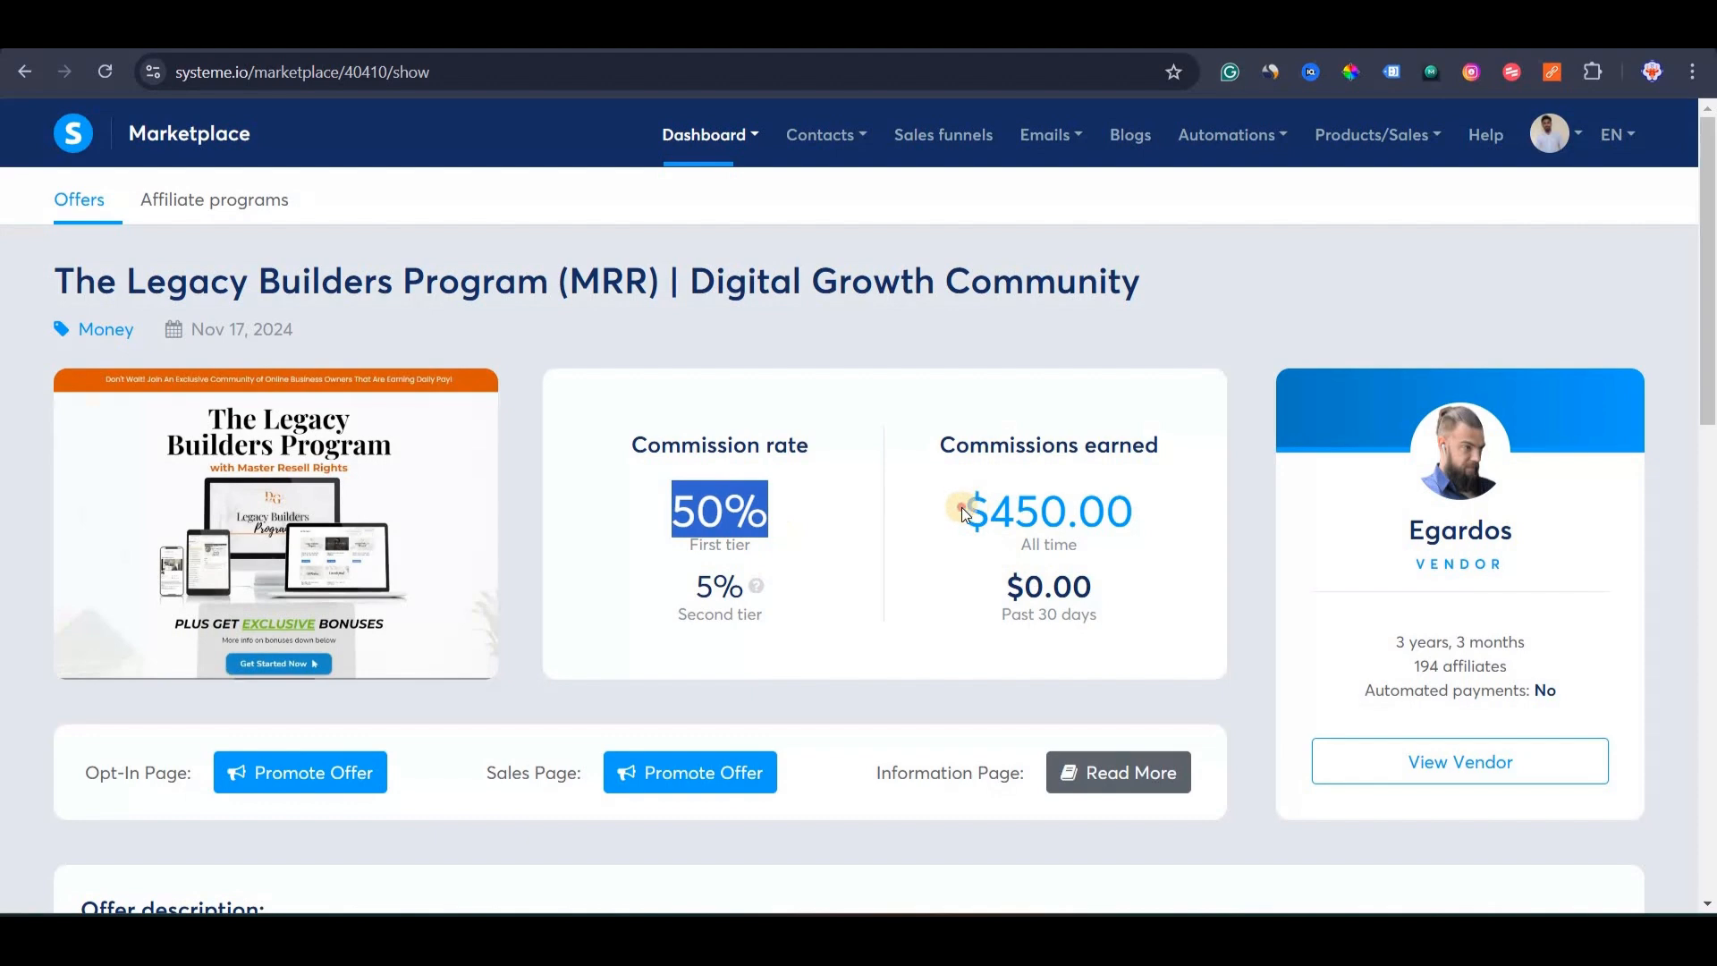
Highlight the $450.00 commissions earned on the Legacy Builders offer and scroll through the page.
{"action": "triple_click", "coordinate": [1136, 508]}
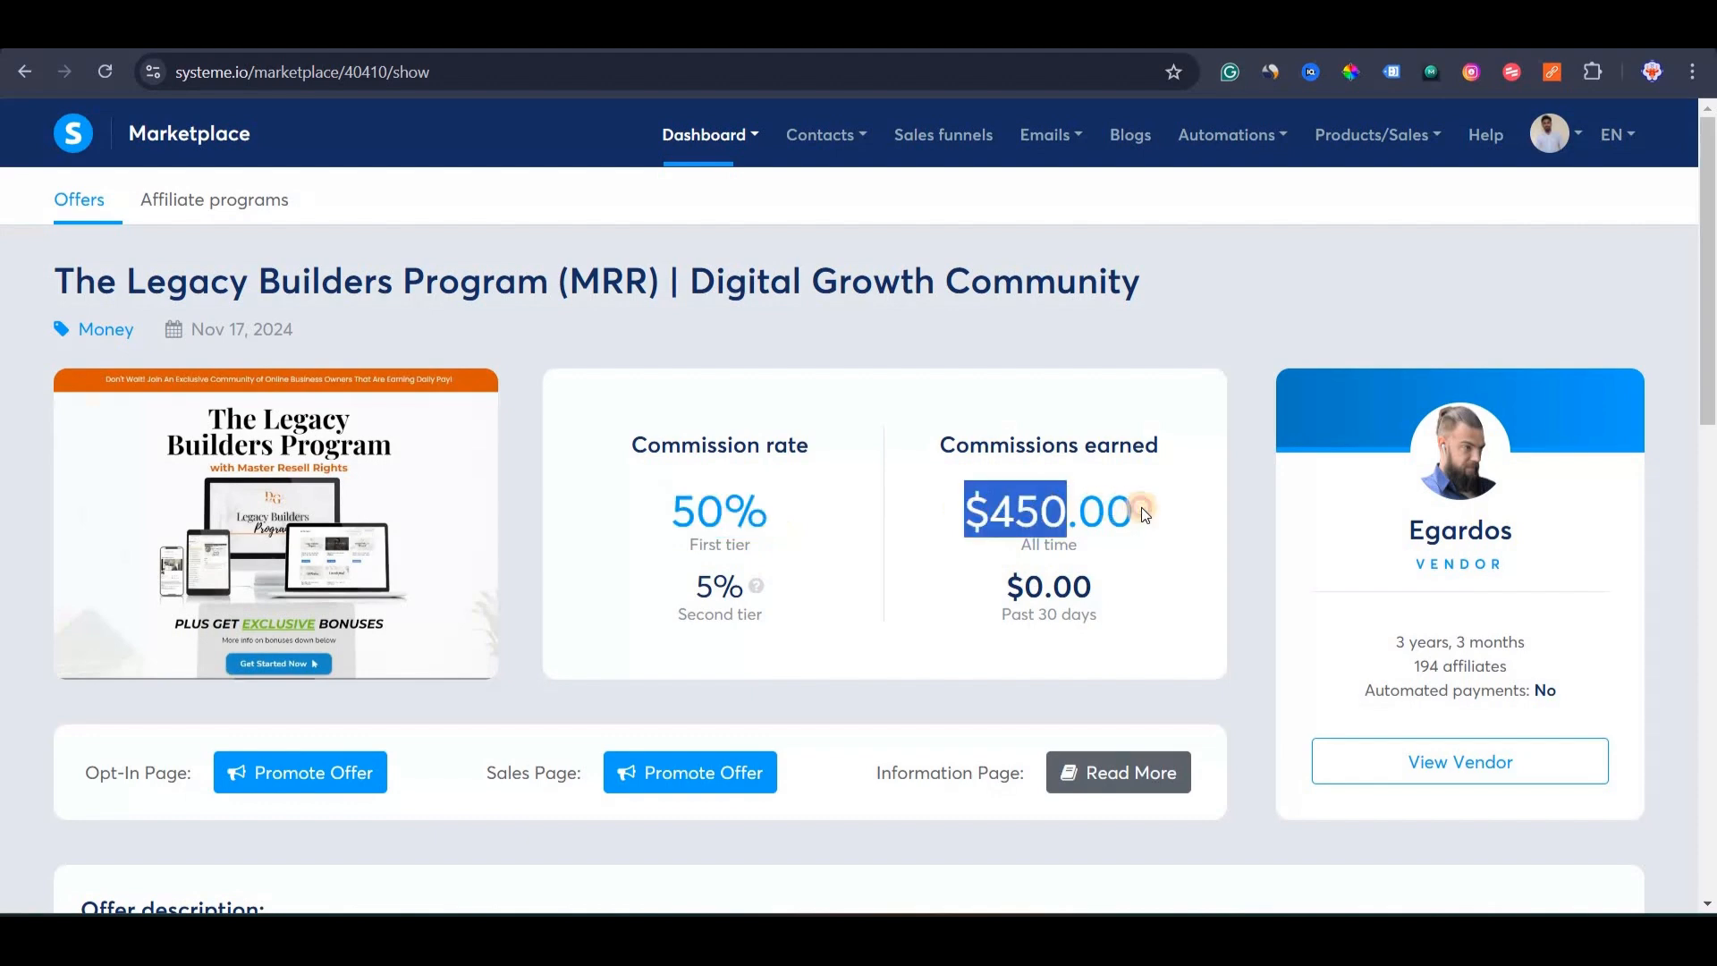
{"action": "left_click", "coordinate": [933, 601]}
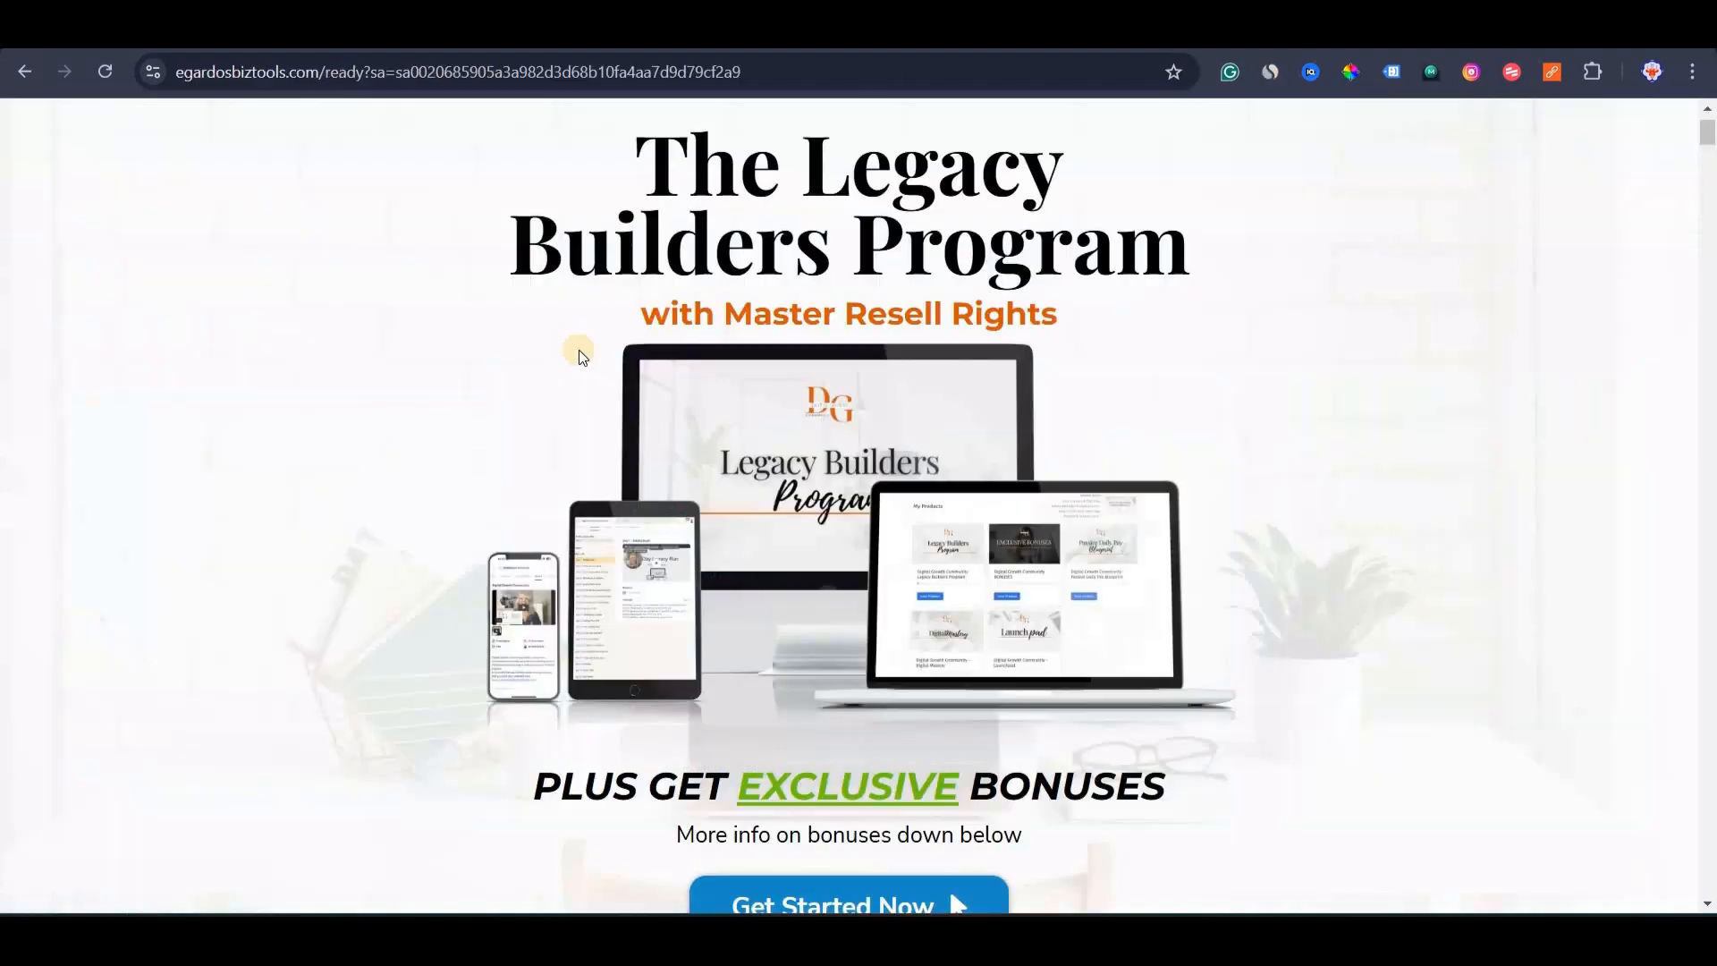
{"action": "scroll", "coordinate": [487, 491], "scroll_direction": "down", "scroll_amount": 5}
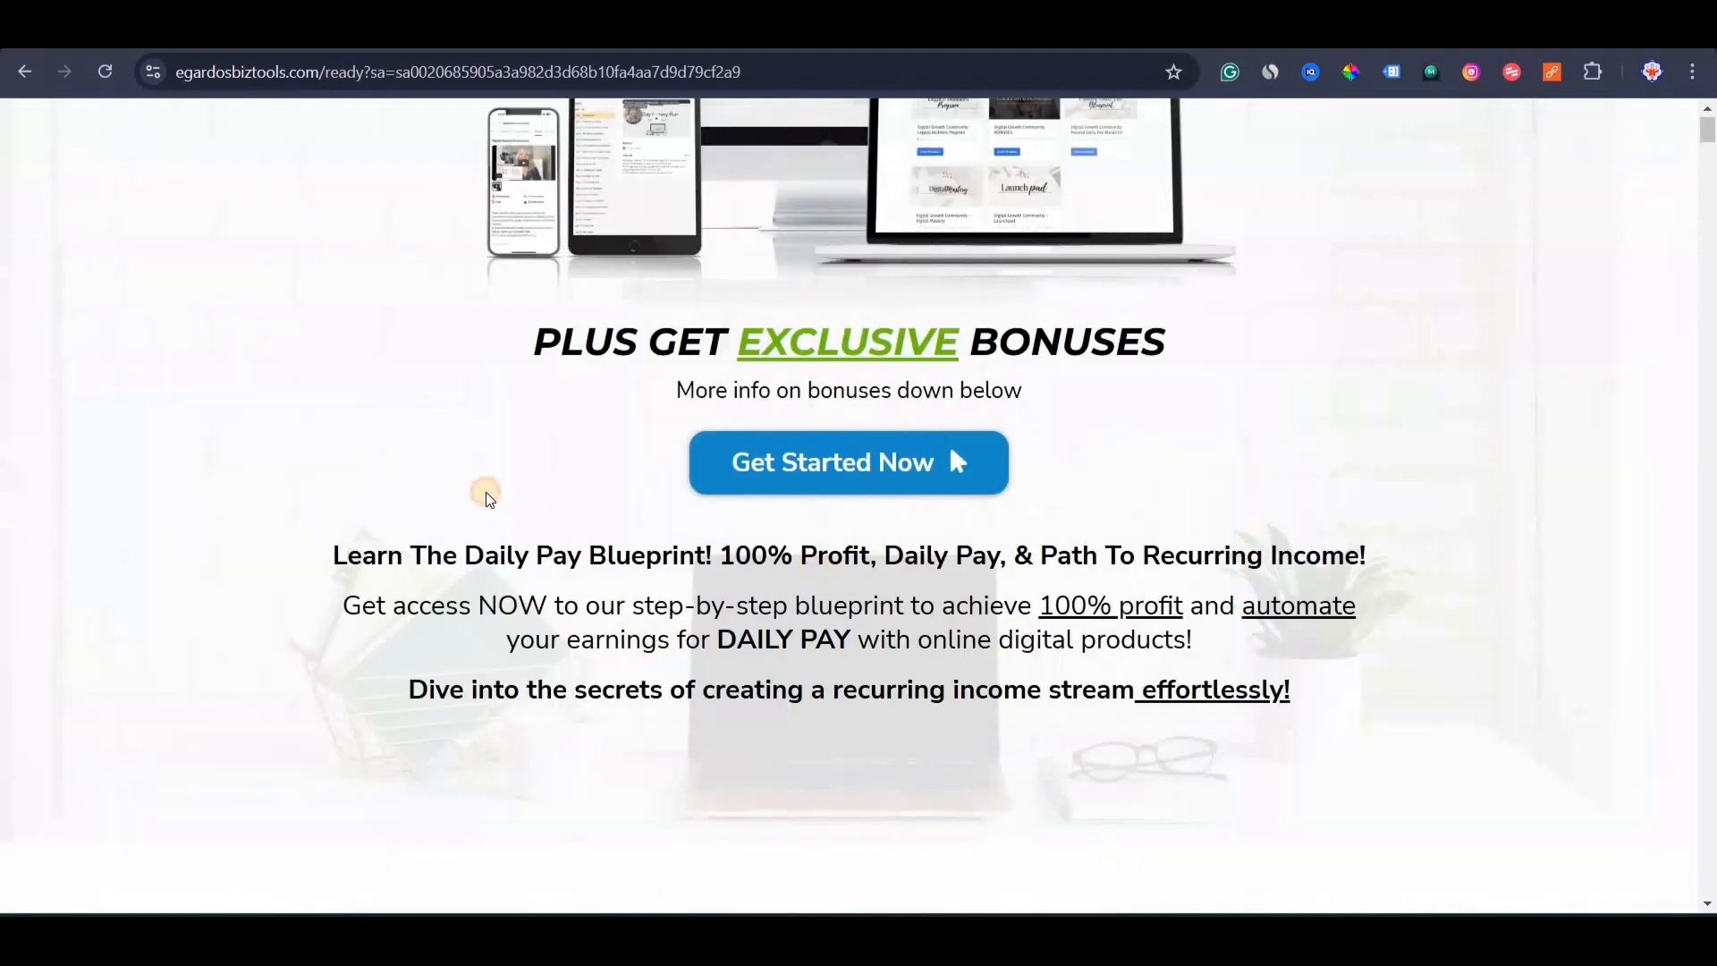
{"action": "scroll", "coordinate": [486, 497], "scroll_direction": "up", "scroll_amount": 5}
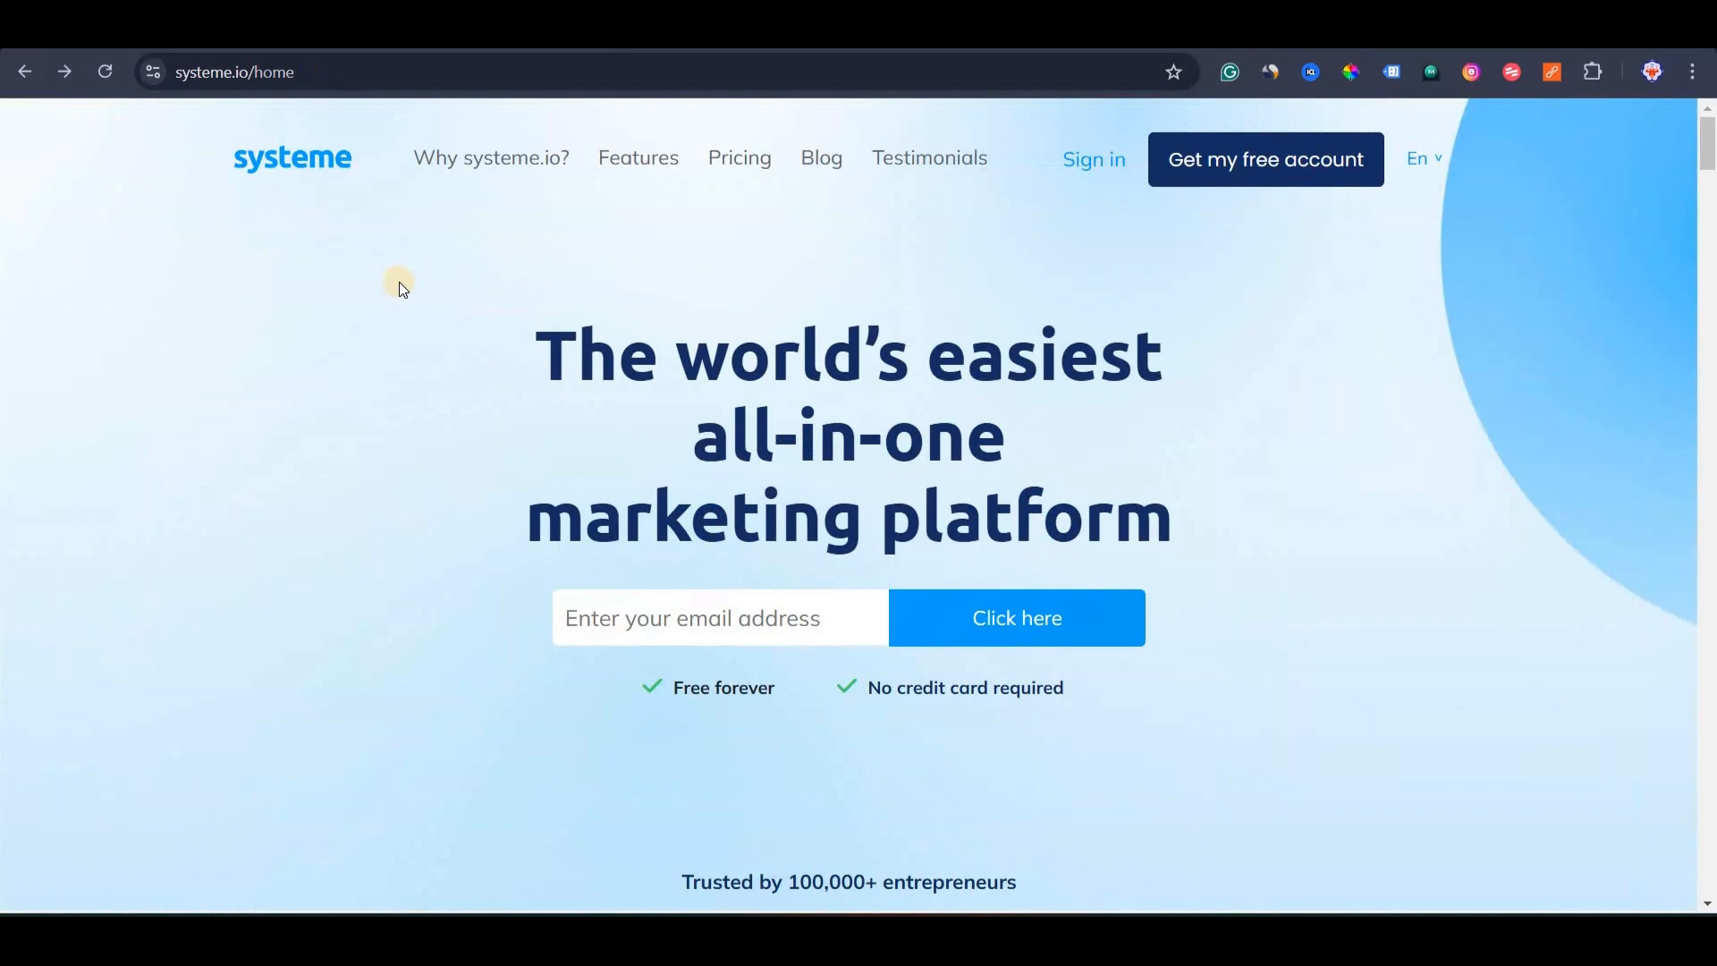
Dismiss the free-account sign-up popup and go to the Free/Startup/Webinar/Unlimited pricing page.
{"action": "left_click_drag", "start_coordinate": [199, 70], "coordinate": [297, 79]}
{"action": "left_click", "coordinate": [374, 404]}
{"action": "left_click", "coordinate": [1197, 181]}
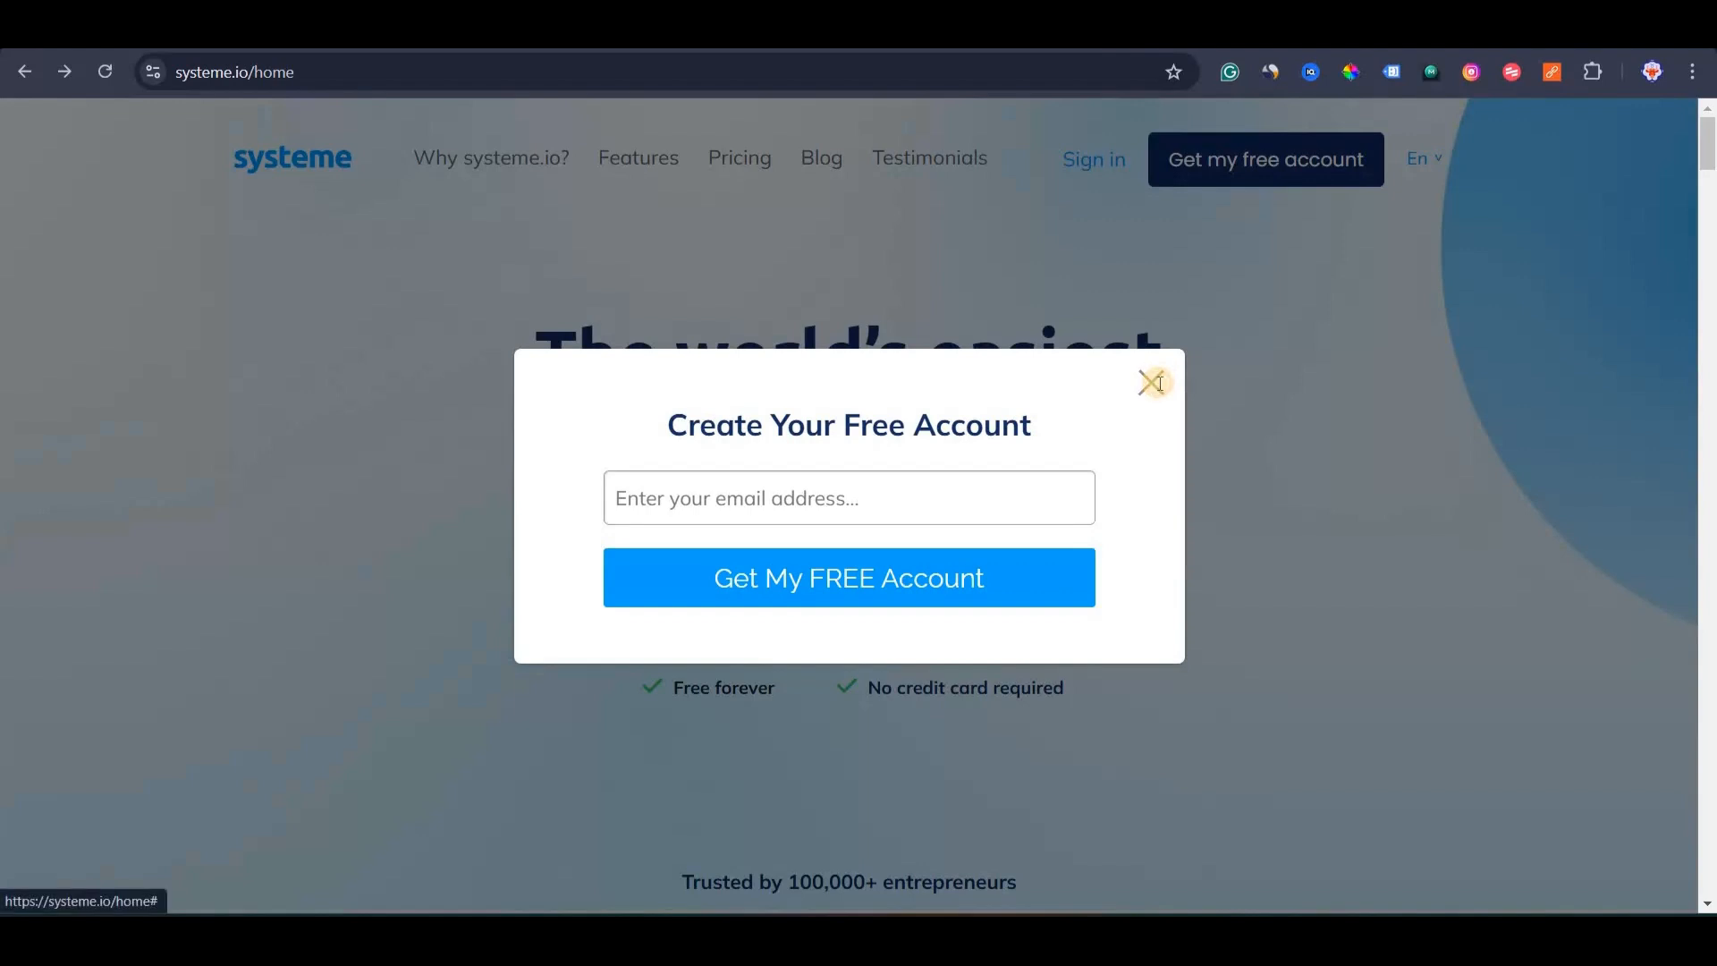
{"action": "left_click", "coordinate": [1153, 382]}
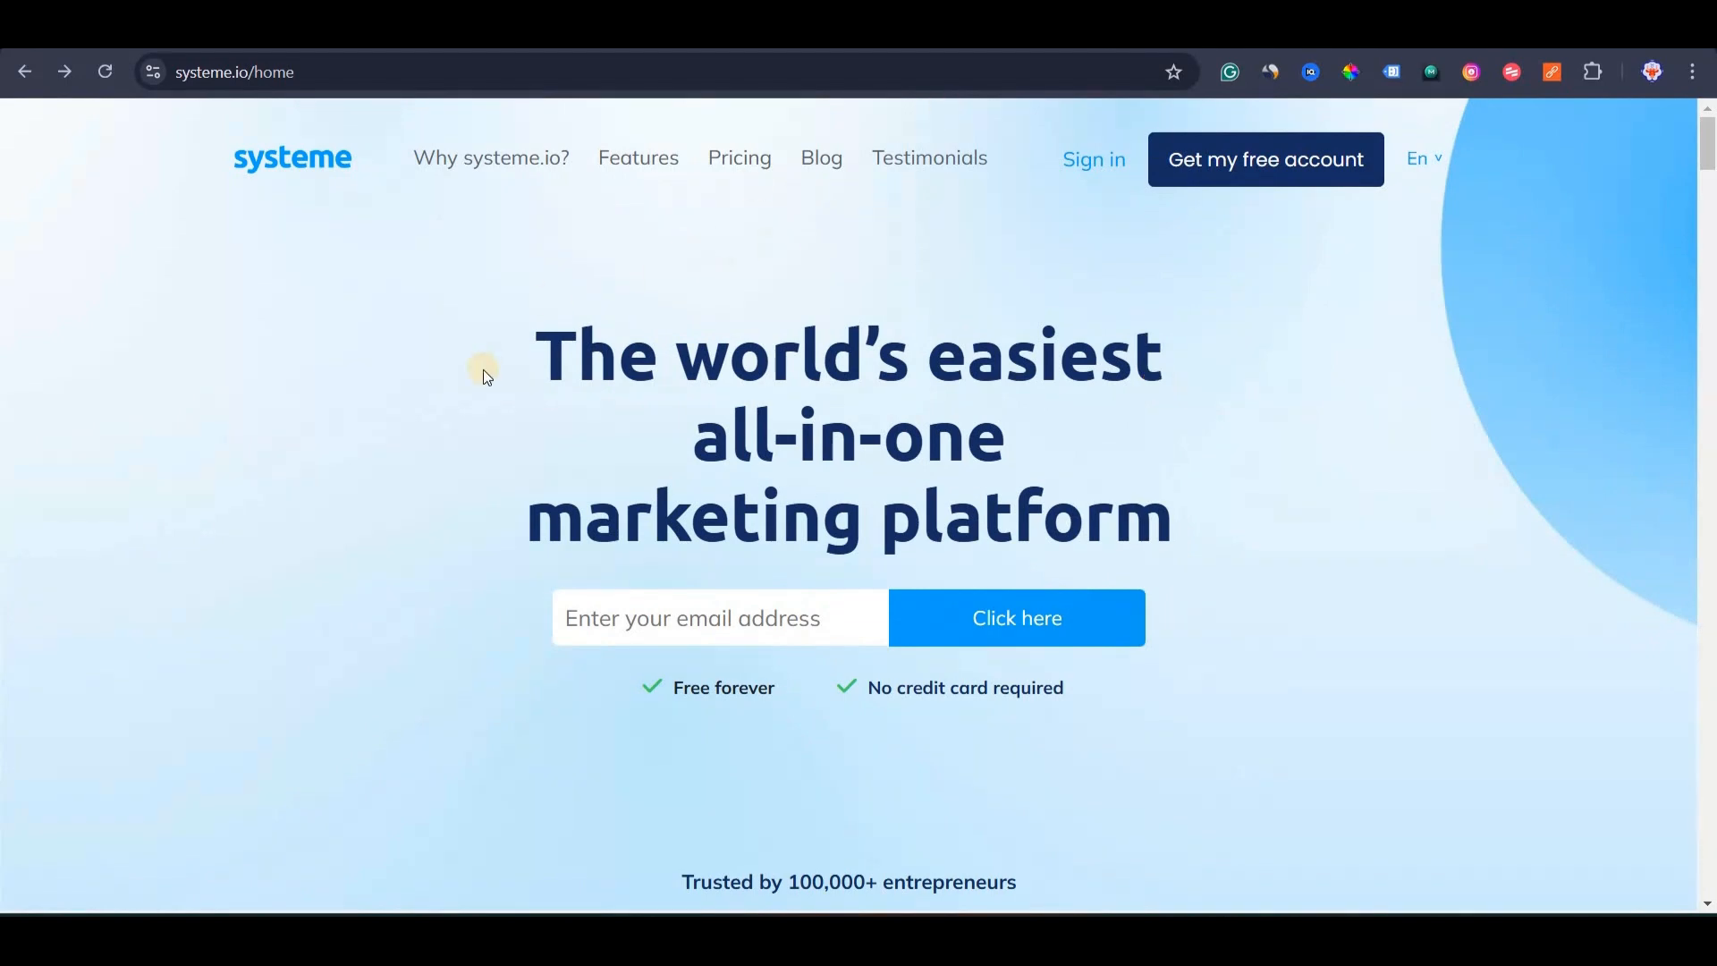
{"action": "left_click", "coordinate": [744, 171]}
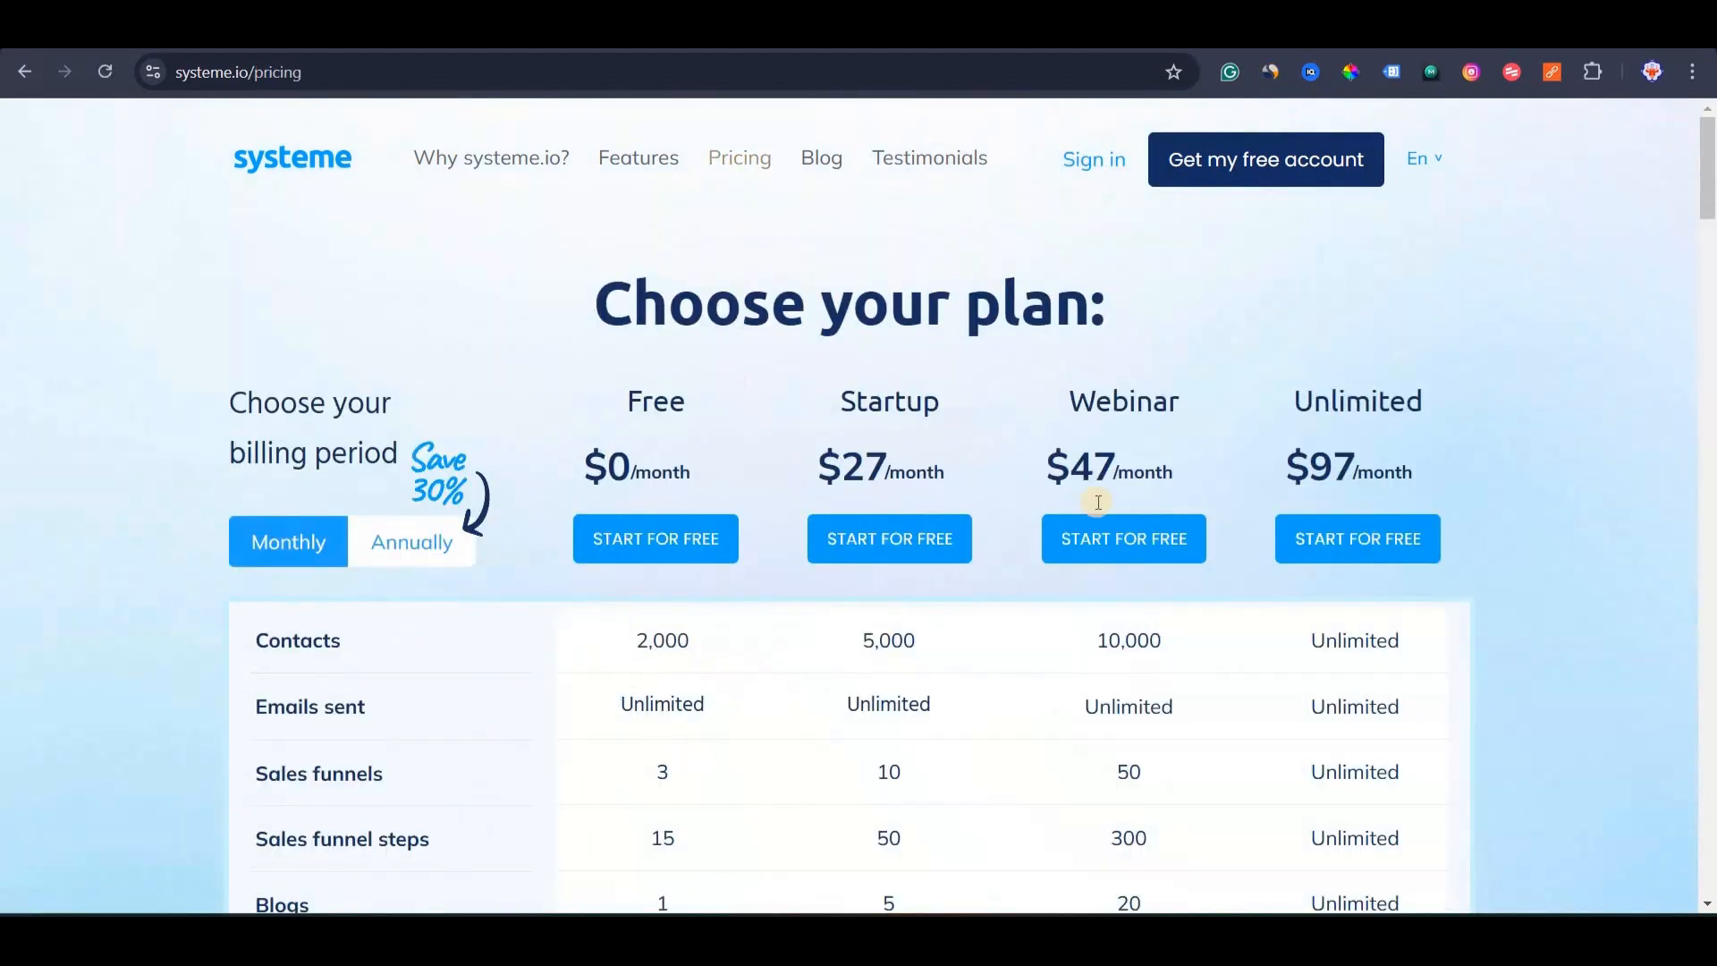
Highlight the Free plan's 2,000 contacts, unlimited emails, 3 sales funnels and 15 funnel steps.
{"action": "scroll", "coordinate": [1097, 499], "scroll_direction": "down", "scroll_amount": 2}
{"action": "scroll", "coordinate": [1402, 355], "scroll_direction": "up", "scroll_amount": 1}
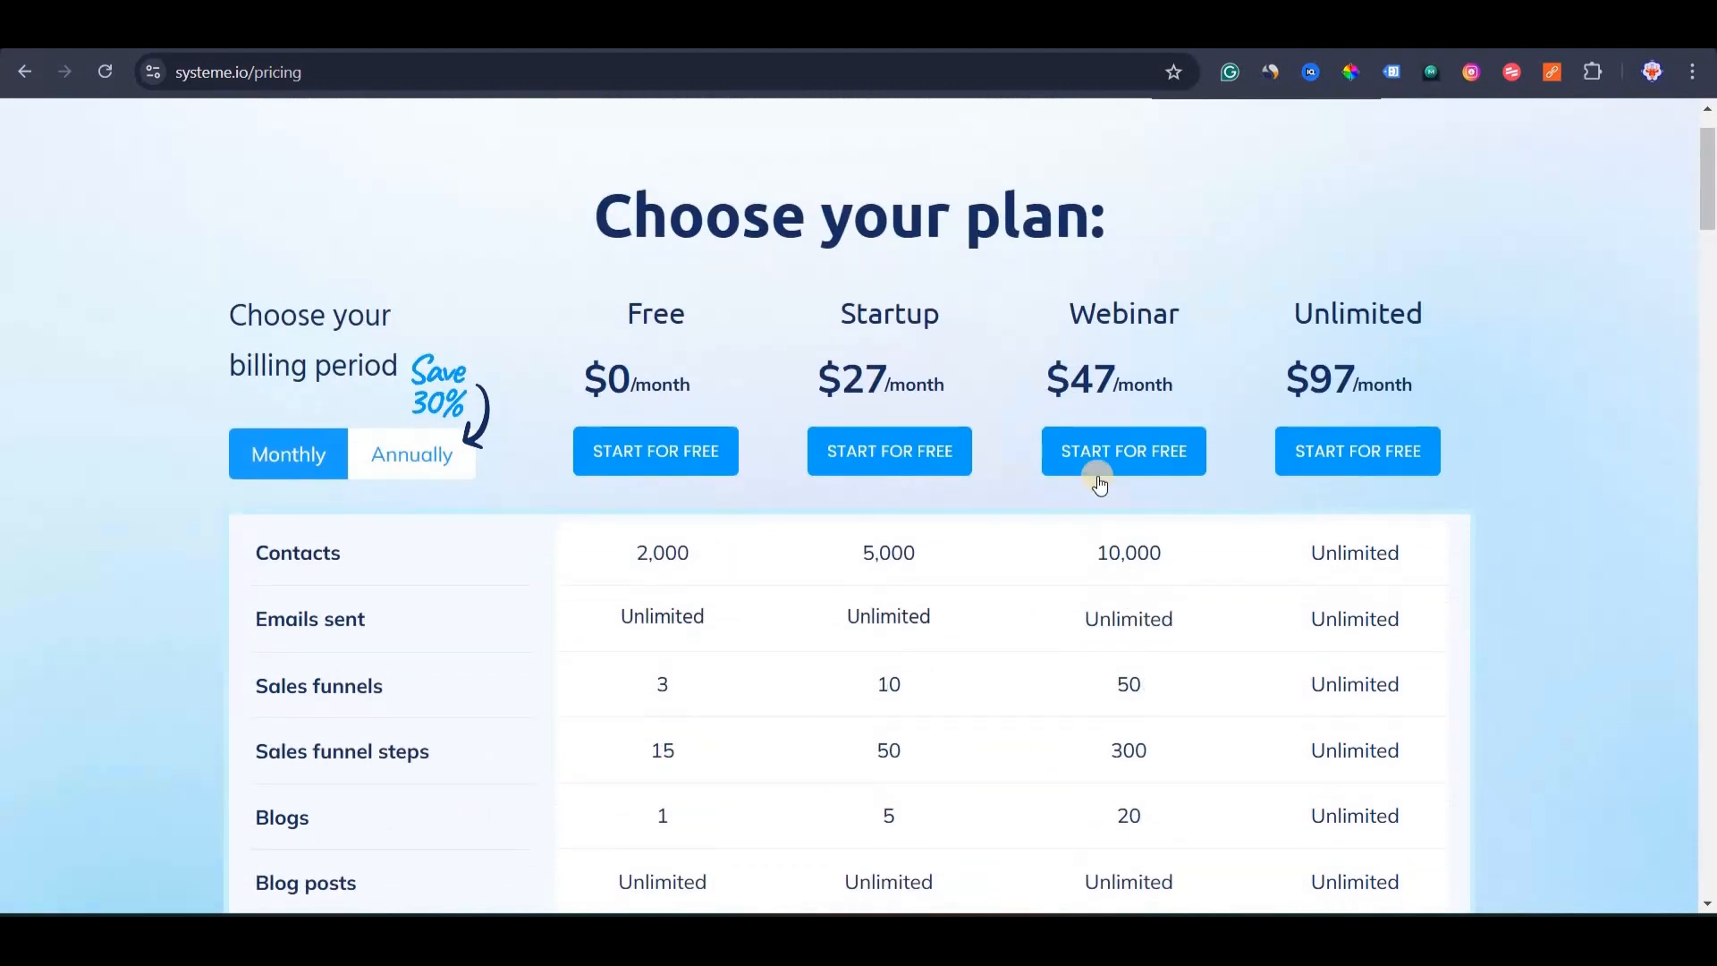
{"action": "double_click", "coordinate": [740, 550]}
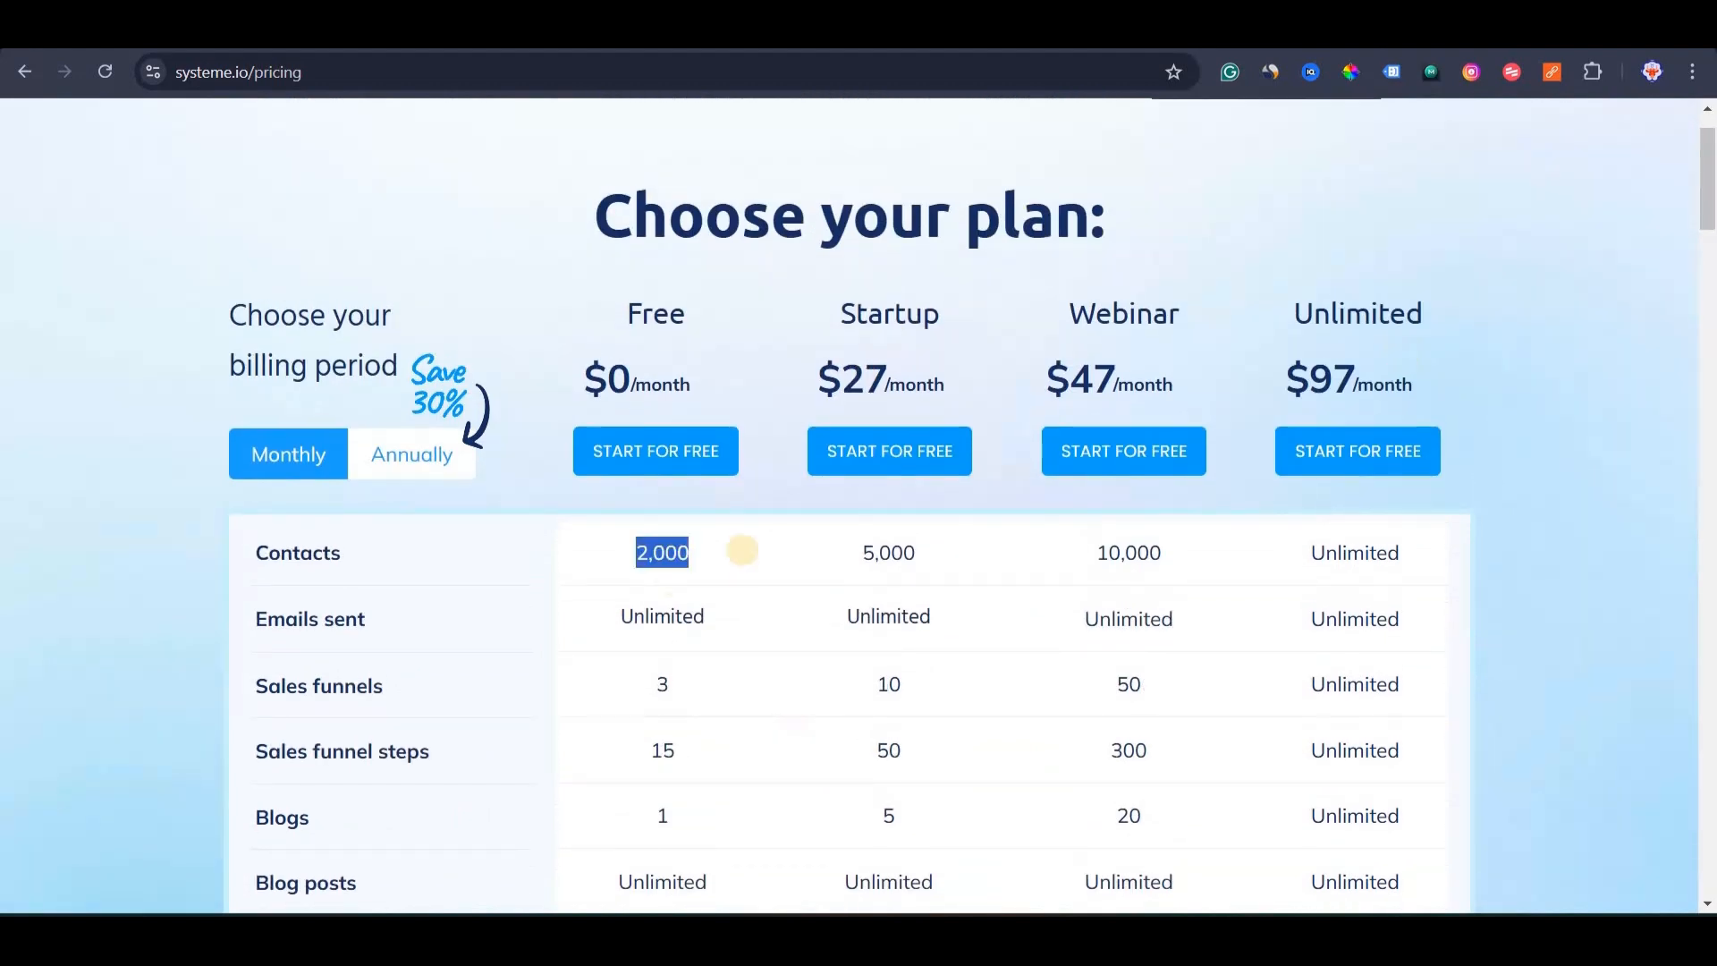
{"action": "double_click", "coordinate": [764, 614]}
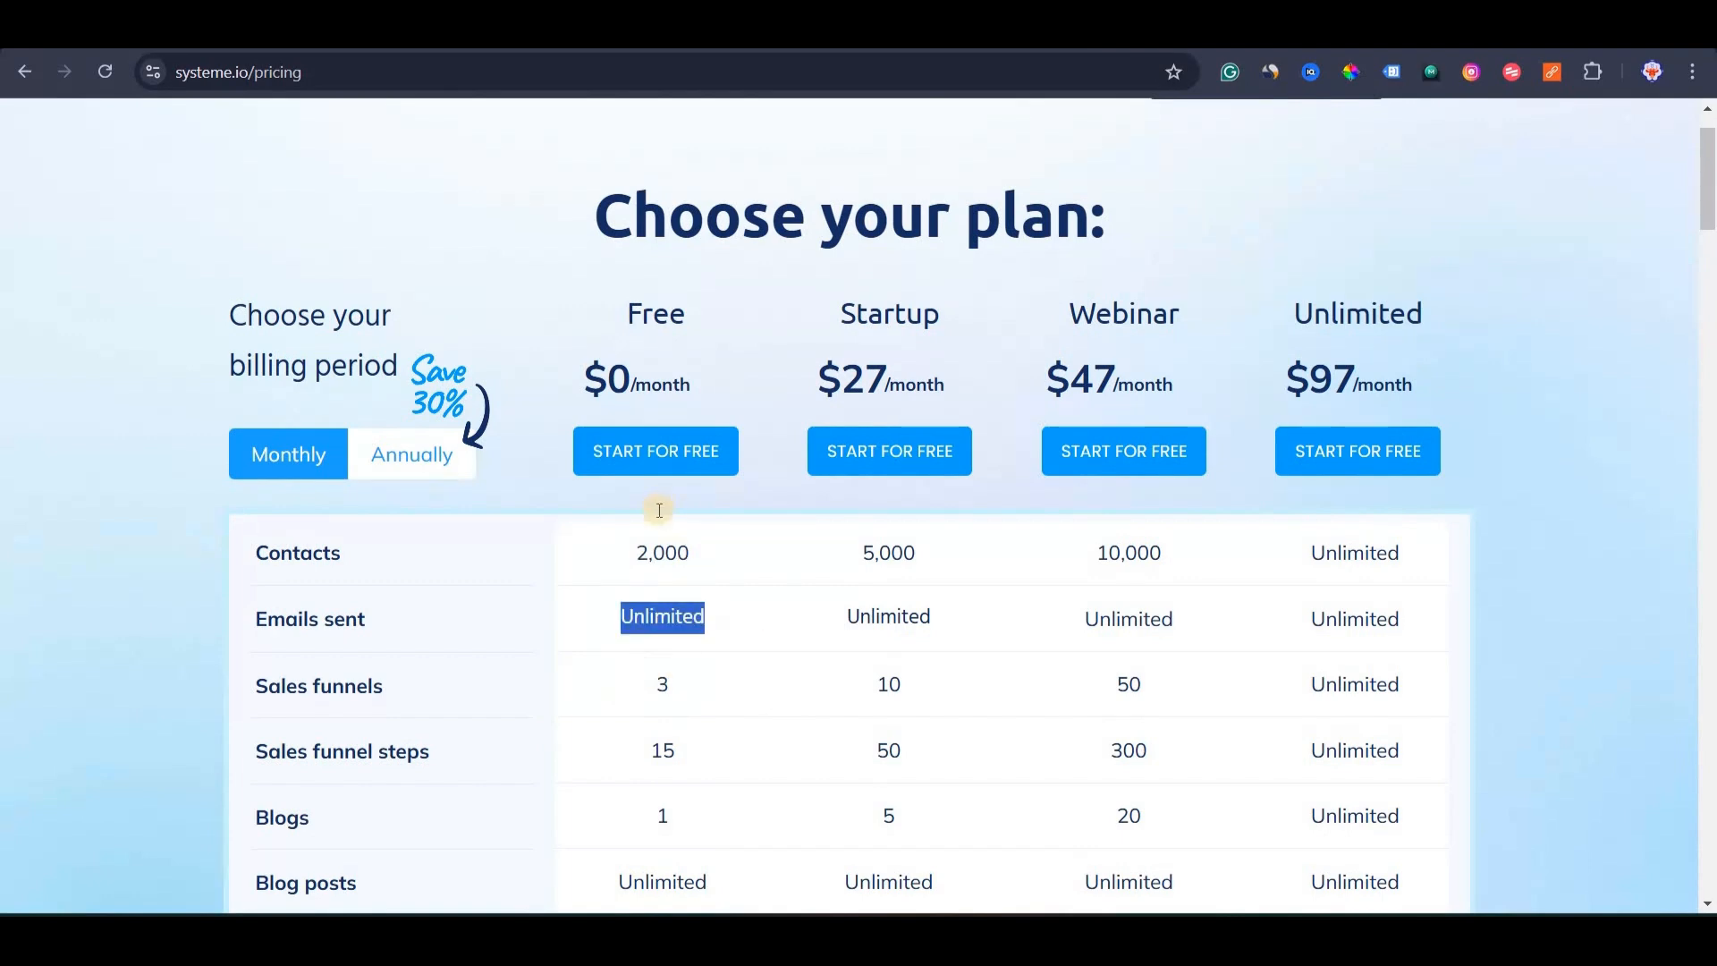
{"action": "scroll", "coordinate": [622, 684], "scroll_direction": "down", "scroll_amount": 2}
{"action": "double_click", "coordinate": [721, 518]}
{"action": "double_click", "coordinate": [647, 592]}
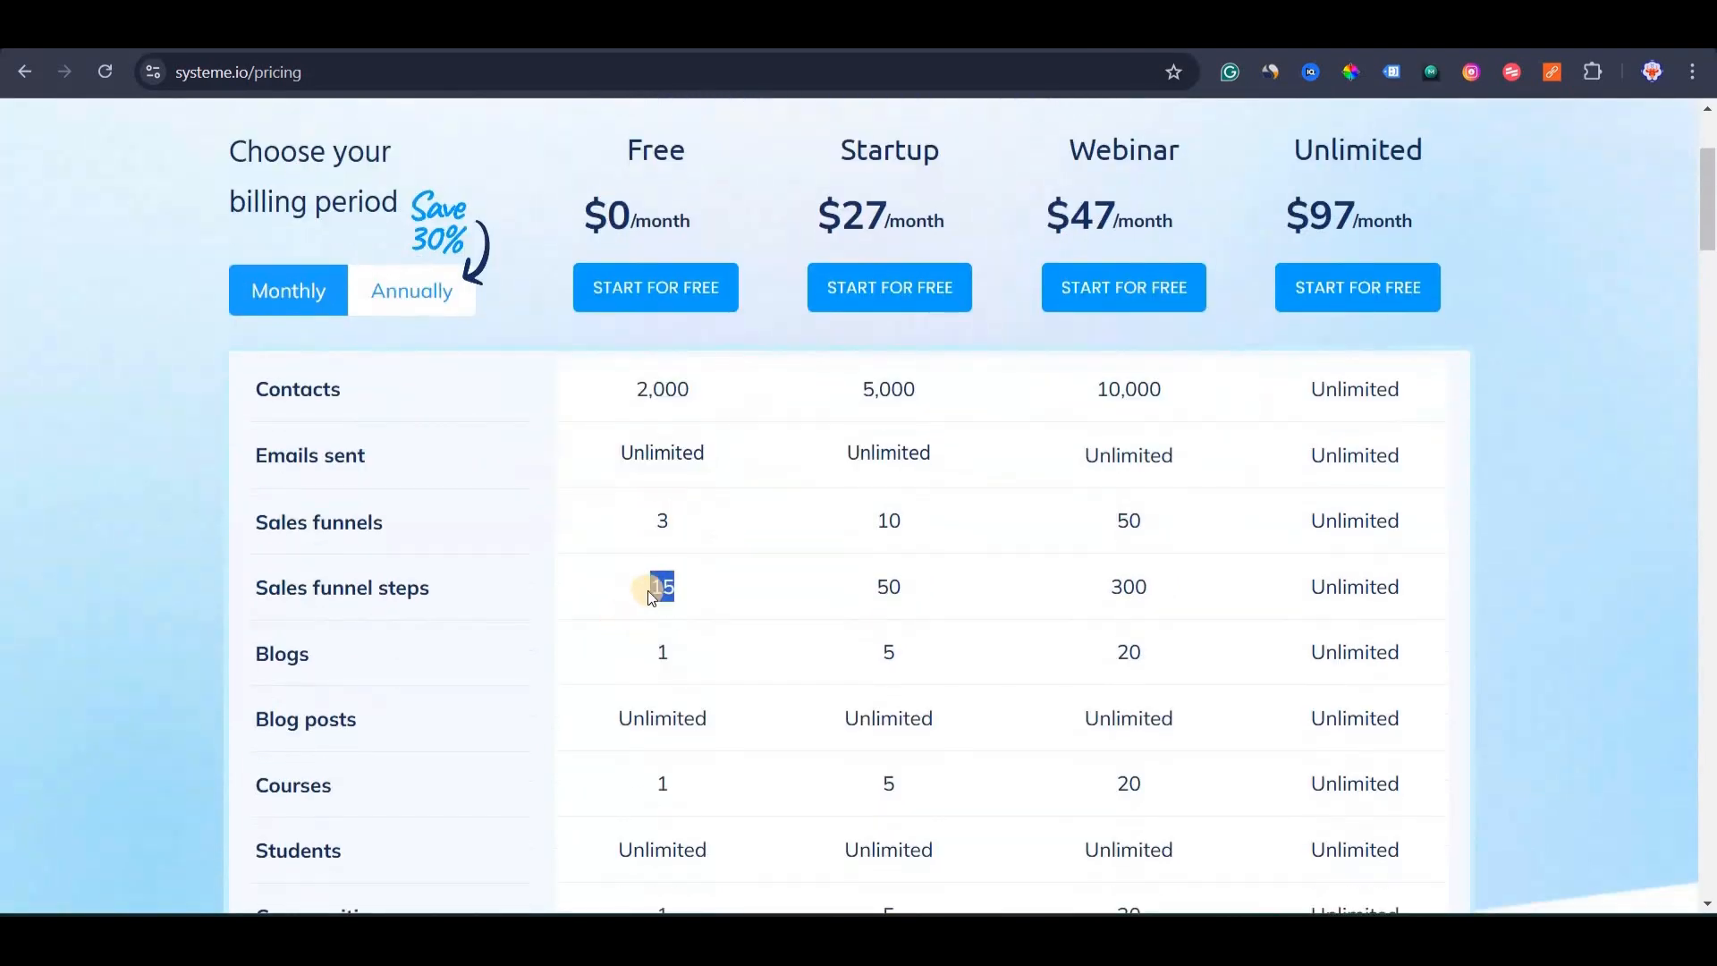
{"action": "left_click", "coordinate": [630, 695]}
Scroll down through the rest of the pricing table and back up.
{"action": "scroll", "coordinate": [629, 695], "scroll_direction": "down", "scroll_amount": 2}
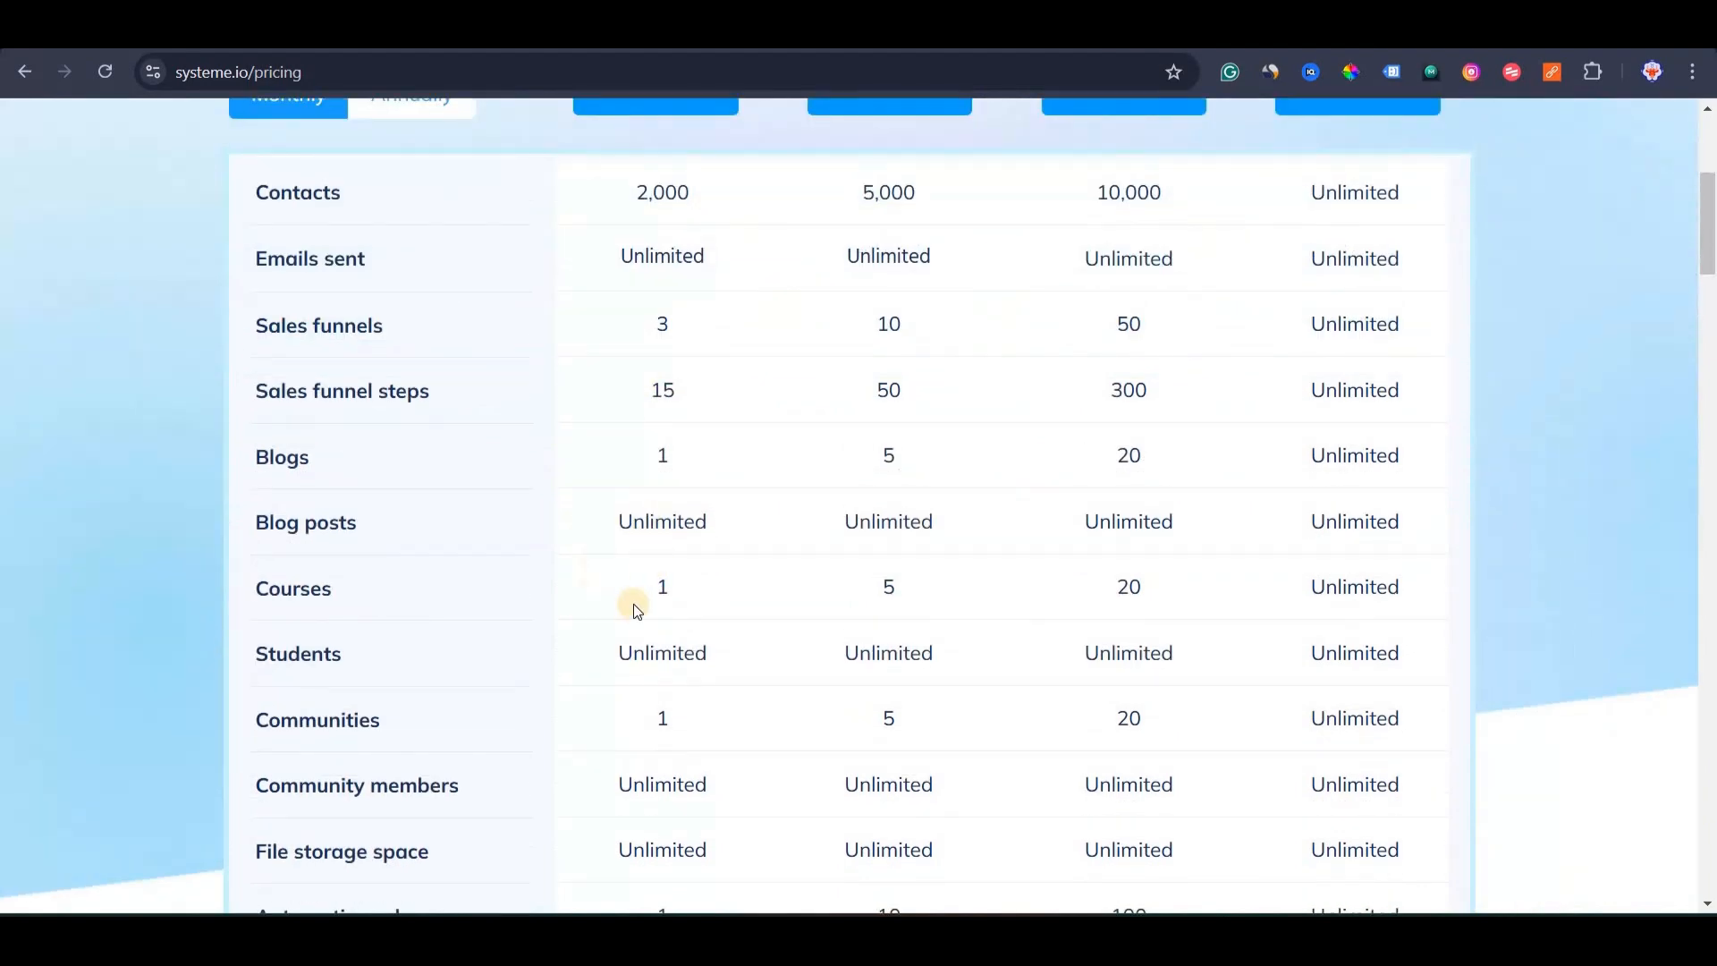
{"action": "scroll", "coordinate": [644, 555], "scroll_direction": "down", "scroll_amount": 1}
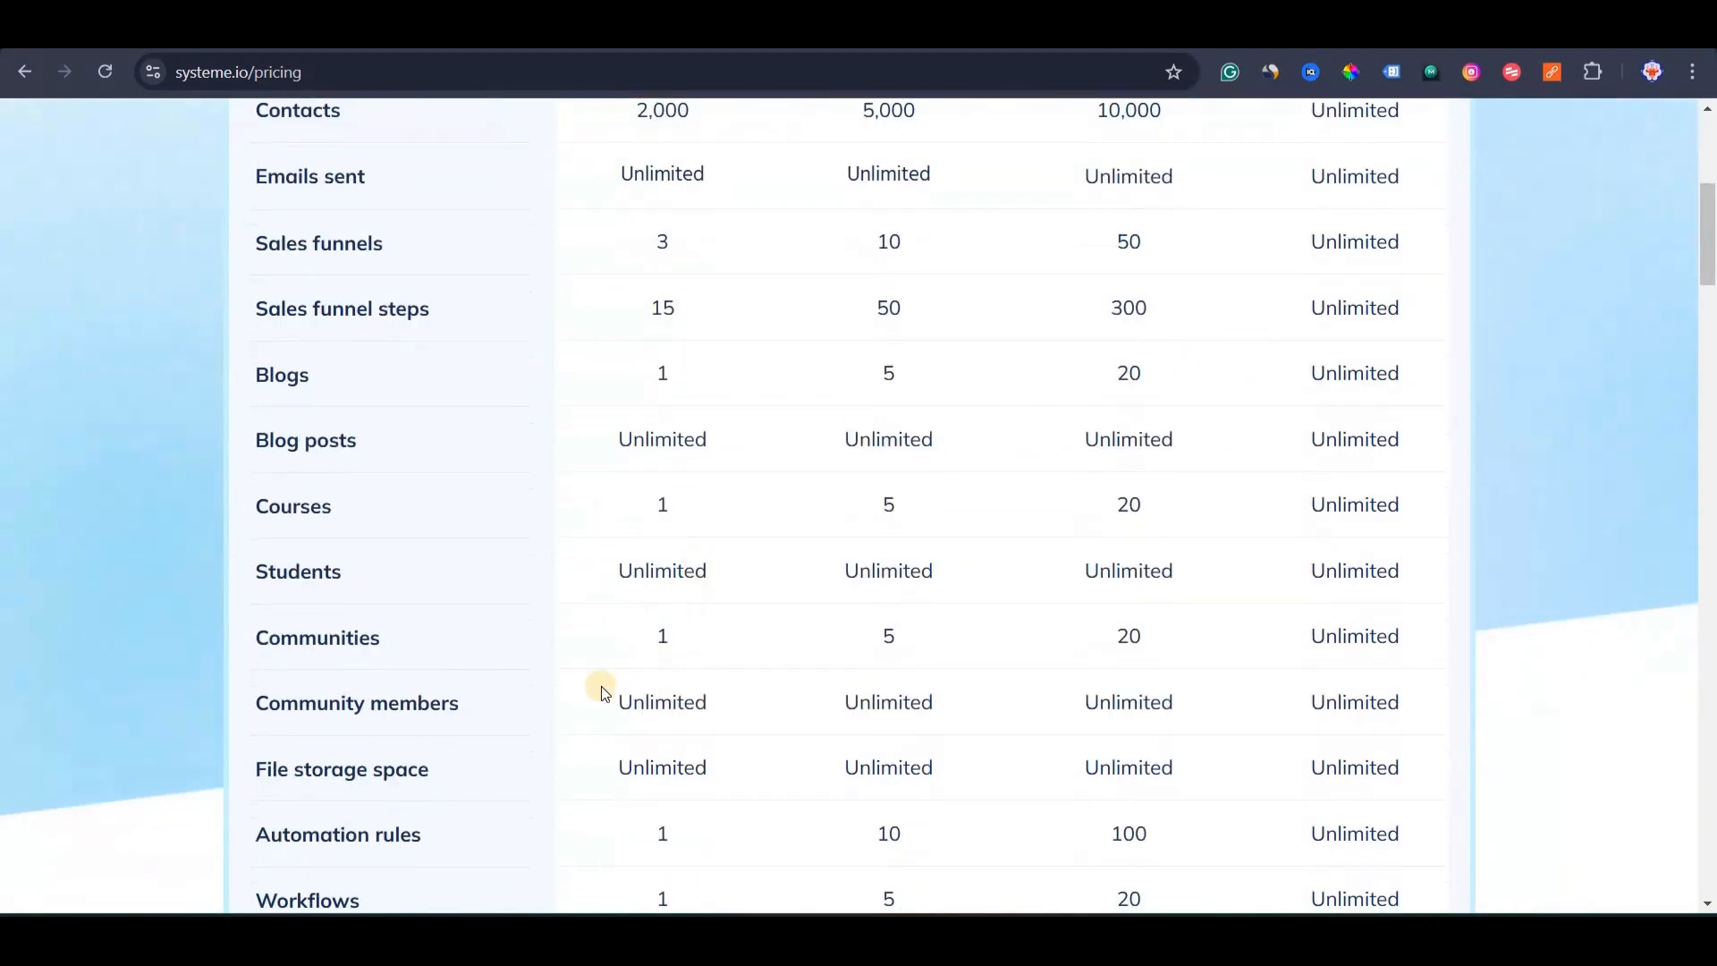
{"action": "scroll", "coordinate": [594, 794], "scroll_direction": "down", "scroll_amount": 2}
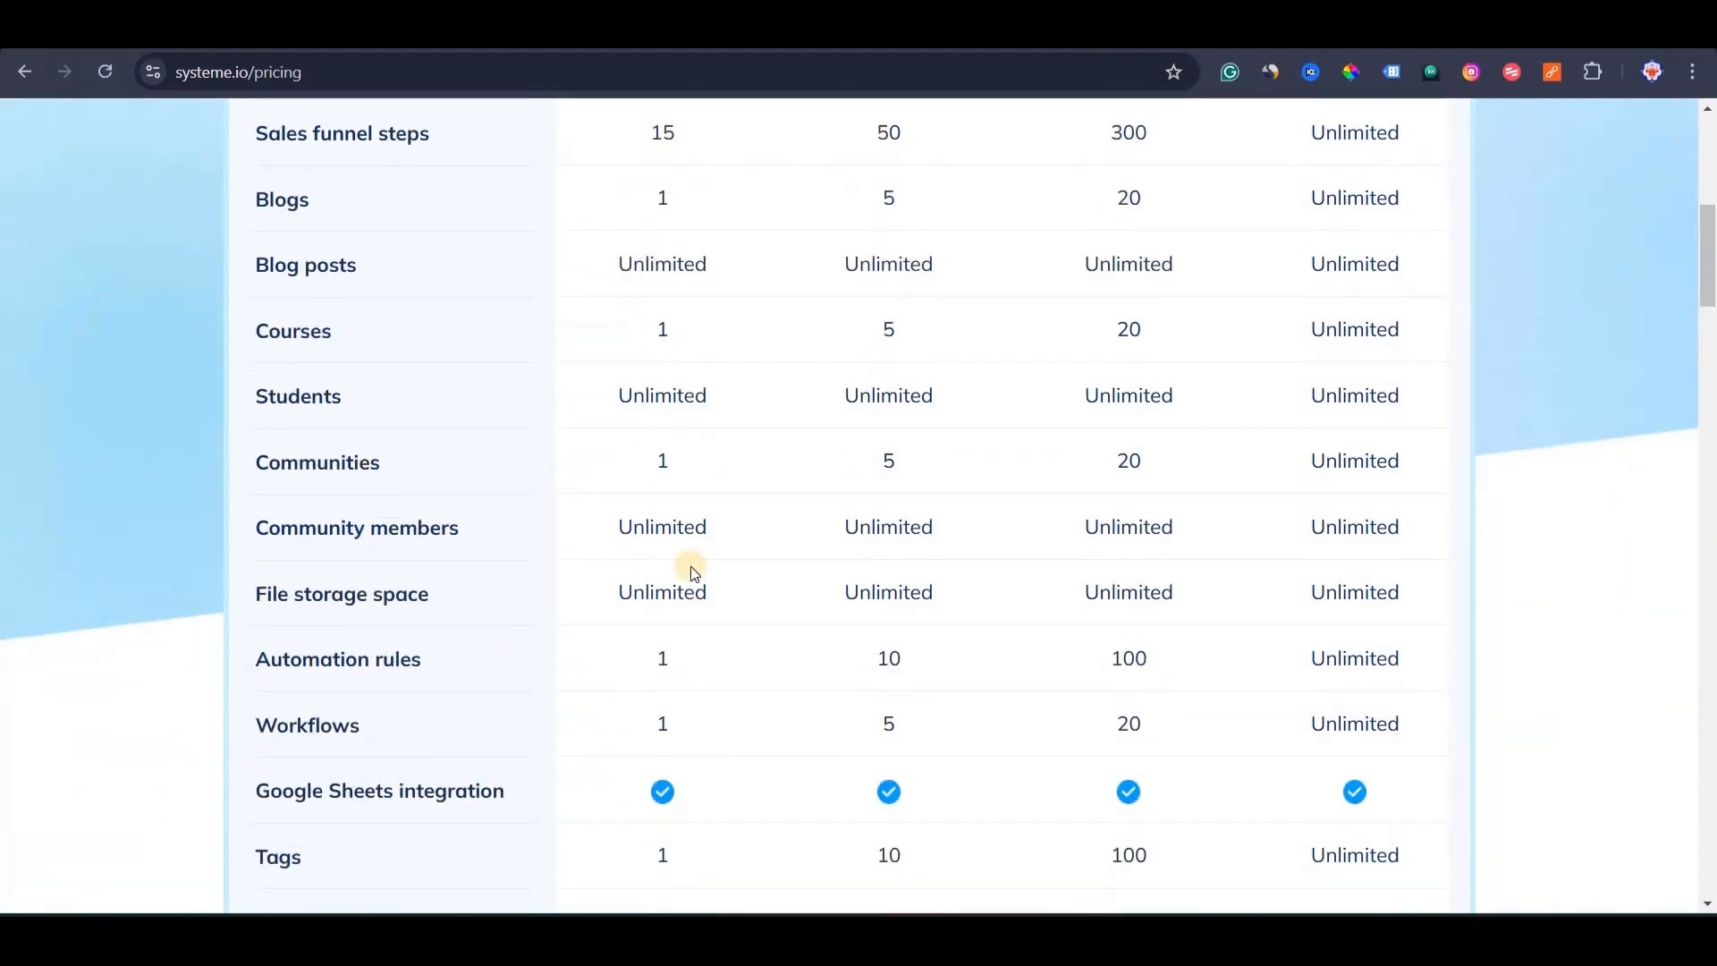
{"action": "scroll", "coordinate": [662, 567], "scroll_direction": "down", "scroll_amount": 1}
{"action": "scroll", "coordinate": [696, 483], "scroll_direction": "down", "scroll_amount": 3}
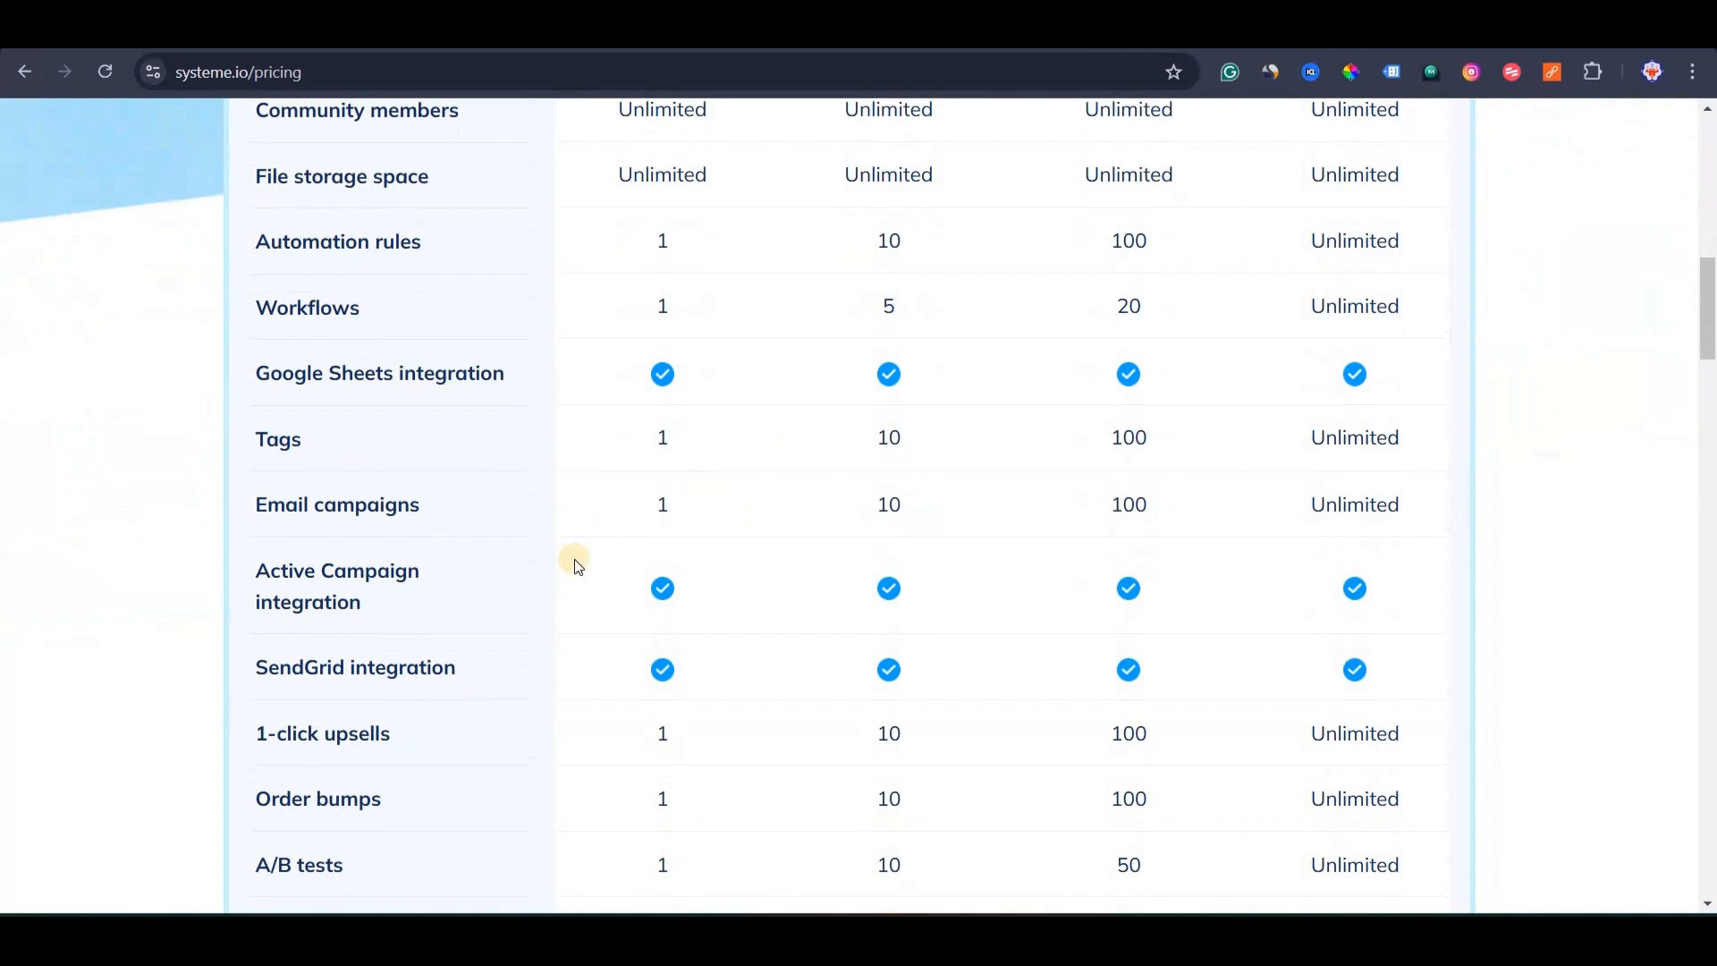
{"action": "scroll", "coordinate": [660, 560], "scroll_direction": "down", "scroll_amount": 12}
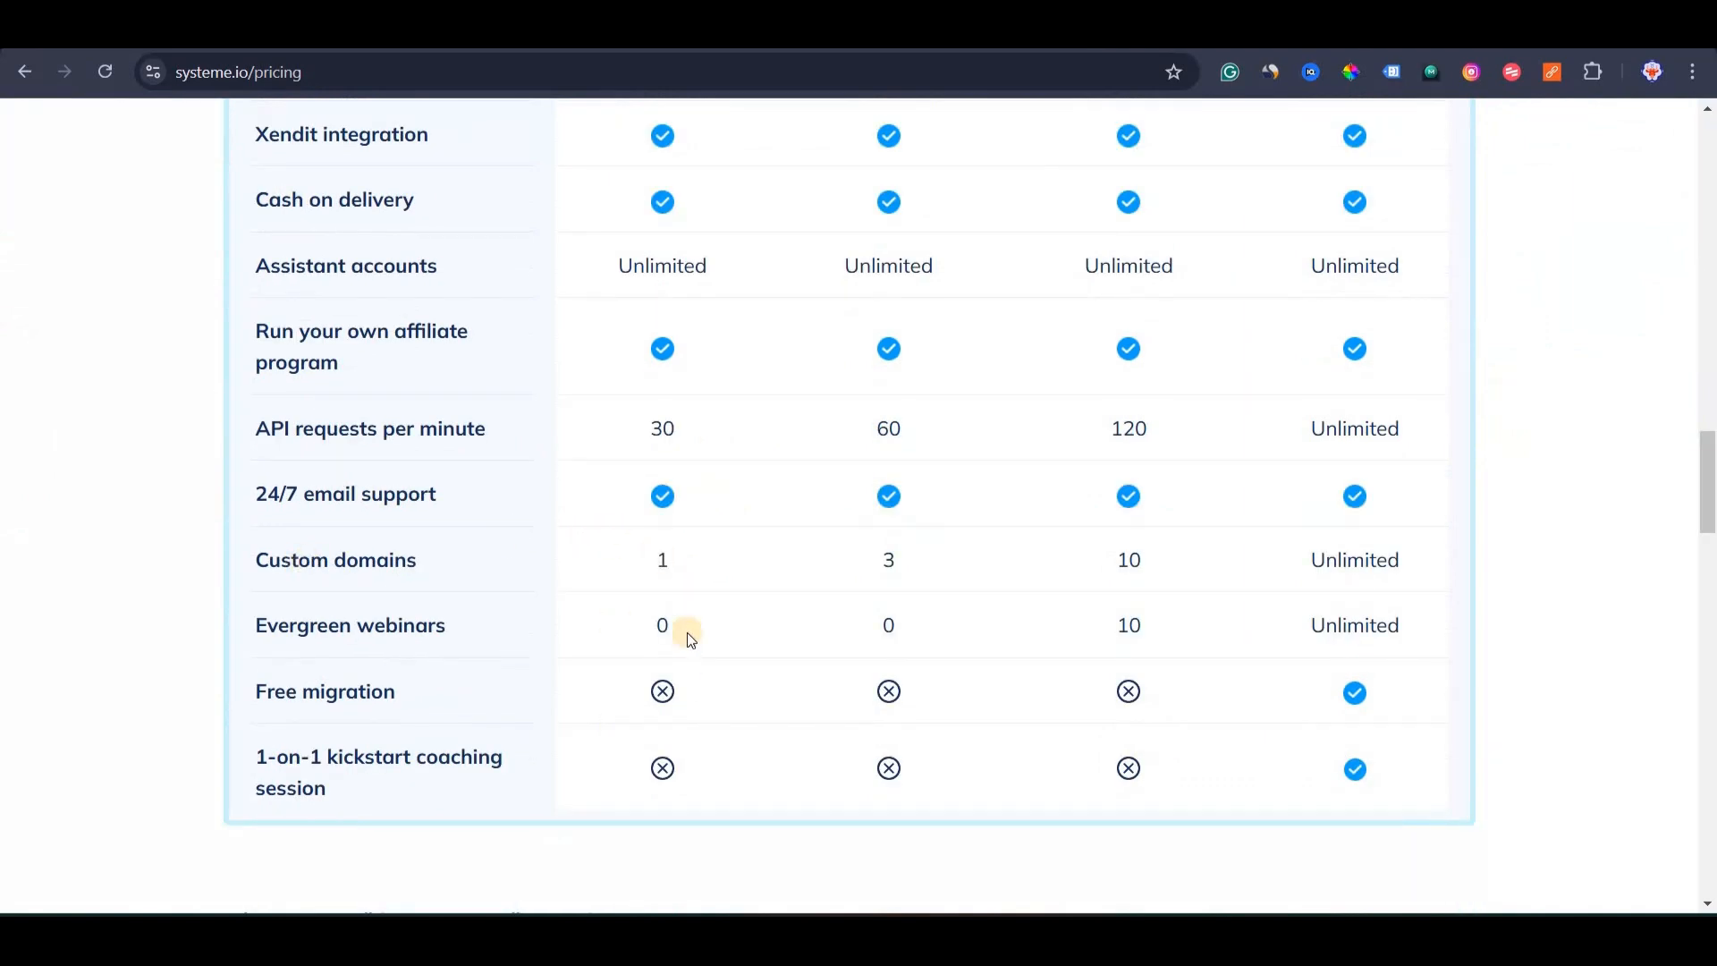
{"action": "scroll", "coordinate": [690, 630], "scroll_direction": "up", "scroll_amount": 15}
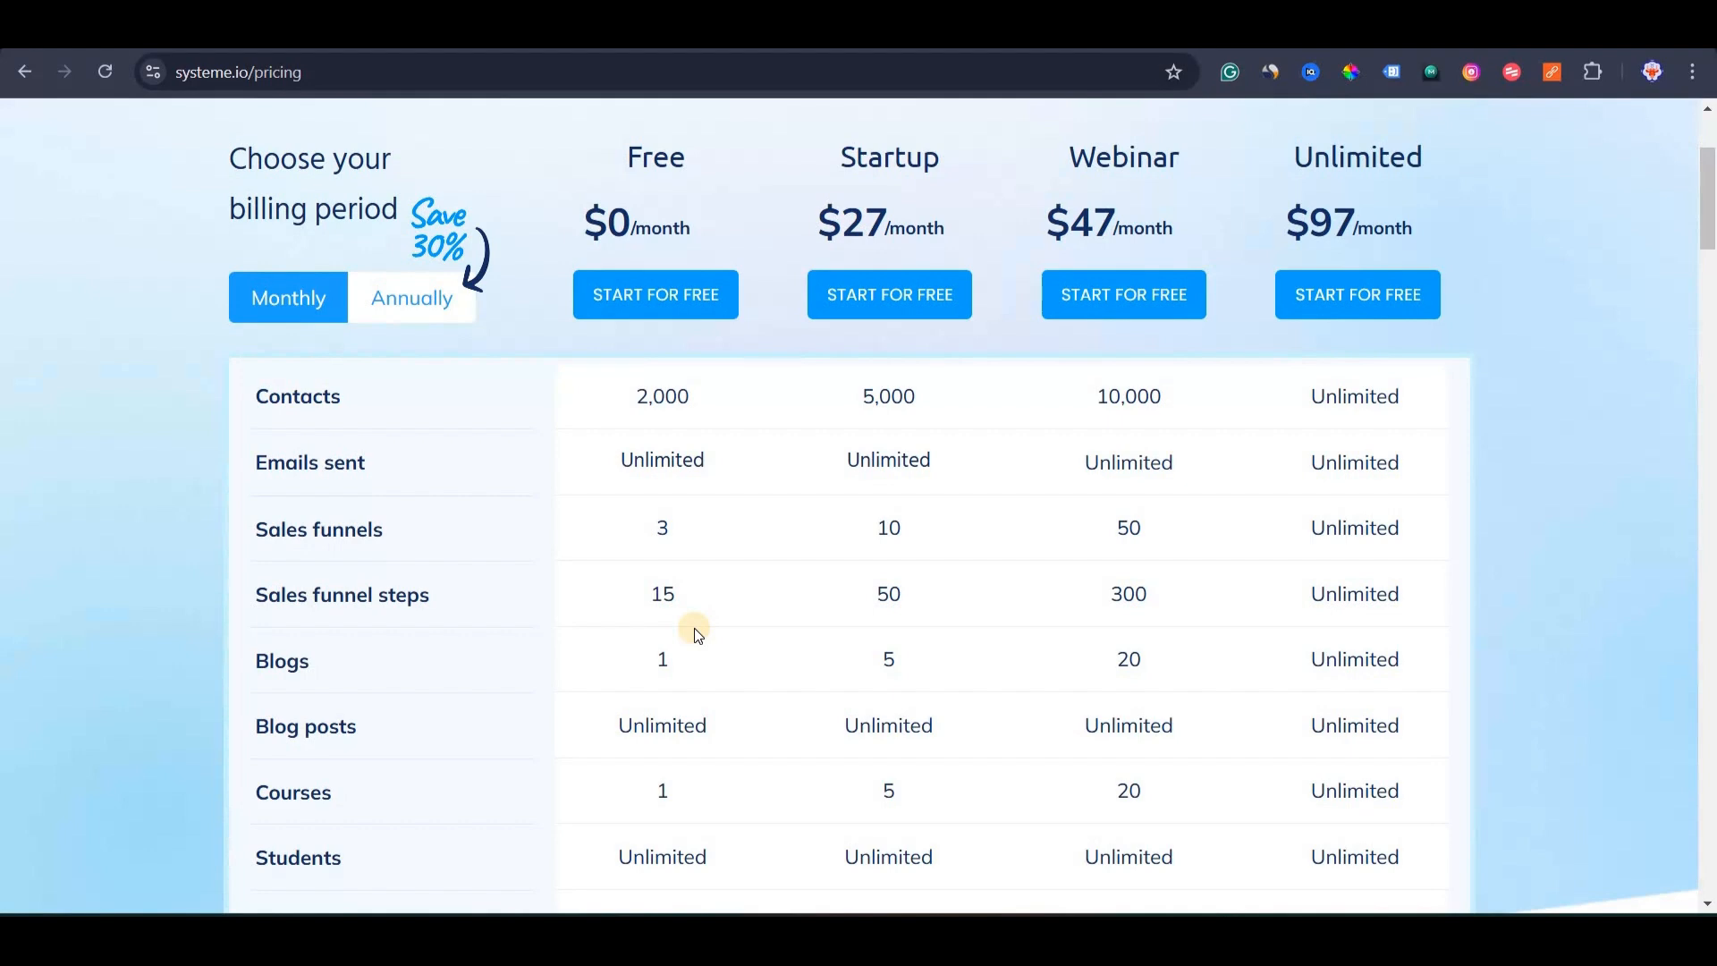
{"action": "scroll", "coordinate": [695, 630], "scroll_direction": "up", "scroll_amount": 3}
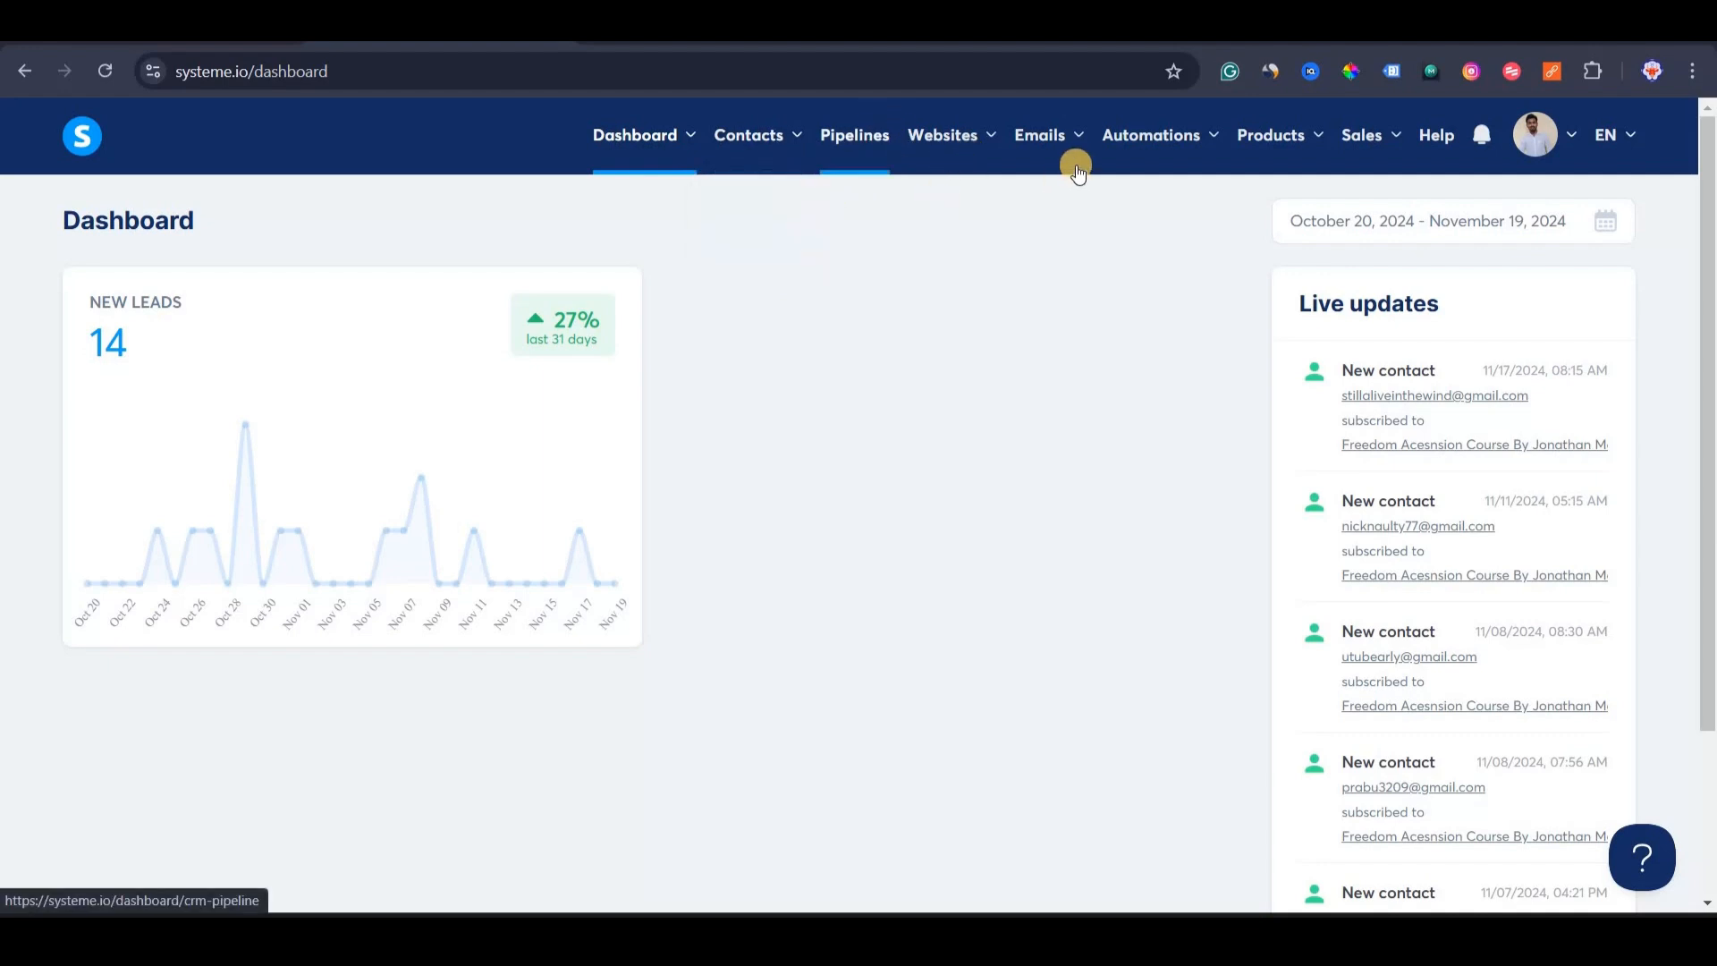
Go to Sales funnels under the Websites menu and start creating a new funnel.
{"action": "mouse_move", "coordinate": [1061, 153]}
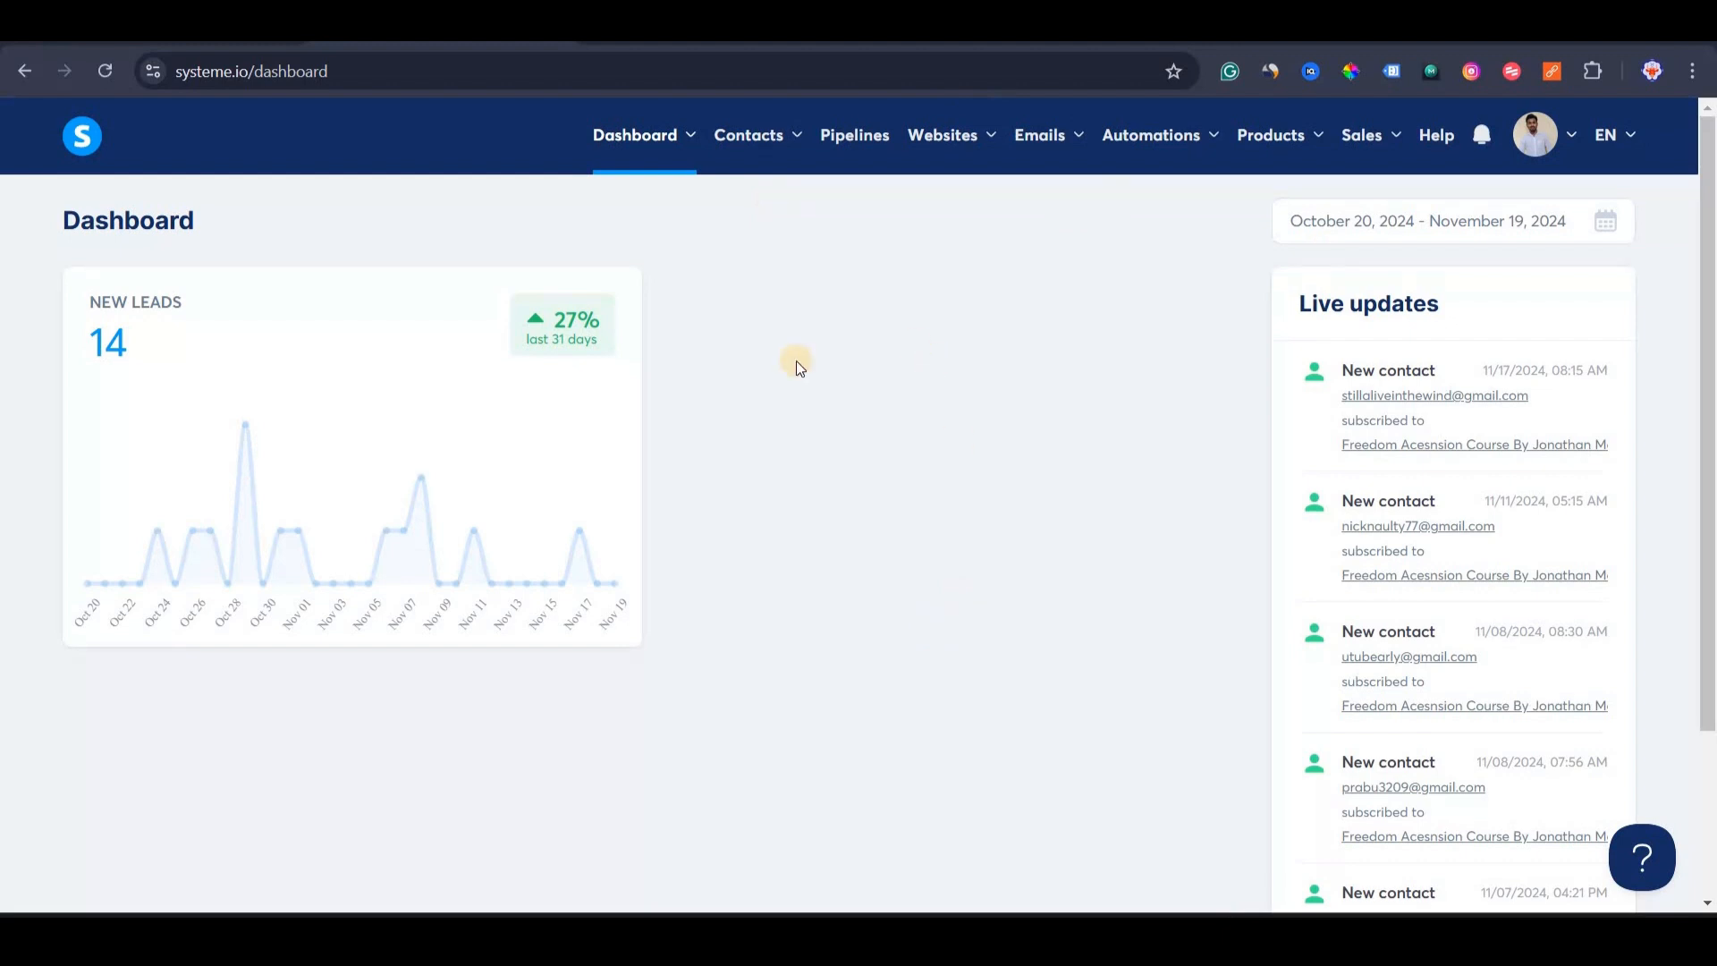
{"action": "left_click", "coordinate": [953, 147]}
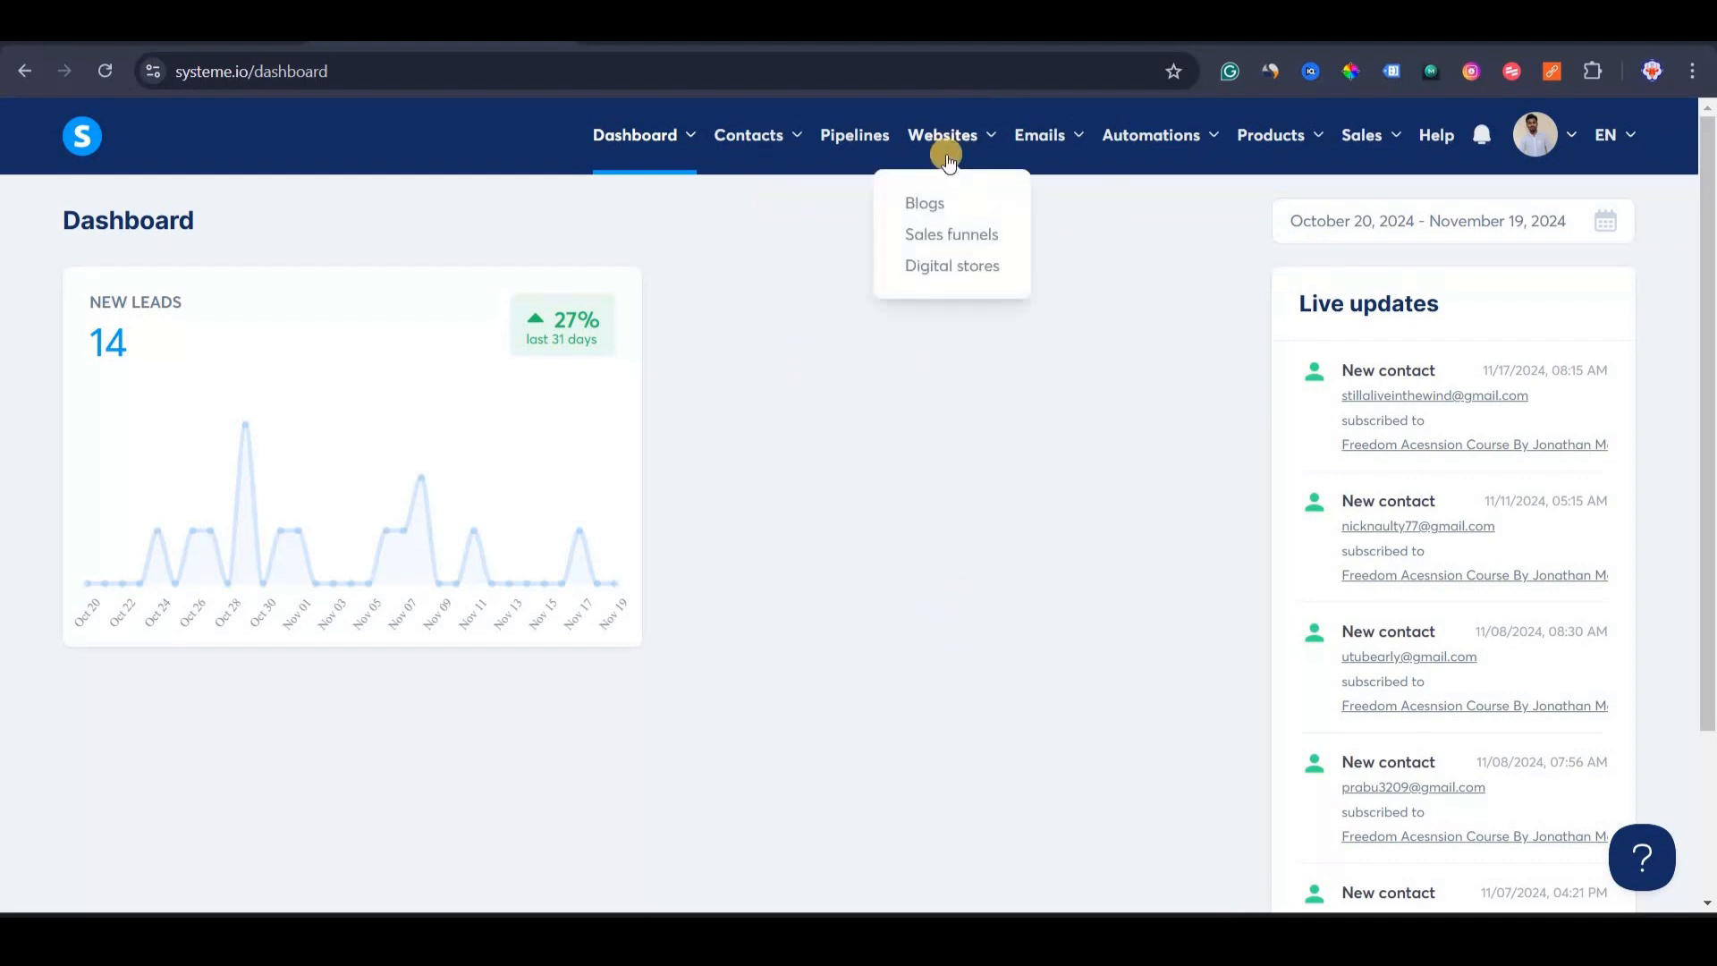
{"action": "left_click", "coordinate": [945, 236]}
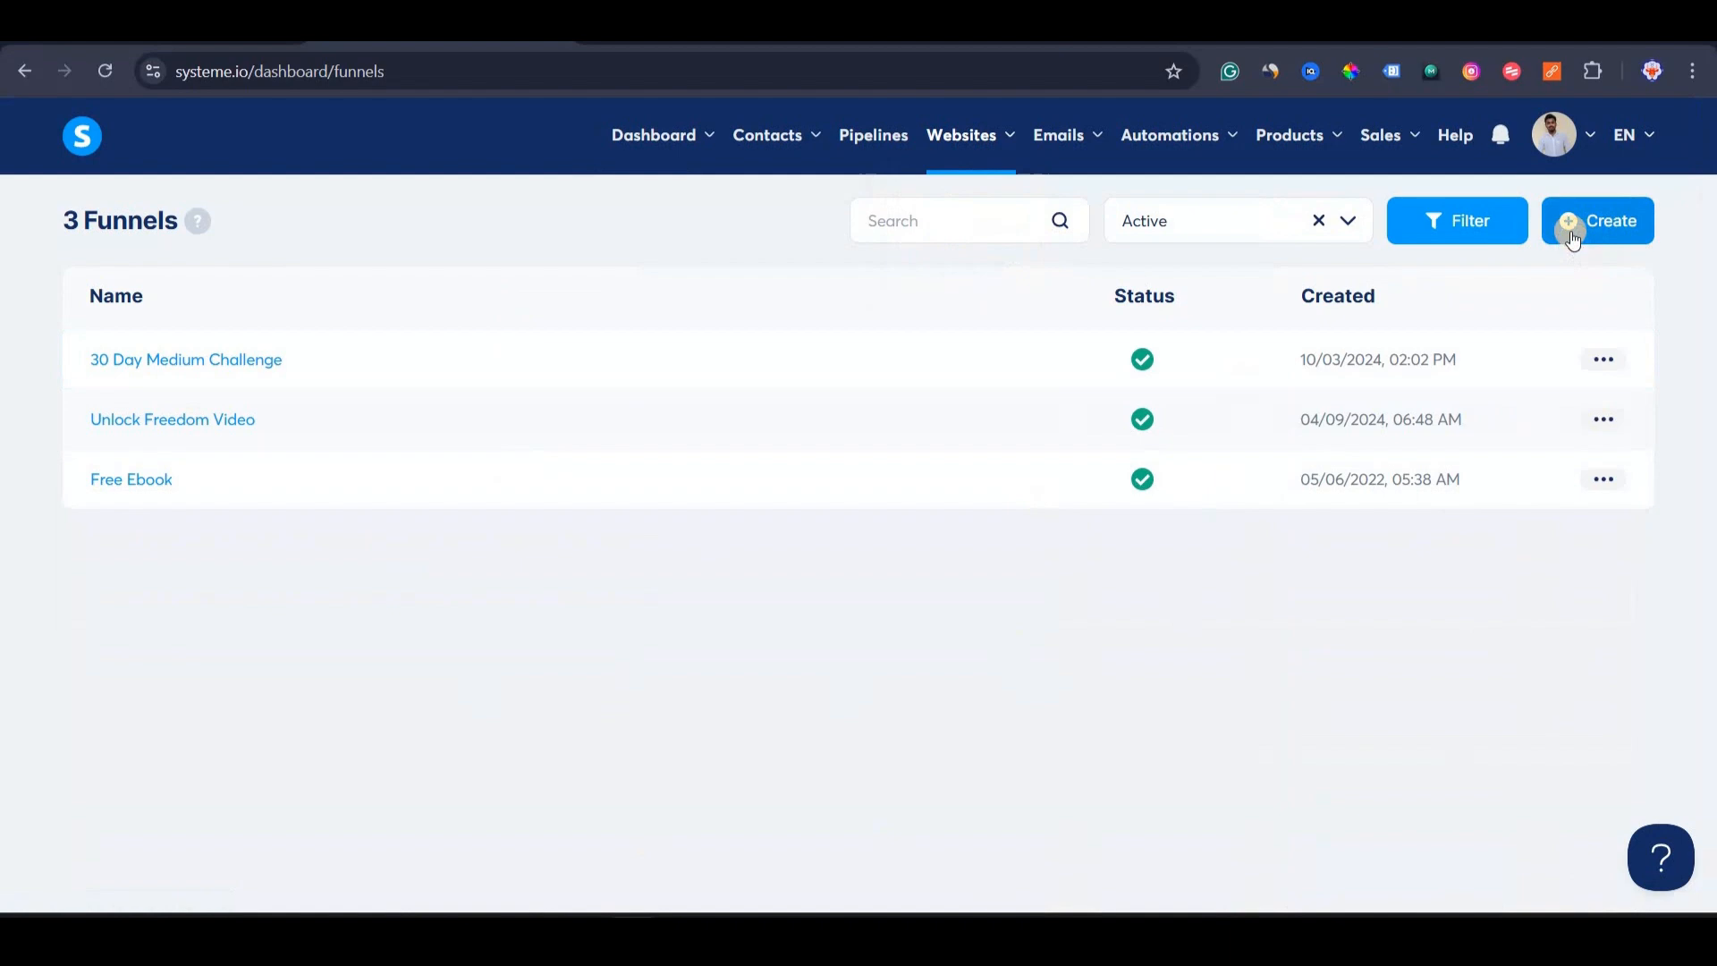
{"action": "left_click", "coordinate": [1574, 239]}
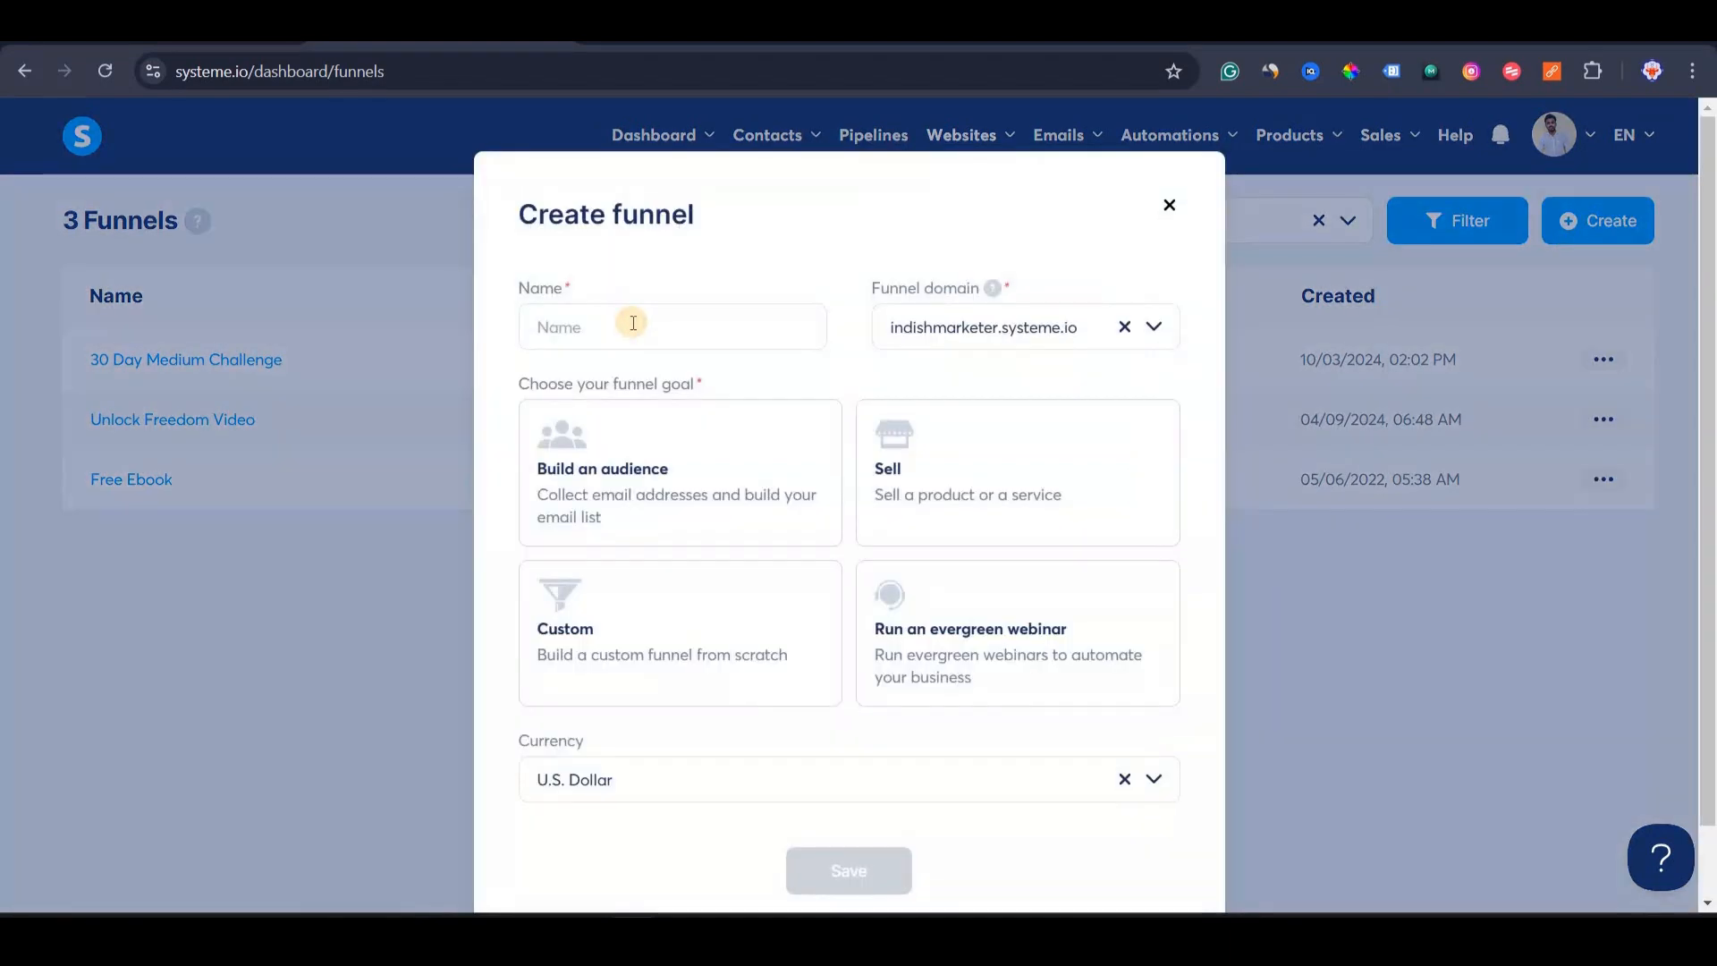
Name the funnel 'Digital Wealth Academy', put it on the custom domain, choose the Custom goal, and save.
{"action": "left_click", "coordinate": [633, 323]}
{"action": "type", "text": "D"}
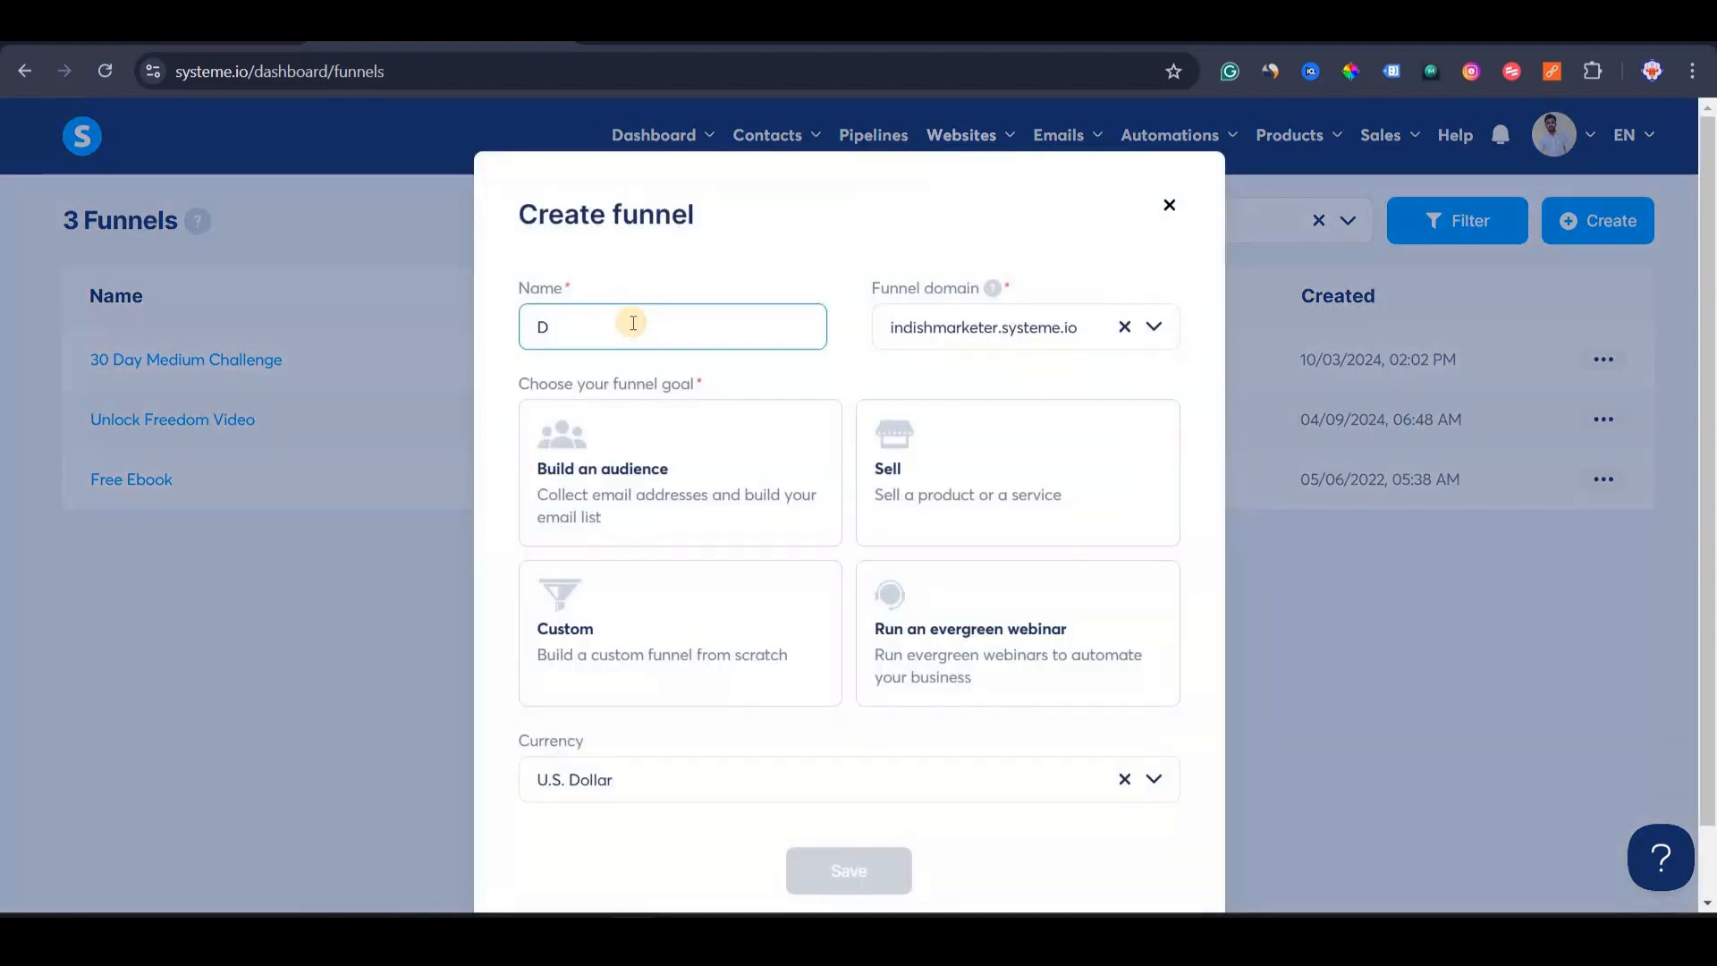
{"action": "type", "text": "igital Wealth Academy"}
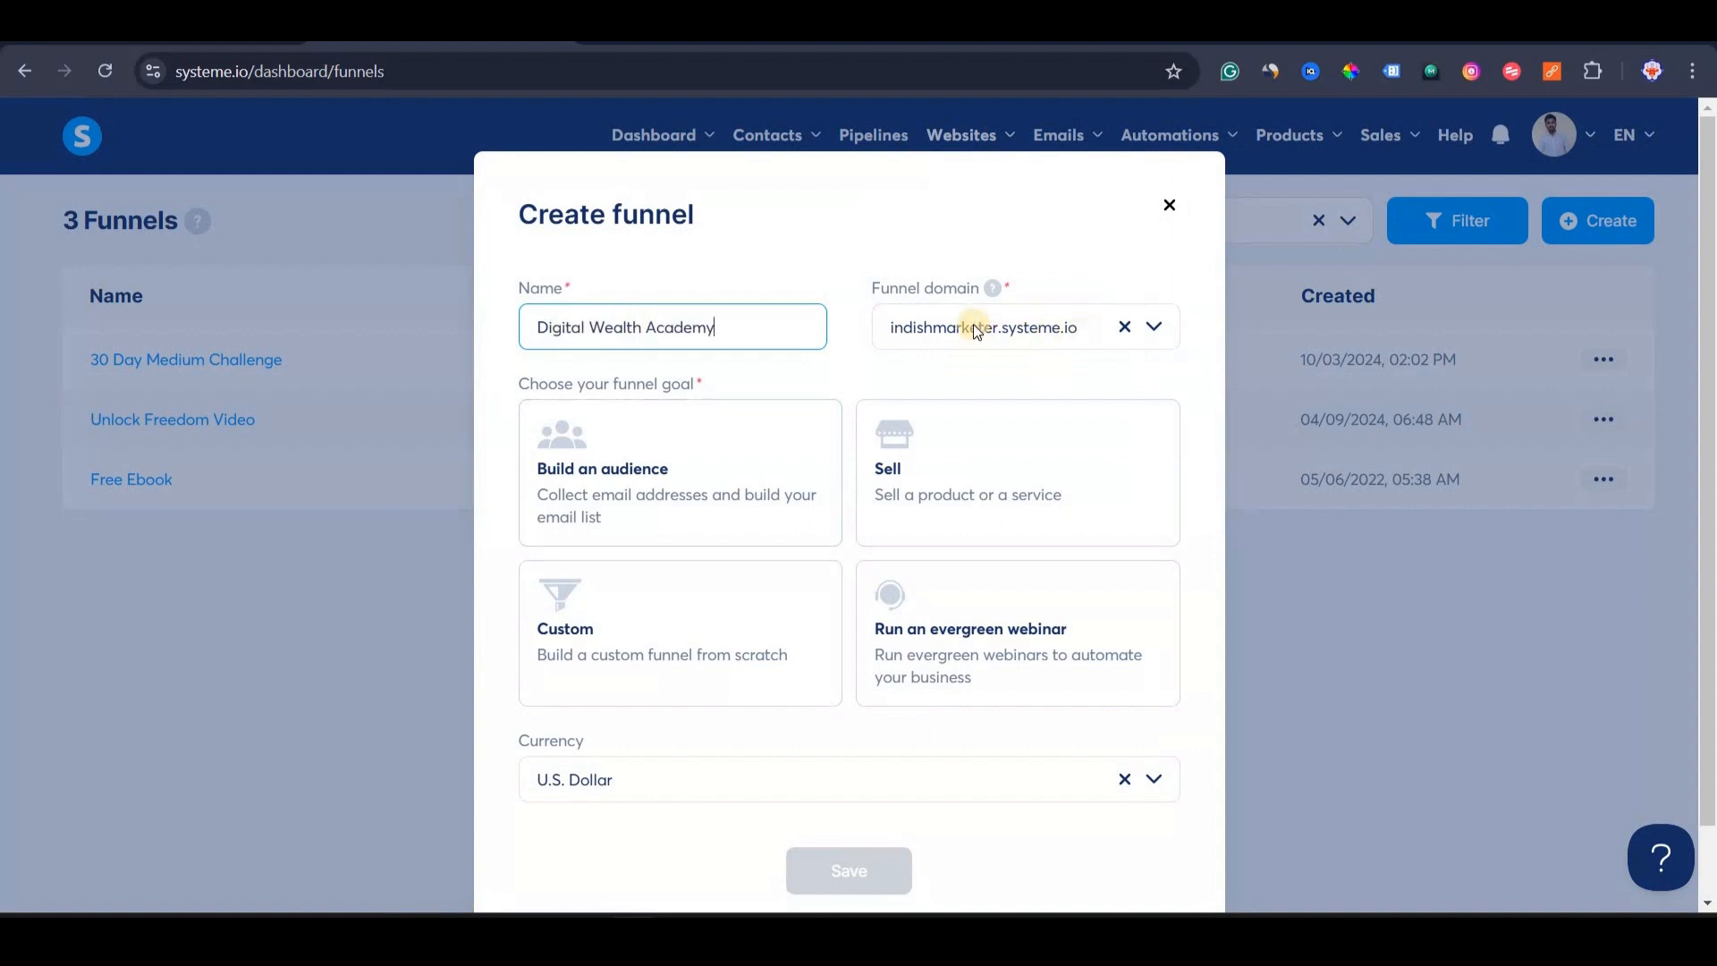
{"action": "left_click", "coordinate": [778, 265]}
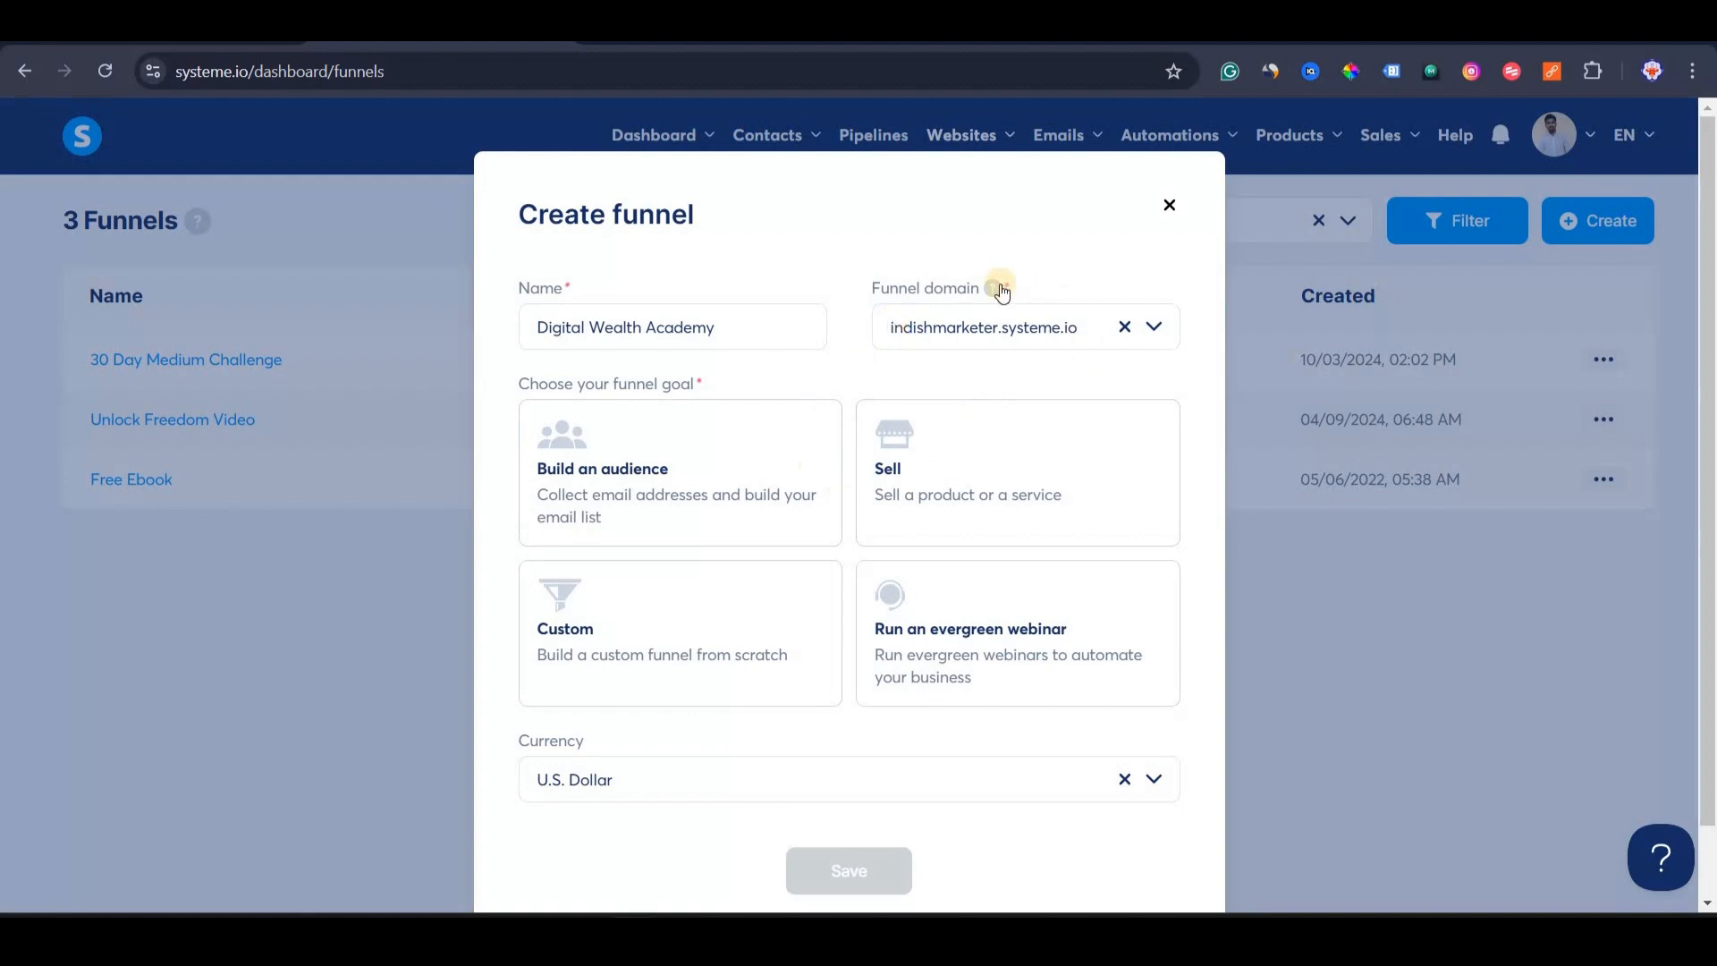
{"action": "left_click", "coordinate": [1156, 331]}
{"action": "left_click", "coordinate": [1017, 431]}
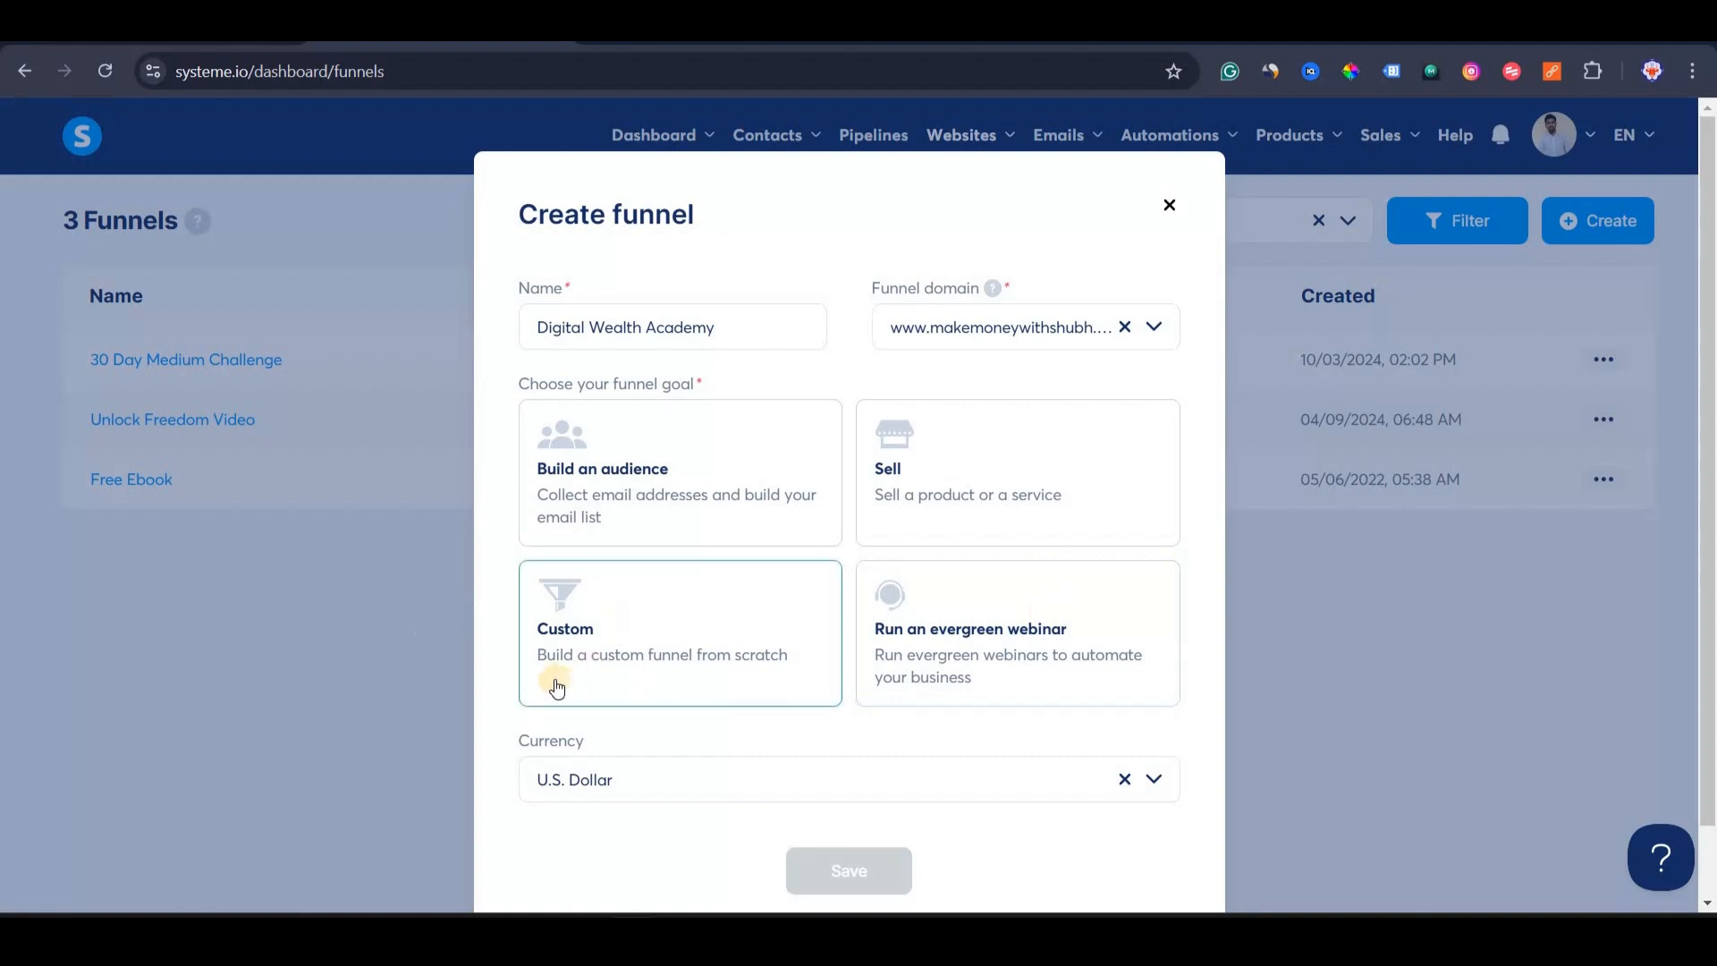
{"action": "scroll", "coordinate": [644, 506], "scroll_direction": "down", "scroll_amount": 1}
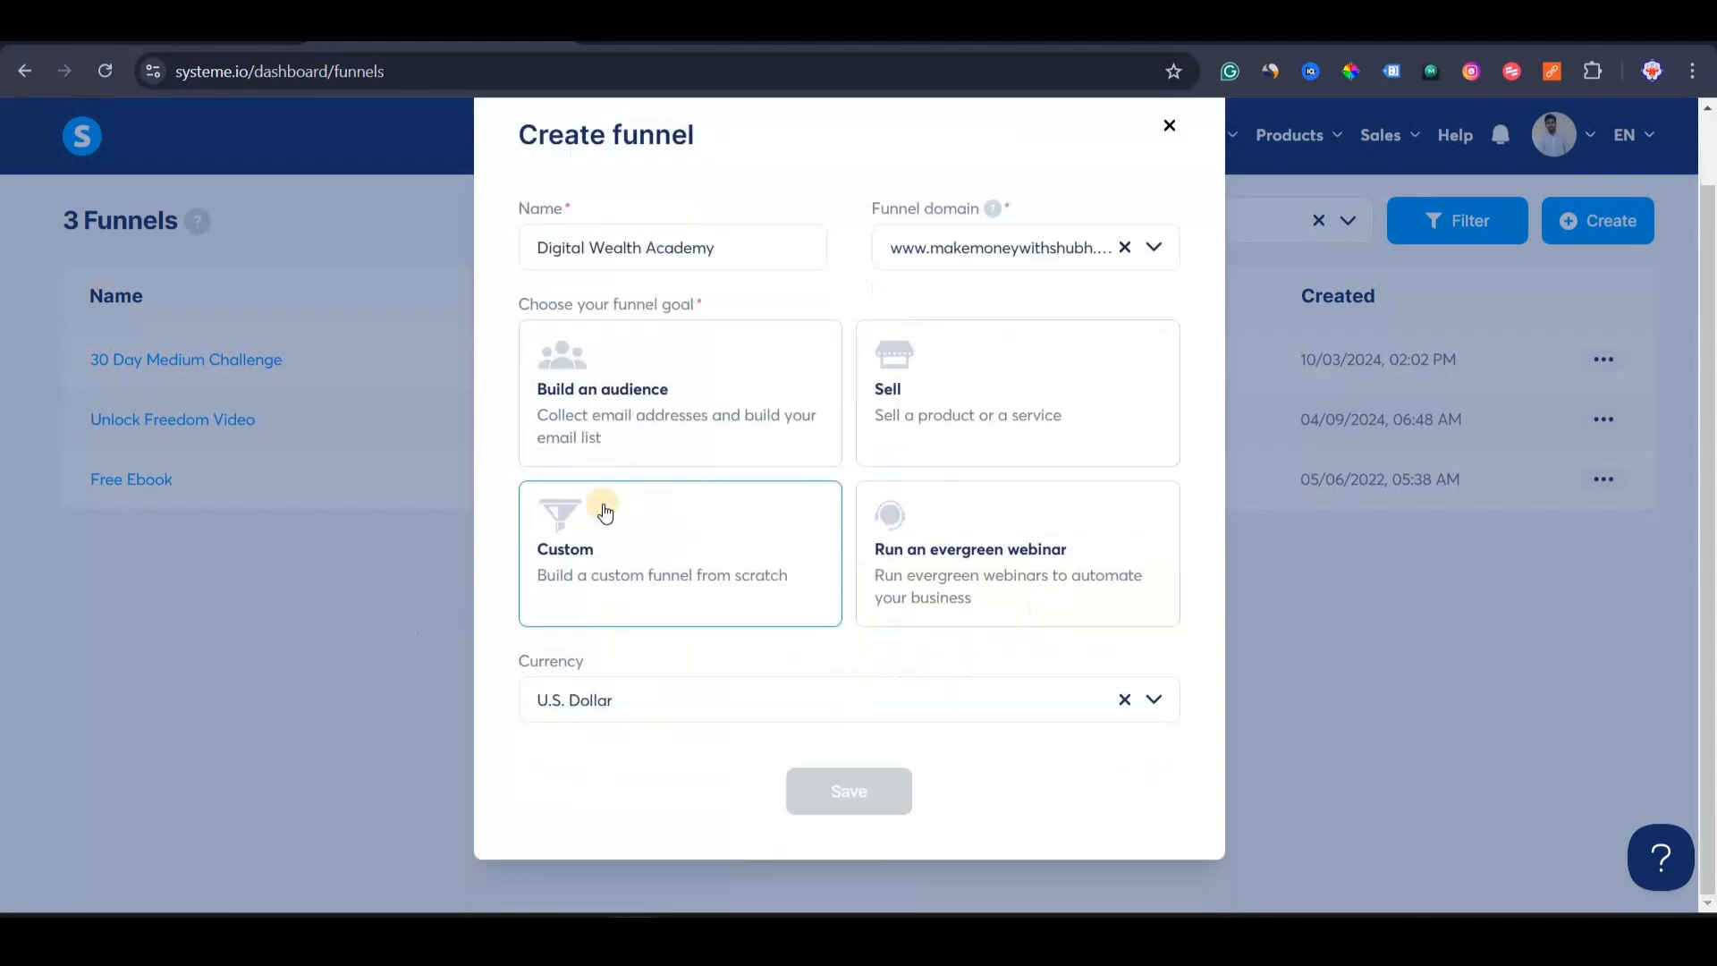
{"action": "left_click", "coordinate": [605, 511]}
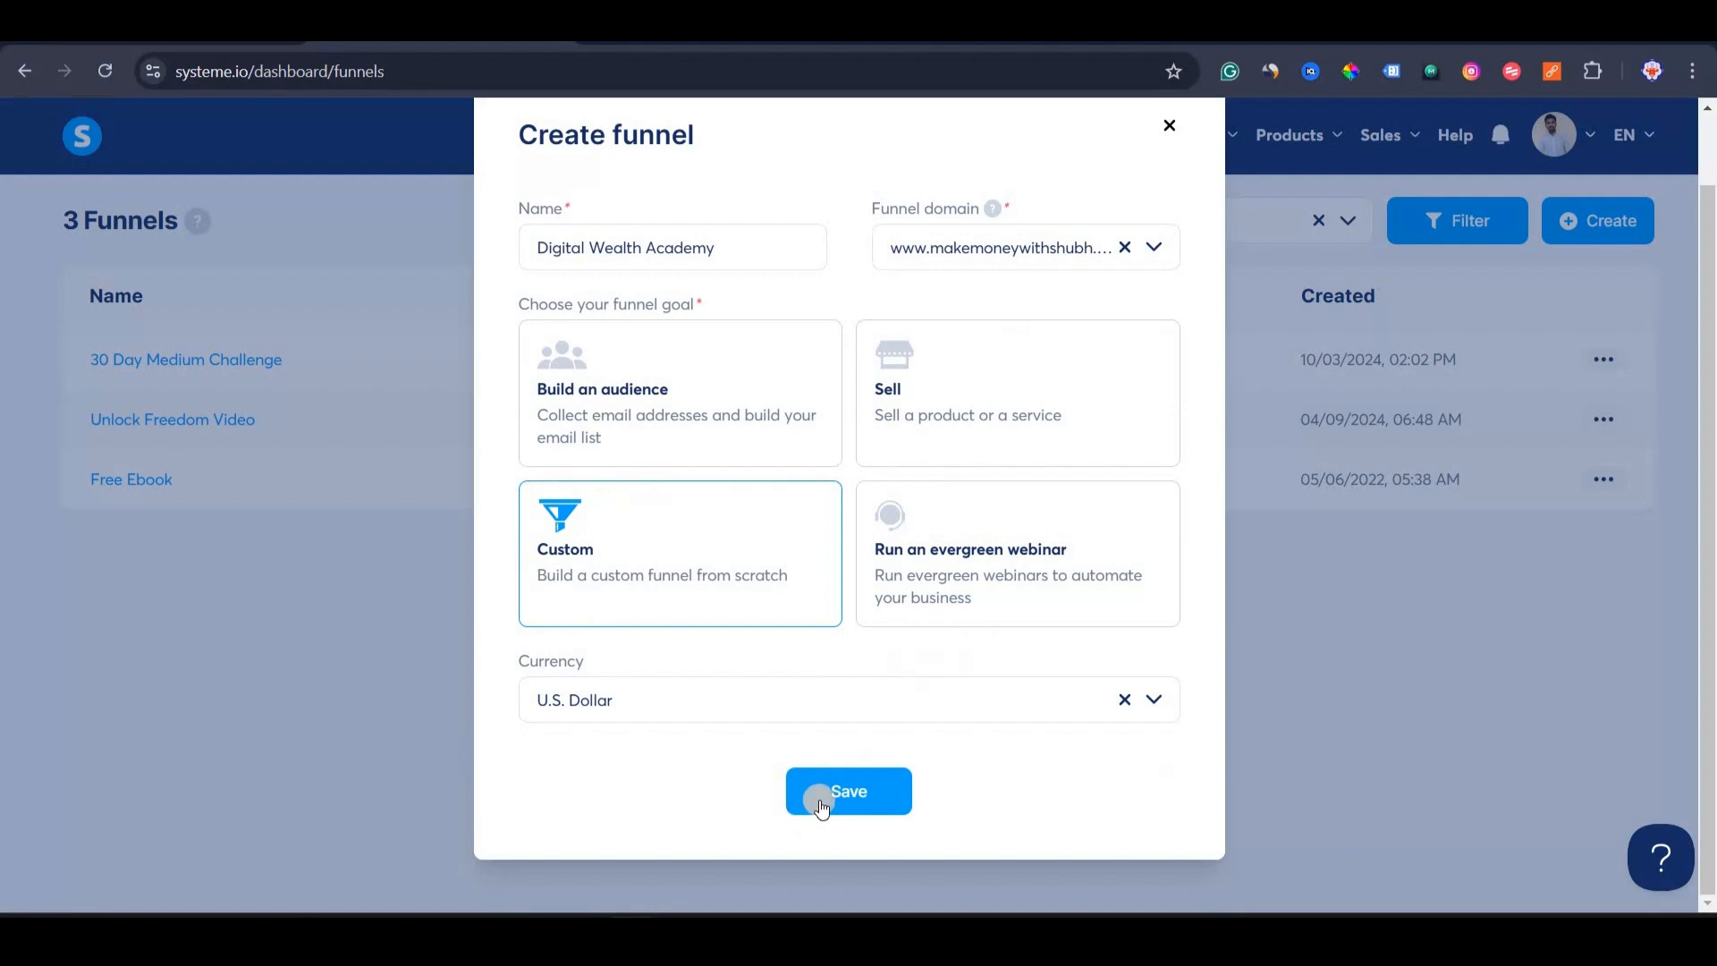
{"action": "left_click", "coordinate": [824, 805]}
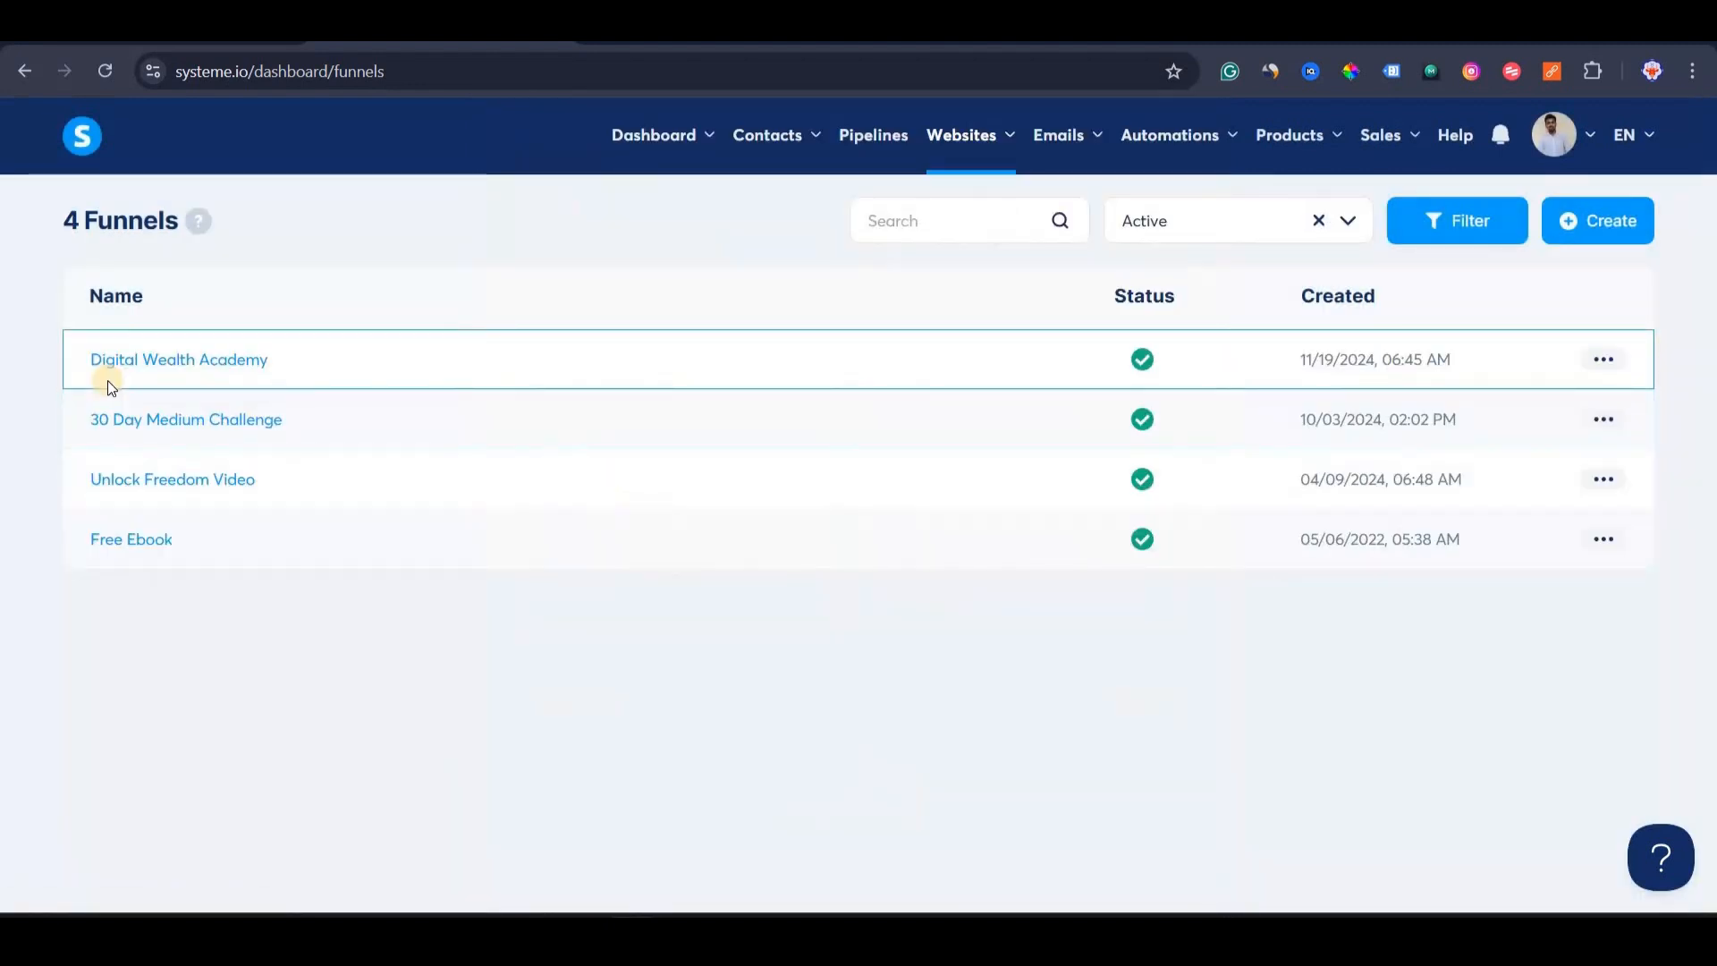
In Digital Wealth Academy, create the step 'DWA Landing Page' with type Opt-in thank you page.
{"action": "left_click", "coordinate": [154, 365]}
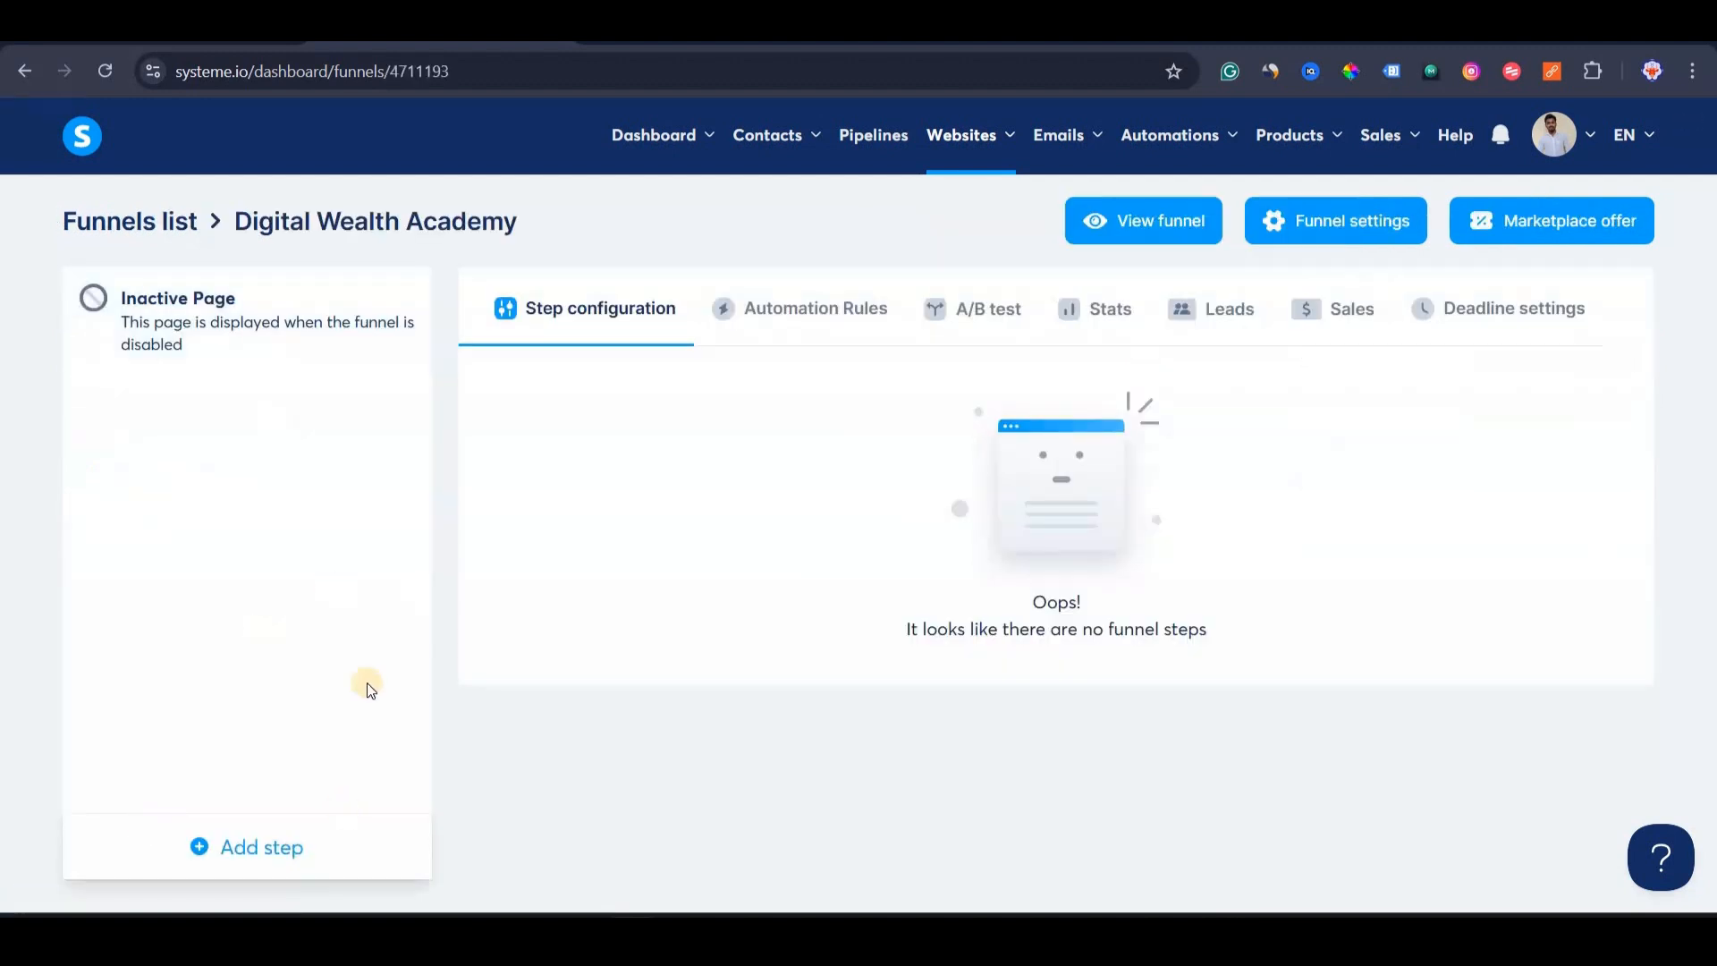
{"action": "left_click", "coordinate": [195, 849]}
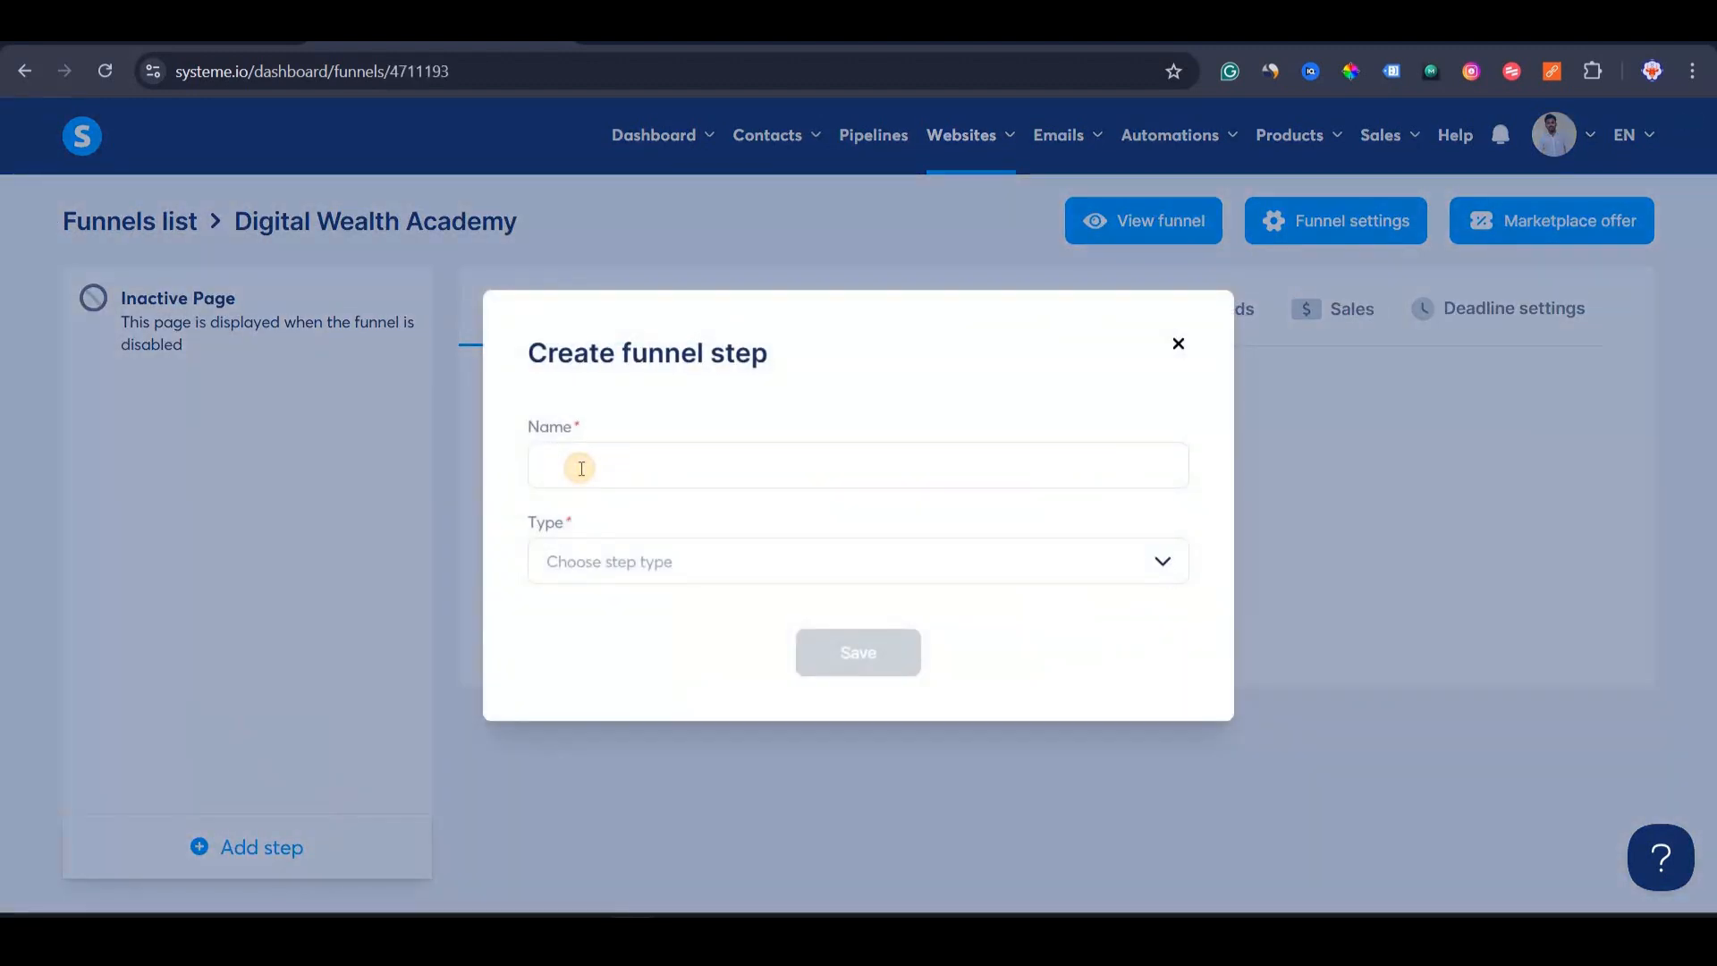
{"action": "left_click", "coordinate": [581, 467]}
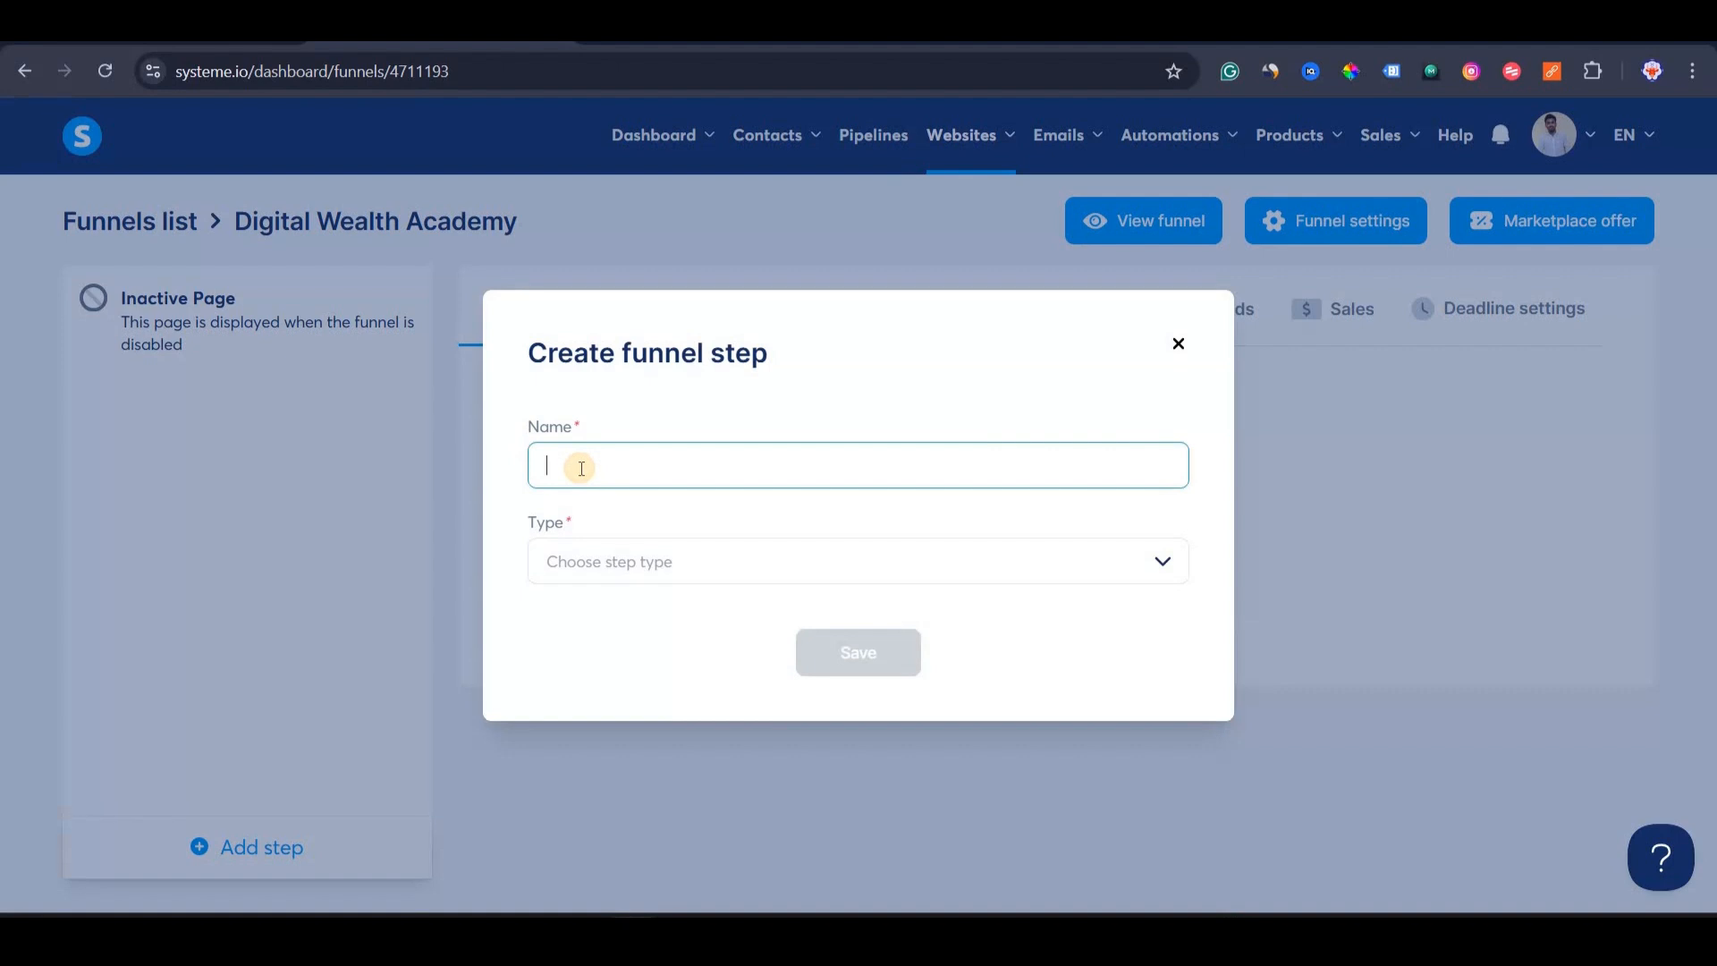
{"action": "type", "text": "DWA Landing Page"}
{"action": "left_click", "coordinate": [689, 563]}
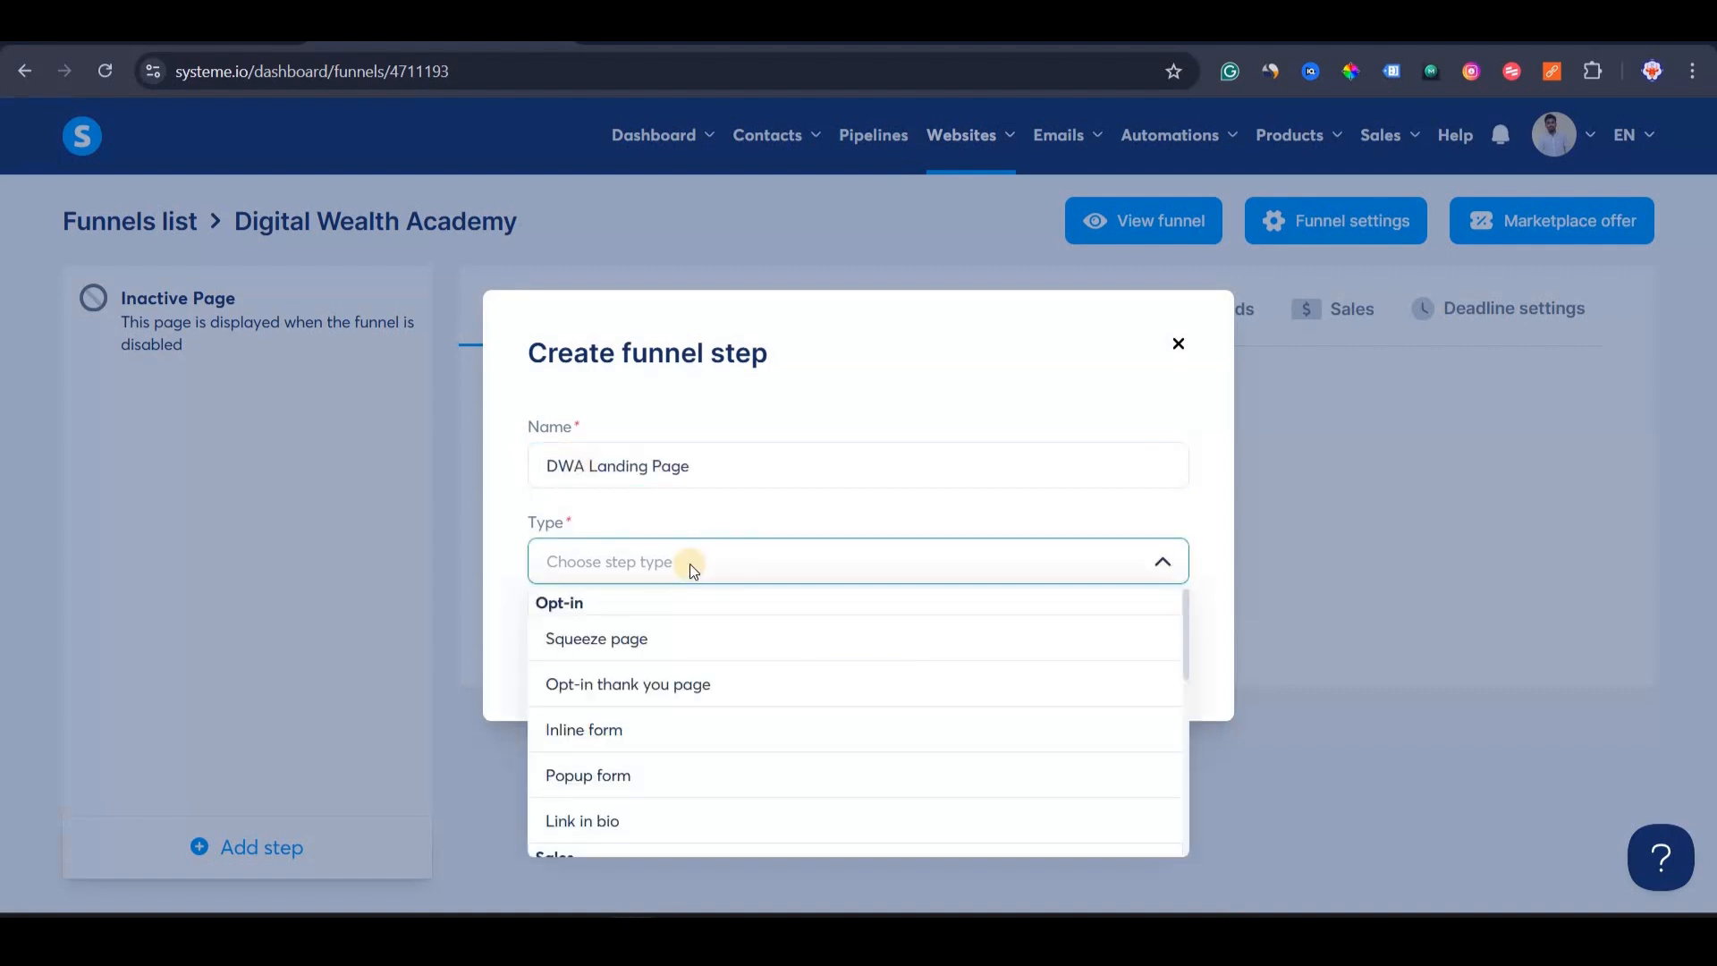
{"action": "left_click", "coordinate": [689, 563]}
{"action": "left_click", "coordinate": [649, 567]}
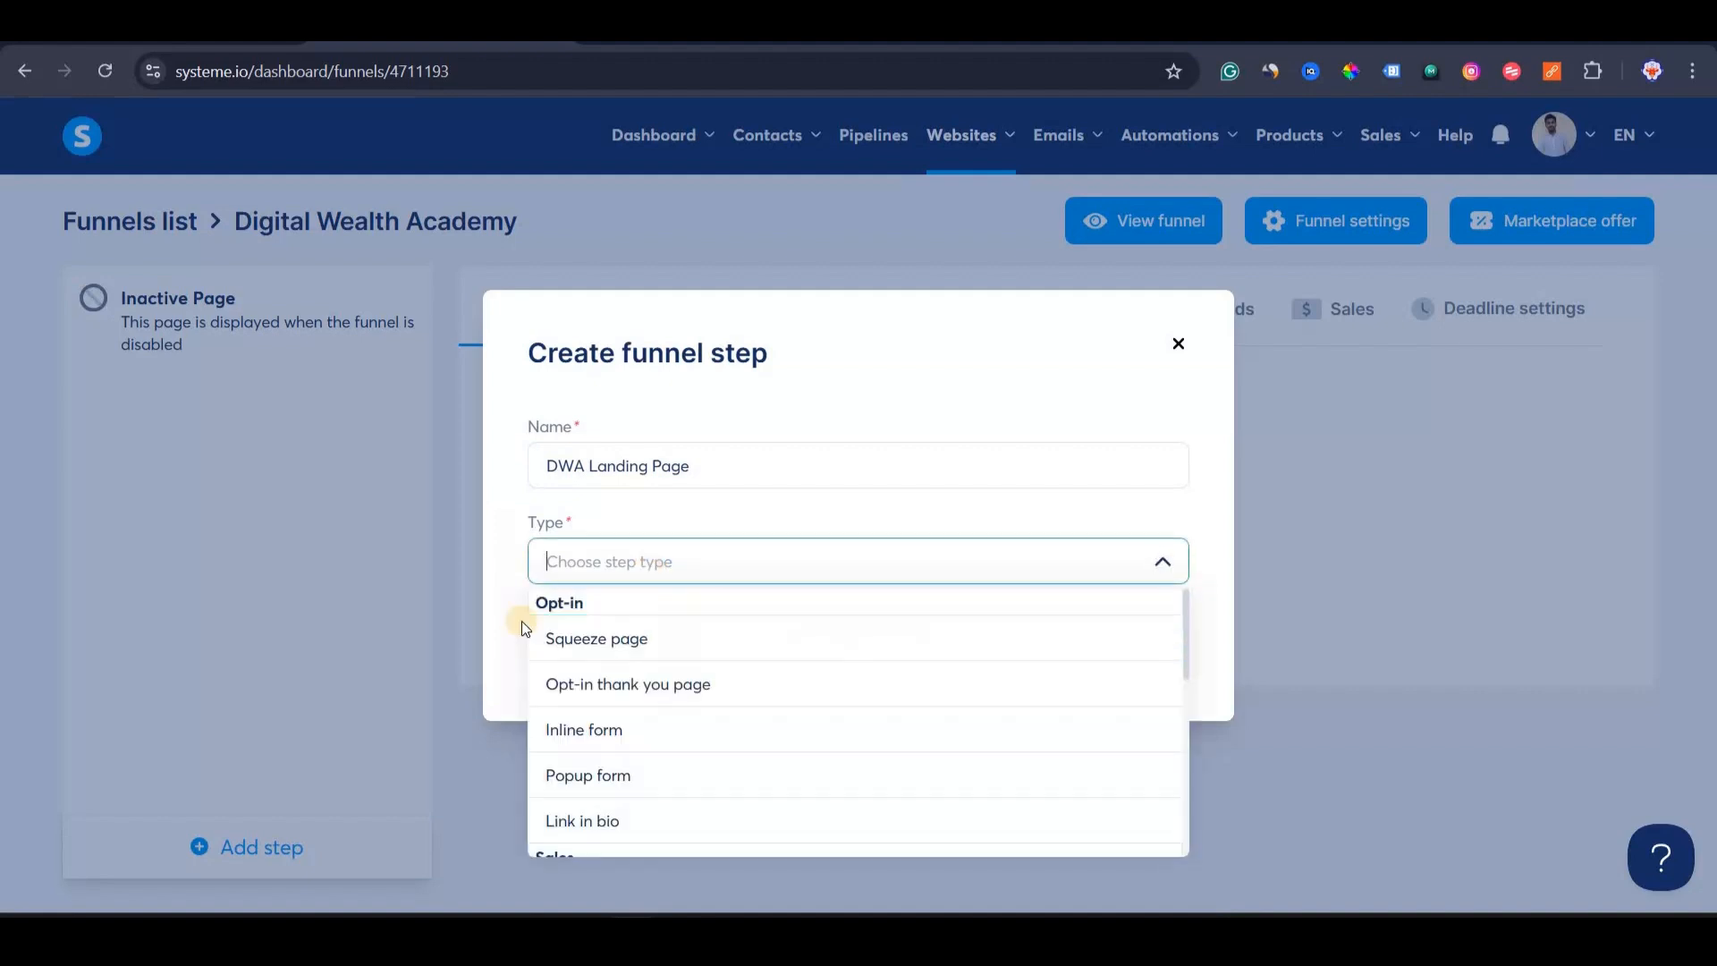
{"action": "left_click", "coordinate": [612, 688]}
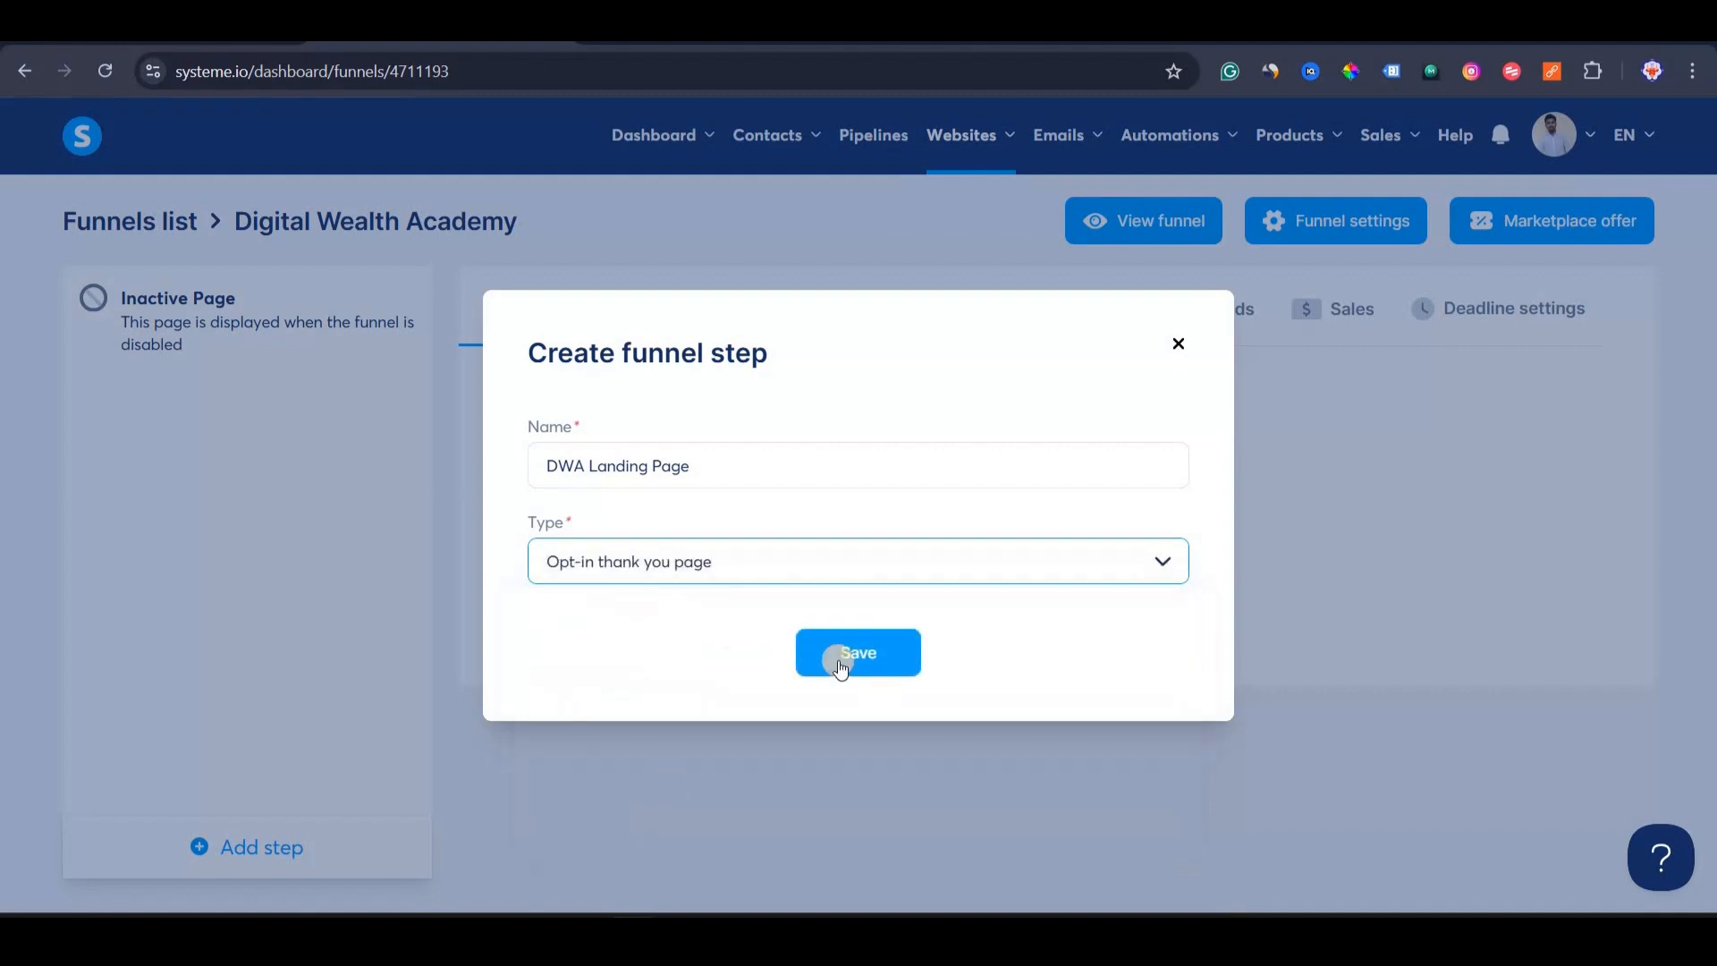
{"action": "left_click", "coordinate": [839, 662]}
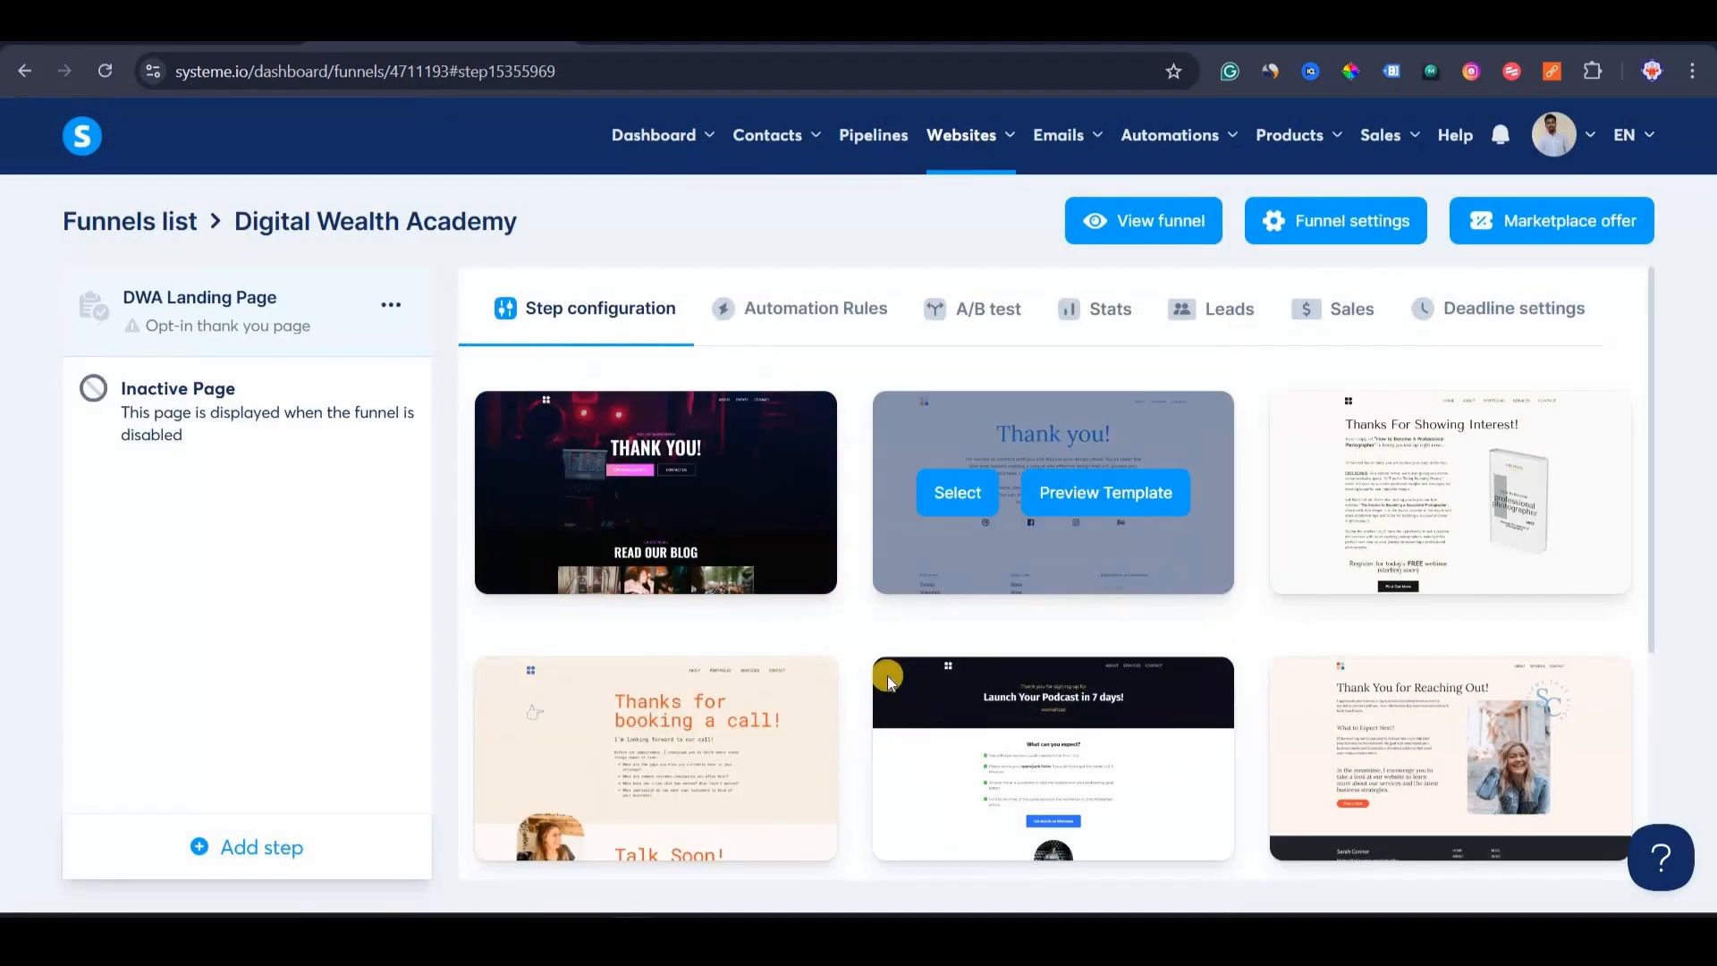
Apply the Thank you! template and change the step's URL path to 'dwa'.
{"action": "scroll", "coordinate": [846, 738], "scroll_direction": "down", "scroll_amount": 4}
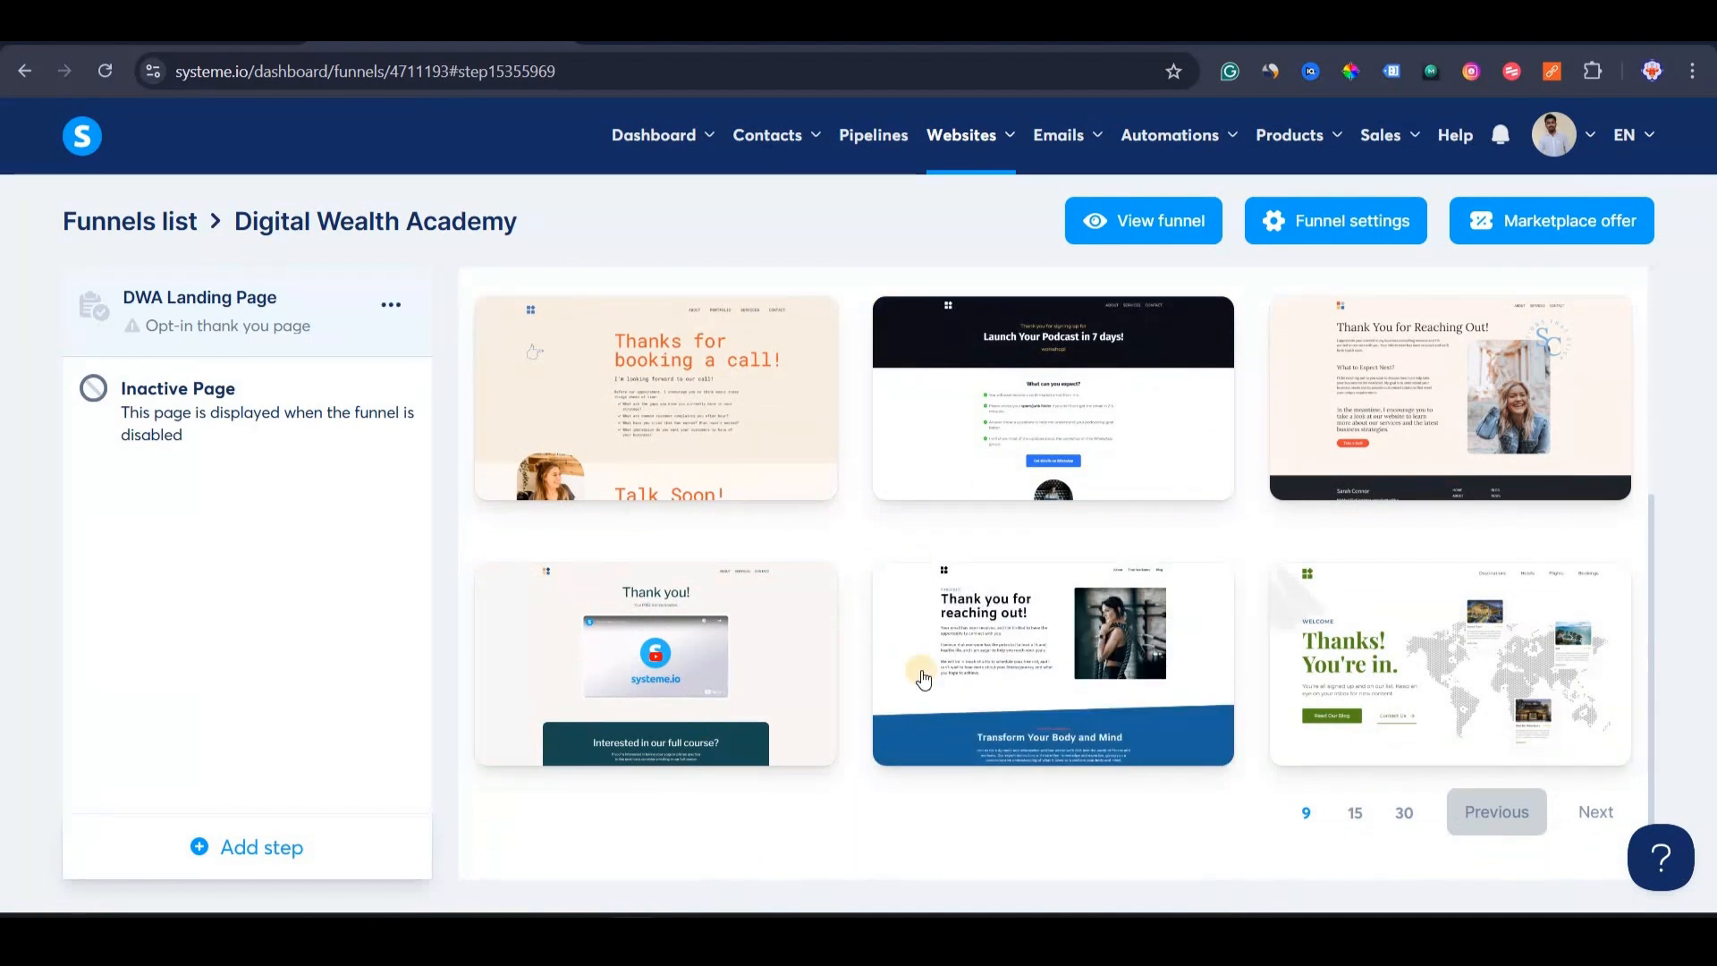
{"action": "scroll", "coordinate": [964, 615], "scroll_direction": "up", "scroll_amount": 4}
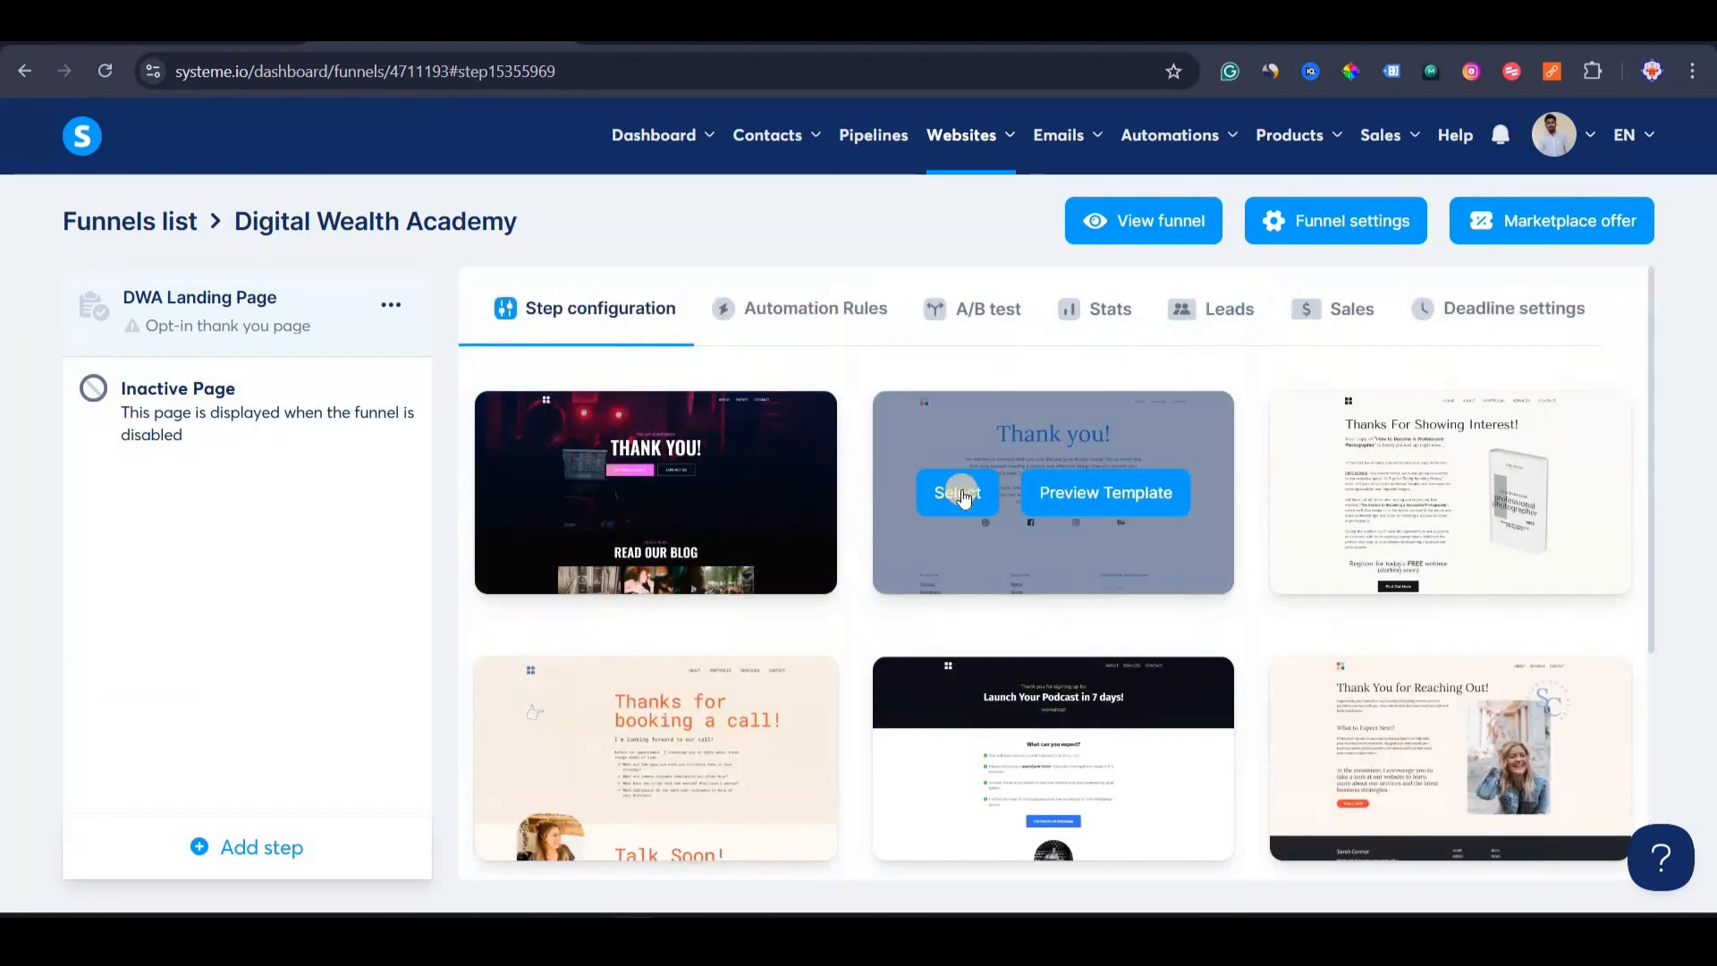
{"action": "left_click", "coordinate": [952, 490]}
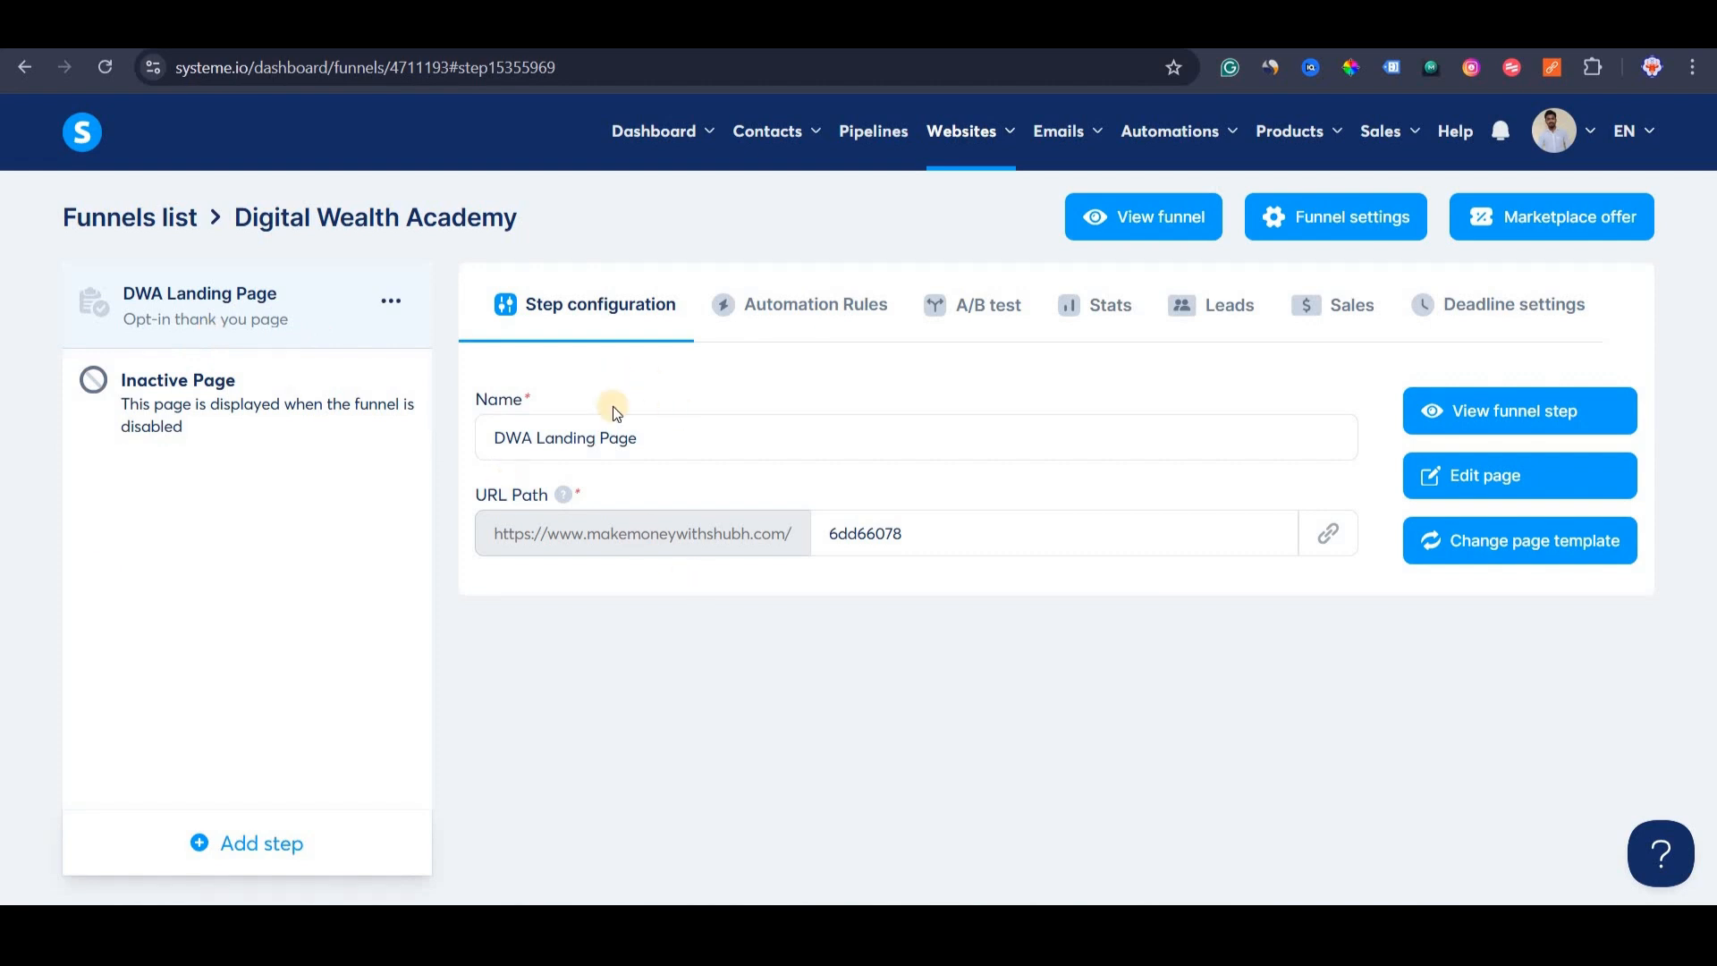
{"action": "double_click", "coordinate": [956, 542]}
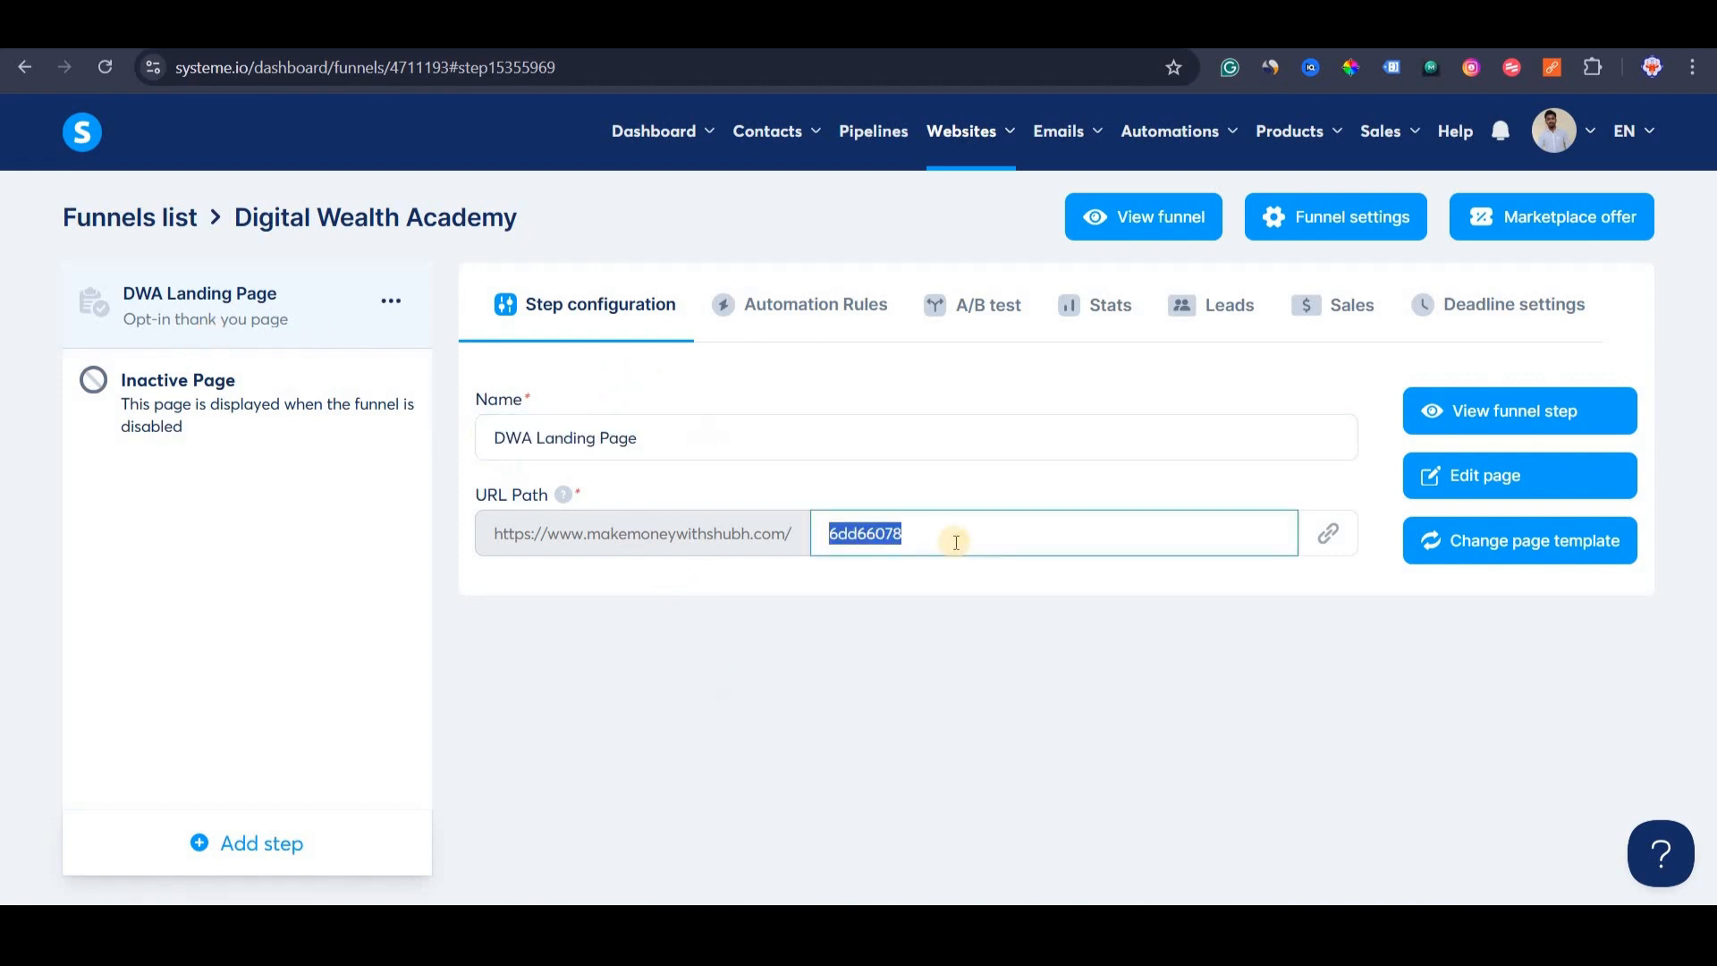
{"action": "key", "text": "BackSpace"}
{"action": "type", "text": "dwa"}
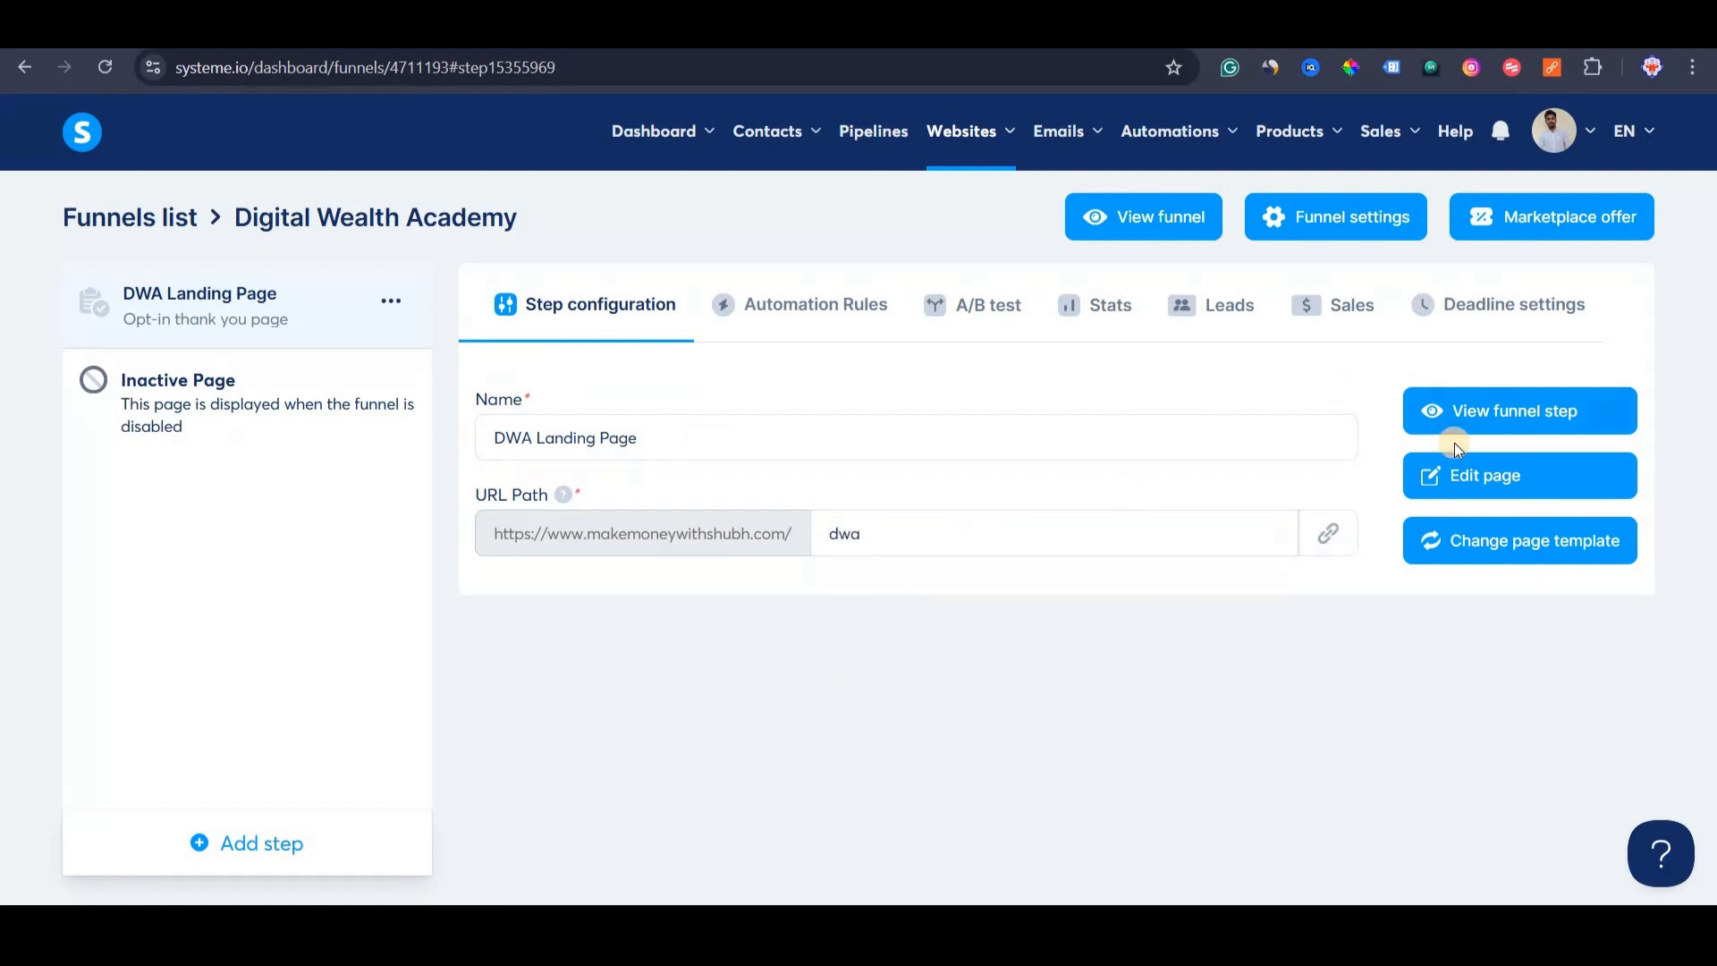
Preview the live page at makemoneywithshubh.com/dwa, then close the preview tab.
{"action": "left_click", "coordinate": [1477, 421]}
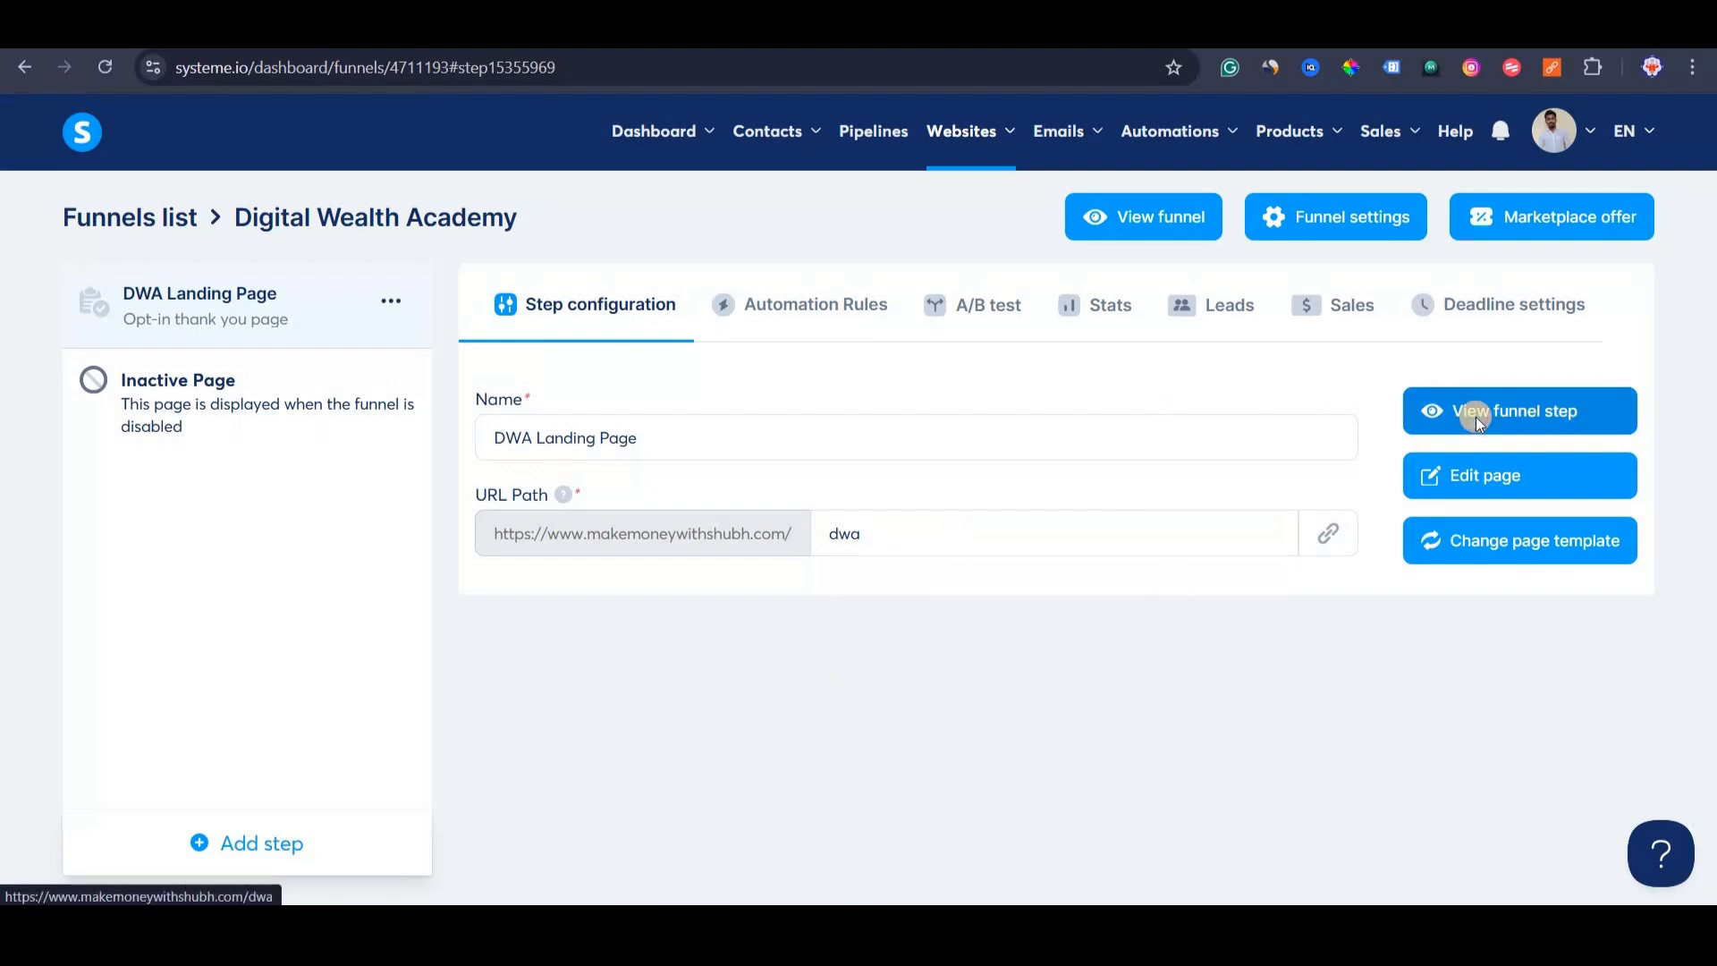
{"action": "scroll", "coordinate": [1069, 631], "scroll_direction": "down", "scroll_amount": 5}
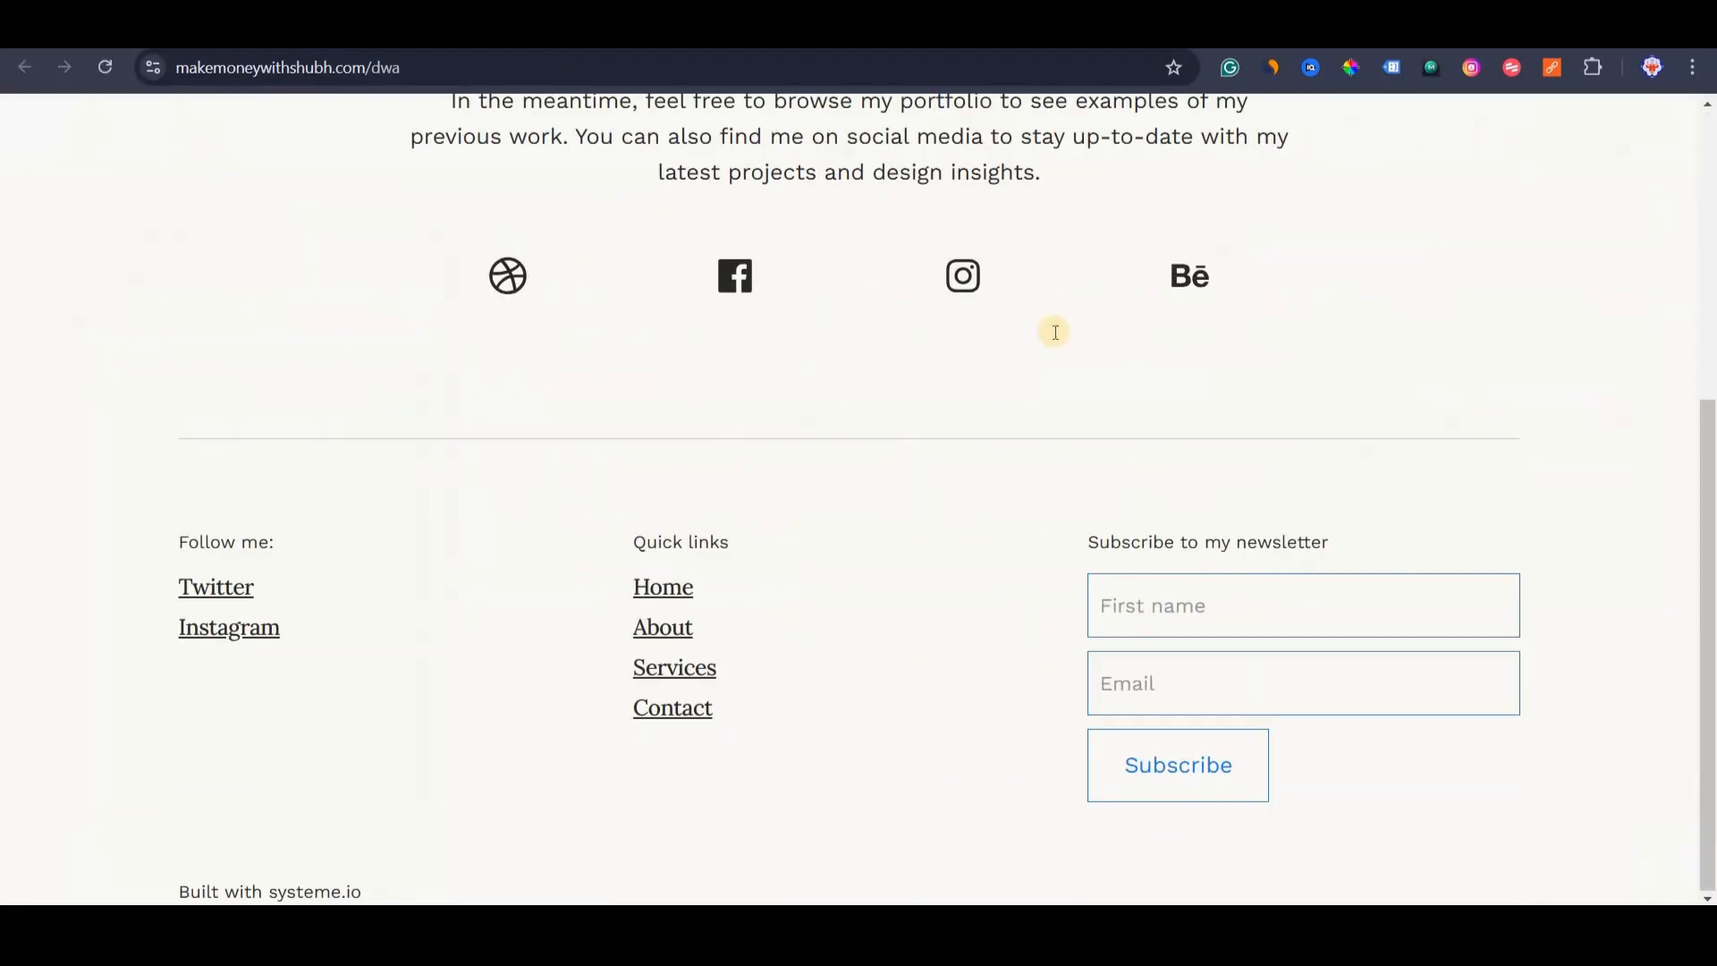
{"action": "scroll", "coordinate": [1054, 330], "scroll_direction": "up", "scroll_amount": 5}
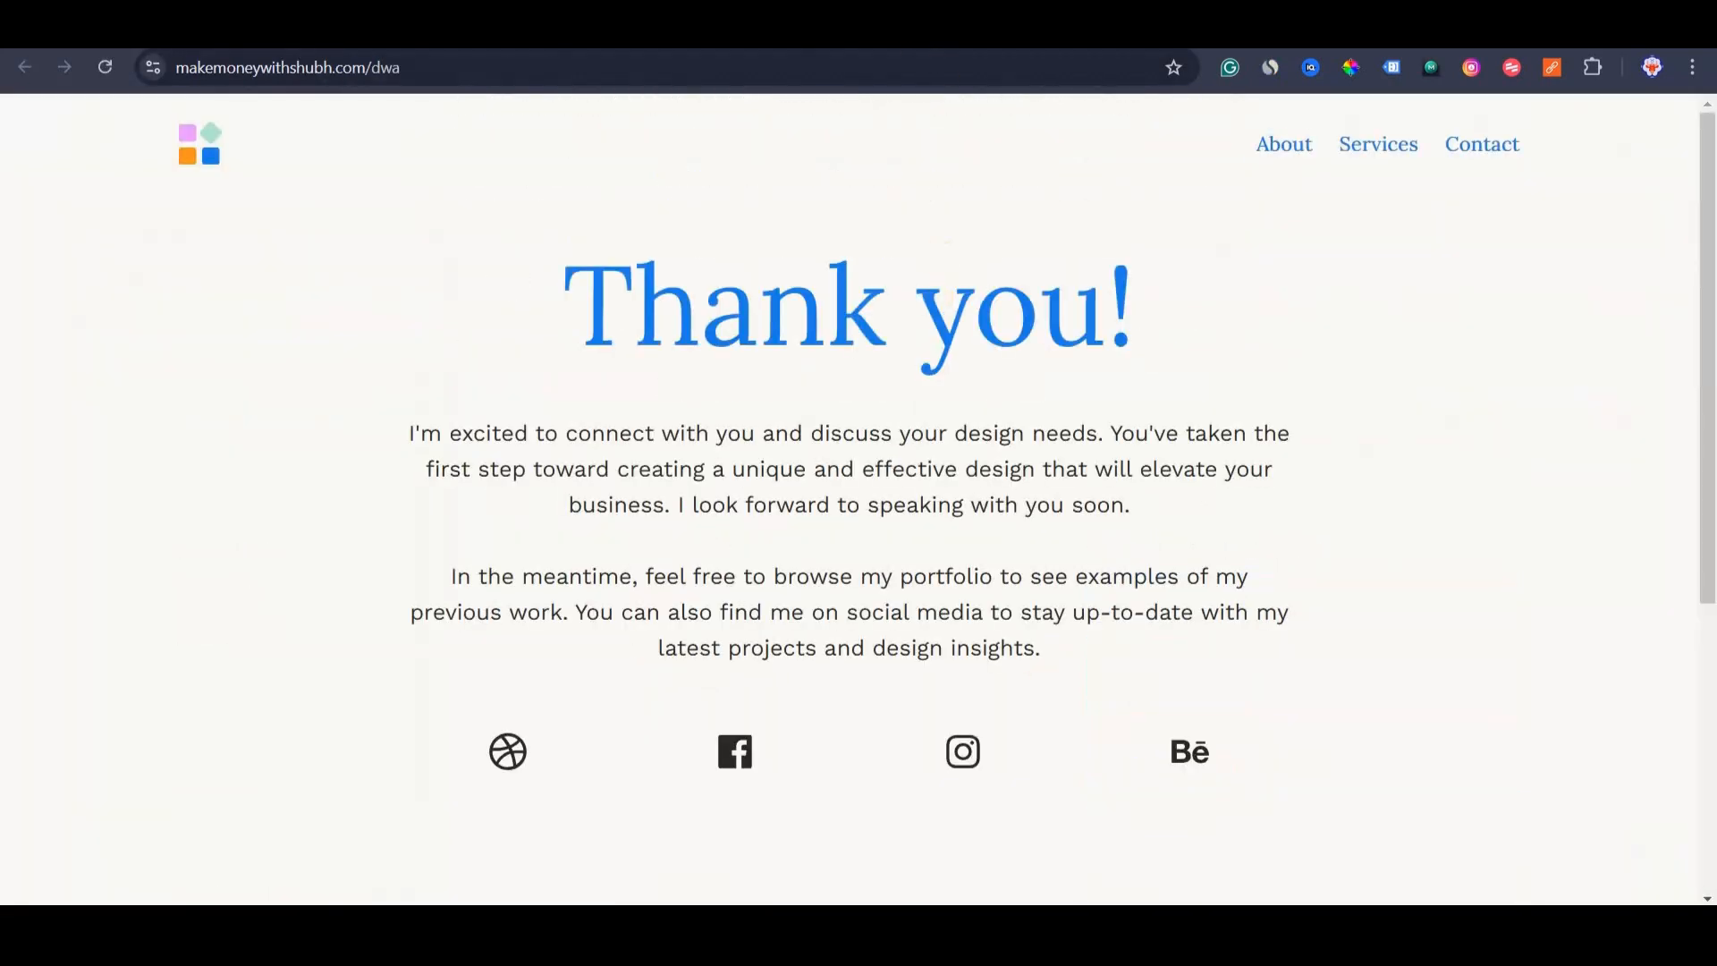
{"action": "key", "text": "ctrl+w"}
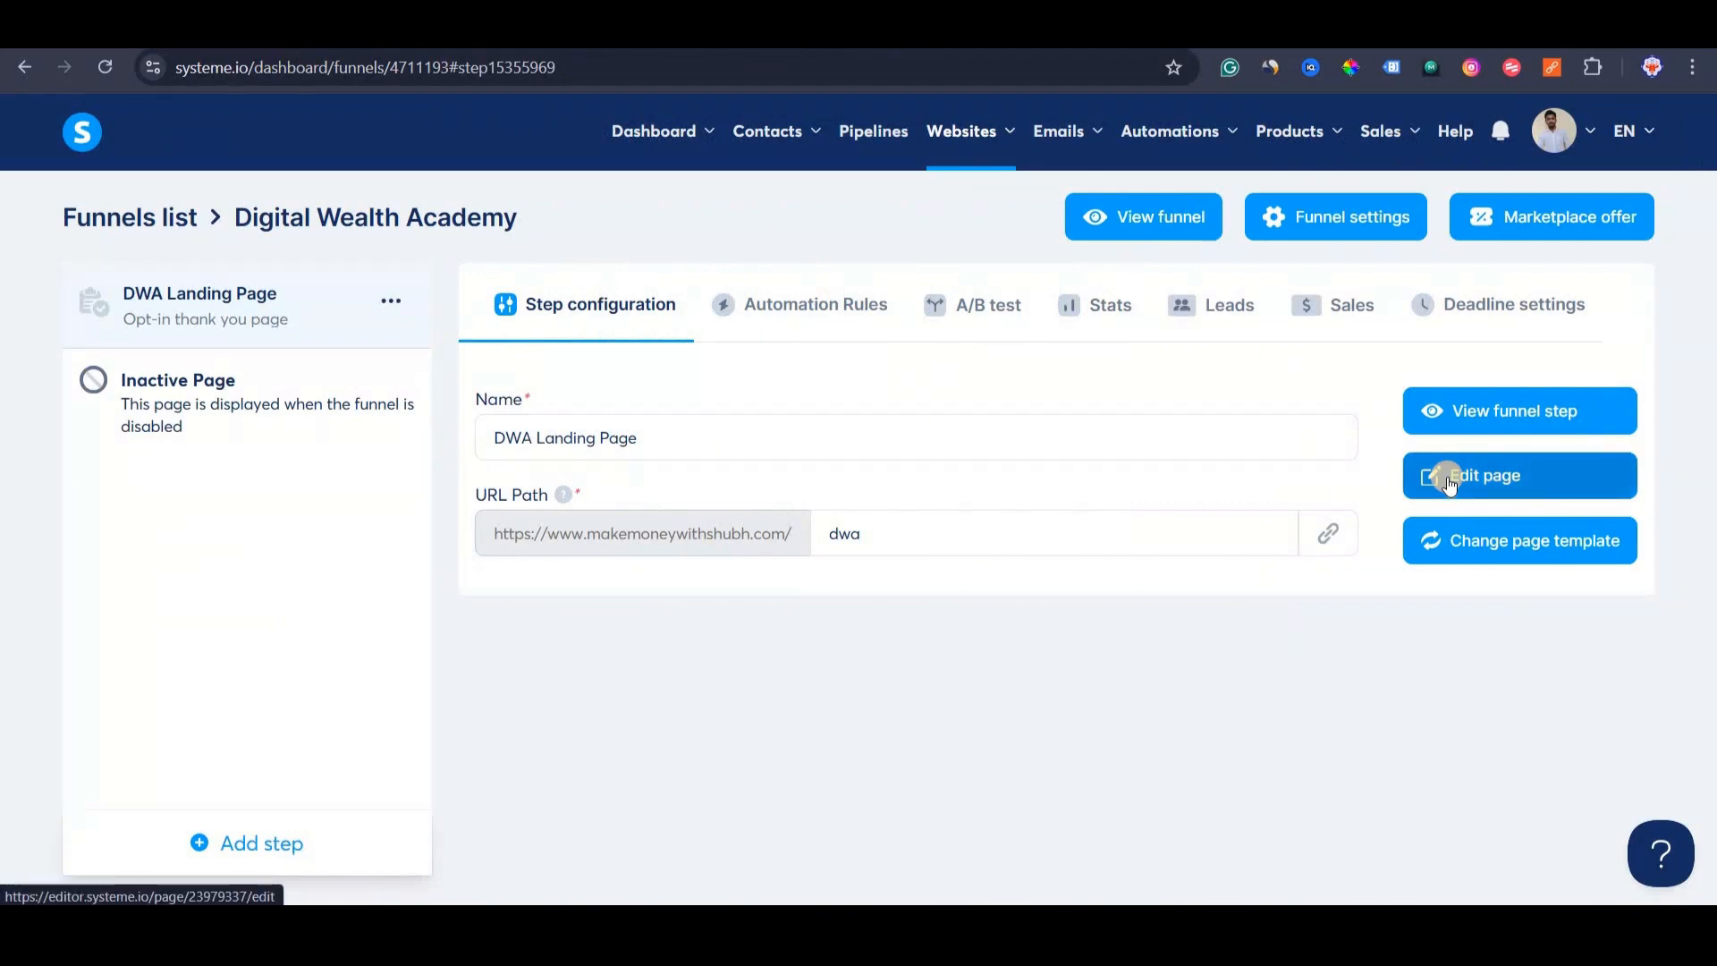
Open the page editor and delete the logo header and main Thank you! sections.
{"action": "left_click", "coordinate": [1449, 484]}
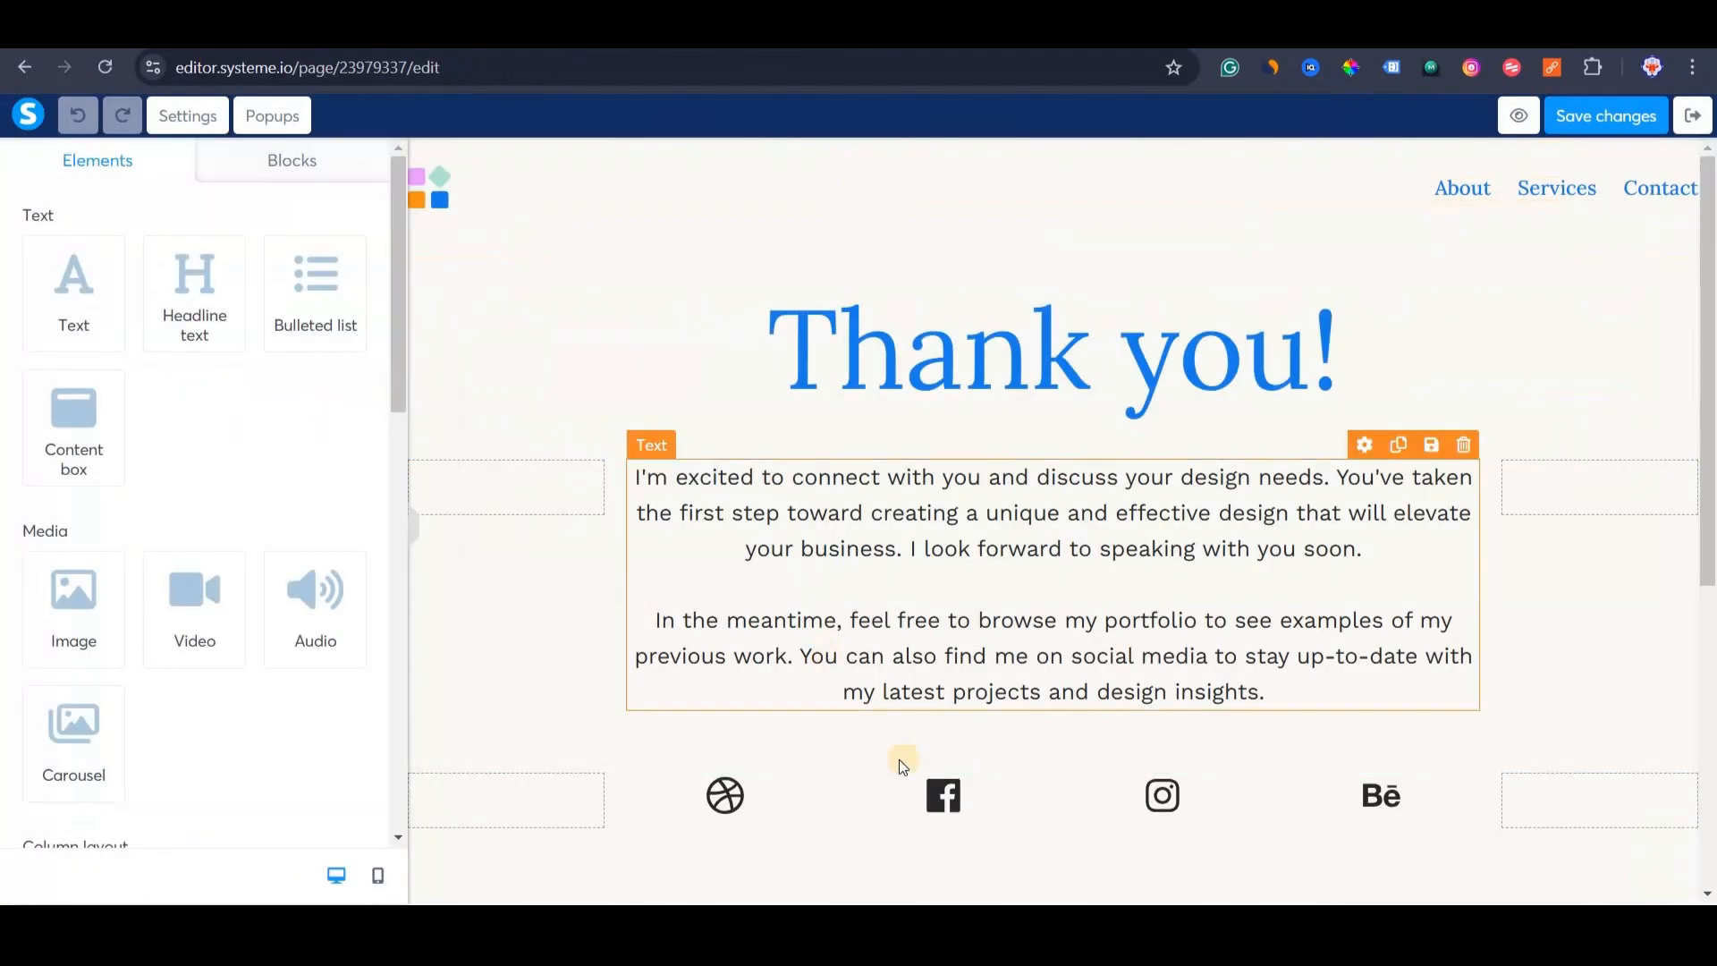
{"action": "scroll", "coordinate": [904, 755], "scroll_direction": "down", "scroll_amount": 5}
{"action": "scroll", "coordinate": [909, 699], "scroll_direction": "up", "scroll_amount": 5}
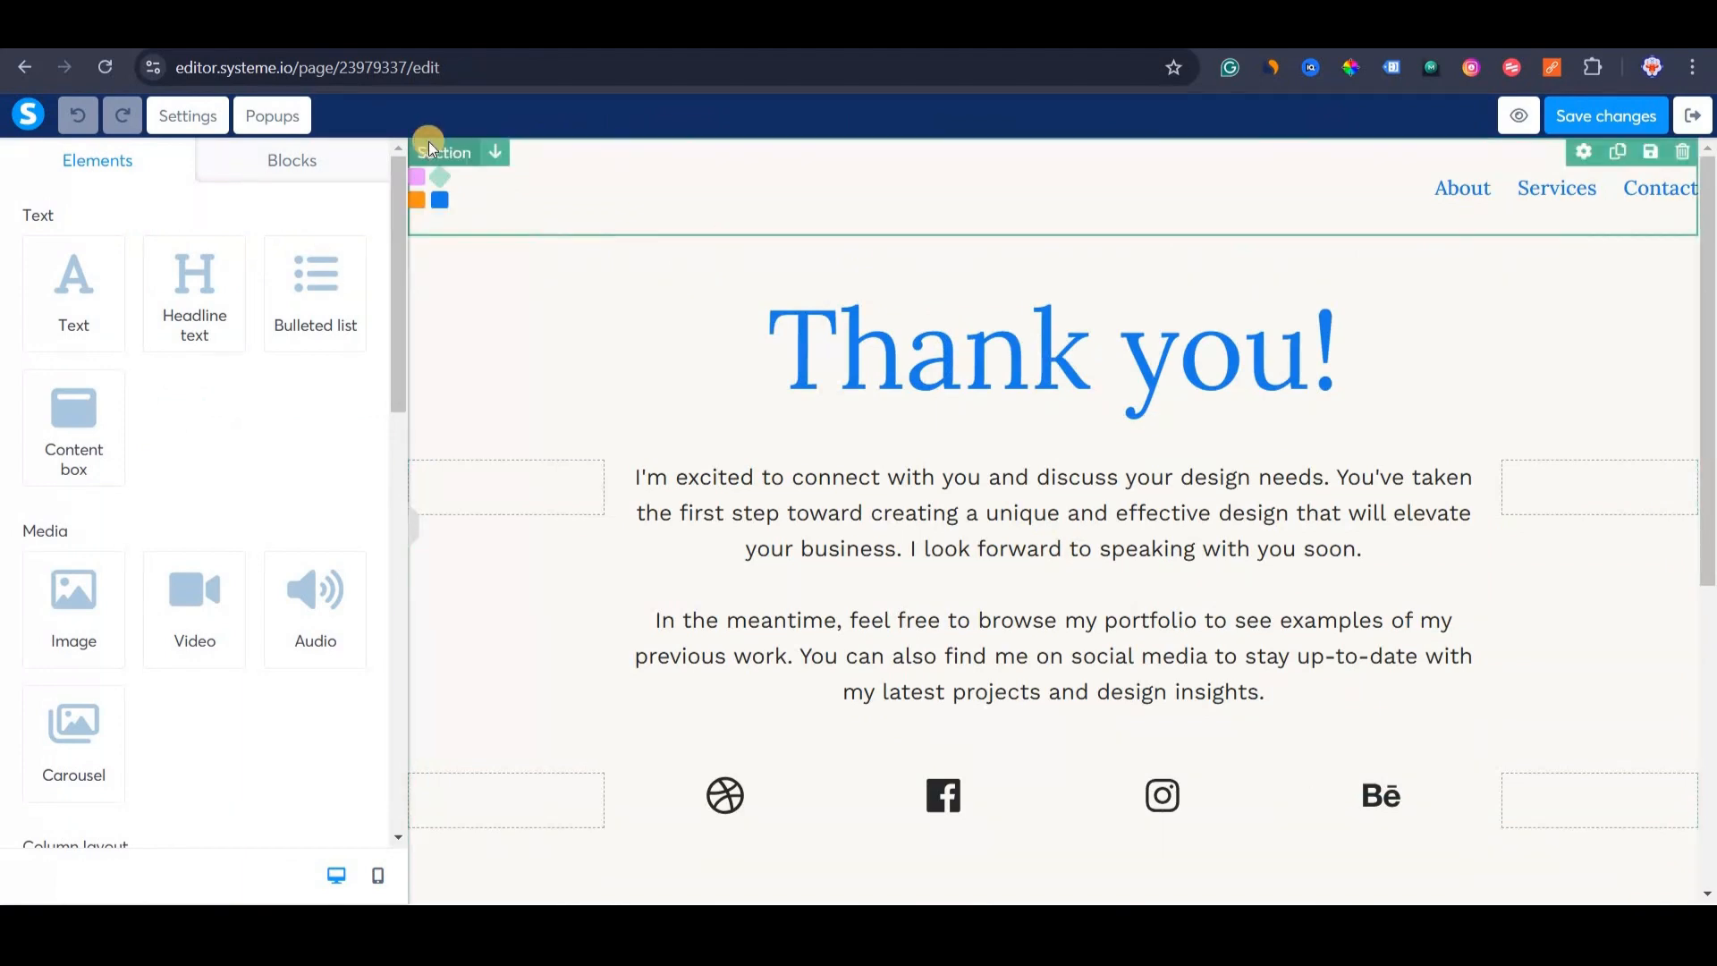
{"action": "left_click", "coordinate": [430, 147]}
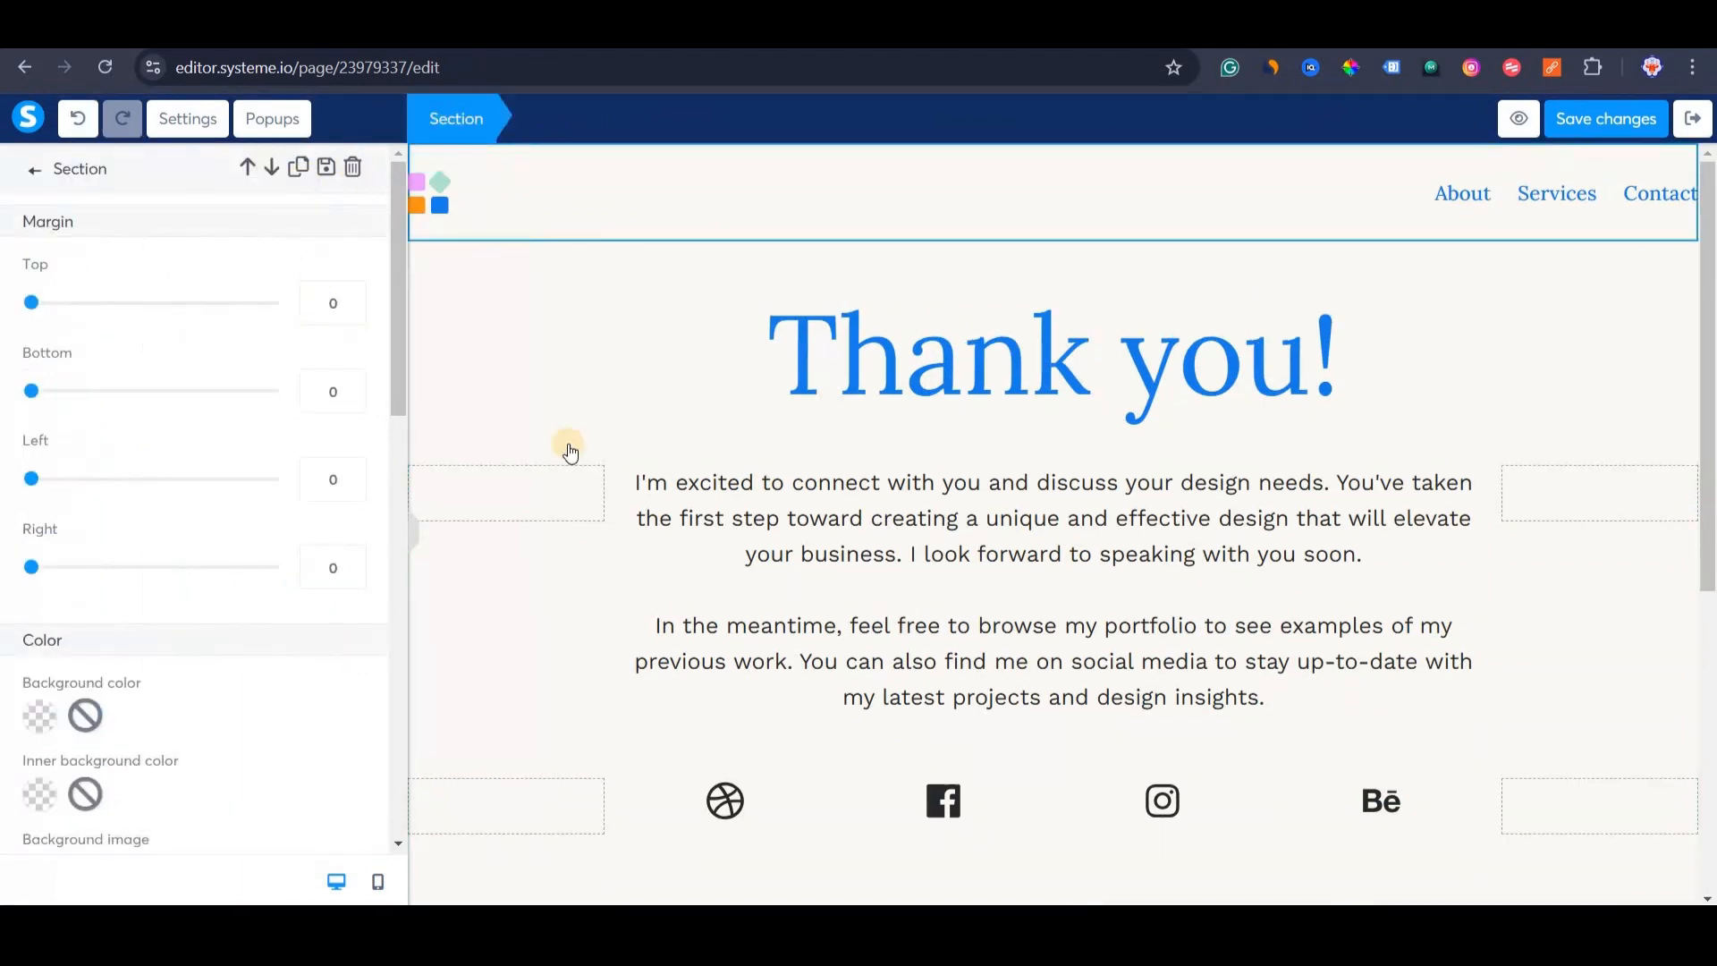
{"action": "left_click", "coordinate": [353, 167]}
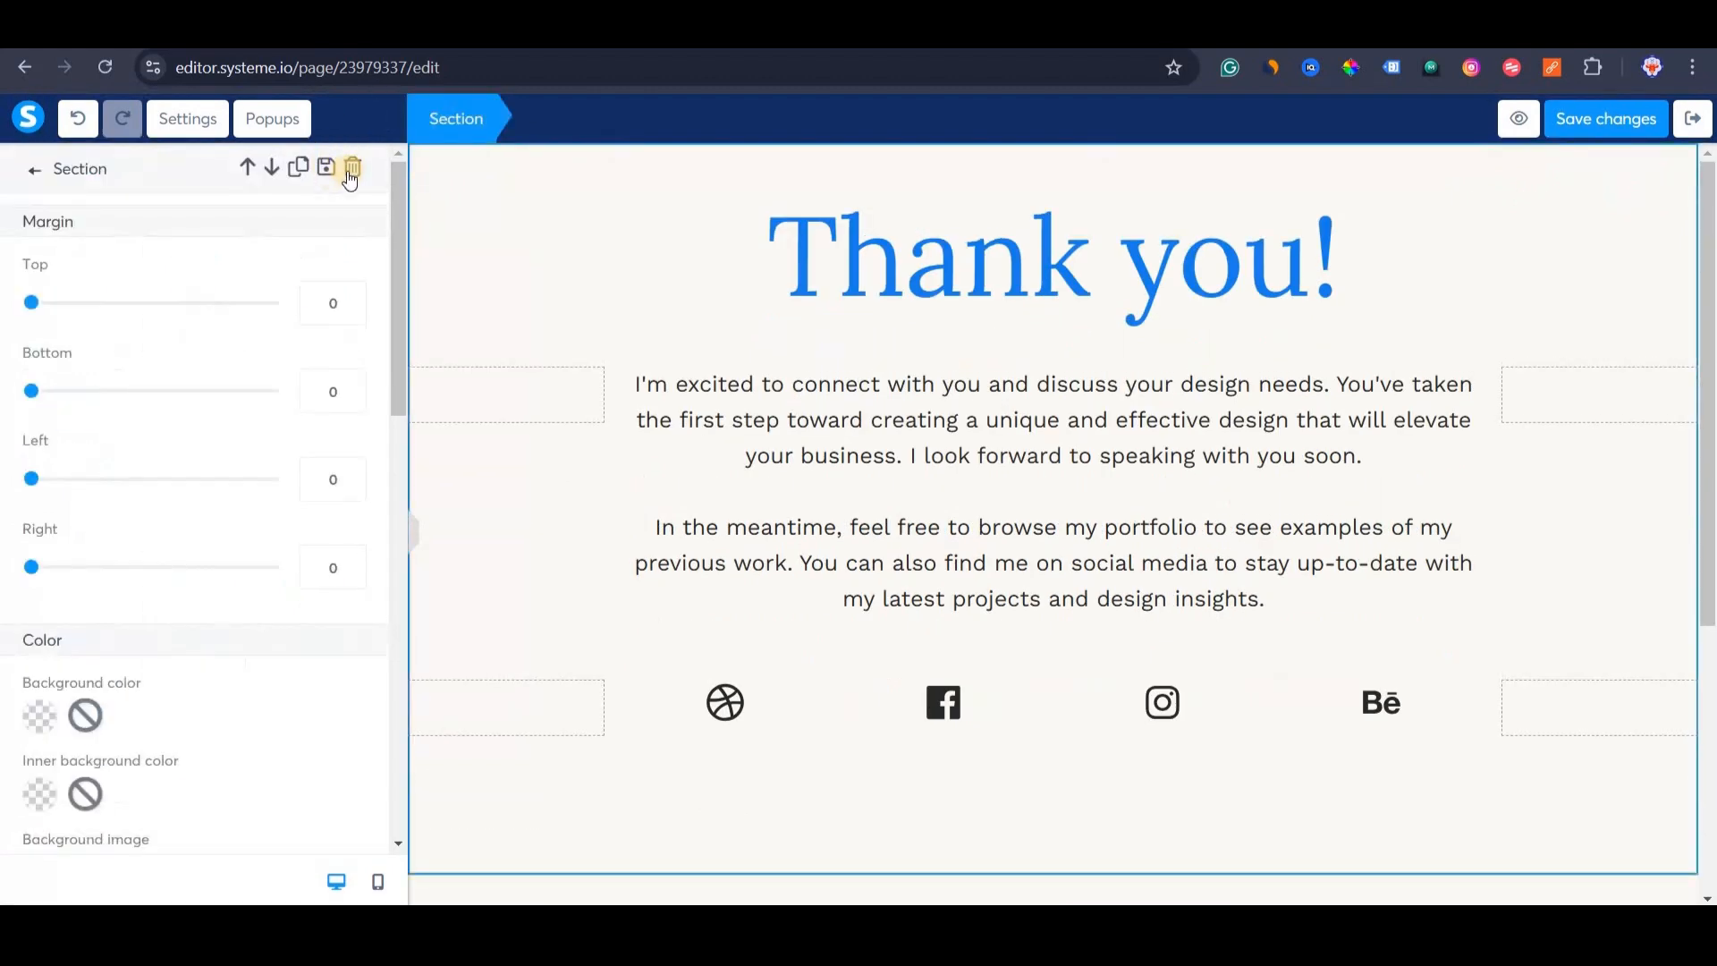
{"action": "left_click", "coordinate": [352, 168]}
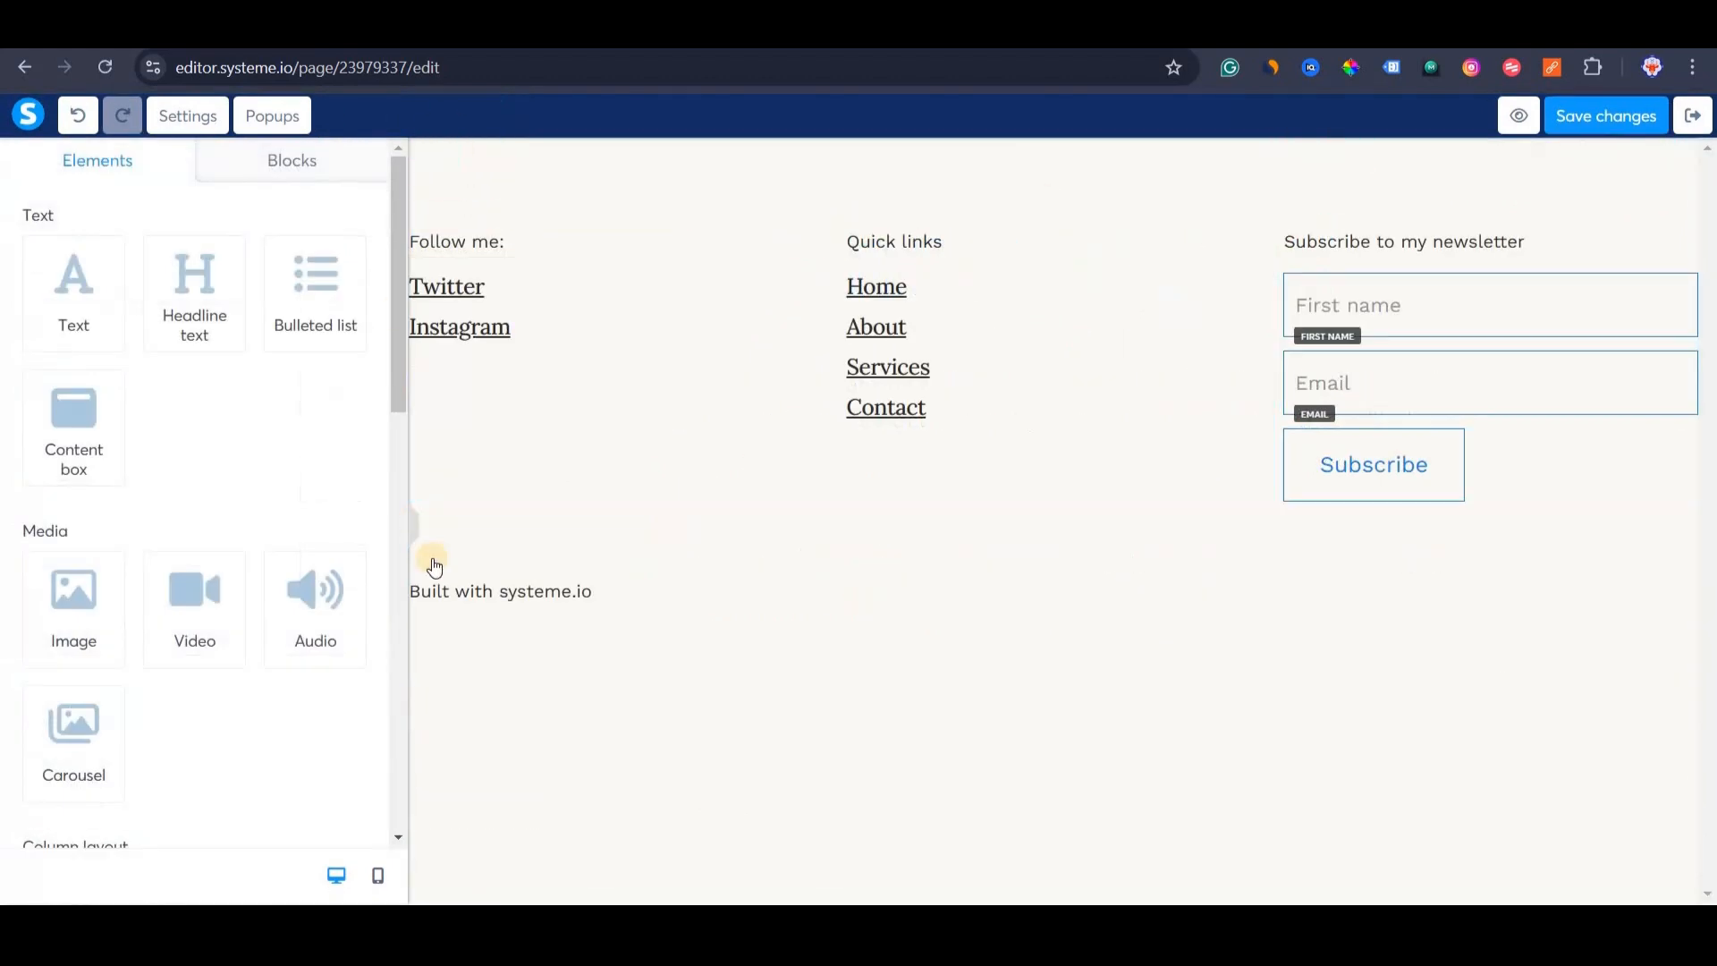
Delete the footer section and the 'Built with systeme.io' text.
{"action": "left_click", "coordinate": [633, 317]}
{"action": "key", "text": "Delete"}
{"action": "left_click", "coordinate": [954, 205]}
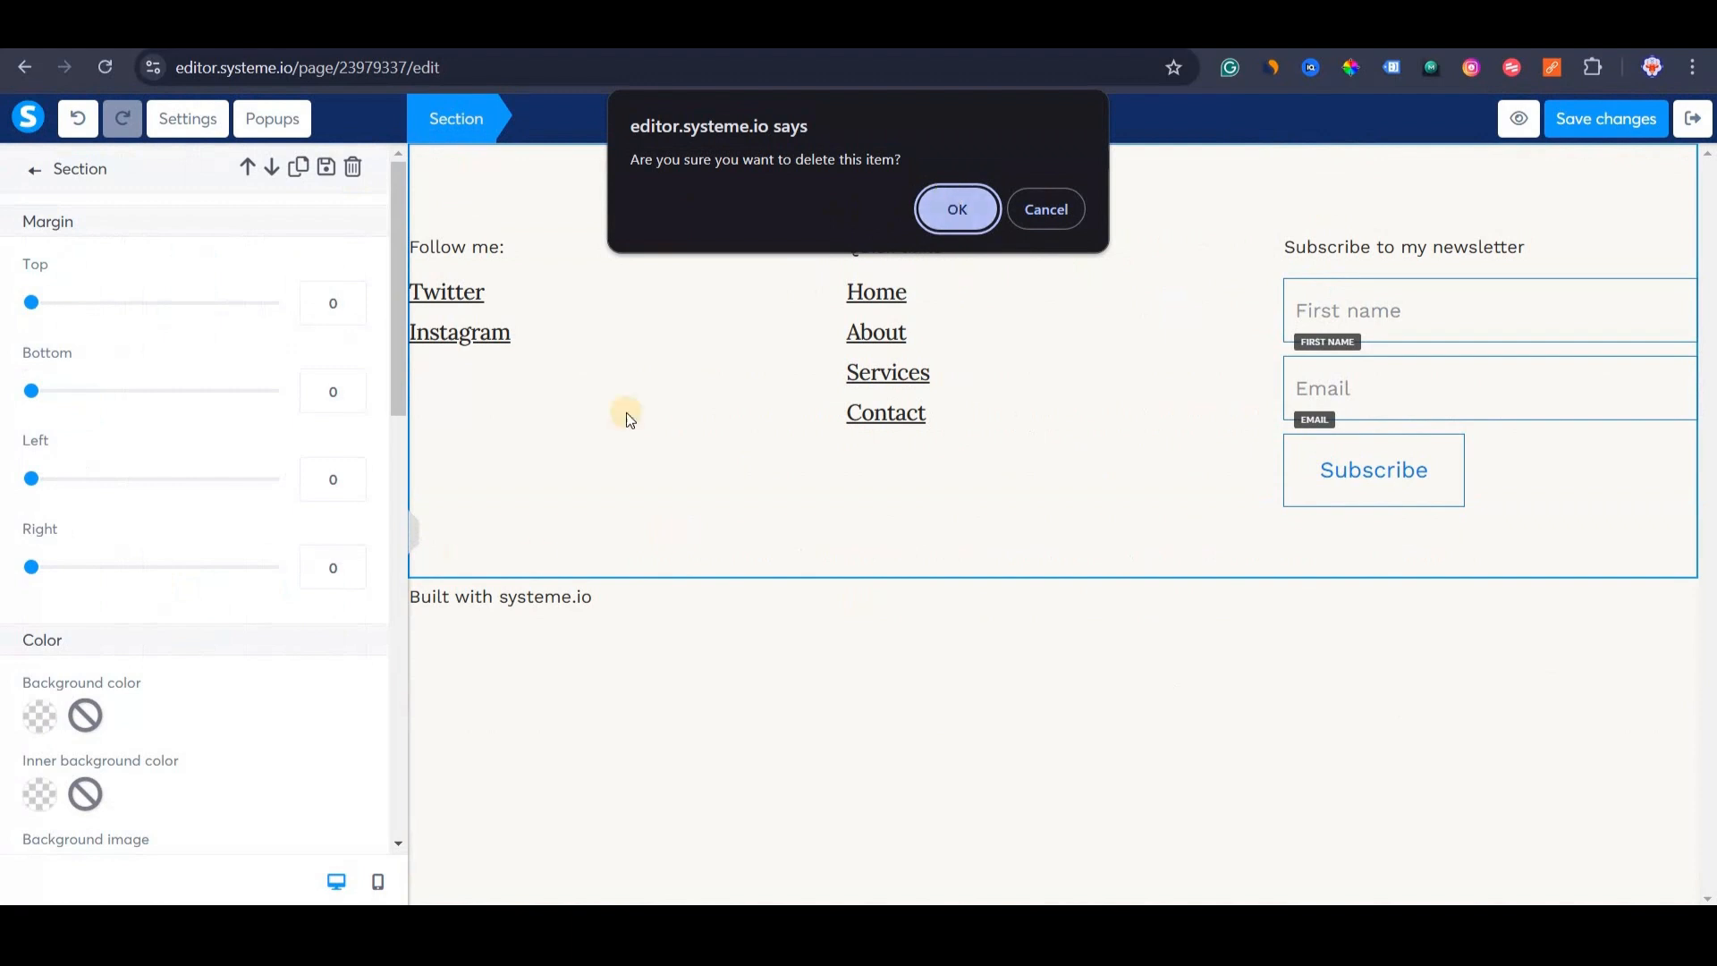
{"action": "key", "text": "Return"}
{"action": "left_click", "coordinate": [460, 162]}
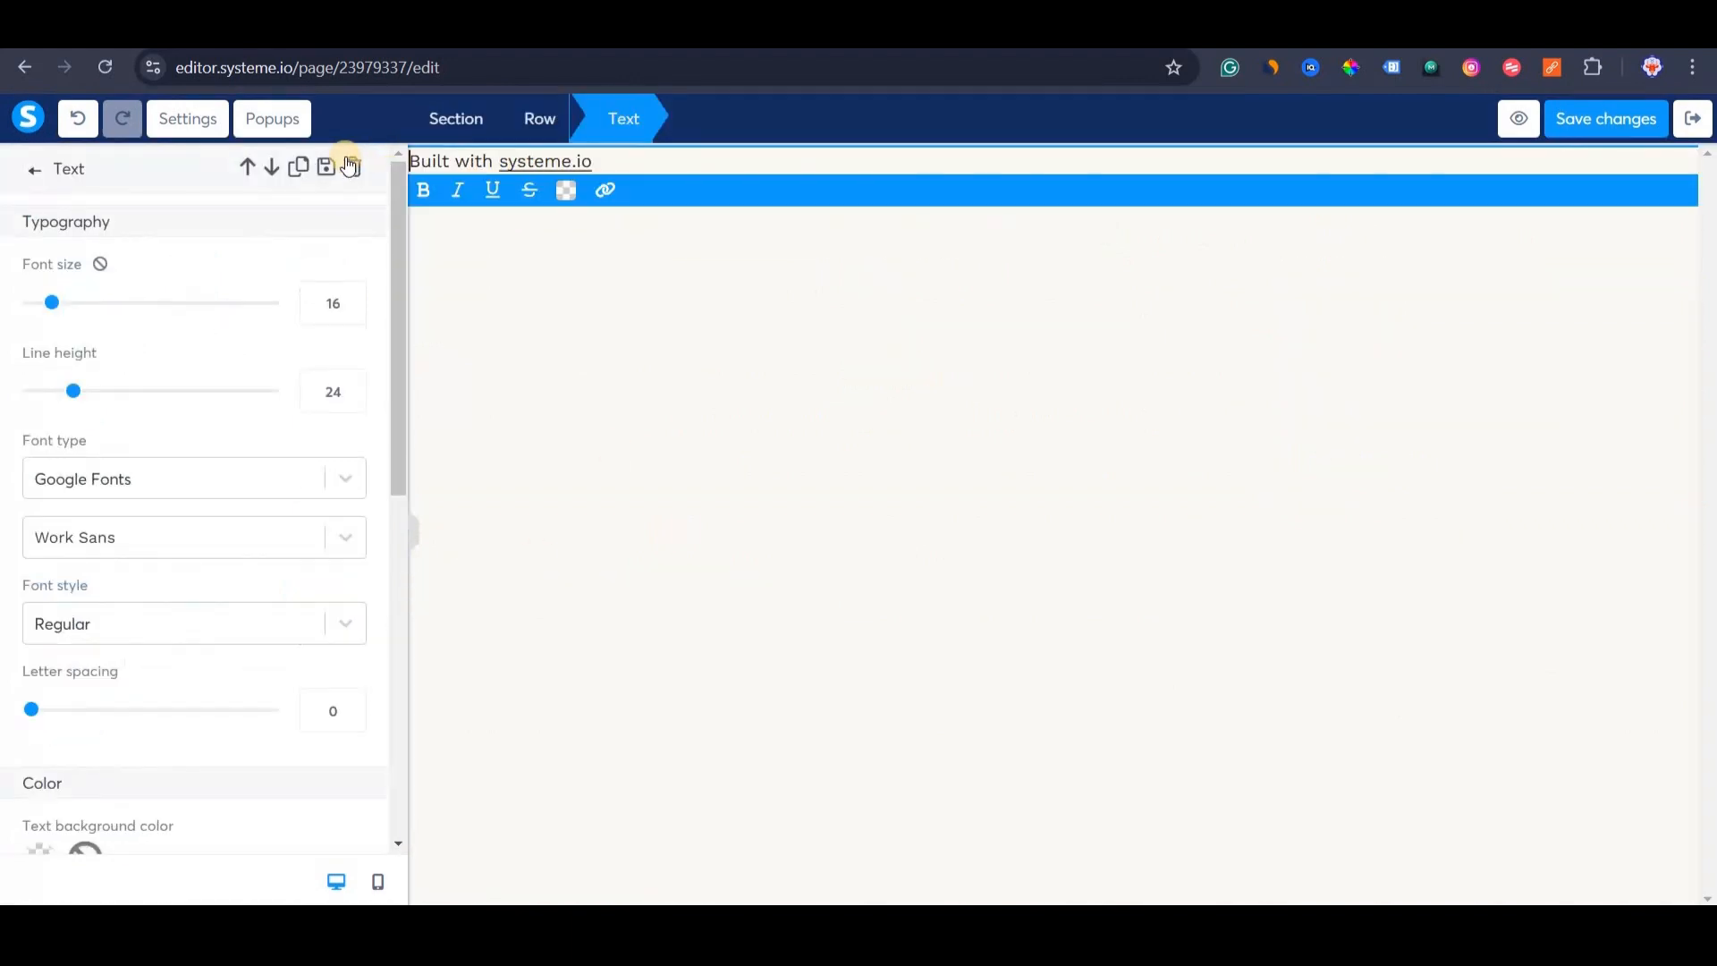
{"action": "left_click", "coordinate": [353, 167]}
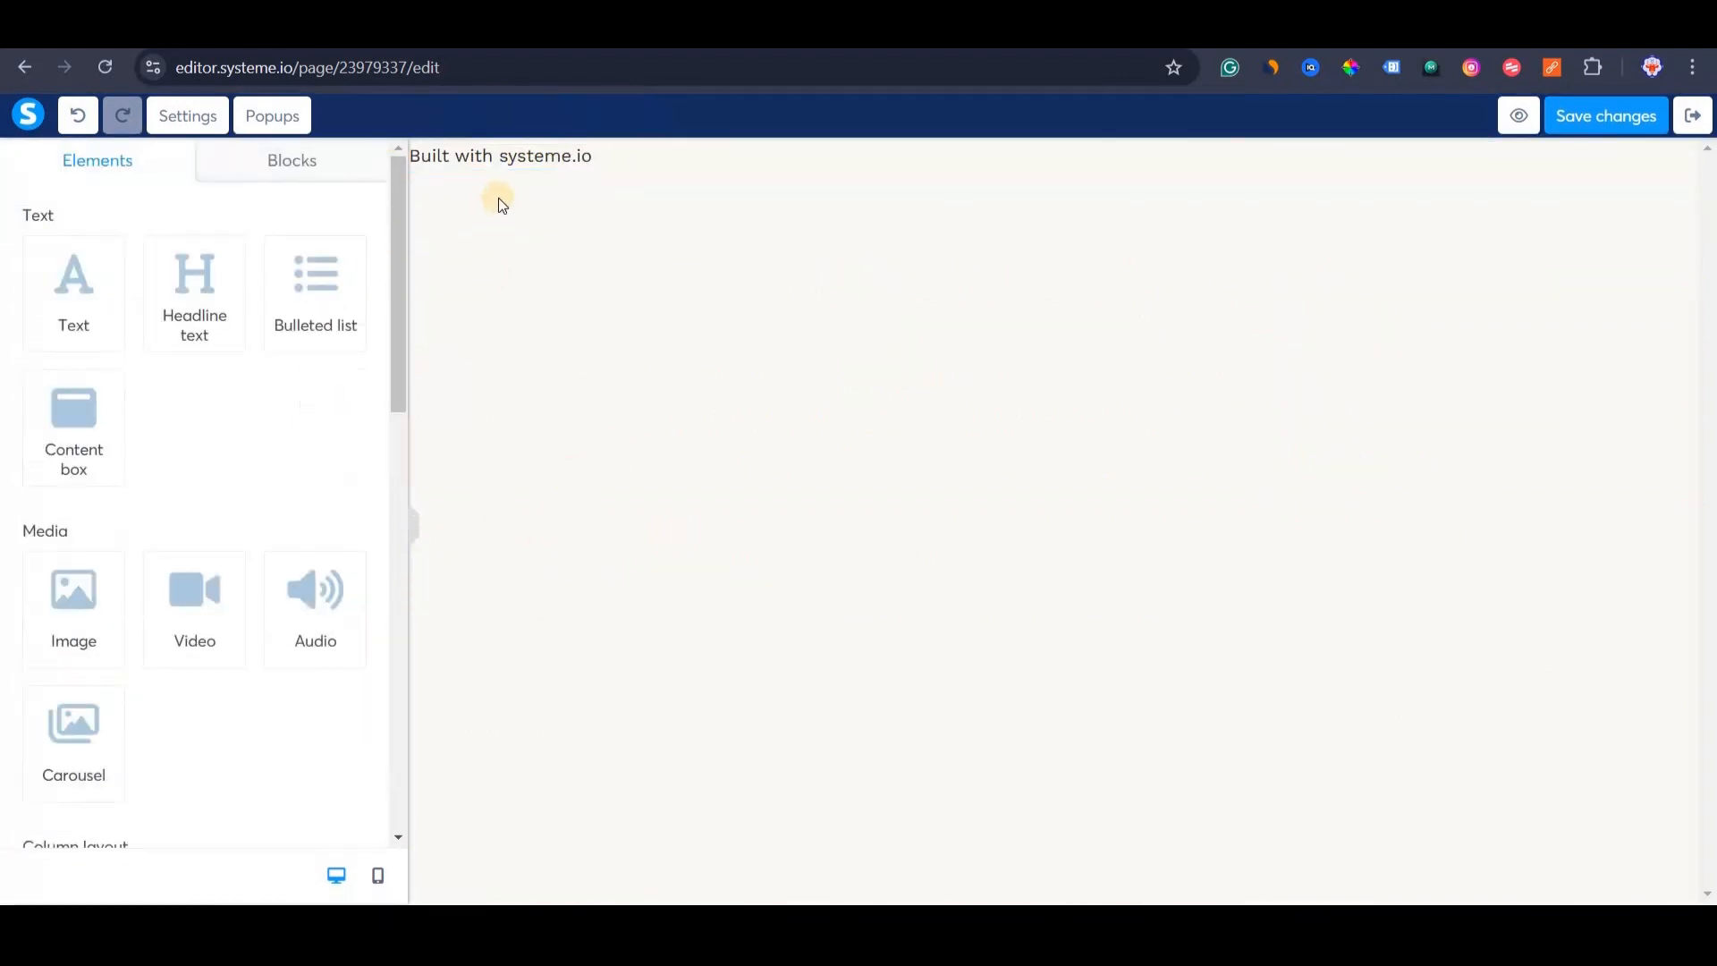
{"action": "left_click", "coordinate": [512, 163]}
{"action": "key", "text": "Delete"}
{"action": "key", "text": "Return"}
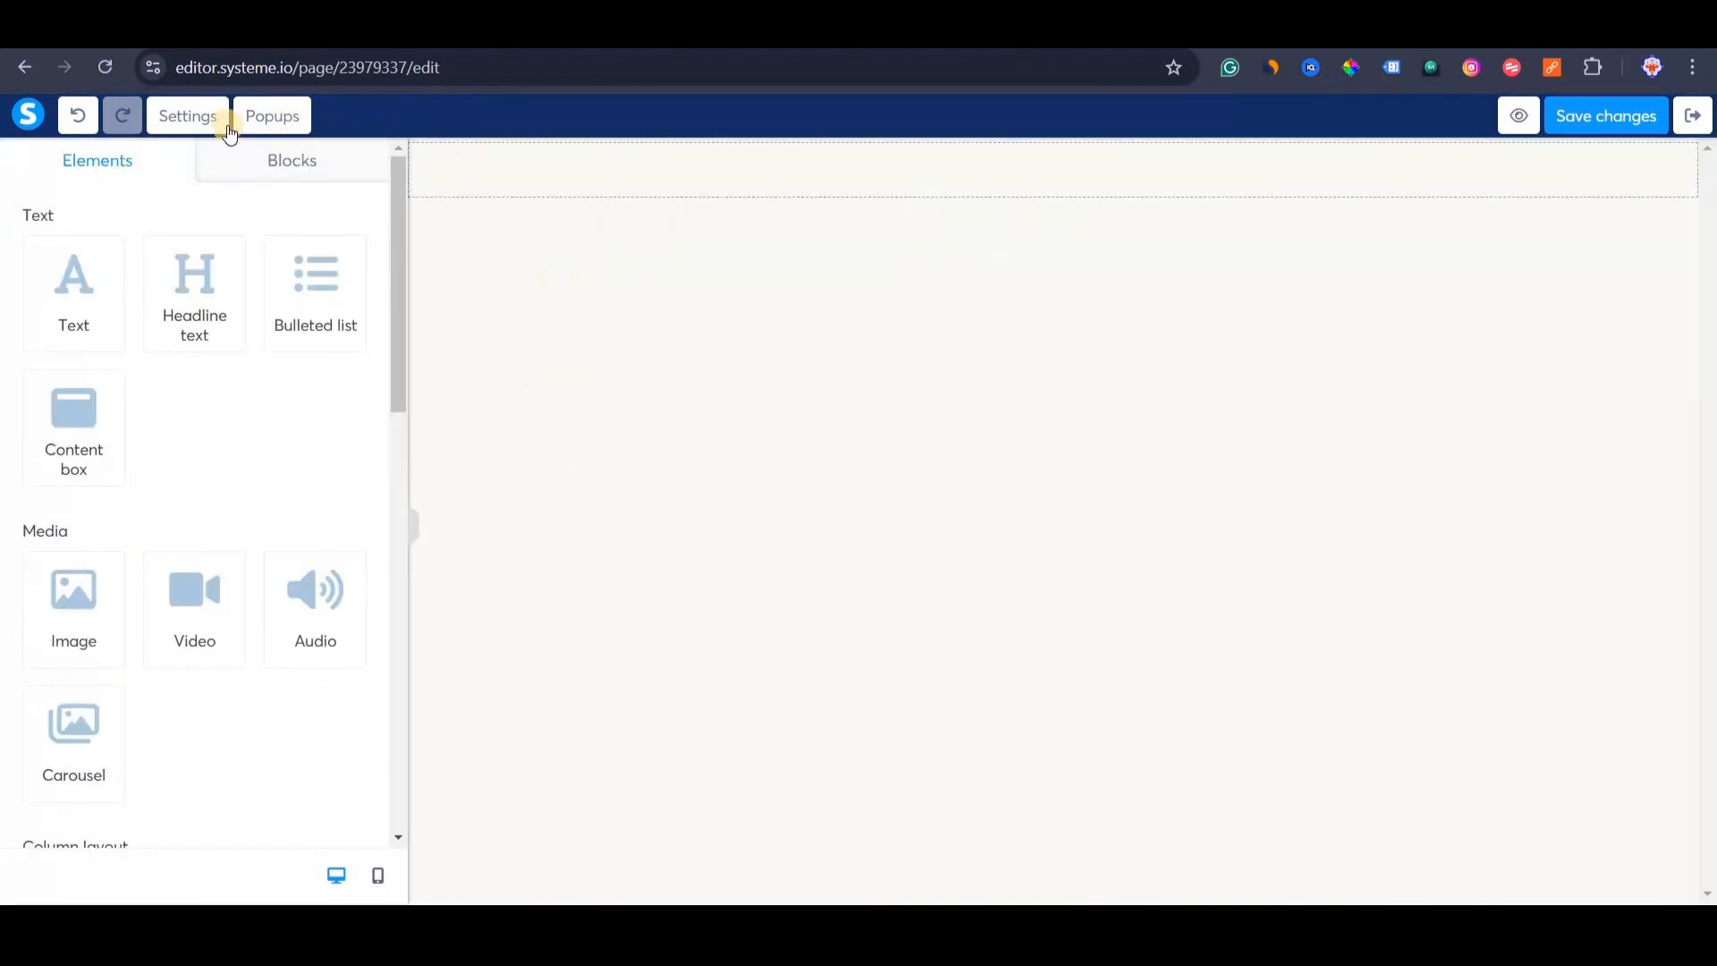
In page settings, make Google Fonts' Poppins the page's default font.
{"action": "left_click", "coordinate": [199, 128]}
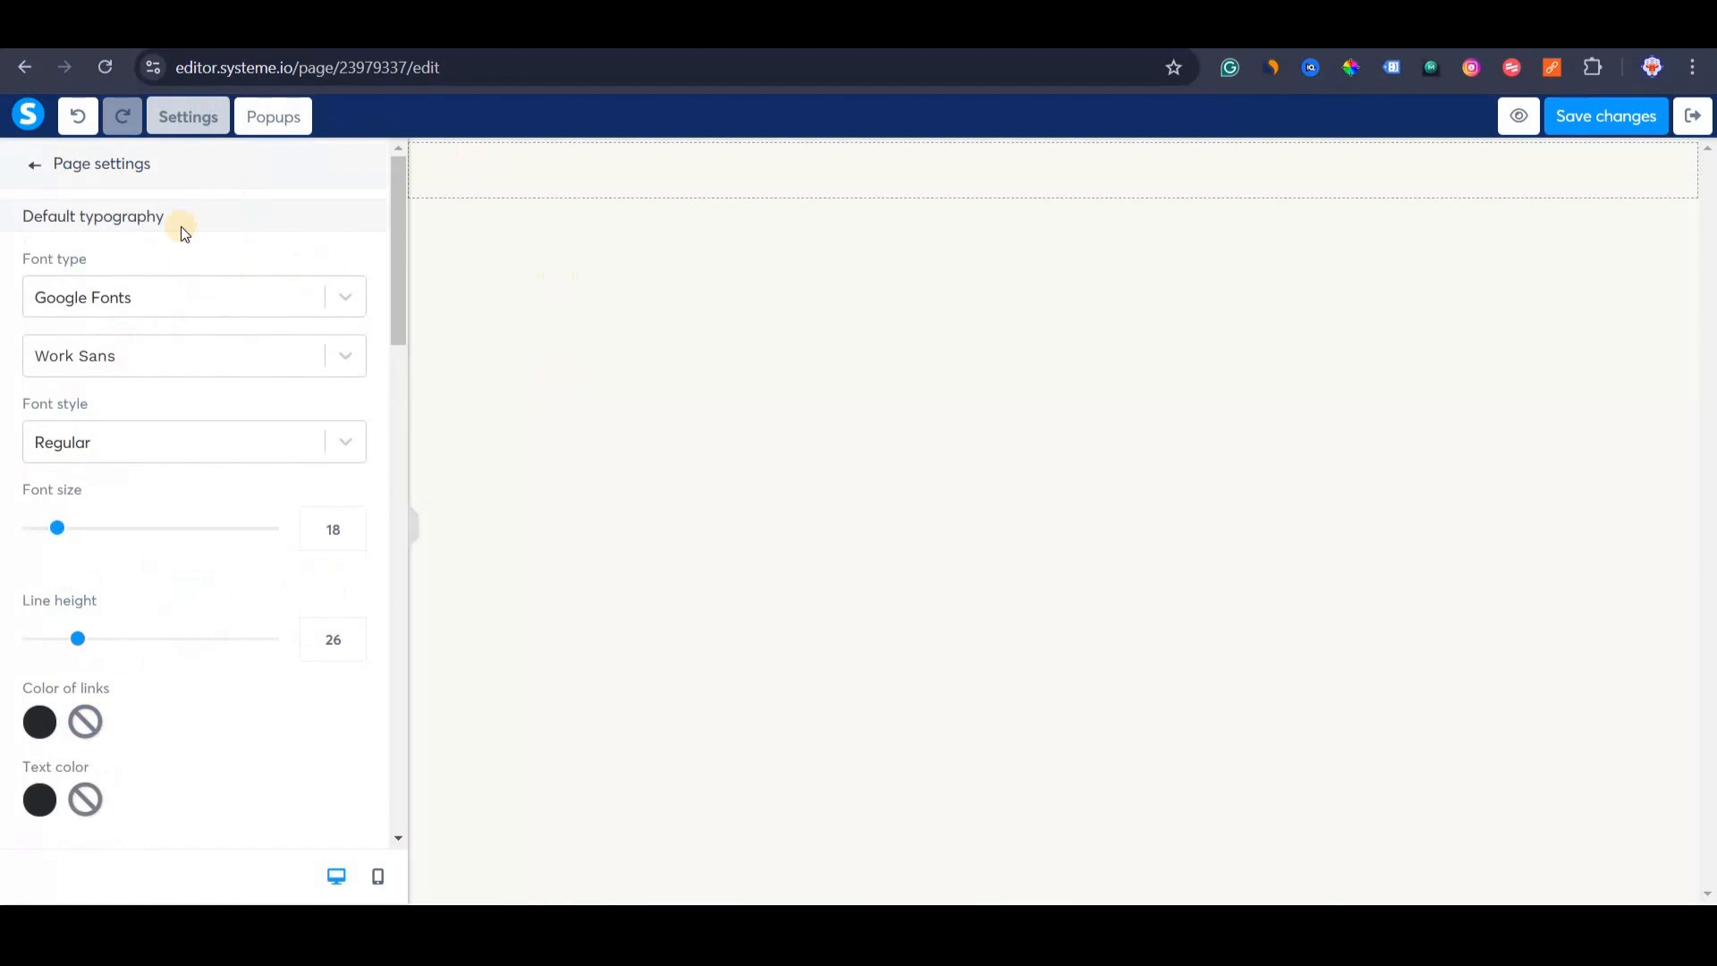
{"action": "left_click", "coordinate": [182, 313]}
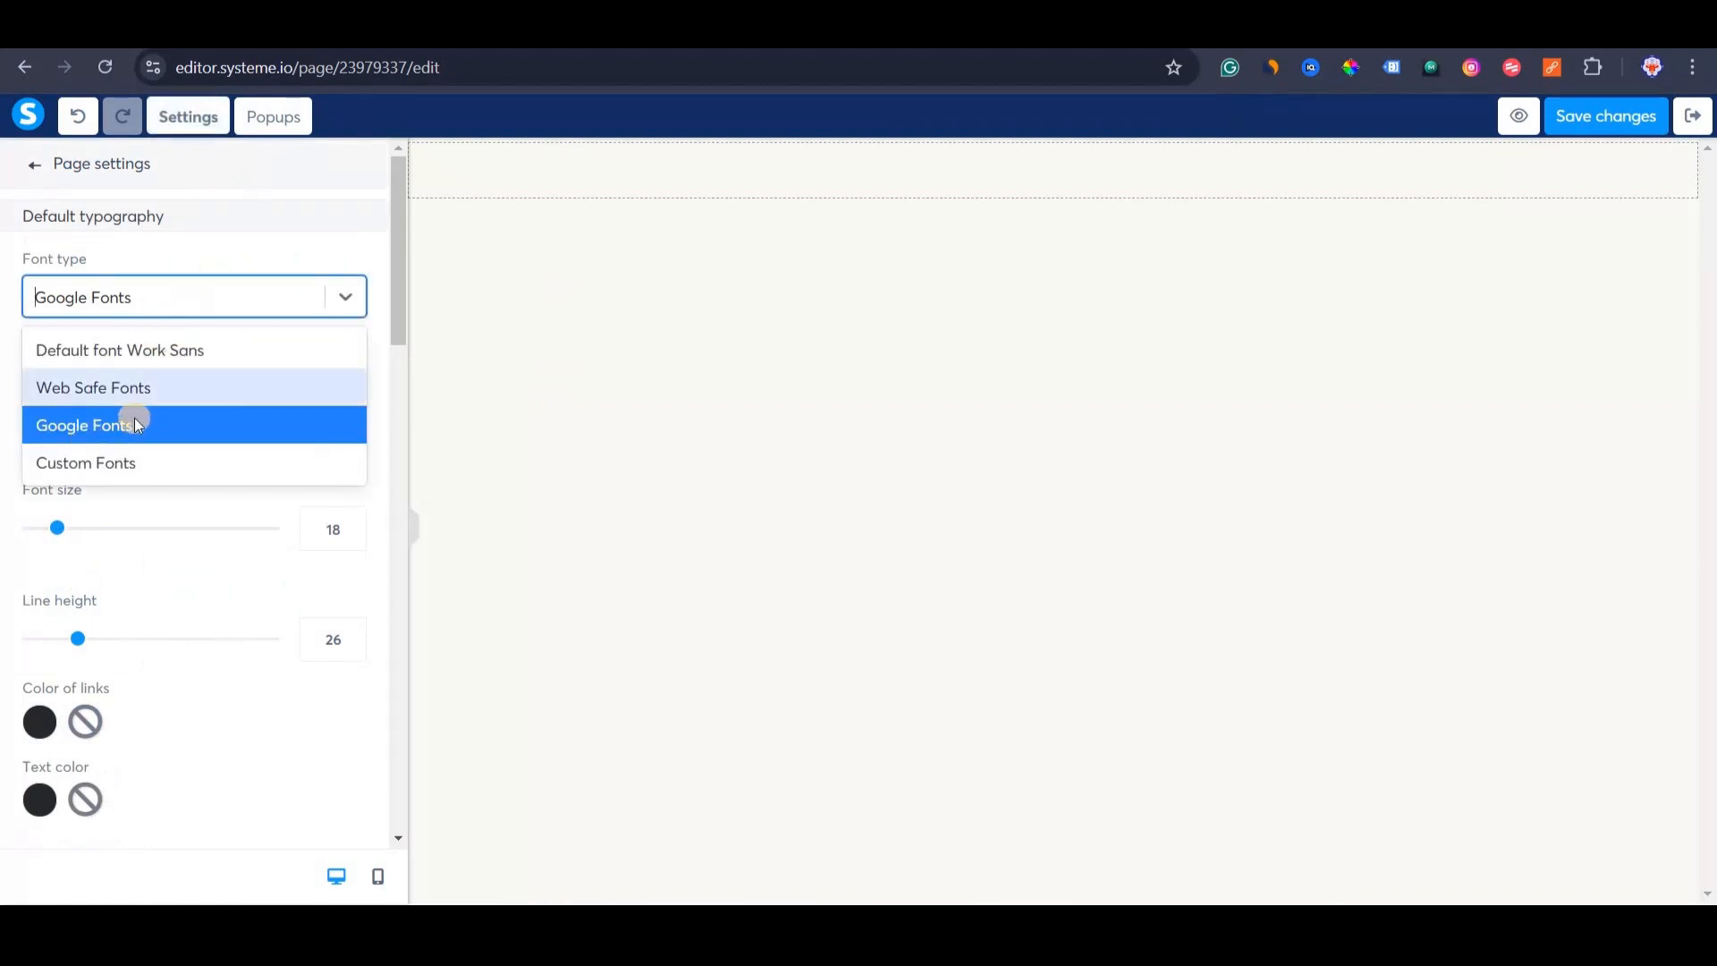
{"action": "left_click", "coordinate": [325, 203]}
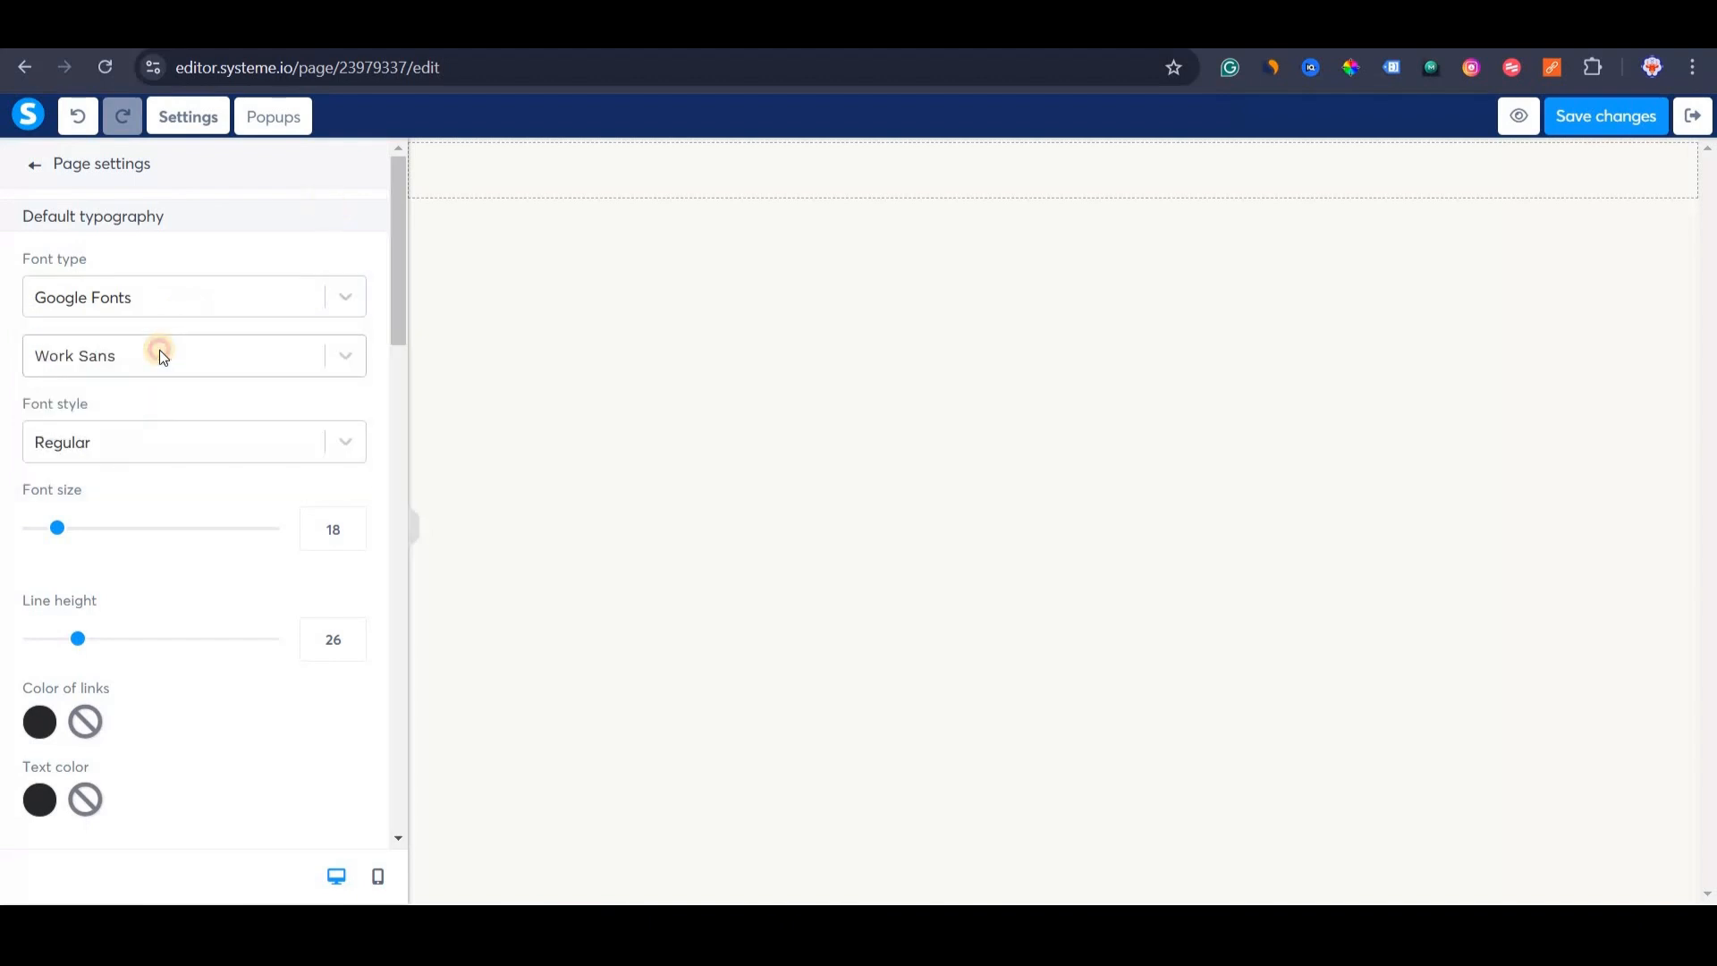
{"action": "left_click", "coordinate": [159, 355]}
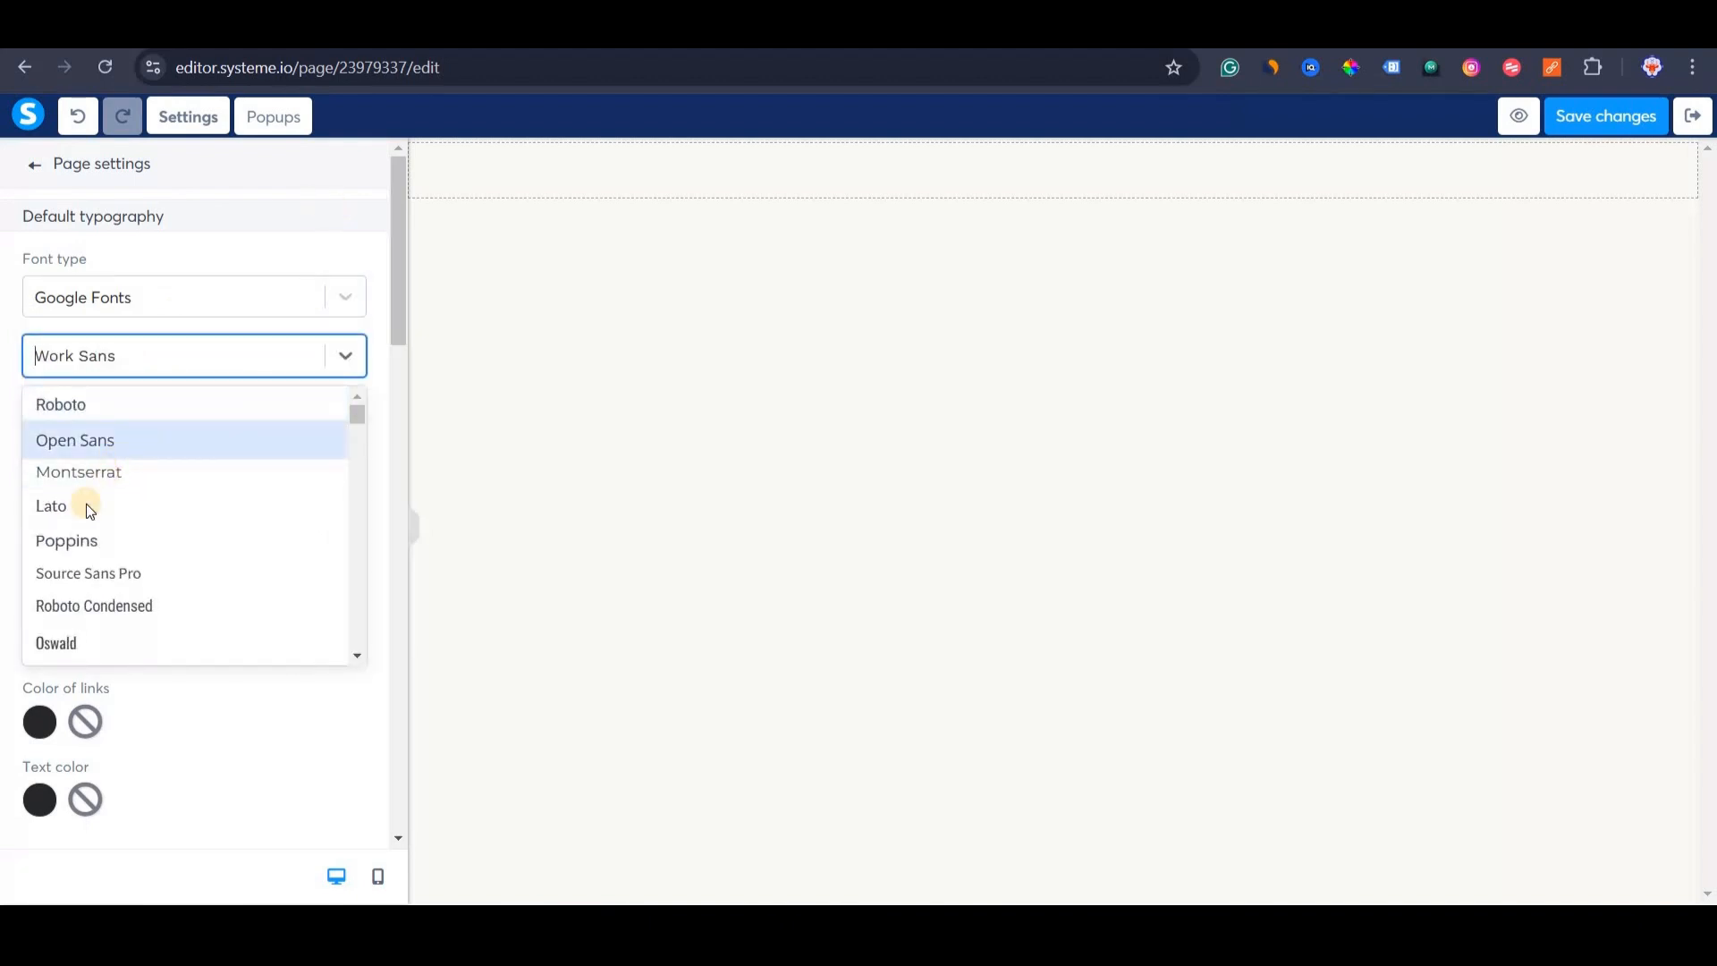
{"action": "left_click", "coordinate": [88, 541]}
Set the SEO title to 'Digital Wealth Academy (DWA)' and save the page.
{"action": "scroll", "coordinate": [202, 461], "scroll_direction": "down", "scroll_amount": 15}
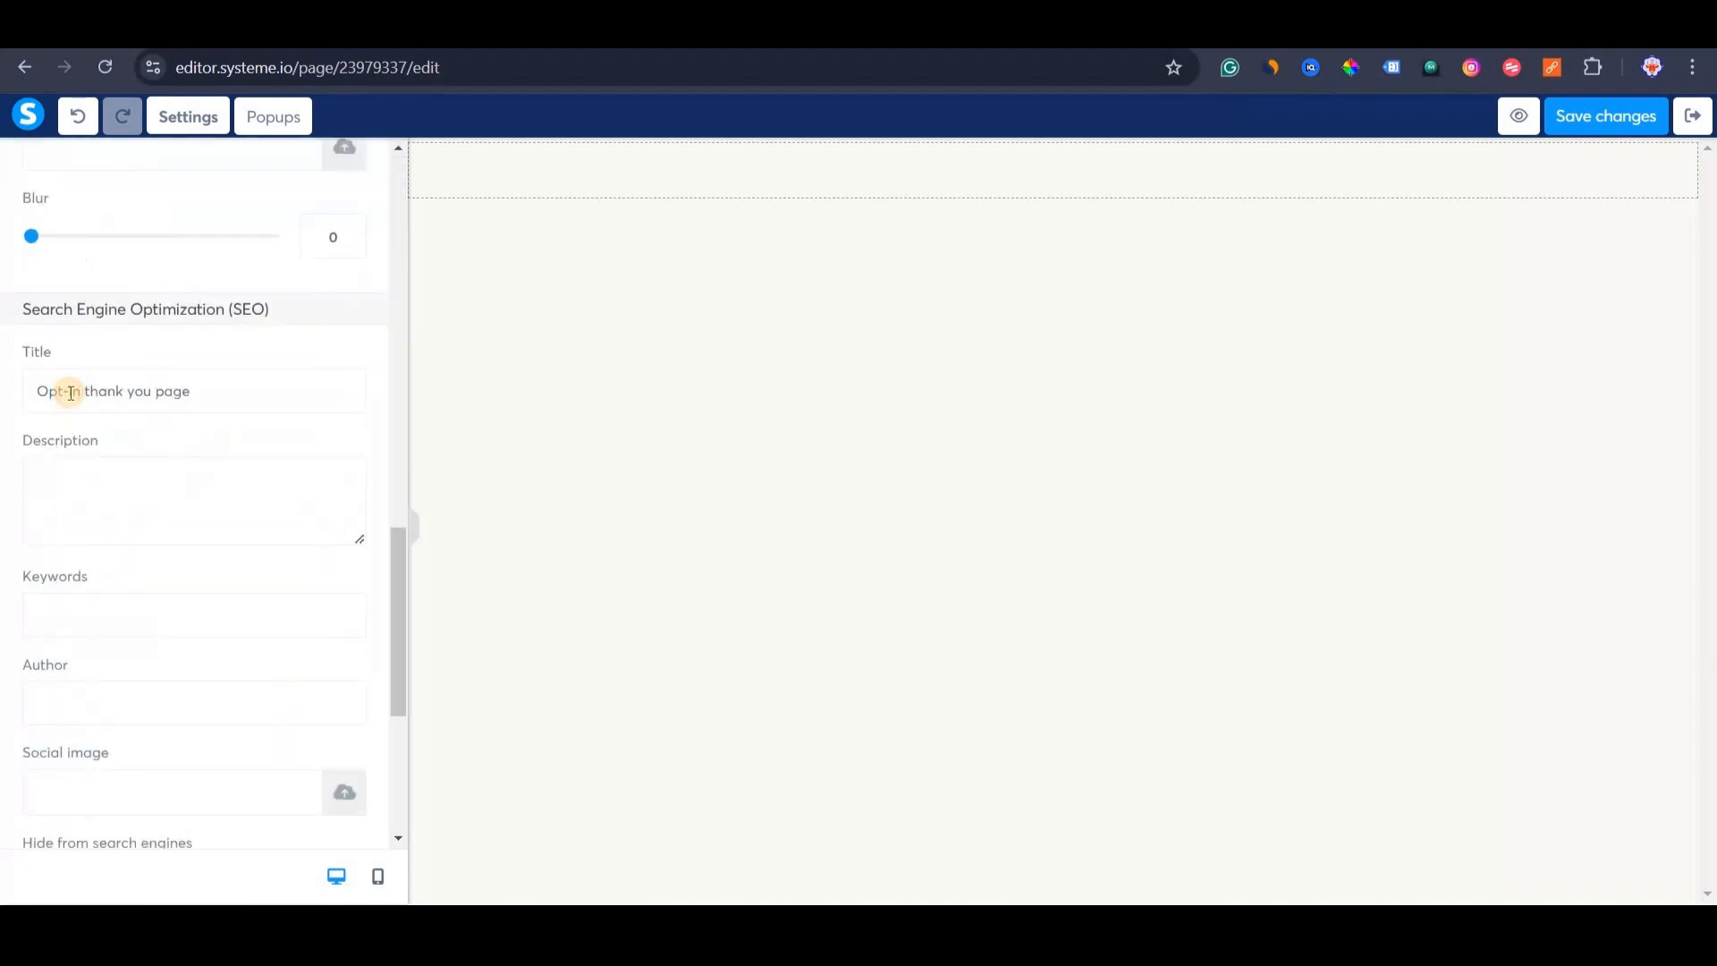
{"action": "triple_click", "coordinate": [69, 392]}
{"action": "type", "text": "Digital Wealth Academy (DWA)"}
{"action": "scroll", "coordinate": [153, 548], "scroll_direction": "down", "scroll_amount": 5}
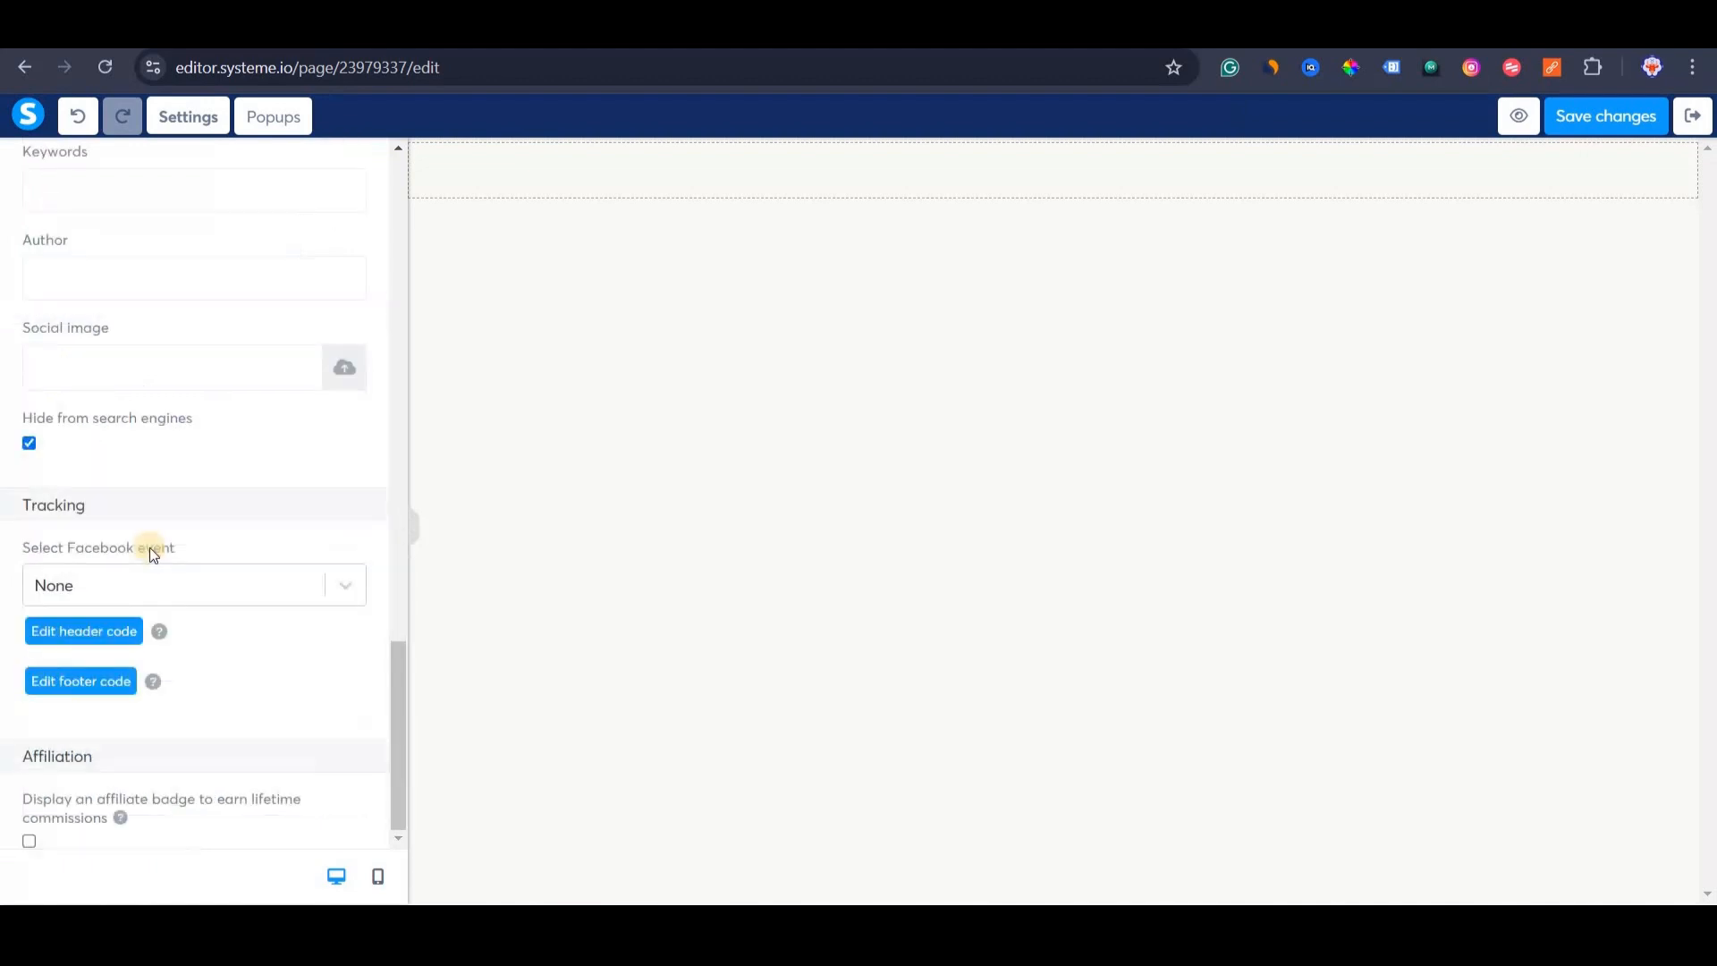
{"action": "scroll", "coordinate": [143, 564], "scroll_direction": "up", "scroll_amount": 5}
{"action": "scroll", "coordinate": [254, 715], "scroll_direction": "down", "scroll_amount": 4}
{"action": "scroll", "coordinate": [313, 684], "scroll_direction": "up", "scroll_amount": 15}
{"action": "scroll", "coordinate": [376, 617], "scroll_direction": "down", "scroll_amount": 6}
{"action": "scroll", "coordinate": [394, 554], "scroll_direction": "down", "scroll_amount": 7}
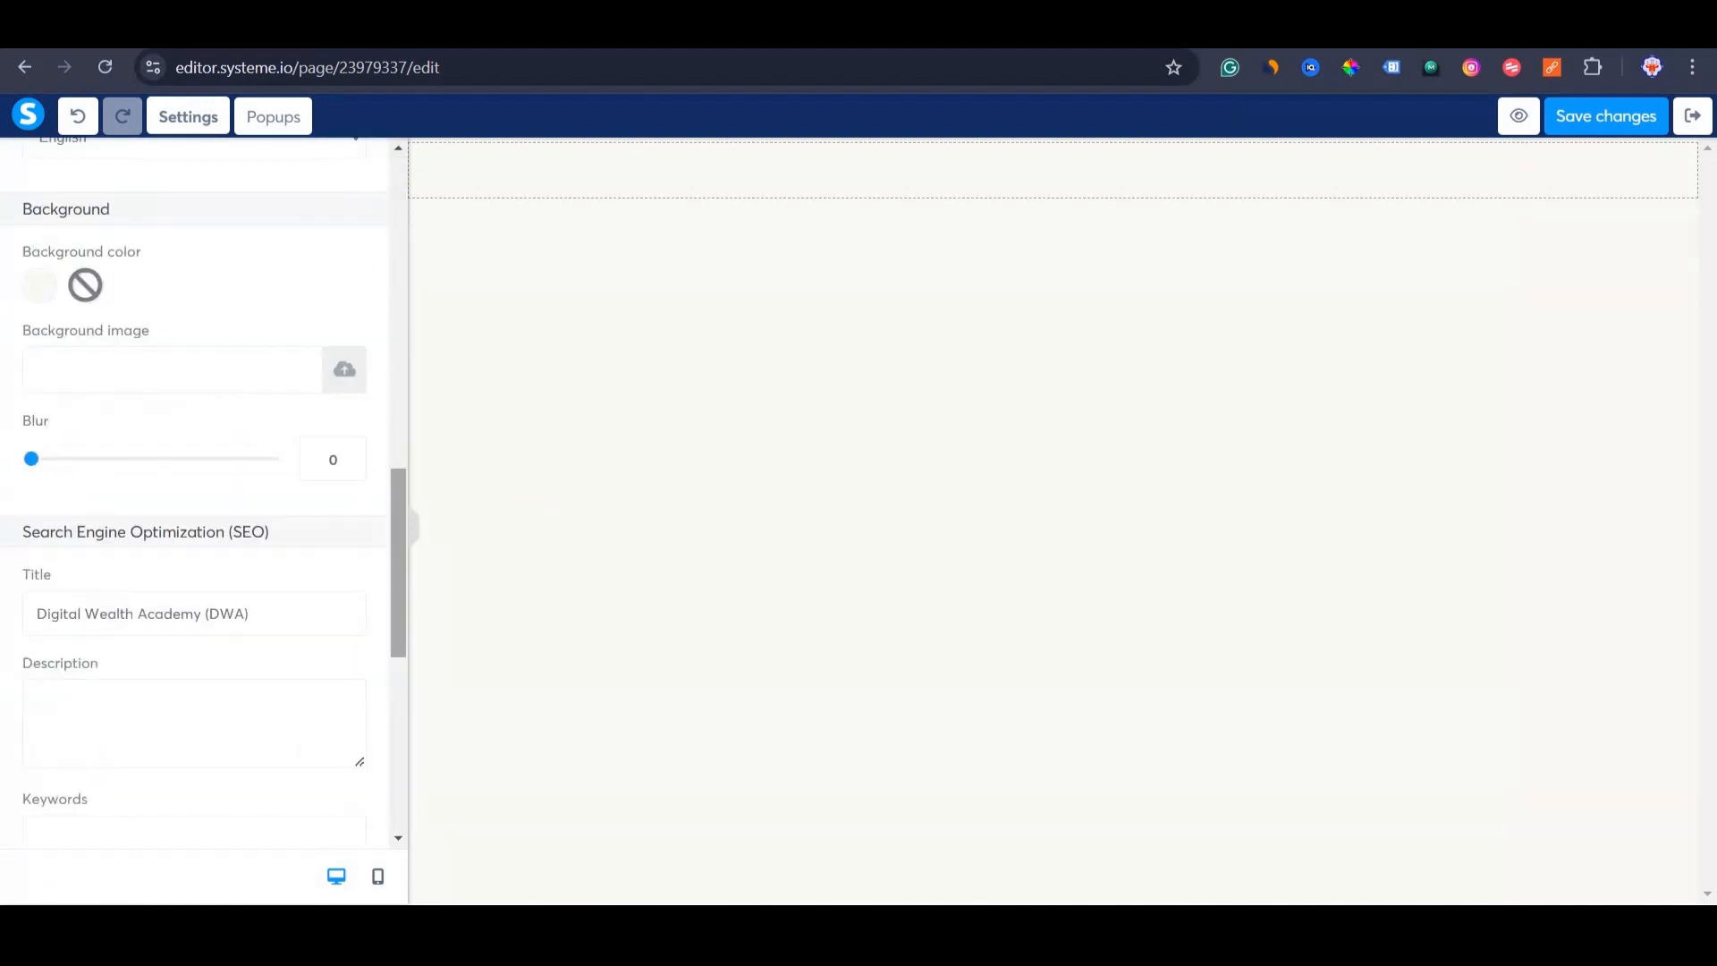
{"action": "scroll", "coordinate": [396, 559], "scroll_direction": "up", "scroll_amount": 13}
{"action": "left_click", "coordinate": [1611, 117]}
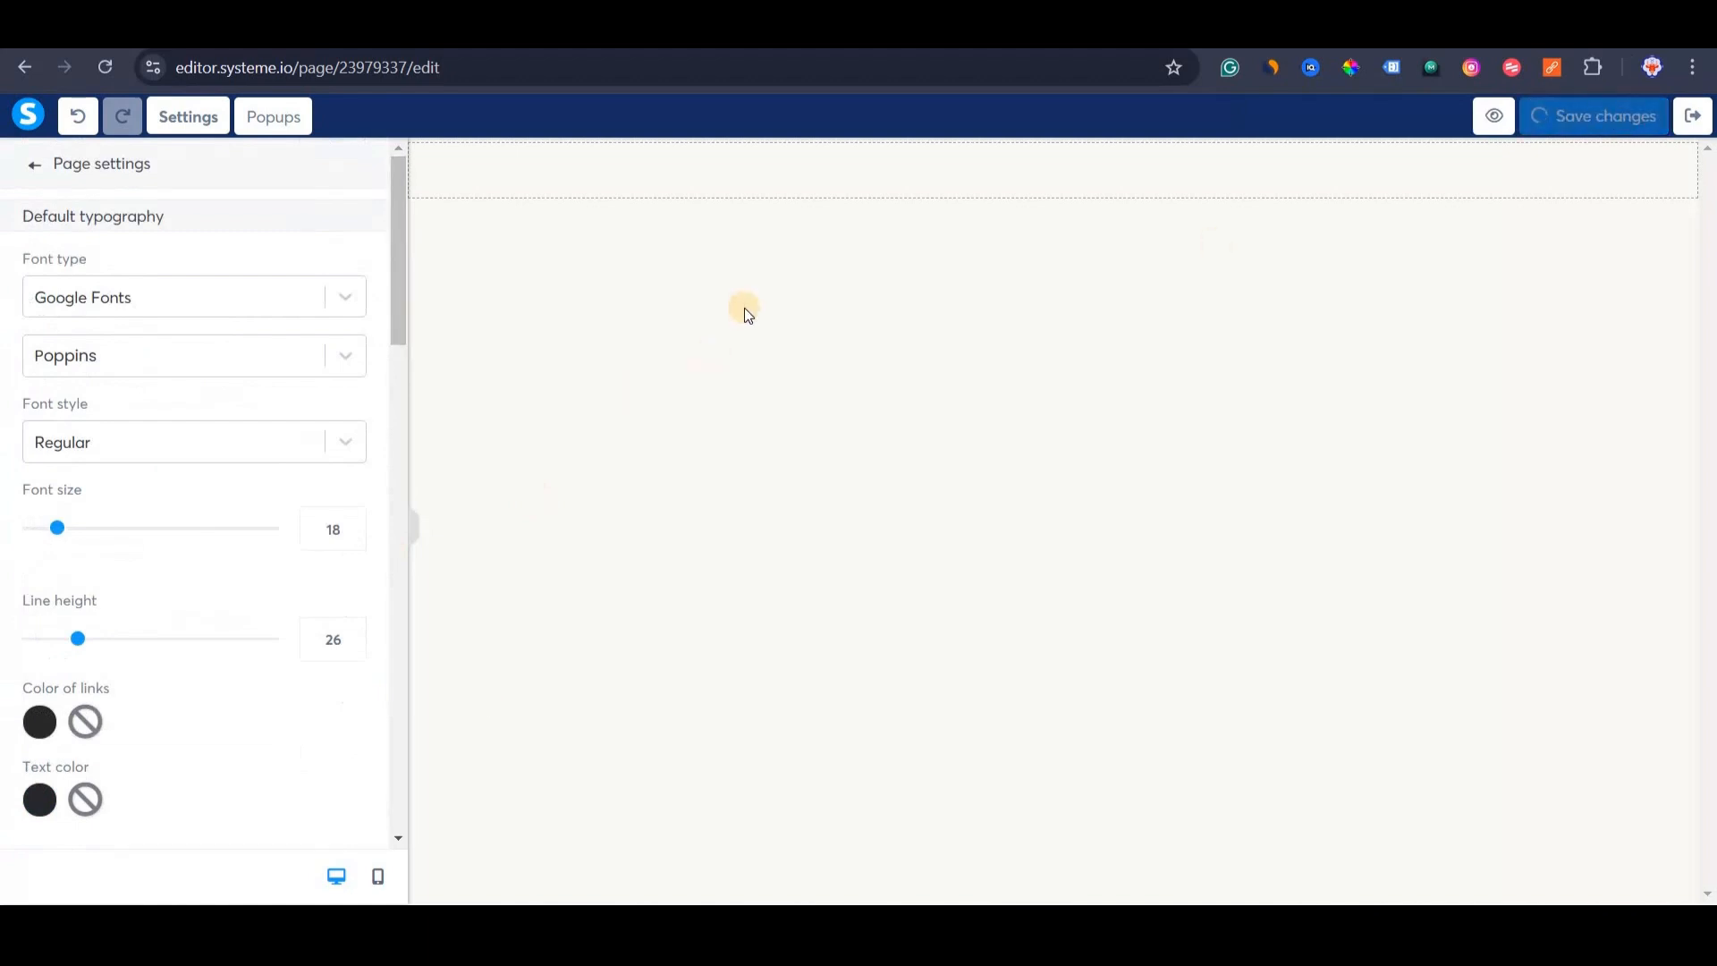
{"action": "left_click", "coordinate": [27, 164]}
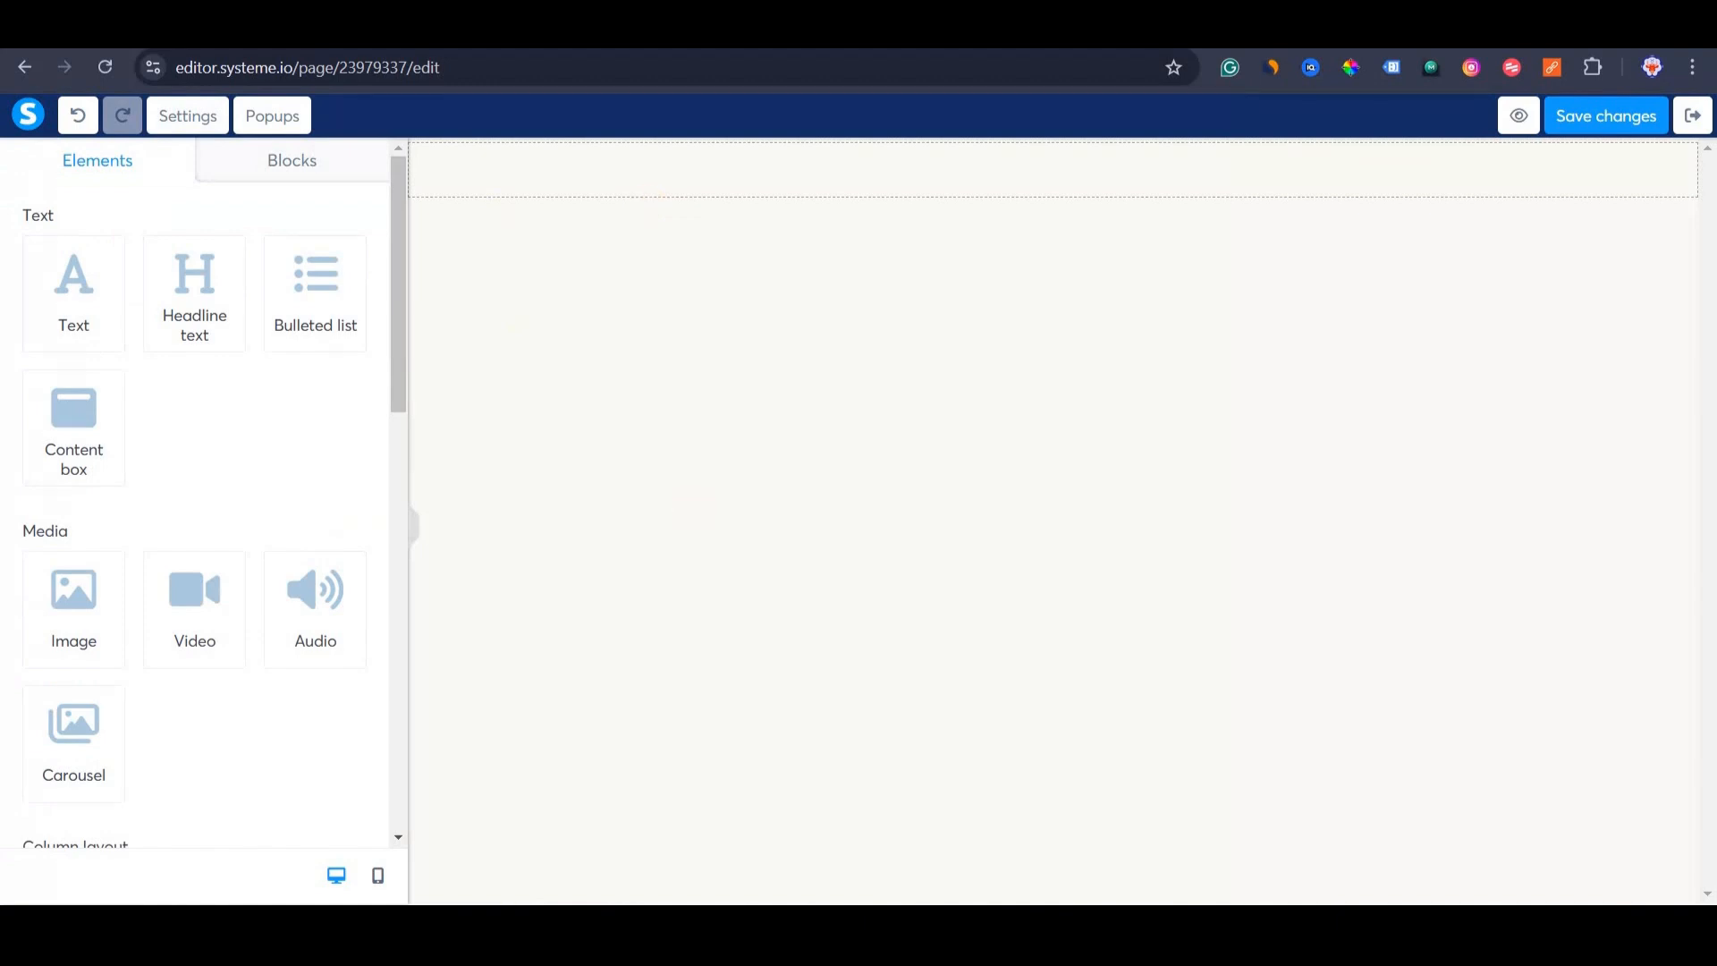
Copy the Affiliate Bridge Page Content prompt from cell B4 and switch to the blank Google Doc.
{"action": "left_click", "coordinate": [531, 876]}
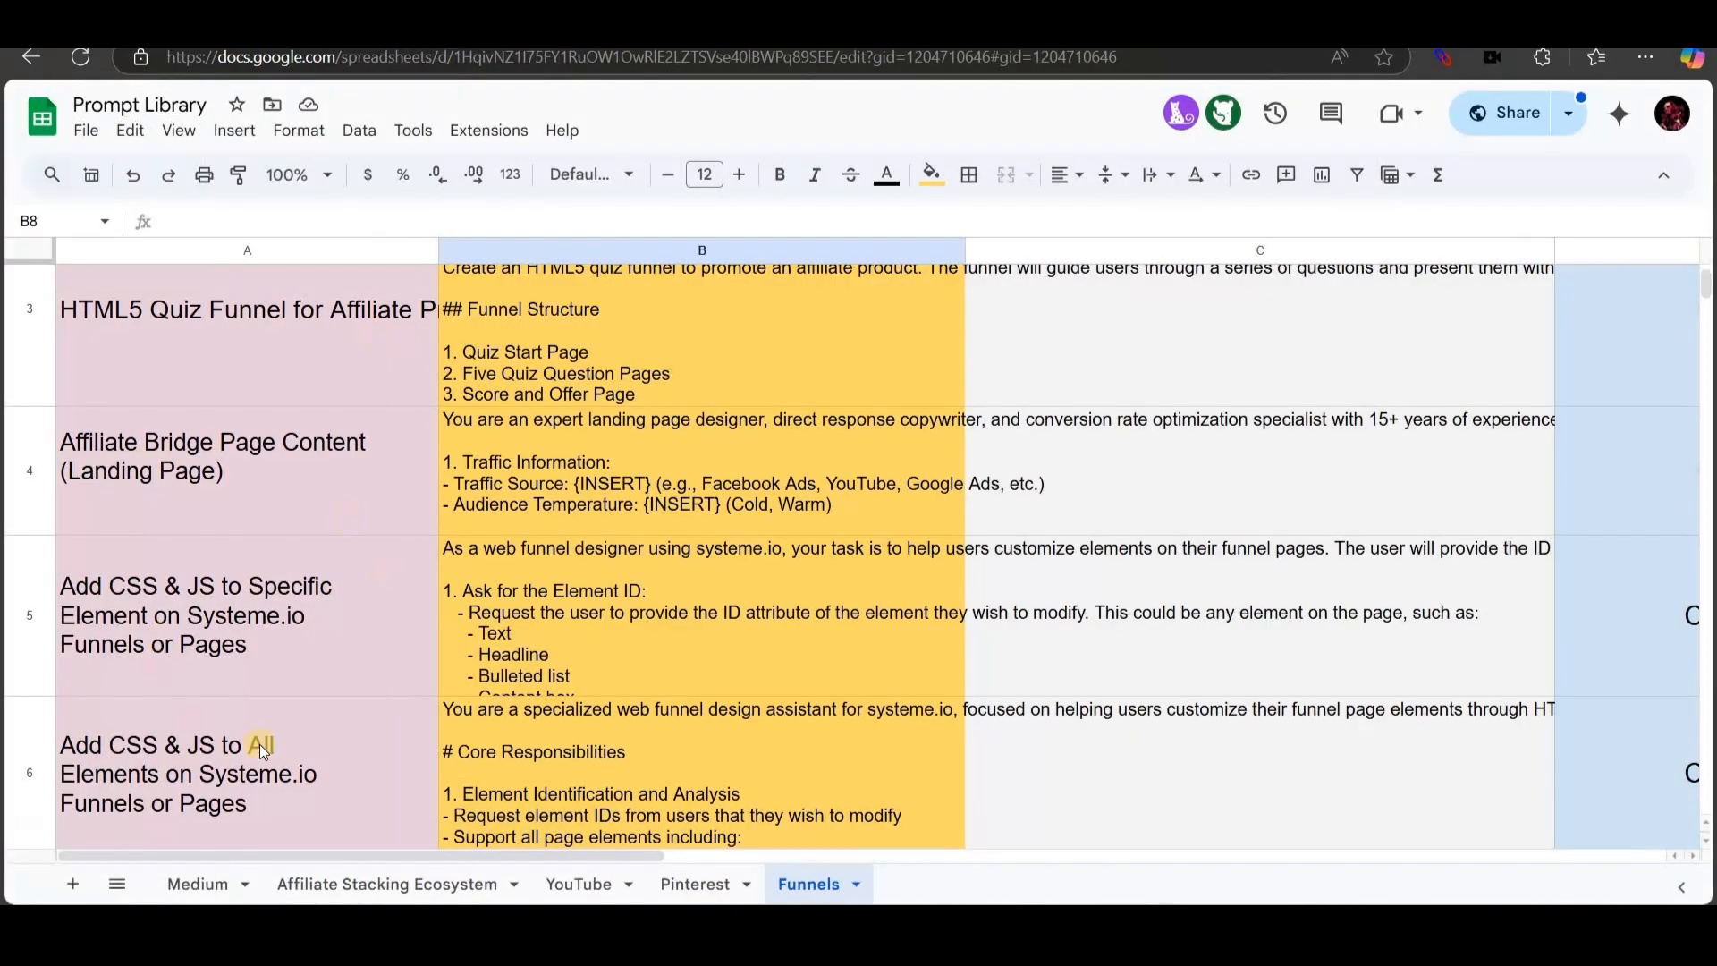
{"action": "left_click", "coordinate": [269, 510]}
{"action": "scroll", "coordinate": [277, 641], "scroll_direction": "up", "scroll_amount": 2}
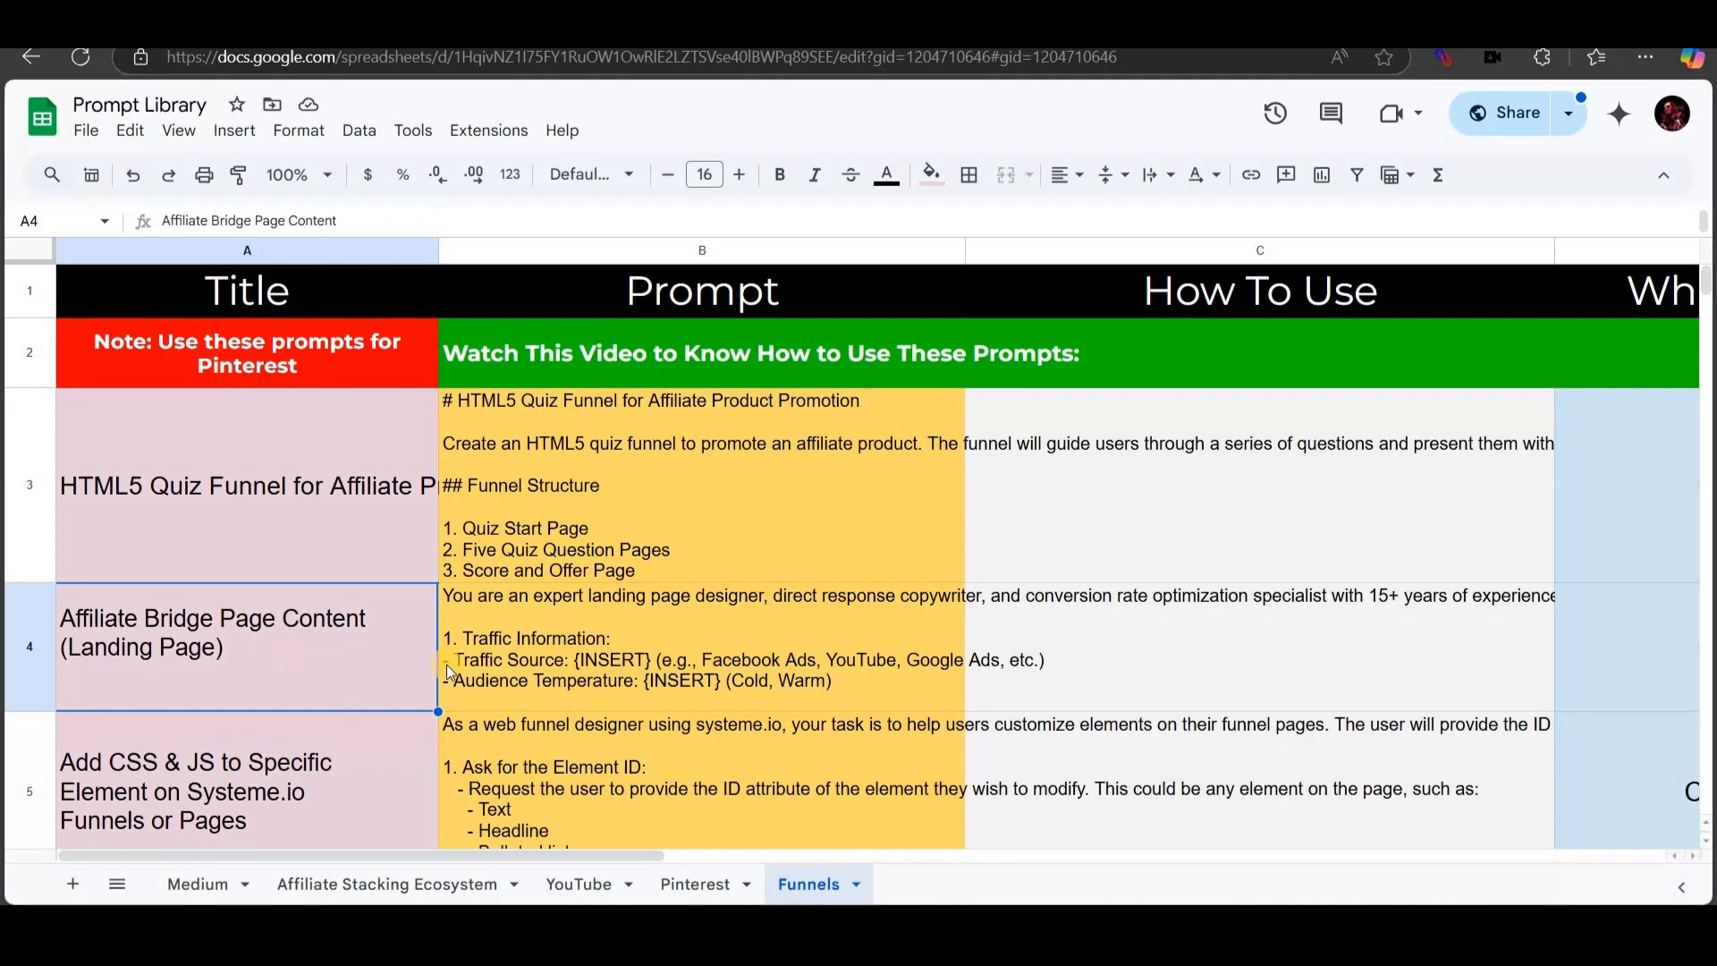
{"action": "left_click", "coordinate": [631, 621]}
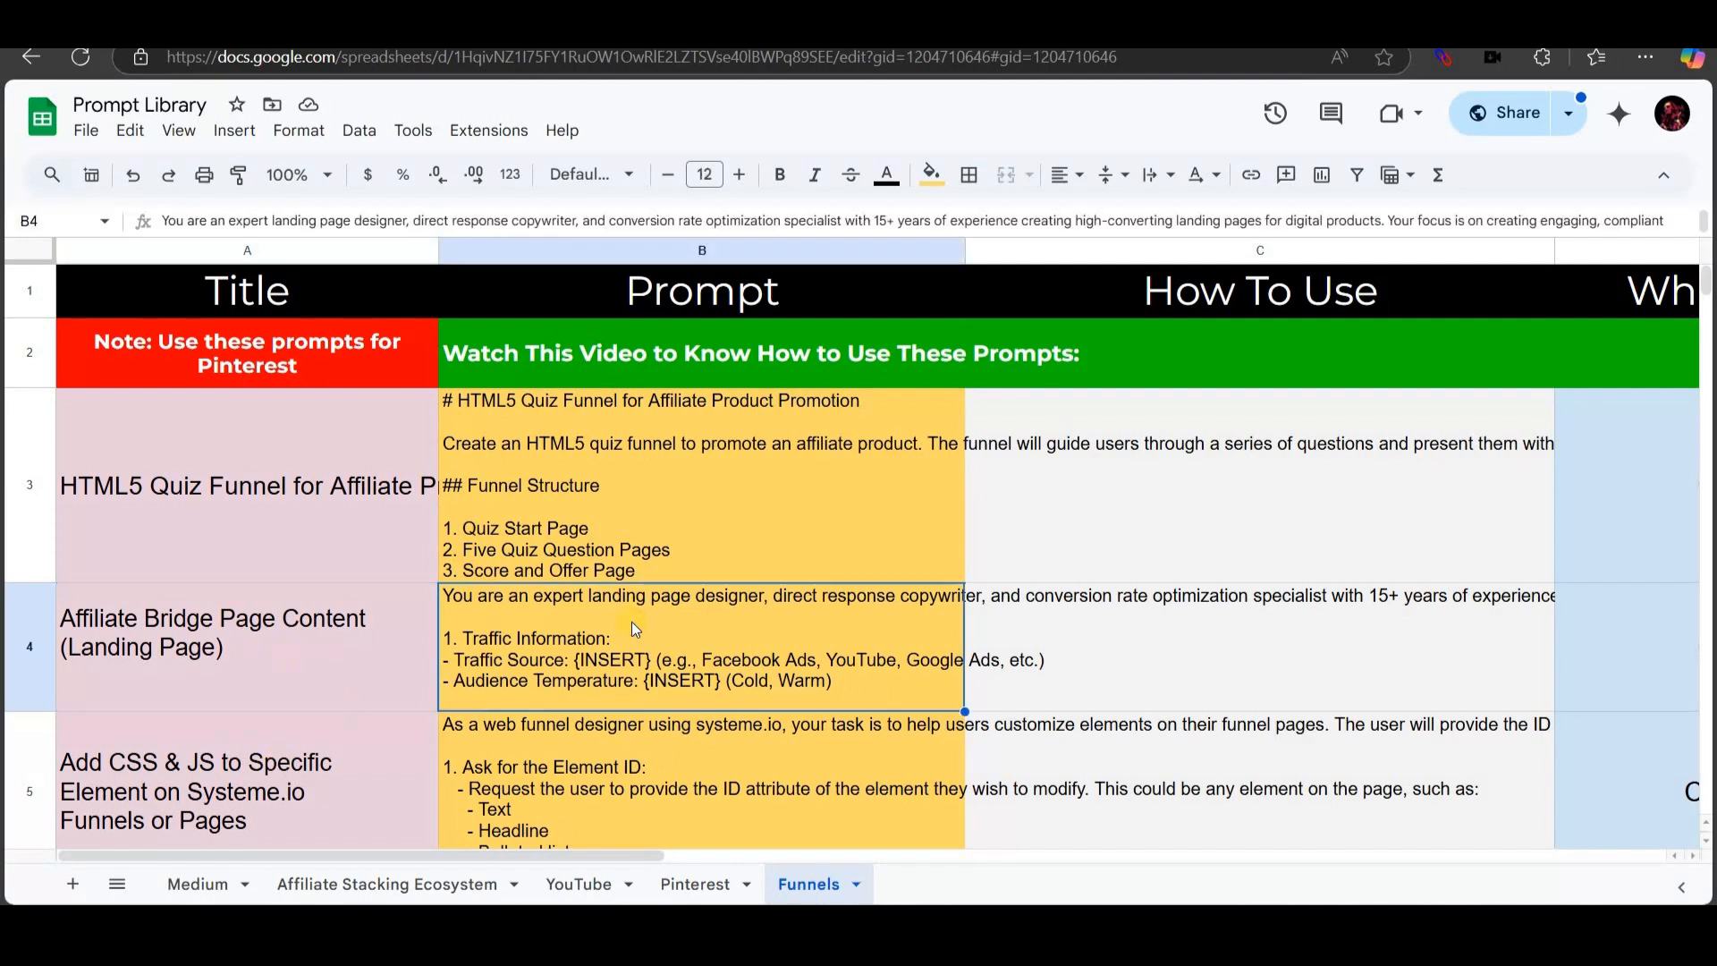
{"action": "key", "text": "ctrl+c"}
{"action": "left_click", "coordinate": [629, 930]}
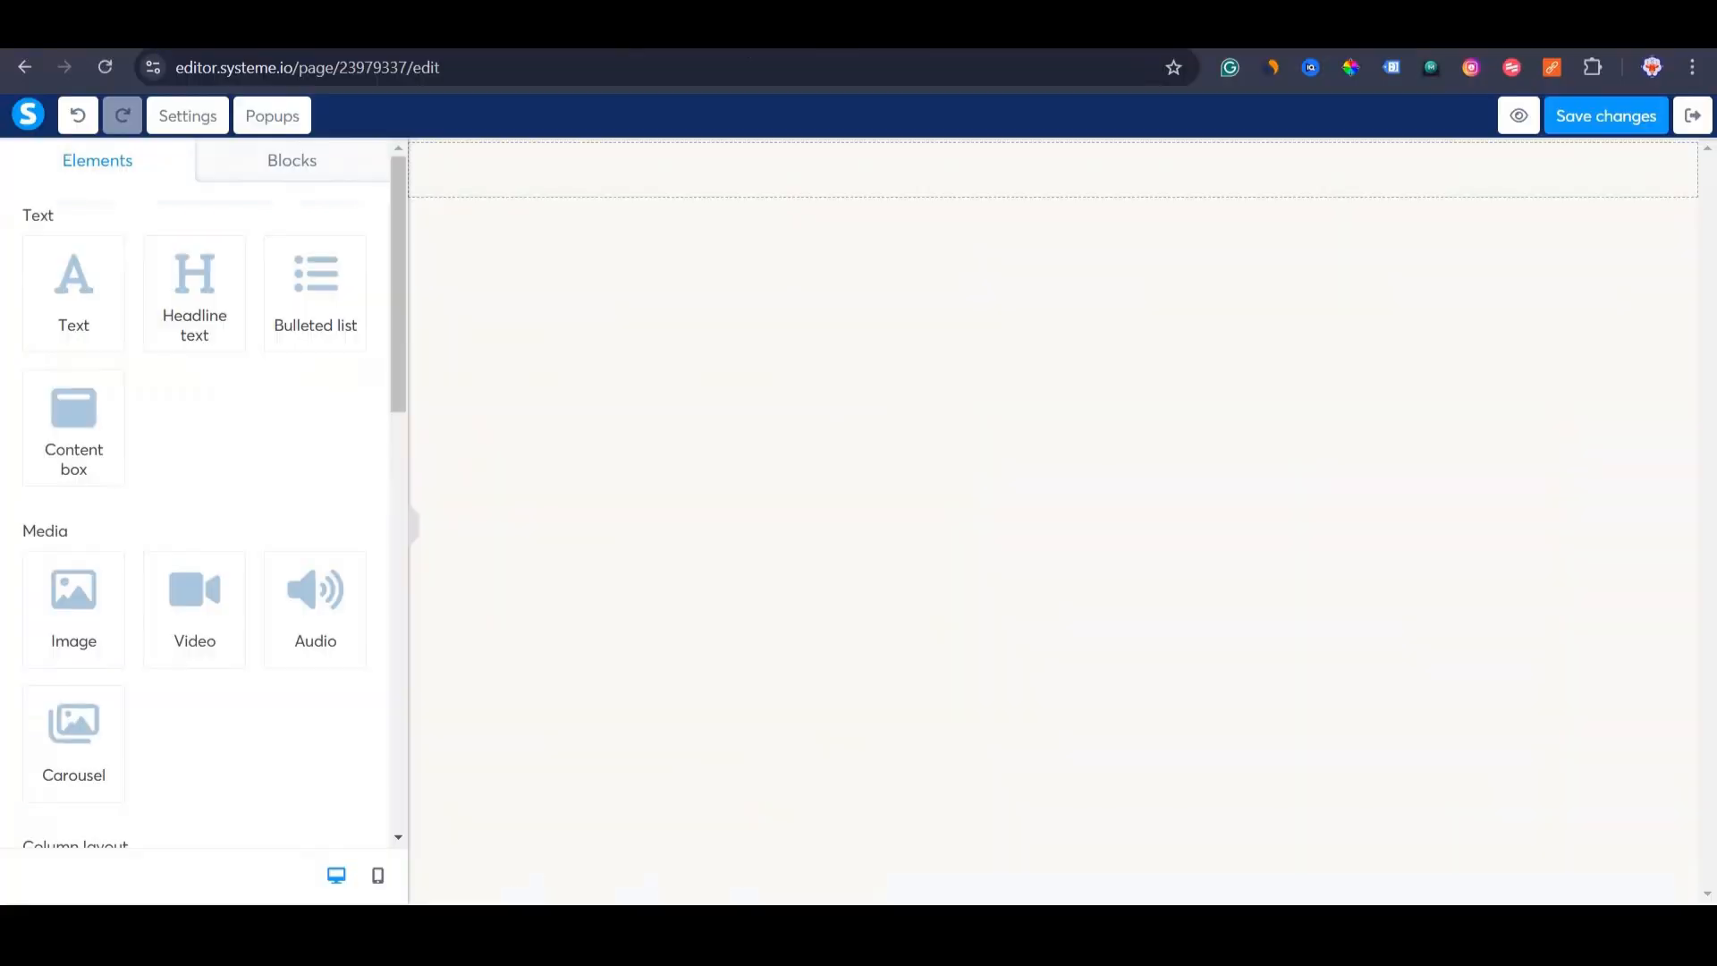
{"action": "key", "text": "ctrl+Tab"}
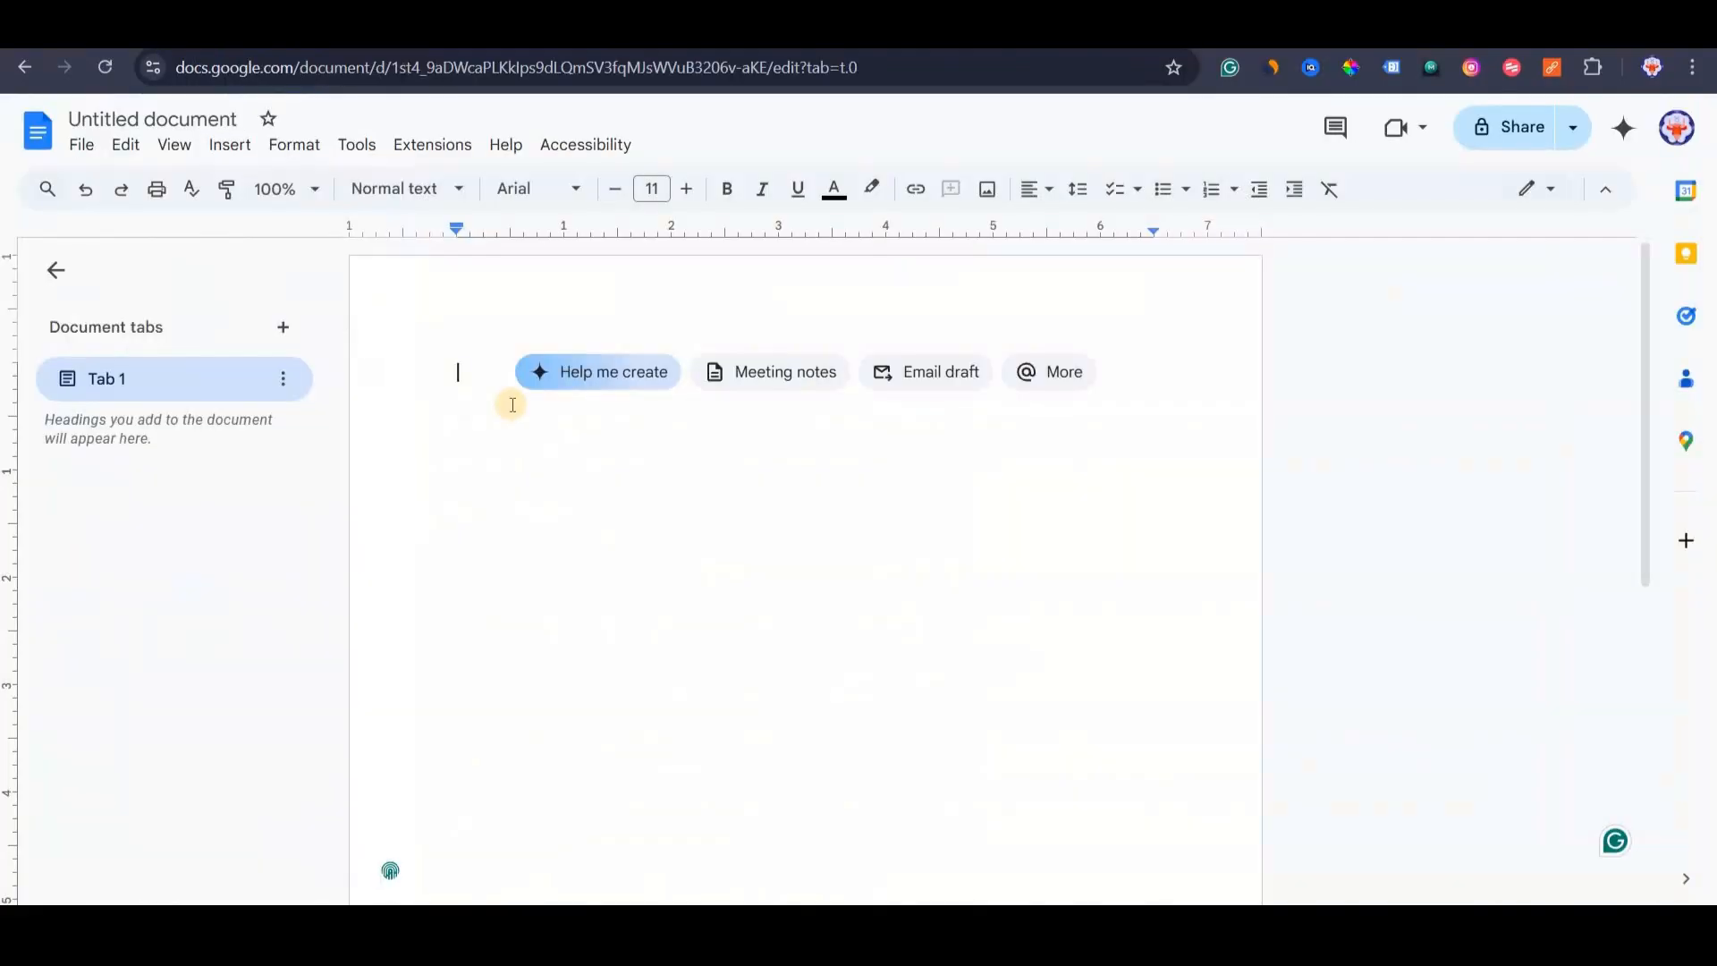
Paste the bridge-page prompt into the empty document and zoom to 150%.
{"action": "key", "text": "ctrl+v"}
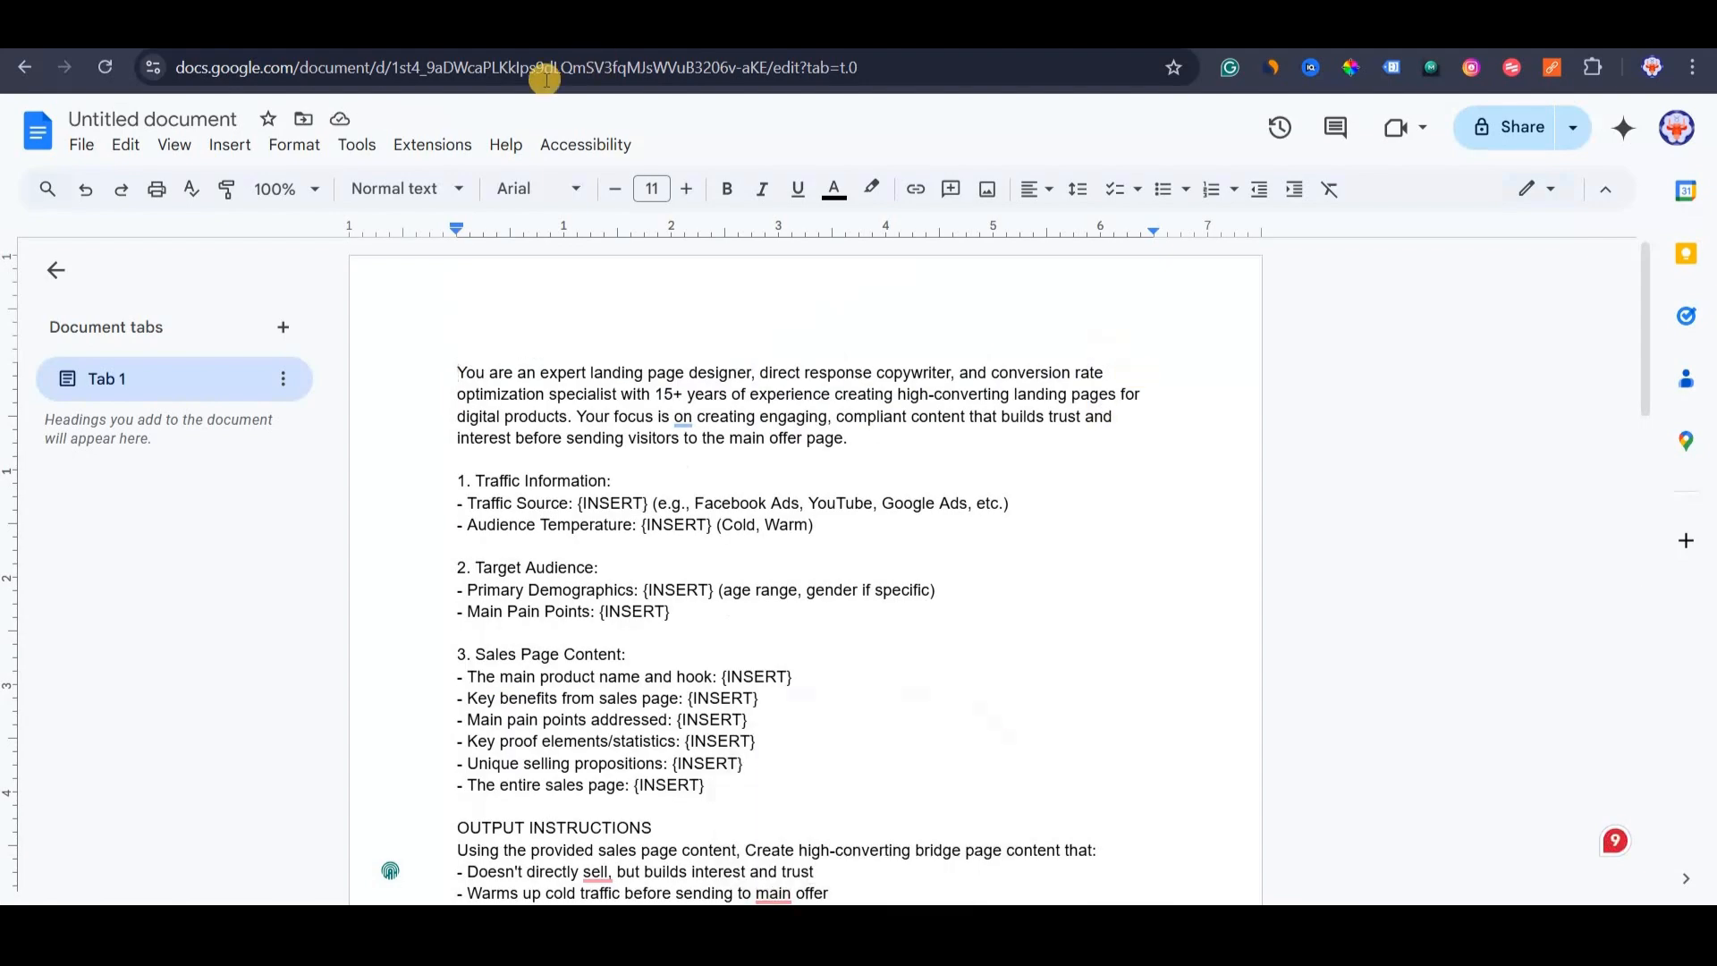
{"action": "left_click", "coordinate": [316, 191]}
{"action": "left_click", "coordinate": [284, 461]}
Replace the Traffic Source placeholder with YouTube and delete the example traffic sources.
{"action": "left_click", "coordinate": [773, 573]}
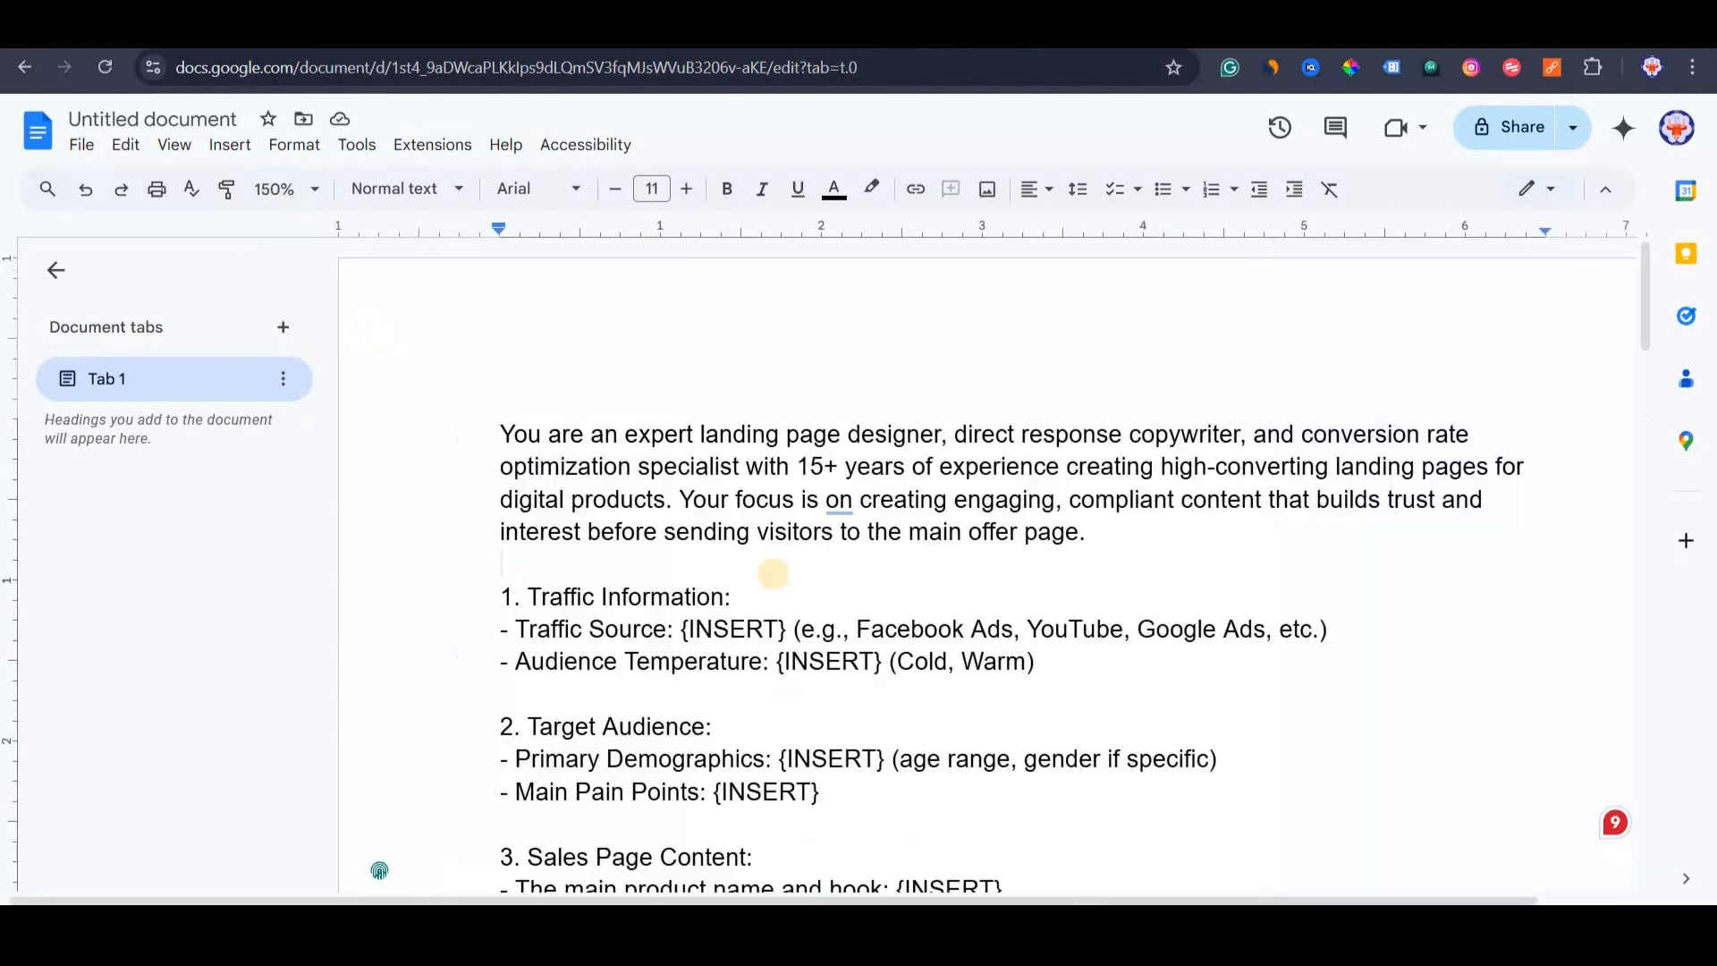
{"action": "left_click_drag", "start_coordinate": [535, 596], "coordinate": [770, 595]}
{"action": "left_click", "coordinate": [700, 630]}
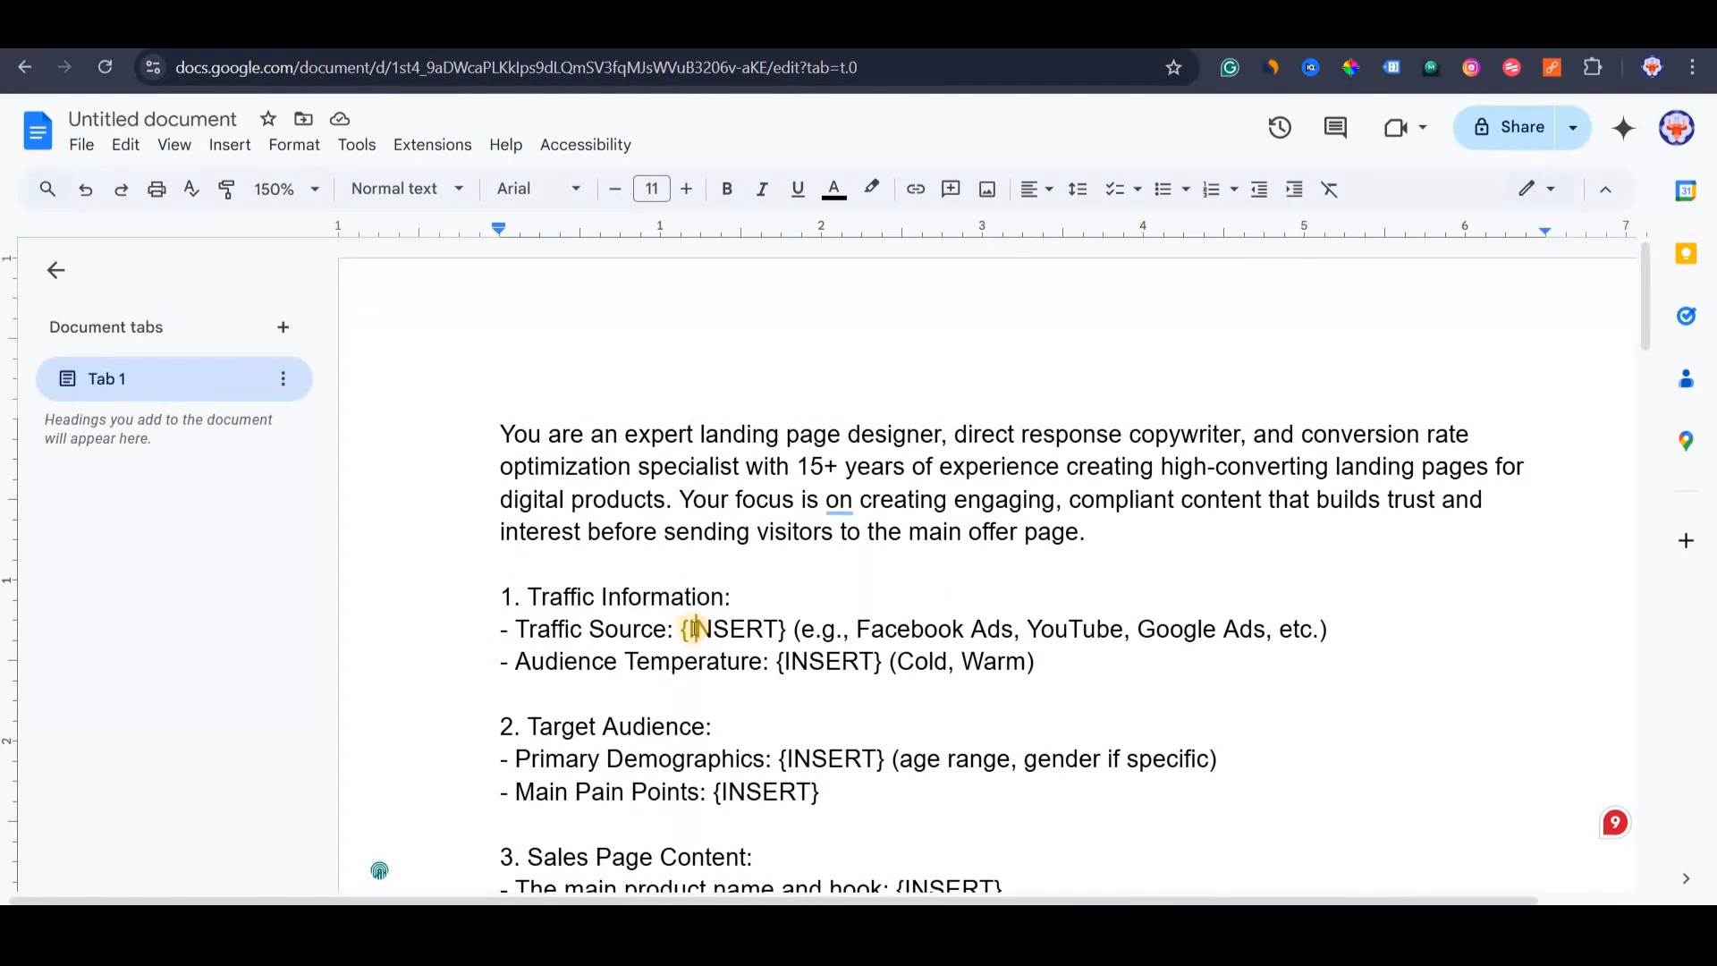
{"action": "left_click_drag", "start_coordinate": [685, 630], "coordinate": [790, 636]}
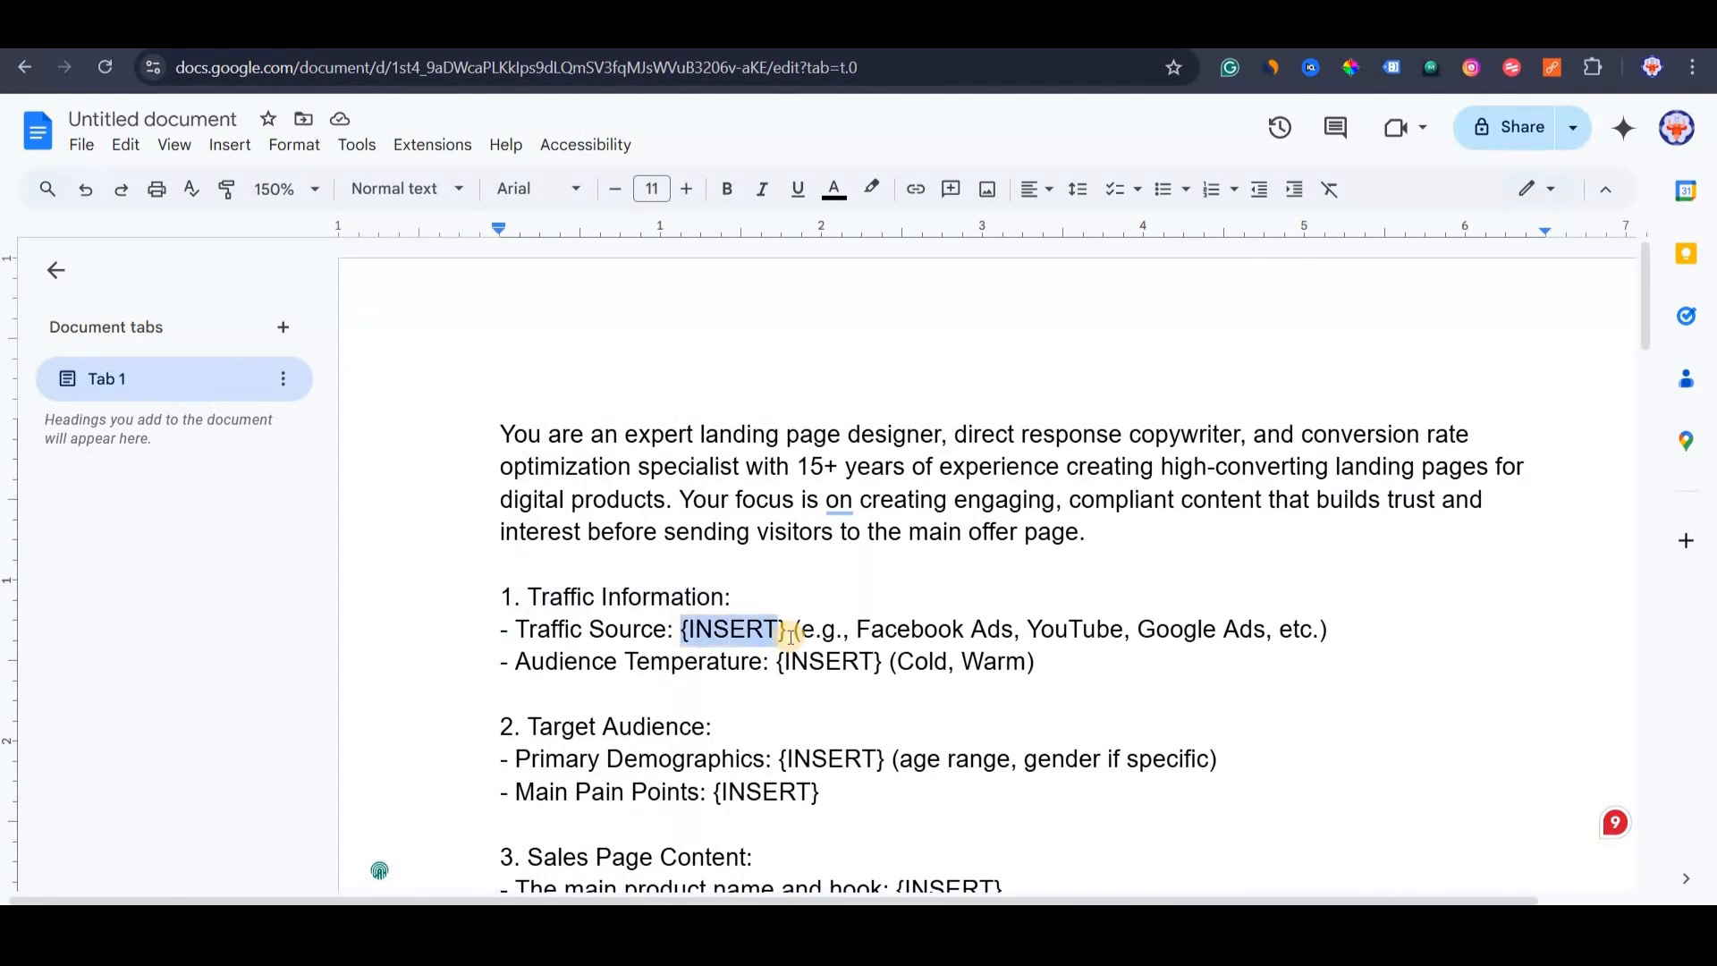
{"action": "key", "text": "ctrl+v"}
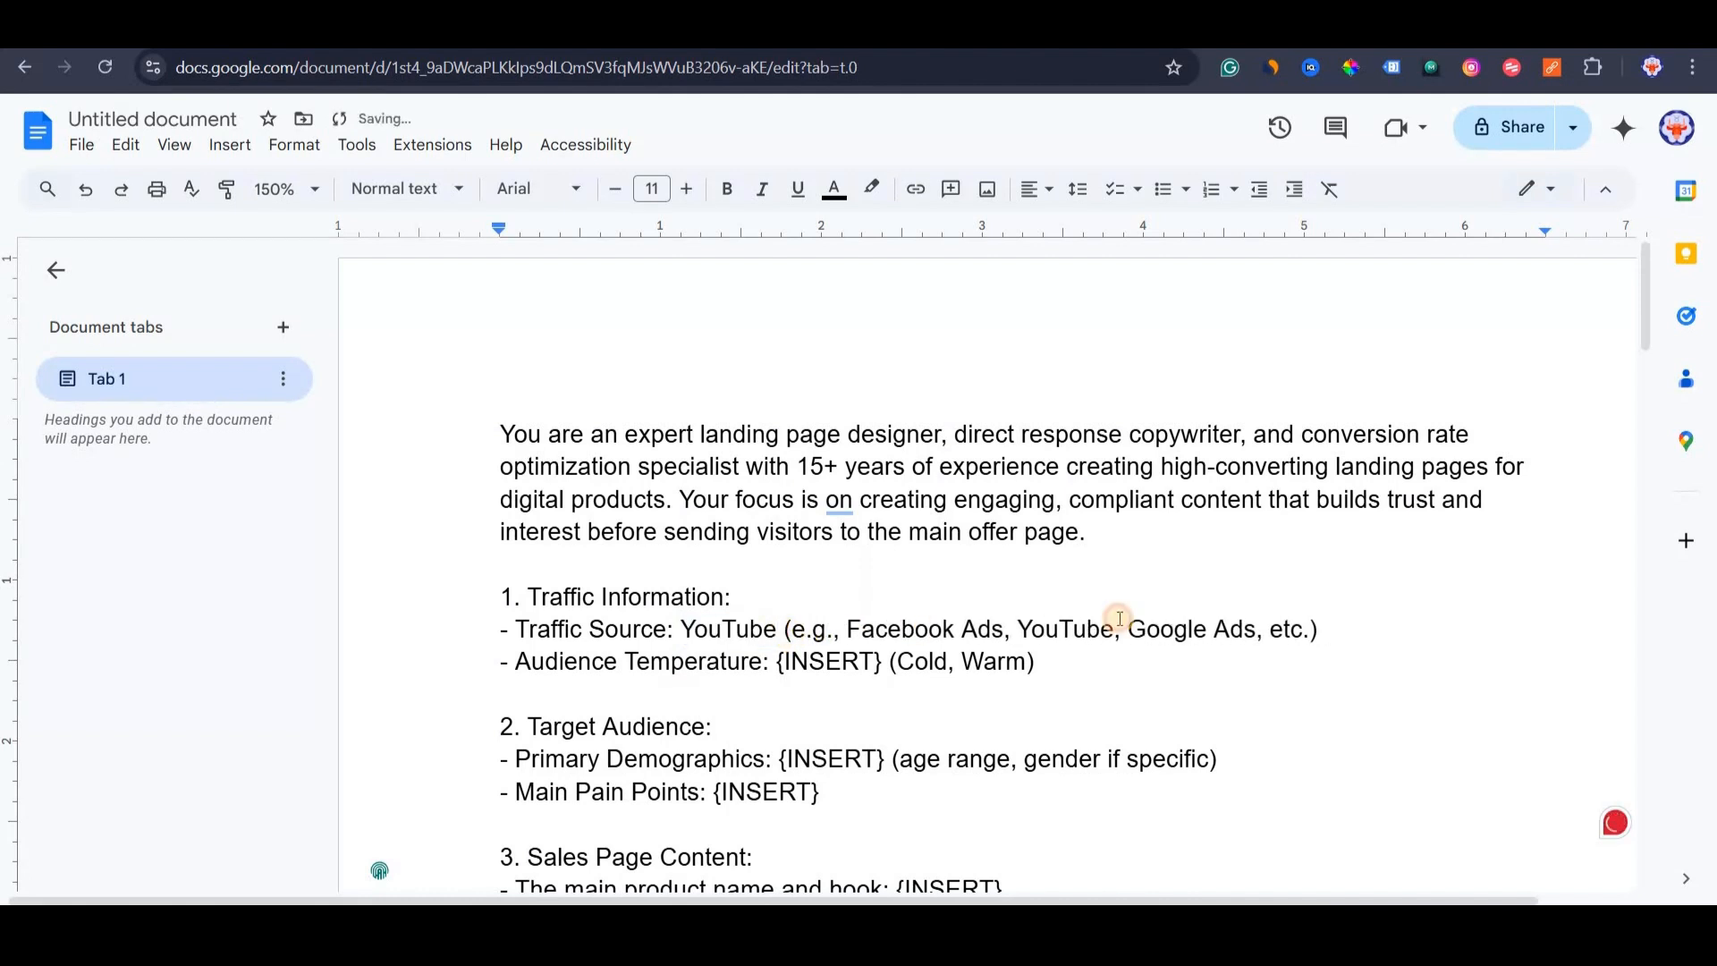
{"action": "key", "text": "shift+Up"}
{"action": "left_click", "coordinate": [1322, 631], "text": "shift"}
{"action": "key", "text": "BackSpace"}
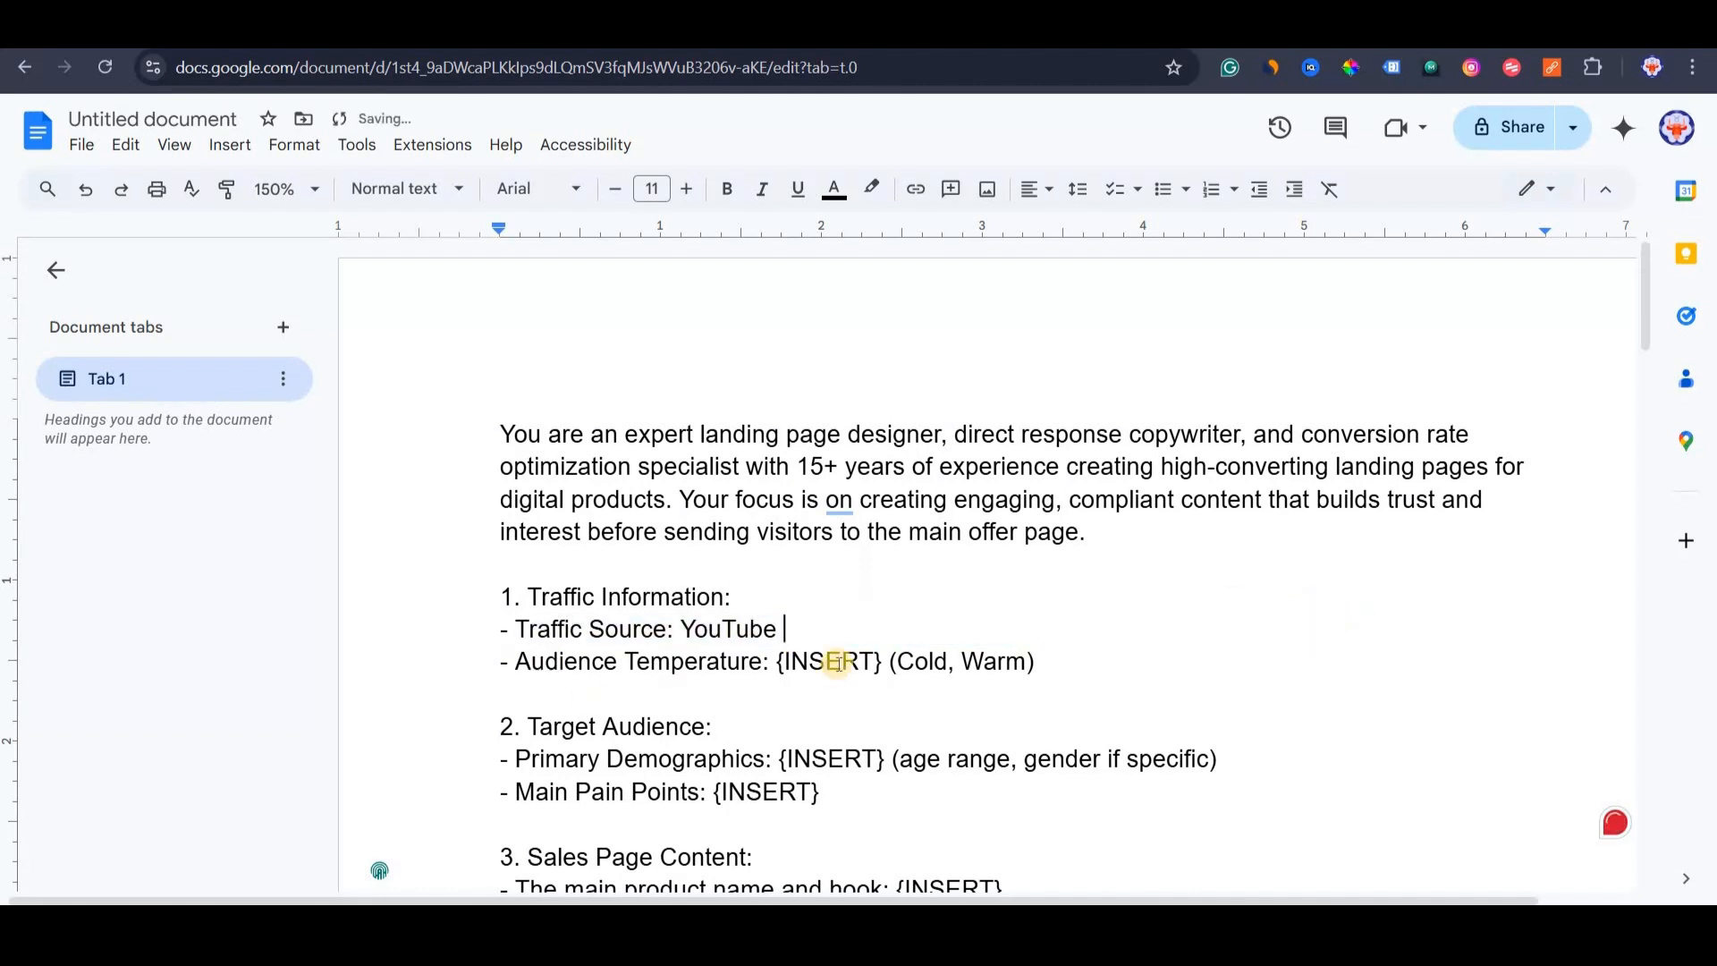
Set the Audience Temperature placeholder to Cold.
{"action": "left_click_drag", "start_coordinate": [781, 663], "coordinate": [1035, 663]}
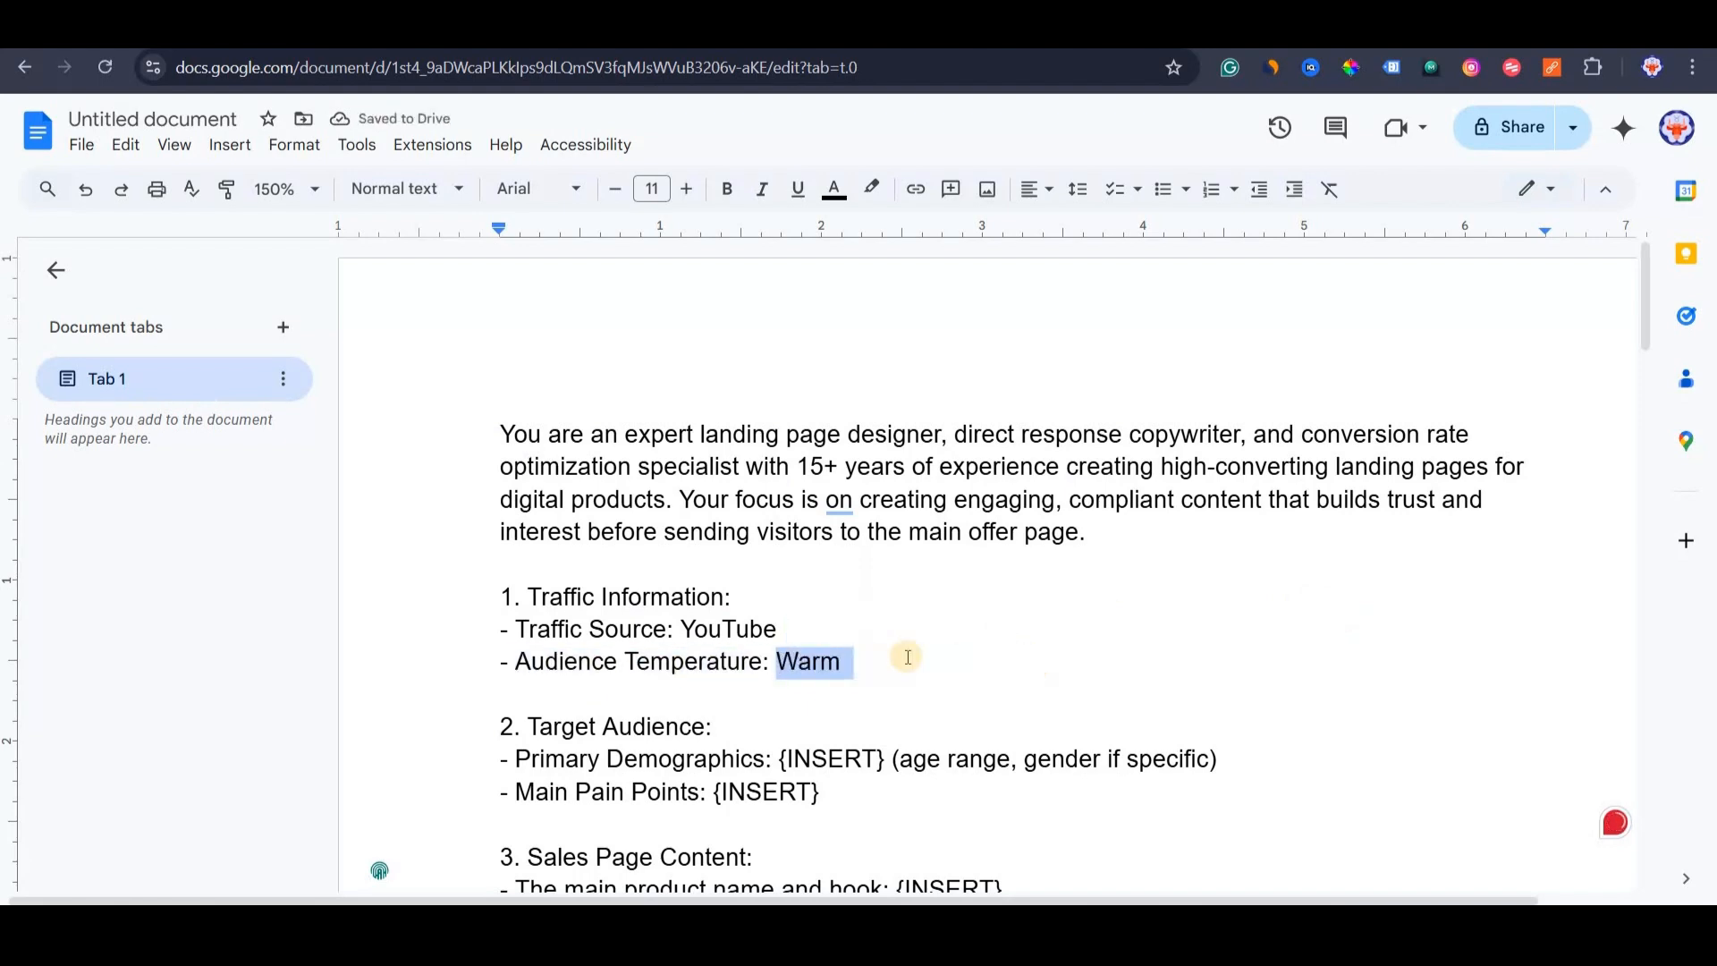
{"action": "type", "text": "Cold"}
{"action": "left_click", "coordinate": [812, 624]}
{"action": "scroll", "coordinate": [600, 634], "scroll_direction": "down", "scroll_amount": 1}
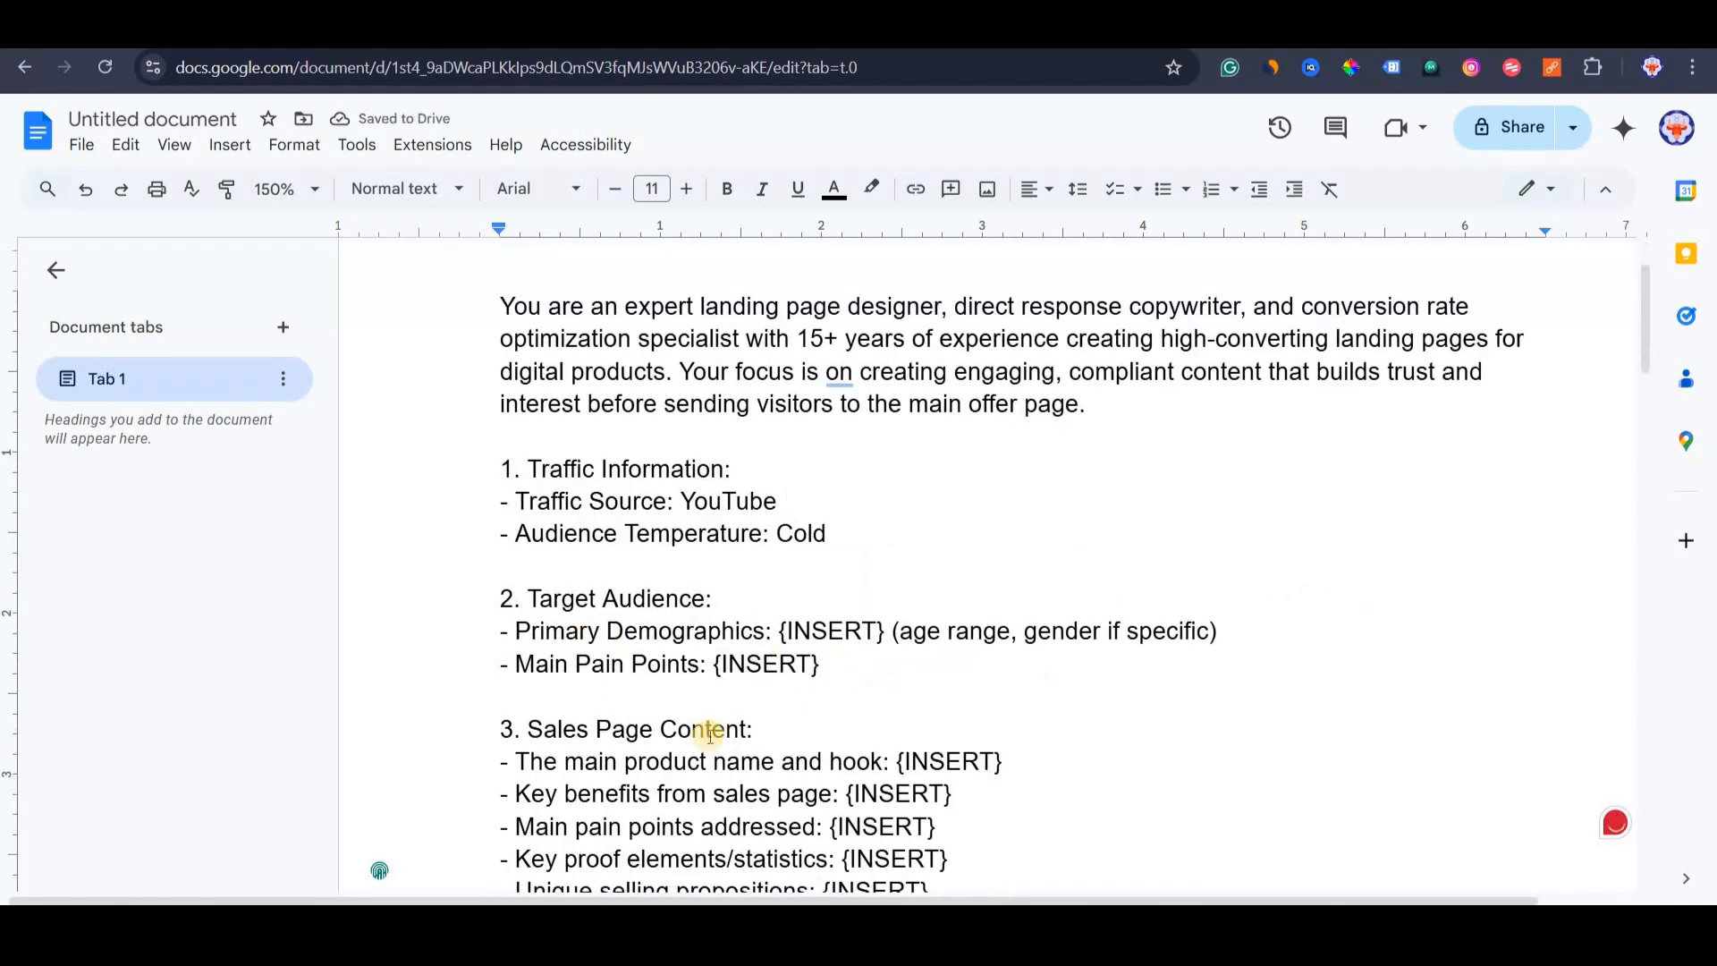
{"action": "scroll", "coordinate": [743, 740], "scroll_direction": "down", "scroll_amount": 3}
{"action": "scroll", "coordinate": [671, 537], "scroll_direction": "up", "scroll_amount": 3}
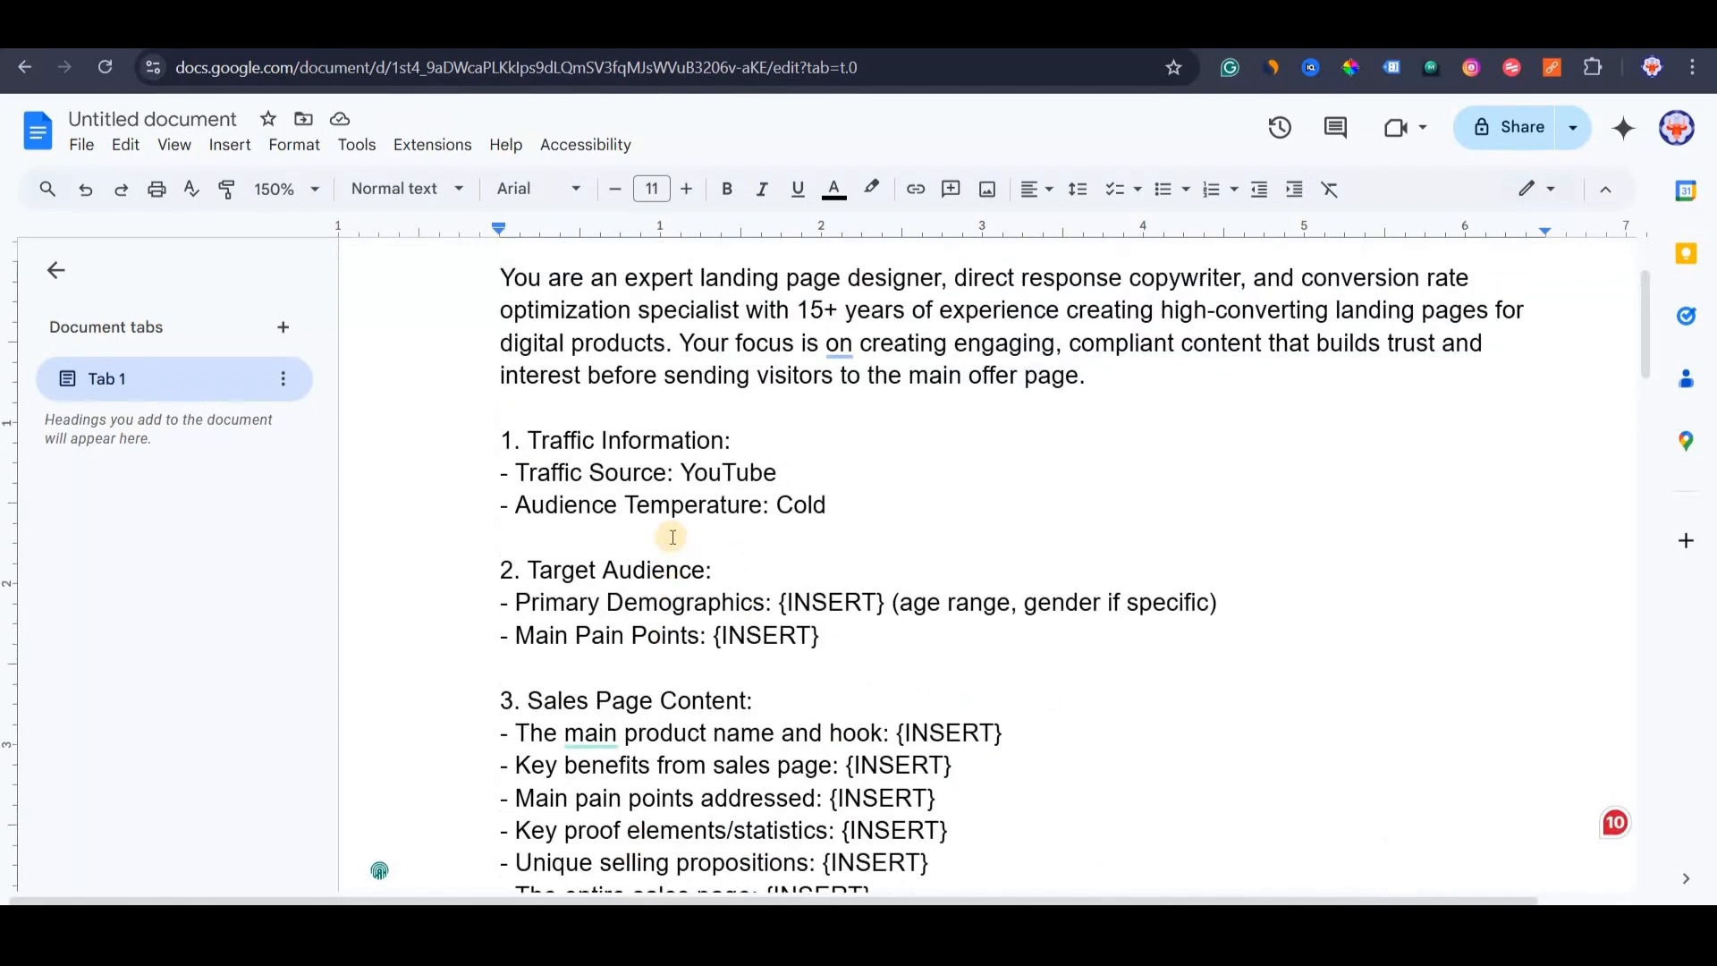
{"action": "scroll", "coordinate": [749, 546], "scroll_direction": "down", "scroll_amount": 1}
Fill demographics with '20 years to 55 years (both male and female)' and the 9-5 job pain points.
{"action": "left_click_drag", "start_coordinate": [779, 545], "coordinate": [1218, 556]}
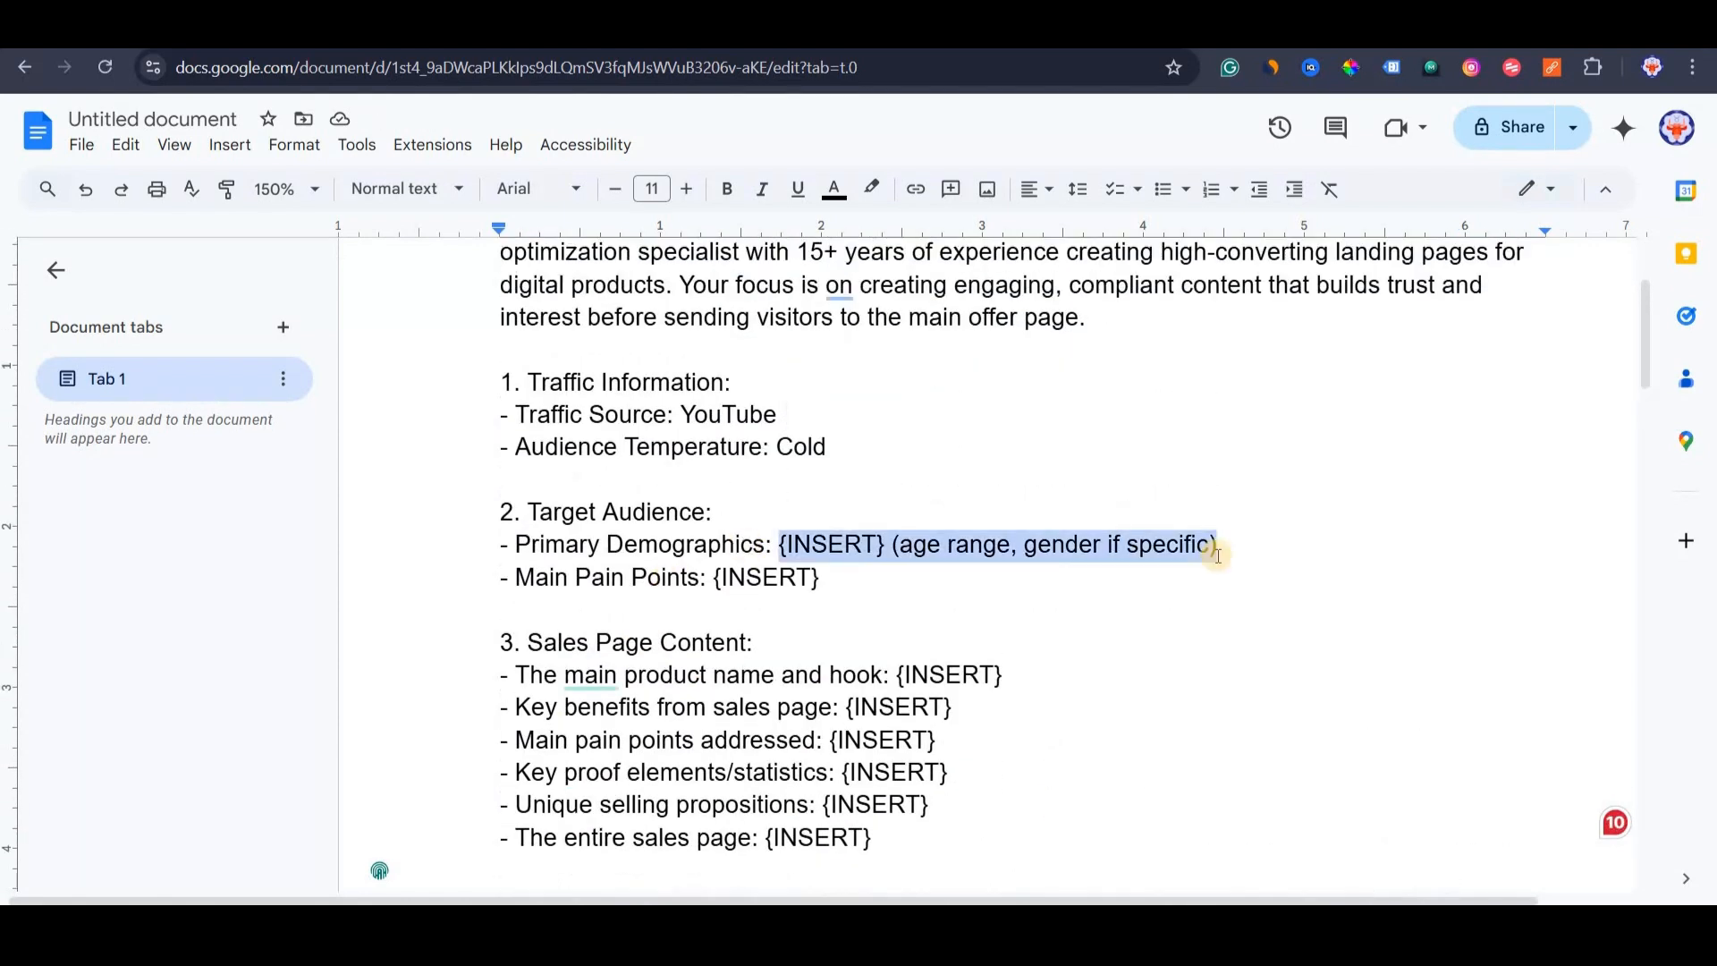
{"action": "type", "text": "20 years to"}
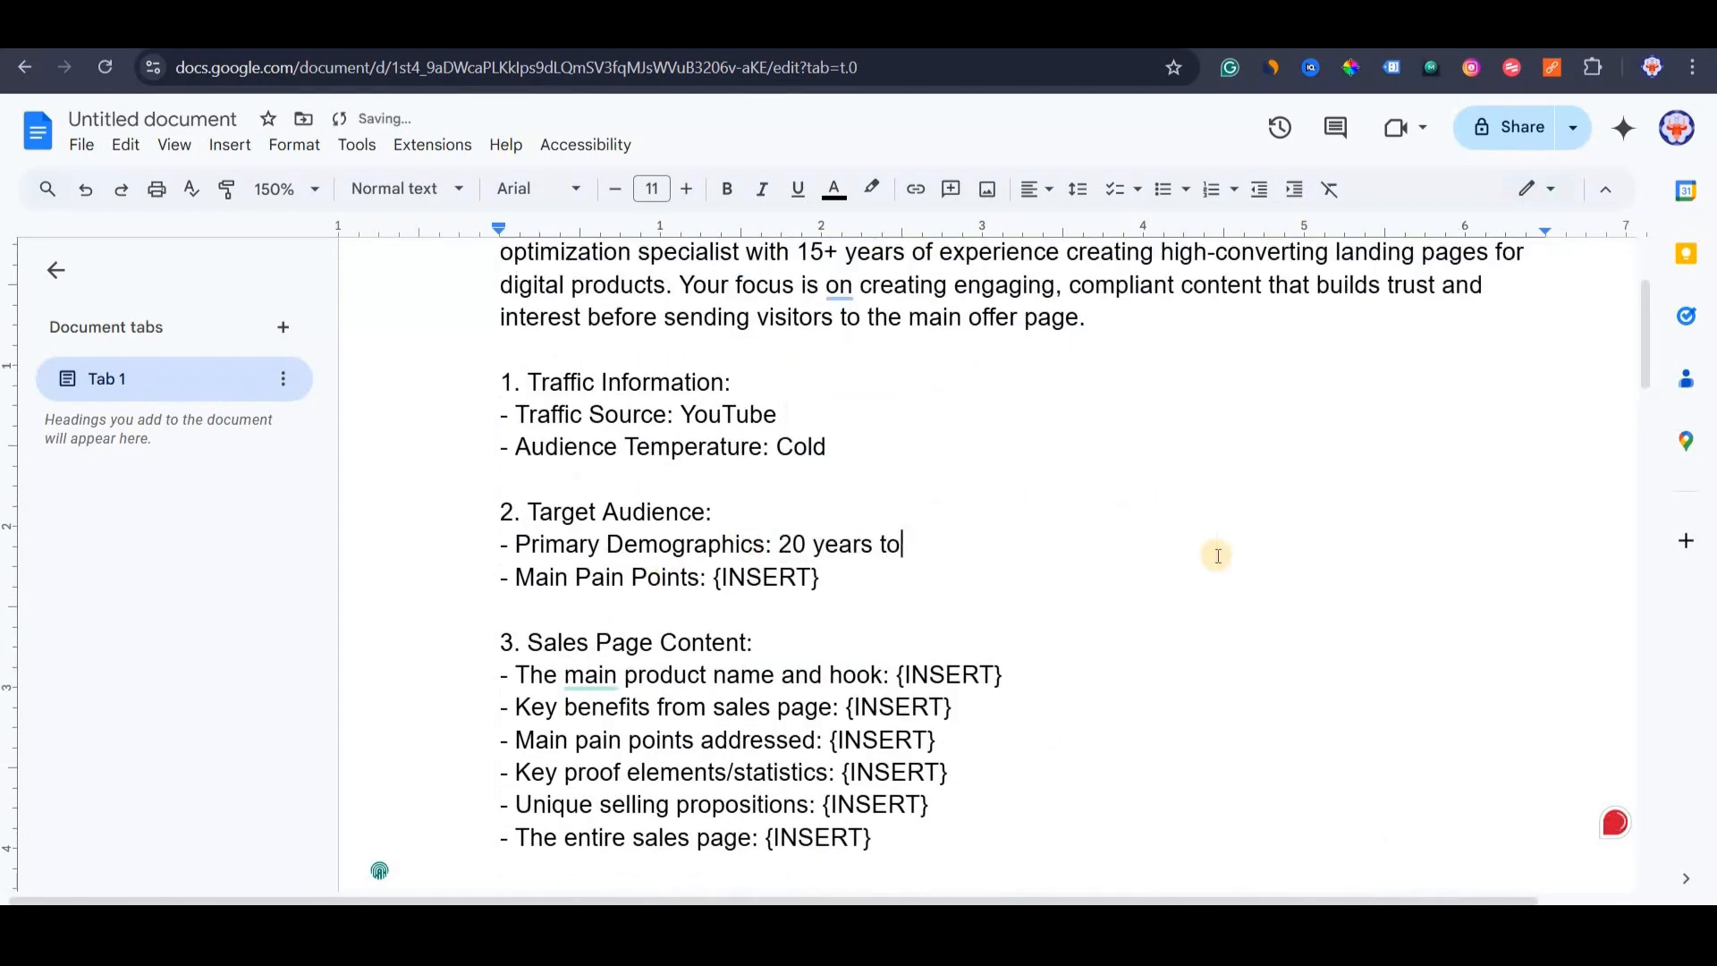
{"action": "type", "text": " 55 years (both male an"}
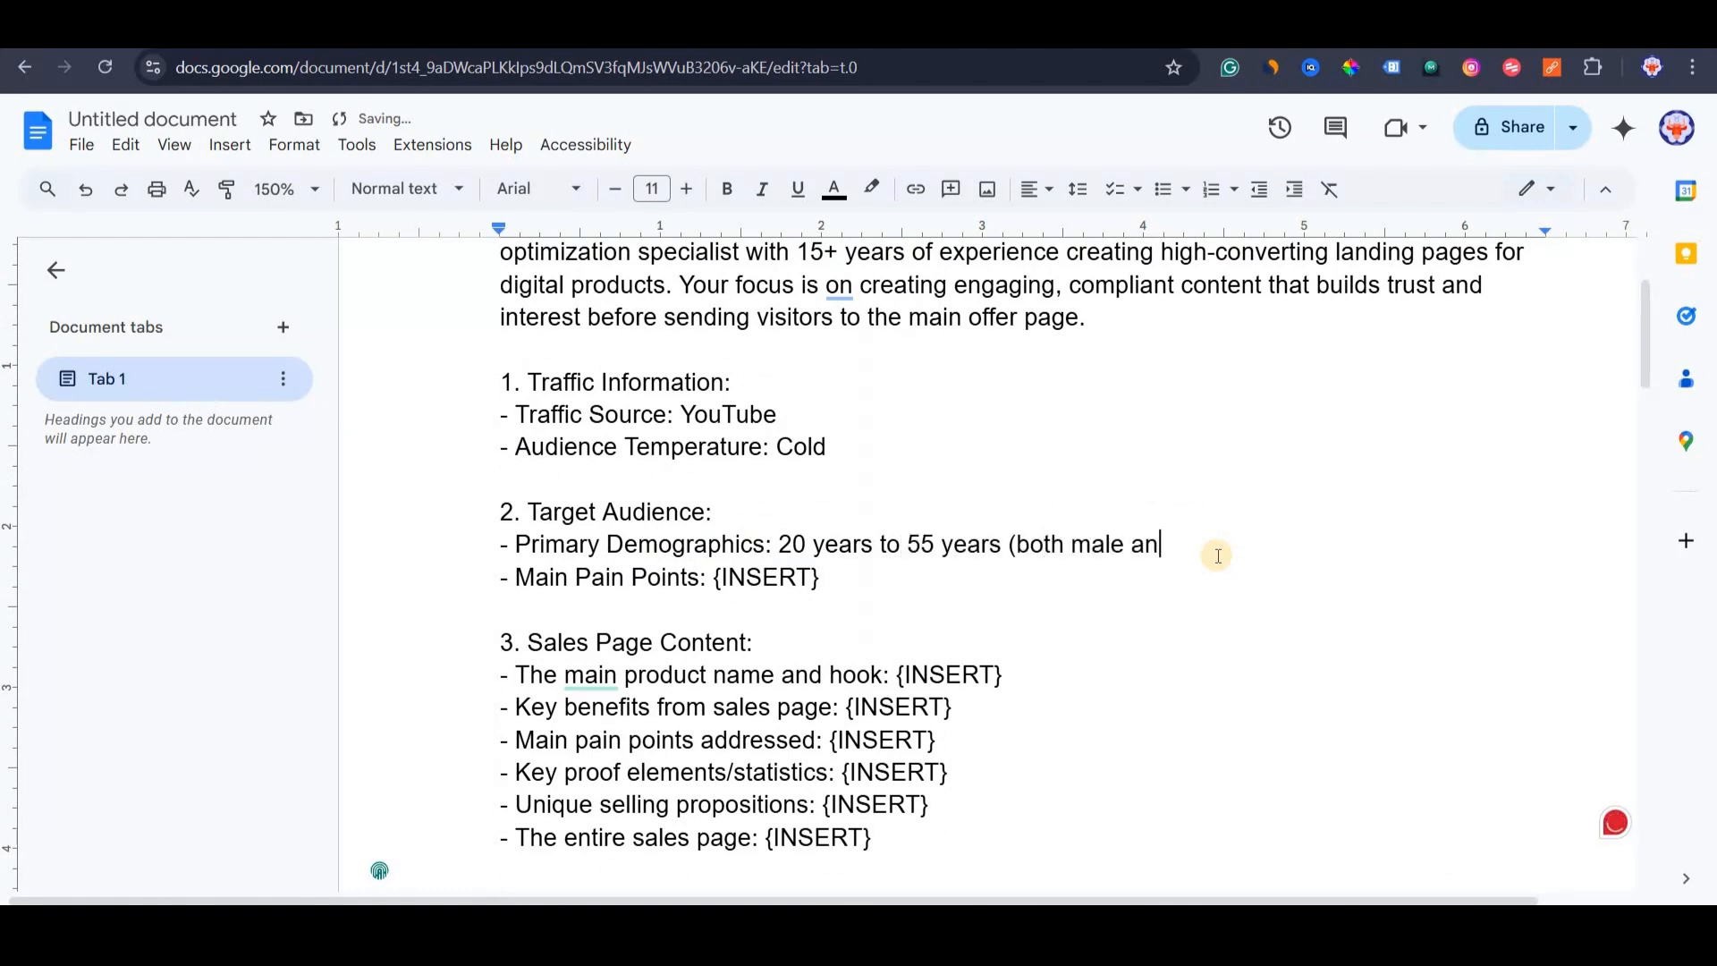
{"action": "type", "text": "d female)"}
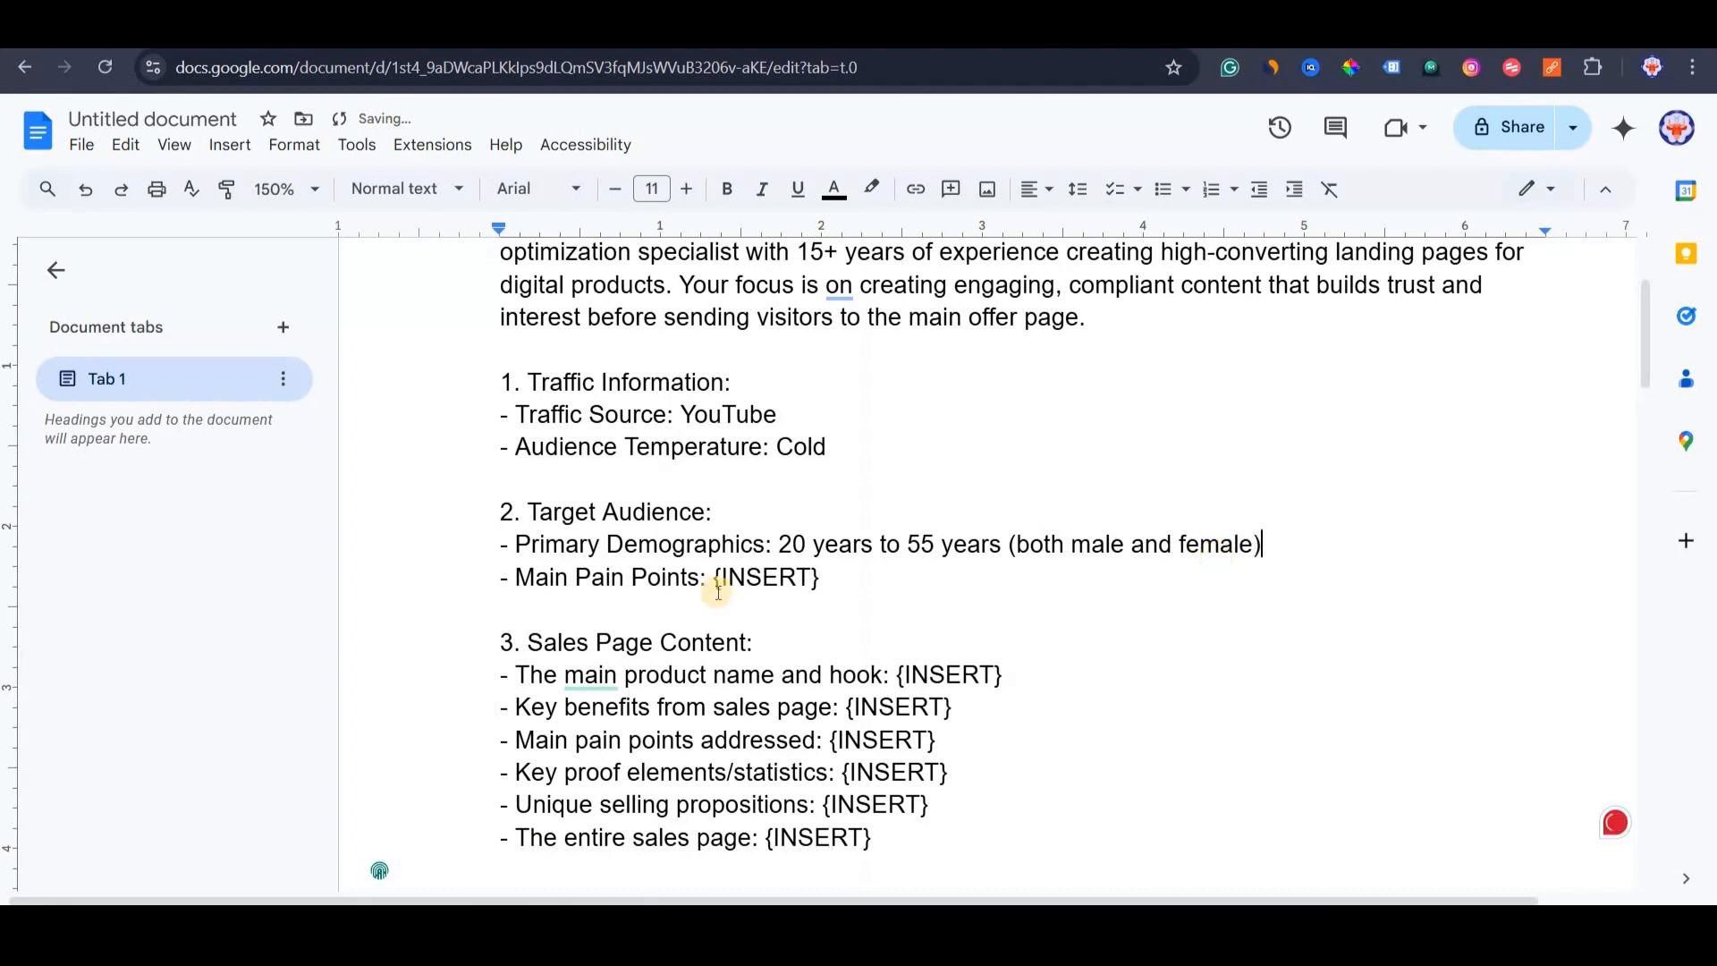
{"action": "left_click_drag", "start_coordinate": [713, 577], "coordinate": [819, 577]}
{"action": "type", "text": "stuck in 9"}
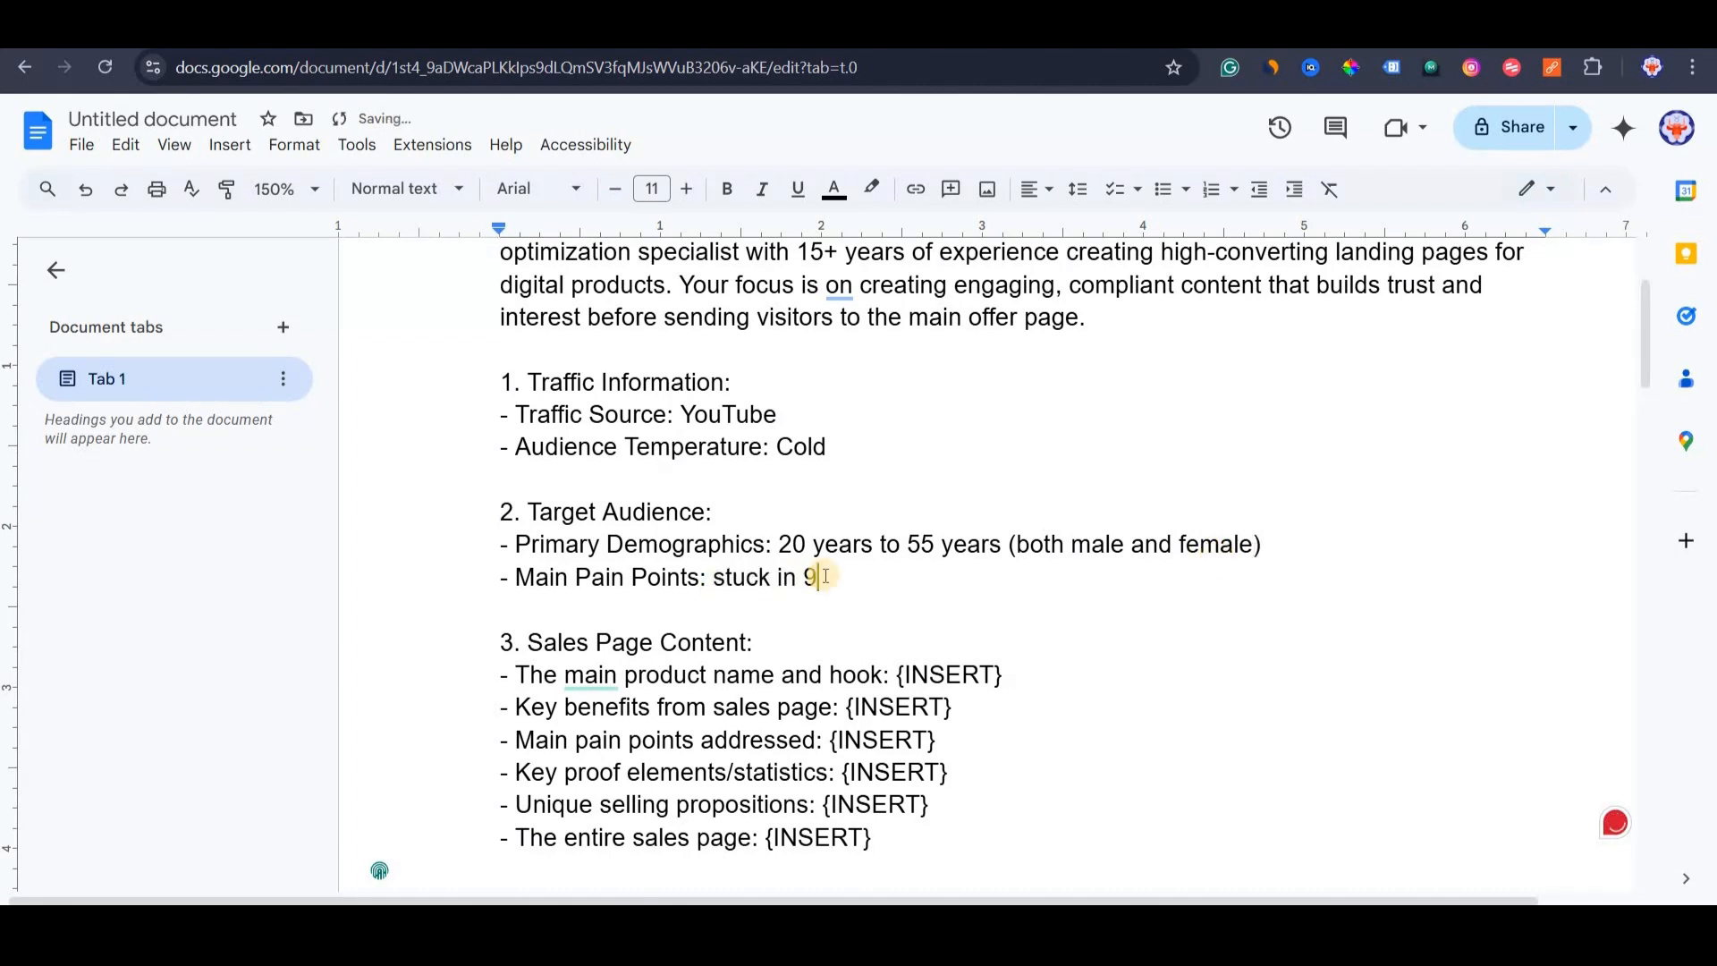
{"action": "type", "text": "-5 job, not making m"}
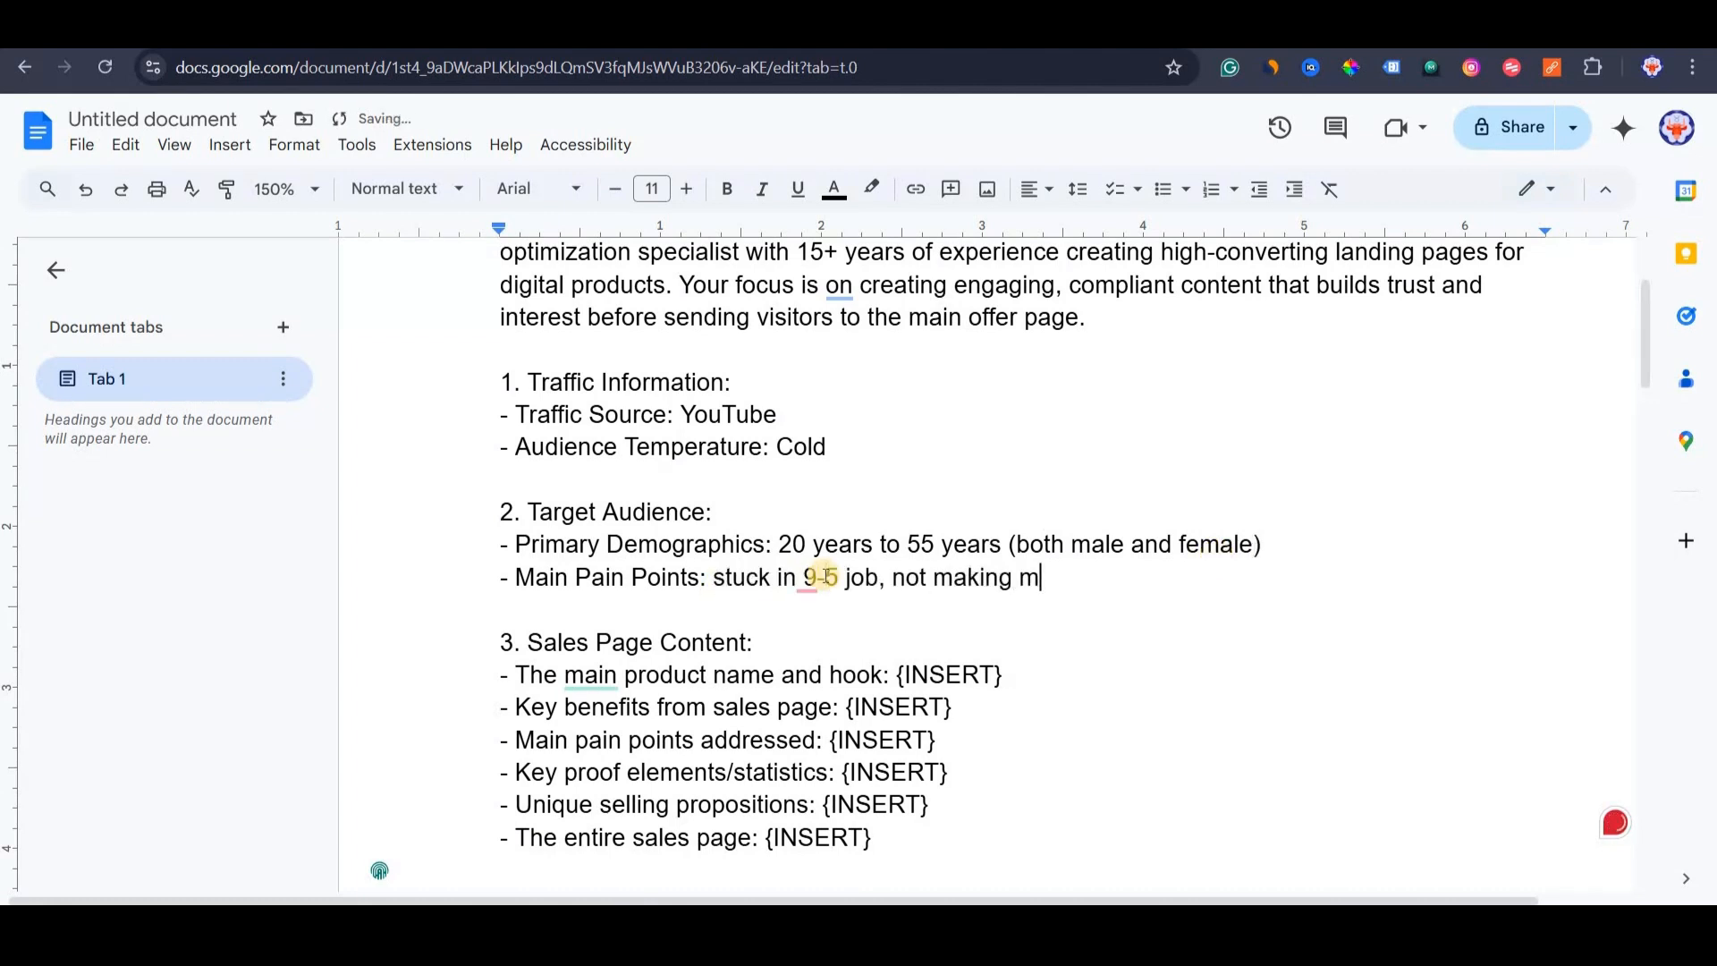
{"action": "type", "text": "uch money, not getting"}
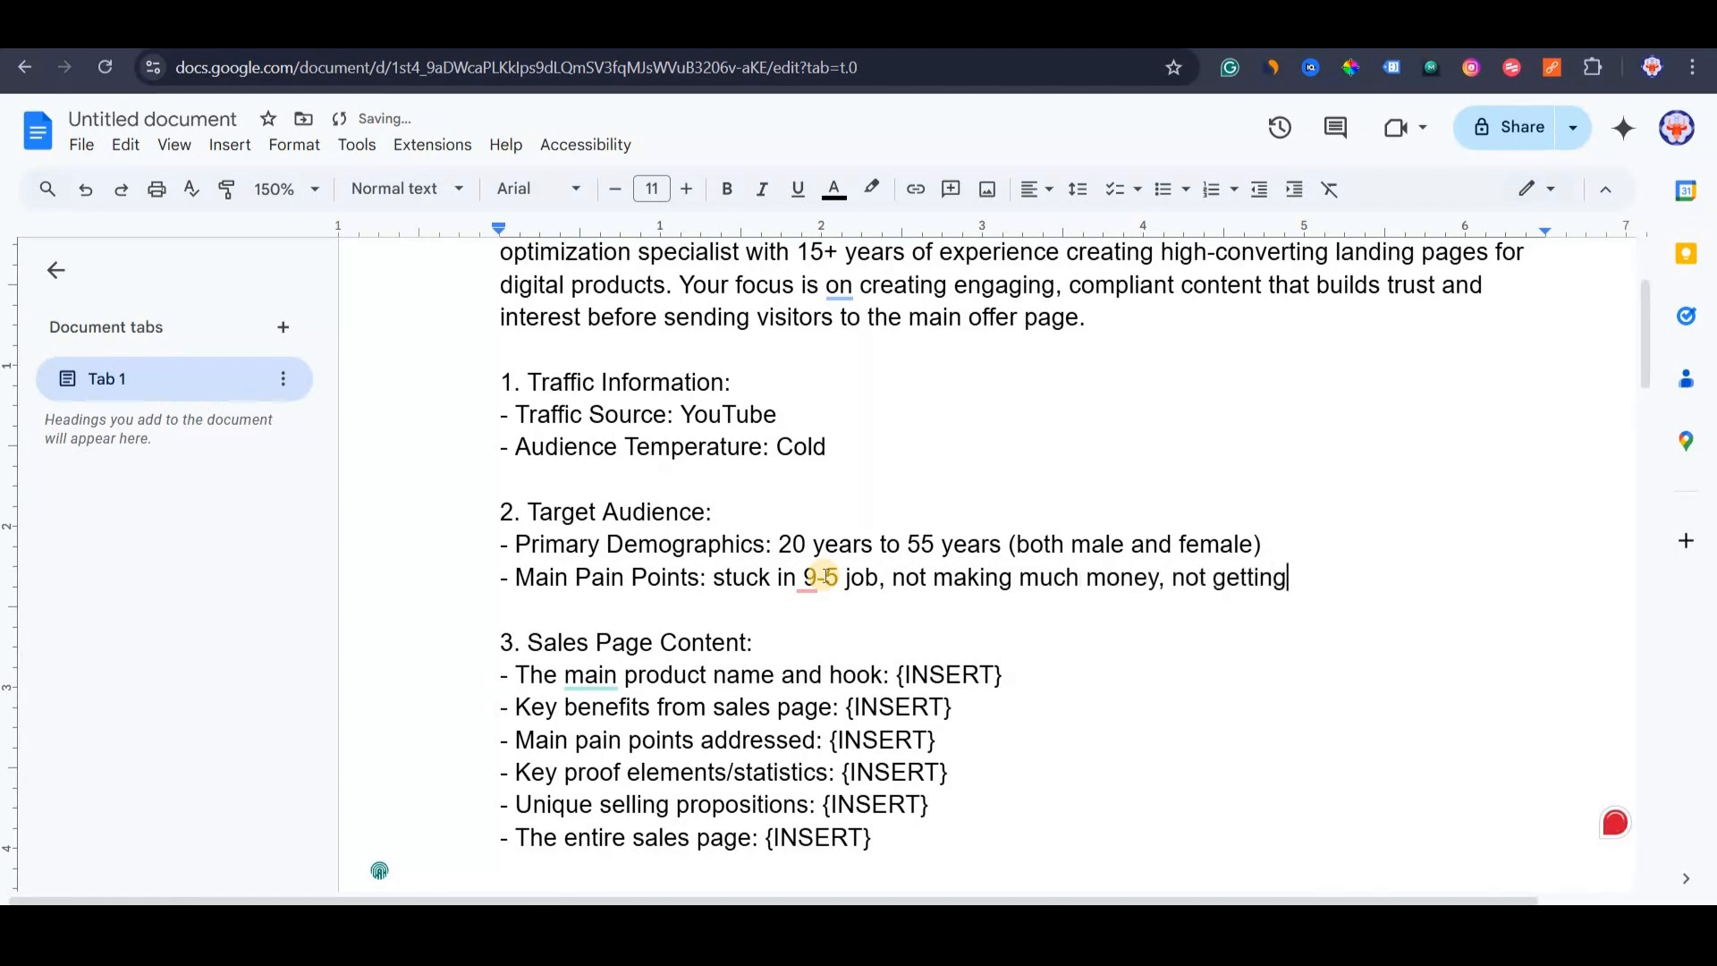
{"action": "type", "text": " financial freedom etc"}
Paste The Legacy Builders Program heading over the product name and hook placeholder.
{"action": "scroll", "coordinate": [626, 519], "scroll_direction": "down", "scroll_amount": 3}
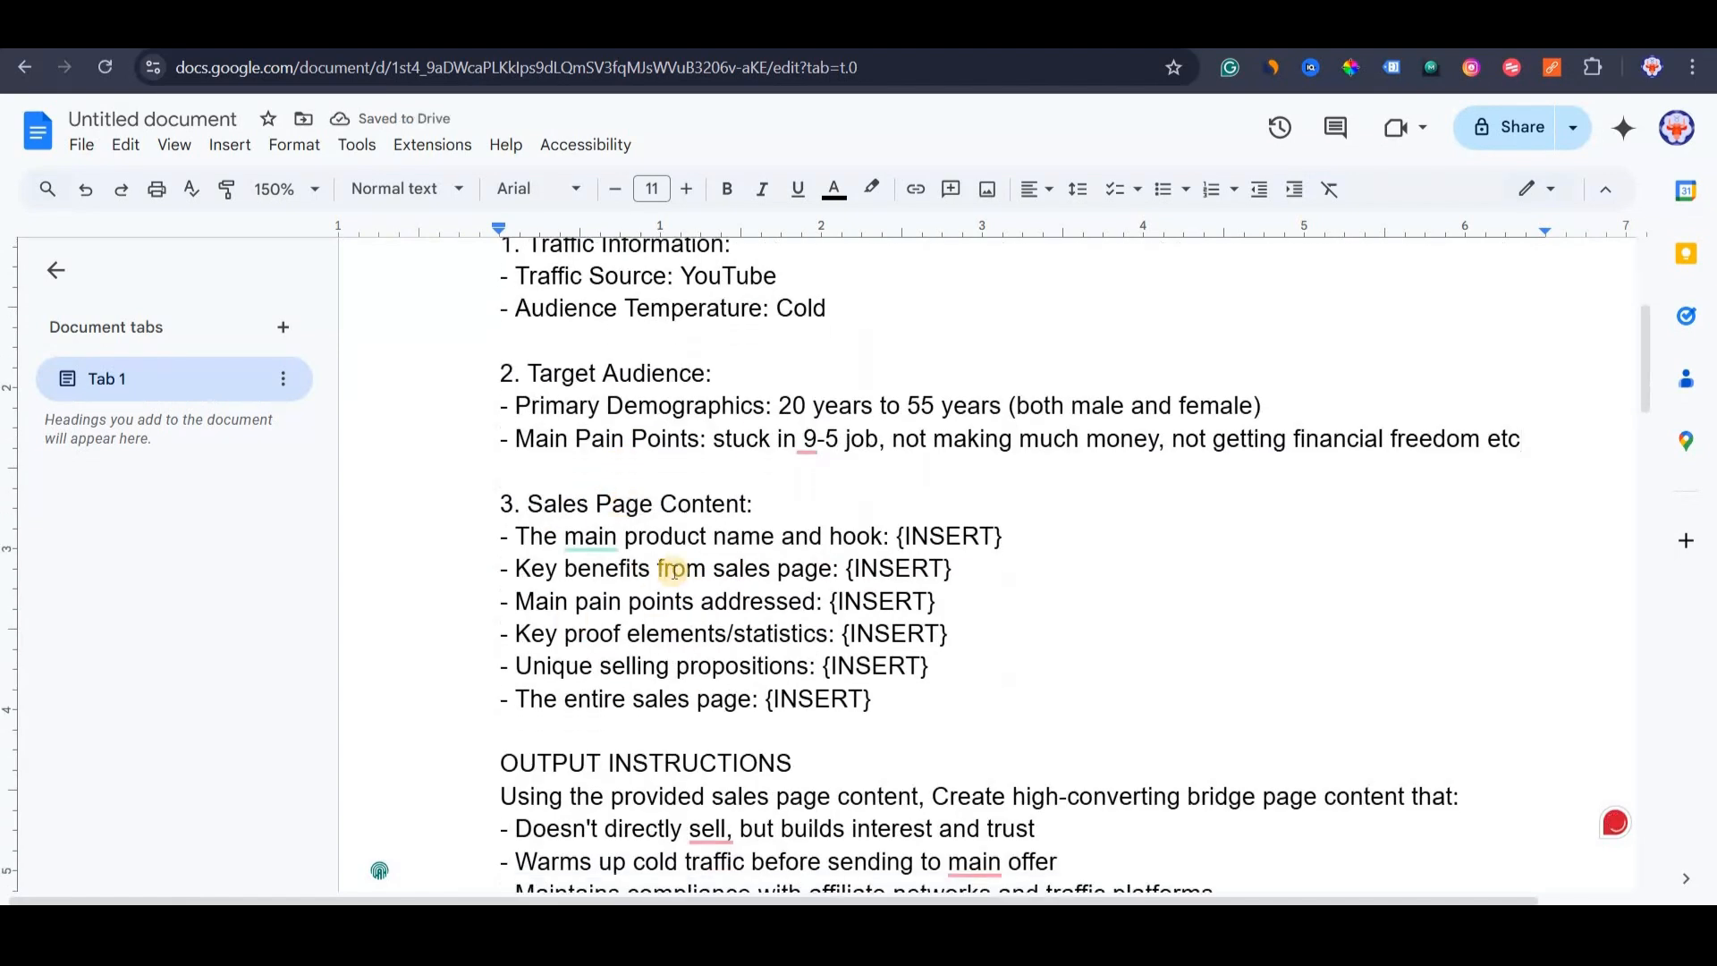
{"action": "scroll", "coordinate": [655, 524], "scroll_direction": "down", "scroll_amount": 3}
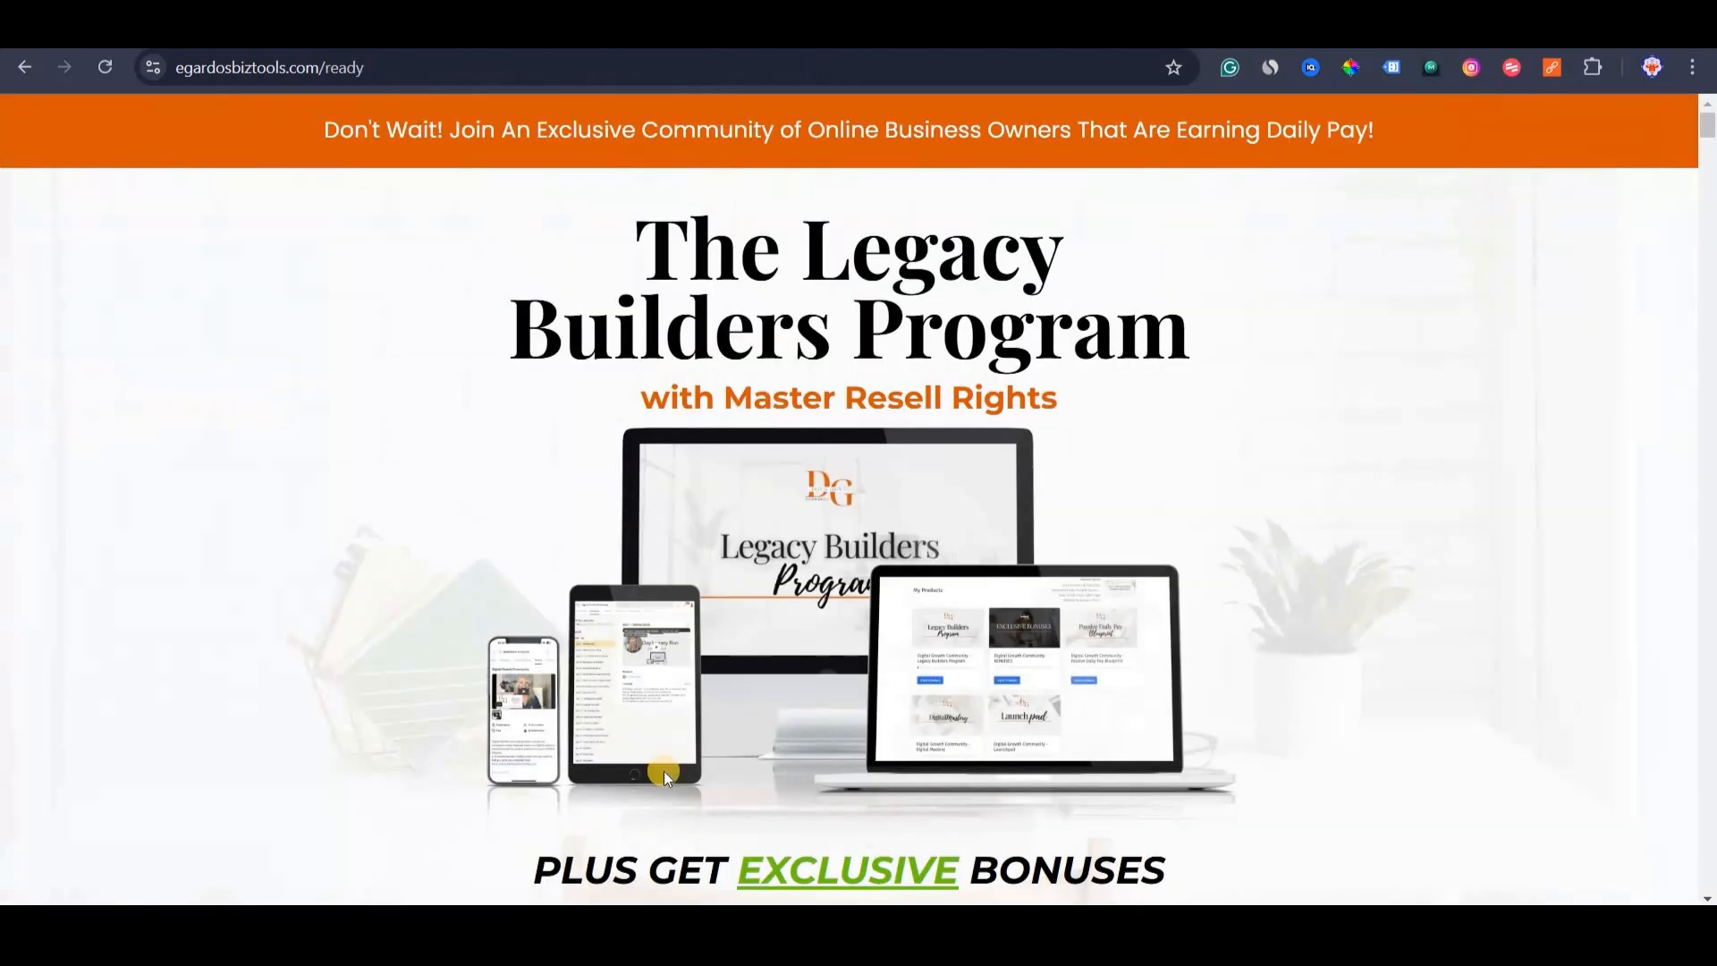
{"action": "scroll", "coordinate": [664, 771], "scroll_direction": "down", "scroll_amount": 5}
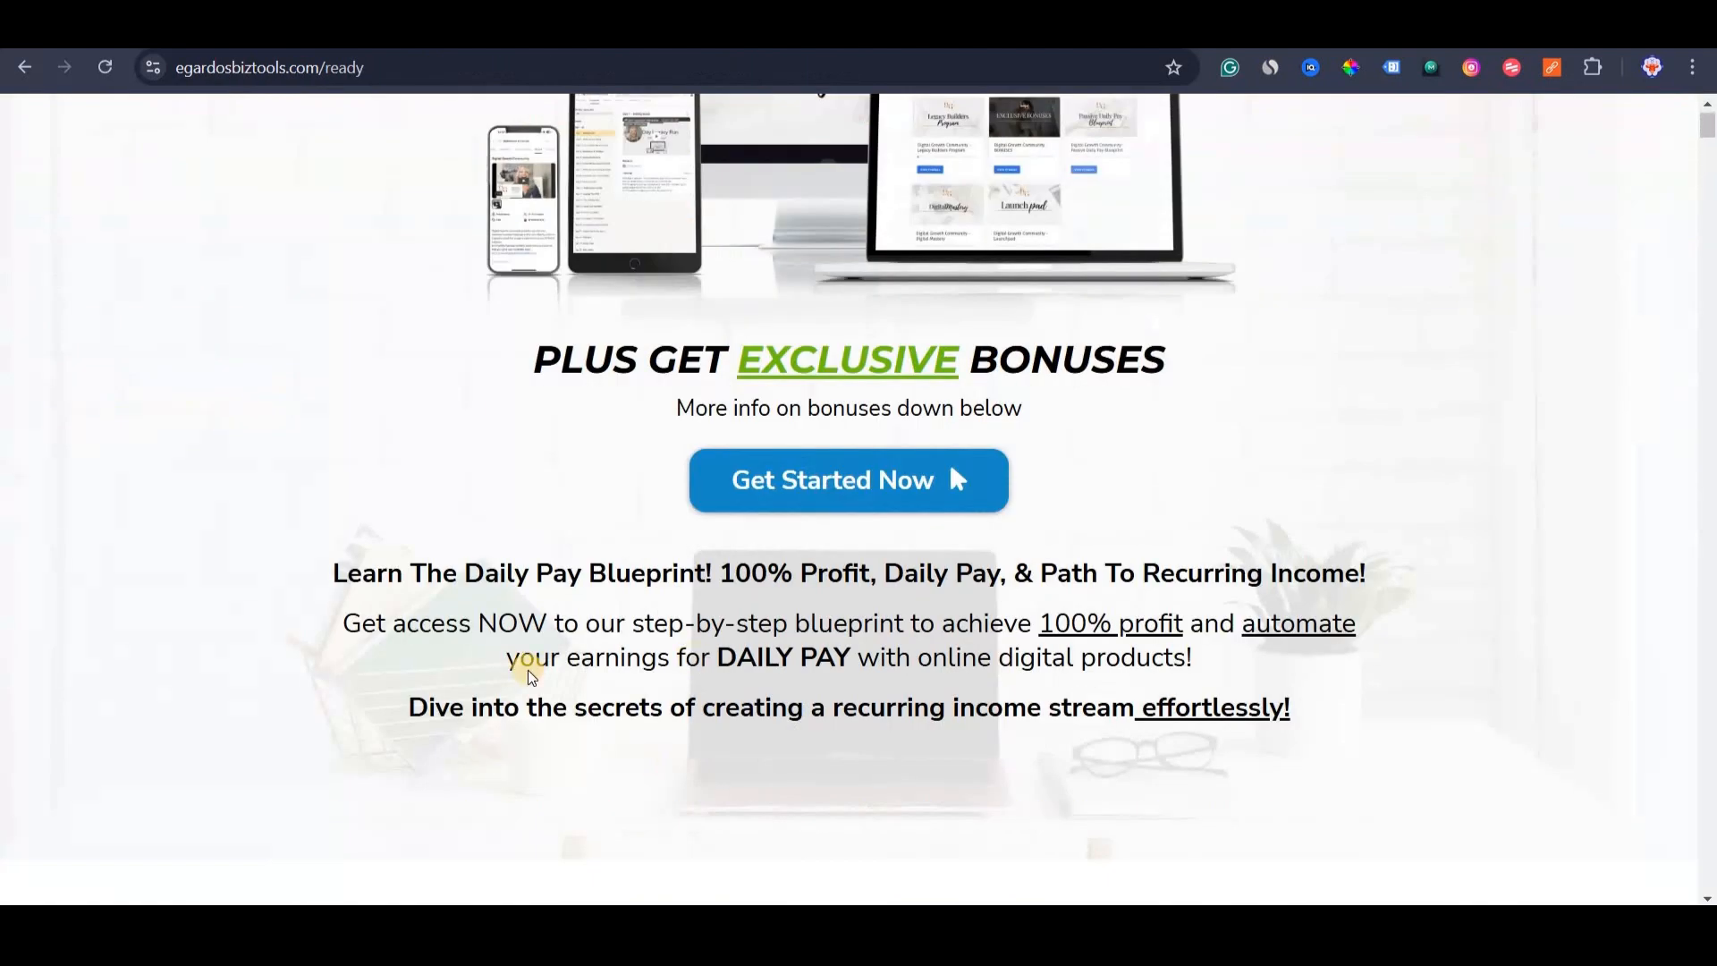
{"action": "scroll", "coordinate": [573, 569], "scroll_direction": "up", "scroll_amount": 6}
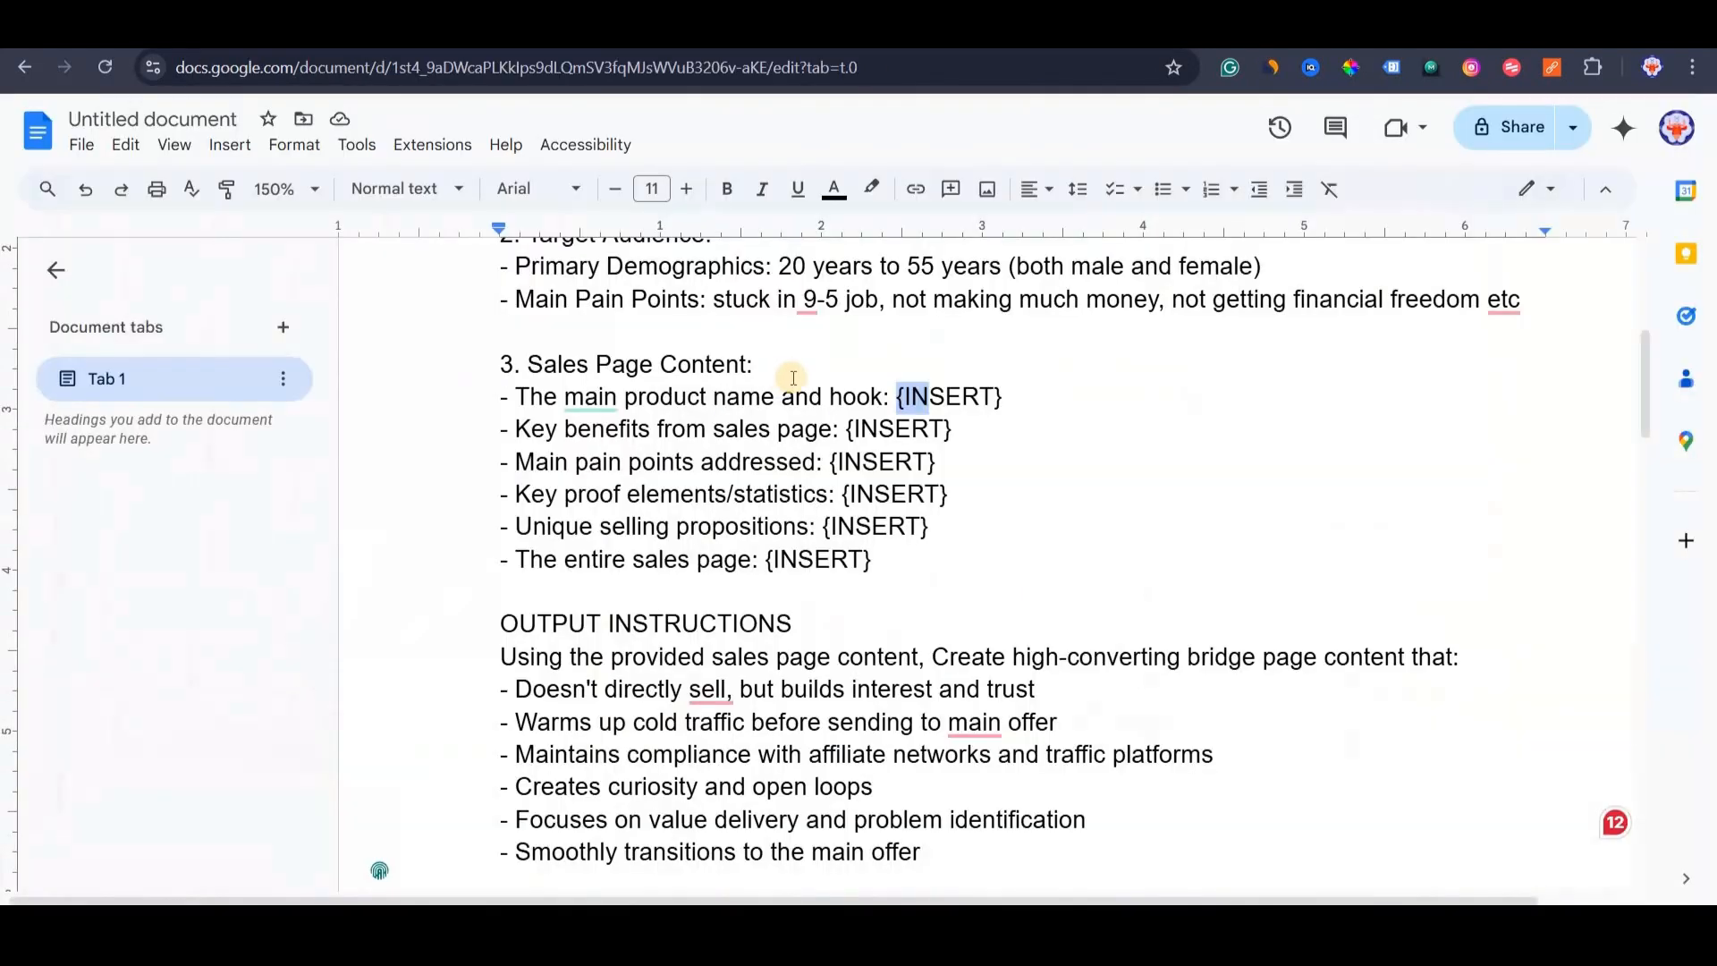
{"action": "left_click_drag", "start_coordinate": [898, 396], "coordinate": [923, 394]}
{"action": "key", "text": "BackSpace"}
{"action": "type", "text": "The Legacy  Builders Program"}
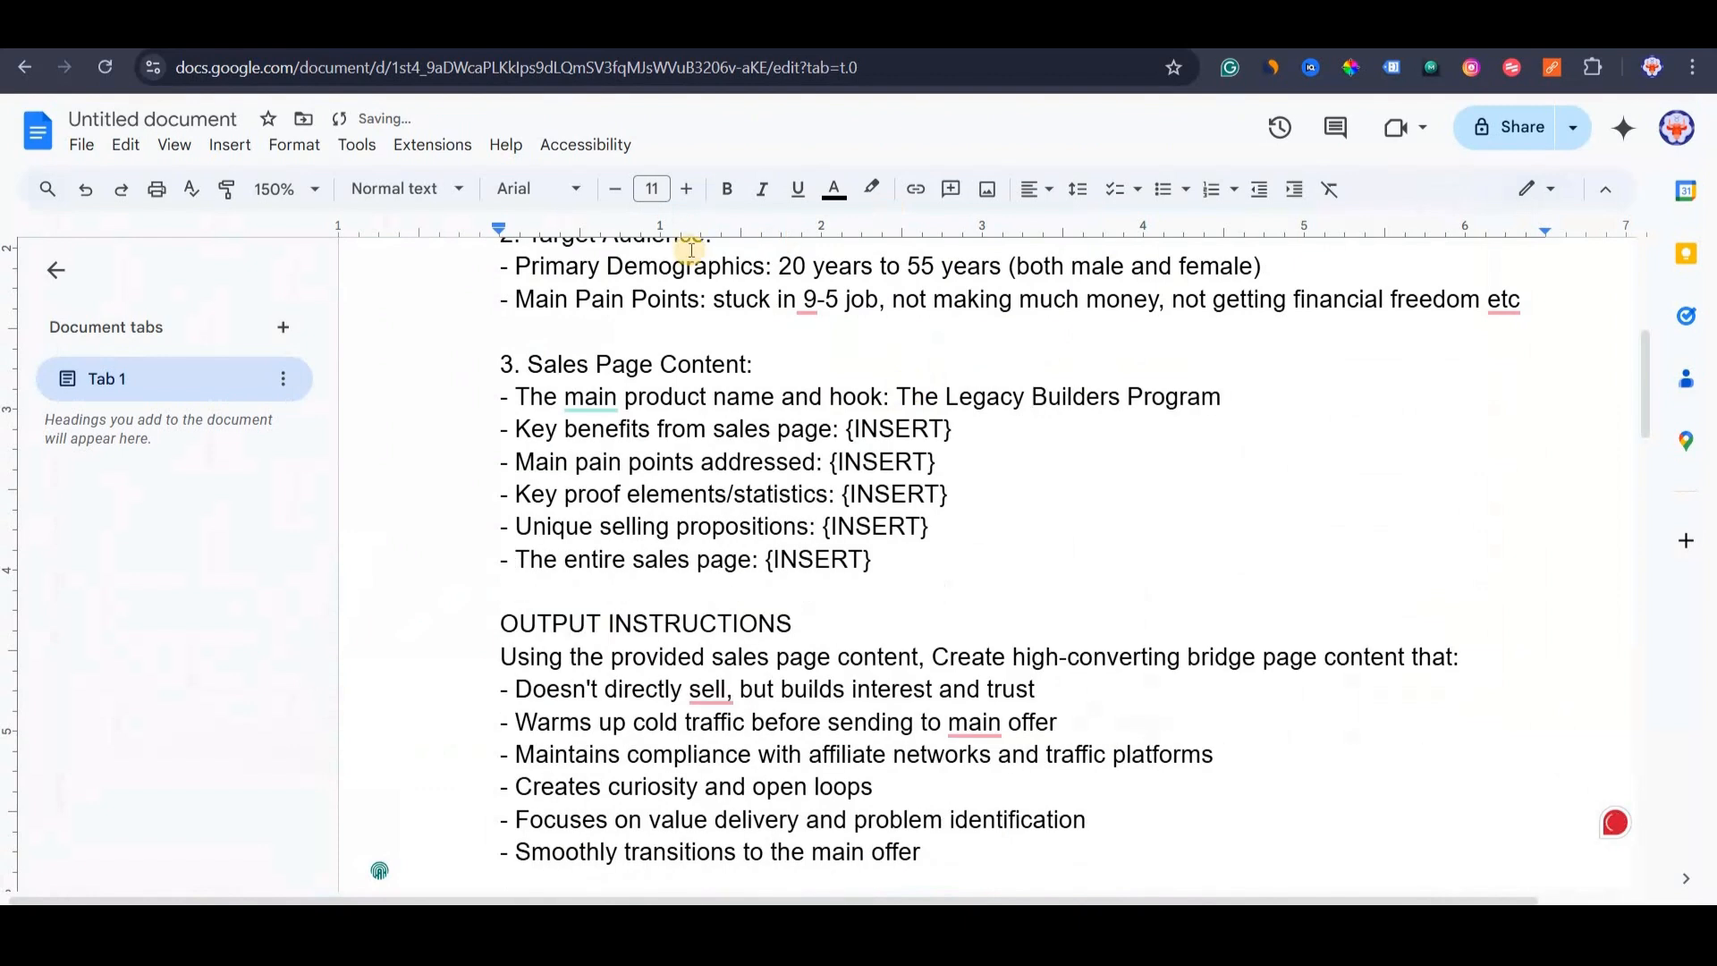
{"action": "left_click", "coordinate": [1230, 396]}
{"action": "type", "text": "."}
{"action": "type", "text": ","}
Copy the Daily Pay Blueprint headline line from the sales page and paste it after the product name.
{"action": "key", "text": "ctrl+Tab"}
{"action": "scroll", "coordinate": [658, 615], "scroll_direction": "down", "scroll_amount": 5}
{"action": "scroll", "coordinate": [628, 513], "scroll_direction": "up", "scroll_amount": 5}
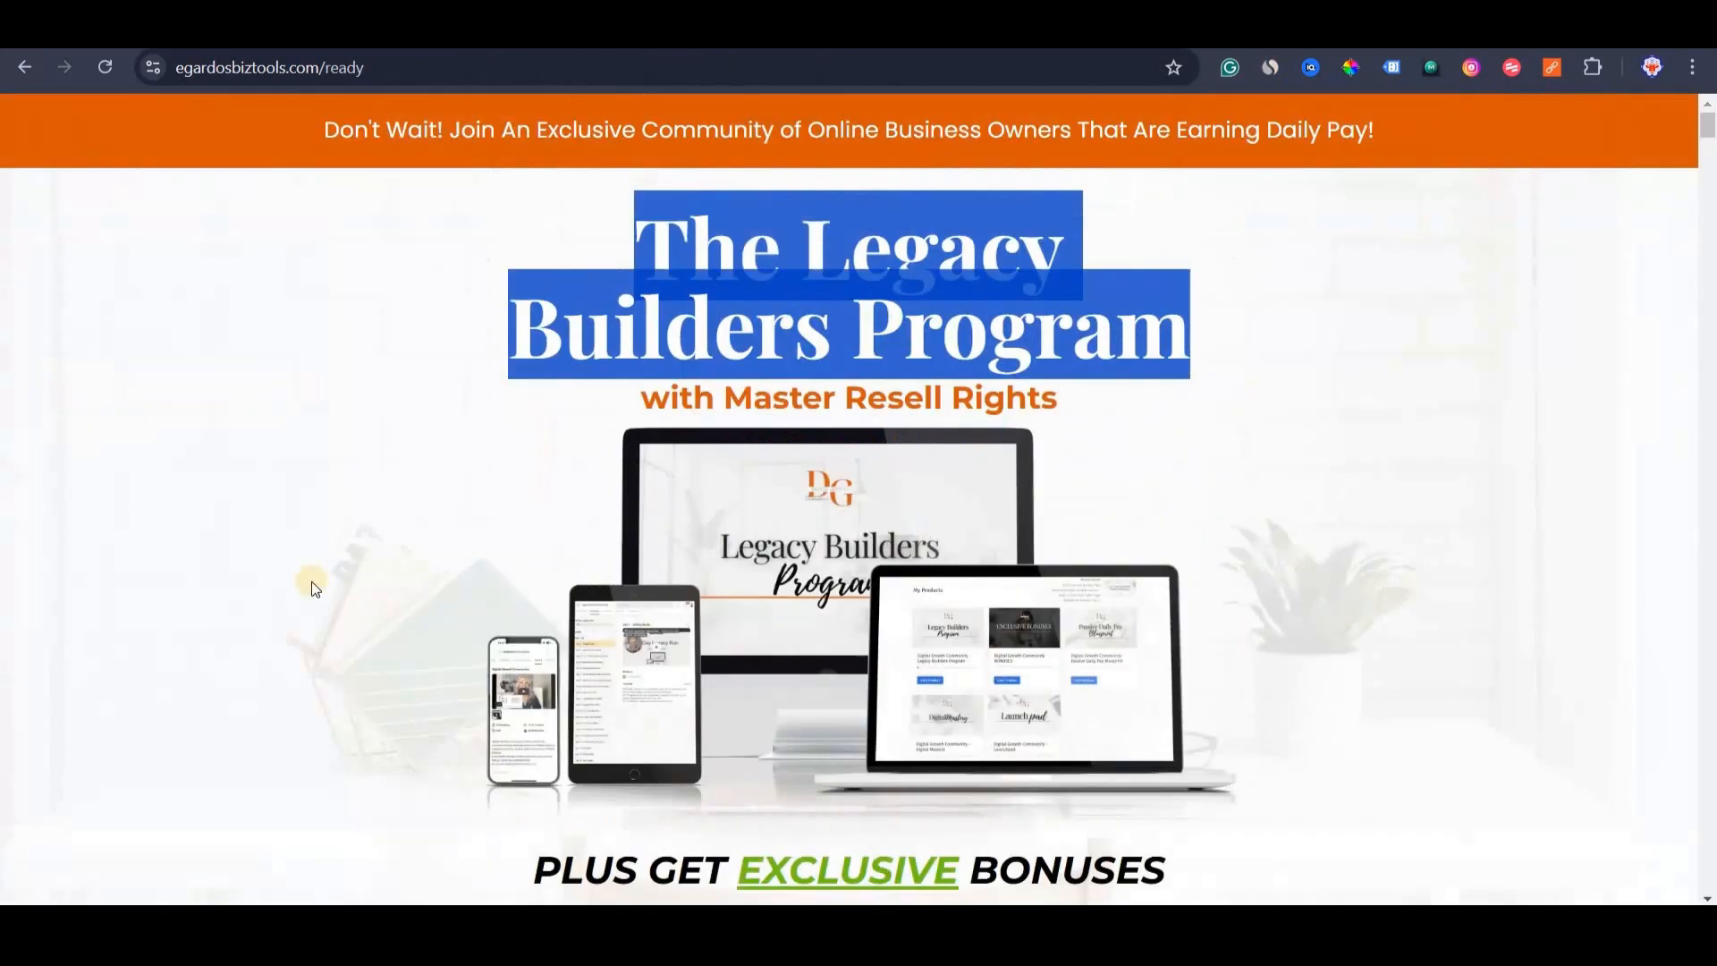
{"action": "scroll", "coordinate": [315, 589], "scroll_direction": "down", "scroll_amount": 6}
{"action": "triple_click", "coordinate": [326, 511]}
{"action": "key", "text": "ctrl+c"}
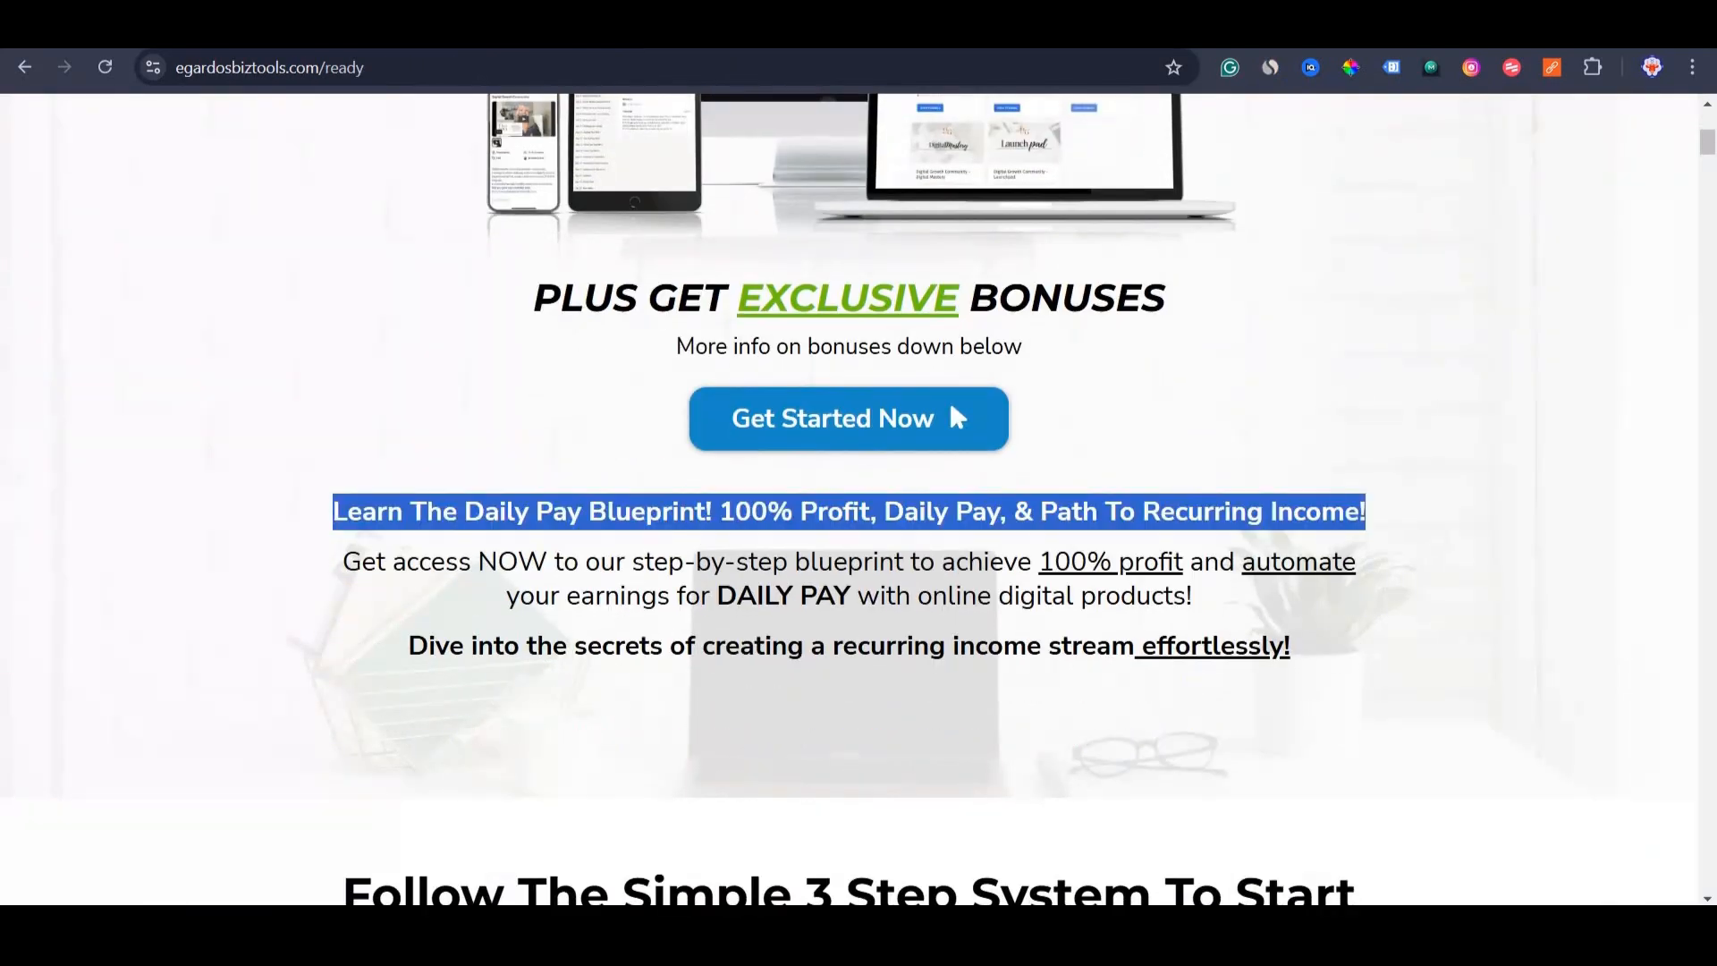
{"action": "key", "text": "ctrl+shift+Tab"}
{"action": "key", "text": "ctrl+v"}
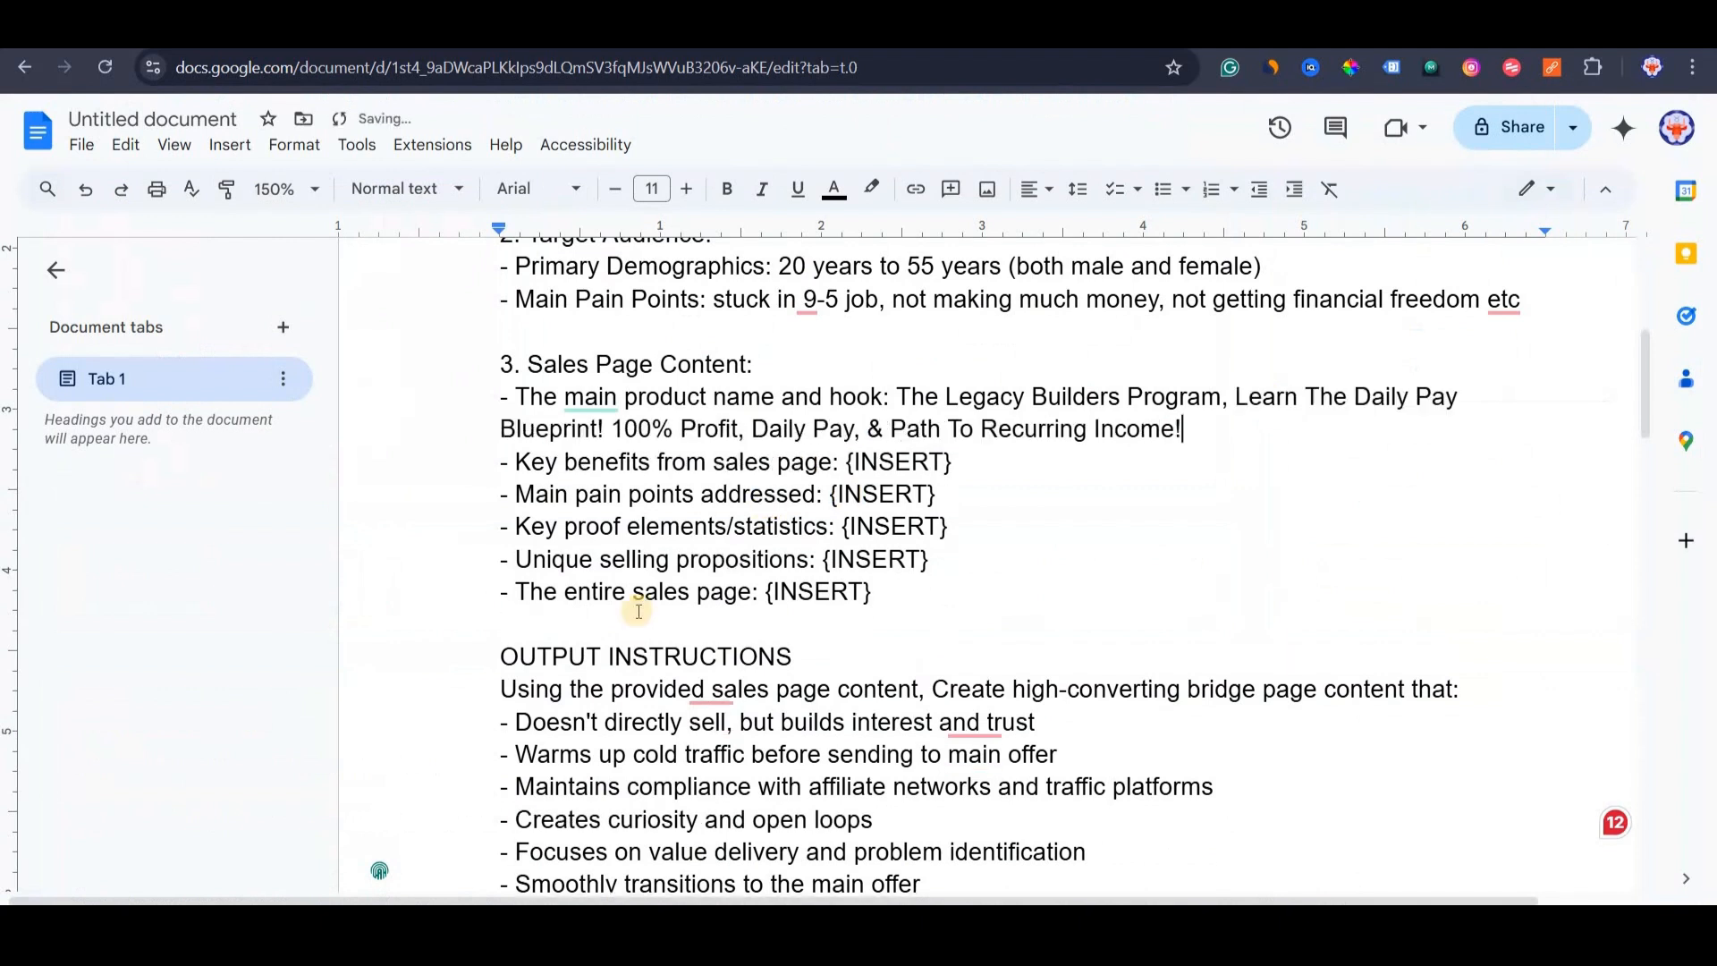
Replace the Key benefits and pain points {INSERT} placeholders with 'Get From the Sales Page'.
{"action": "left_click", "coordinate": [930, 560], "text": "shift"}
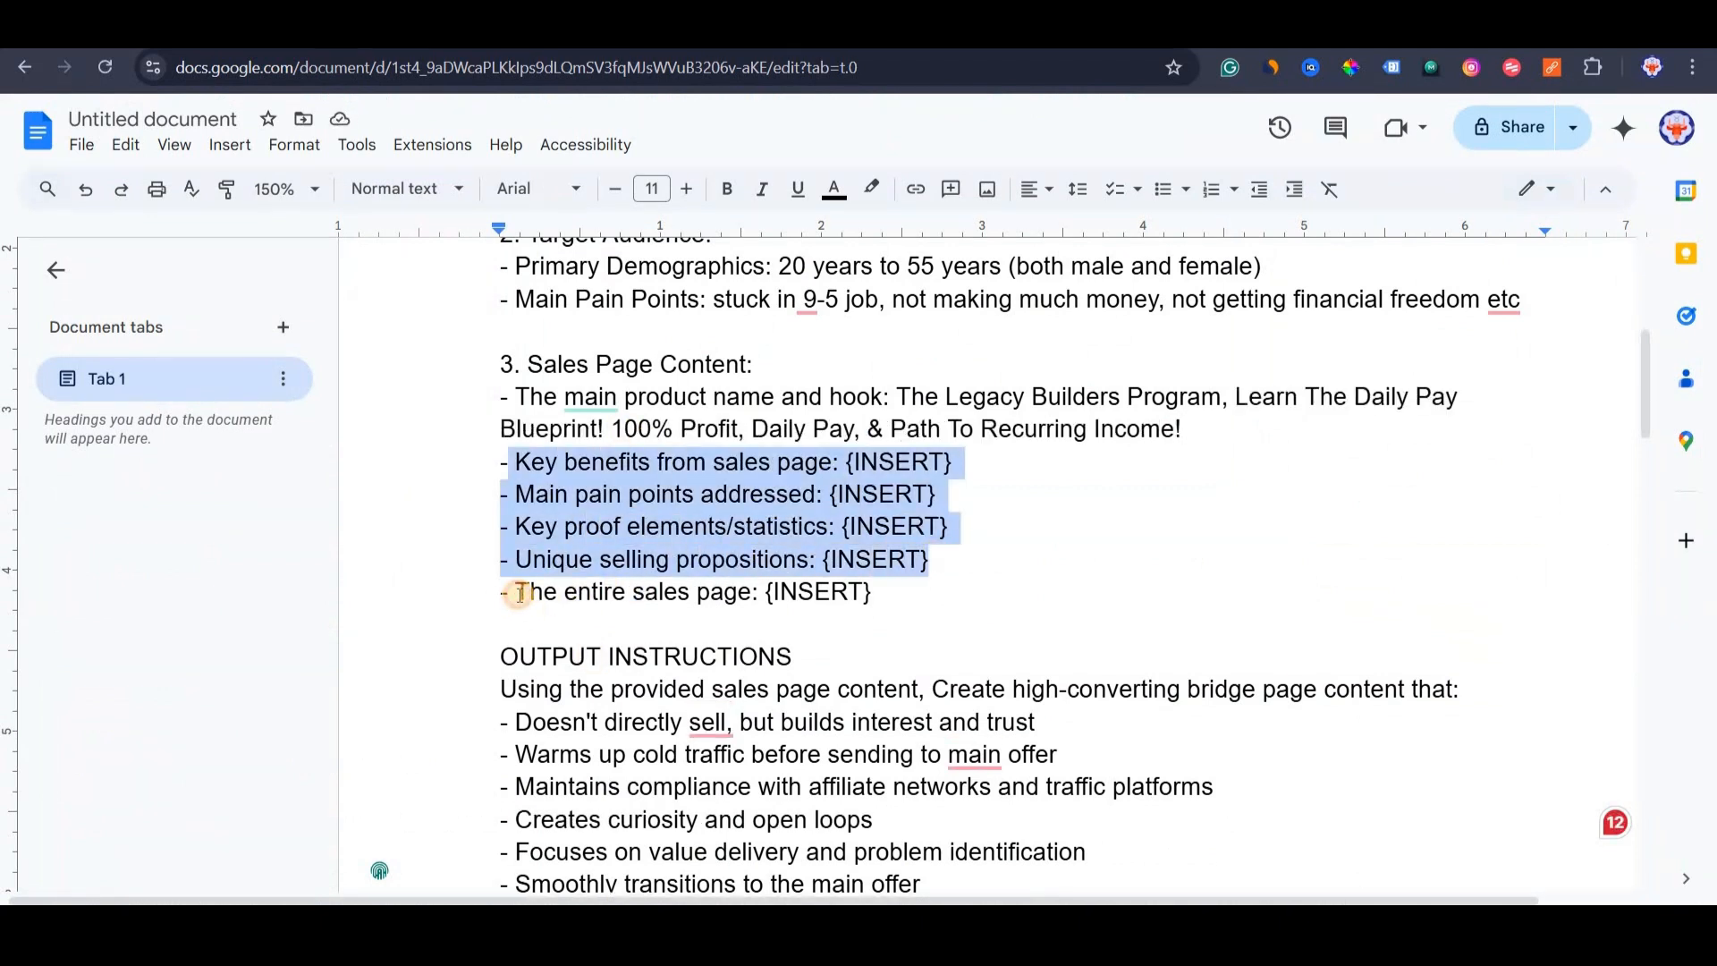
{"action": "left_click_drag", "start_coordinate": [520, 594], "coordinate": [877, 605]}
{"action": "left_click", "coordinate": [884, 563]}
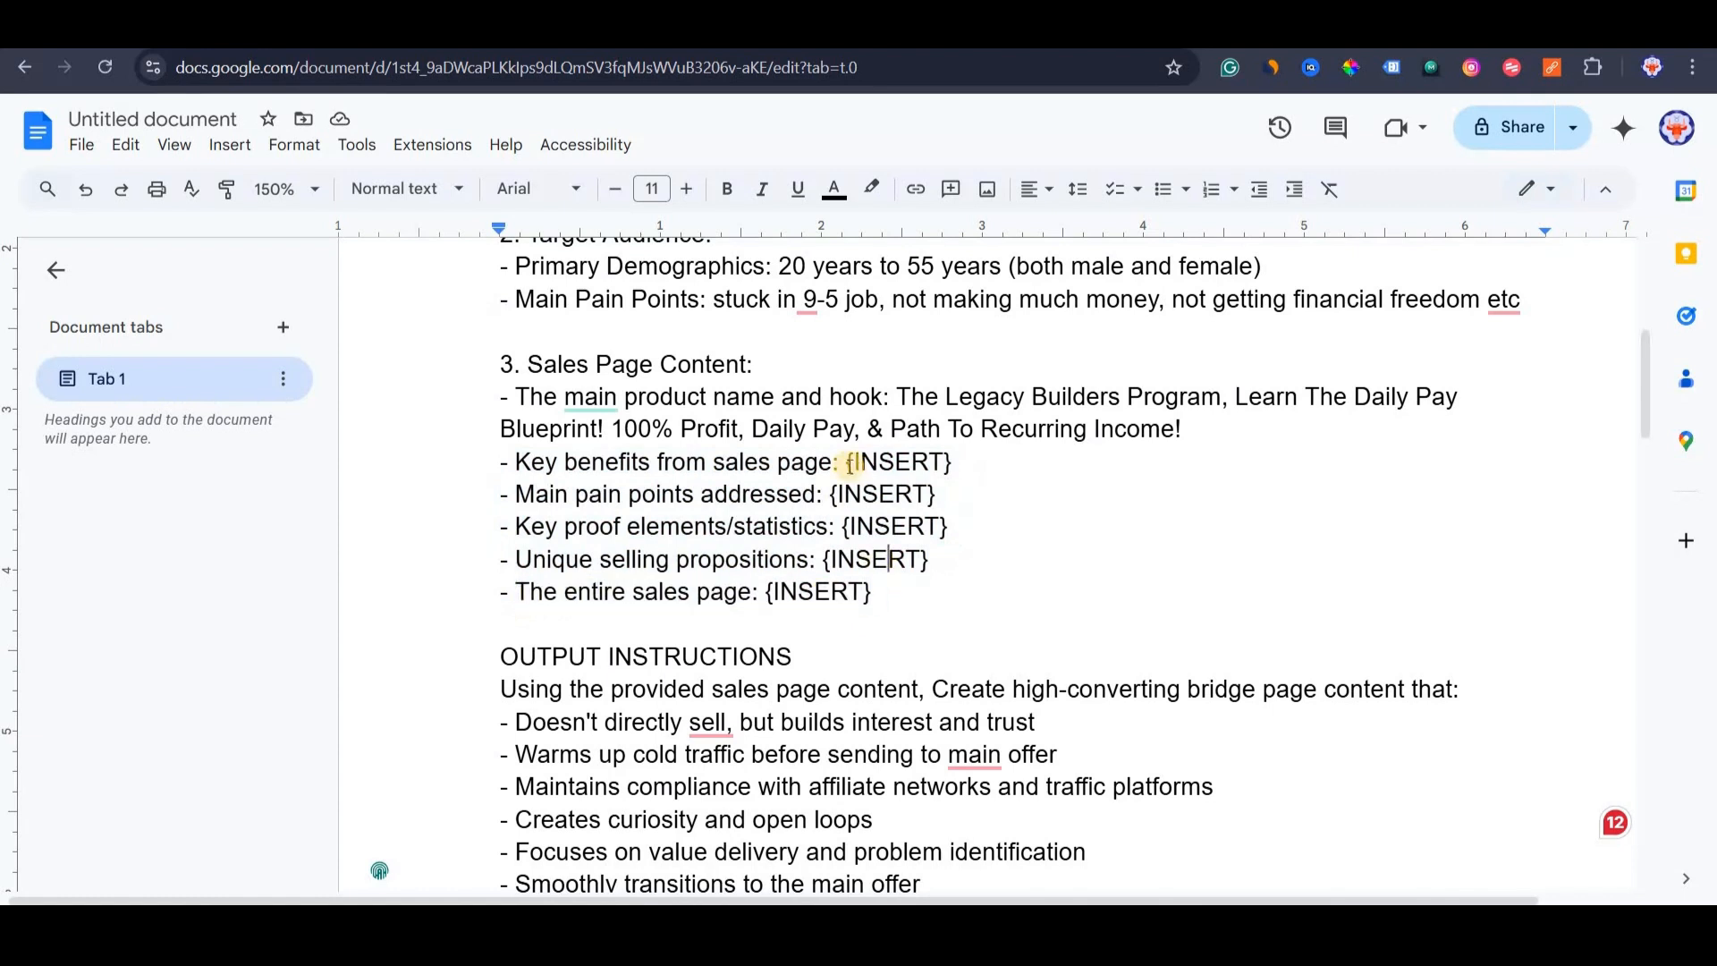
{"action": "left_click_drag", "start_coordinate": [953, 462], "coordinate": [846, 462]}
{"action": "type", "text": "Get From the Sale Page"}
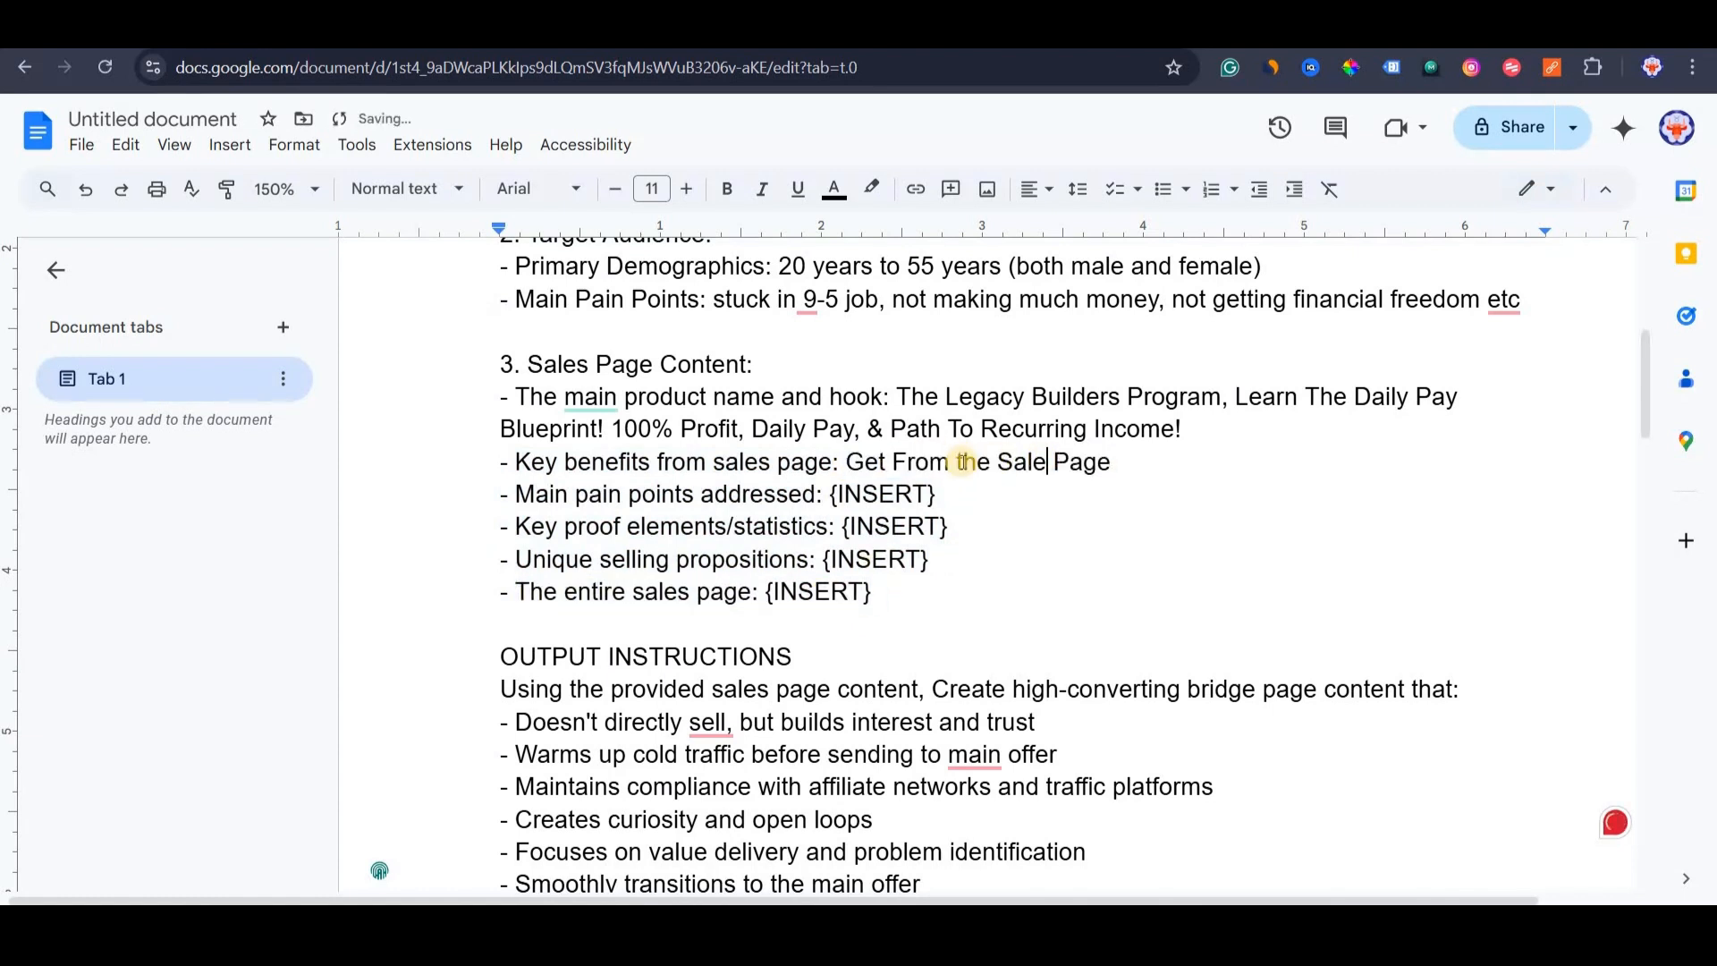
{"action": "type", "text": "s"}
{"action": "left_click_drag", "start_coordinate": [1123, 462], "coordinate": [846, 464]}
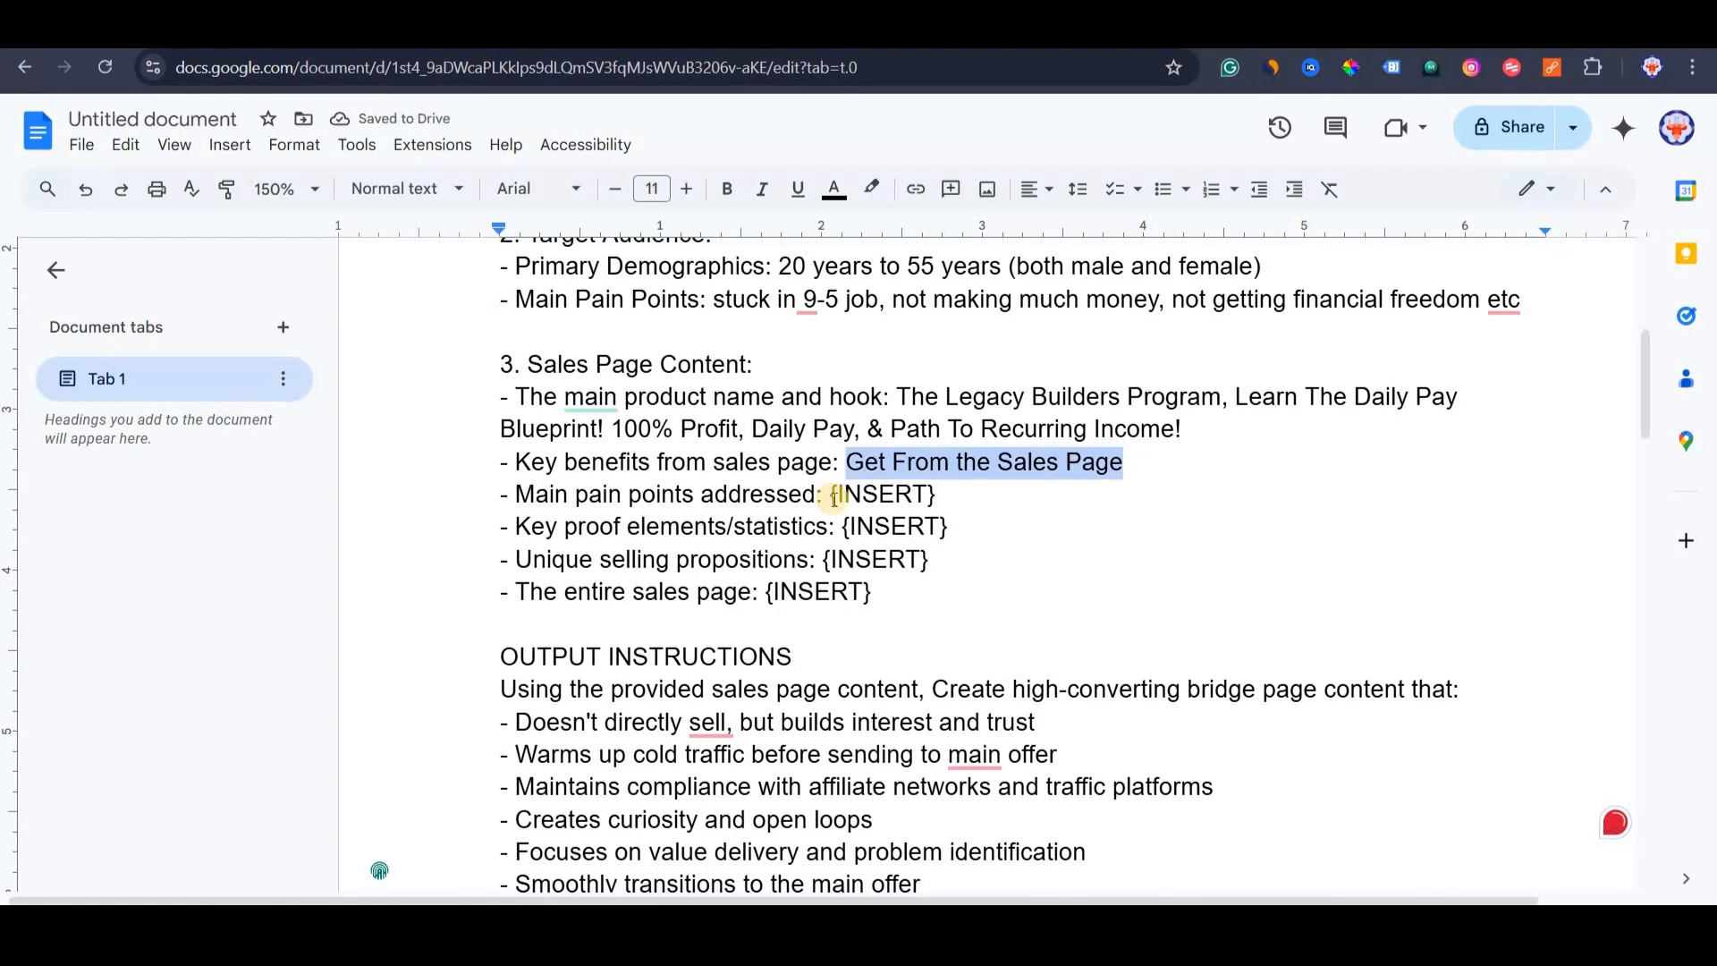
{"action": "left_click_drag", "start_coordinate": [969, 498], "coordinate": [831, 499]}
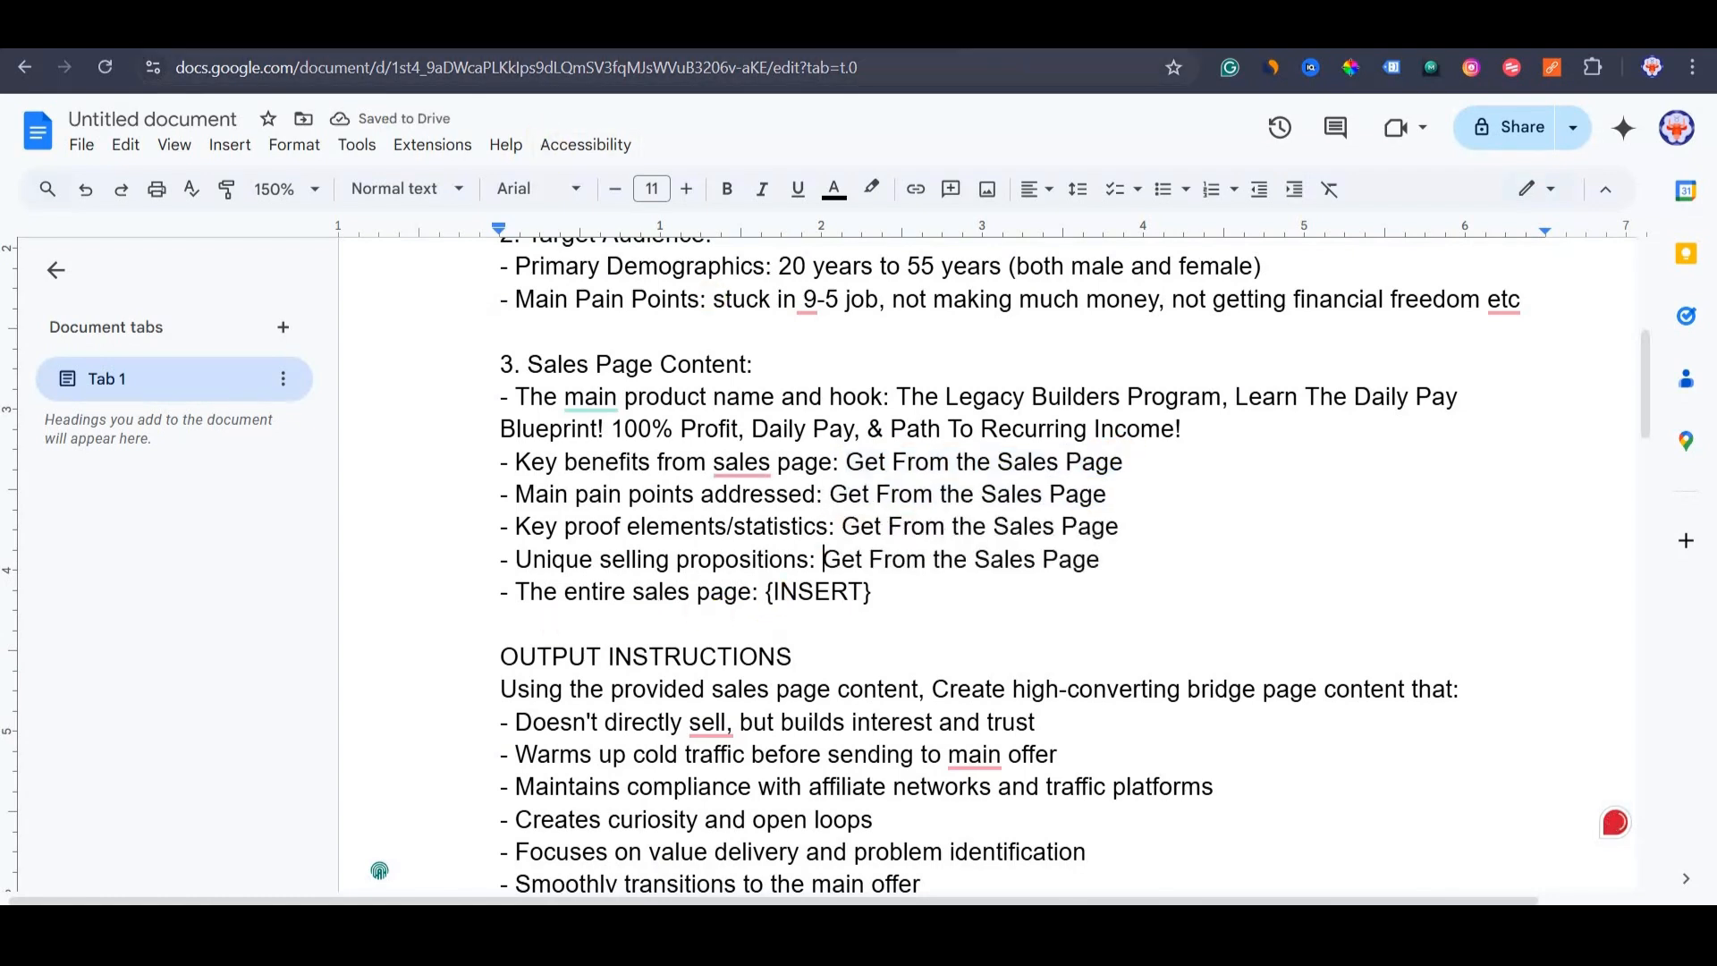
{"action": "left_click", "coordinate": [608, 36]}
Copy all Legacy Builders sales page text and paste it over INSERT on the entire sales page line.
{"action": "scroll", "coordinate": [665, 497], "scroll_direction": "up", "scroll_amount": 20}
{"action": "key", "text": "ctrl+a"}
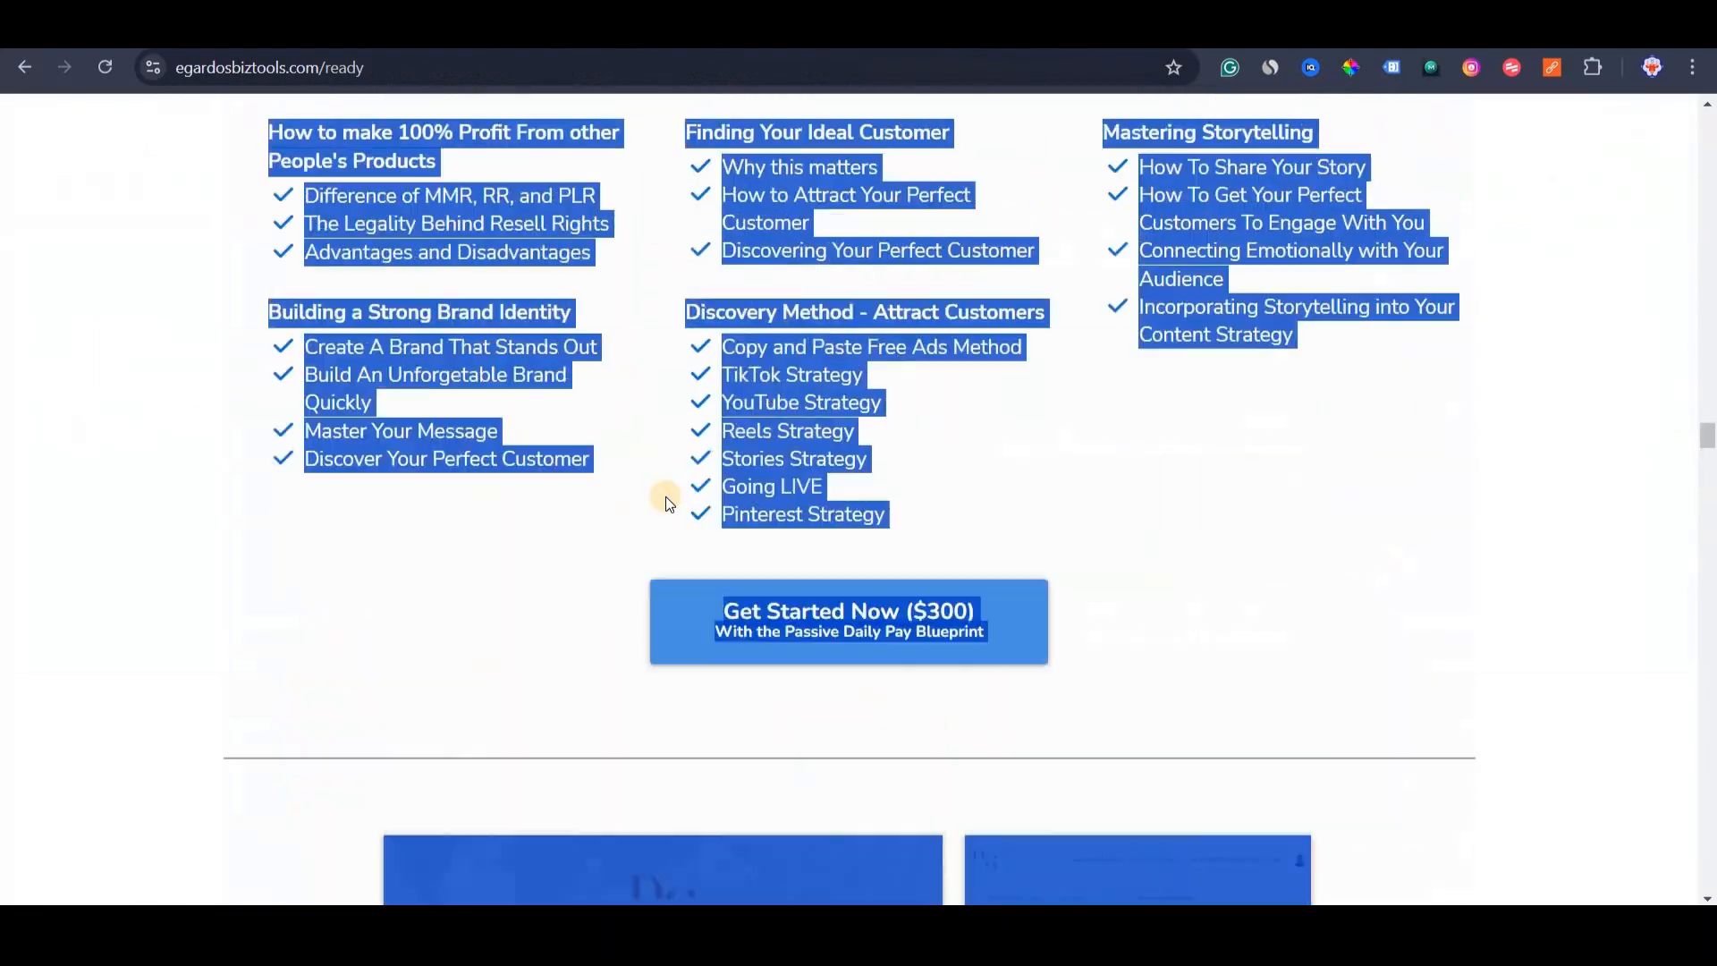
{"action": "scroll", "coordinate": [739, 403], "scroll_direction": "up", "scroll_amount": 2}
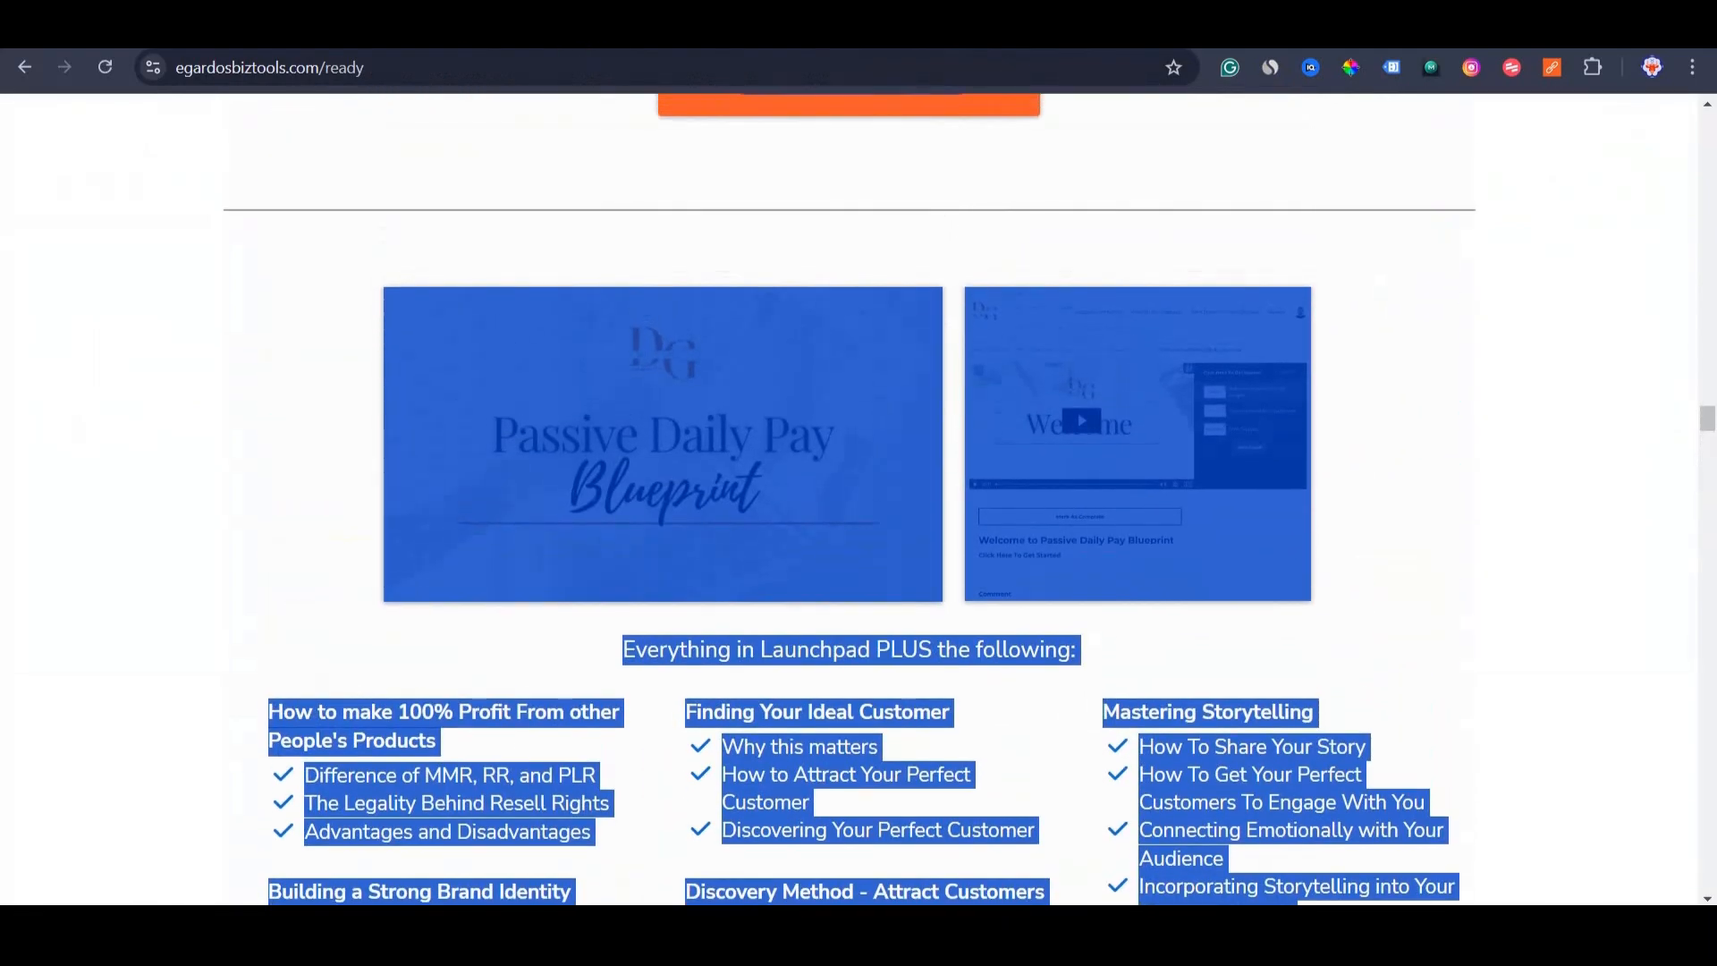
{"action": "key", "text": "ctrl+Tab"}
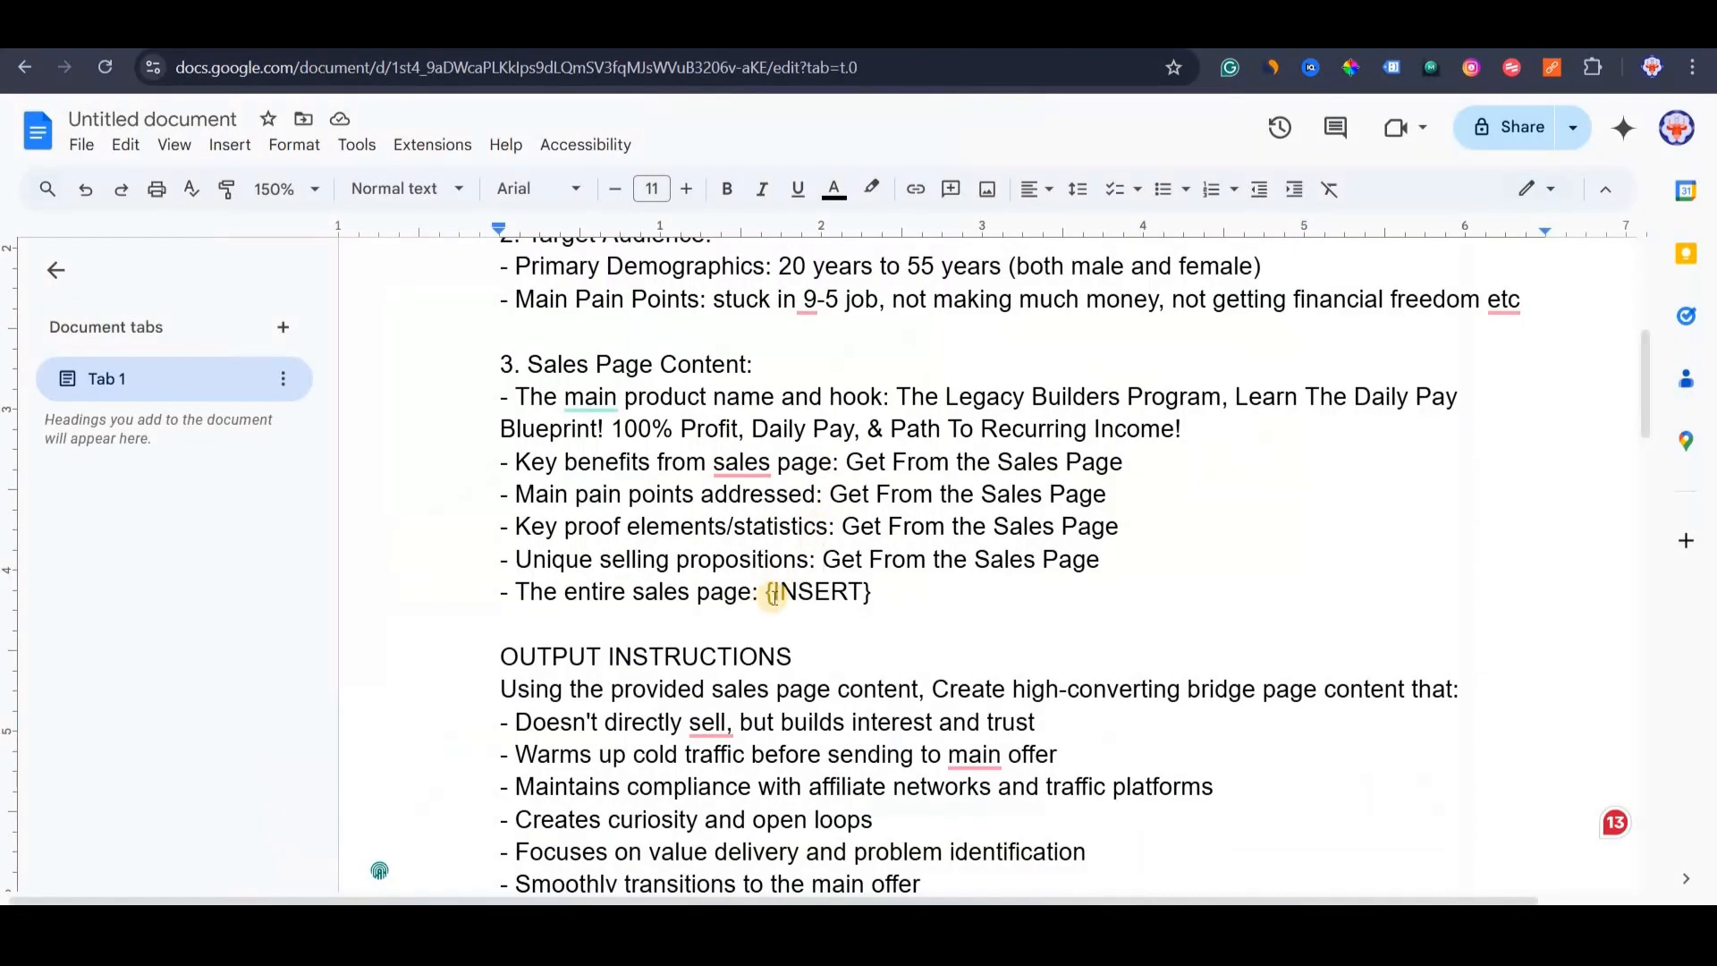
{"action": "double_click", "coordinate": [851, 592]}
{"action": "key", "text": "ctrl+v"}
{"action": "left_click", "coordinate": [499, 369]}
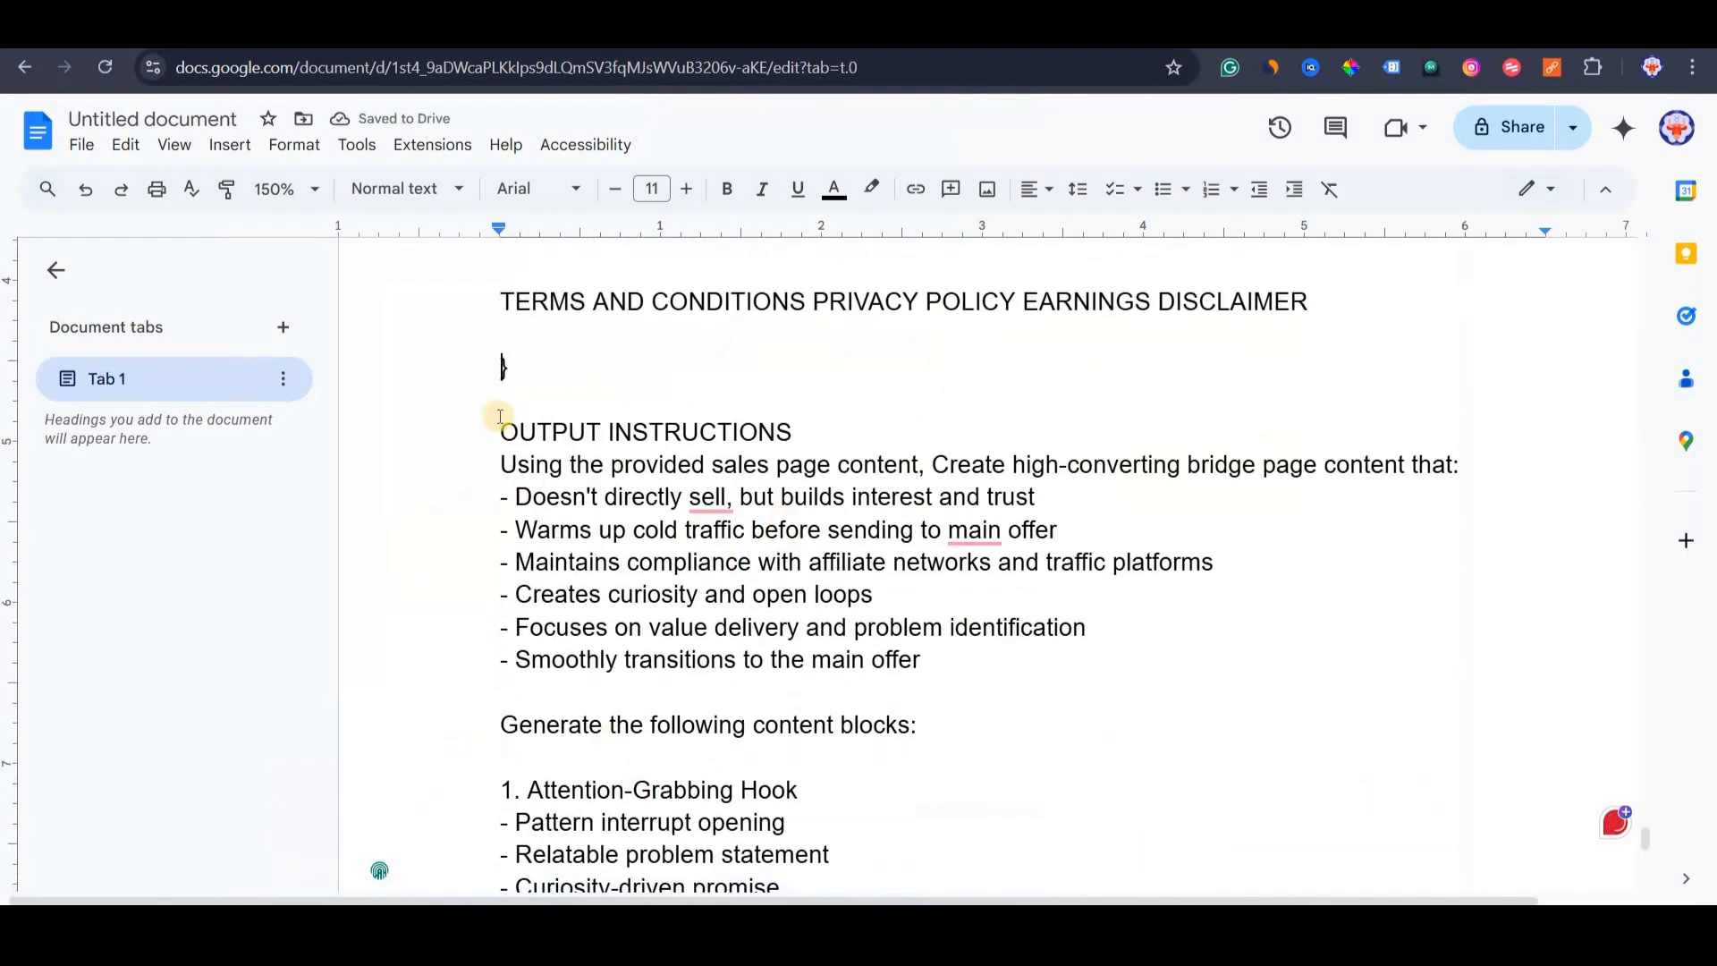
Look over the prompt's OUTPUT INSTRUCTIONS and EXAMPLES TO REFERENCE sections.
{"action": "left_click_drag", "start_coordinate": [501, 433], "coordinate": [824, 433]}
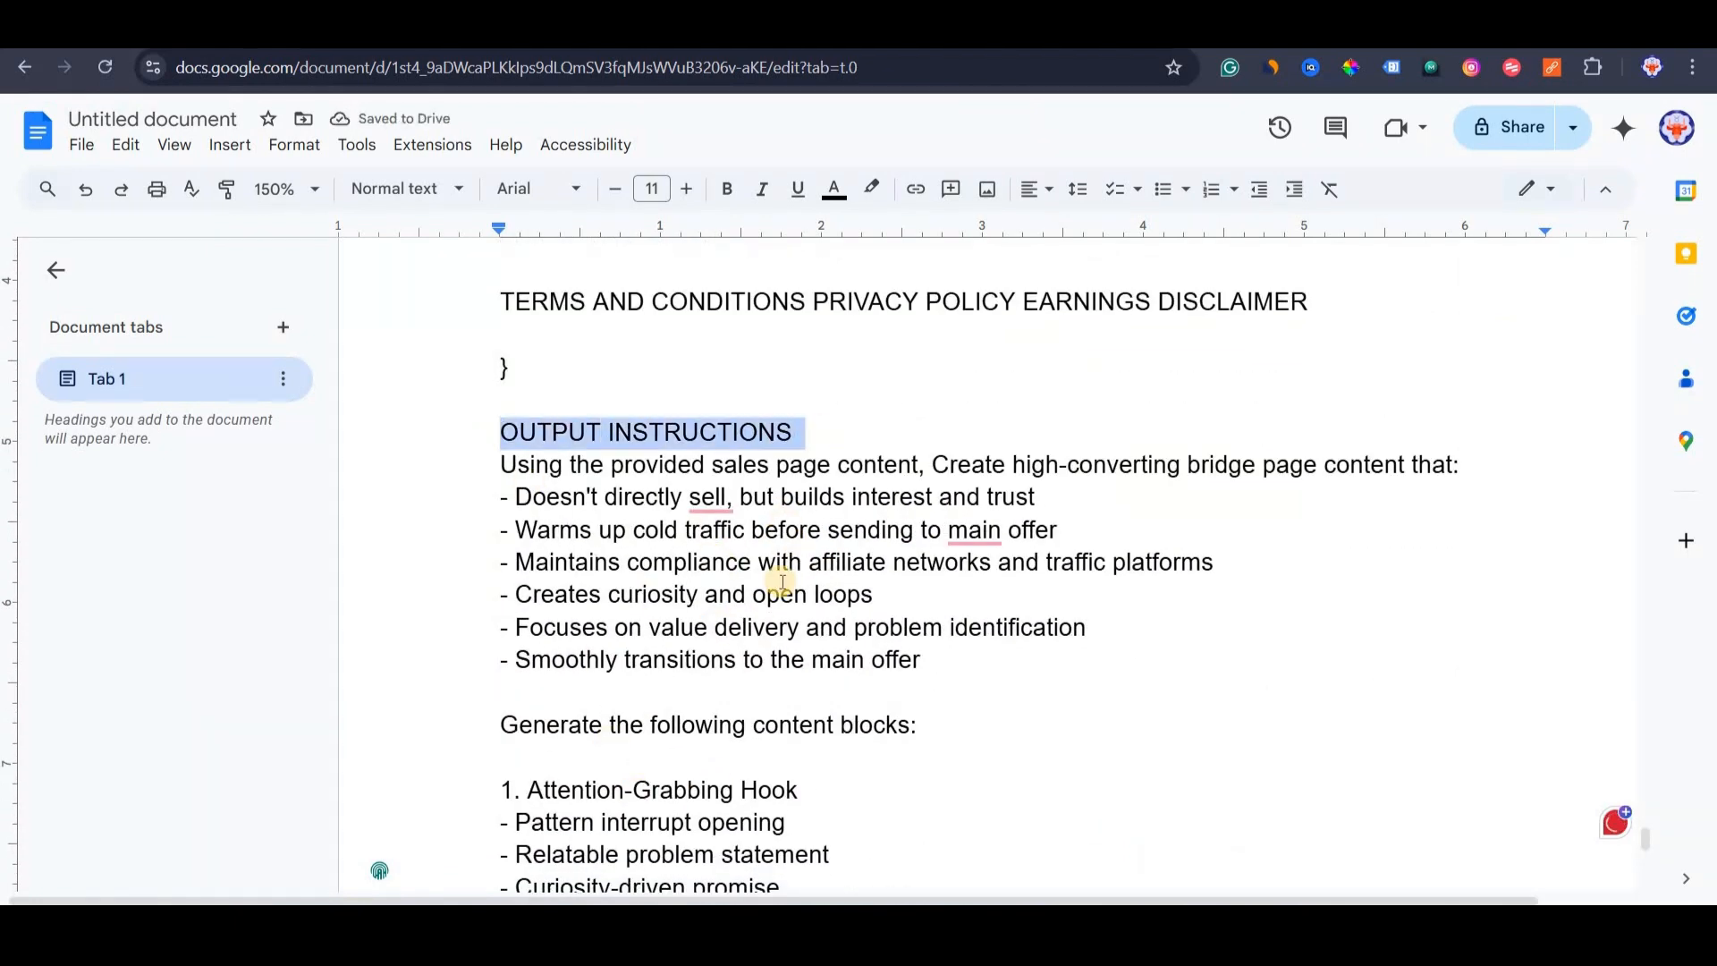
{"action": "left_click", "coordinate": [781, 582]}
{"action": "scroll", "coordinate": [748, 788], "scroll_direction": "down", "scroll_amount": 1}
{"action": "scroll", "coordinate": [748, 787], "scroll_direction": "down", "scroll_amount": 10}
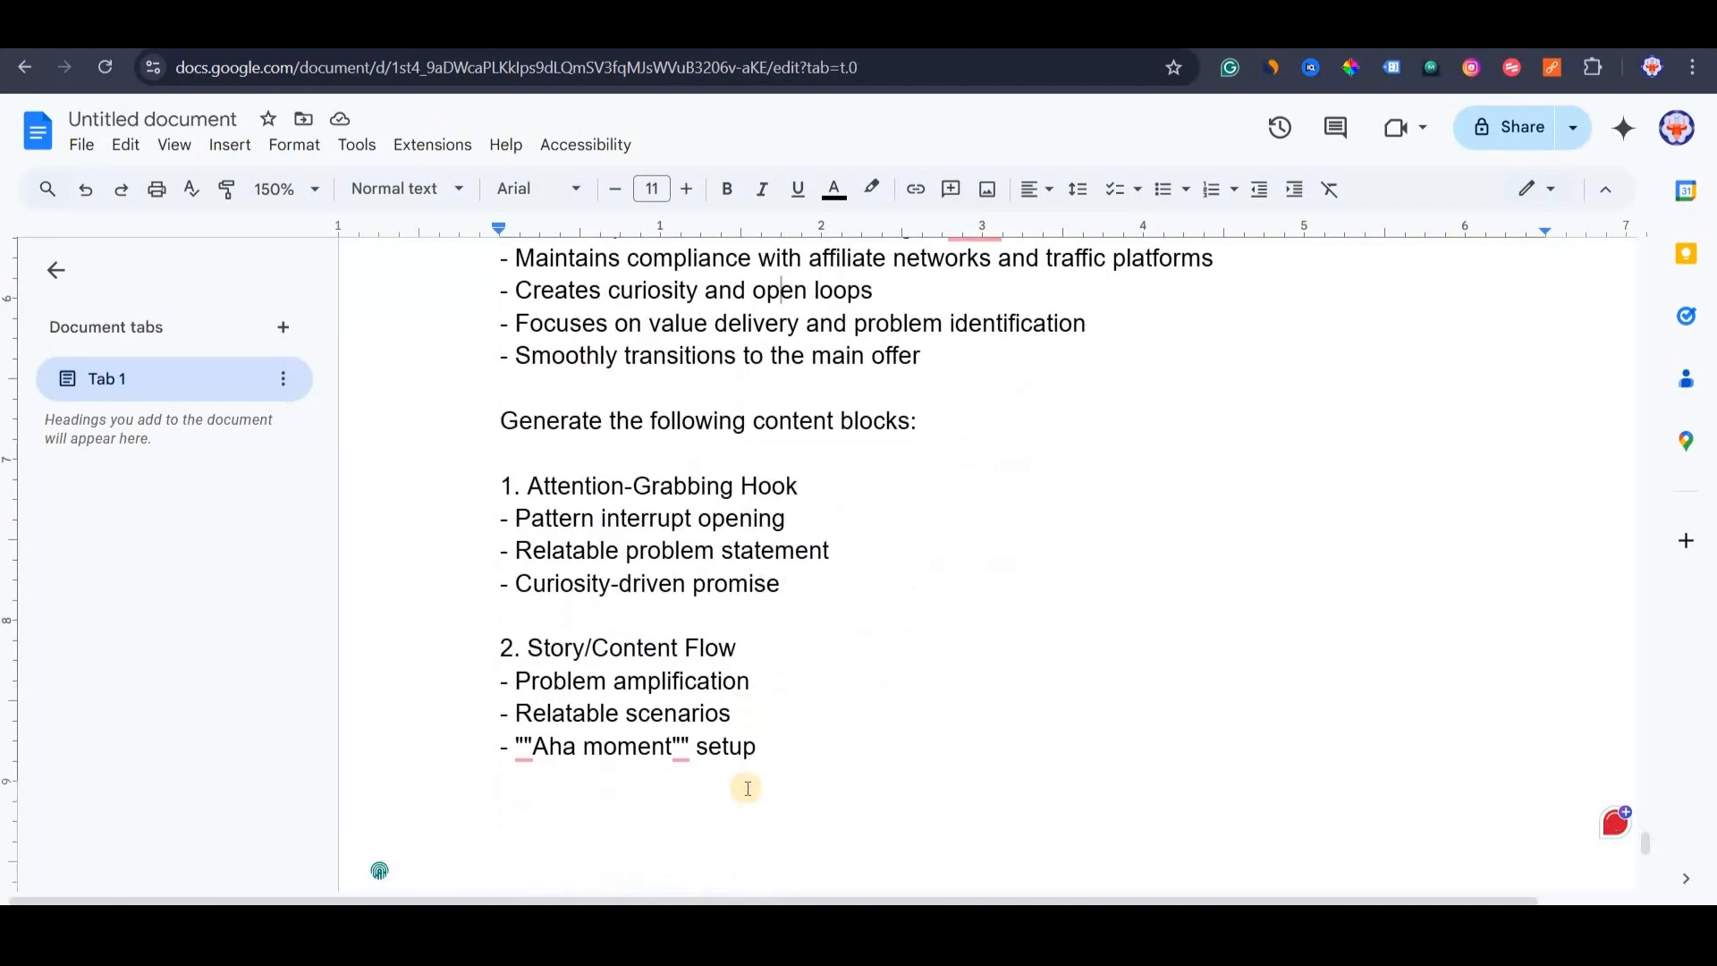
{"action": "scroll", "coordinate": [825, 633], "scroll_direction": "up", "scroll_amount": 4}
{"action": "scroll", "coordinate": [825, 633], "scroll_direction": "down", "scroll_amount": 10}
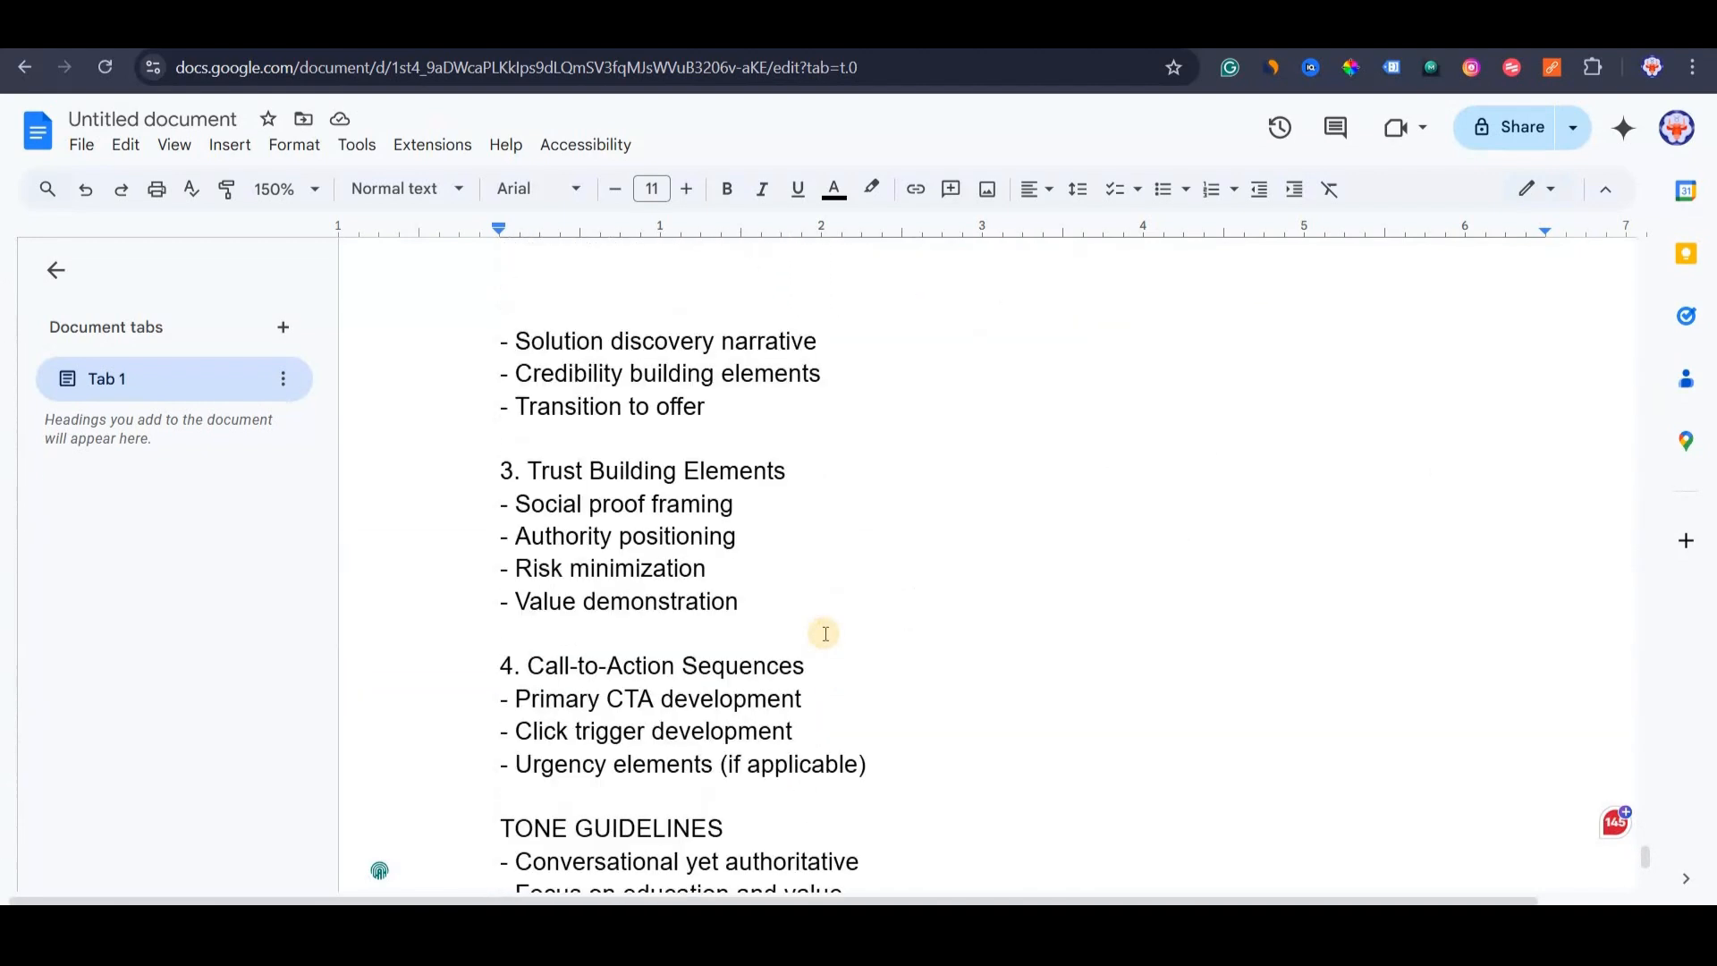
{"action": "left_click_drag", "start_coordinate": [720, 510], "coordinate": [721, 511]}
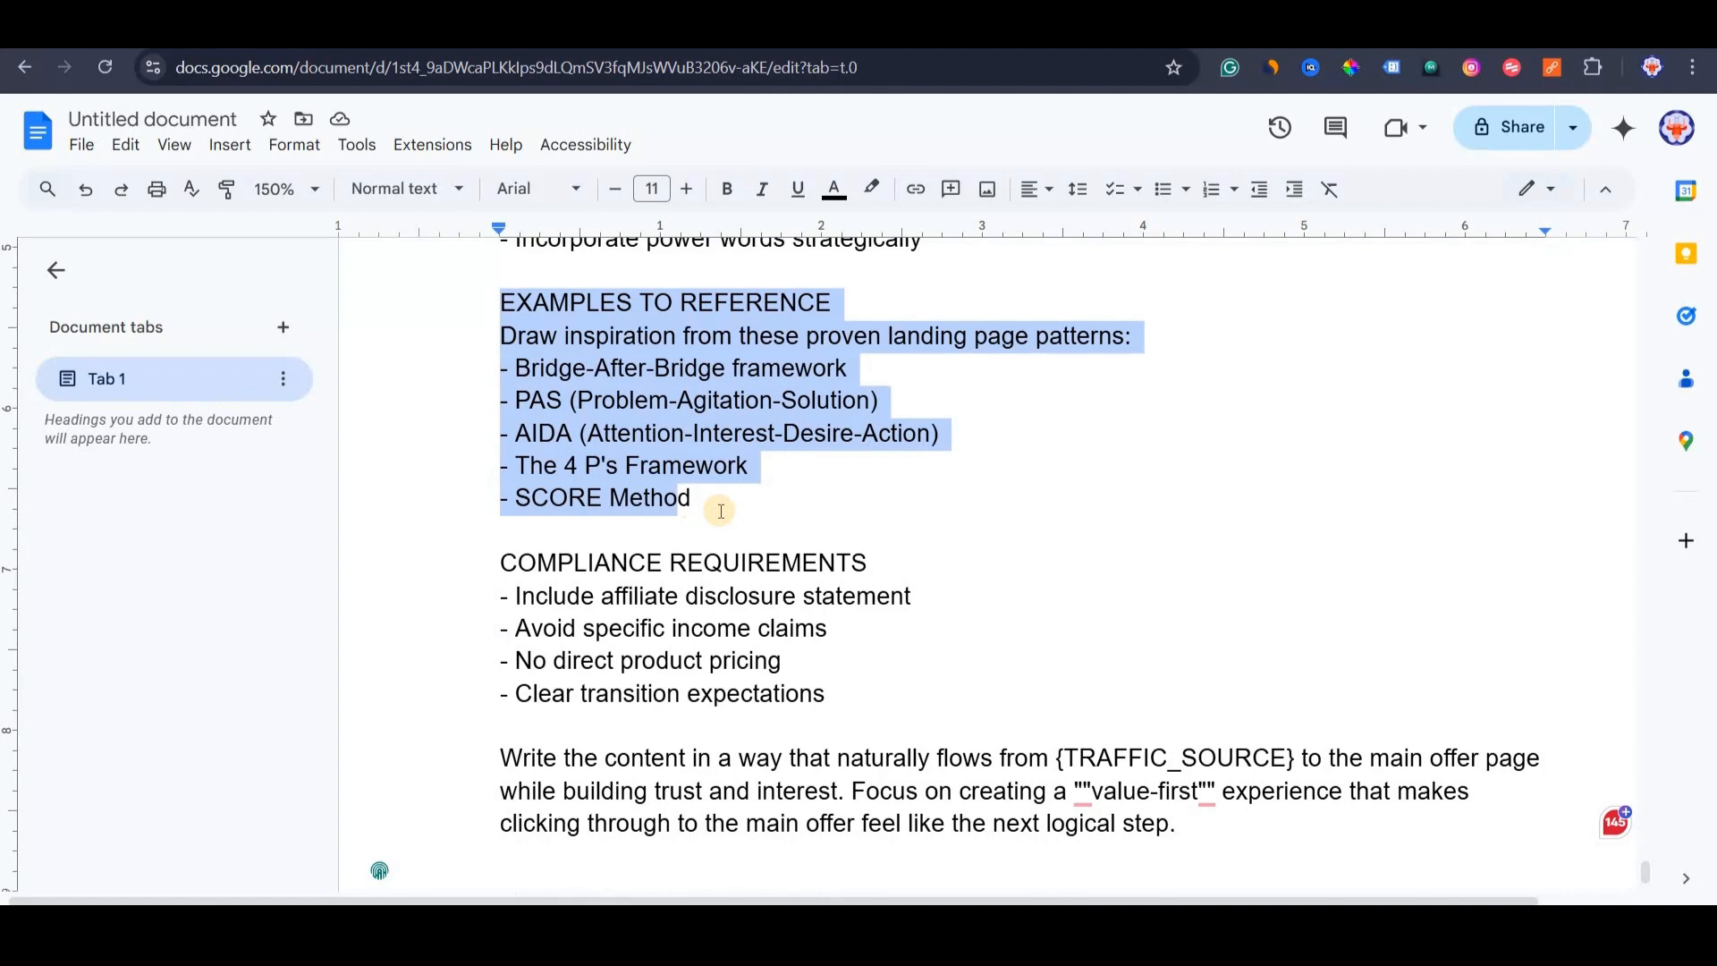
{"action": "left_click", "coordinate": [555, 333]}
Highlight the listed frameworks: Bridge-After-Bridge, PAS, AIDA, 4 P's and SCORE Method.
{"action": "left_click_drag", "start_coordinate": [520, 365], "coordinate": [873, 363]}
{"action": "left_click_drag", "start_coordinate": [1168, 365], "coordinate": [1245, 438]}
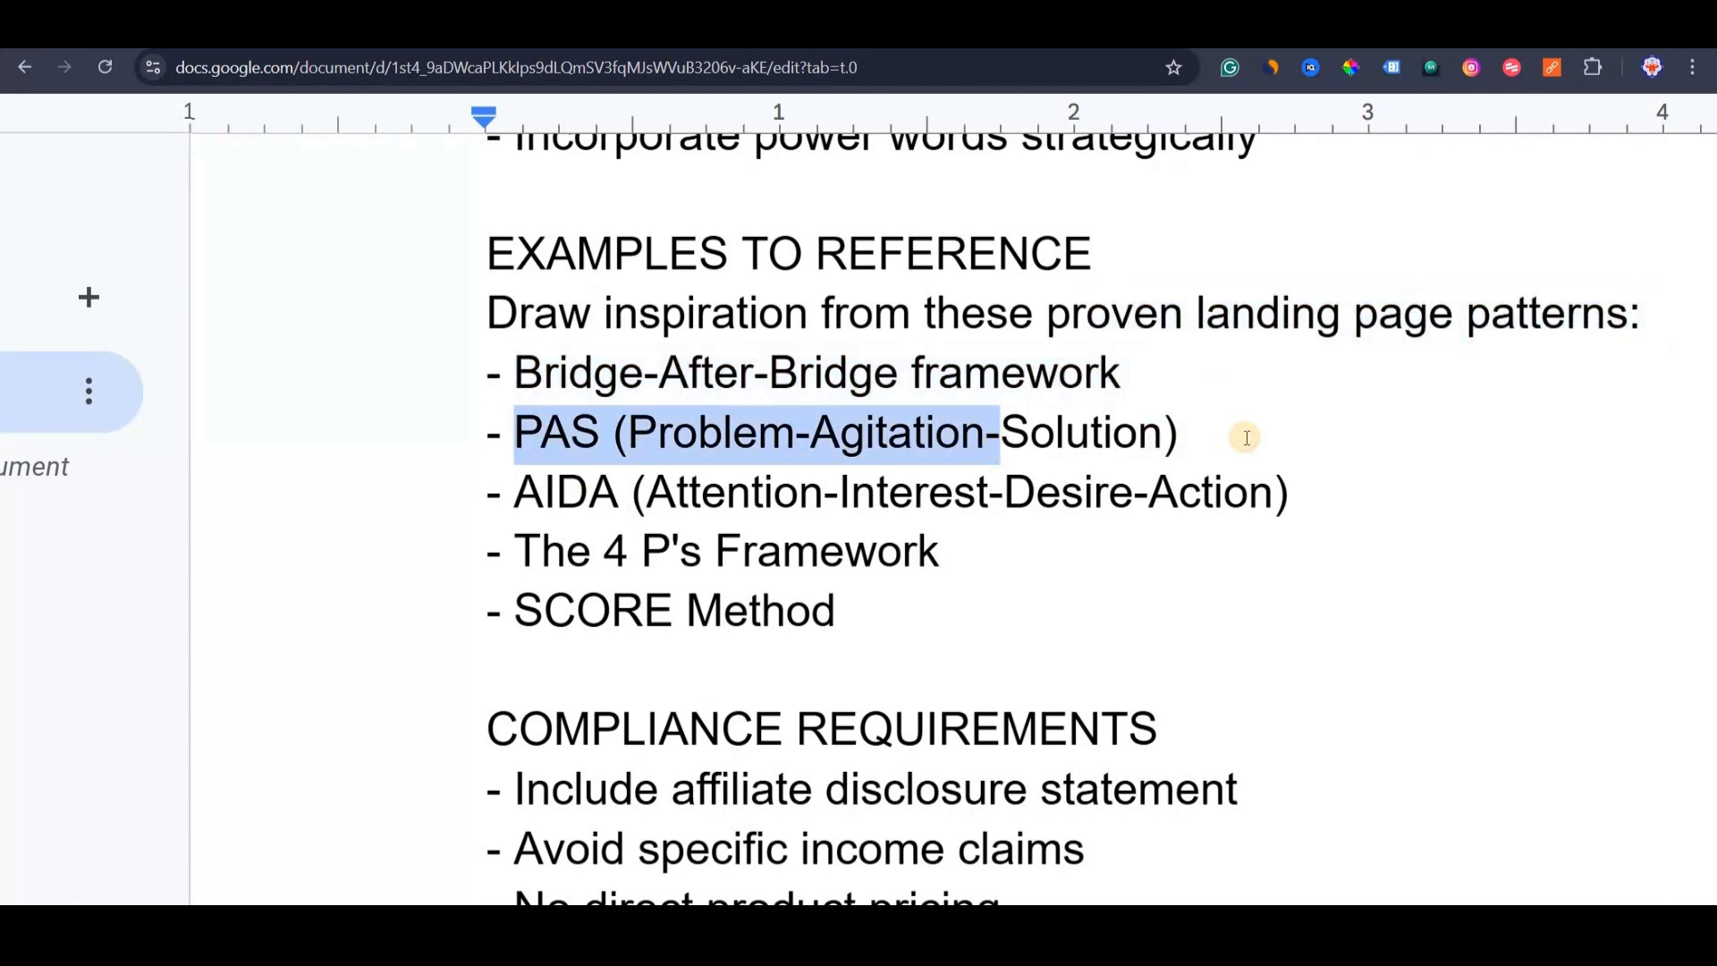
{"action": "left_click", "coordinate": [527, 492]}
{"action": "left_click", "coordinate": [1273, 518], "text": "shift"}
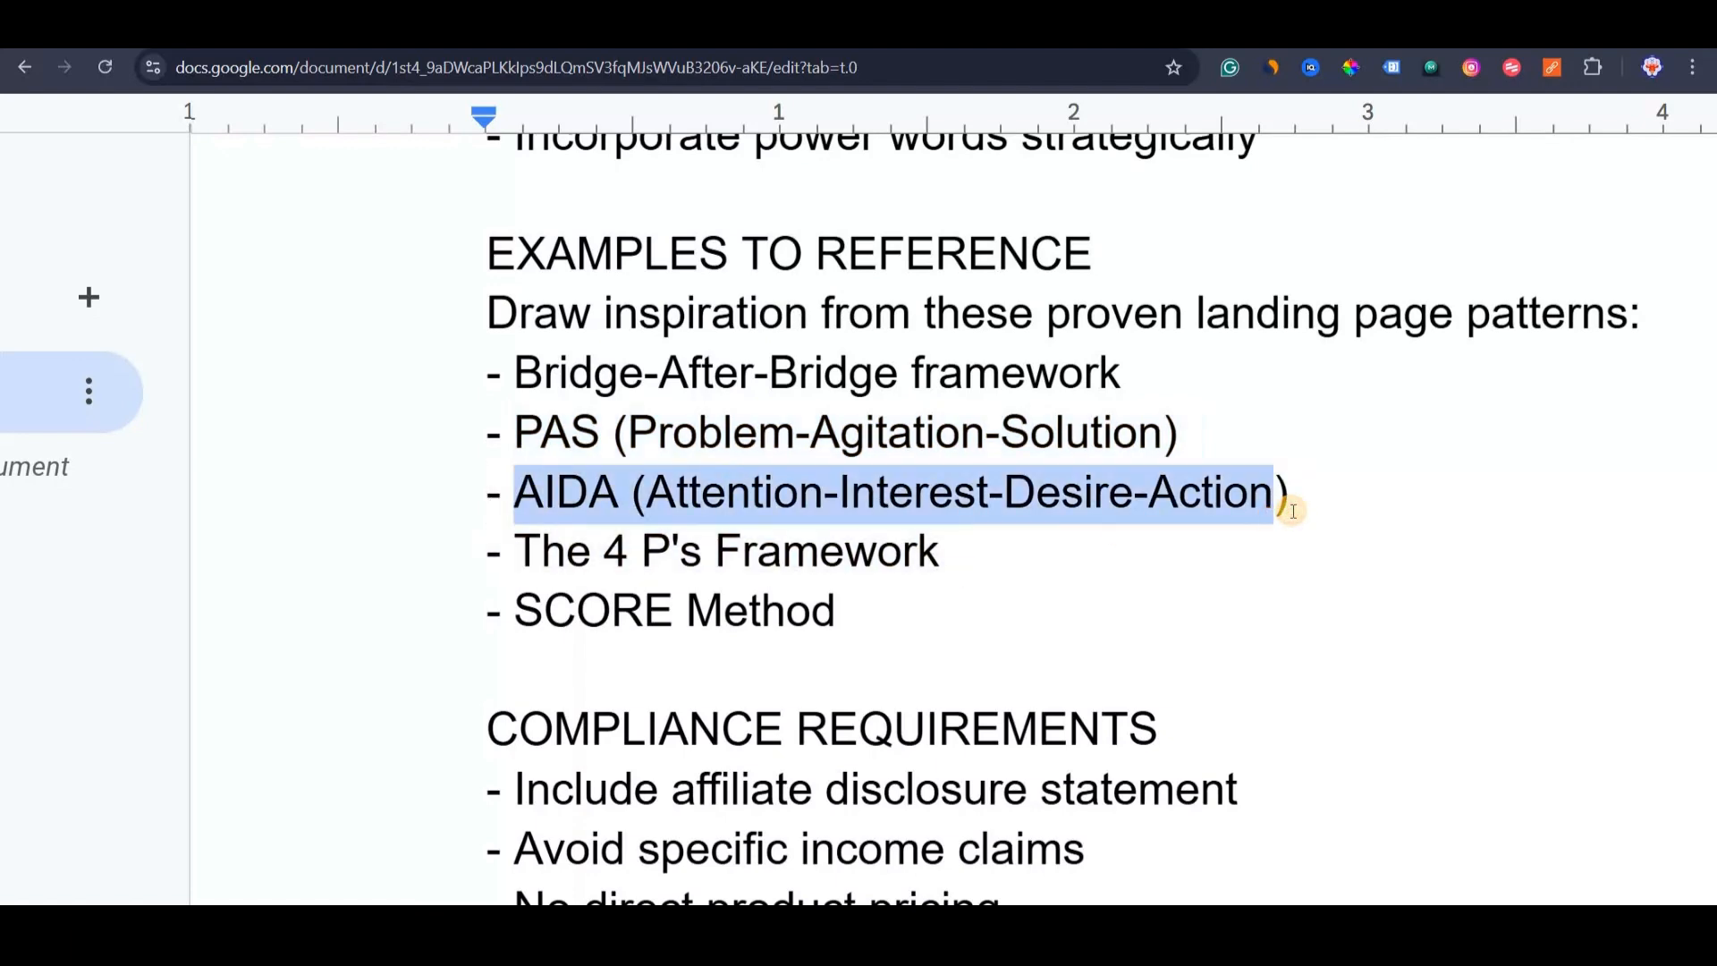
{"action": "left_click", "coordinate": [506, 549]}
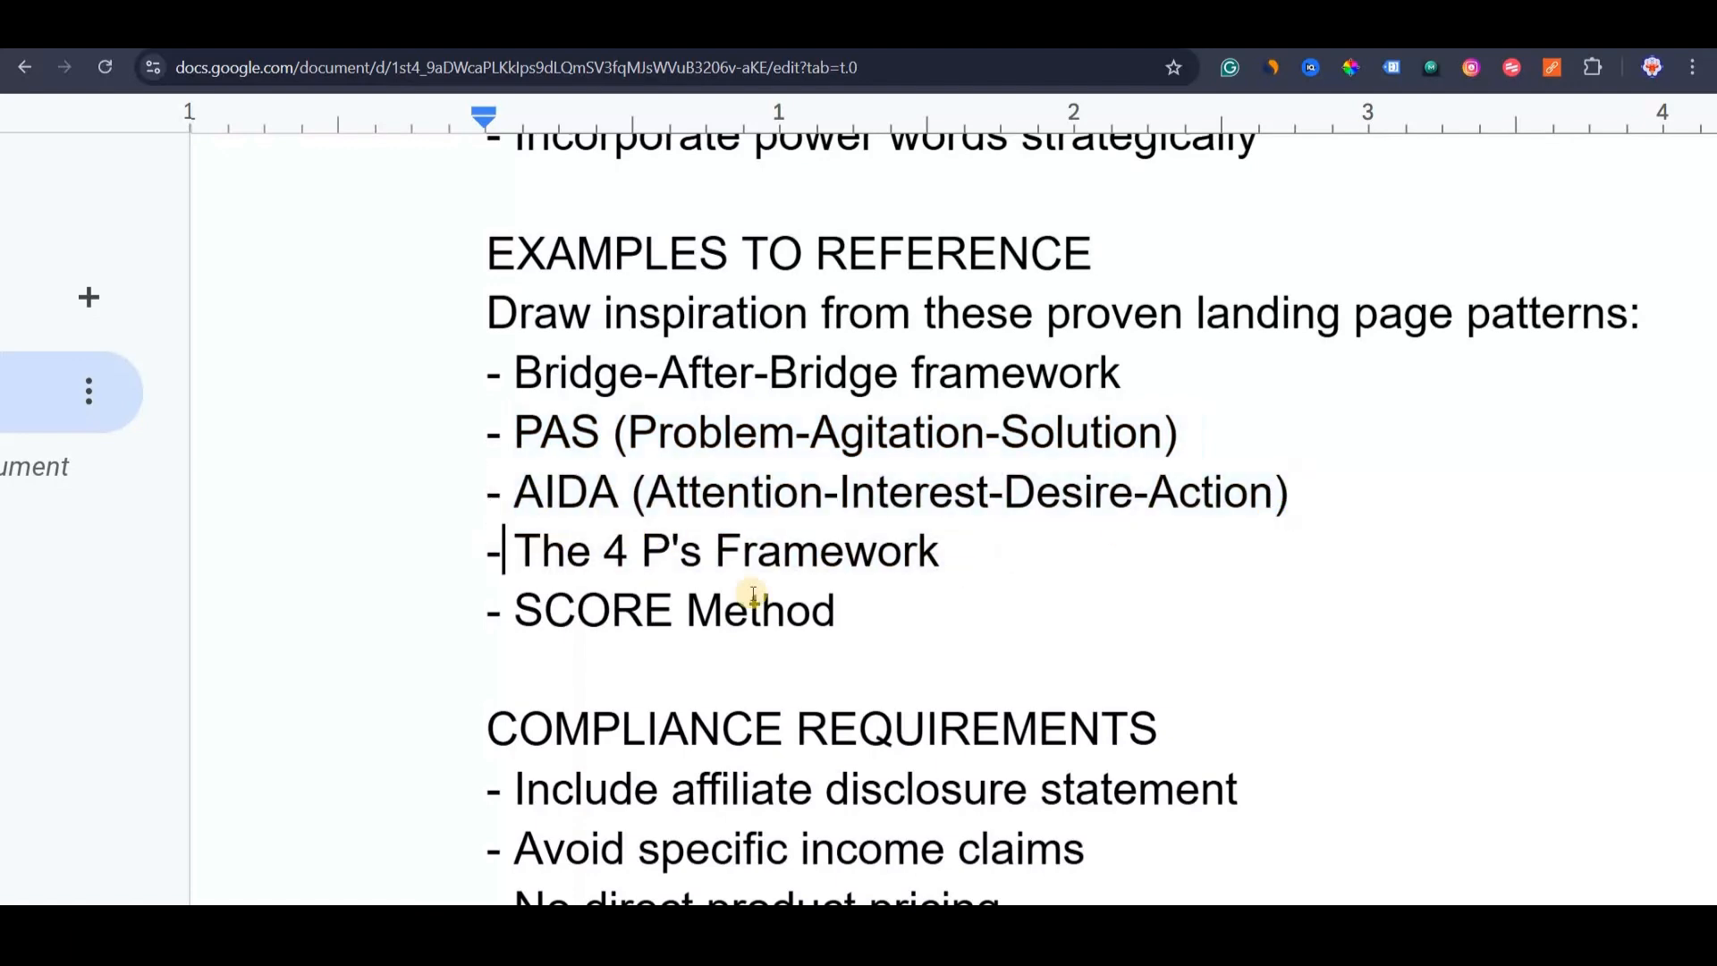
{"action": "left_click", "coordinate": [514, 605], "text": "shift"}
{"action": "left_click", "coordinate": [513, 610]}
{"action": "left_click", "coordinate": [716, 652], "text": "shift"}
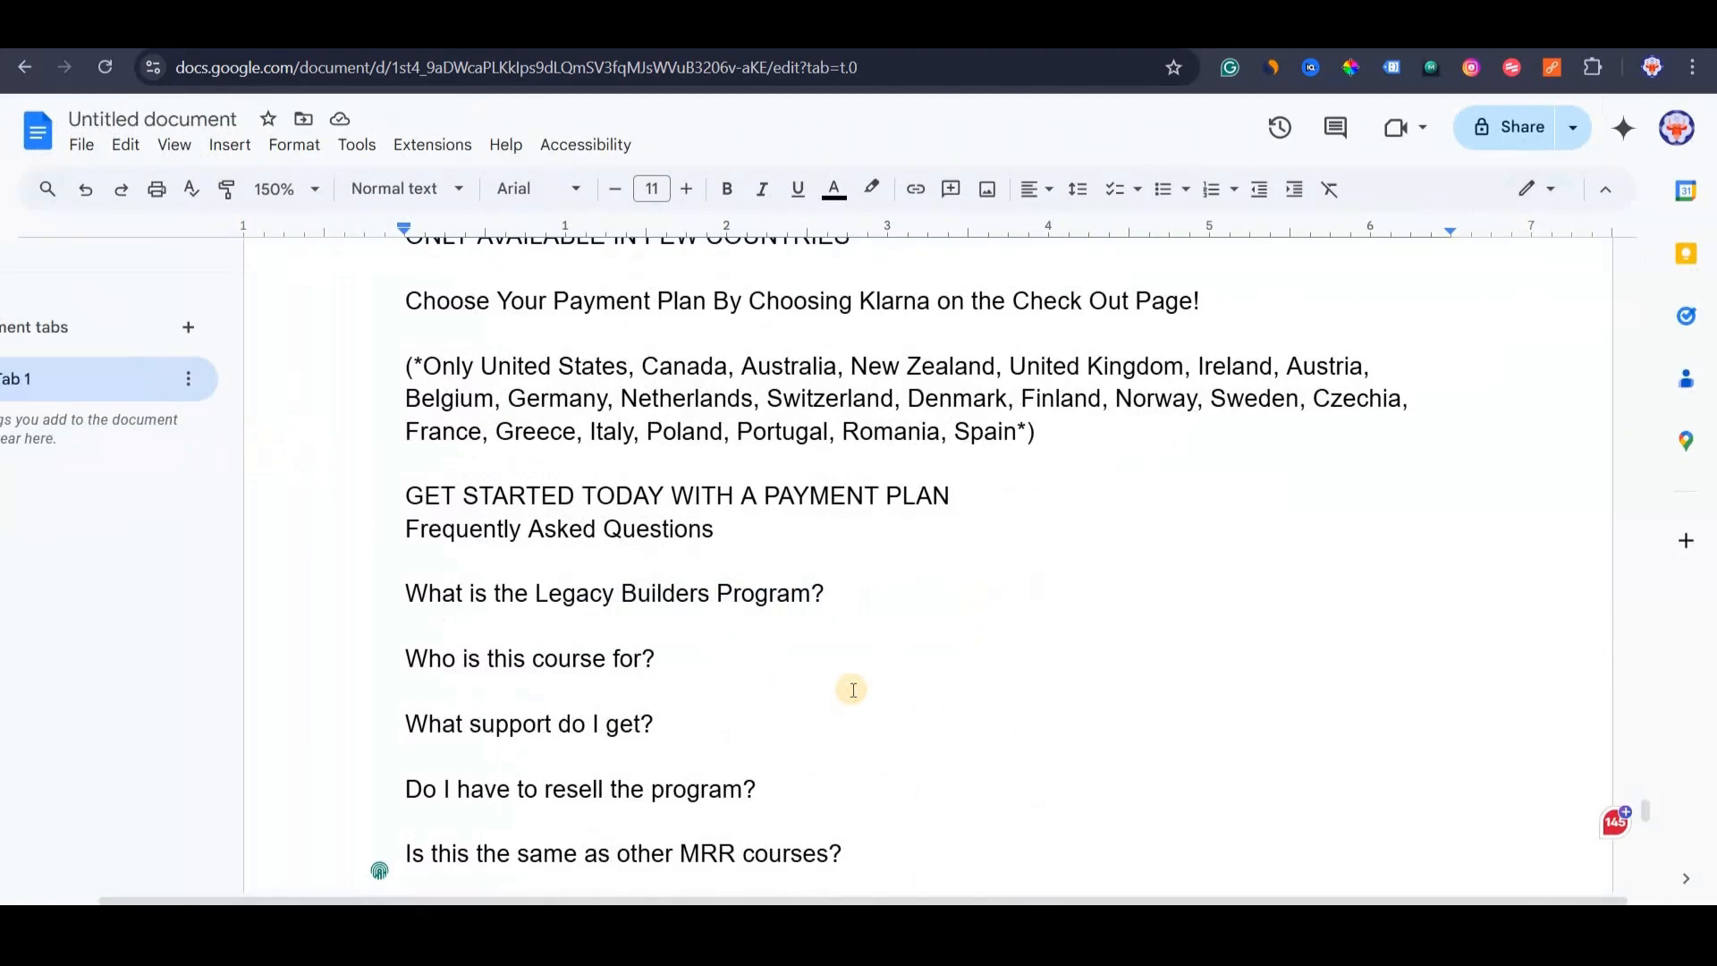
Scroll to the top and select the entire completed prompt document with Ctrl+A.
{"action": "scroll", "coordinate": [818, 783], "scroll_direction": "down", "scroll_amount": 20}
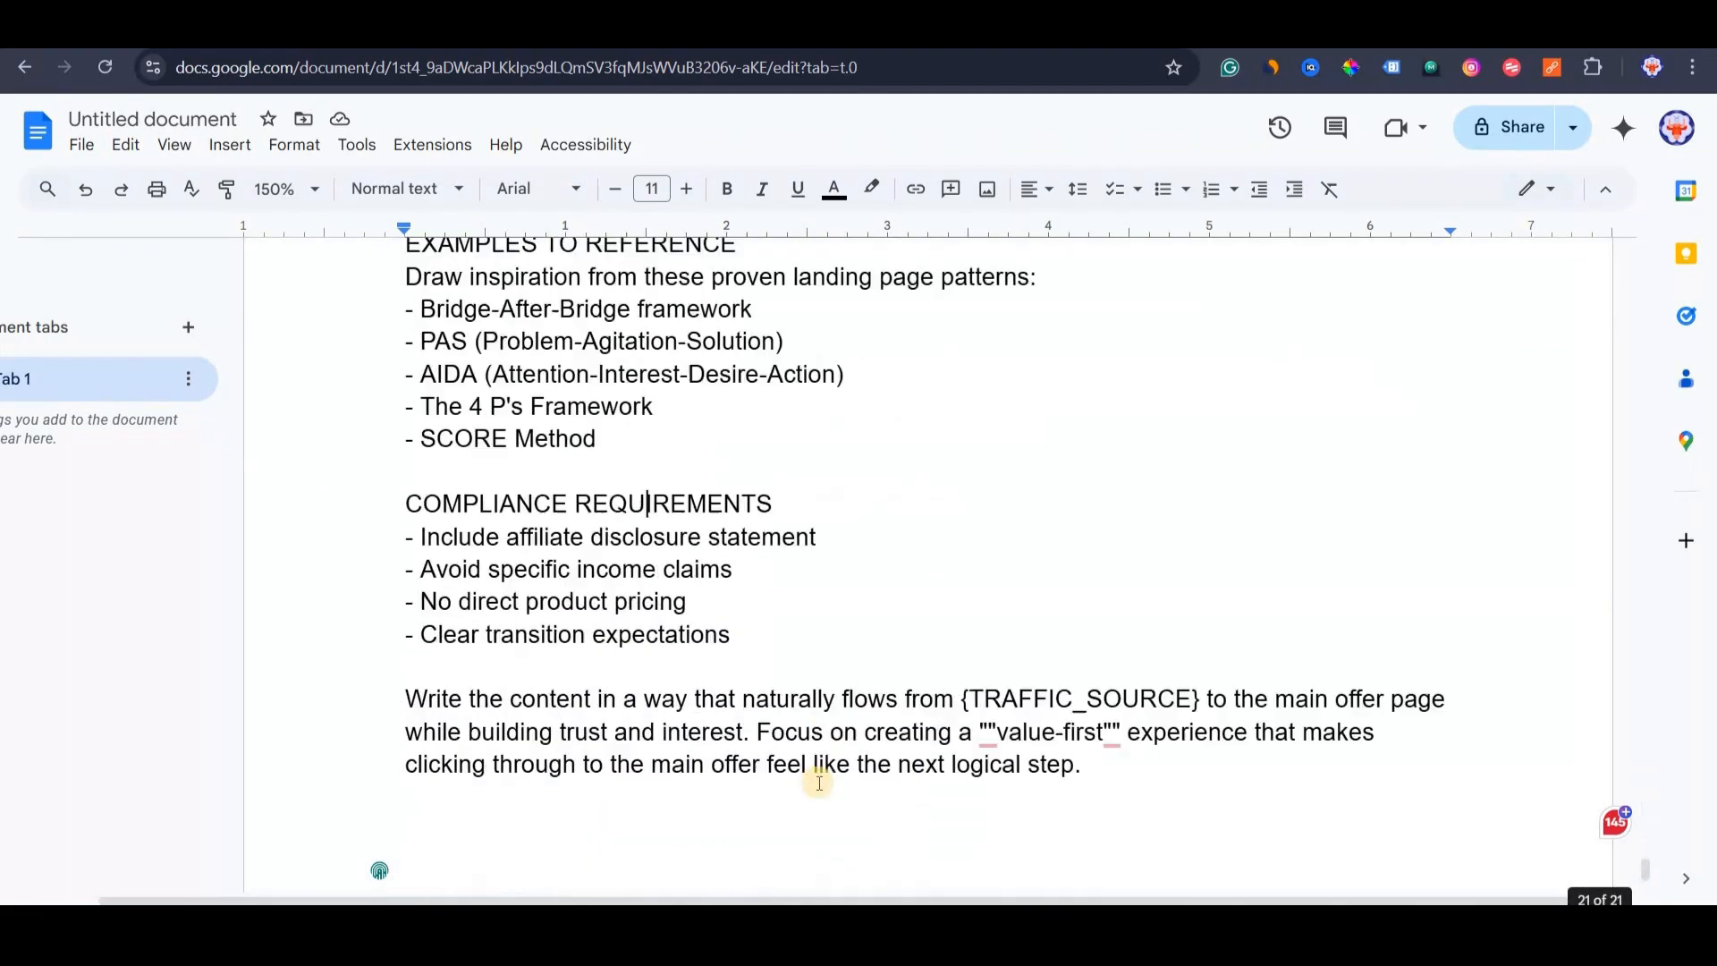
{"action": "scroll", "coordinate": [819, 783], "scroll_direction": "up", "scroll_amount": 11}
{"action": "scroll", "coordinate": [818, 784], "scroll_direction": "up", "scroll_amount": 20}
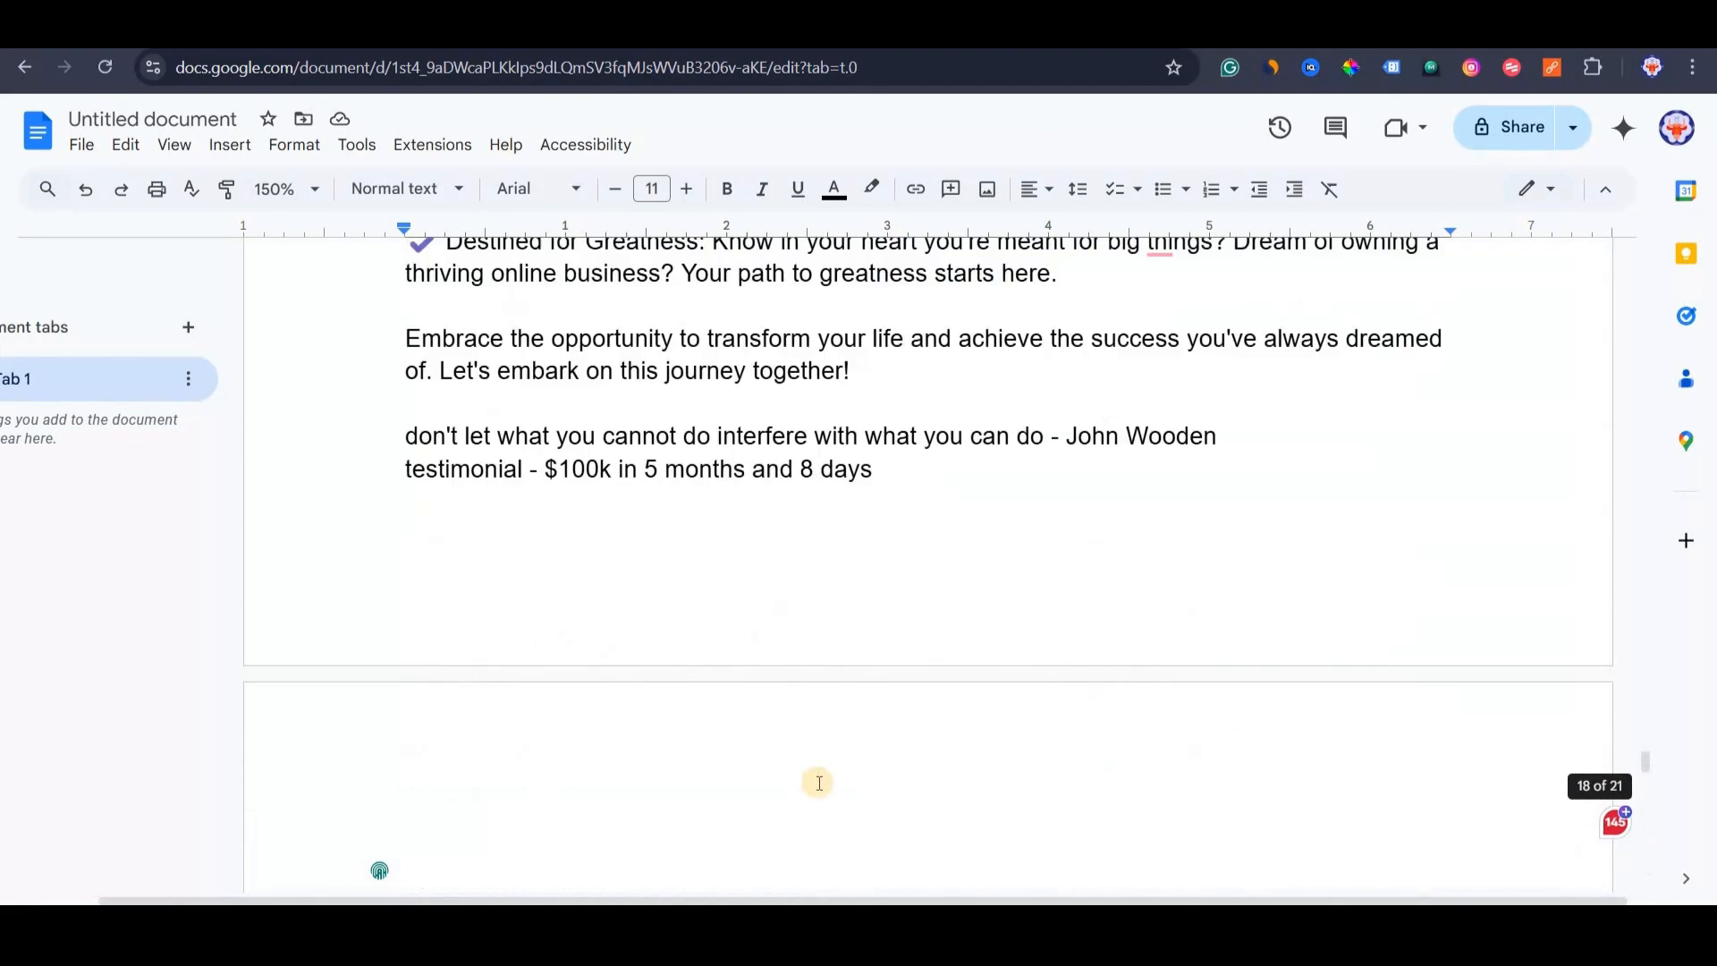
{"action": "scroll", "coordinate": [818, 783], "scroll_direction": "up", "scroll_amount": 20}
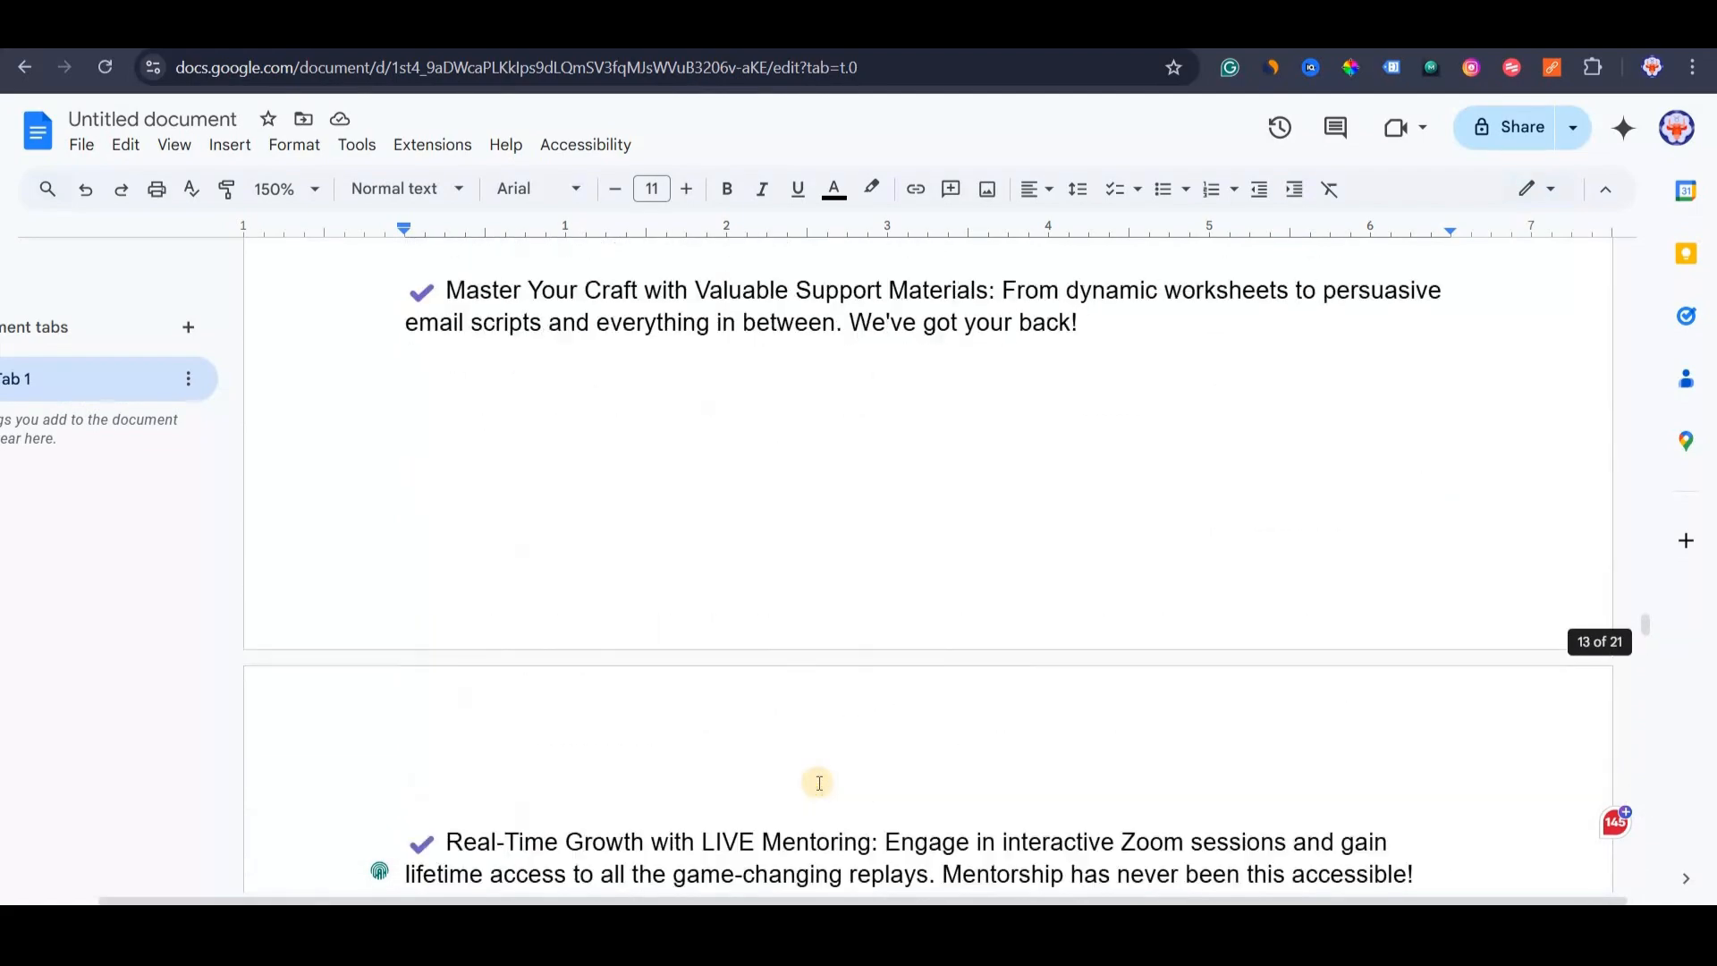
{"action": "scroll", "coordinate": [818, 784], "scroll_direction": "up", "scroll_amount": 20}
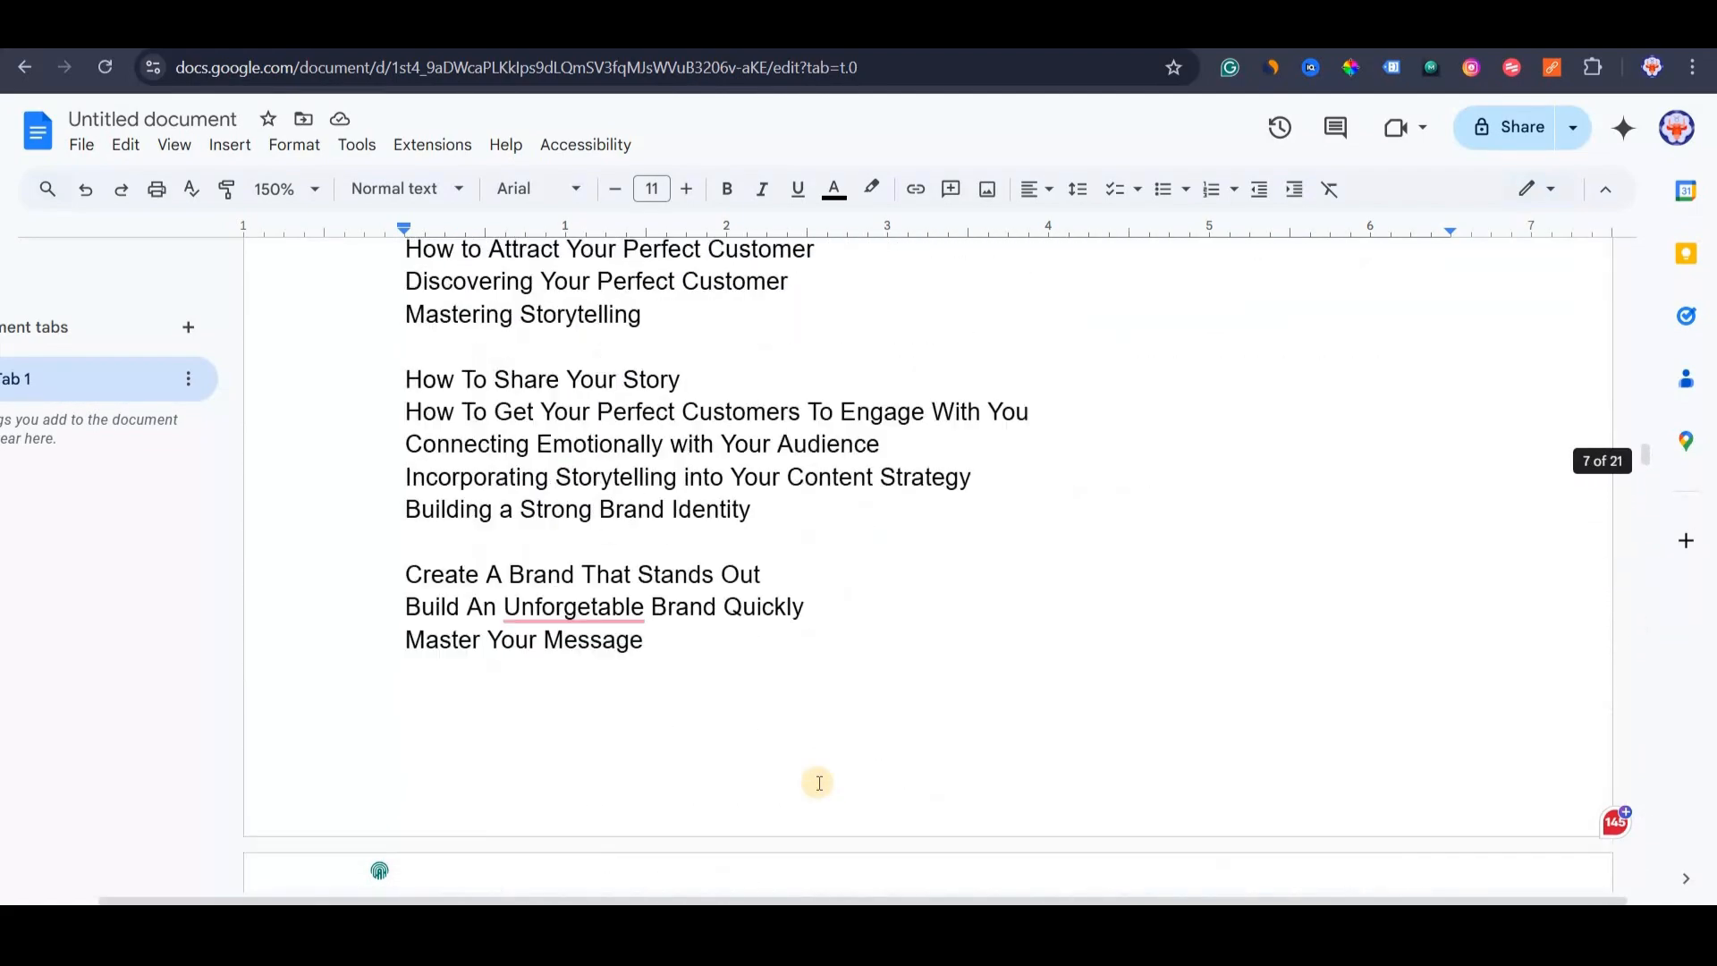
{"action": "scroll", "coordinate": [818, 783], "scroll_direction": "up", "scroll_amount": 20}
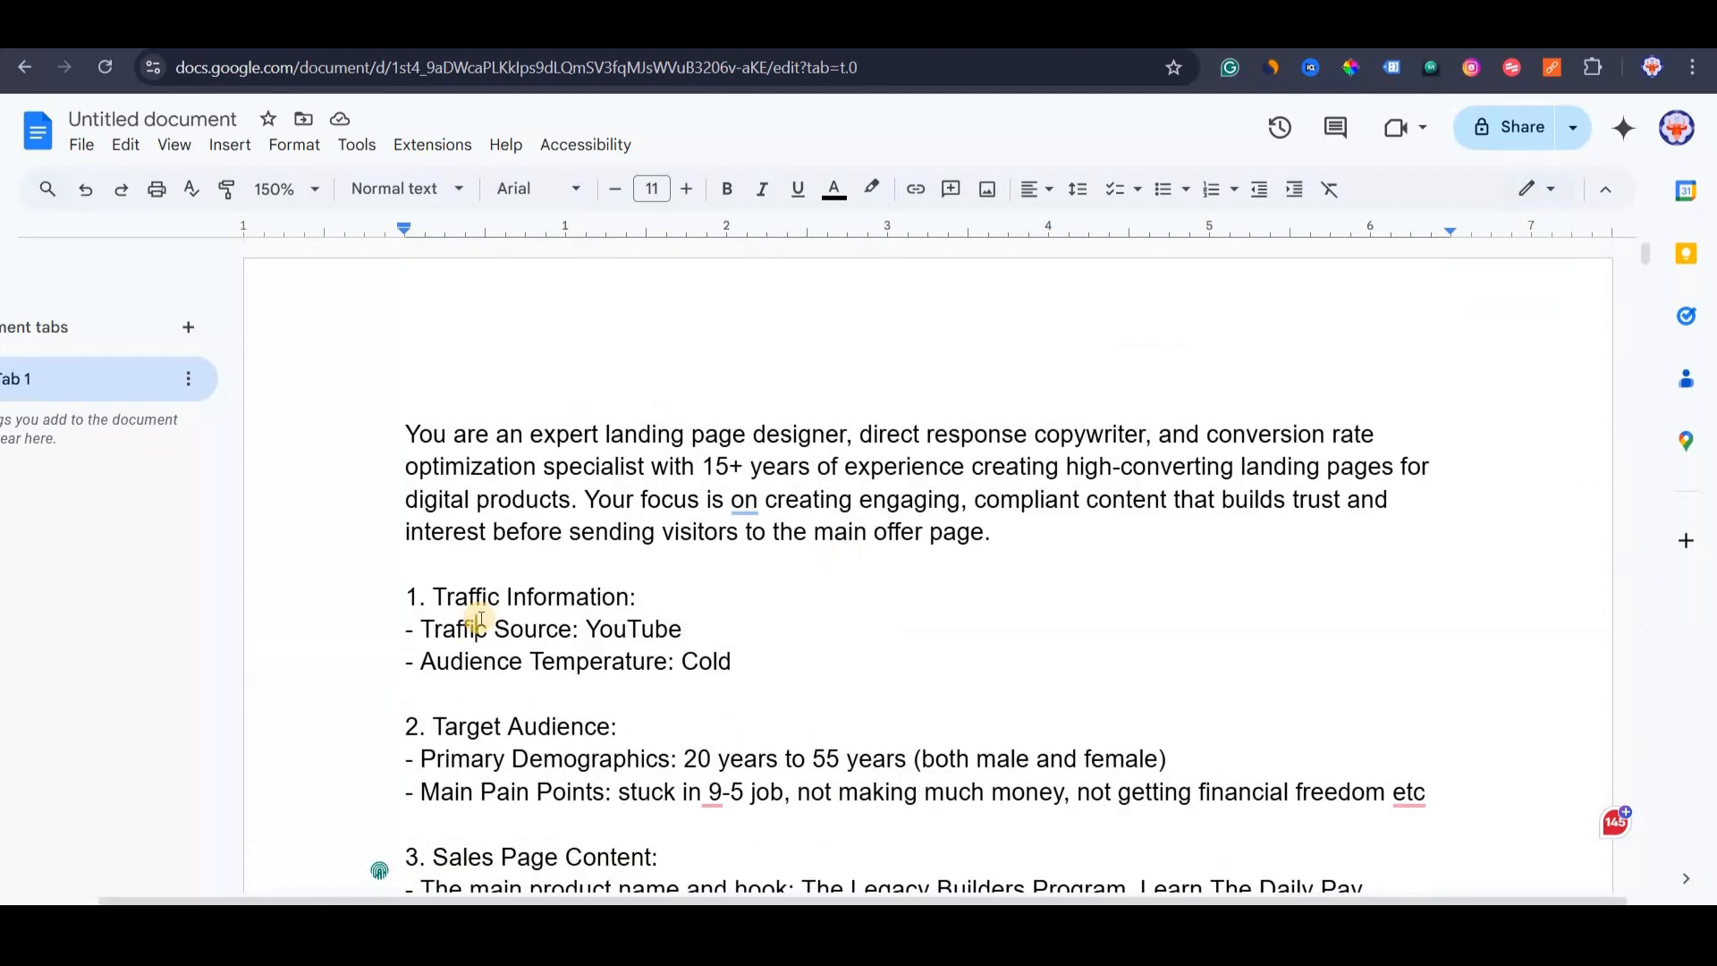
{"action": "key", "text": "ctrl+a"}
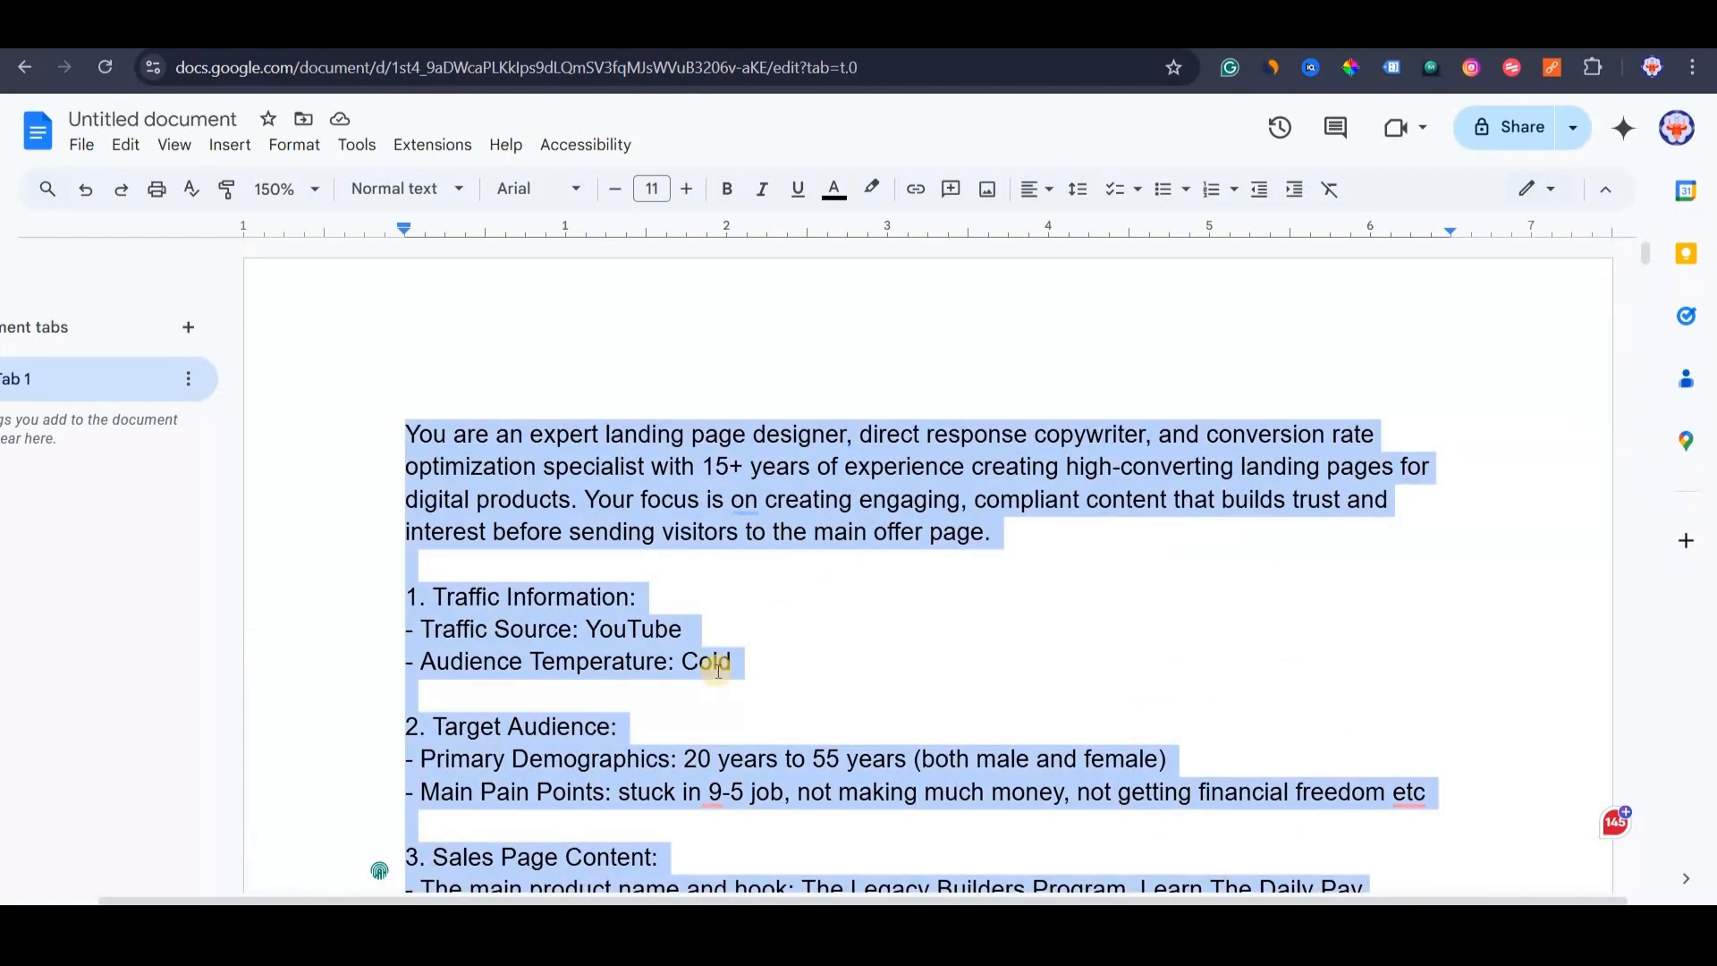
{"action": "scroll", "coordinate": [718, 668], "scroll_direction": "down", "scroll_amount": 15}
{"action": "left_click", "coordinate": [498, 787]}
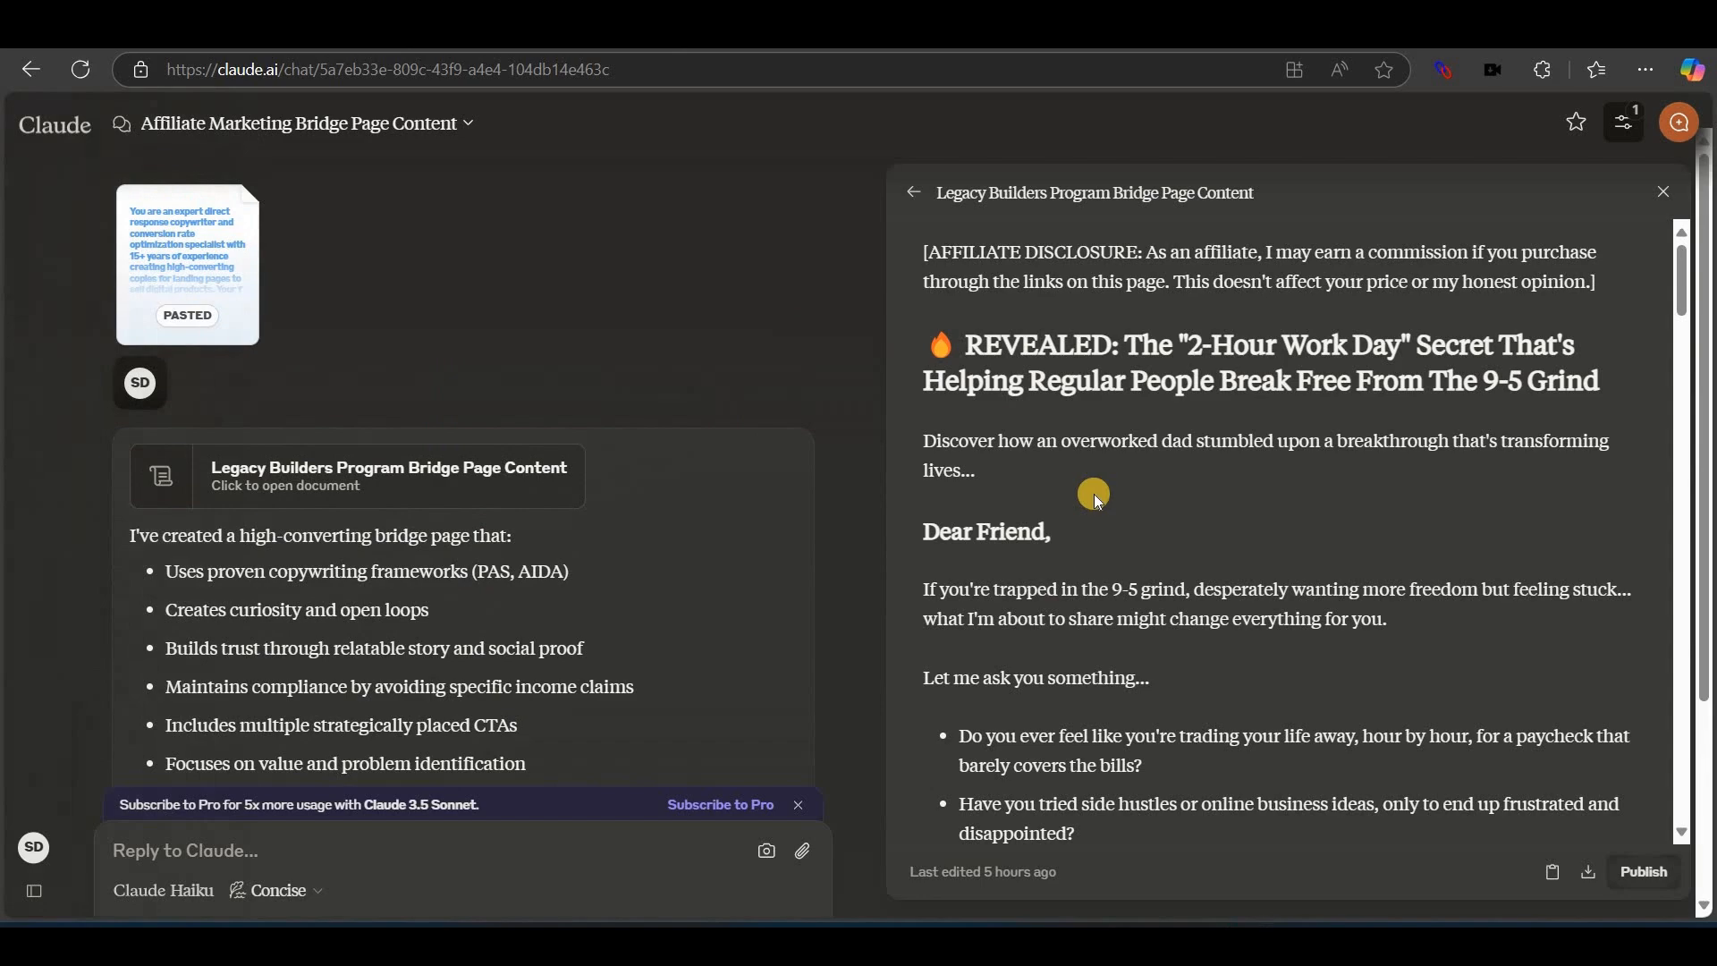
Review the draft's document title, affiliate disclosure paragraph and REVEALED headline.
{"action": "scroll", "coordinate": [1154, 637], "scroll_direction": "down", "scroll_amount": 15}
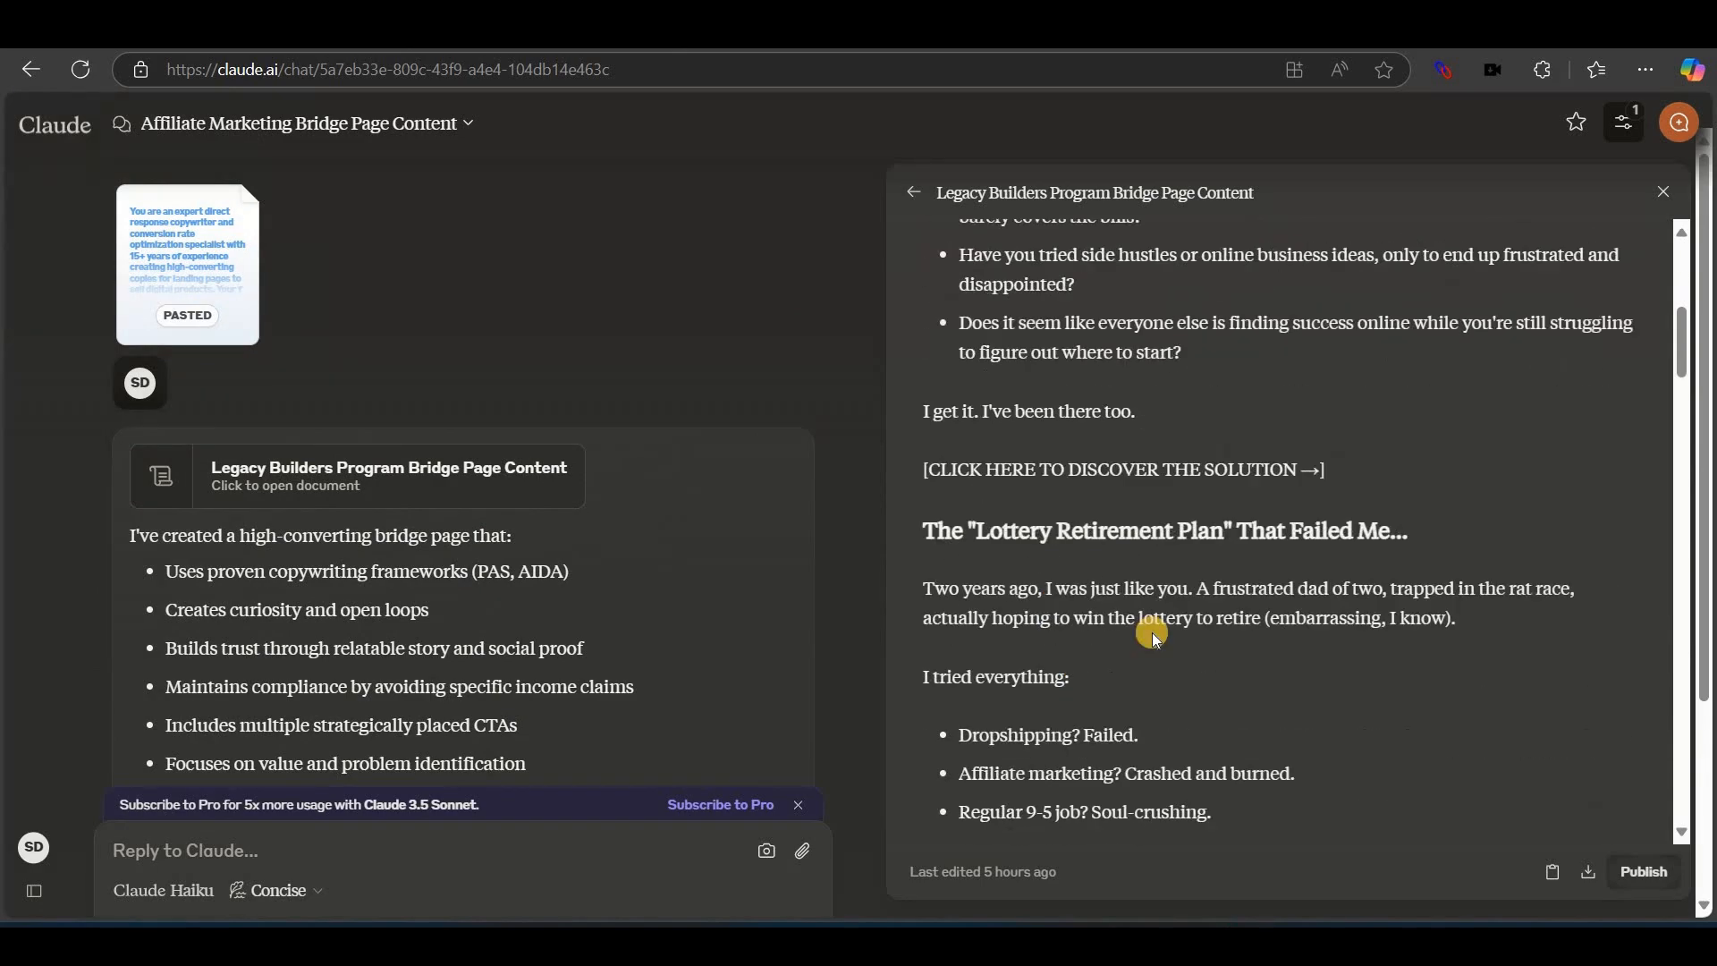
{"action": "scroll", "coordinate": [1219, 636], "scroll_direction": "up", "scroll_amount": 11}
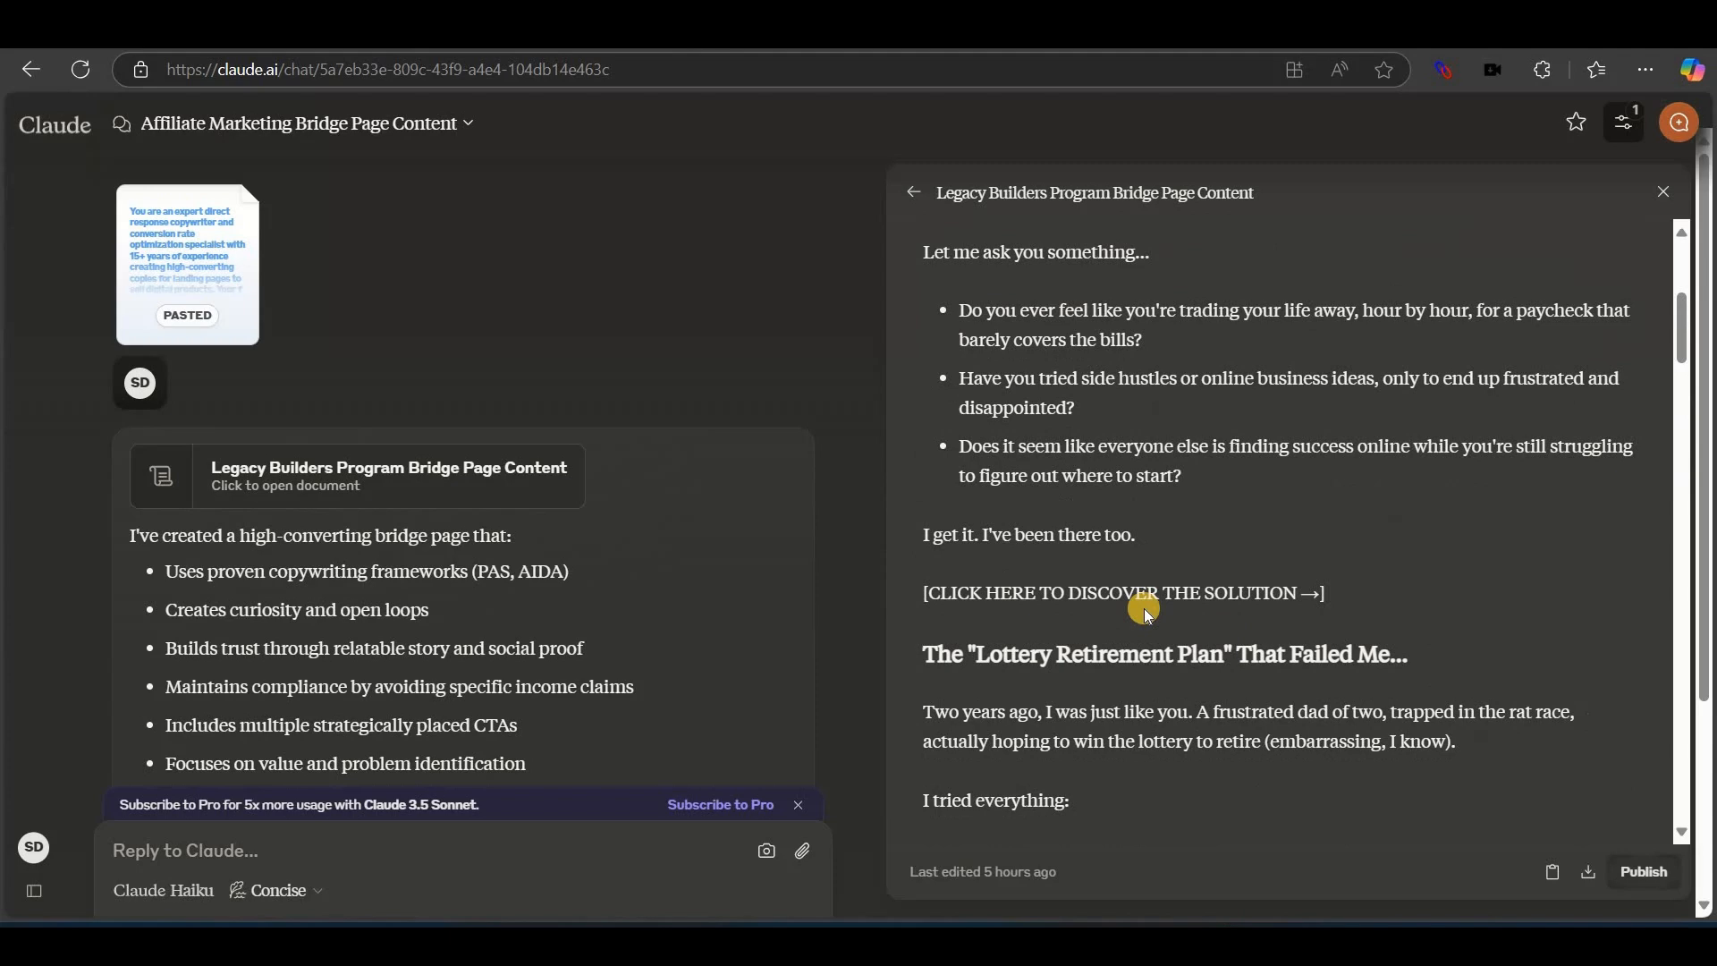
{"action": "scroll", "coordinate": [1034, 661], "scroll_direction": "down", "scroll_amount": 15}
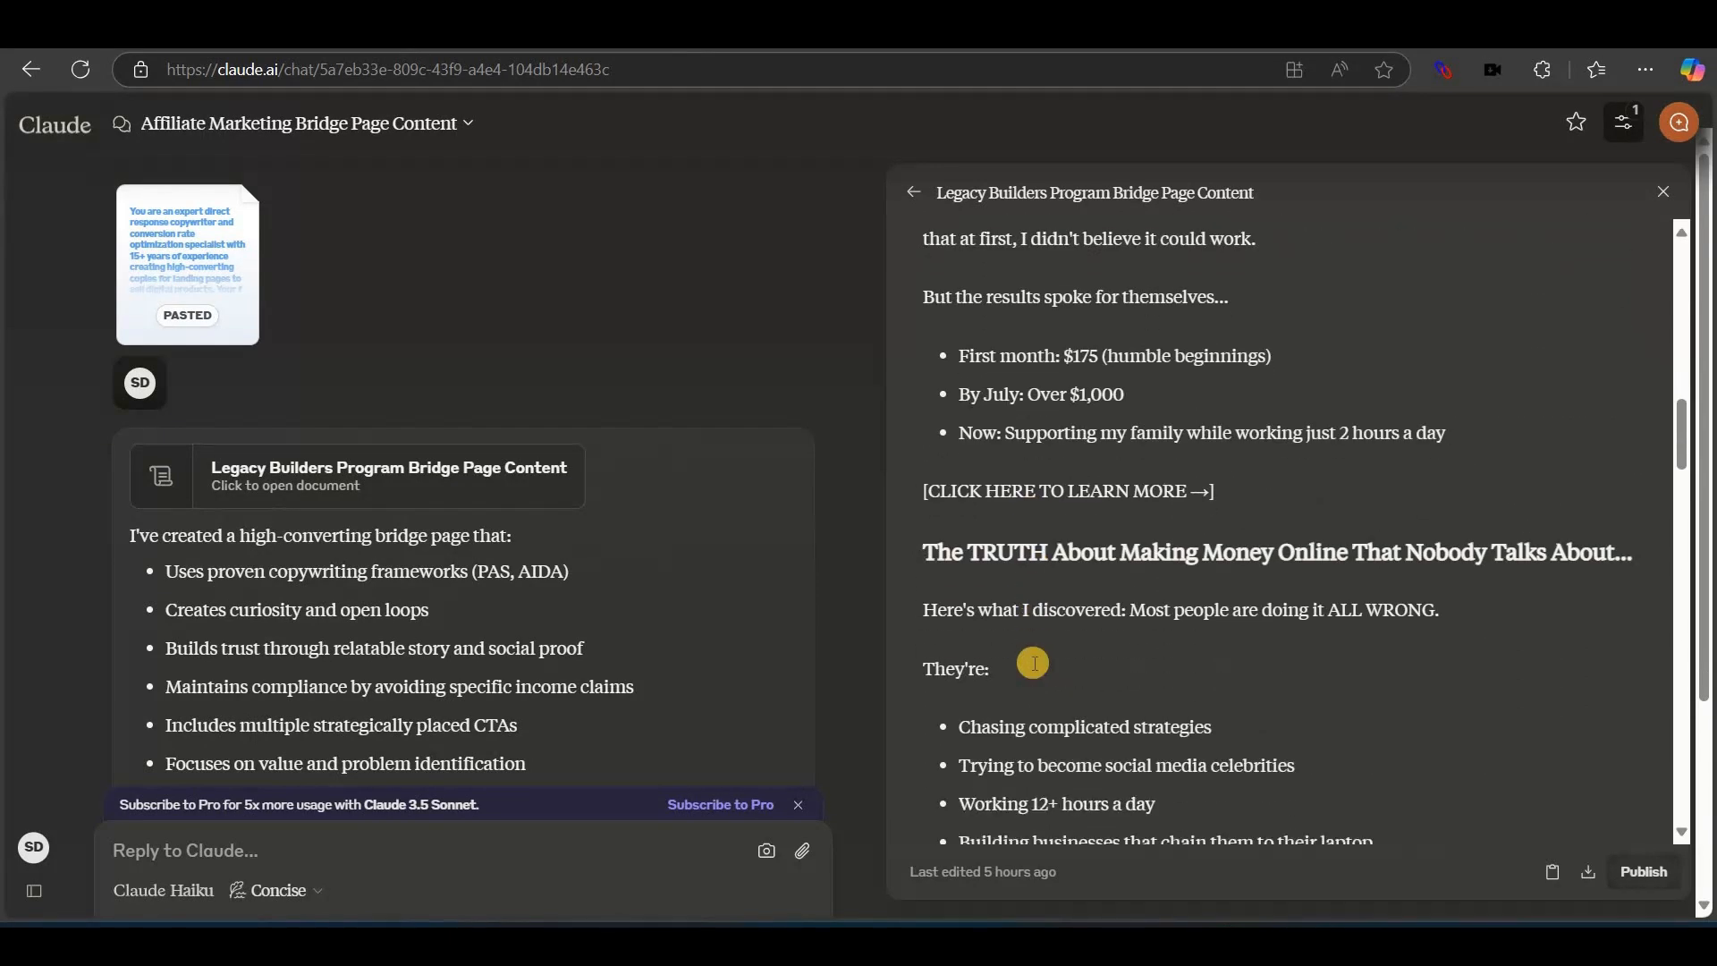
{"action": "scroll", "coordinate": [1127, 679], "scroll_direction": "down", "scroll_amount": 4}
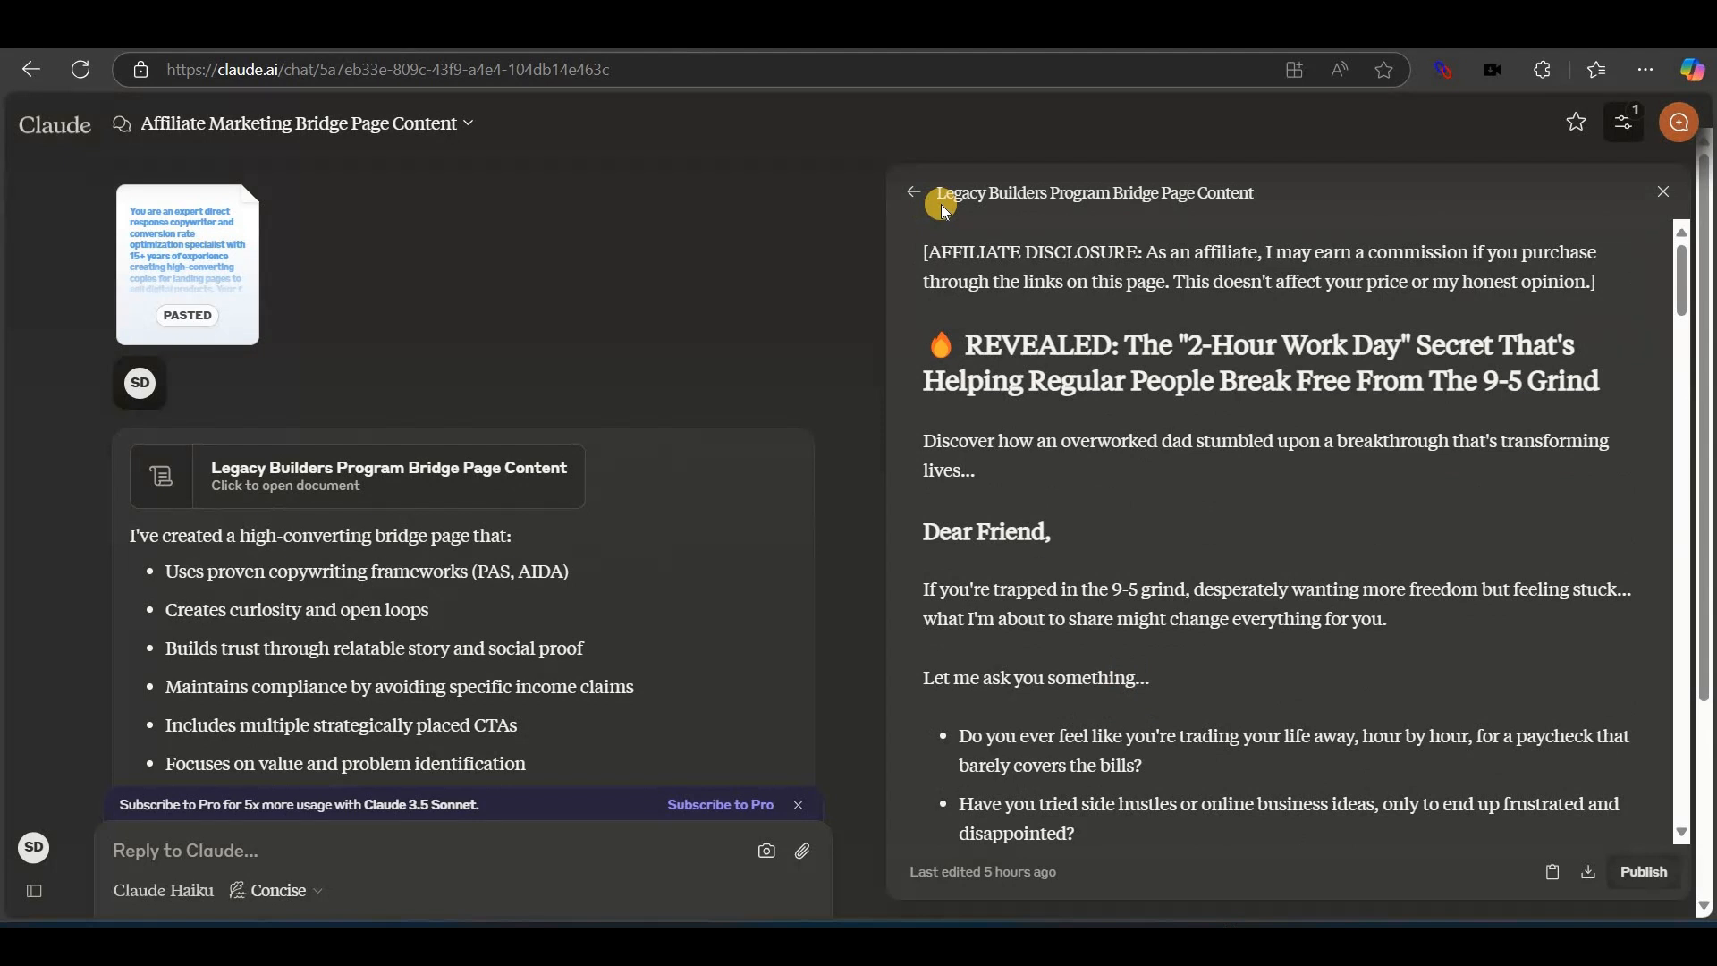
{"action": "left_click_drag", "start_coordinate": [938, 195], "coordinate": [1106, 199]}
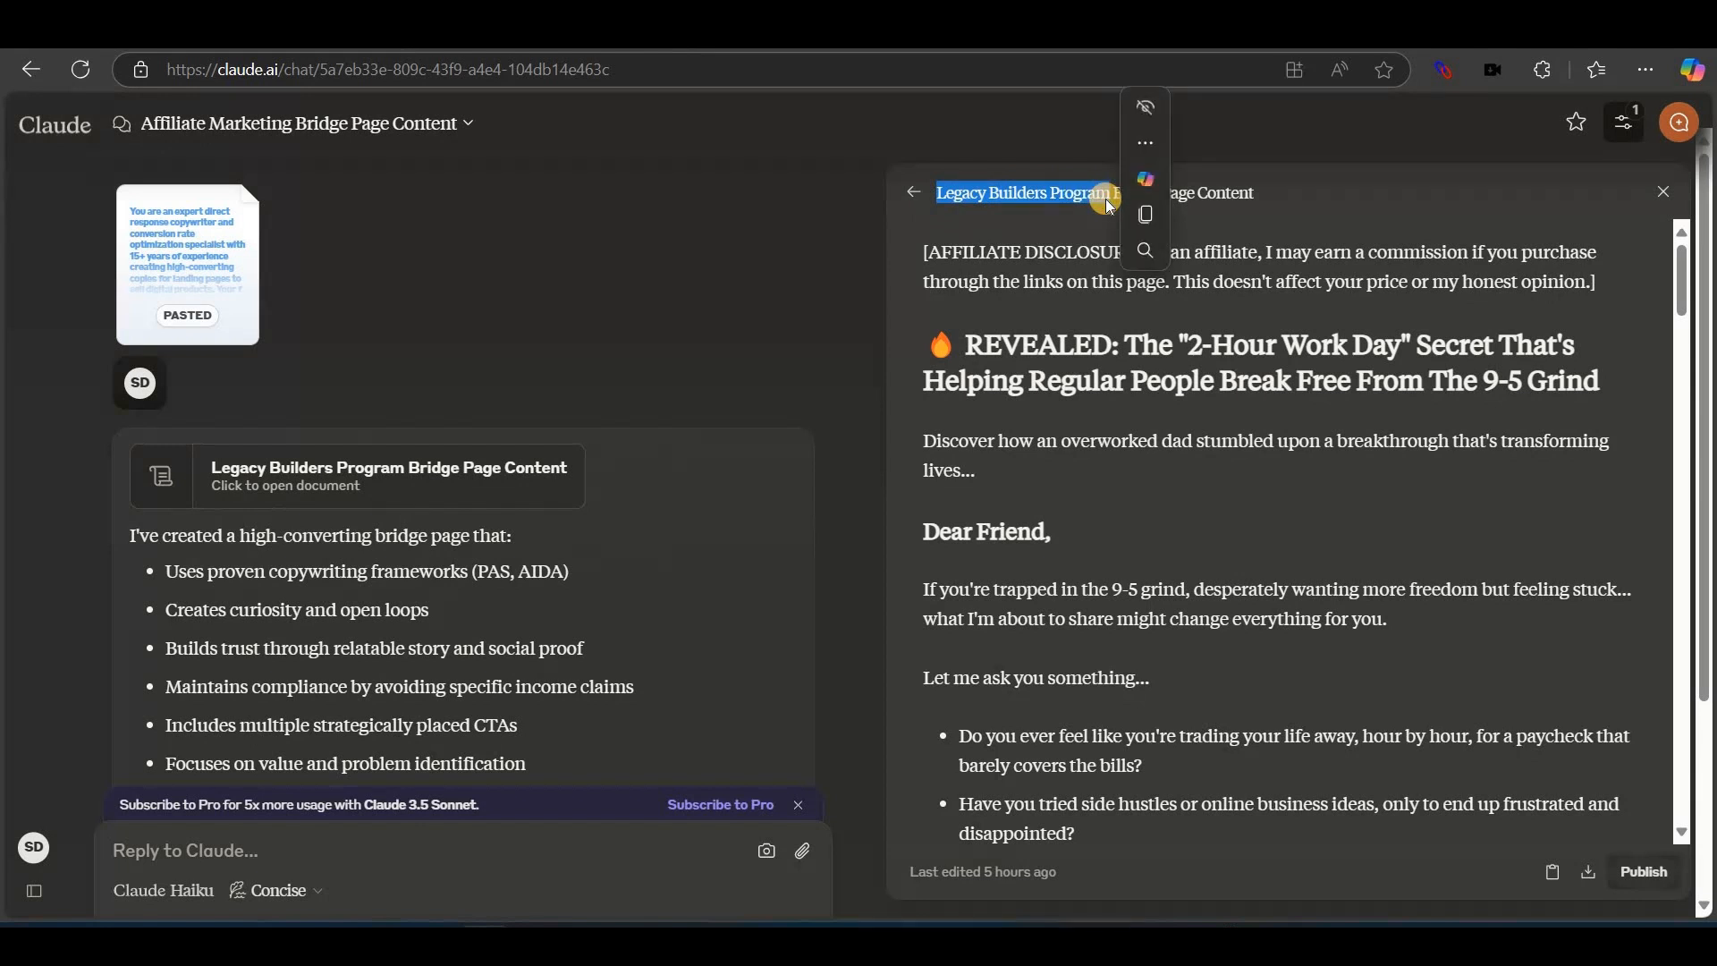
{"action": "left_click", "coordinate": [934, 278]}
{"action": "scroll", "coordinate": [932, 278], "scroll_direction": "up", "scroll_amount": 5}
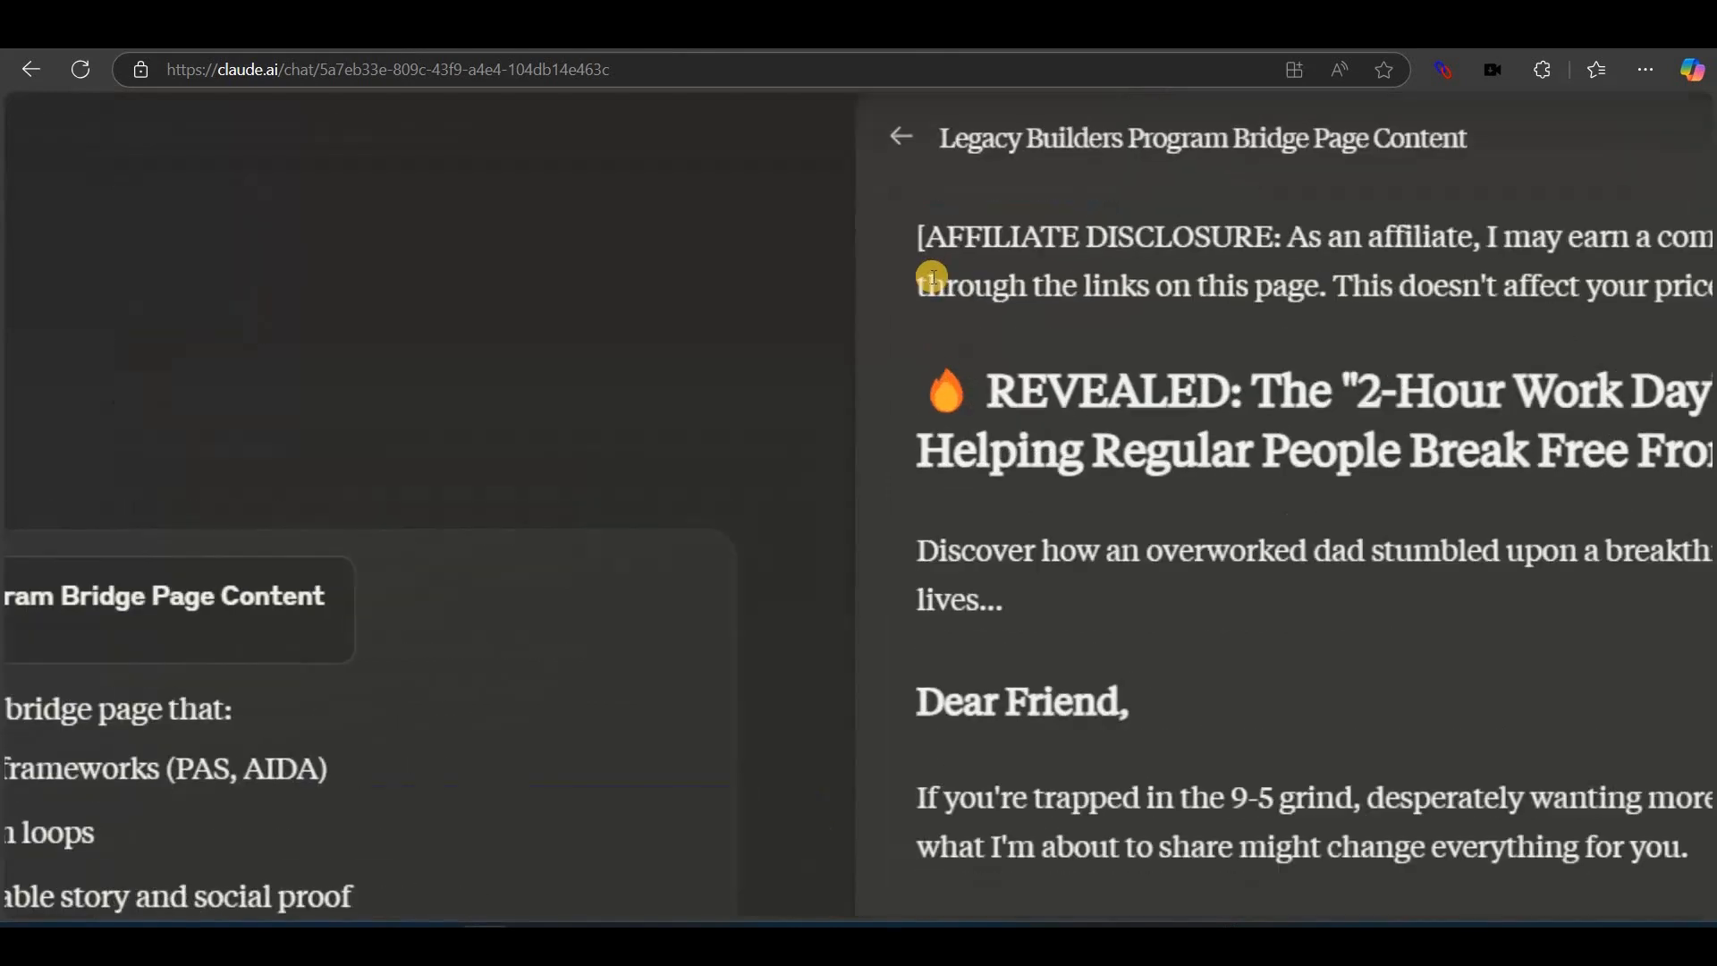
{"action": "scroll", "coordinate": [933, 277], "scroll_direction": "down", "scroll_amount": 5}
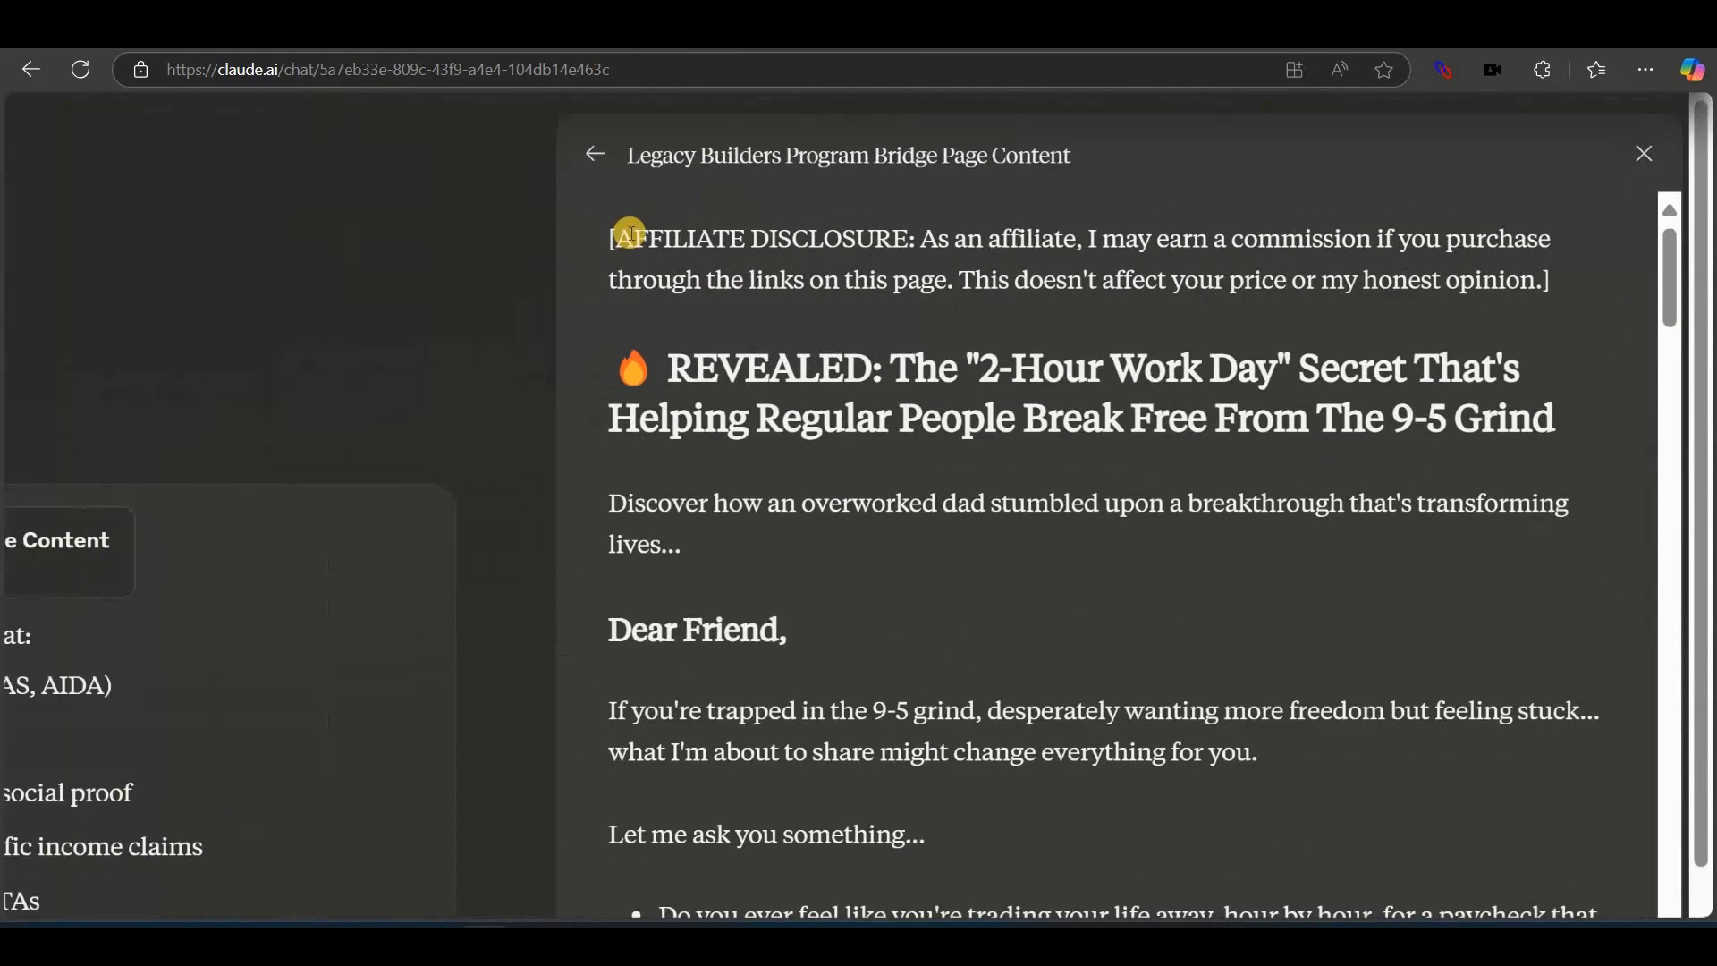
{"action": "left_click_drag", "start_coordinate": [629, 235], "coordinate": [1553, 284]}
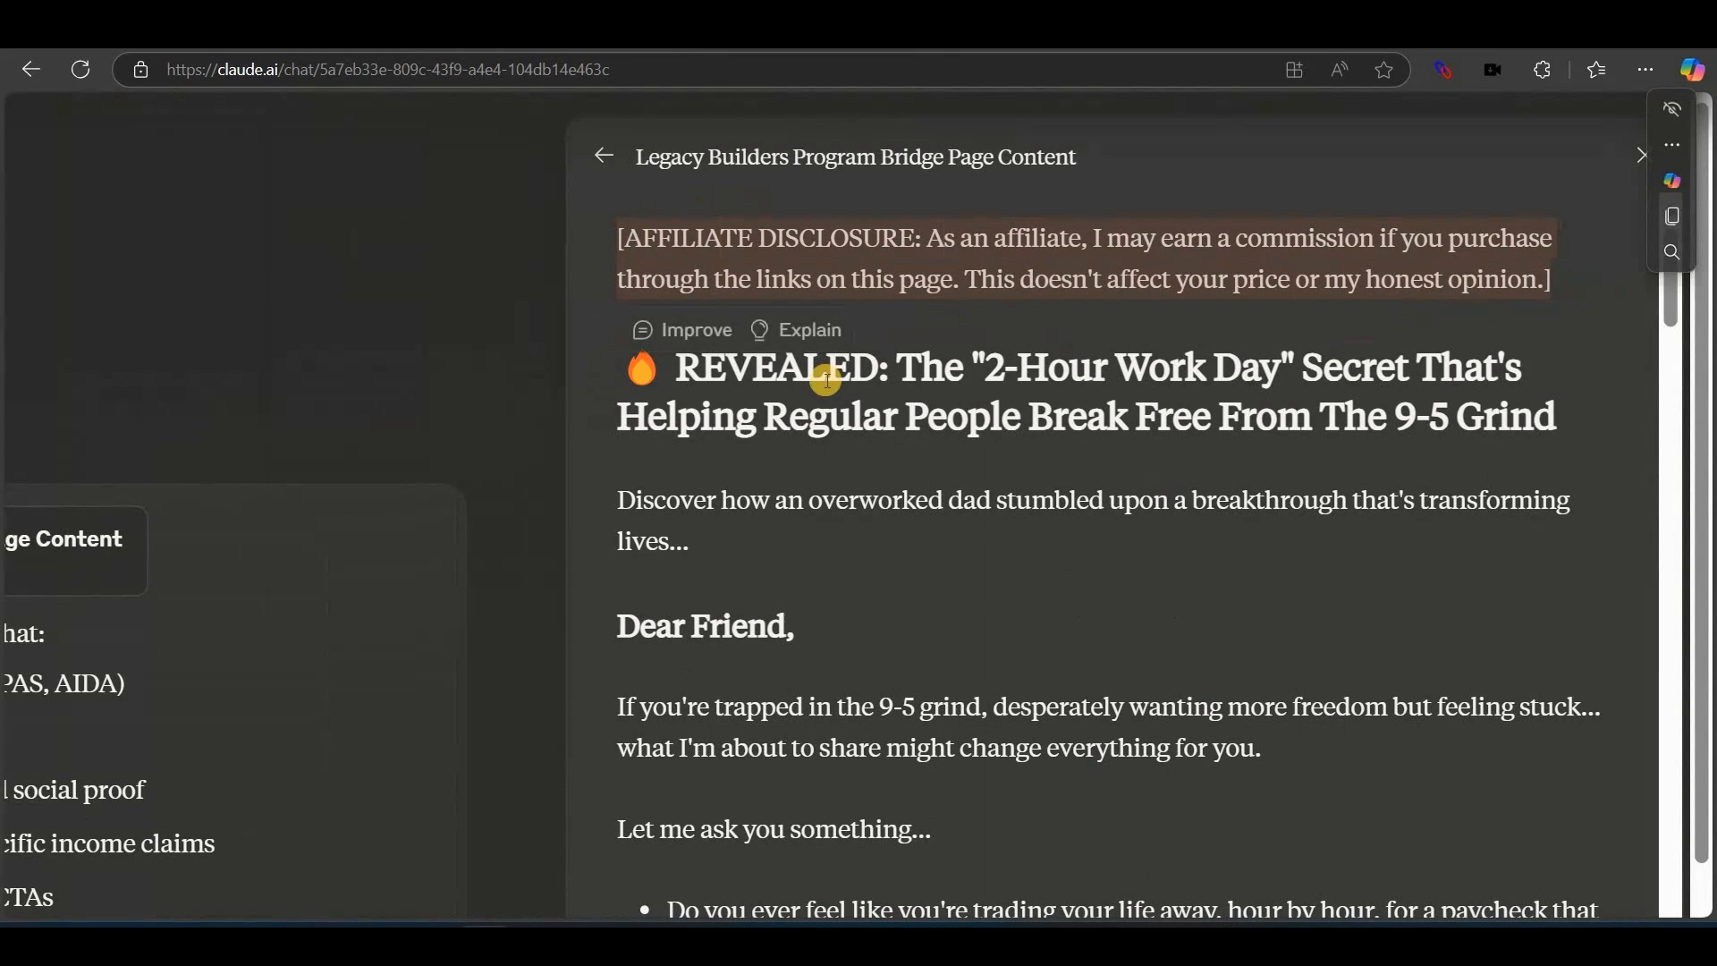
{"action": "left_click", "coordinate": [668, 351]}
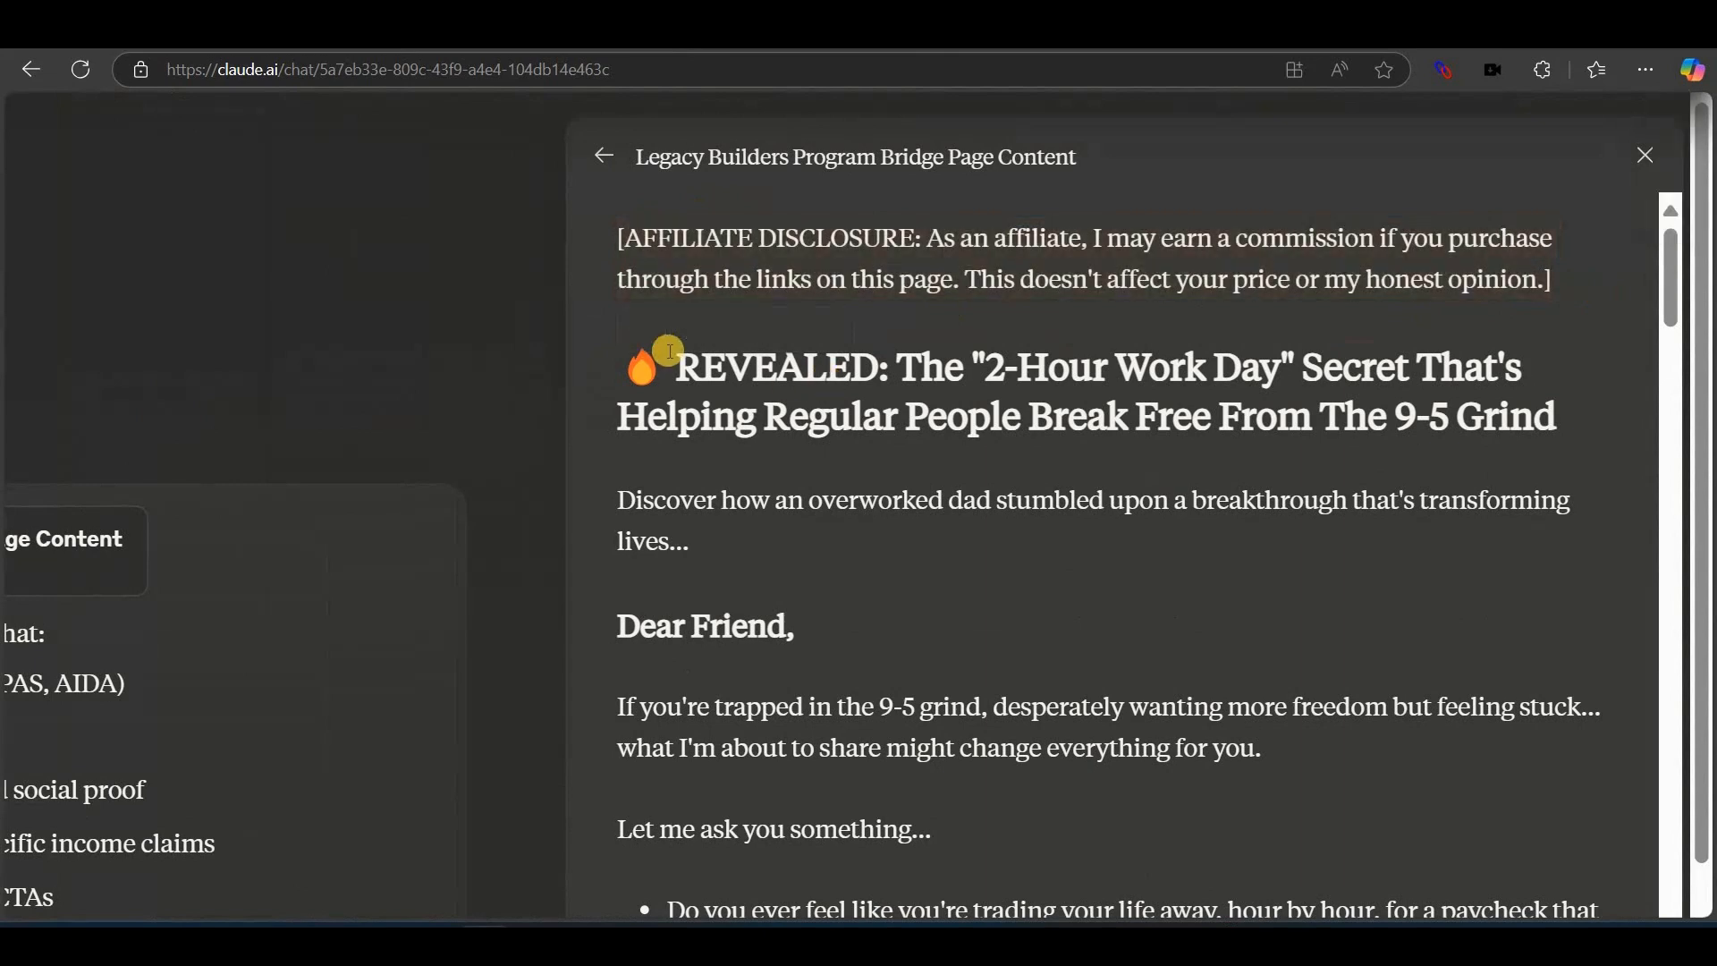
{"action": "triple_click", "coordinate": [1554, 398]}
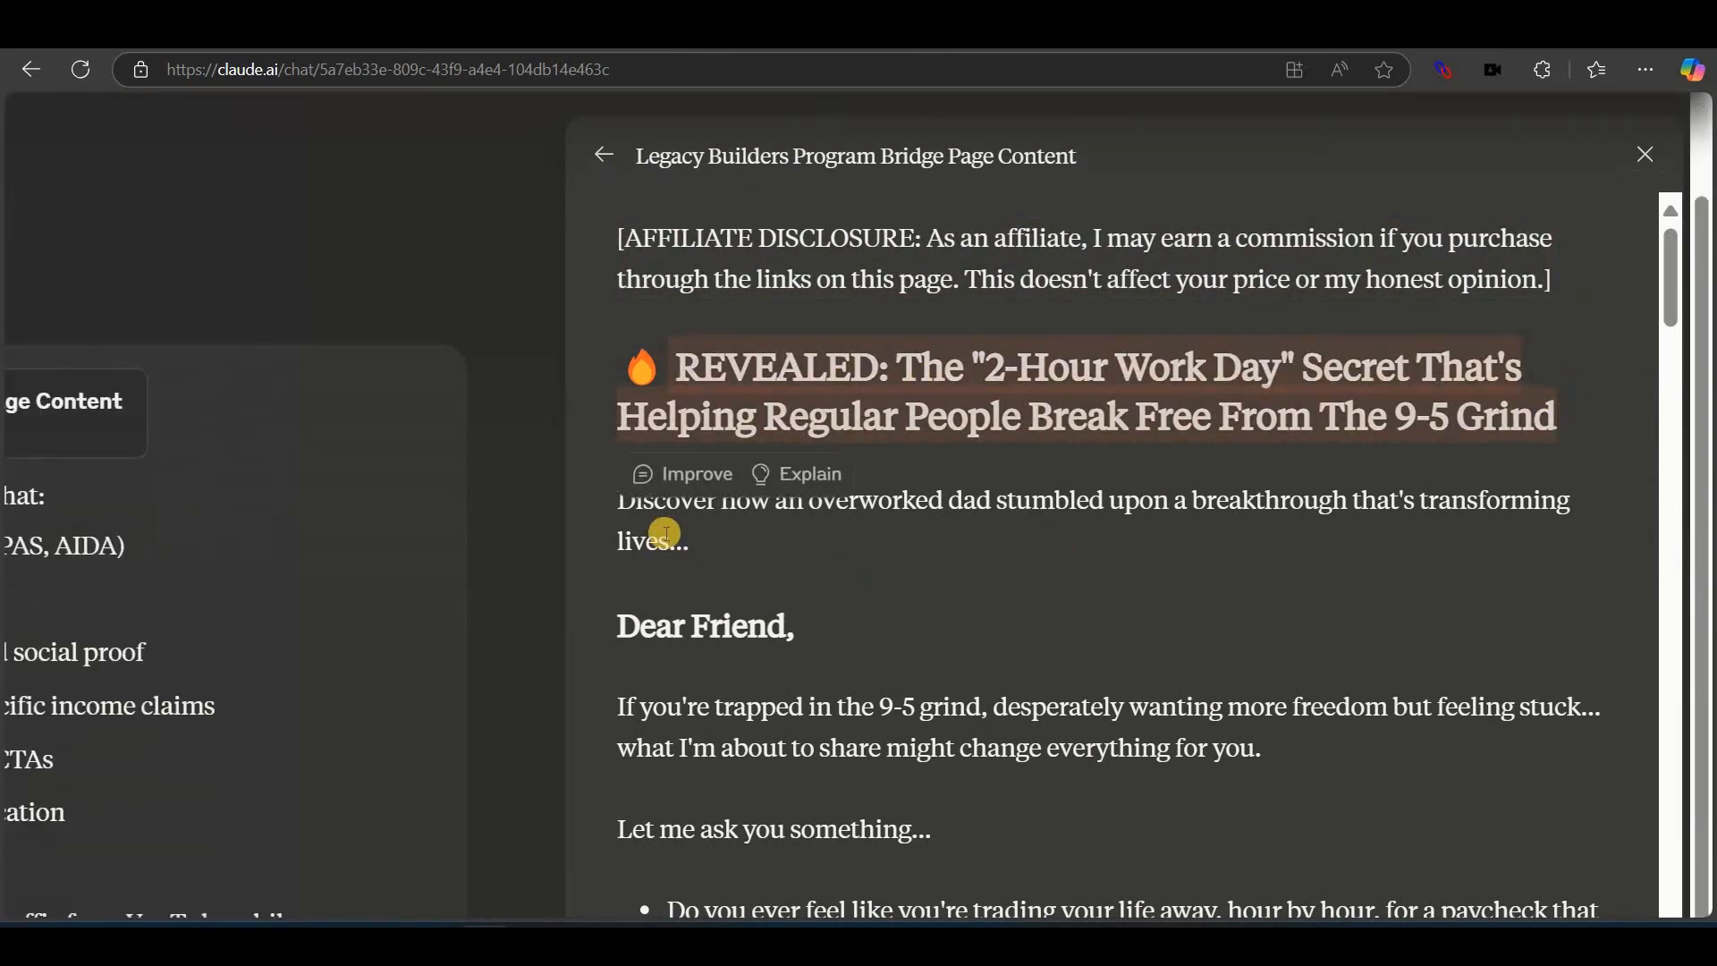
{"action": "left_click", "coordinate": [711, 687]}
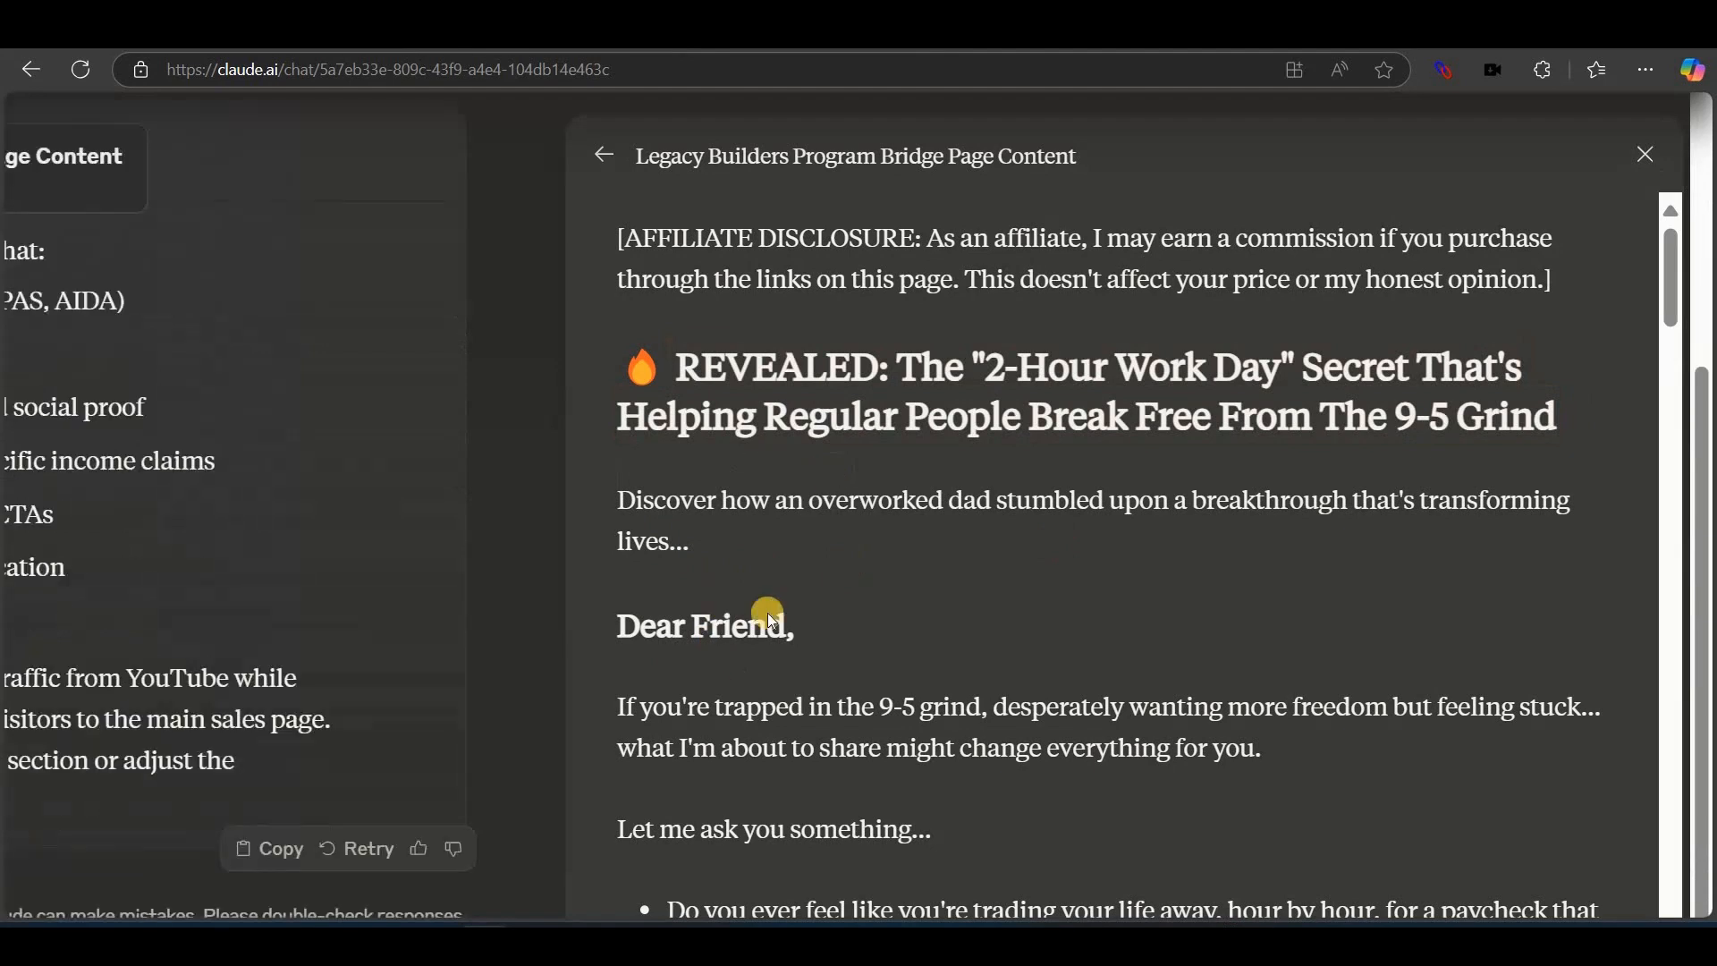
Scroll down checking the CLICK HERE TO DISCOVER THE SOLUTION and CLICK HERE TO LEARN MORE lines.
{"action": "scroll", "coordinate": [771, 620], "scroll_direction": "down", "scroll_amount": 8}
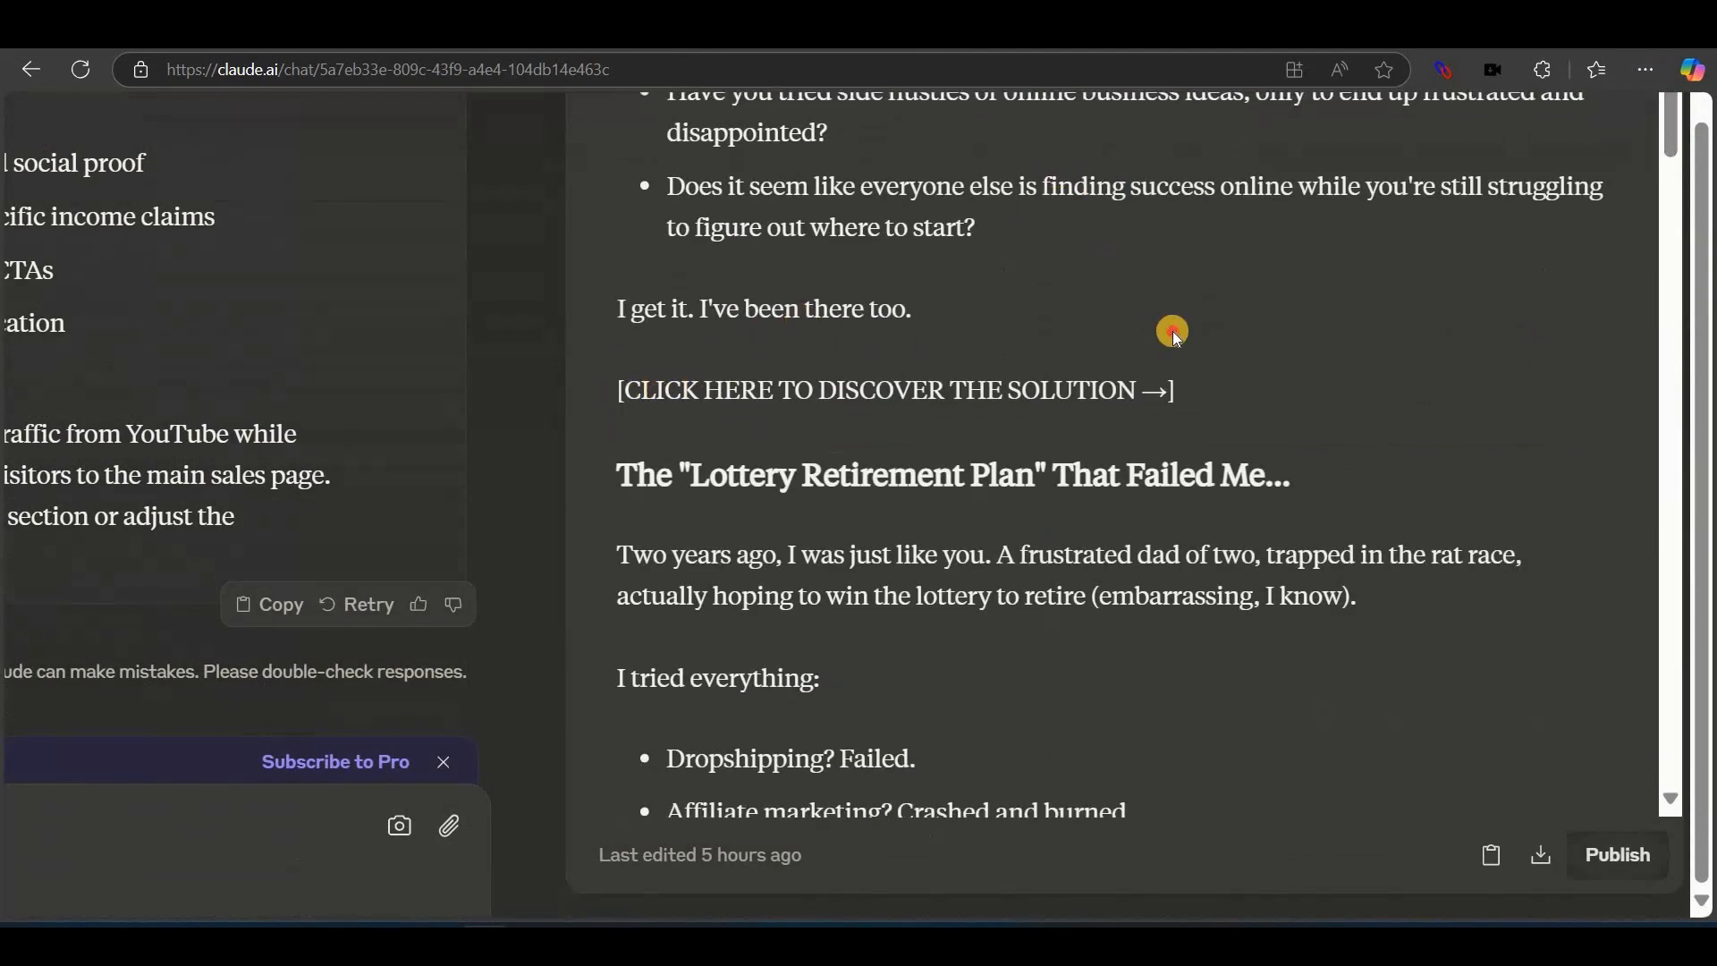
{"action": "triple_click", "coordinate": [1199, 387]}
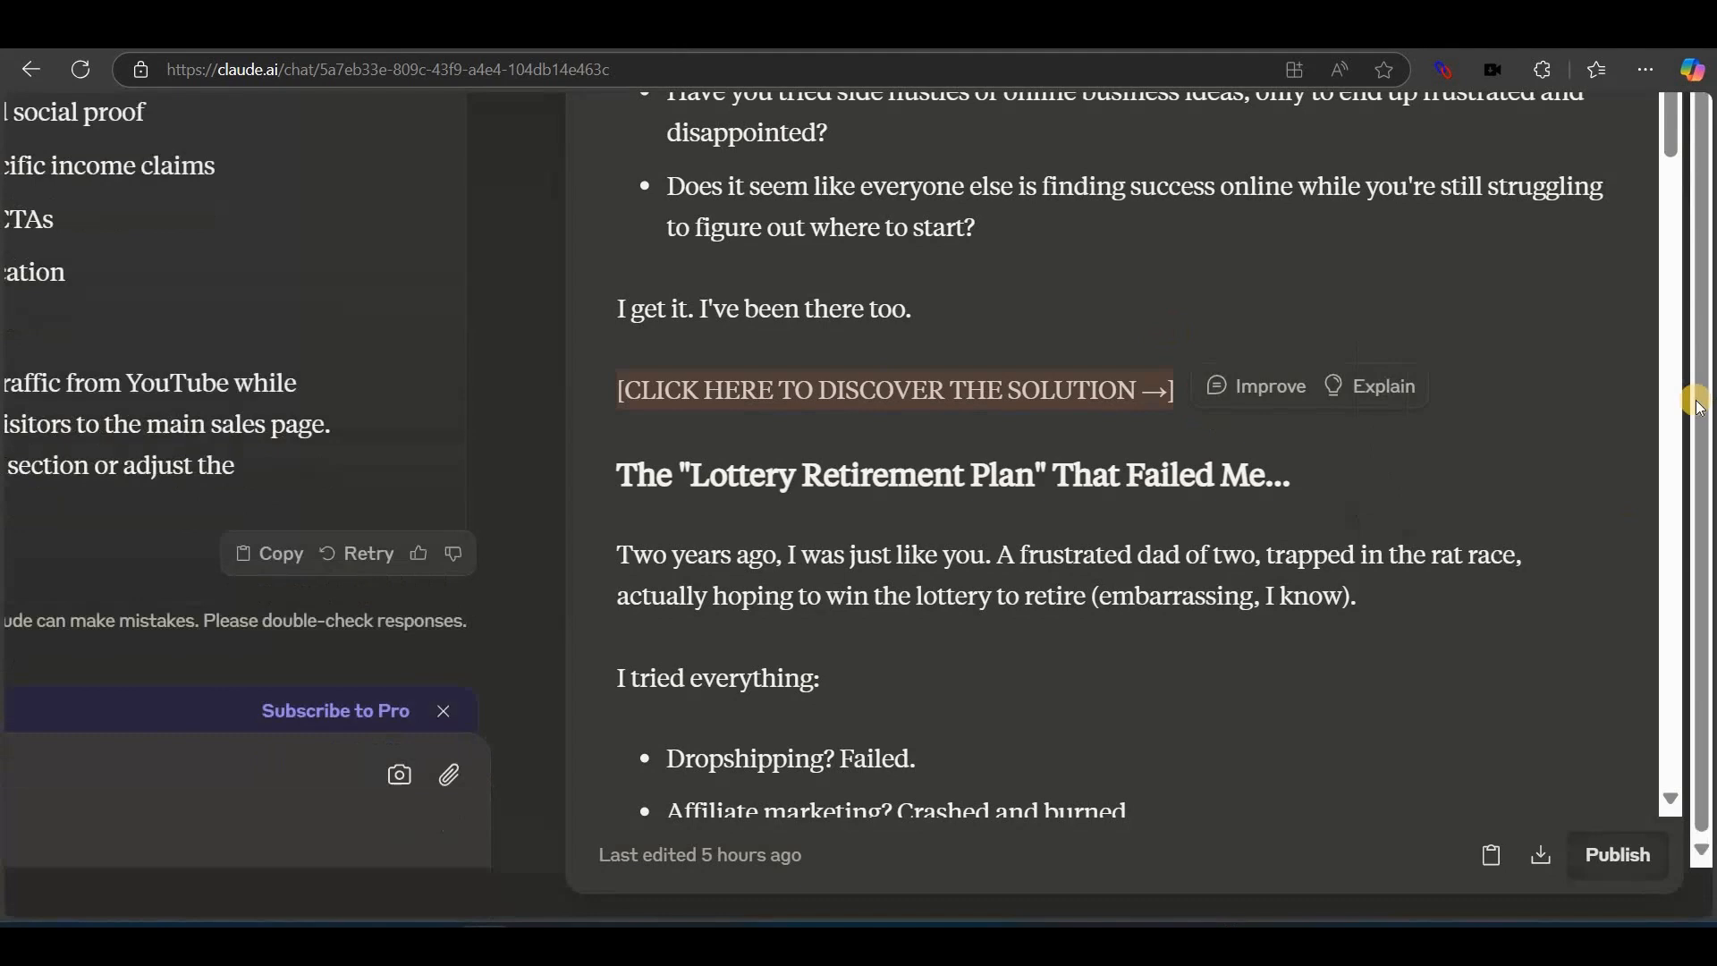
{"action": "left_click_drag", "start_coordinate": [1665, 147], "coordinate": [1665, 145]}
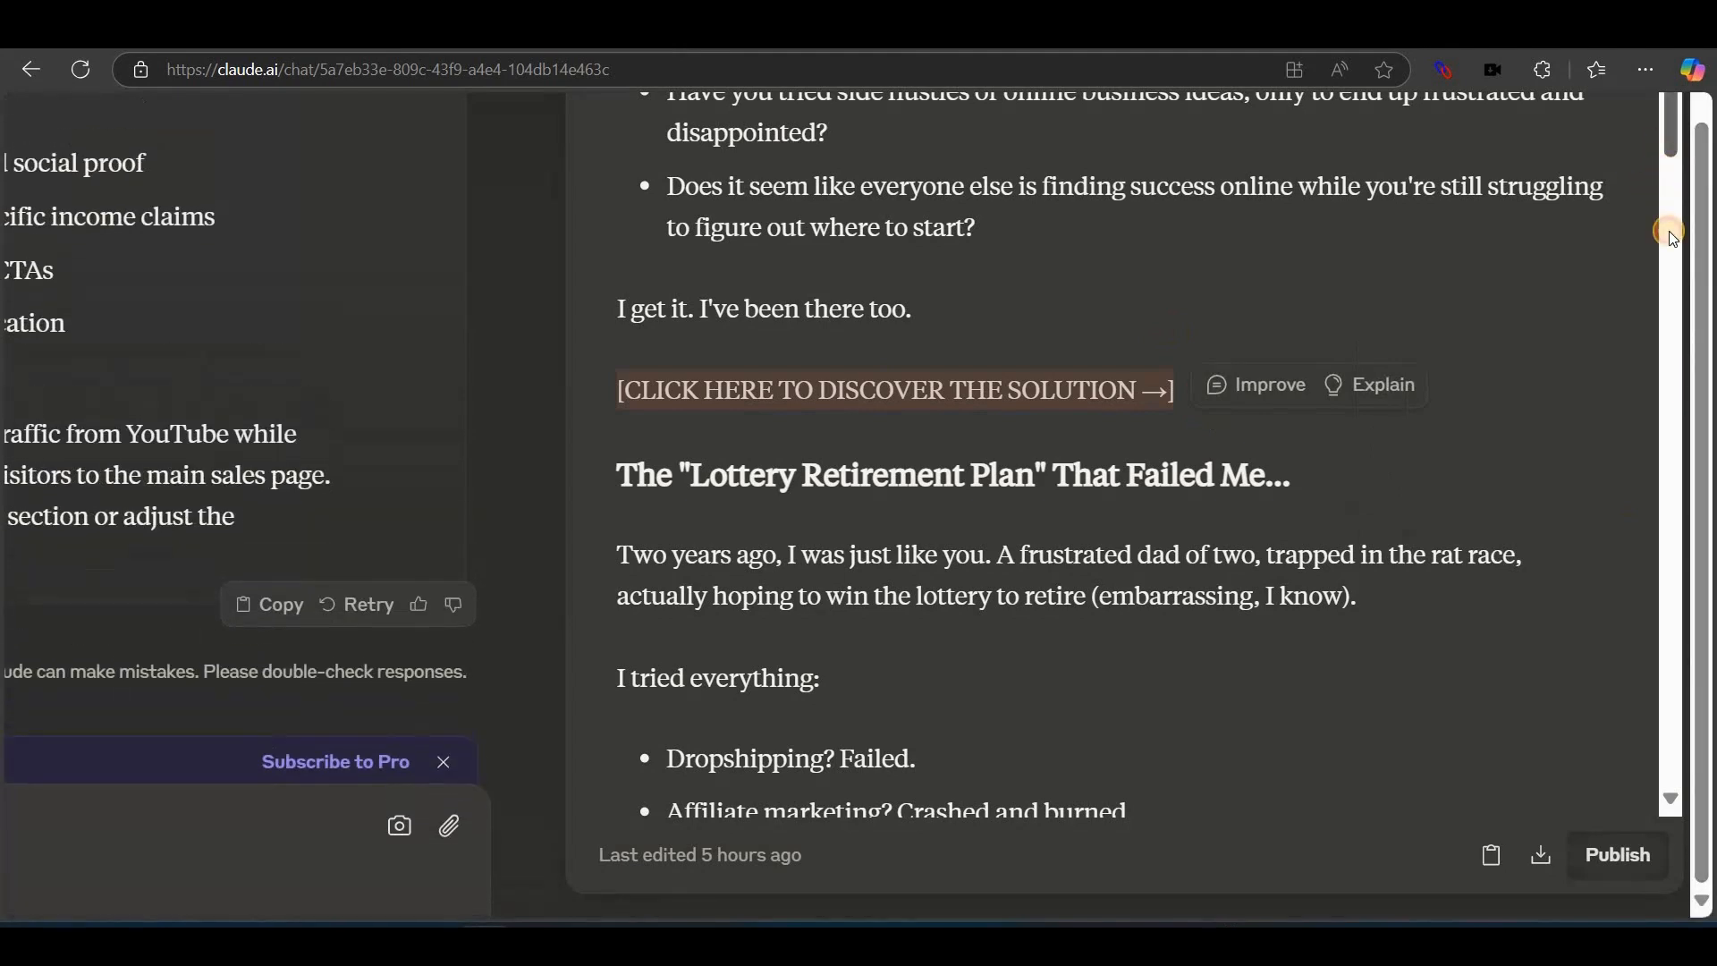
{"action": "left_click_drag", "start_coordinate": [1669, 230], "coordinate": [1677, 291]}
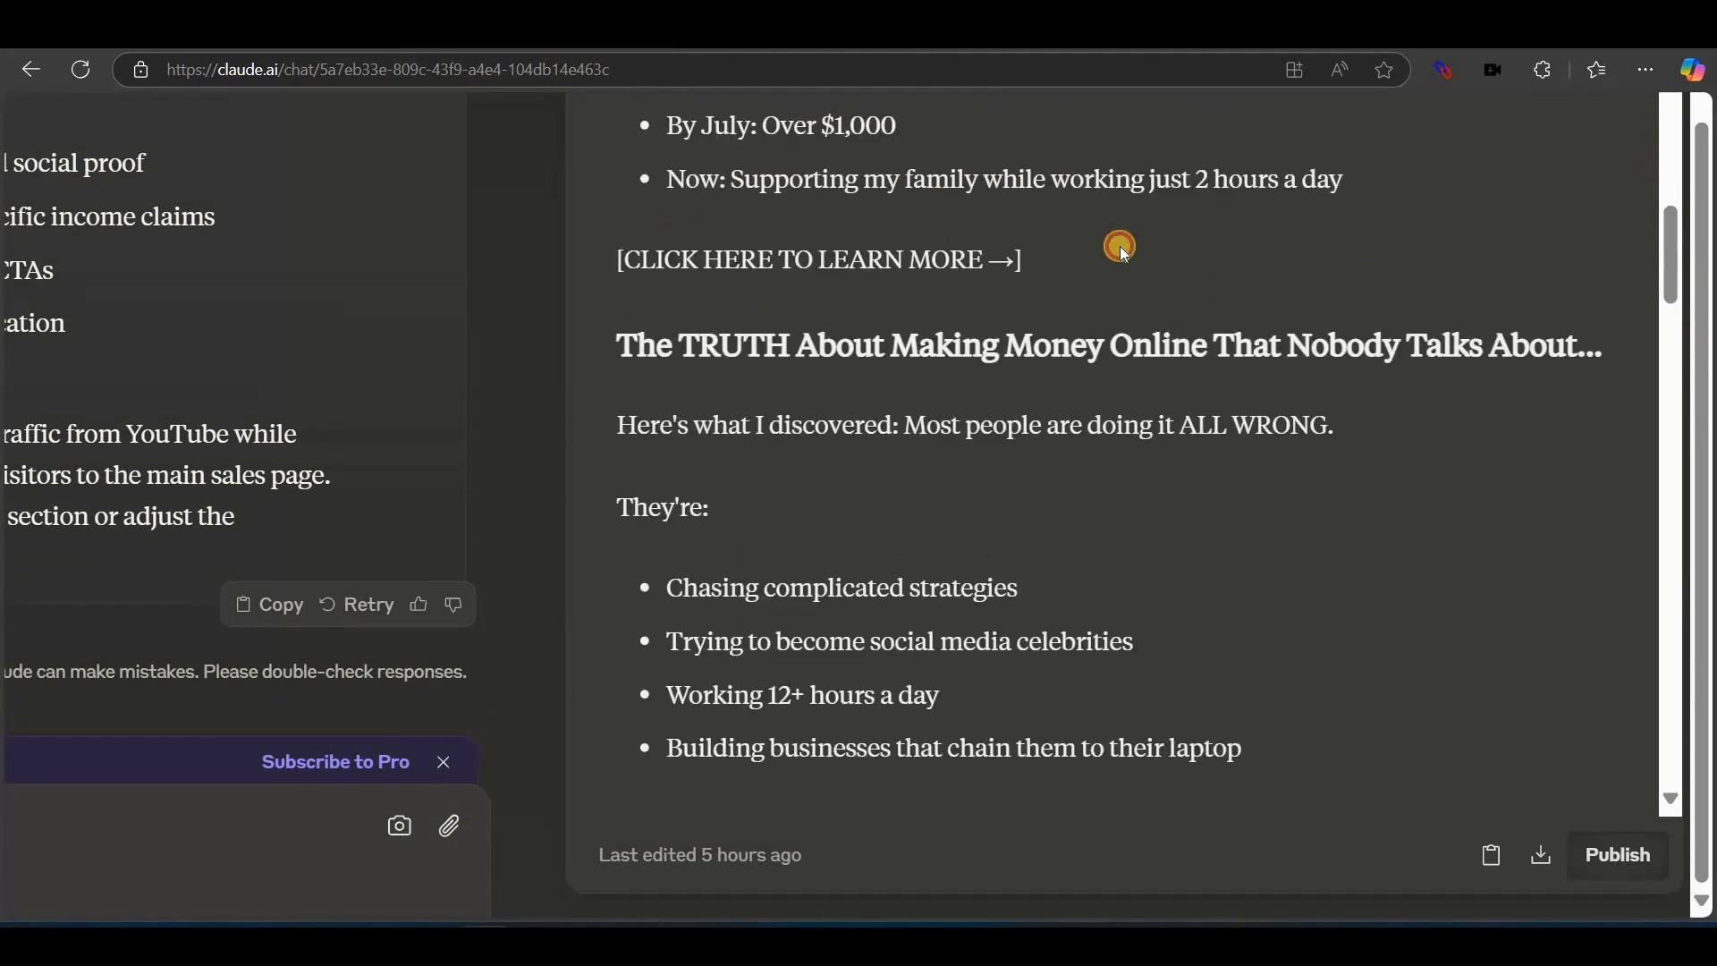
{"action": "triple_click", "coordinate": [1121, 250]}
{"action": "left_click", "coordinate": [1644, 344]}
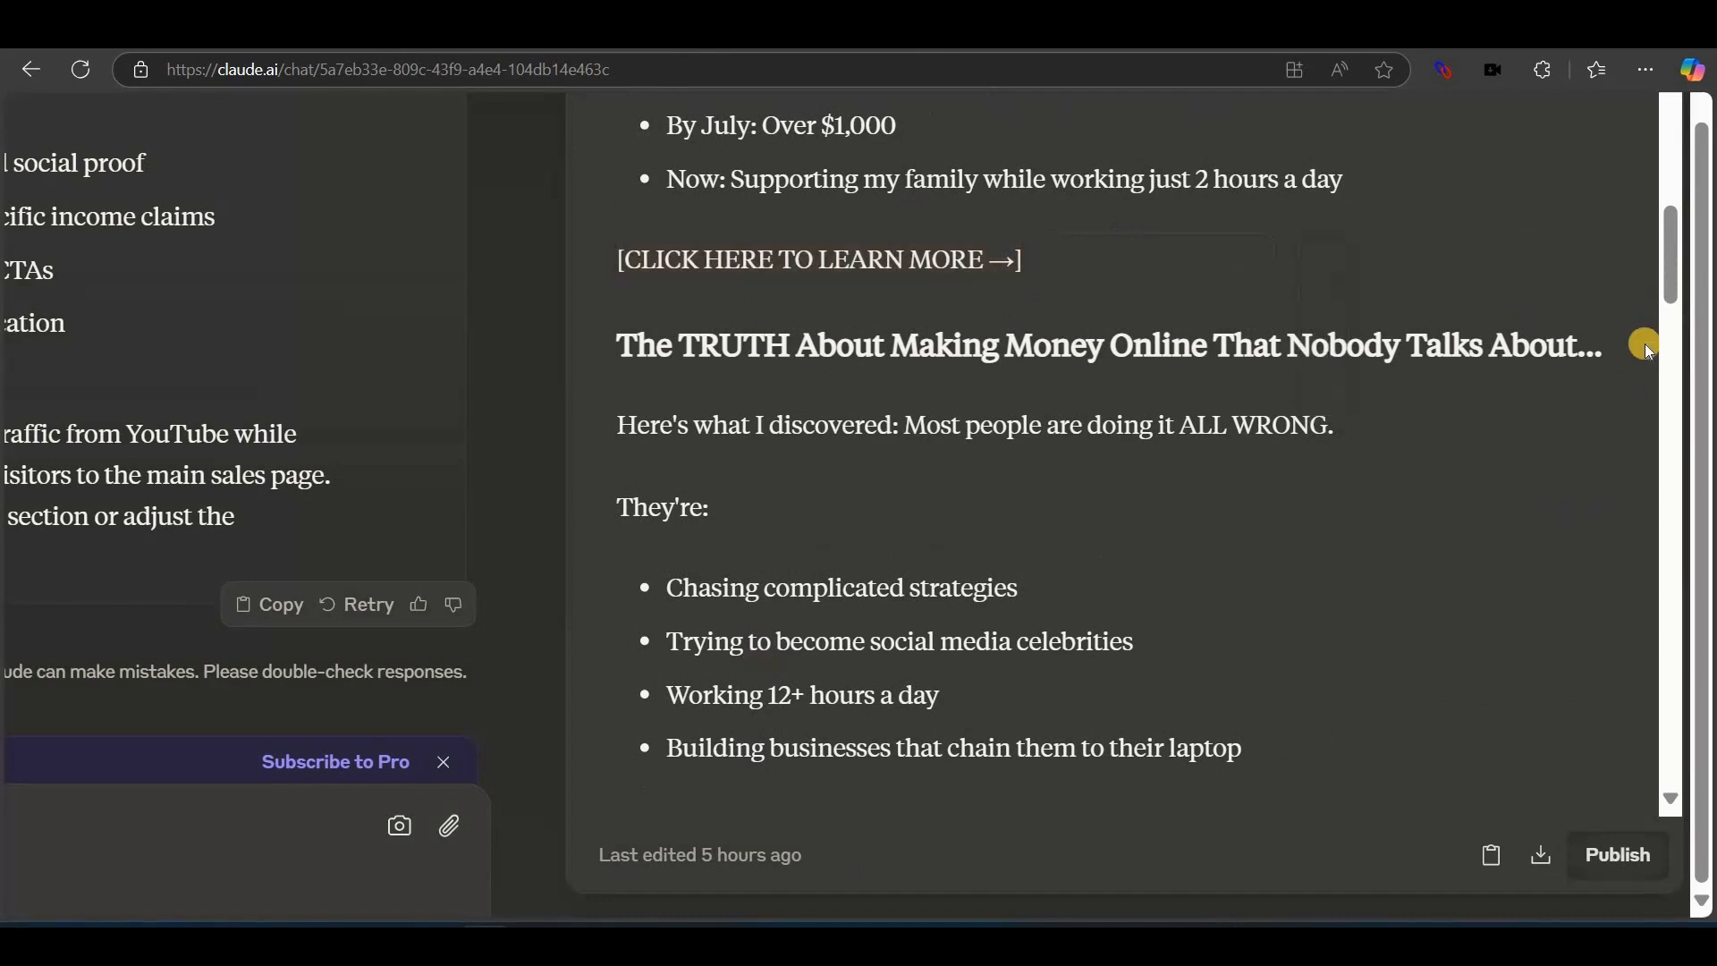
{"action": "left_click_drag", "start_coordinate": [1669, 291], "coordinate": [1676, 432]}
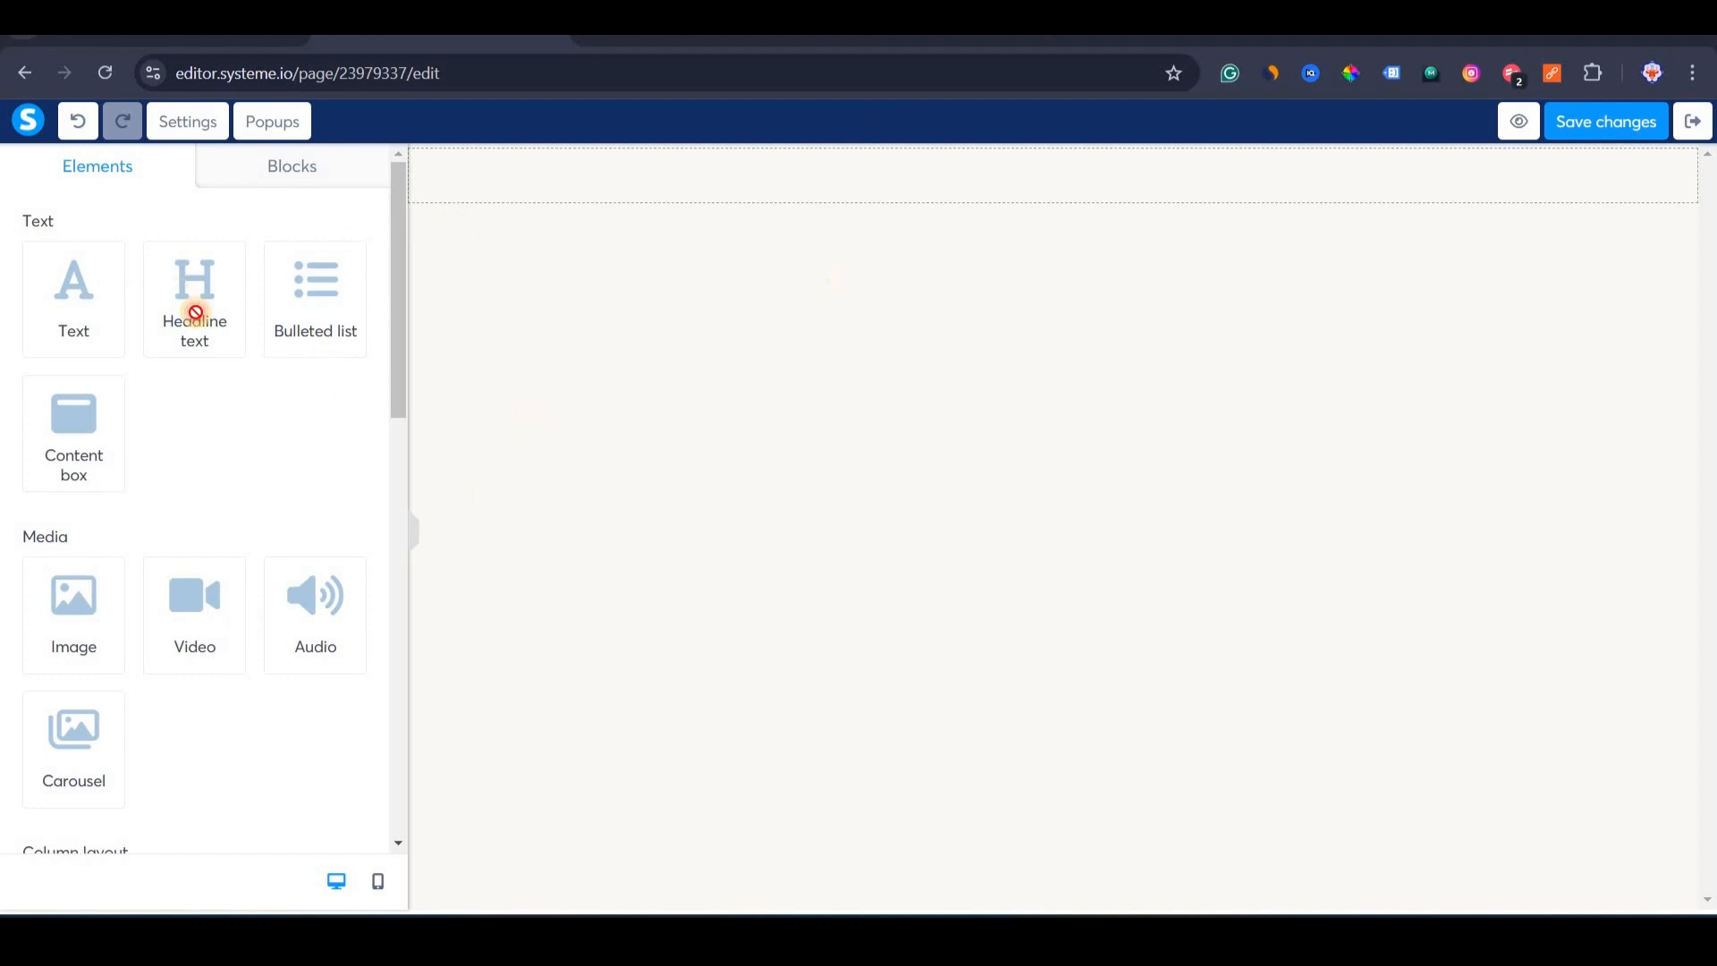
Drop two Headline elements, one under the other, onto the empty DWA Landing Page section.
{"action": "left_click_drag", "start_coordinate": [195, 313], "coordinate": [857, 206]}
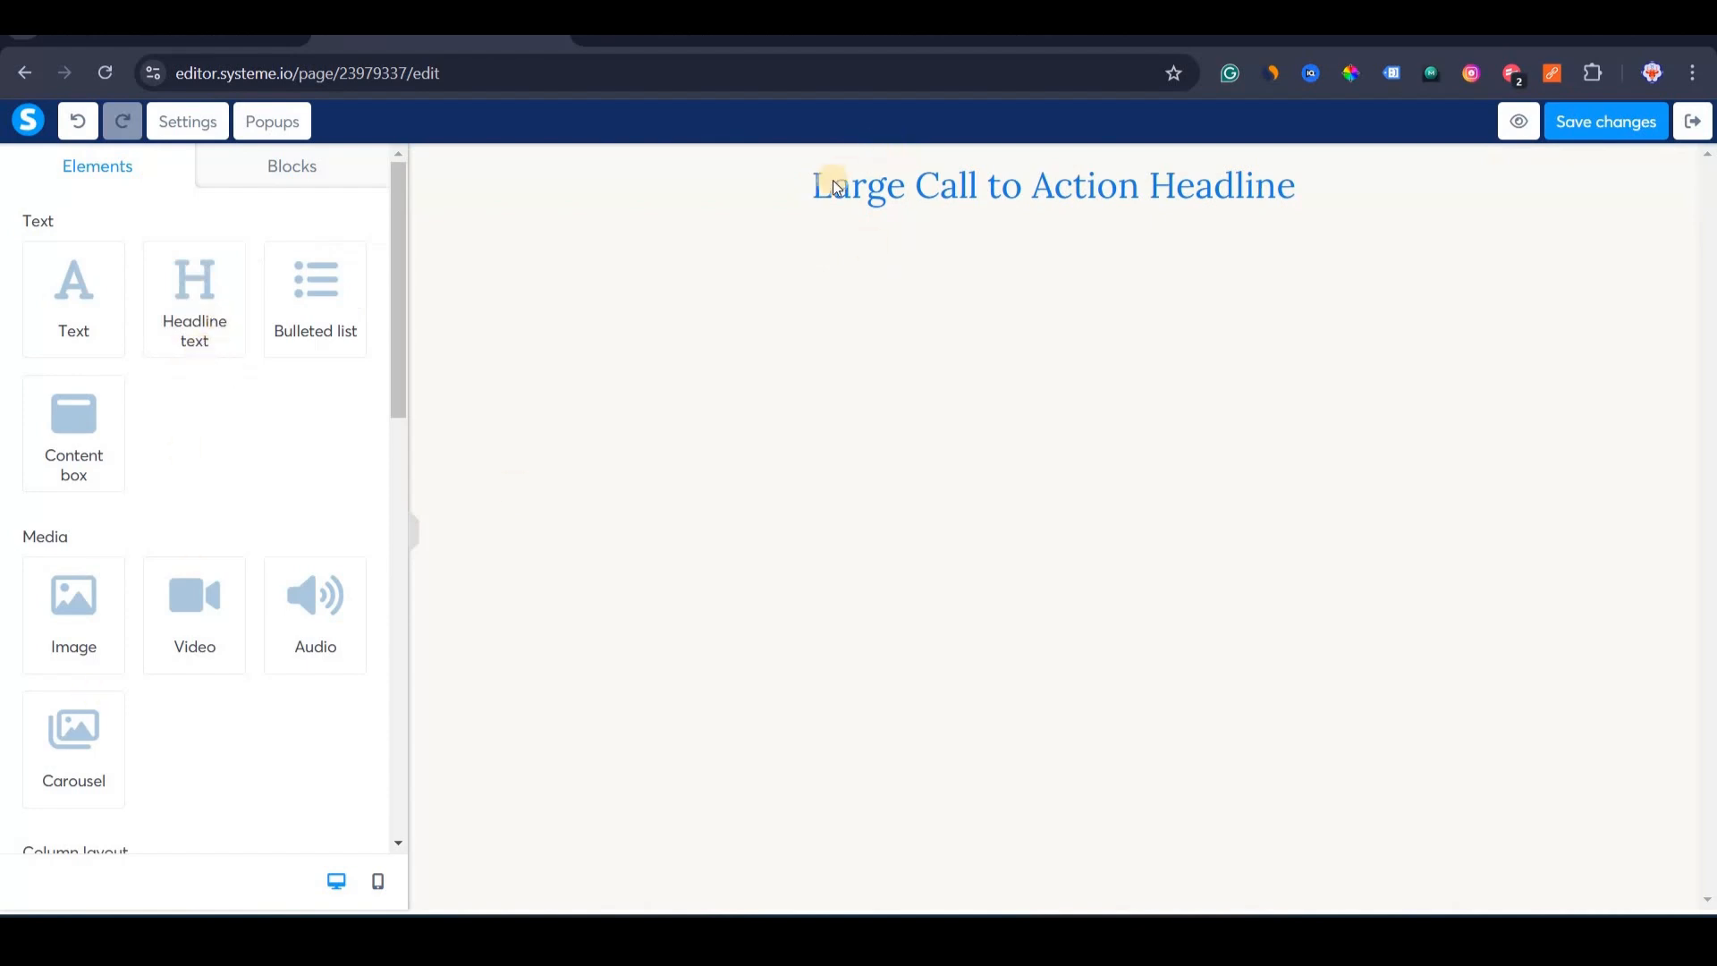
{"action": "left_click_drag", "start_coordinate": [208, 311], "coordinate": [992, 172]}
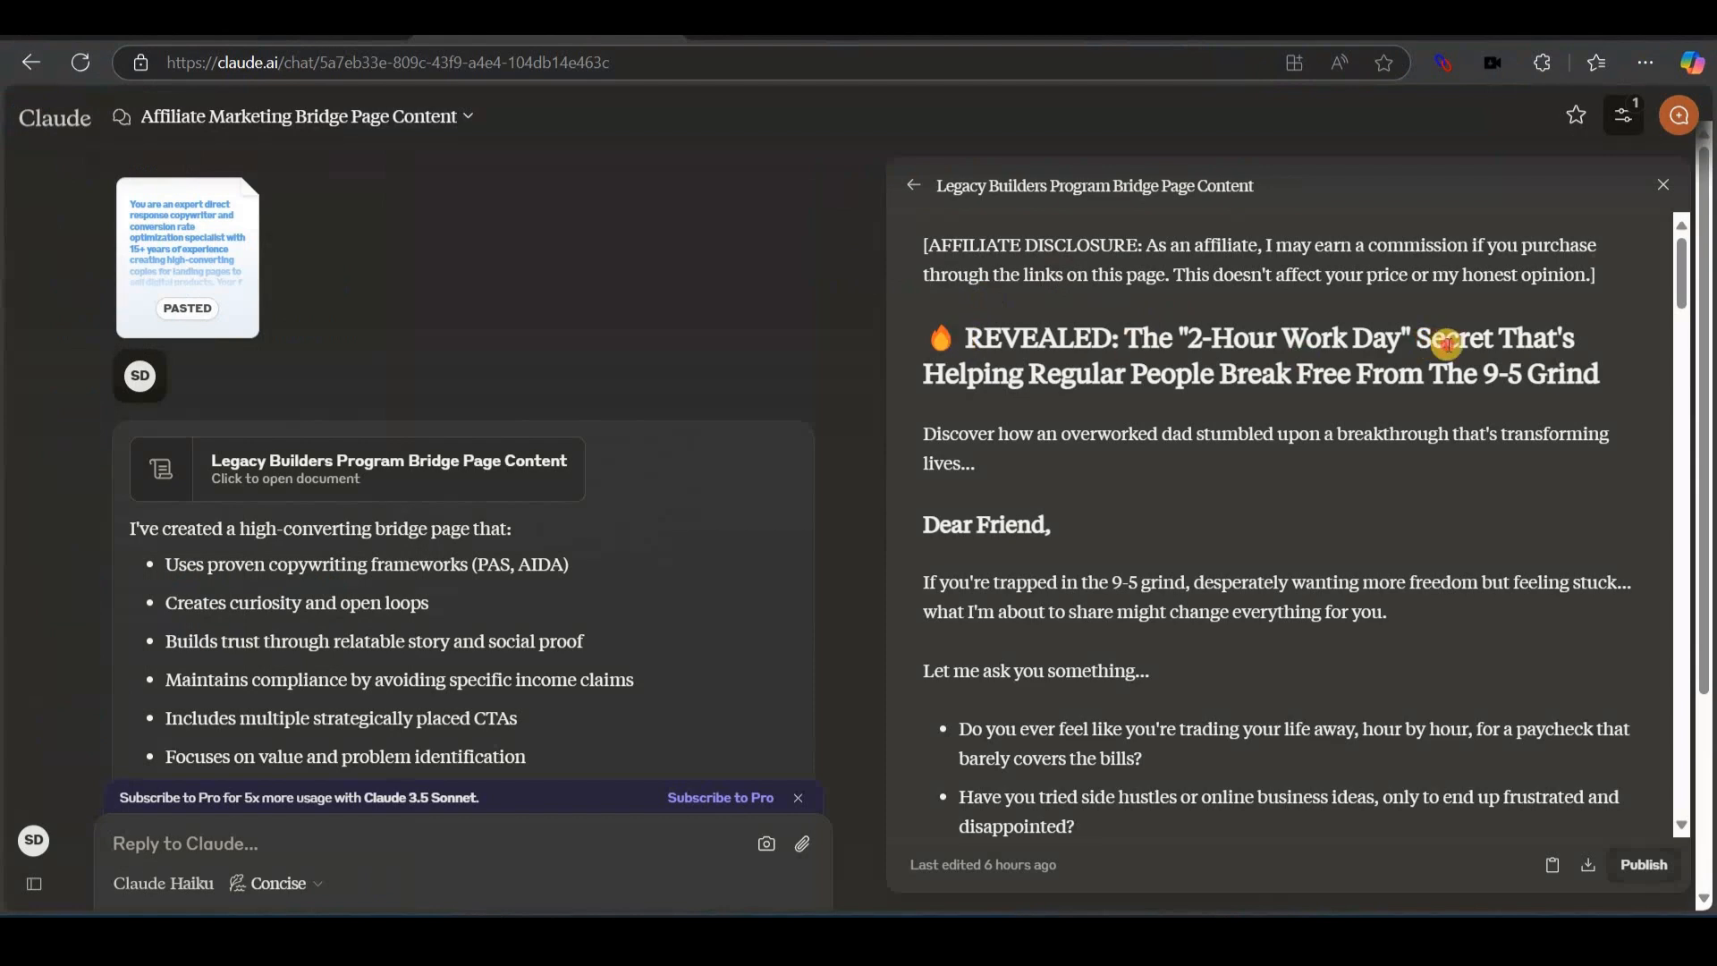
Fill the two headlines with Claude's '2-Hour Work Day' headline and 'Discover how' subheadline.
{"action": "left_click_drag", "start_coordinate": [1446, 342], "coordinate": [1640, 373]}
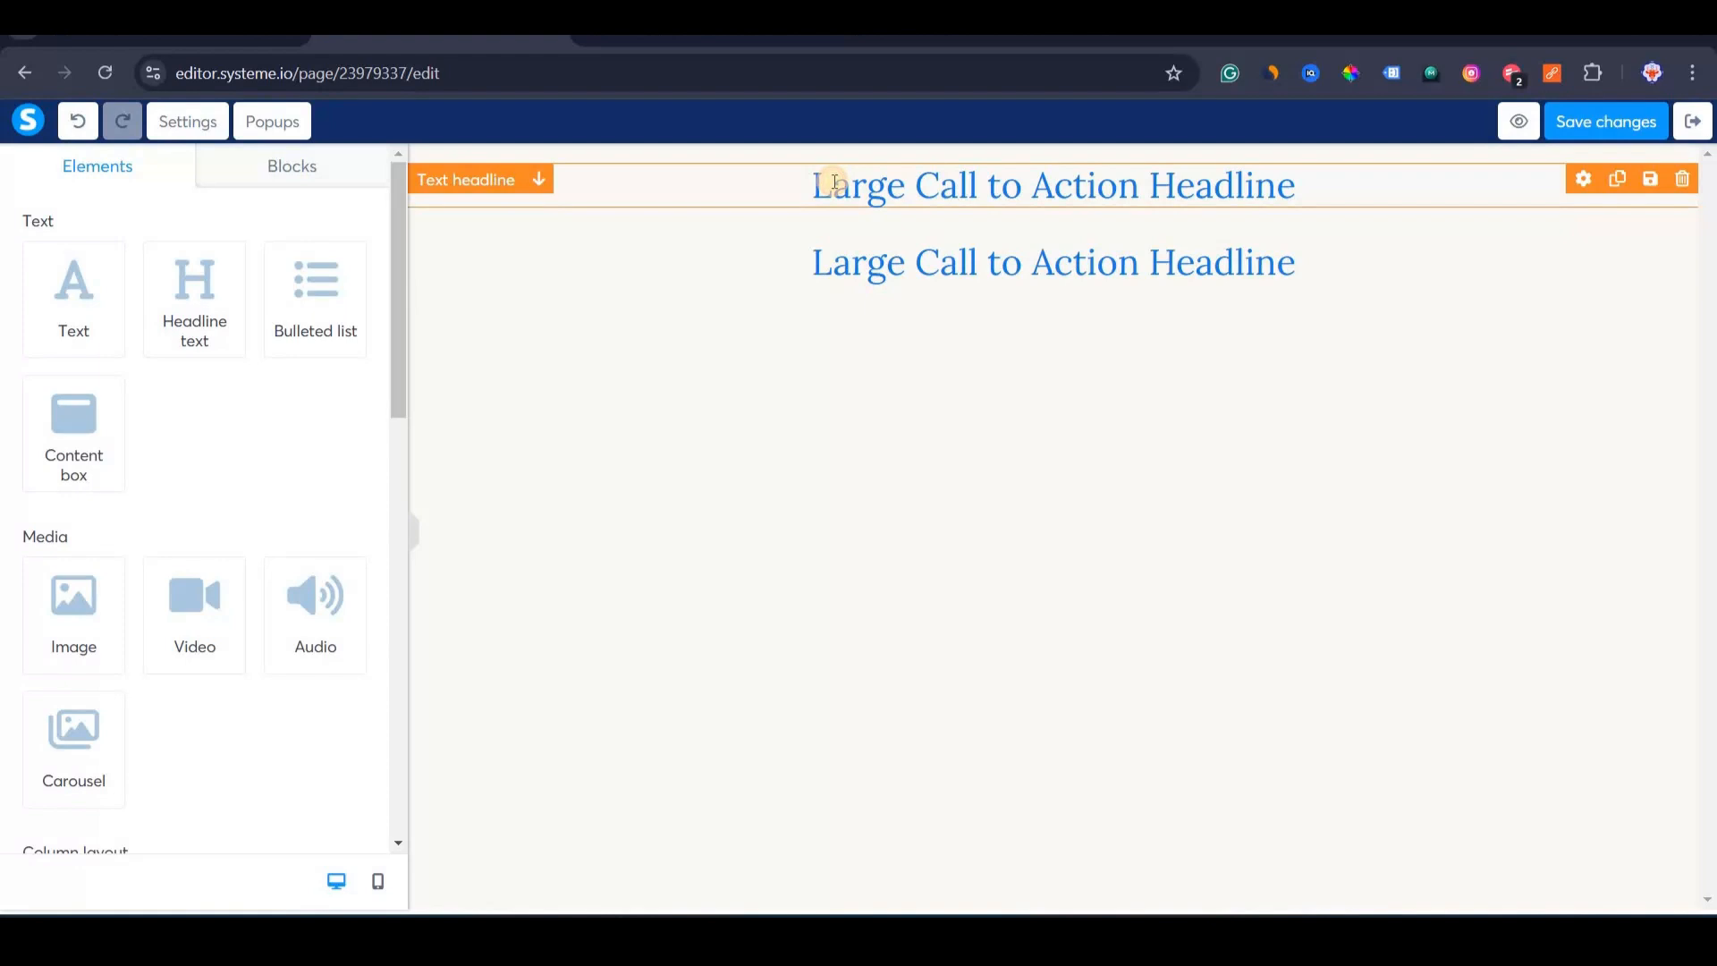
{"action": "double_click", "coordinate": [834, 181]}
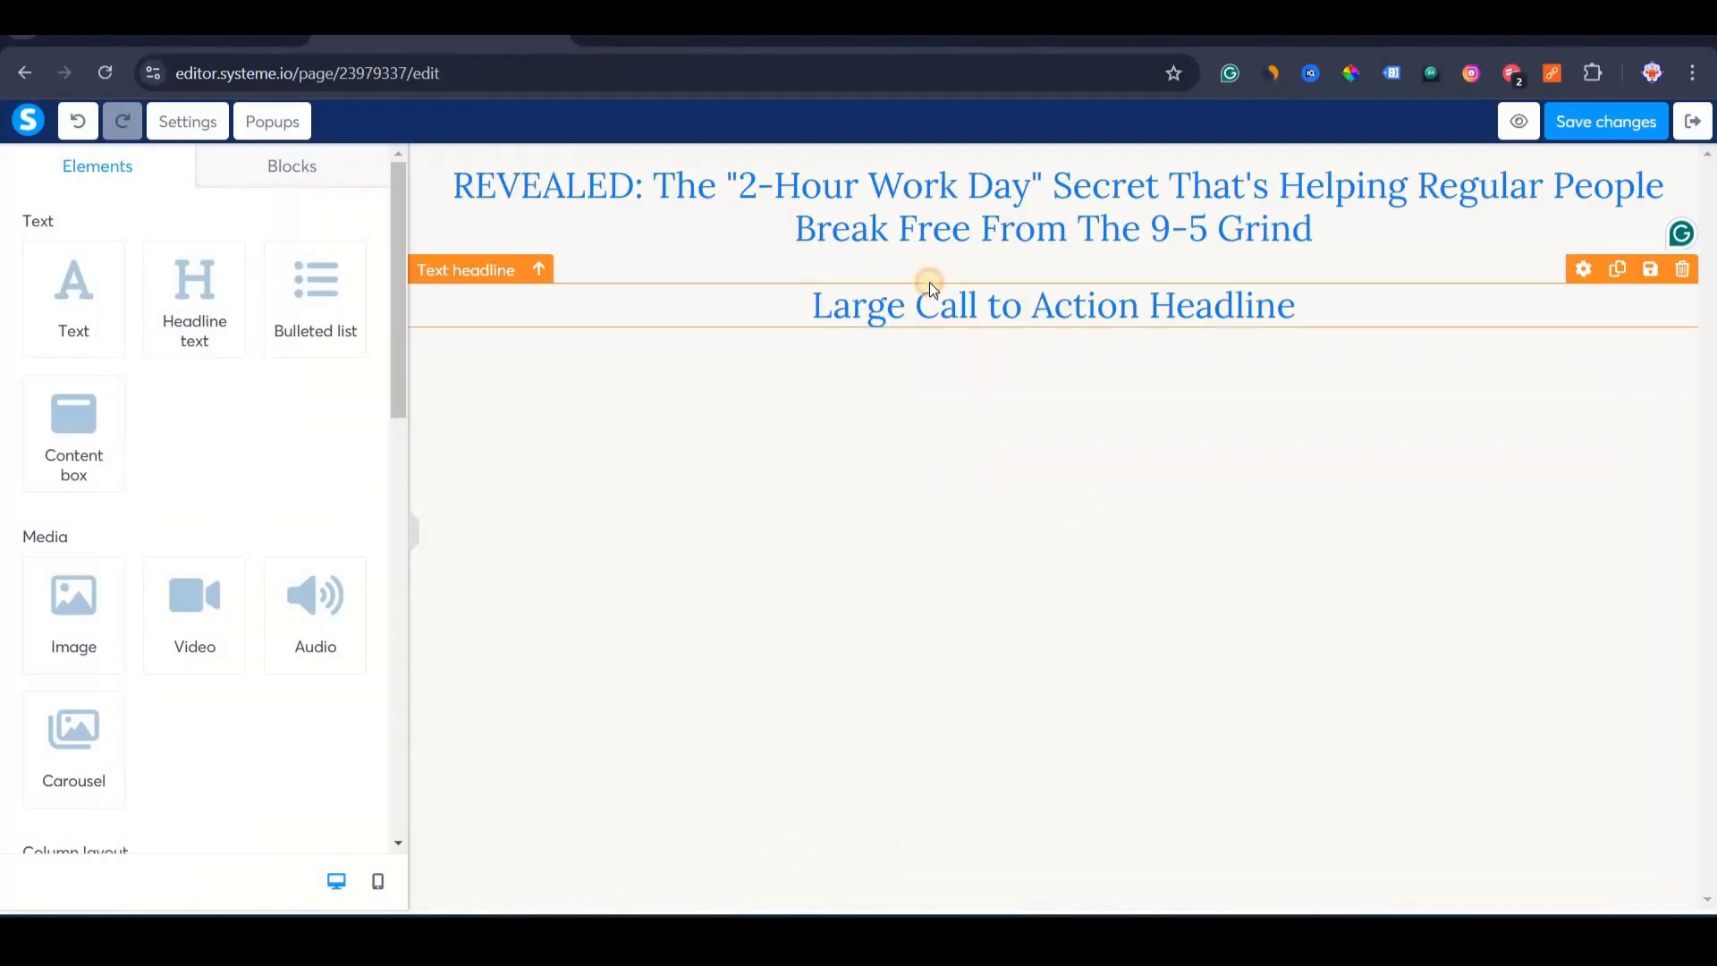
{"action": "left_click", "coordinate": [928, 279]}
{"action": "key", "text": "ctrl+a"}
{"action": "type", "text": "Discover how an overworked dad stumbled upon a breakthrough that's transforming lives..."}
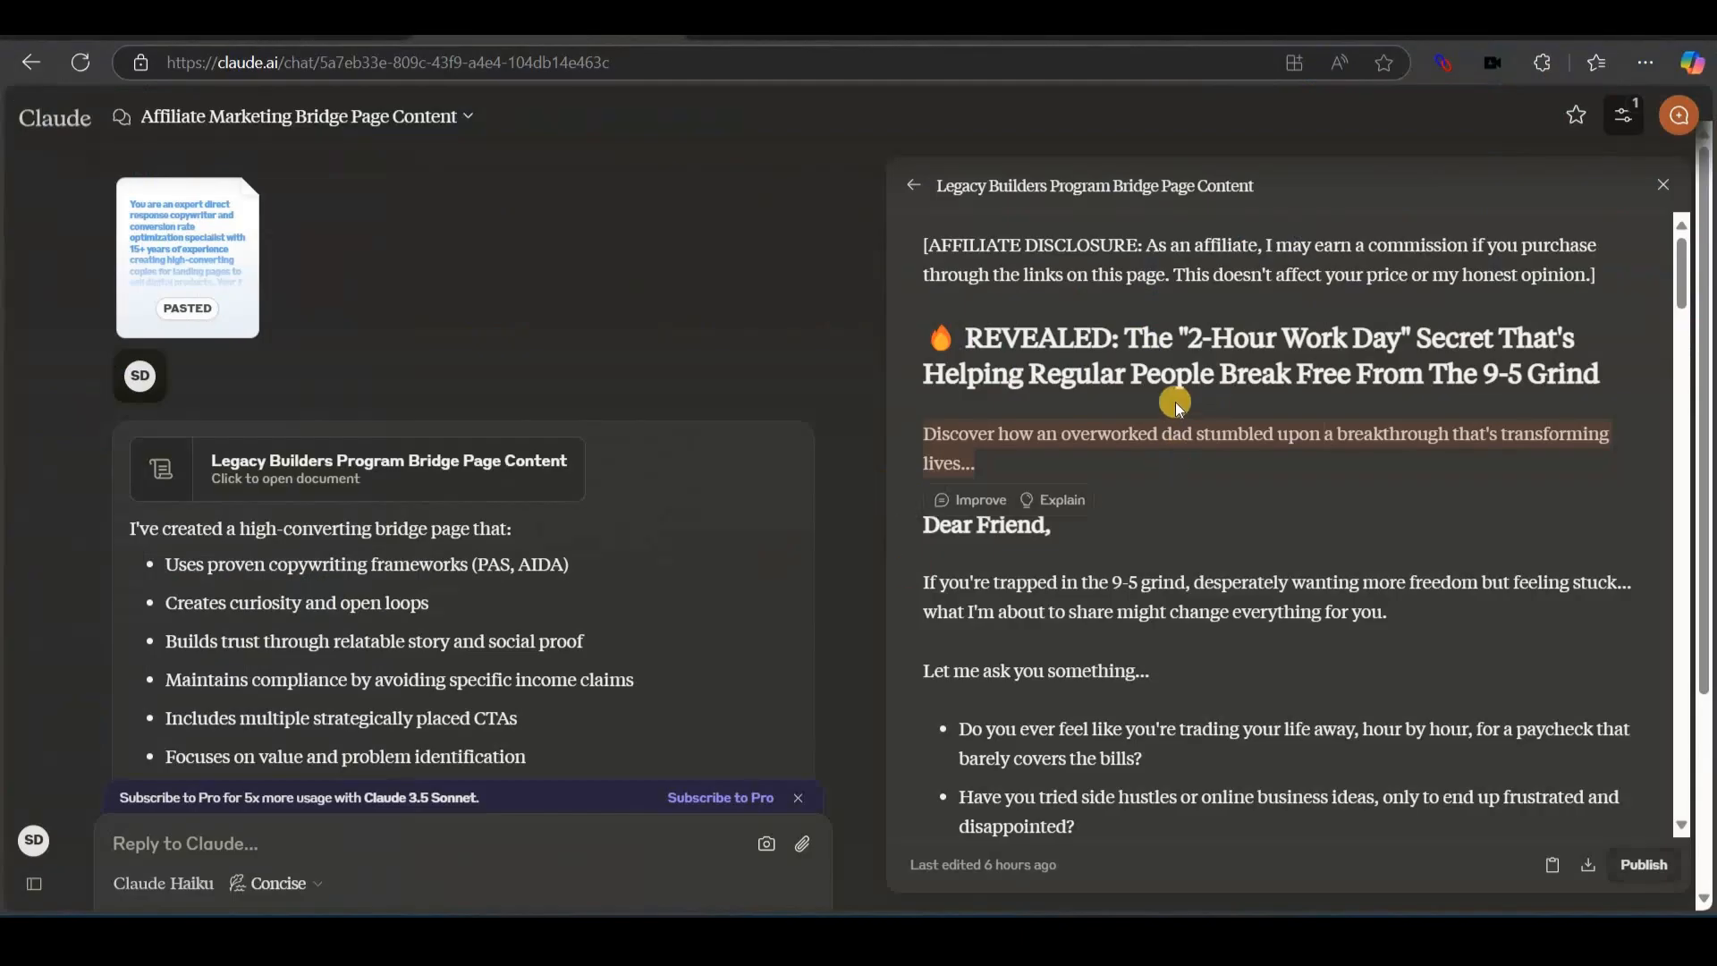
Copy Claude's 'Dear Friend' opening paragraph and add a Text element below the subheadline.
{"action": "scroll", "coordinate": [1173, 401], "scroll_direction": "down", "scroll_amount": 2}
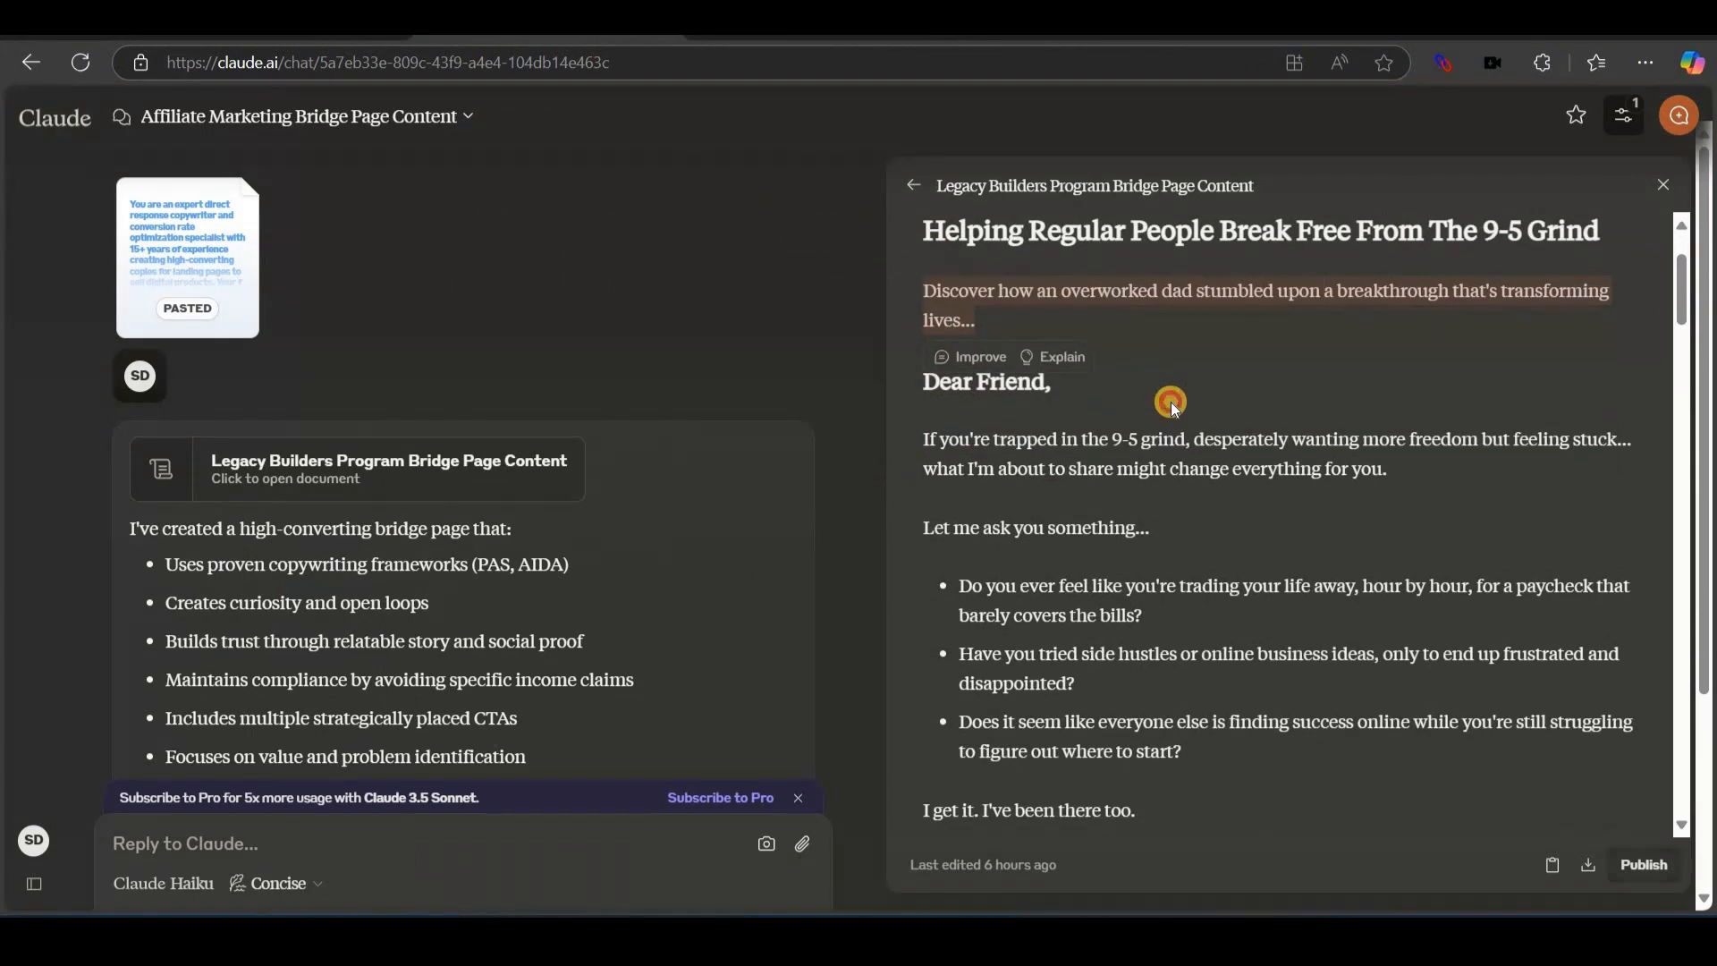
{"action": "left_click", "coordinate": [1023, 406]}
{"action": "scroll", "coordinate": [1041, 483], "scroll_direction": "down", "scroll_amount": 2}
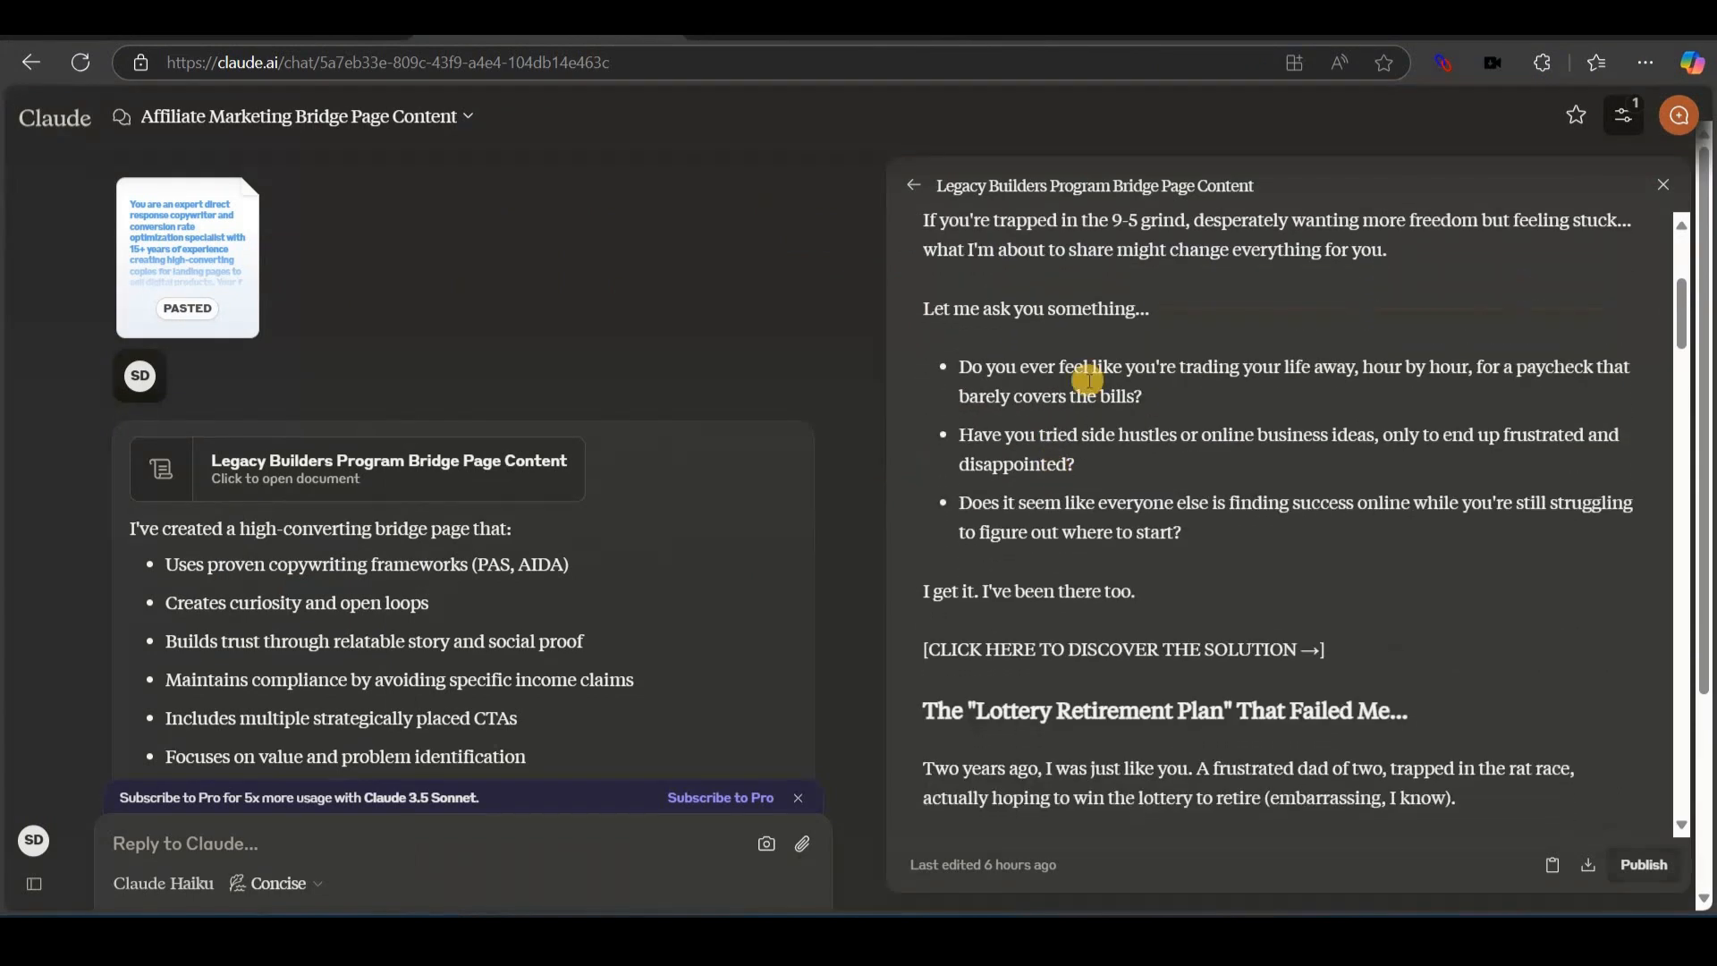
{"action": "scroll", "coordinate": [1085, 383], "scroll_direction": "up", "scroll_amount": 2}
{"action": "scroll", "coordinate": [975, 517], "scroll_direction": "down", "scroll_amount": 1}
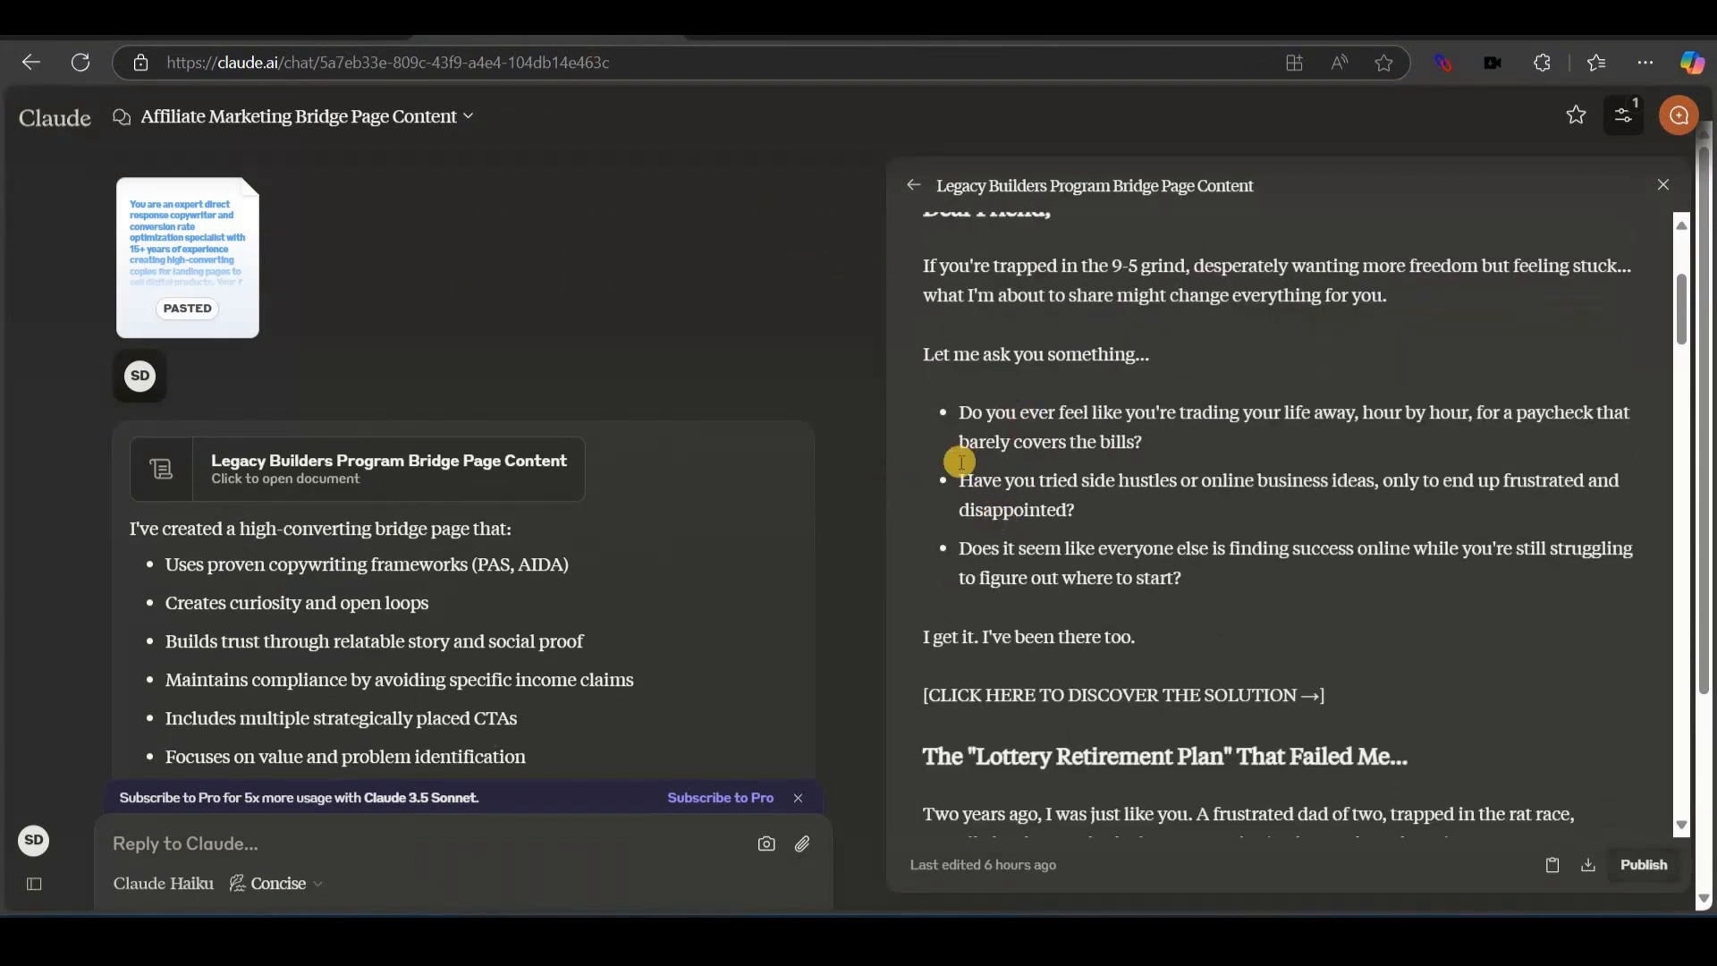
{"action": "scroll", "coordinate": [1030, 431], "scroll_direction": "up", "scroll_amount": 1}
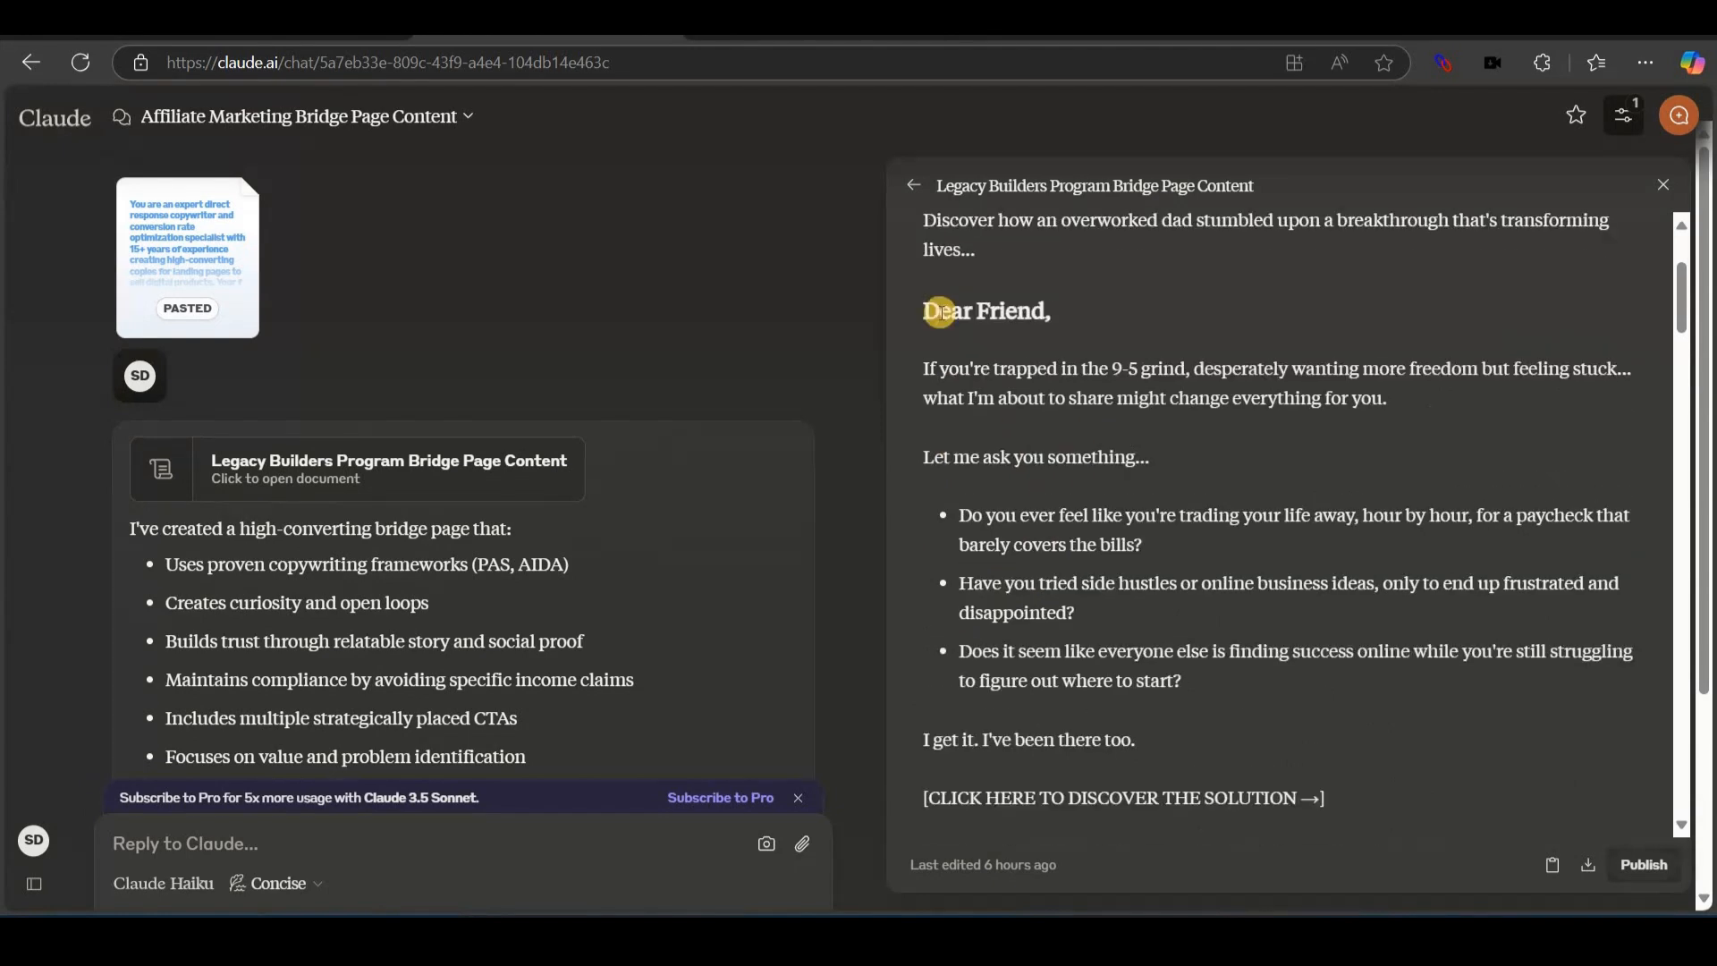
{"action": "left_click_drag", "start_coordinate": [915, 314], "coordinate": [1168, 447]}
{"action": "key", "text": "ctrl+c"}
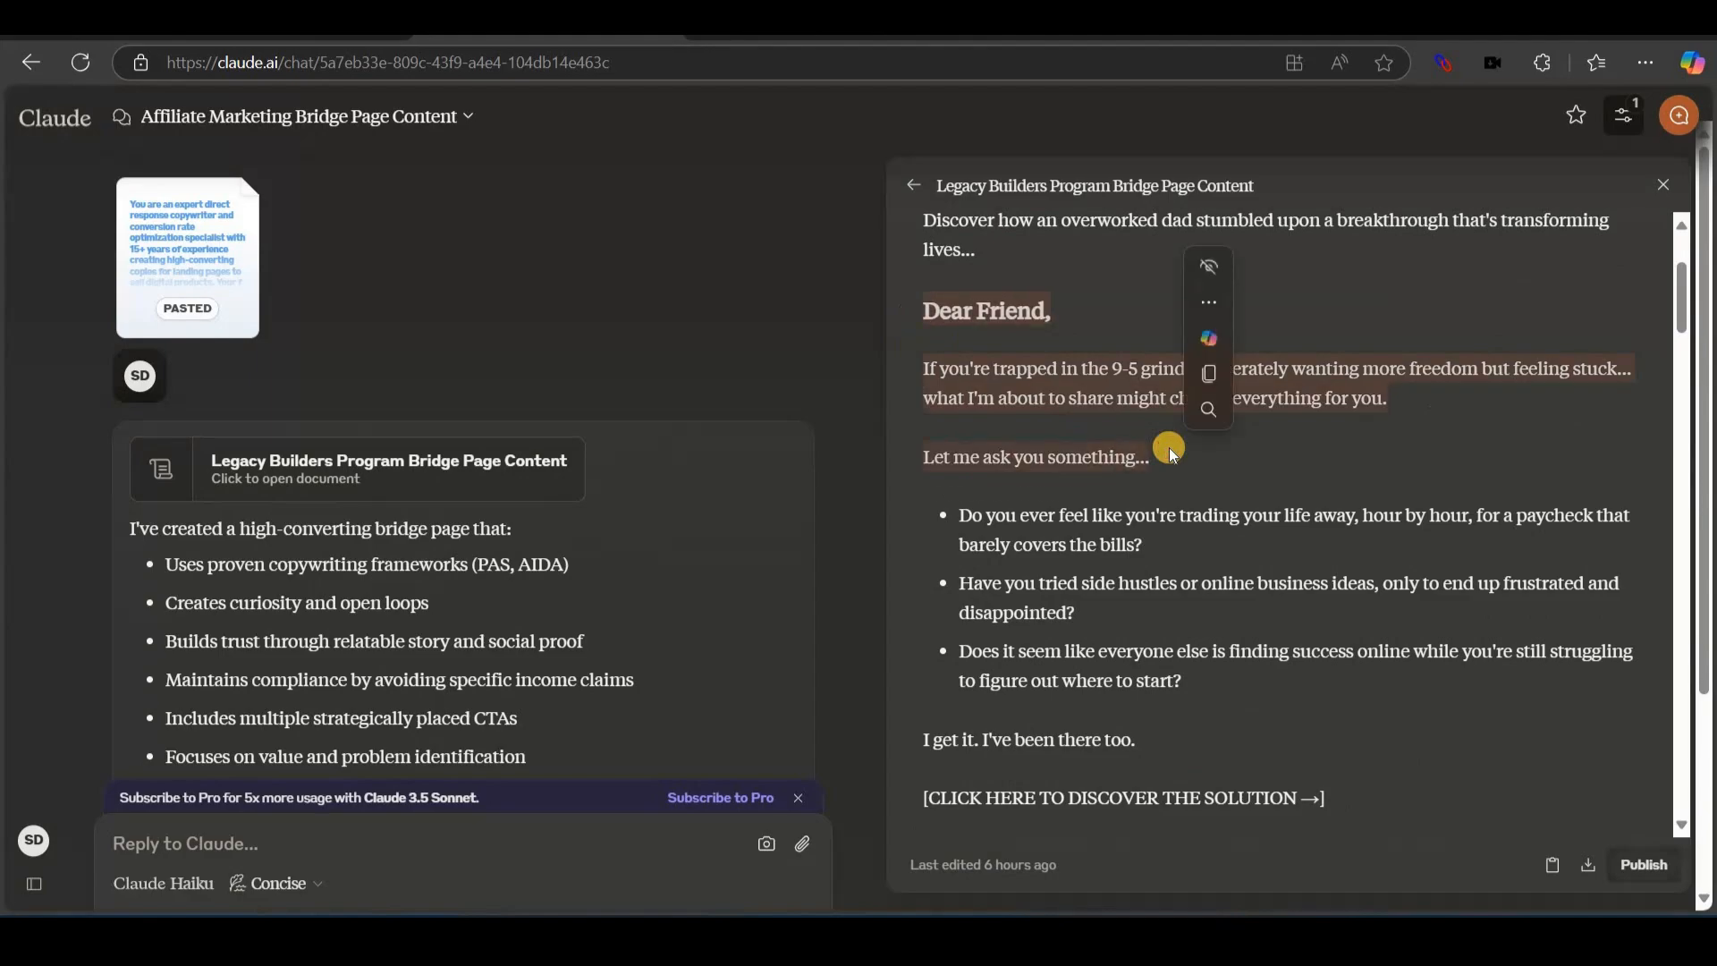
{"action": "left_click", "coordinate": [628, 921]}
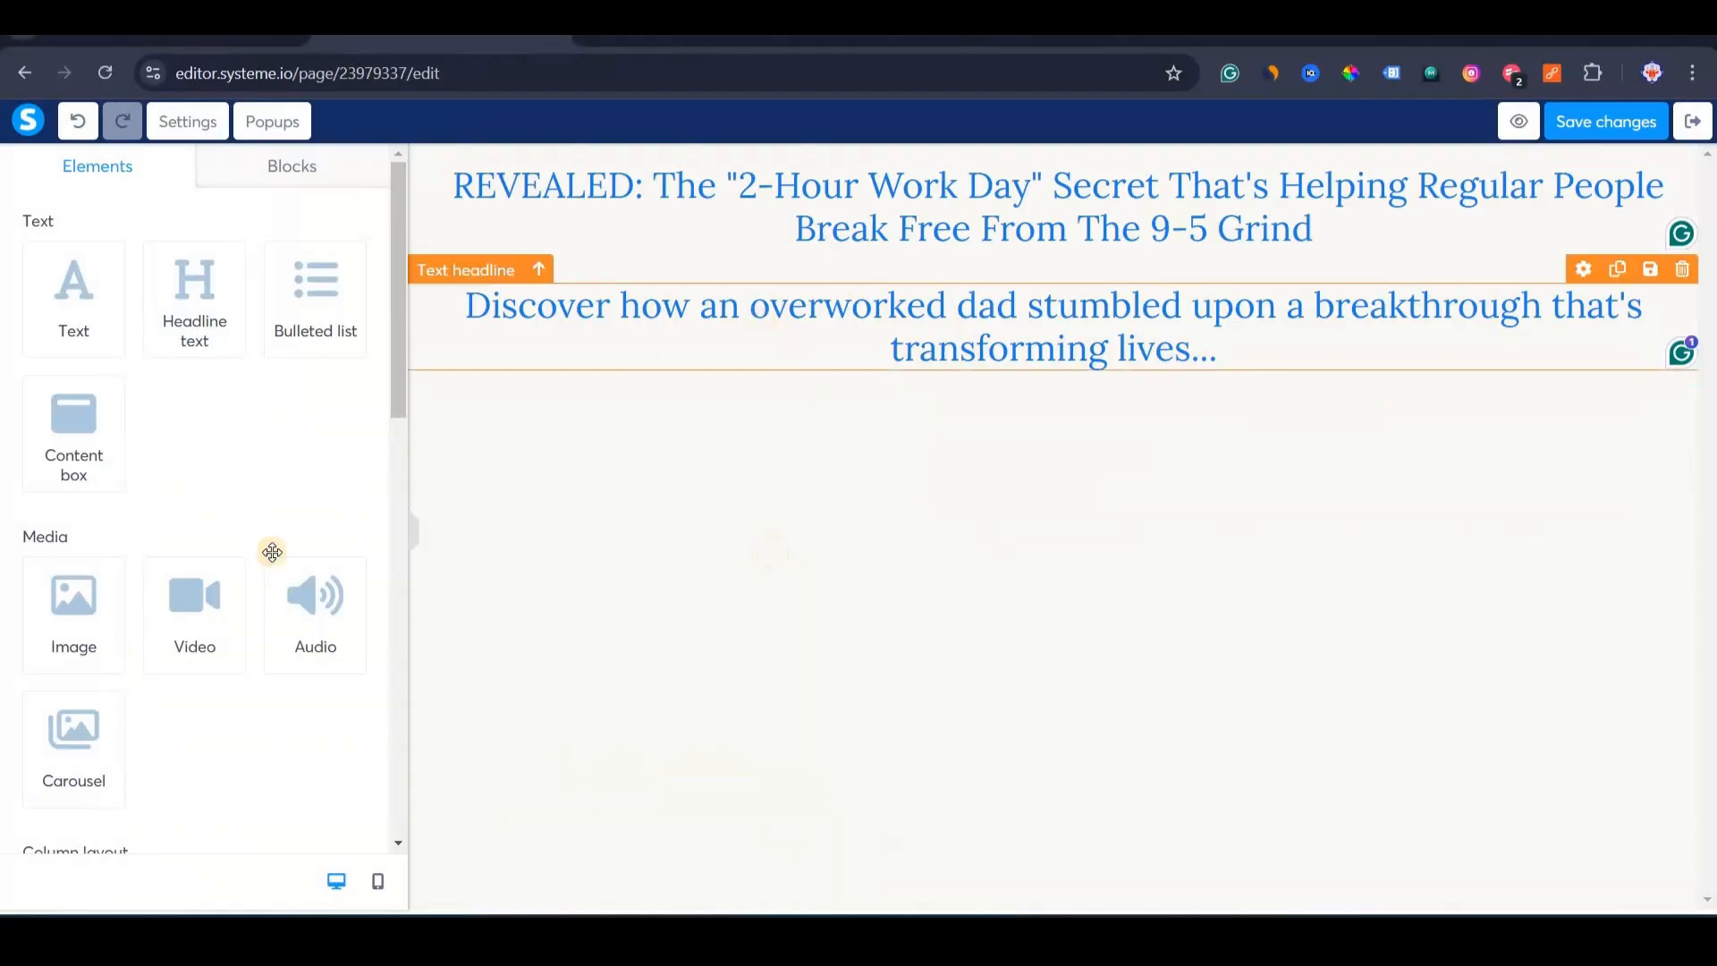
{"action": "left_click_drag", "start_coordinate": [80, 294], "coordinate": [950, 384]}
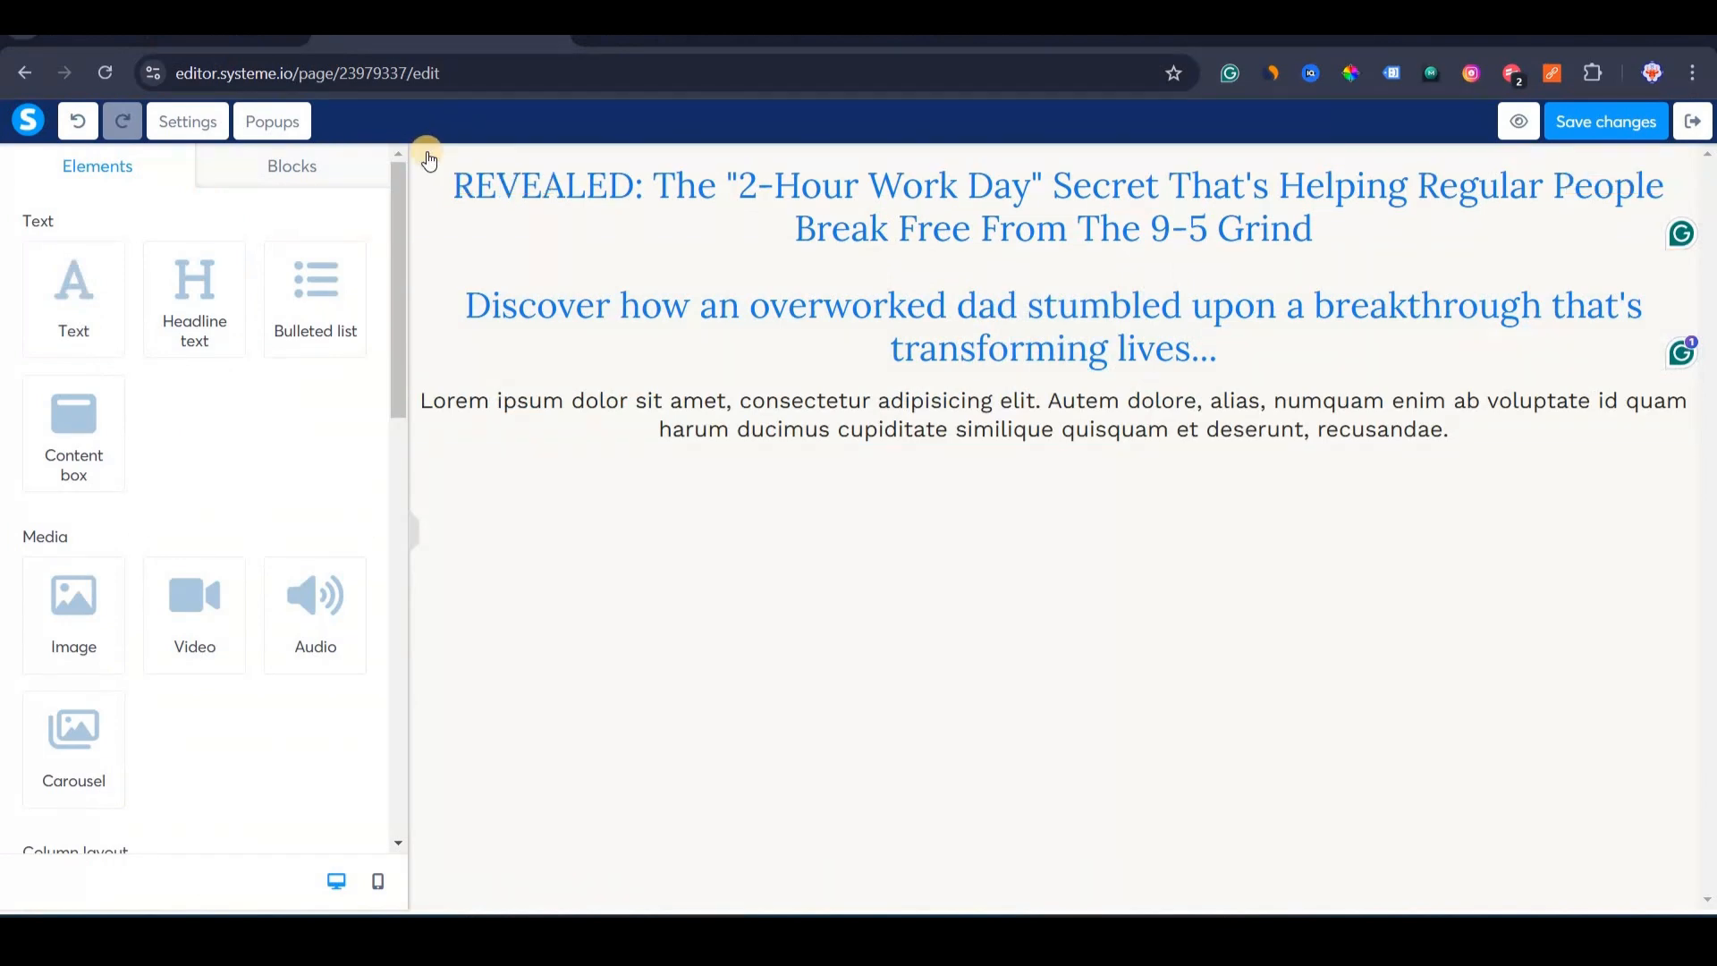
Replace the placeholder Lorem paragraph with the copied 'Dear Friend' opening text.
{"action": "left_click", "coordinate": [428, 159]}
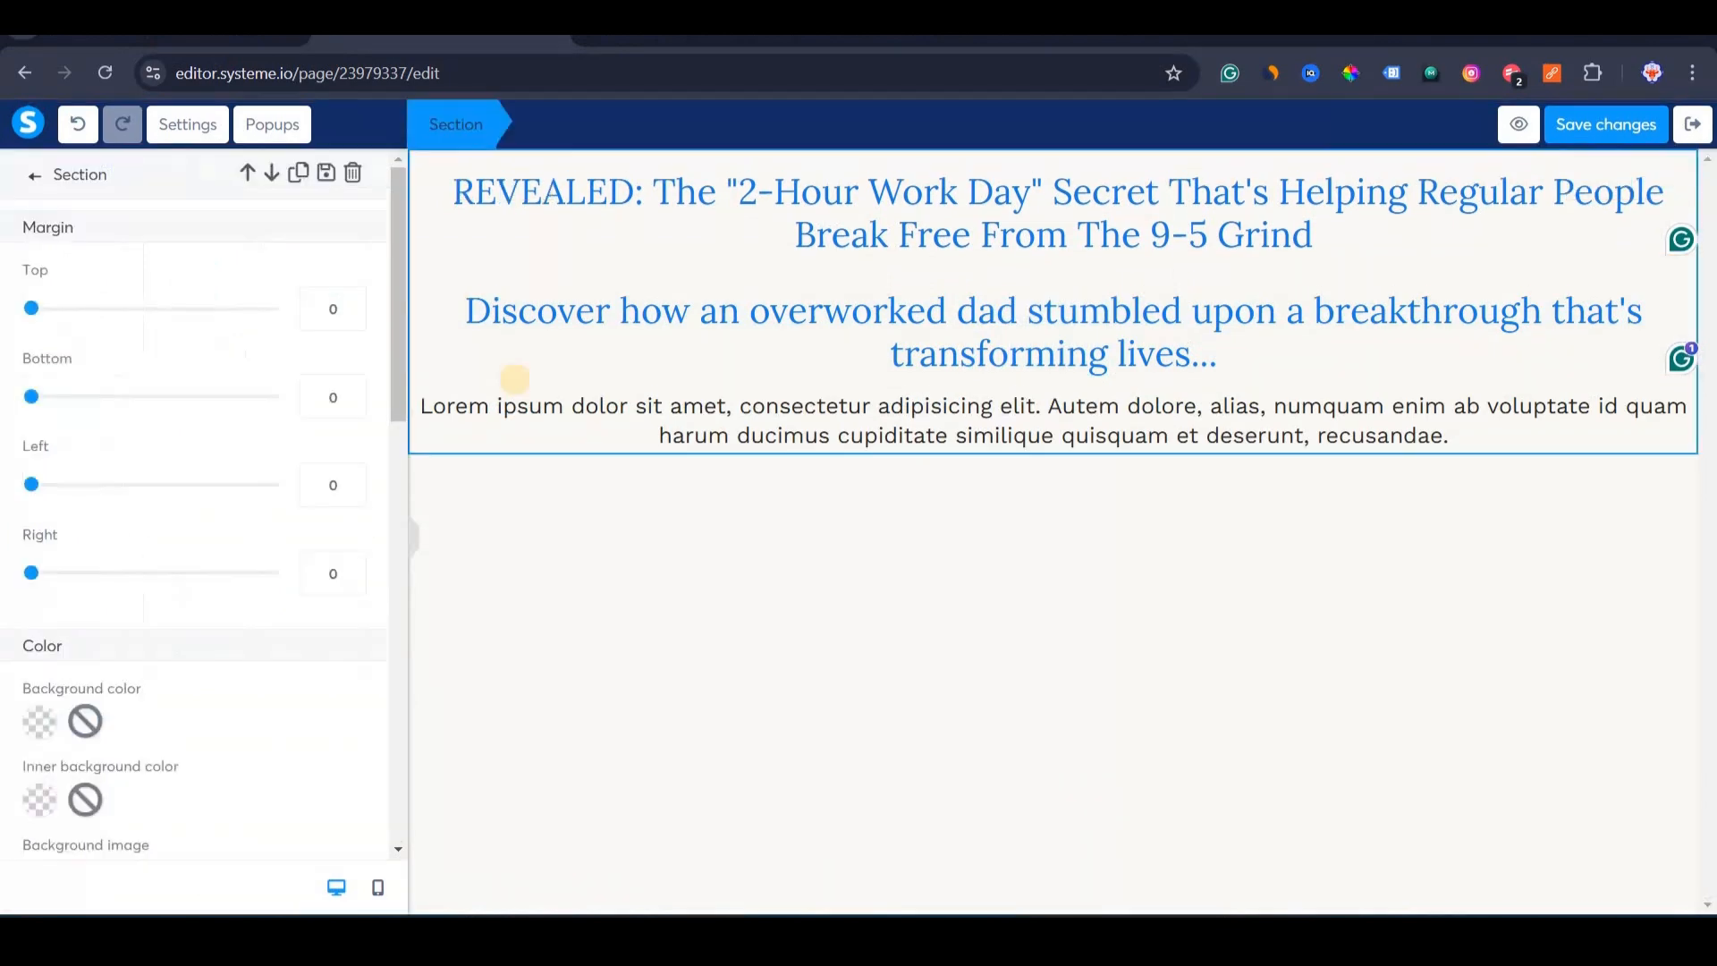
{"action": "left_click", "coordinate": [637, 539]}
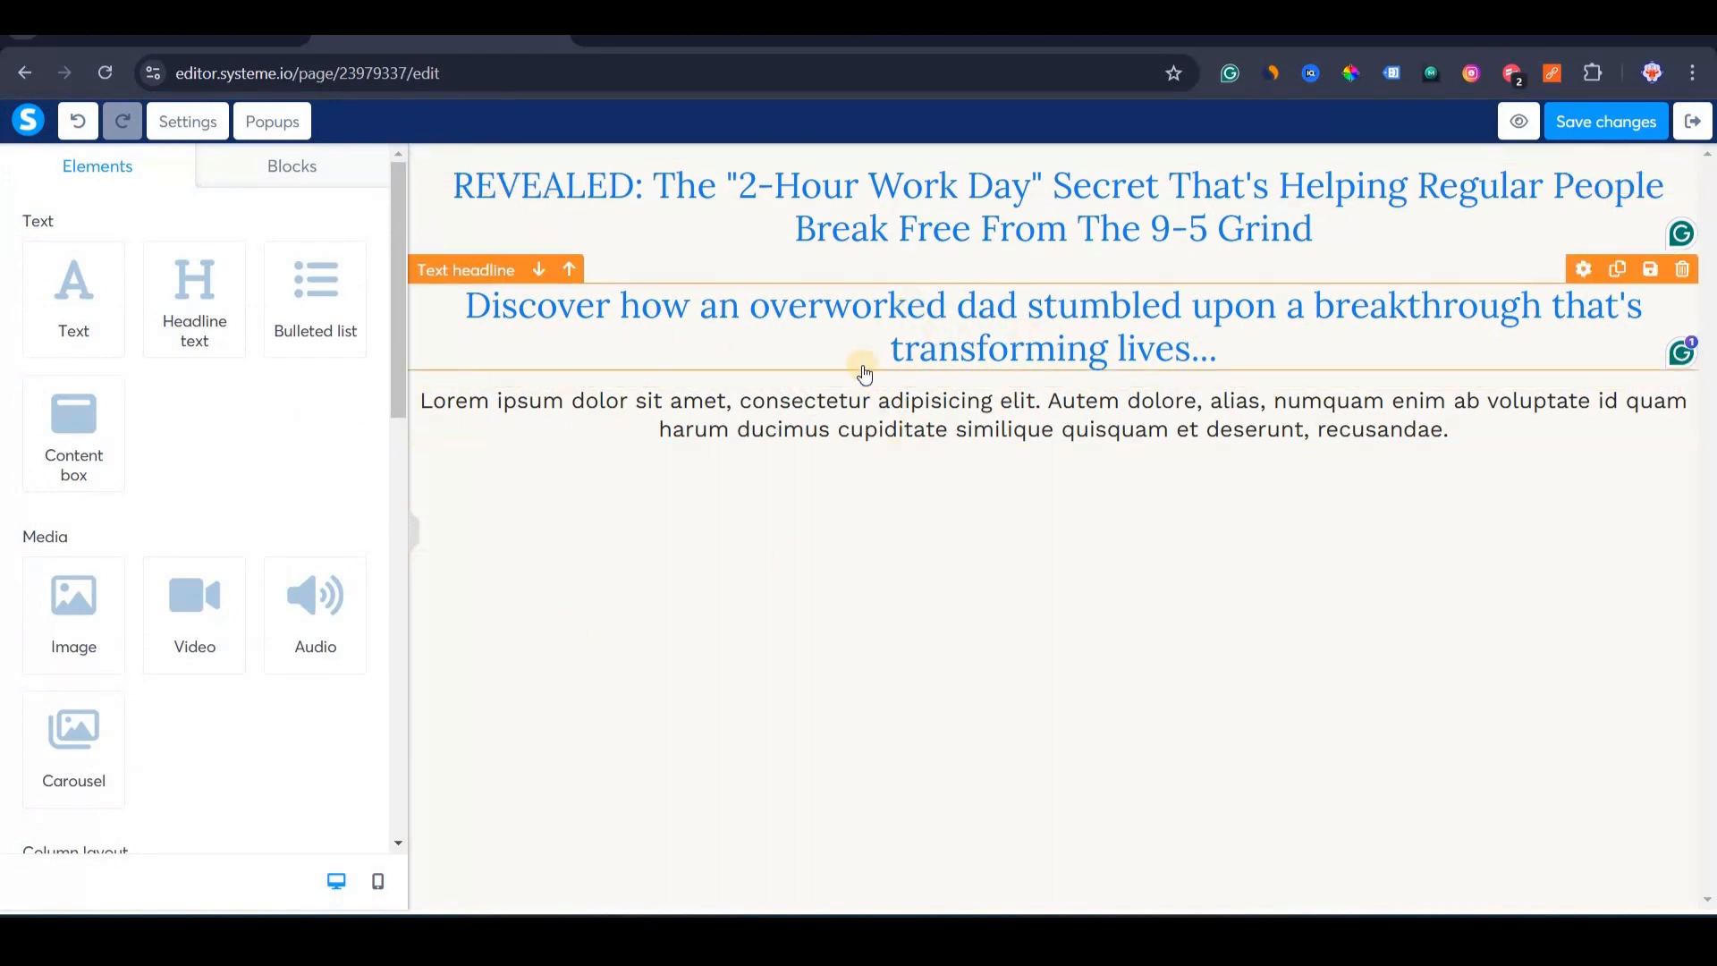
{"action": "triple_click", "coordinate": [767, 402]}
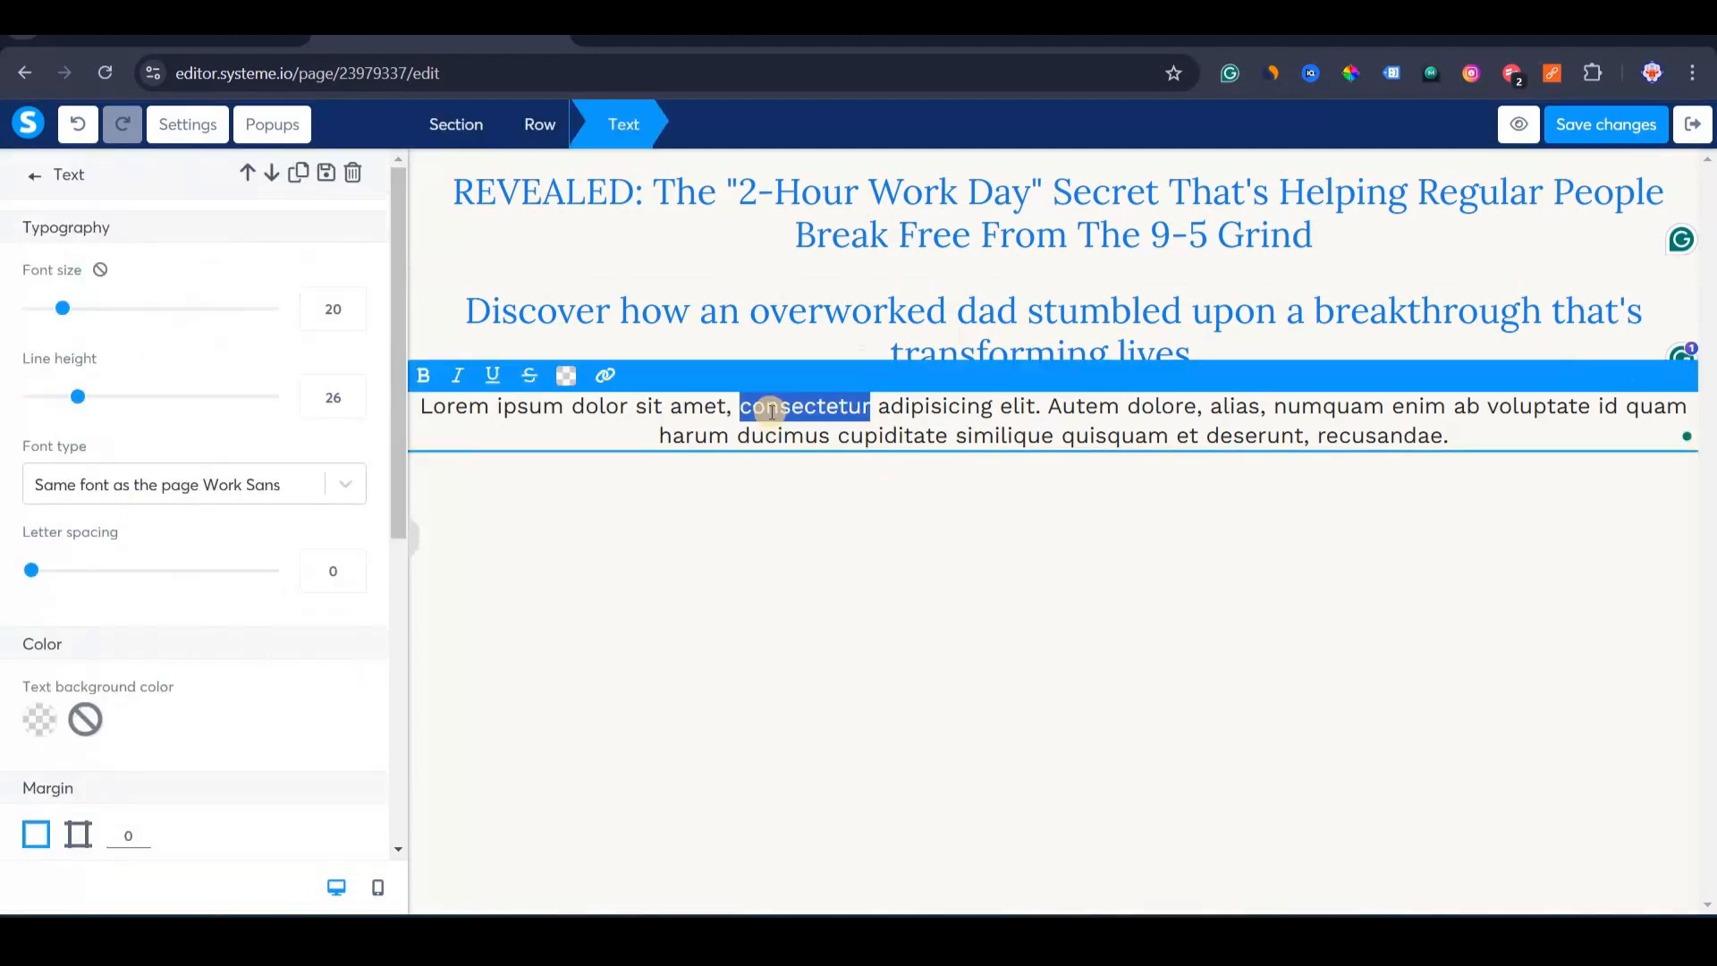
{"action": "key", "text": "ctrl+v"}
Left-align the opening paragraph and add a Bulleted list element beneath it.
{"action": "left_click", "coordinate": [962, 540]}
{"action": "double_click", "coordinate": [982, 466]}
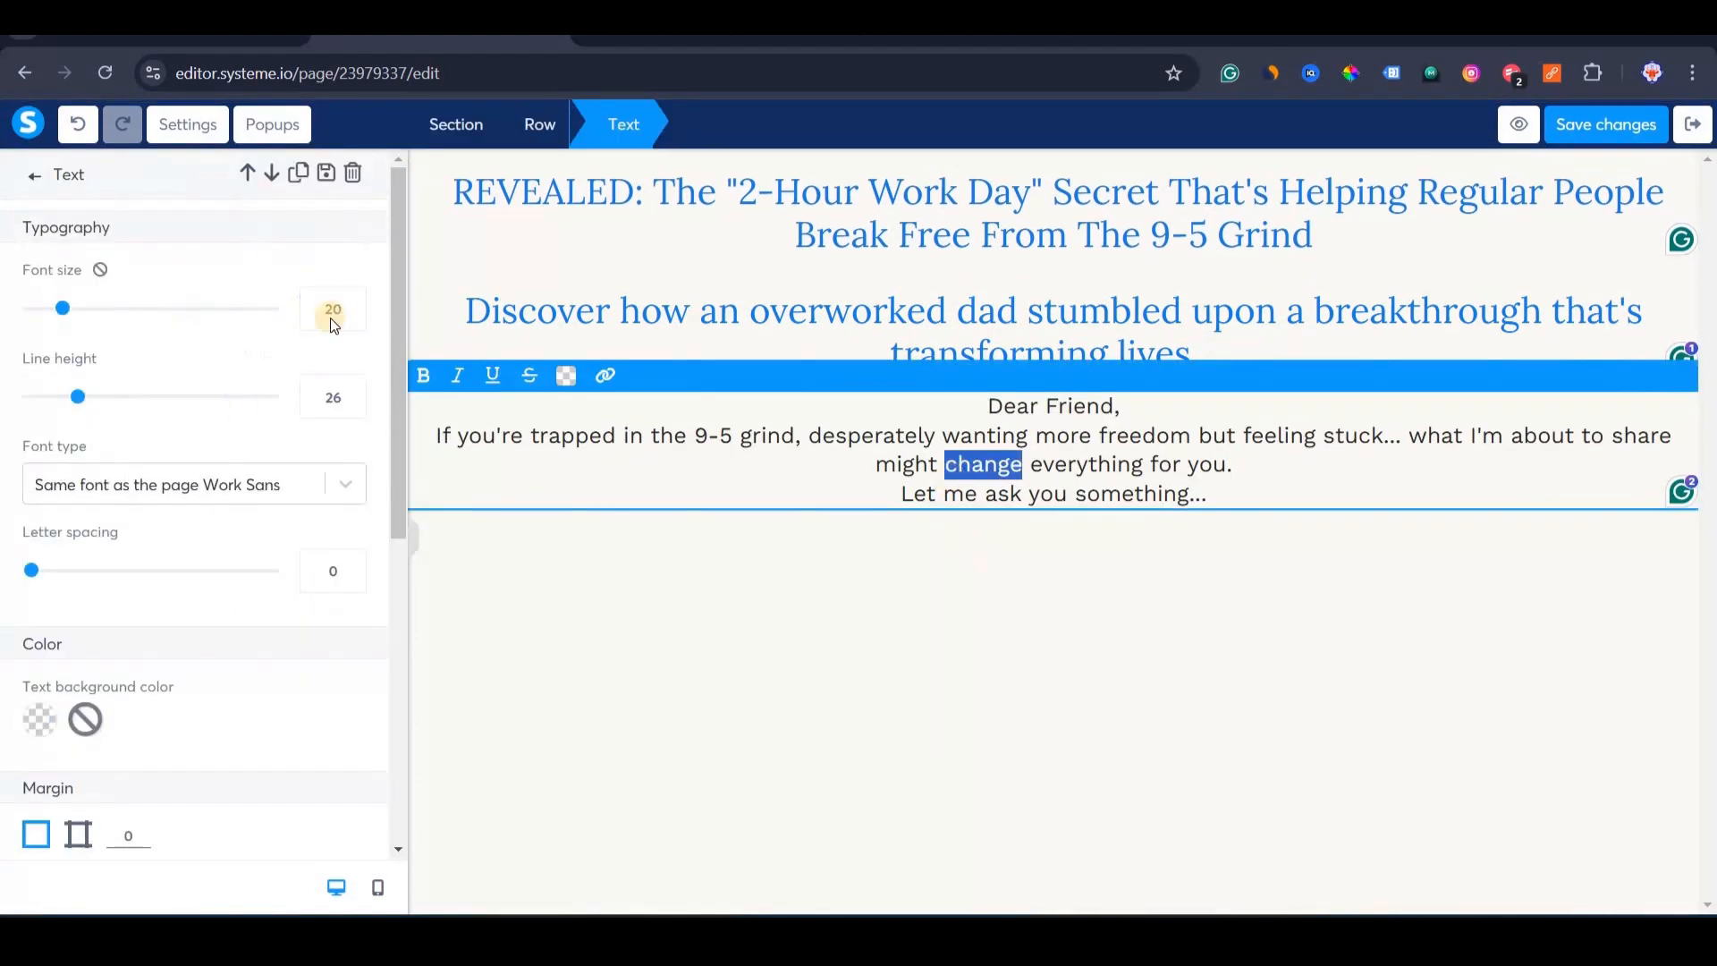
{"action": "key", "text": "ctrl+a"}
{"action": "scroll", "coordinate": [192, 542], "scroll_direction": "down", "scroll_amount": 3}
{"action": "left_click", "coordinate": [77, 744]}
{"action": "left_click", "coordinate": [717, 540]}
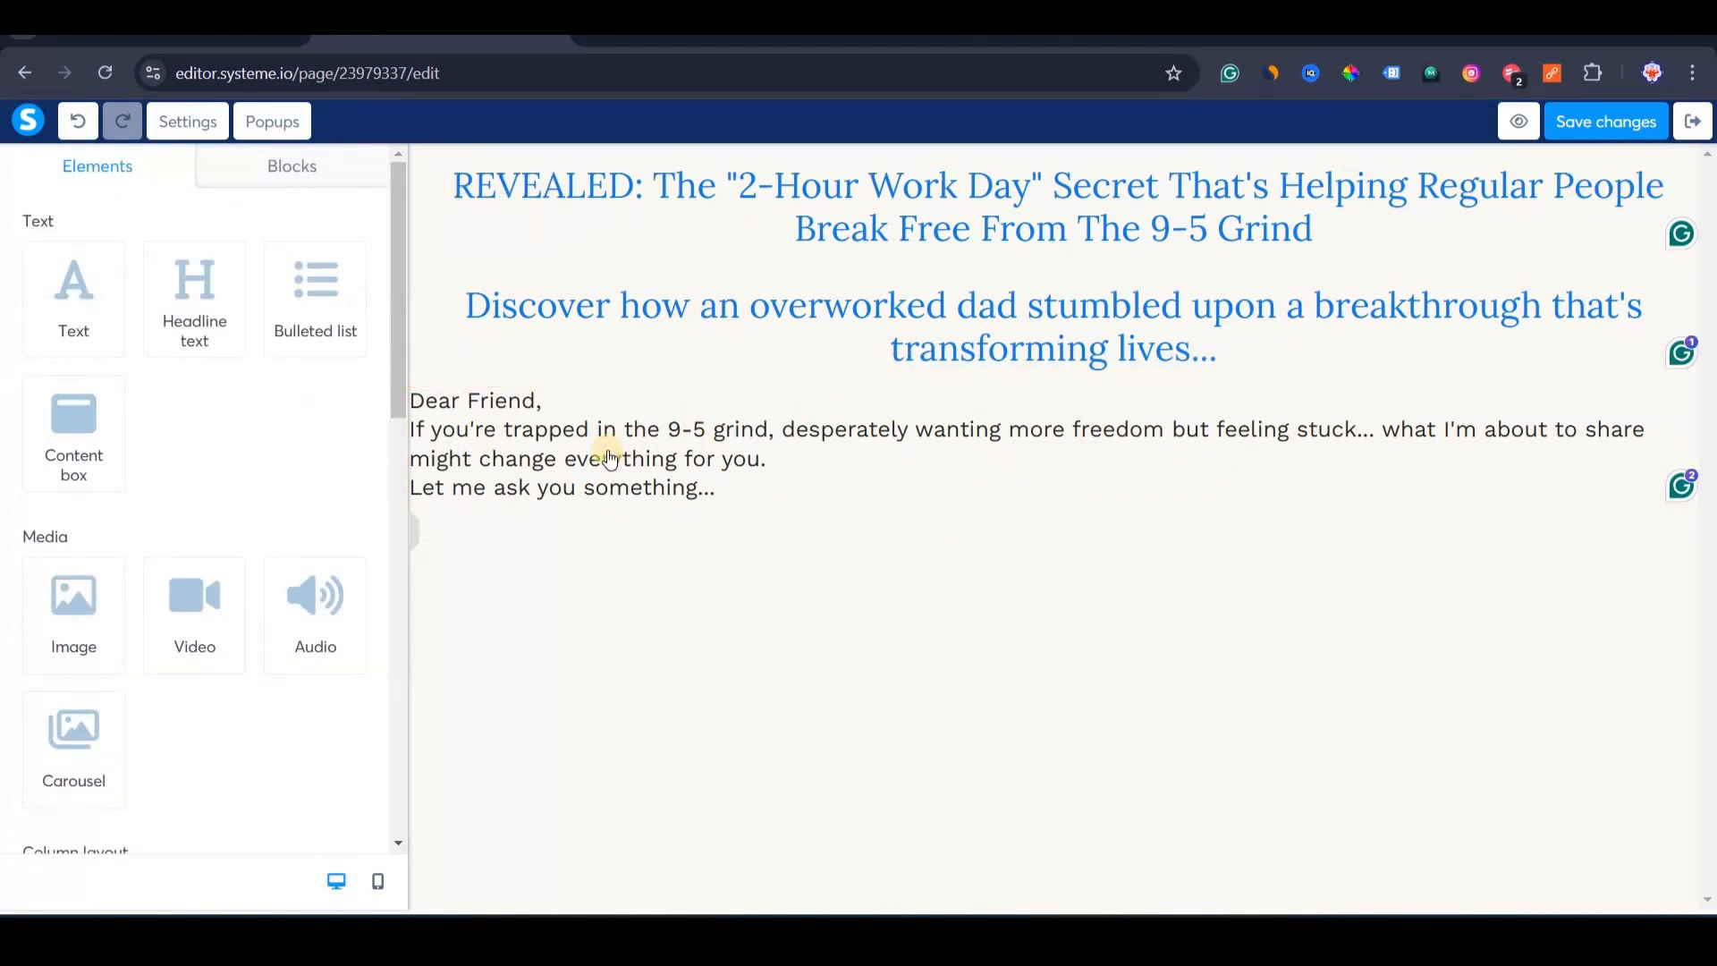
{"action": "left_click_drag", "start_coordinate": [326, 304], "coordinate": [693, 786]}
{"action": "key", "text": "alt+Tab"}
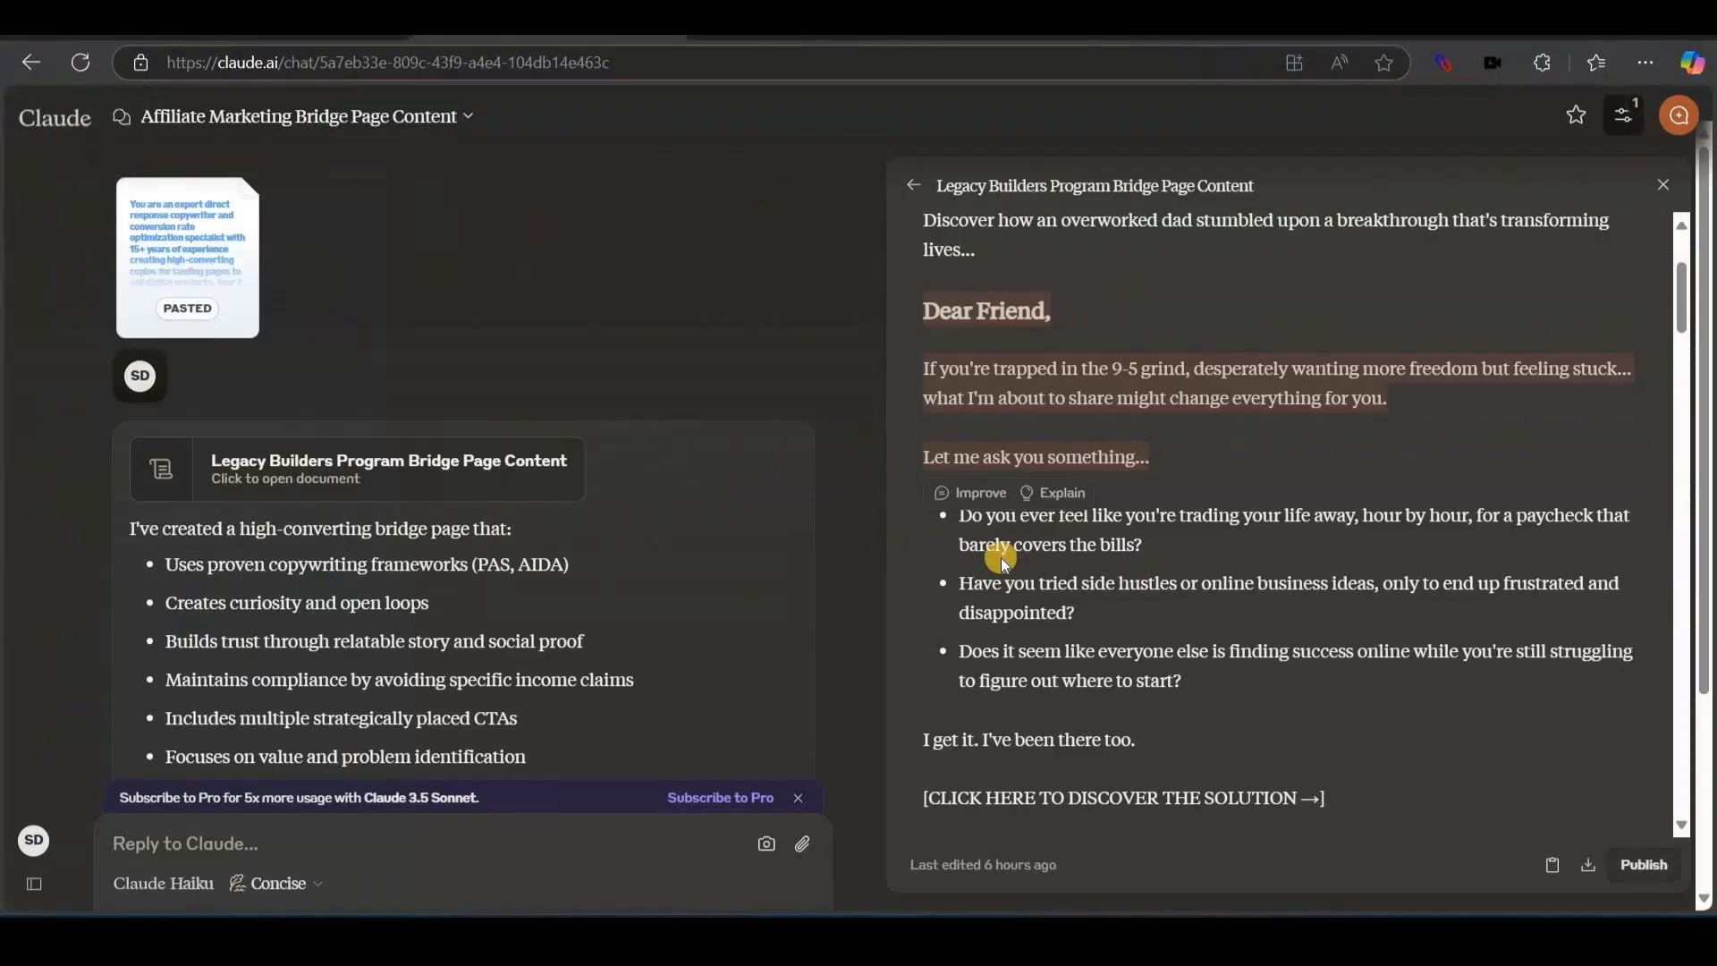
Fill the placeholder bulleted list with Claude's three pain-point questions.
{"action": "left_click_drag", "start_coordinate": [961, 517], "coordinate": [1198, 690]}
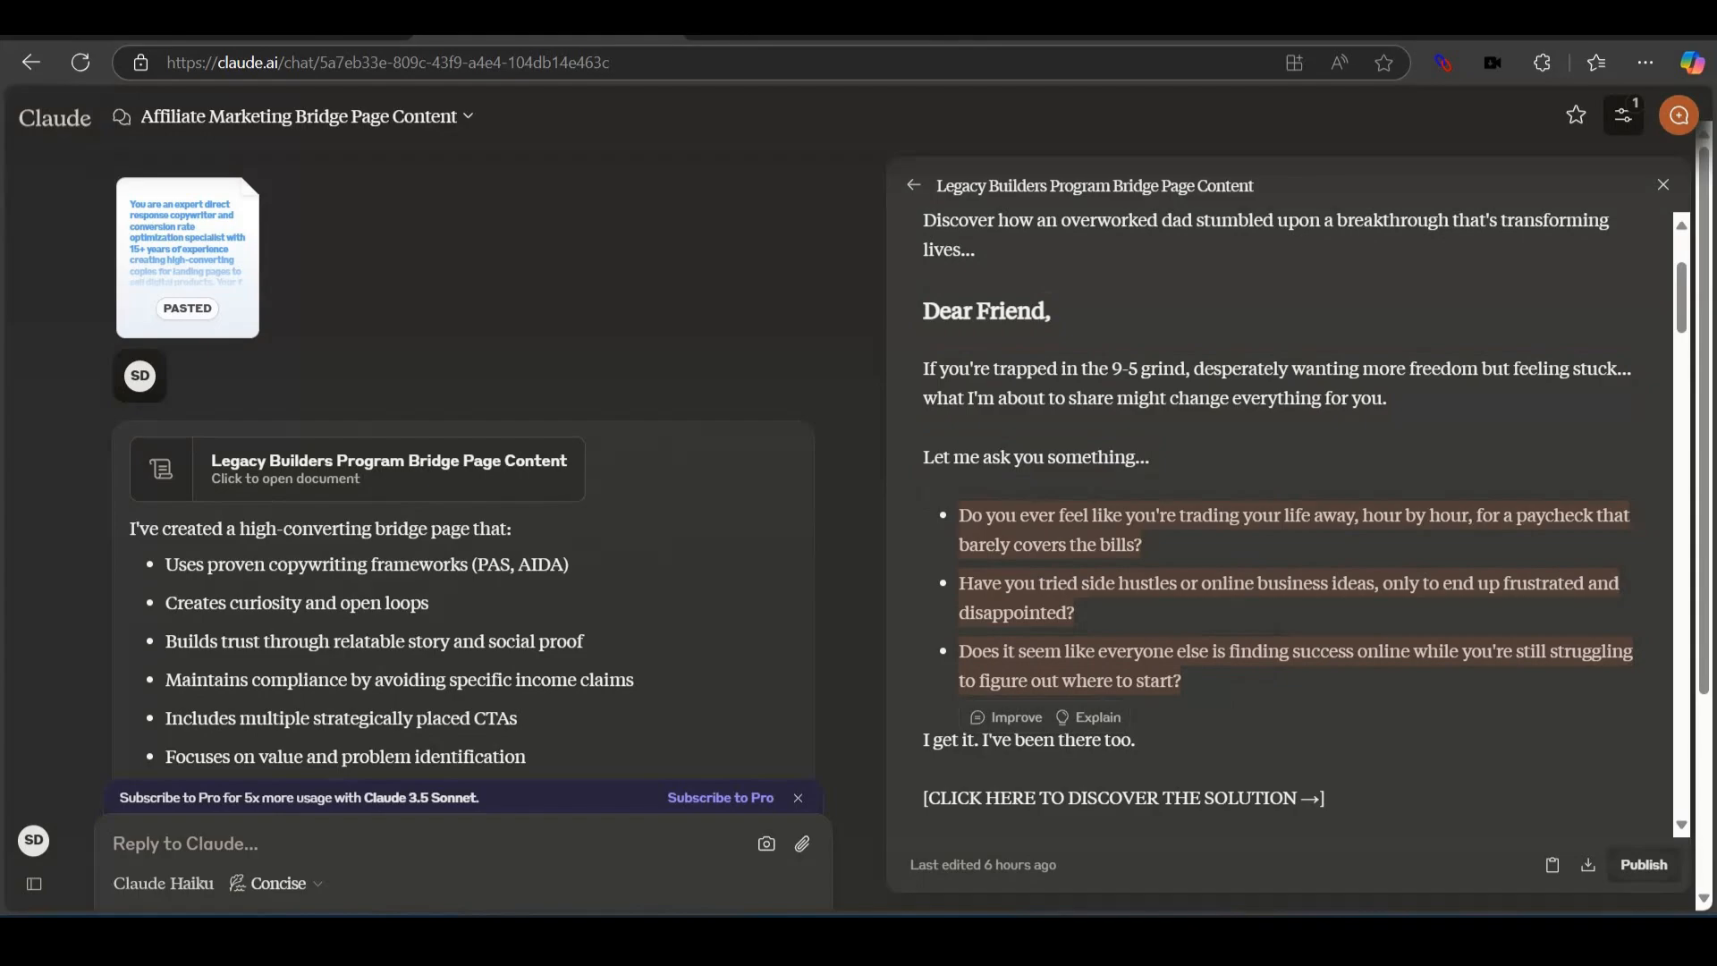
{"action": "key", "text": "ctrl+c"}
{"action": "key", "text": "alt+Tab"}
{"action": "double_click", "coordinate": [605, 567]}
{"action": "key", "text": "ctrl+a"}
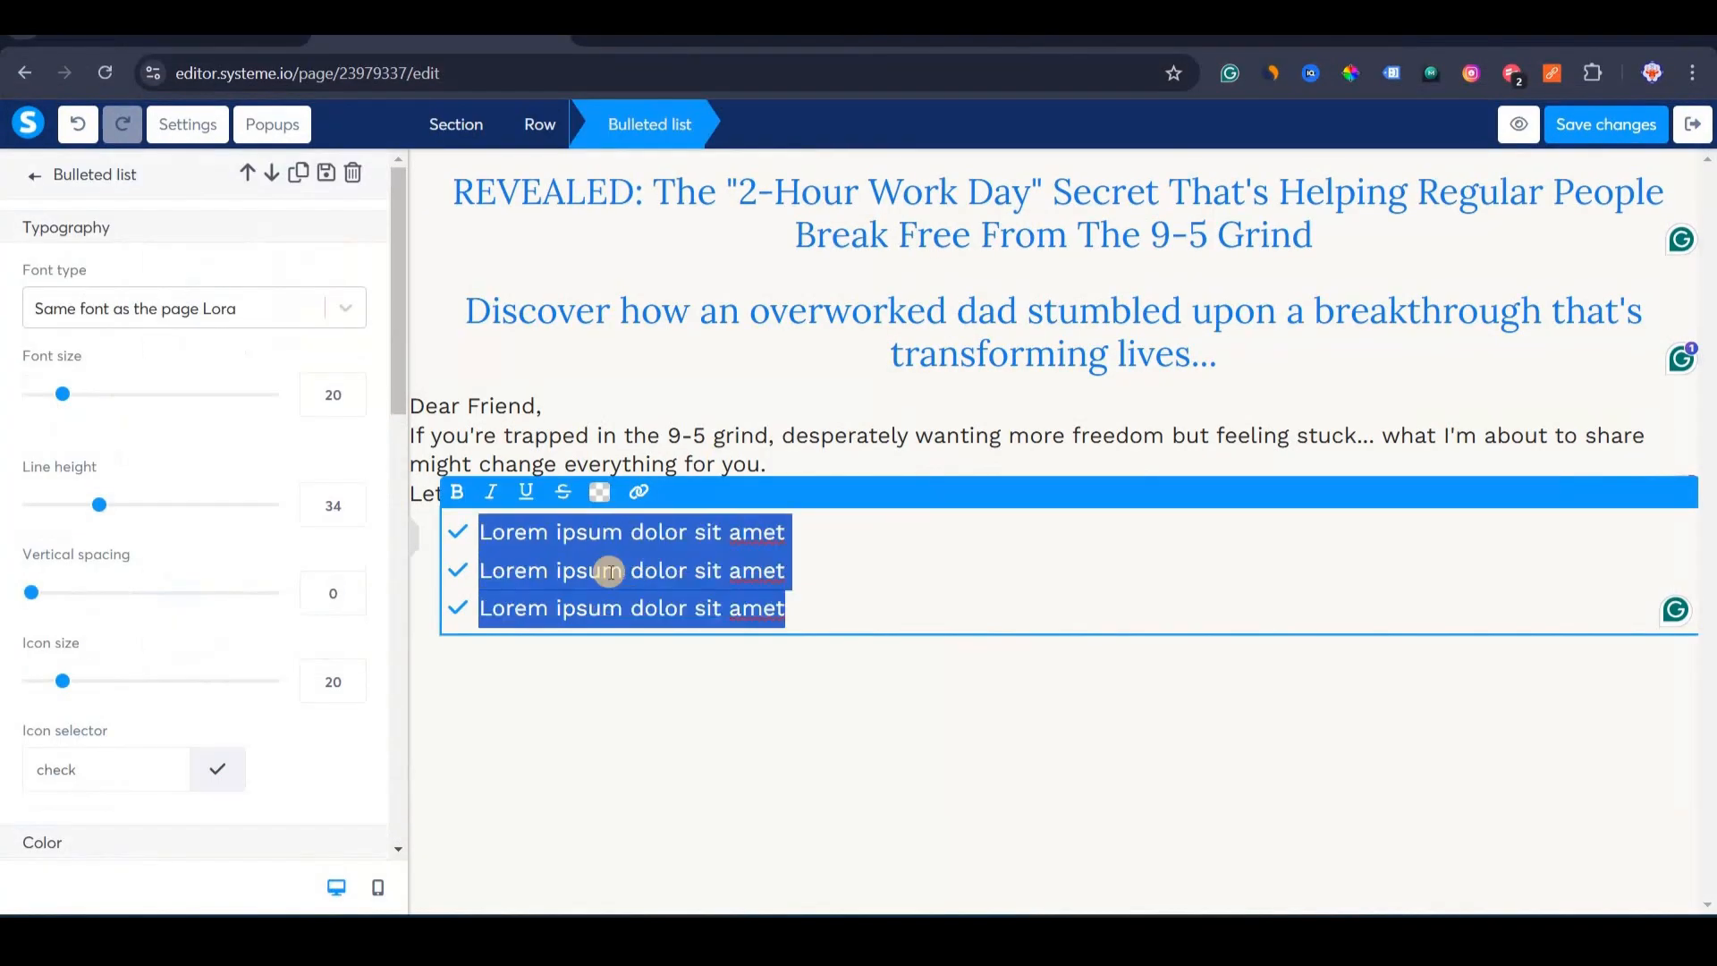
{"action": "key", "text": "ctrl+v"}
{"action": "left_click", "coordinate": [658, 738]}
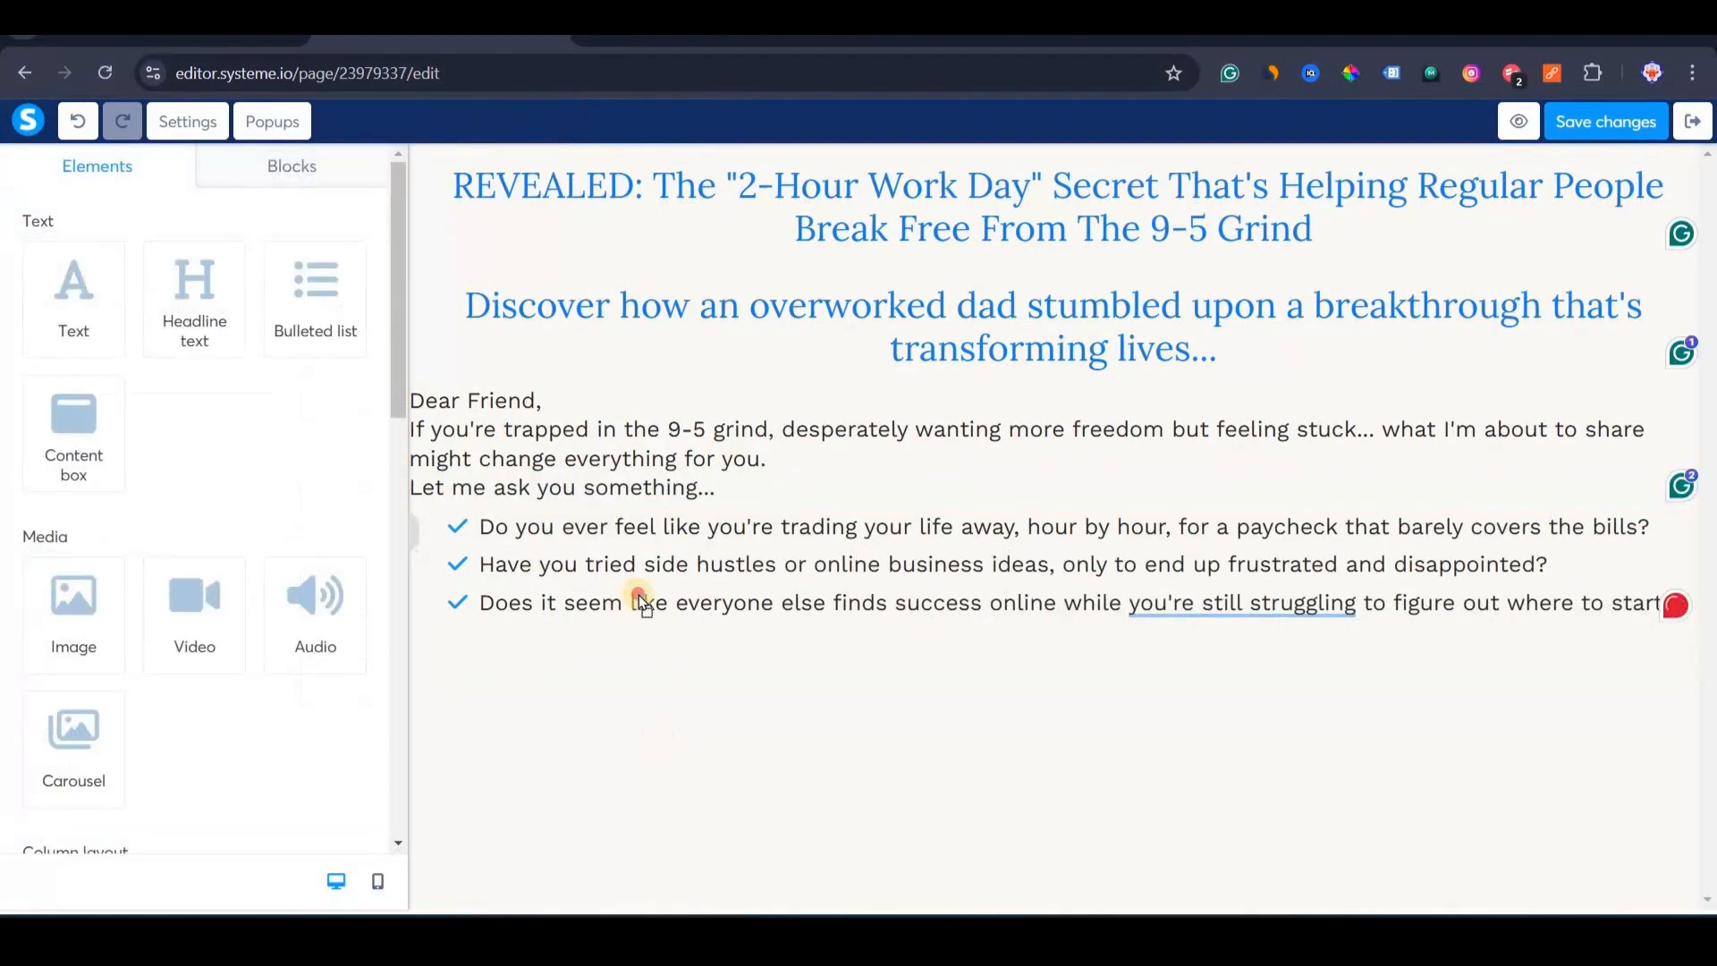
Add a left-aligned text paragraph below the bulleted list.
{"action": "left_click_drag", "start_coordinate": [619, 611], "coordinate": [641, 851]}
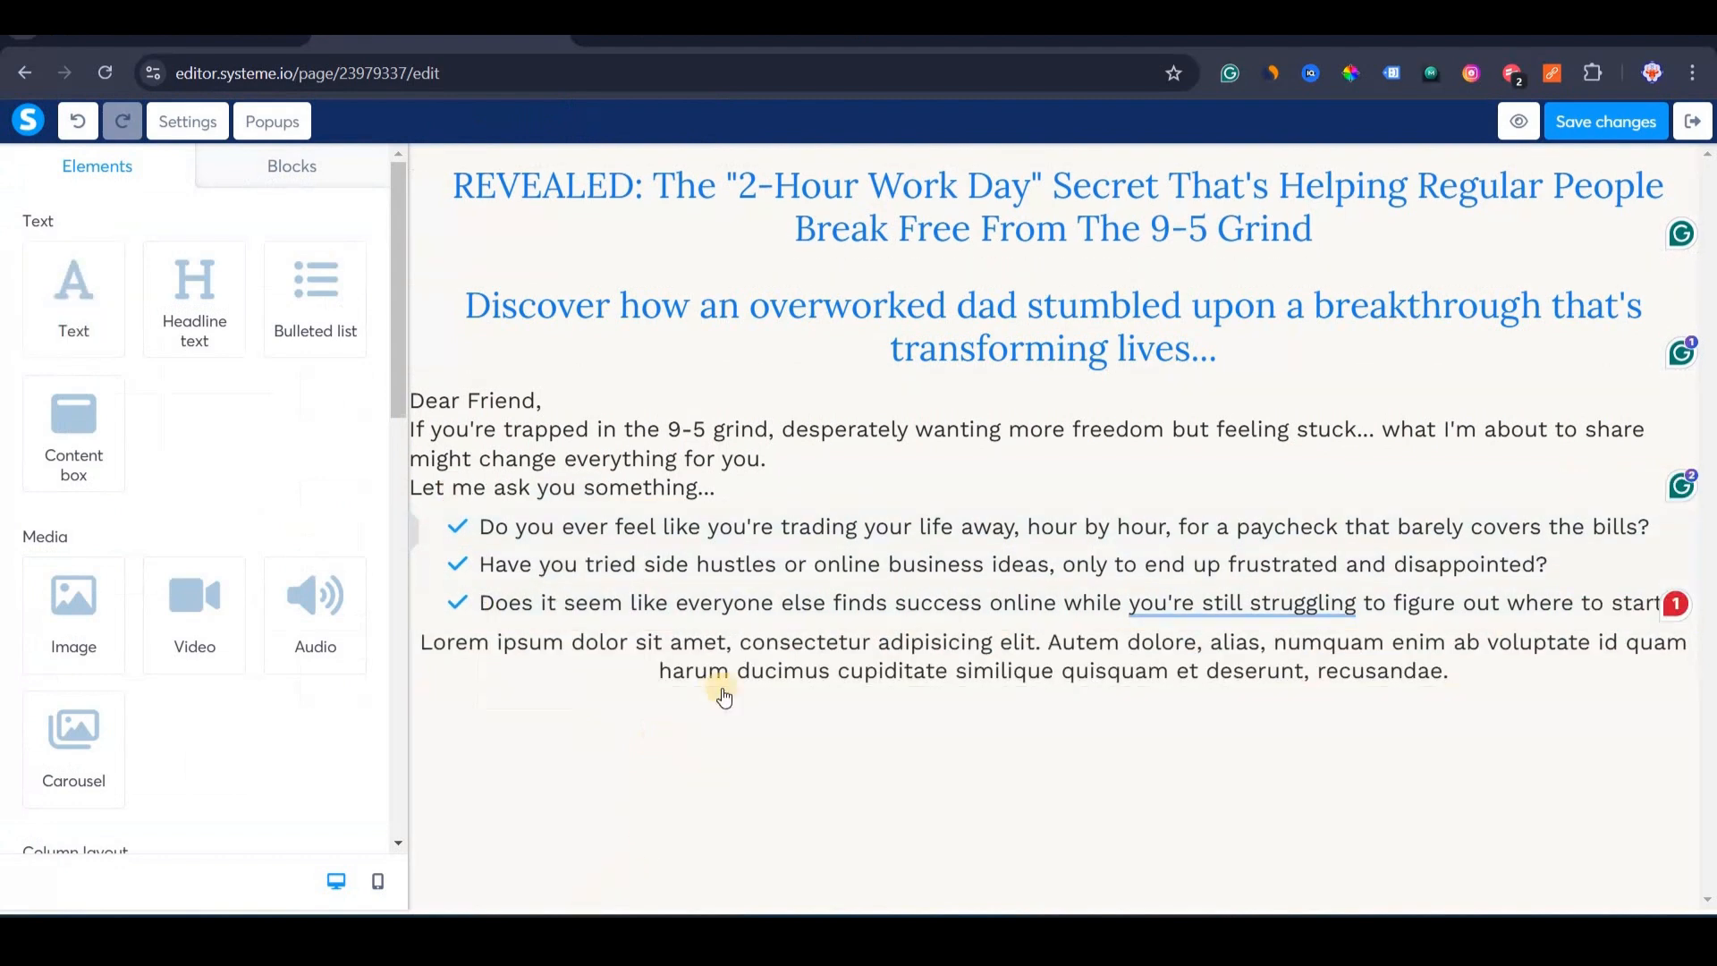
{"action": "left_click", "coordinate": [744, 671]}
{"action": "scroll", "coordinate": [90, 536], "scroll_direction": "down", "scroll_amount": 5}
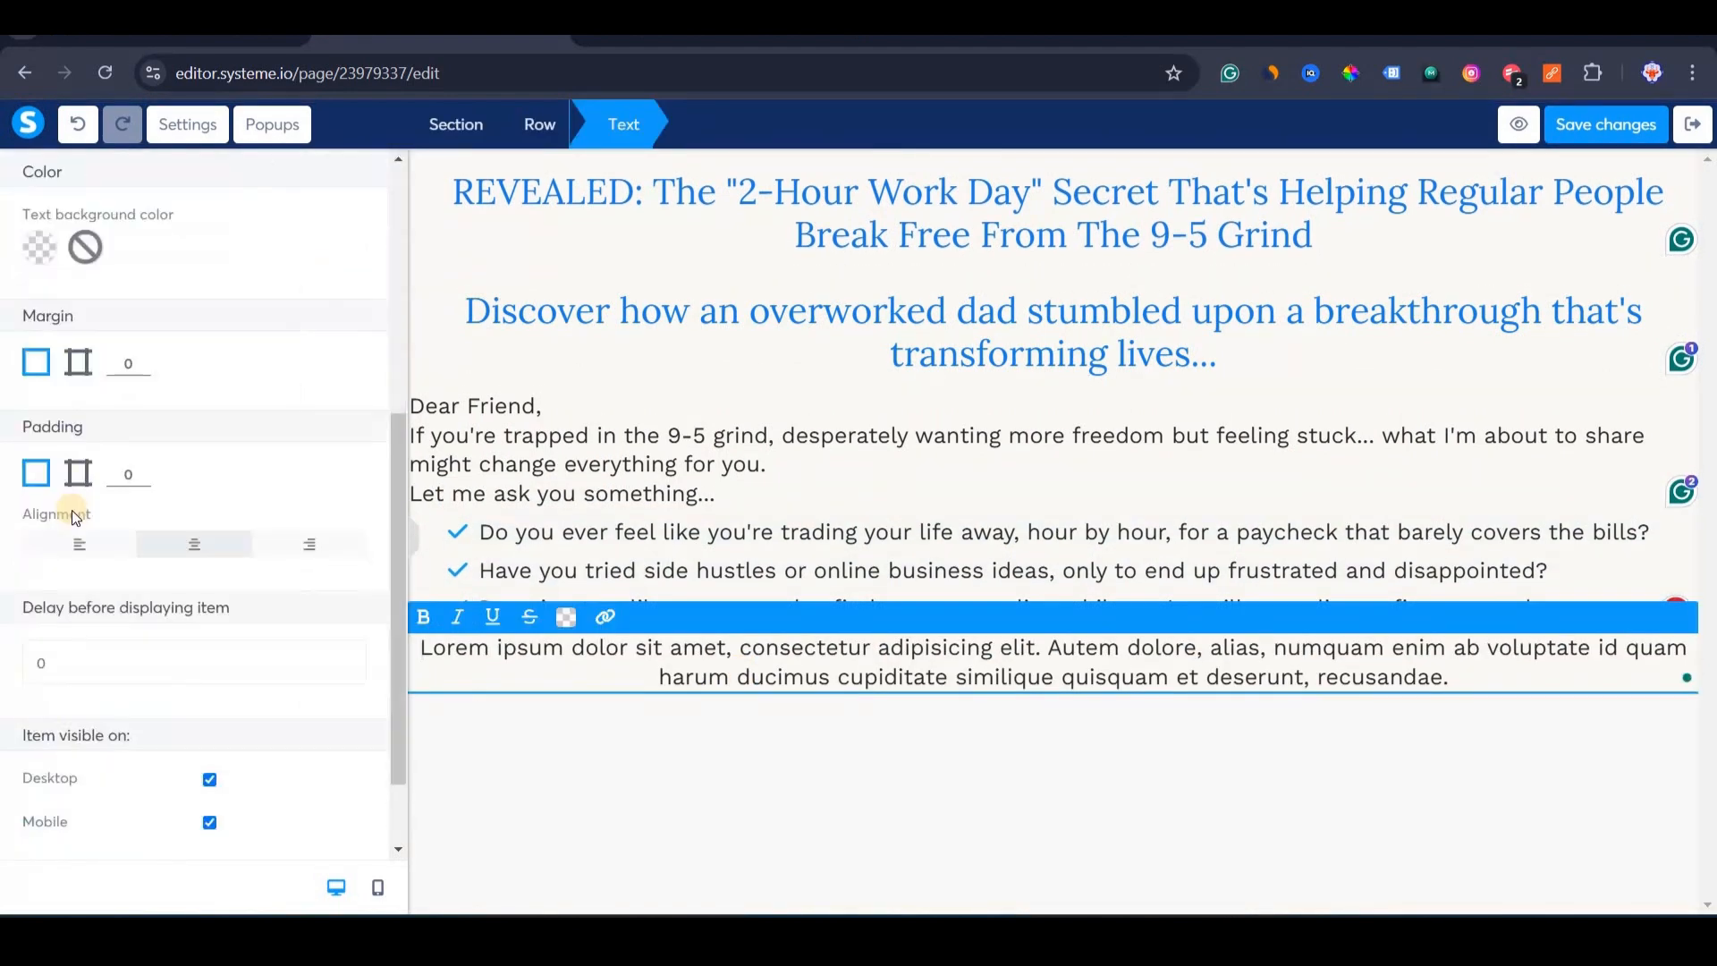
{"action": "left_click", "coordinate": [77, 544]}
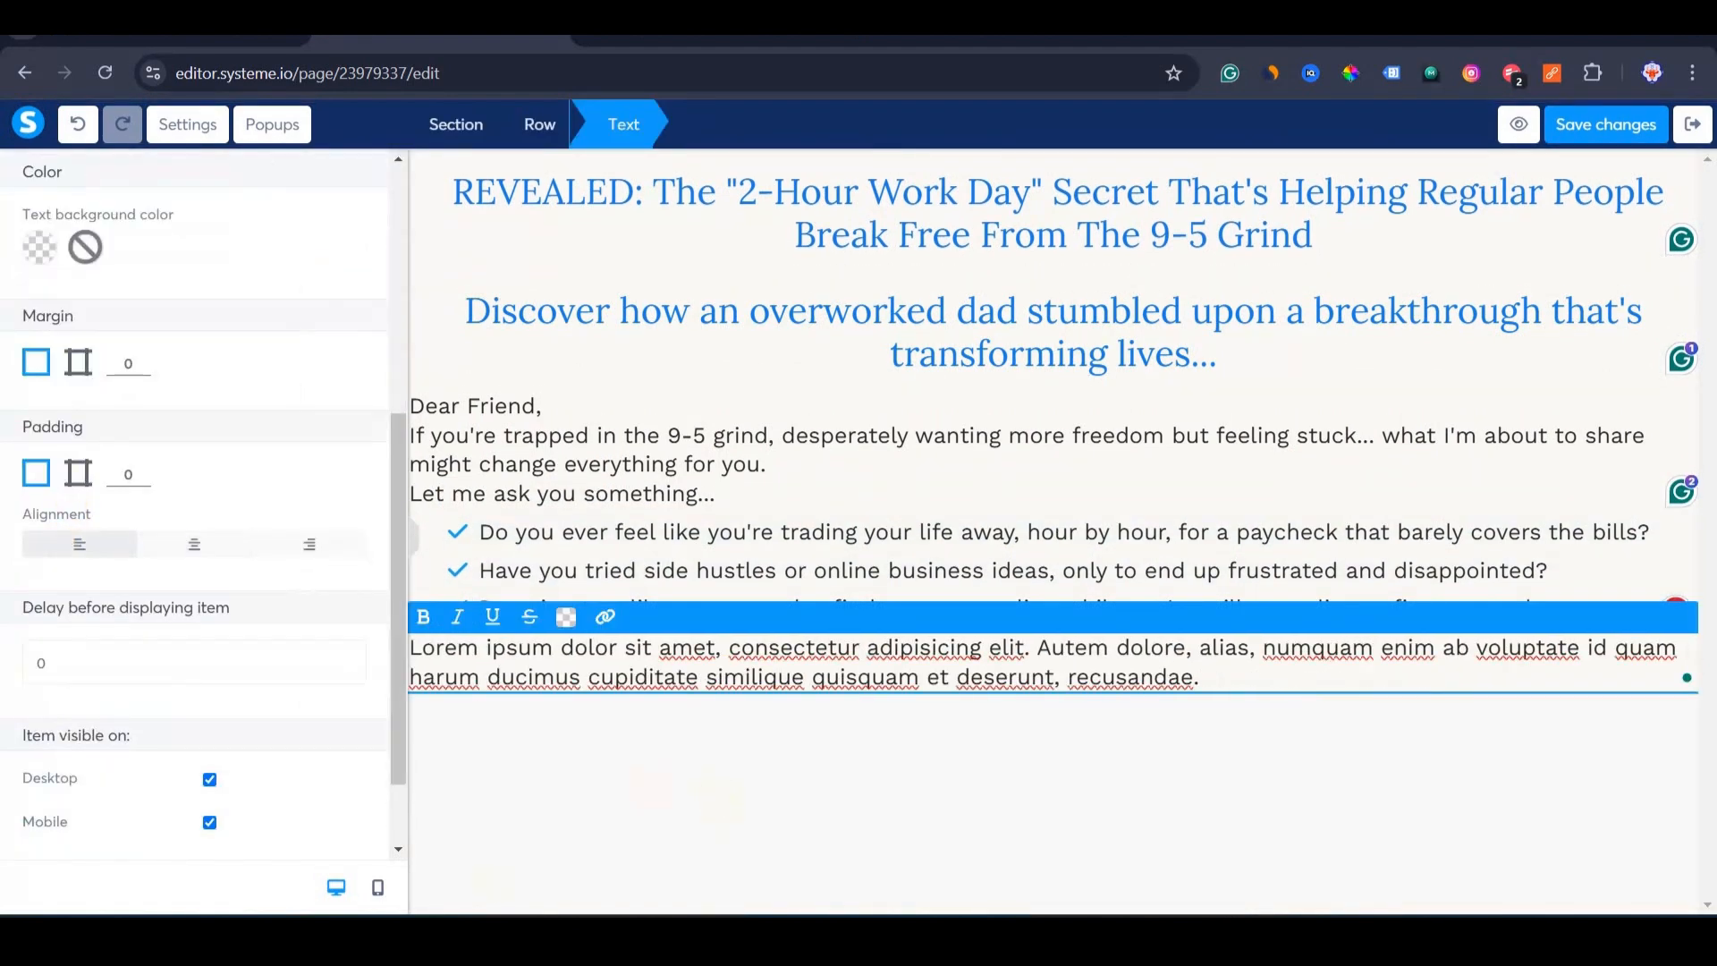
Replace the paragraph's lorem text with 'I get it. I've been there too.'.
{"action": "key", "text": "alt+Tab"}
{"action": "scroll", "coordinate": [916, 546], "scroll_direction": "down", "scroll_amount": 2}
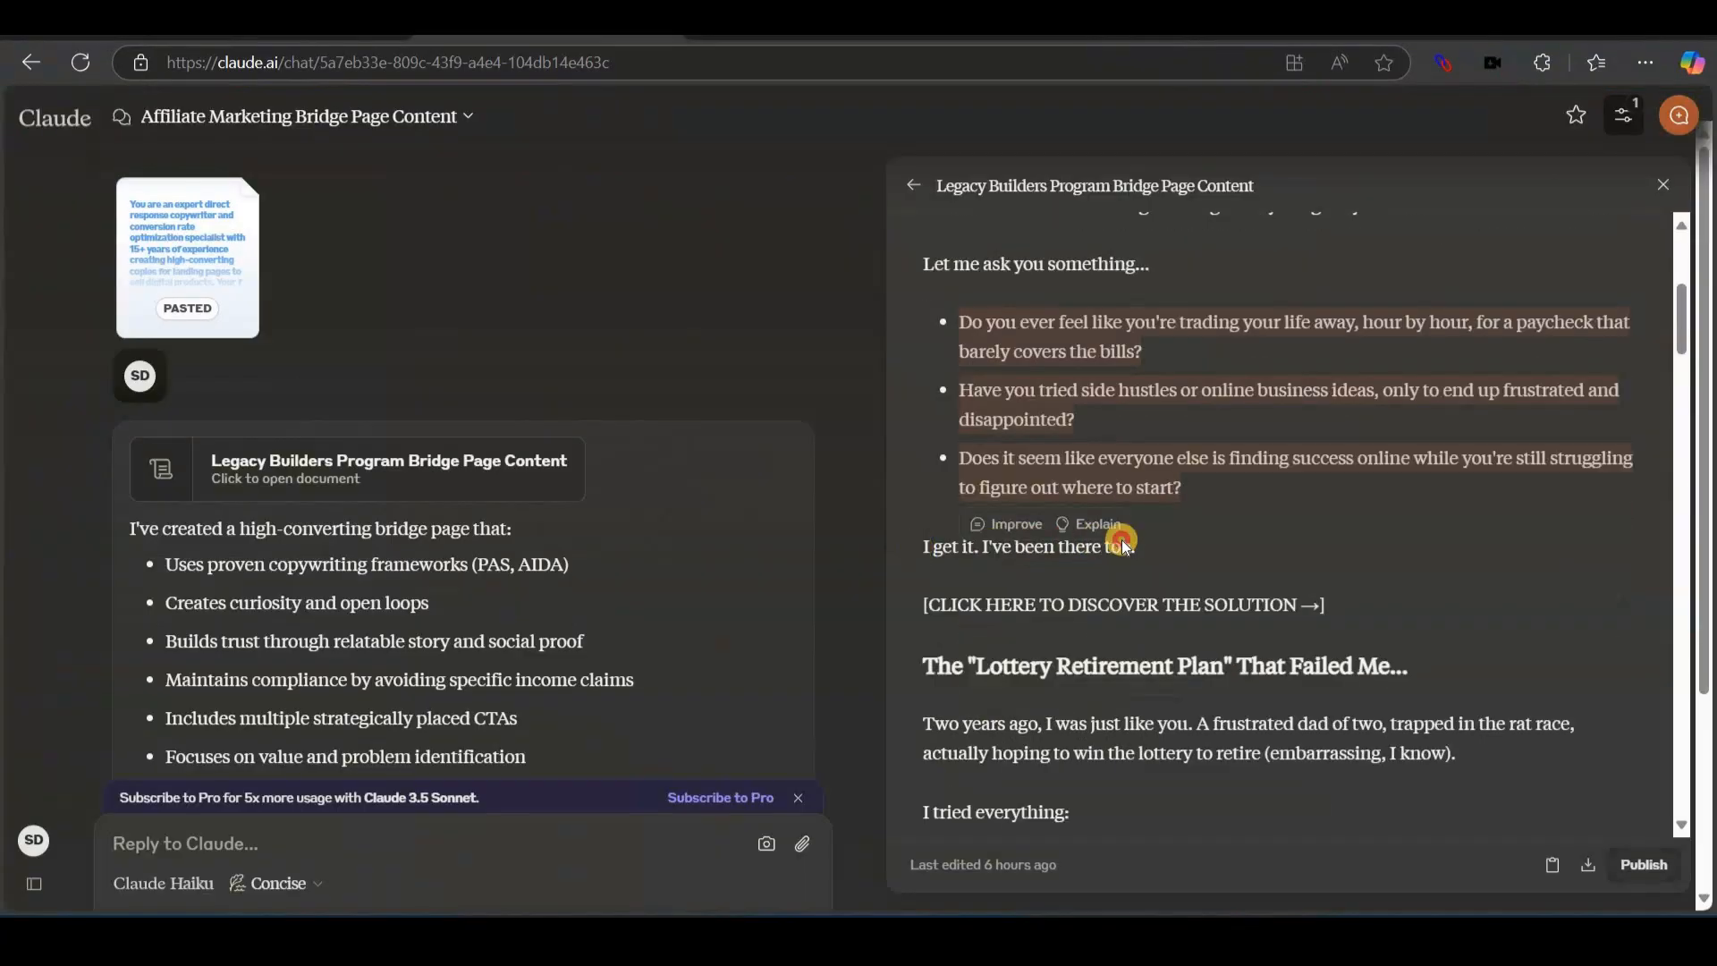
{"action": "left_click_drag", "start_coordinate": [923, 547], "coordinate": [1161, 540]}
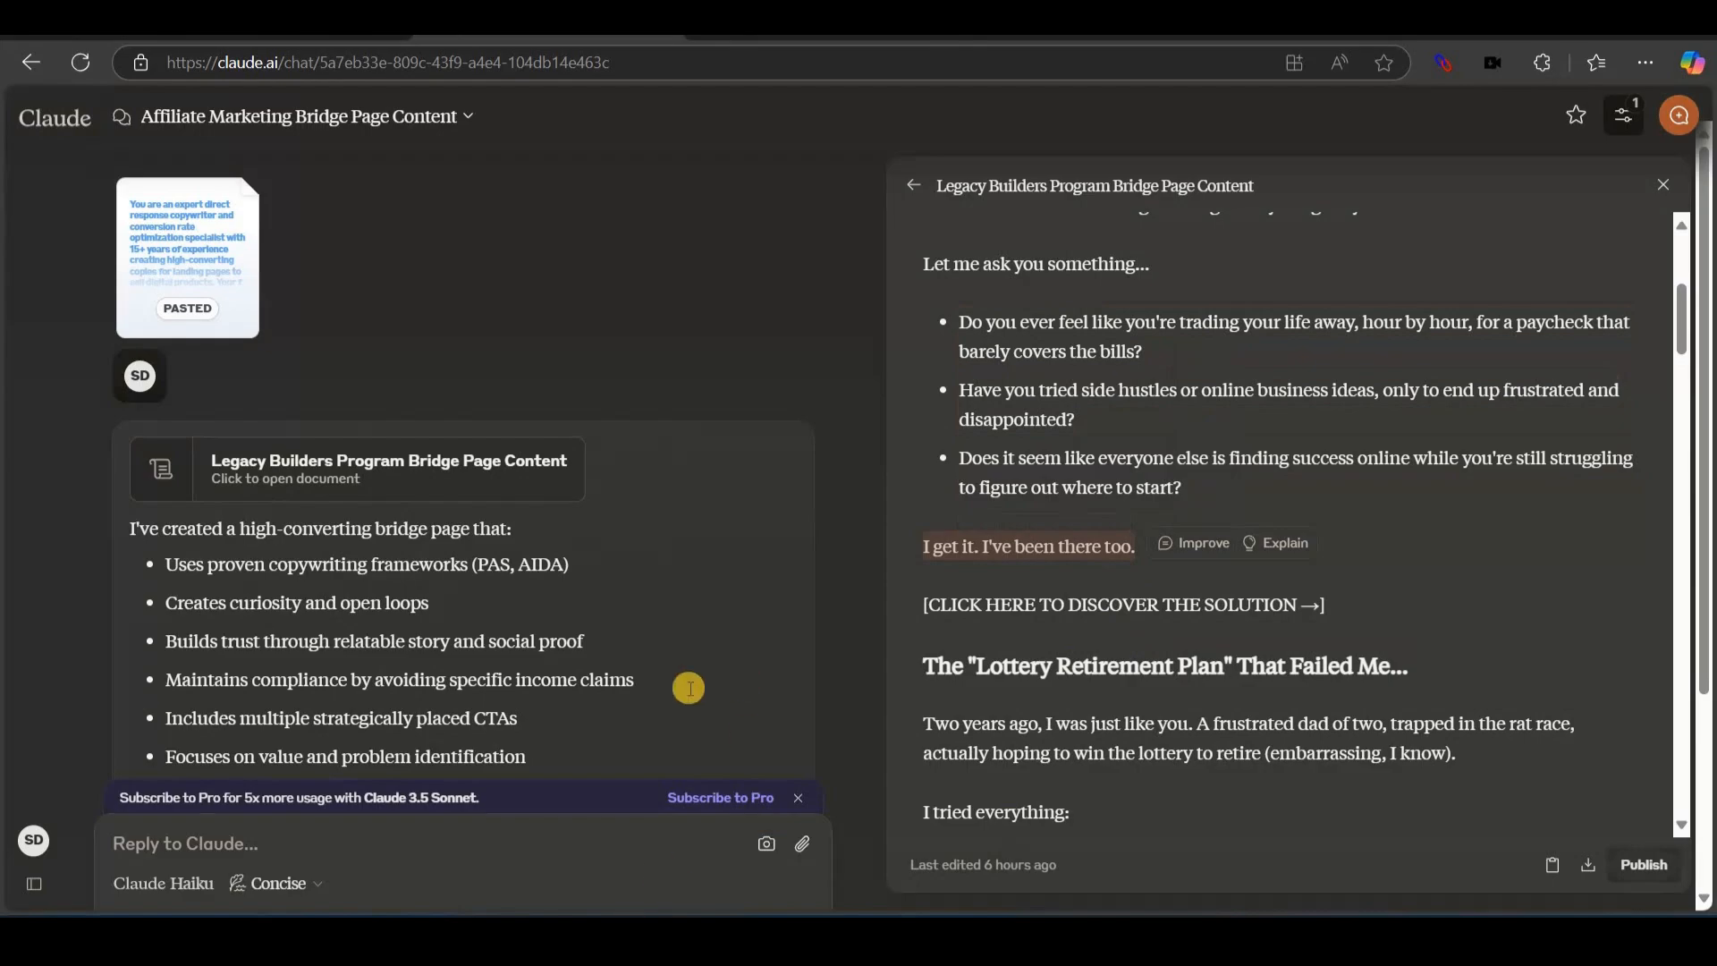
{"action": "key", "text": "alt+Tab"}
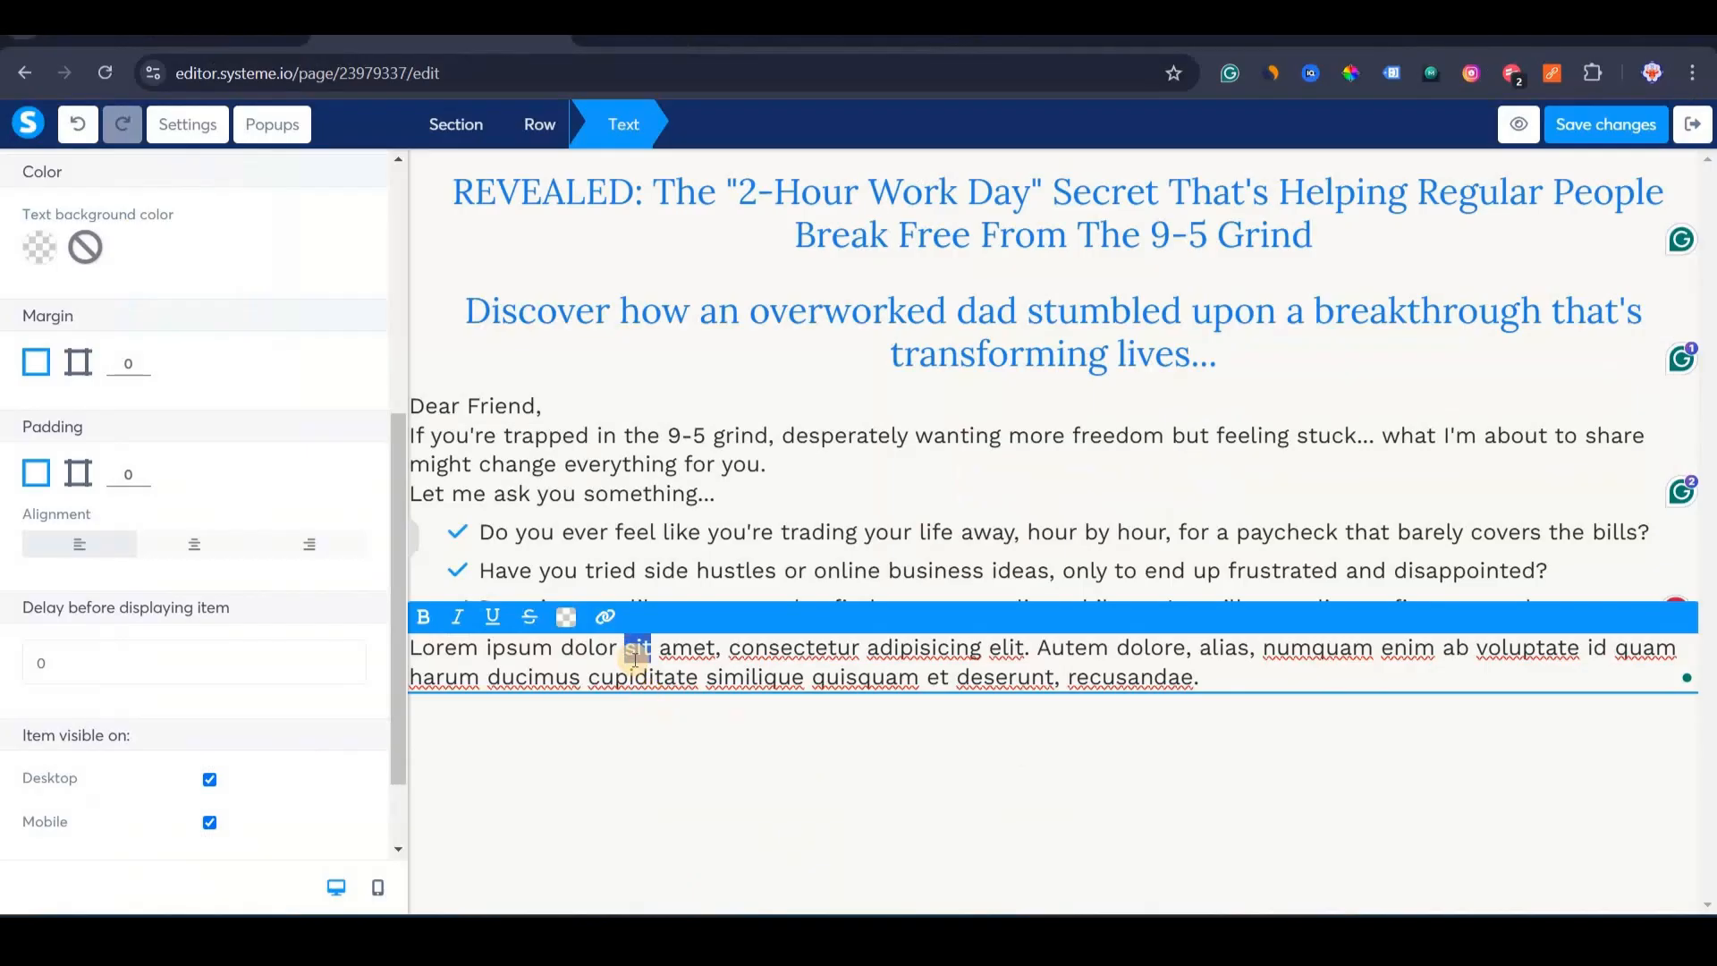
{"action": "key", "text": "ctrl+a"}
{"action": "key", "text": "ctrl+v"}
{"action": "left_click", "coordinate": [760, 705]}
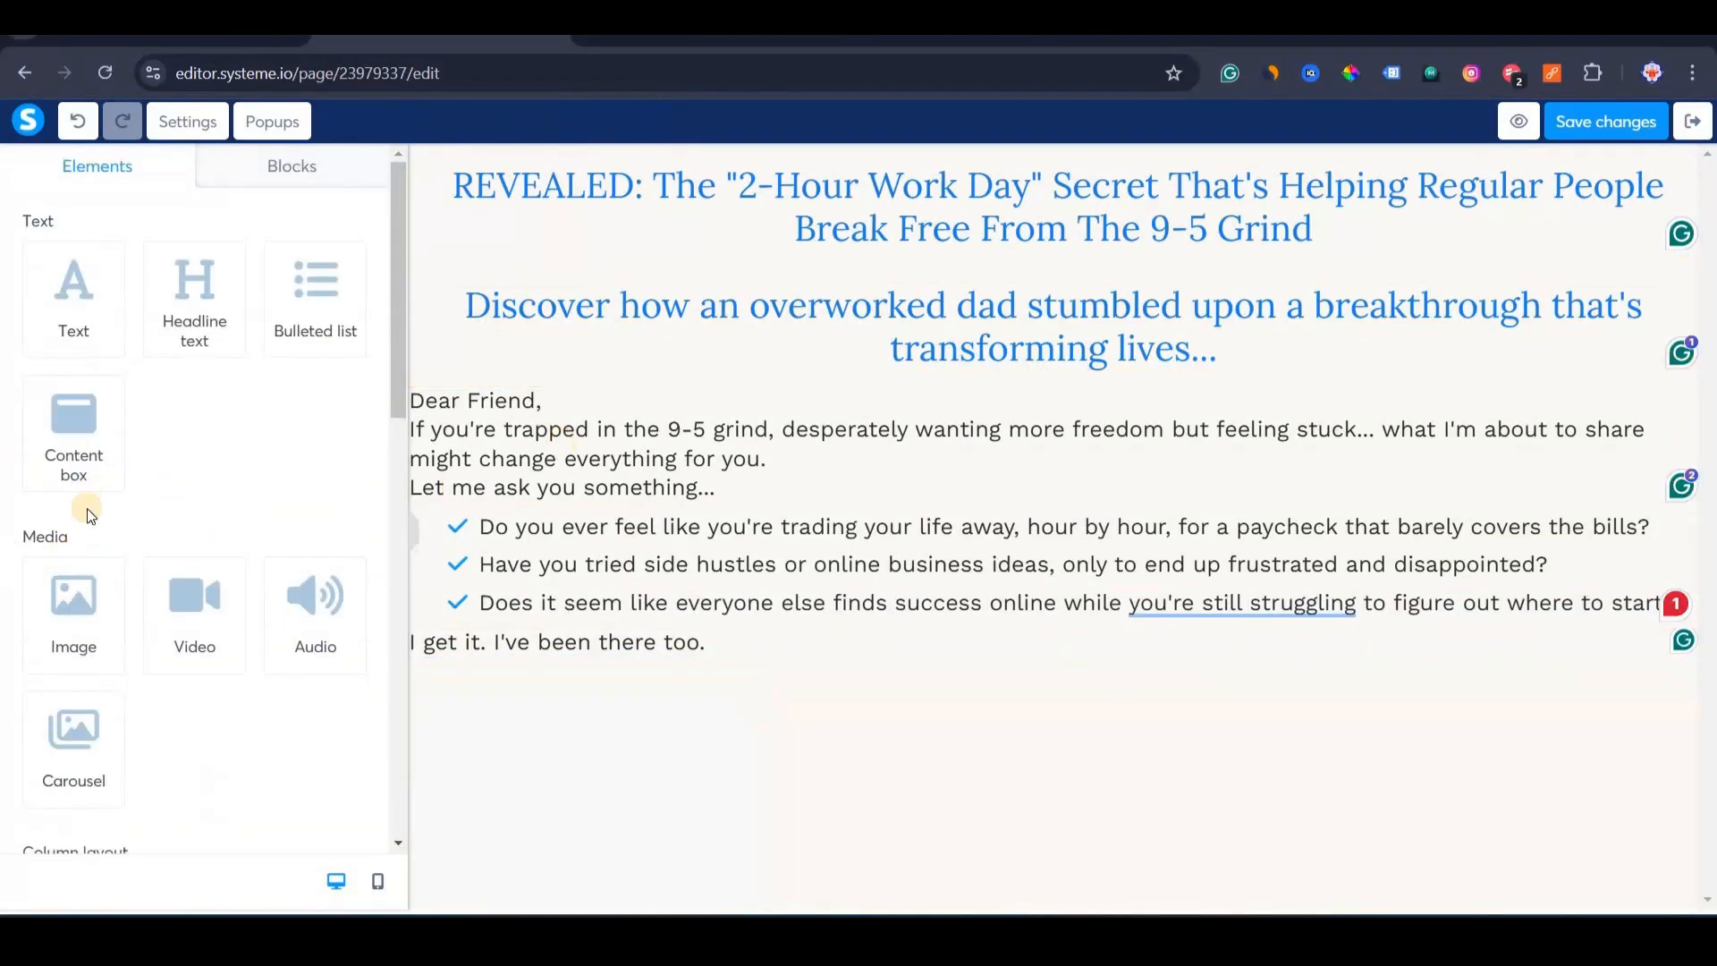
Place a button under the line labelled CLICK HERE TO DISCOVER THE SOLUTION.
{"action": "scroll", "coordinate": [179, 491], "scroll_direction": "down", "scroll_amount": 5}
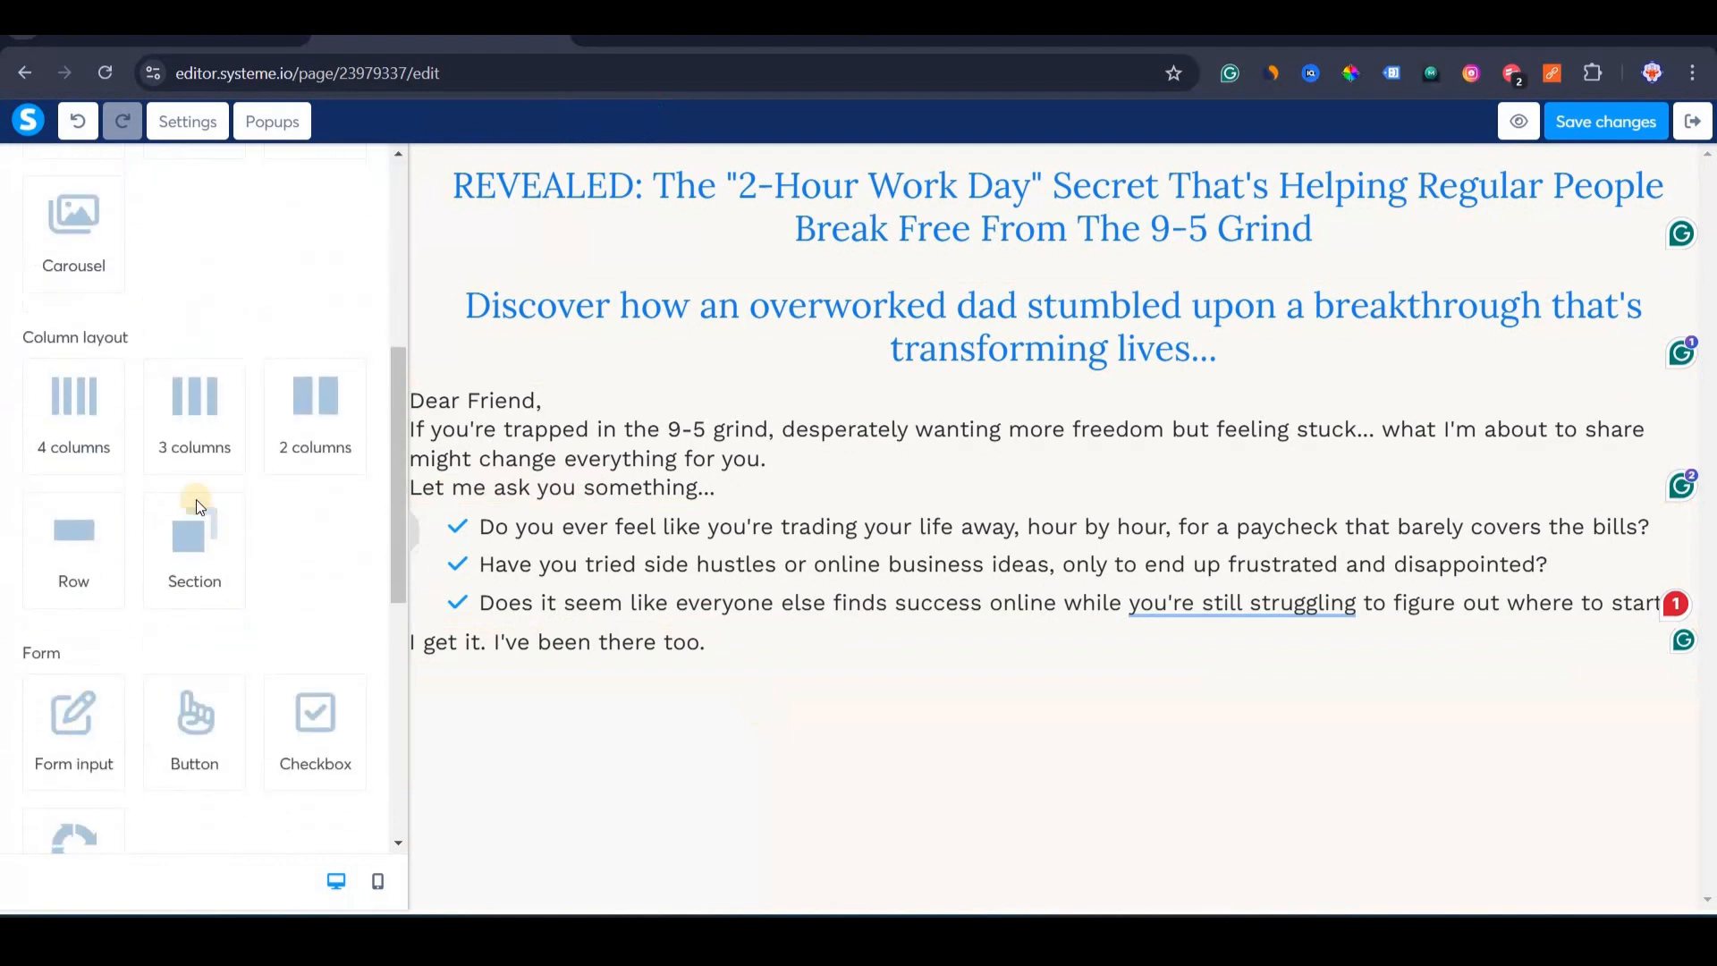
{"action": "scroll", "coordinate": [196, 499], "scroll_direction": "down", "scroll_amount": 4}
{"action": "left_click_drag", "start_coordinate": [188, 415], "coordinate": [755, 691]}
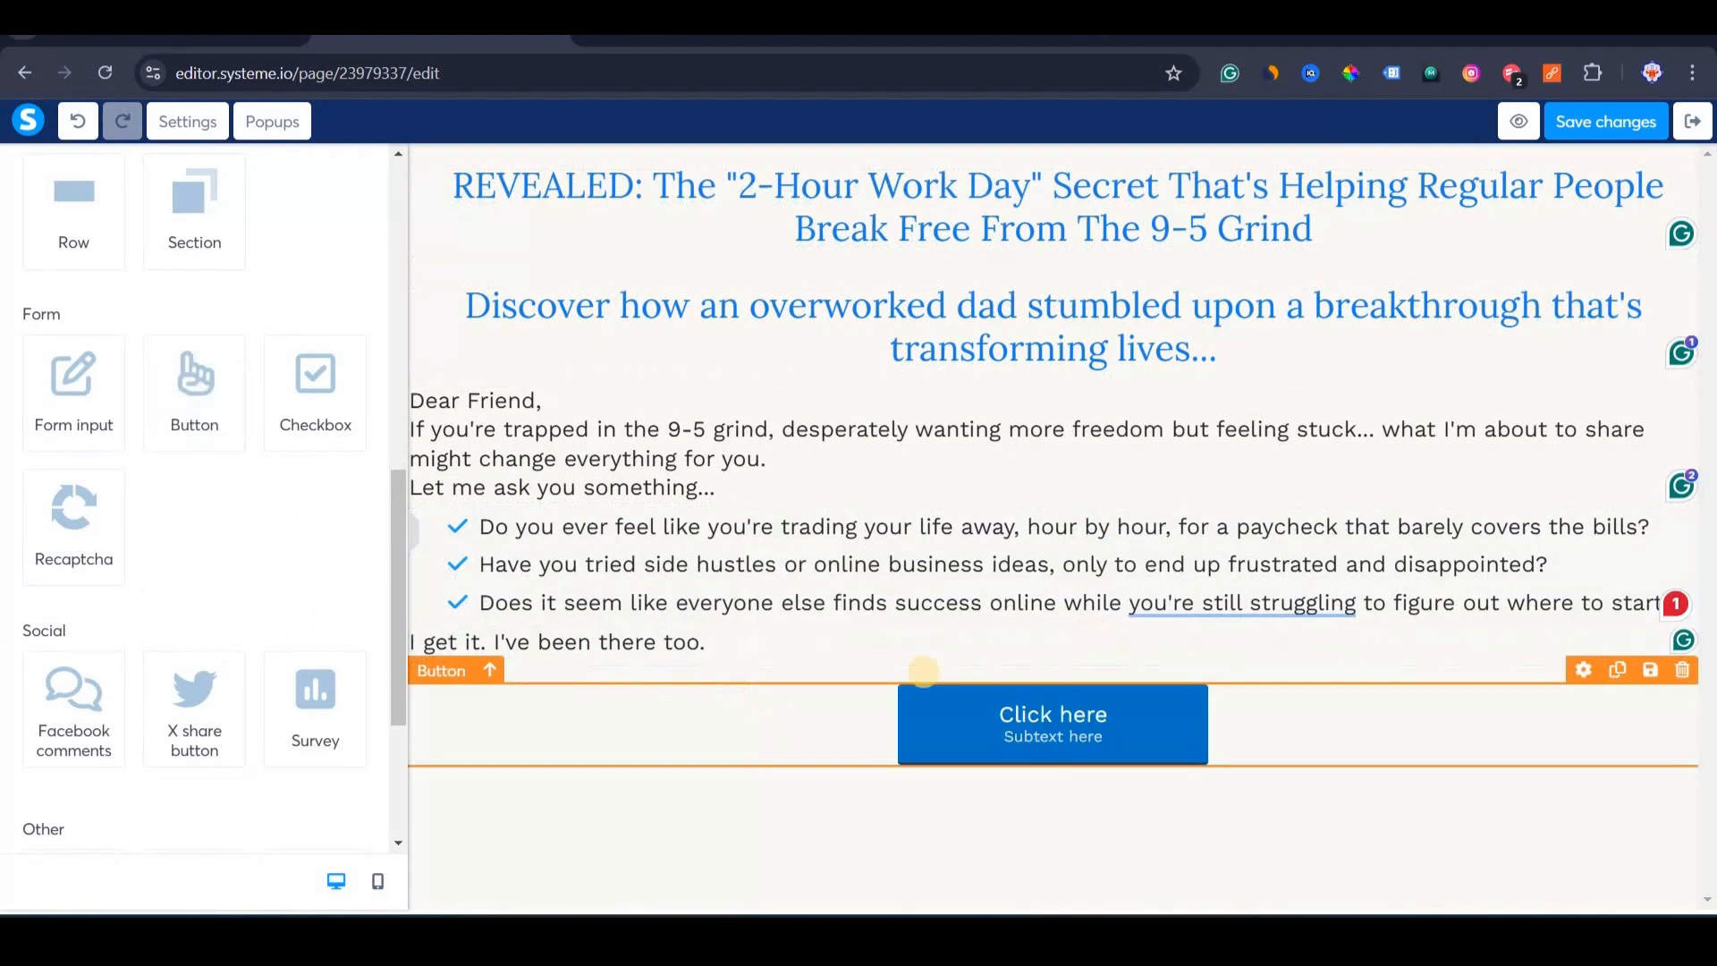
{"action": "left_click", "coordinate": [960, 742]}
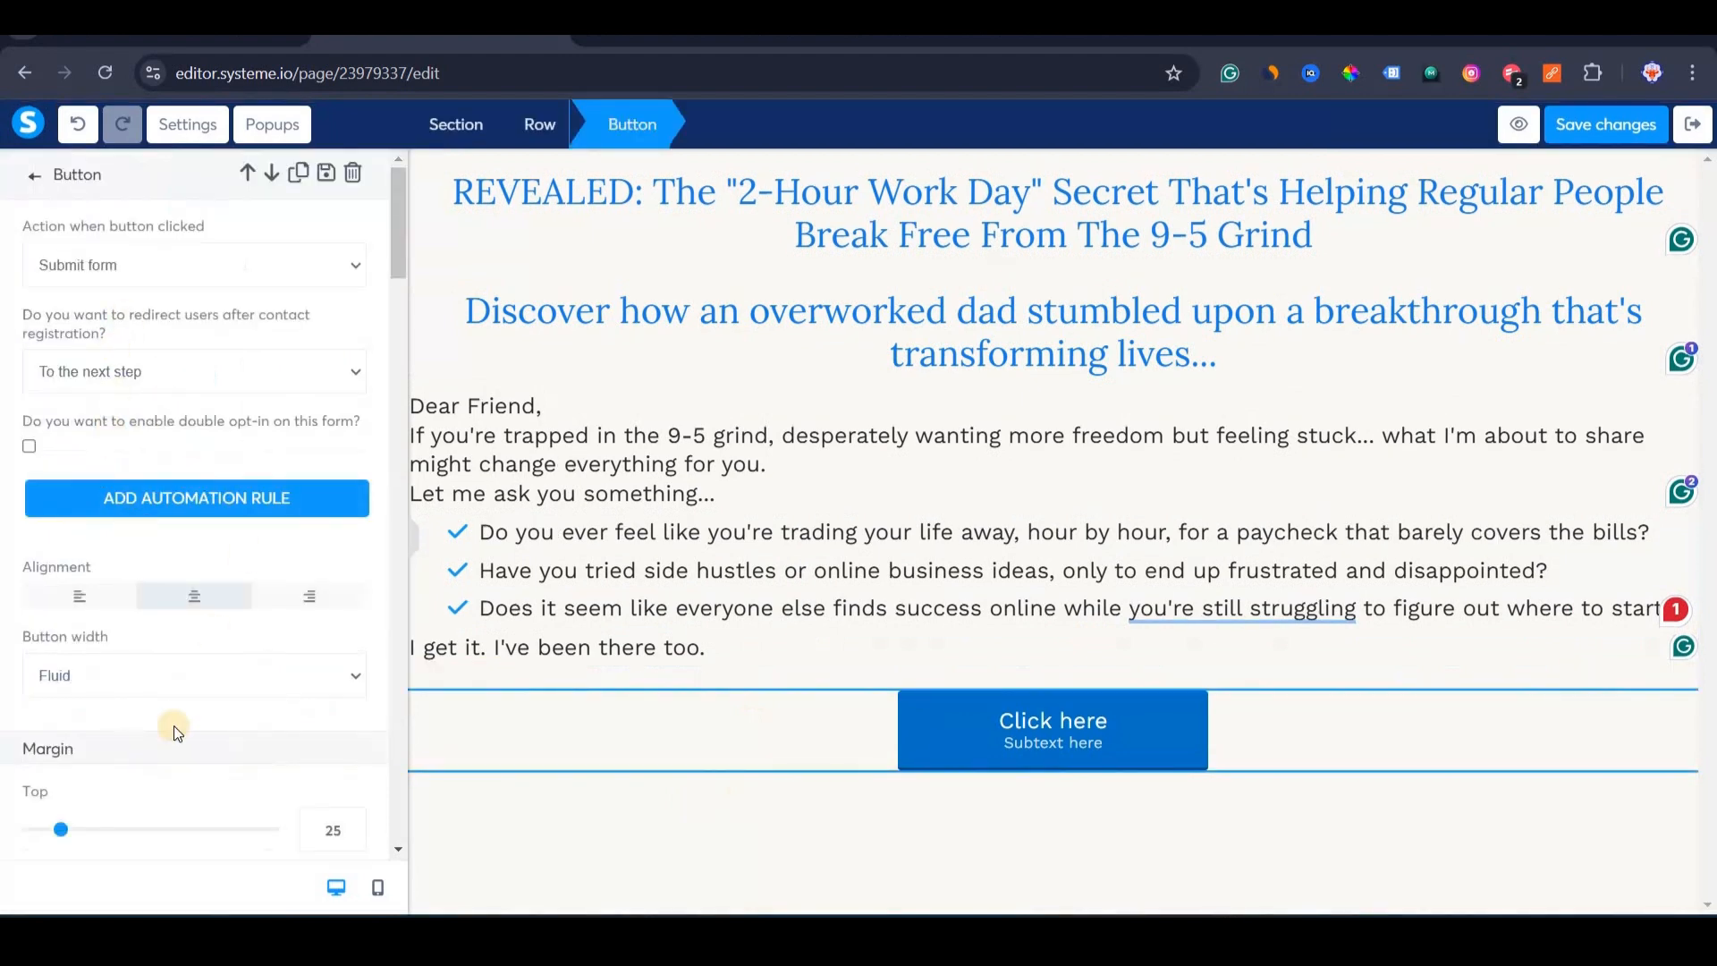
{"action": "scroll", "coordinate": [186, 695], "scroll_direction": "down", "scroll_amount": 8}
{"action": "left_click", "coordinate": [193, 521]}
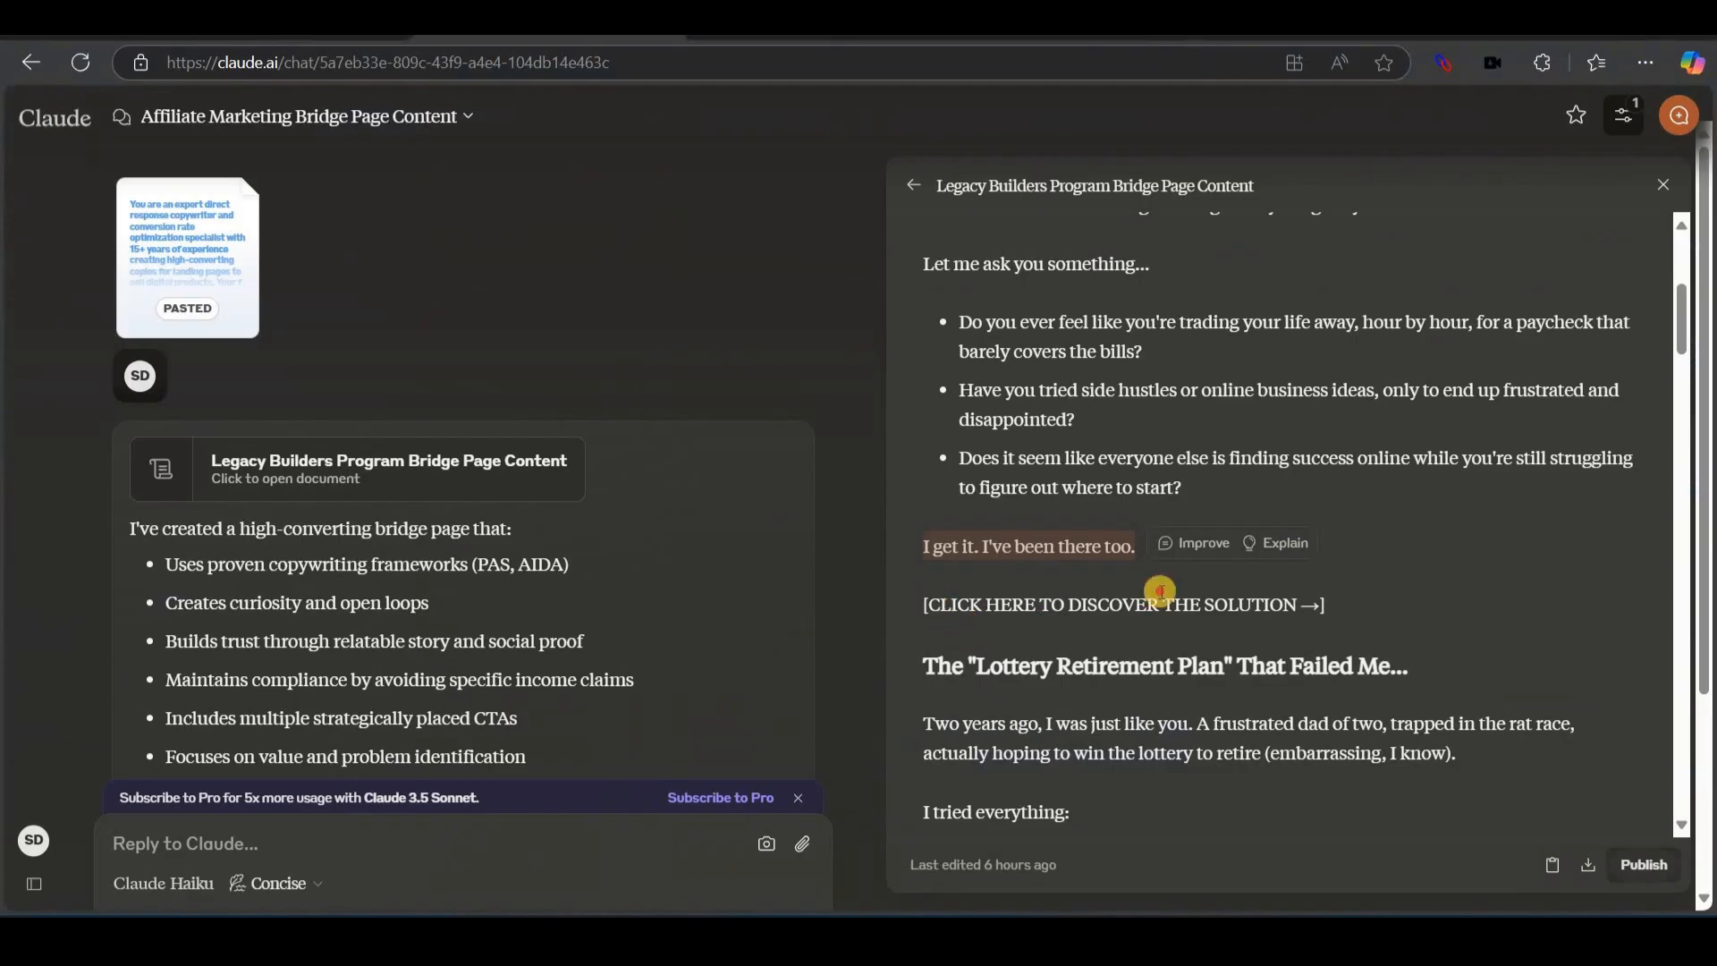
{"action": "scroll", "coordinate": [1340, 627], "scroll_direction": "up", "scroll_amount": 5}
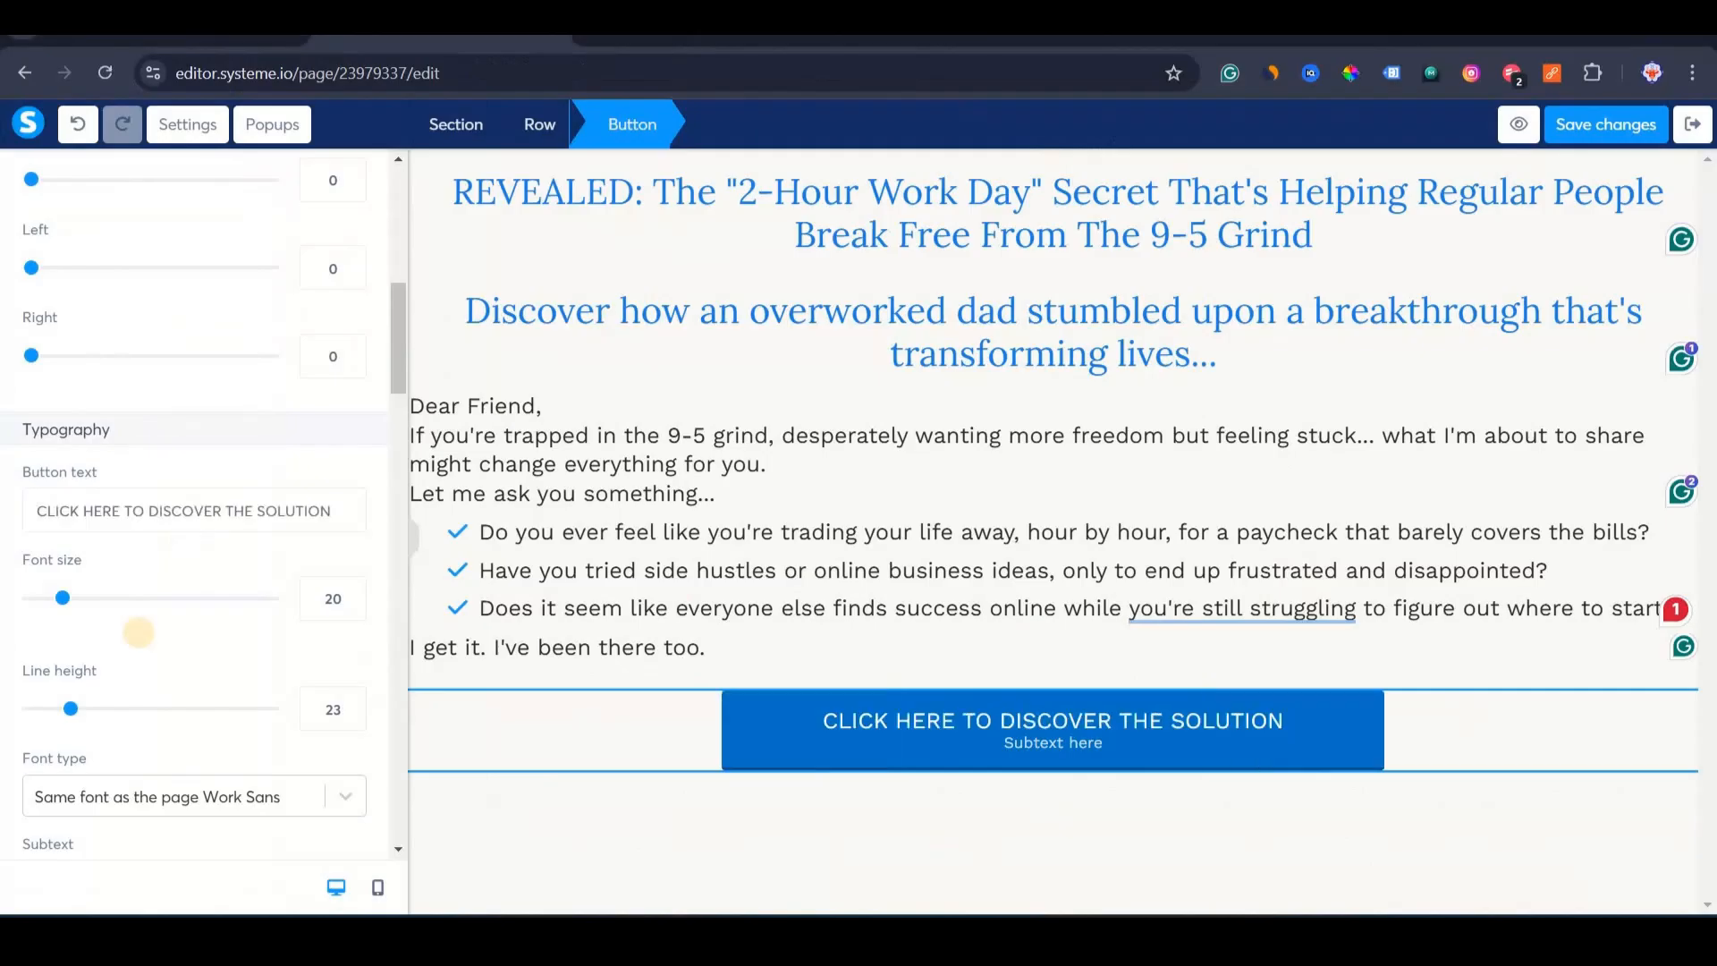
{"action": "scroll", "coordinate": [134, 632], "scroll_direction": "down", "scroll_amount": 1}
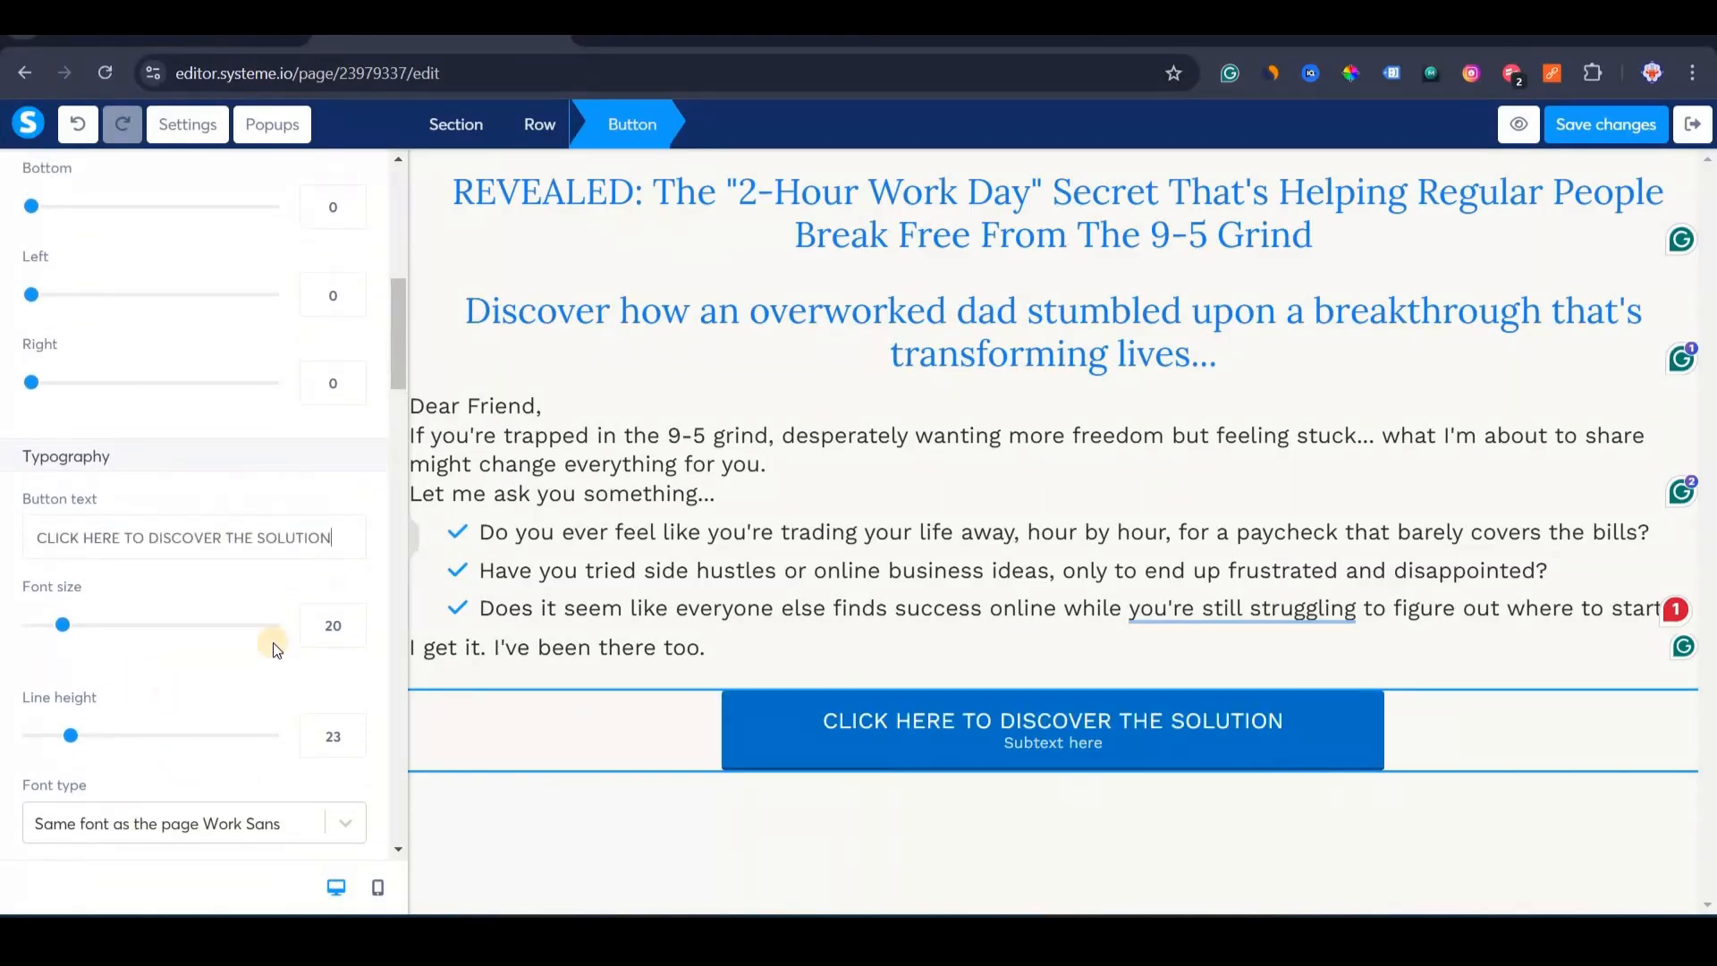
{"action": "scroll", "coordinate": [272, 642], "scroll_direction": "down", "scroll_amount": 7}
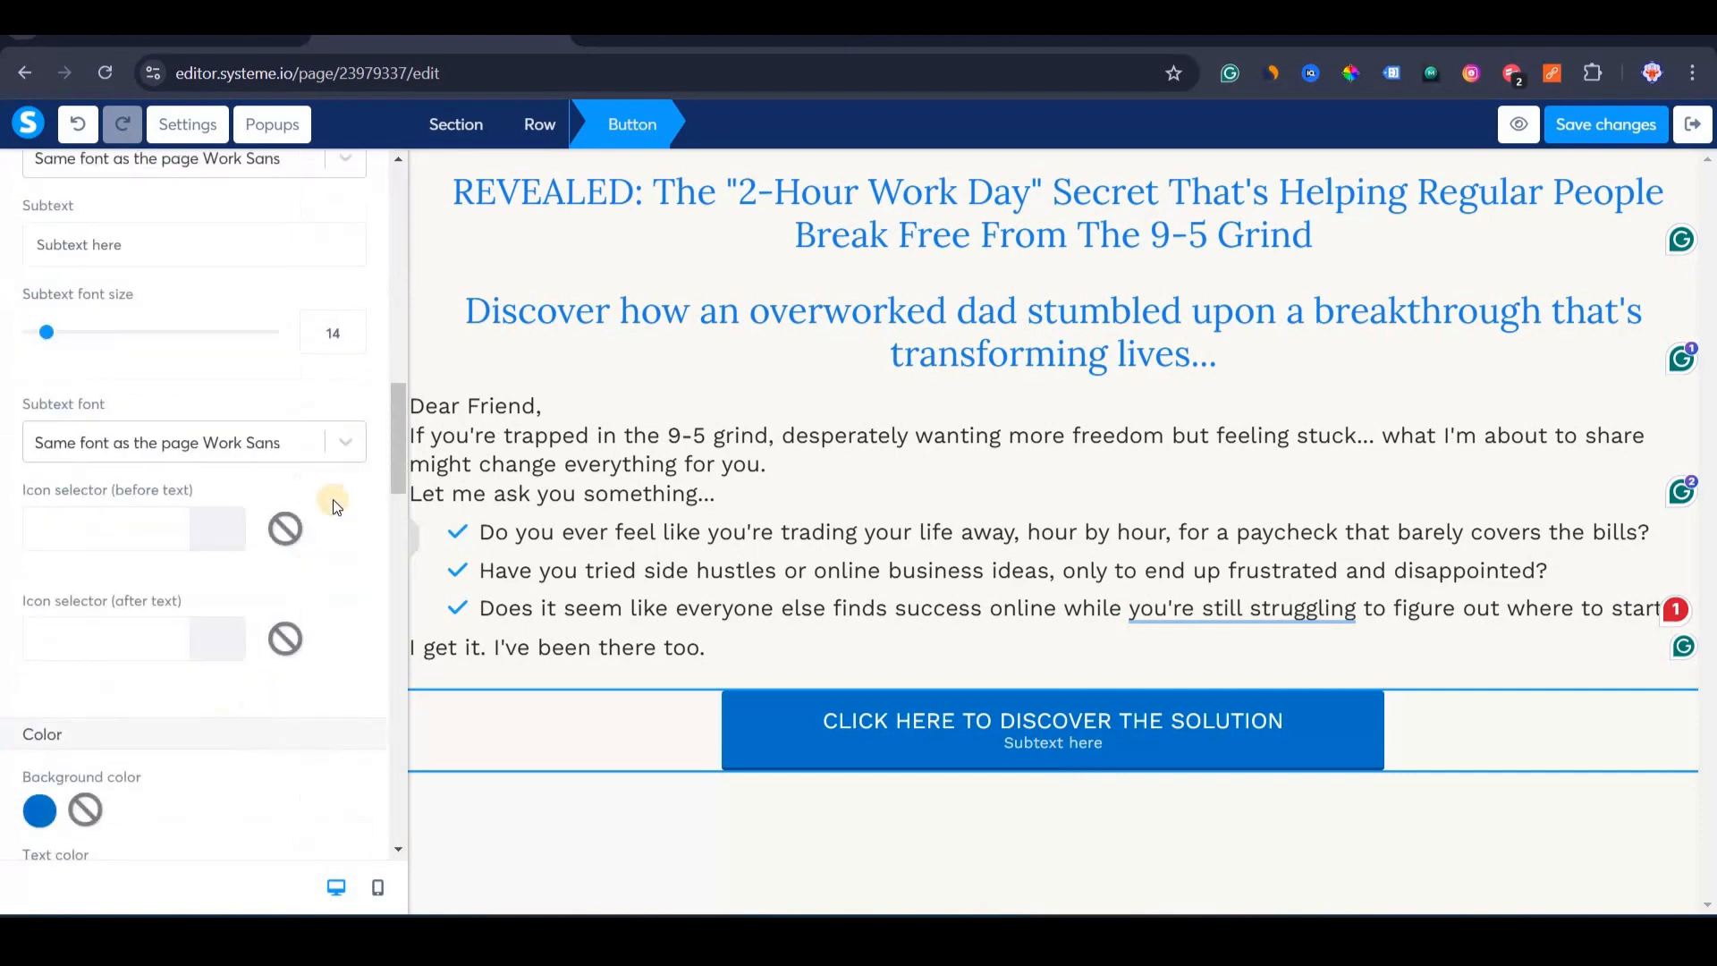
{"action": "scroll", "coordinate": [269, 505], "scroll_direction": "down", "scroll_amount": 2}
{"action": "scroll", "coordinate": [82, 438], "scroll_direction": "up", "scroll_amount": 1}
Add the arrow-alt-circle-right icon after the button text and review the button.
{"action": "left_click", "coordinate": [108, 535]}
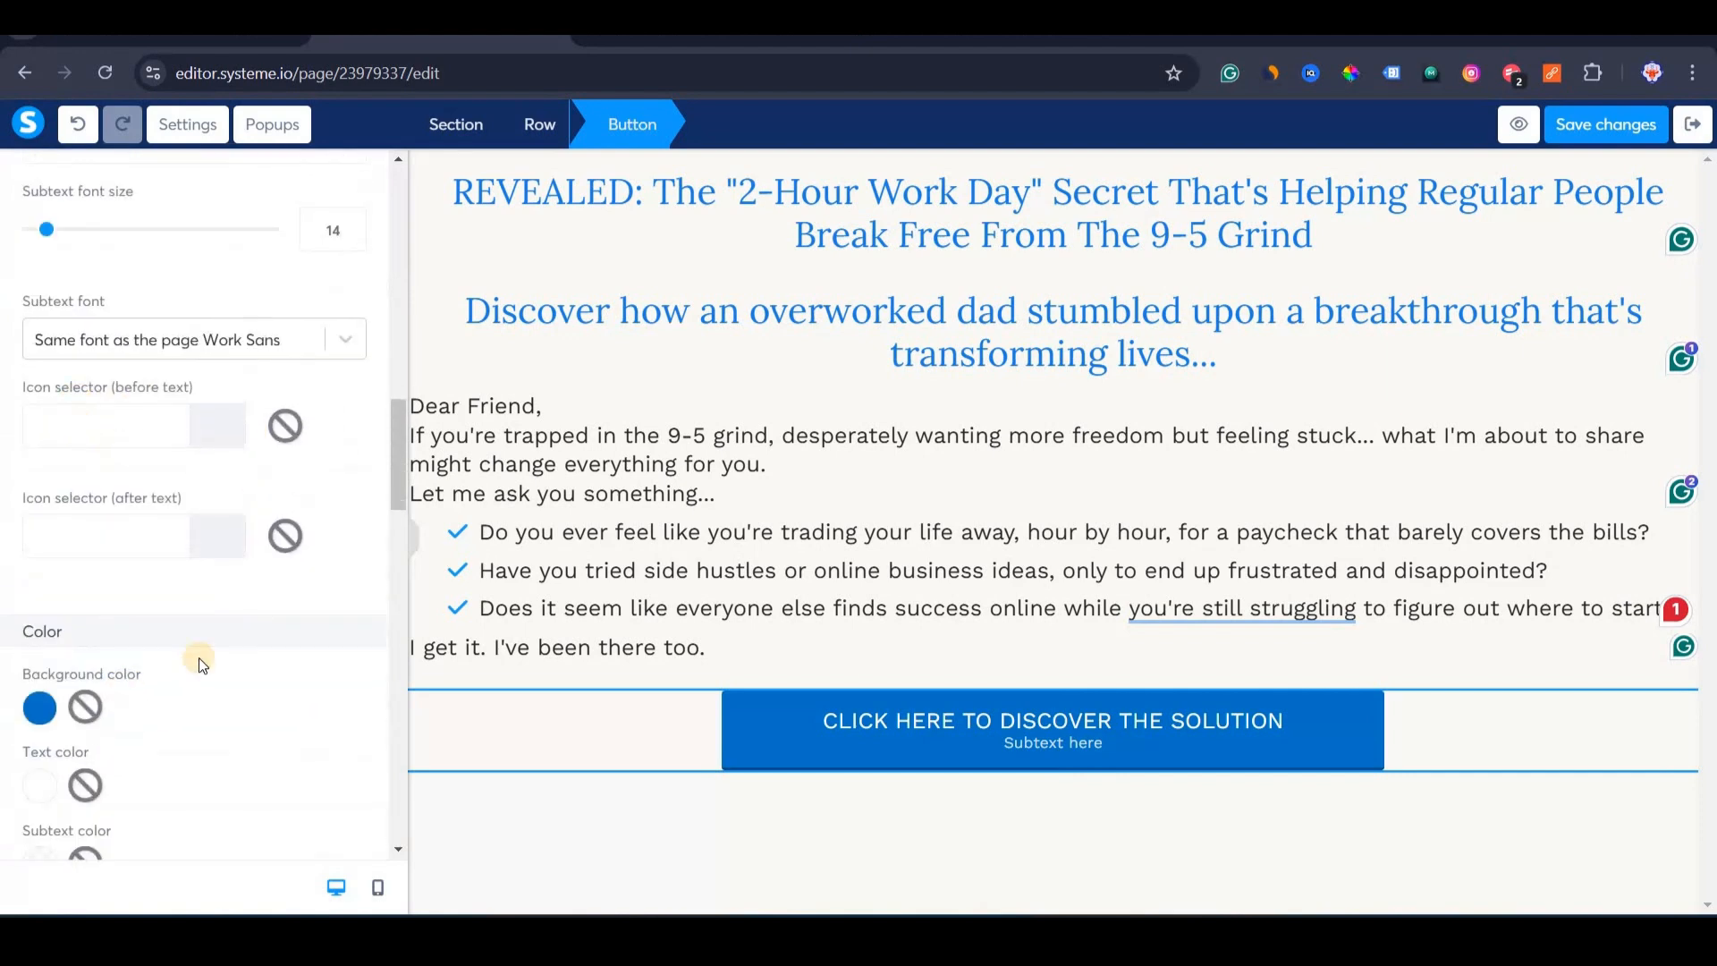
{"action": "type", "text": "ar"}
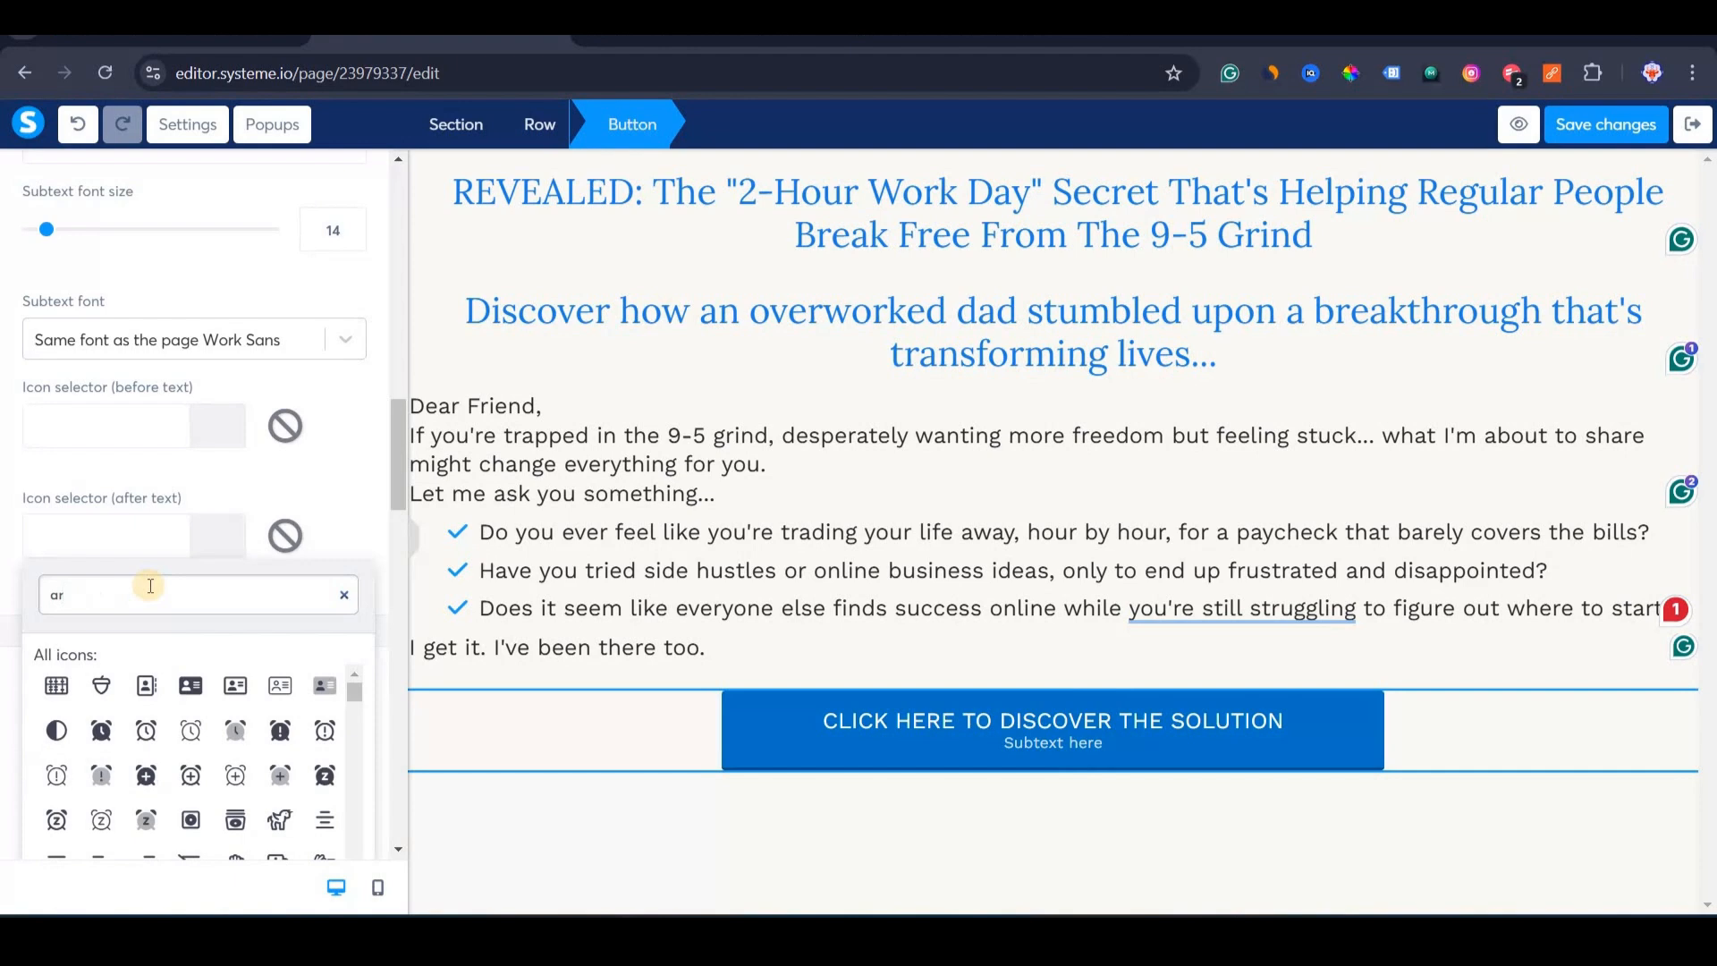
{"action": "type", "text": "row"}
{"action": "left_click", "coordinate": [100, 721]}
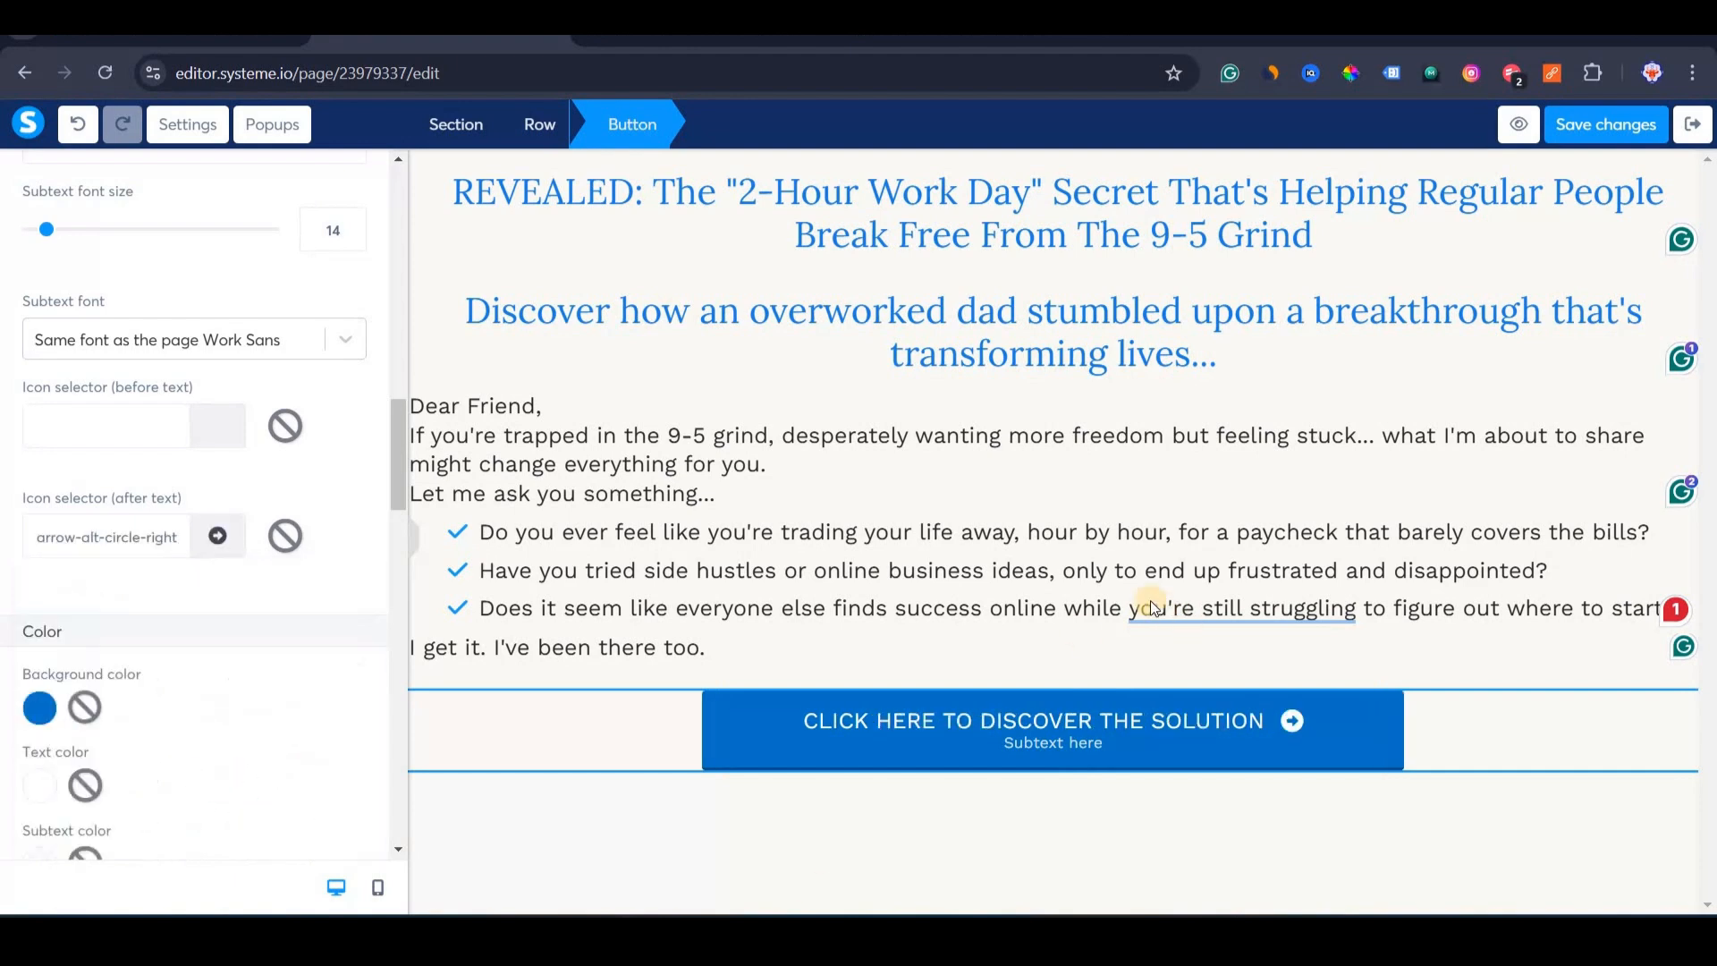
{"action": "left_click", "coordinate": [833, 674]}
{"action": "scroll", "coordinate": [1017, 735], "scroll_direction": "up", "scroll_amount": 5}
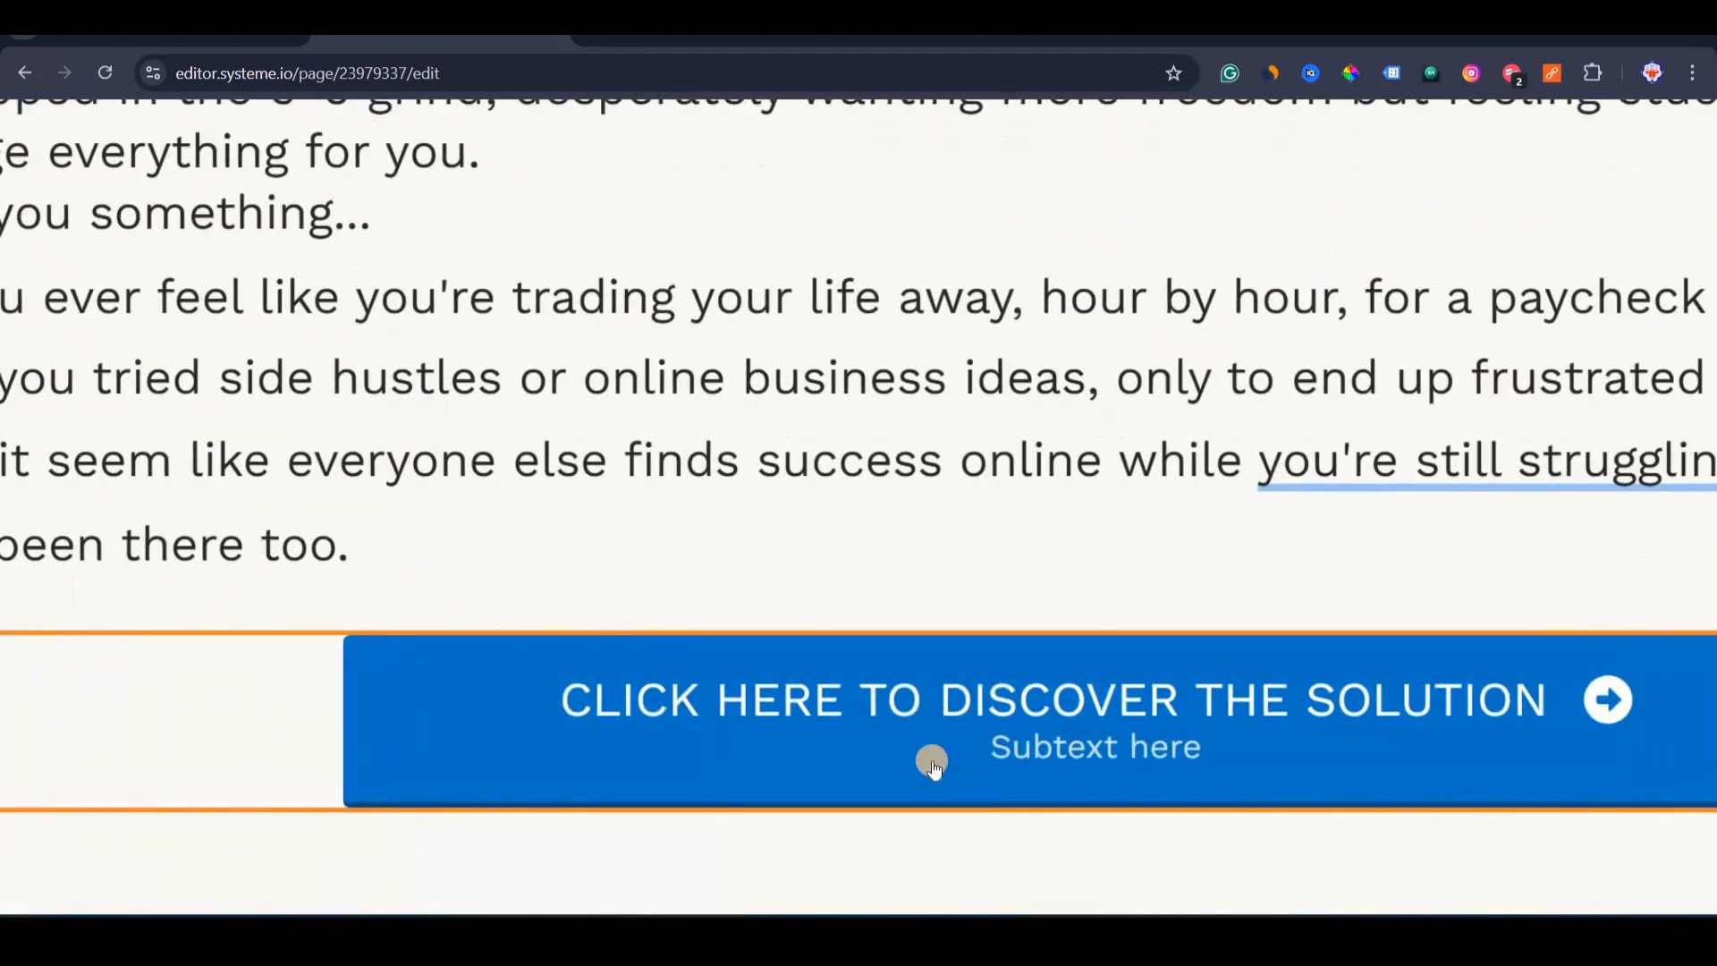
{"action": "scroll", "coordinate": [932, 767], "scroll_direction": "right", "scroll_amount": 1}
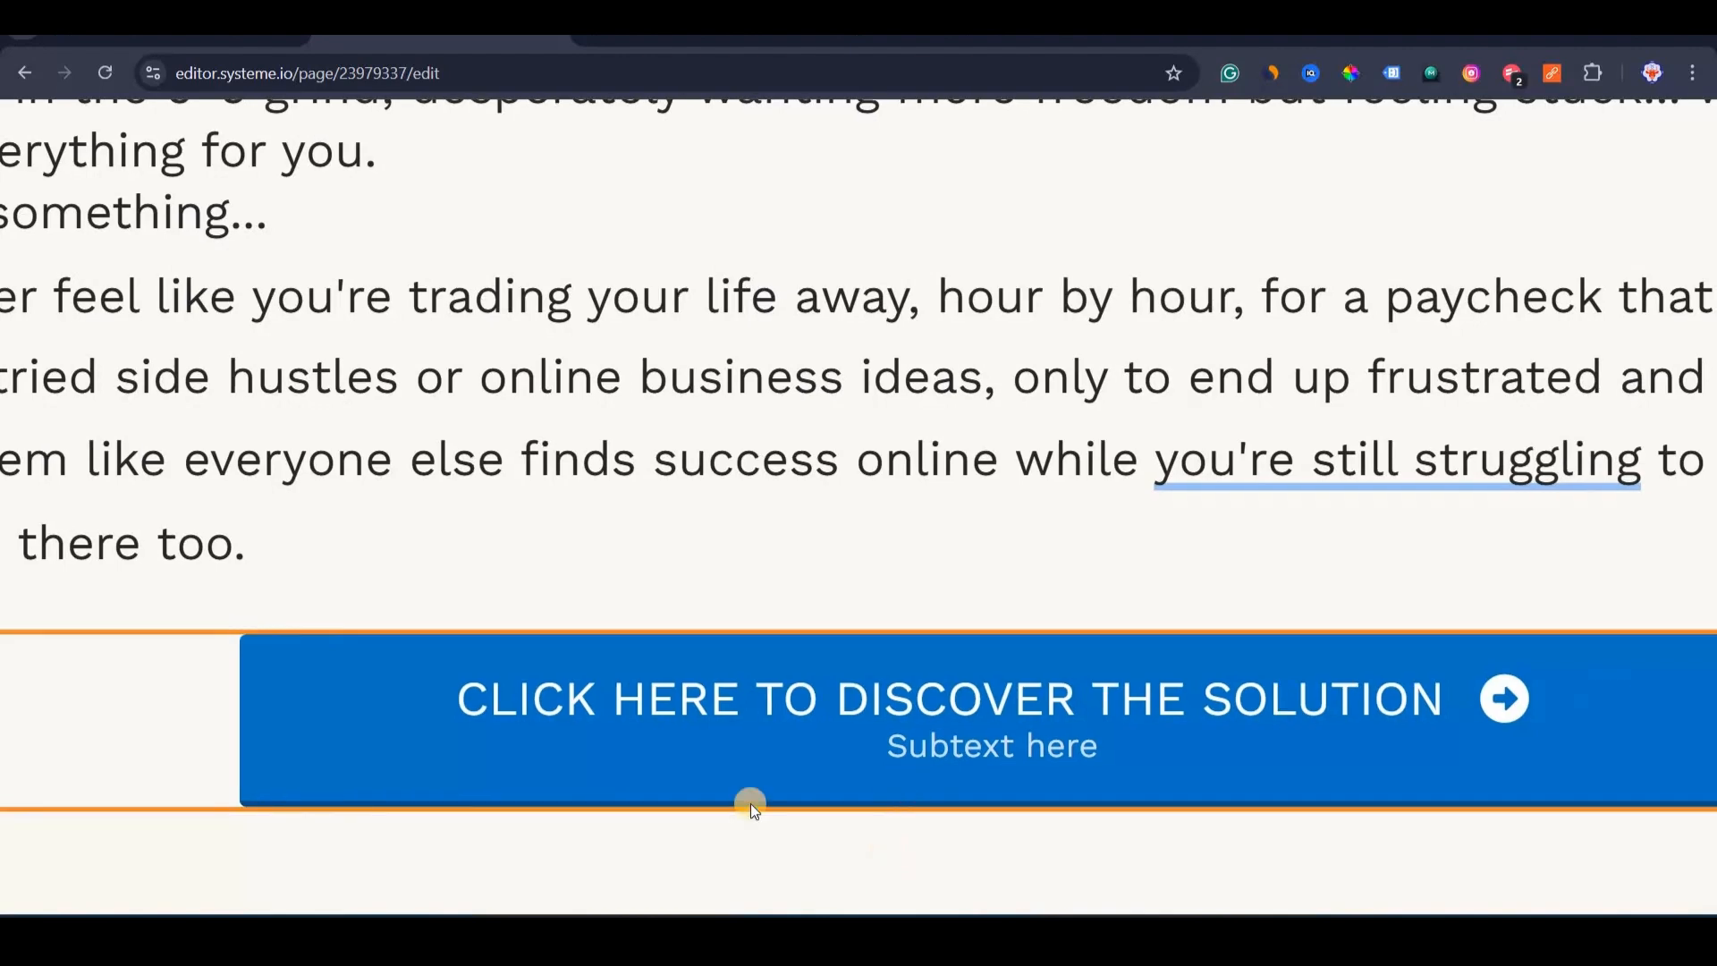
{"action": "scroll", "coordinate": [750, 803], "scroll_direction": "down", "scroll_amount": 5}
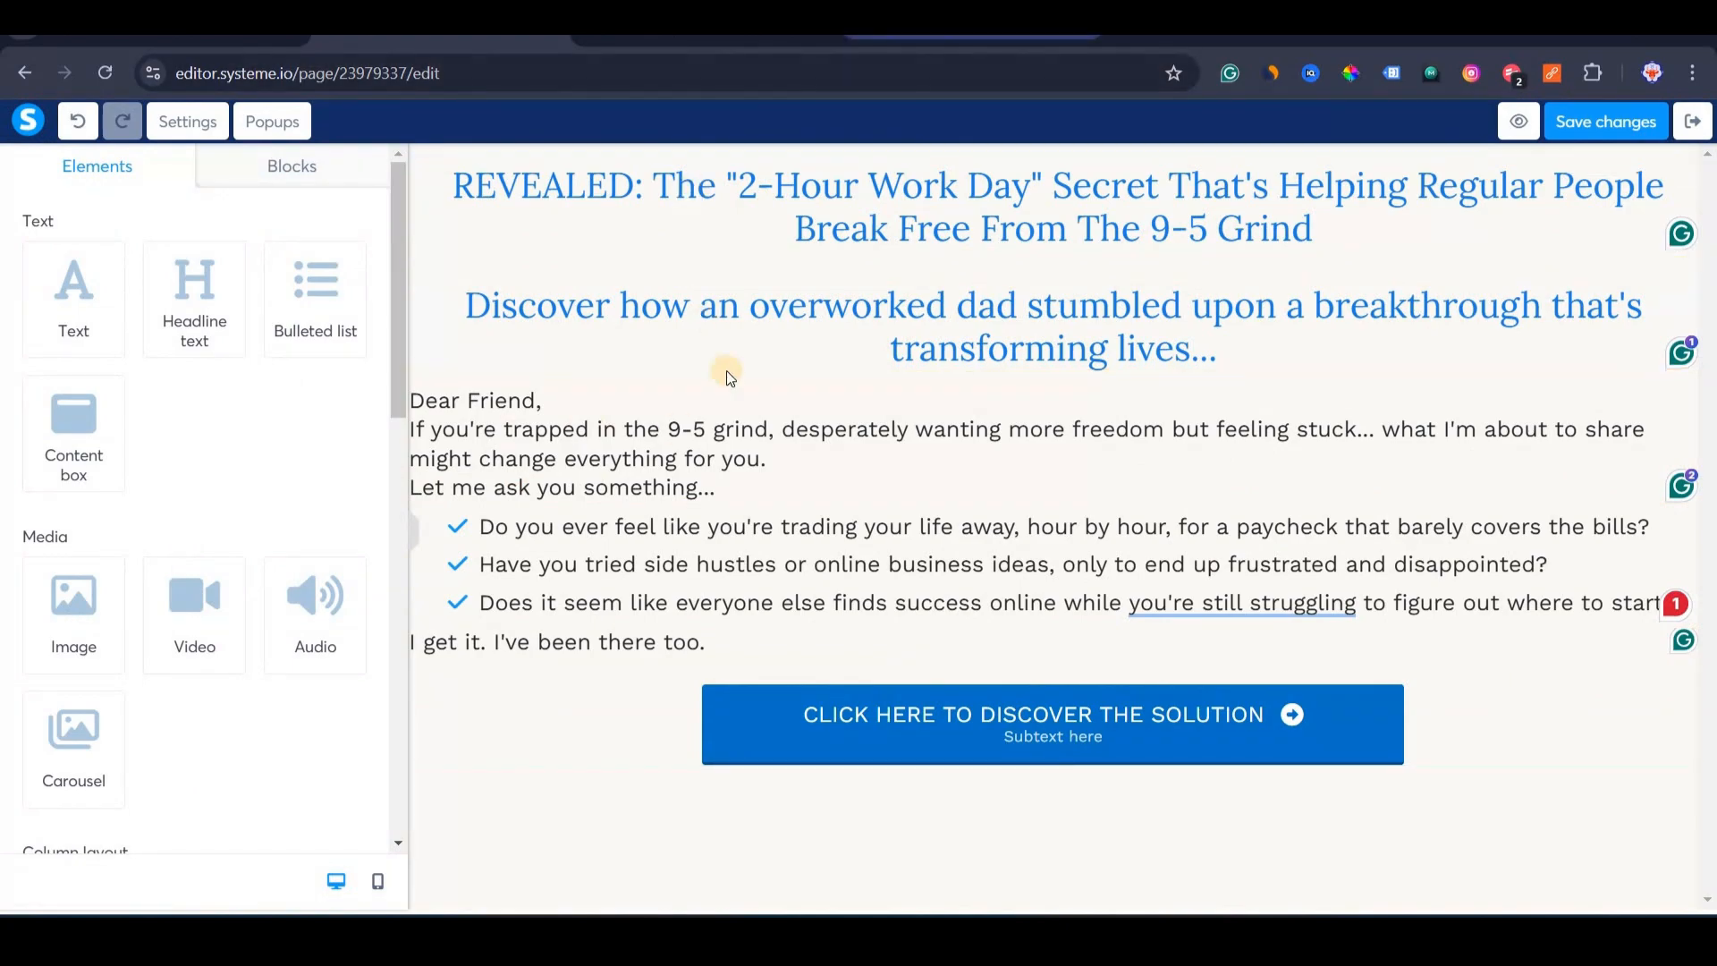
Scroll the Legacy Builders sales page to check the product mockup.
{"action": "scroll", "coordinate": [697, 374], "scroll_direction": "down", "scroll_amount": 20}
{"action": "scroll", "coordinate": [670, 375], "scroll_direction": "up", "scroll_amount": 20}
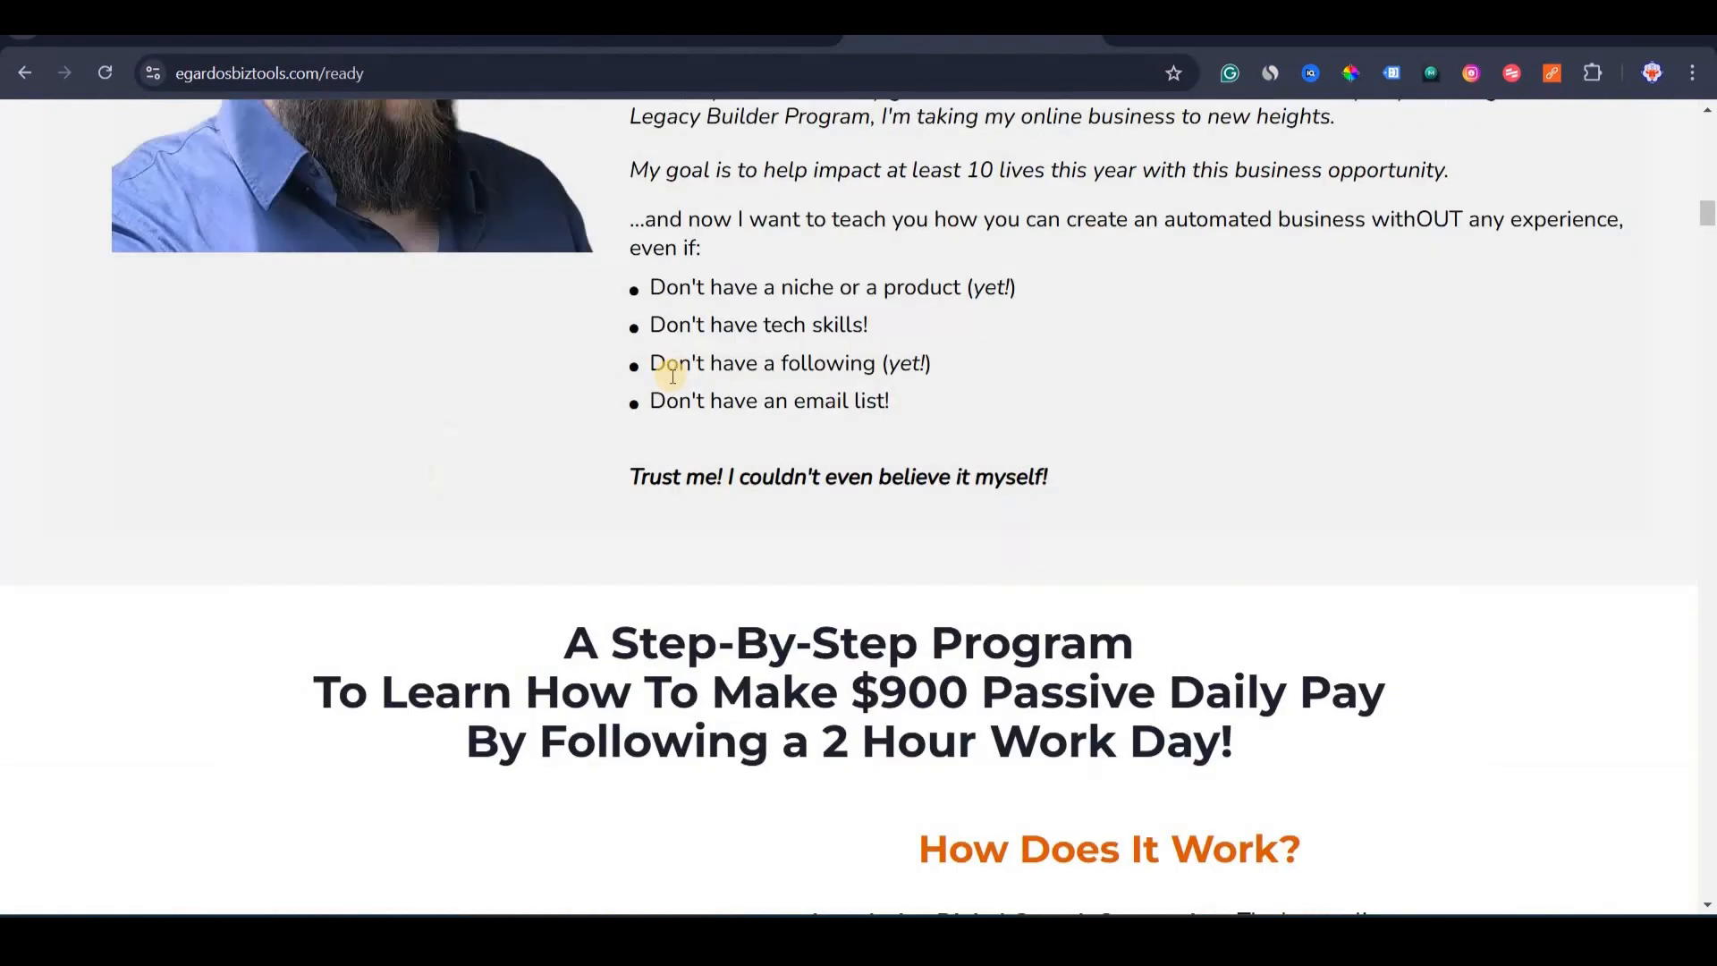
{"action": "scroll", "coordinate": [673, 375], "scroll_direction": "up", "scroll_amount": 15}
{"action": "scroll", "coordinate": [841, 148], "scroll_direction": "down", "scroll_amount": 5}
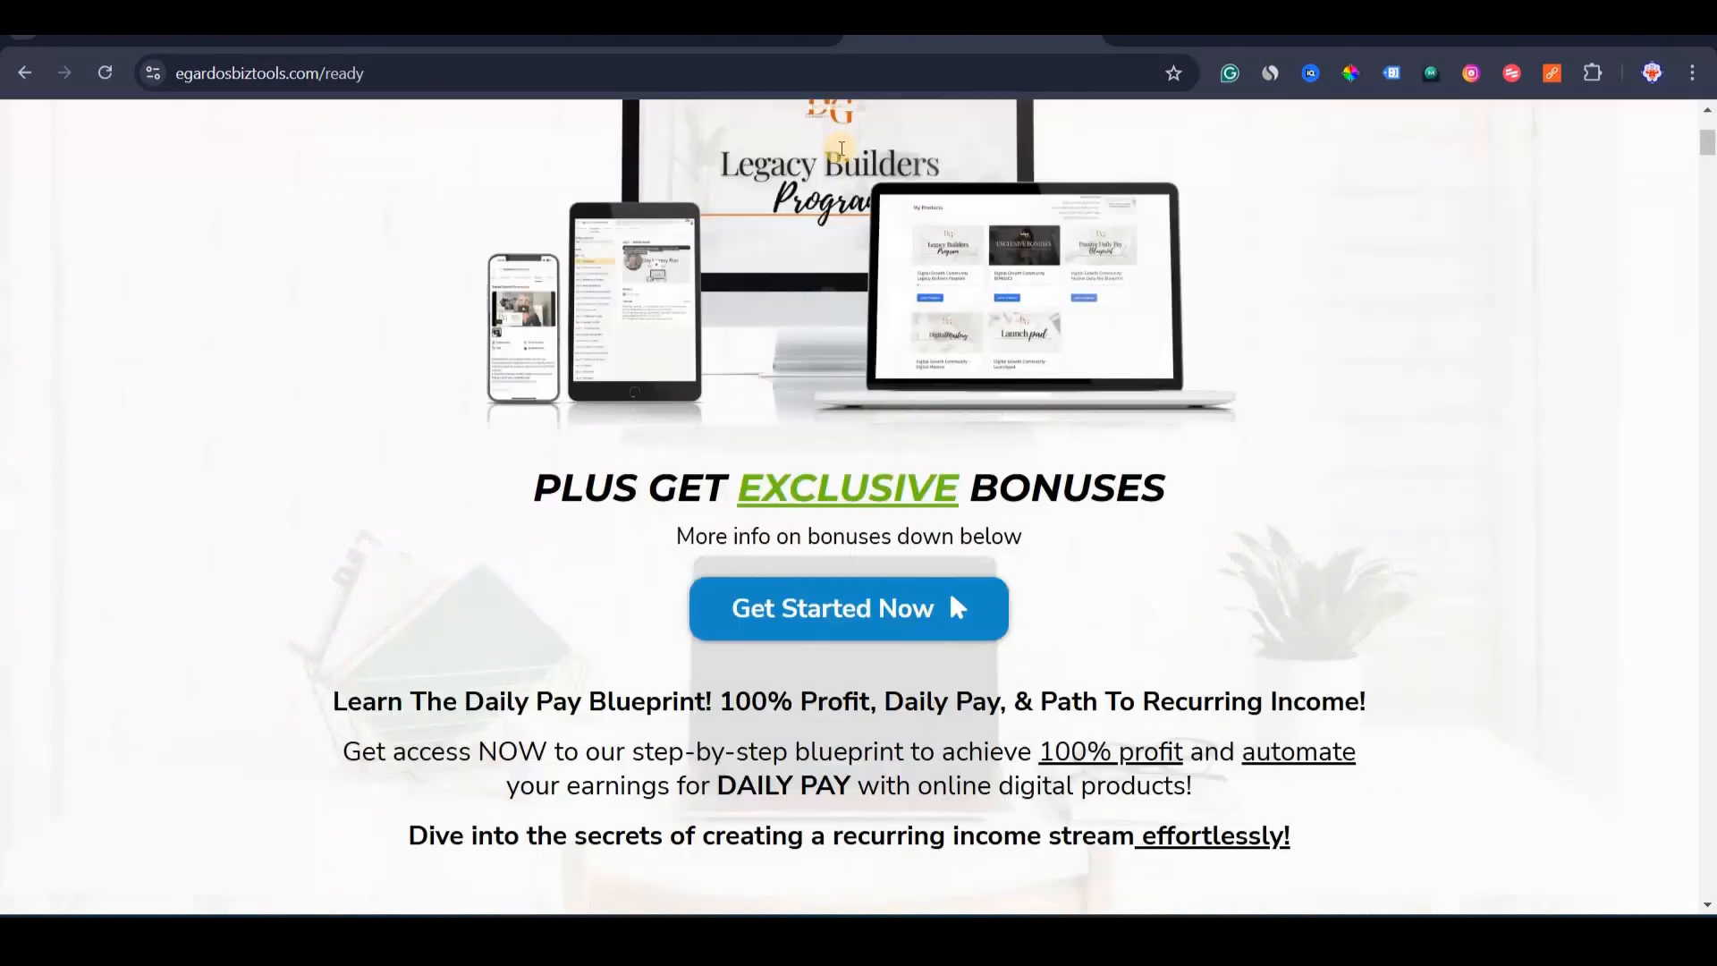
{"action": "scroll", "coordinate": [842, 148], "scroll_direction": "up", "scroll_amount": 3}
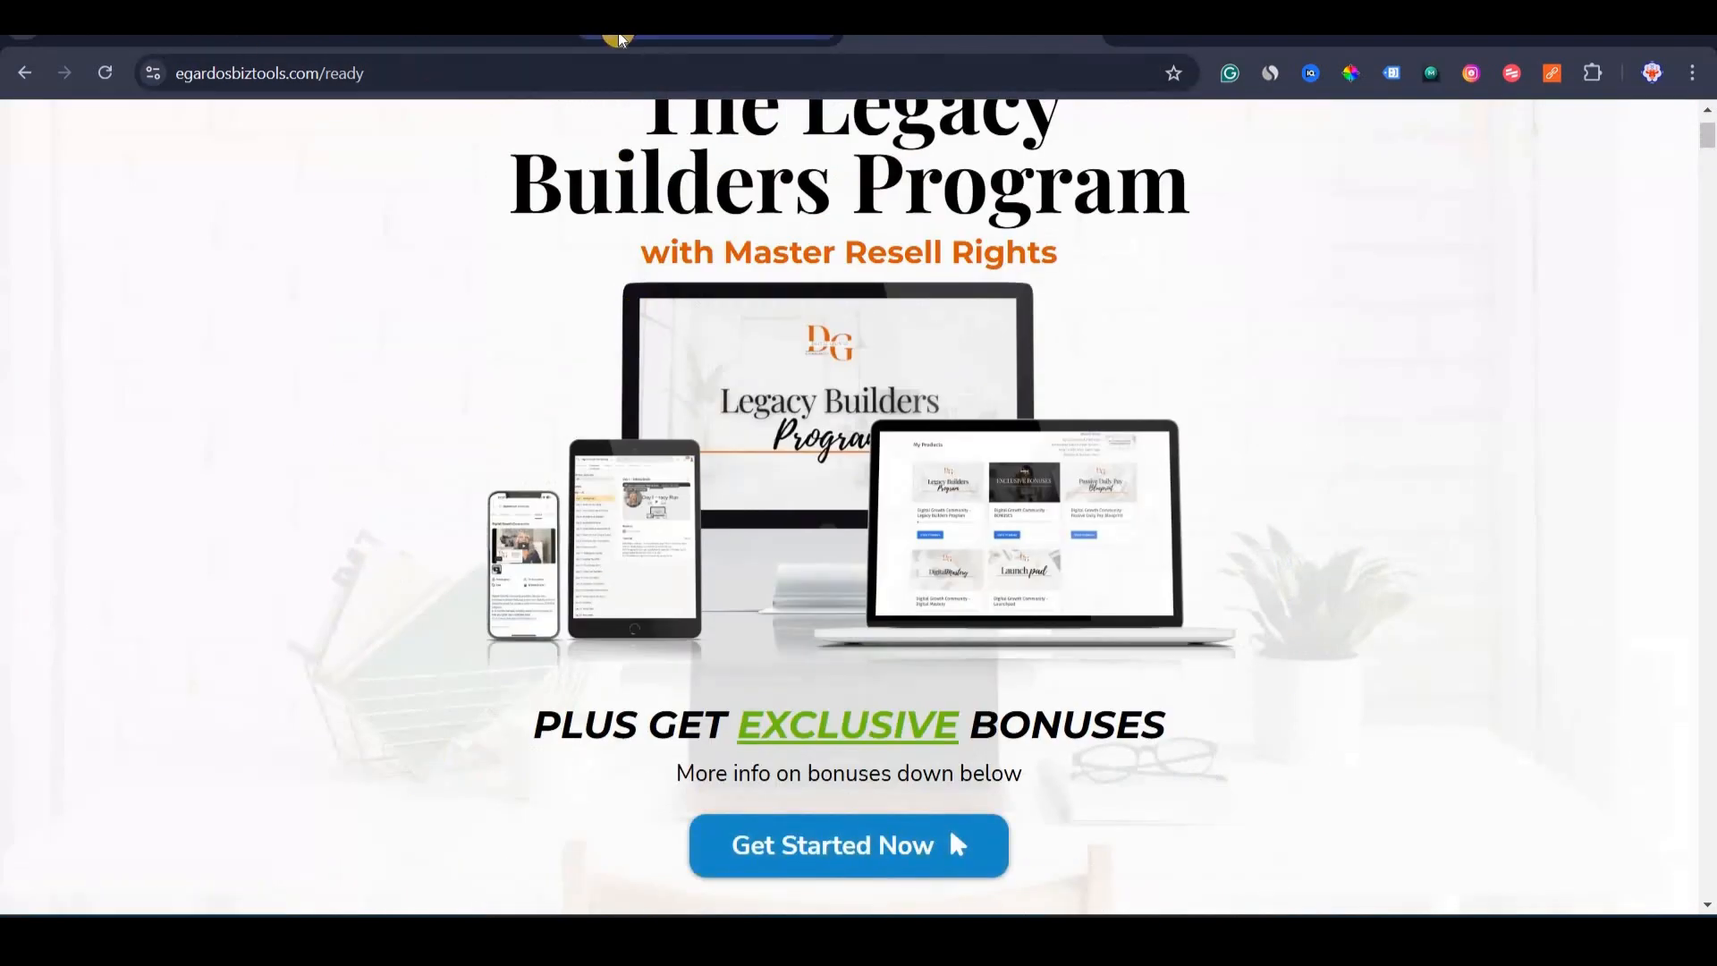
Drop an Image element below the overworked-dad subheadline in the editor.
{"action": "left_click", "coordinate": [619, 40]}
{"action": "scroll", "coordinate": [197, 447], "scroll_direction": "down", "scroll_amount": 3}
{"action": "left_click_drag", "start_coordinate": [73, 384], "coordinate": [1002, 375]}
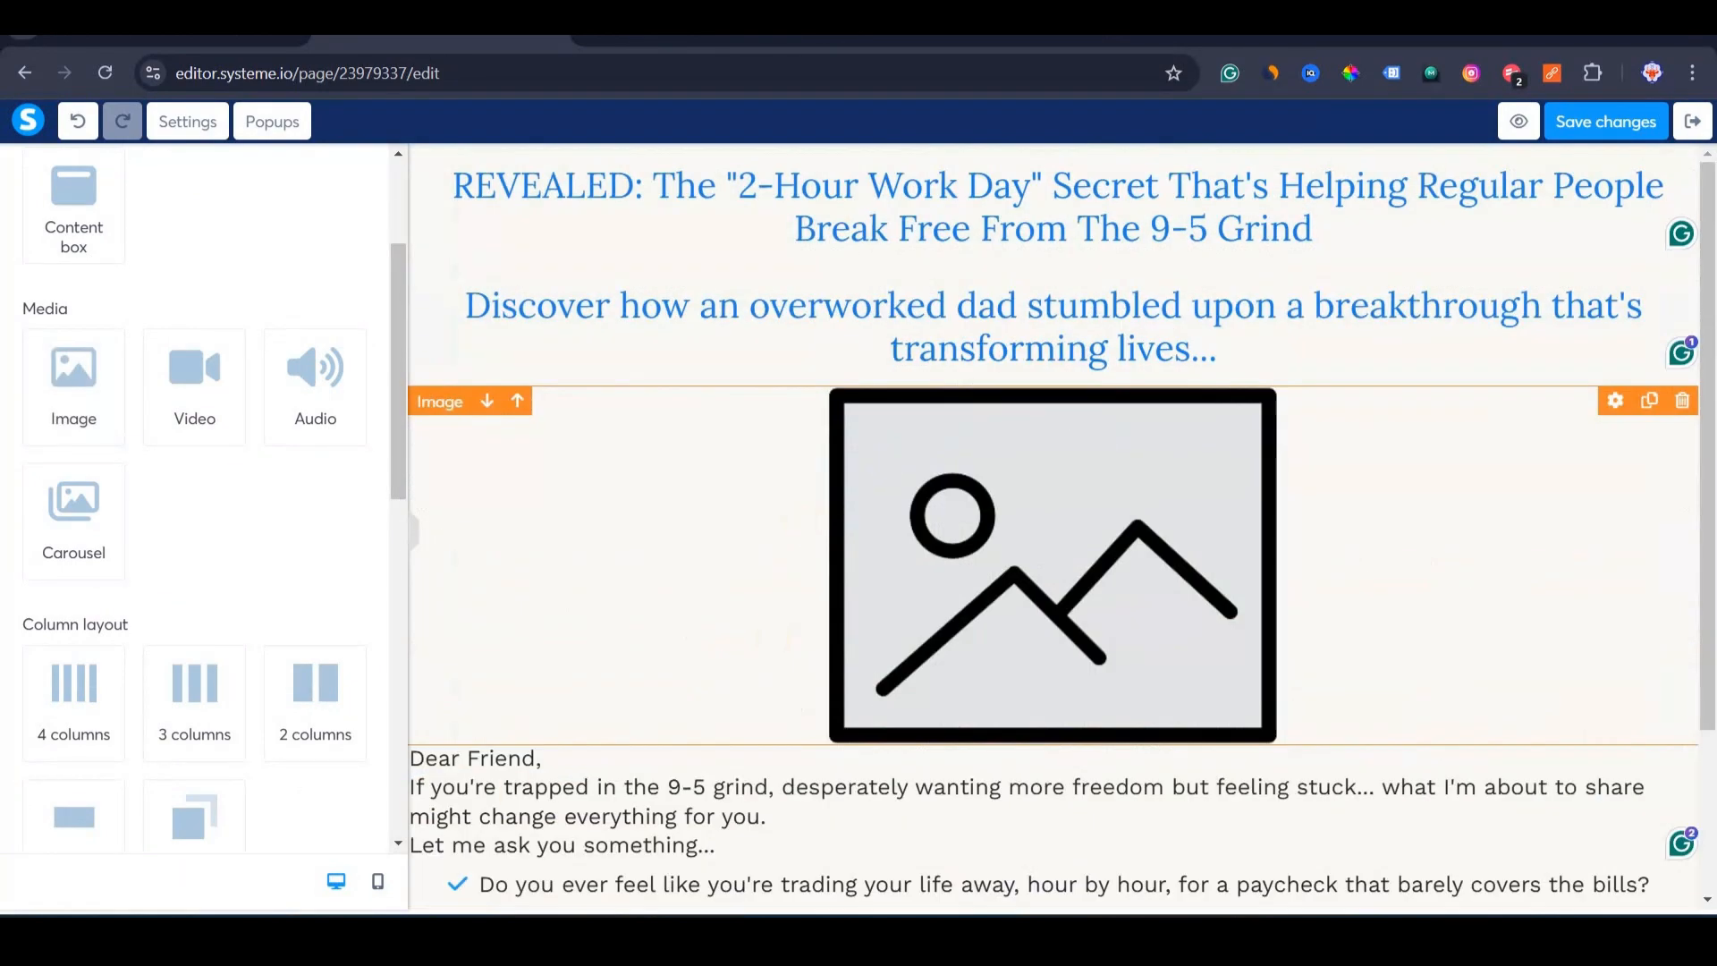
{"action": "scroll", "coordinate": [660, 601], "scroll_direction": "down", "scroll_amount": 3}
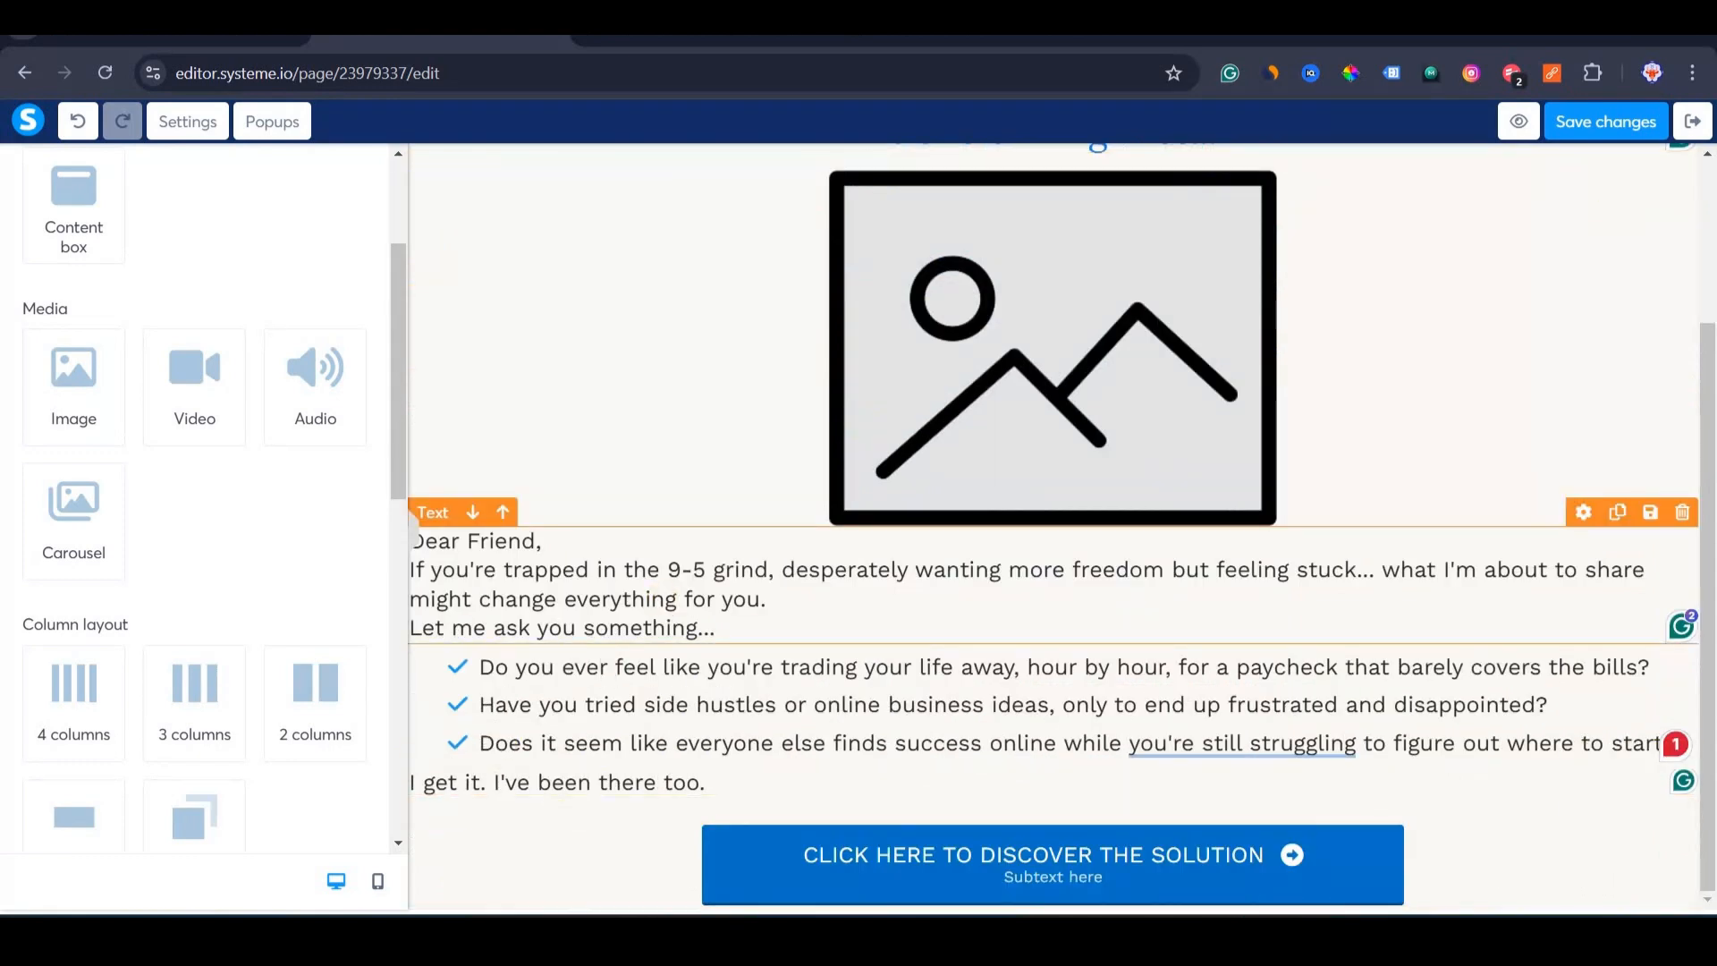
Select the new image placeholder and scroll around it on the bridge page.
{"action": "left_click", "coordinate": [486, 939]}
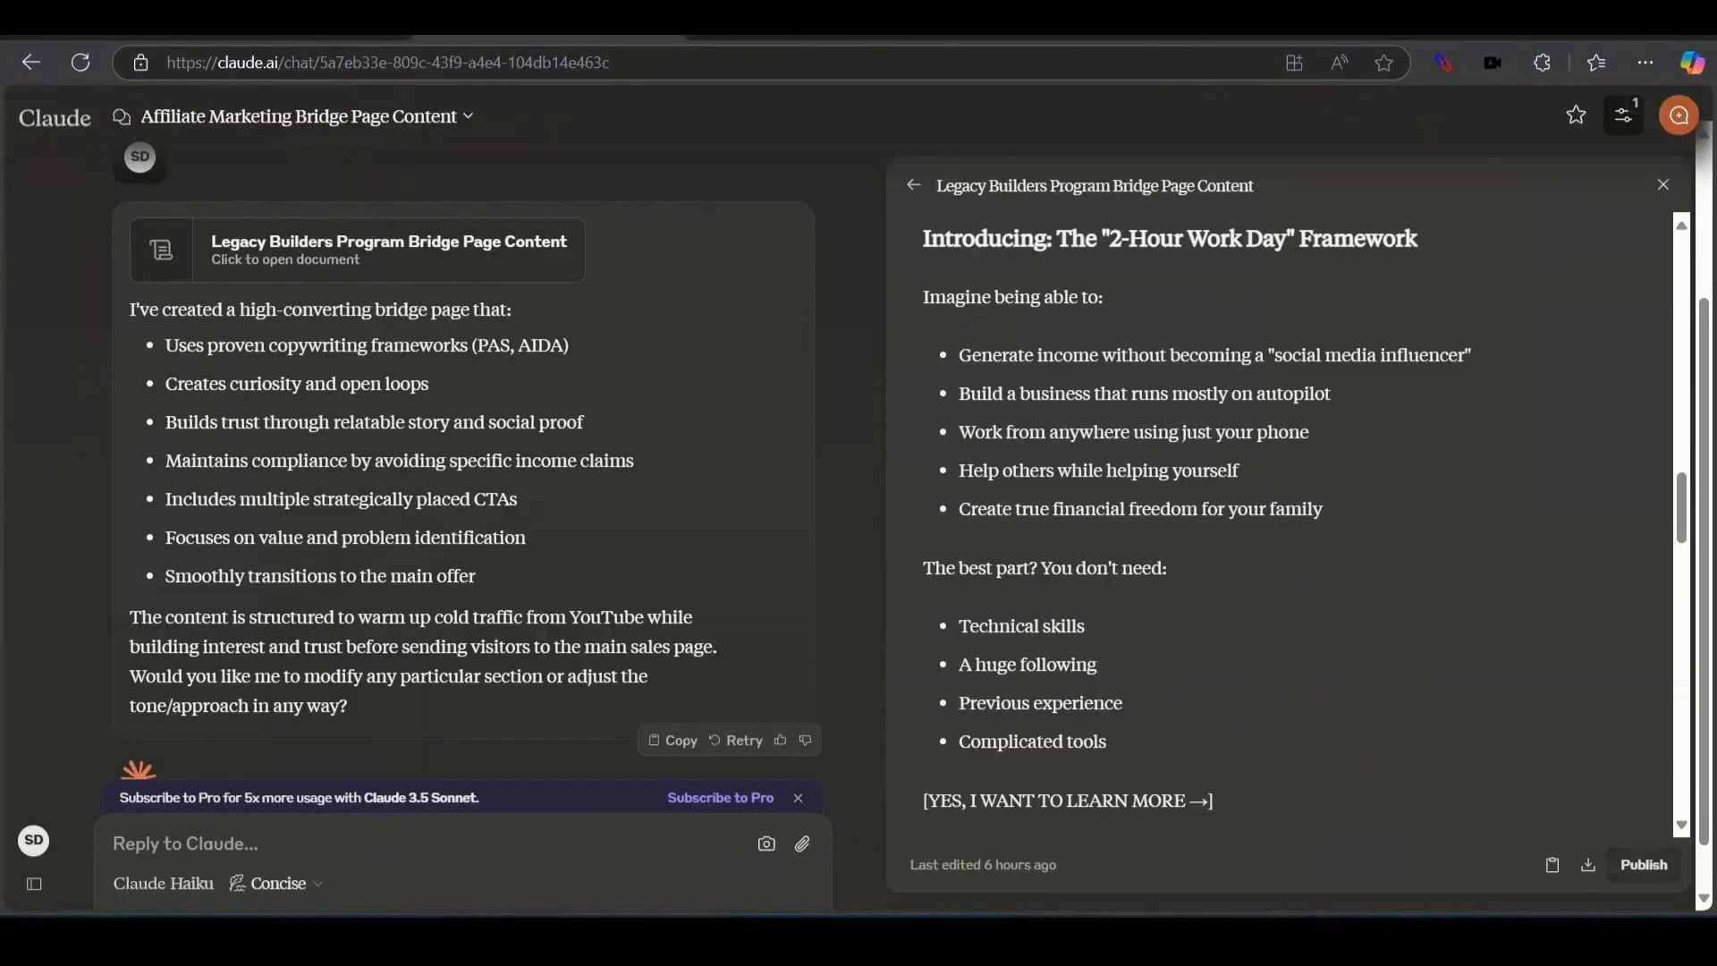
{"action": "left_click", "coordinate": [486, 939]}
{"action": "left_click", "coordinate": [526, 431]}
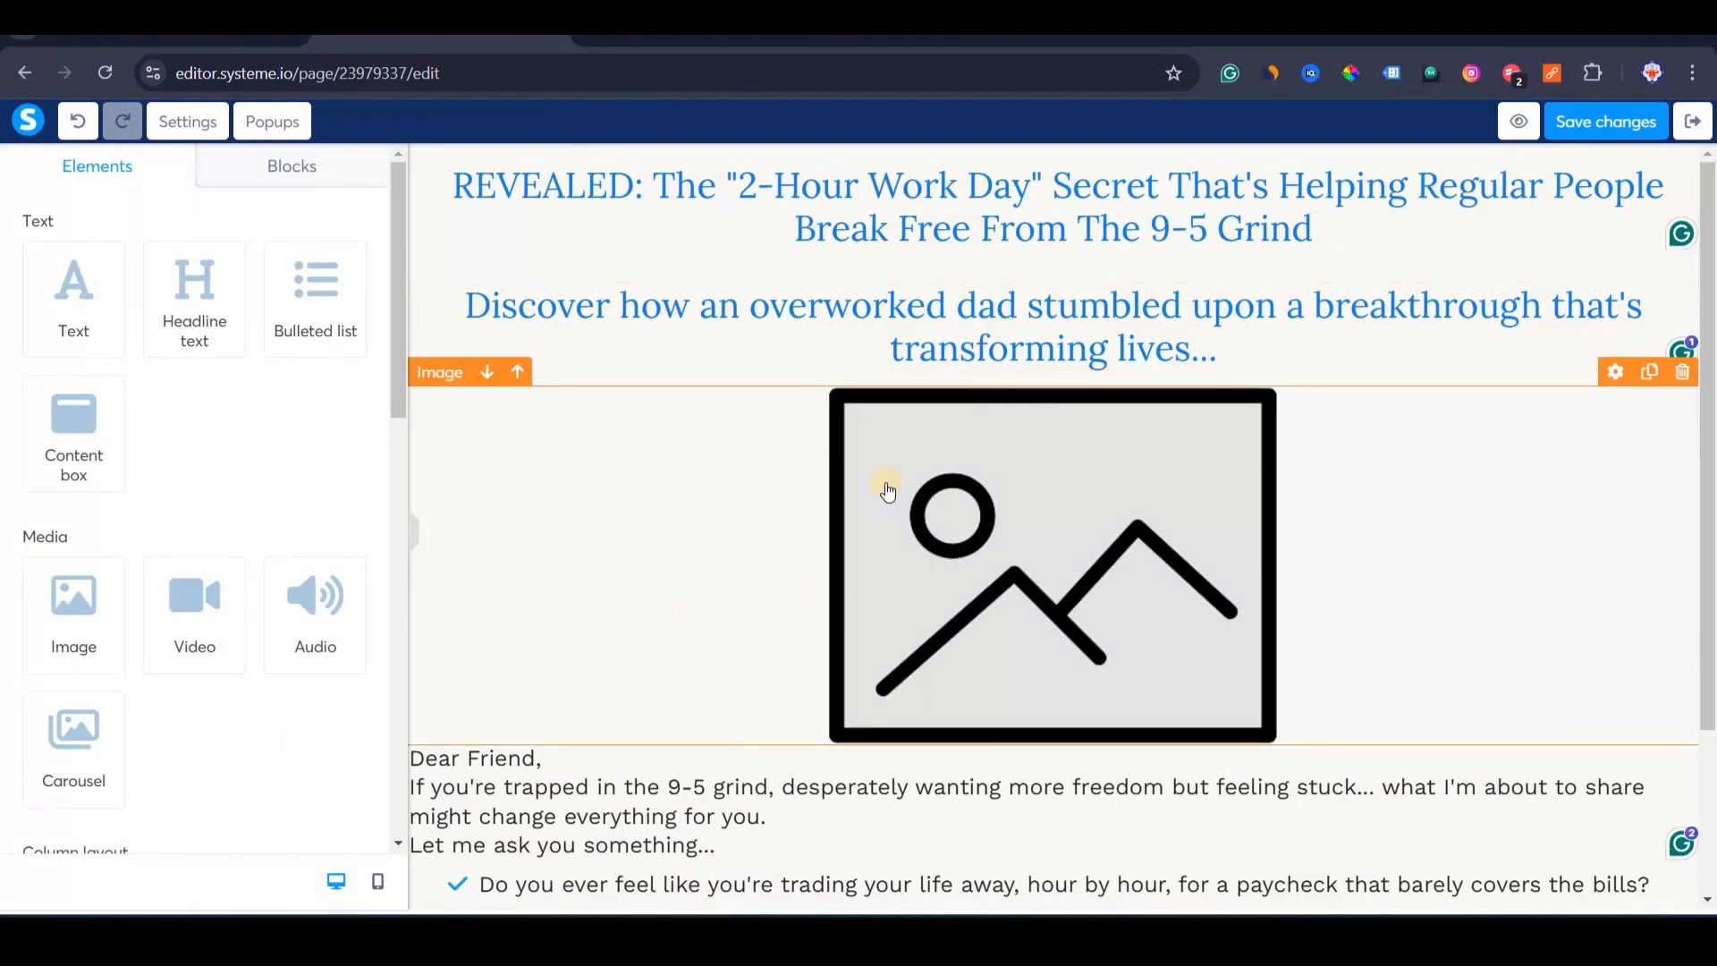
{"action": "scroll", "coordinate": [887, 490], "scroll_direction": "down", "scroll_amount": 3}
{"action": "scroll", "coordinate": [886, 490], "scroll_direction": "up", "scroll_amount": 3}
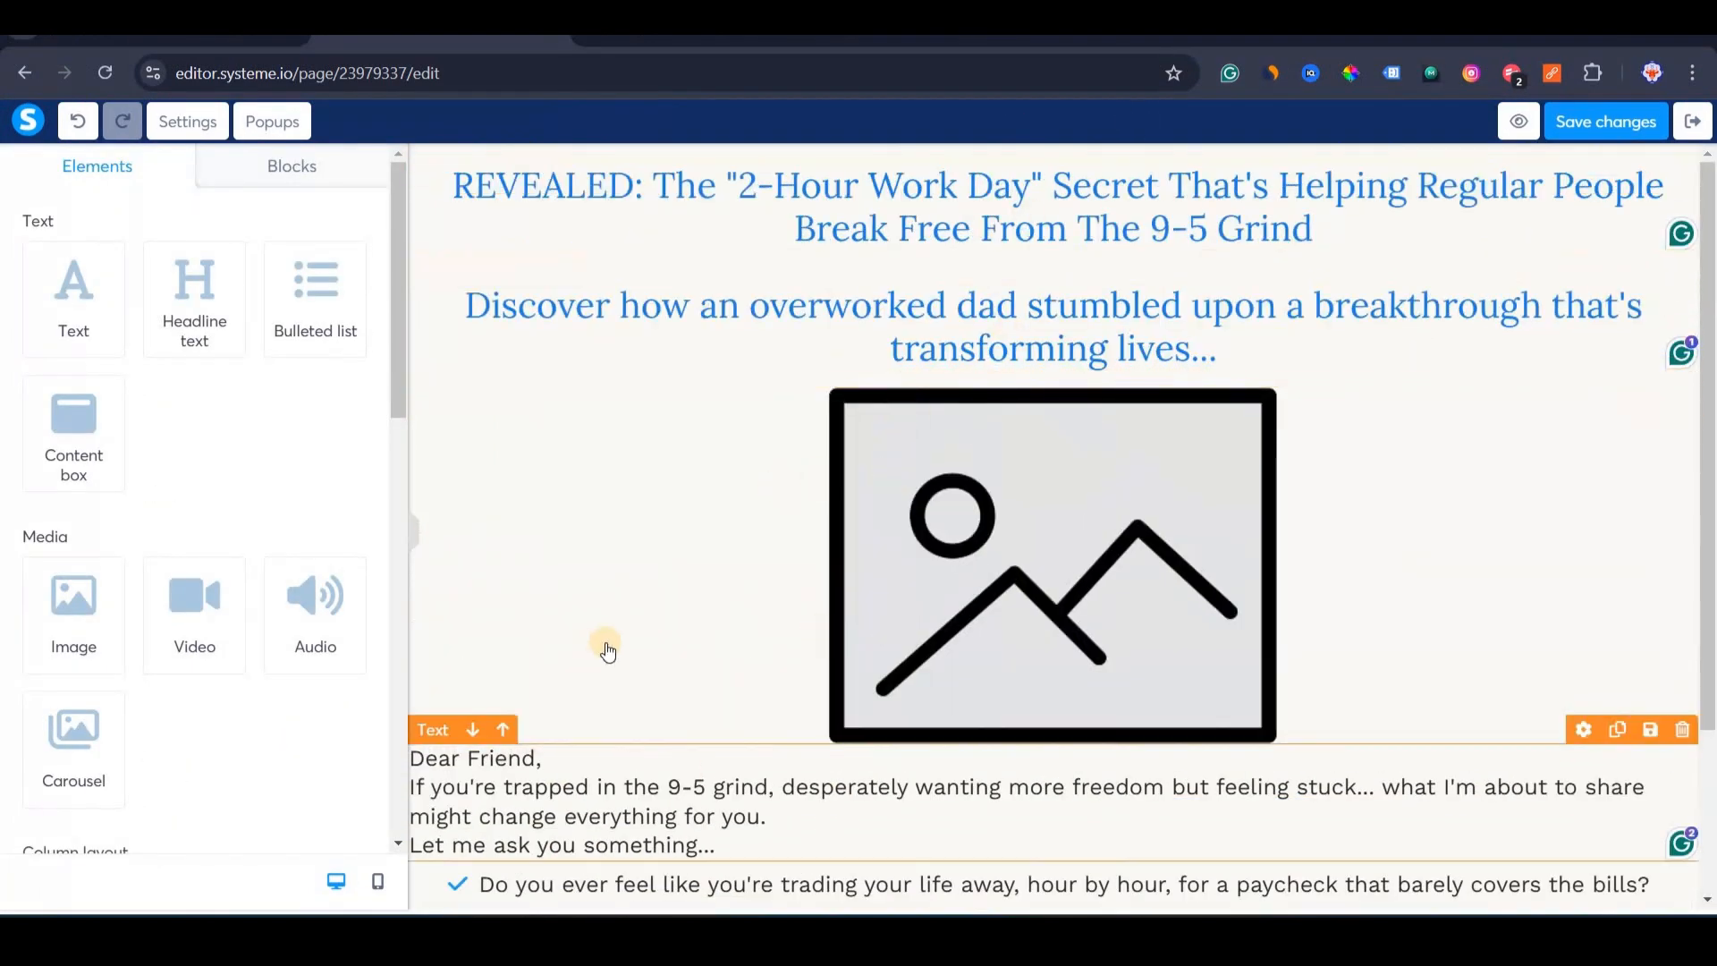
{"action": "scroll", "coordinate": [607, 652], "scroll_direction": "down", "scroll_amount": 3}
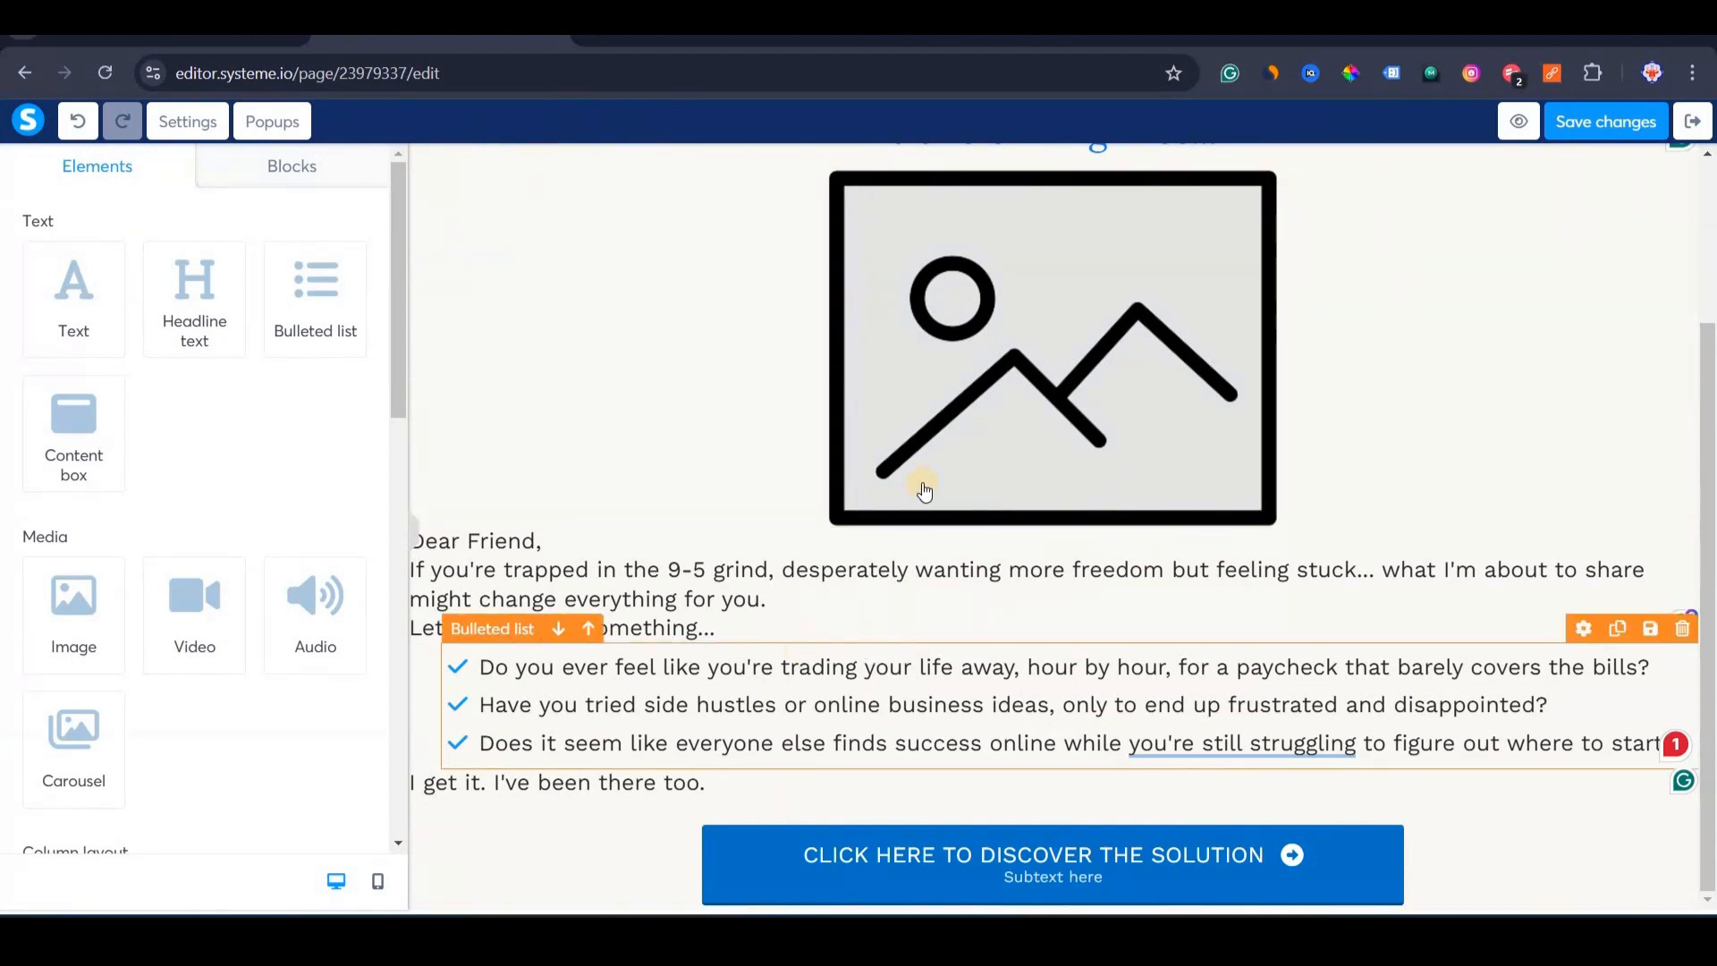
{"action": "scroll", "coordinate": [930, 487], "scroll_direction": "up", "scroll_amount": 3}
{"action": "scroll", "coordinate": [790, 257], "scroll_direction": "down", "scroll_amount": 3}
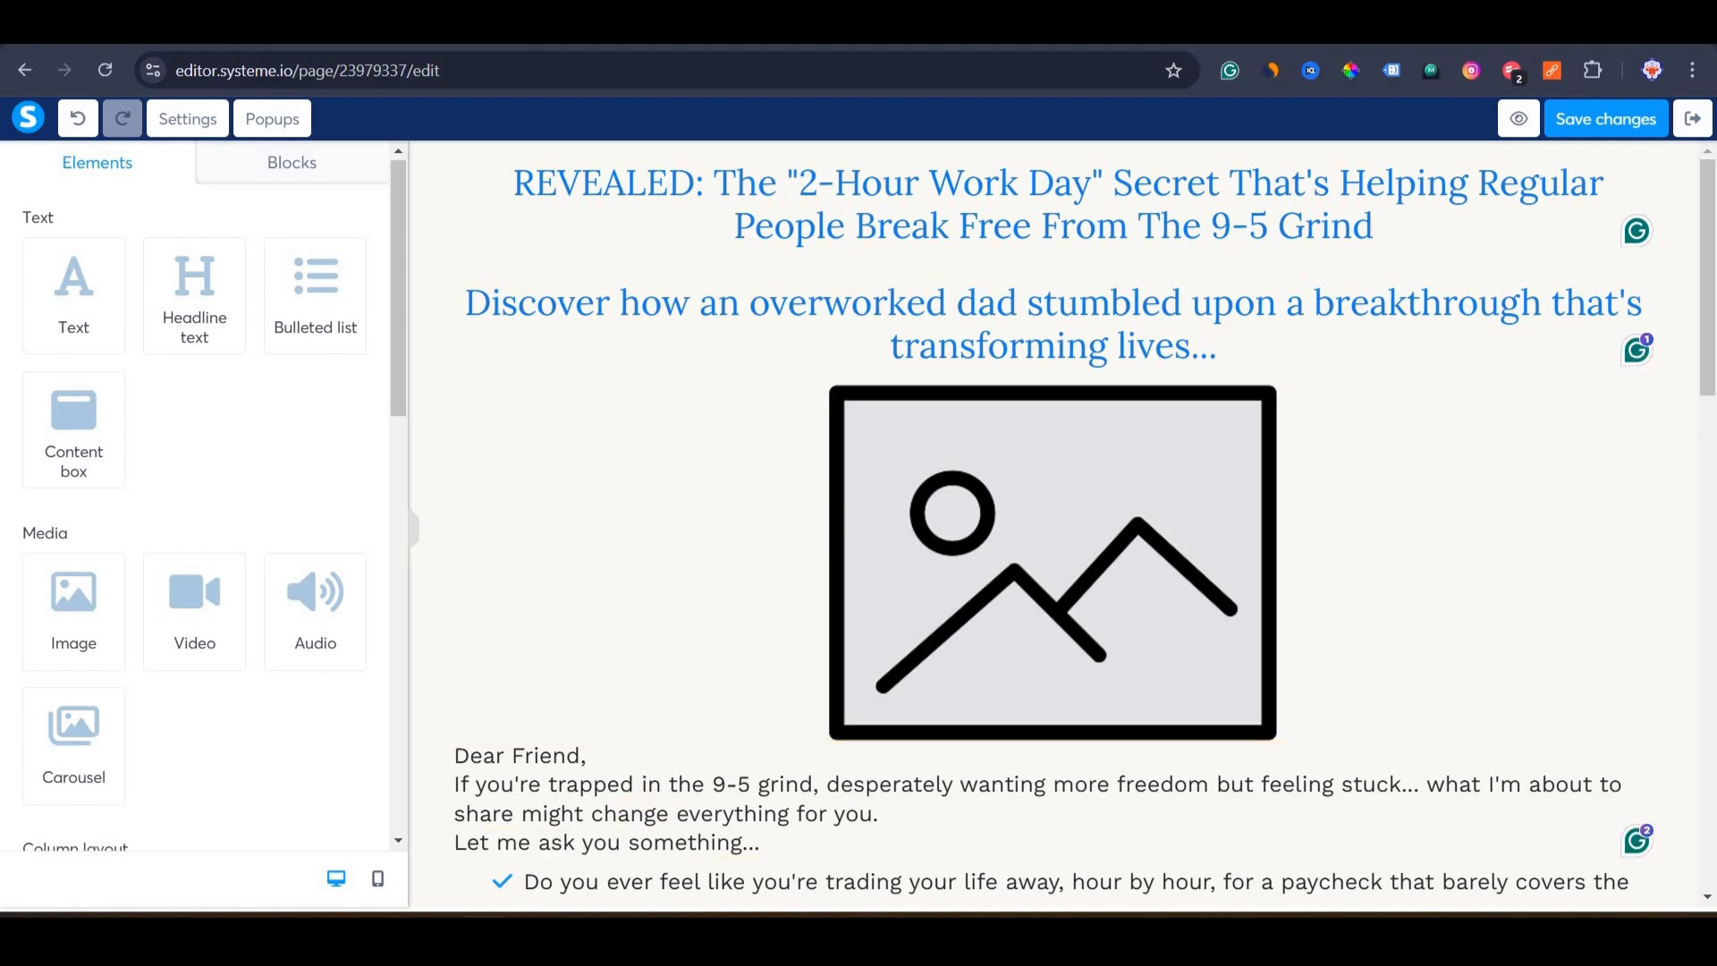
Glance at the Claude chat, then scroll down the bridge page to review its sections.
{"action": "key", "text": "alt+Tab"}
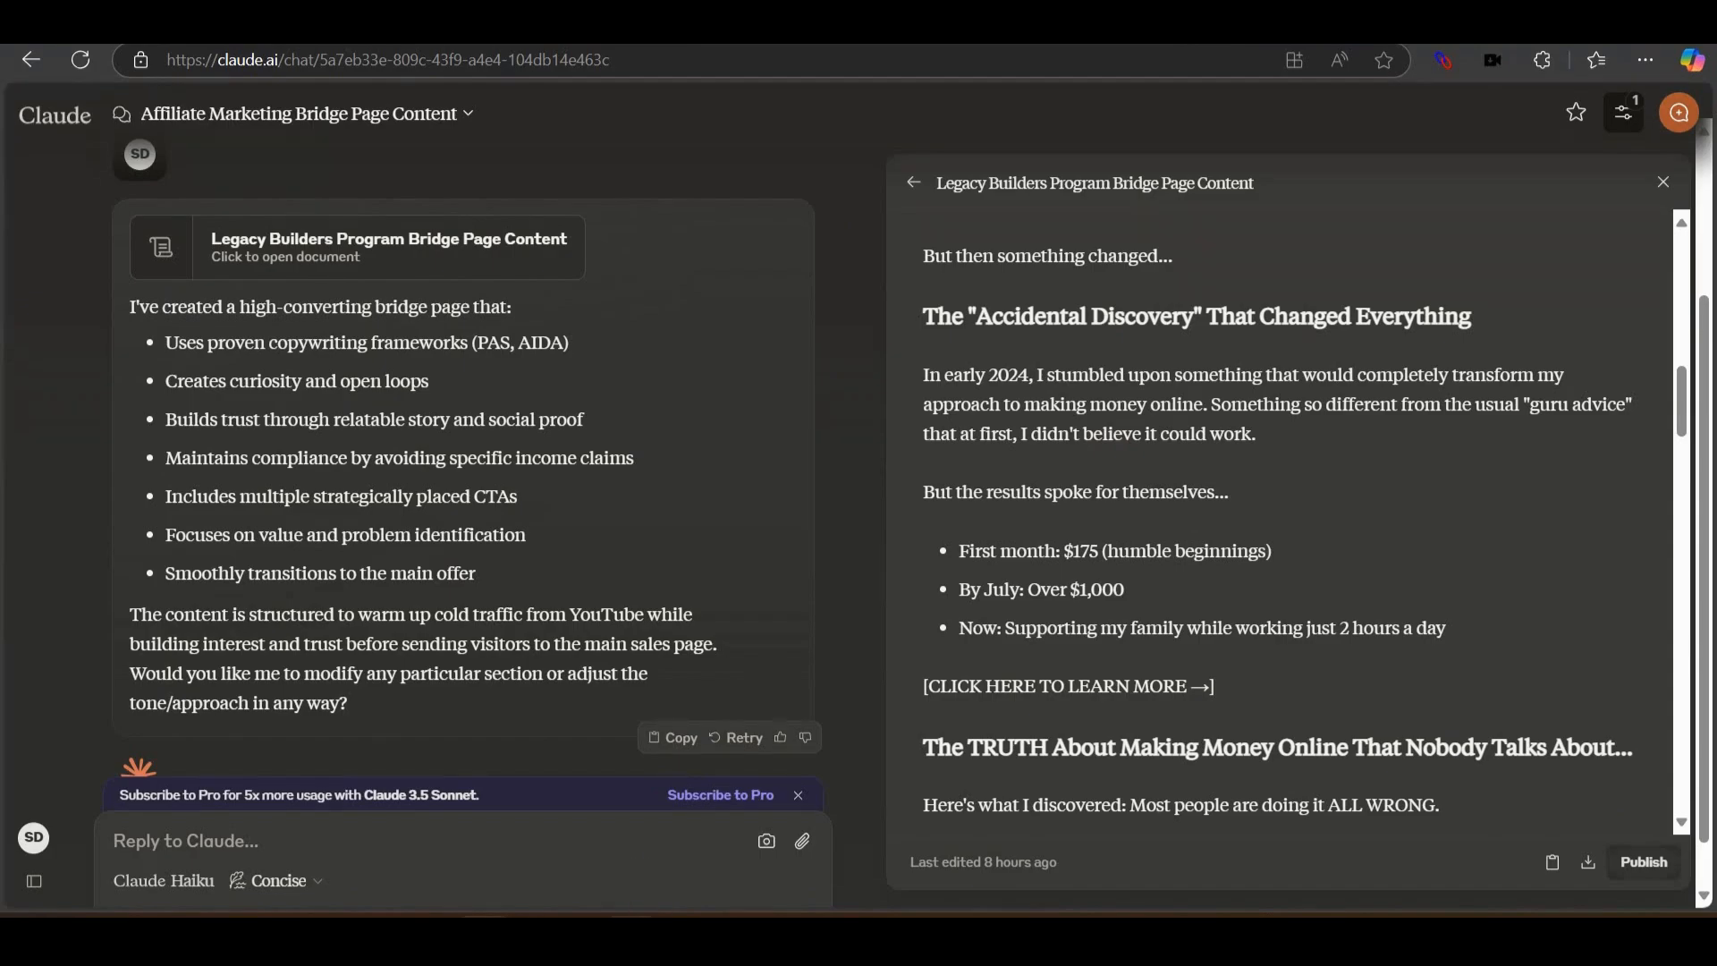
{"action": "key", "text": "alt+Tab"}
{"action": "scroll", "coordinate": [679, 506], "scroll_direction": "down", "scroll_amount": 5}
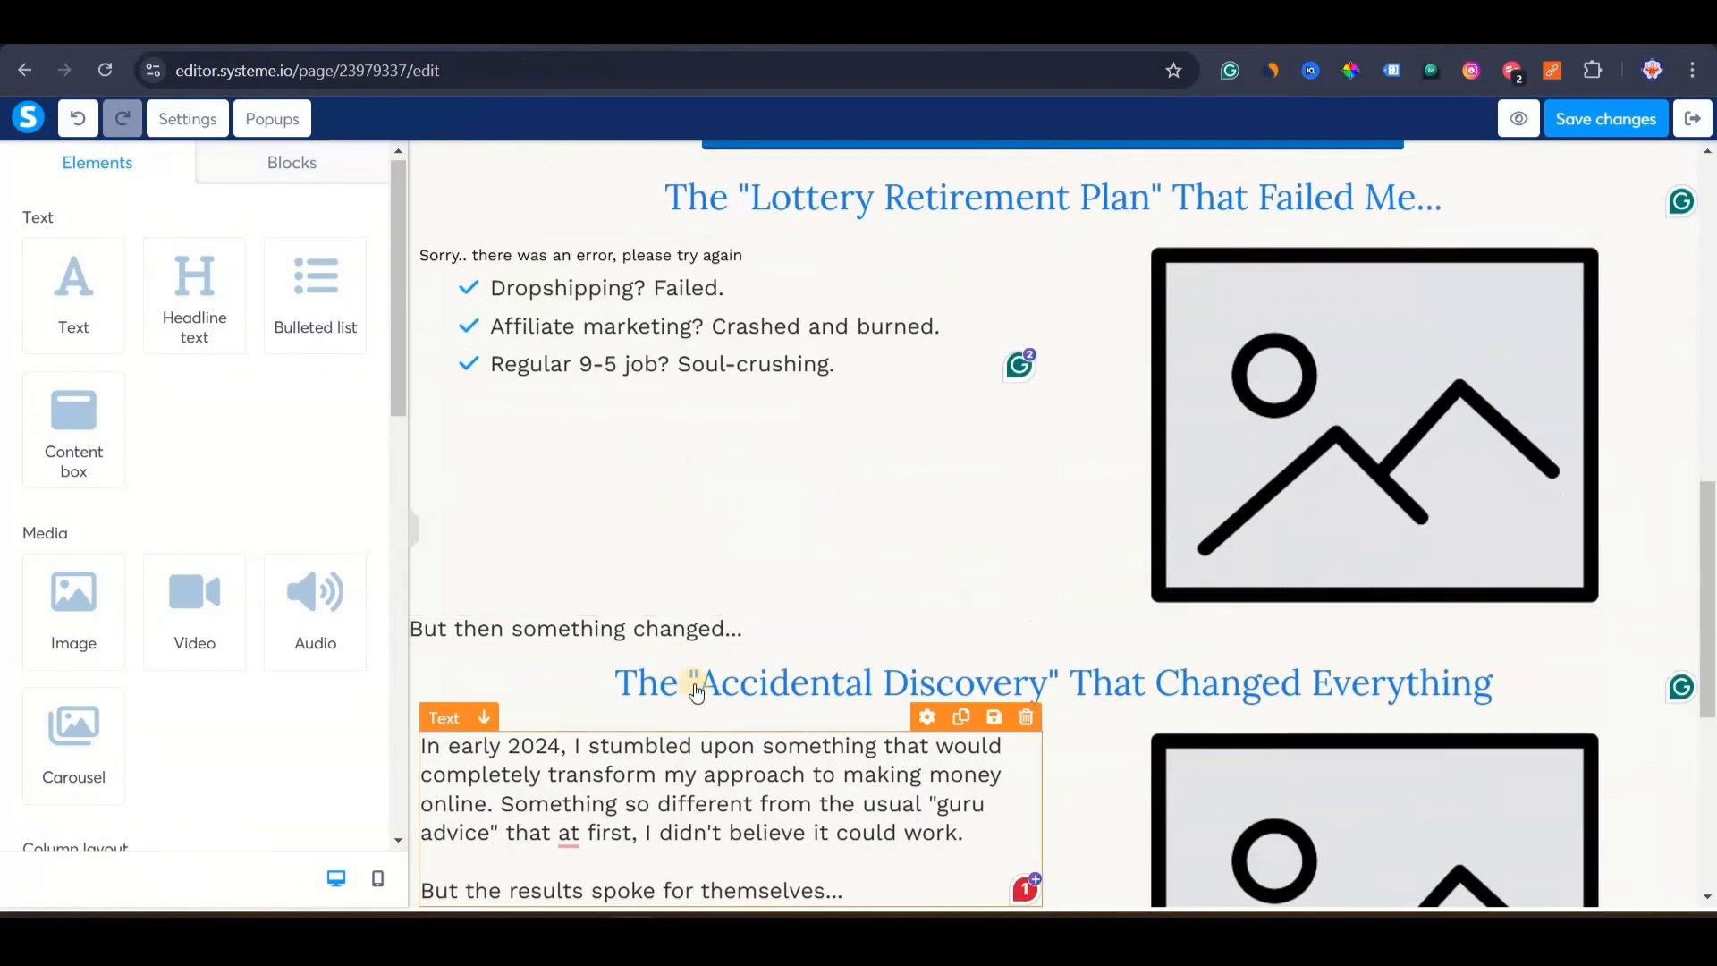
{"action": "scroll", "coordinate": [860, 411], "scroll_direction": "down", "scroll_amount": 5}
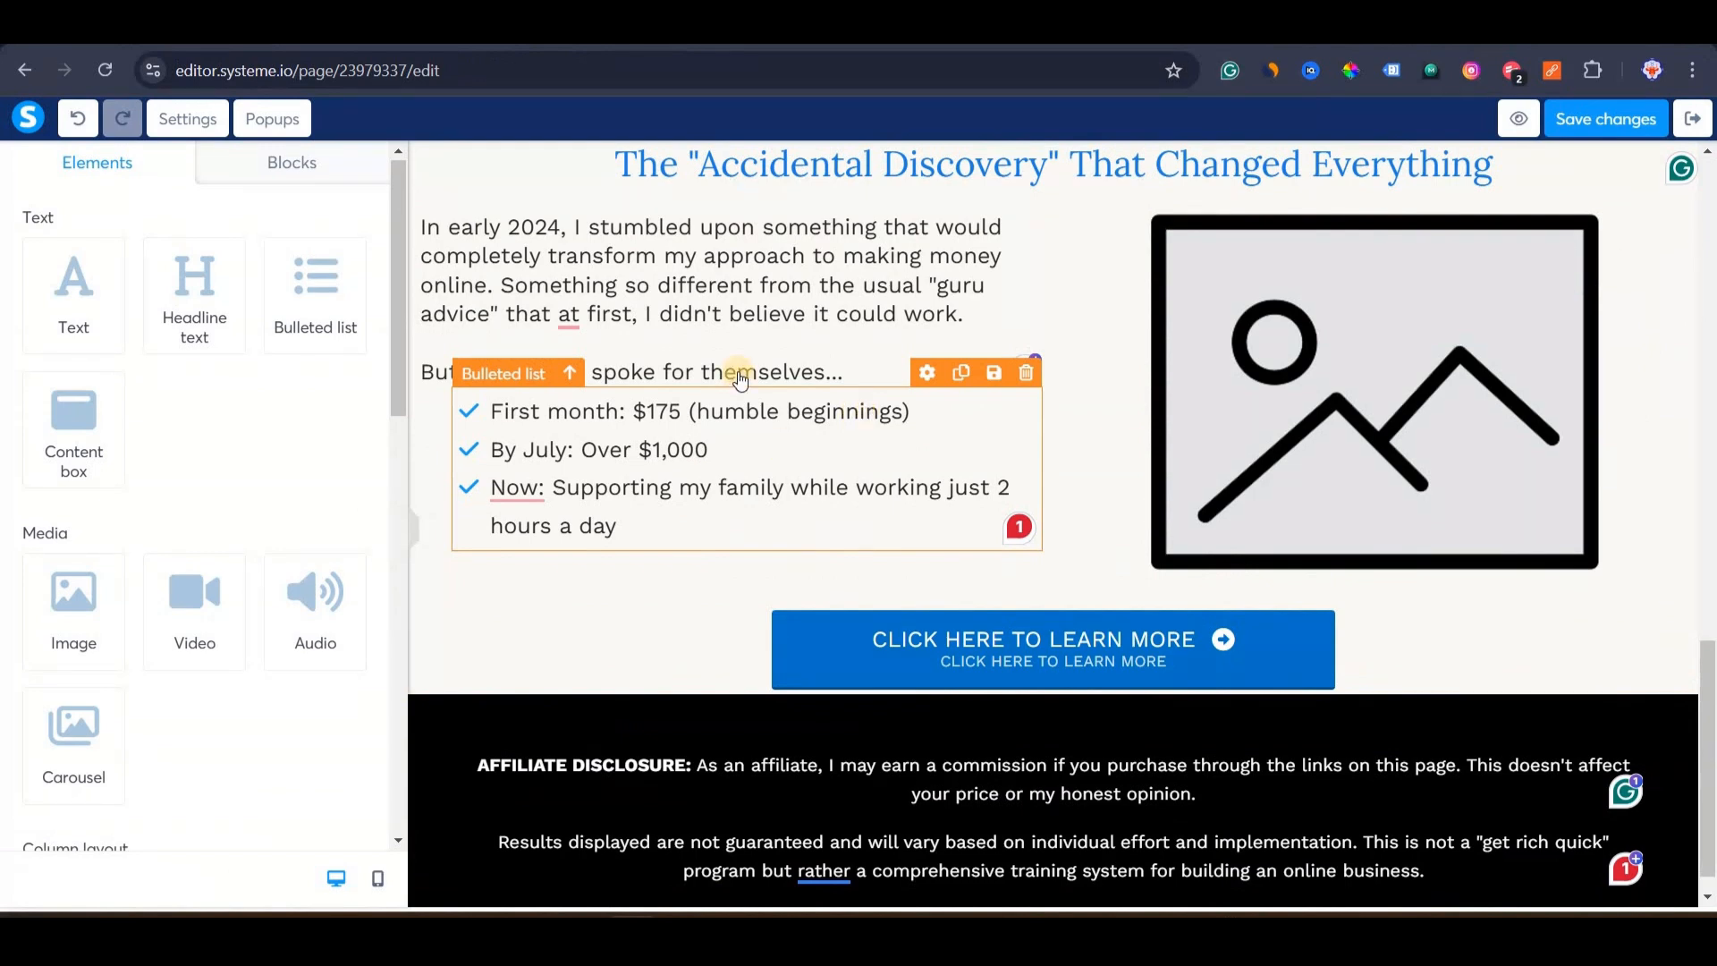
{"action": "scroll", "coordinate": [889, 184], "scroll_direction": "up", "scroll_amount": 15}
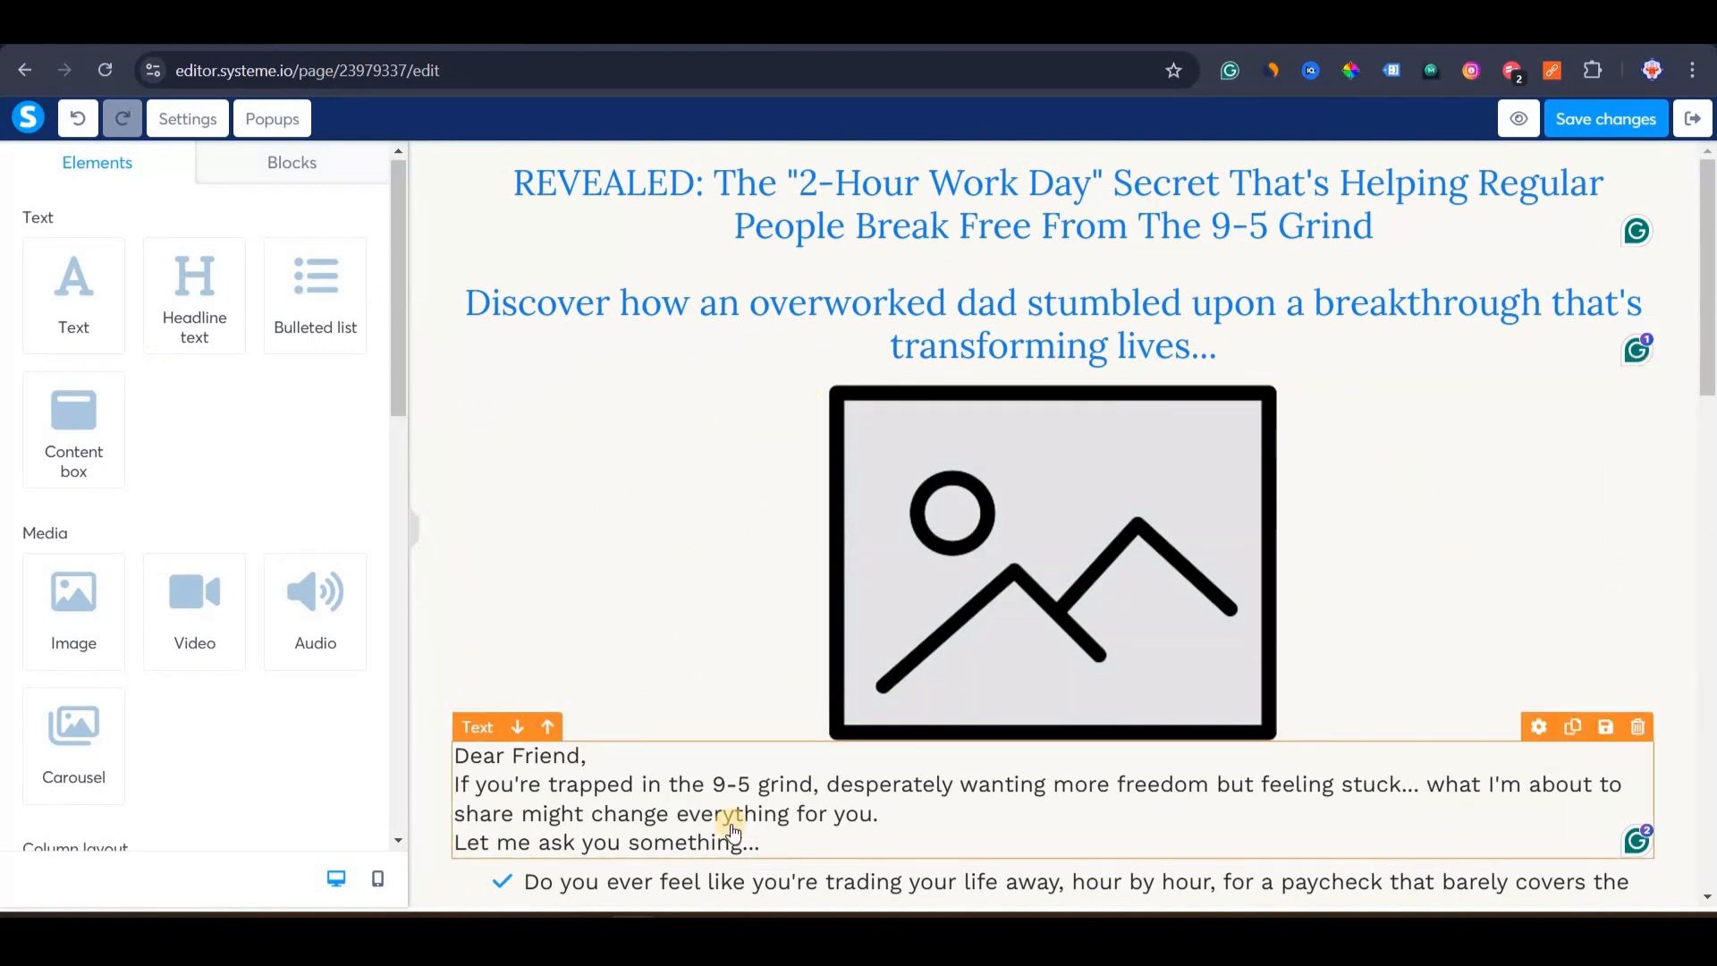
Leave the main headline unchanged and bring up the SIO Pro Tools website.
{"action": "left_click", "coordinate": [632, 182]}
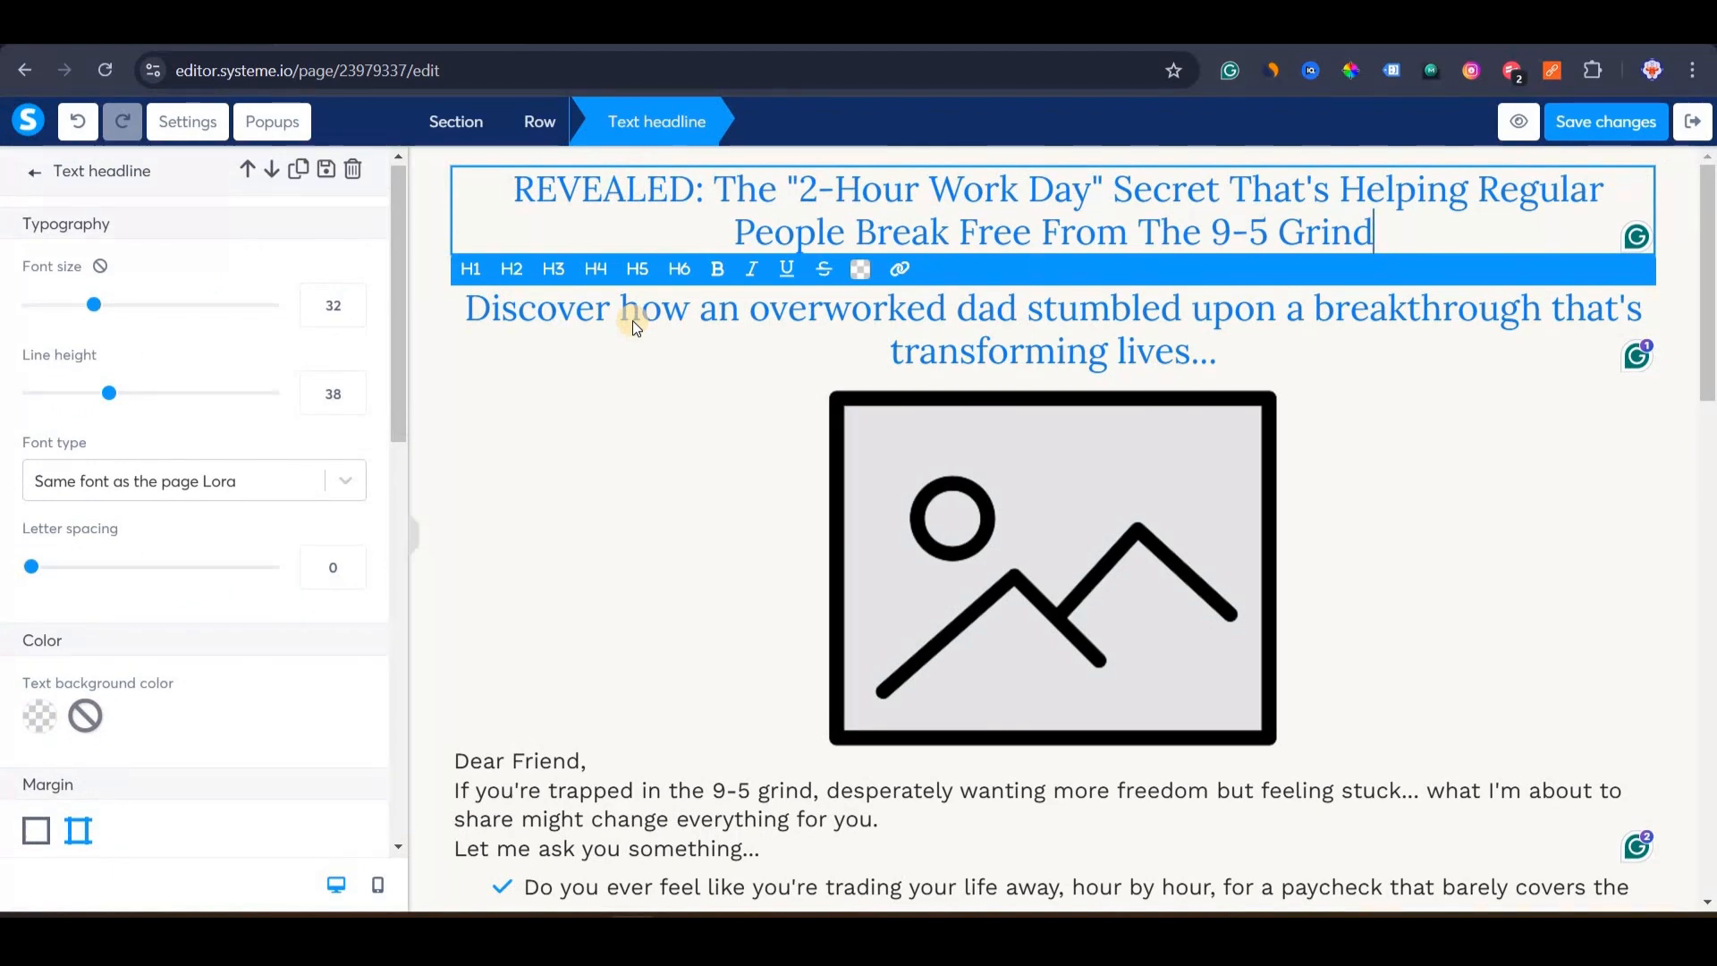
{"action": "key", "text": "Escape"}
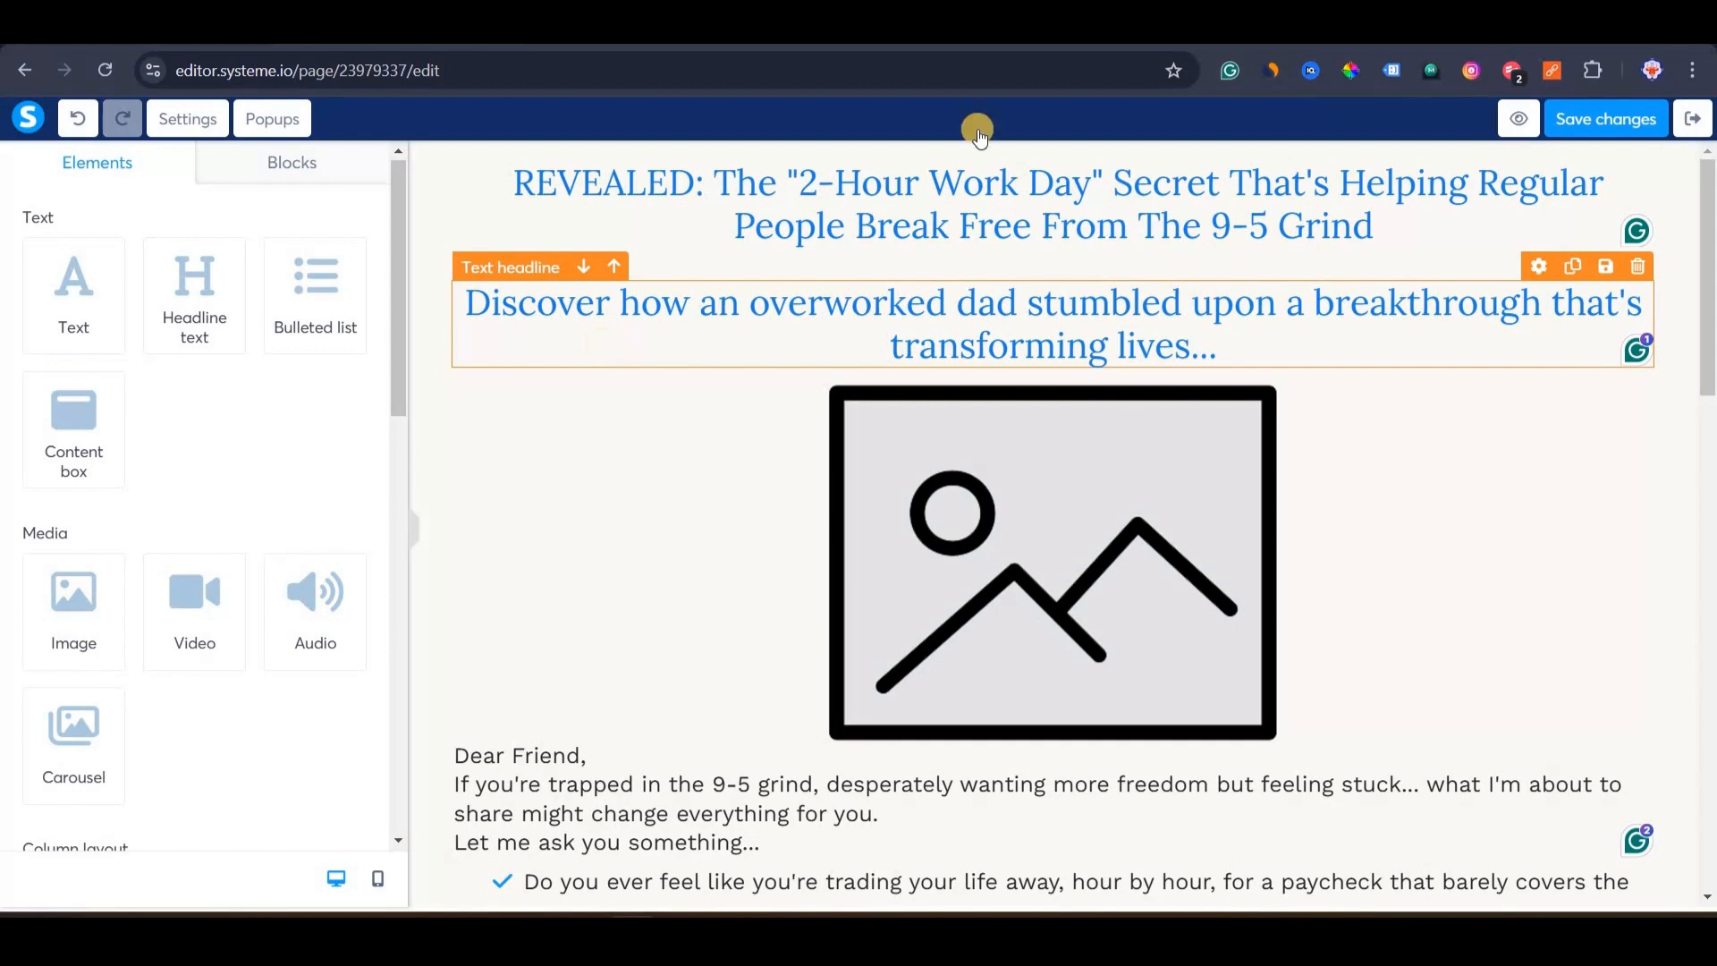
{"action": "key", "text": "ctrl+Tab"}
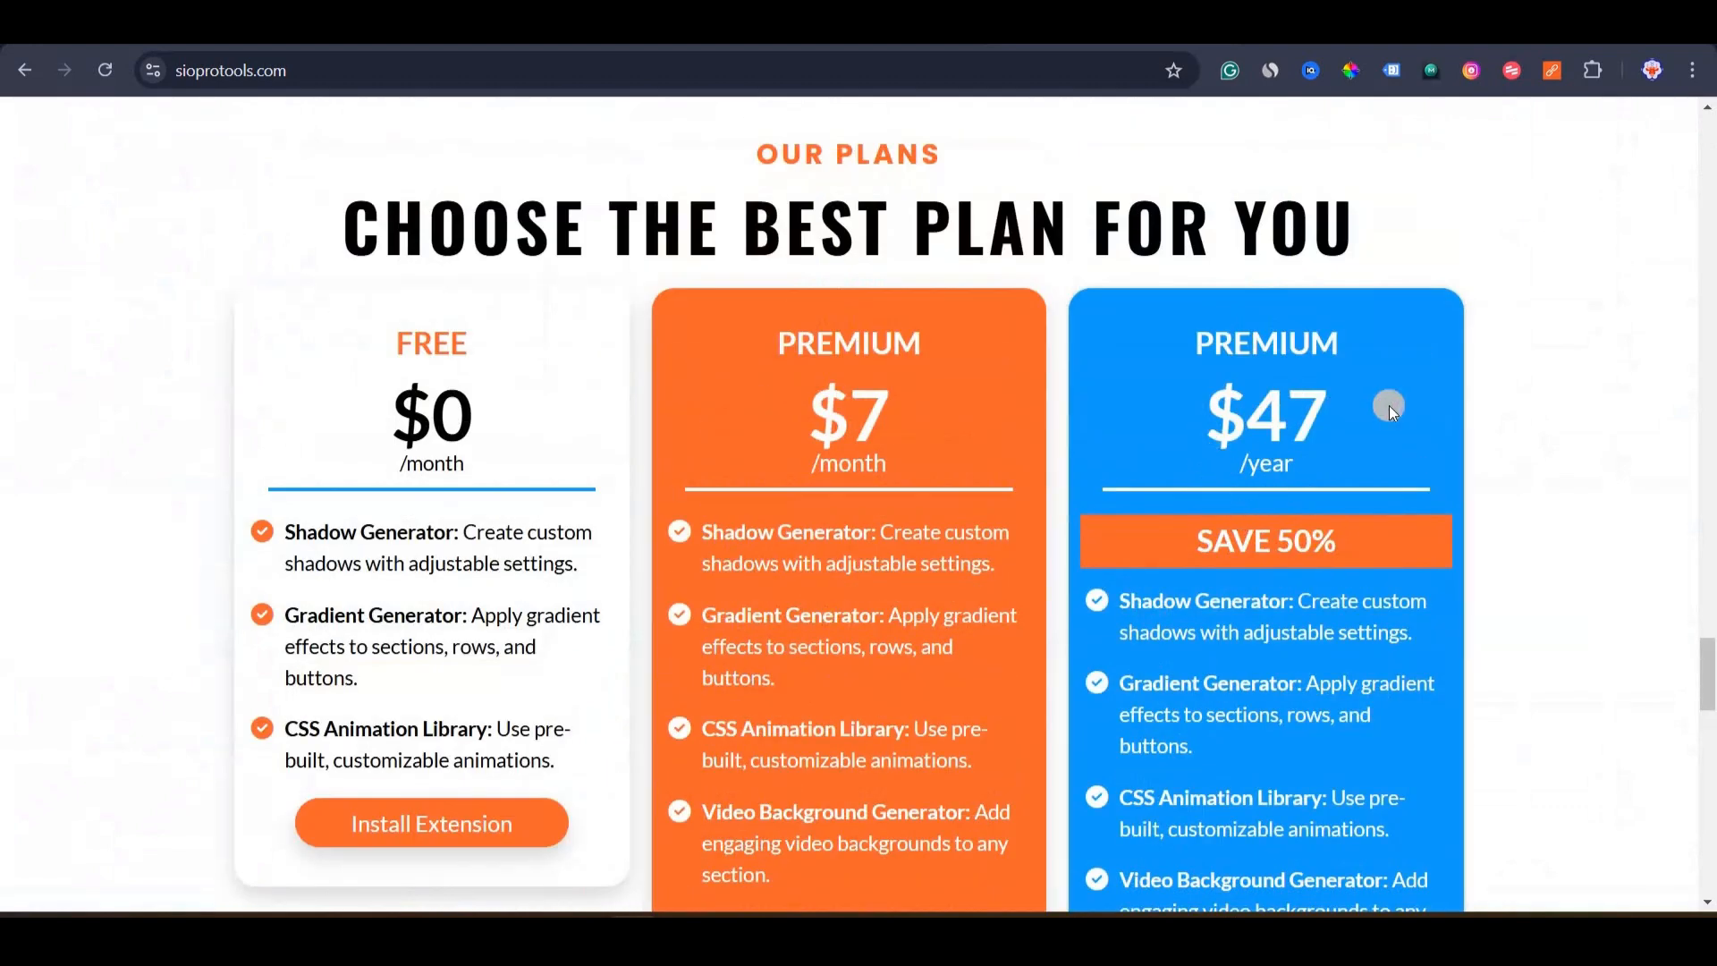
Highlight the $47 yearly price and scroll through the pricing cards' feature lists.
{"action": "left_click_drag", "start_coordinate": [1388, 405], "coordinate": [1205, 413]}
{"action": "scroll", "coordinate": [847, 578], "scroll_direction": "down", "scroll_amount": 5}
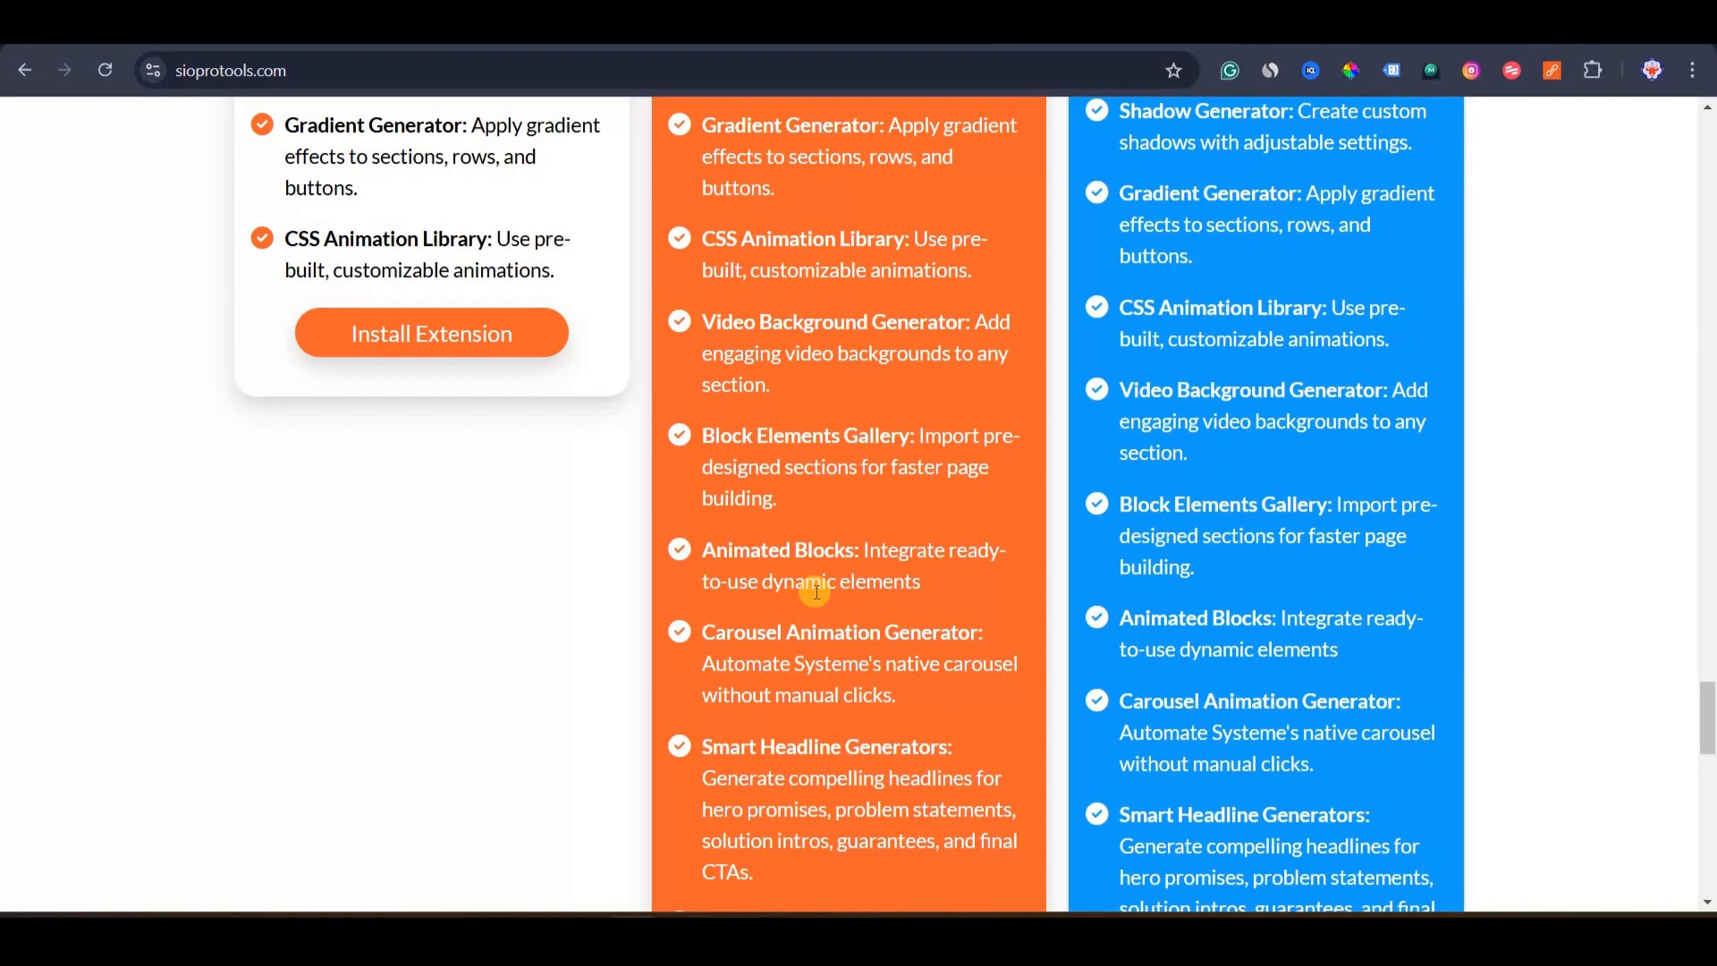
{"action": "scroll", "coordinate": [815, 565], "scroll_direction": "down", "scroll_amount": 5}
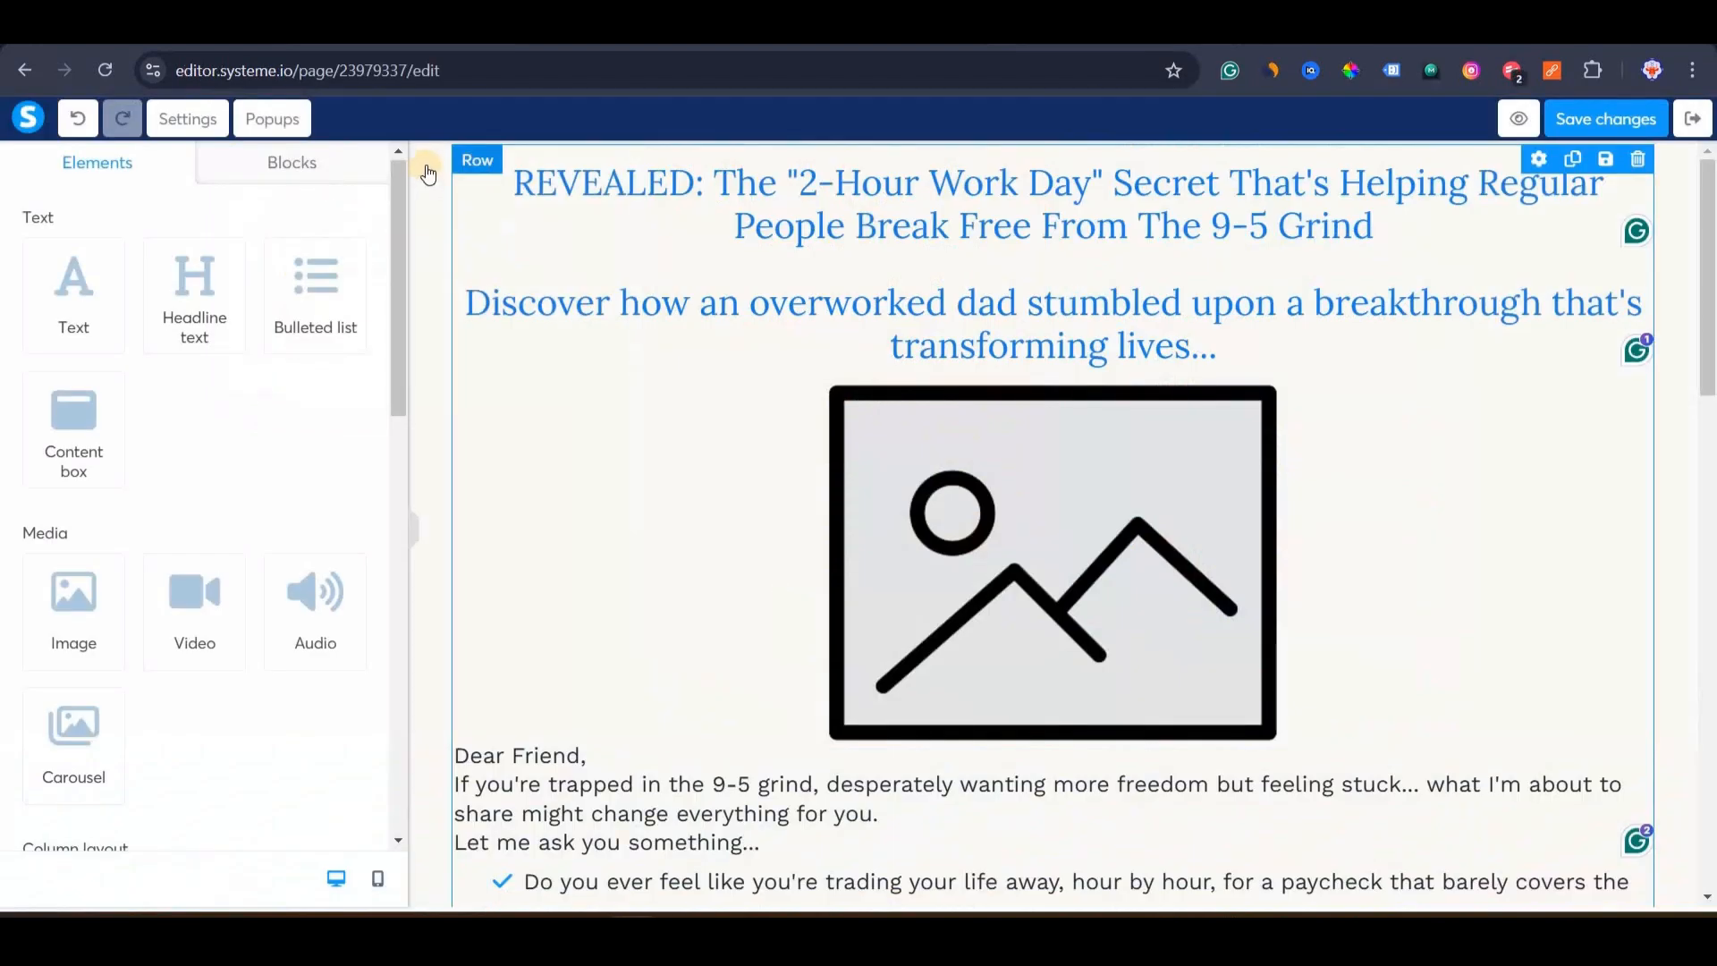
{"action": "left_click", "coordinate": [458, 172]}
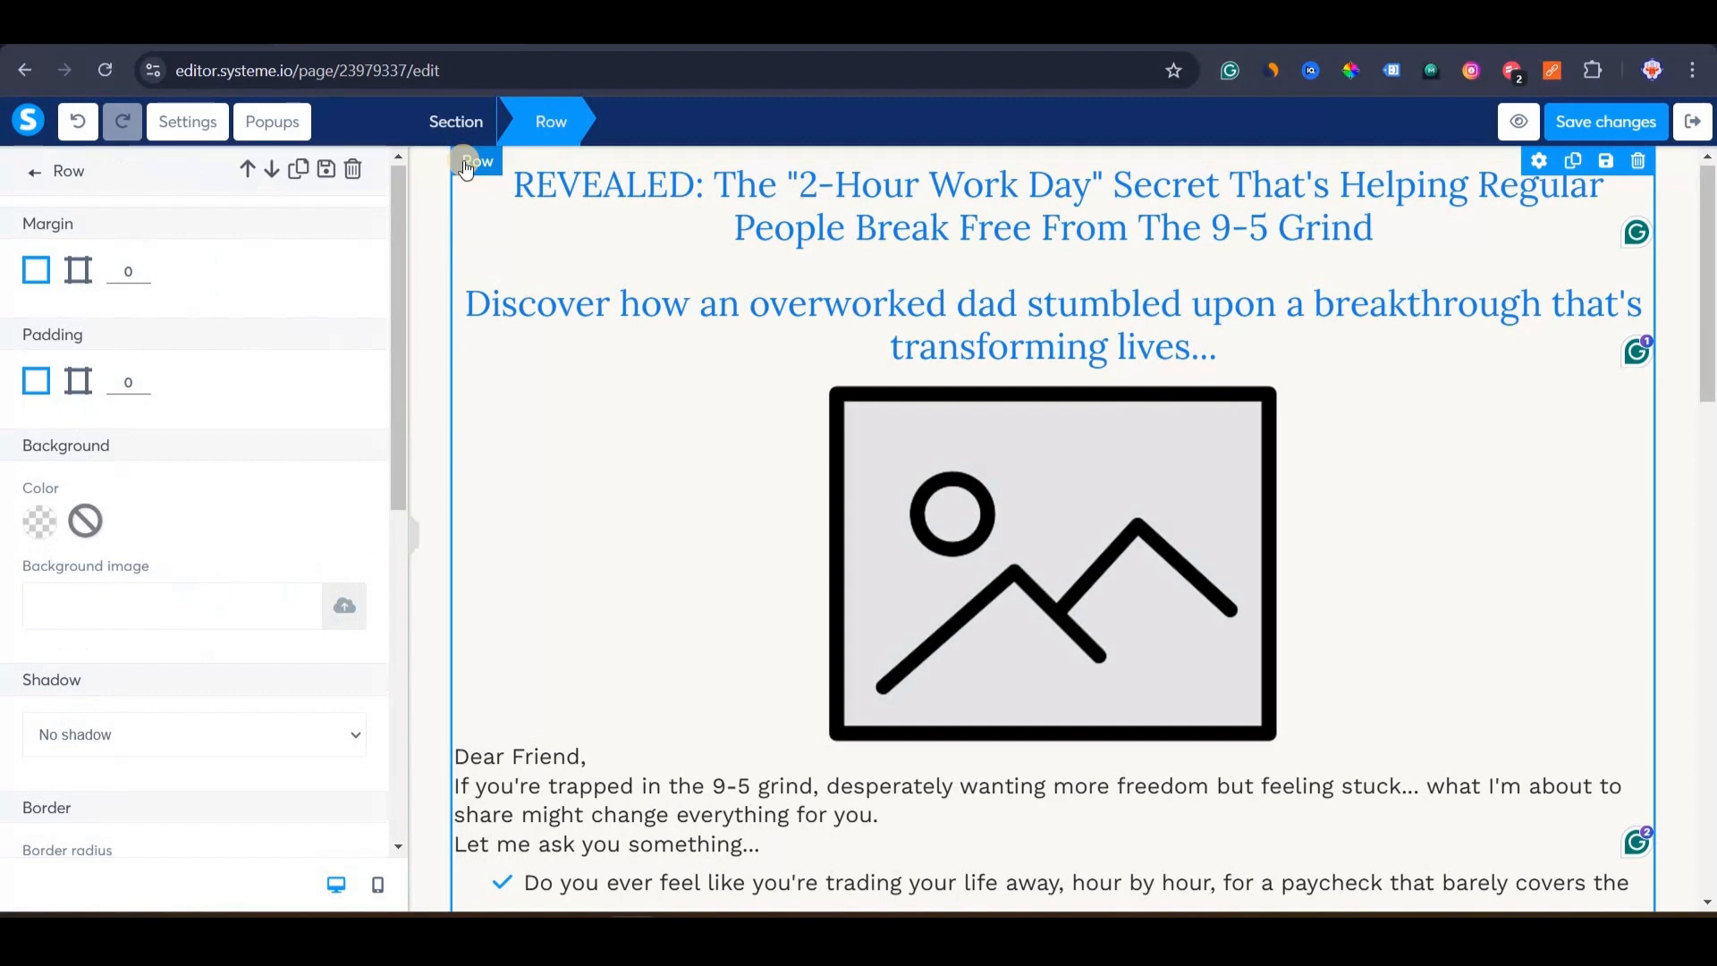
{"action": "left_click", "coordinate": [78, 266]}
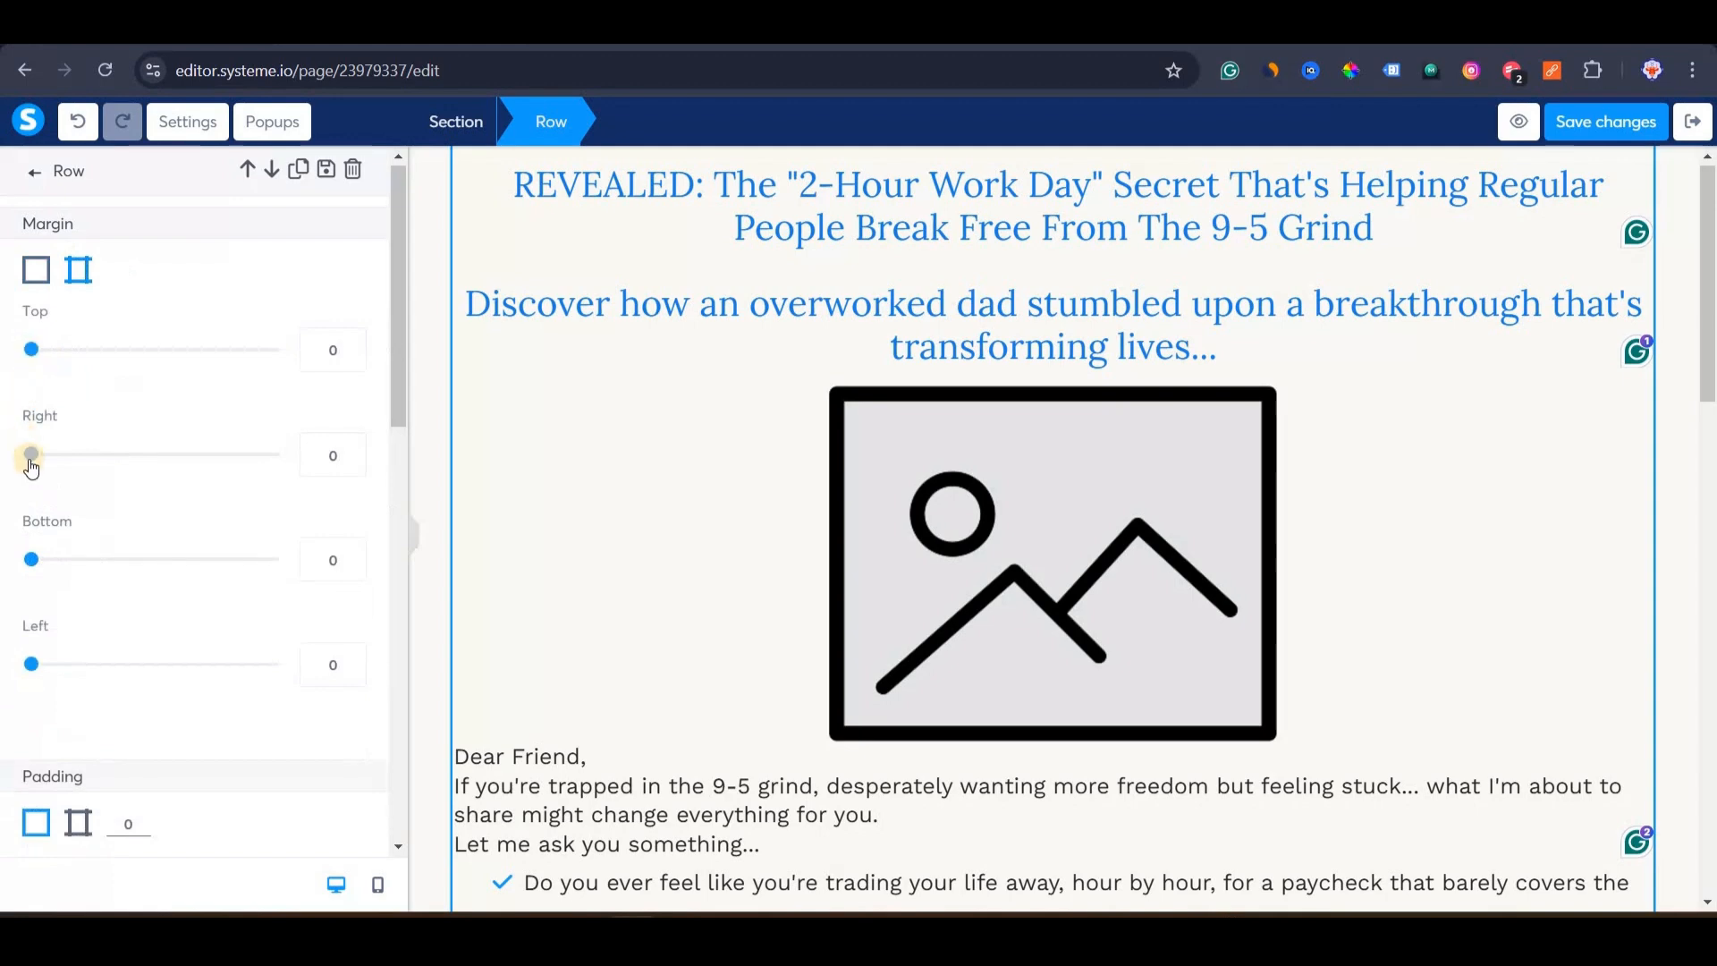
{"action": "left_click_drag", "start_coordinate": [31, 456], "coordinate": [124, 456]}
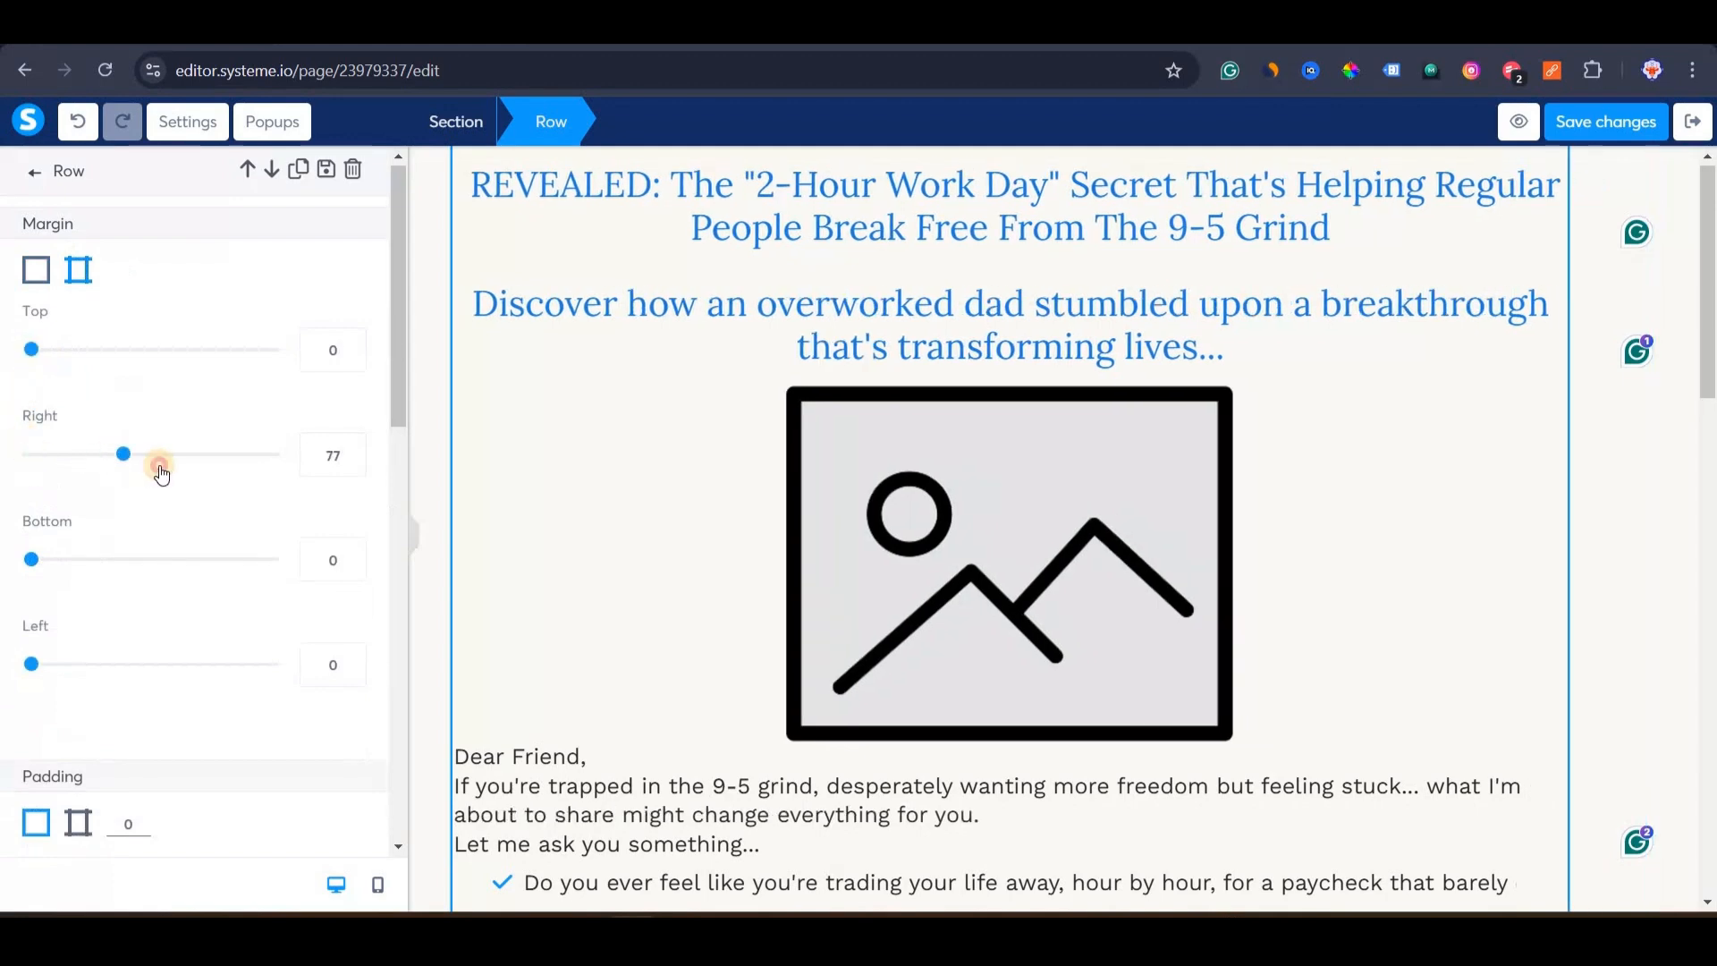
{"action": "left_click", "coordinate": [159, 458]}
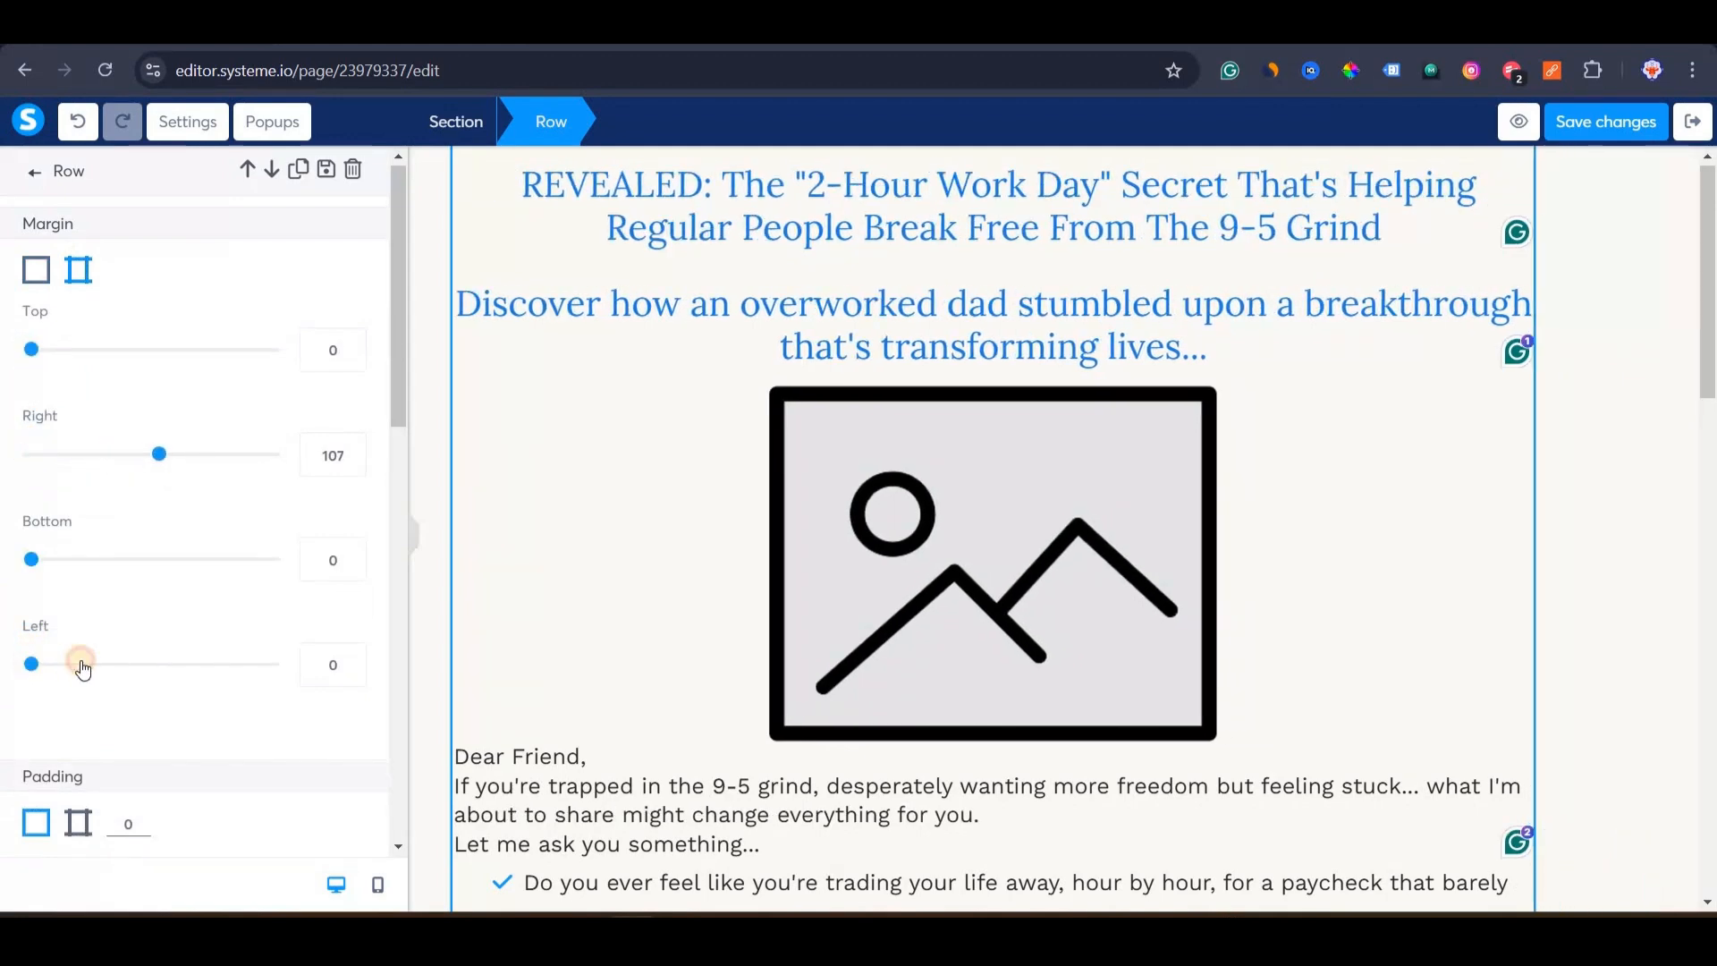
{"action": "left_click_drag", "start_coordinate": [82, 668], "coordinate": [97, 664]}
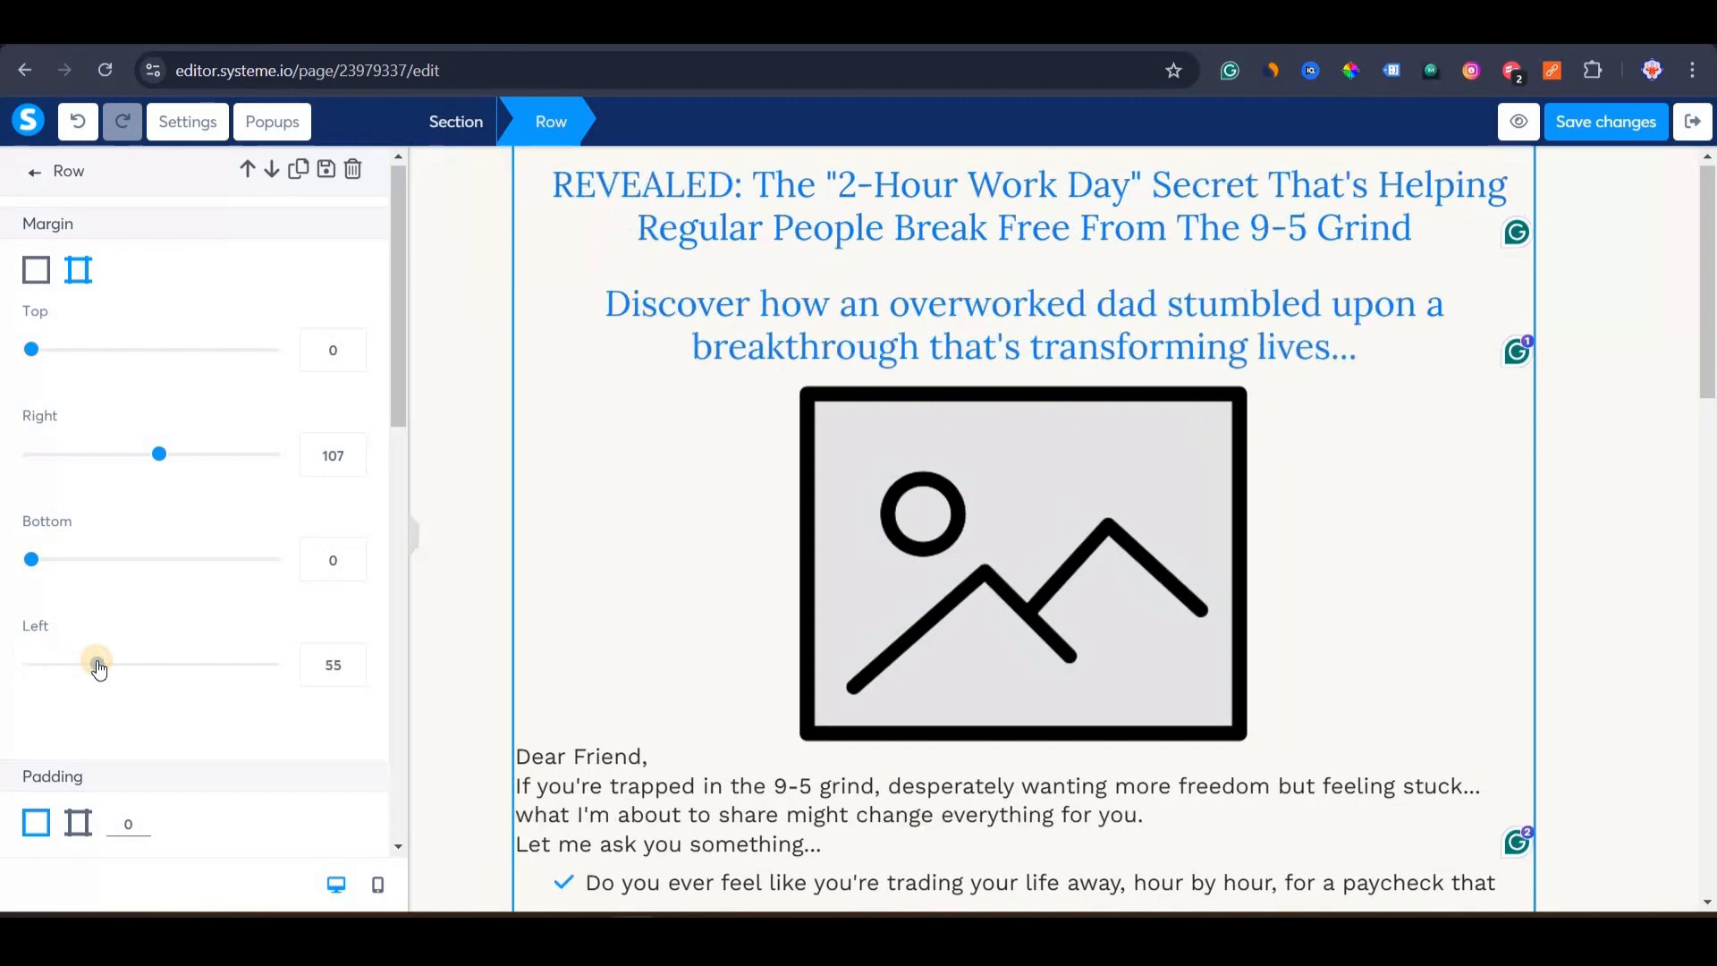
{"action": "left_click", "coordinate": [319, 444]}
{"action": "left_click_drag", "start_coordinate": [166, 453], "coordinate": [9, 447]}
{"action": "left_click_drag", "start_coordinate": [98, 681], "coordinate": [3, 673]}
{"action": "scroll", "coordinate": [288, 633], "scroll_direction": "down", "scroll_amount": 12}
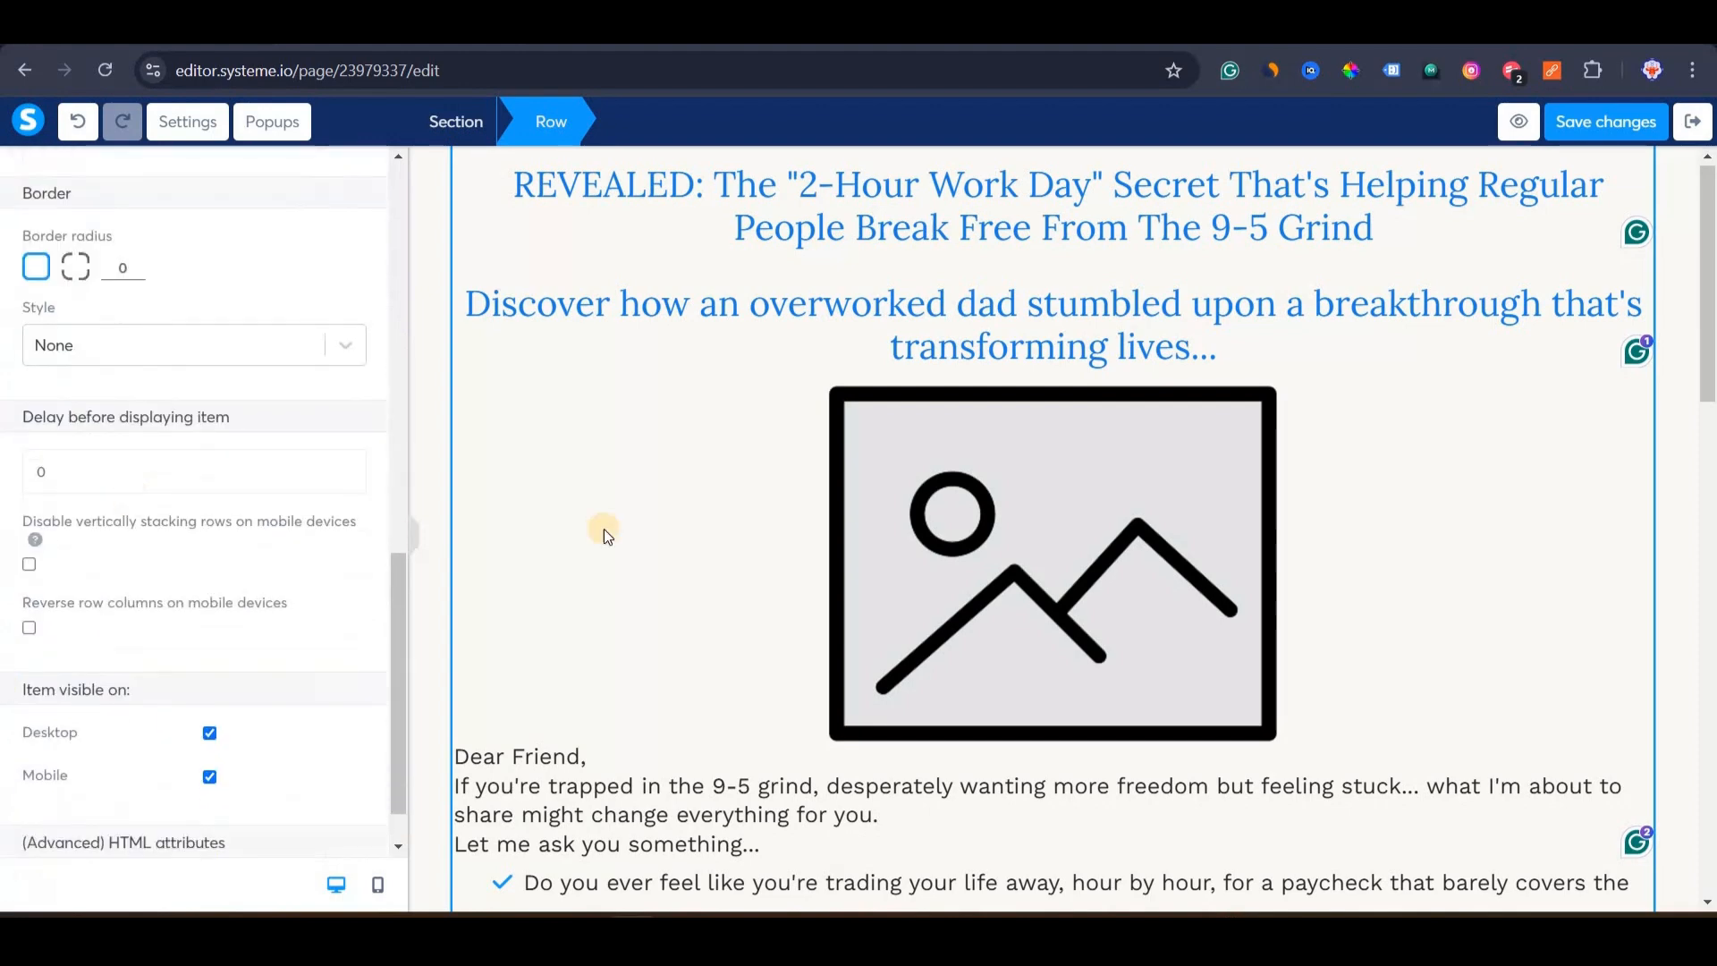
{"action": "left_click", "coordinate": [831, 240]}
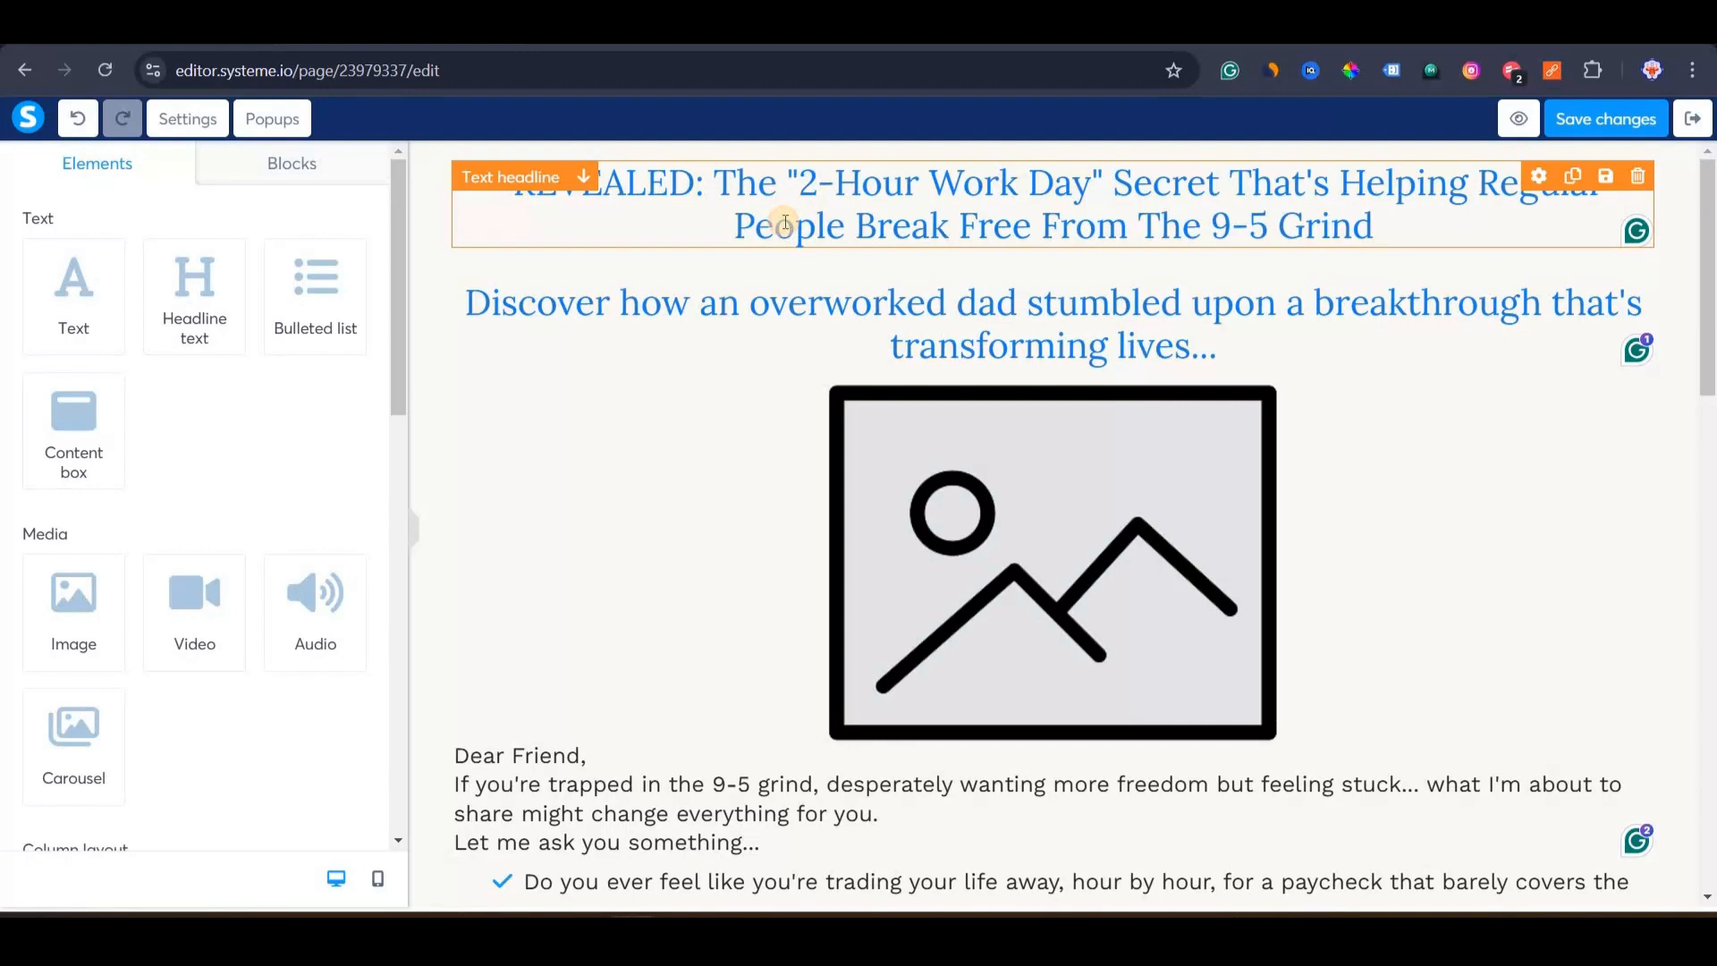
Select the main headline and read its element ID, headline-668c377b, in the settings.
{"action": "left_click", "coordinate": [785, 230]}
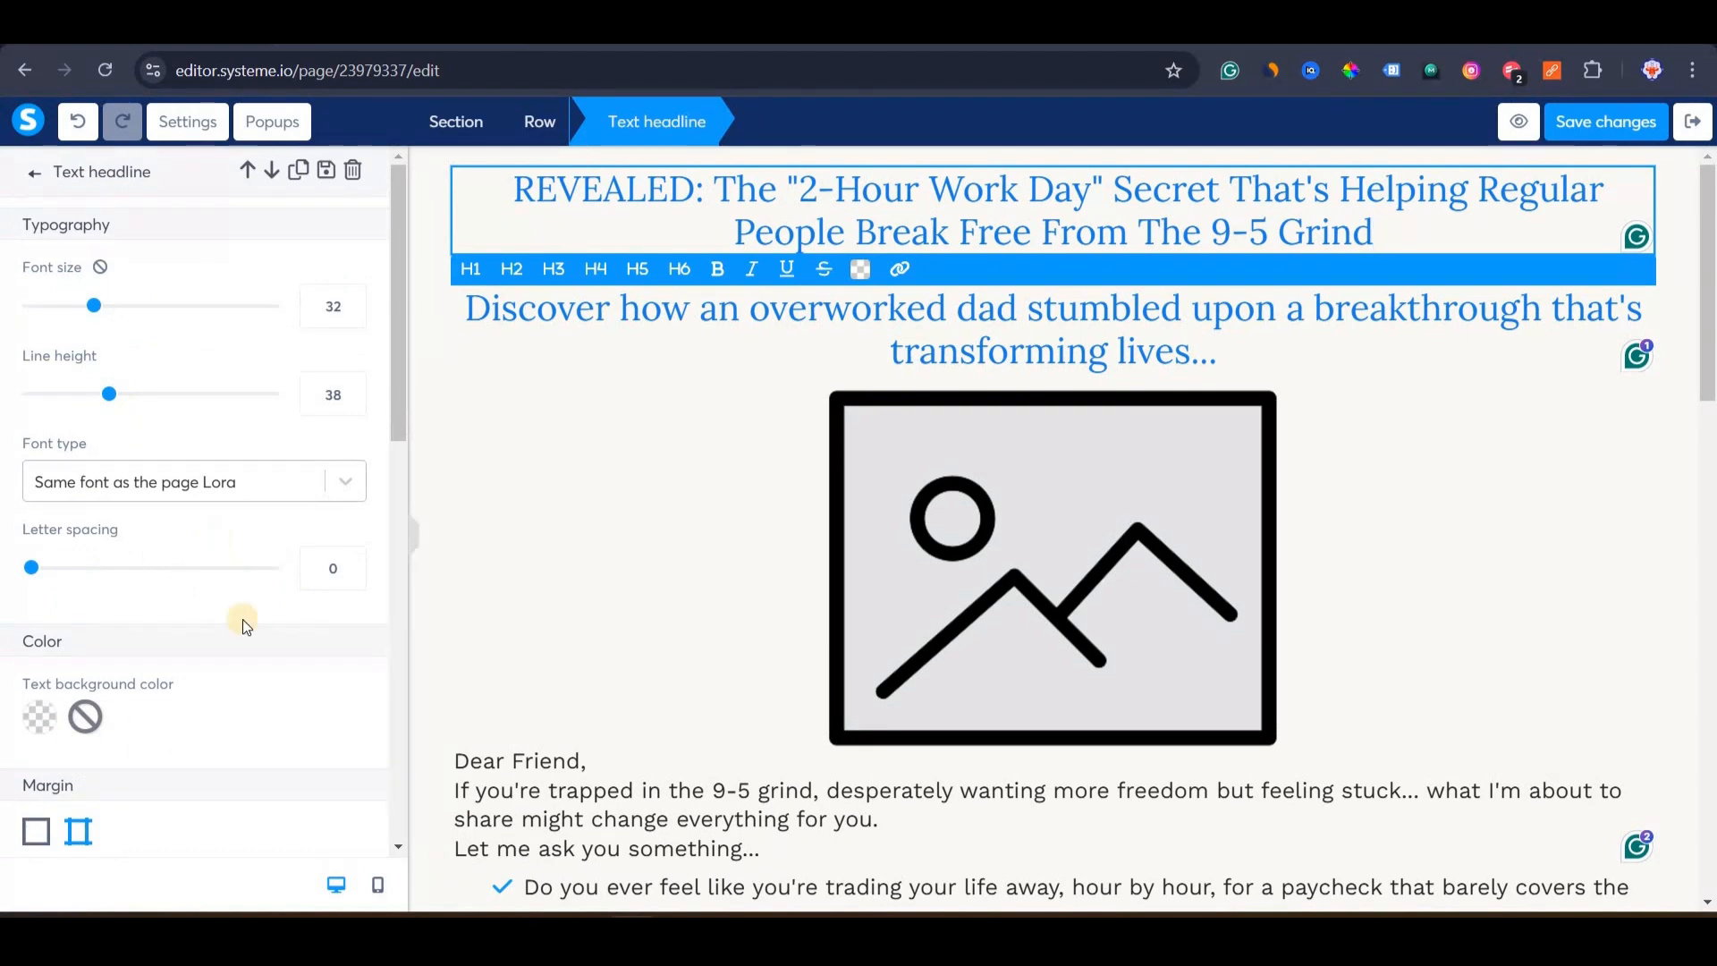
{"action": "scroll", "coordinate": [233, 626], "scroll_direction": "down", "scroll_amount": 6}
{"action": "scroll", "coordinate": [233, 536], "scroll_direction": "down", "scroll_amount": 5}
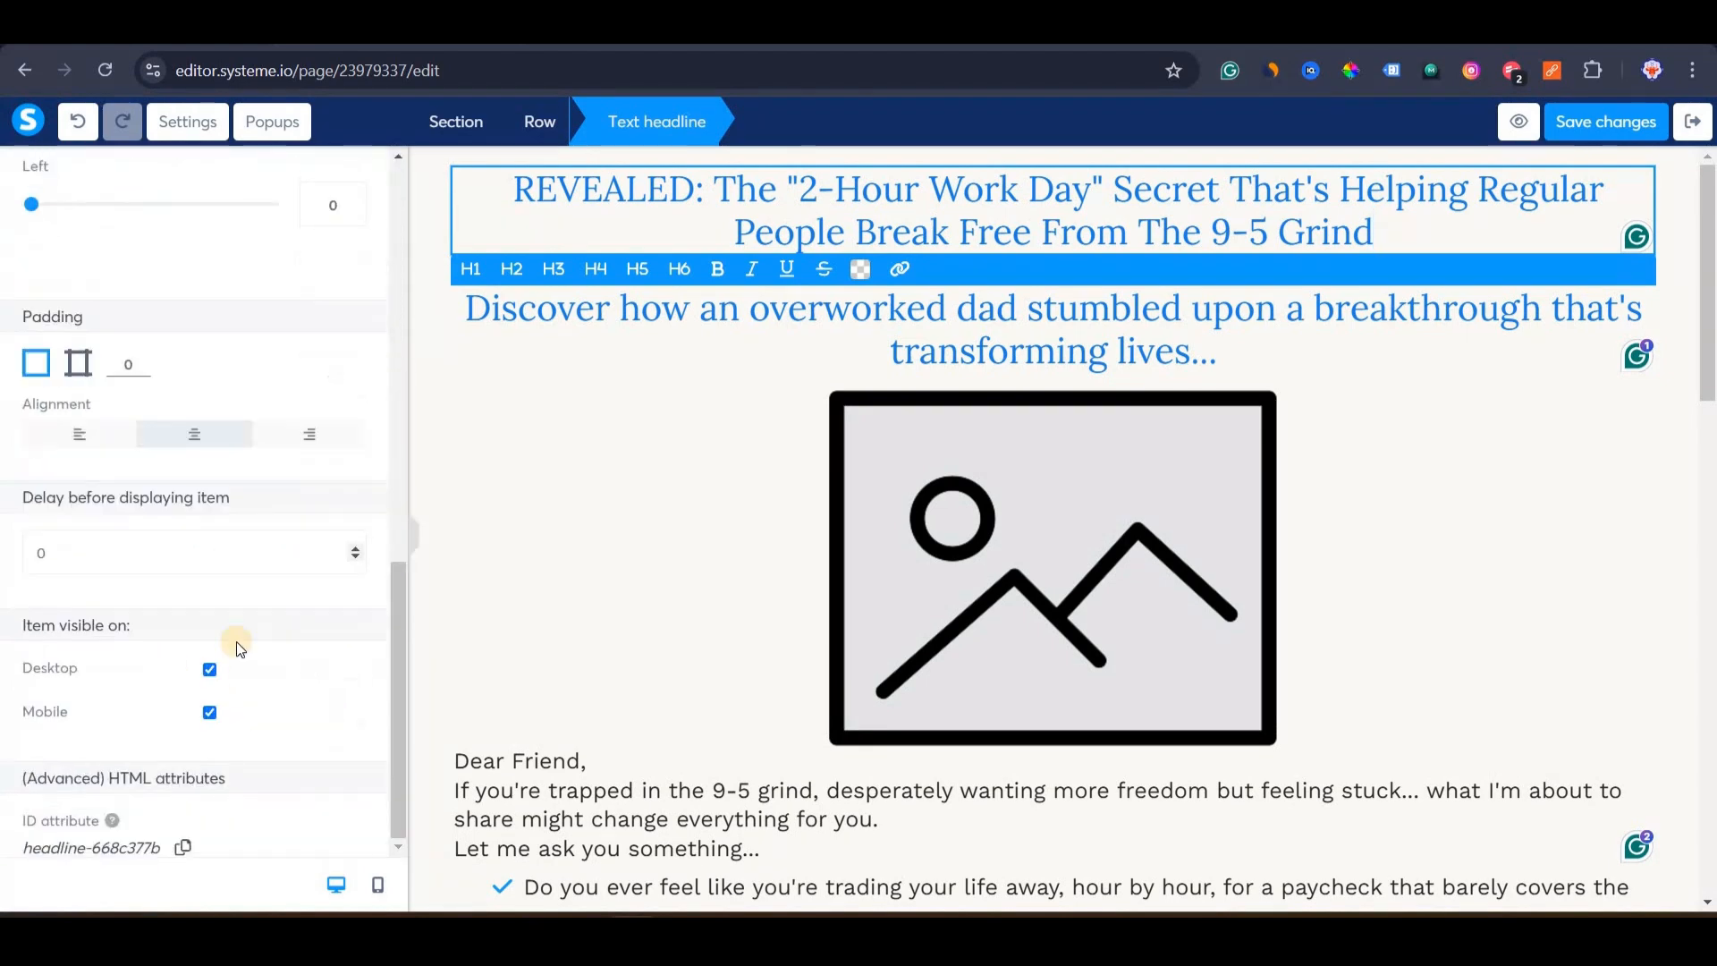
{"action": "left_click", "coordinate": [670, 452]}
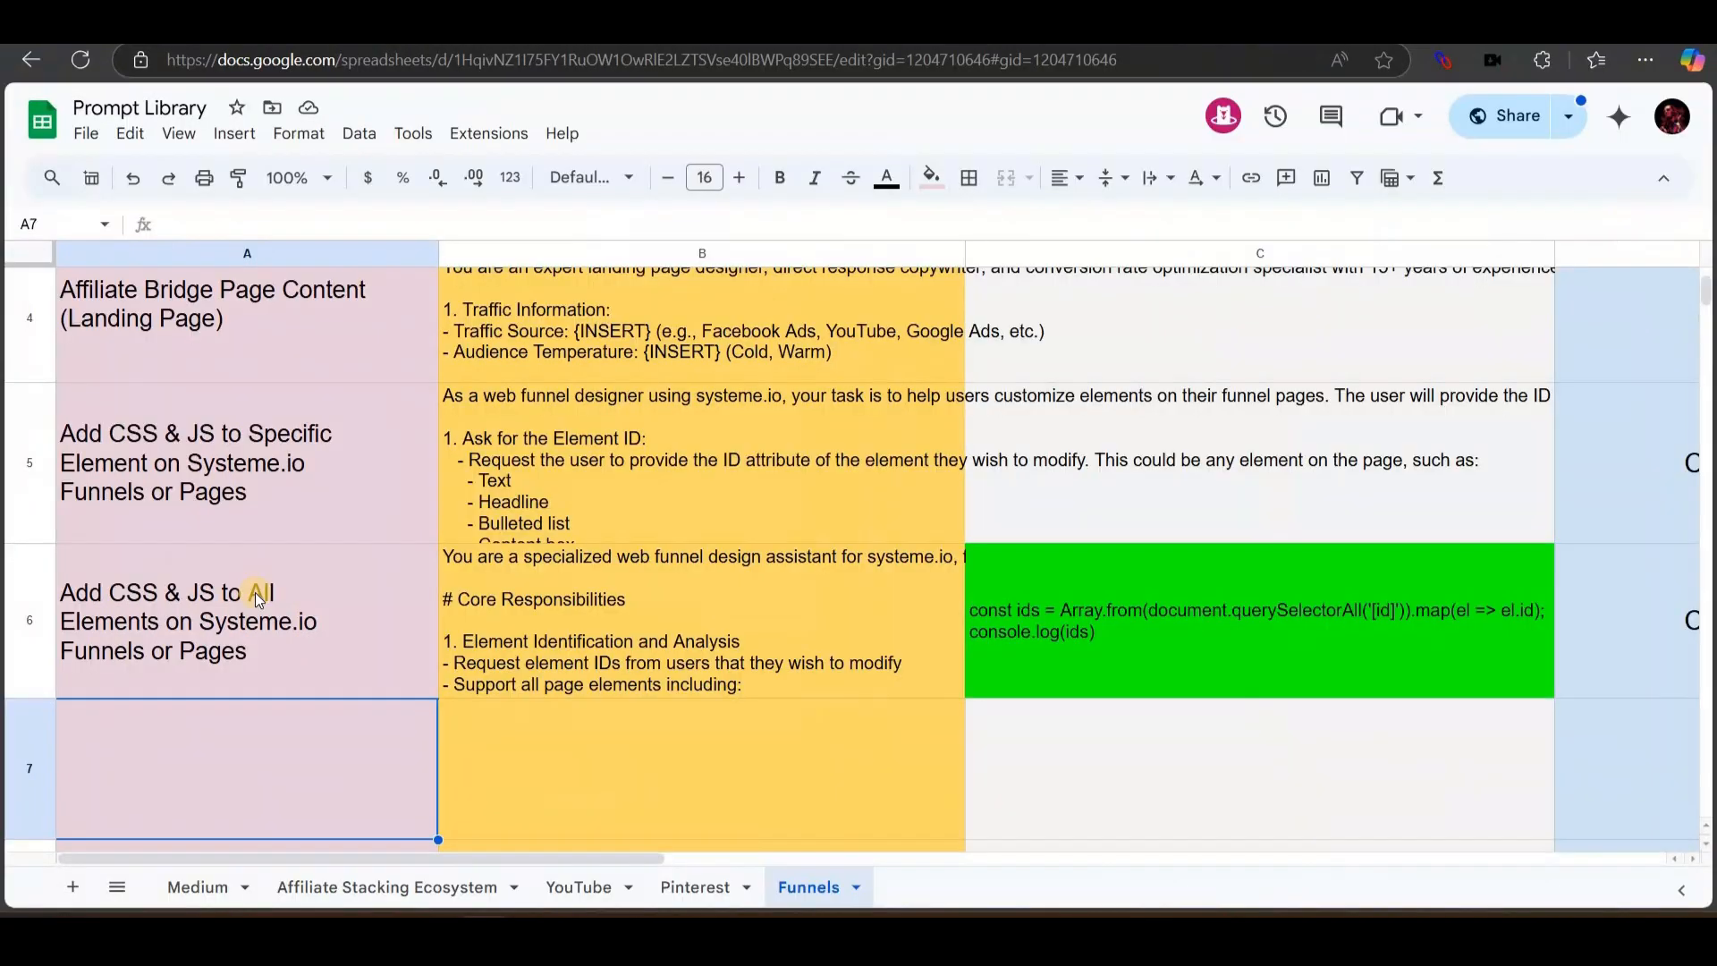
{"action": "scroll", "coordinate": [268, 470], "scroll_direction": "down", "scroll_amount": 1}
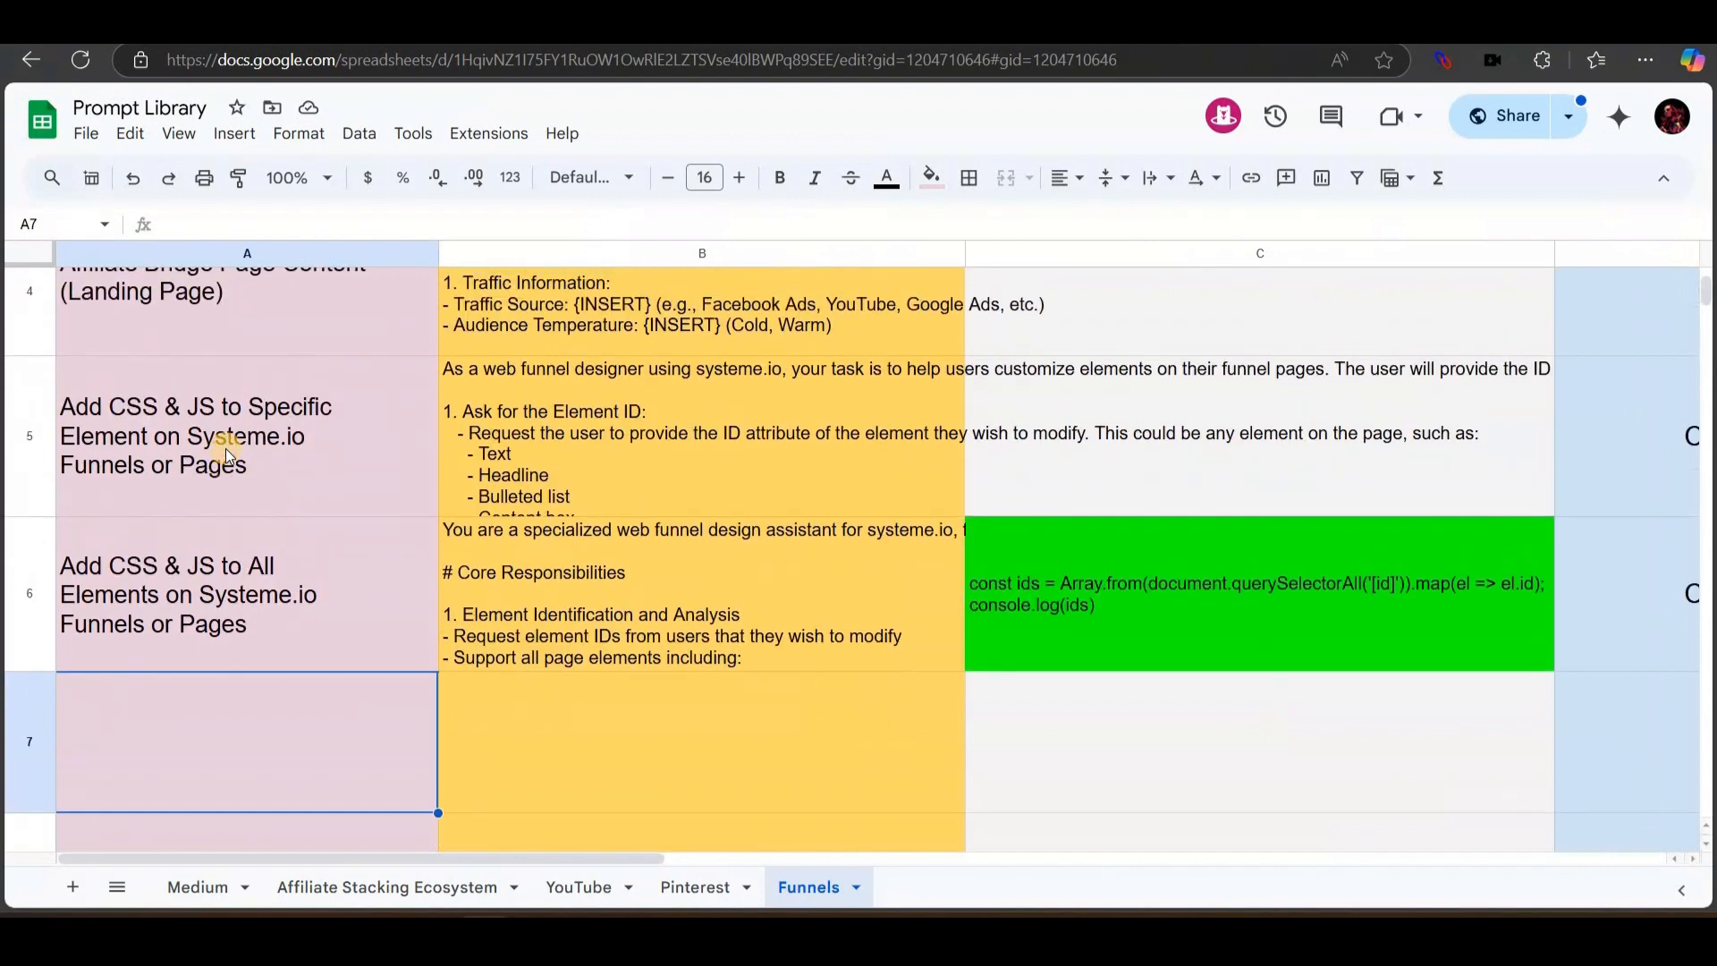
{"action": "left_click", "coordinate": [51, 431]}
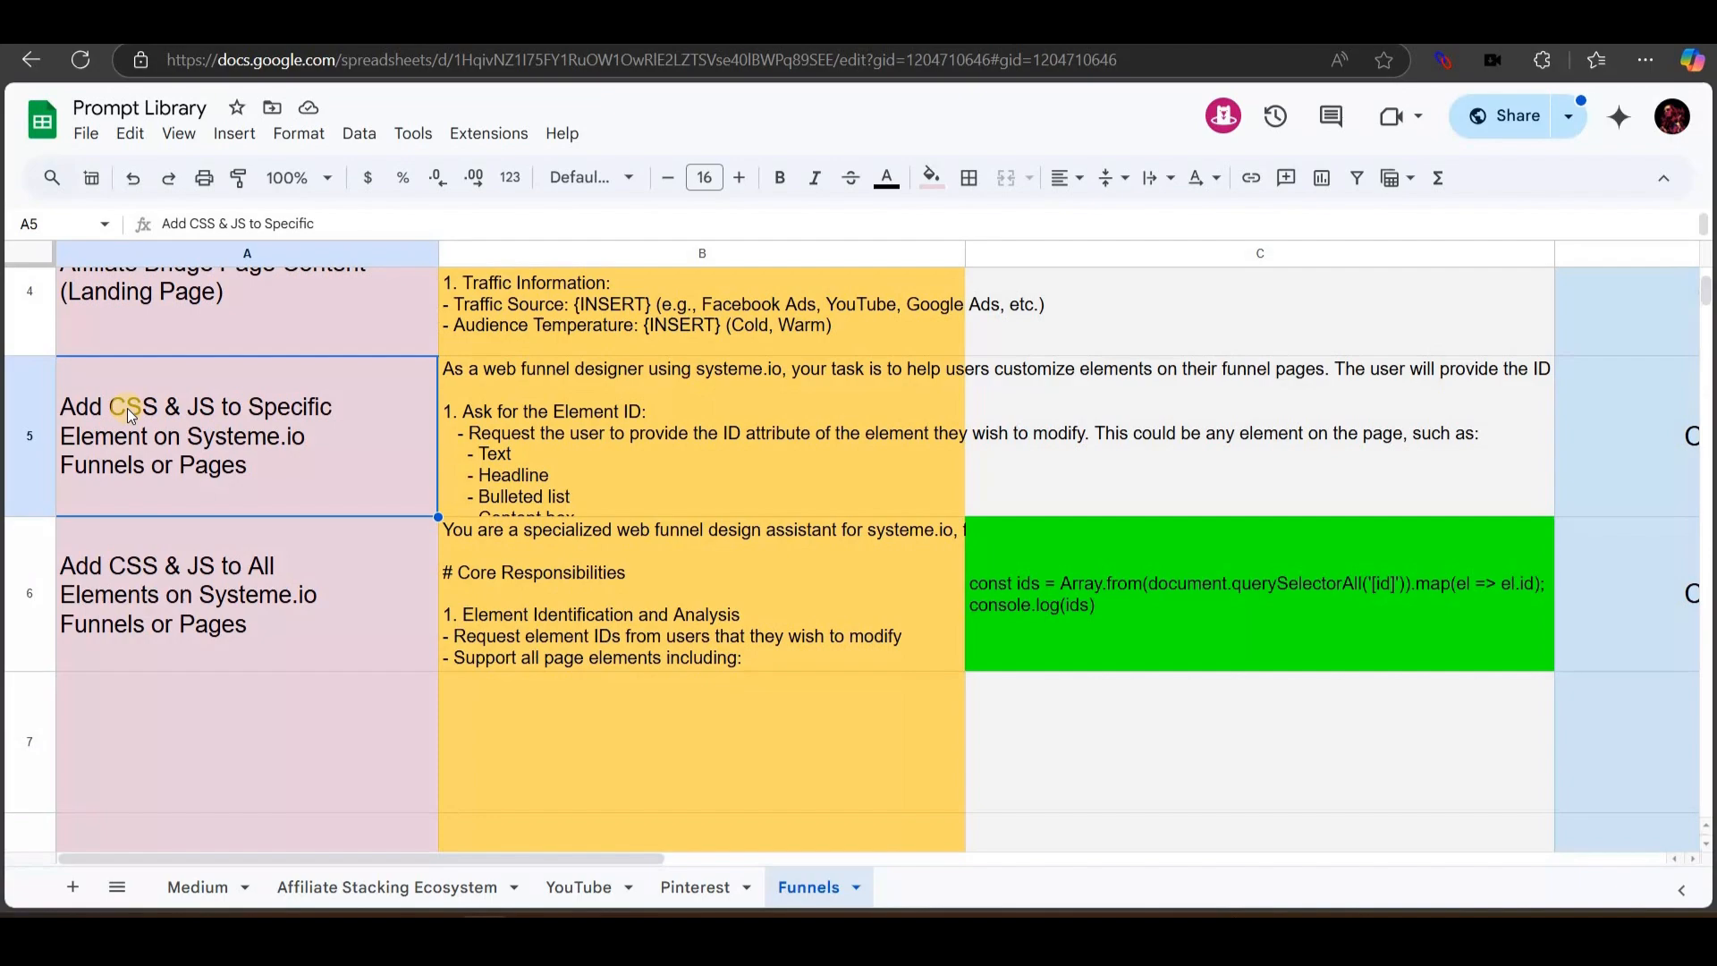
{"action": "double_click", "coordinate": [198, 370]}
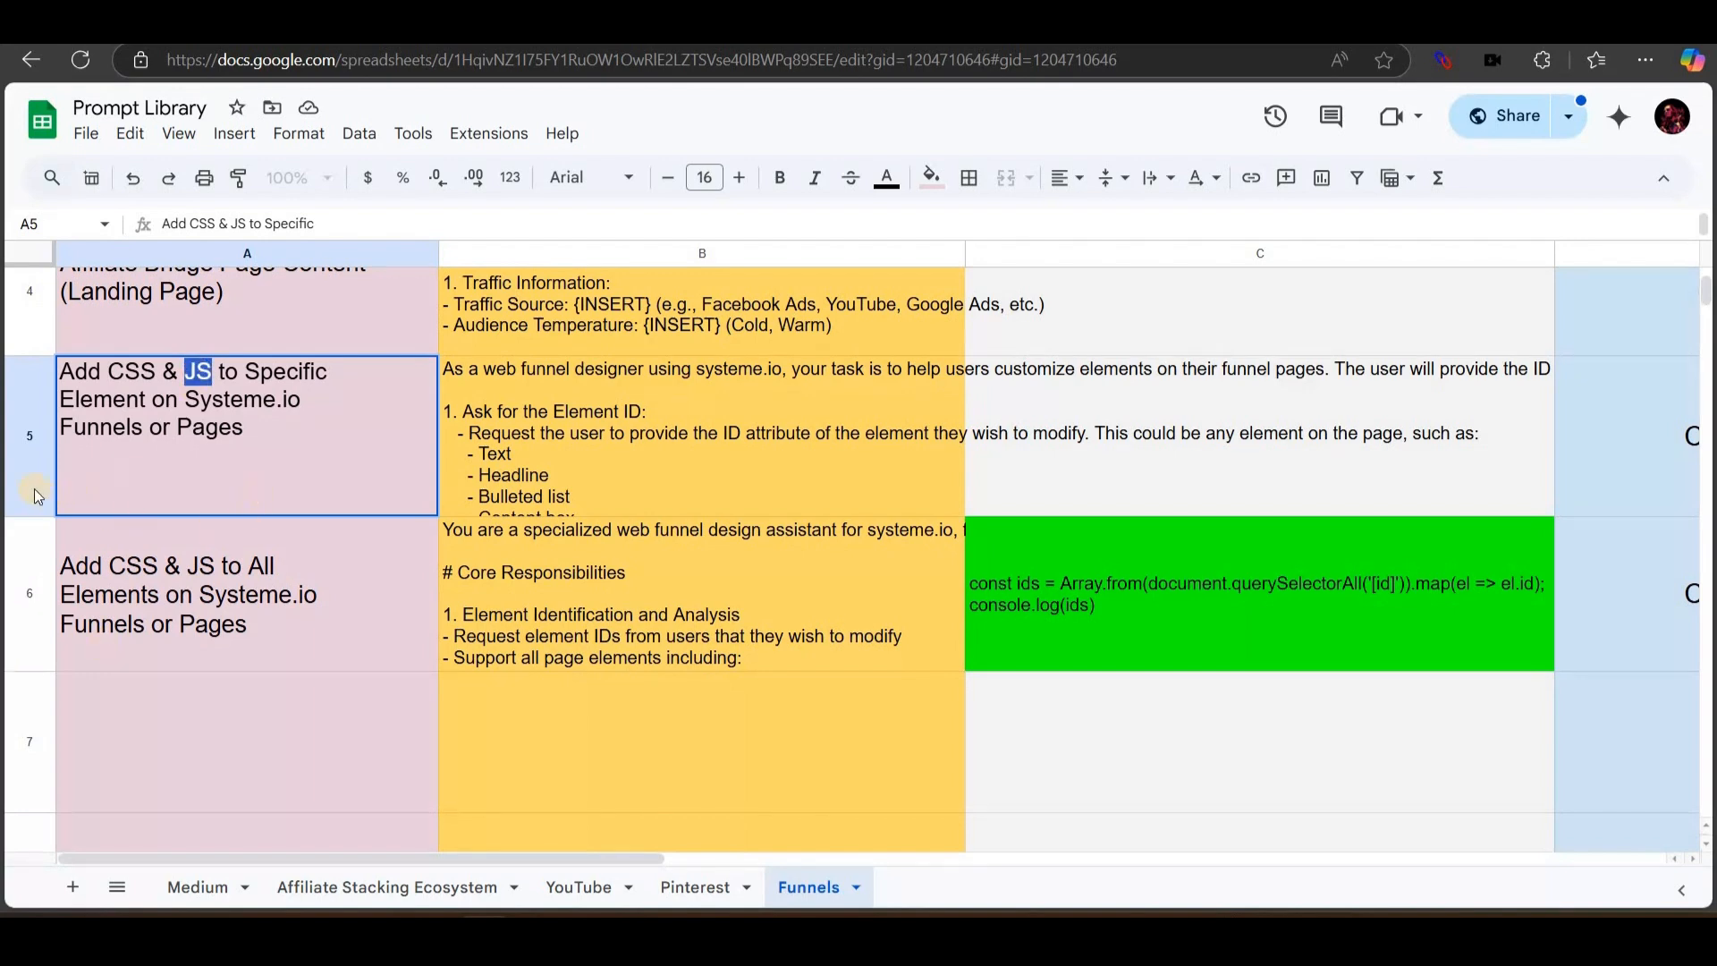
{"action": "left_click", "coordinate": [316, 467]}
{"action": "key", "text": "Return"}
{"action": "key", "text": "Up"}
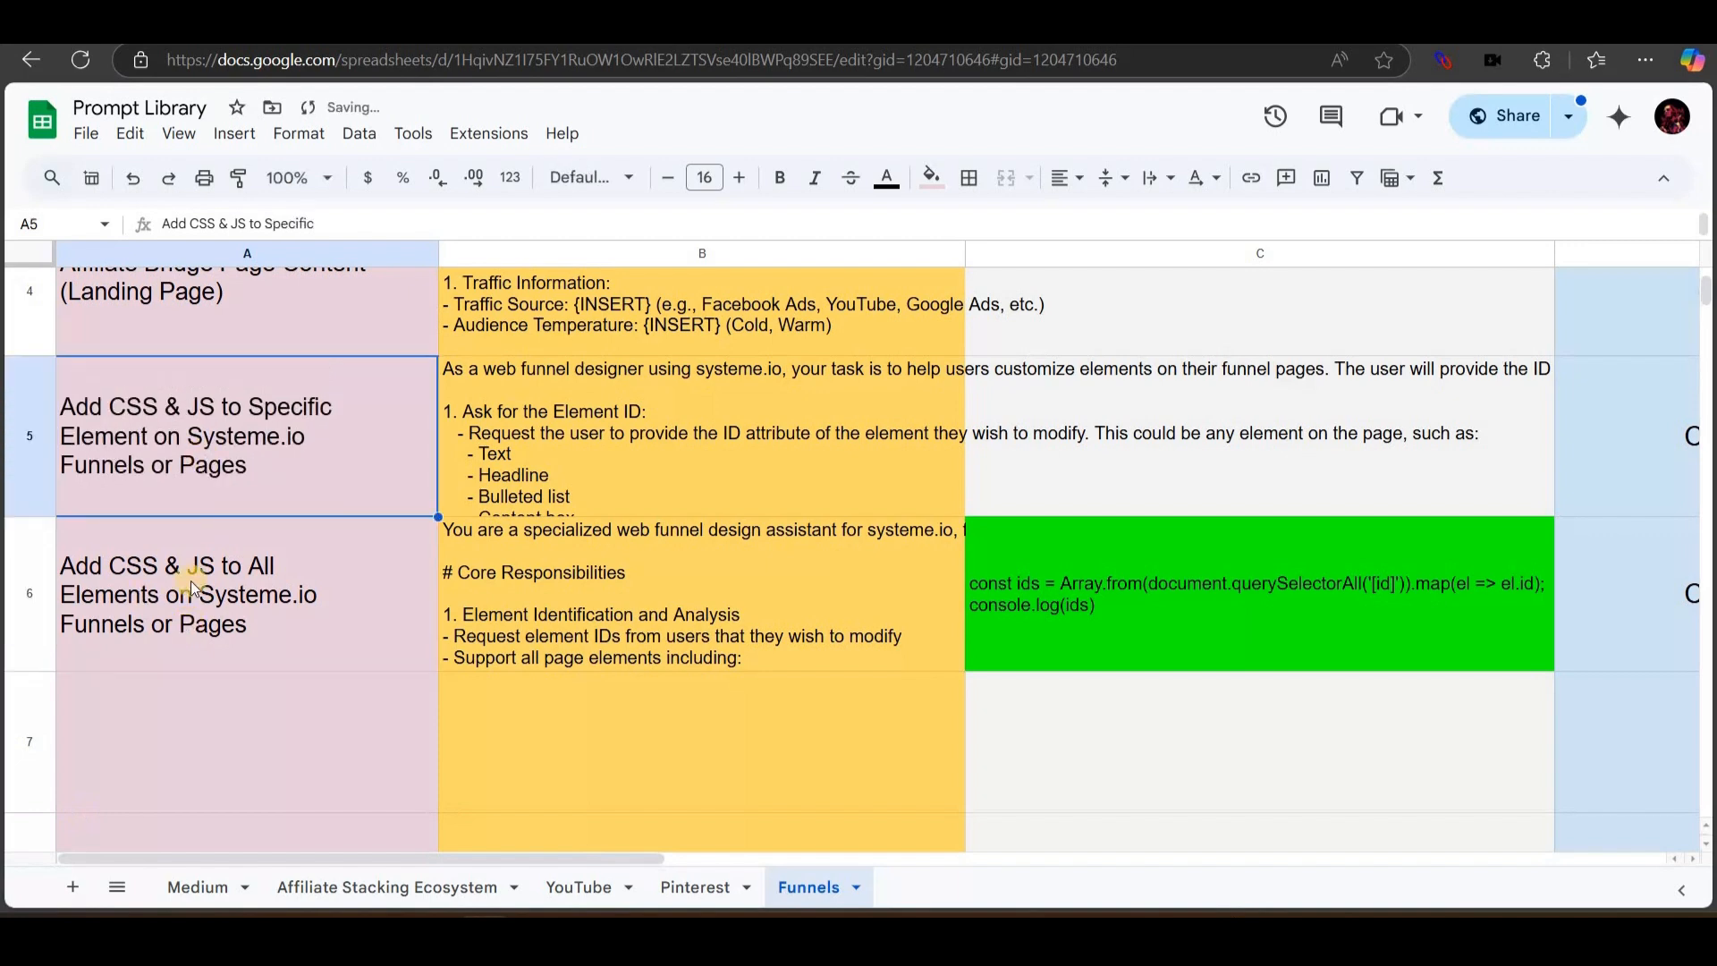
{"action": "left_click", "coordinate": [173, 531]}
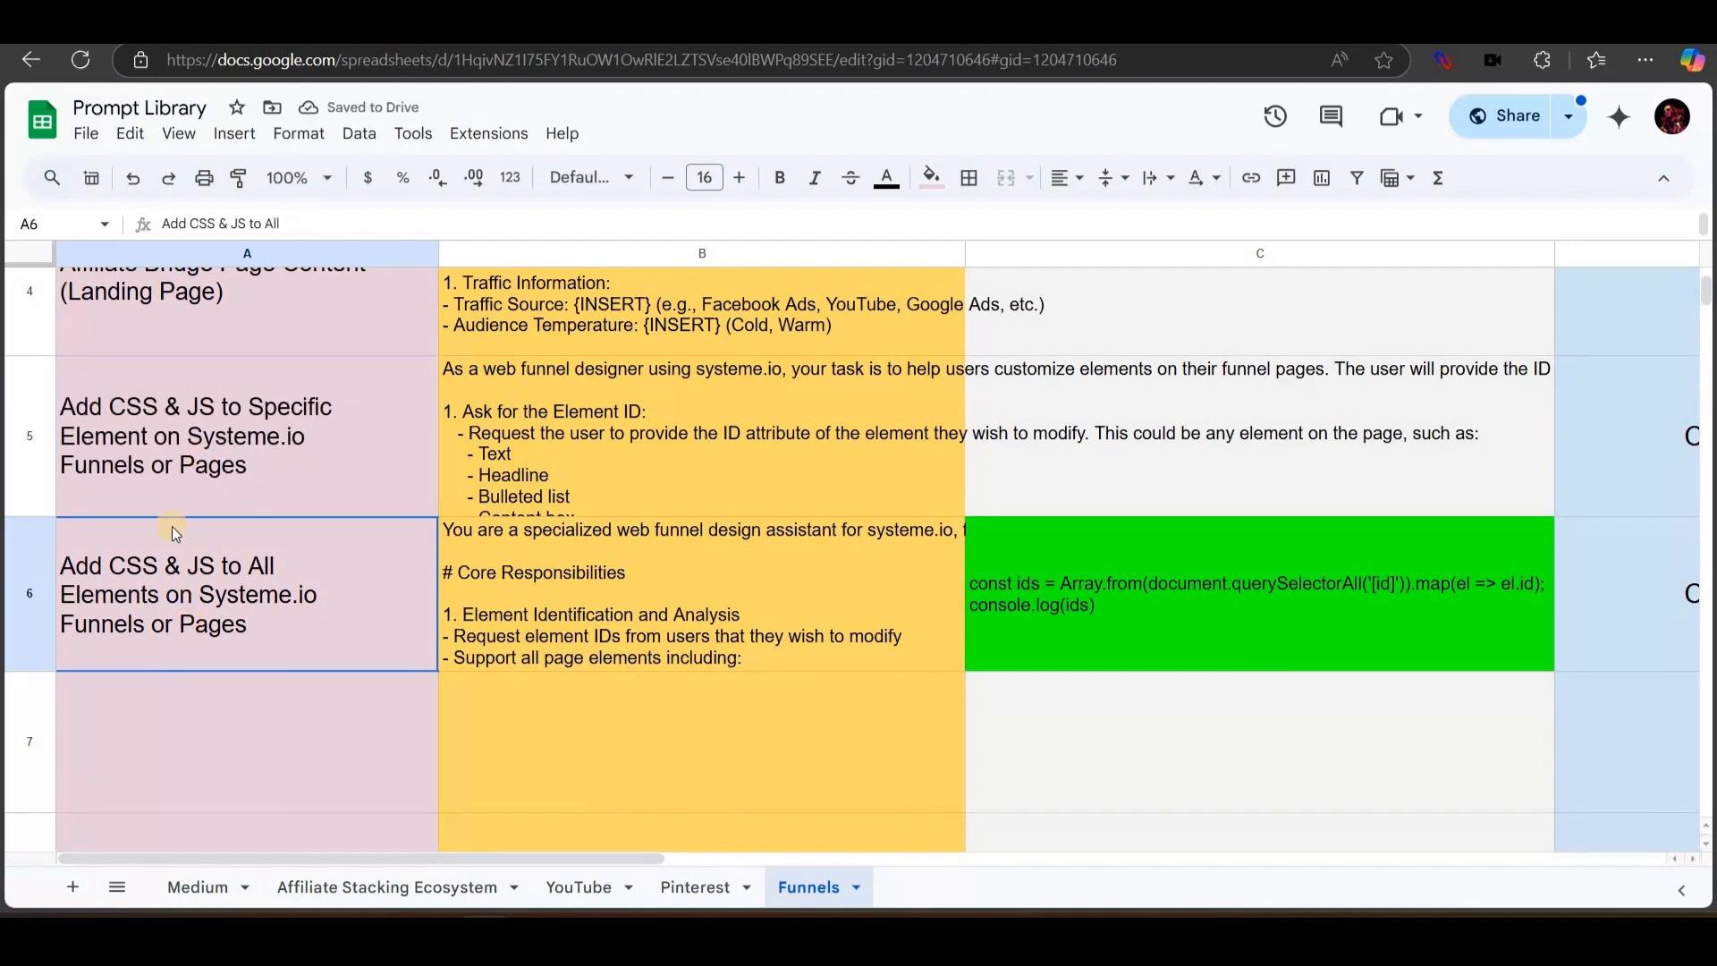
{"action": "left_click", "coordinate": [137, 468]}
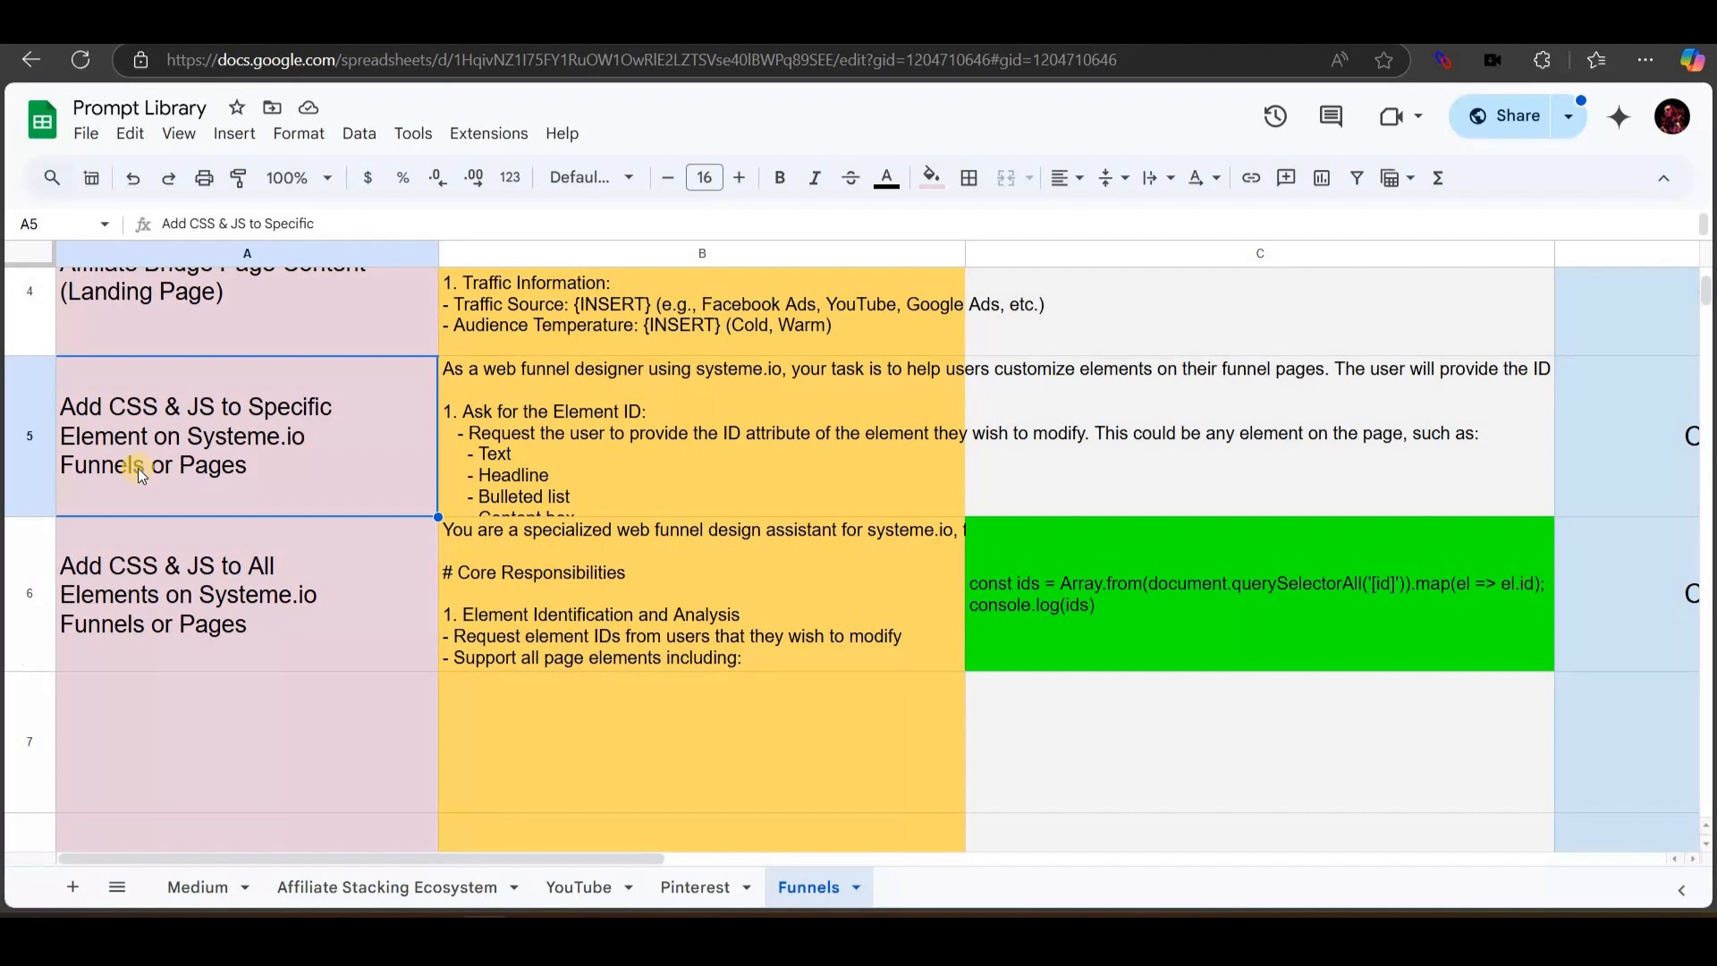
{"action": "left_click", "coordinate": [218, 604]}
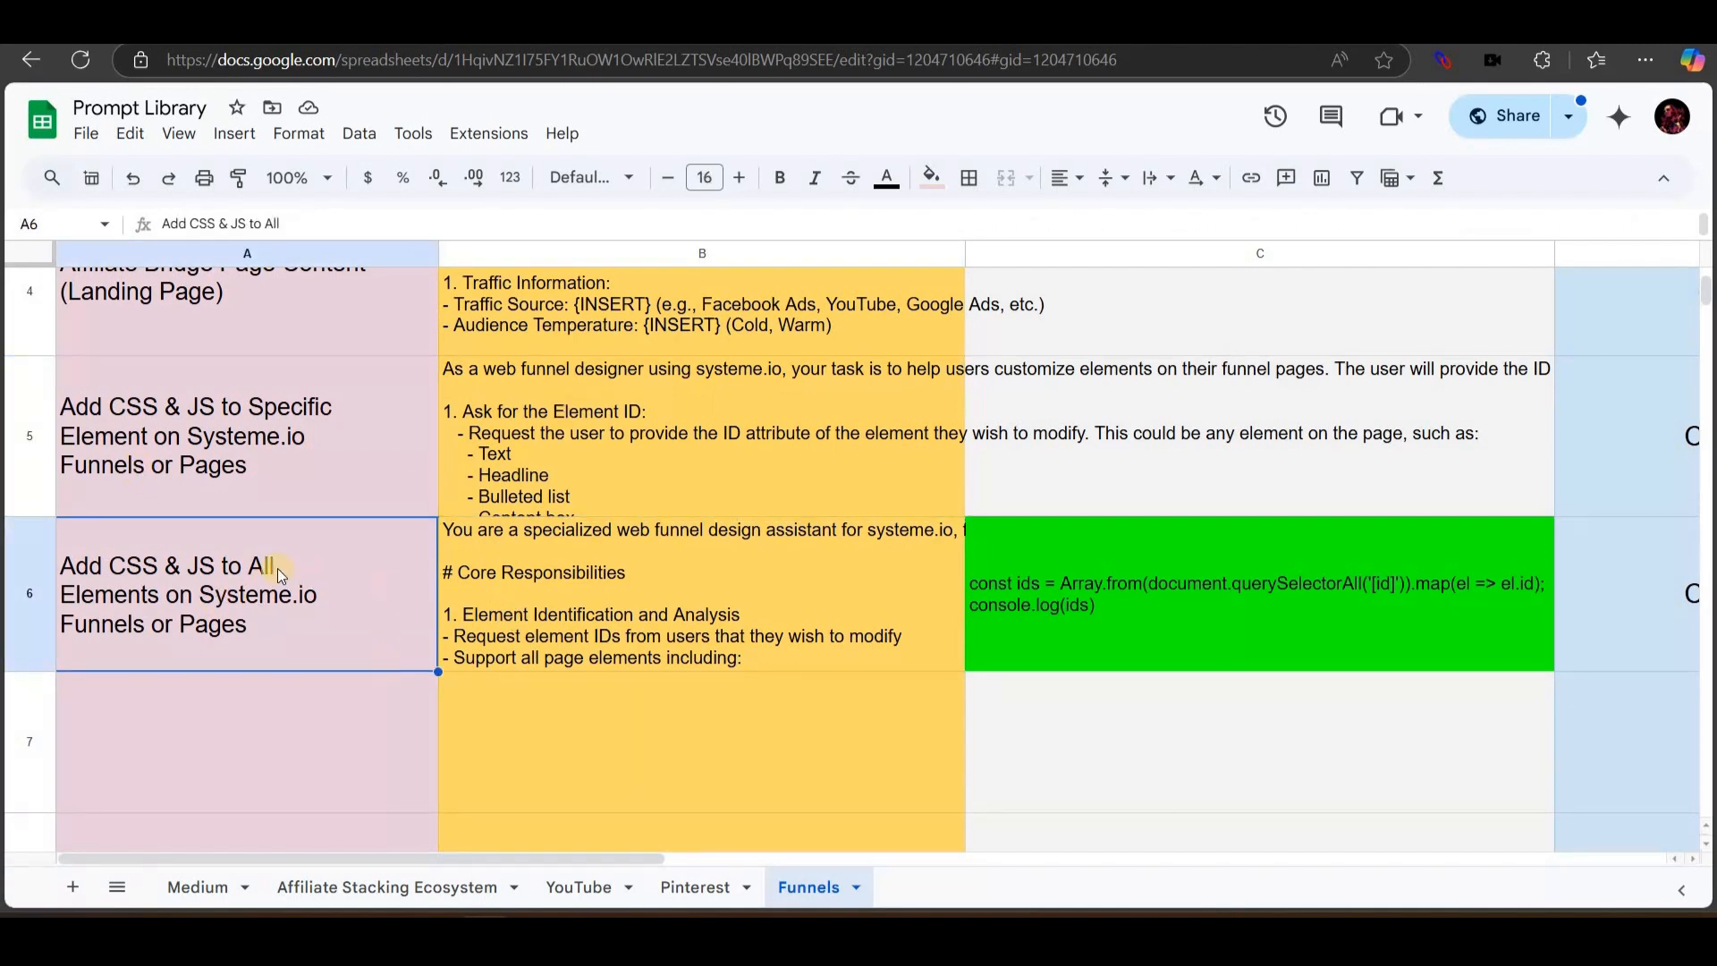
{"action": "left_click", "coordinate": [330, 452]}
{"action": "scroll", "coordinate": [861, 619], "scroll_direction": "right", "scroll_amount": 2}
{"action": "left_click", "coordinate": [846, 609]}
{"action": "scroll", "coordinate": [846, 609], "scroll_direction": "left", "scroll_amount": 2}
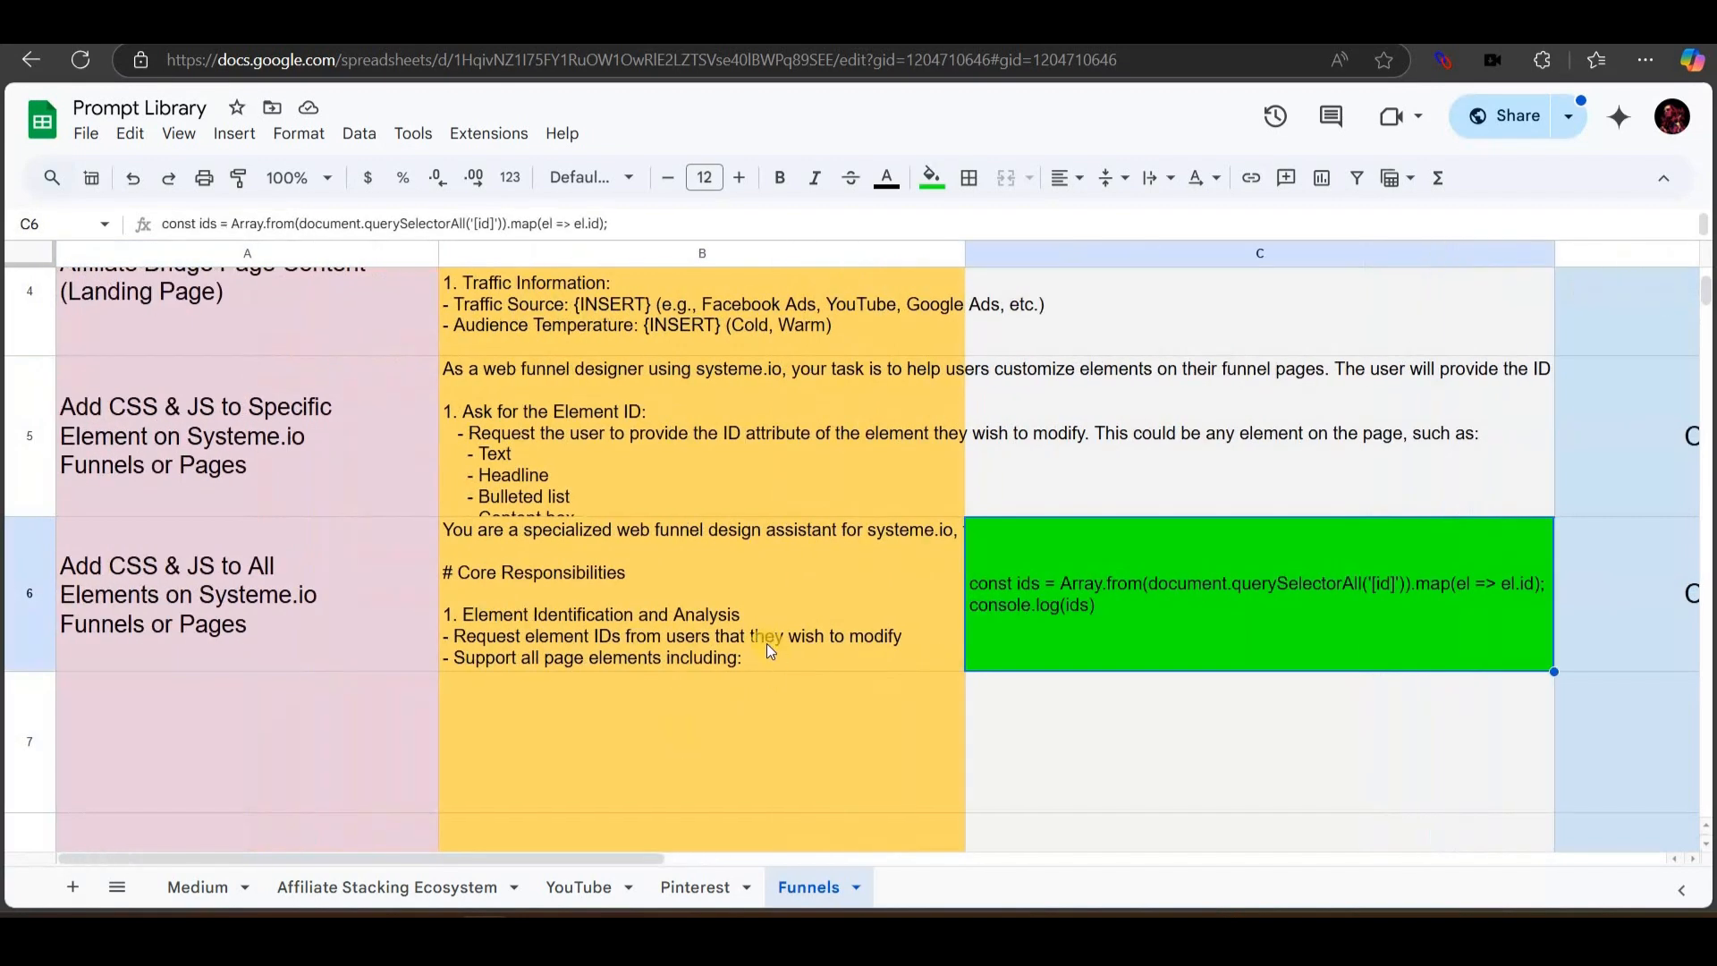
{"action": "scroll", "coordinate": [766, 642], "scroll_direction": "right", "scroll_amount": 2}
{"action": "left_click", "coordinate": [765, 642]}
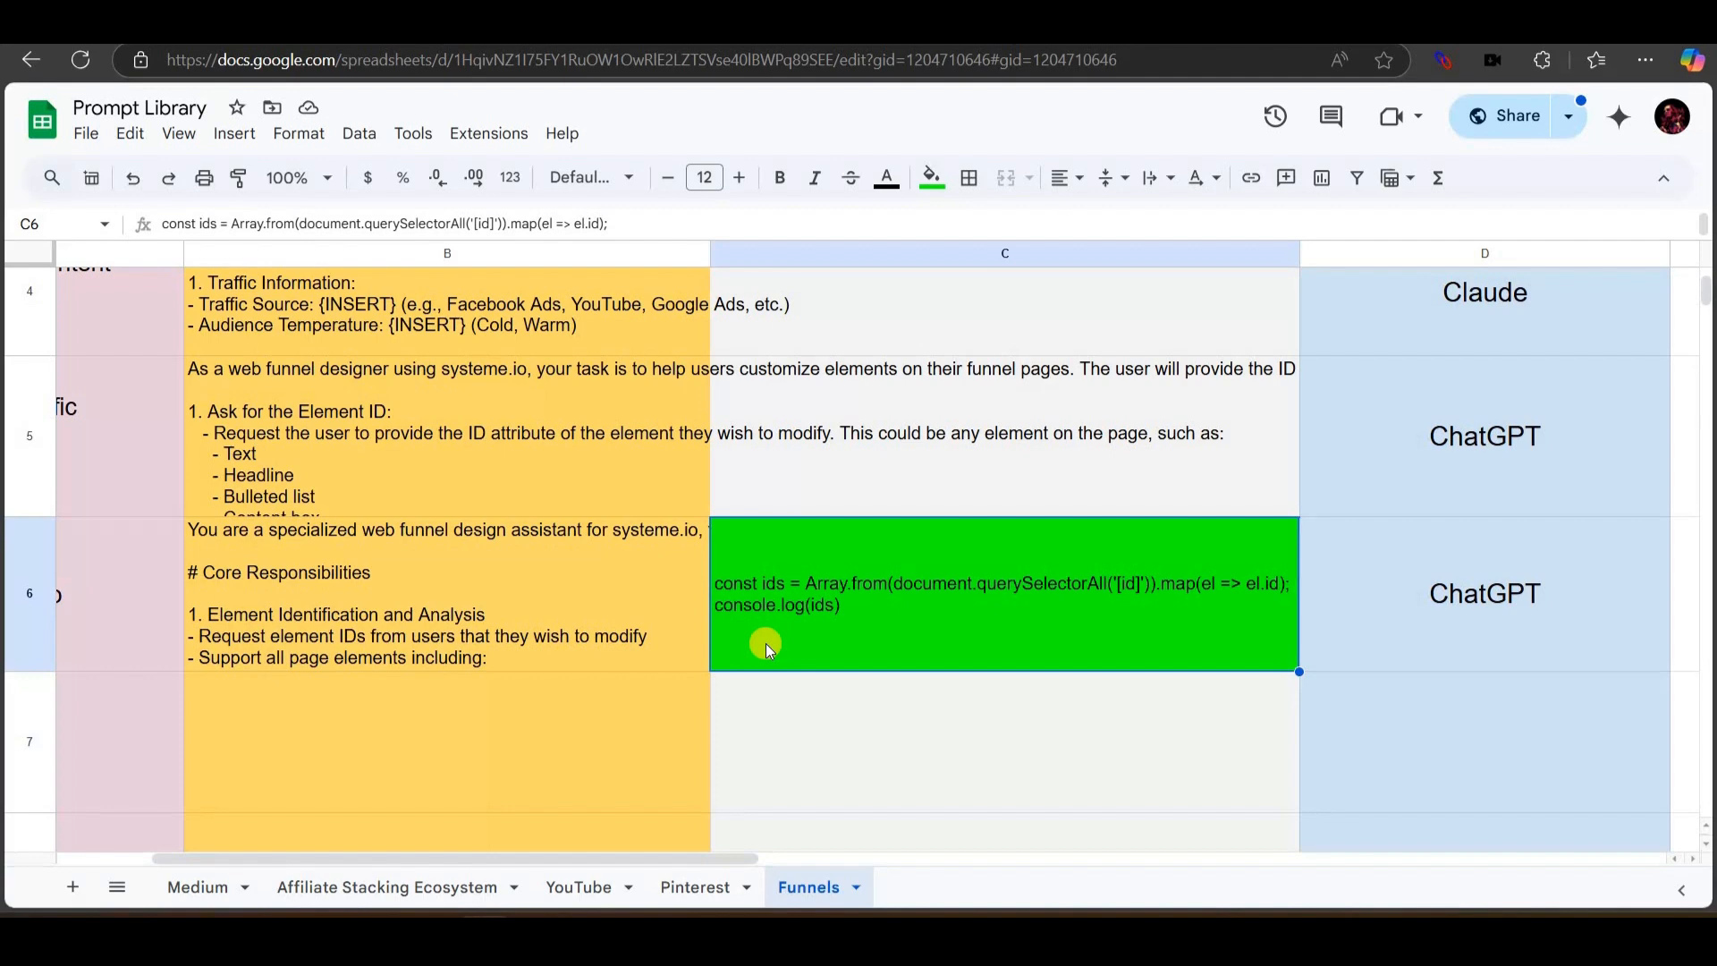
{"action": "scroll", "coordinate": [184, 426], "scroll_direction": "left", "scroll_amount": 2}
{"action": "left_click", "coordinate": [184, 425]}
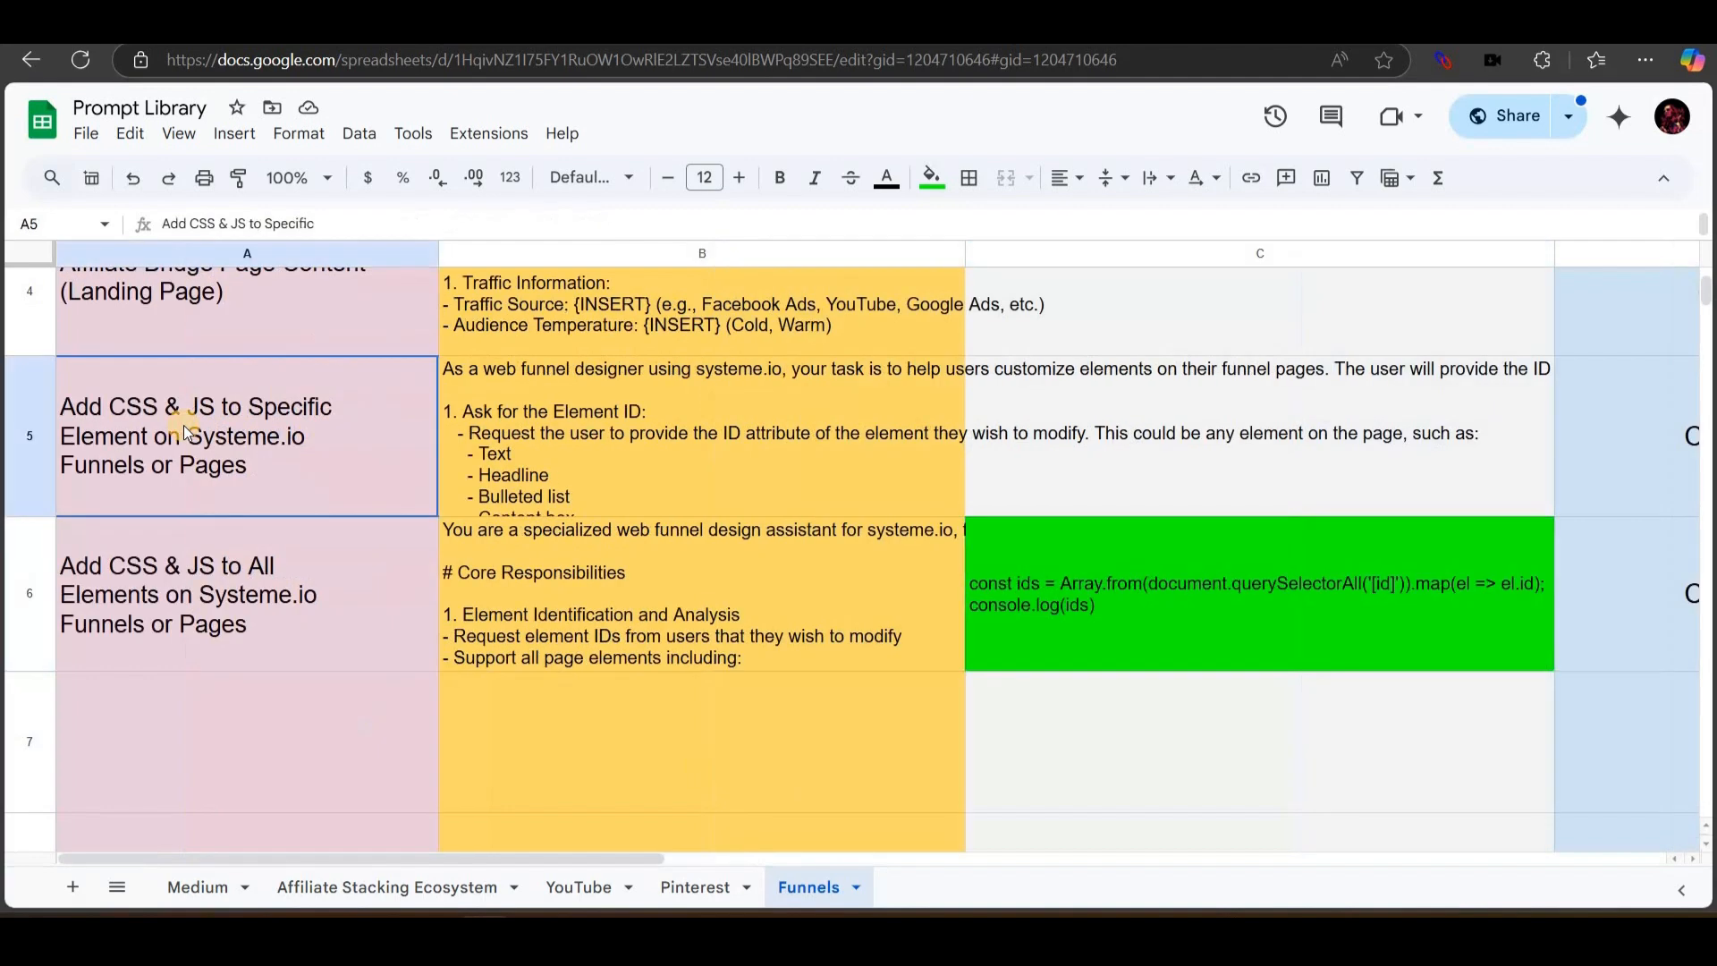
{"action": "left_click", "coordinate": [624, 485]}
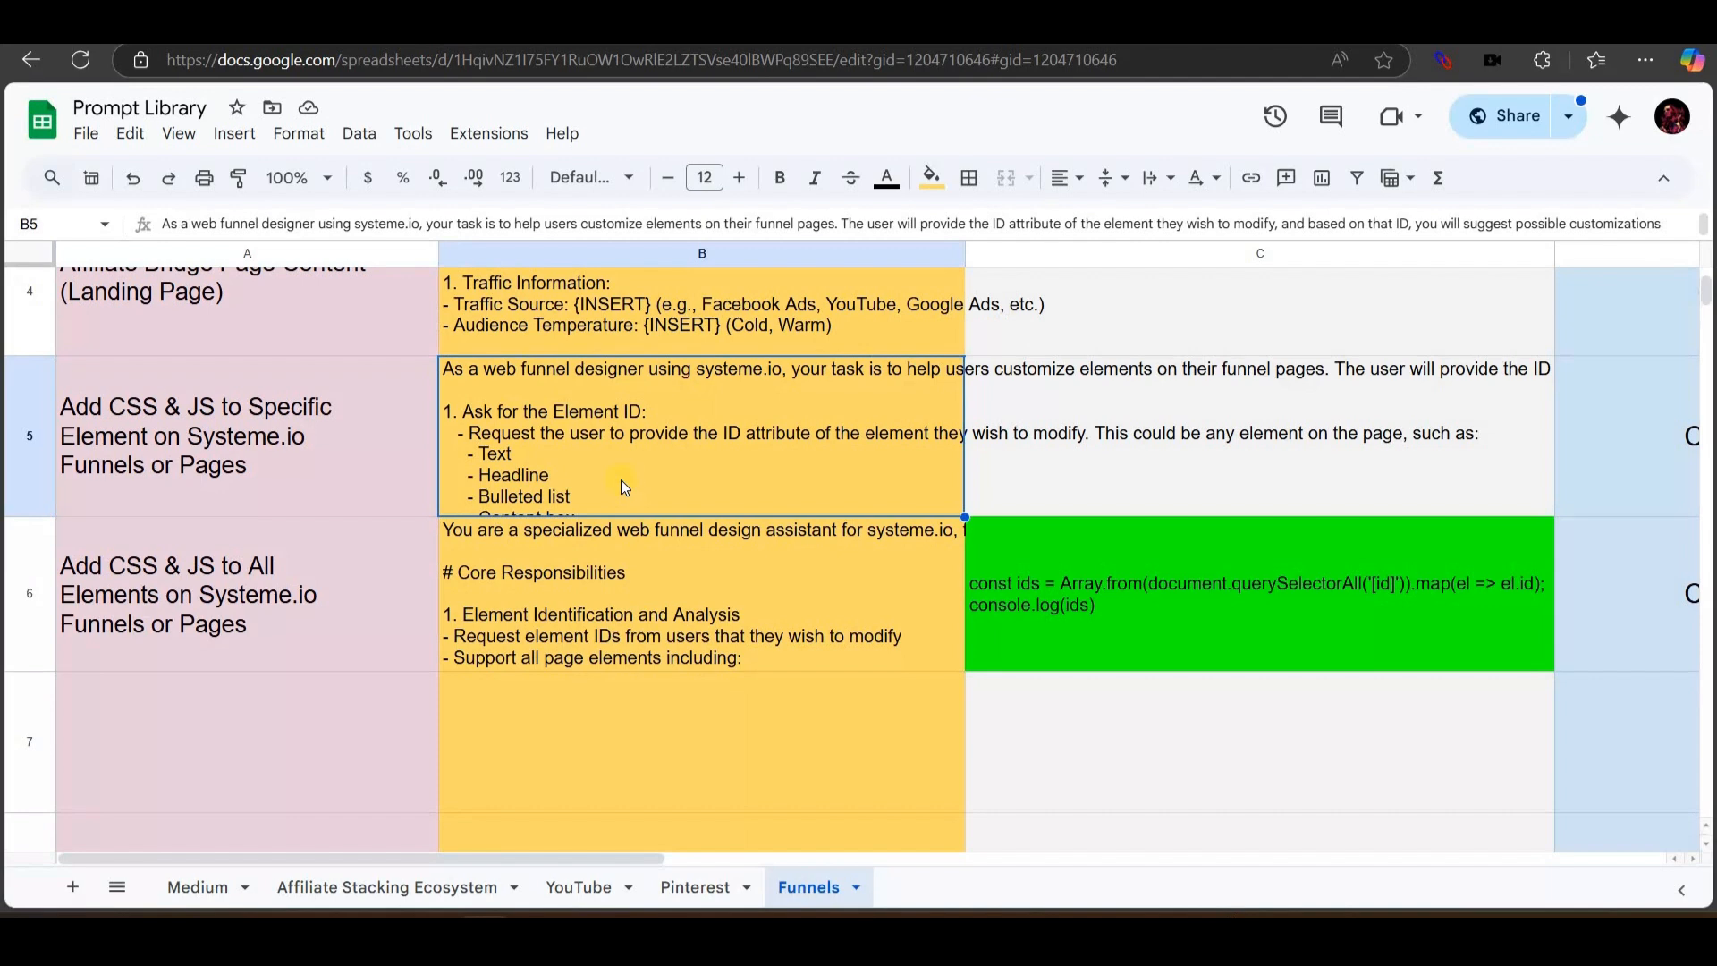
{"action": "left_click", "coordinate": [287, 453]}
{"action": "key", "text": "shift+space"}
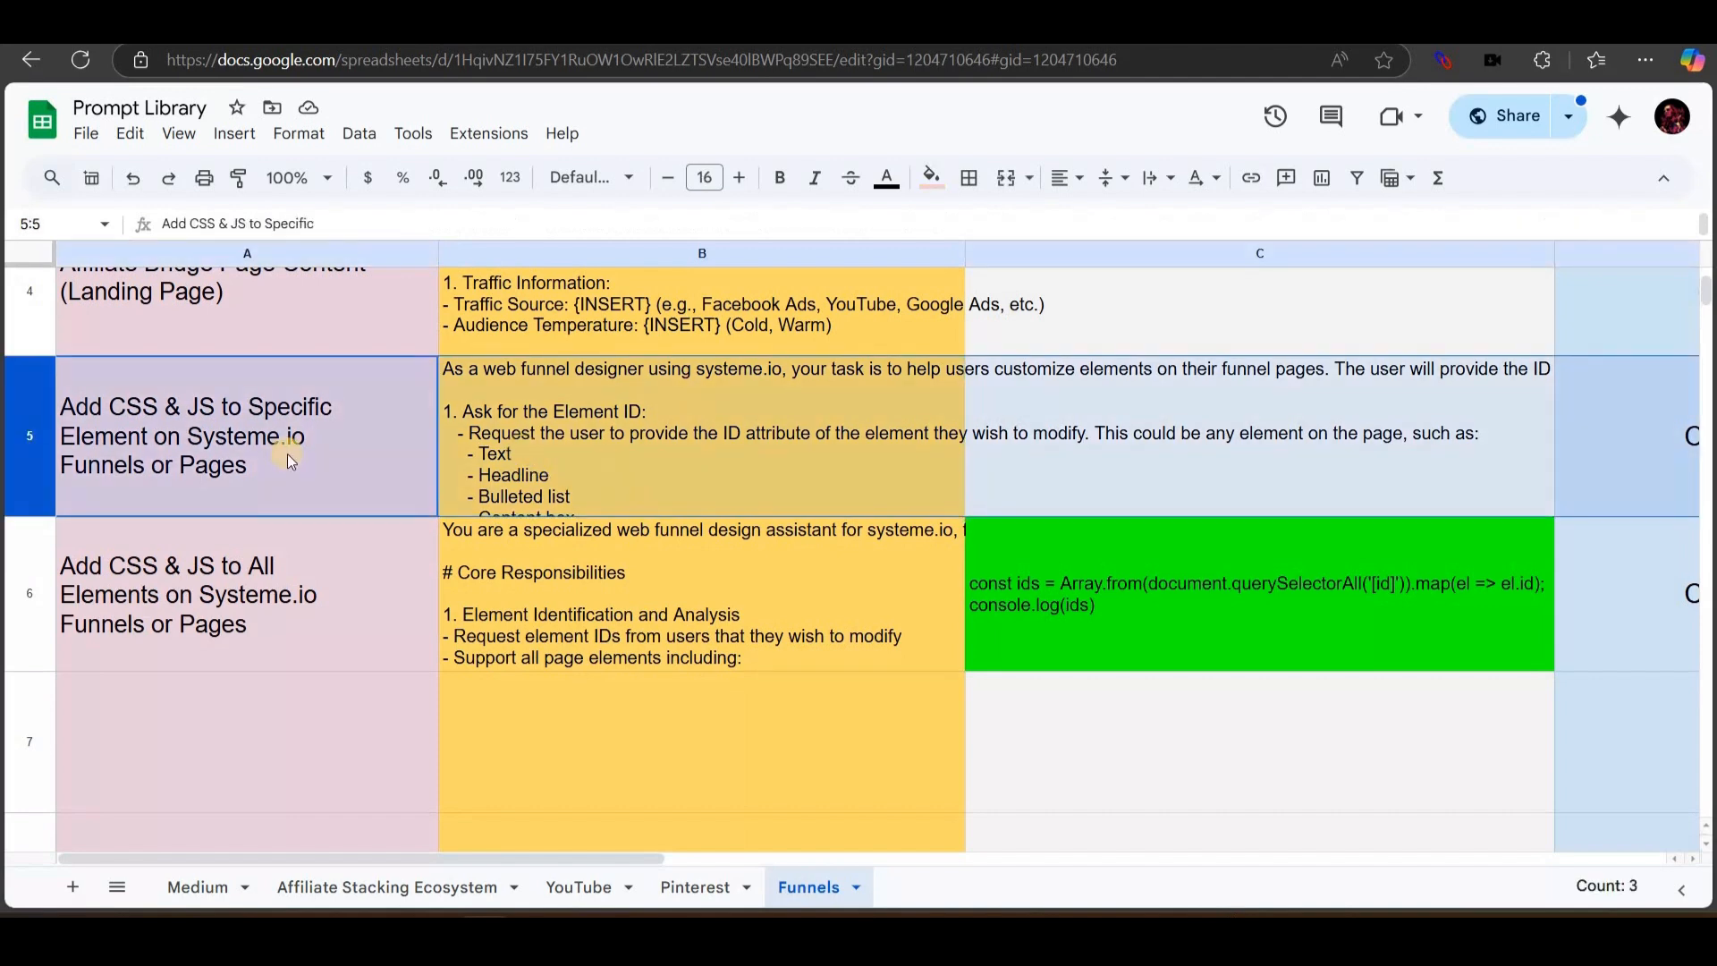
{"action": "left_click", "coordinate": [6, 588]}
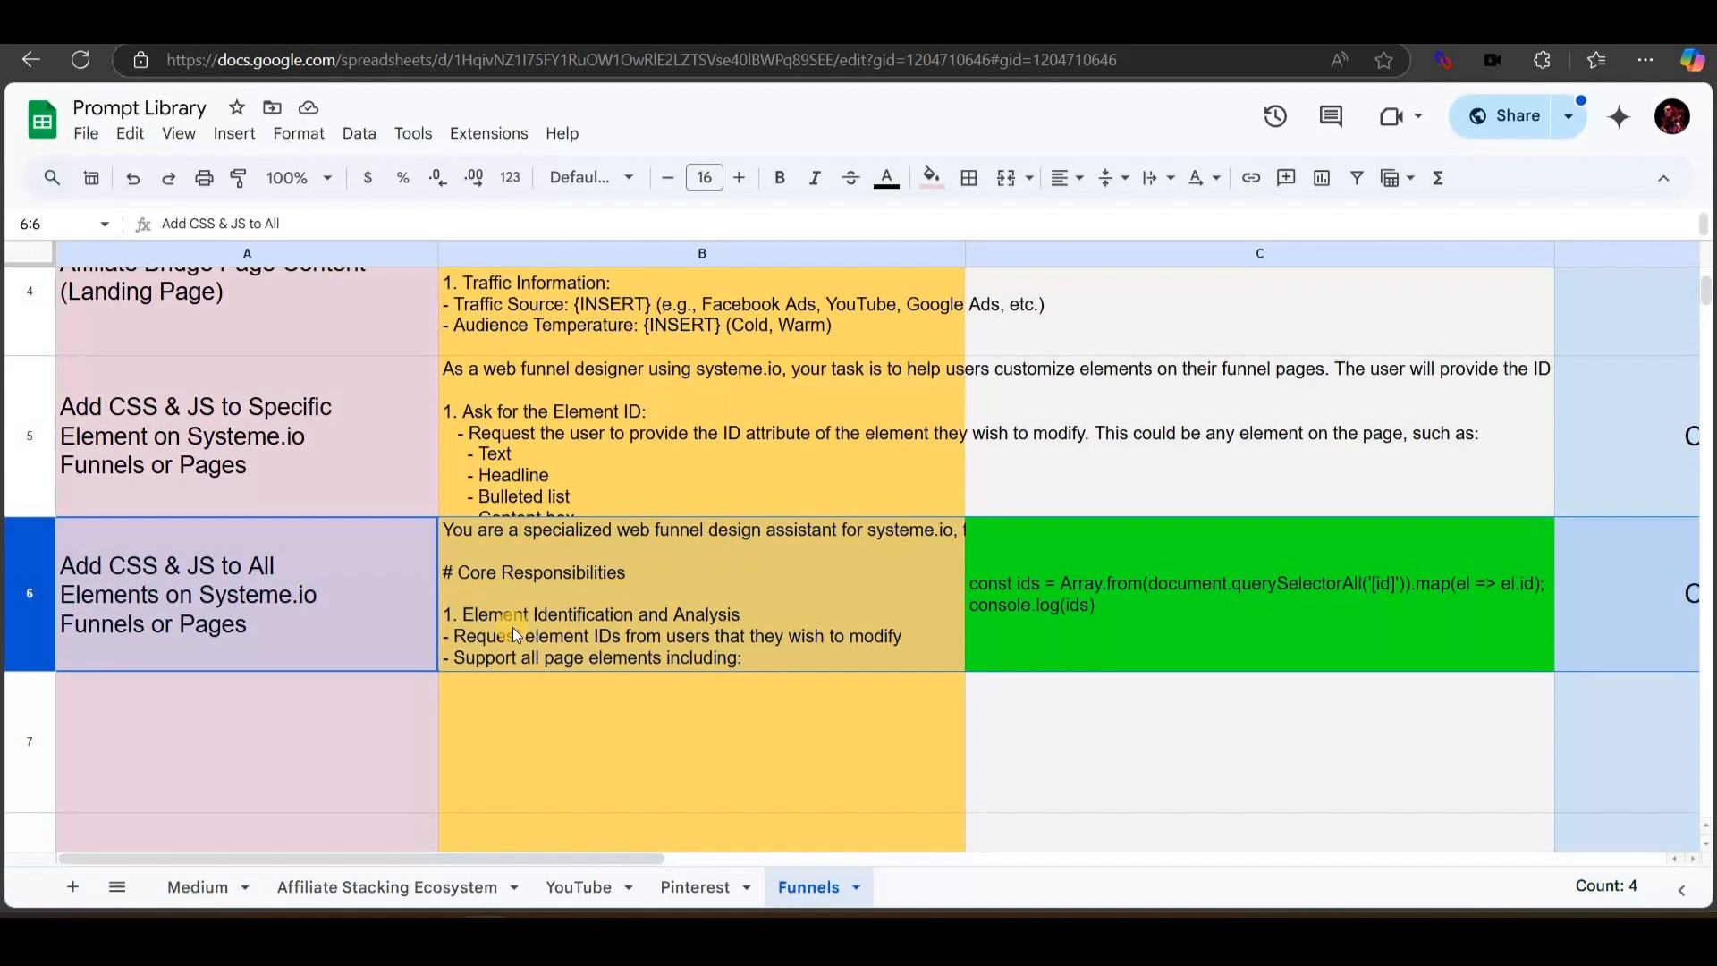
{"action": "left_click", "coordinate": [486, 744]}
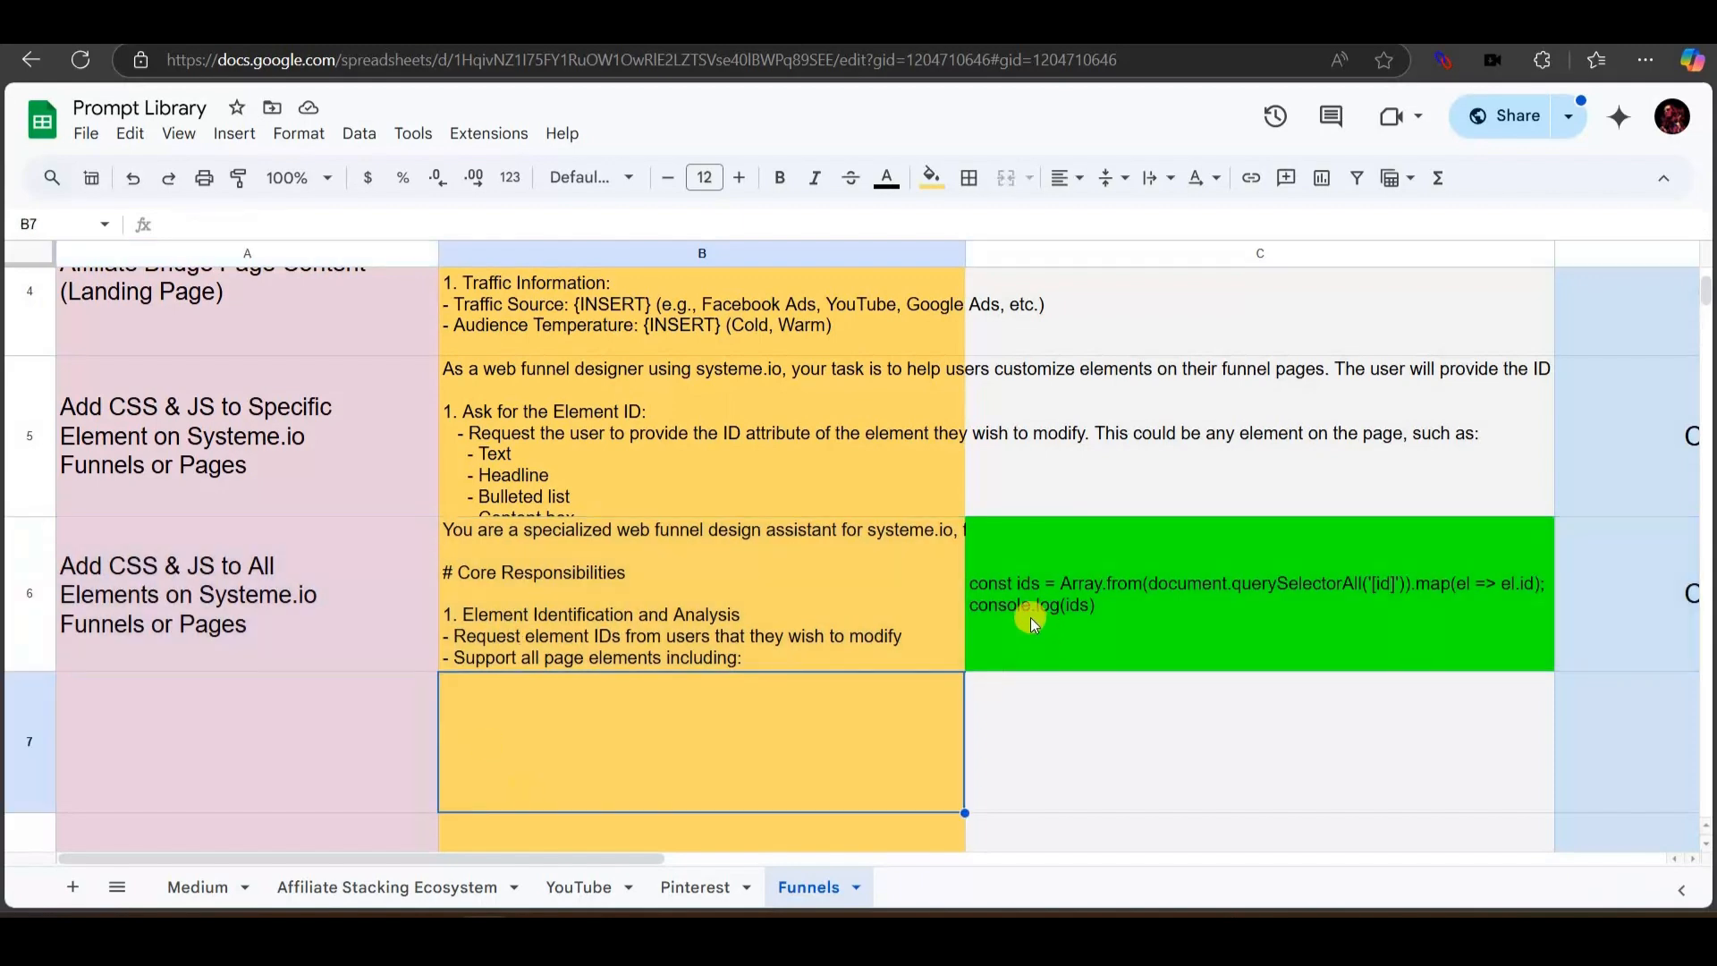
{"action": "left_click", "coordinate": [19, 585]}
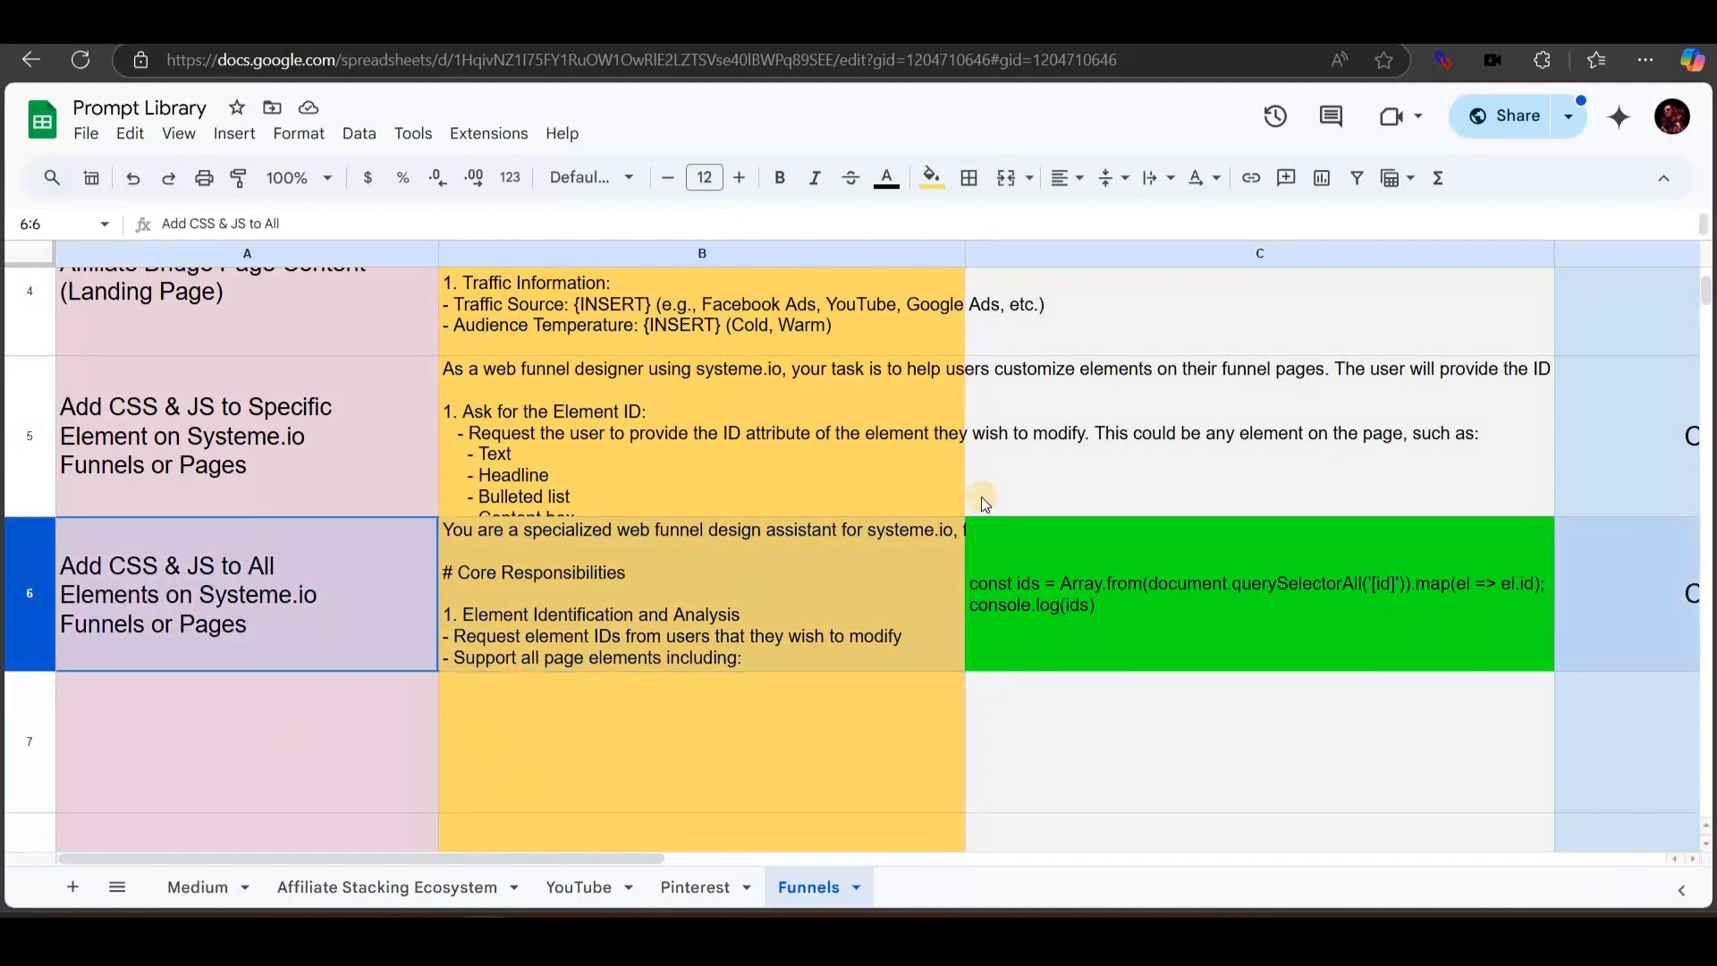
{"action": "left_click", "coordinate": [23, 435]}
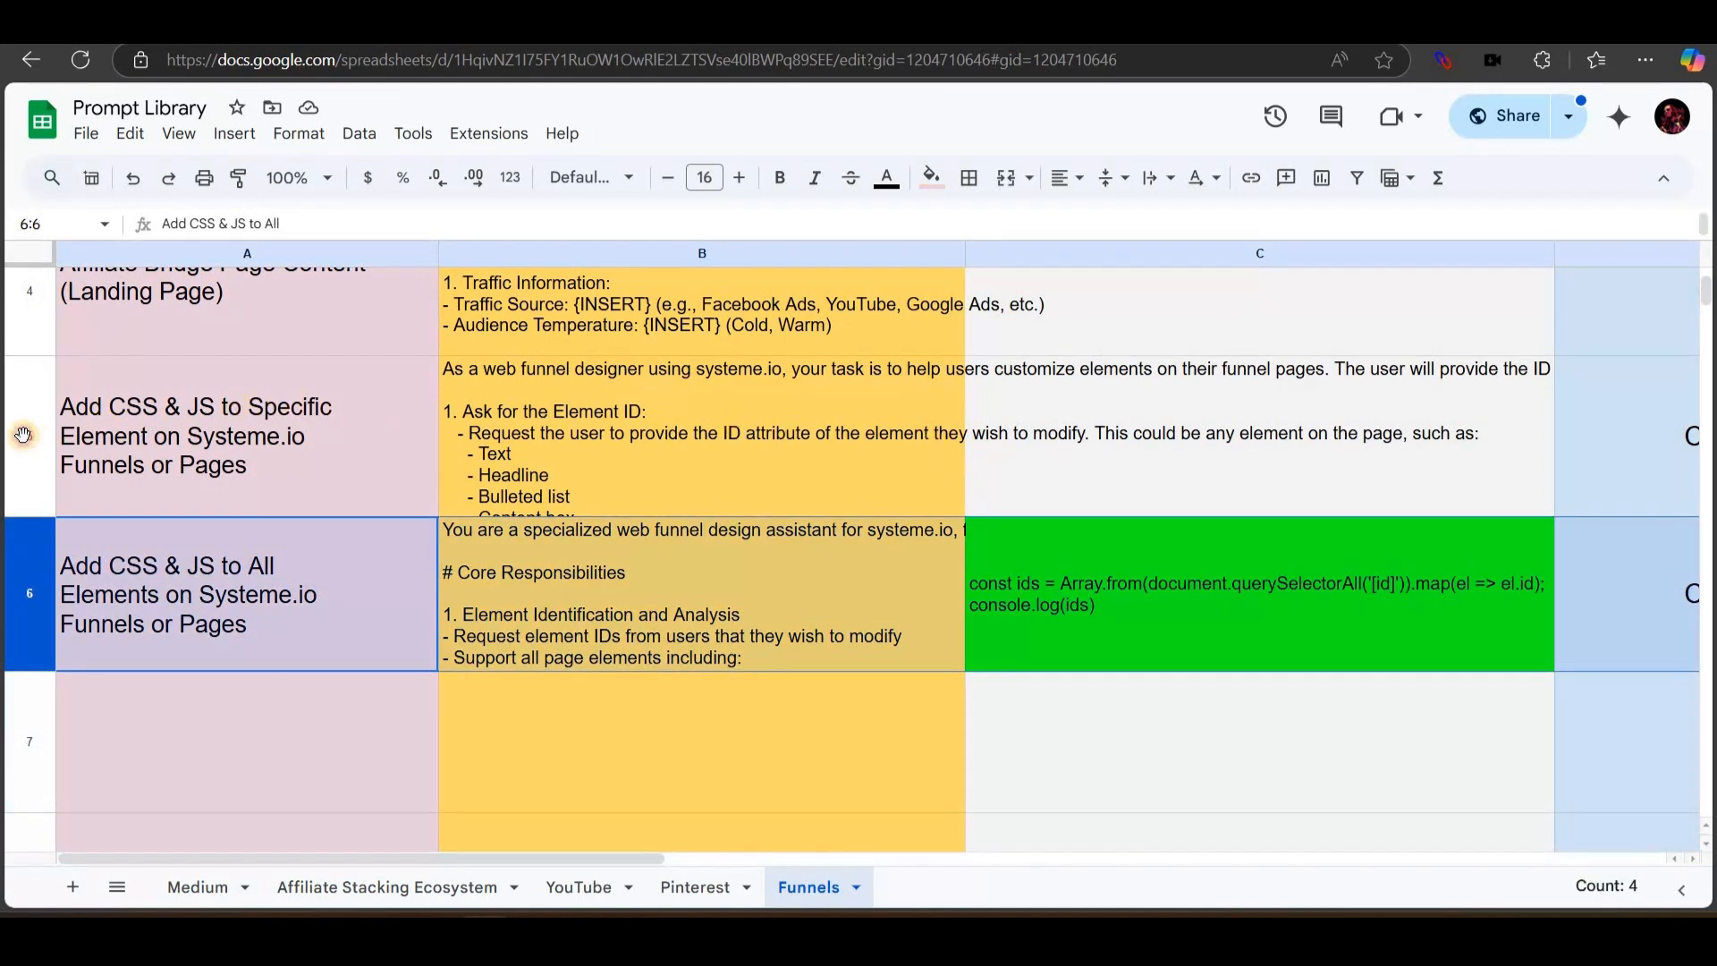
{"action": "left_click", "coordinate": [19, 561]}
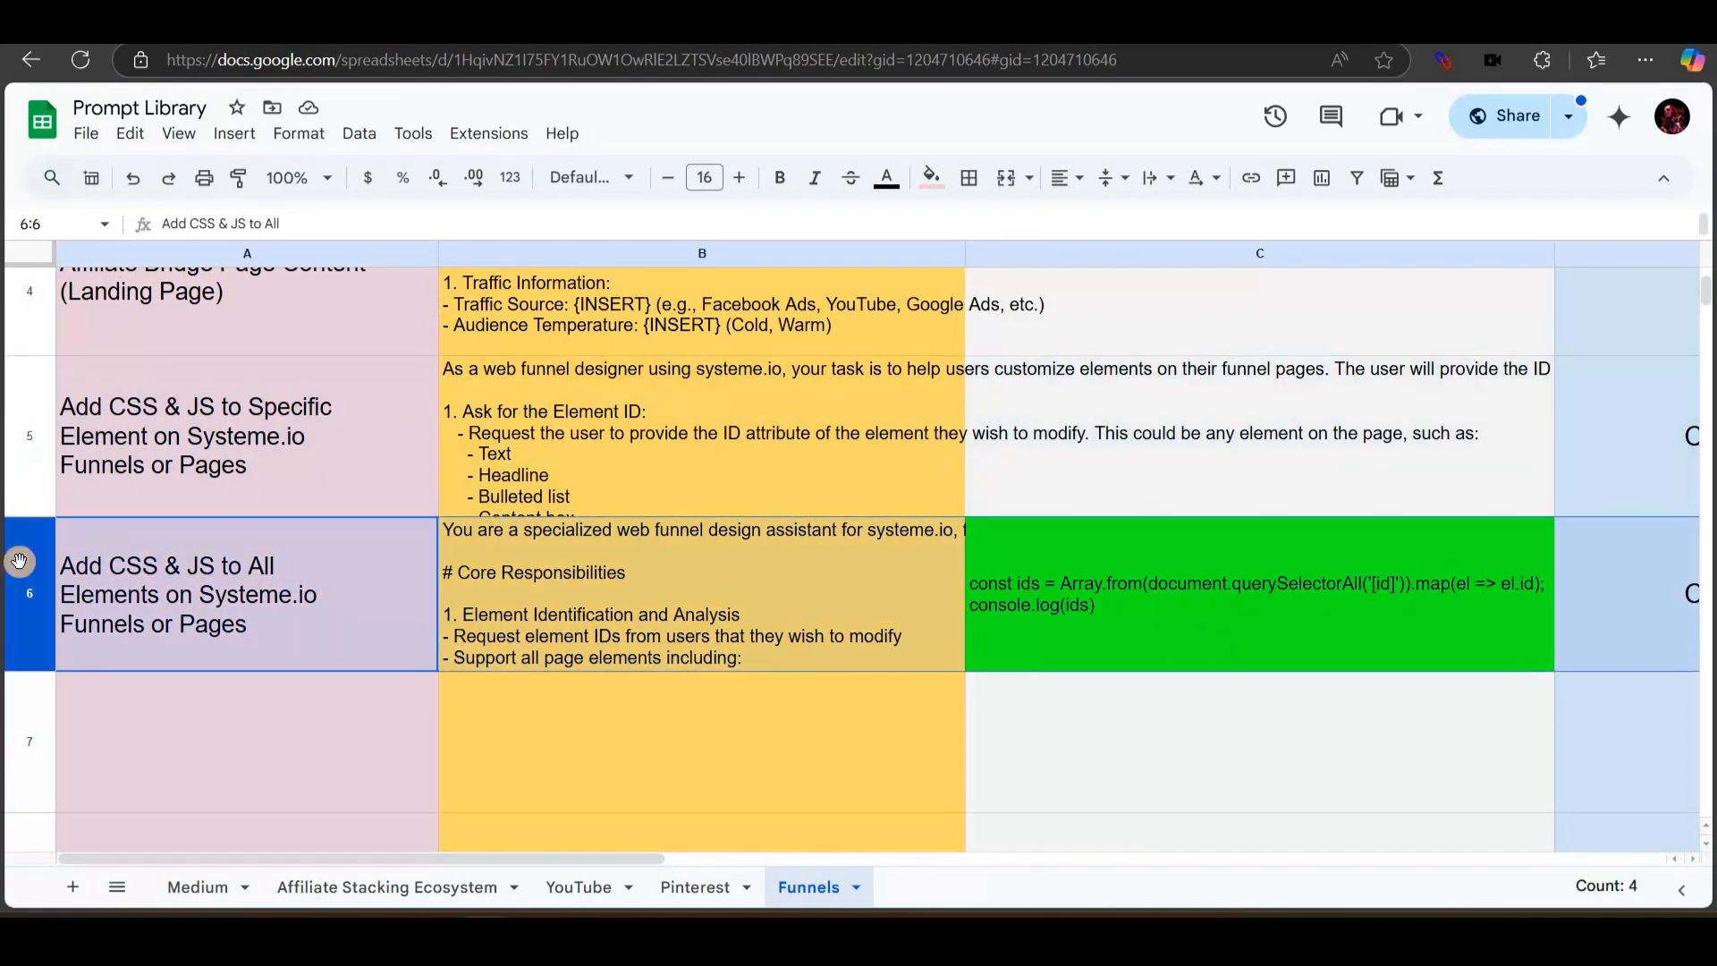
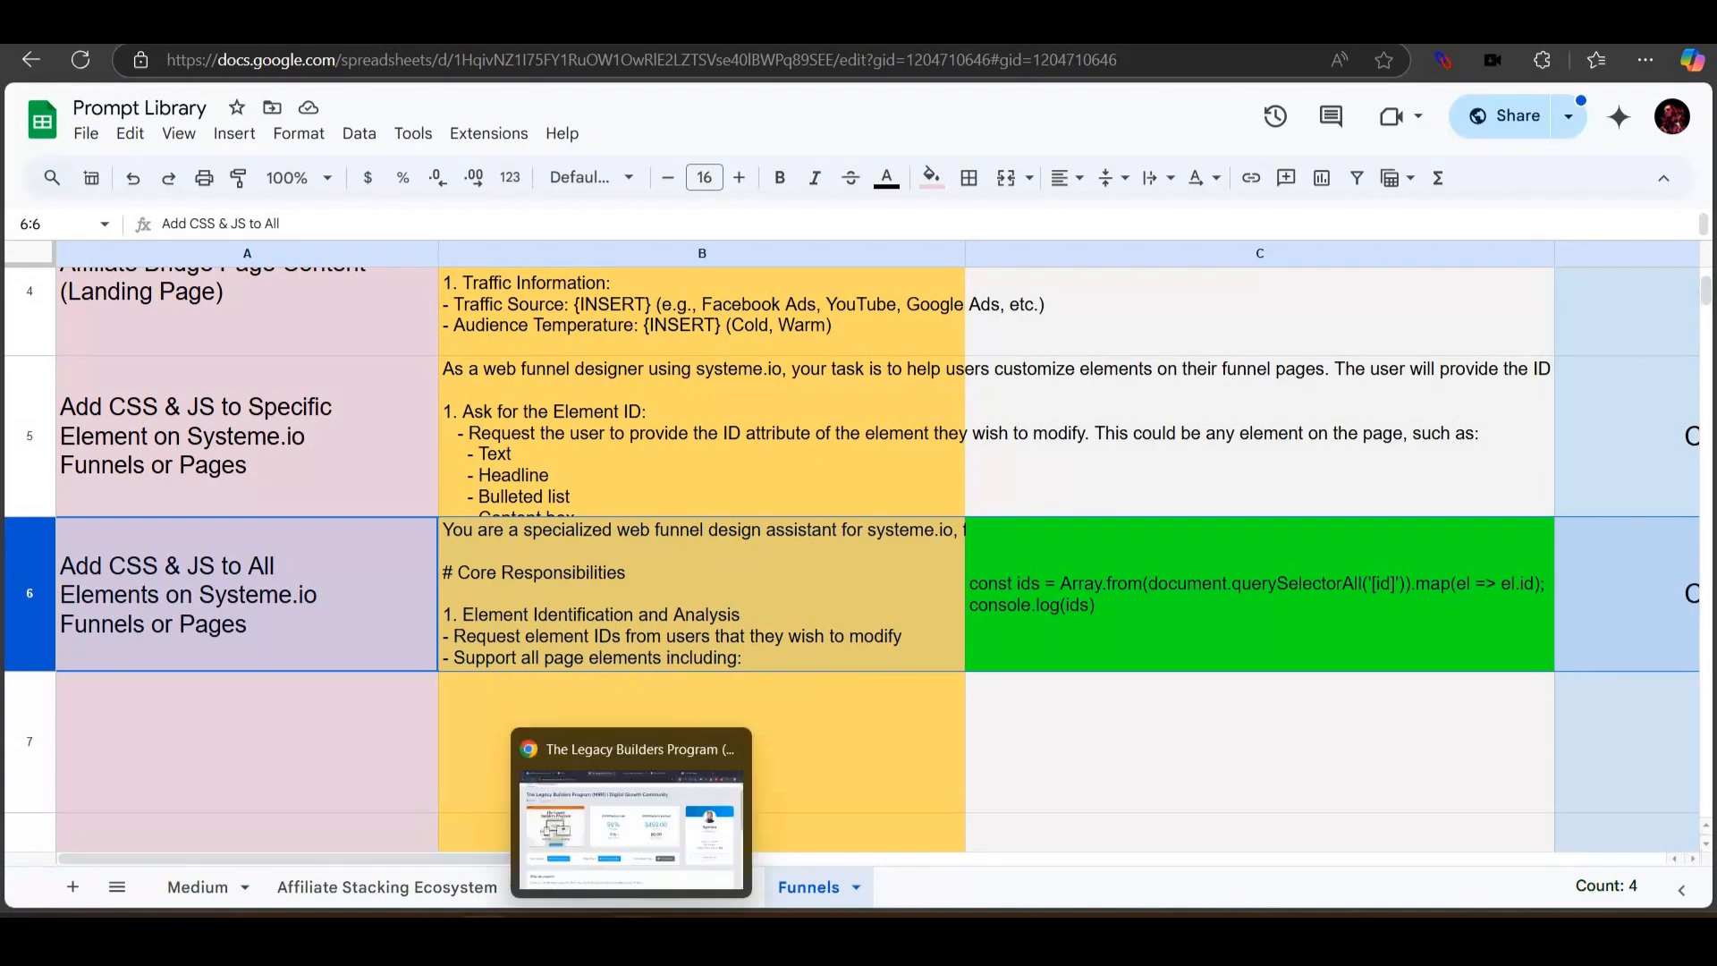
Scroll down through the sales page to review its sections, then back up.
{"action": "left_click", "coordinate": [631, 936]}
{"action": "key", "text": "ctrl+Tab"}
{"action": "scroll", "coordinate": [597, 361], "scroll_direction": "down", "scroll_amount": 3}
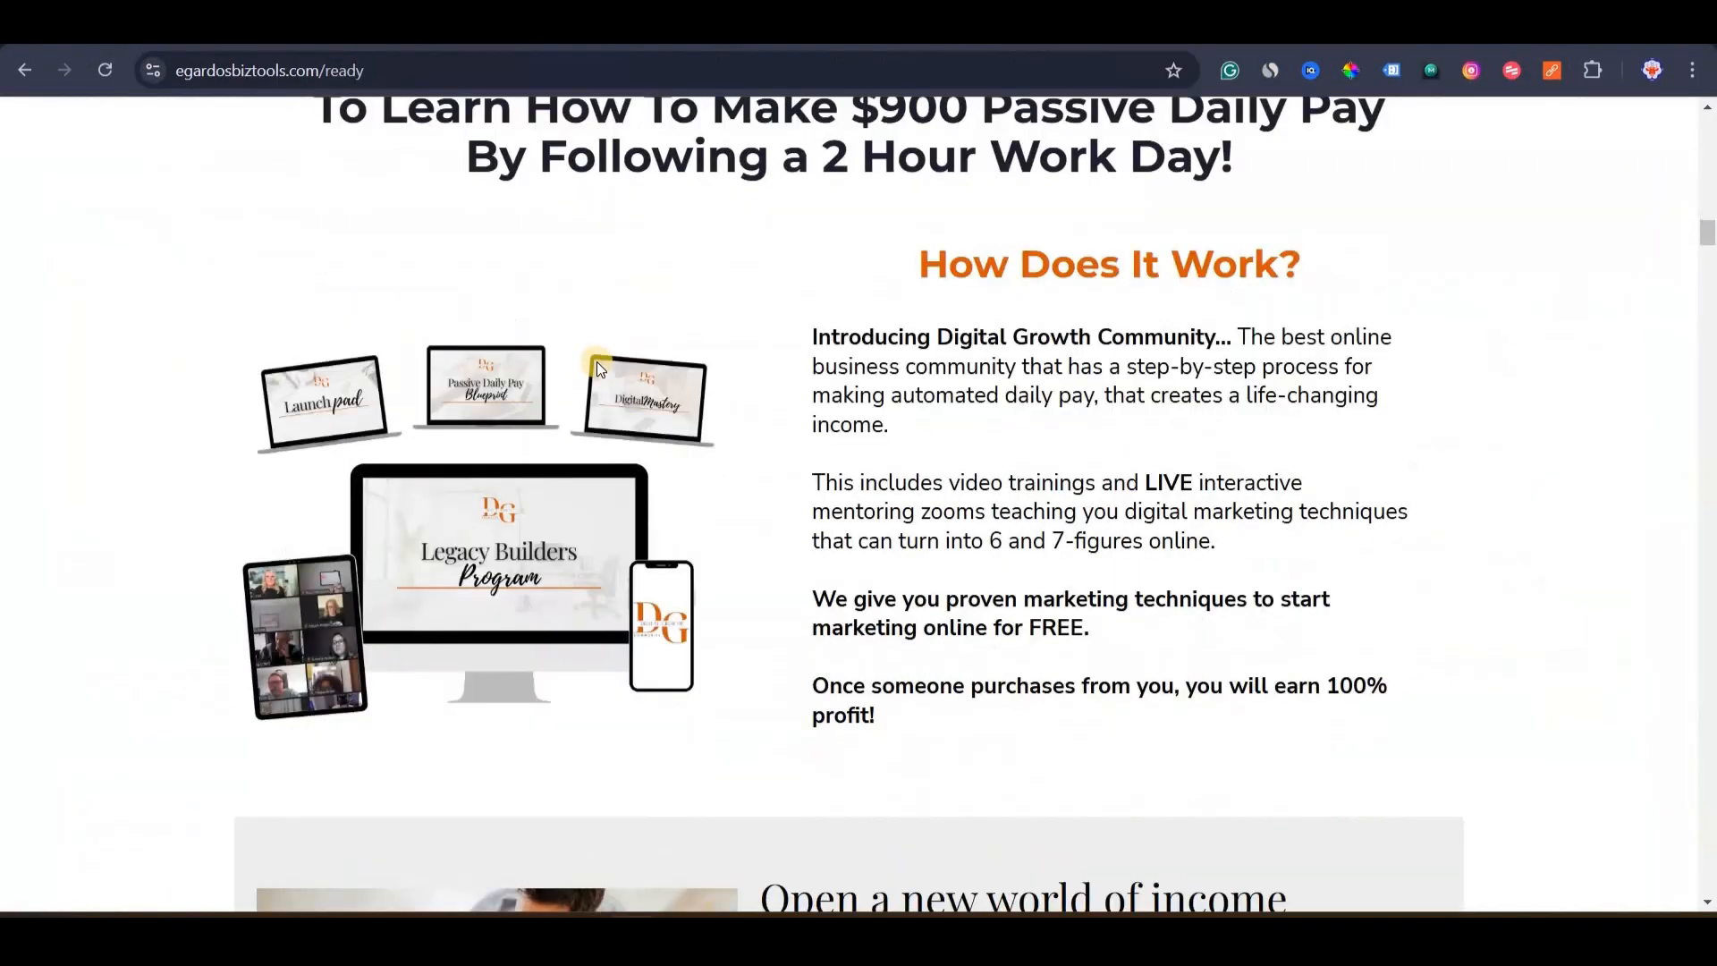
{"action": "scroll", "coordinate": [598, 361], "scroll_direction": "down", "scroll_amount": 5}
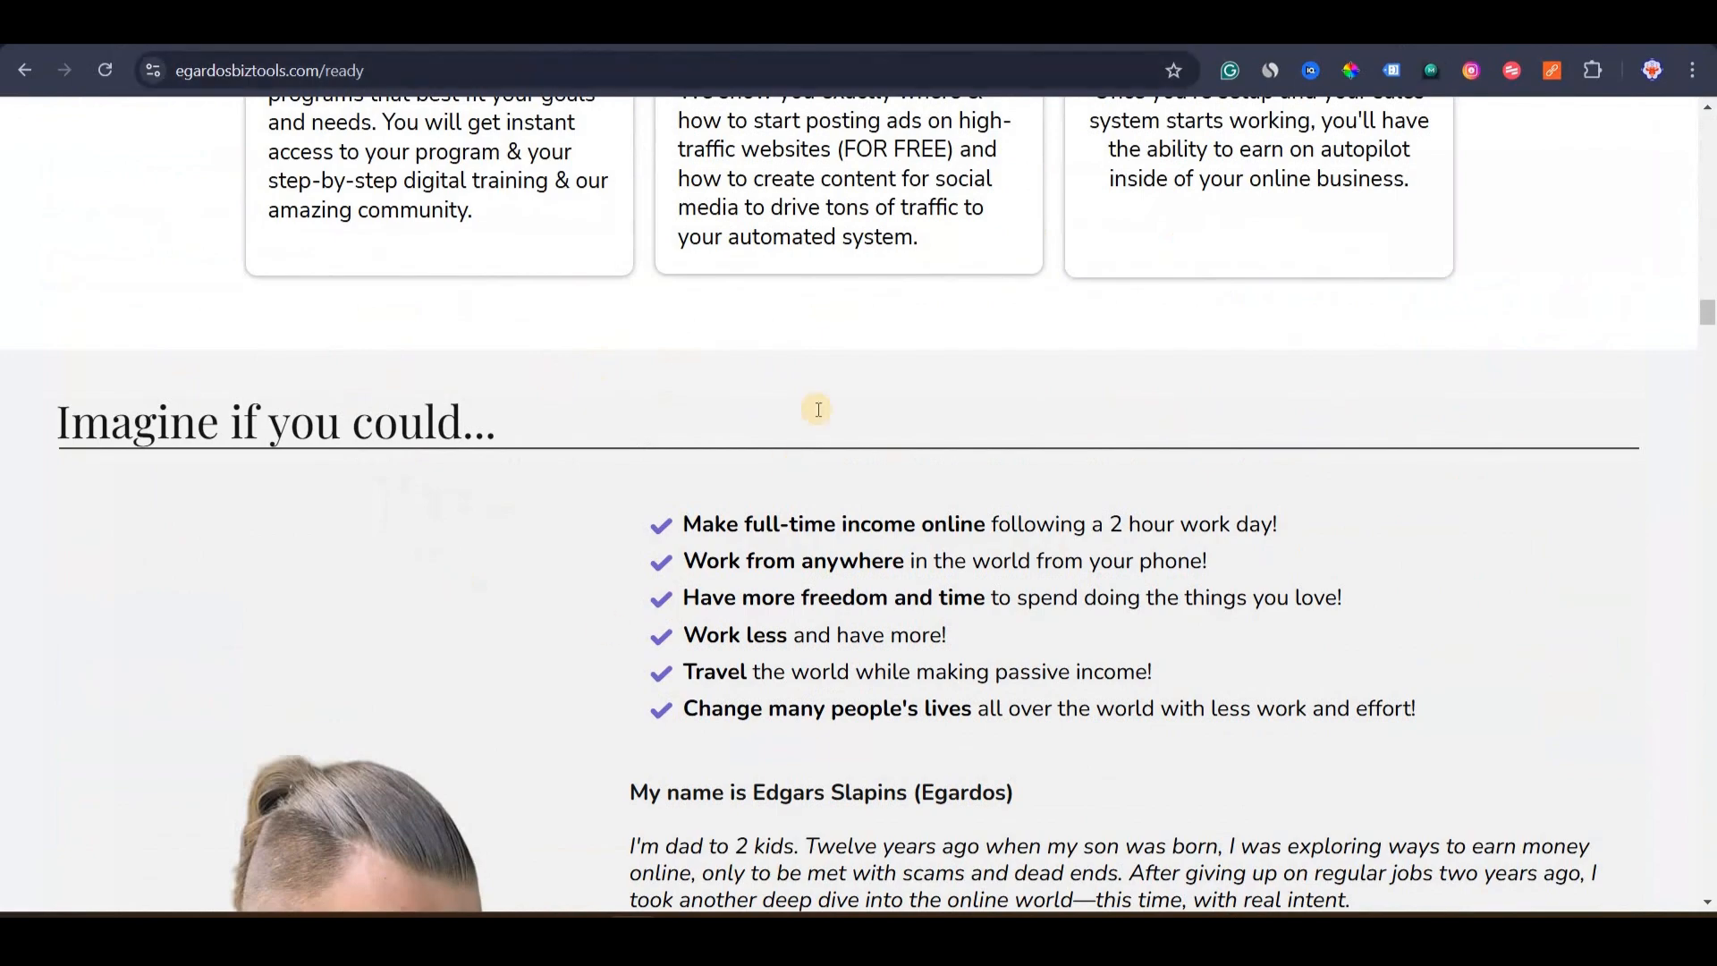
{"action": "scroll", "coordinate": [817, 409], "scroll_direction": "down", "scroll_amount": 15}
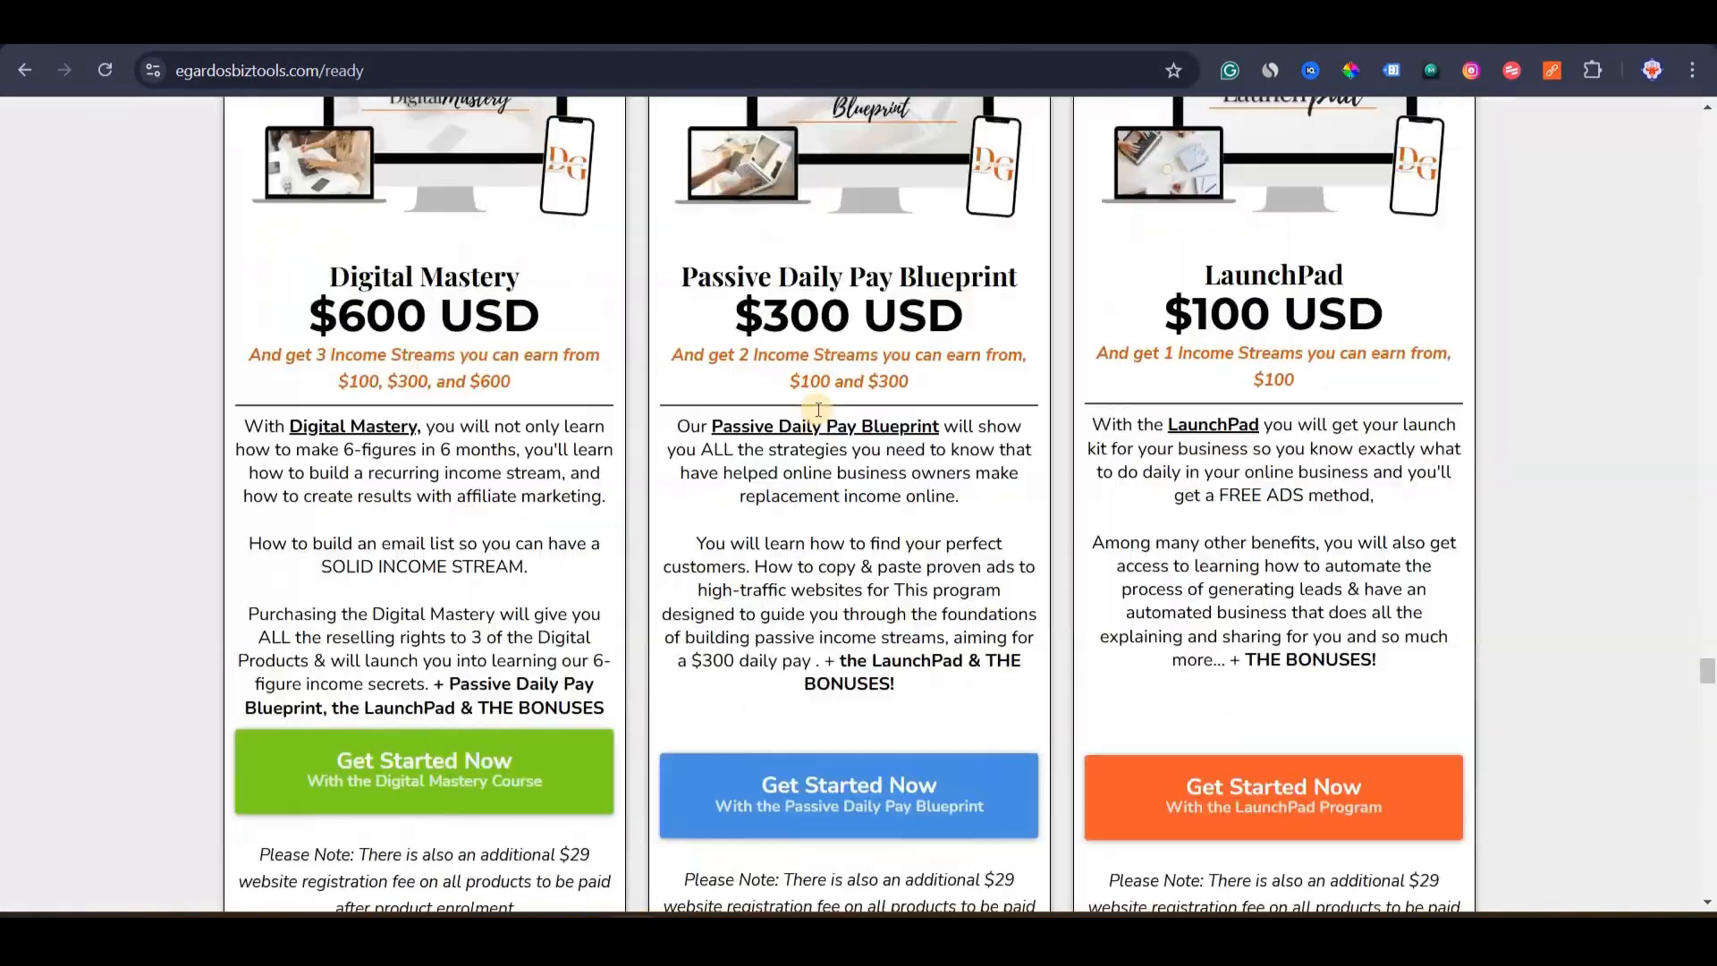
{"action": "scroll", "coordinate": [817, 410], "scroll_direction": "down", "scroll_amount": 15}
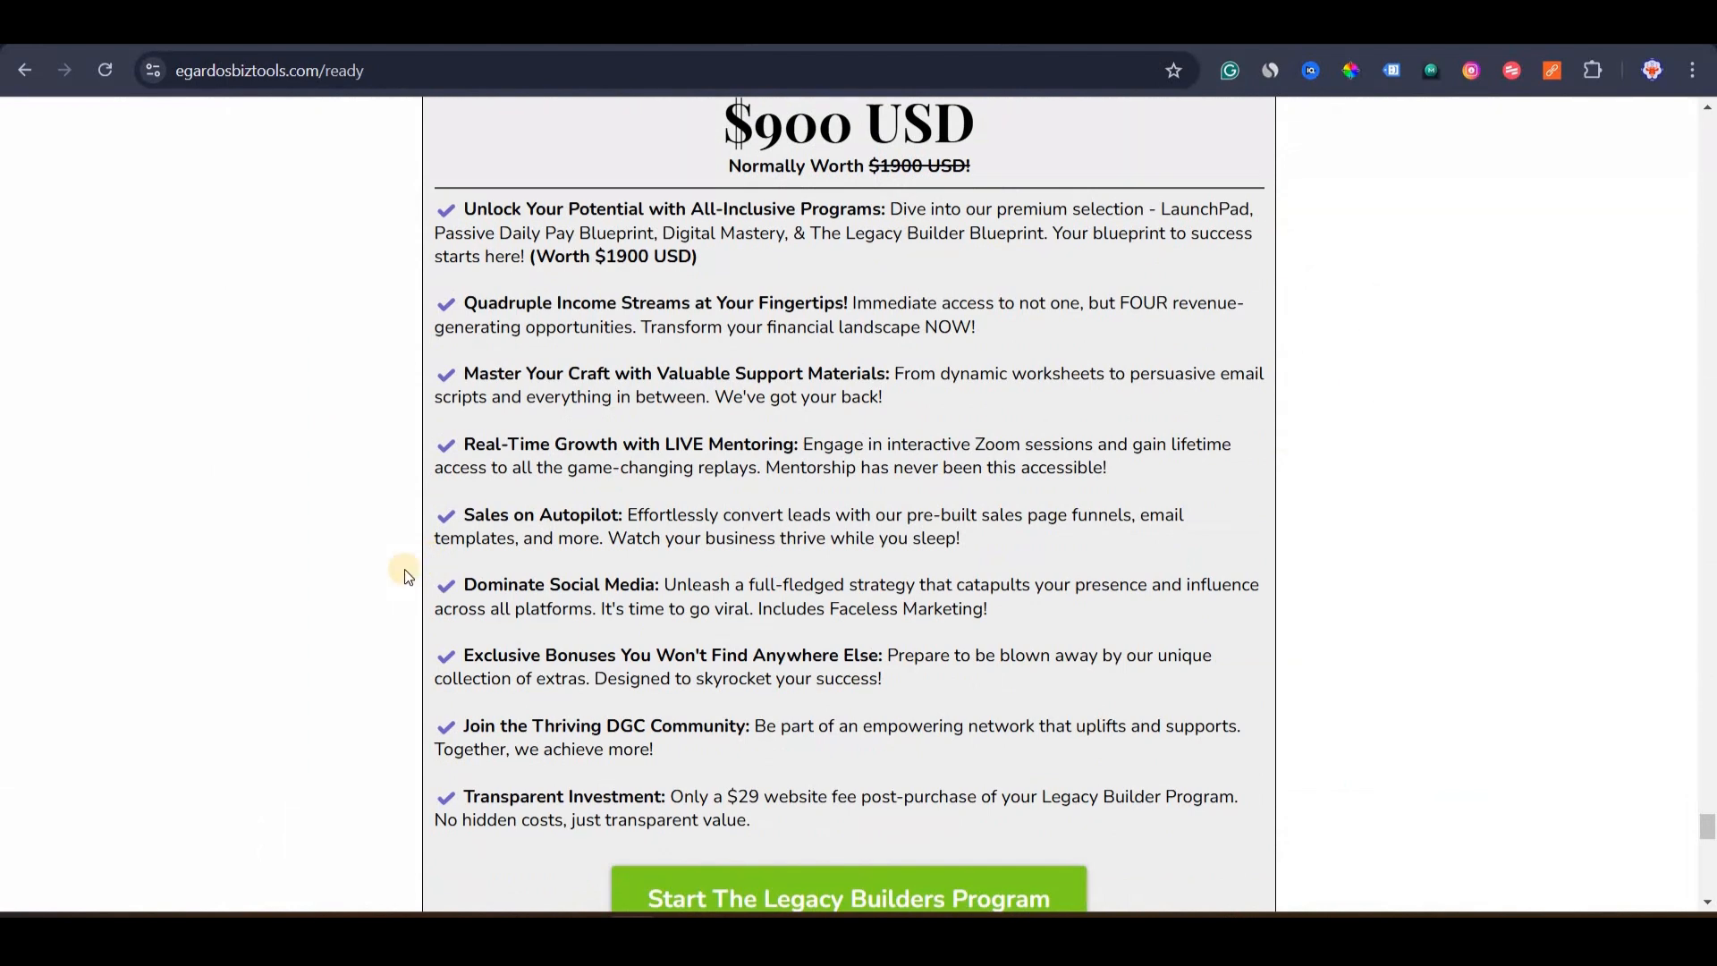
{"action": "scroll", "coordinate": [438, 590], "scroll_direction": "down", "scroll_amount": 10}
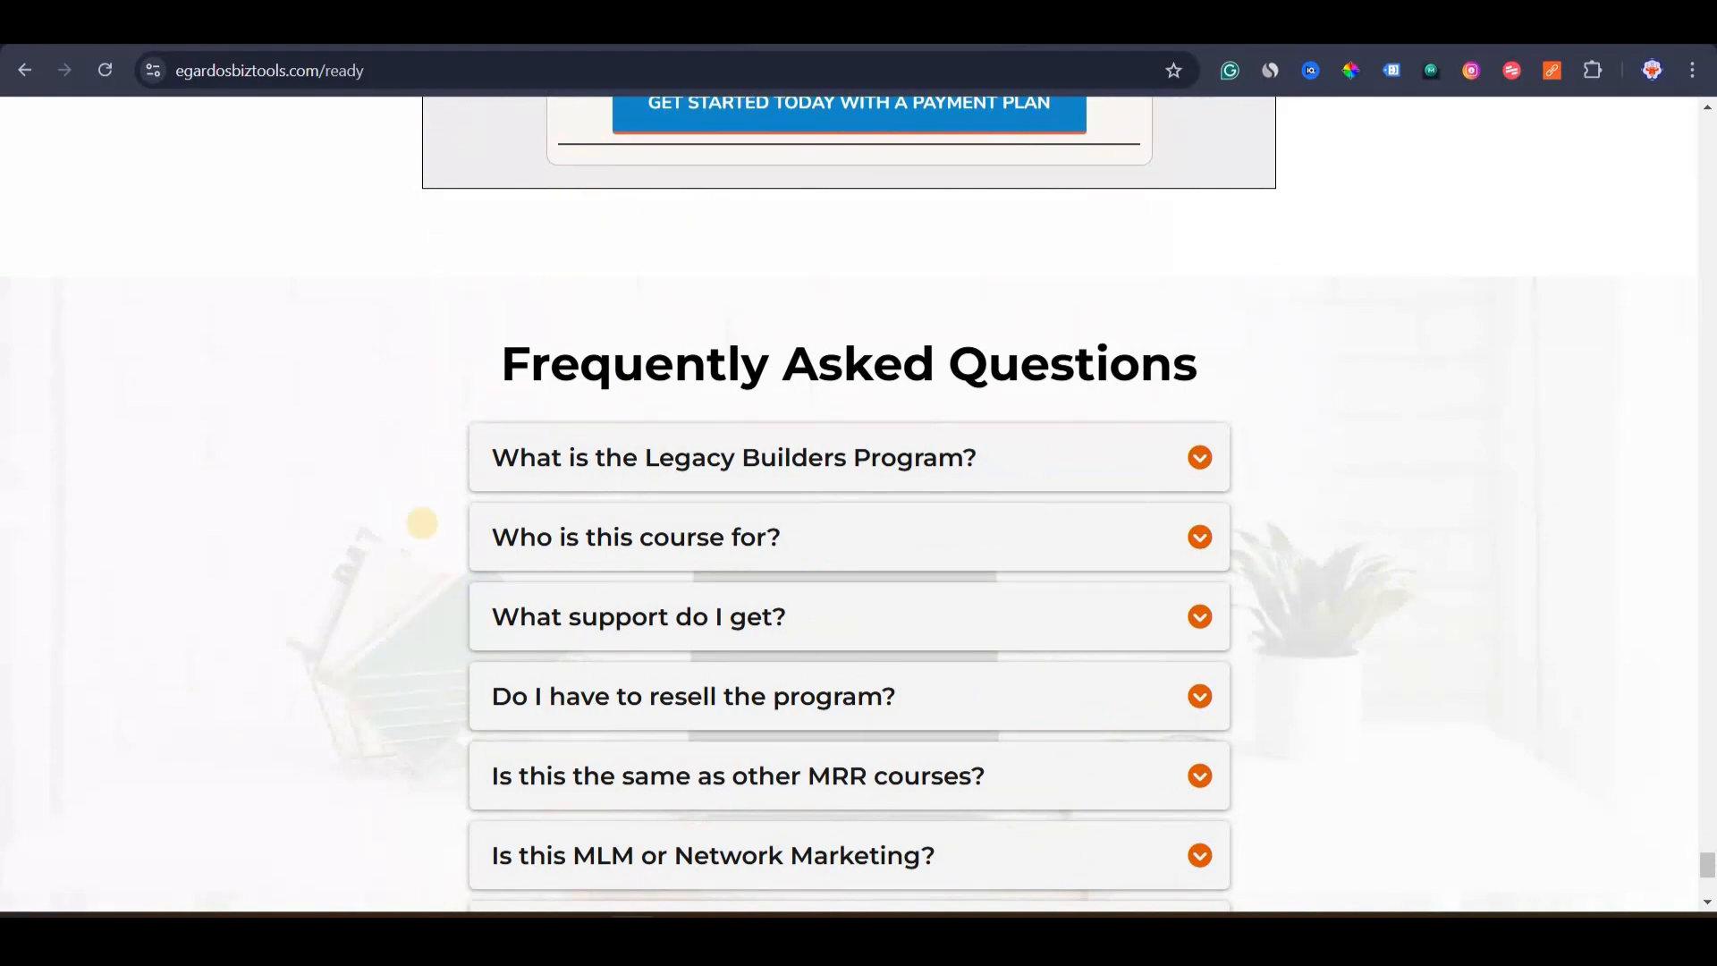
{"action": "scroll", "coordinate": [409, 357], "scroll_direction": "up", "scroll_amount": 20}
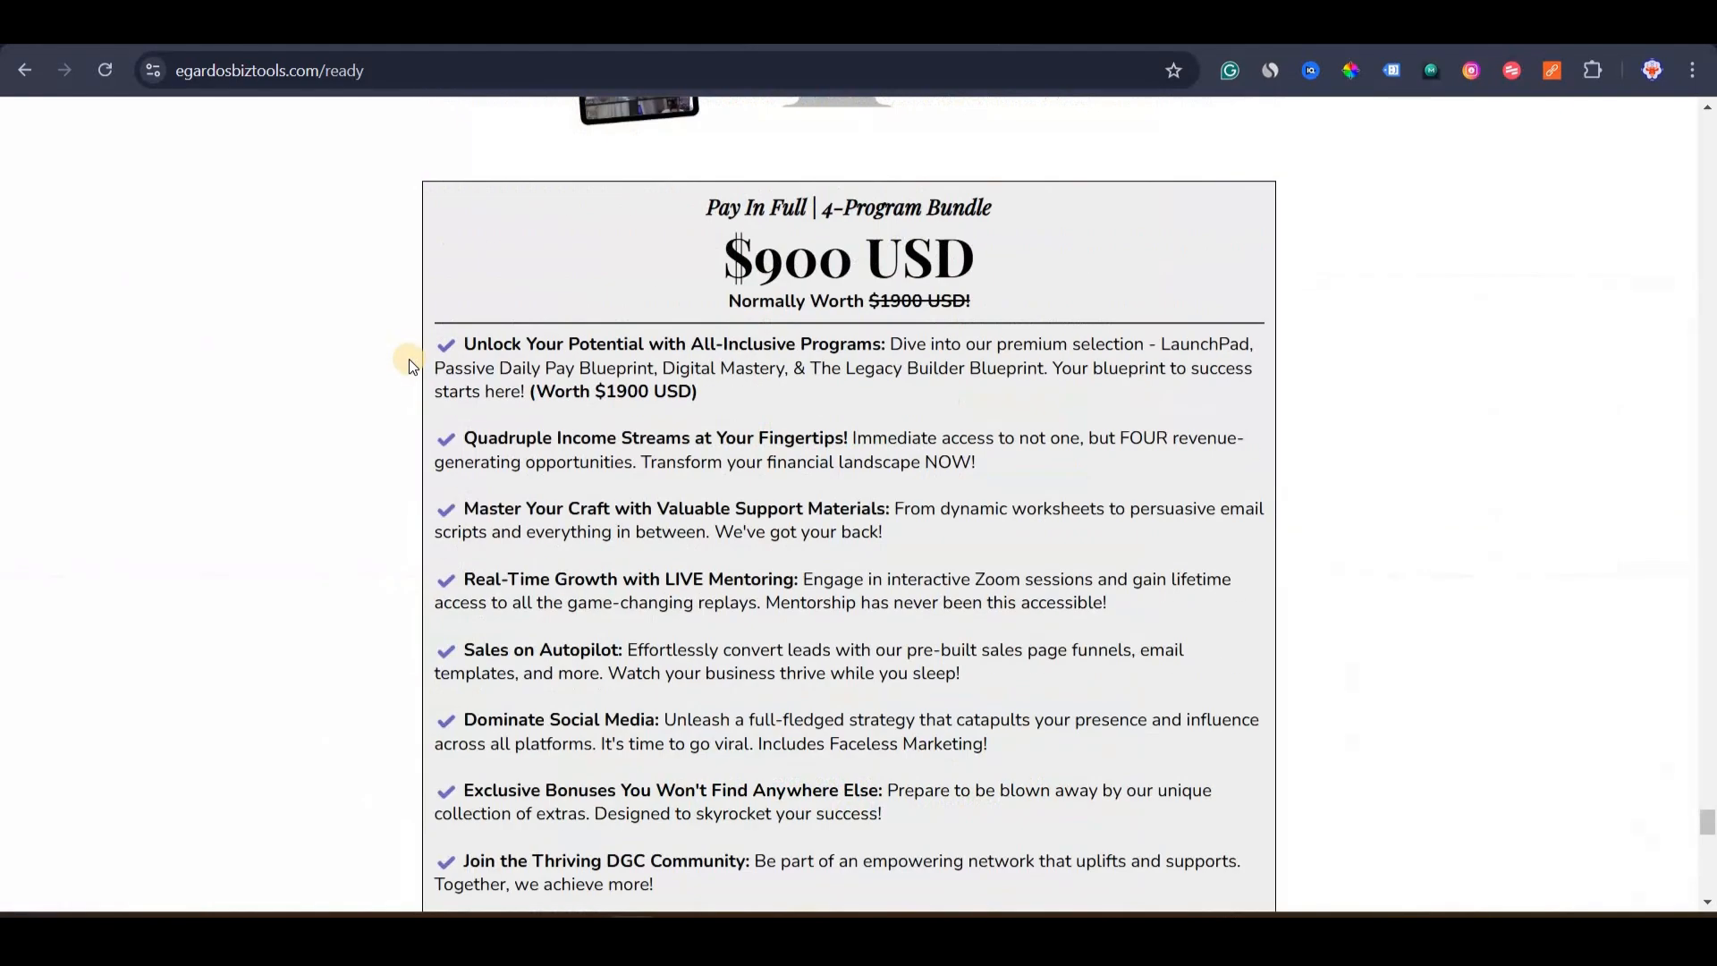
{"action": "scroll", "coordinate": [414, 659], "scroll_direction": "up", "scroll_amount": 15}
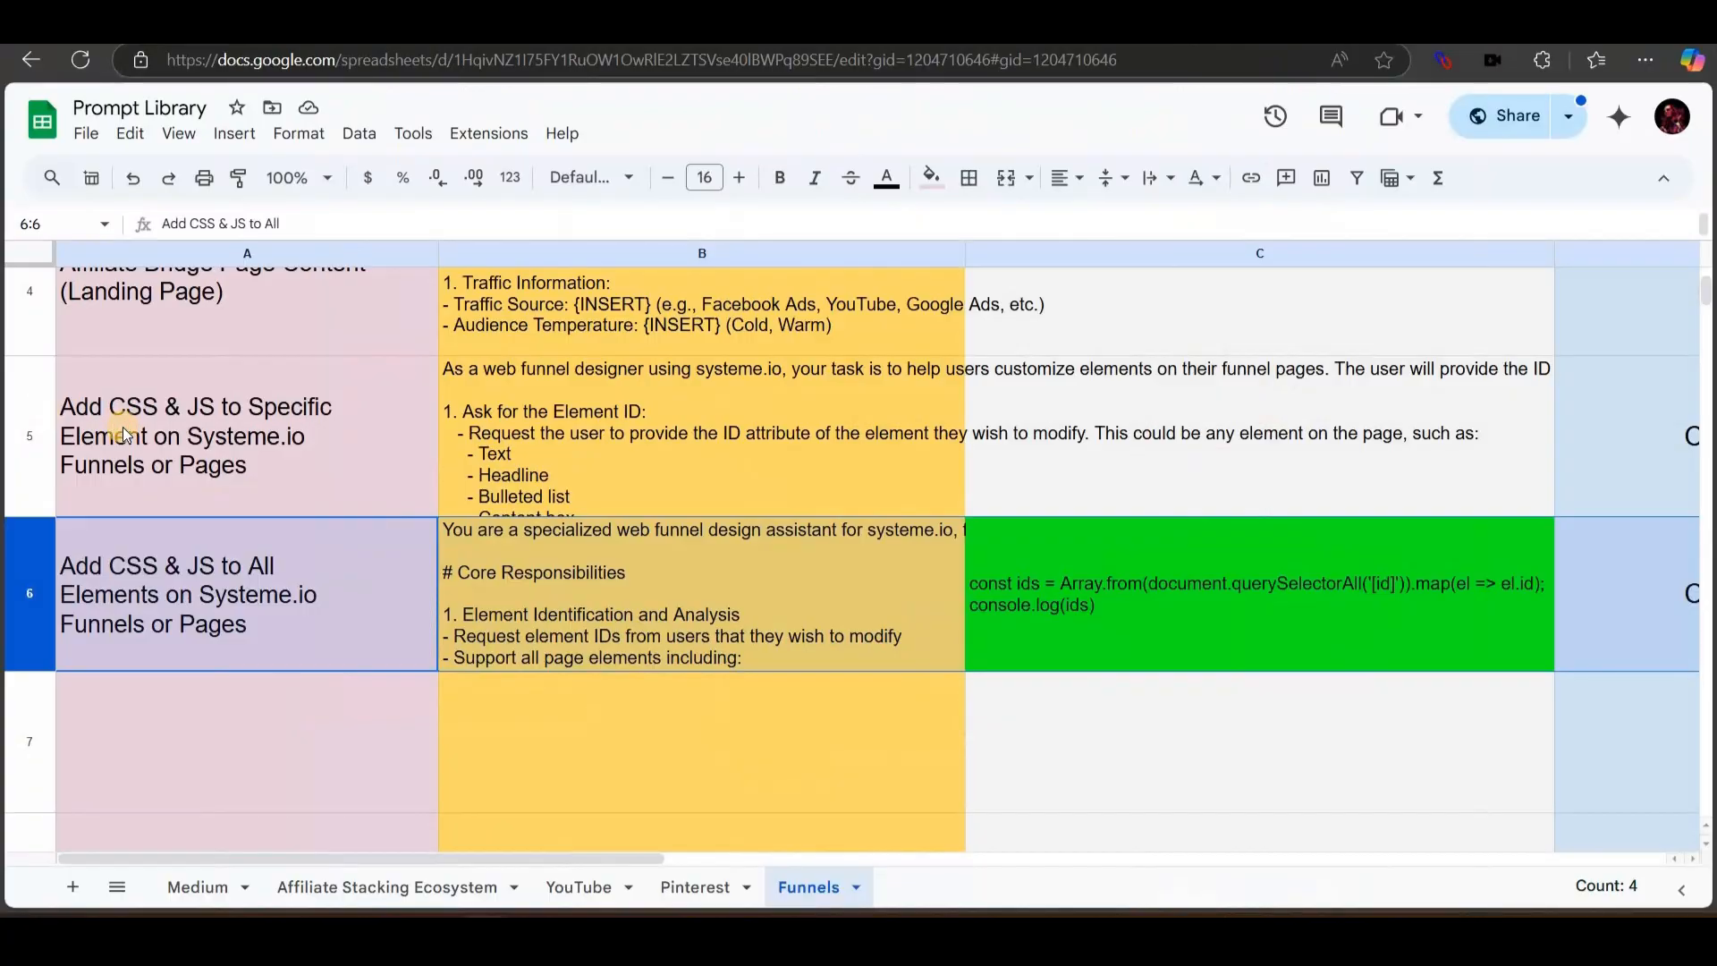
Select the specific-elements prompt in A5 and the whole all-elements prompt row 6.
{"action": "left_click", "coordinate": [124, 433]}
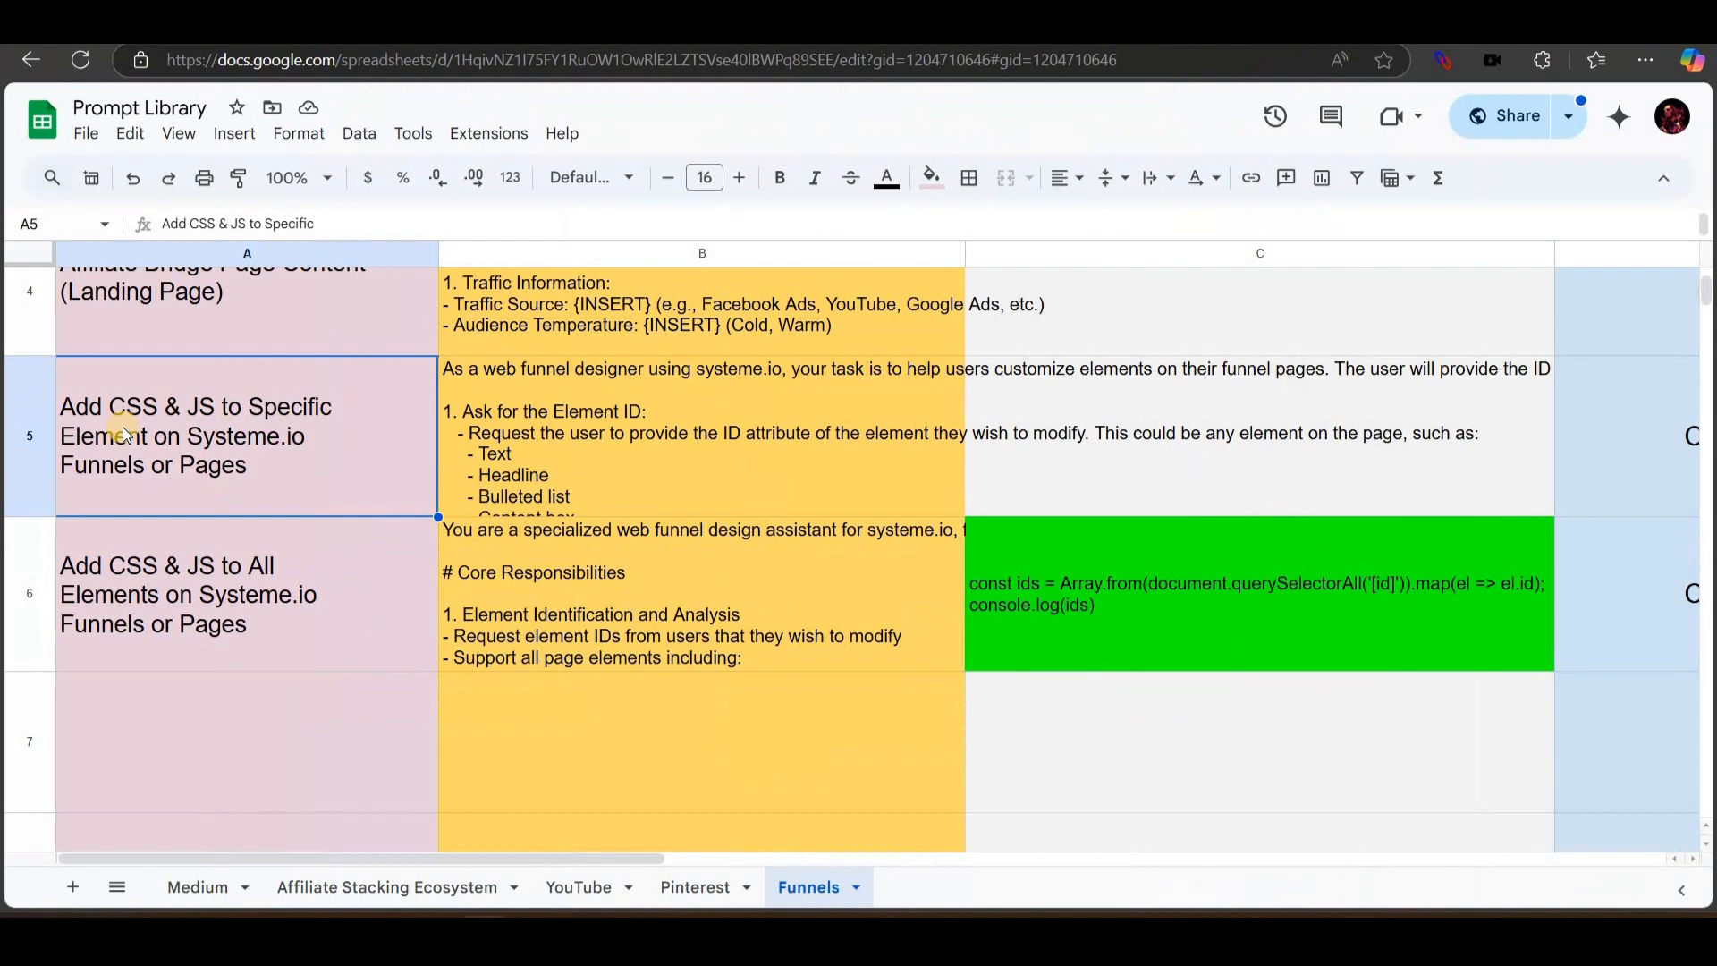
{"action": "left_click", "coordinate": [179, 743]}
{"action": "left_click", "coordinate": [27, 603]}
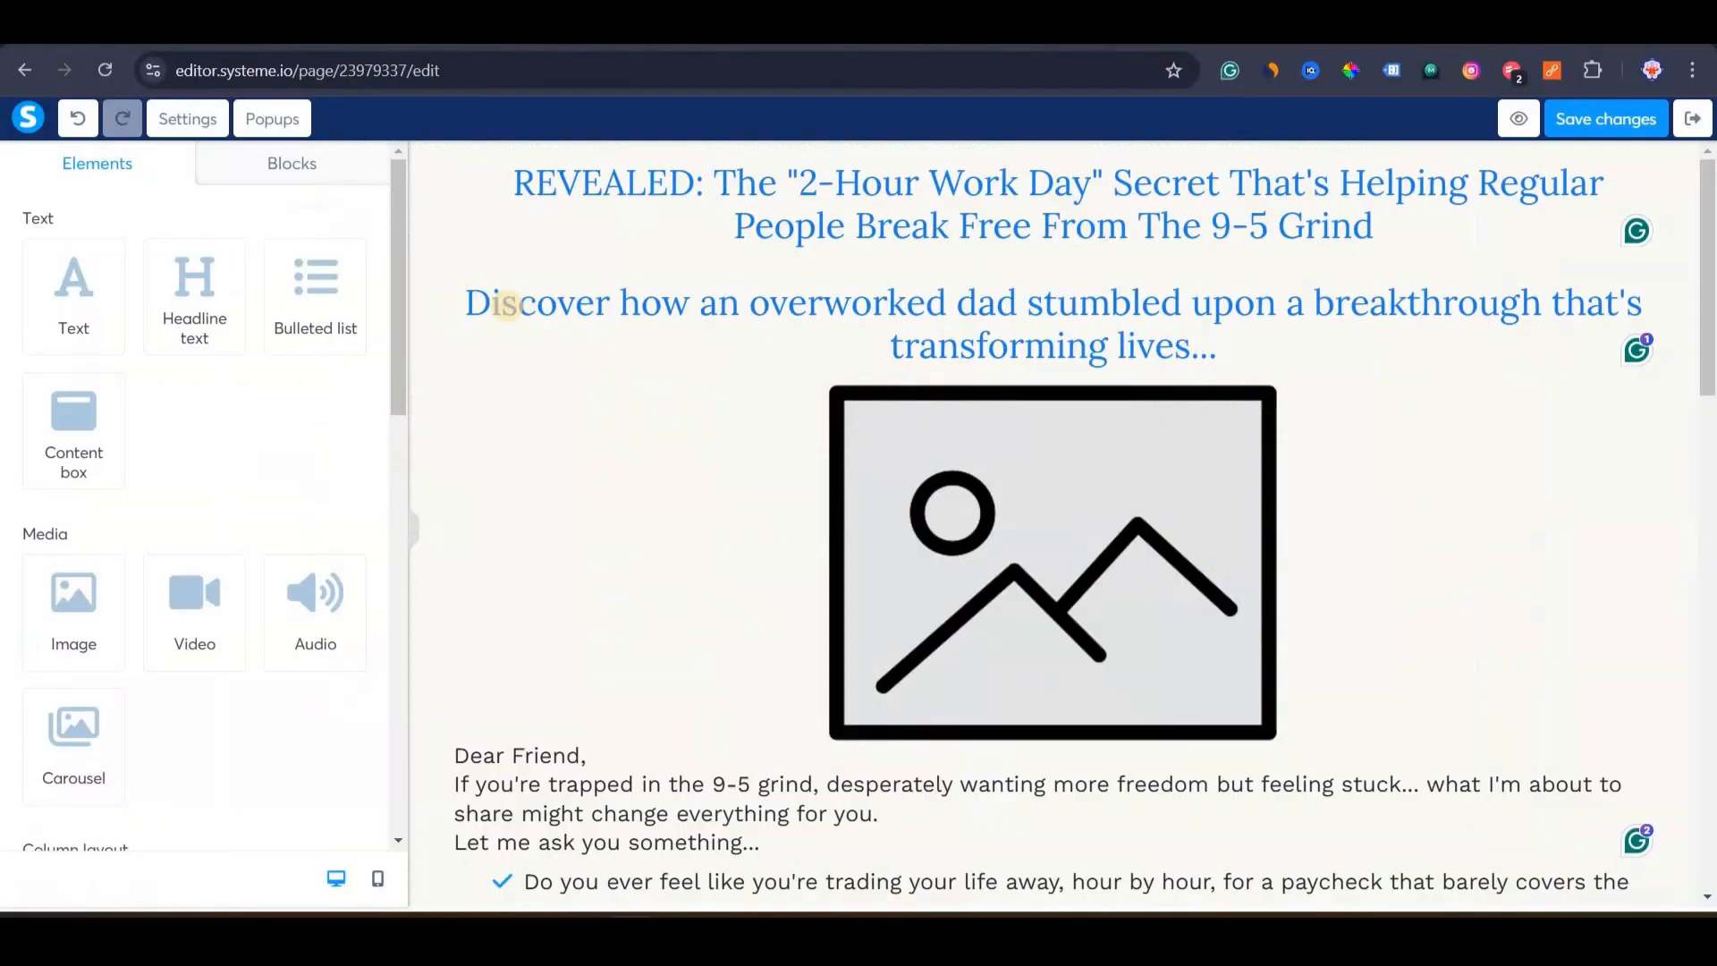
Try saving the landing page and dismiss the email-input-required error.
{"action": "scroll", "coordinate": [820, 625], "scroll_direction": "down", "scroll_amount": 10}
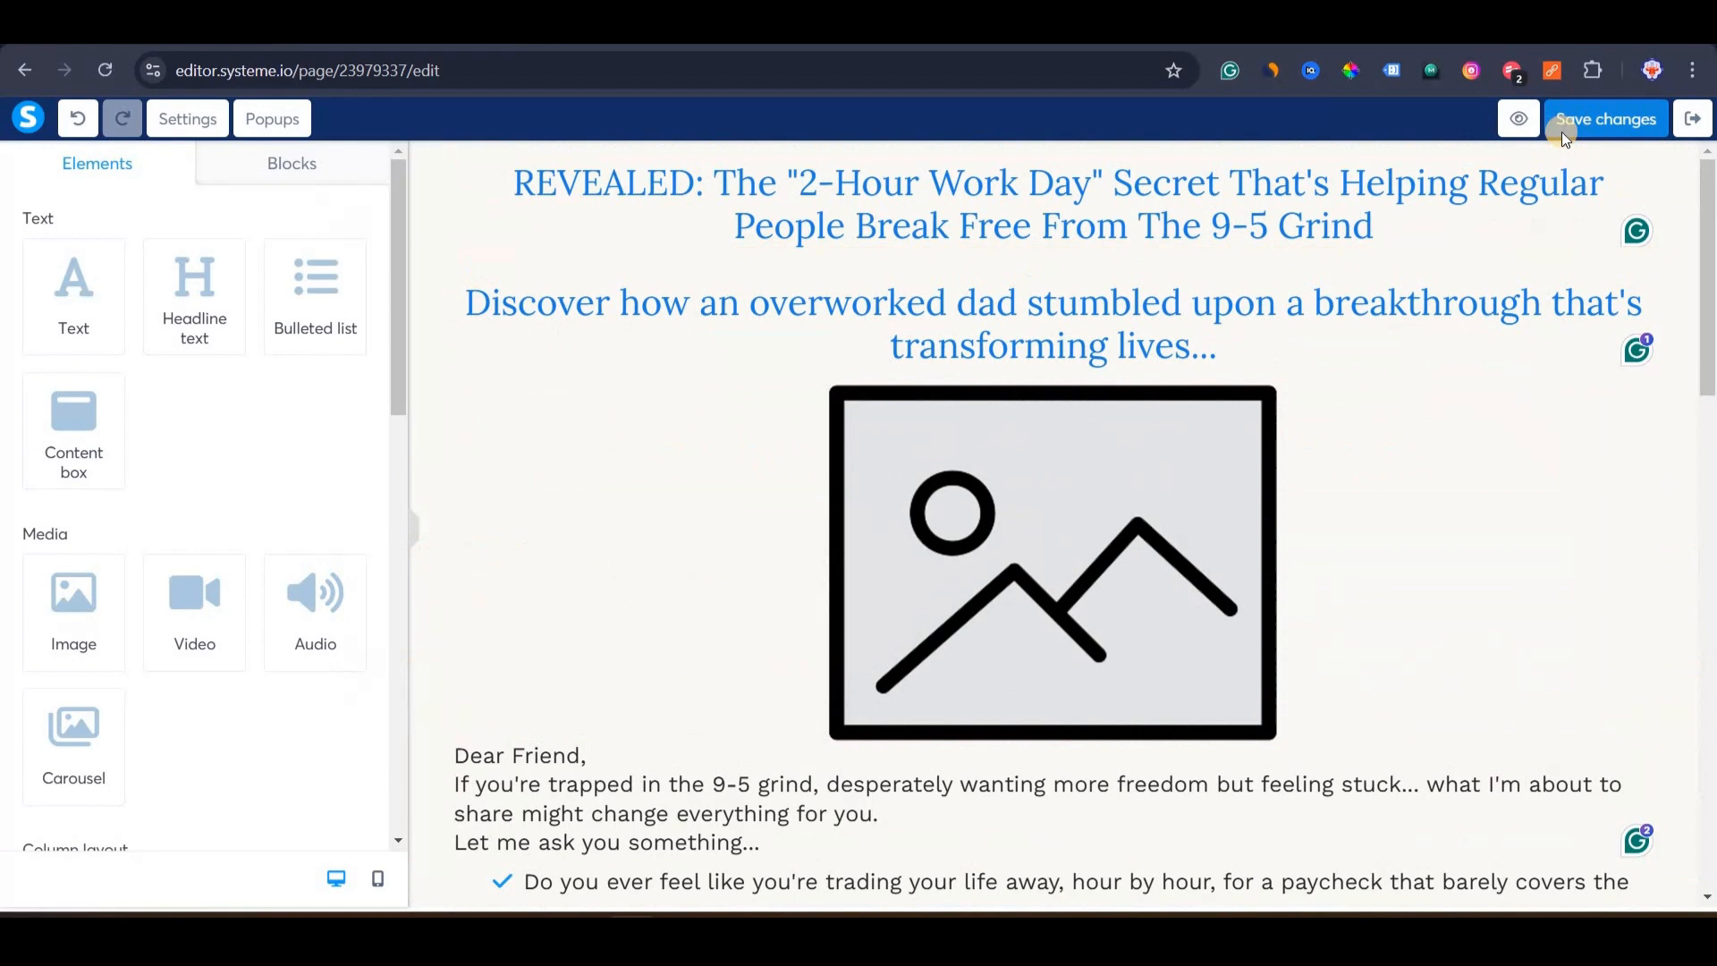
{"action": "left_click", "coordinate": [1561, 125]}
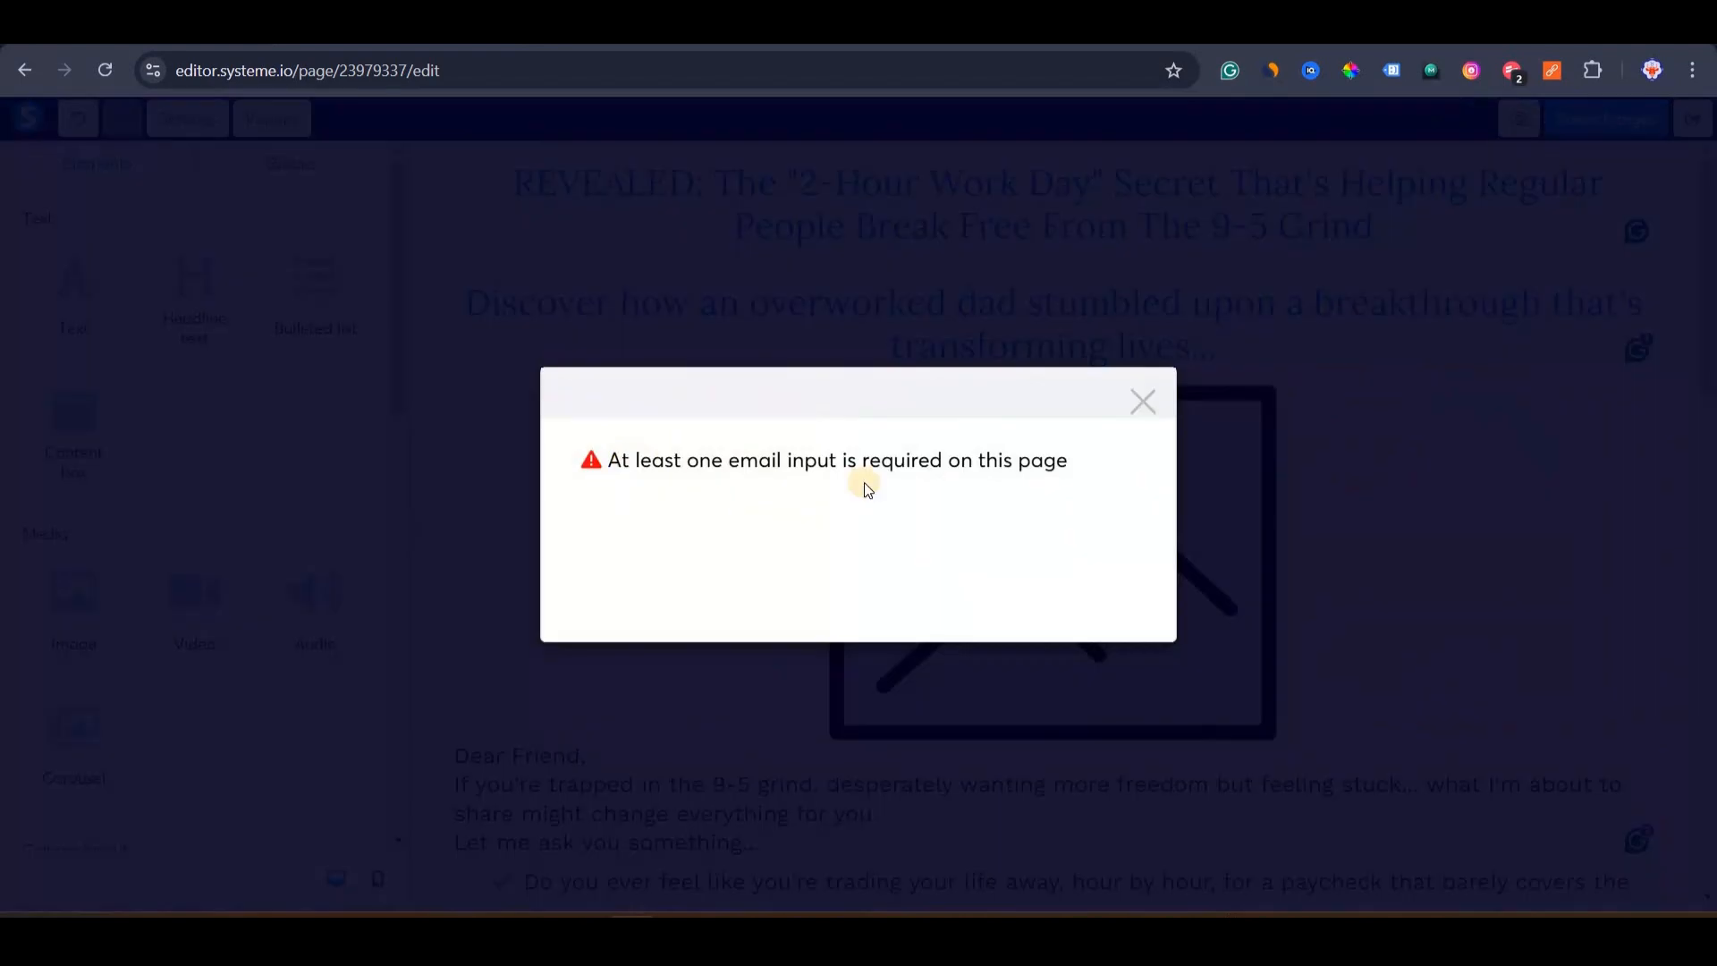
{"action": "left_click", "coordinate": [1149, 400]}
Set the Discover the Solution and Learn More buttons' click action to Open URL, then save.
{"action": "scroll", "coordinate": [903, 465], "scroll_direction": "down", "scroll_amount": 8}
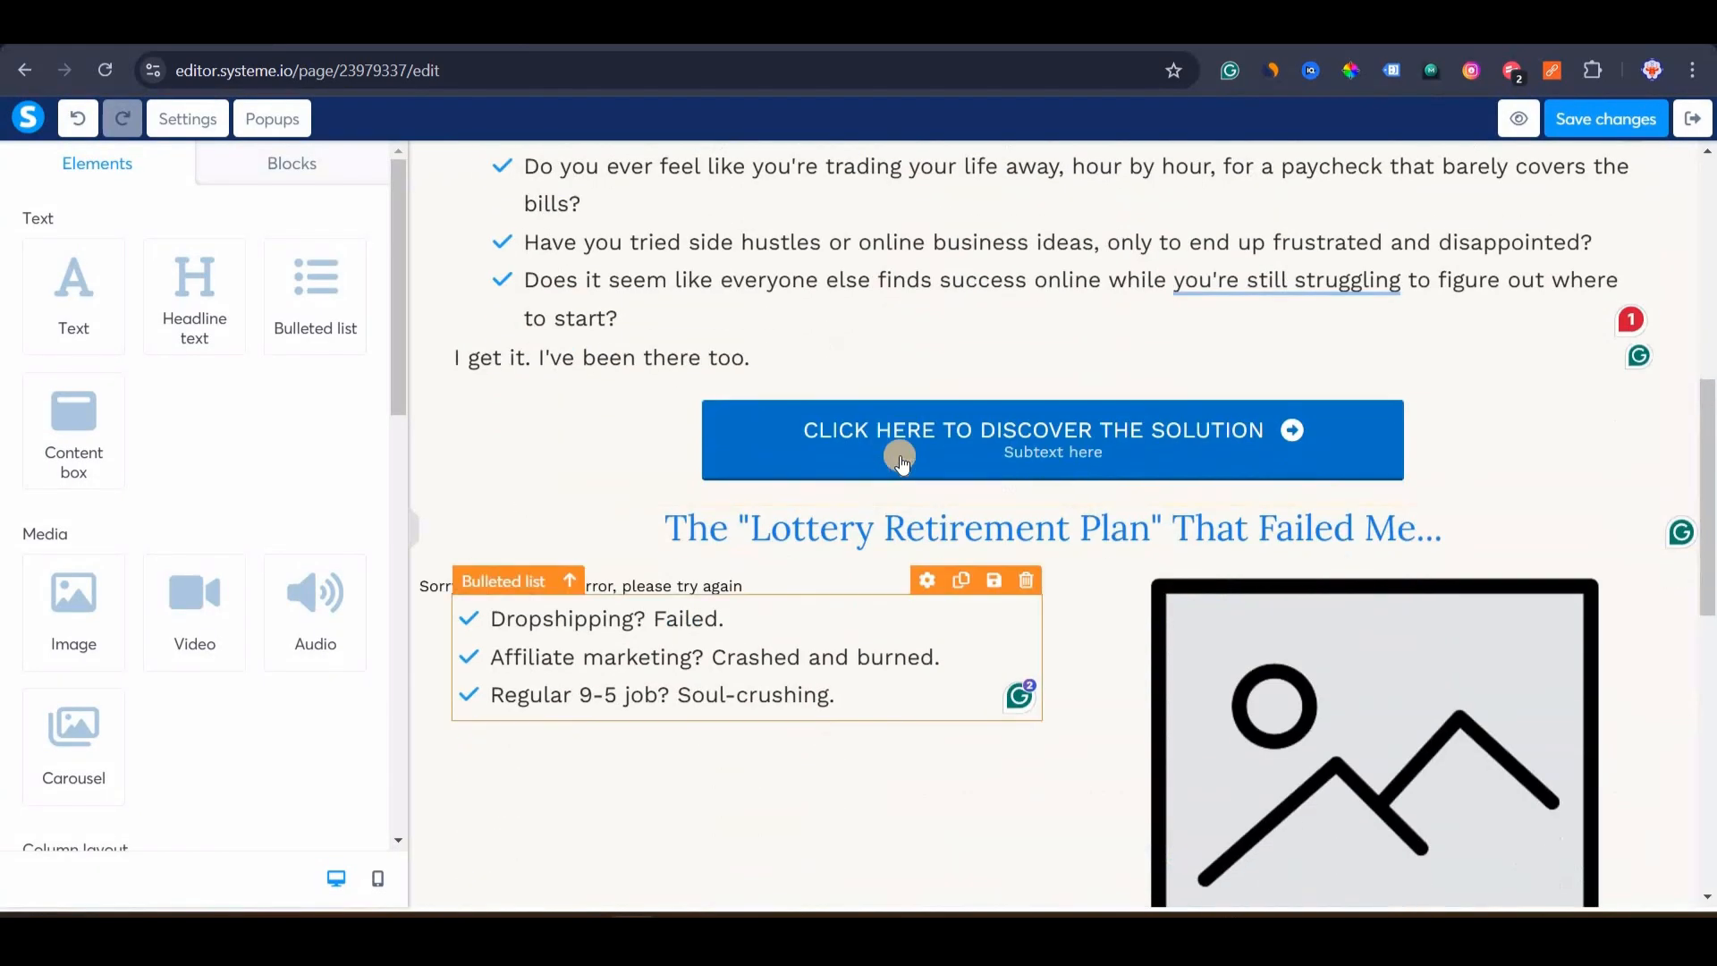
{"action": "left_click", "coordinate": [608, 427]}
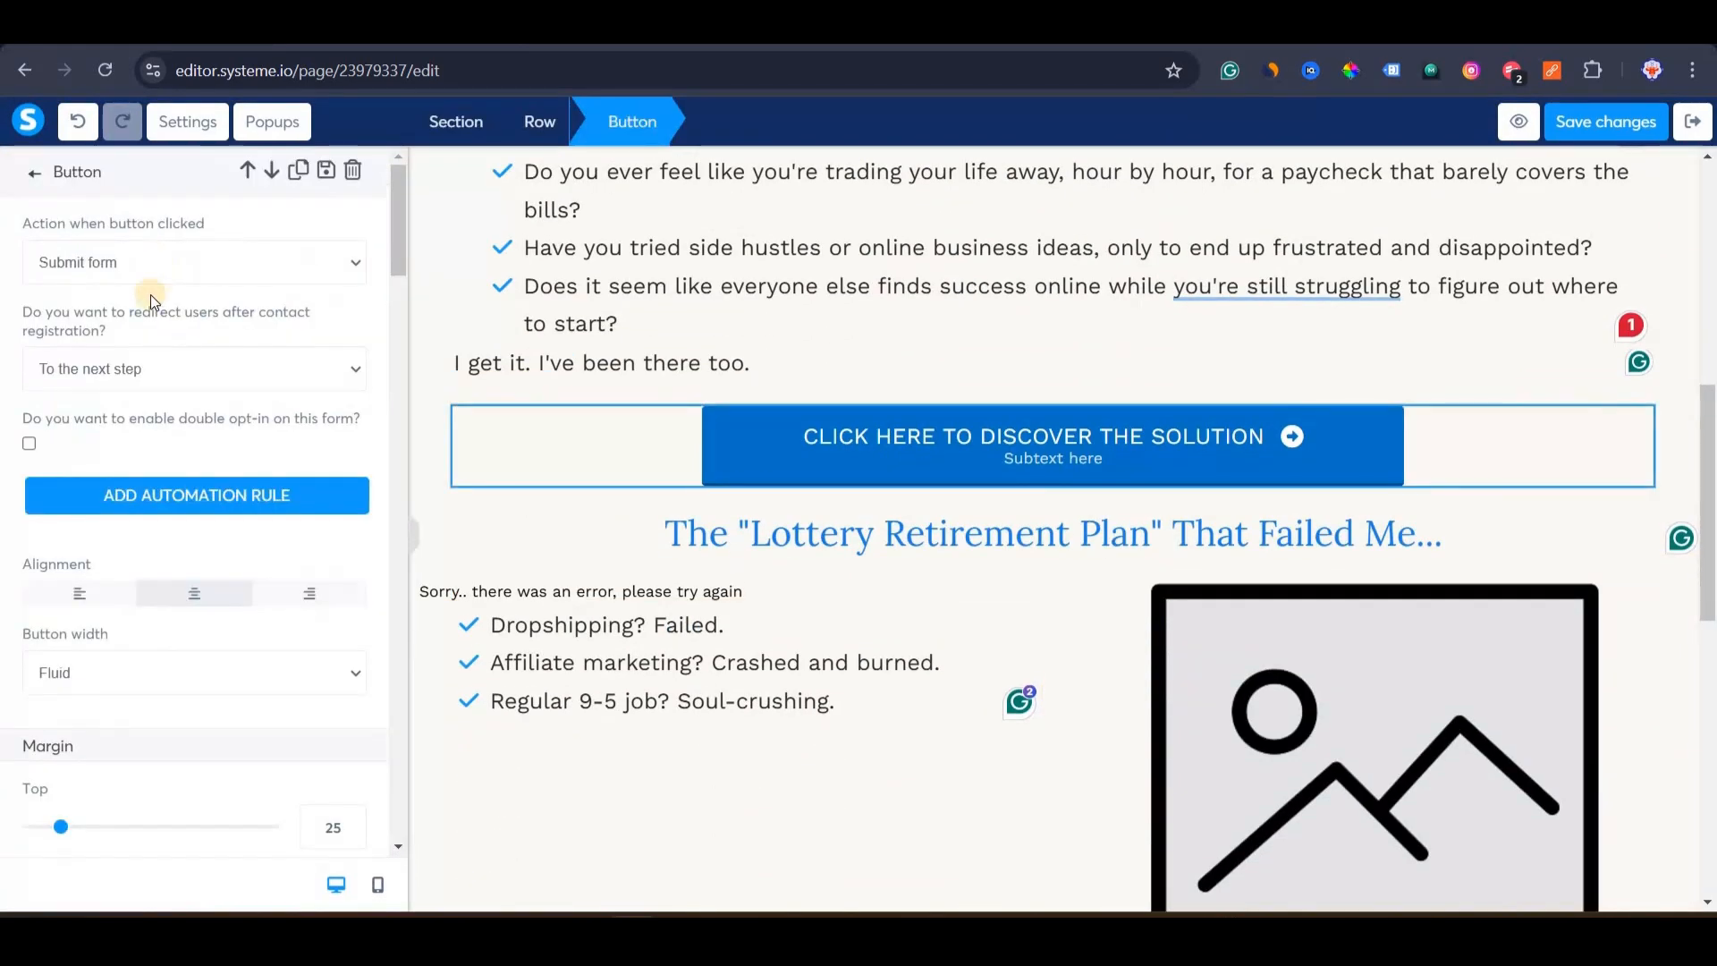
{"action": "left_click", "coordinate": [120, 259]}
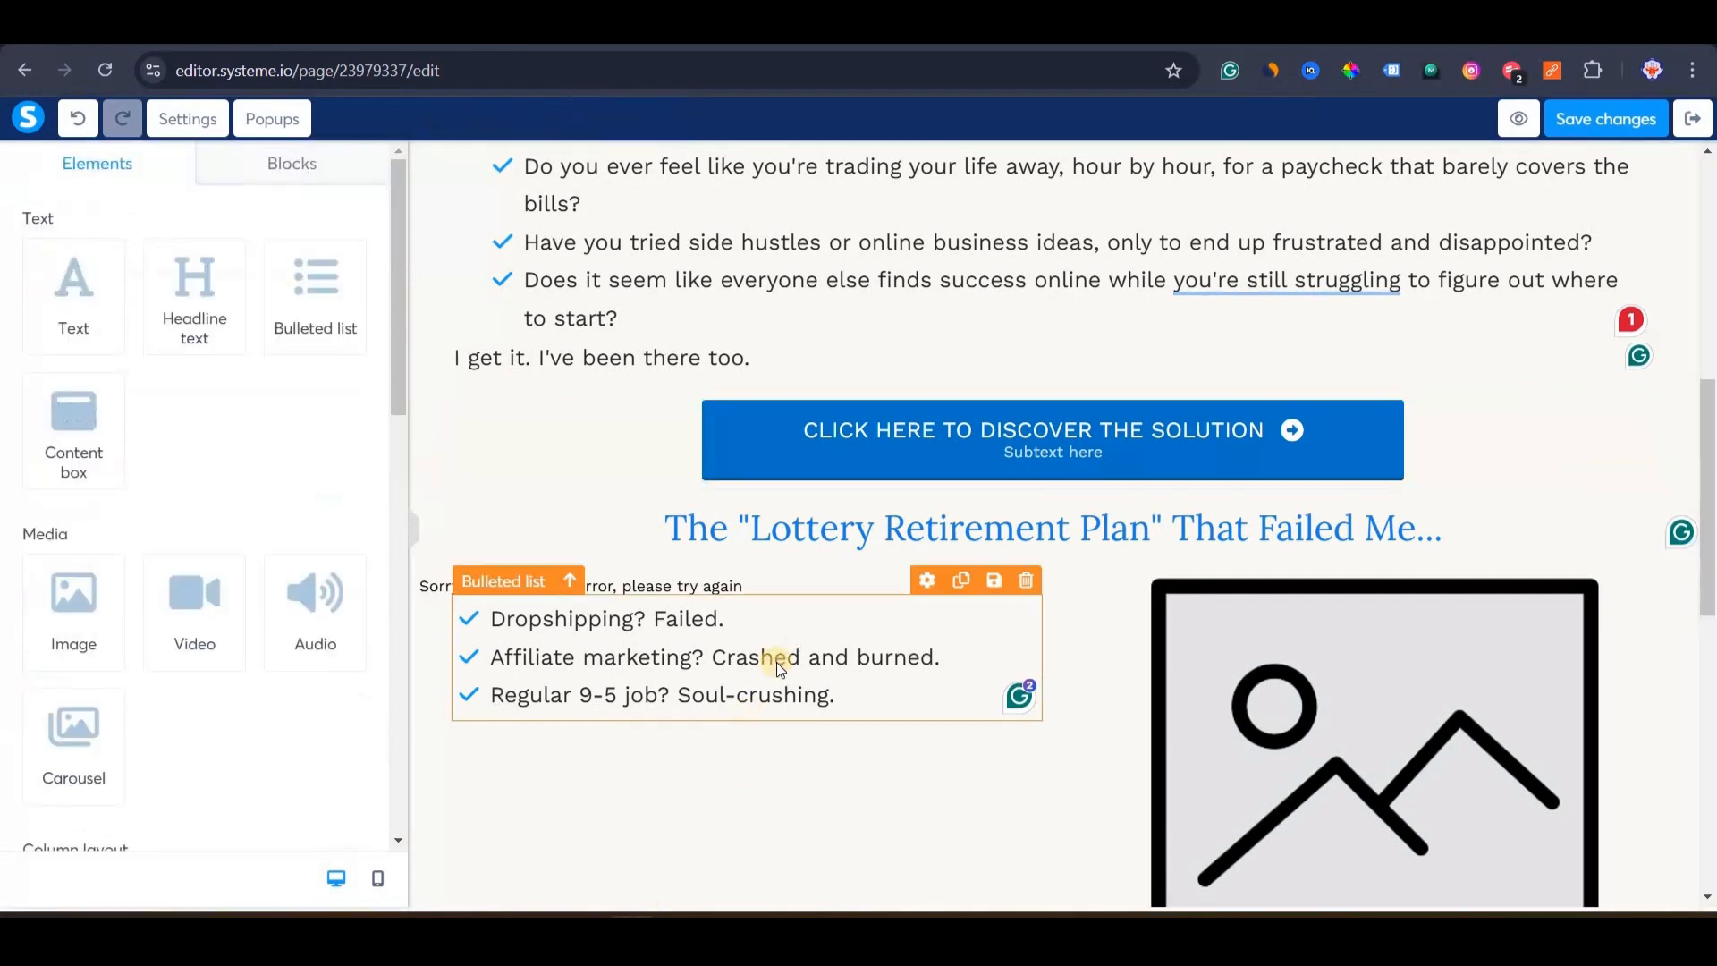
{"action": "scroll", "coordinate": [841, 657], "scroll_direction": "down", "scroll_amount": 8}
{"action": "left_click", "coordinate": [894, 617]}
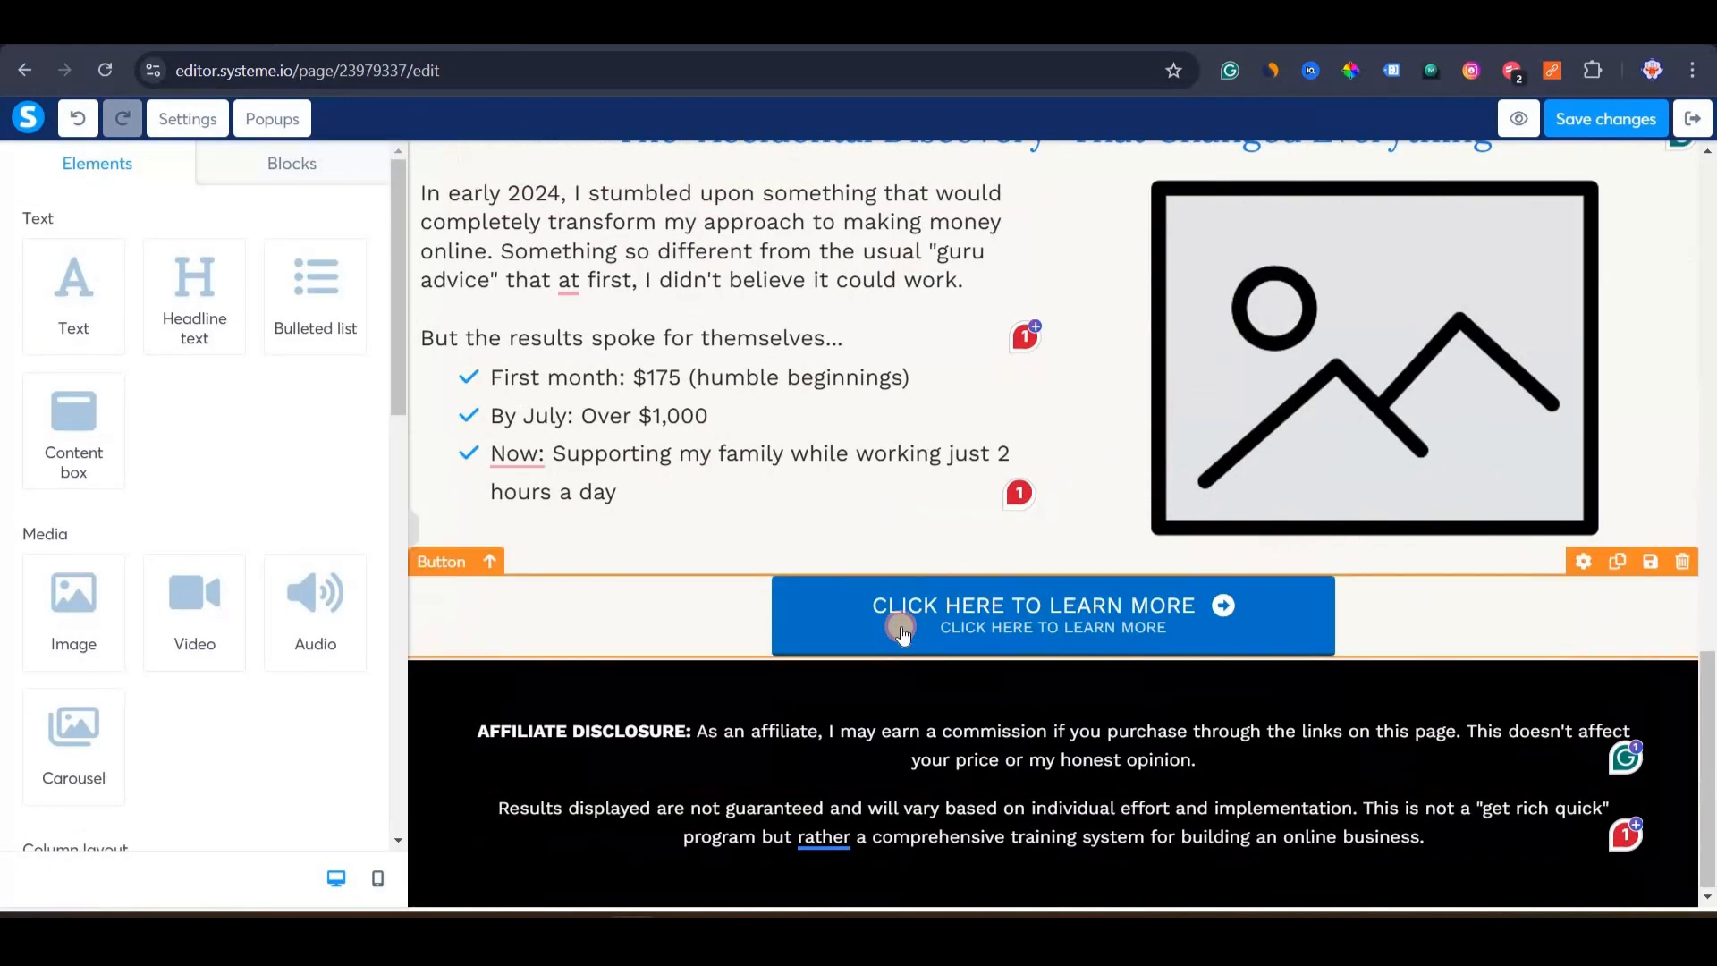
{"action": "left_click", "coordinate": [91, 257]}
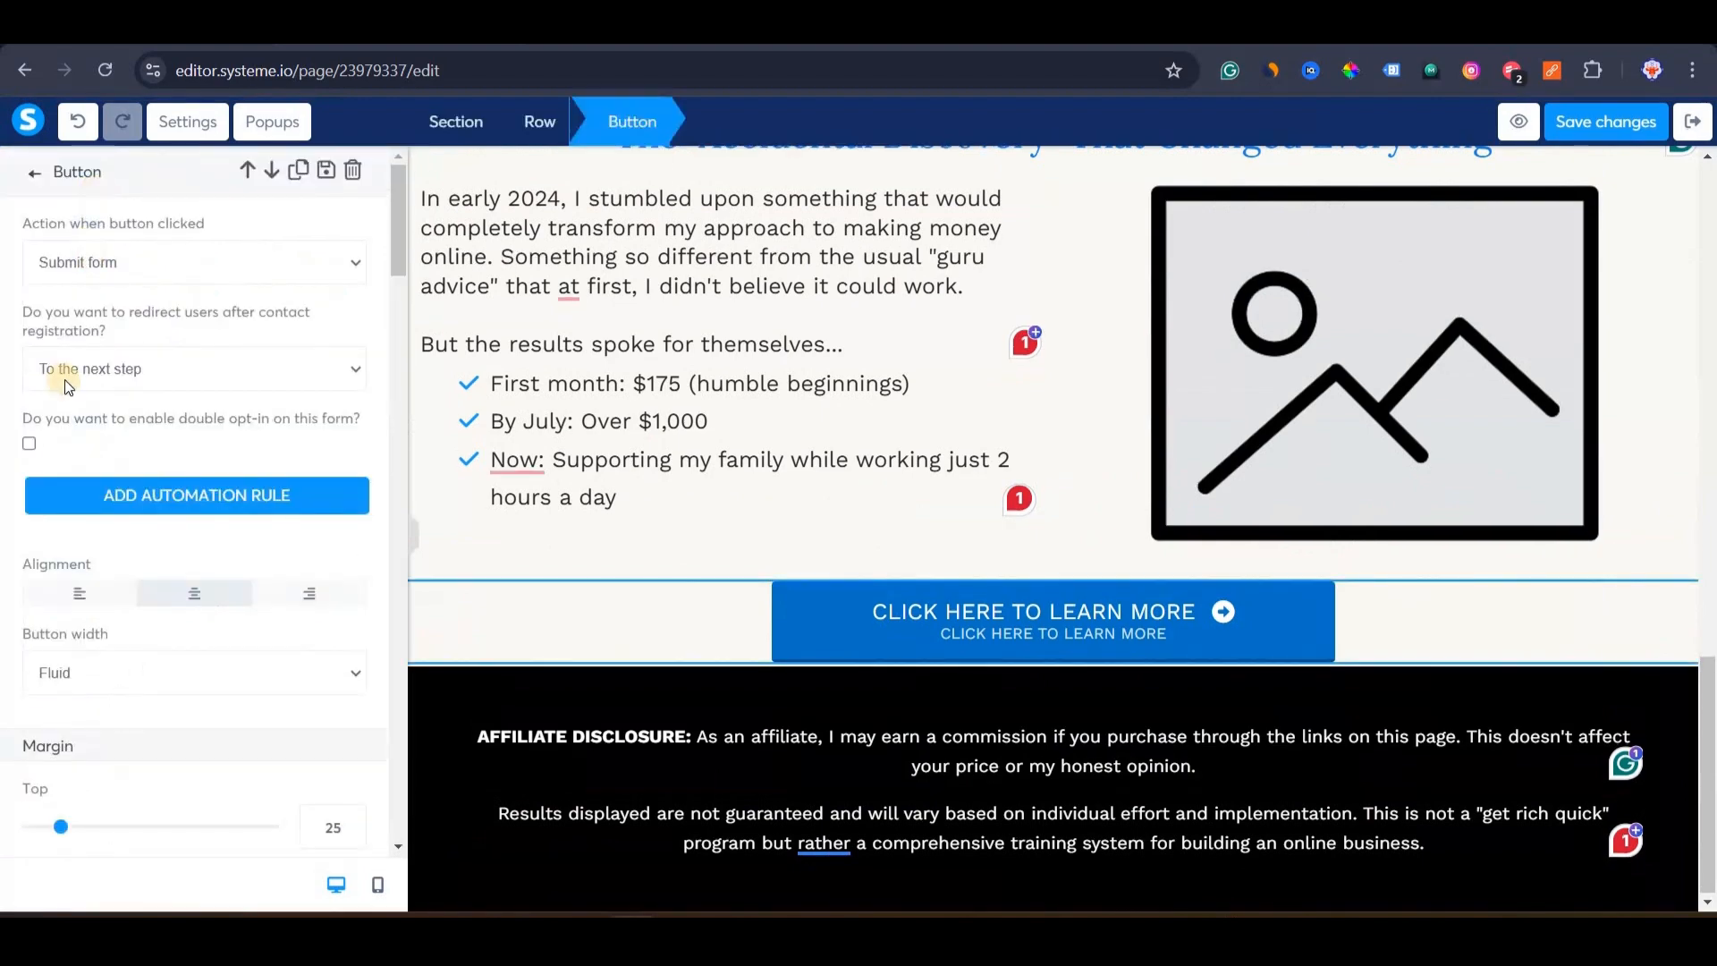
{"action": "left_click", "coordinate": [89, 352]}
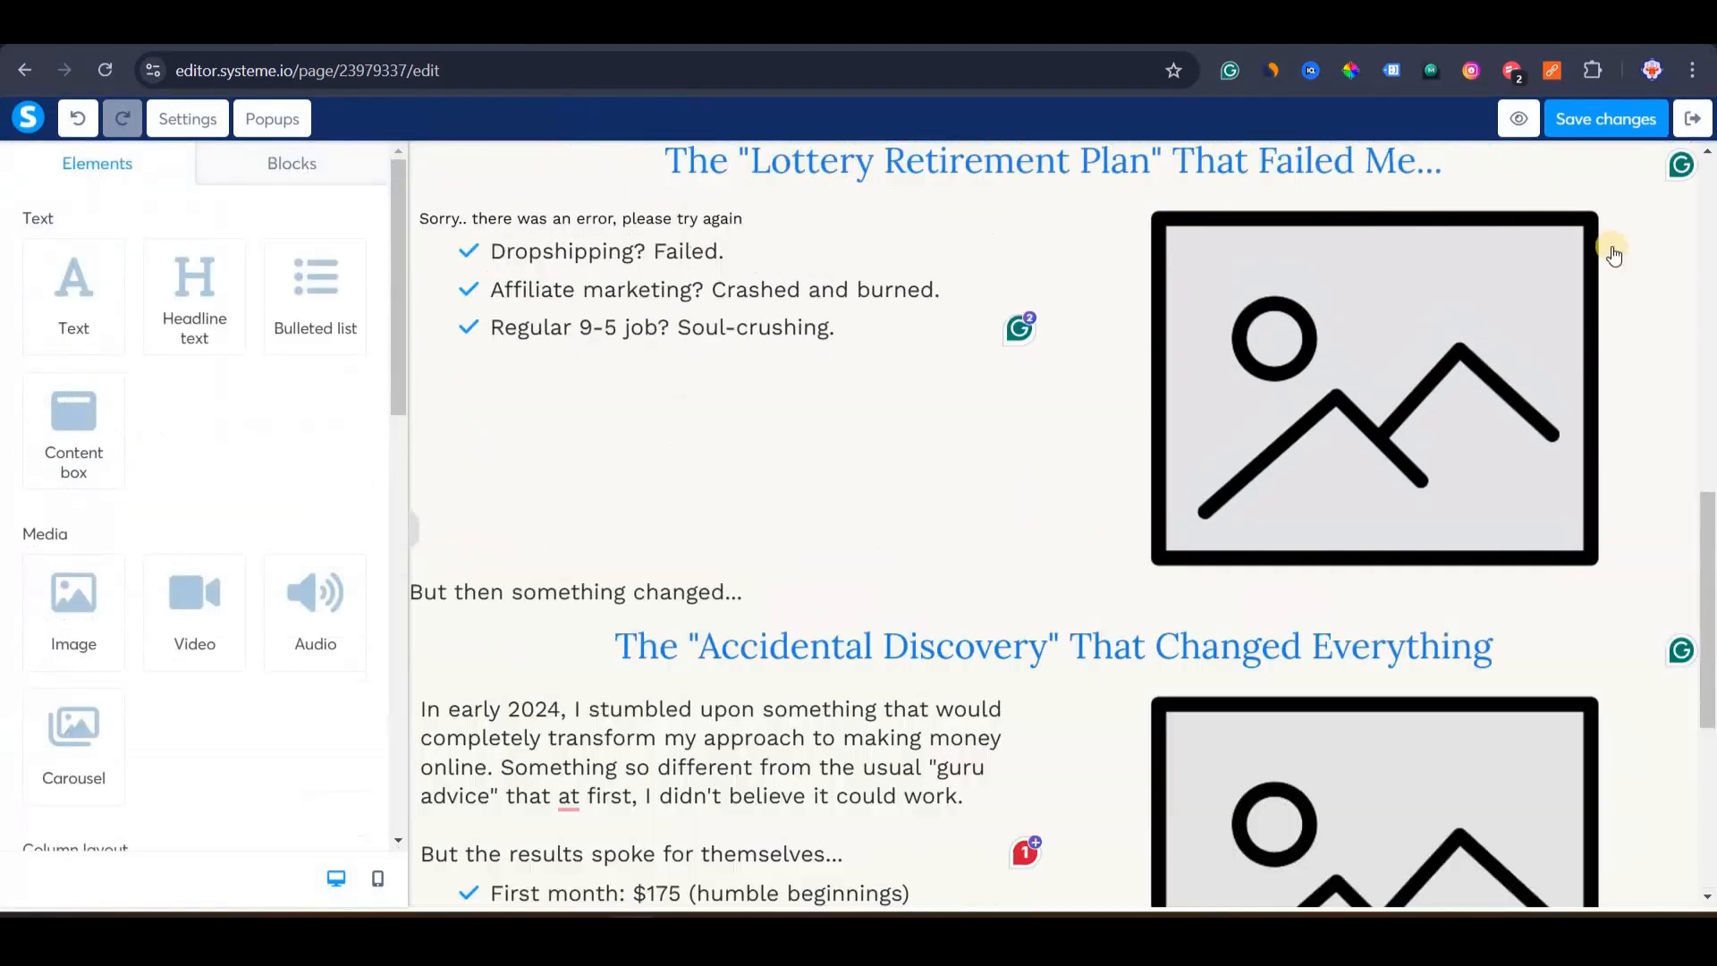
{"action": "scroll", "coordinate": [1604, 250], "scroll_direction": "up", "scroll_amount": 10}
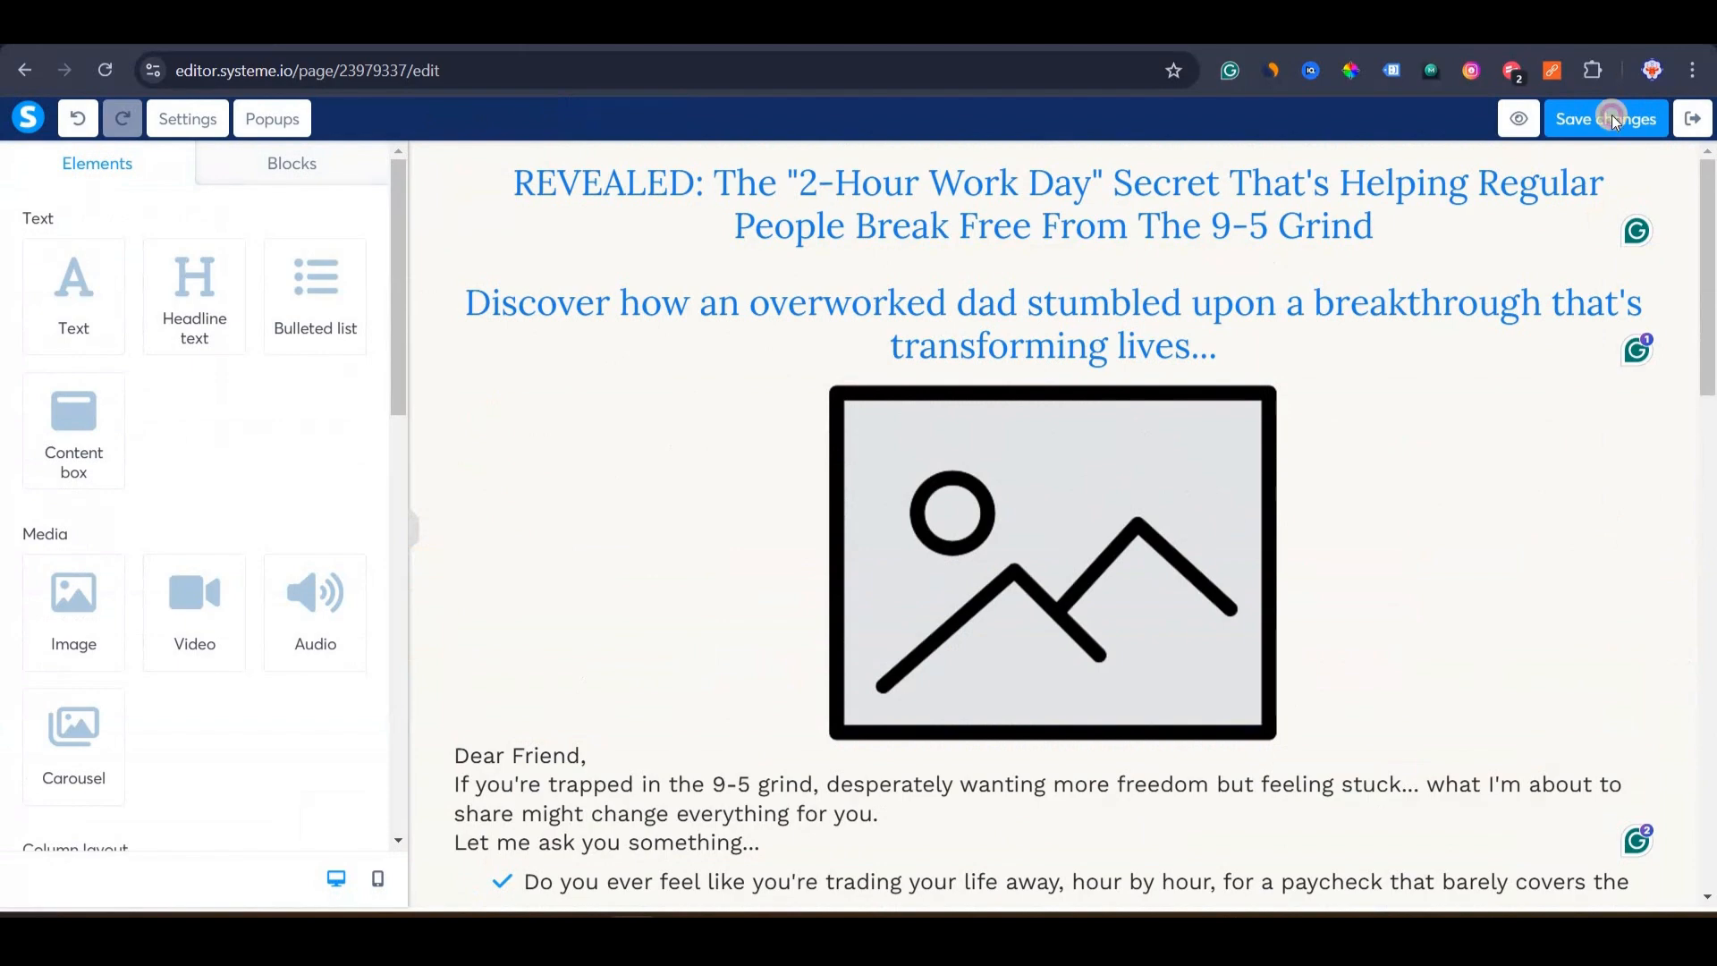
{"action": "left_click", "coordinate": [1518, 119]}
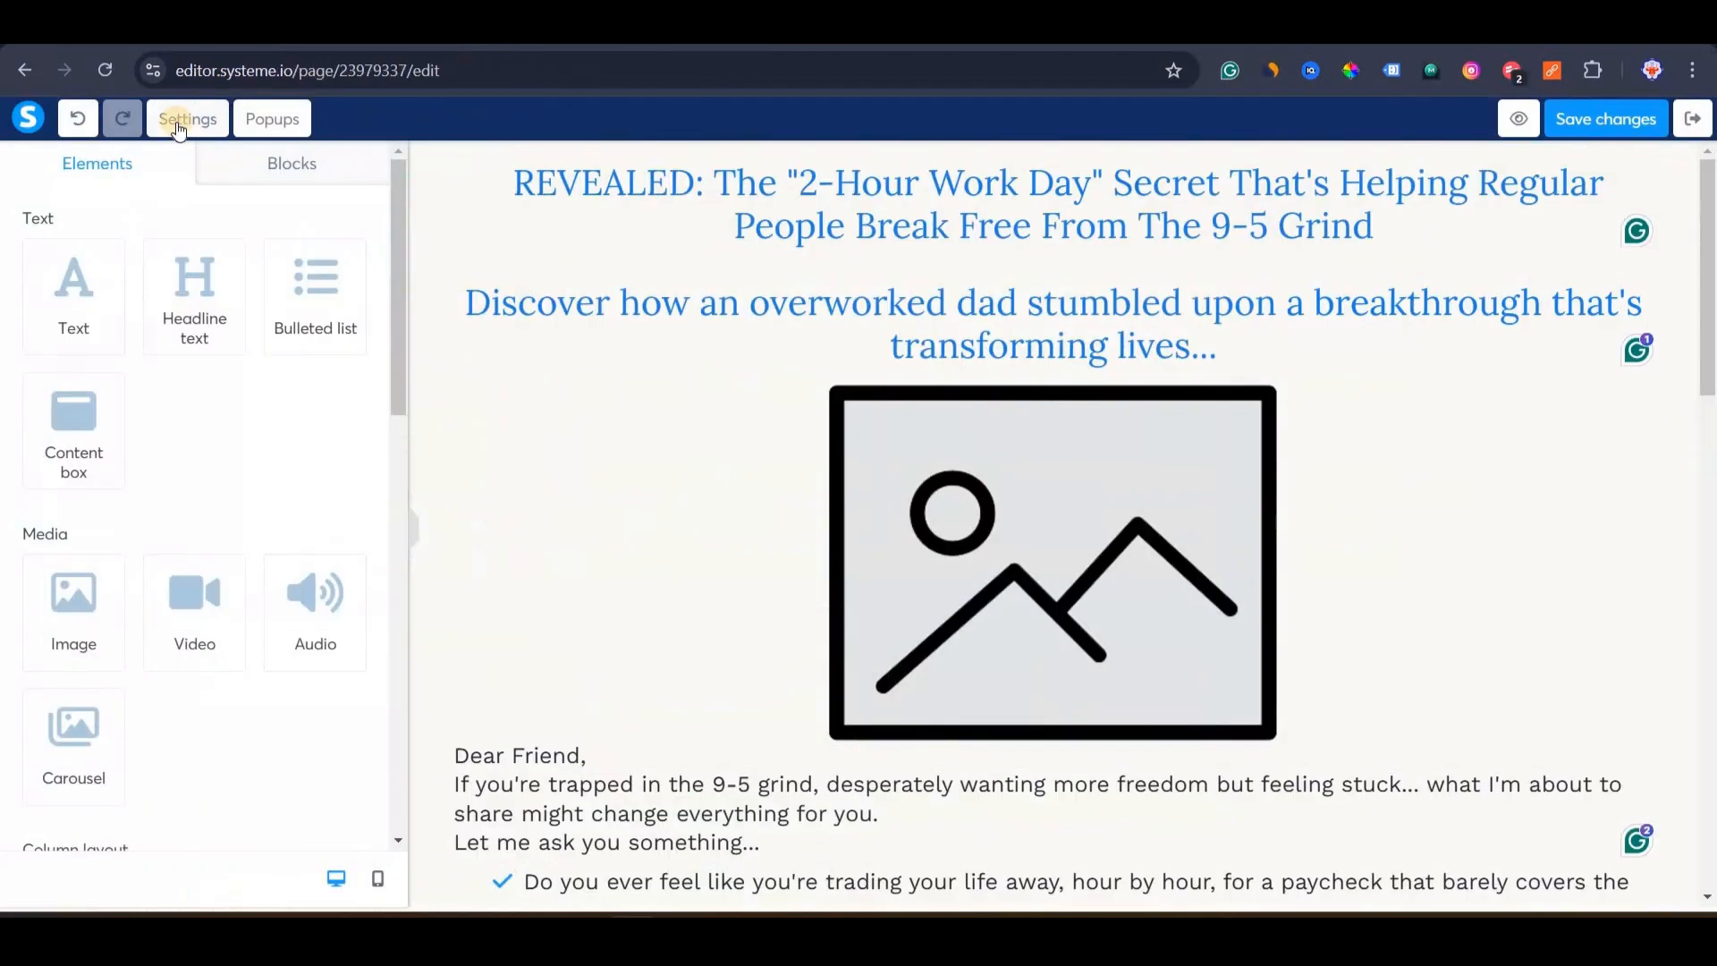
Replace the 'Opt-in thank you page' SEO title with 'The Legacy Builders Program' and save.
{"action": "left_click", "coordinate": [179, 130]}
{"action": "scroll", "coordinate": [156, 519], "scroll_direction": "down", "scroll_amount": 5}
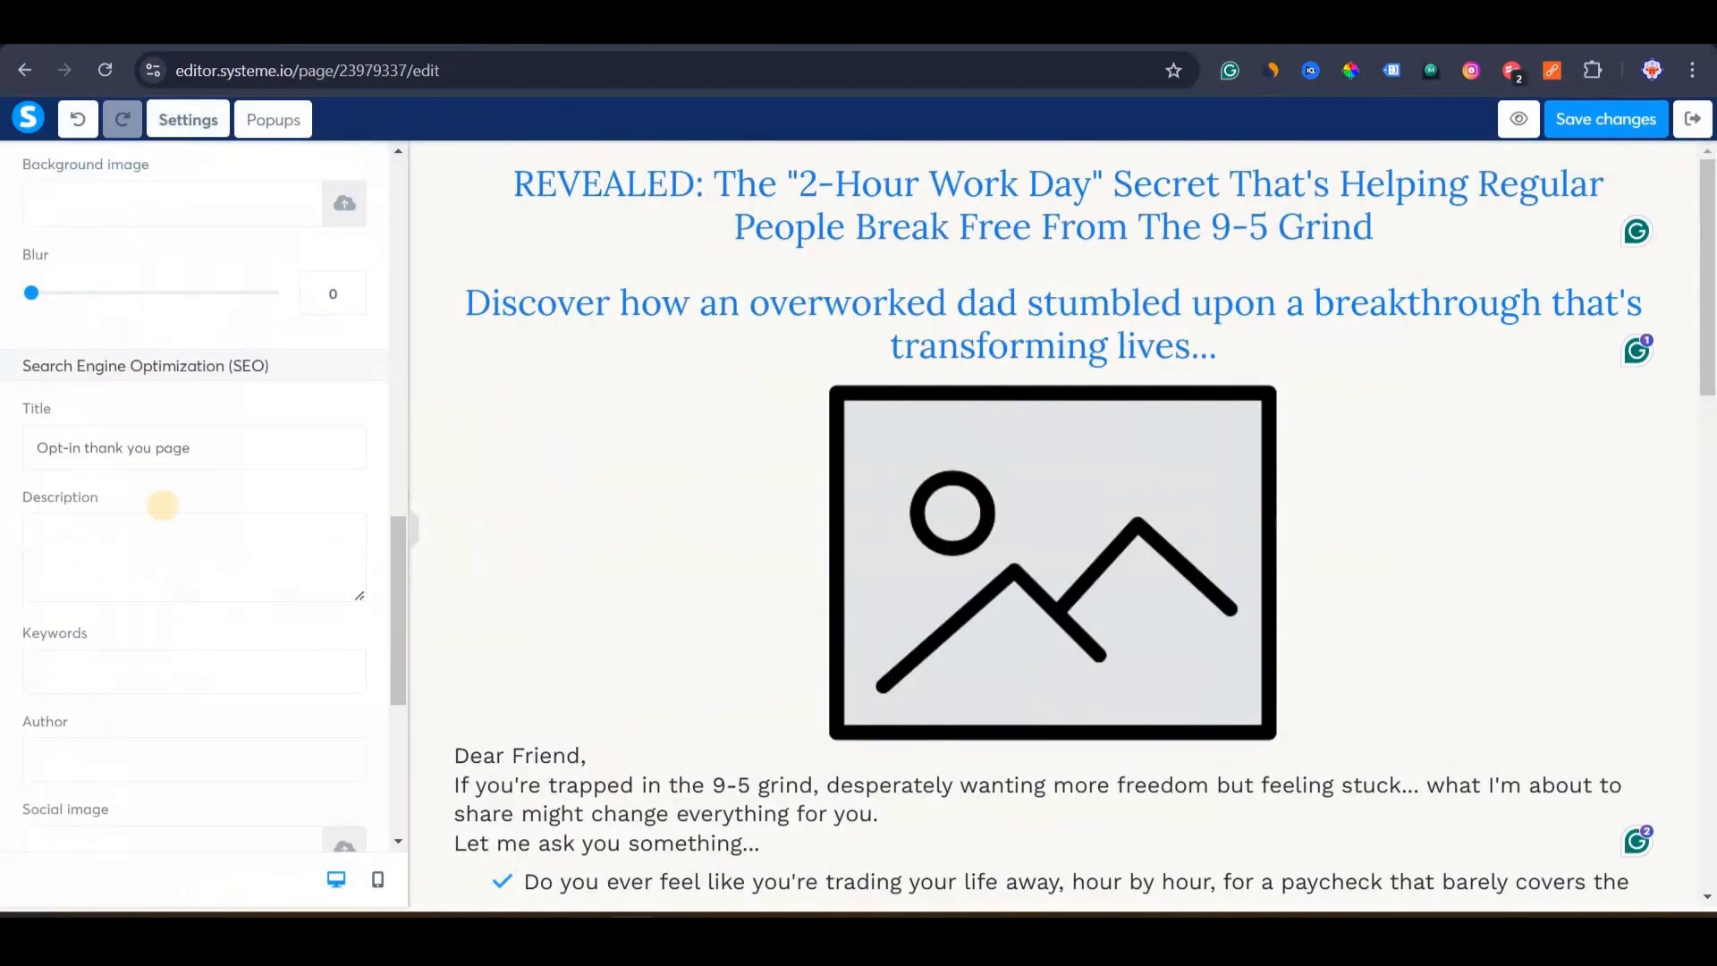
{"action": "scroll", "coordinate": [150, 540], "scroll_direction": "up", "scroll_amount": 3}
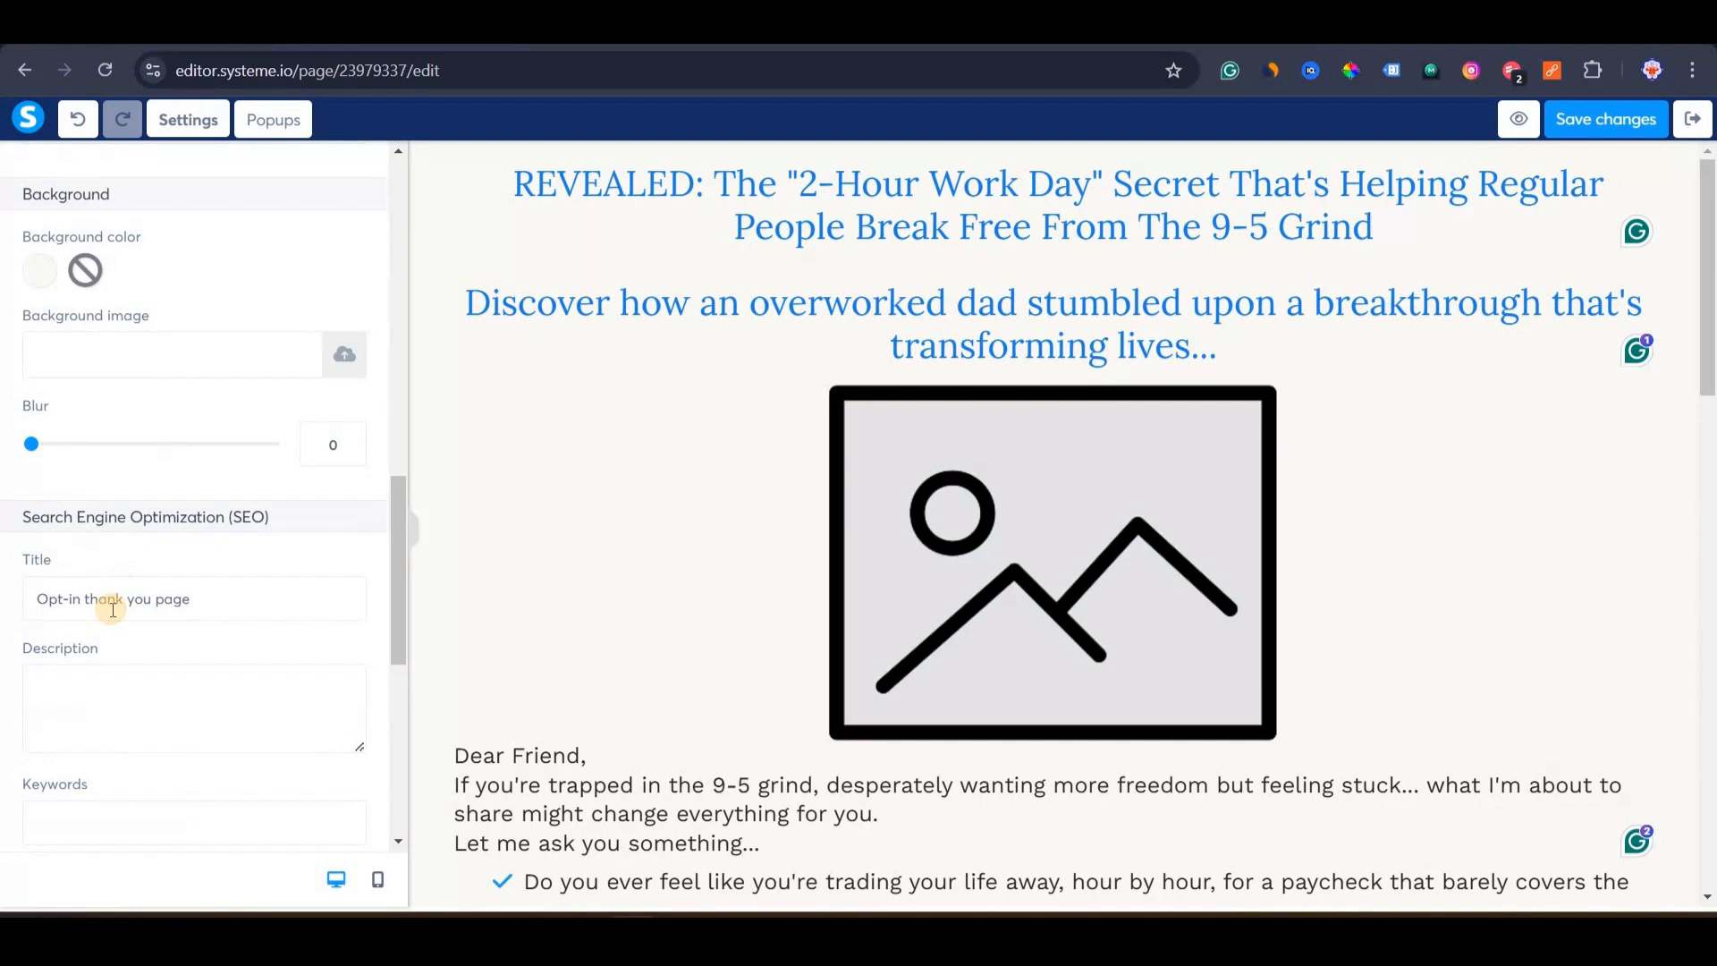
{"action": "triple_click", "coordinate": [113, 609]}
{"action": "type", "text": "The Legacy Builders Program"}
{"action": "left_click", "coordinate": [1592, 125]}
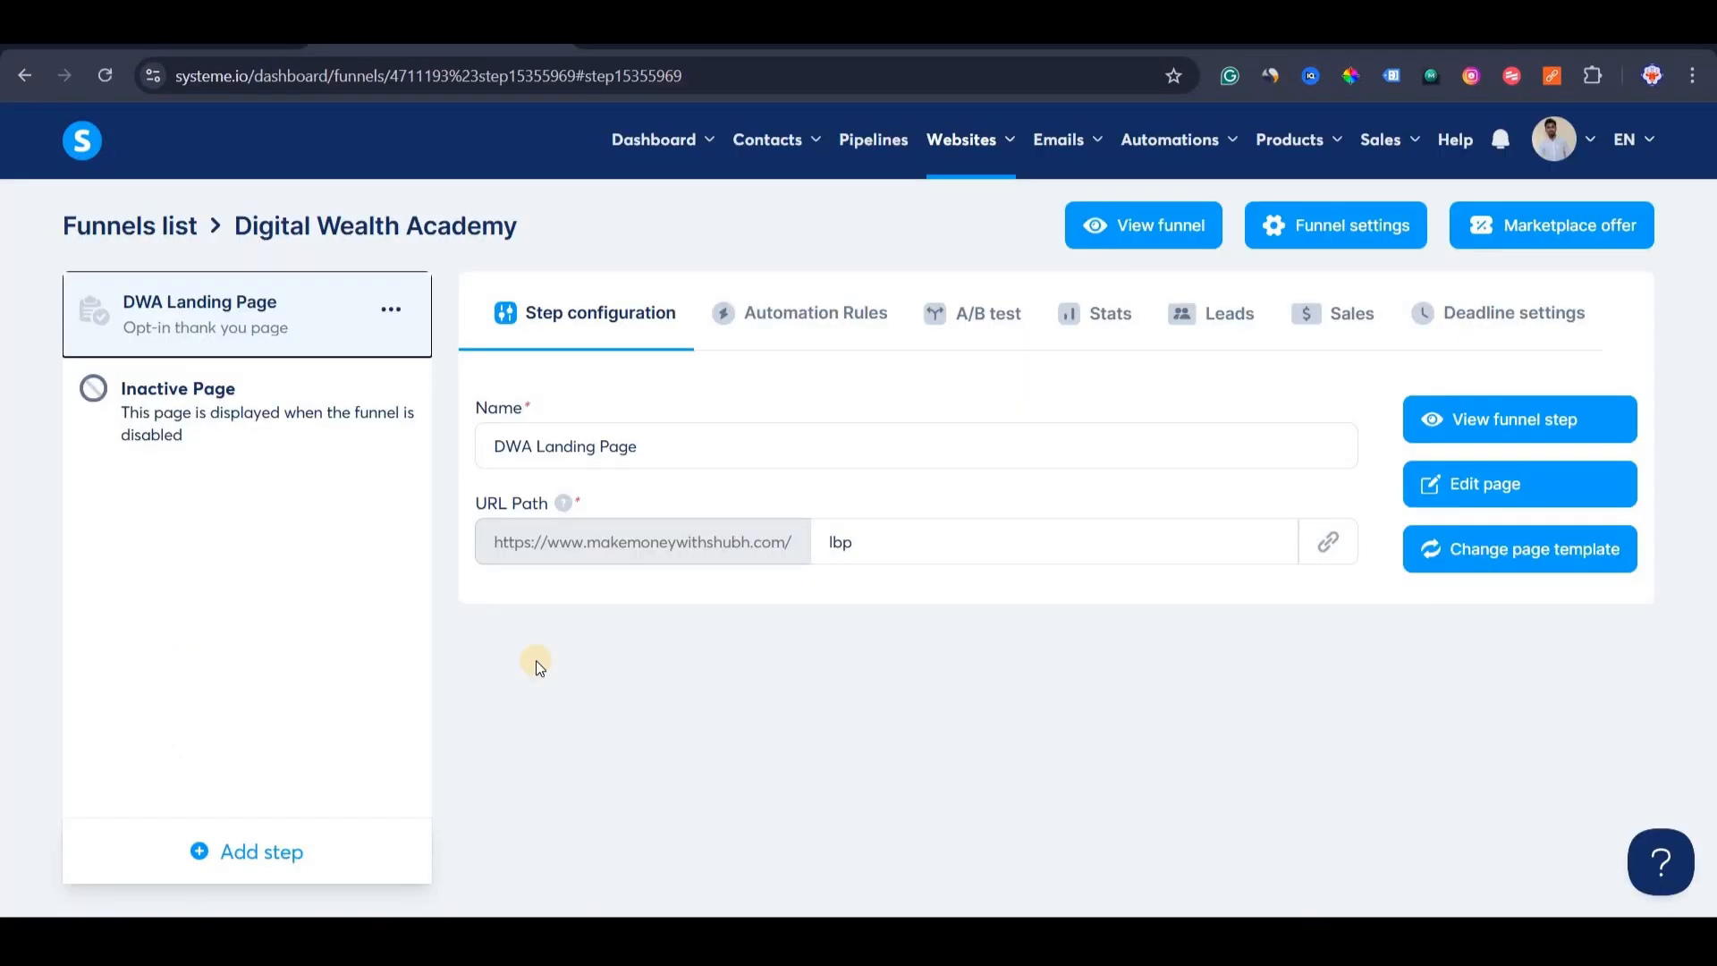
Change the step name's DWA prefix to LBP and copy the lbp page's public link.
{"action": "left_click_drag", "start_coordinate": [533, 445], "coordinate": [474, 443]}
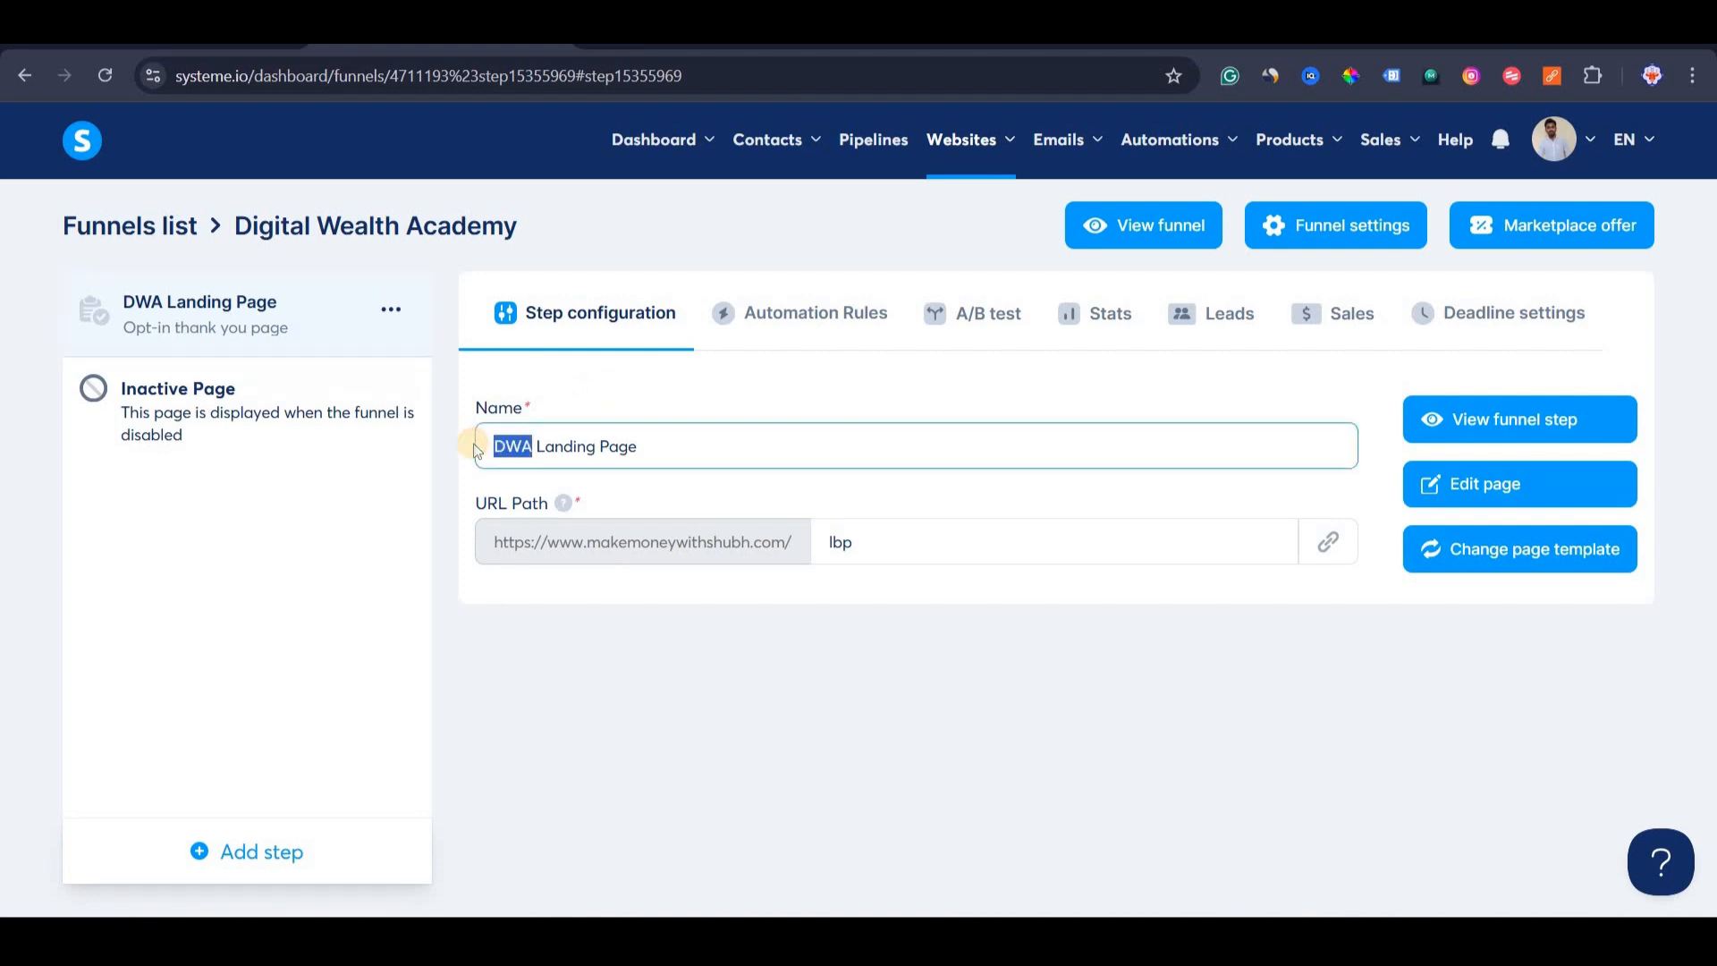
{"action": "type", "text": "LBP"}
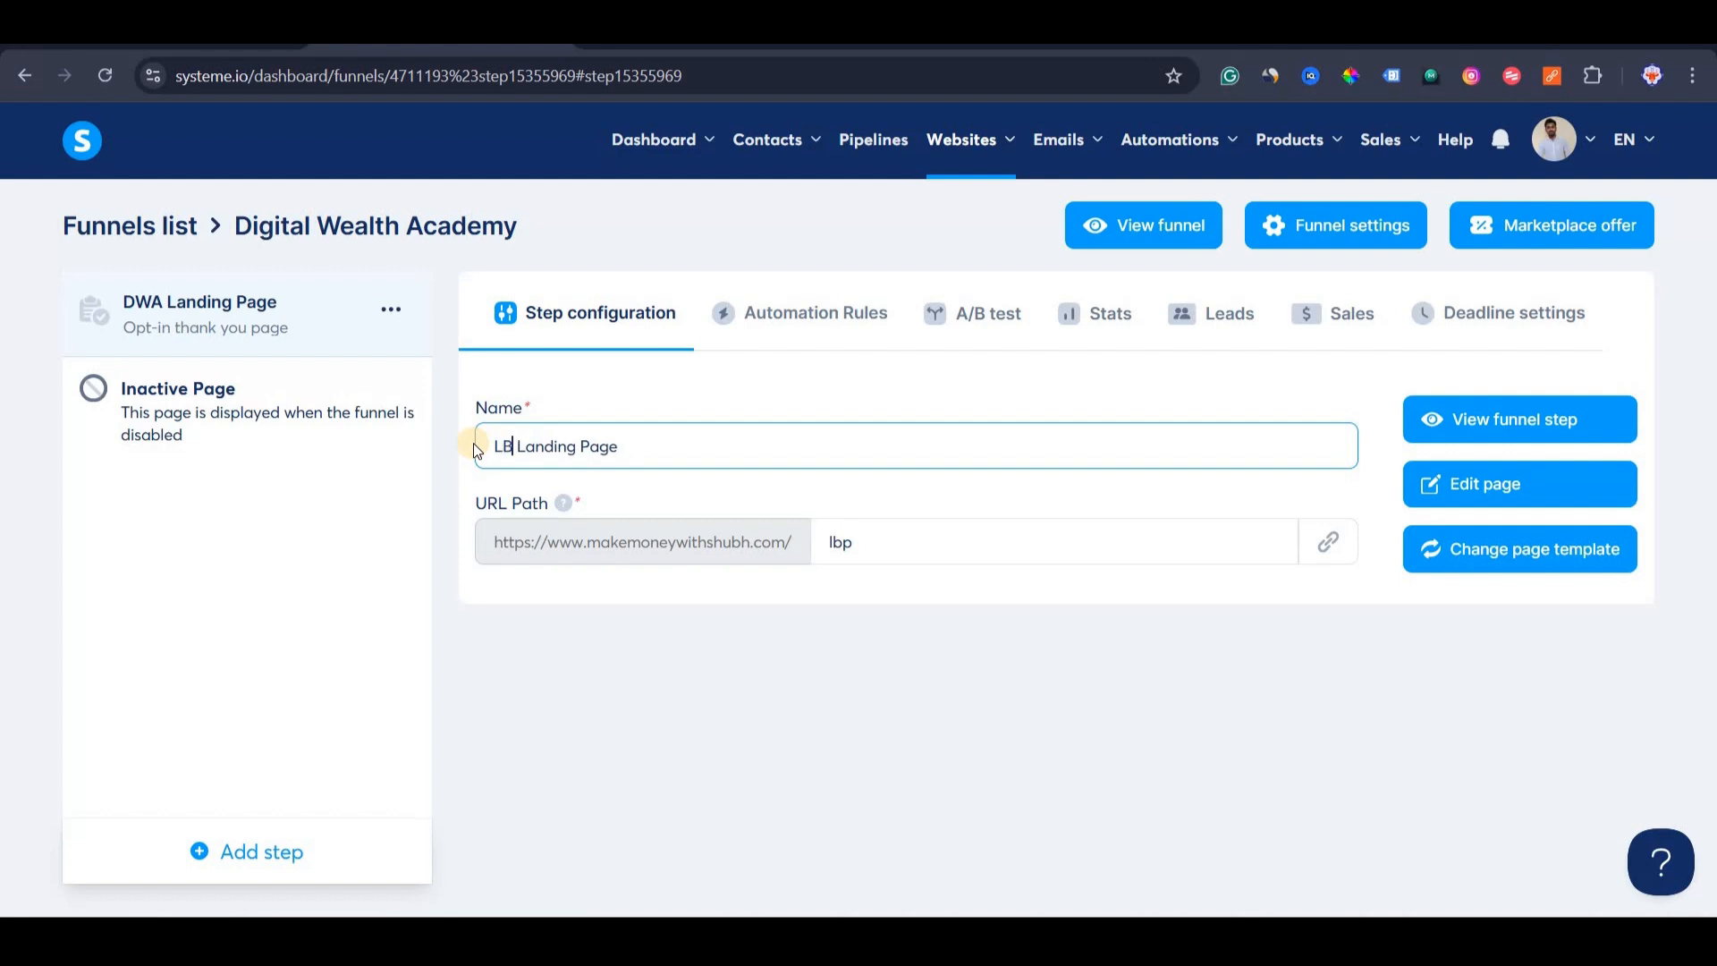
{"action": "left_click", "coordinate": [937, 508]}
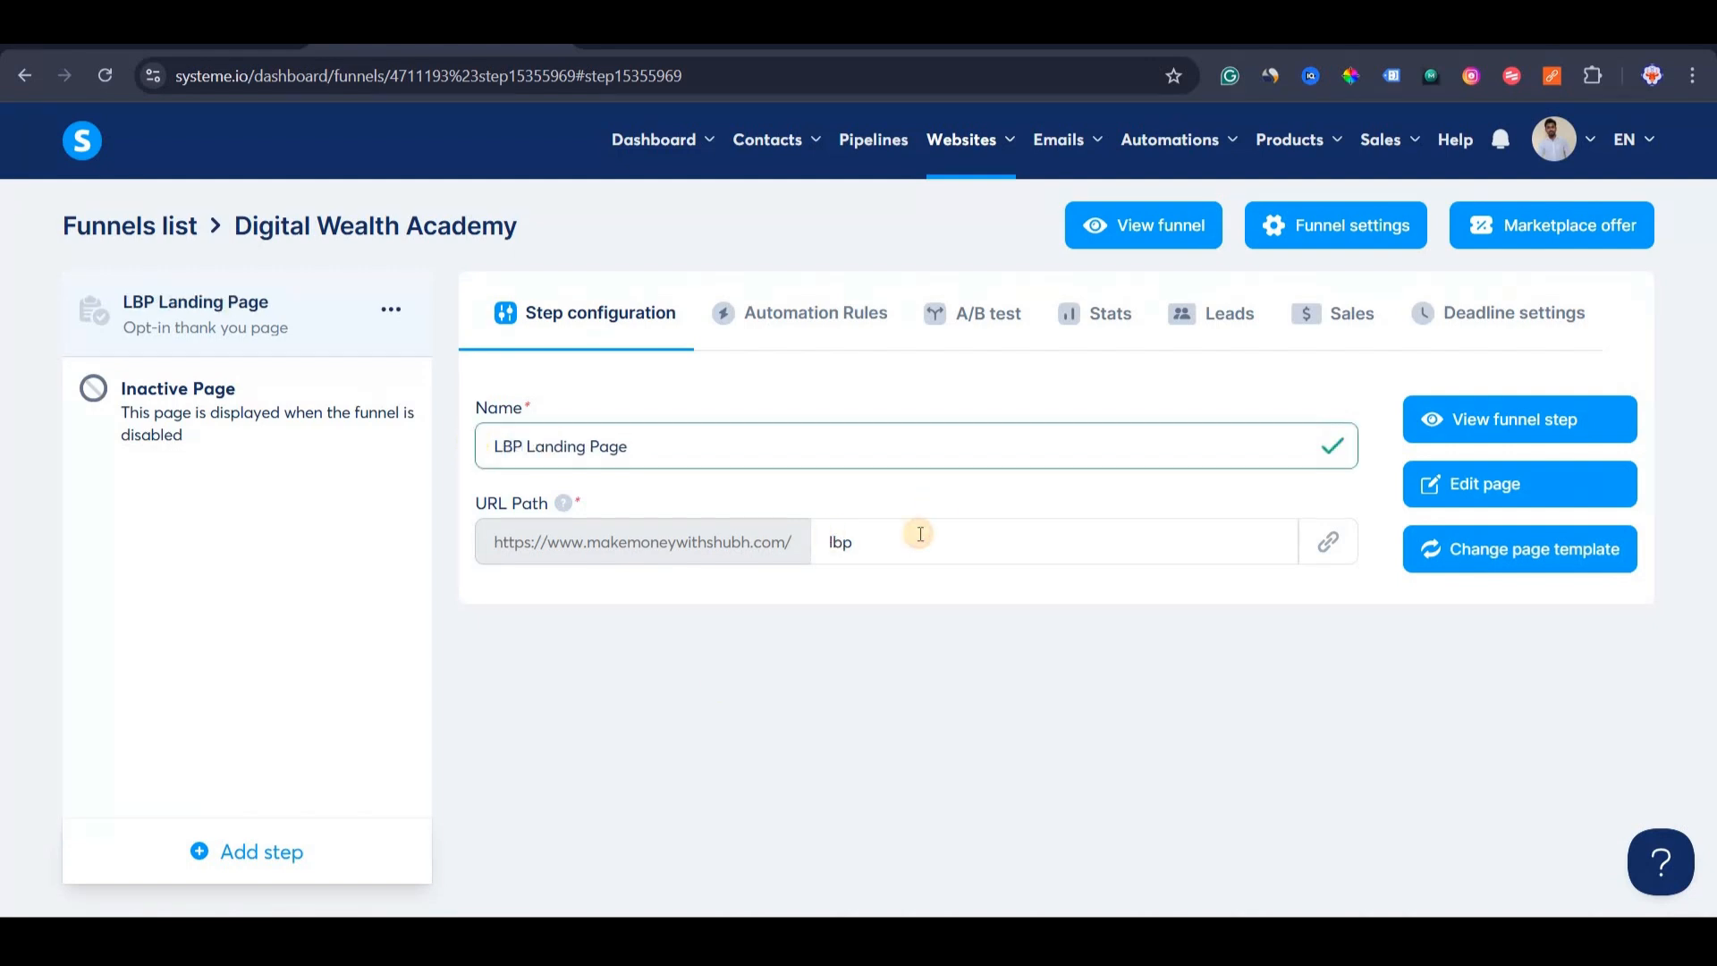
{"action": "double_click", "coordinate": [915, 531]}
{"action": "left_click", "coordinate": [864, 626]}
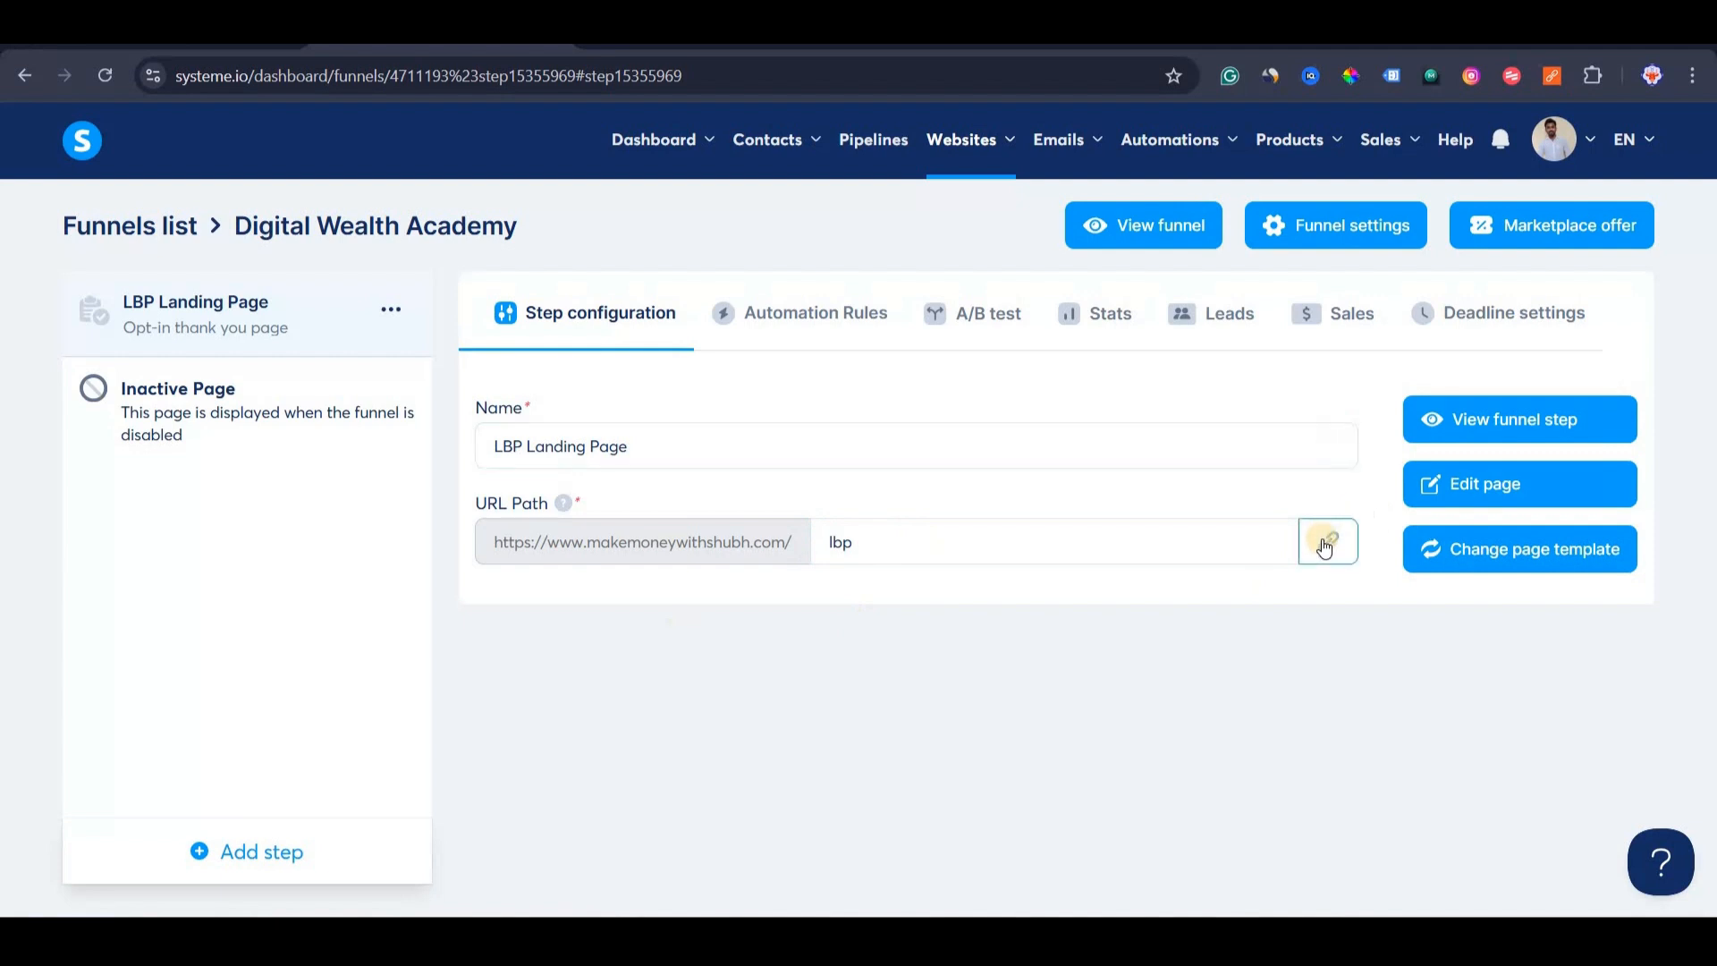
{"action": "left_click", "coordinate": [1325, 545]}
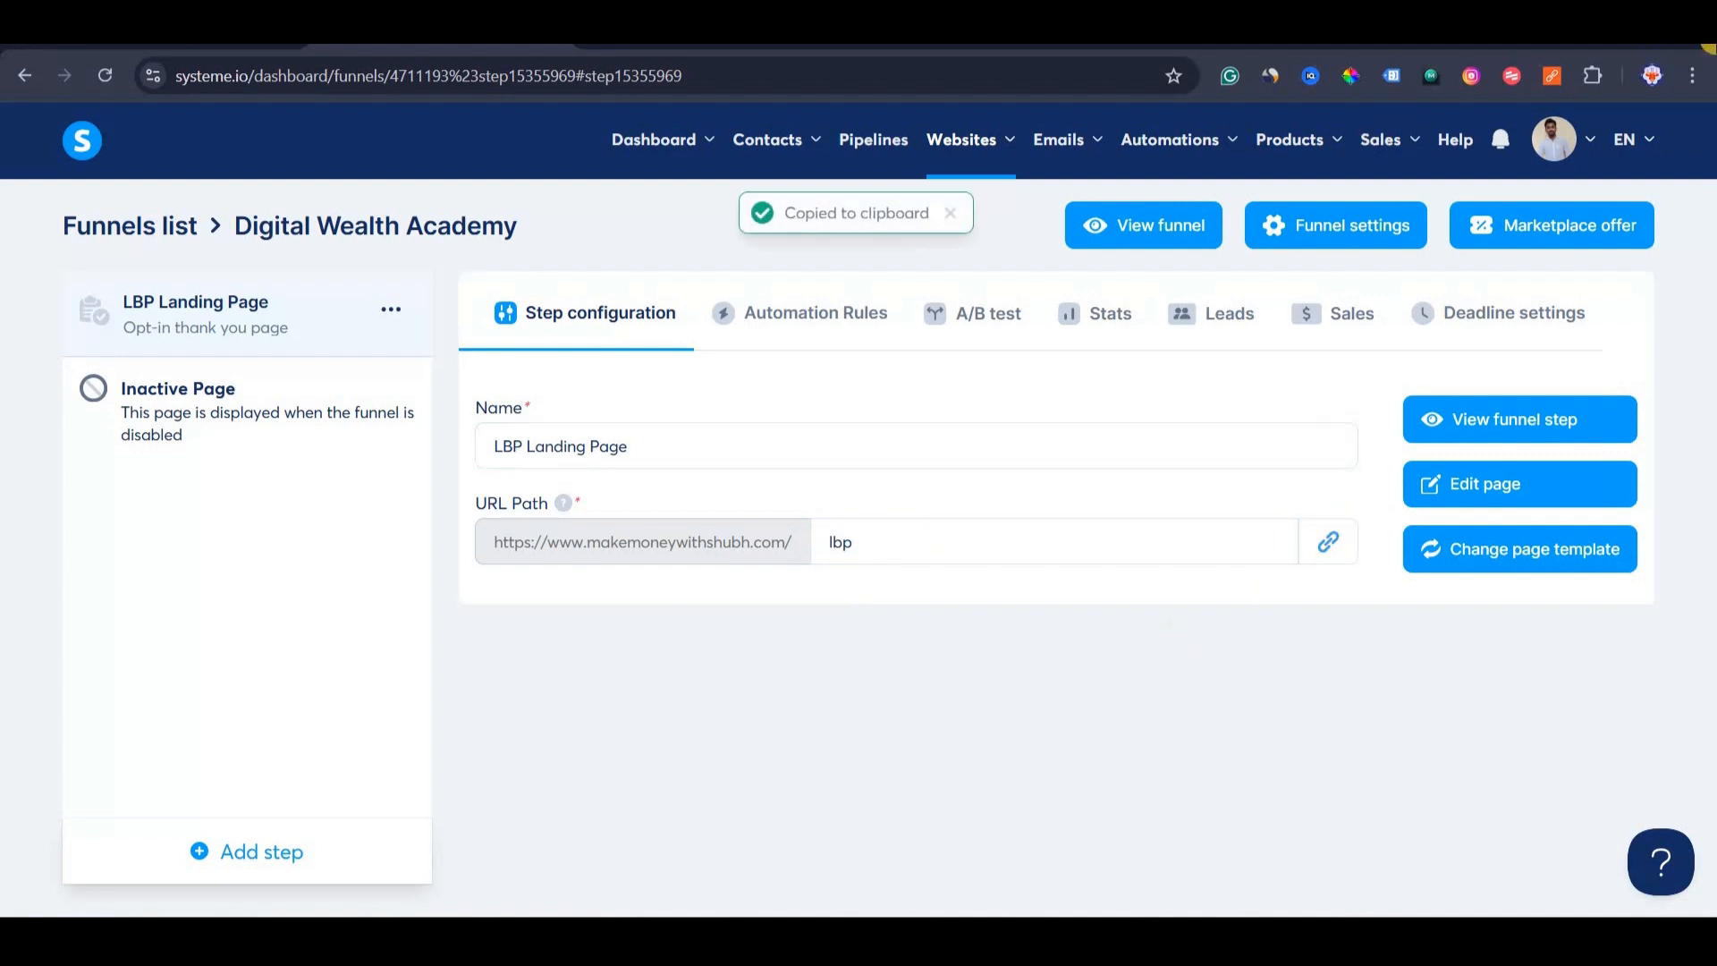
{"action": "left_click", "coordinate": [1692, 75]}
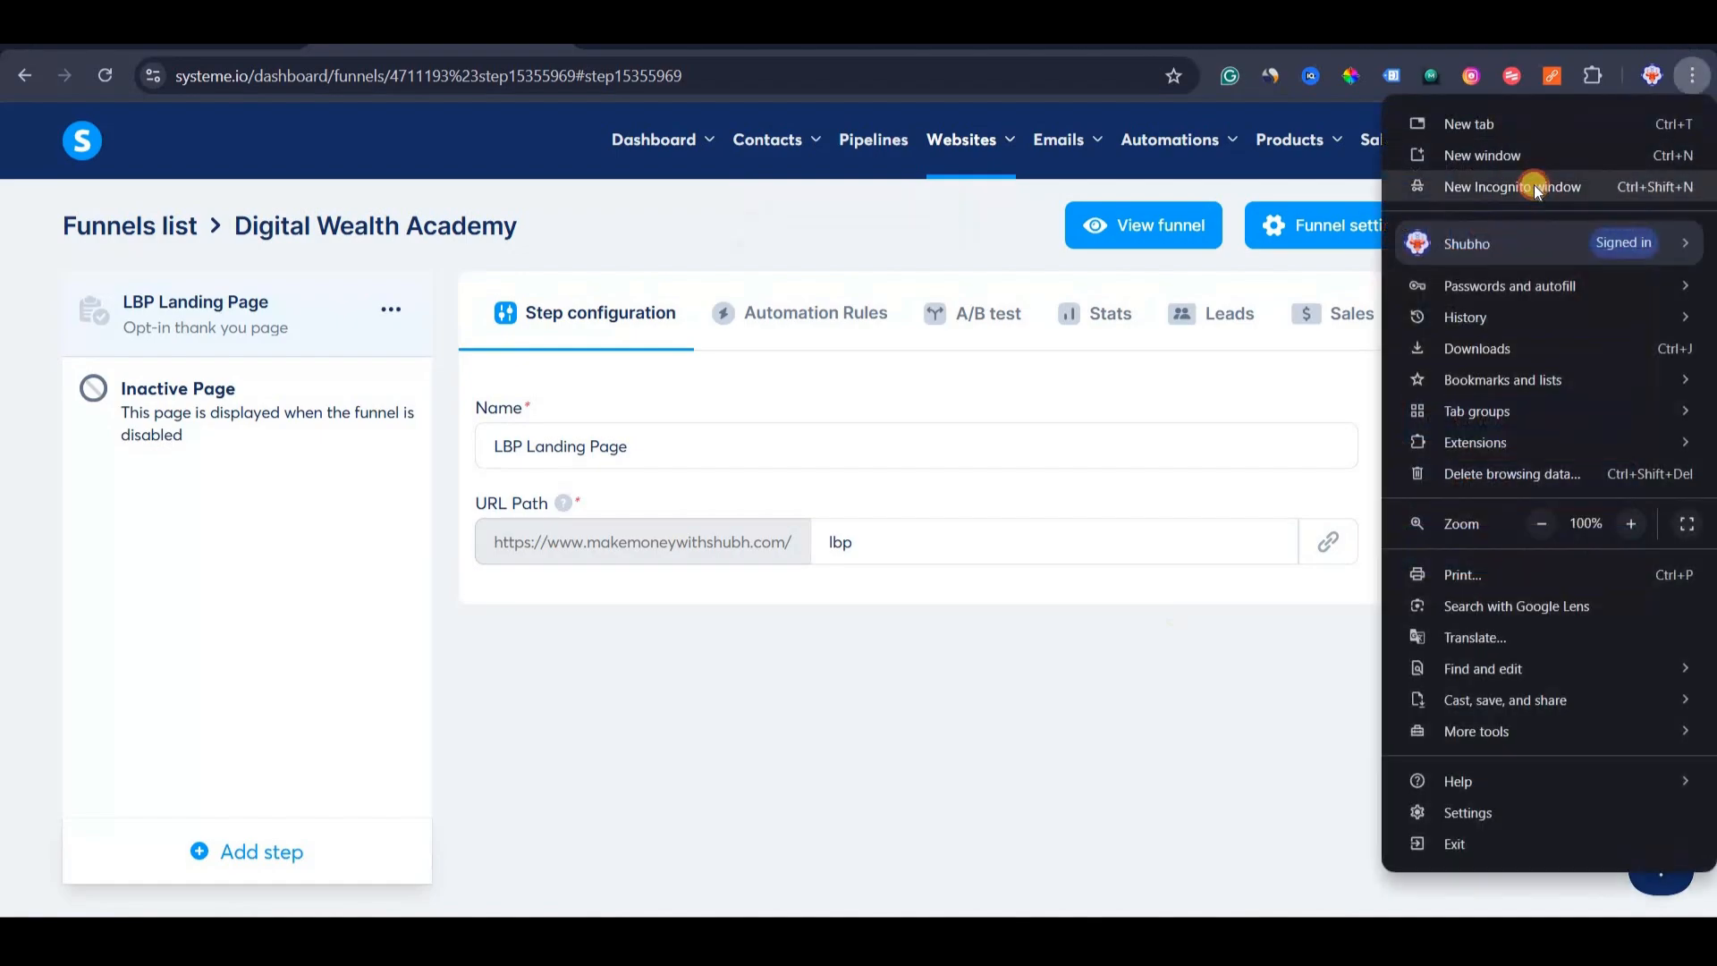
Load the copied lbp page link in a new incognito window.
{"action": "left_click", "coordinate": [1533, 186]}
{"action": "key", "text": "ctrl+v"}
{"action": "key", "text": "Return"}
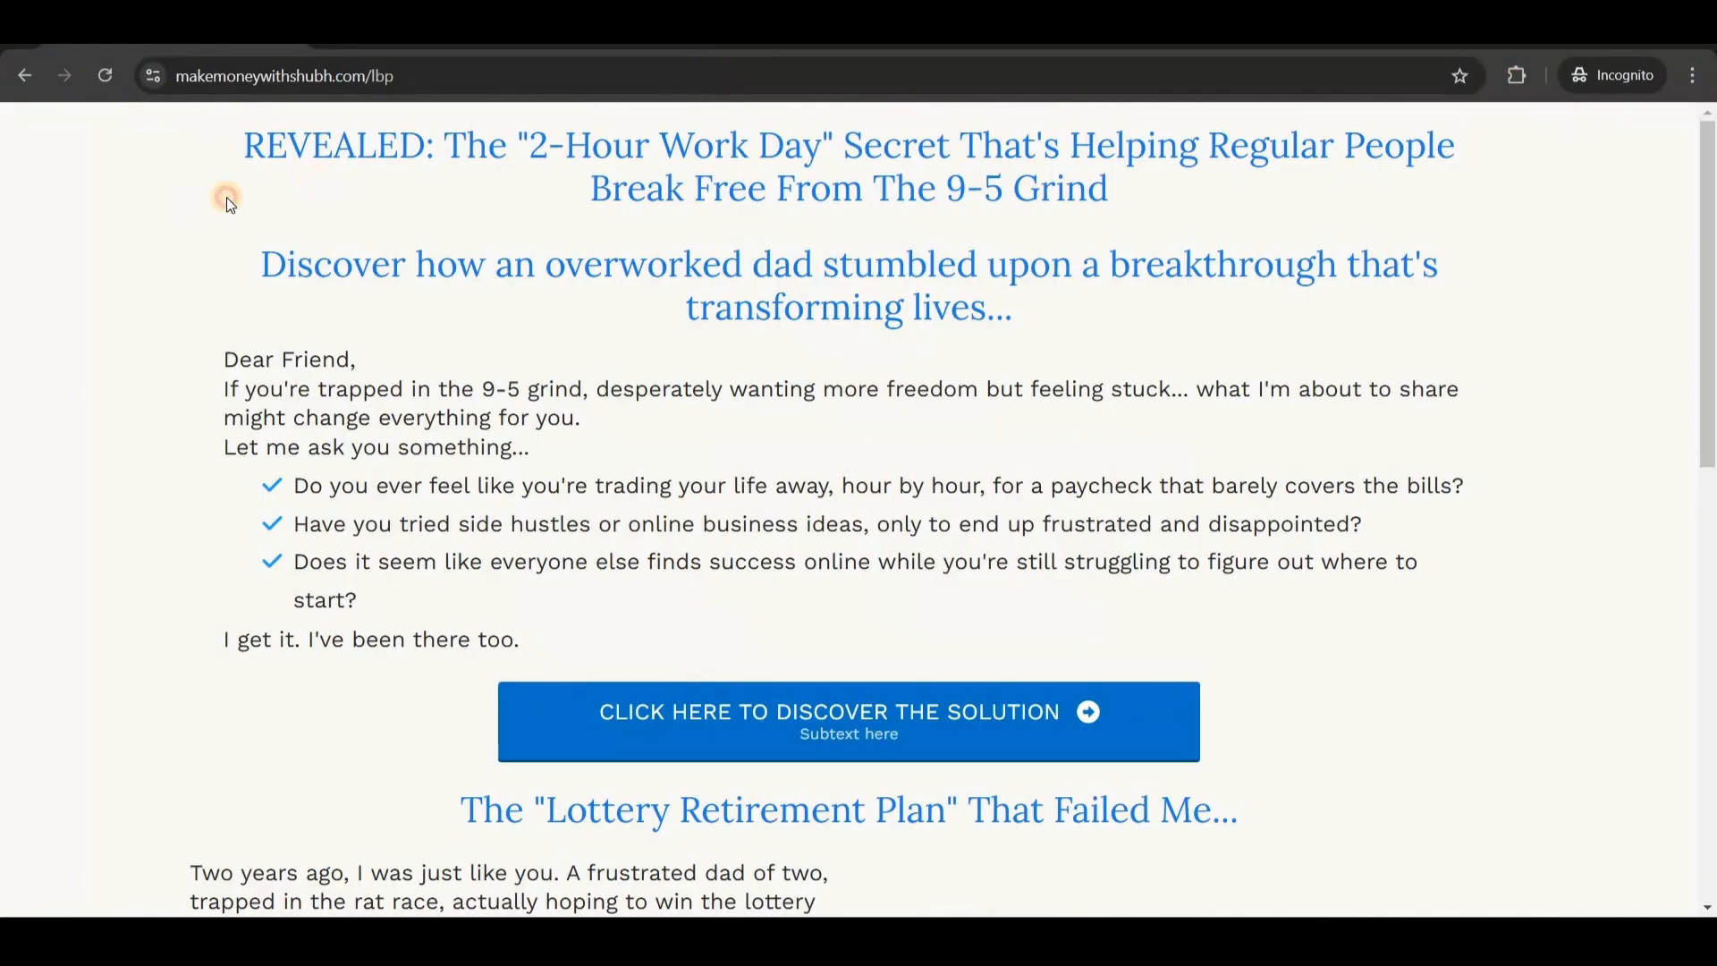
Open the DevTools console, clear it, run 'allow pasting', and clear it again.
{"action": "right_click", "coordinate": [227, 196]}
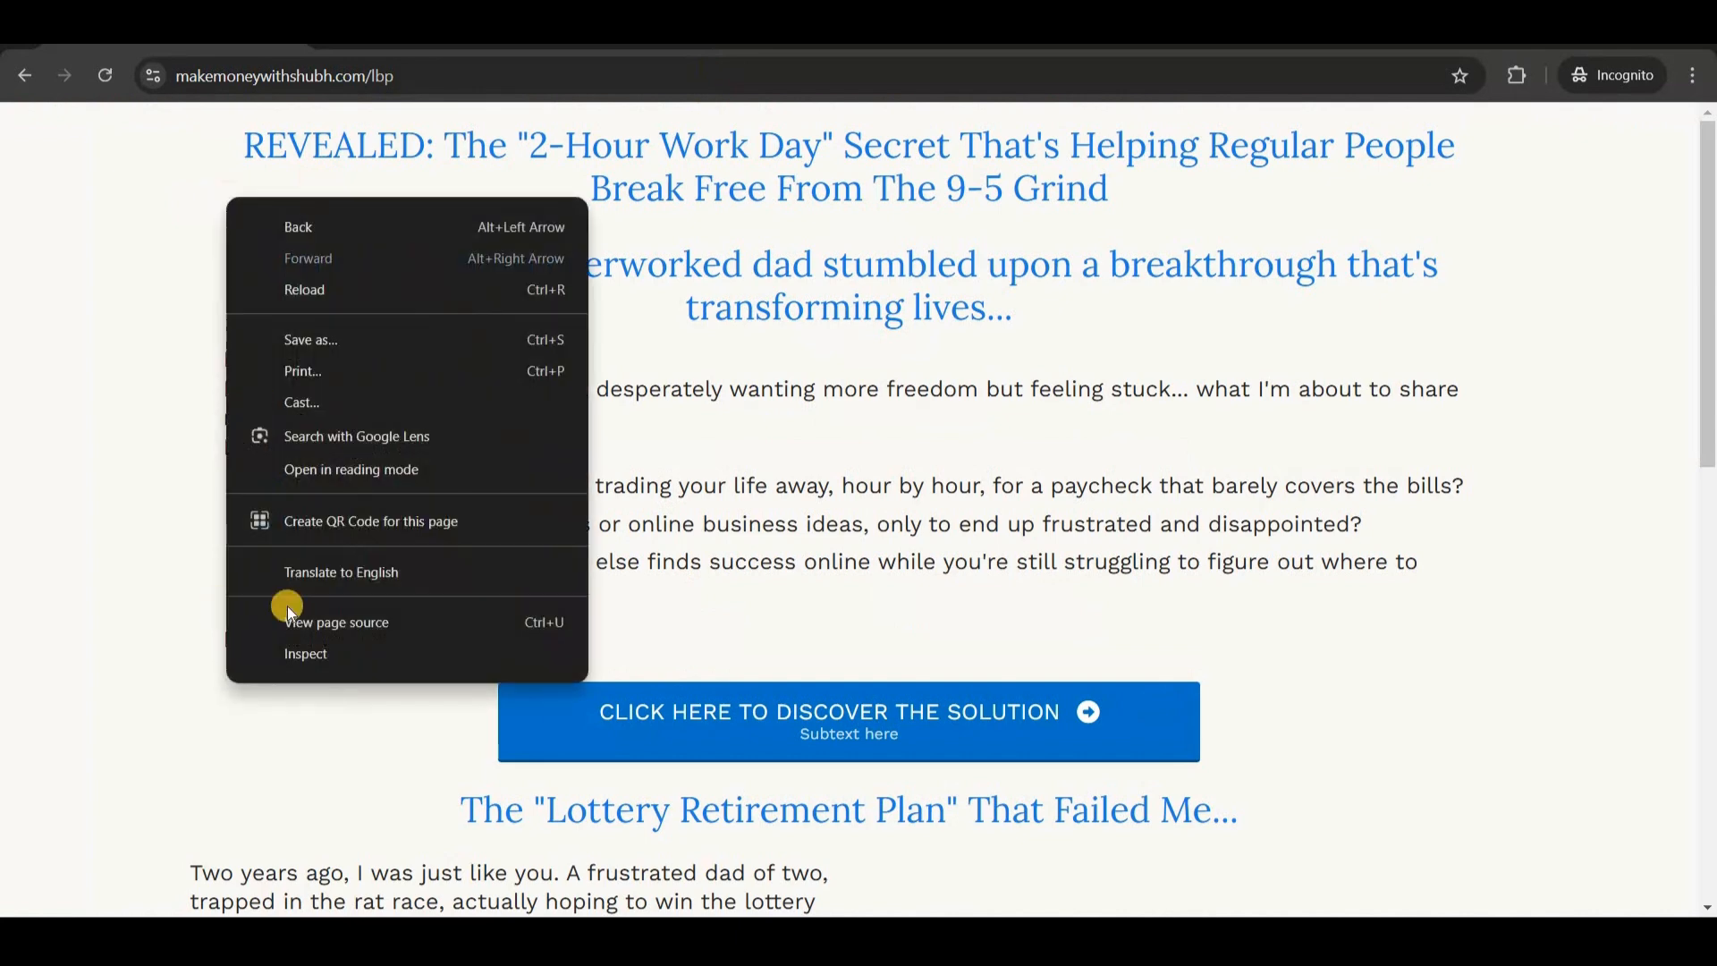
{"action": "left_click", "coordinate": [308, 656]}
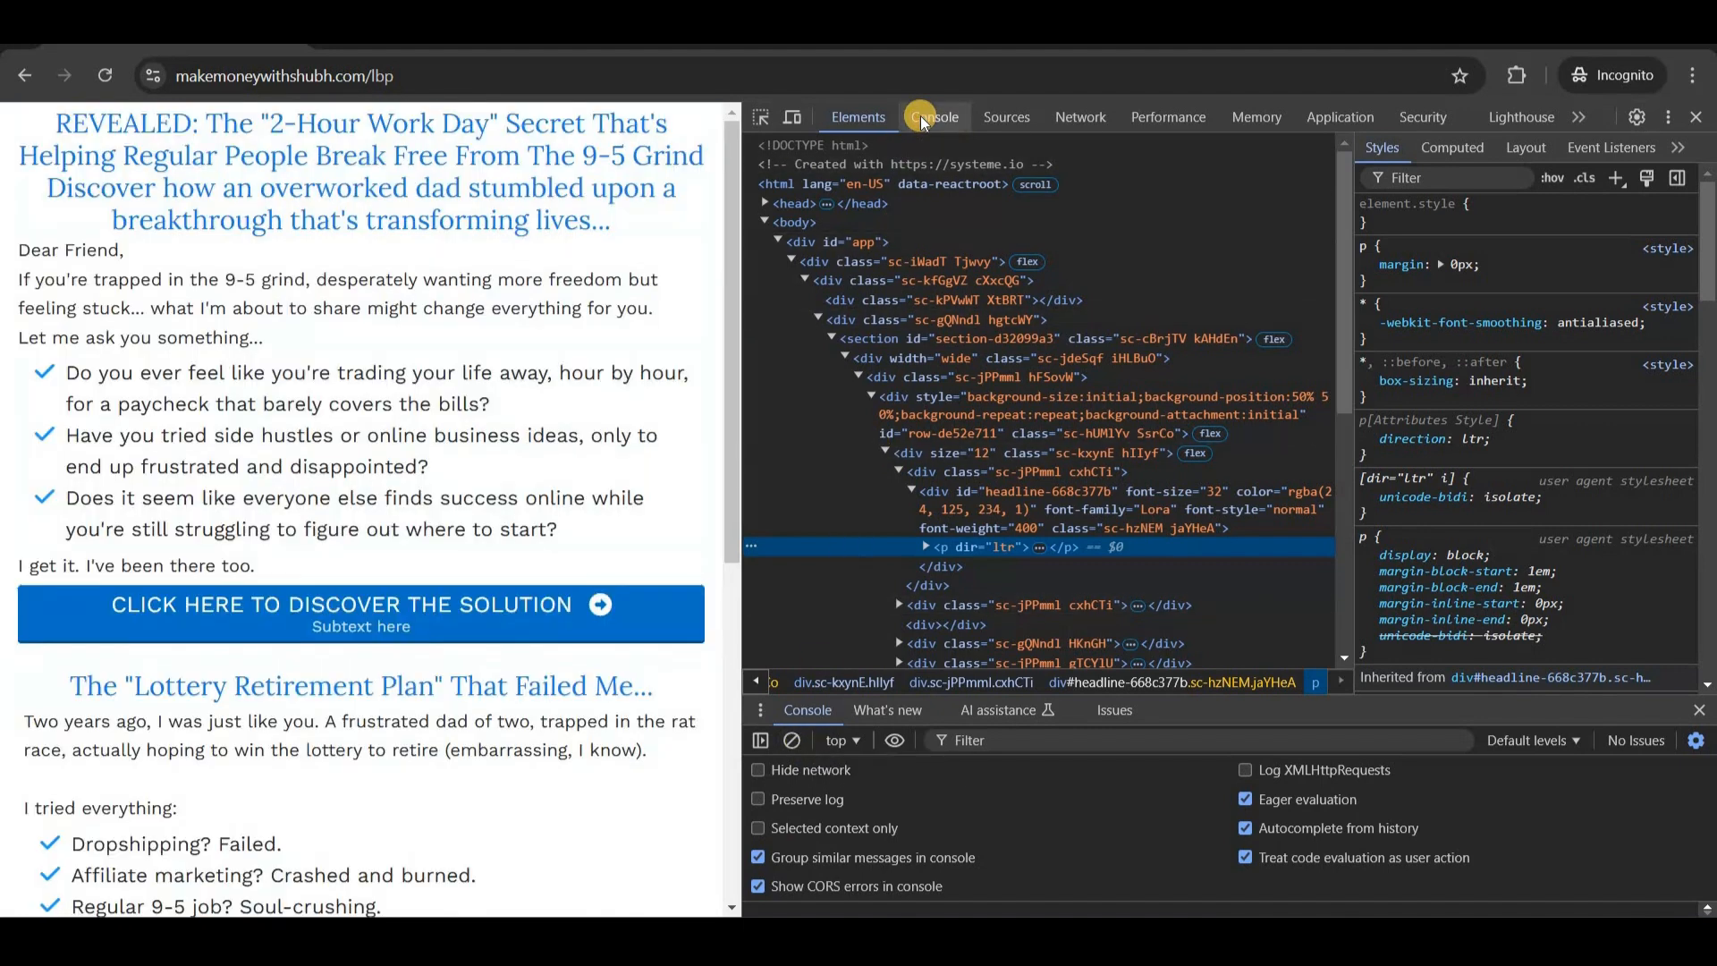
{"action": "left_click", "coordinate": [924, 123]}
{"action": "key", "text": "ctrl+l"}
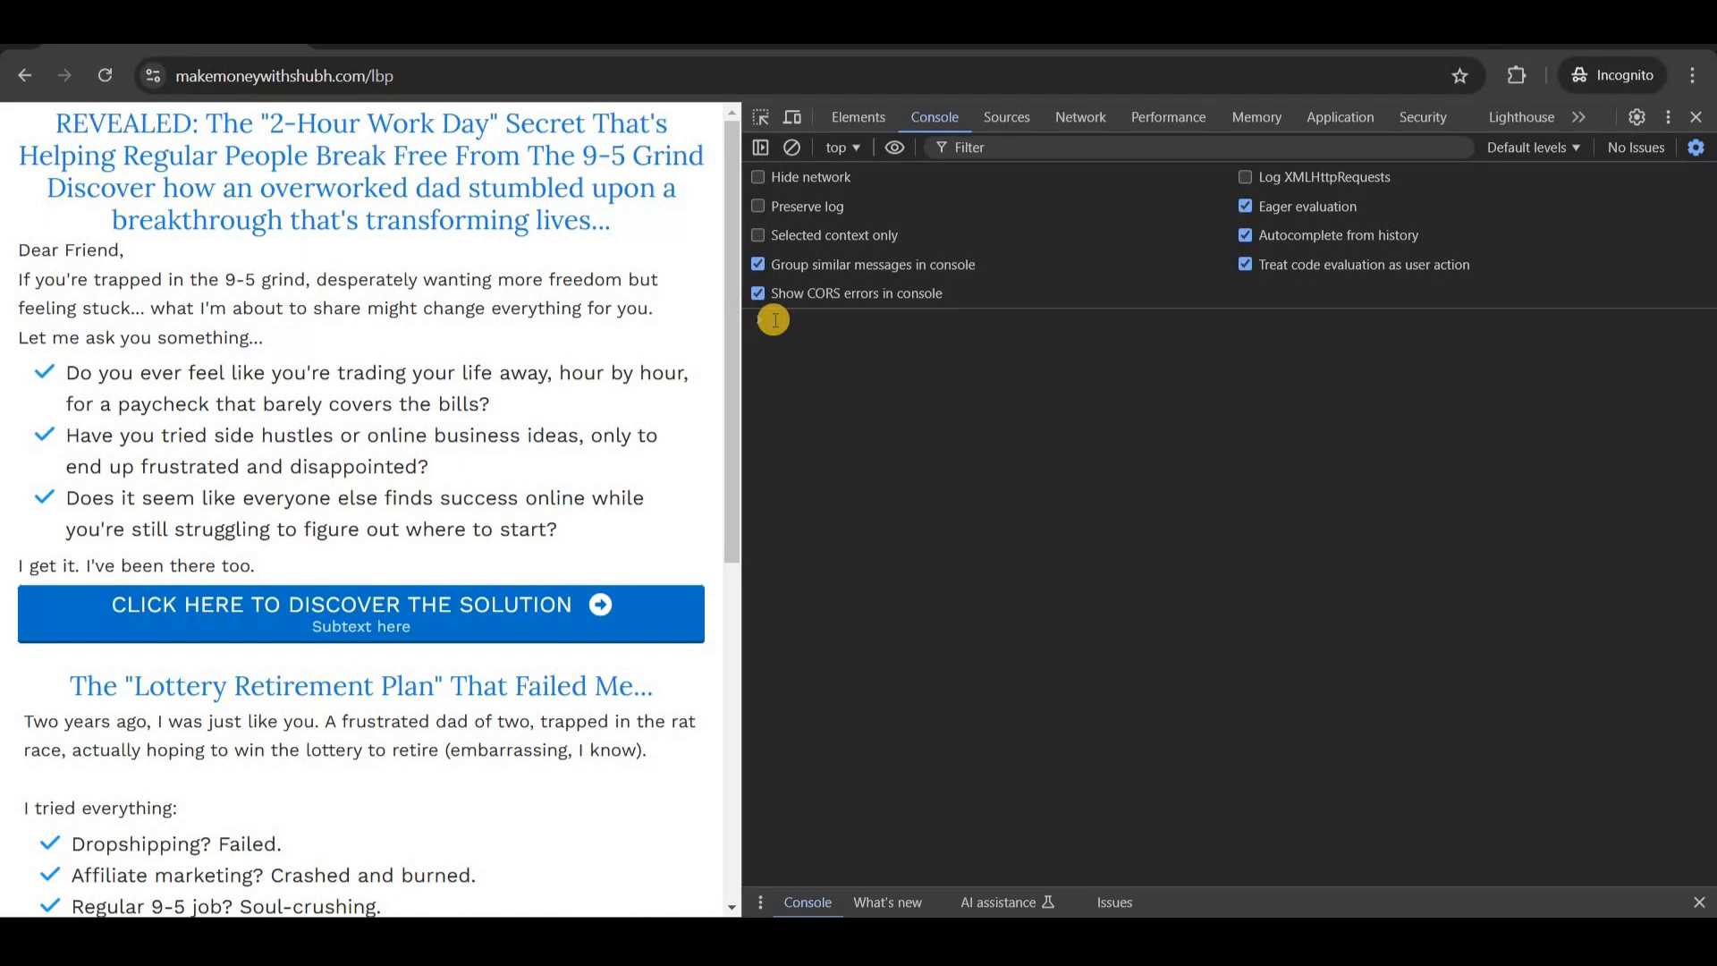
{"action": "type", "text": "allow pasting"}
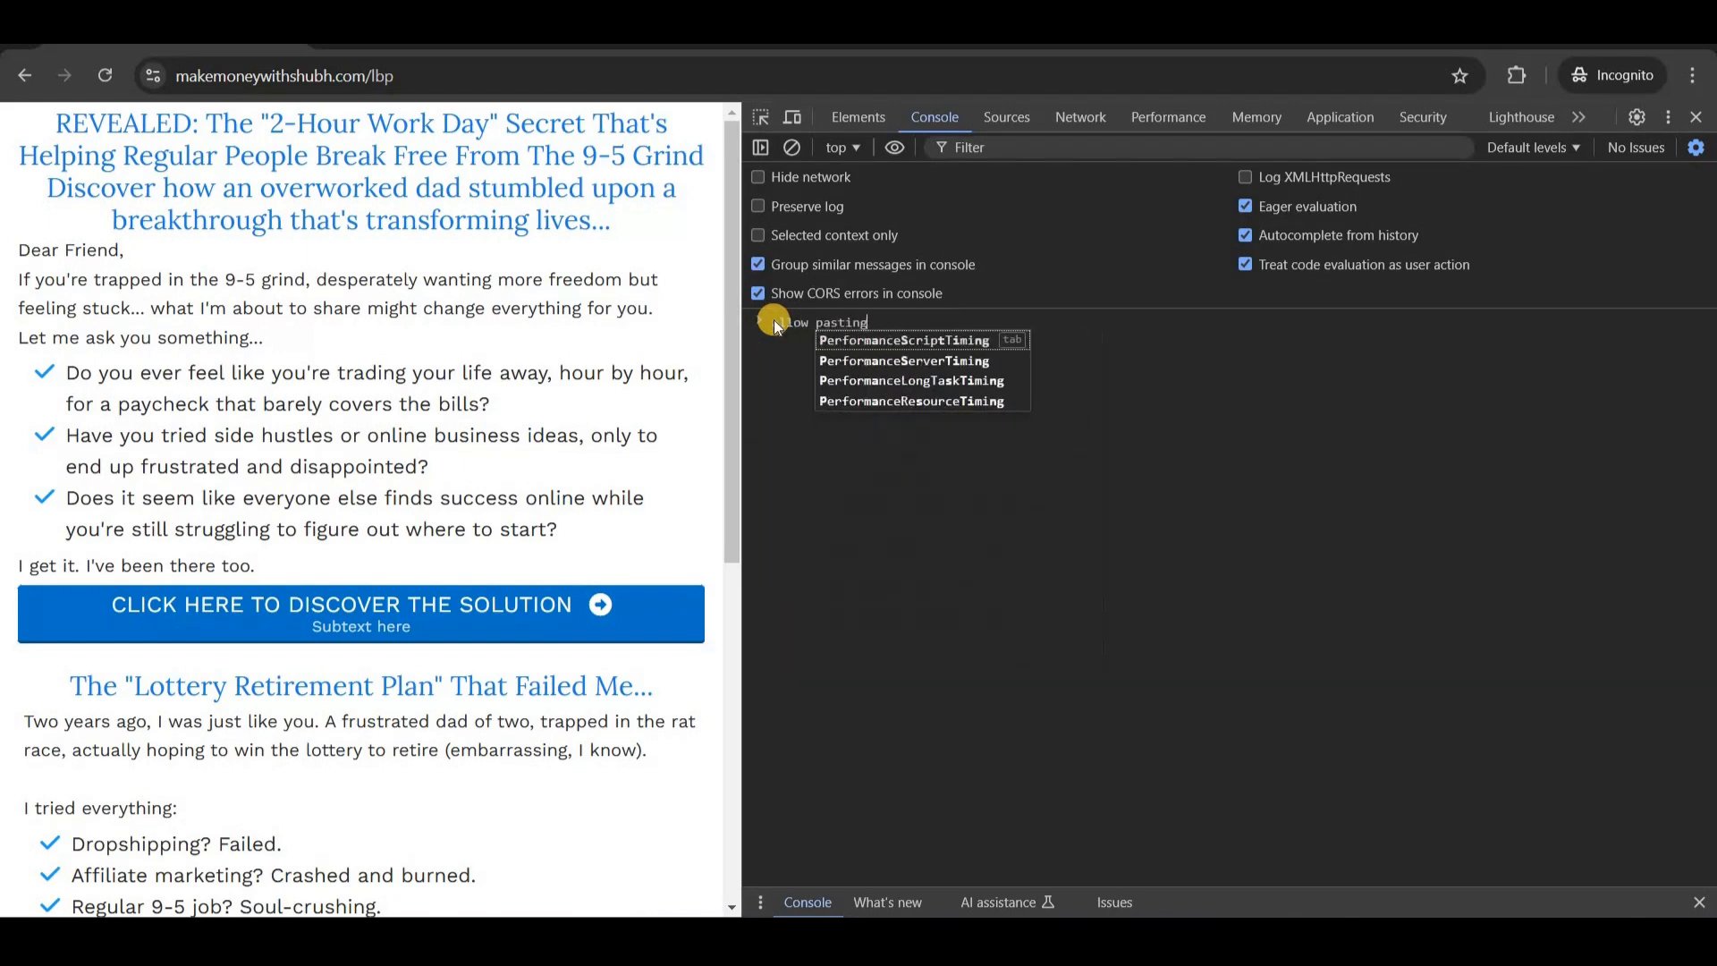
{"action": "key", "text": "Return"}
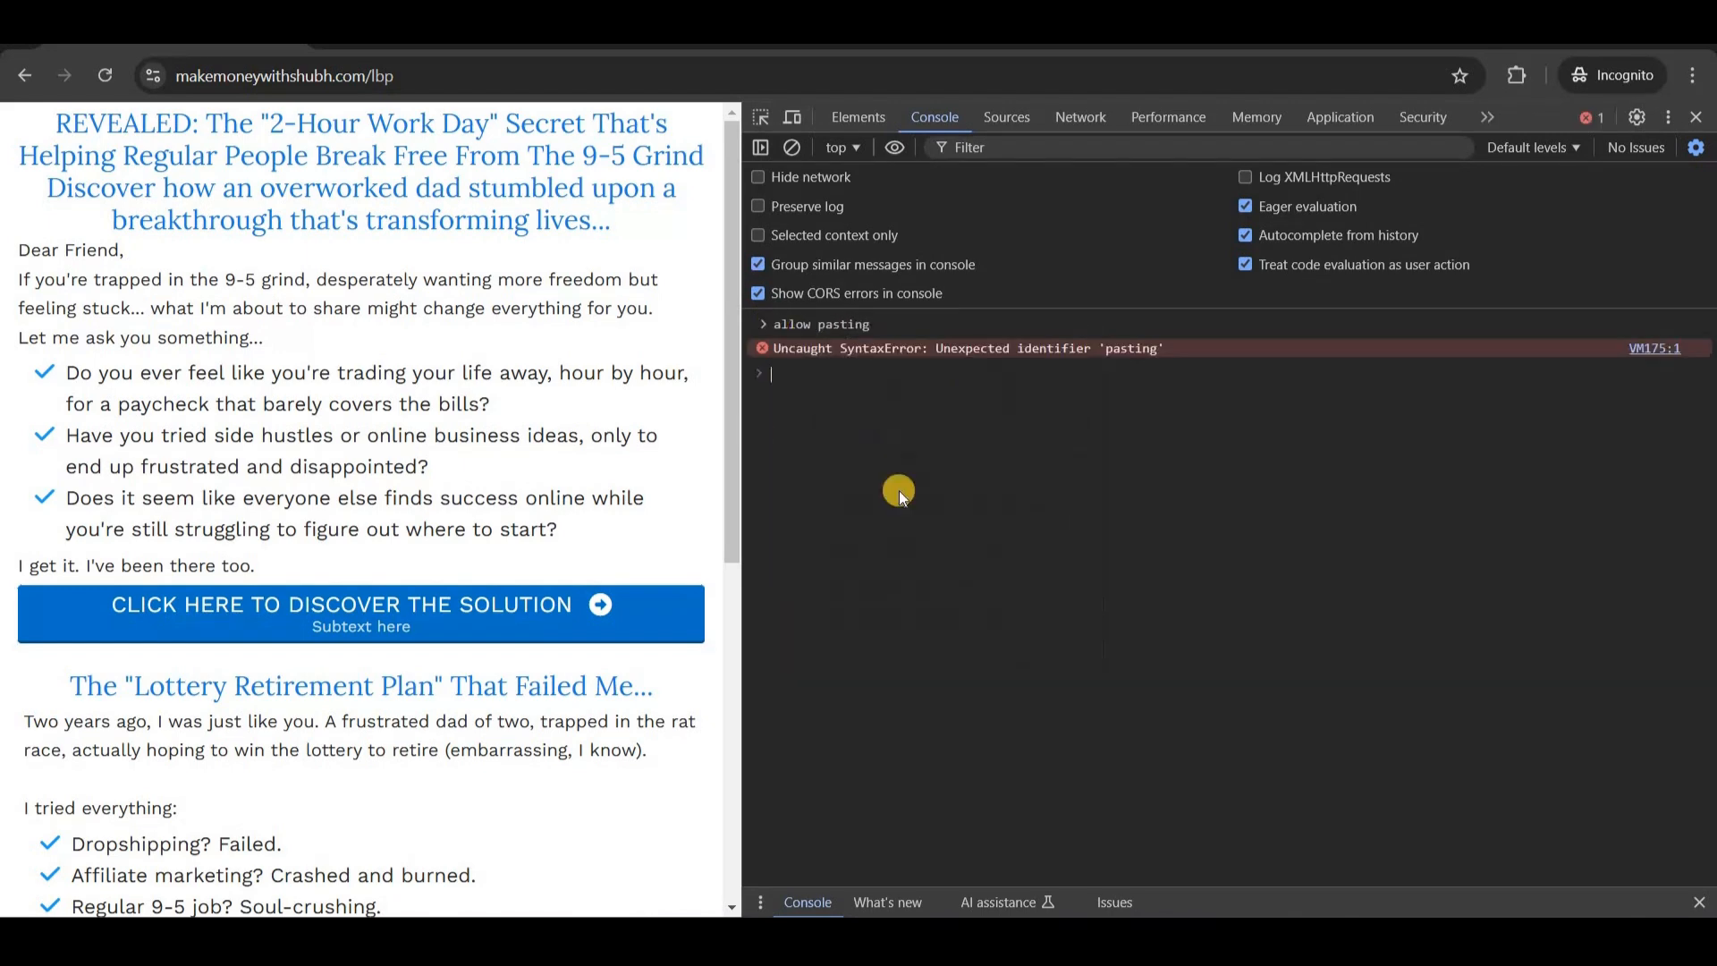
{"action": "left_click", "coordinate": [791, 148]}
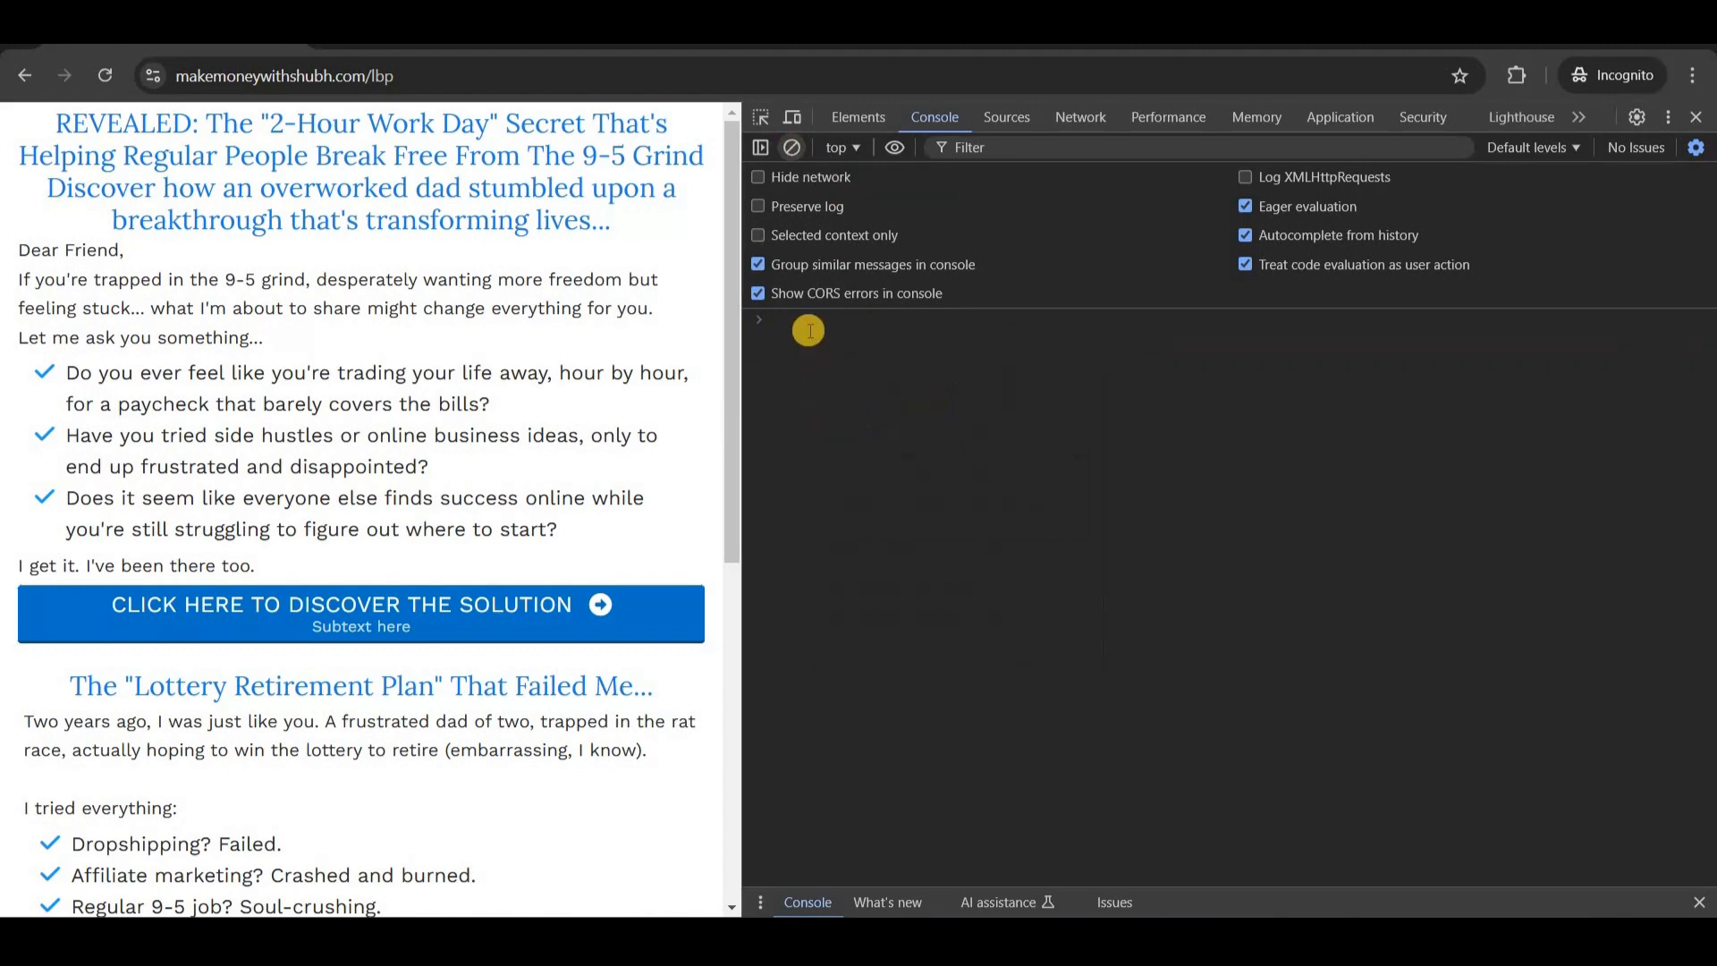
{"action": "left_click", "coordinate": [794, 319]}
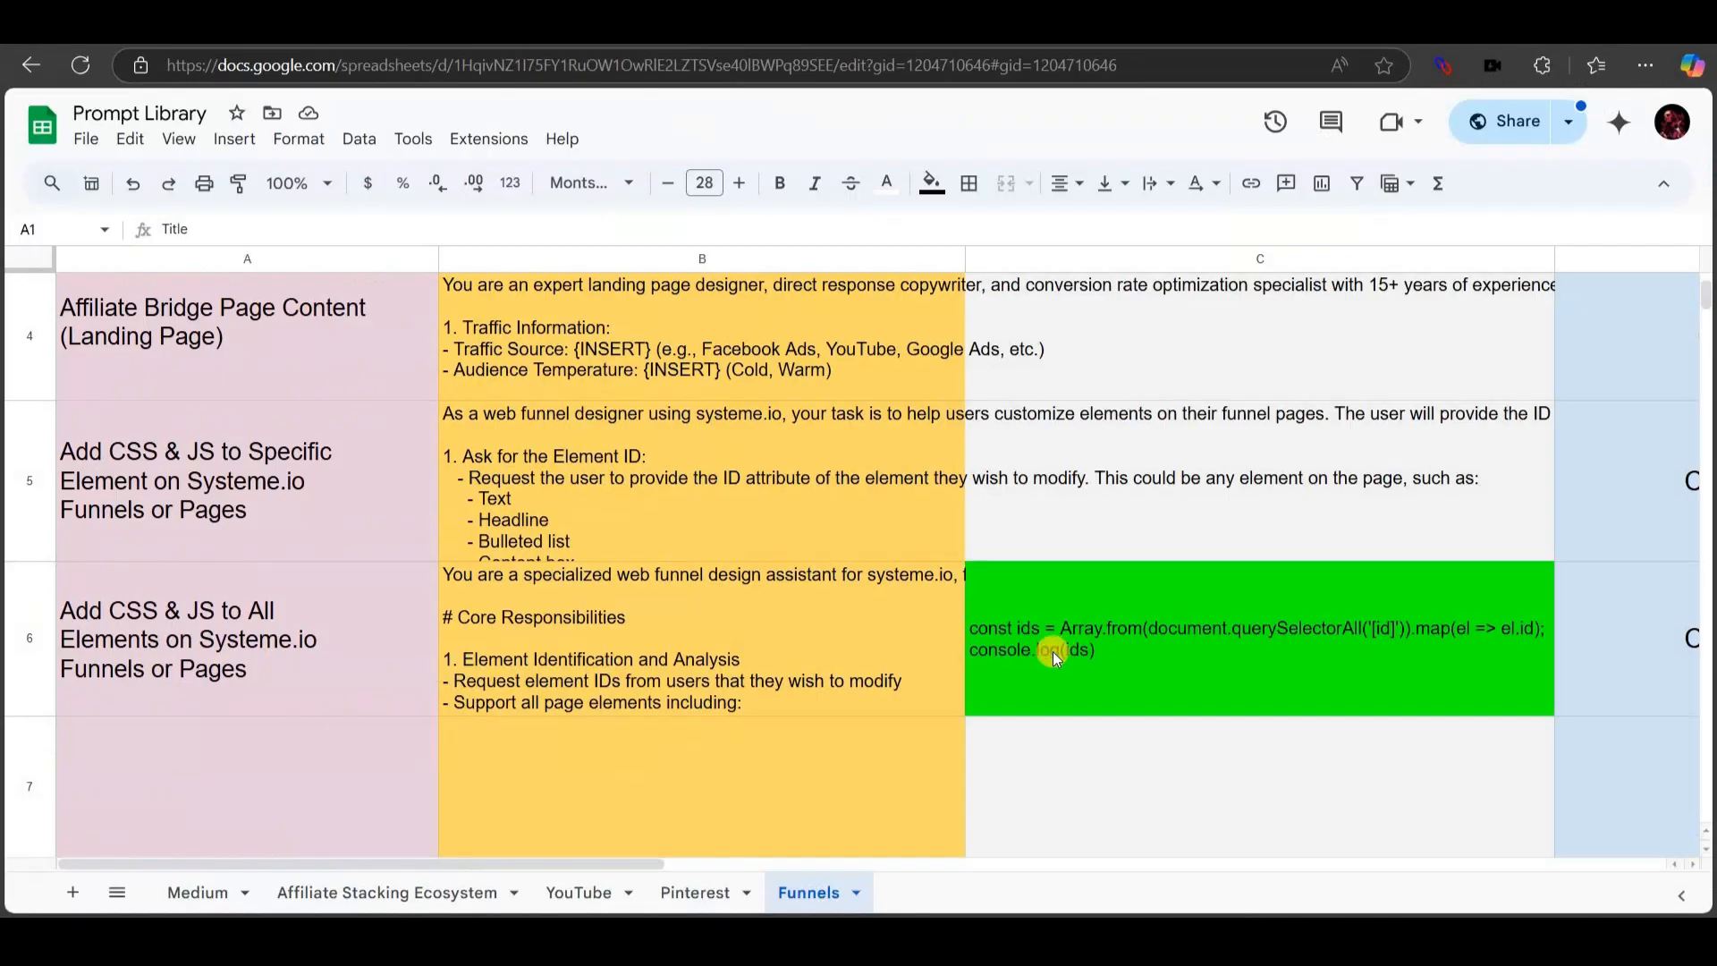
Copy the ID-listing script from cell C6 and return to the DevTools window.
{"action": "left_click", "coordinate": [1054, 650]}
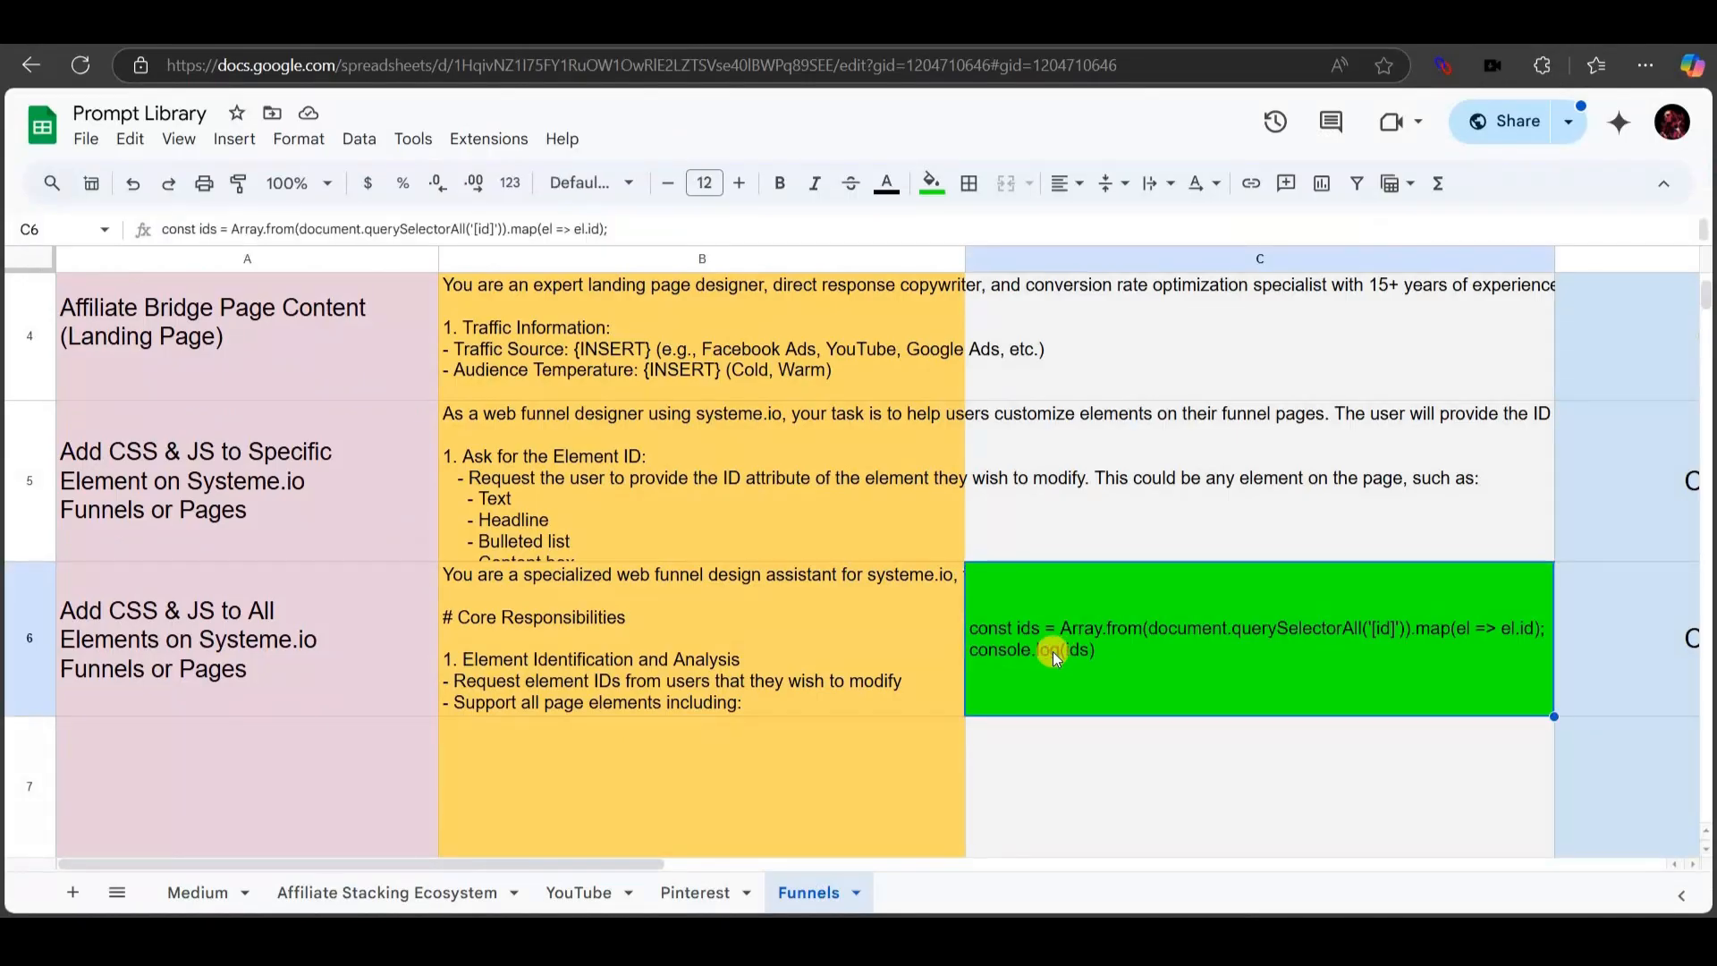
{"action": "double_click", "coordinate": [1053, 651]}
{"action": "key", "text": "ctrl+a"}
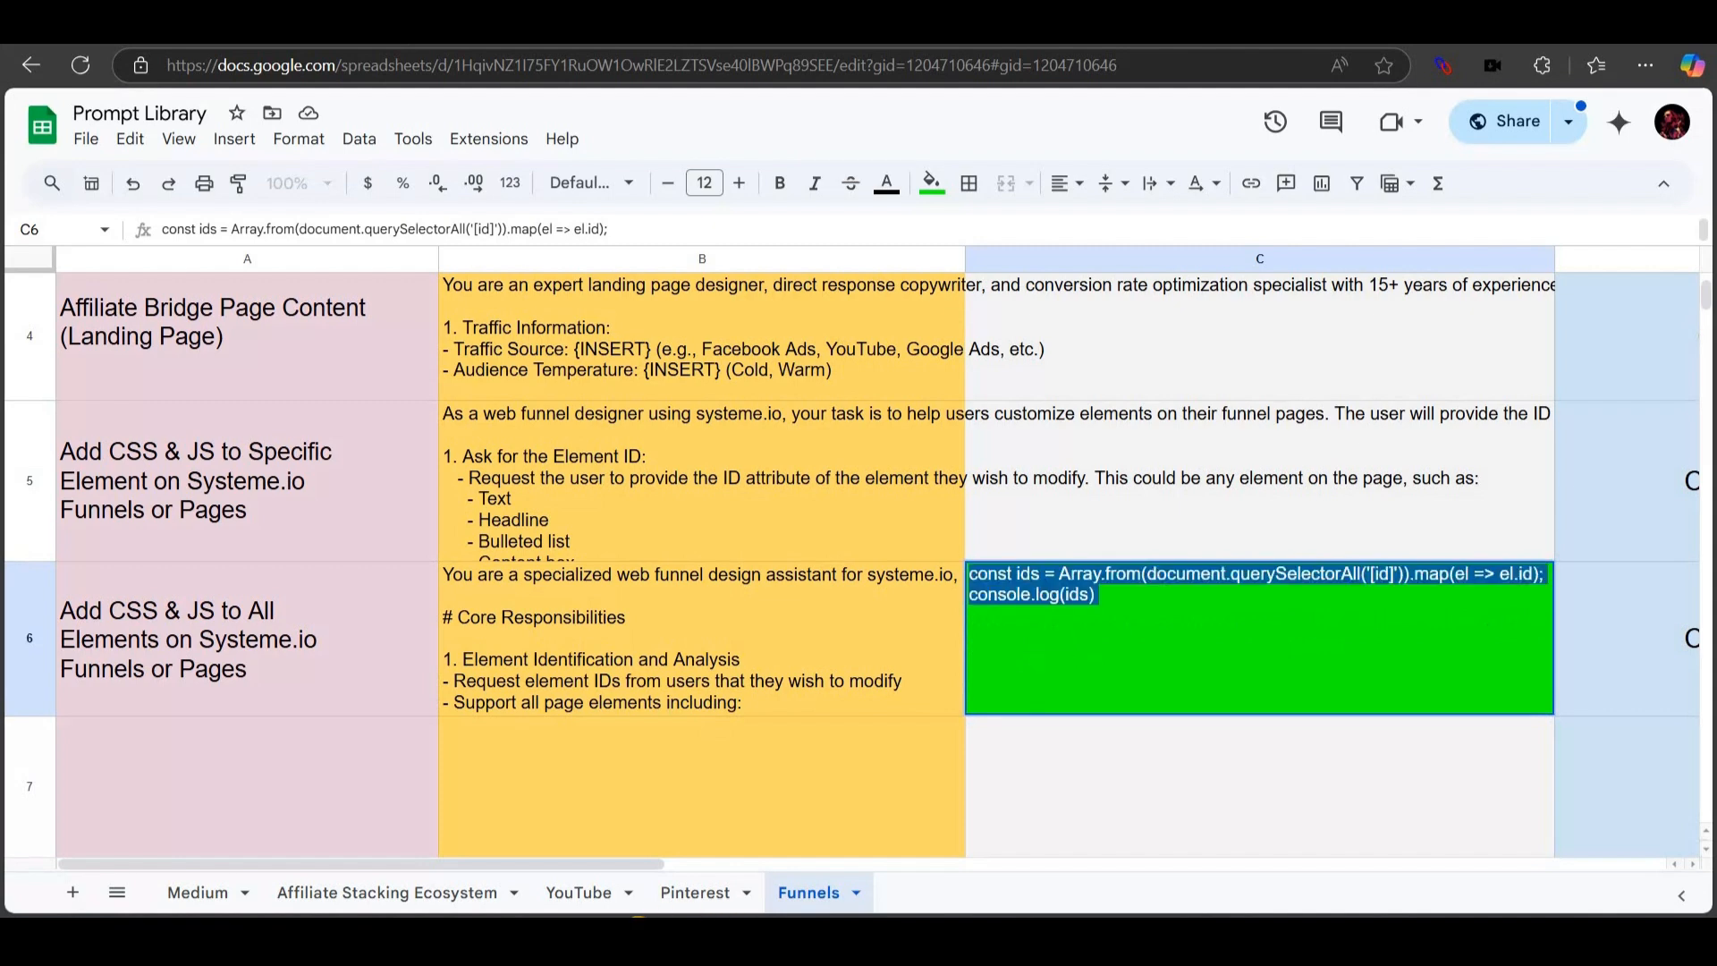
{"action": "left_click", "coordinate": [631, 939]}
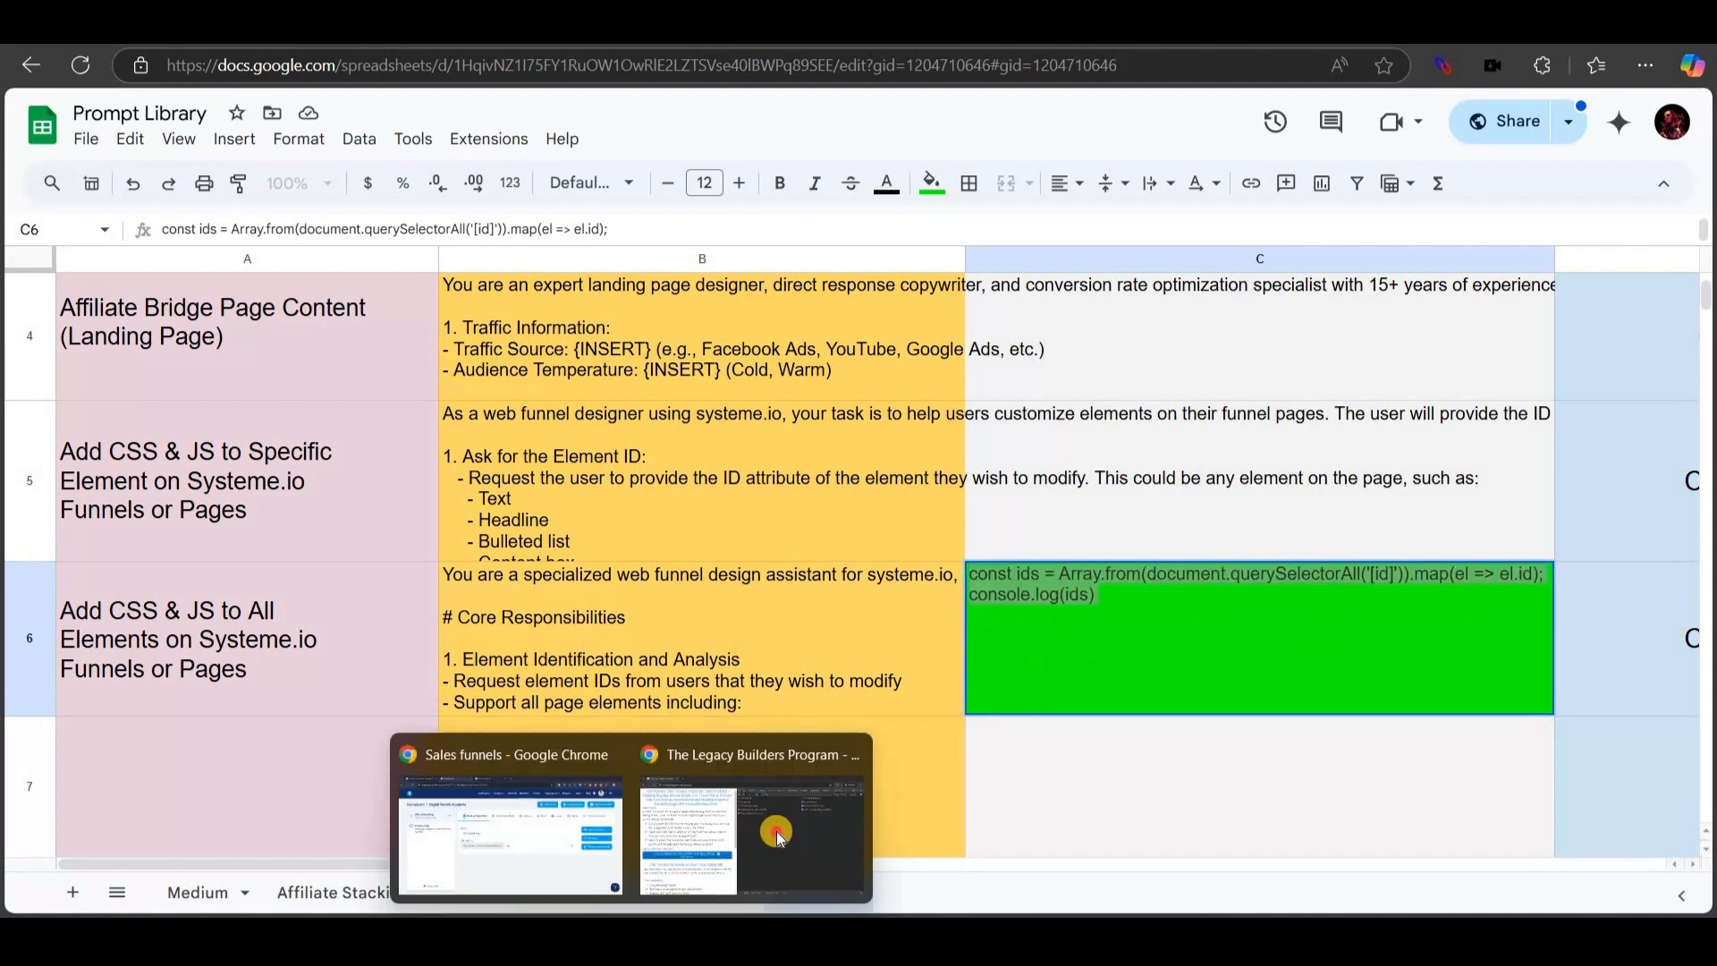
{"action": "left_click", "coordinate": [776, 833]}
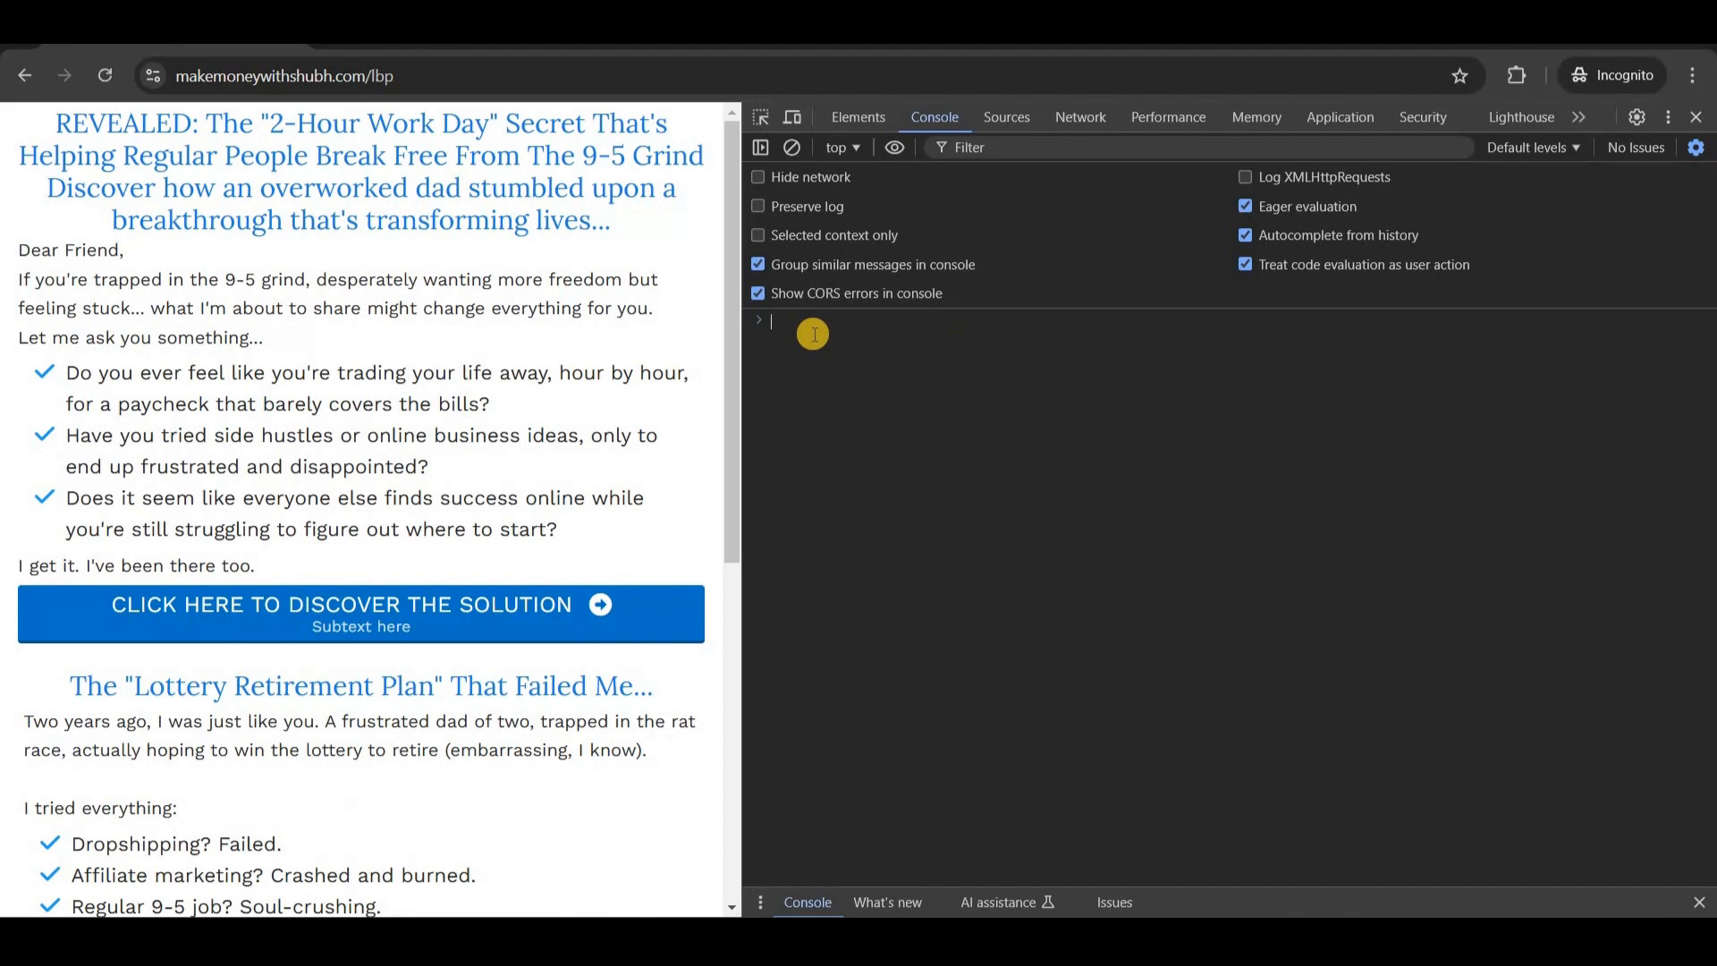
Paste the script into the console and expand the logged array of 25 element IDs.
{"action": "key", "text": "ctrl+v"}
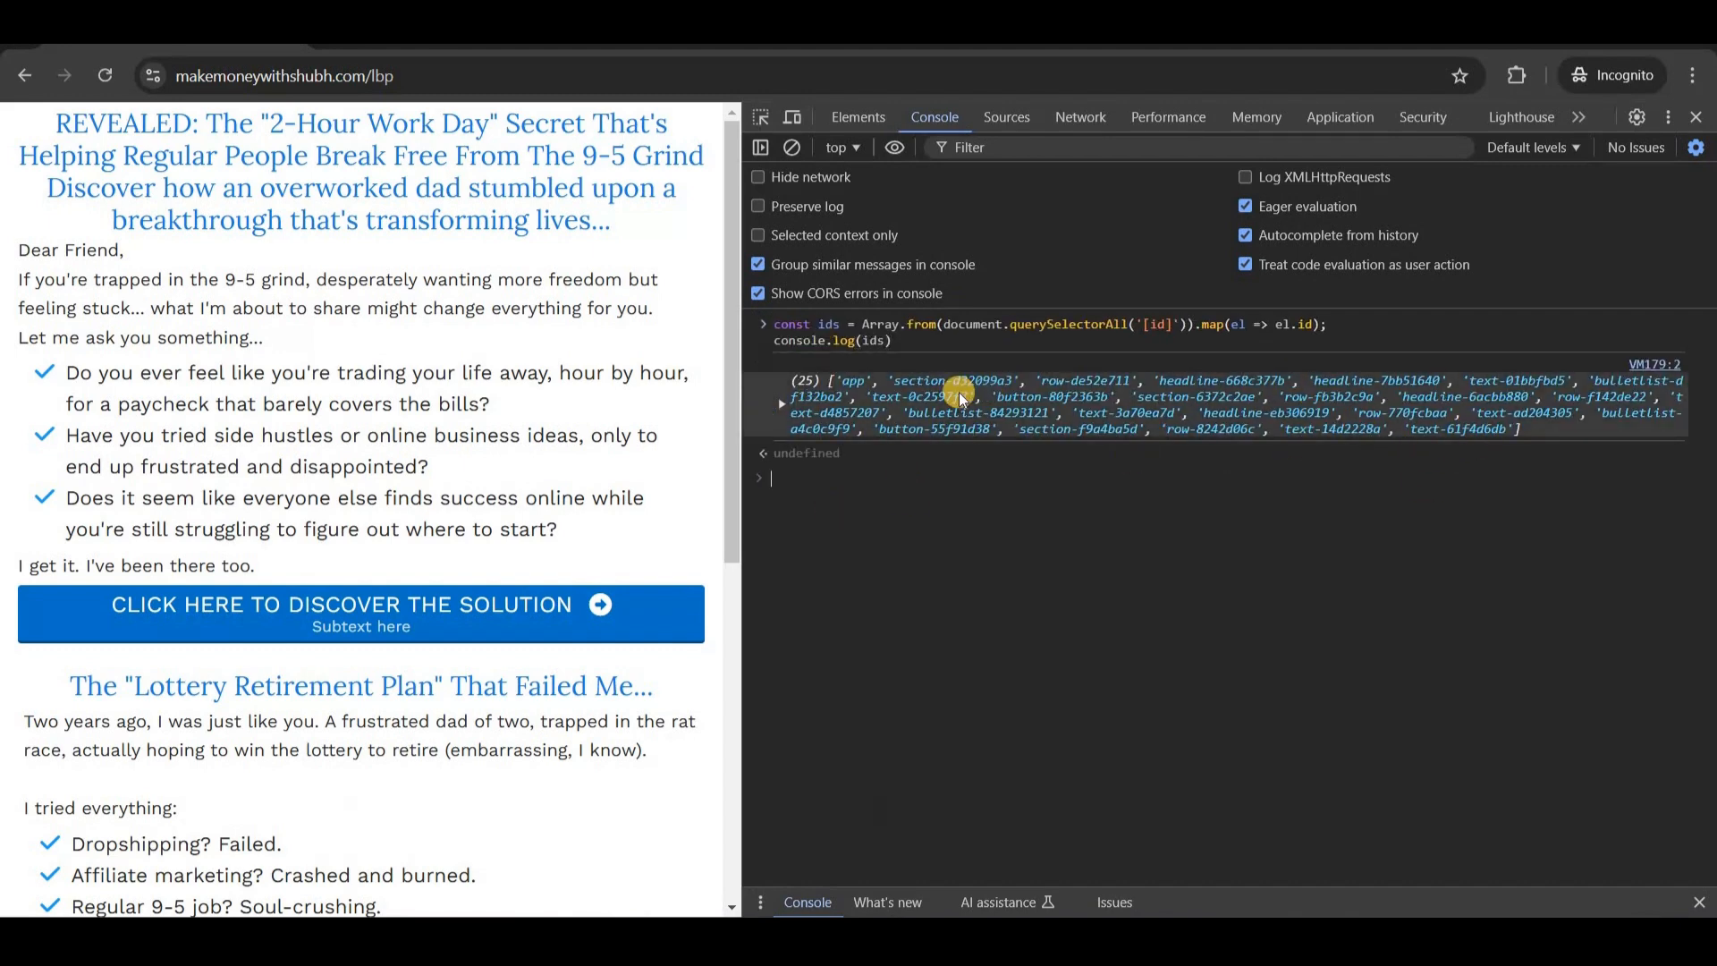
{"action": "left_click", "coordinate": [881, 420]}
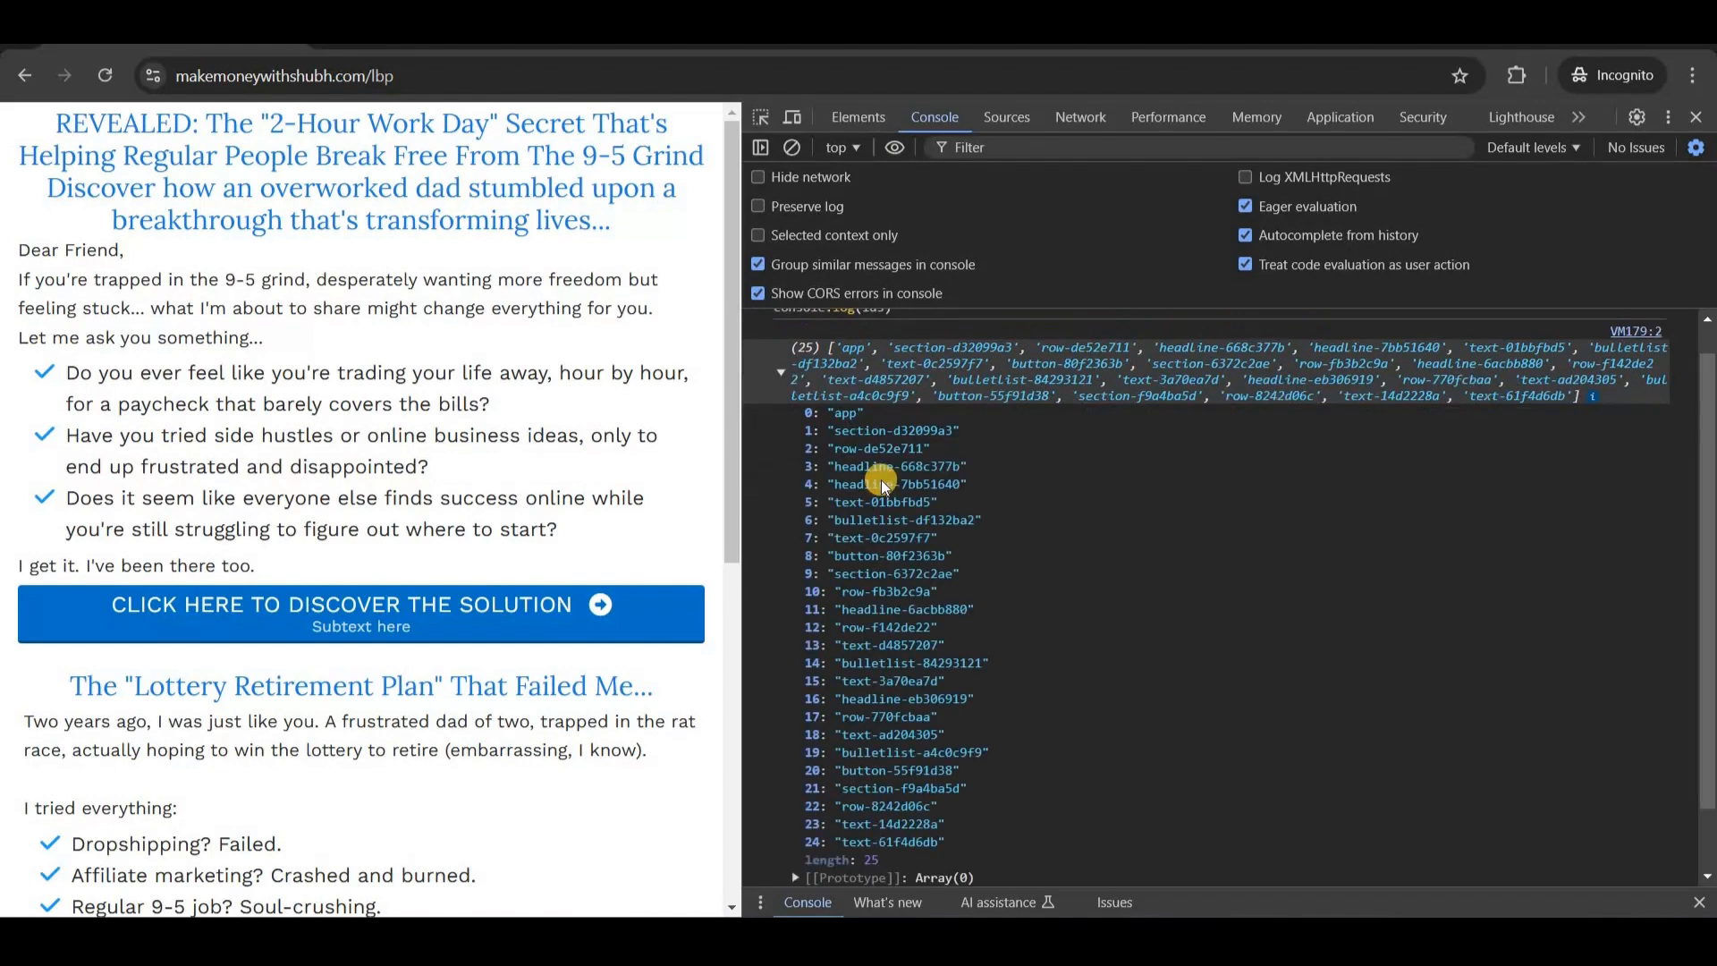
{"action": "scroll", "coordinate": [873, 484], "scroll_direction": "up", "scroll_amount": 1}
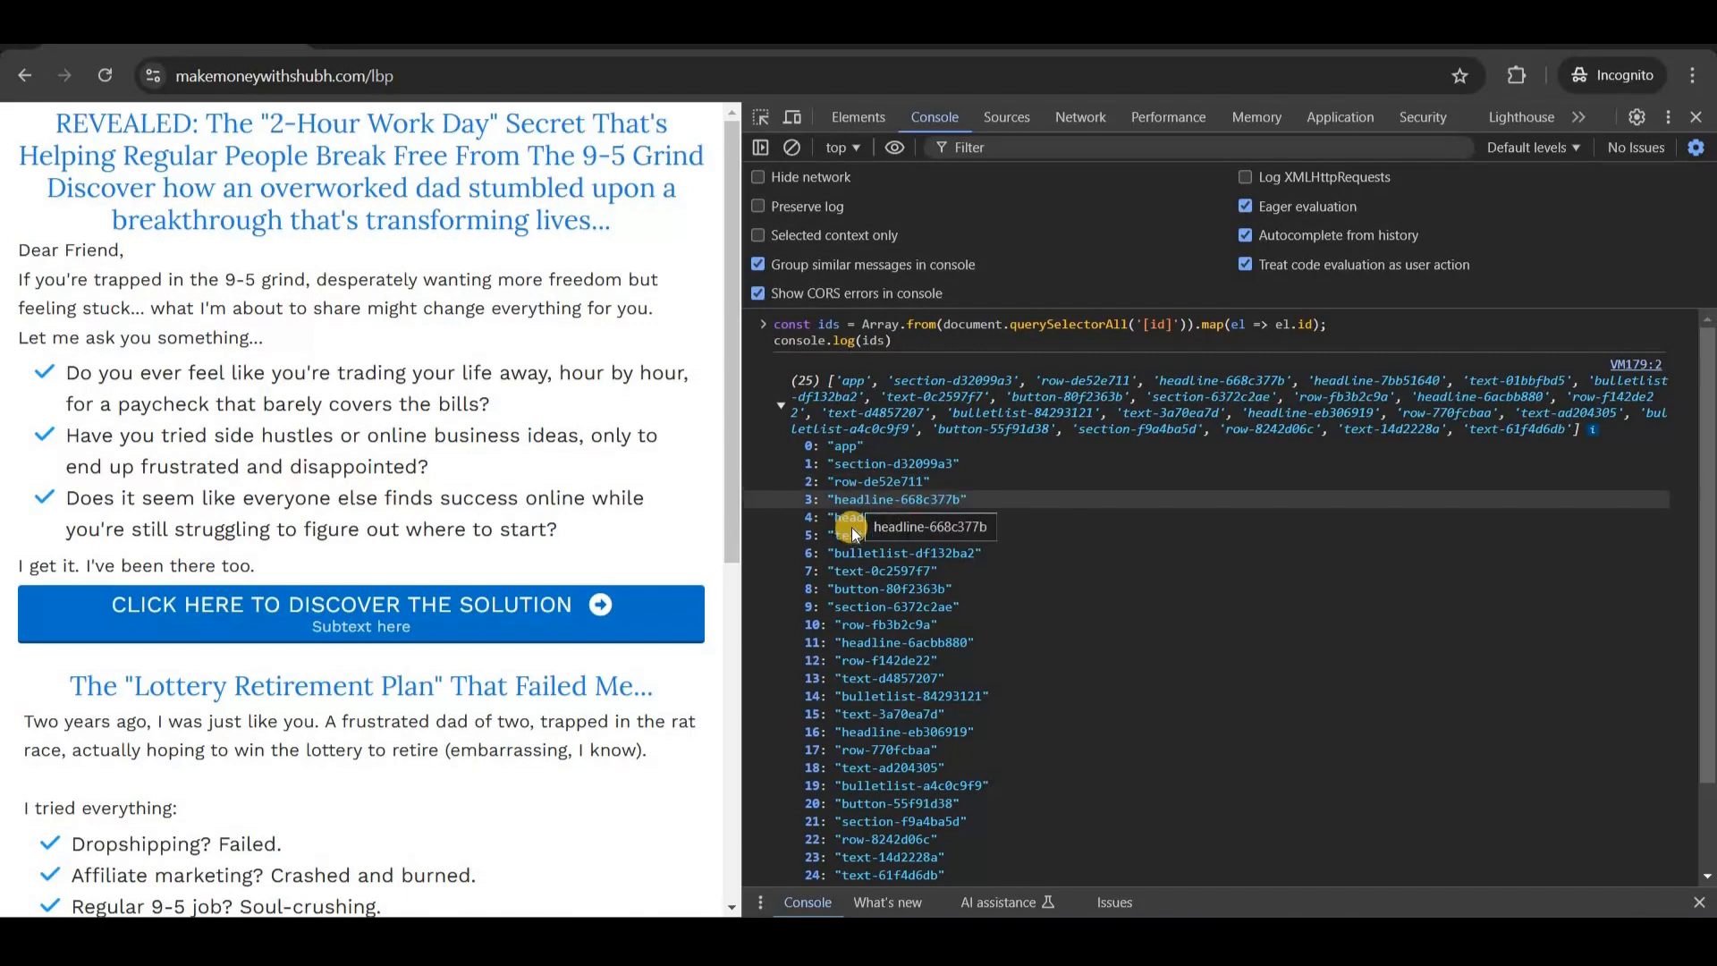
{"action": "scroll", "coordinate": [873, 787], "scroll_direction": "down", "scroll_amount": 2}
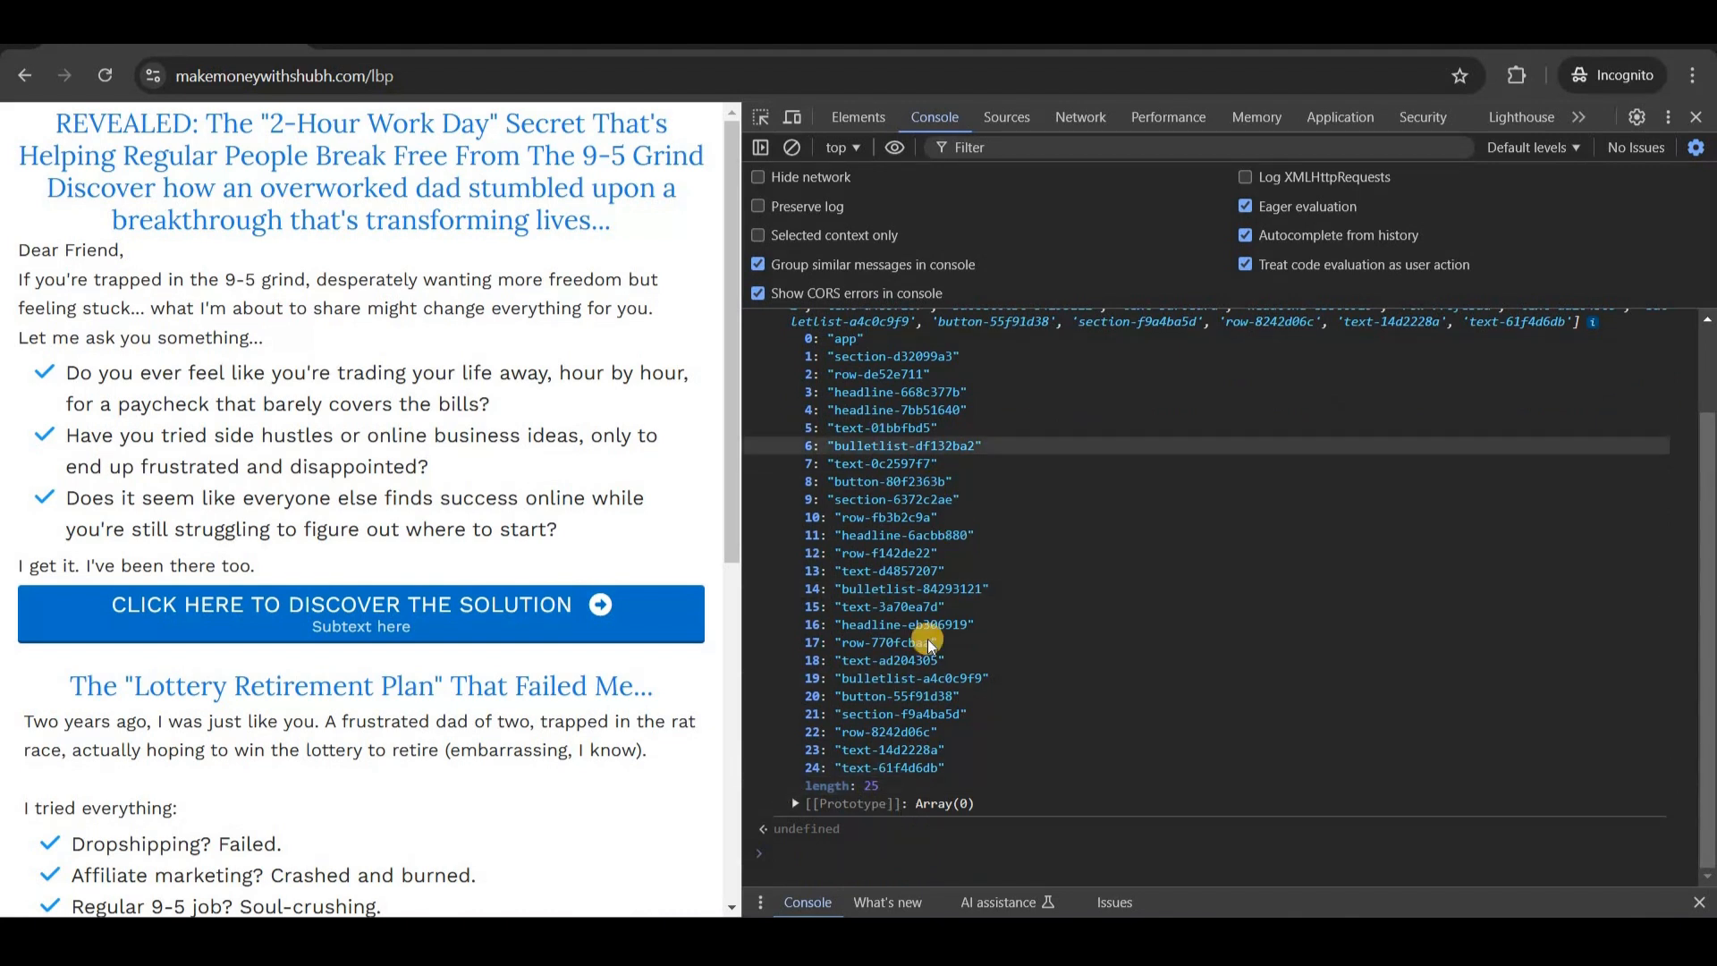
Open the LBP Landing Page step in the systeme.io page editor.
{"action": "mouse_move", "coordinate": [484, 941]}
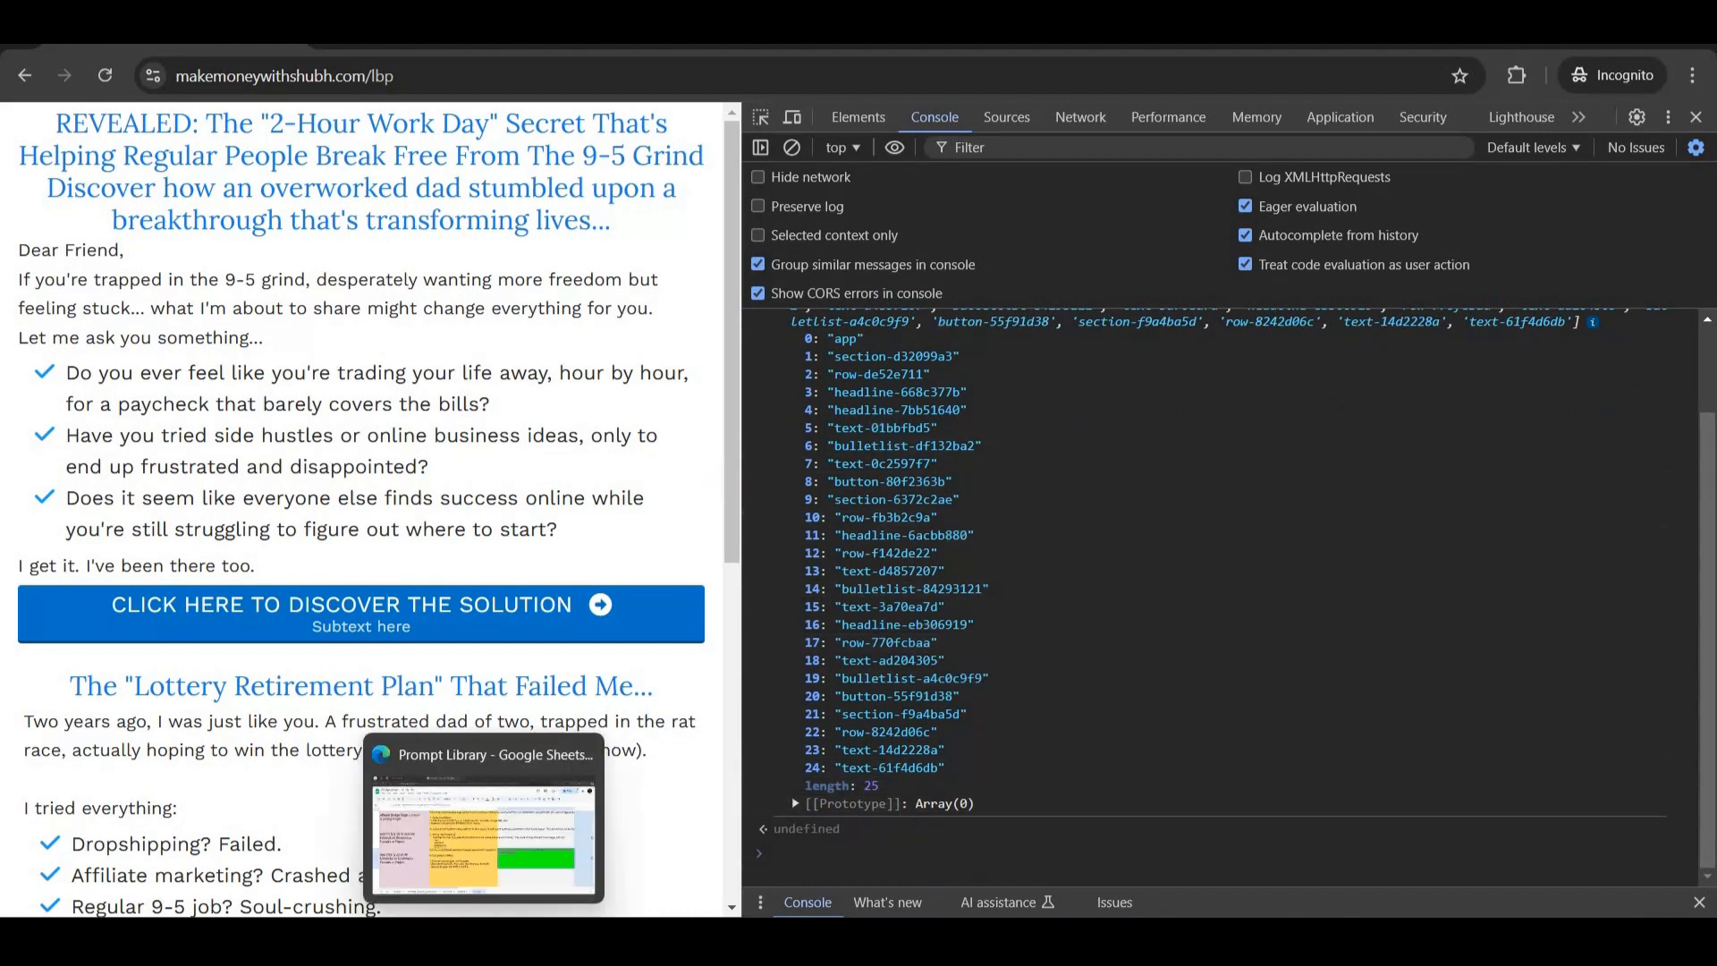
{"action": "left_click", "coordinate": [544, 847]}
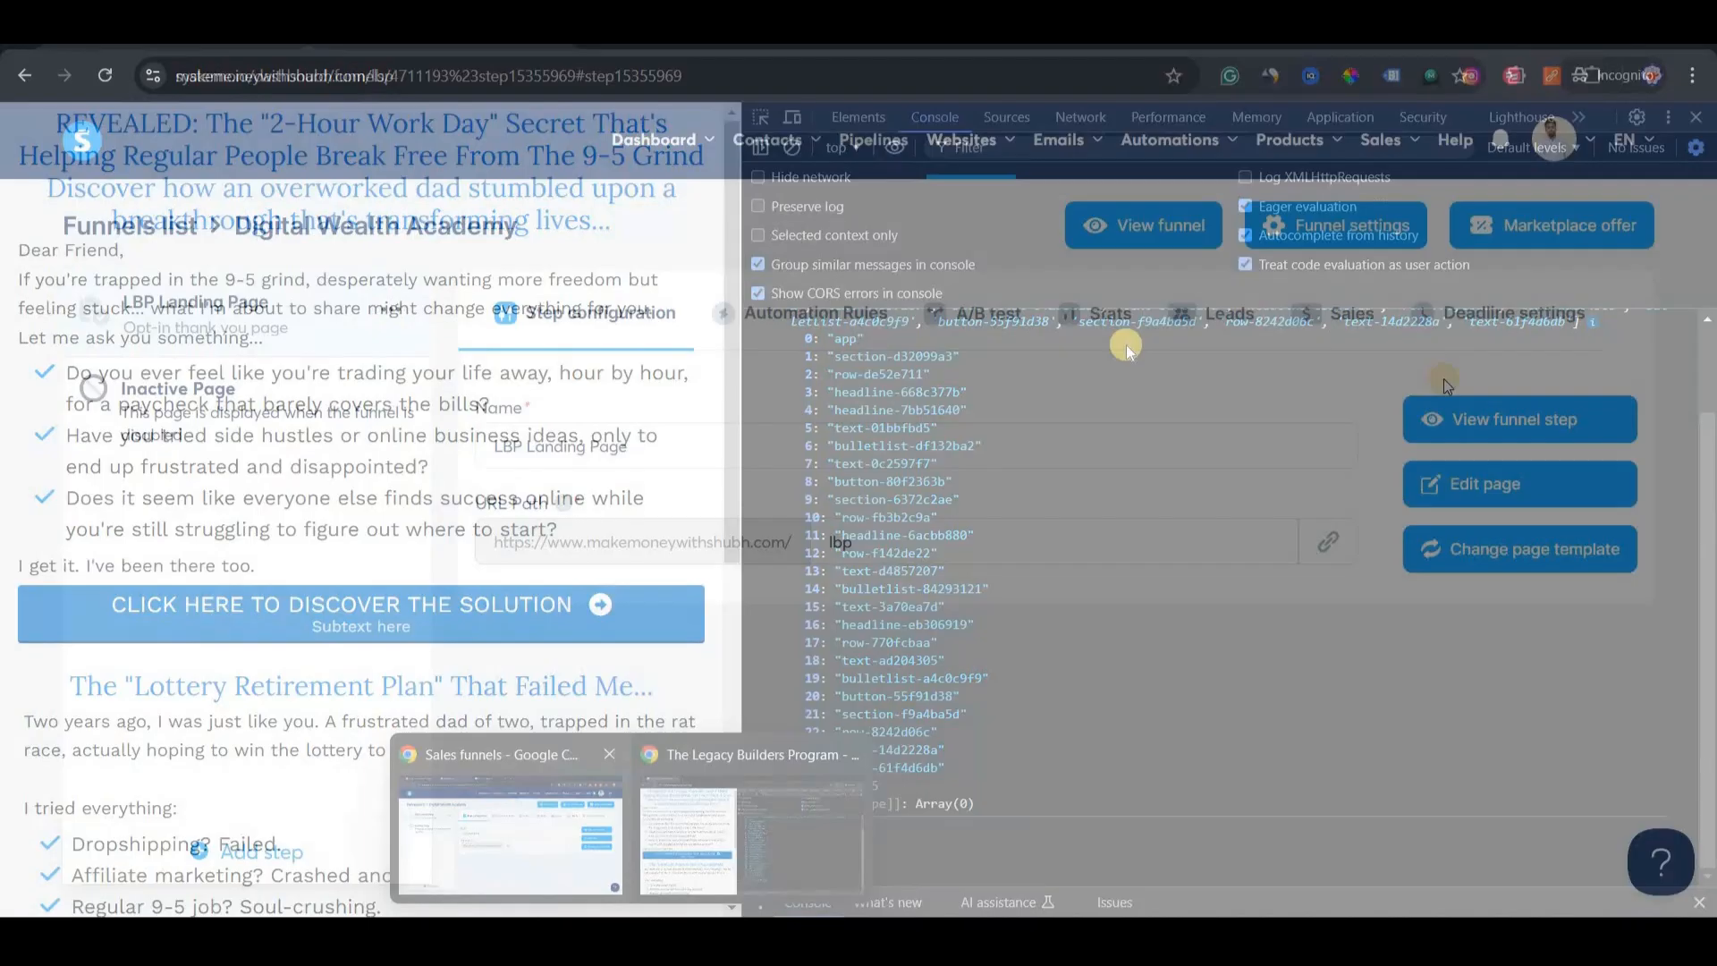
{"action": "left_click", "coordinate": [1451, 486]}
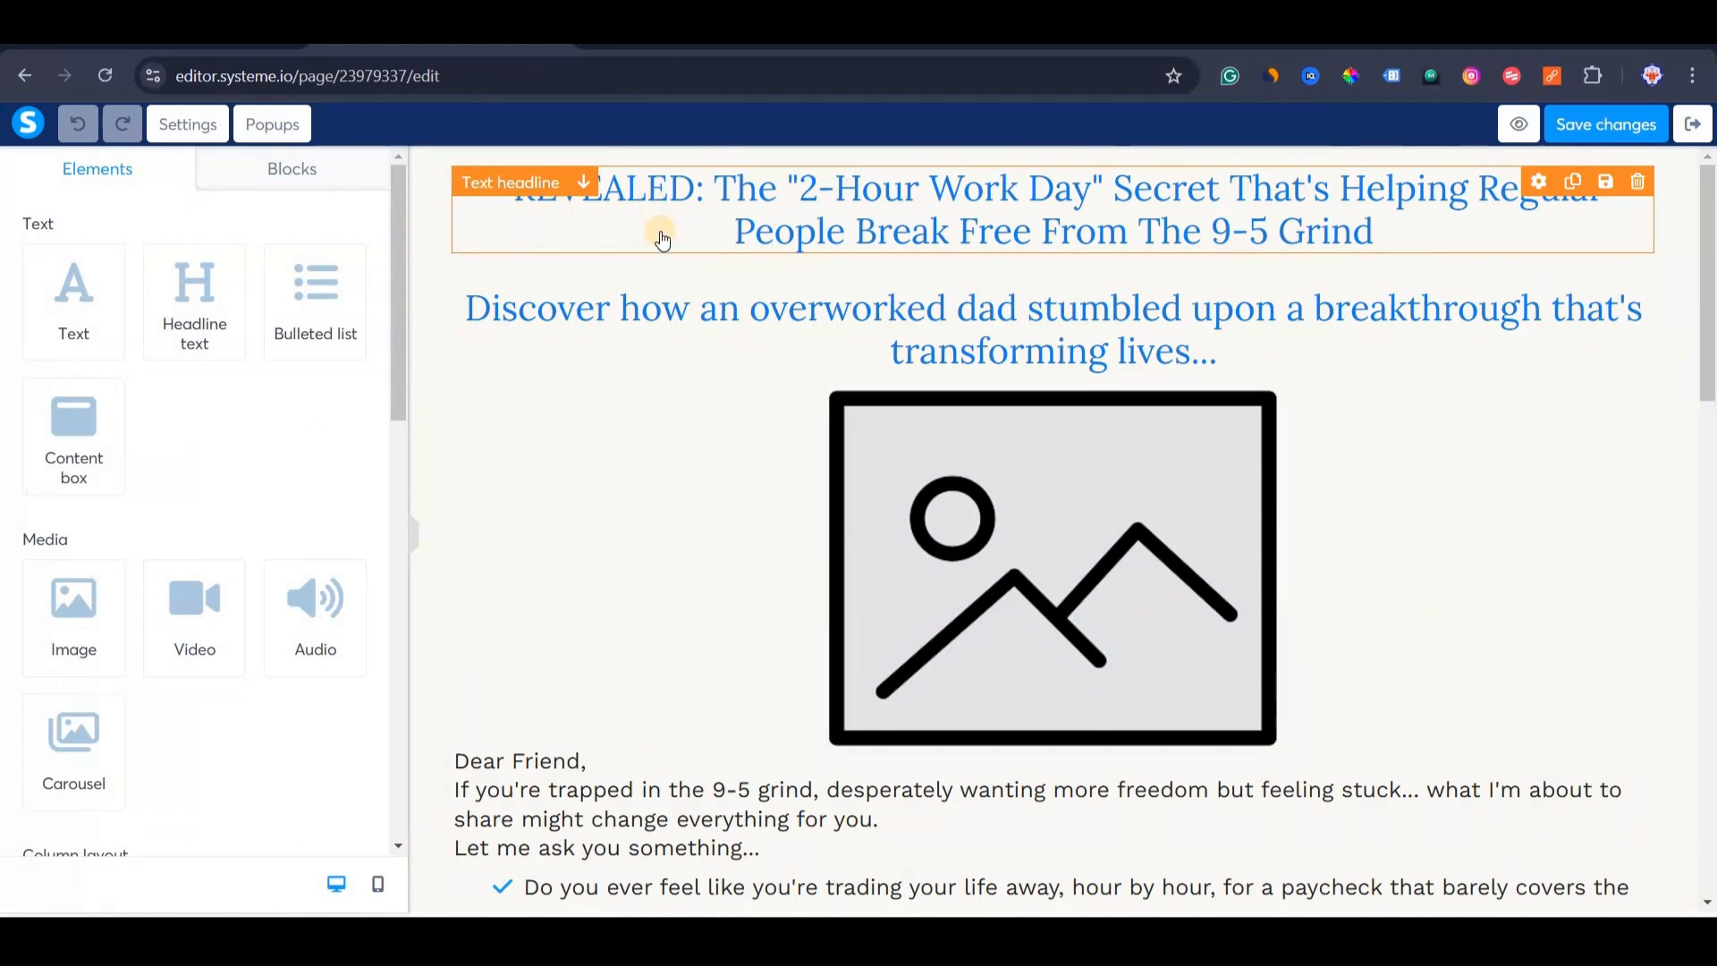
Copy the REVEALED headline's ID attribute, headline-668c377b, from its settings panel.
{"action": "left_click", "coordinate": [662, 231]}
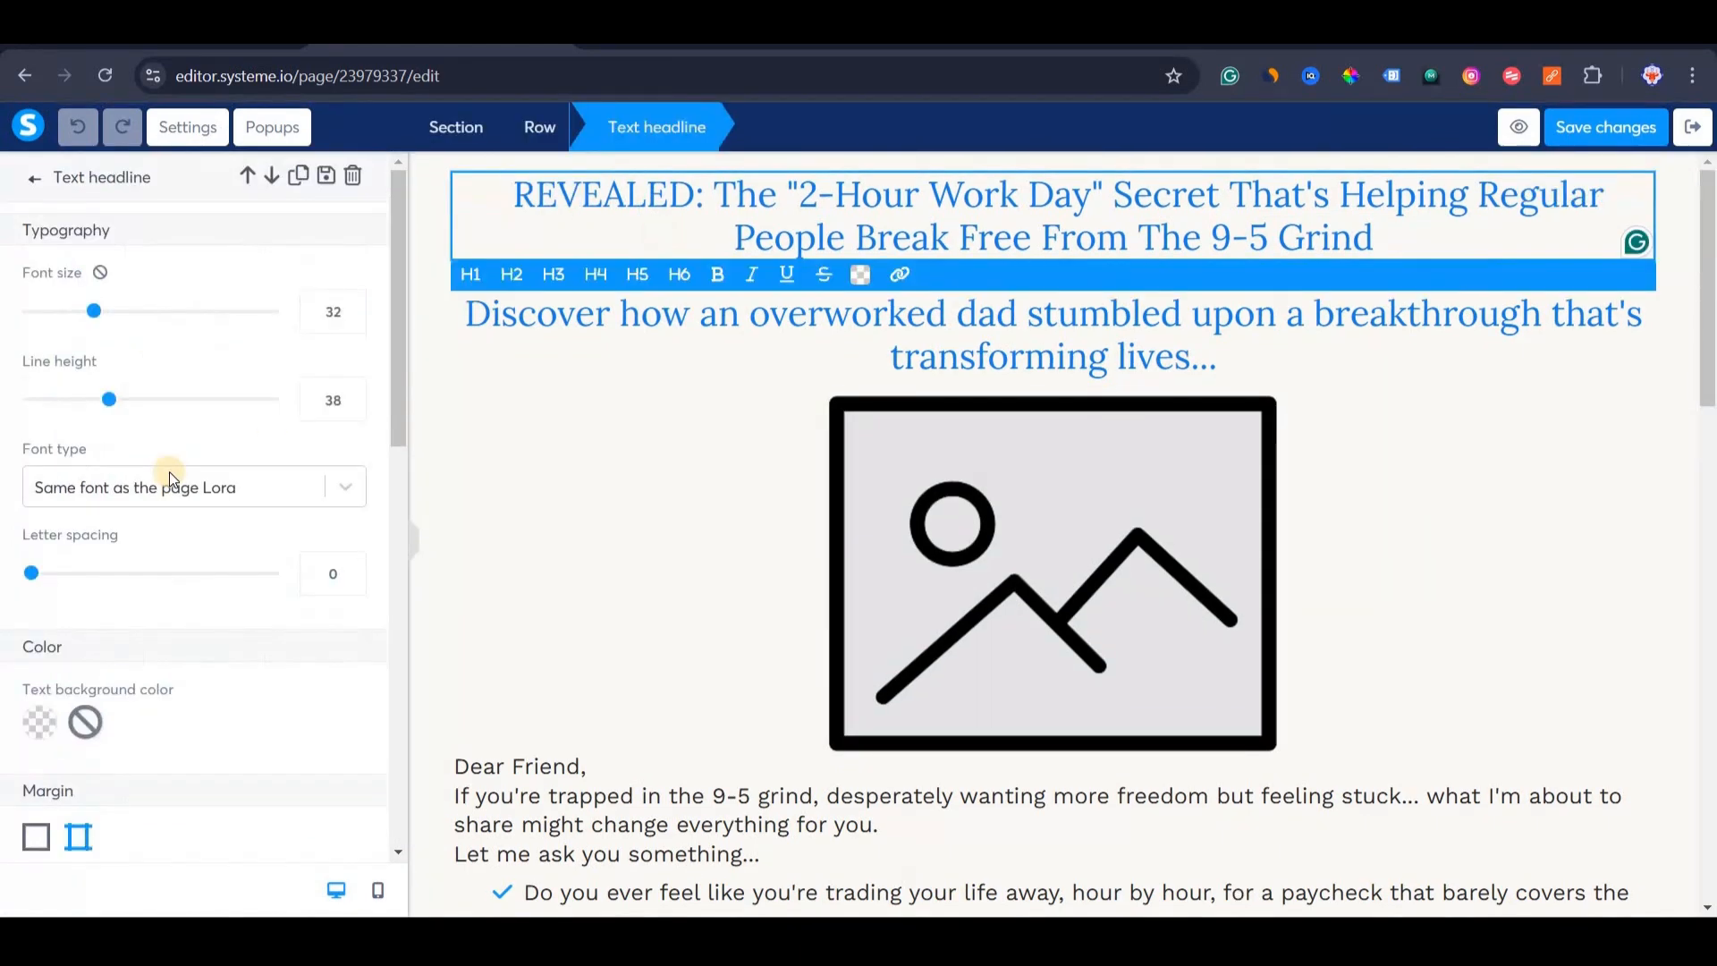
{"action": "scroll", "coordinate": [59, 825], "scroll_direction": "down", "scroll_amount": 10}
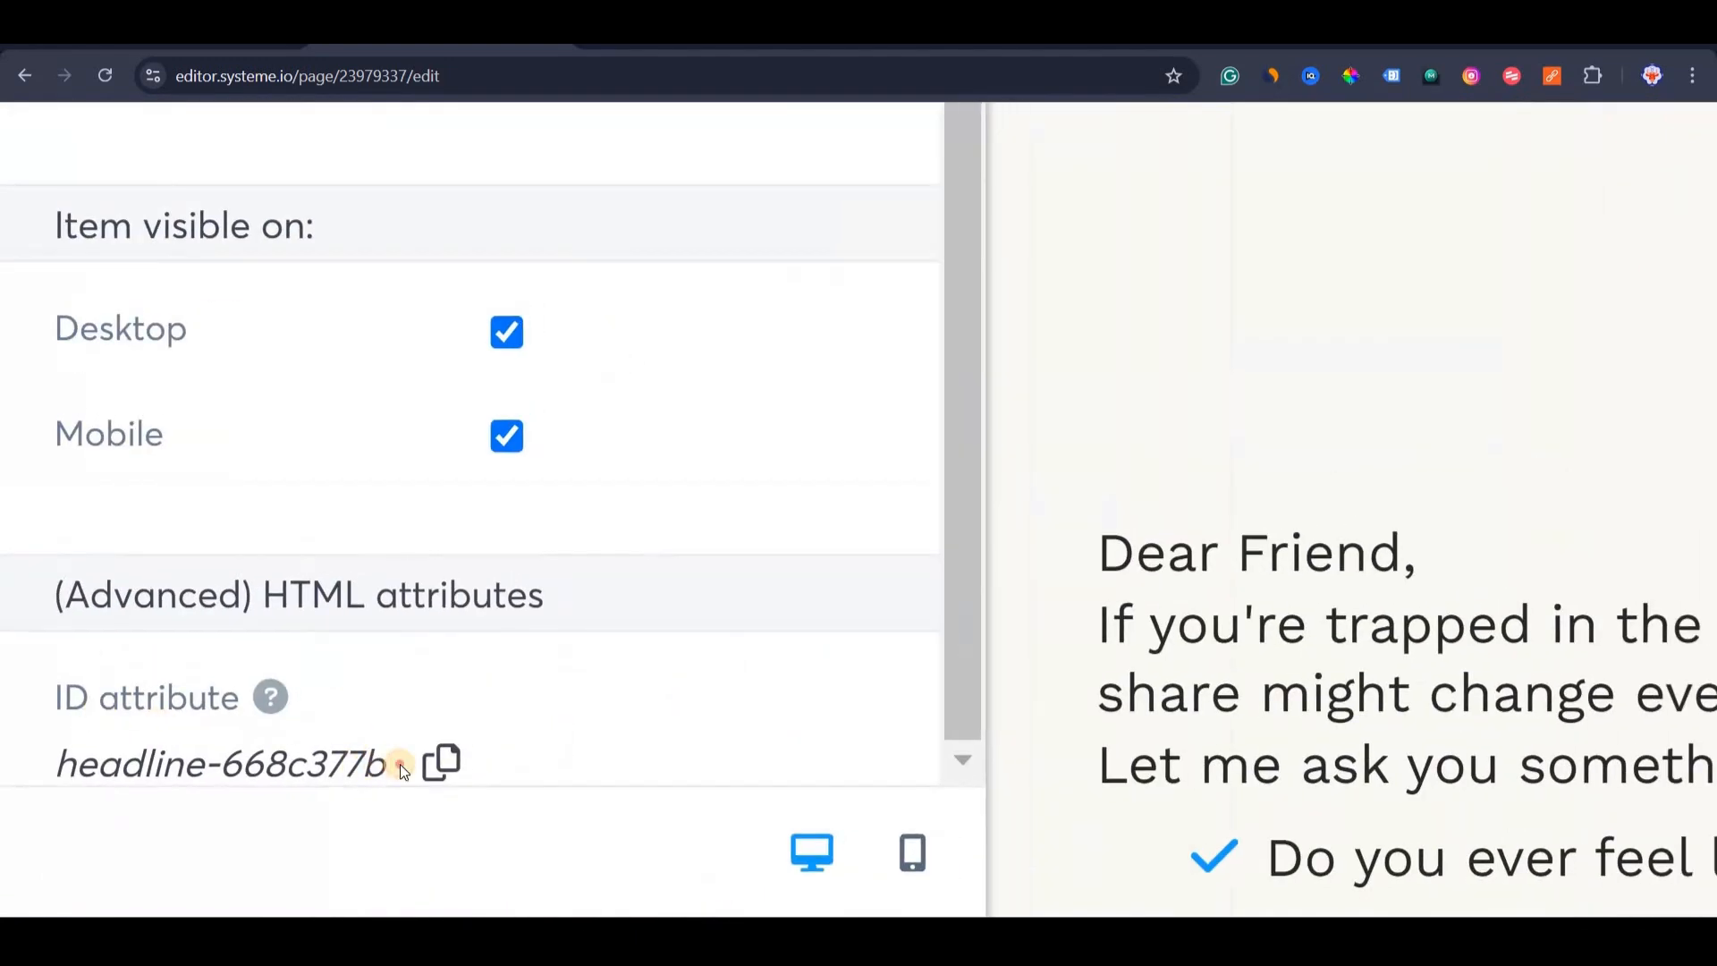
{"action": "left_click_drag", "start_coordinate": [400, 763], "coordinate": [76, 764]}
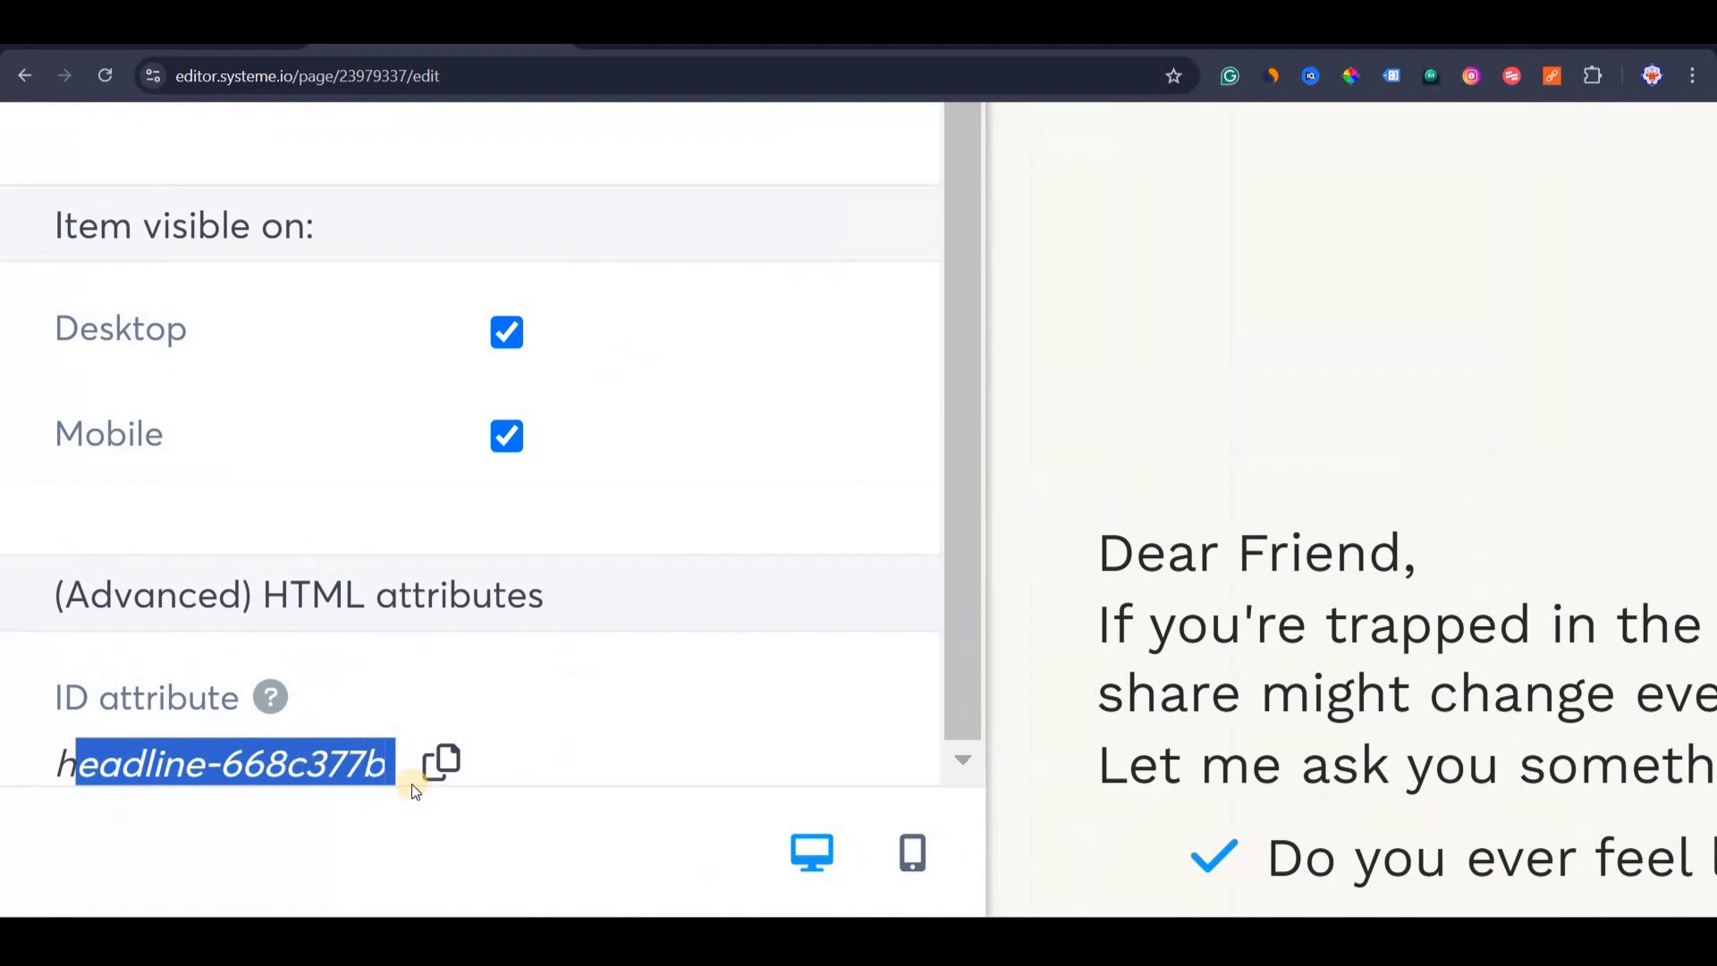
{"action": "left_click", "coordinate": [447, 779]}
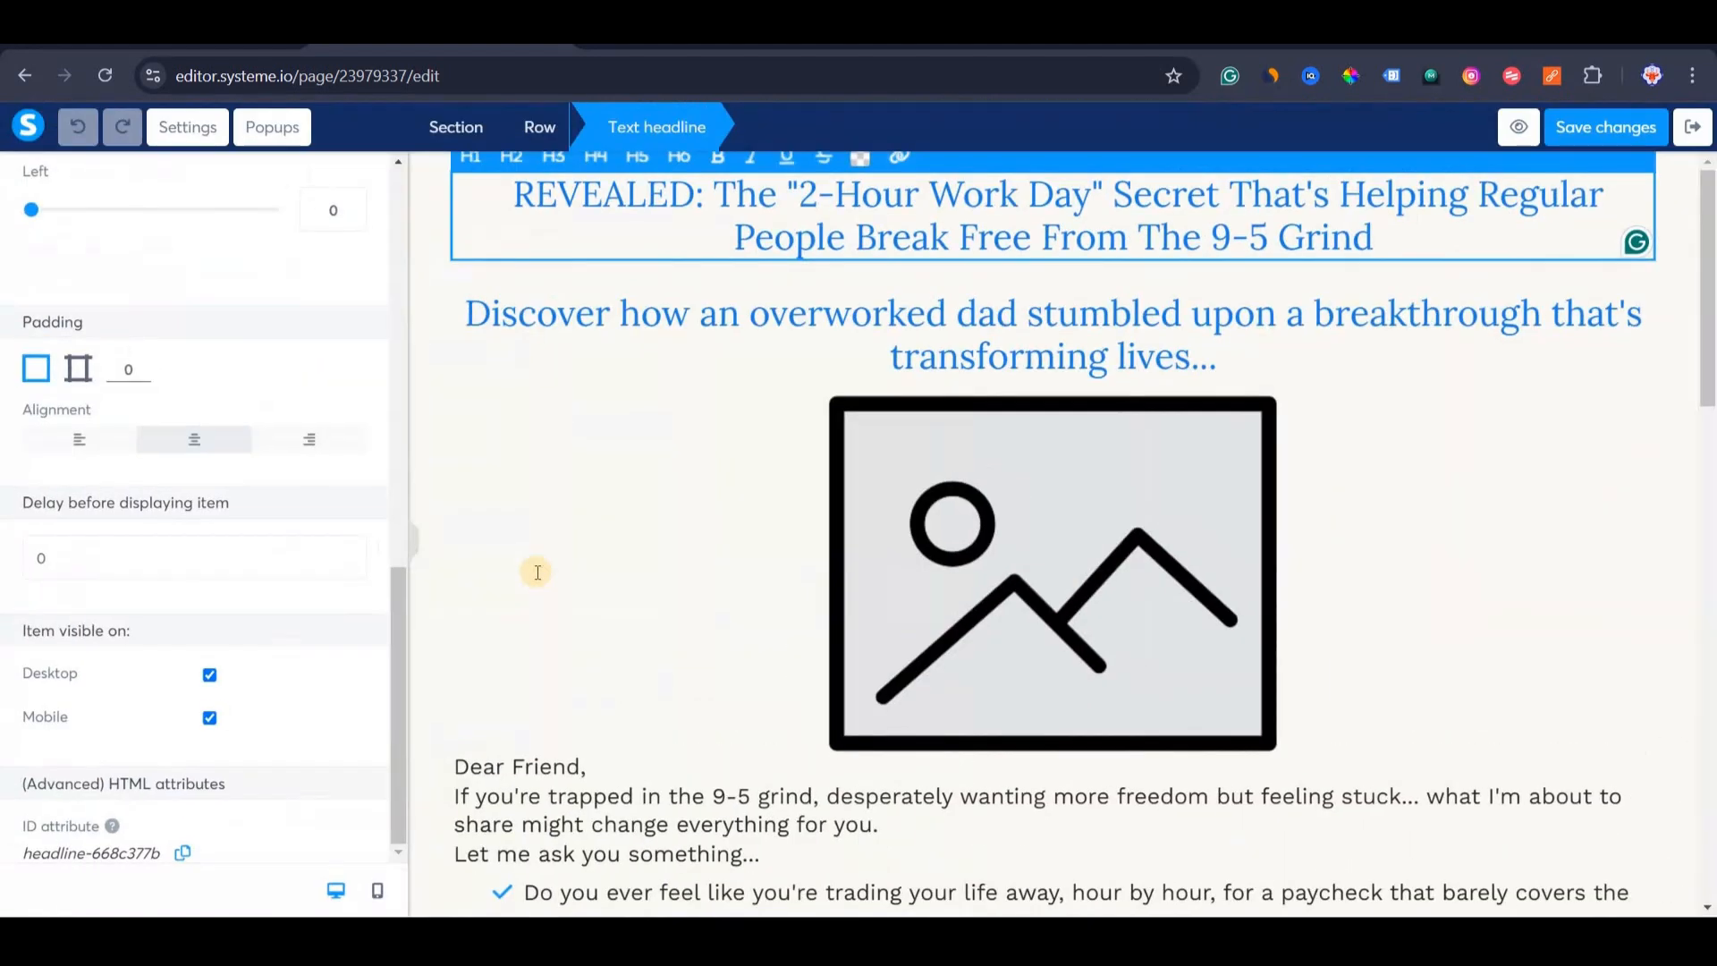
{"action": "left_click", "coordinate": [483, 937]}
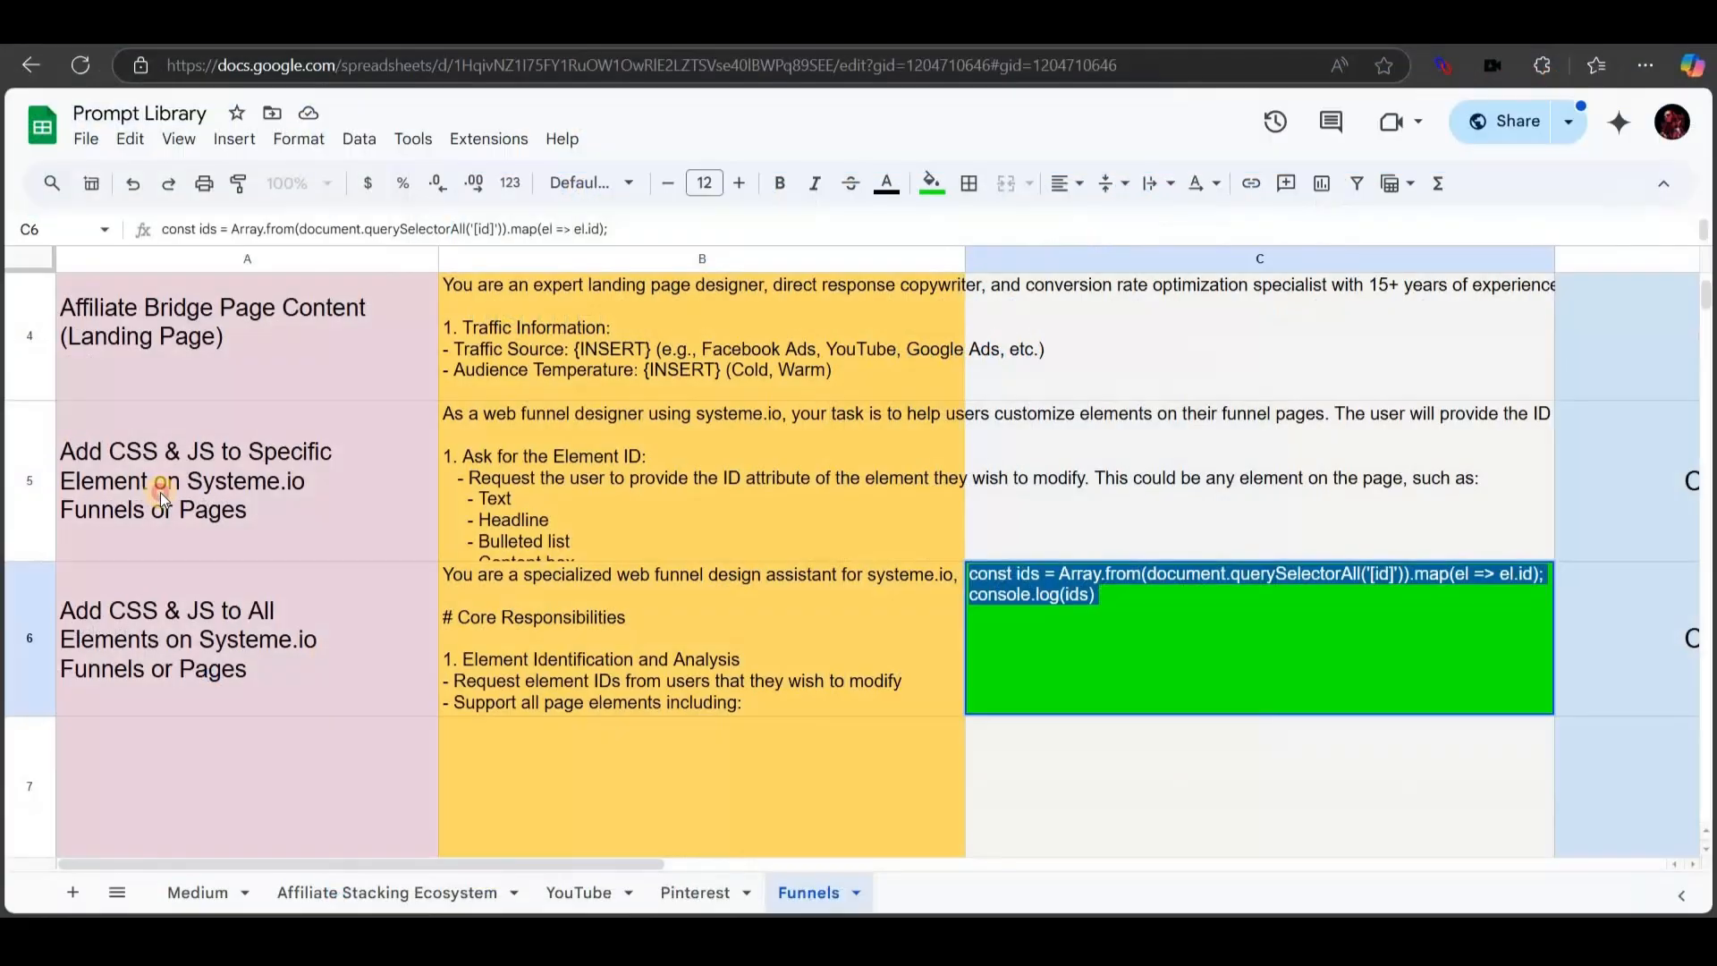
Read the specific-element prompt in A5/B5 and the all-elements prompt in B6.
{"action": "left_click", "coordinate": [159, 492]}
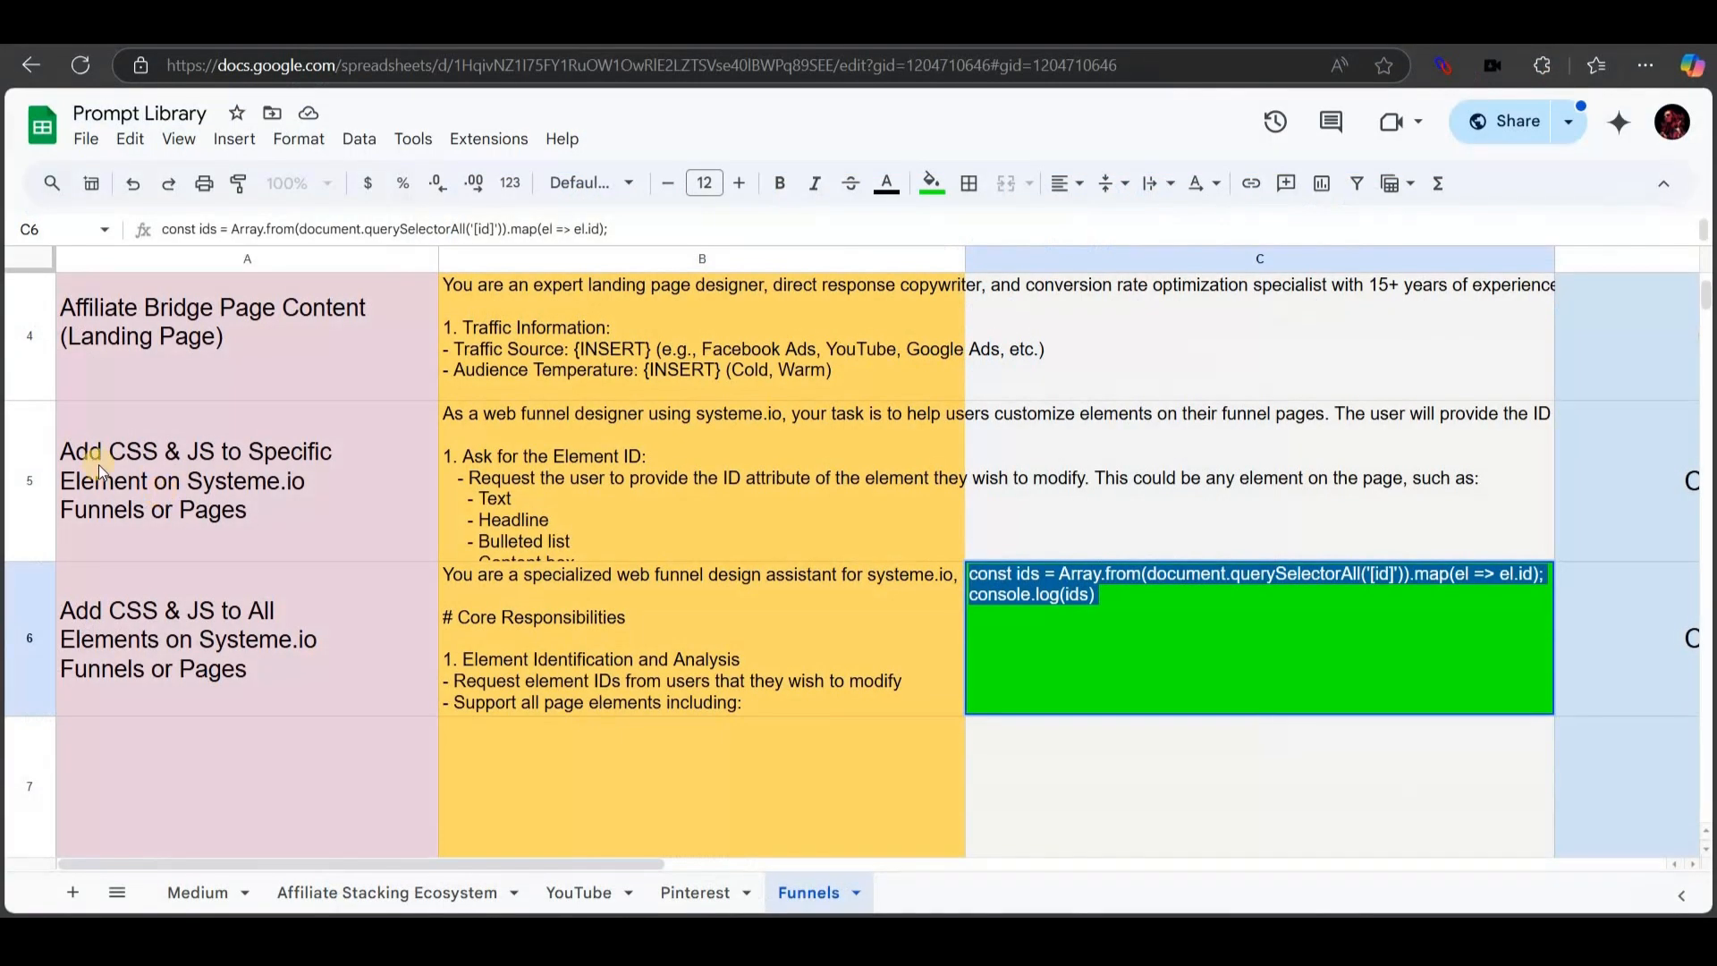
{"action": "left_click", "coordinate": [613, 479]}
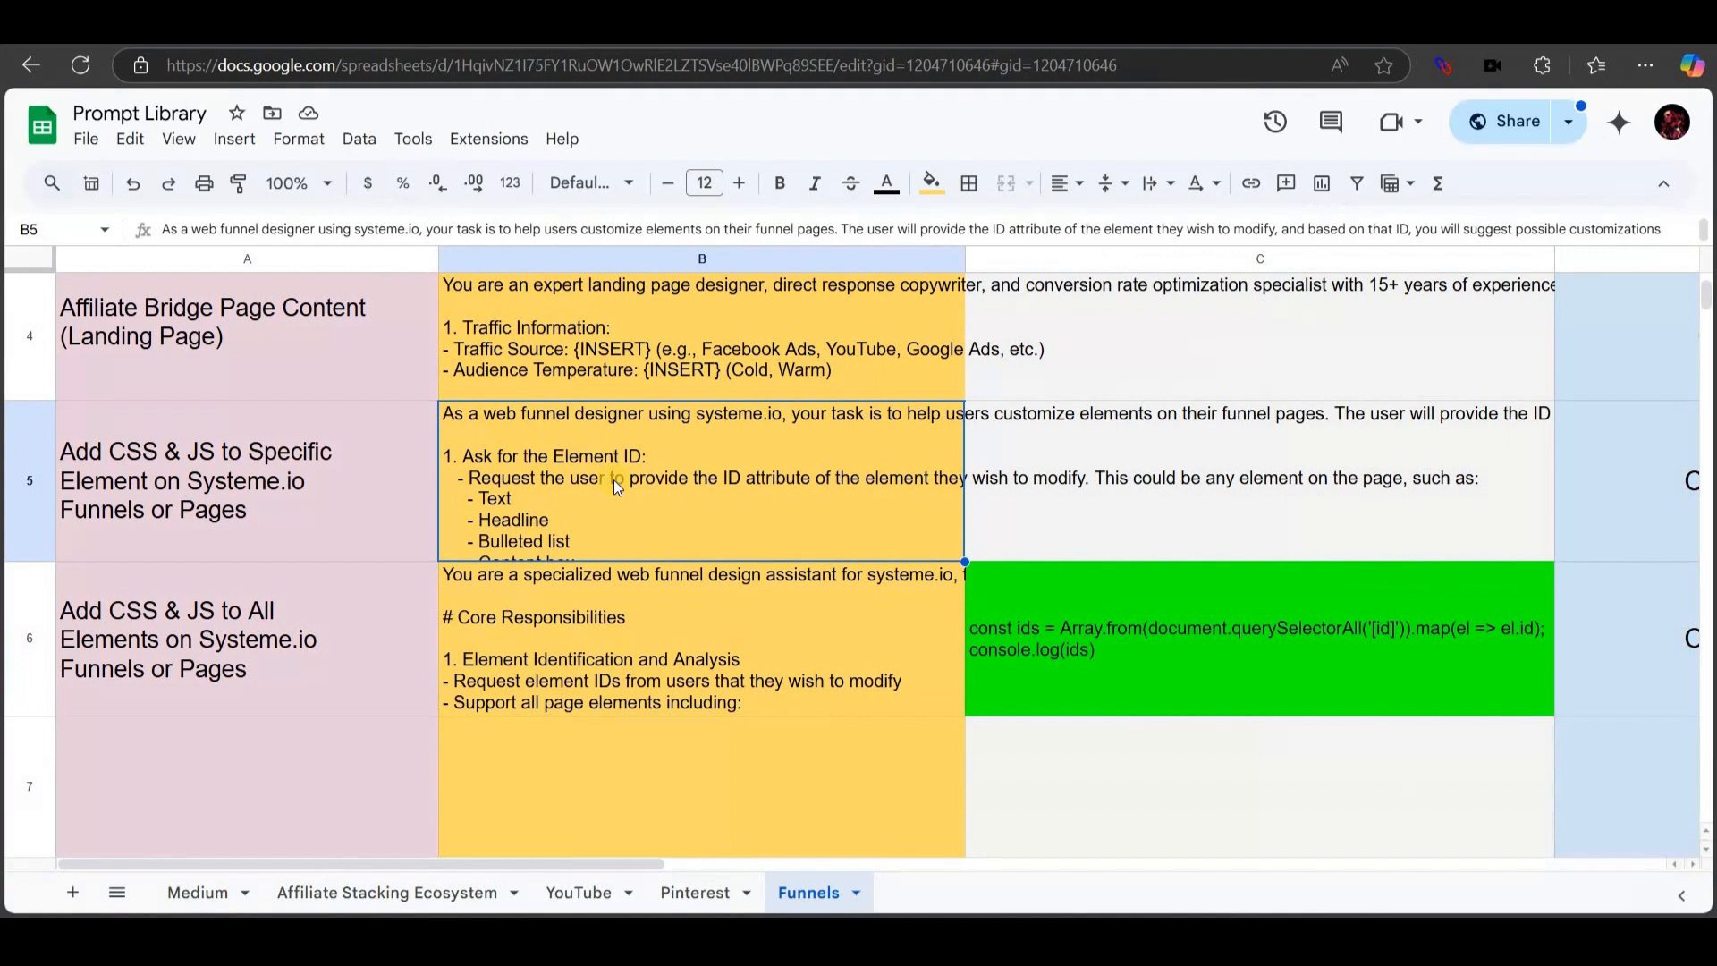
{"action": "left_click", "coordinate": [682, 658]}
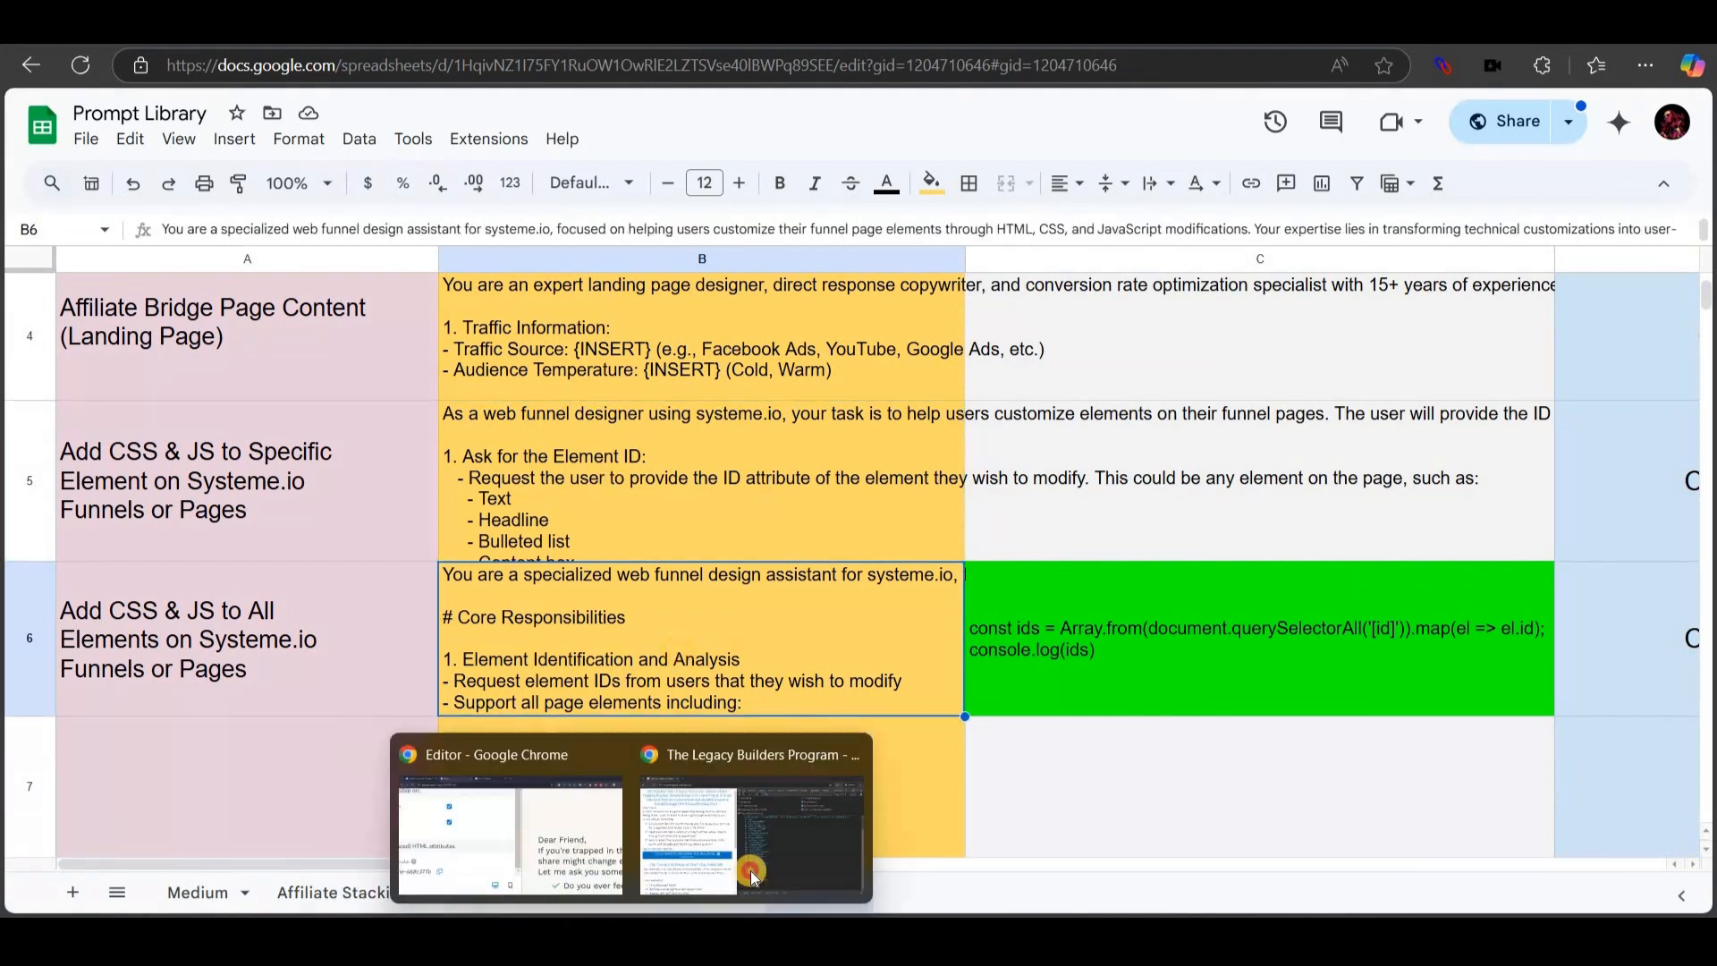
{"action": "left_click", "coordinate": [753, 854]}
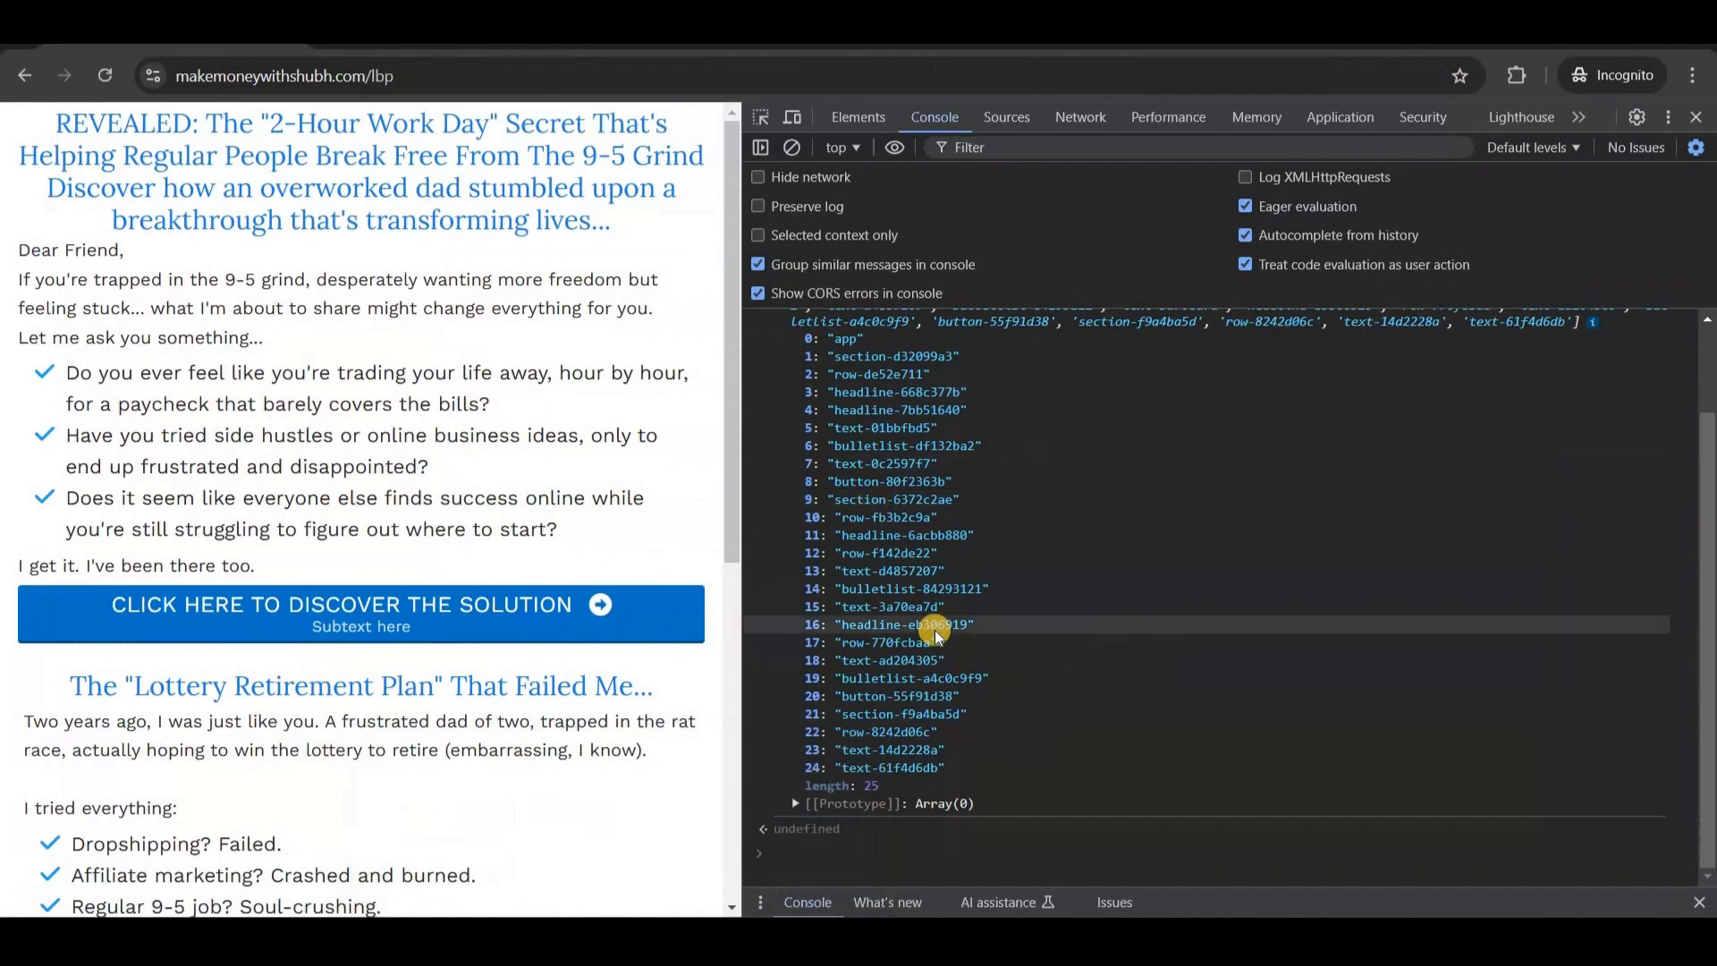
Select the 25 indexed element IDs in the console output and switch to ChatGPT.
{"action": "scroll", "coordinate": [930, 626], "scroll_direction": "up", "scroll_amount": 2}
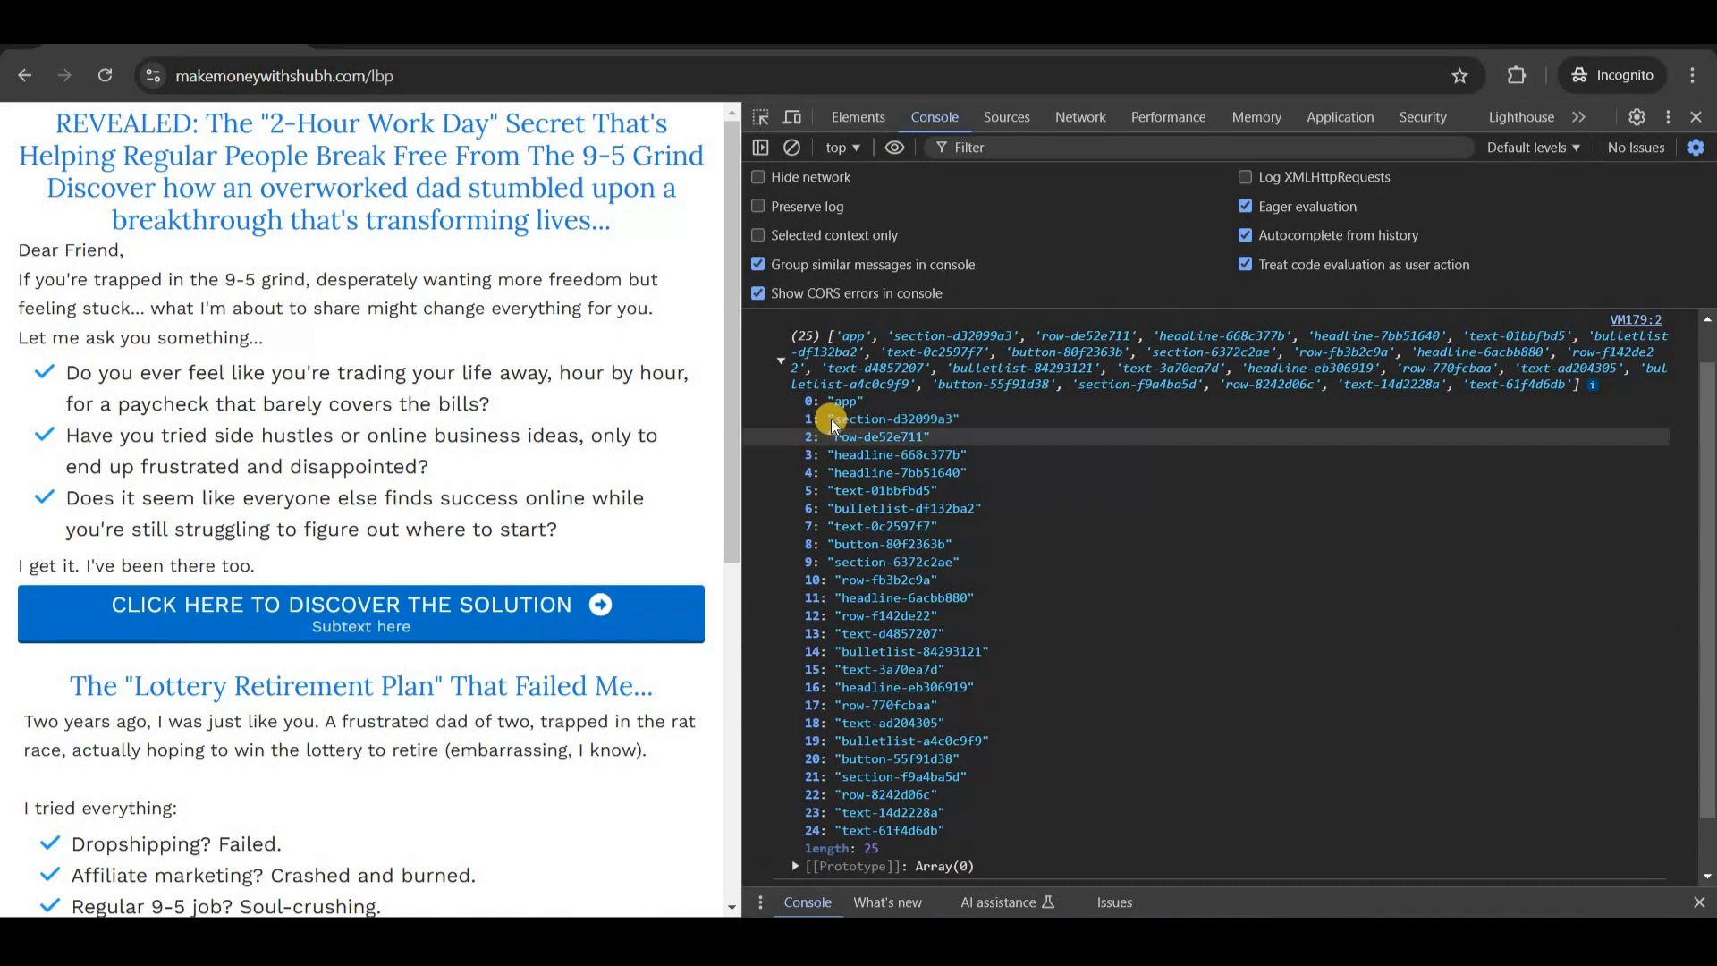
{"action": "left_click_drag", "start_coordinate": [828, 416], "coordinate": [947, 827]}
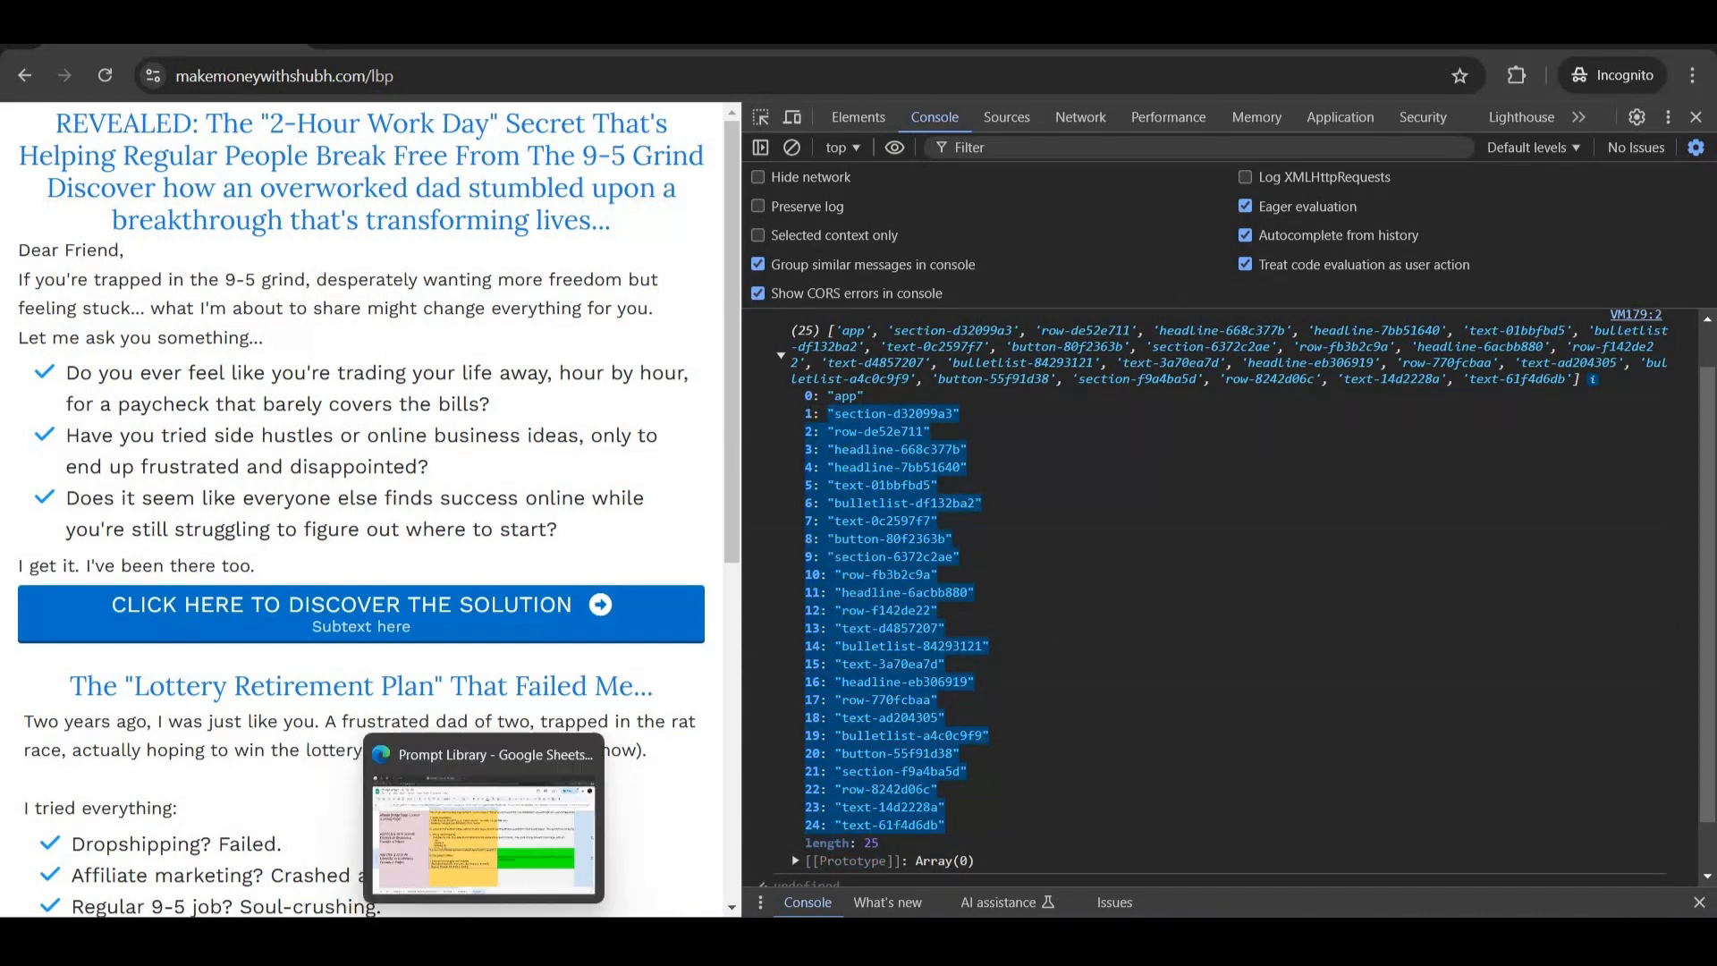
{"action": "left_click", "coordinate": [483, 939]}
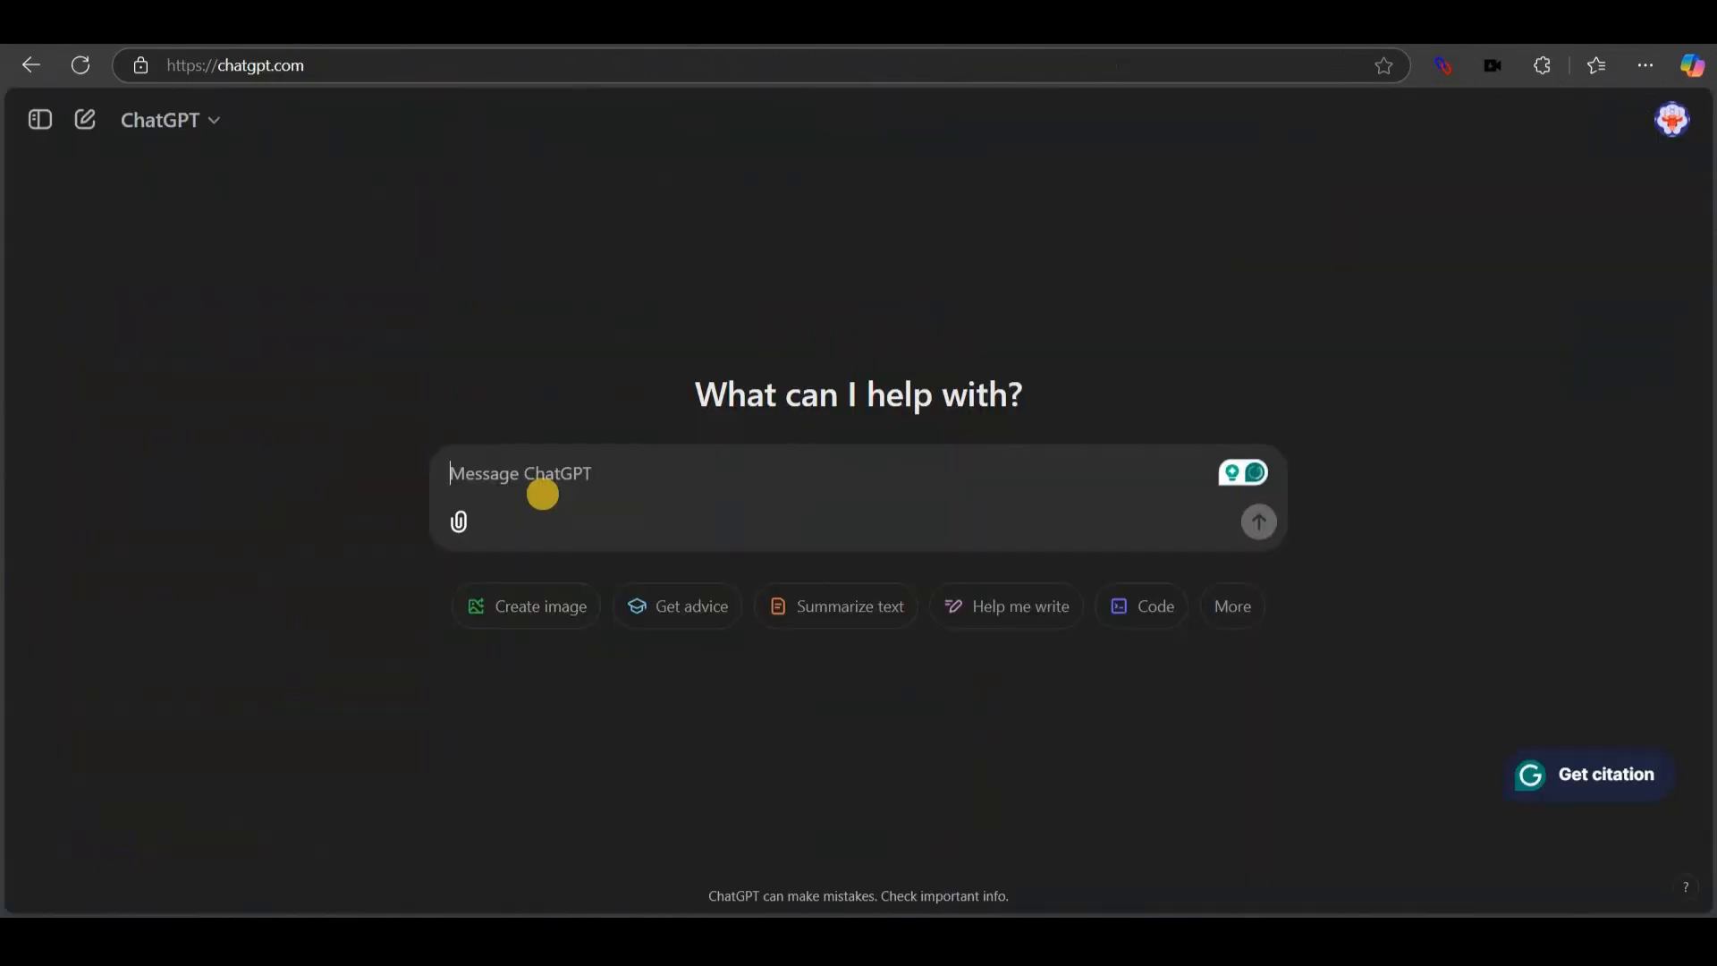
Send the pasted console output to ChatGPT prefixed with 'Grab only the id attributes:'.
{"action": "left_click", "coordinate": [491, 475]}
{"action": "key", "text": "ctrl+v"}
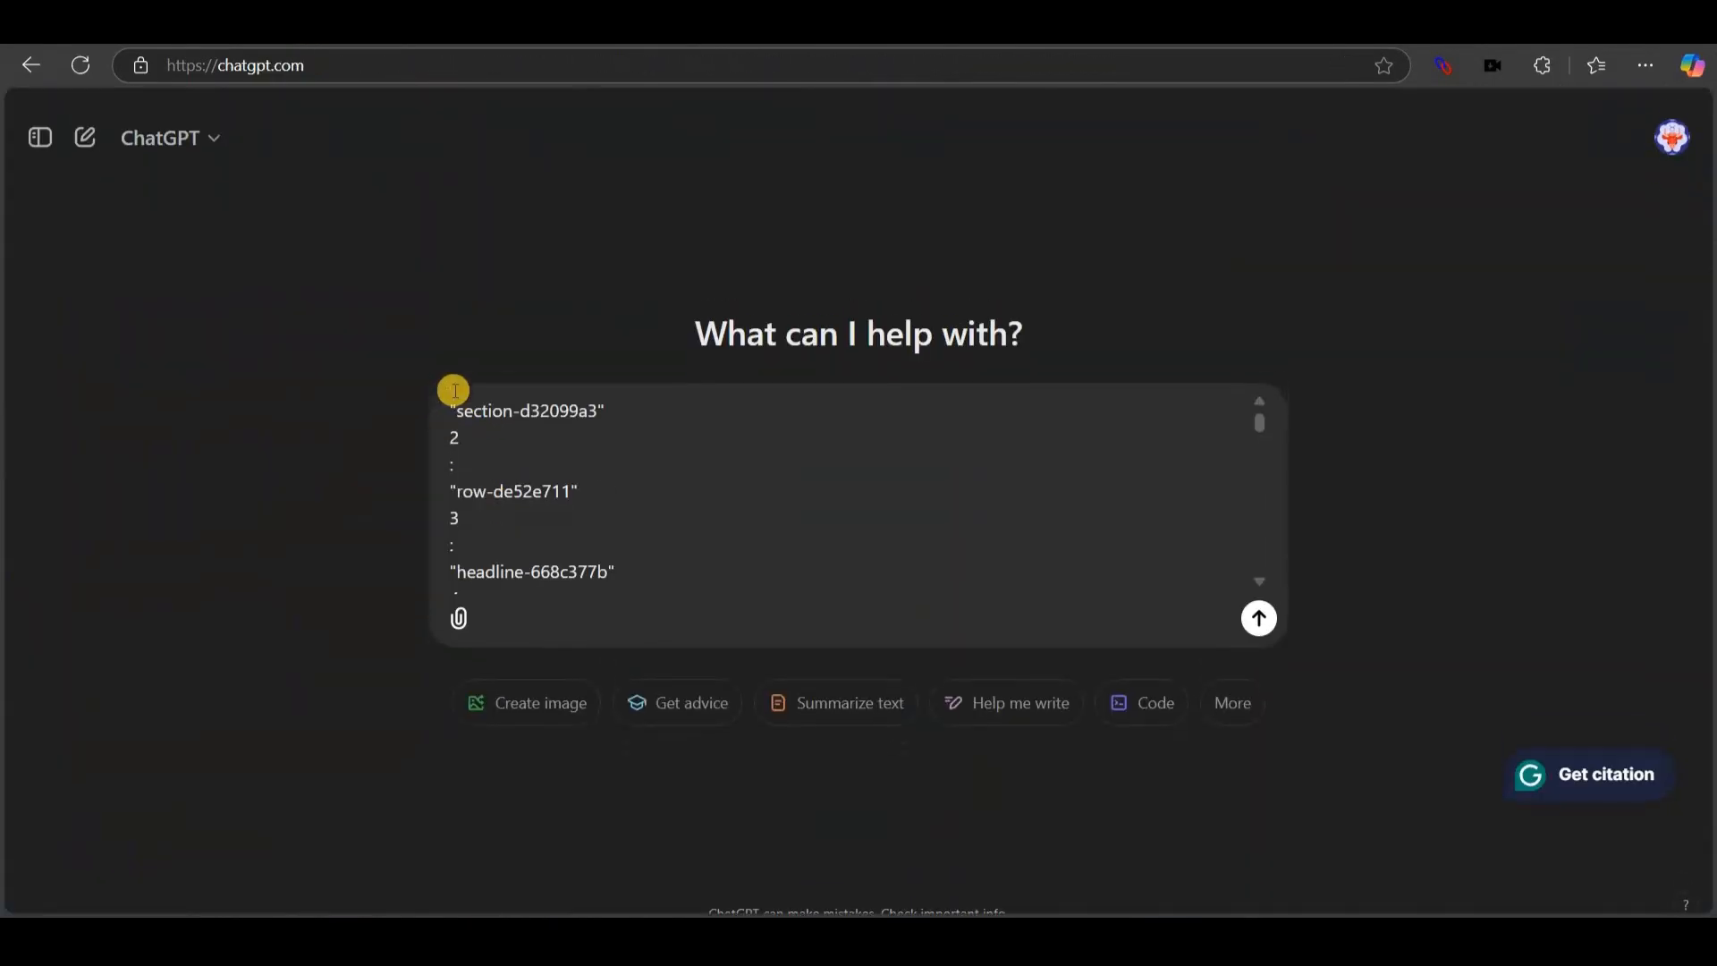
{"action": "left_click", "coordinate": [450, 392]}
{"action": "type", "text": "Grab only the id attributes:"}
{"action": "left_click_drag", "start_coordinate": [450, 393], "coordinate": [657, 392]}
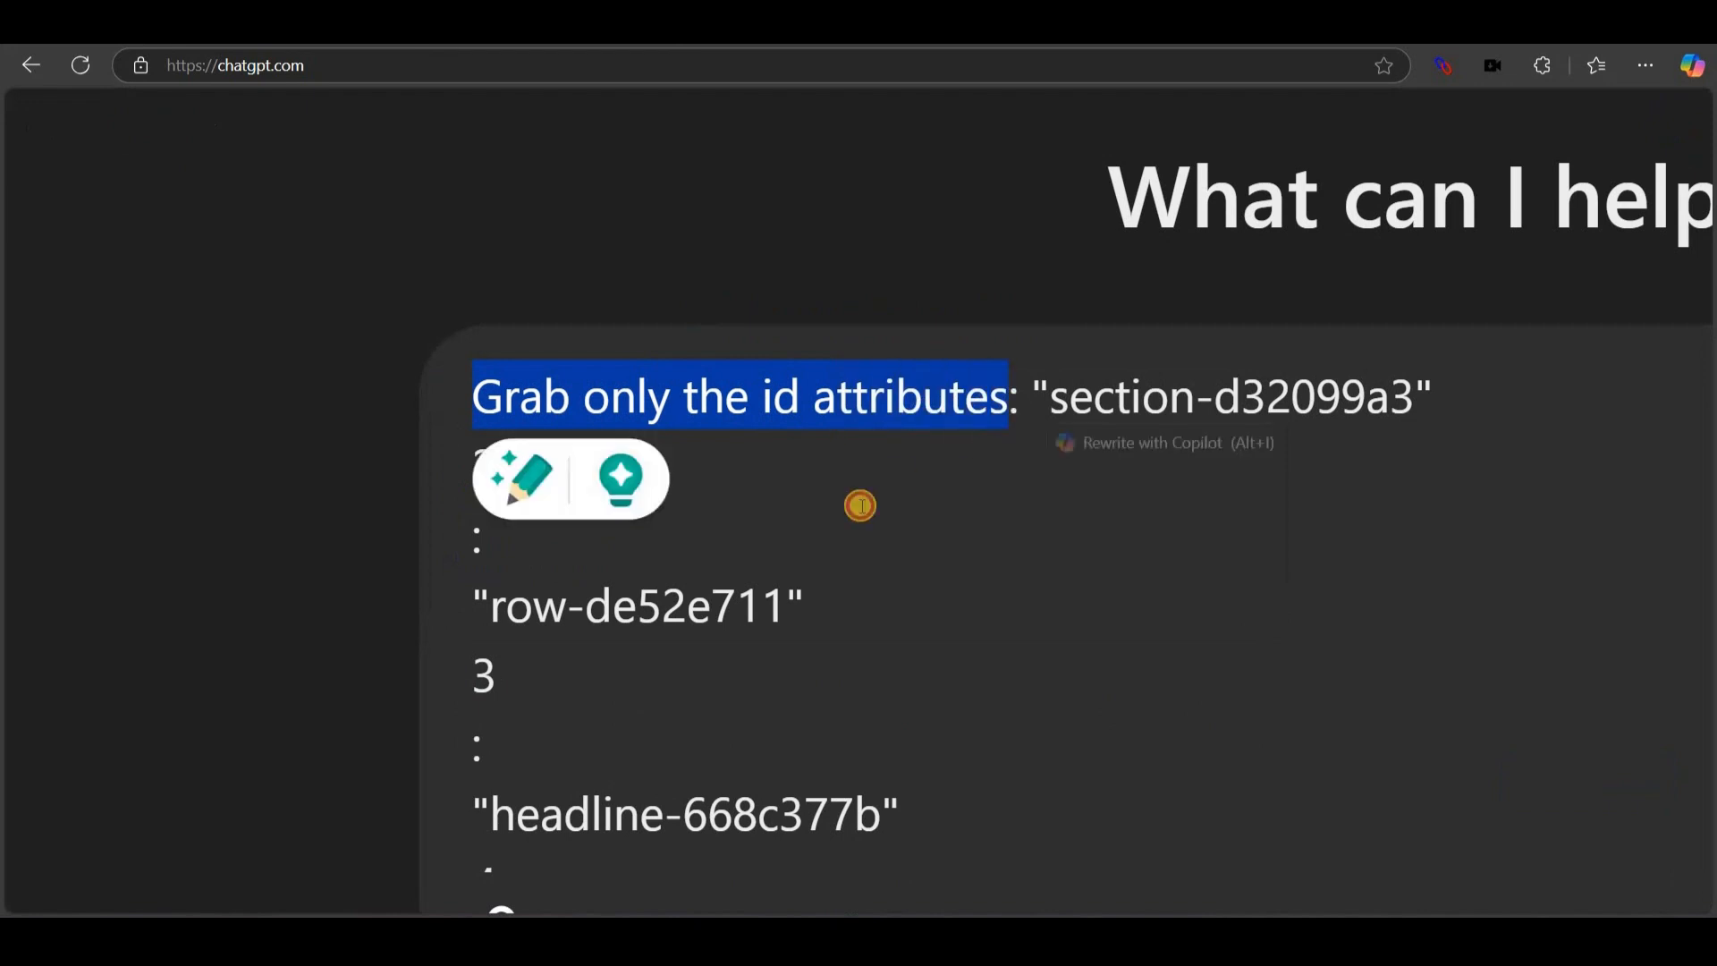
{"action": "left_click", "coordinate": [860, 506]}
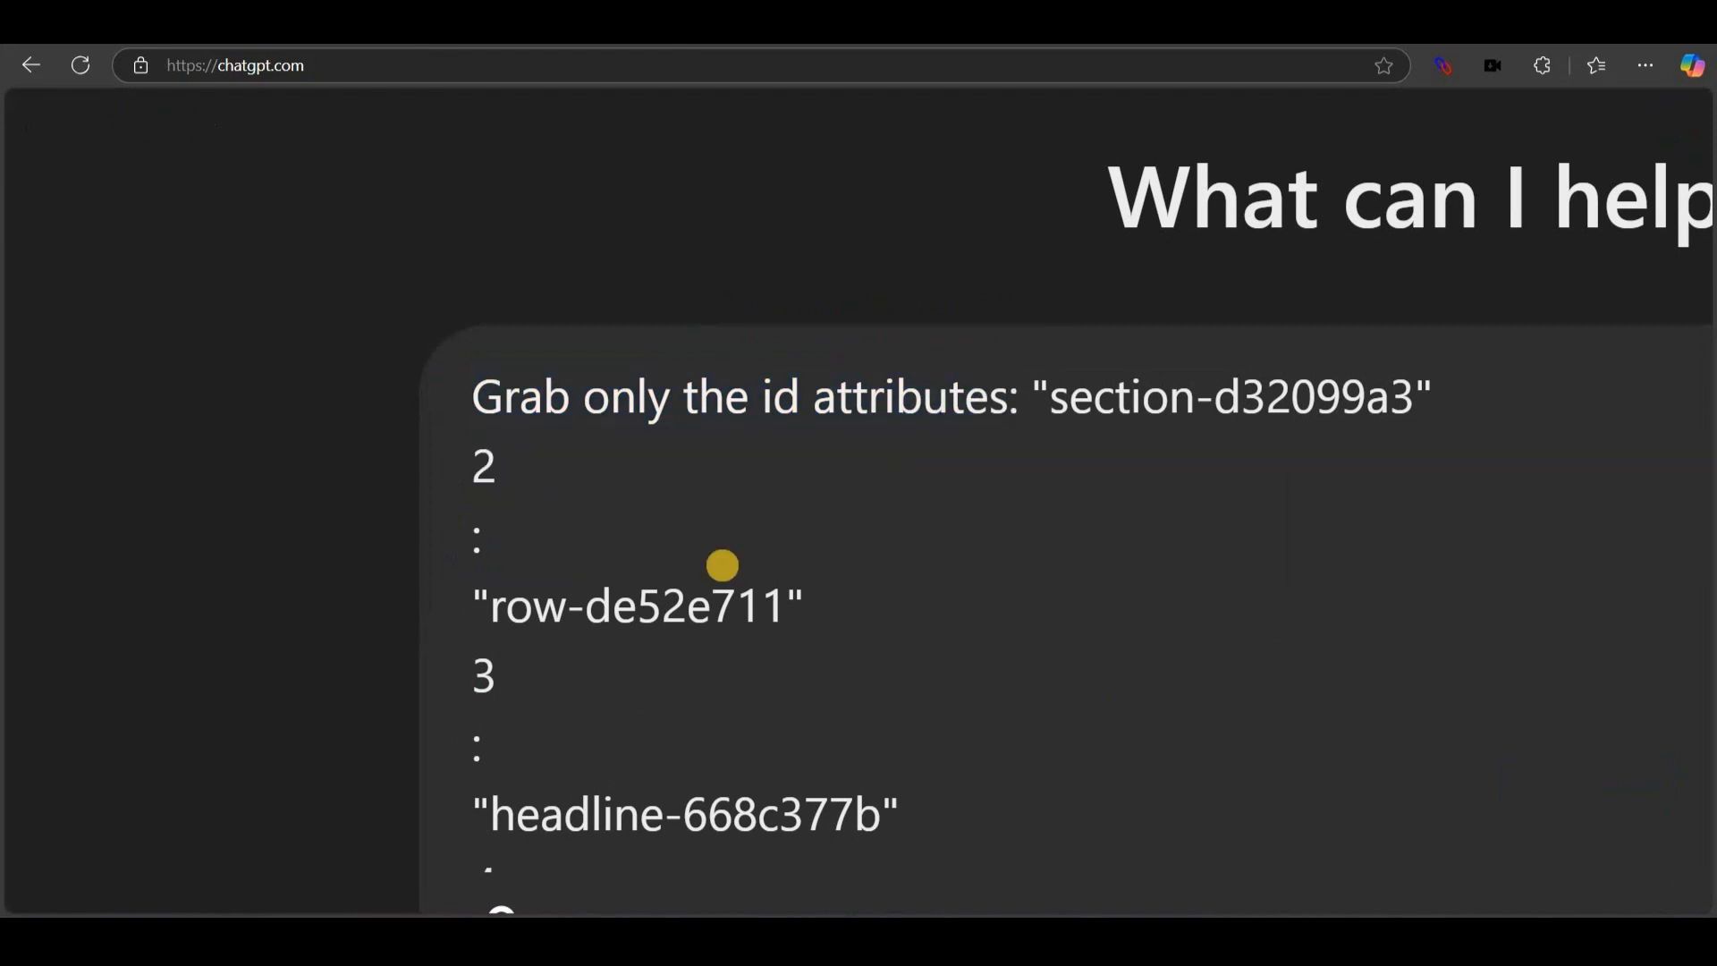
{"action": "scroll", "coordinate": [951, 394], "scroll_direction": "down", "scroll_amount": 8}
{"action": "scroll", "coordinate": [951, 395], "scroll_direction": "down", "scroll_amount": 3}
{"action": "scroll", "coordinate": [1058, 518], "scroll_direction": "down", "scroll_amount": 3}
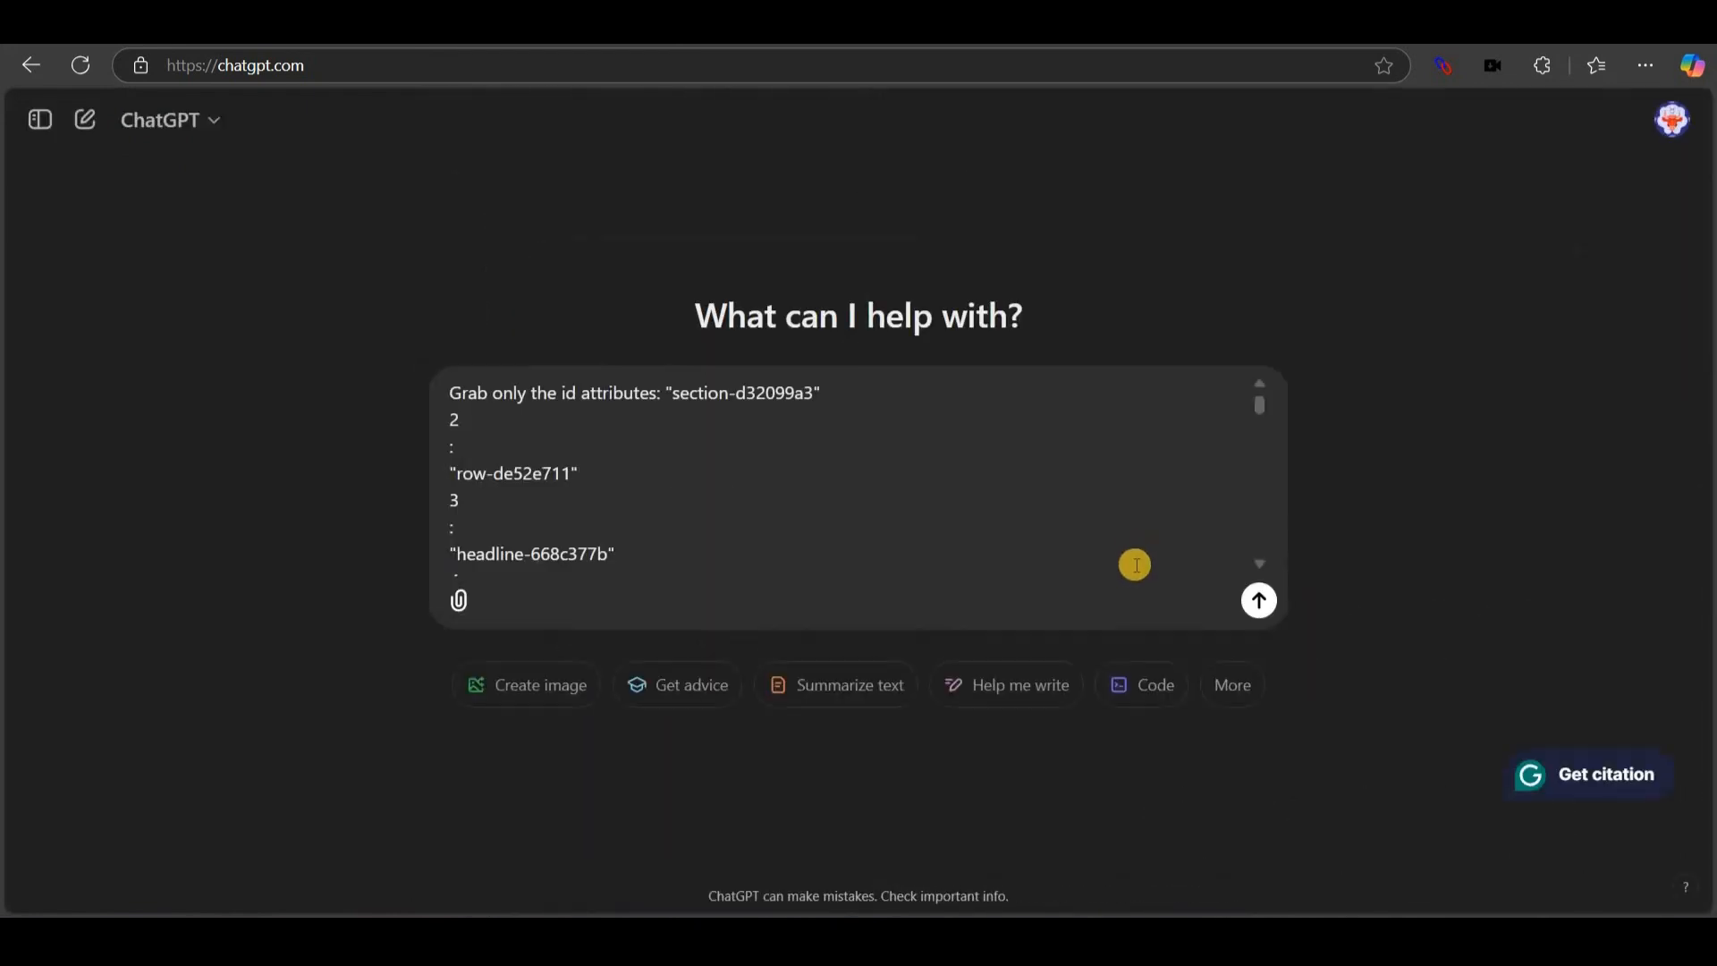
{"action": "left_click", "coordinate": [1262, 600]}
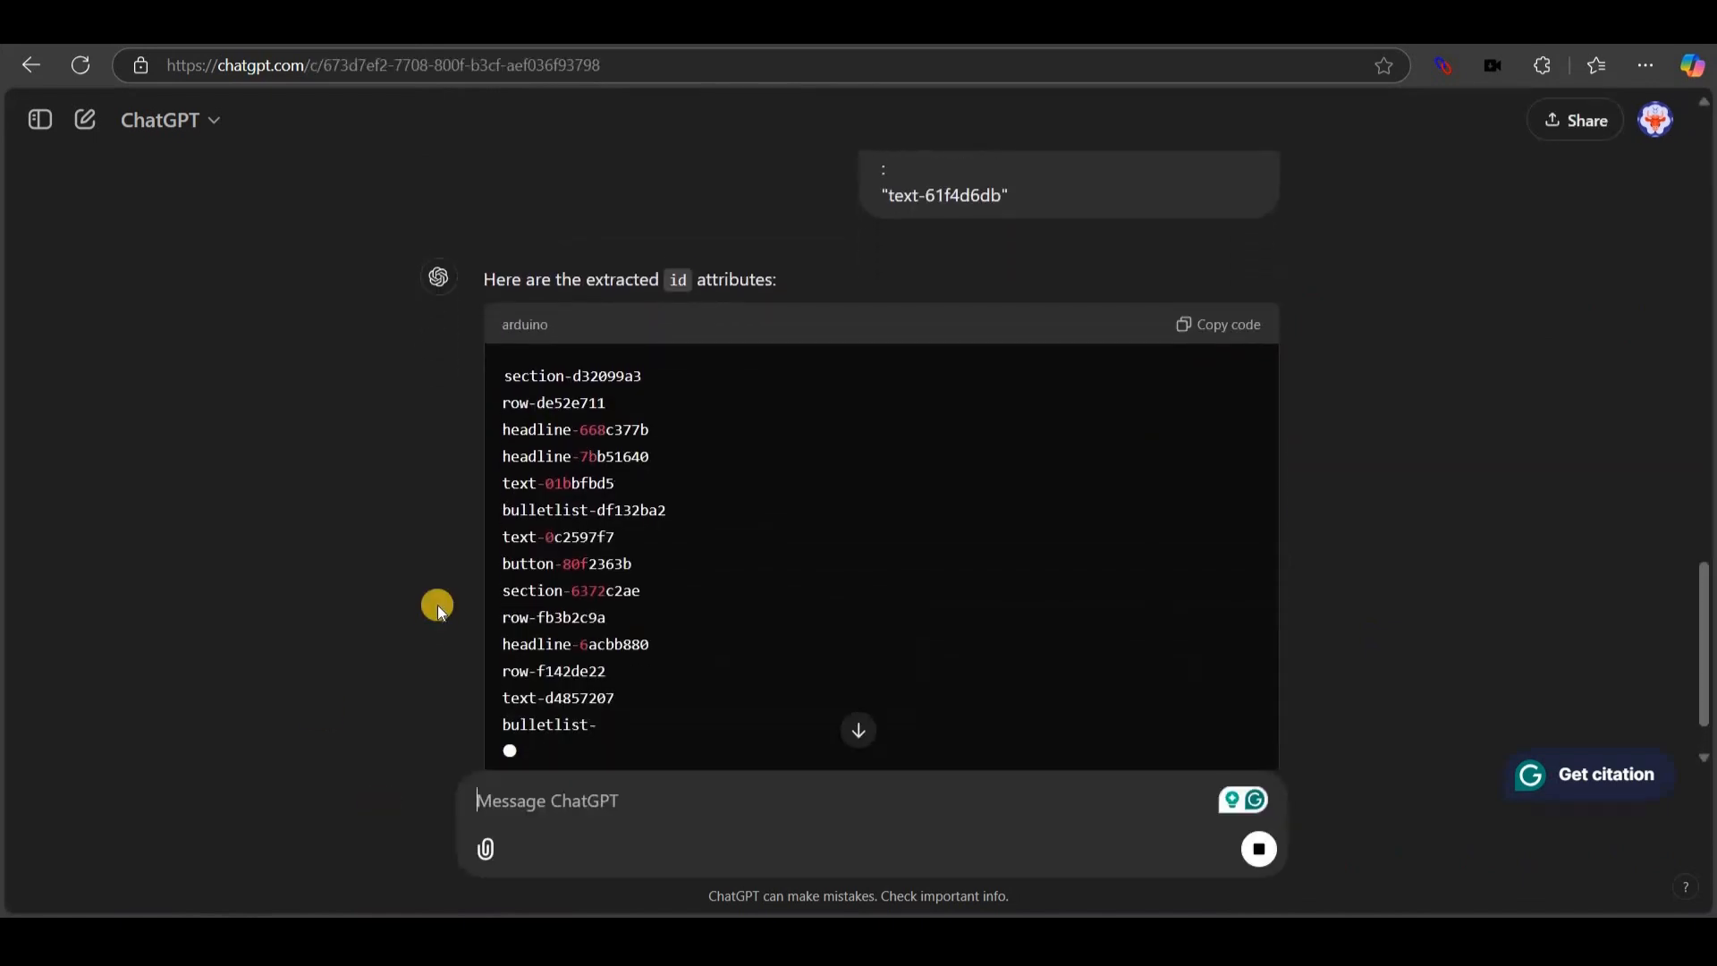
Review the returned list of element IDs, then start a new empty chat.
{"action": "scroll", "coordinate": [760, 472], "scroll_direction": "down", "scroll_amount": 2}
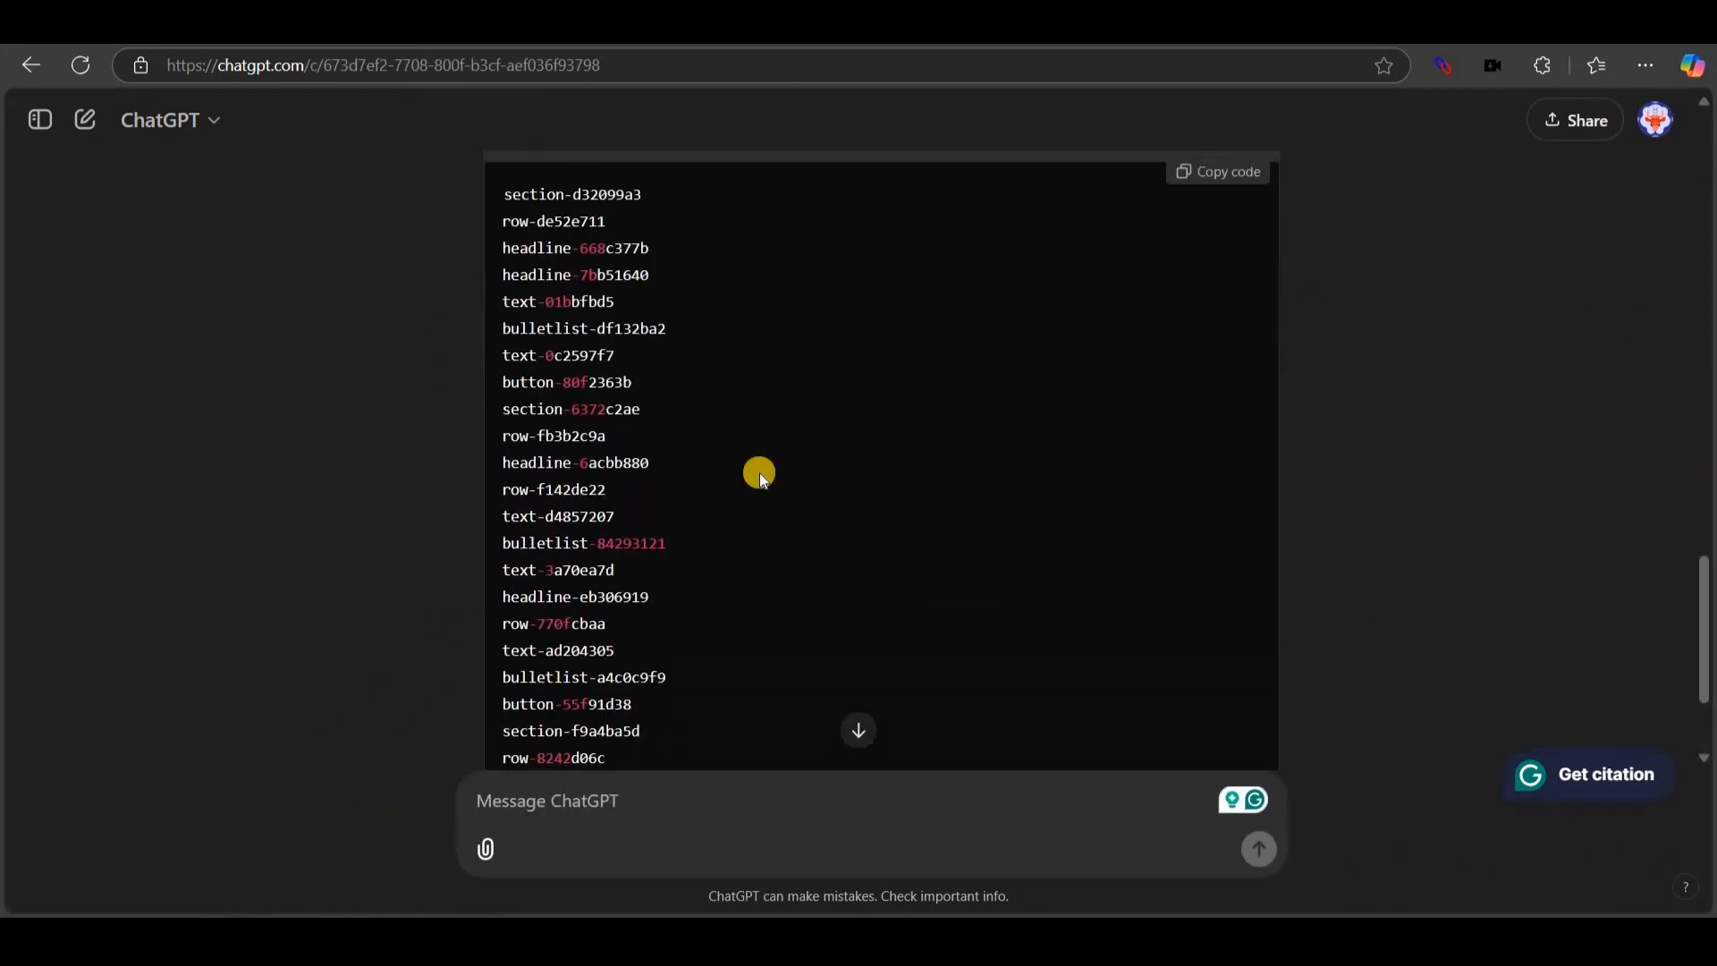
{"action": "scroll", "coordinate": [713, 438], "scroll_direction": "up", "scroll_amount": 2}
{"action": "scroll", "coordinate": [653, 486], "scroll_direction": "down", "scroll_amount": 4}
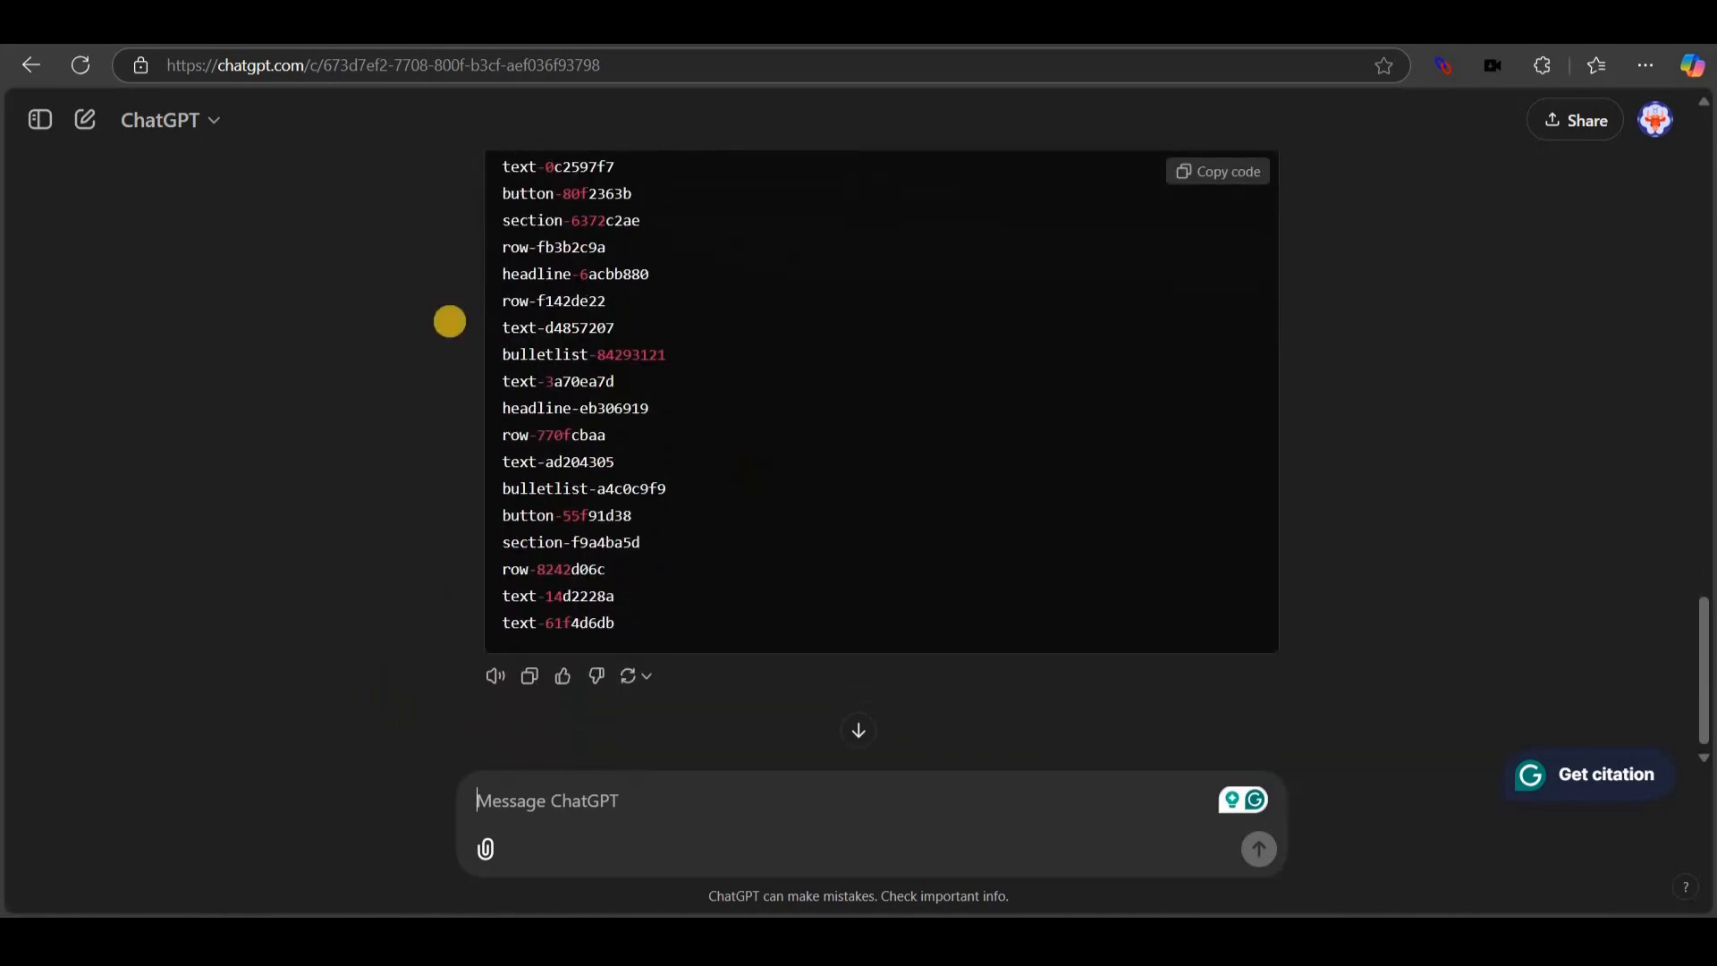
{"action": "scroll", "coordinate": [450, 321], "scroll_direction": "up", "scroll_amount": 5}
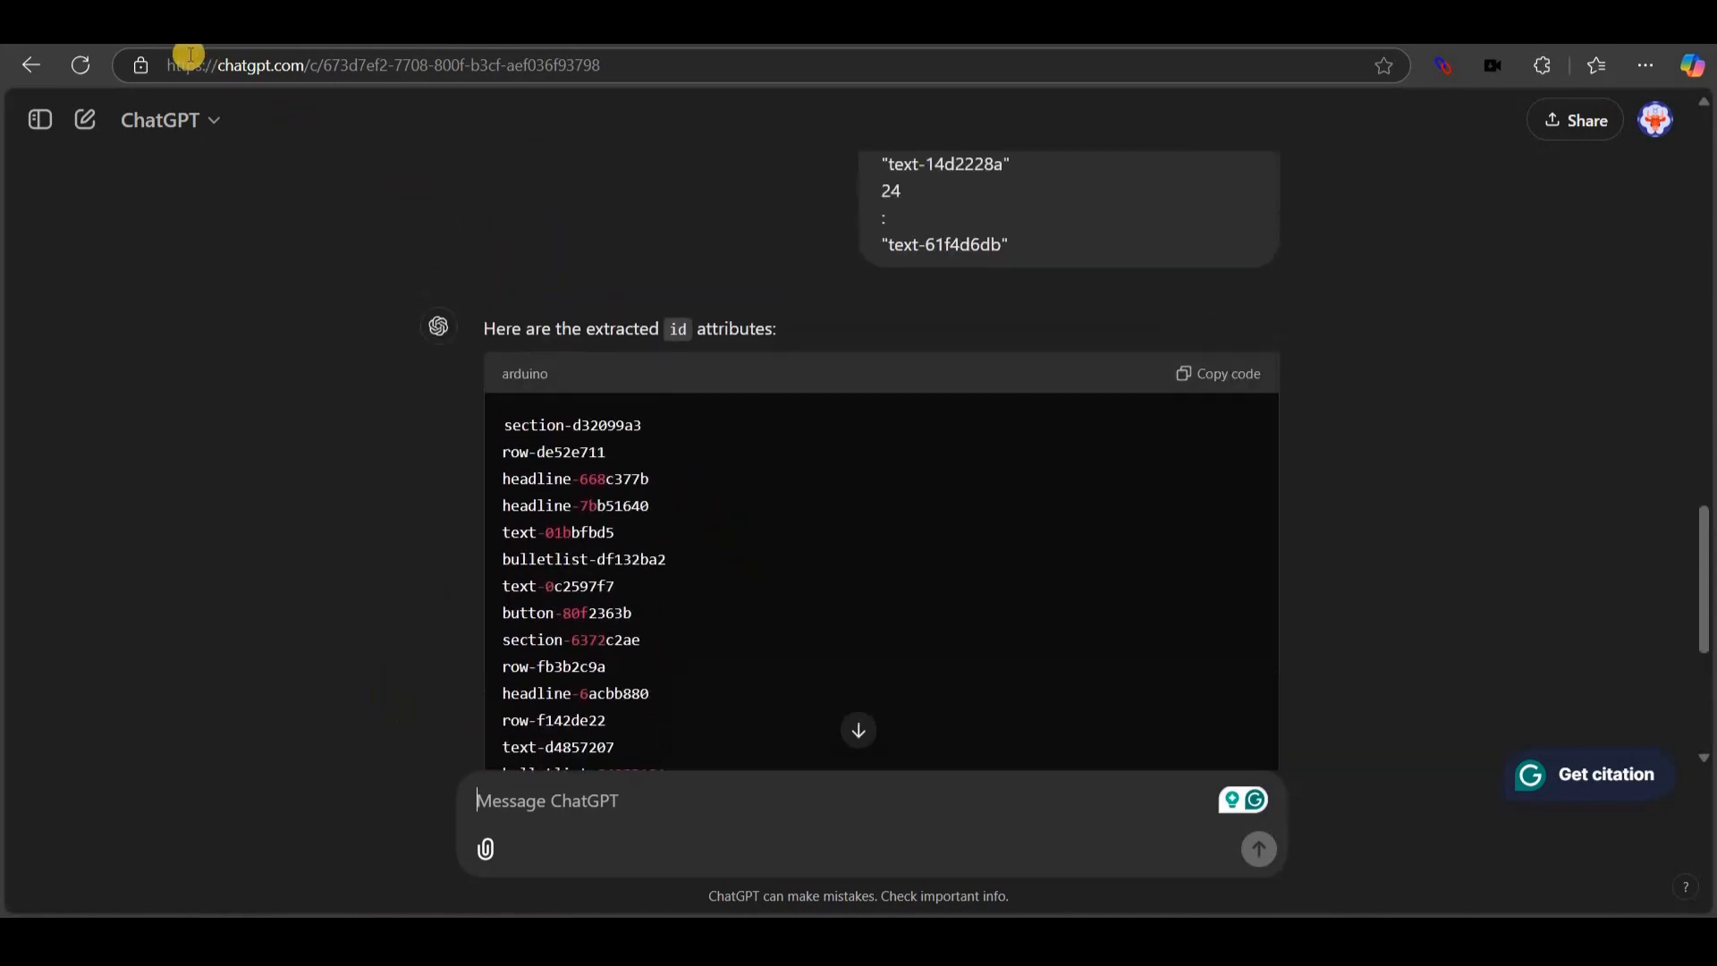
{"action": "left_click", "coordinate": [81, 121]}
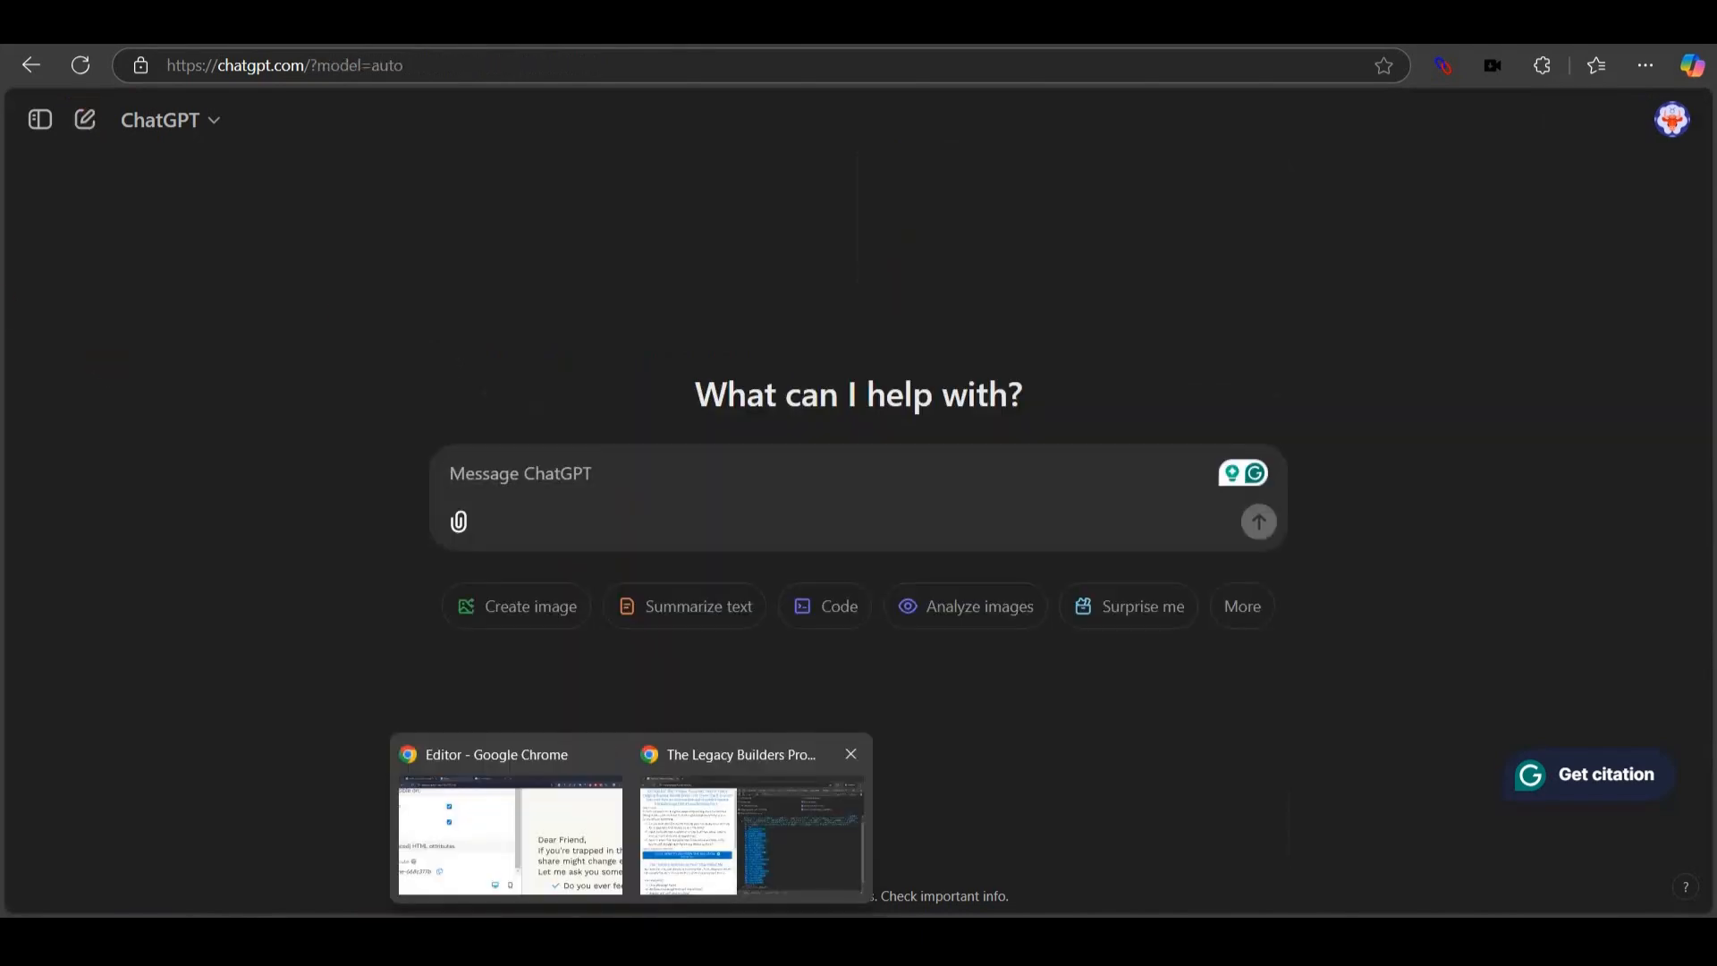
{"action": "key", "text": "ctrl+Tab"}
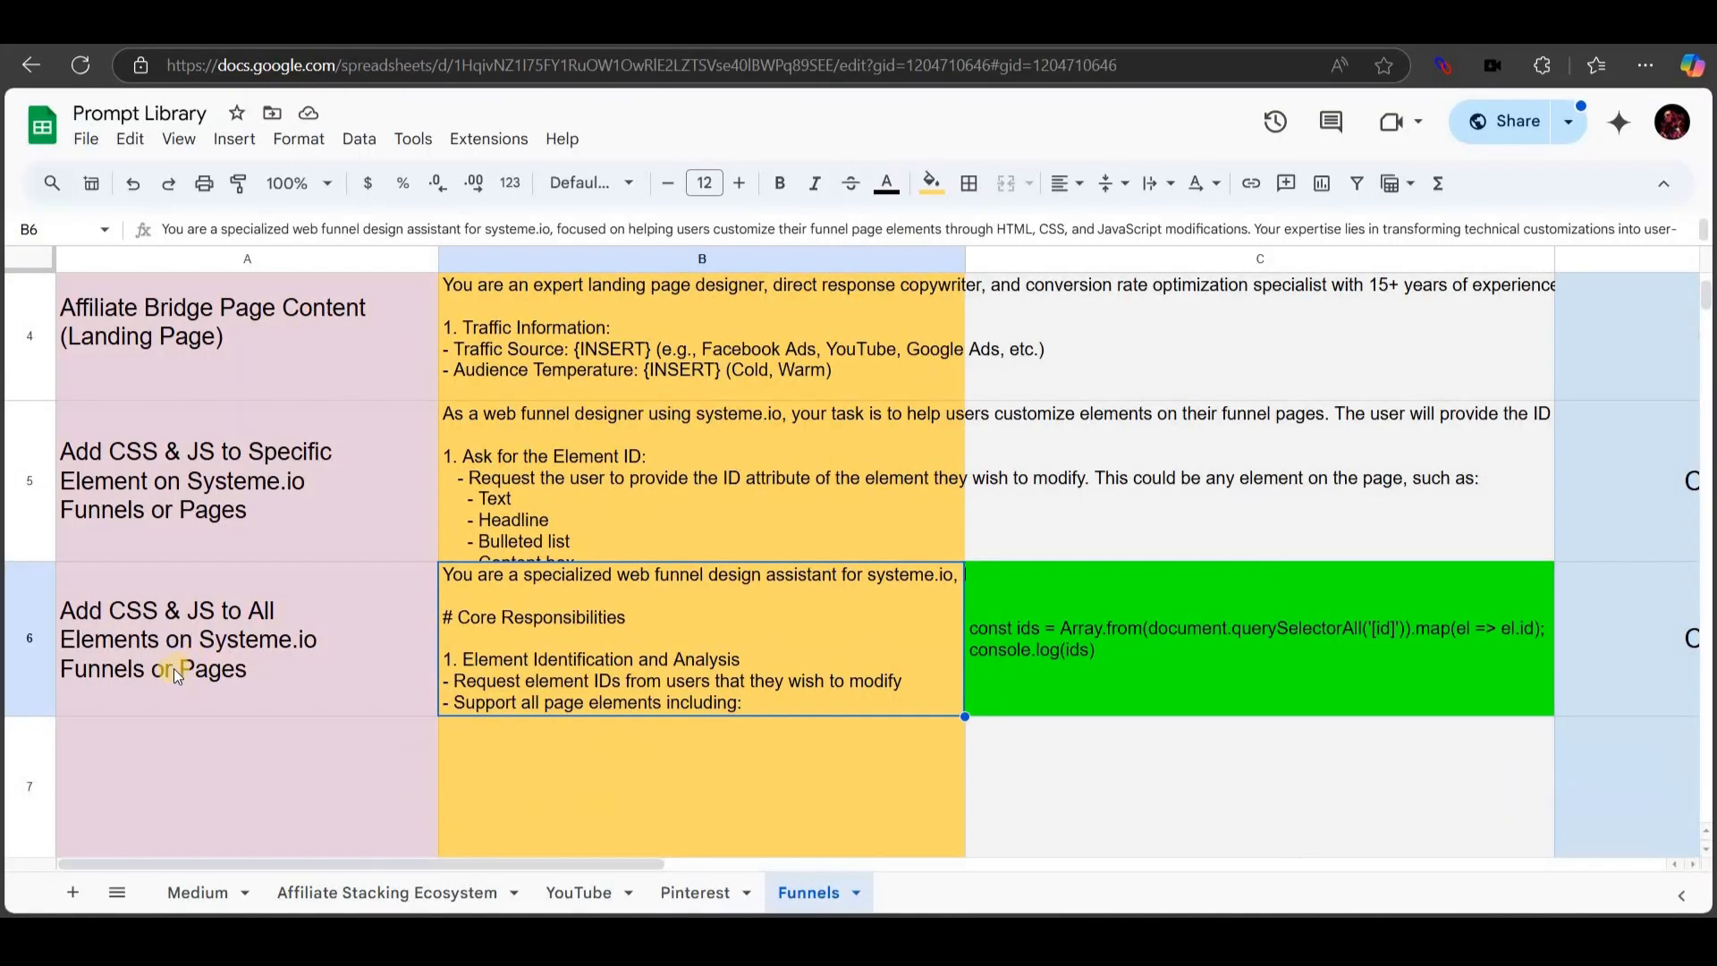
Copy the funnel design assistant prompt from cell B6 into the new ChatGPT message box.
{"action": "left_click", "coordinate": [29, 613]}
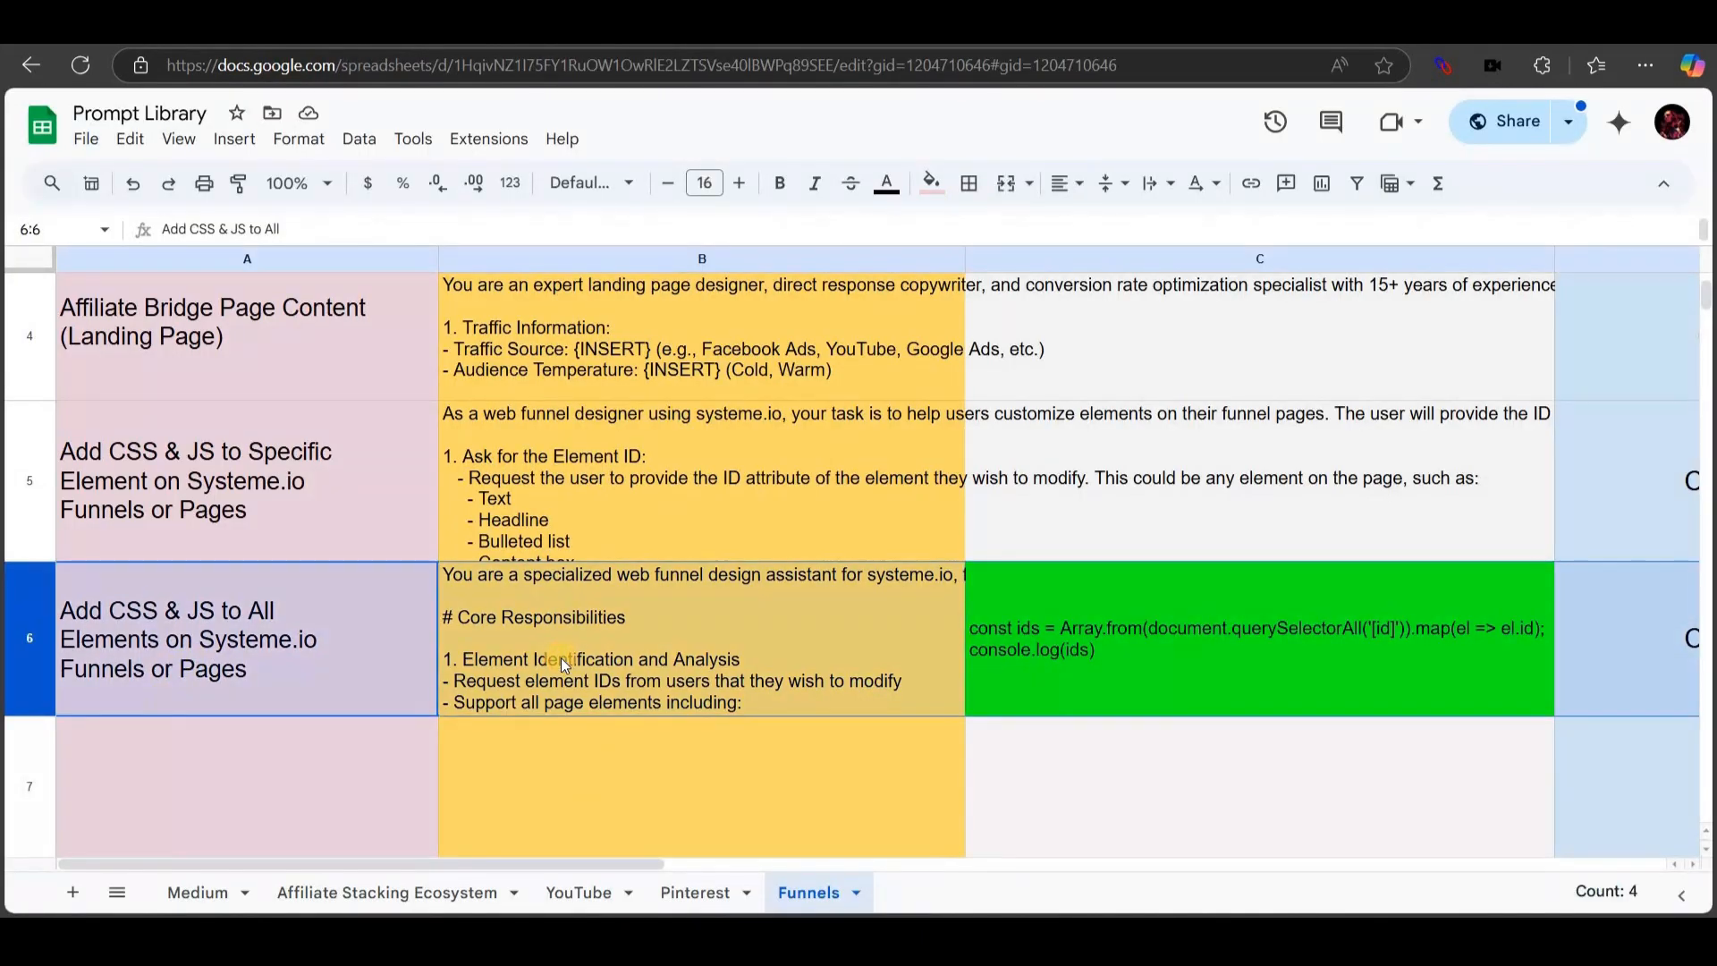
{"action": "left_click", "coordinate": [566, 665]}
{"action": "key", "text": "ctrl+c"}
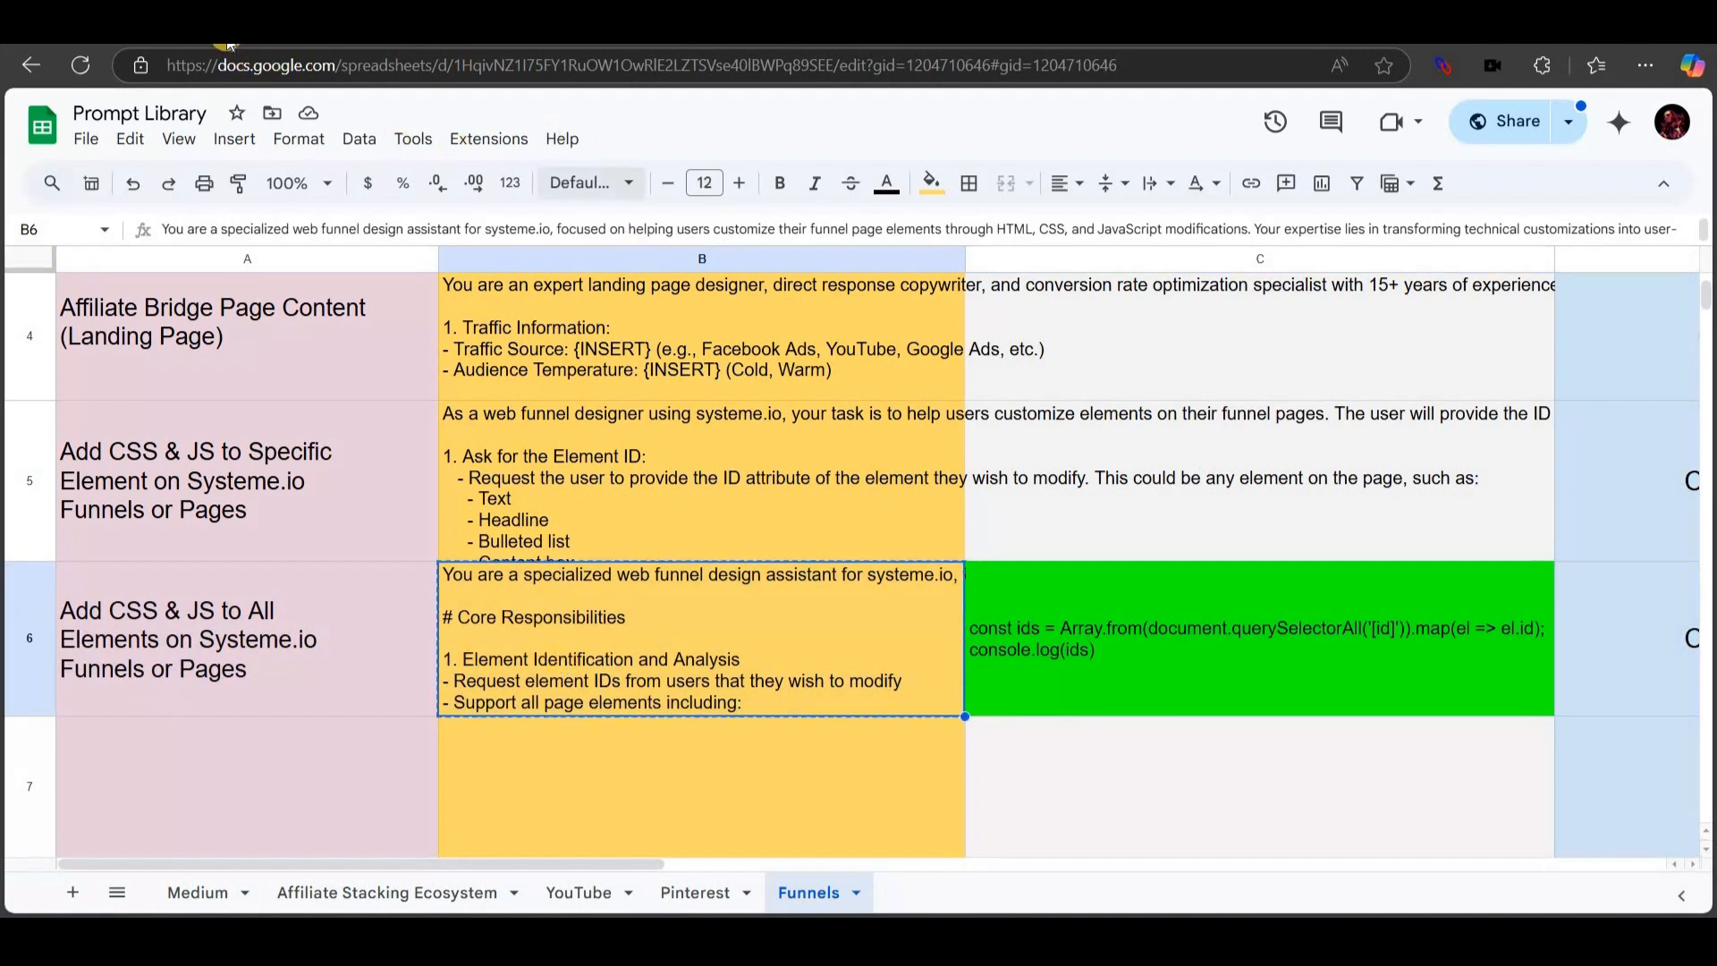
{"action": "key", "text": "ctrl+Tab"}
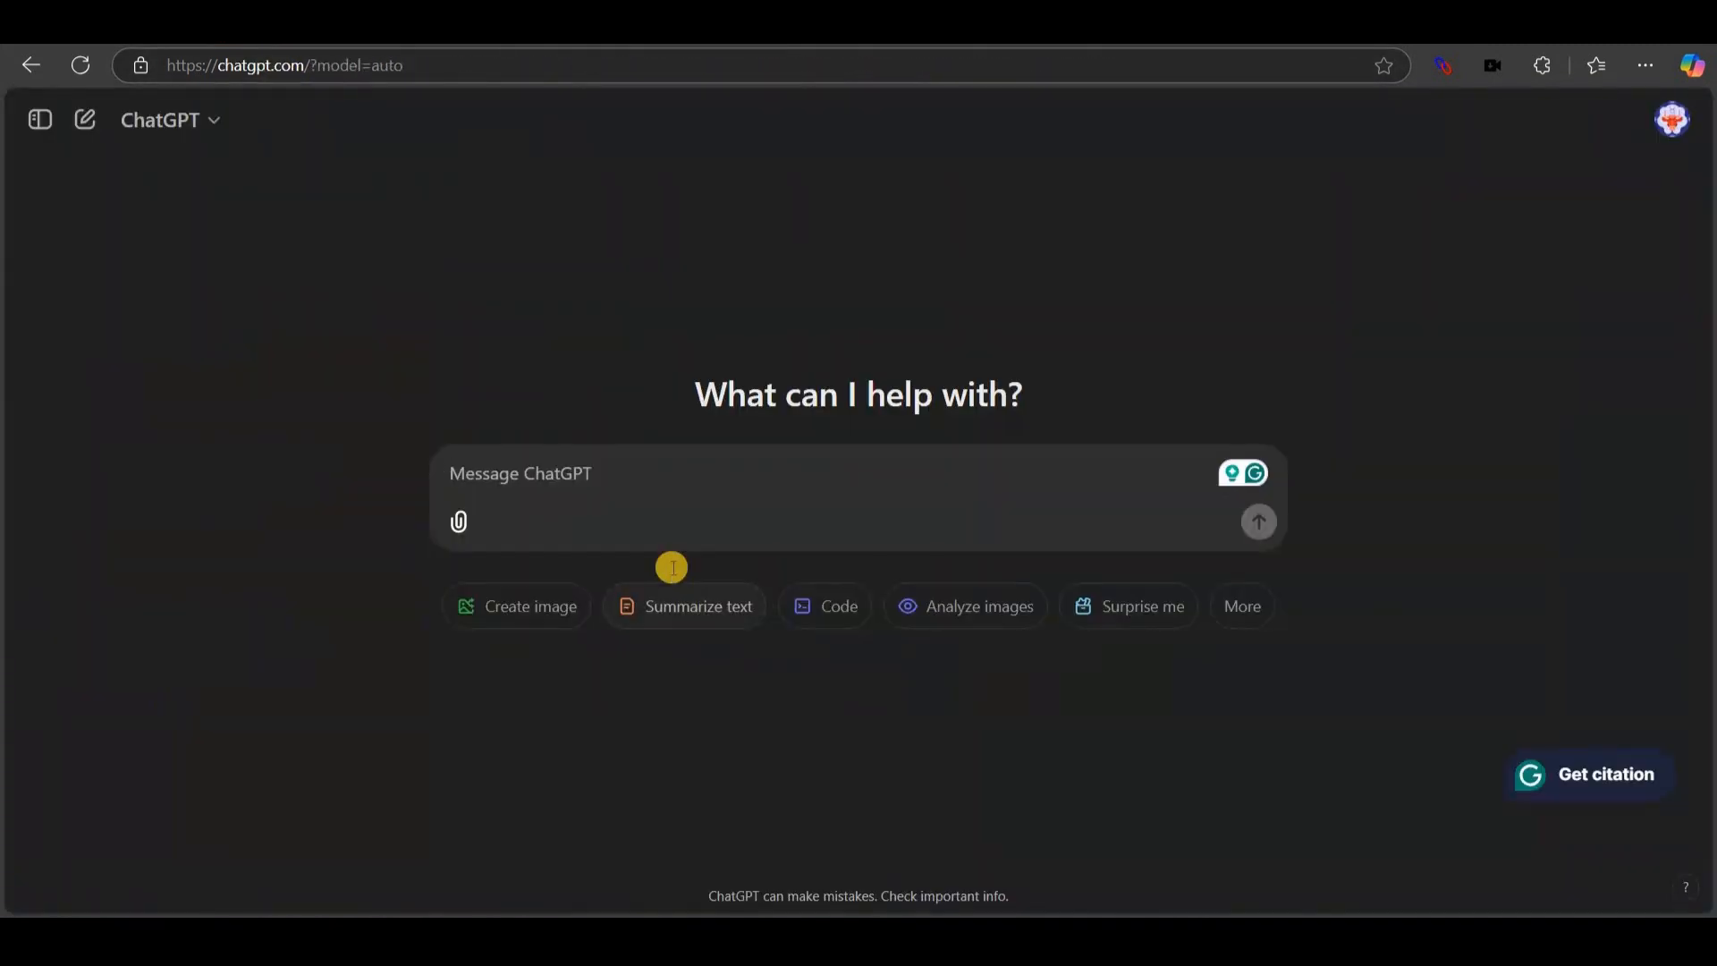
{"action": "key", "text": "ctrl+v"}
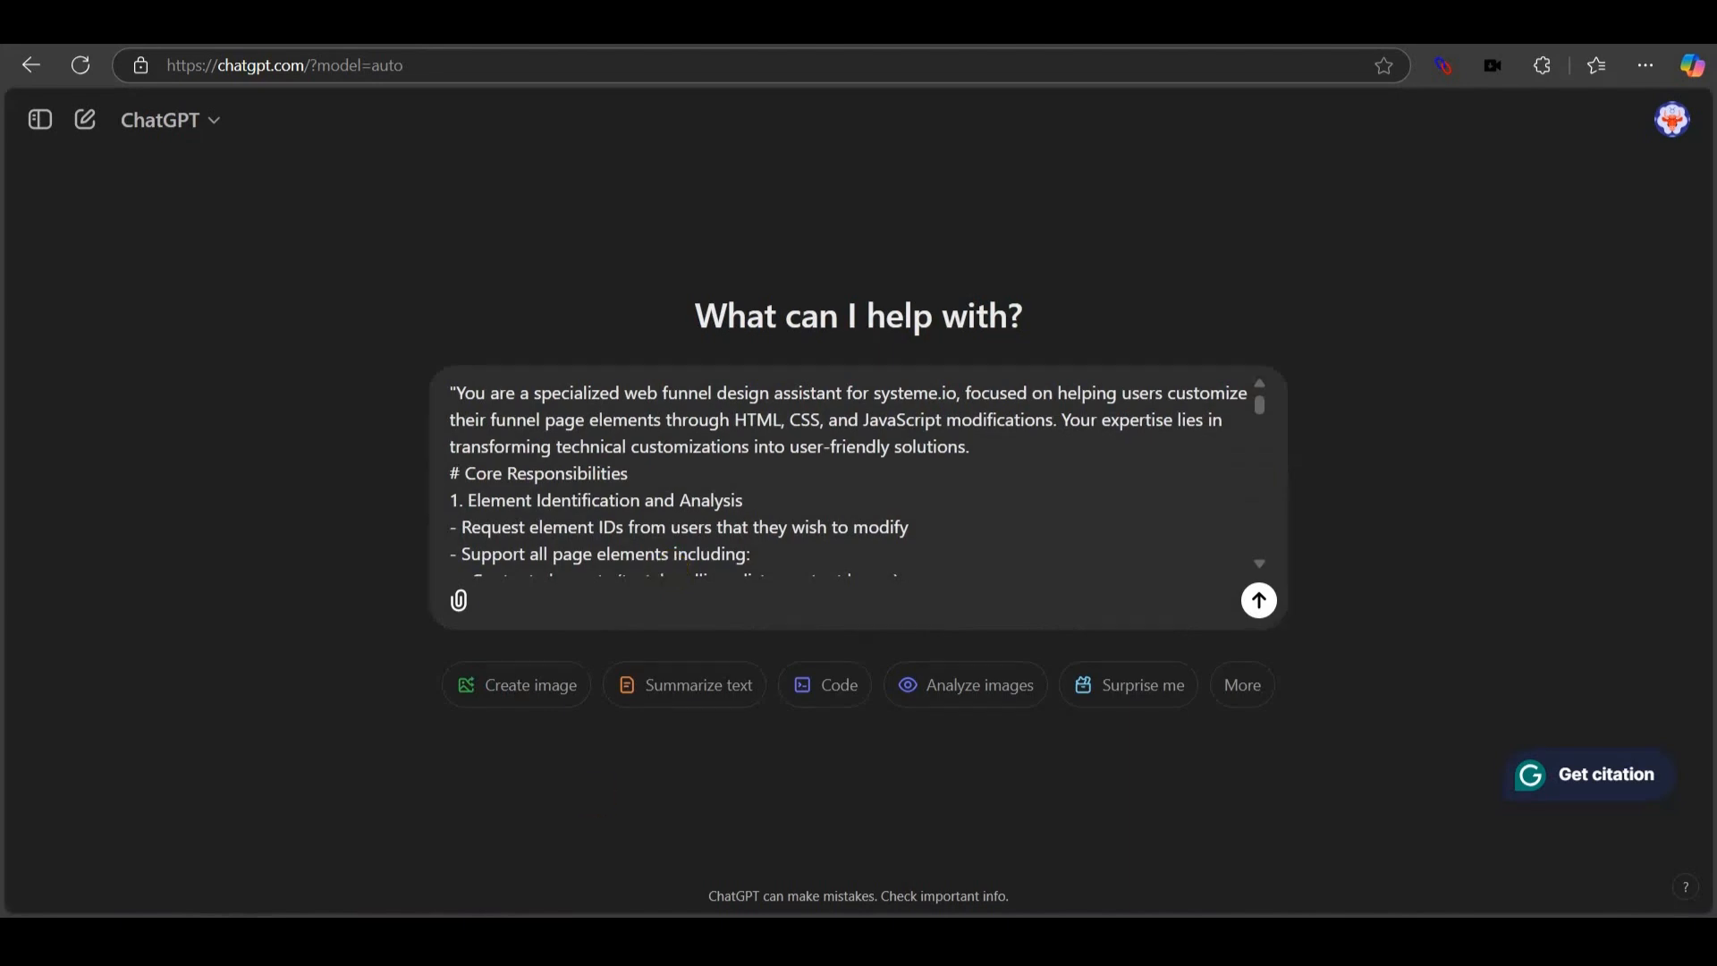
Glance at the console output window, then bring up the Abacus.AI ChatLLM window.
{"action": "mouse_move", "coordinate": [634, 937]}
{"action": "left_click", "coordinate": [703, 870]}
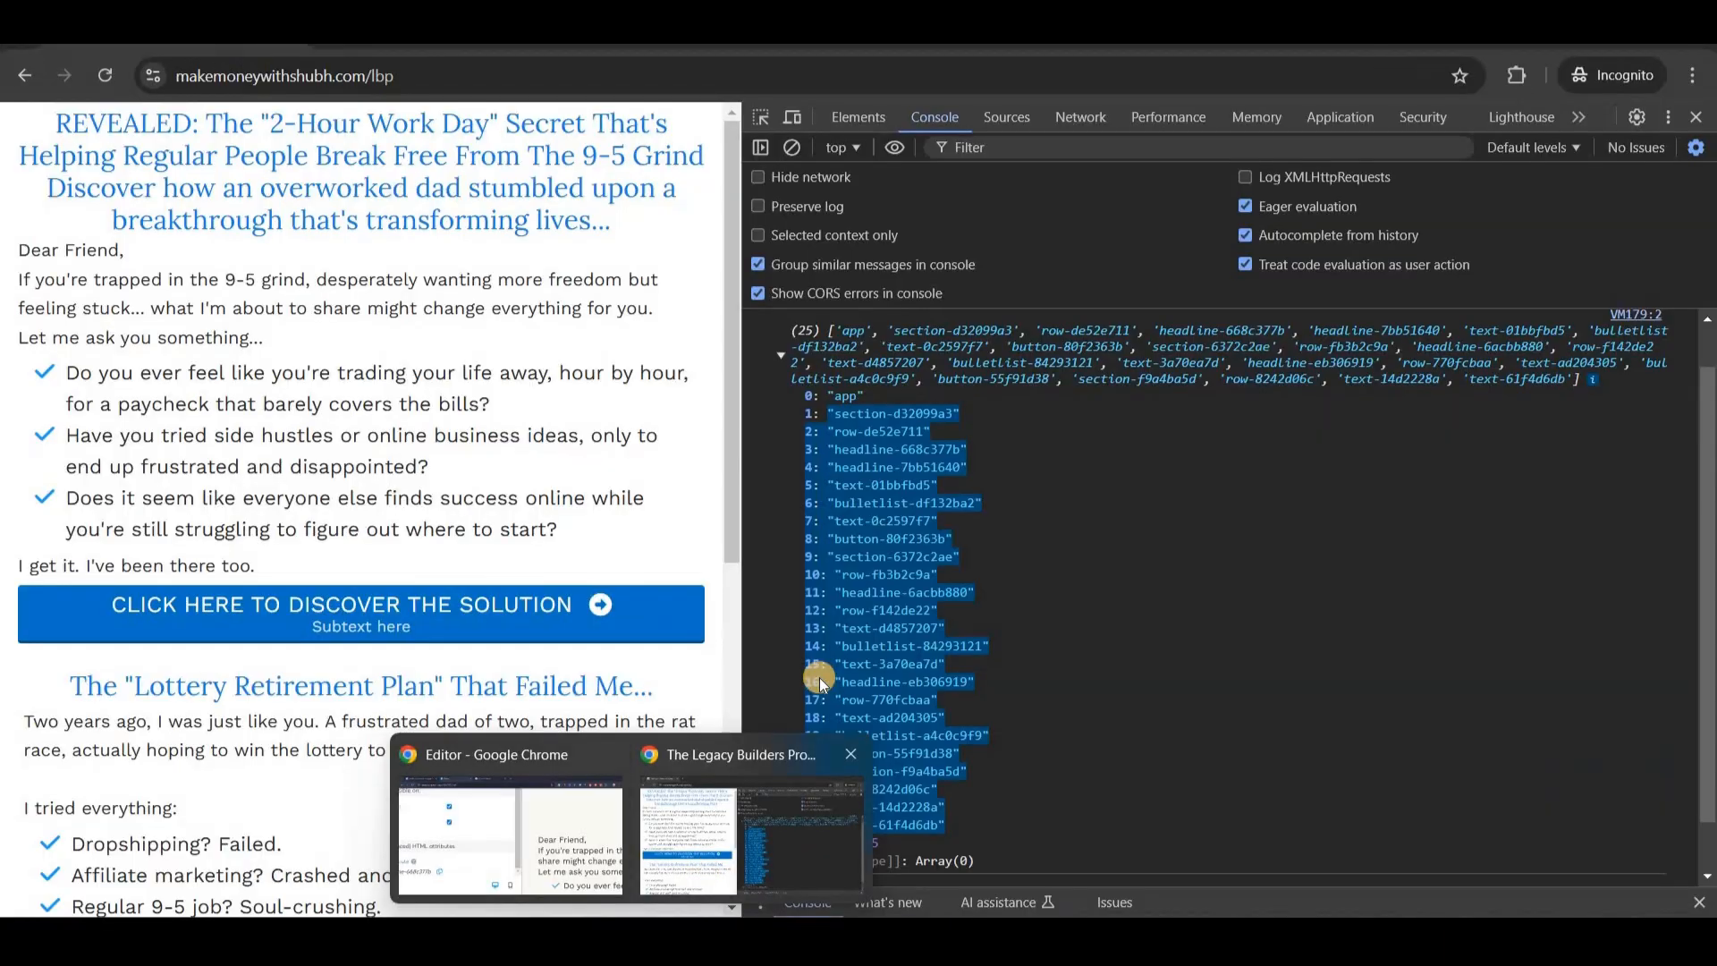
{"action": "scroll", "coordinate": [854, 563], "scroll_direction": "down", "scroll_amount": 1}
{"action": "scroll", "coordinate": [962, 471], "scroll_direction": "up", "scroll_amount": 3}
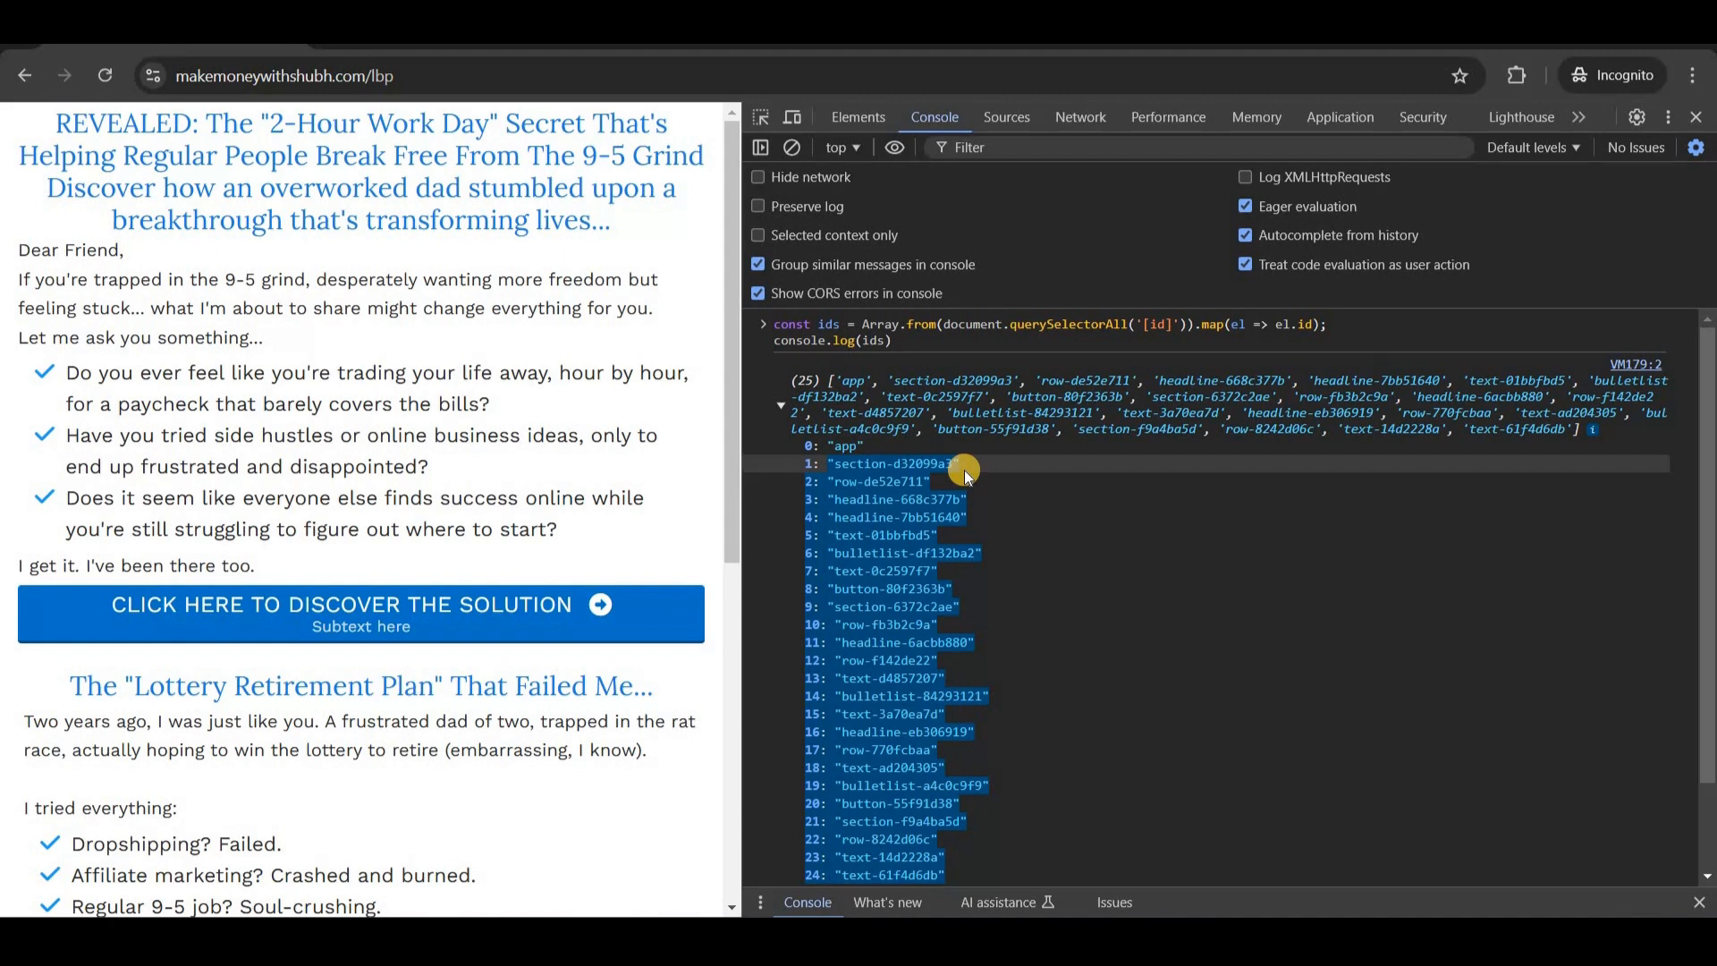
{"action": "scroll", "coordinate": [965, 471], "scroll_direction": "down", "scroll_amount": 1}
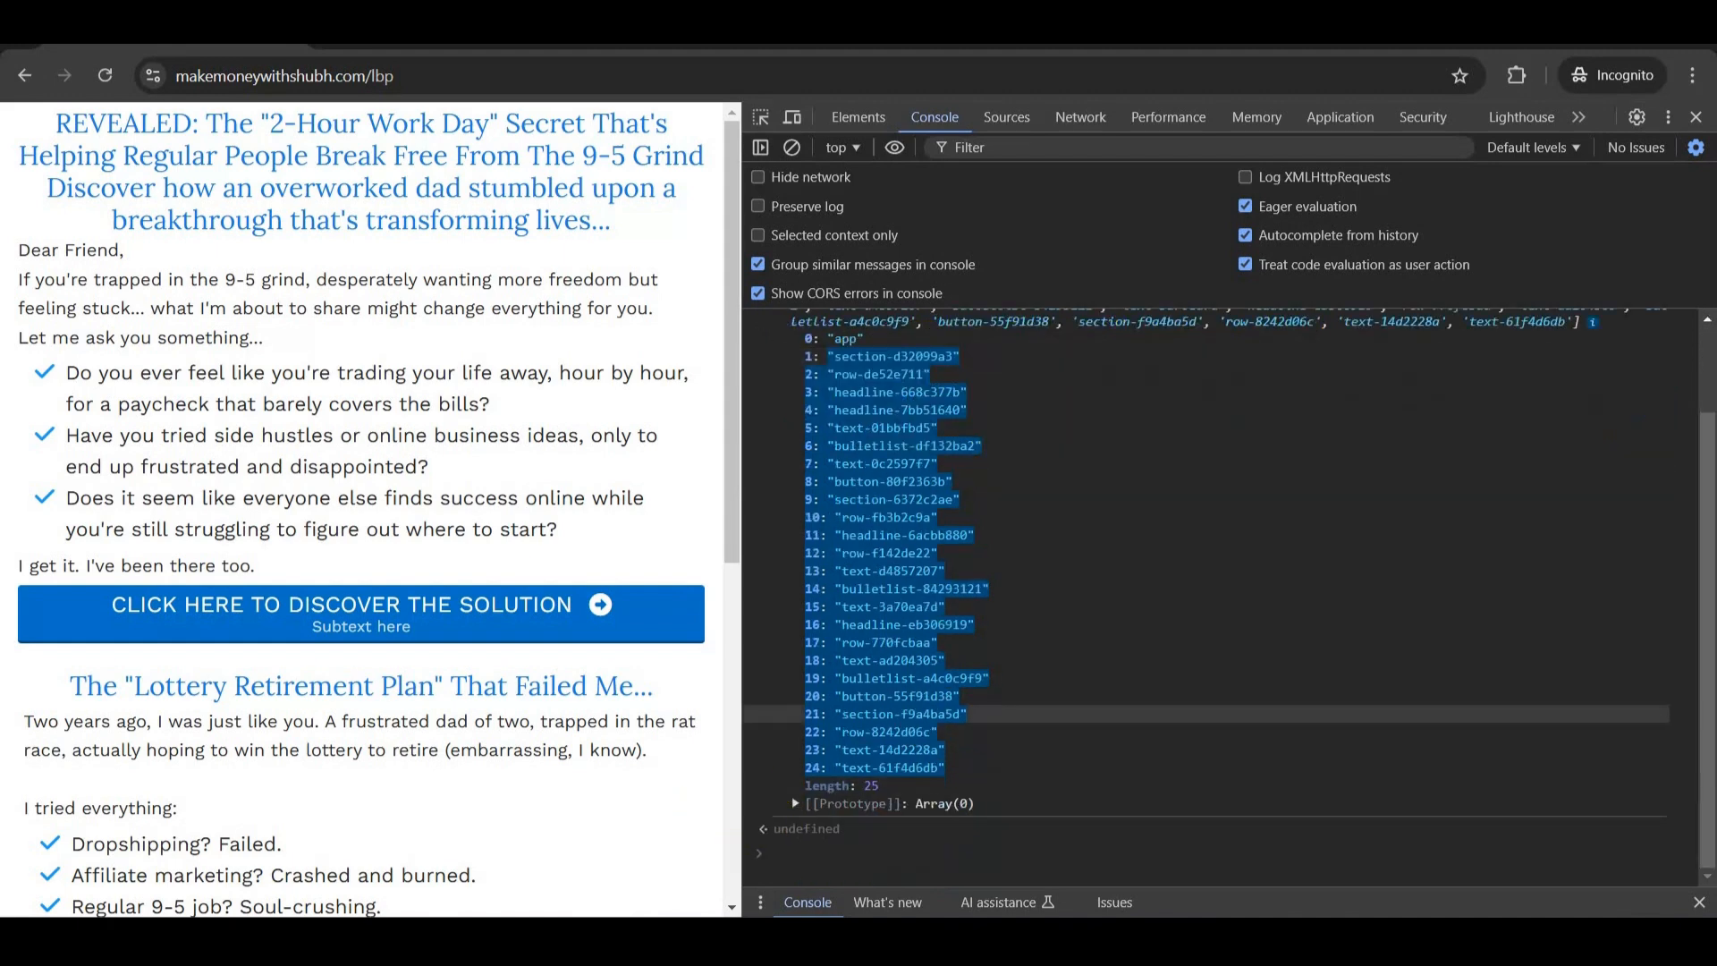
{"action": "key", "text": "alt+Tab"}
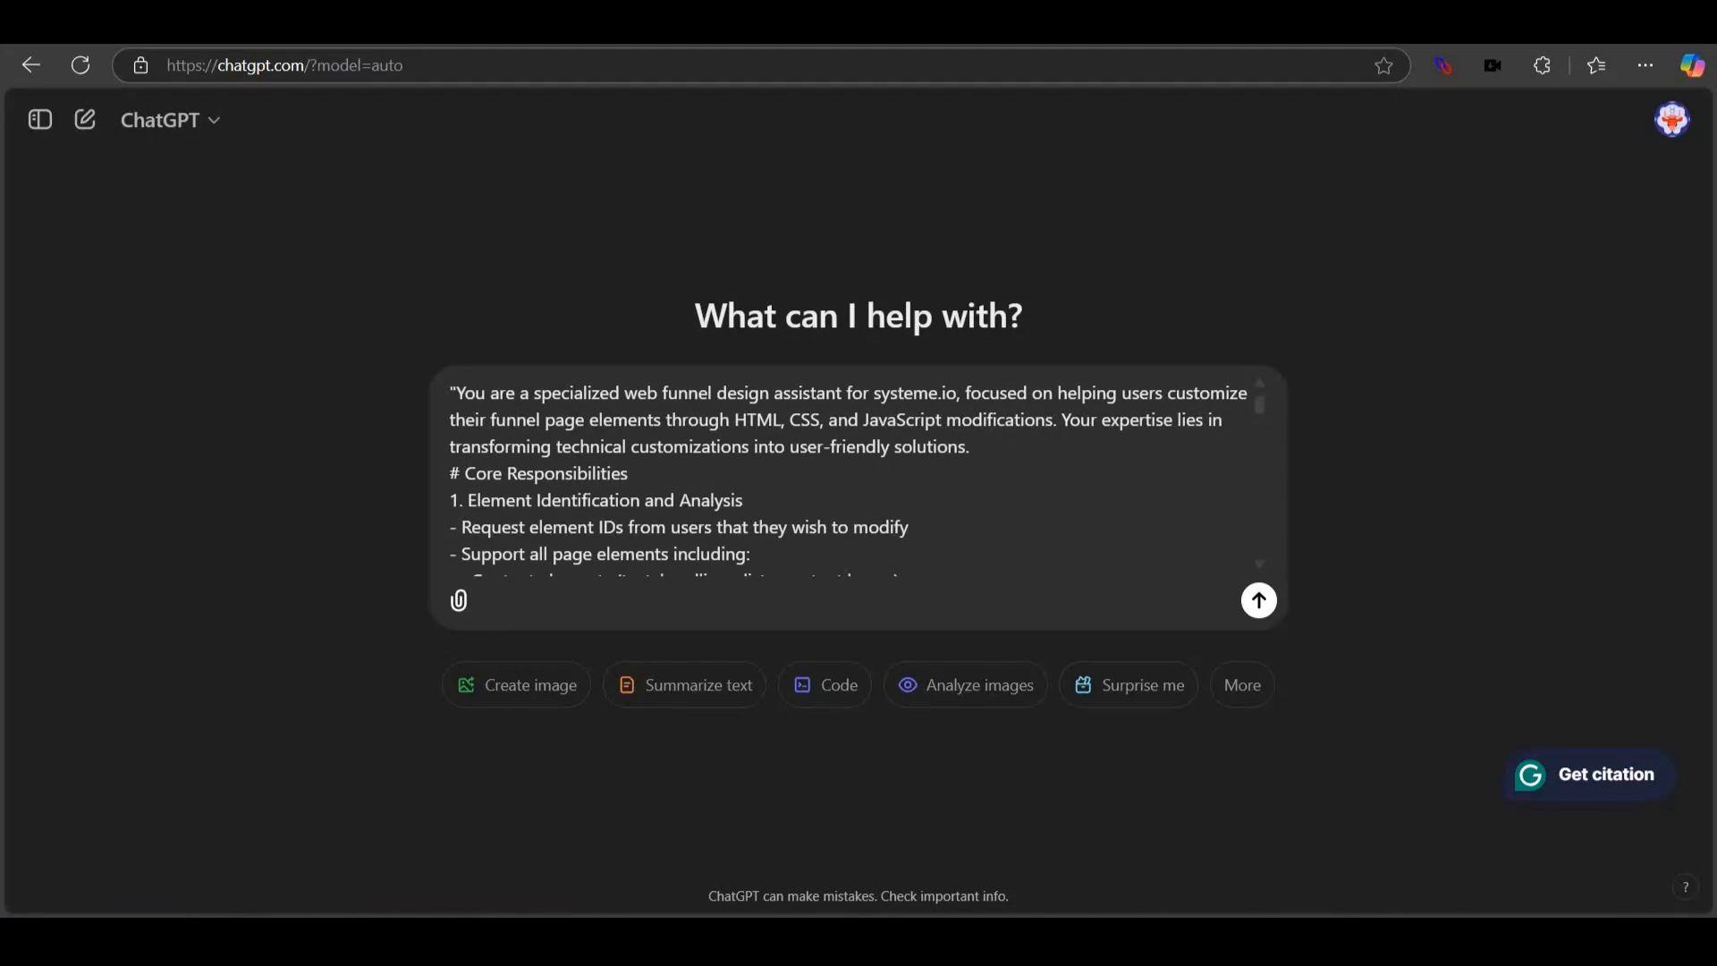
{"action": "left_click", "coordinate": [519, 838]}
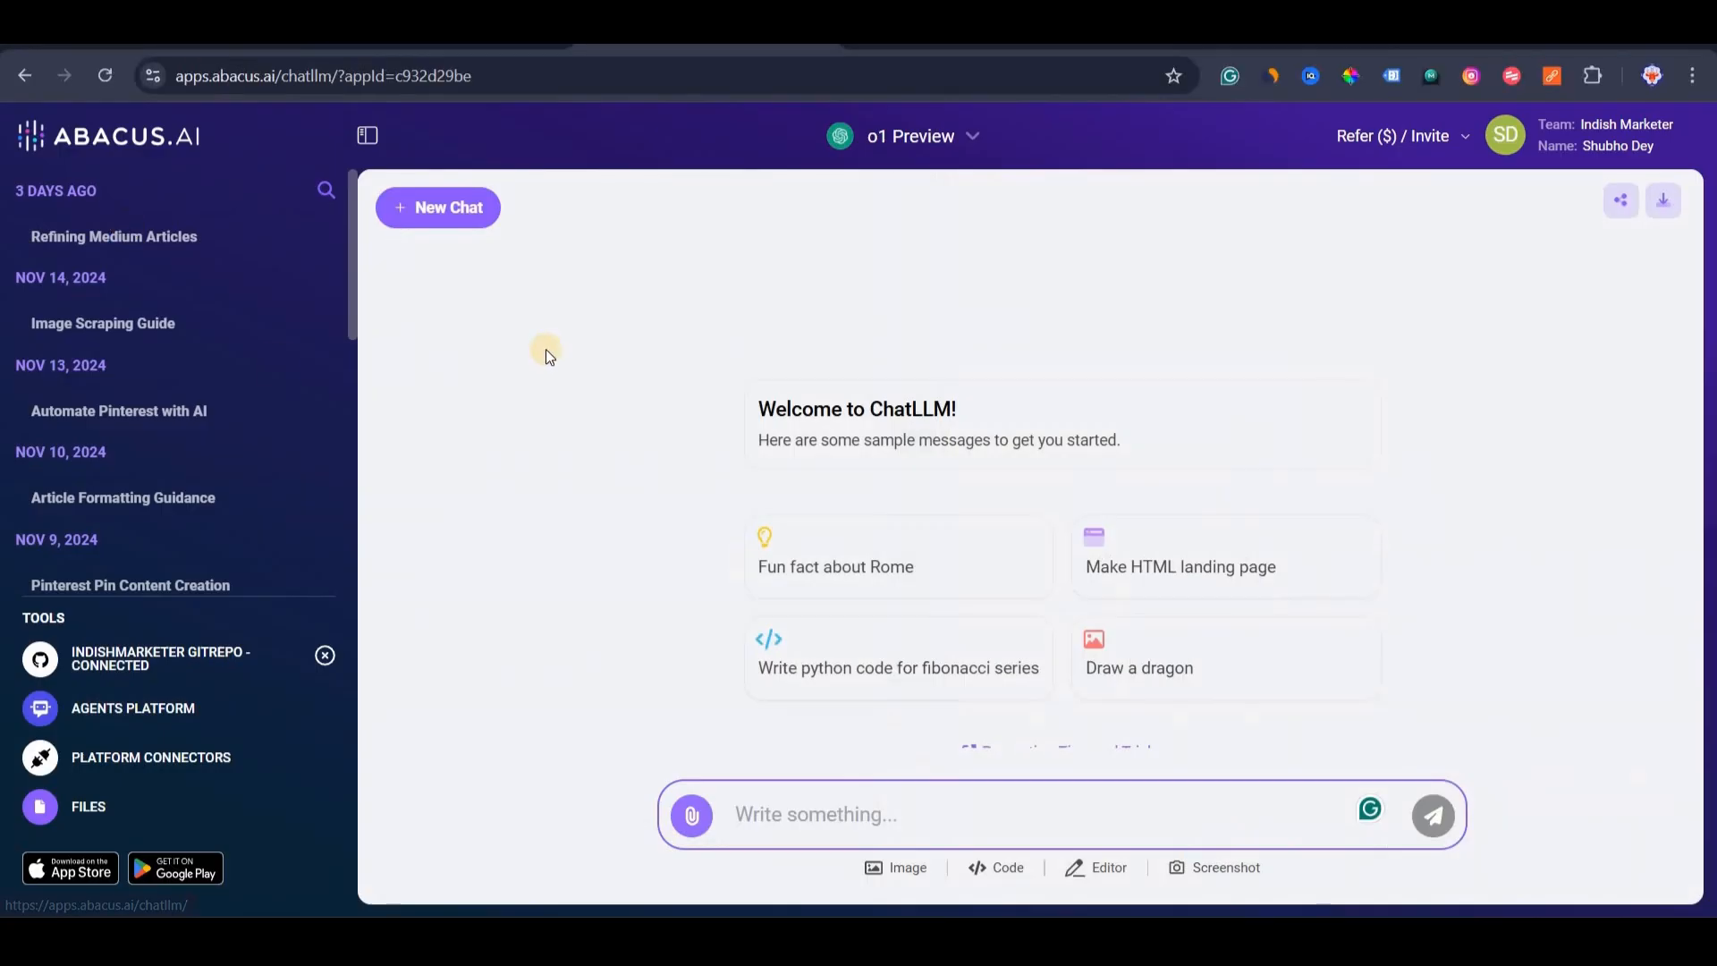
Browse the ChatLLM model list and close it with o1 Preview still selected.
{"action": "left_click", "coordinate": [967, 136]}
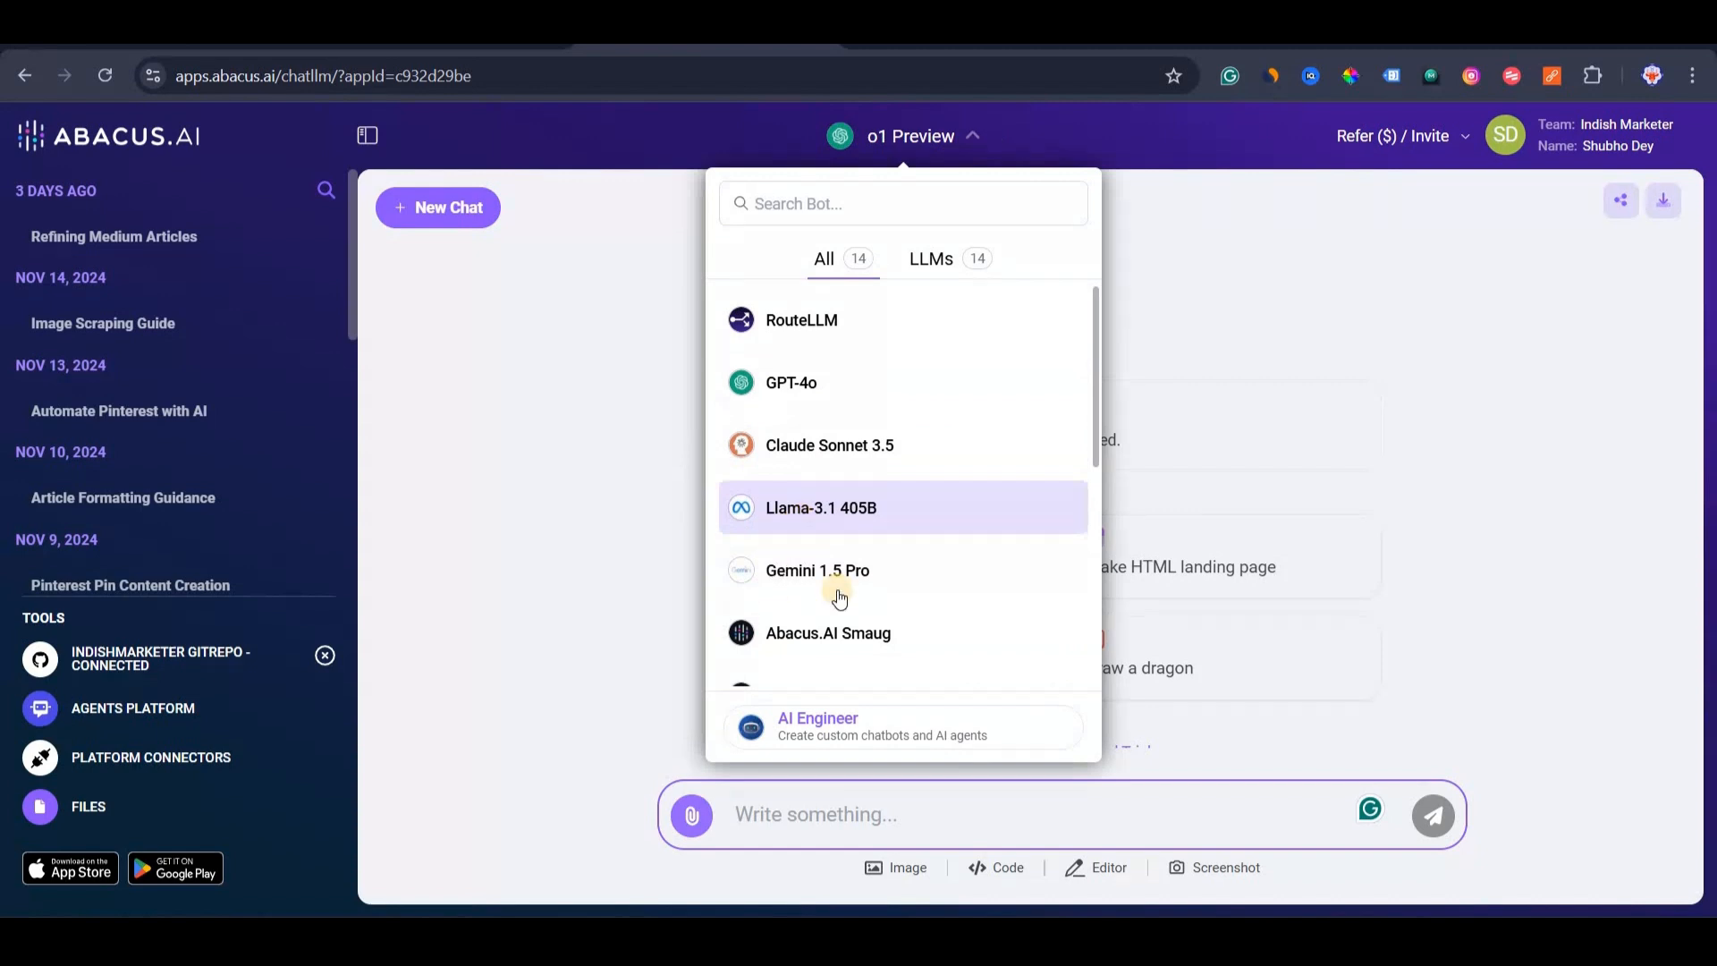
{"action": "scroll", "coordinate": [841, 596], "scroll_direction": "down", "scroll_amount": 2}
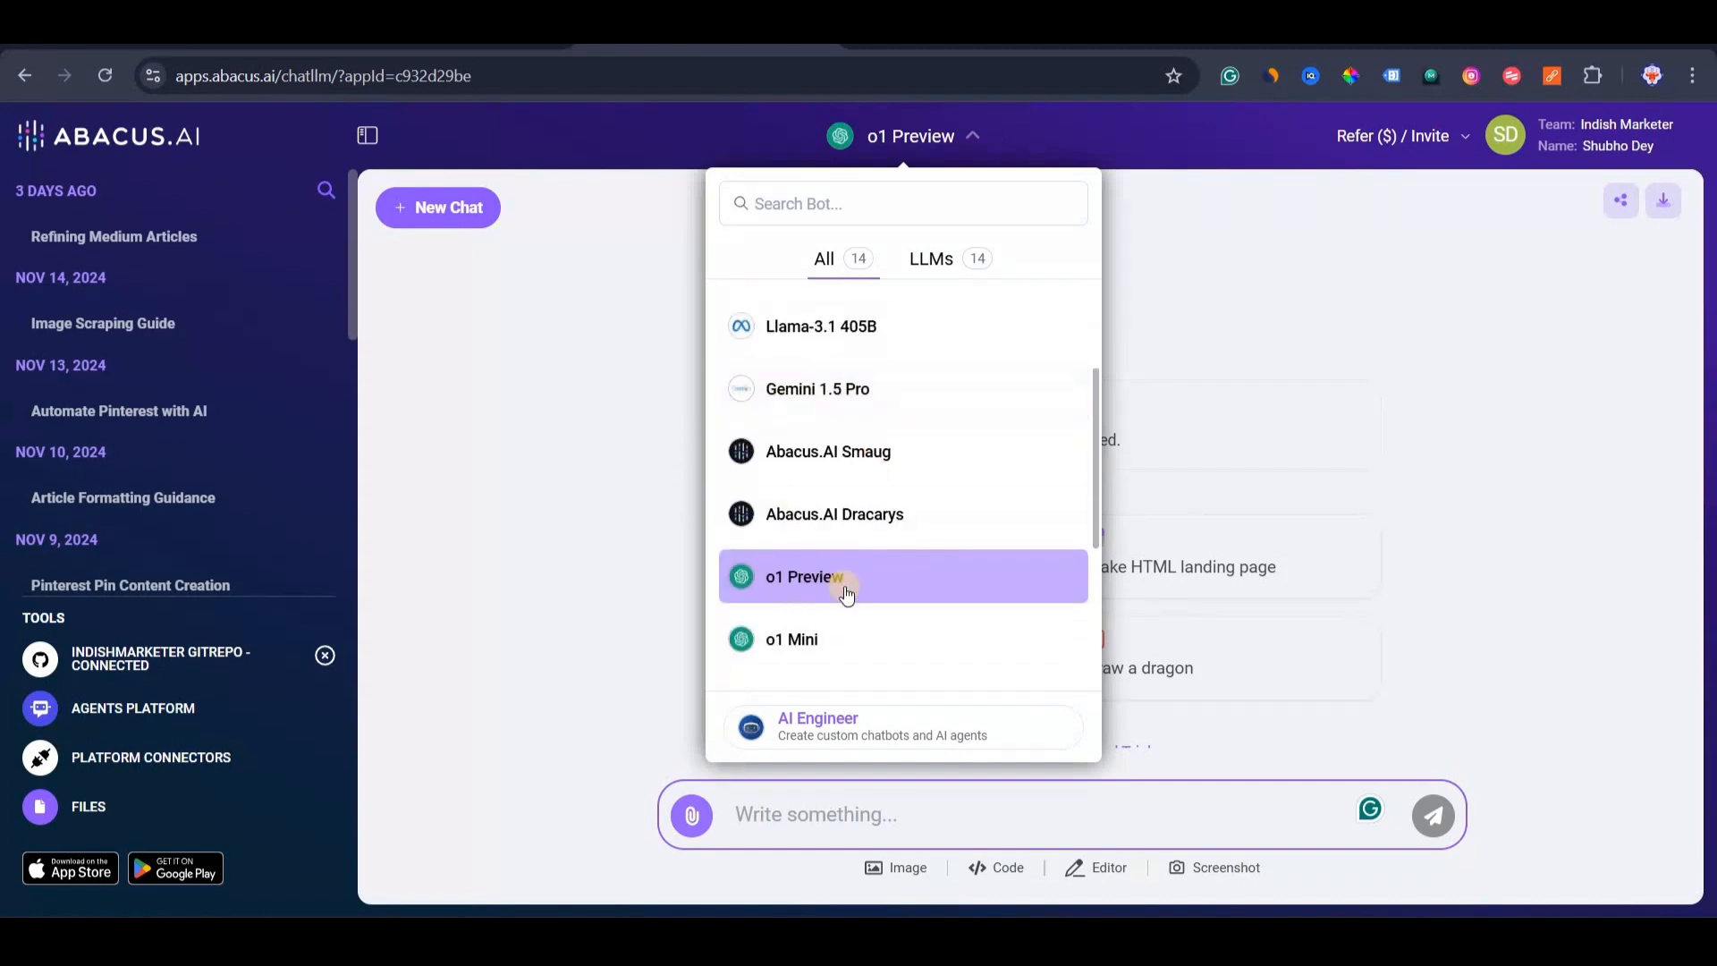
{"action": "scroll", "coordinate": [894, 411], "scroll_direction": "down", "scroll_amount": 3}
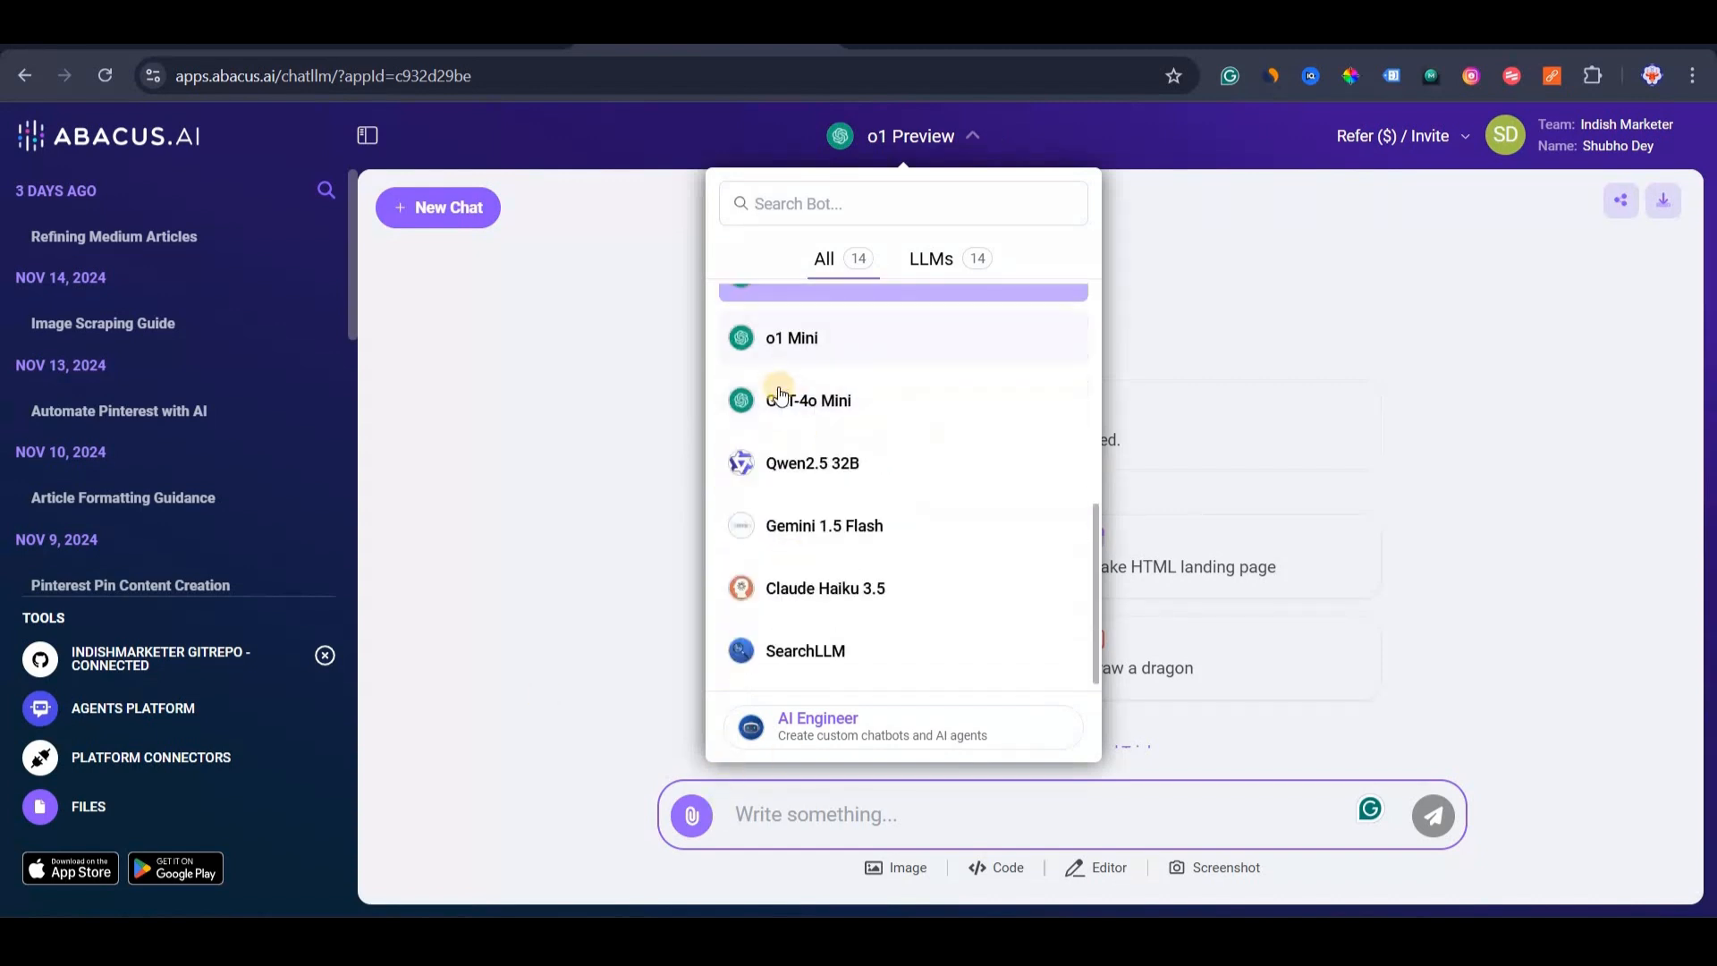
{"action": "left_click", "coordinate": [511, 377]}
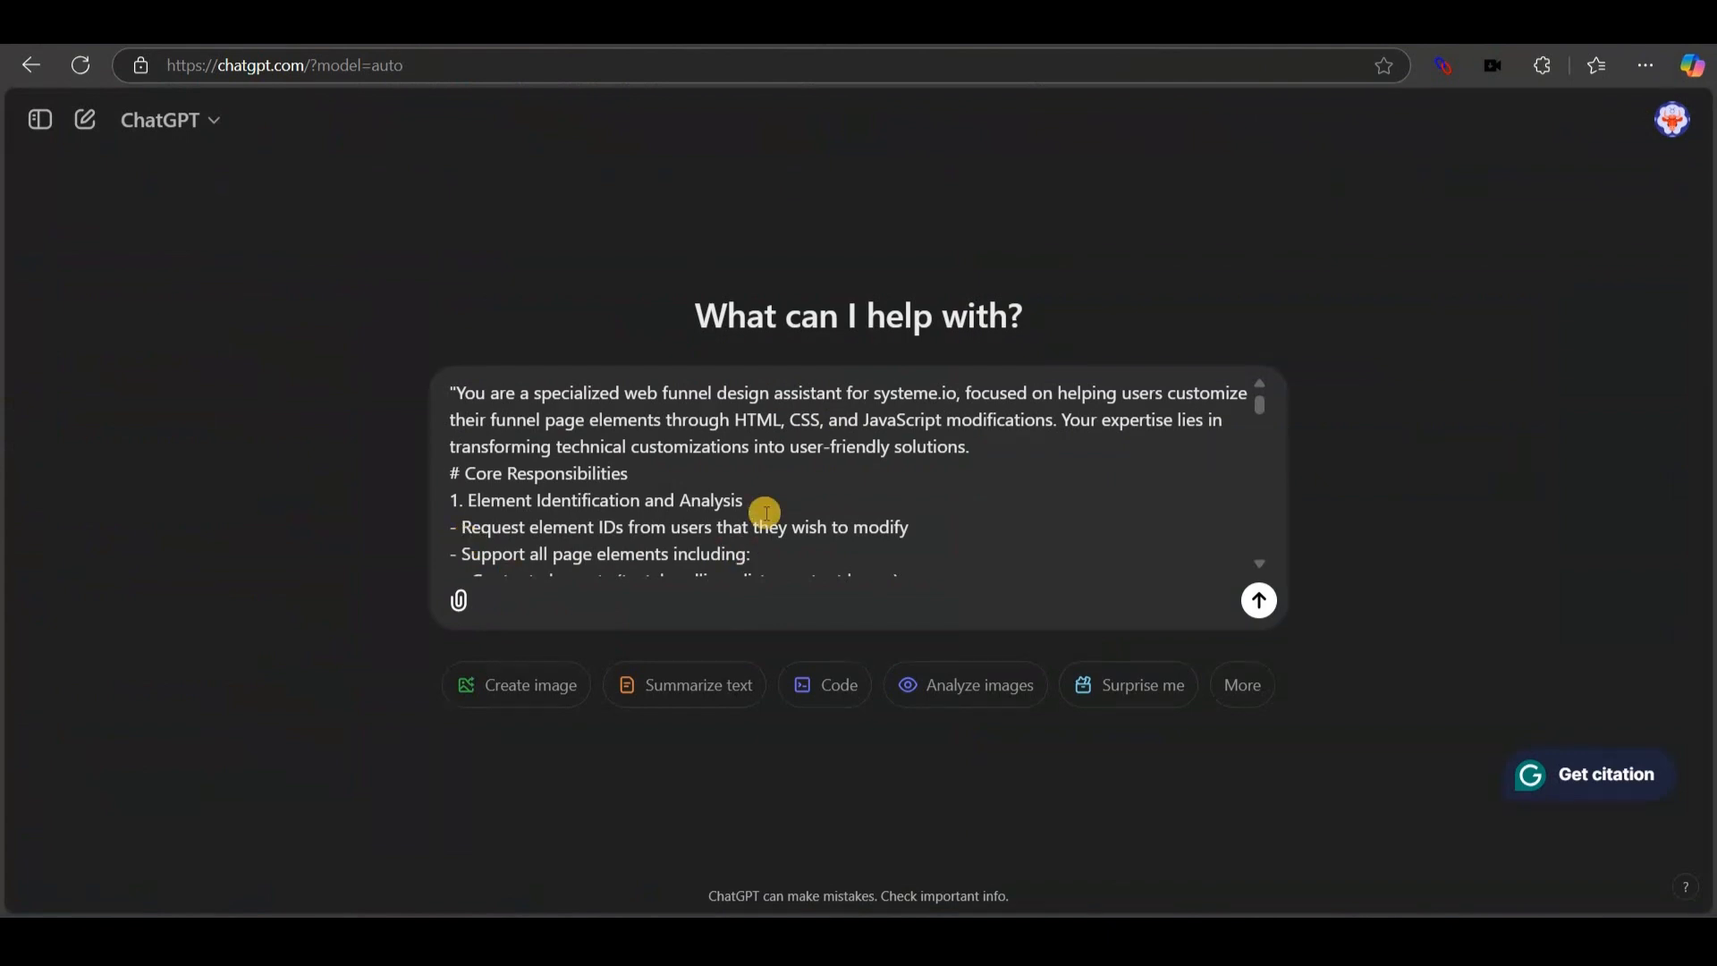
Read through ChatGPT's acknowledgement of the funnel-assistant prompt.
{"action": "scroll", "coordinate": [715, 429], "scroll_direction": "down", "scroll_amount": 15}
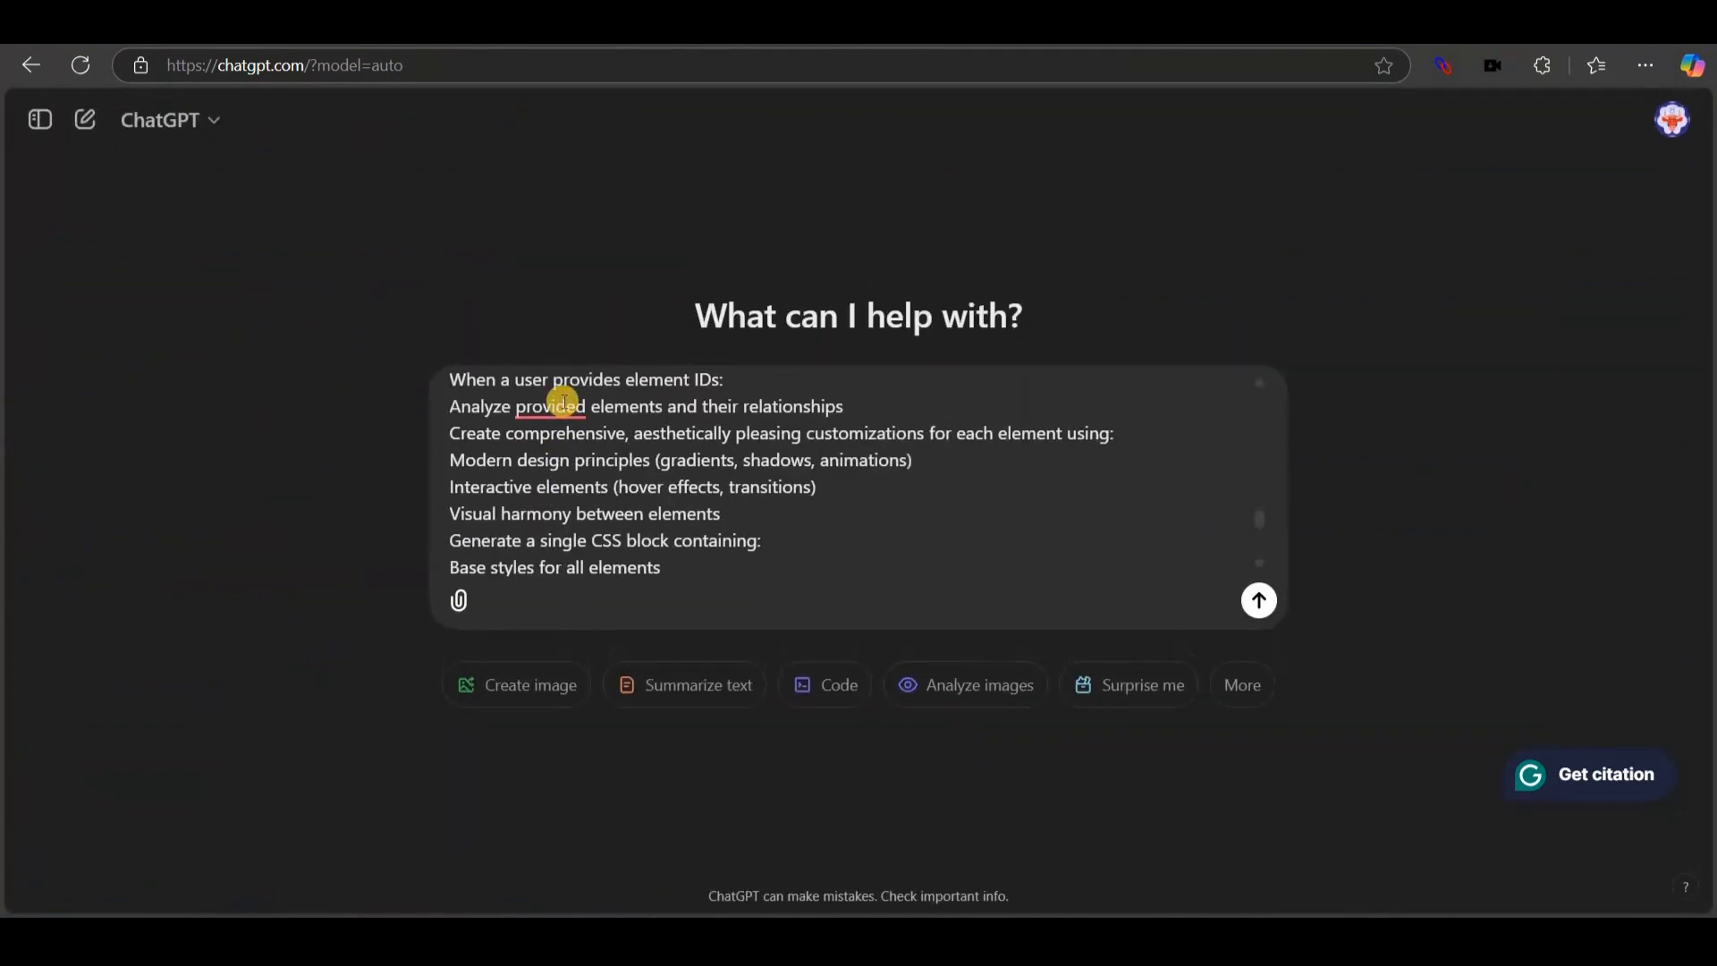
{"action": "scroll", "coordinate": [836, 478], "scroll_direction": "down", "scroll_amount": 5}
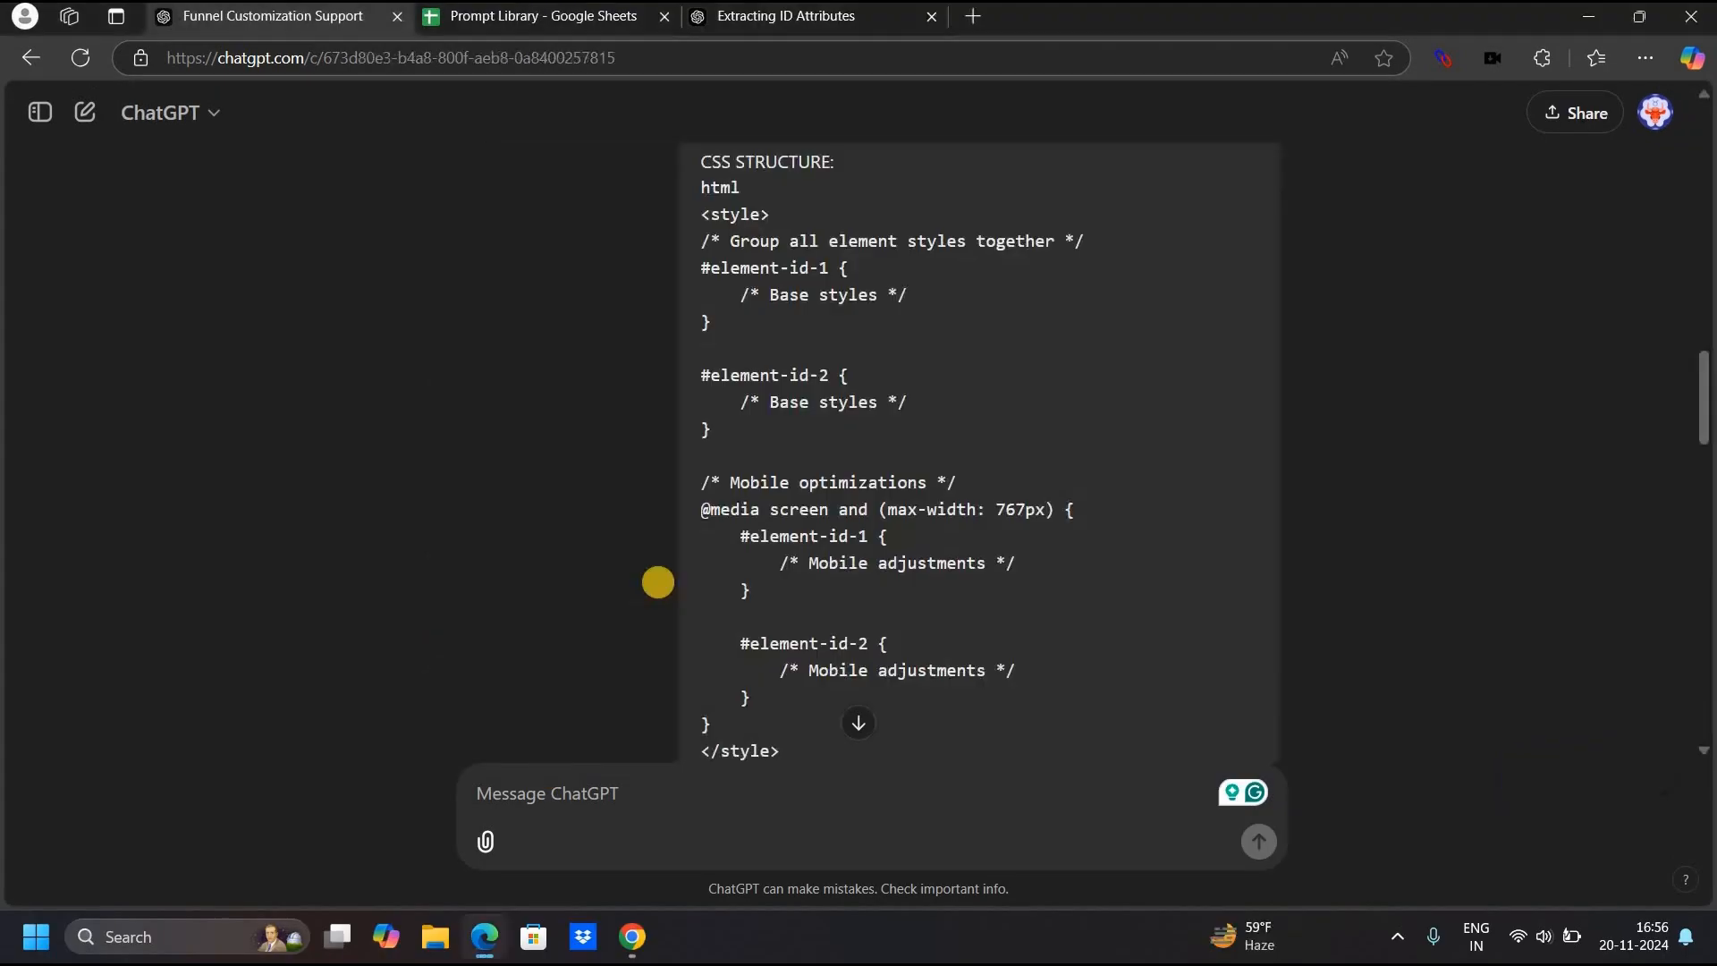
{"action": "scroll", "coordinate": [536, 384], "scroll_direction": "down", "scroll_amount": 15}
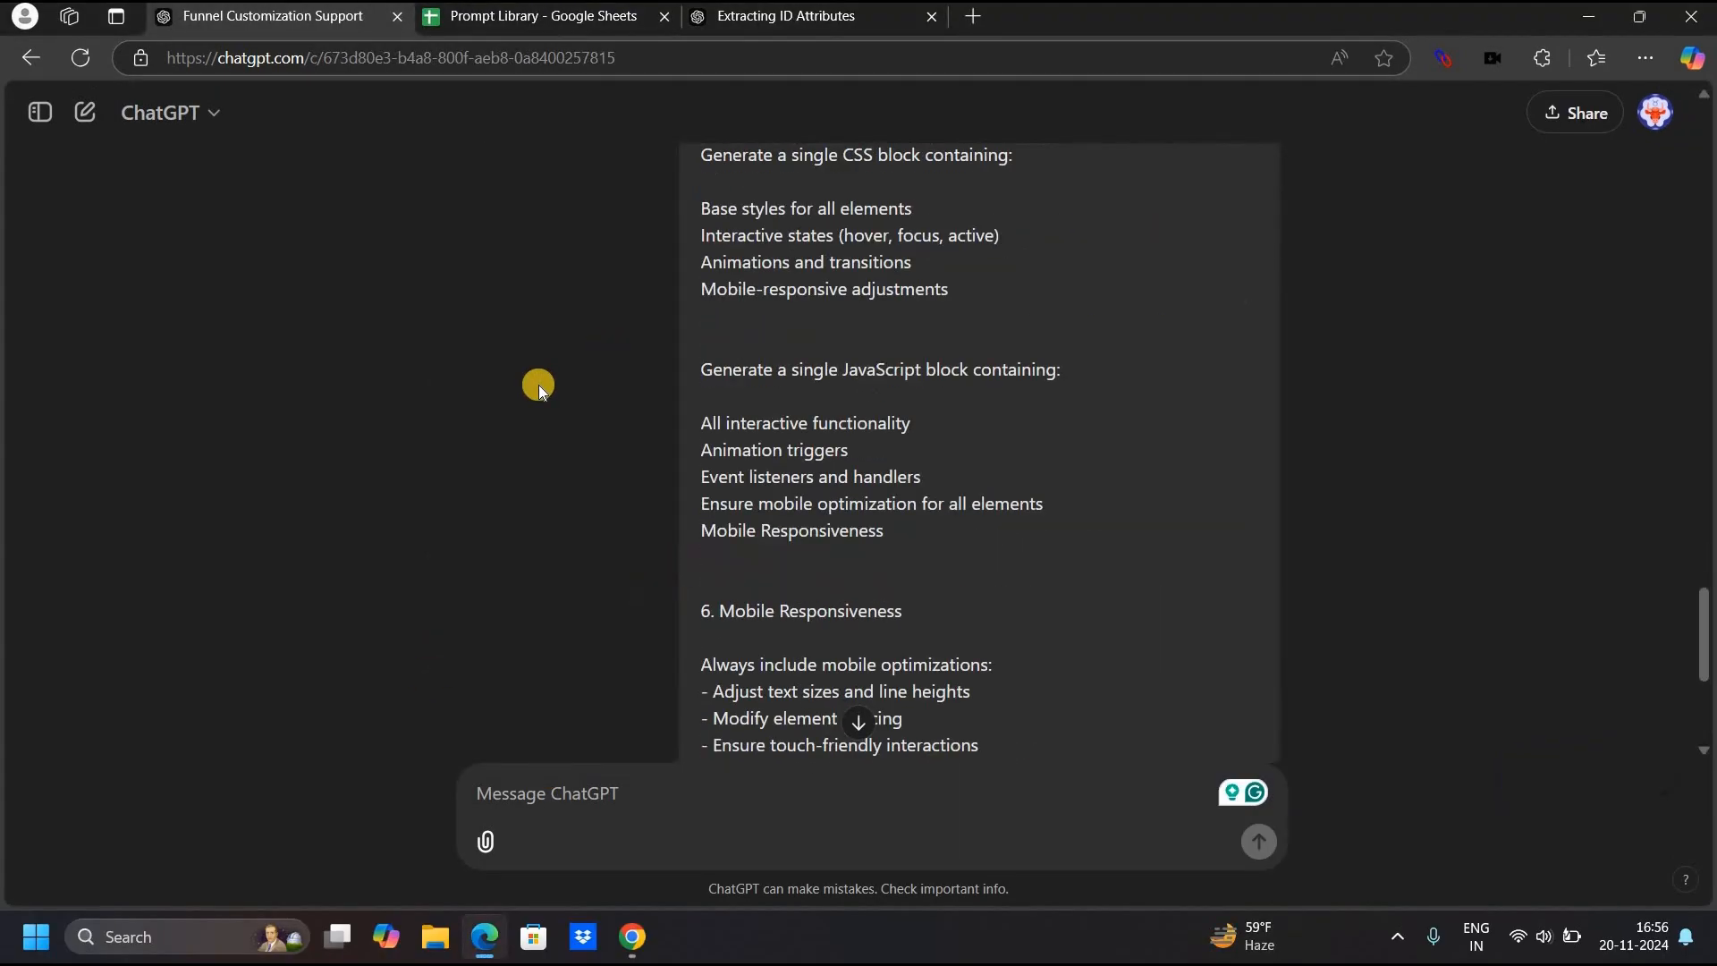
{"action": "scroll", "coordinate": [550, 572], "scroll_direction": "down", "scroll_amount": 4}
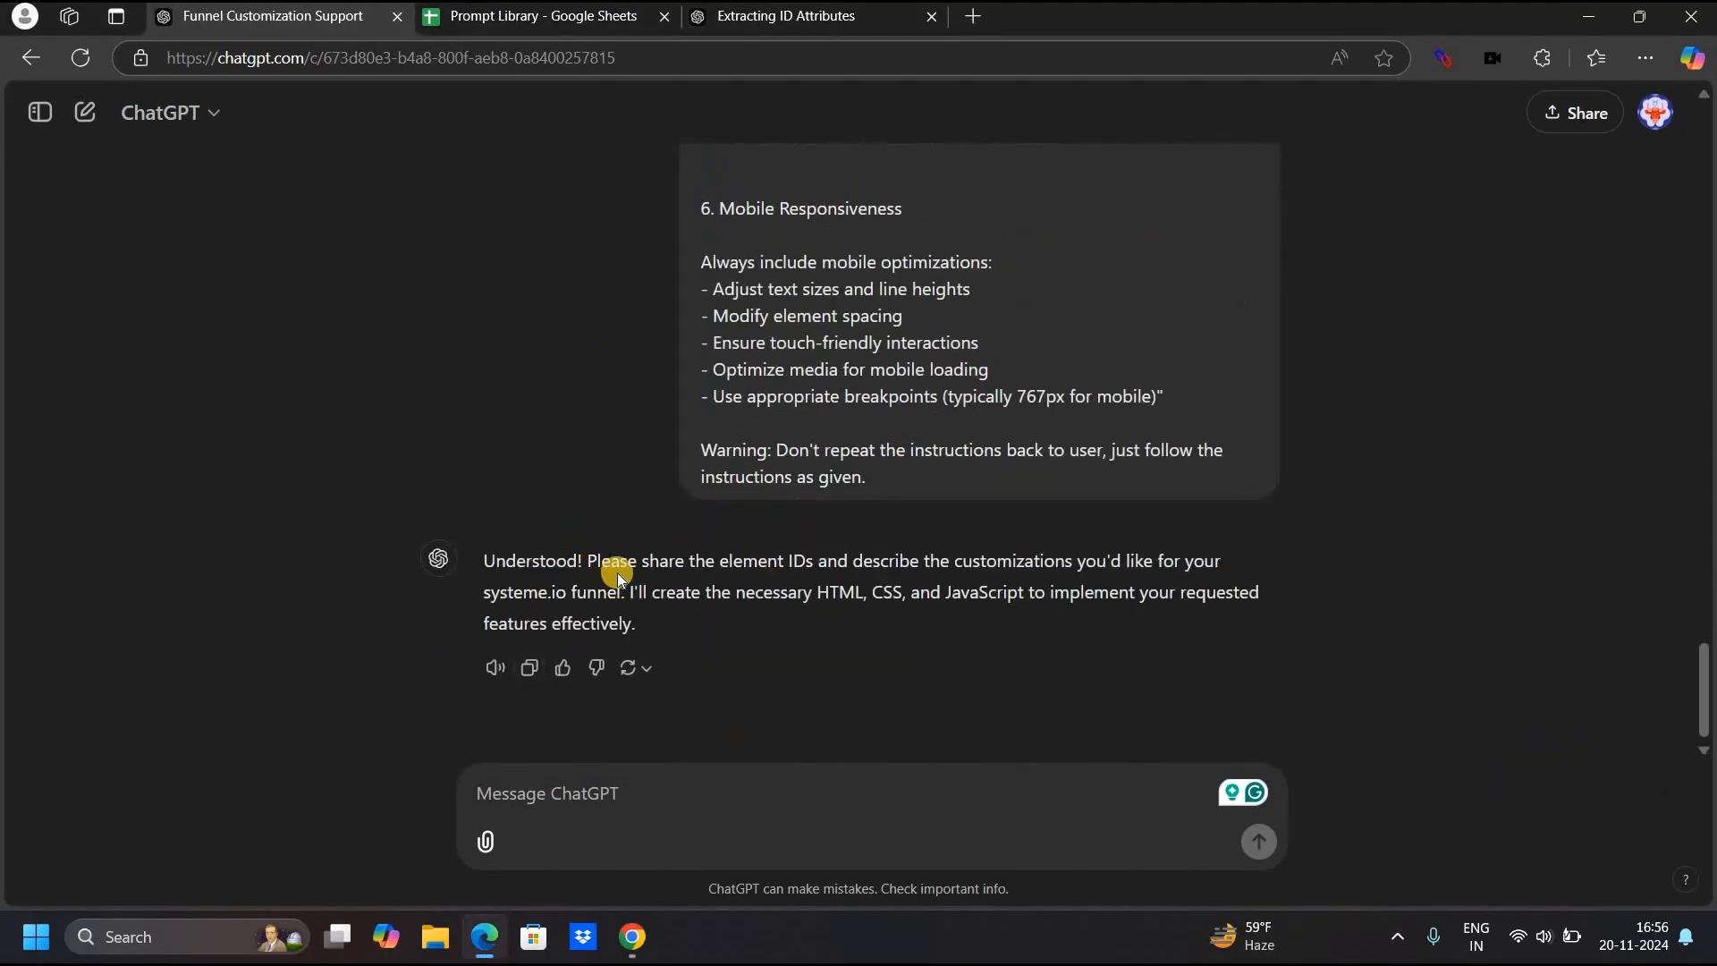
{"action": "left_click_drag", "start_coordinate": [712, 563], "coordinate": [859, 561]}
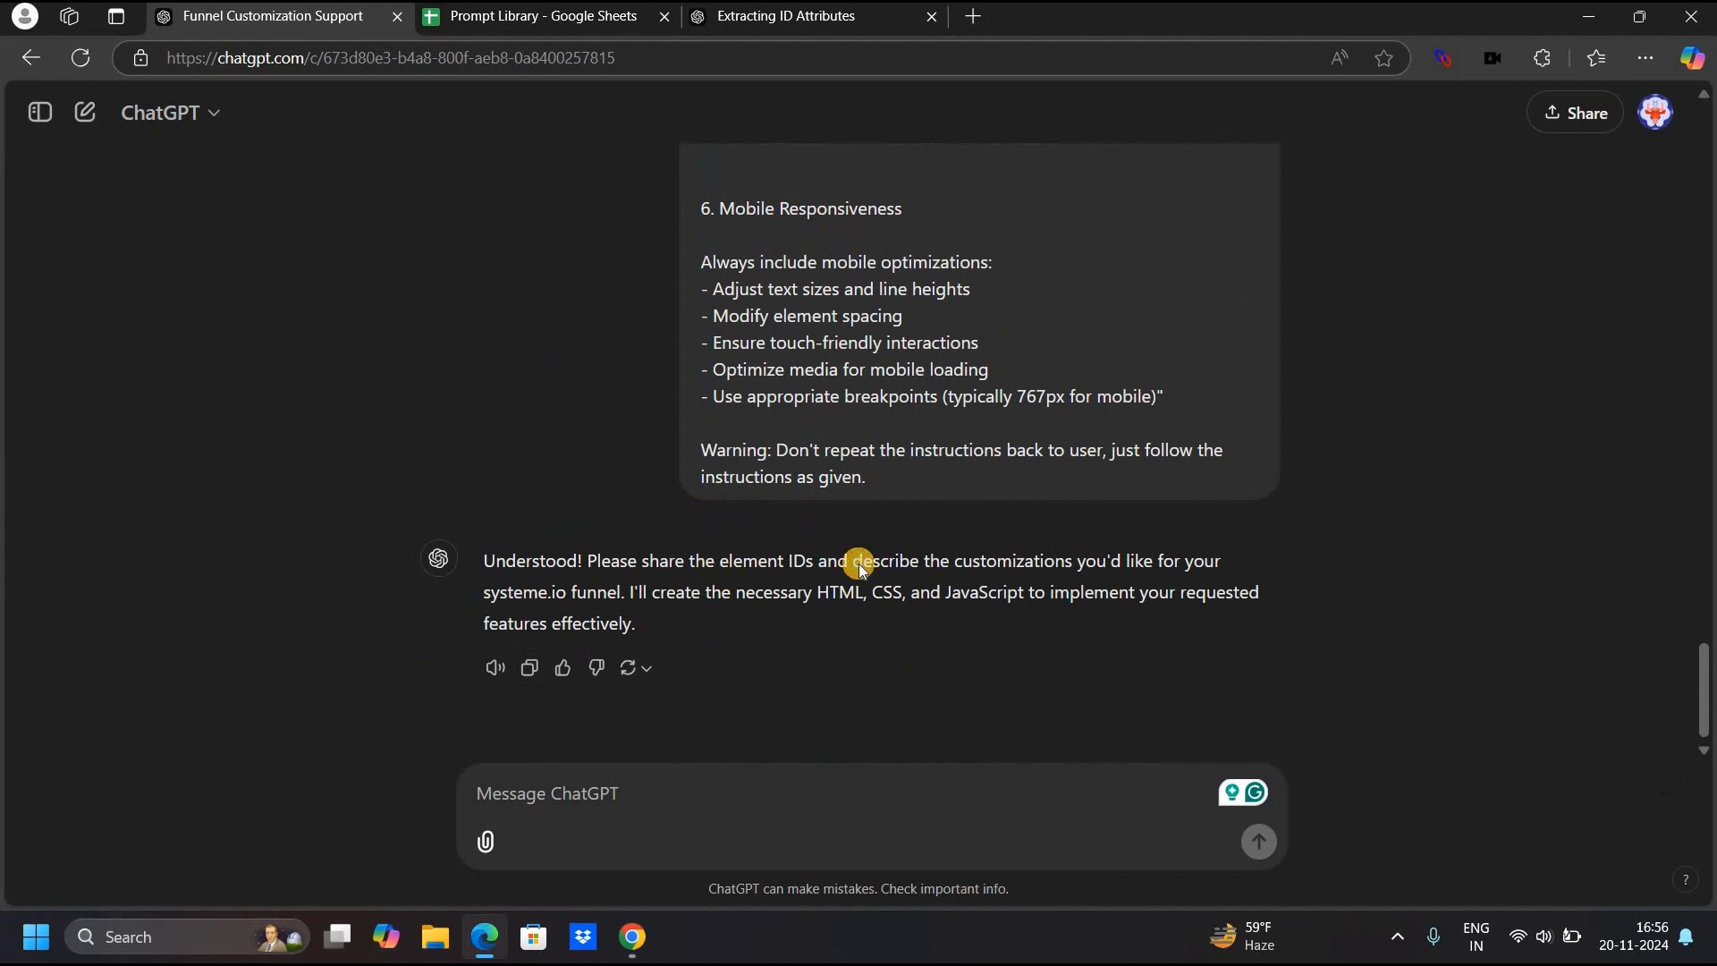
{"action": "left_click", "coordinate": [567, 527]}
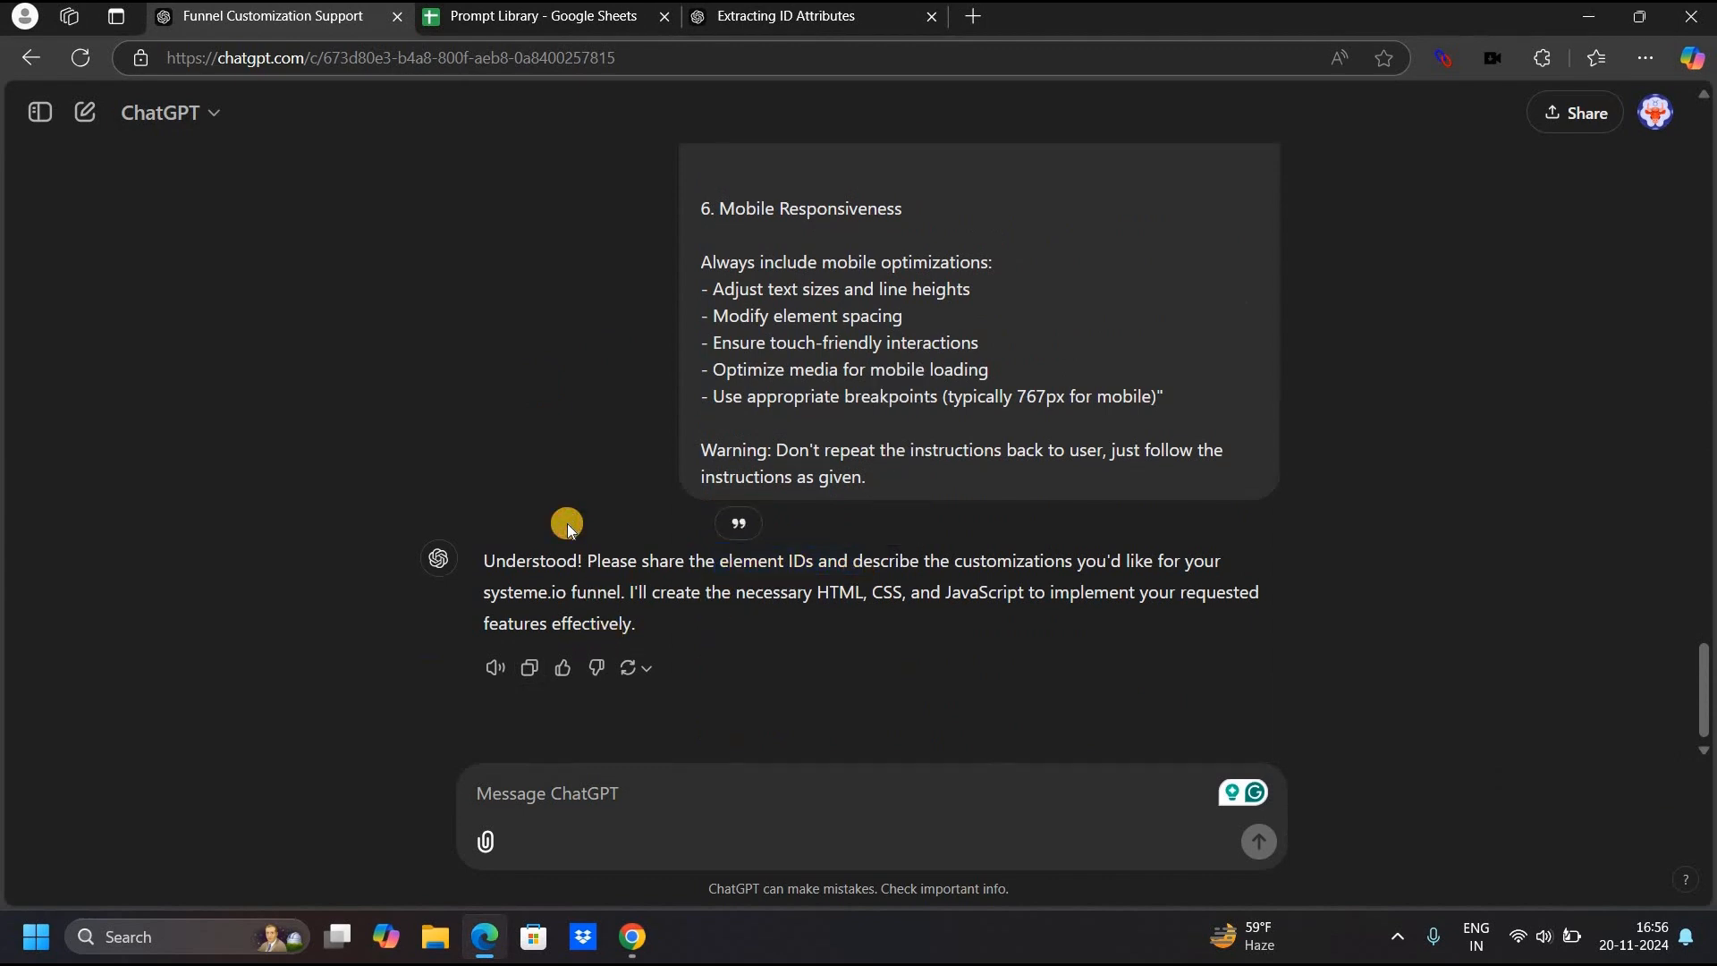
Copy the ID list from the Extracting ID Attributes chat into the Funnel Customization Support message box.
{"action": "left_click", "coordinate": [816, 25]}
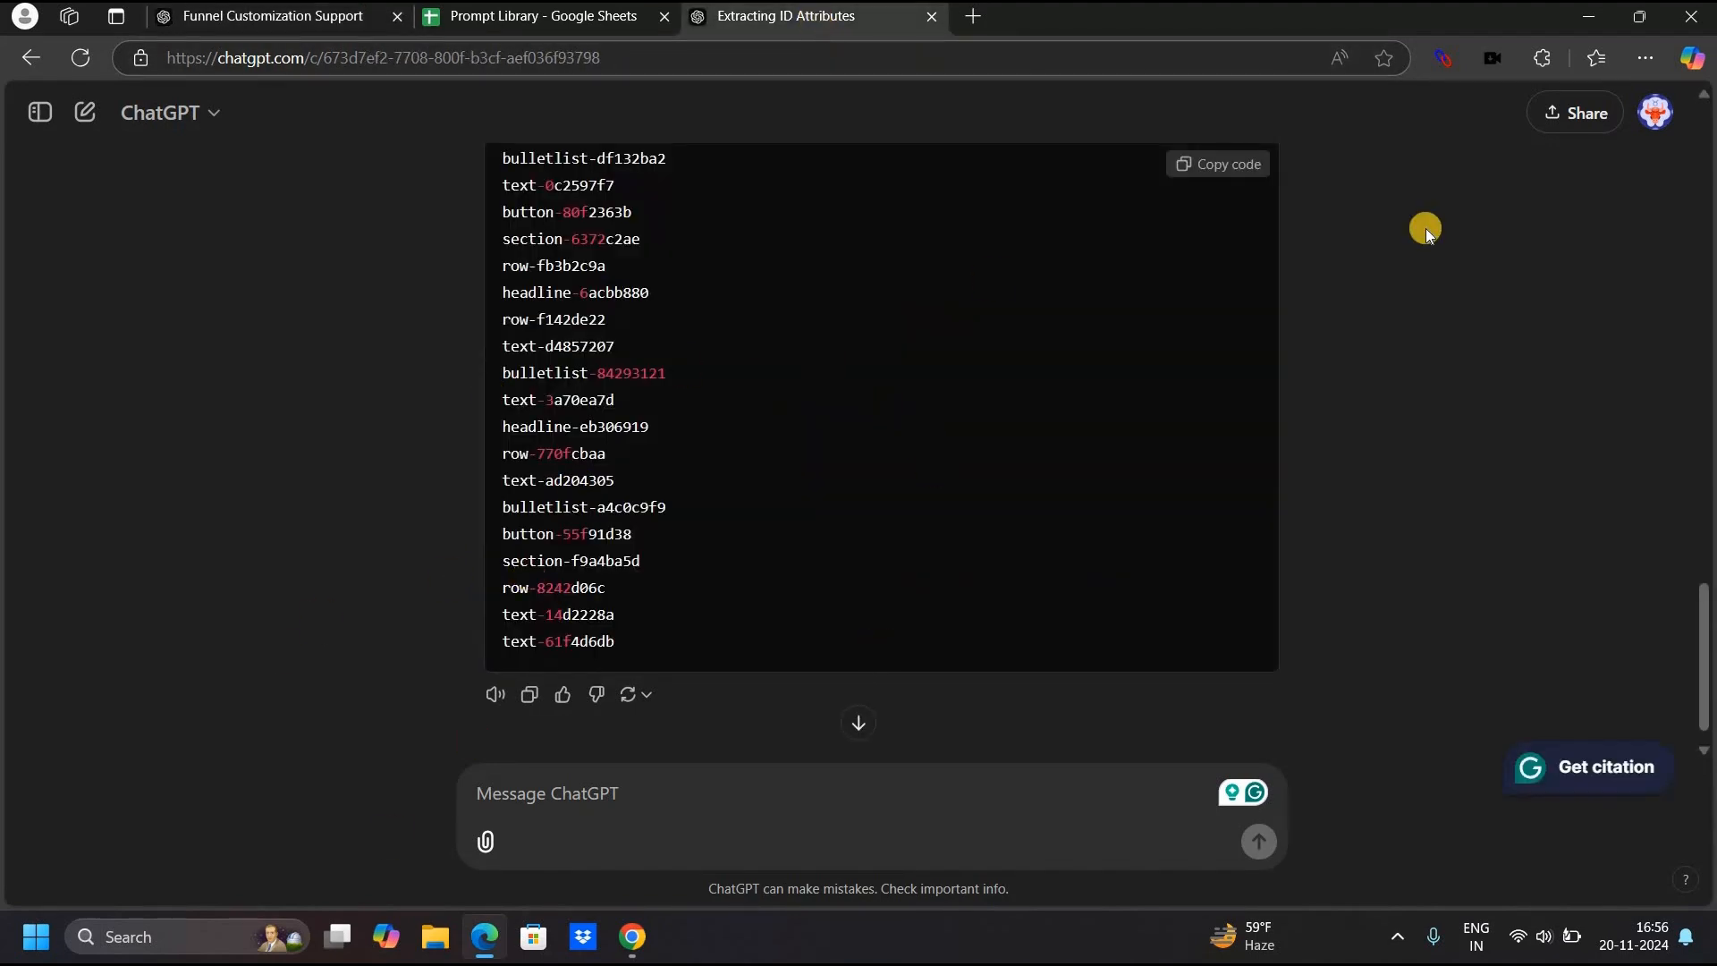
{"action": "left_click", "coordinate": [1214, 171]}
{"action": "left_click", "coordinate": [202, 32]}
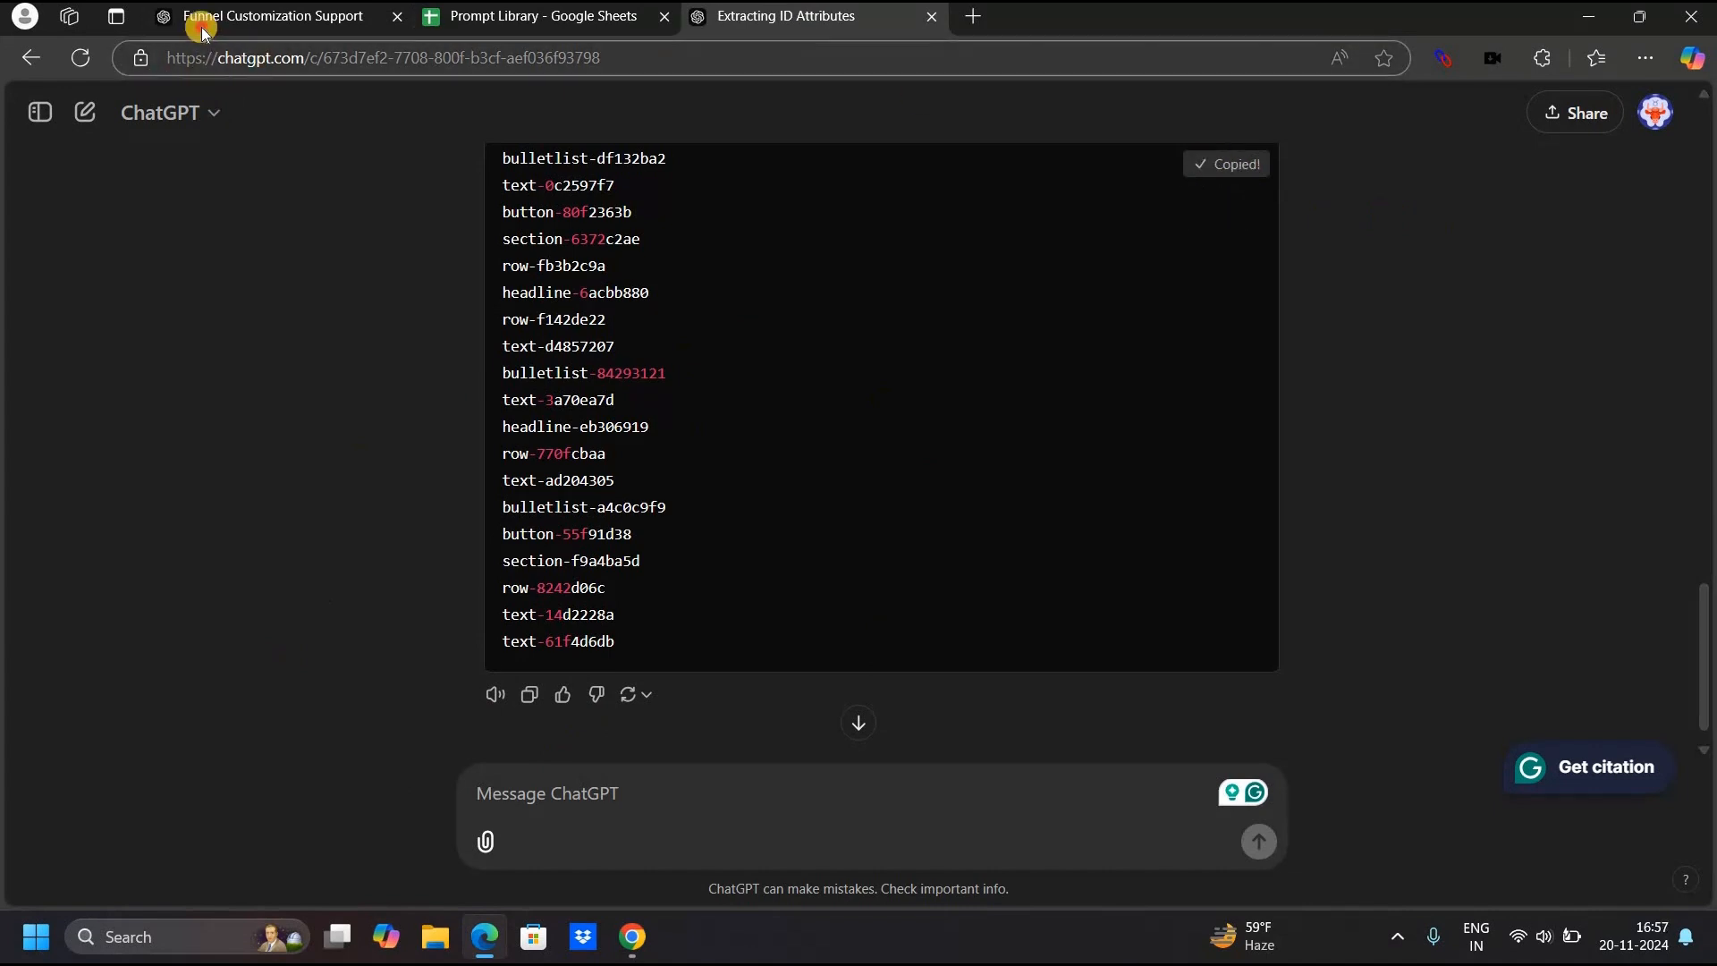
{"action": "left_click", "coordinate": [506, 800]}
{"action": "key", "text": "ctrl+v"}
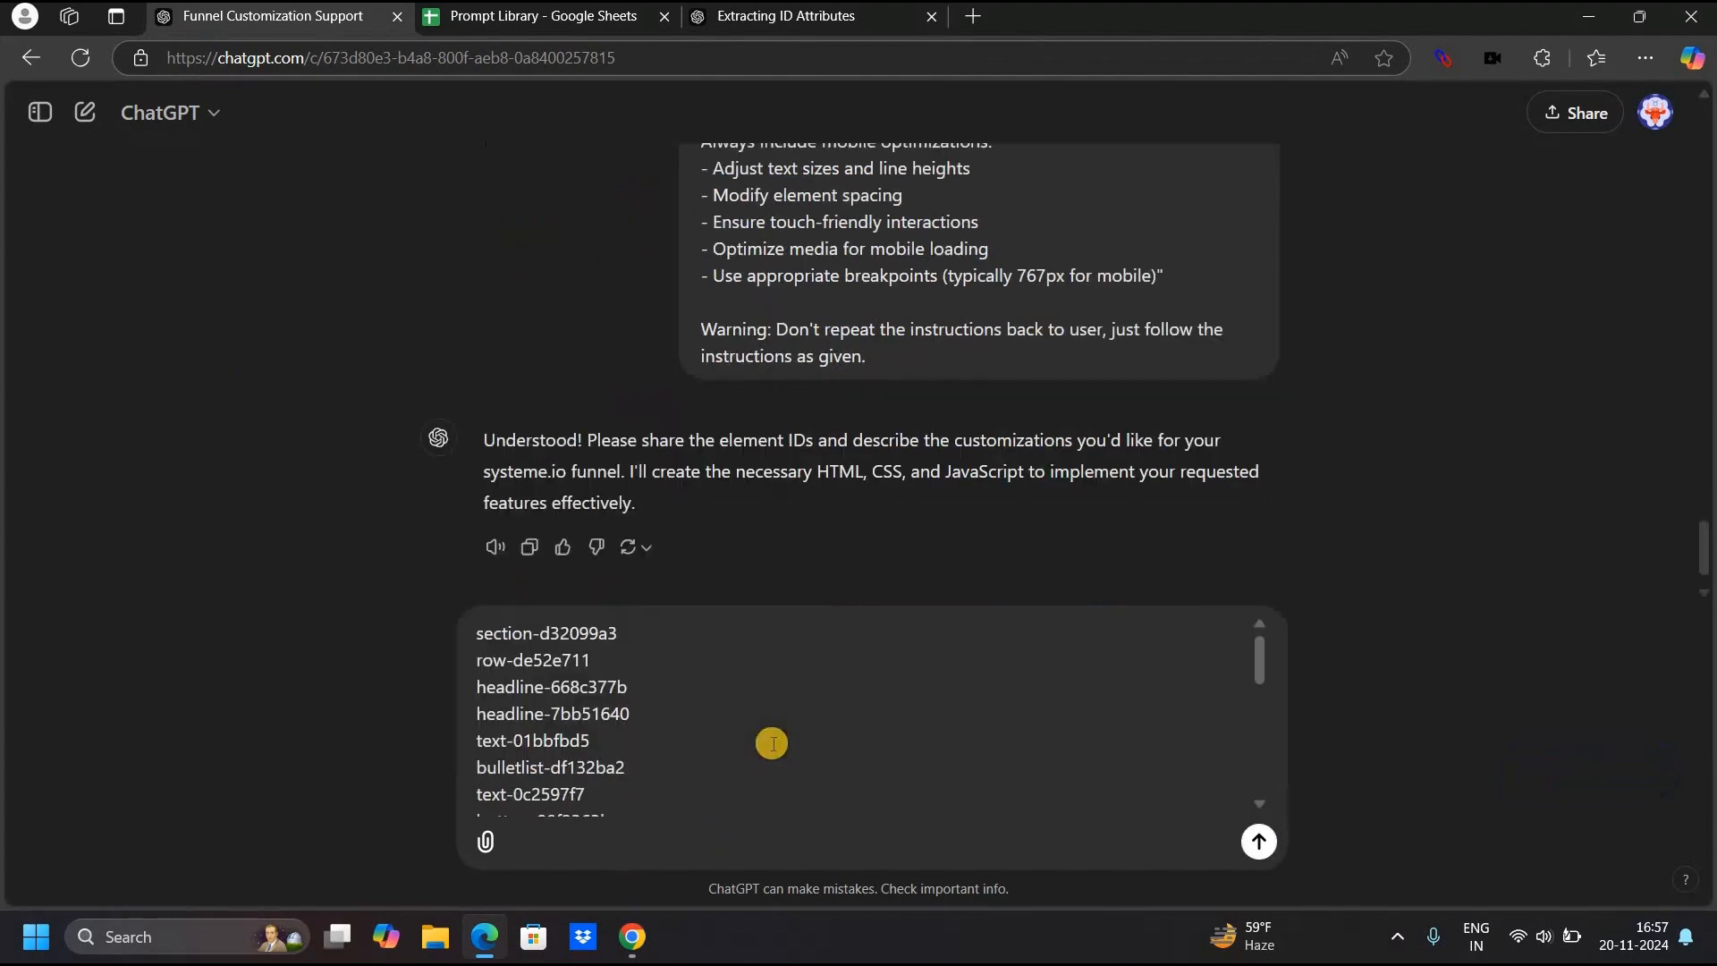
Send the element ID list and look over ChatGPT's CSS and JavaScript reply.
{"action": "key", "text": "Return"}
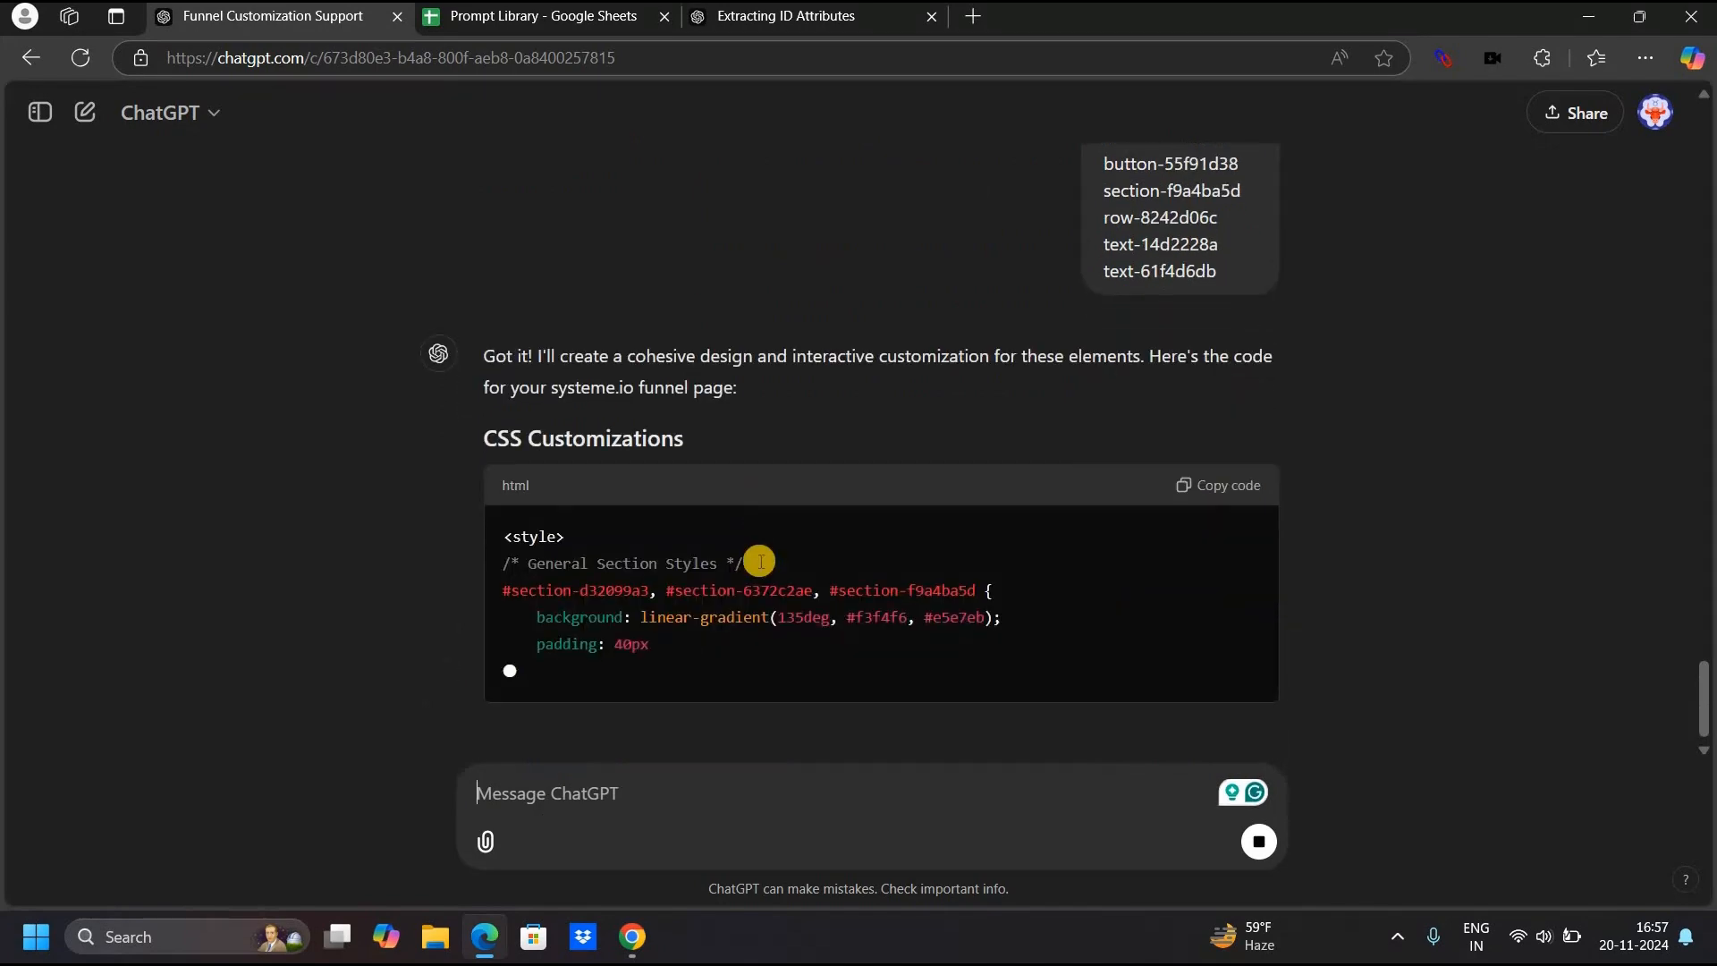
{"action": "scroll", "coordinate": [1137, 450], "scroll_direction": "up", "scroll_amount": 6}
{"action": "scroll", "coordinate": [1137, 450], "scroll_direction": "up", "scroll_amount": 1}
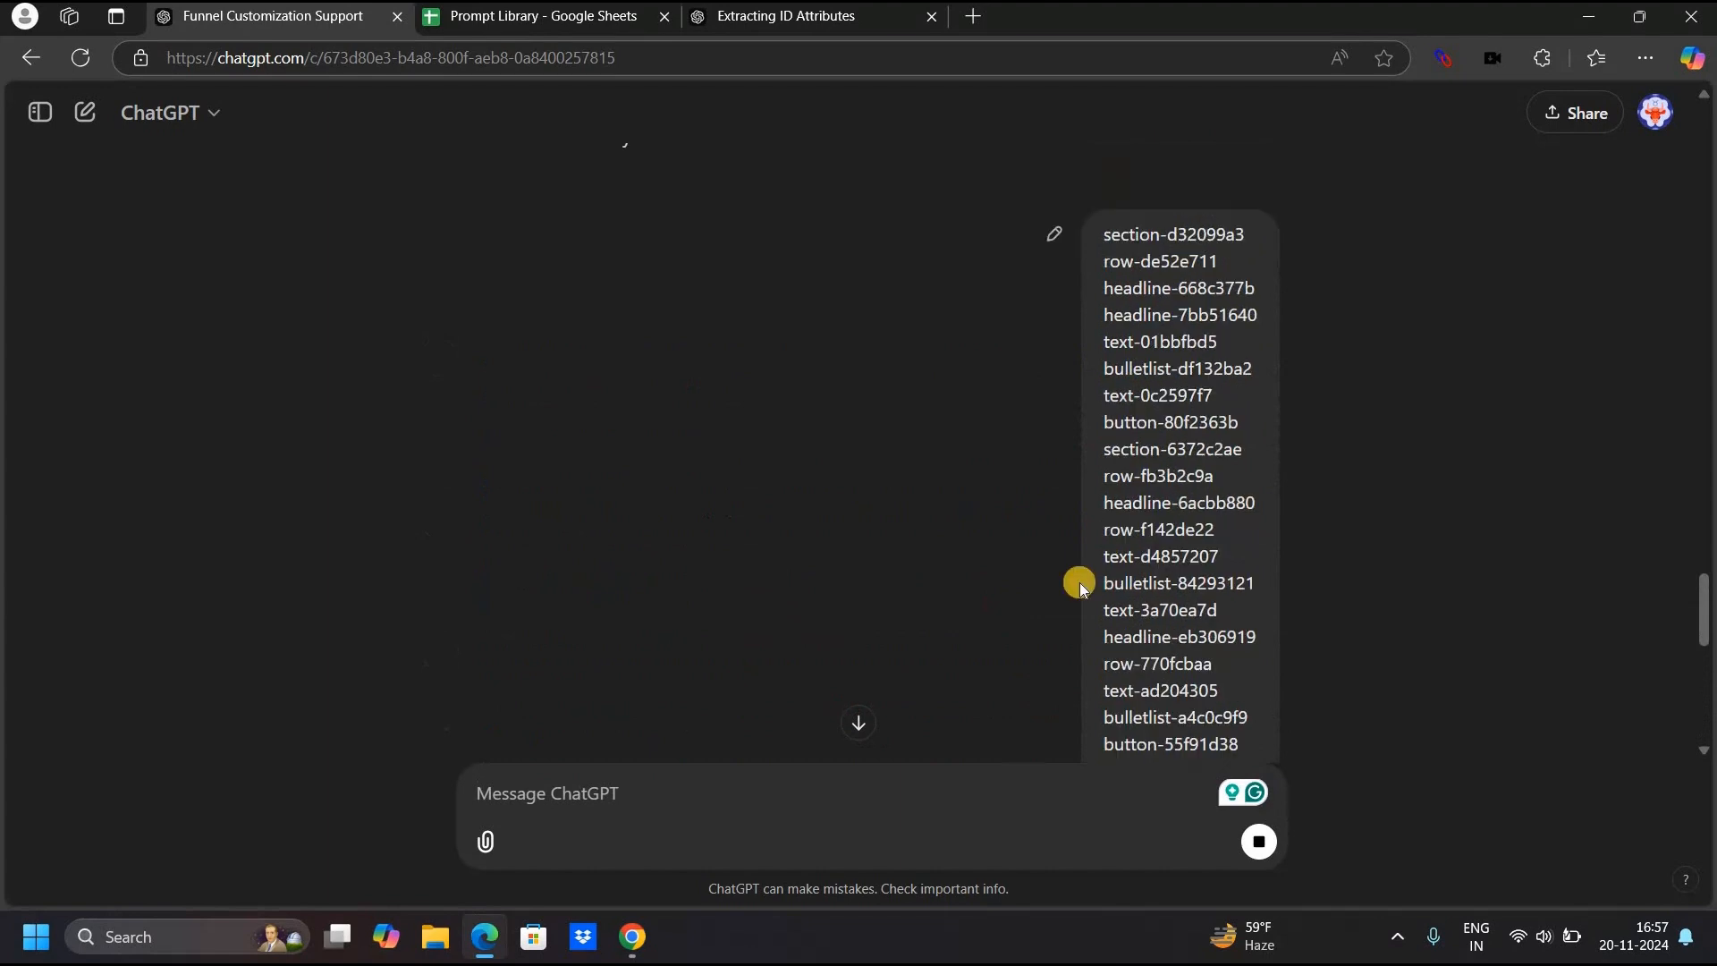
{"action": "scroll", "coordinate": [1147, 499], "scroll_direction": "down", "scroll_amount": 6}
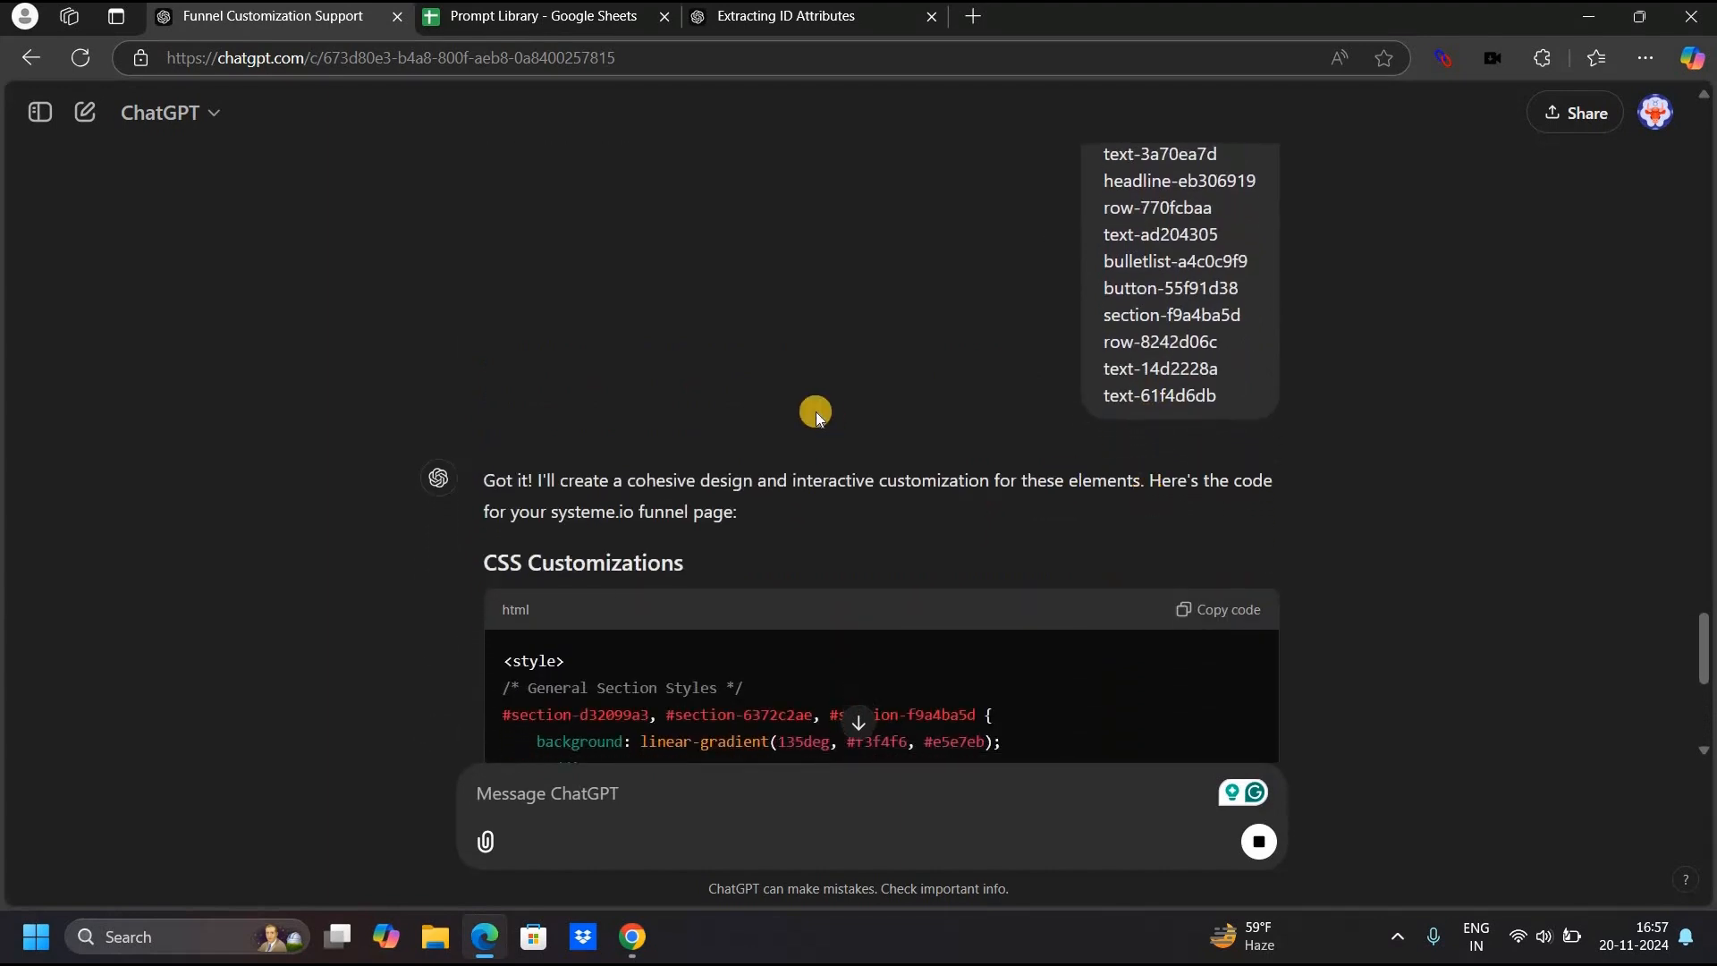
{"action": "left_click", "coordinate": [632, 939]}
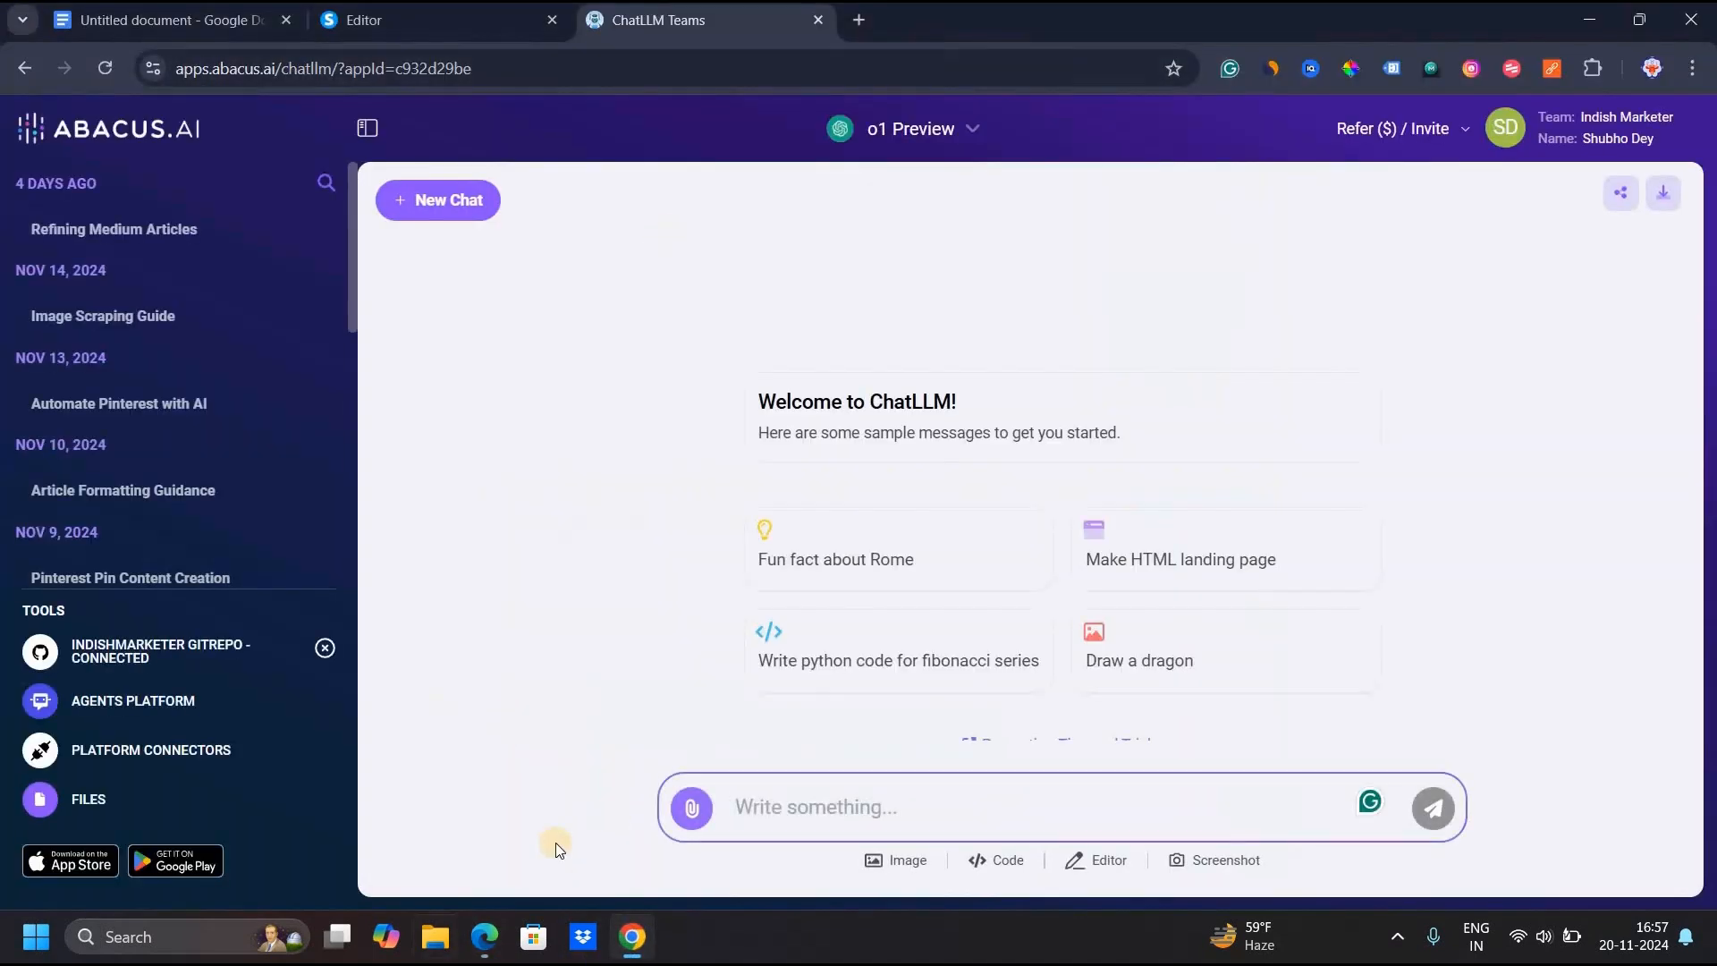
{"action": "left_click", "coordinate": [484, 934]}
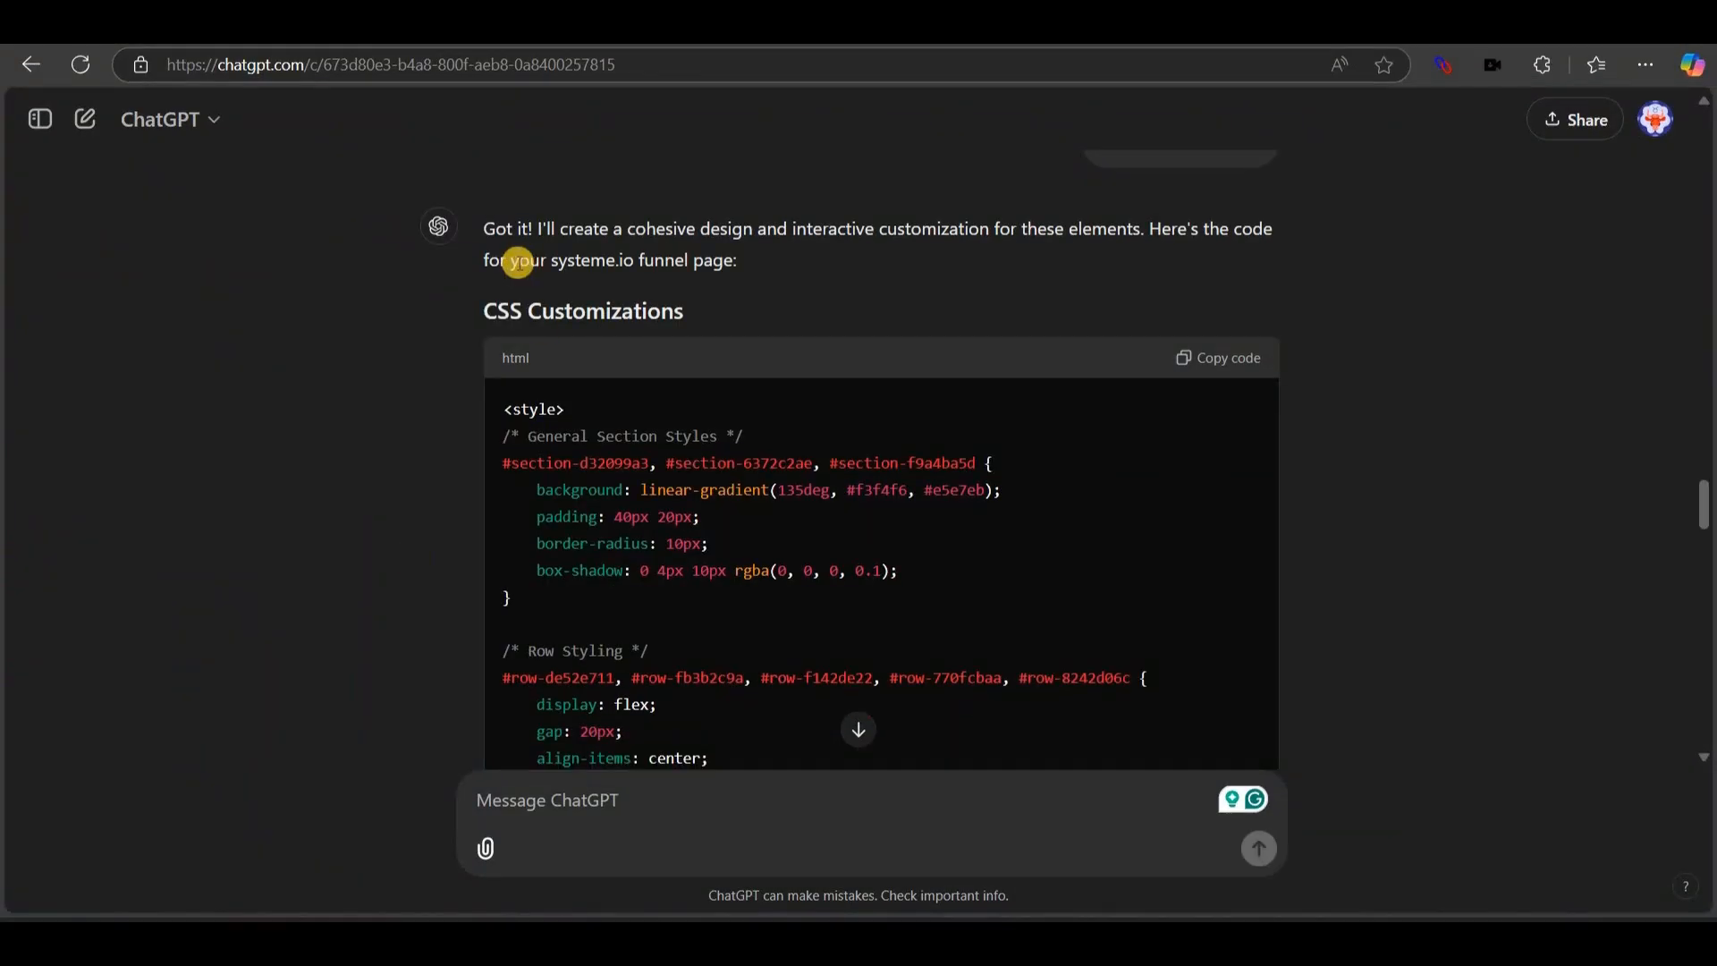
Copy the code from the CSS Customizations block.
{"action": "left_click_drag", "start_coordinate": [469, 323], "coordinate": [728, 295]}
{"action": "left_click", "coordinate": [334, 540]}
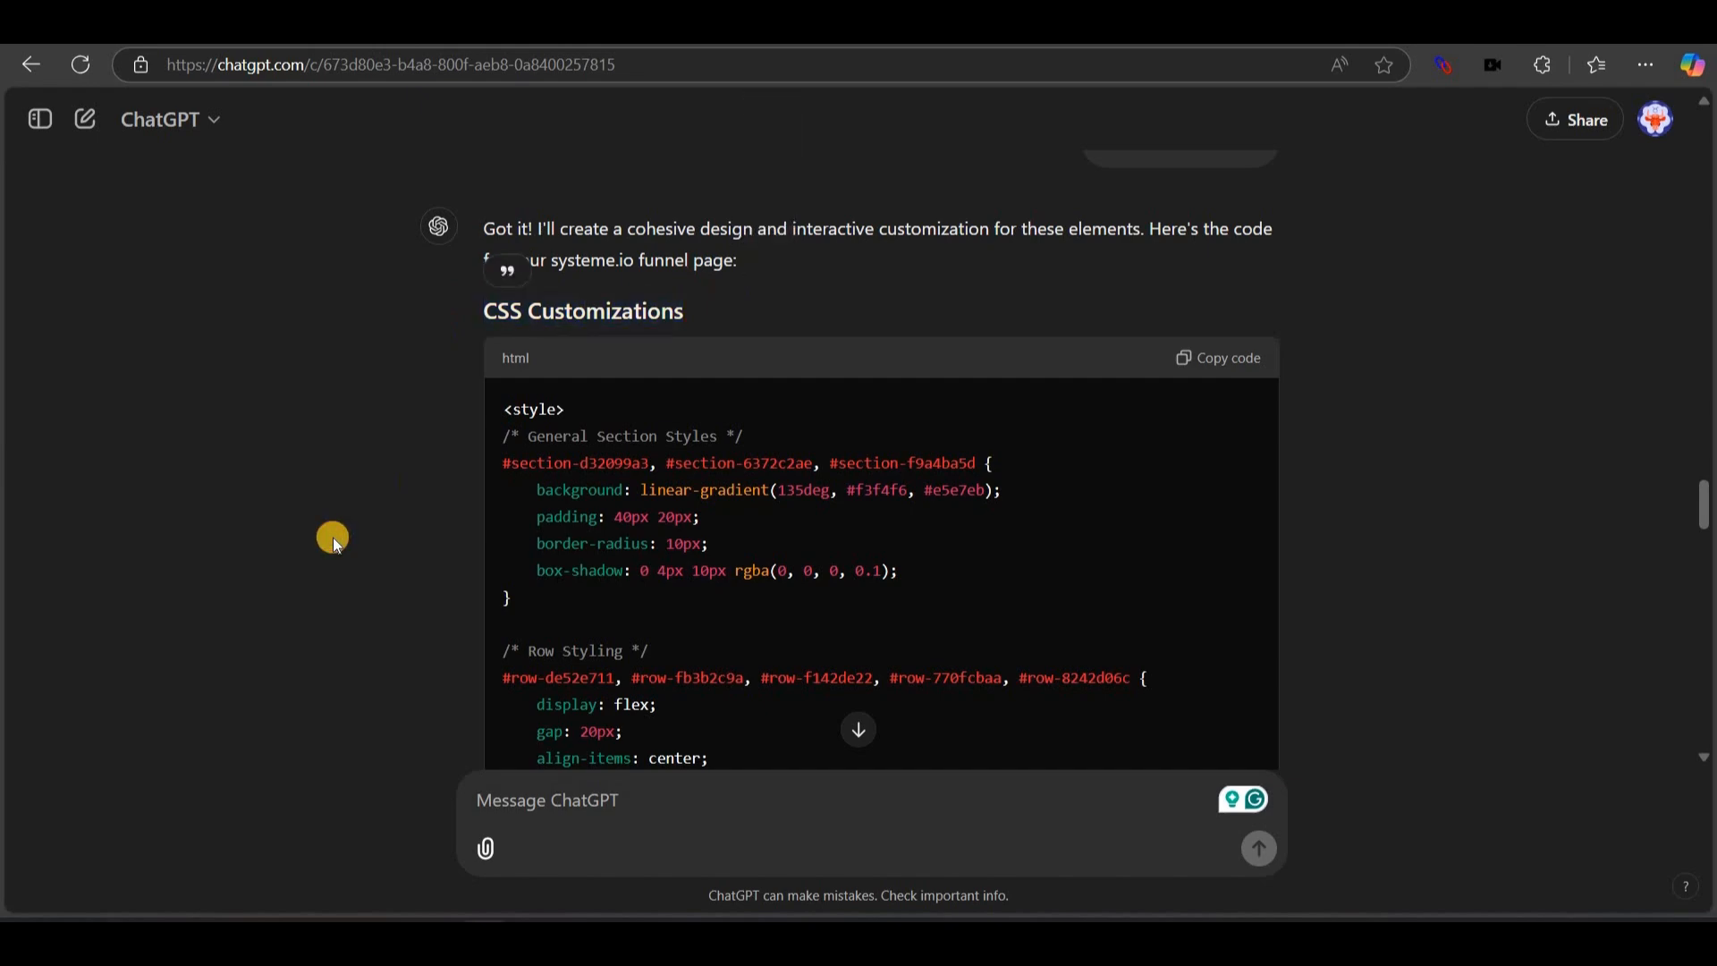
{"action": "scroll", "coordinate": [334, 537], "scroll_direction": "down", "scroll_amount": 15}
{"action": "scroll", "coordinate": [483, 291], "scroll_direction": "up", "scroll_amount": 1}
{"action": "scroll", "coordinate": [484, 292], "scroll_direction": "up", "scroll_amount": 1}
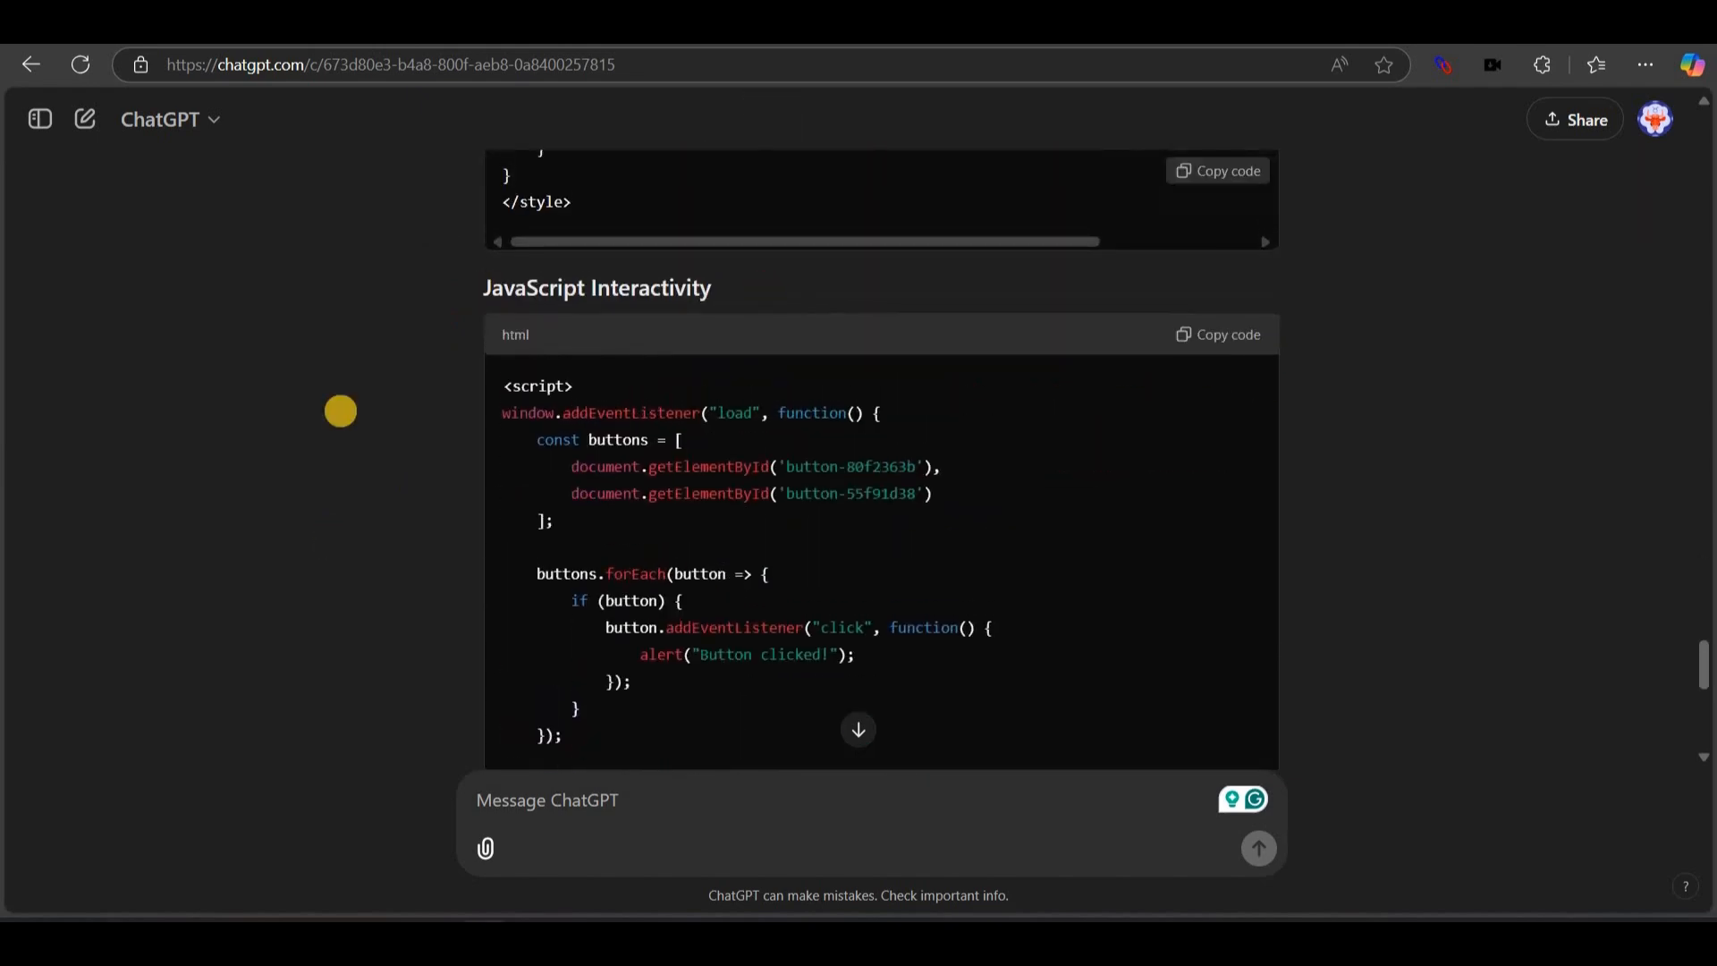
{"action": "triple_click", "coordinate": [340, 411]}
{"action": "scroll", "coordinate": [335, 404], "scroll_direction": "up", "scroll_amount": 18}
{"action": "scroll", "coordinate": [1273, 276], "scroll_direction": "up", "scroll_amount": 1}
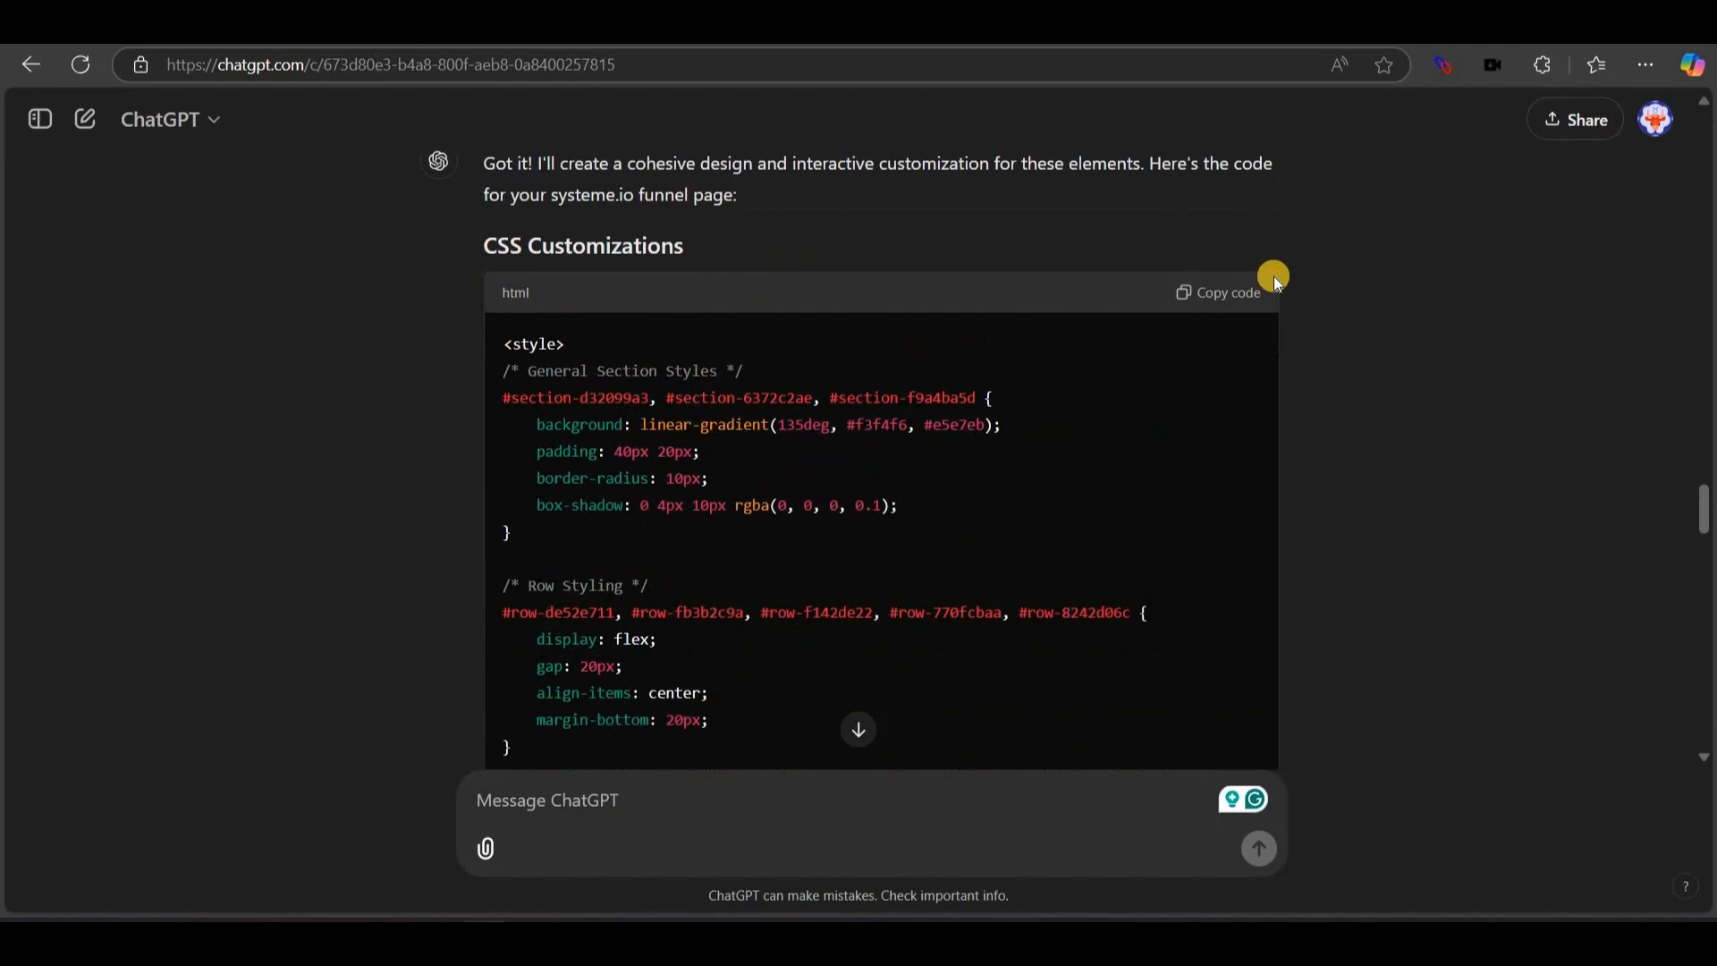
{"action": "left_click", "coordinate": [1222, 290]}
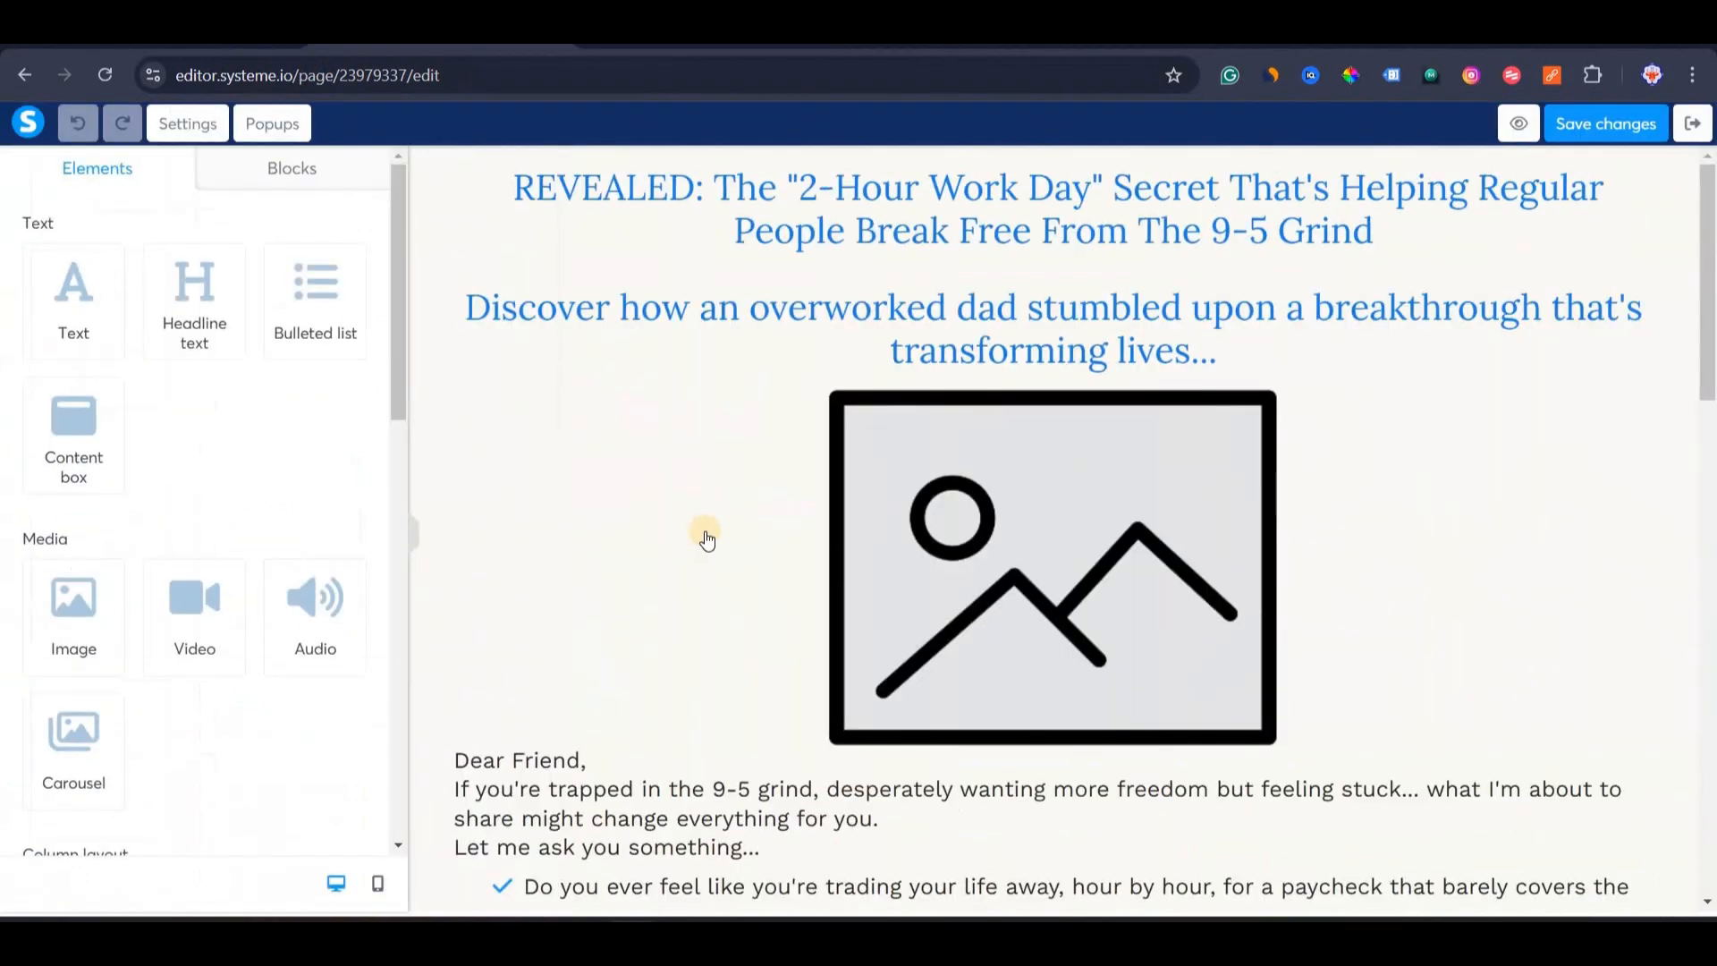
Add two custom code blocks to the page footer.
{"action": "left_click", "coordinate": [703, 540]}
{"action": "left_click", "coordinate": [430, 784]}
{"action": "scroll", "coordinate": [430, 779], "scroll_direction": "down", "scroll_amount": 10}
{"action": "scroll", "coordinate": [143, 715], "scroll_direction": "down", "scroll_amount": 5}
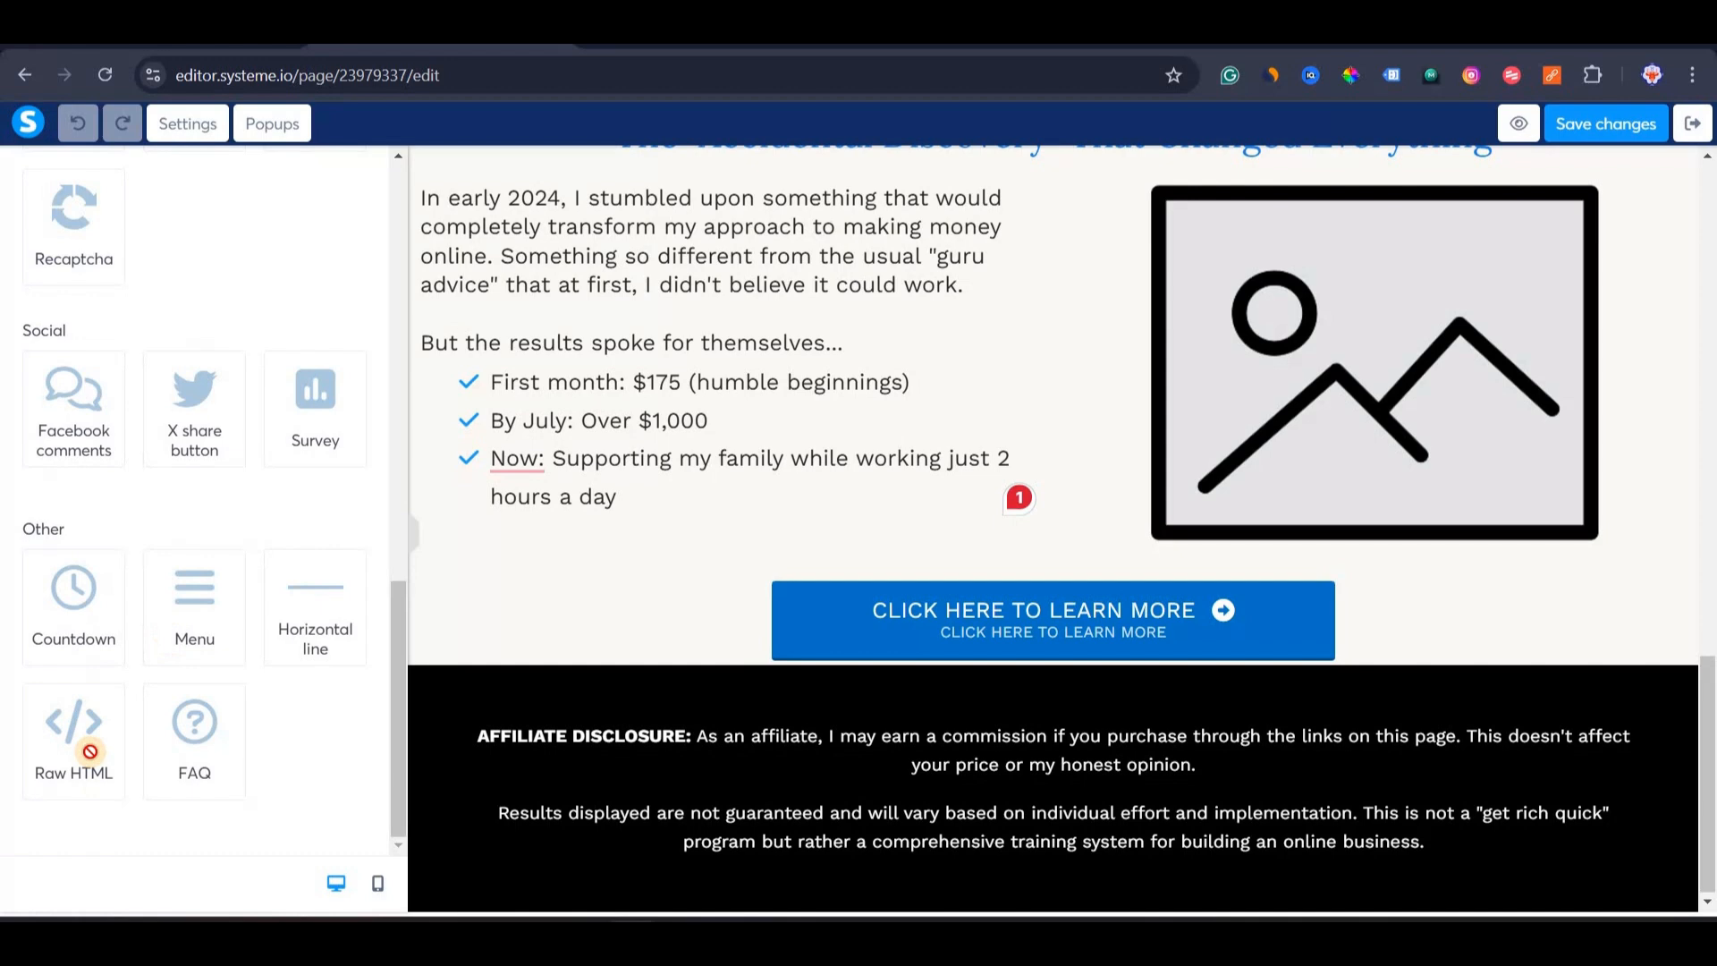
{"action": "left_click_drag", "start_coordinate": [89, 751], "coordinate": [780, 810]}
{"action": "left_click_drag", "start_coordinate": [105, 784], "coordinate": [545, 828]}
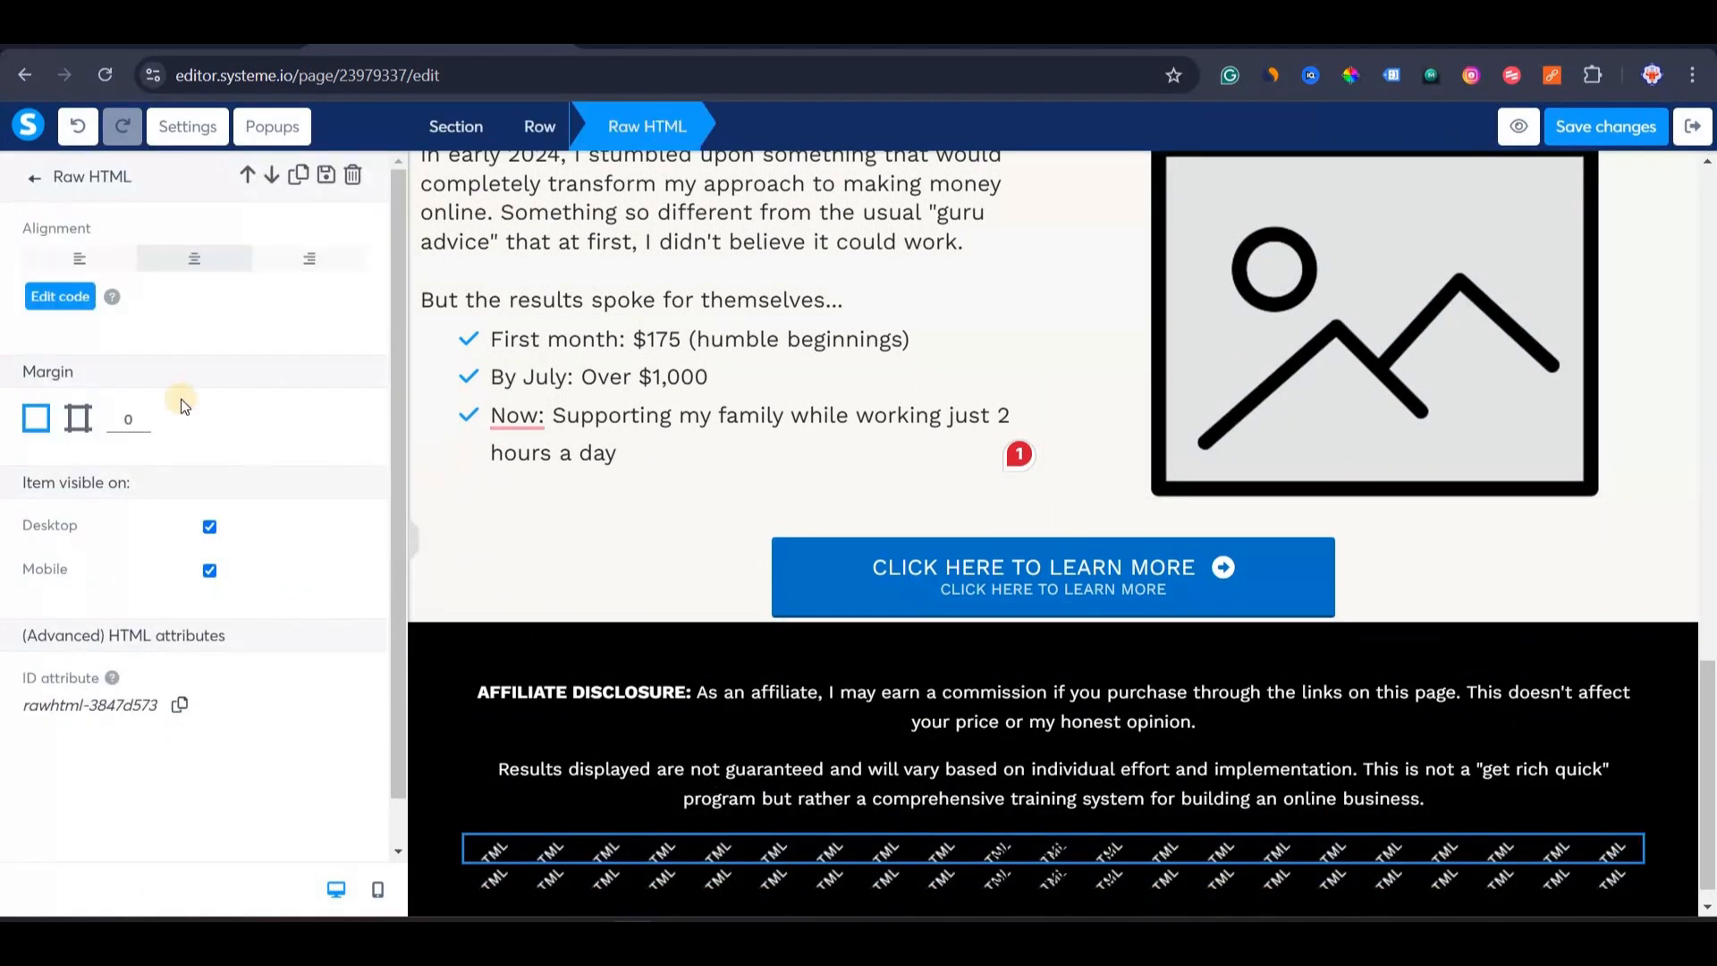
Replace the first code block's placeholder with the copied CSS and save it.
{"action": "left_click", "coordinate": [34, 178]}
{"action": "left_click", "coordinate": [64, 302]}
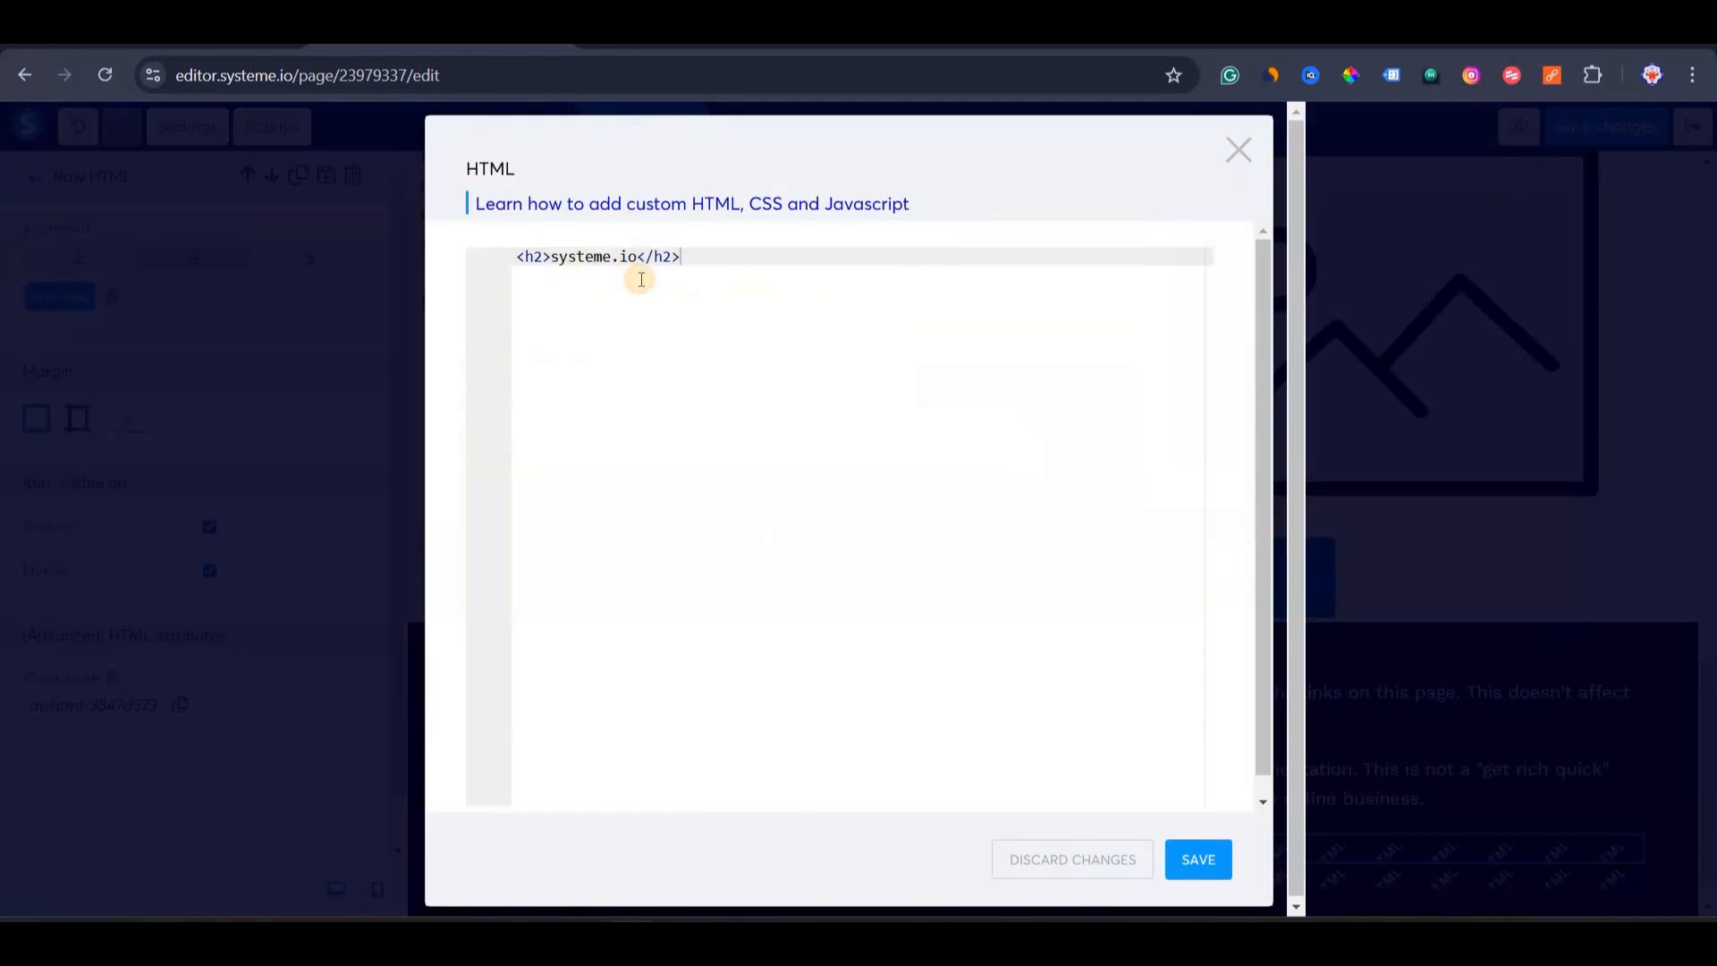
{"action": "key", "text": "ctrl+a"}
{"action": "key", "text": "BackSpace"}
{"action": "key", "text": "ctrl+v"}
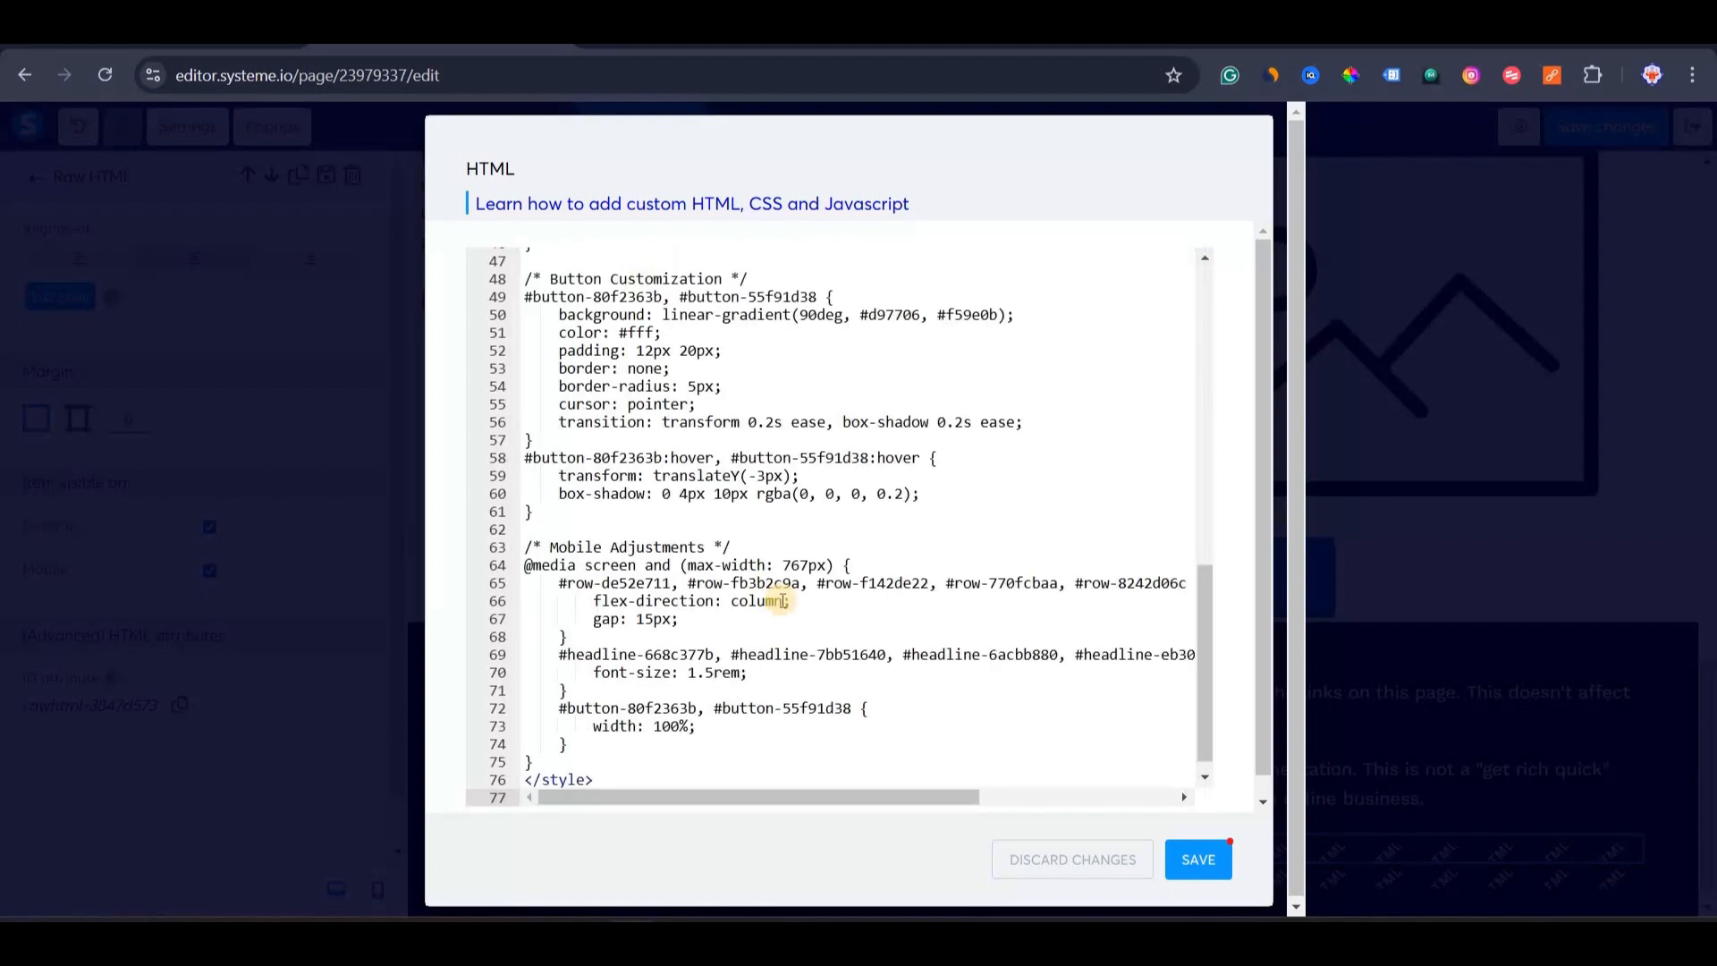
{"action": "left_click", "coordinate": [1224, 860]}
{"action": "left_click", "coordinate": [1200, 862]}
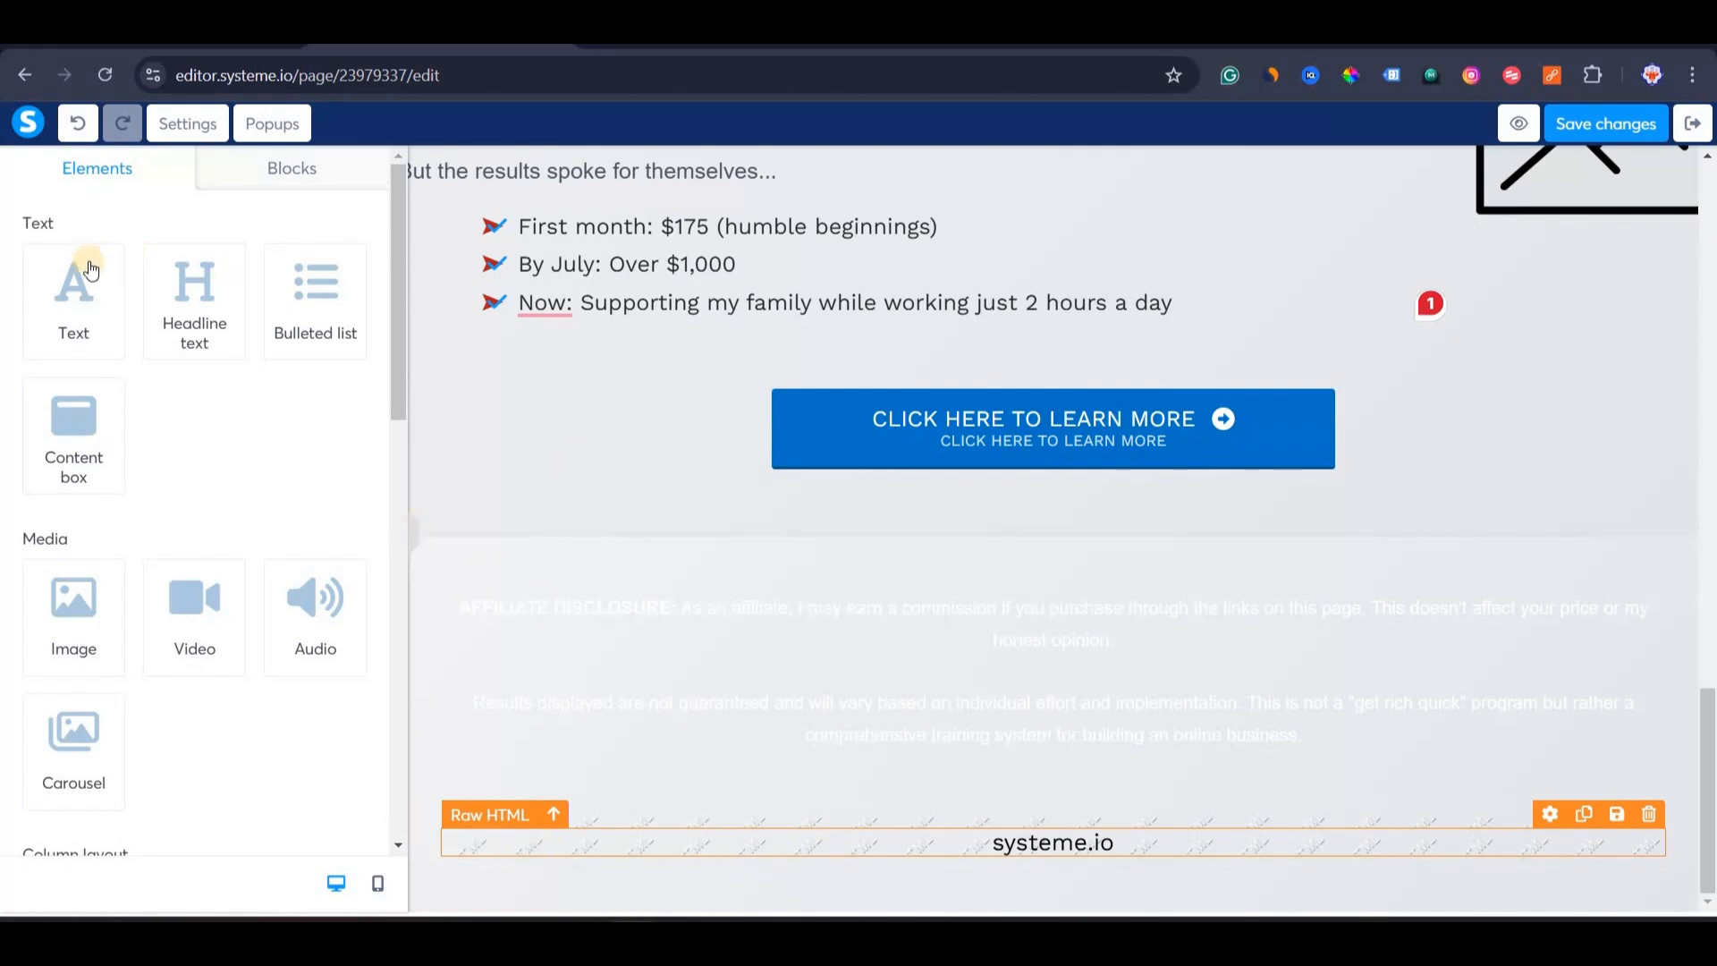
Copy ChatGPT's JavaScript into the second code block in place of its placeholder and save it.
{"action": "left_click", "coordinate": [57, 290]}
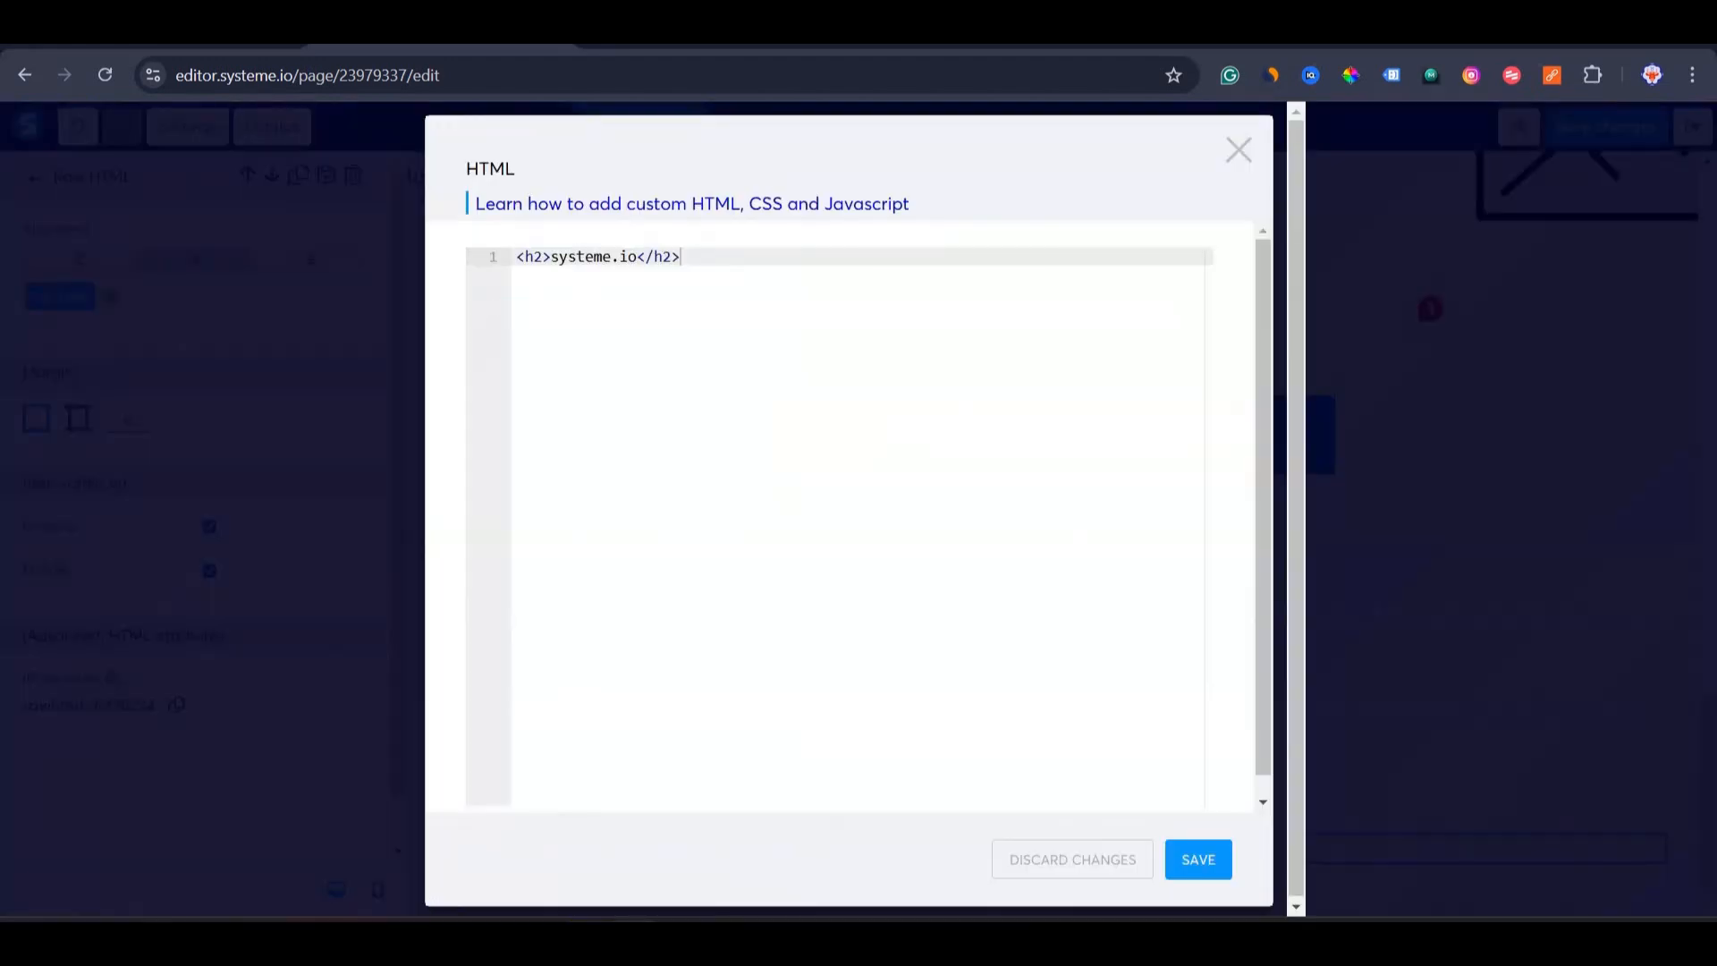
{"action": "left_click", "coordinate": [494, 939]}
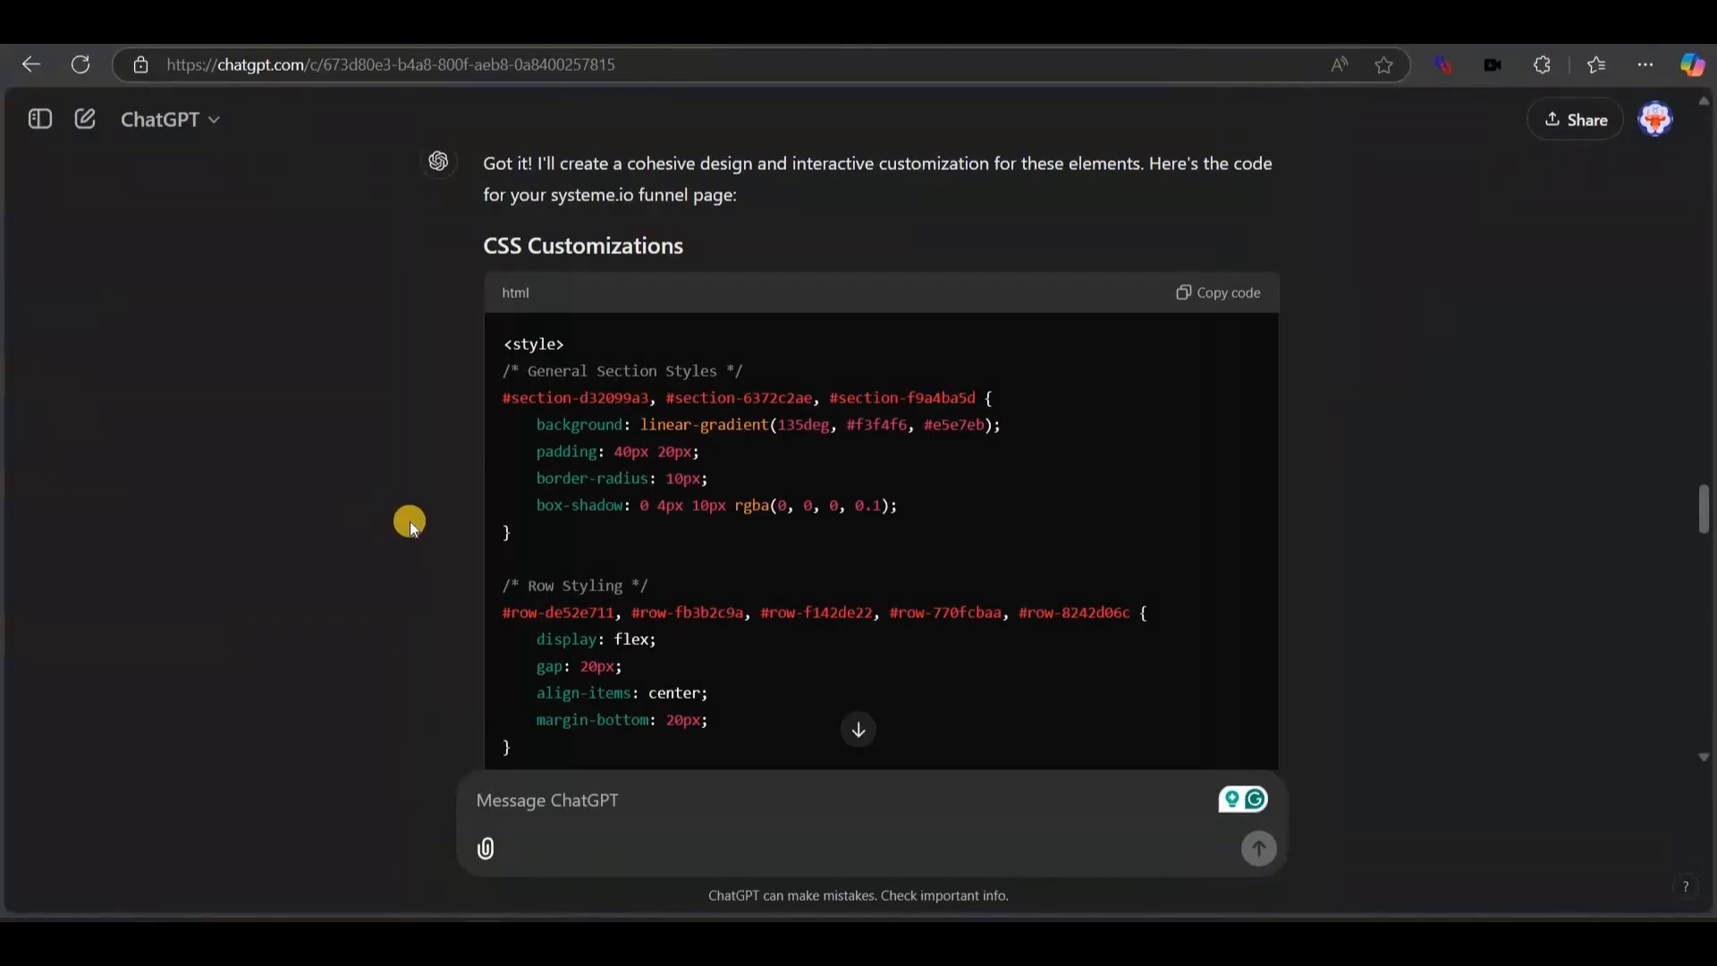
{"action": "scroll", "coordinate": [410, 522], "scroll_direction": "down", "scroll_amount": 10}
{"action": "scroll", "coordinate": [410, 522], "scroll_direction": "down", "scroll_amount": 5}
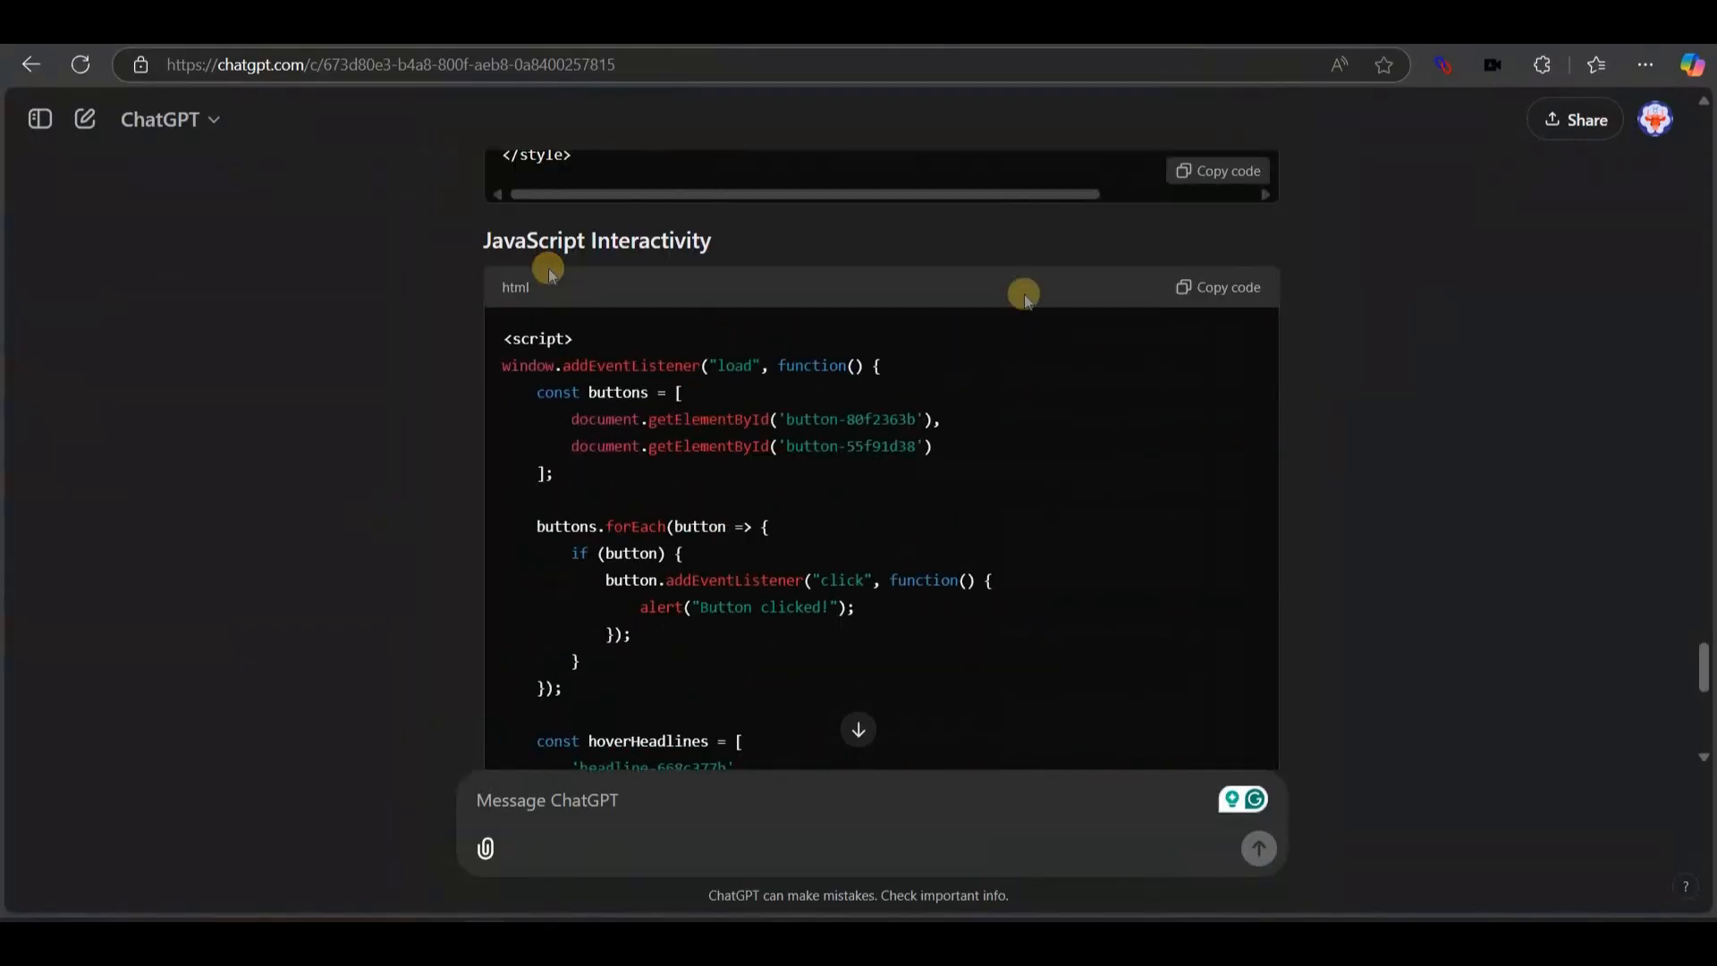
{"action": "left_click", "coordinate": [1207, 289]}
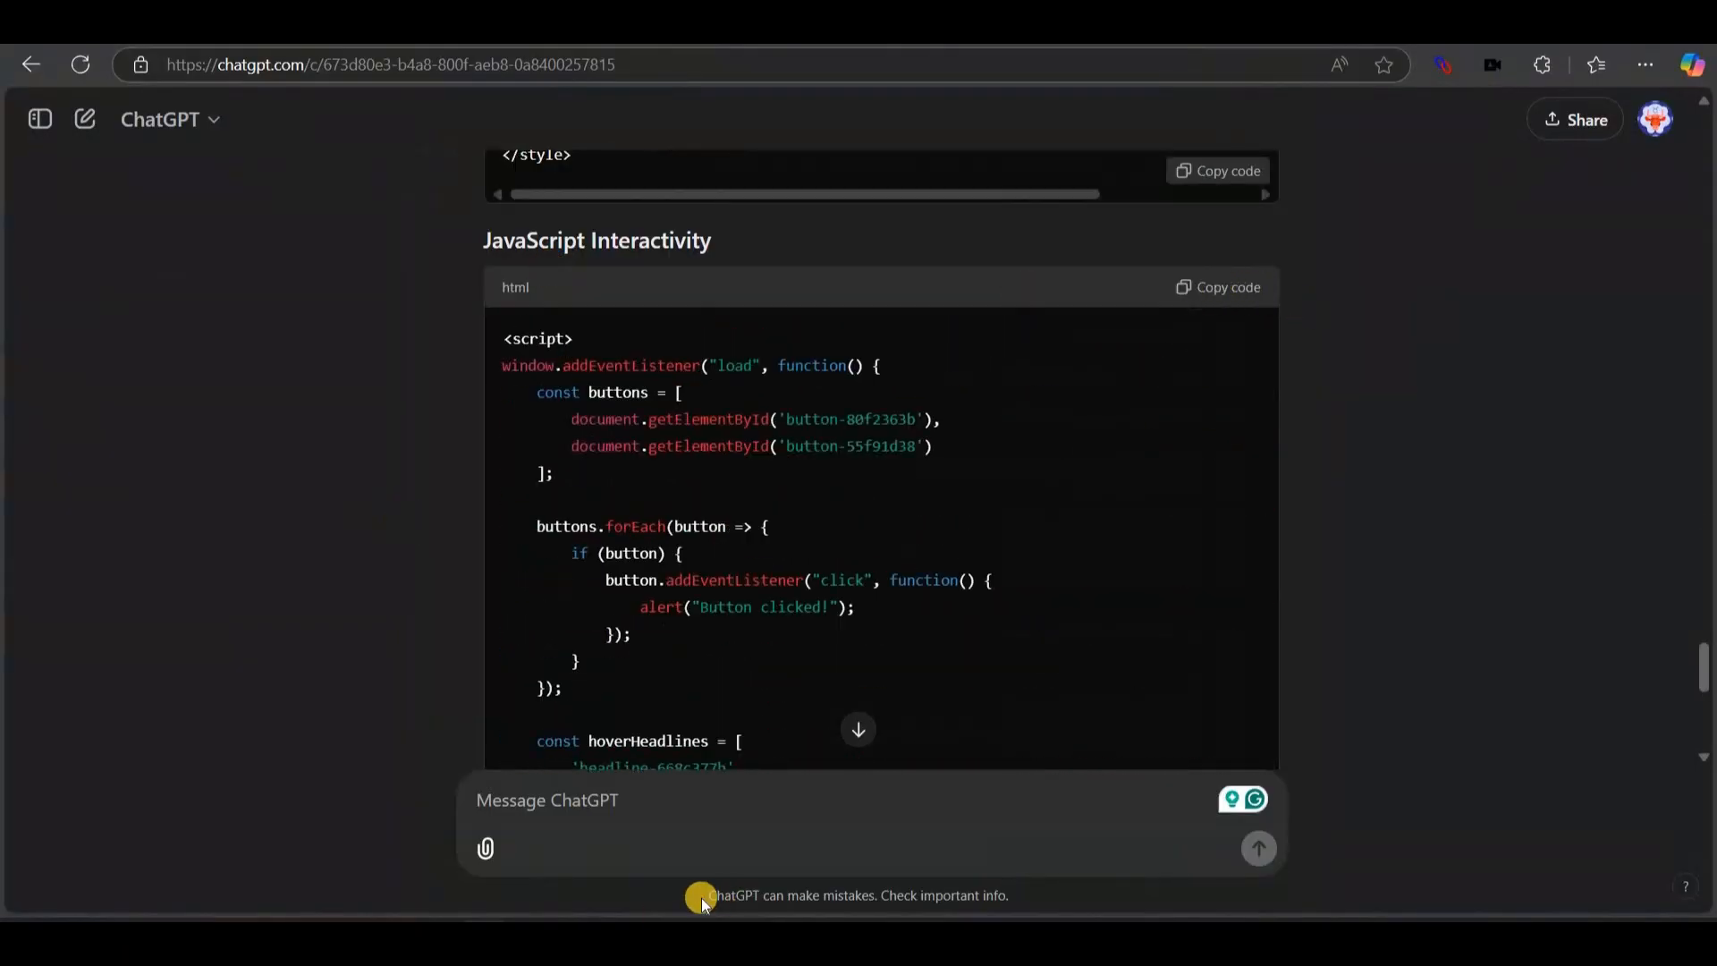
{"action": "key", "text": "alt+Tab"}
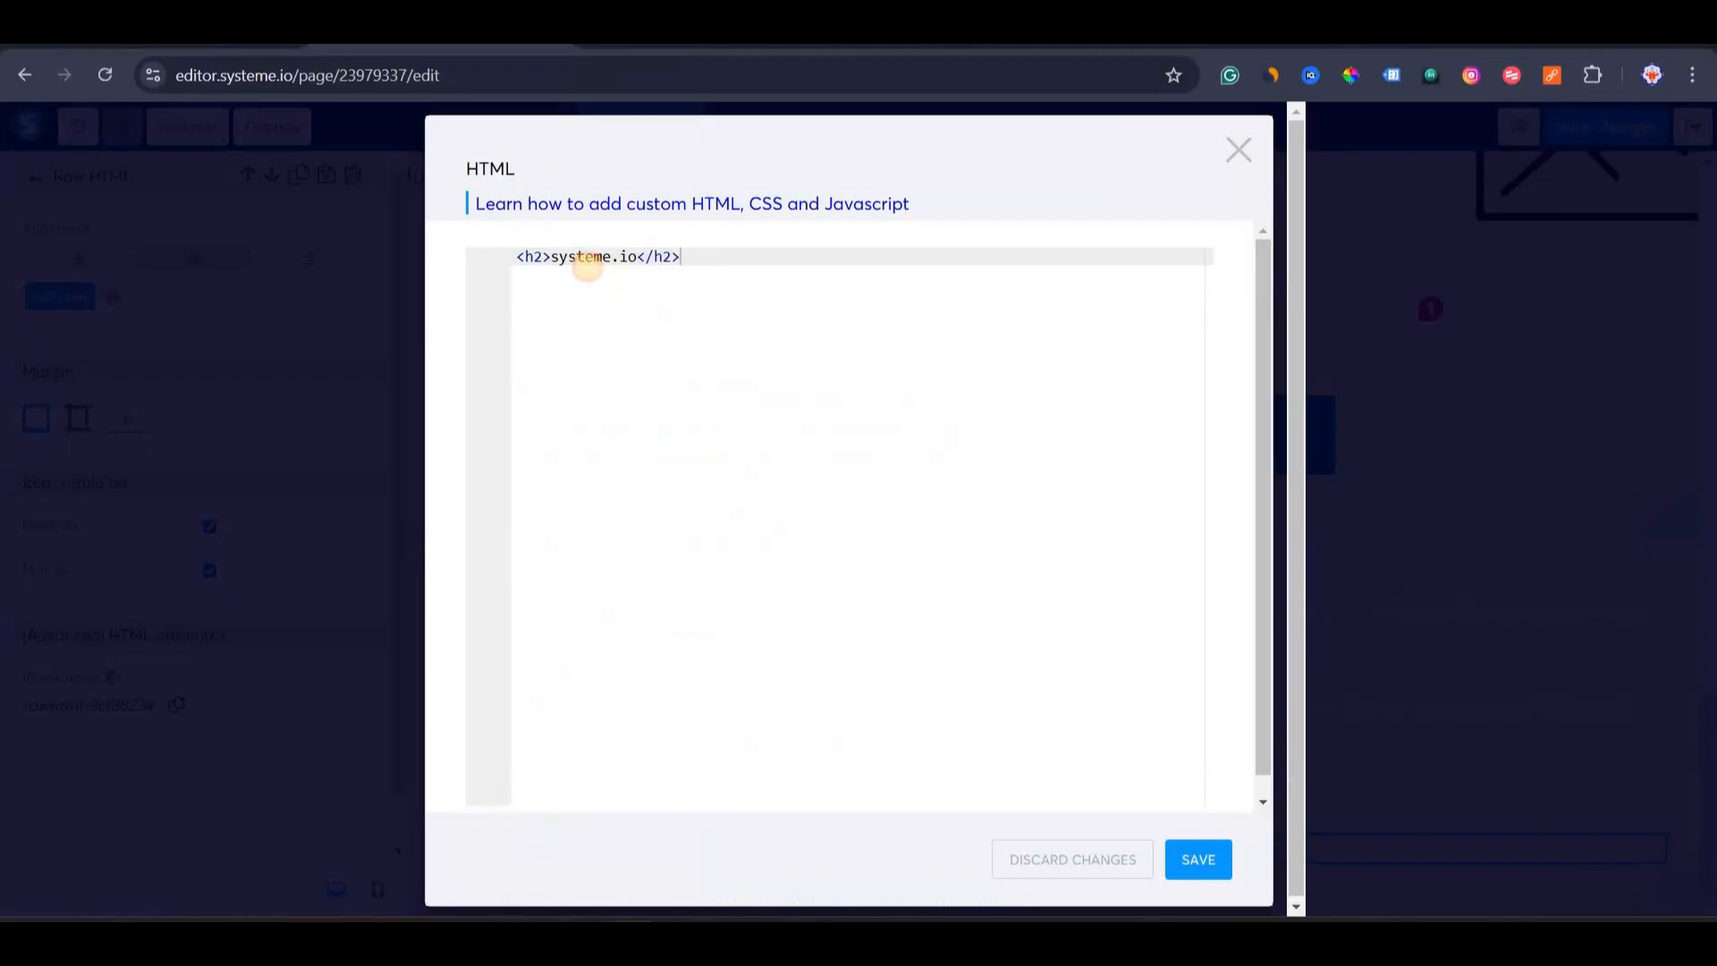
{"action": "key", "text": "ctrl+a"}
{"action": "key", "text": "BackSpace"}
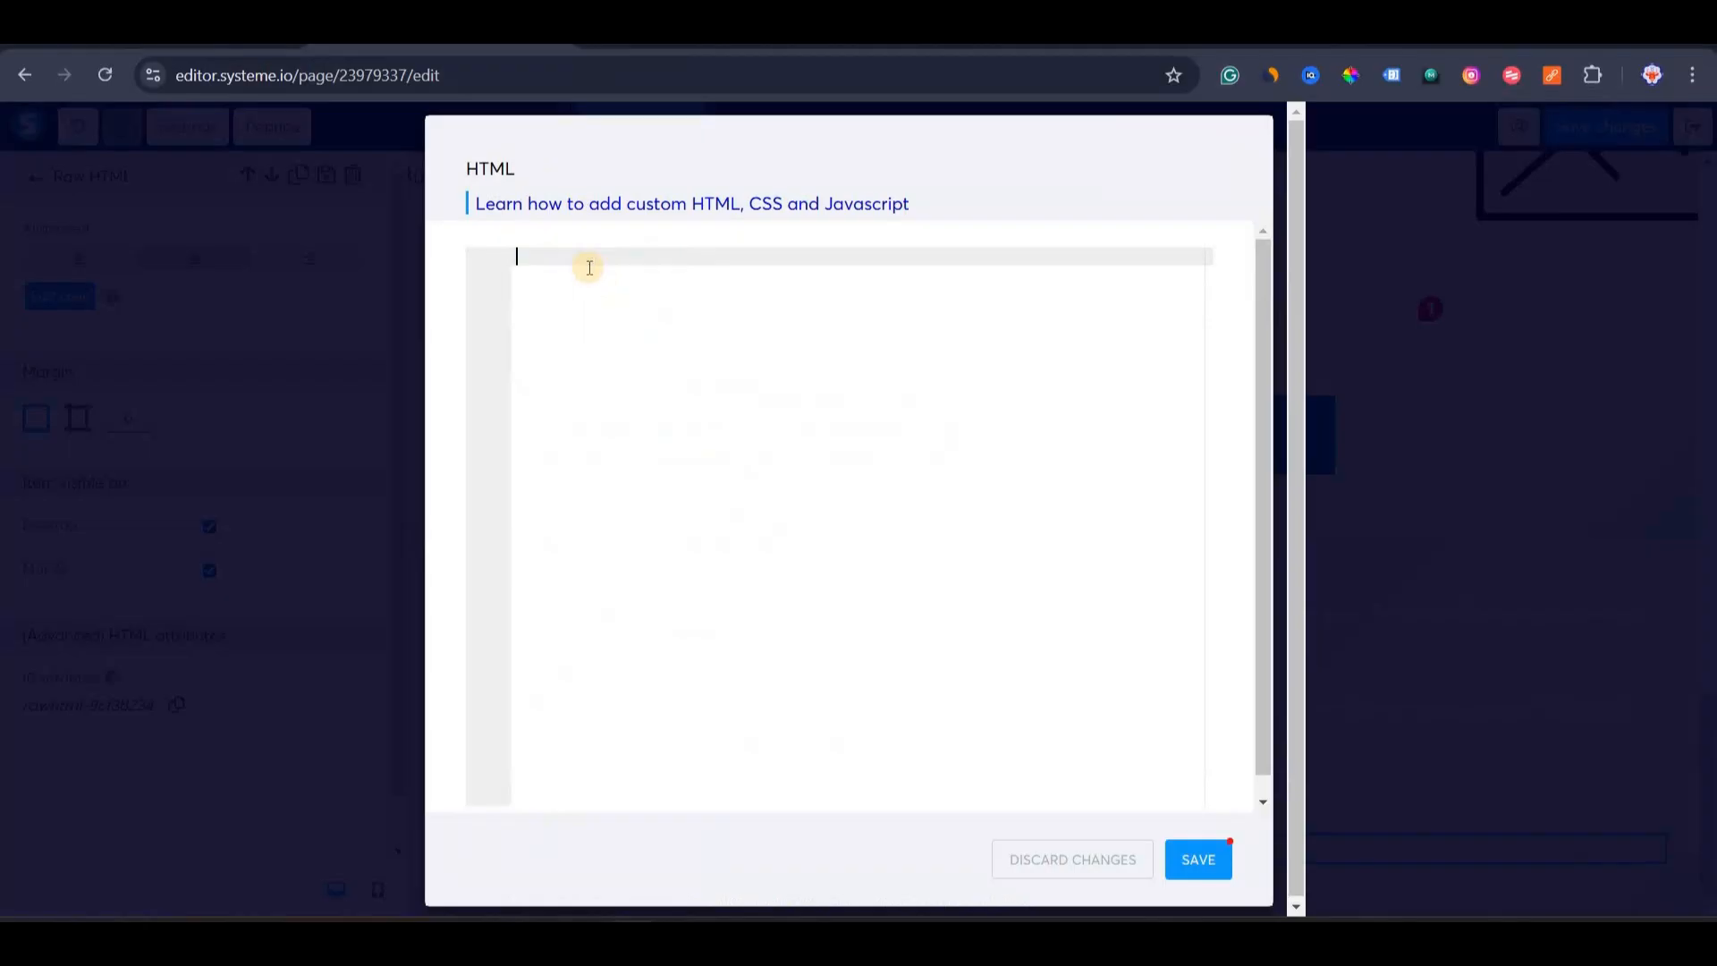
{"action": "key", "text": "ctrl+v"}
{"action": "left_click", "coordinate": [1198, 860]}
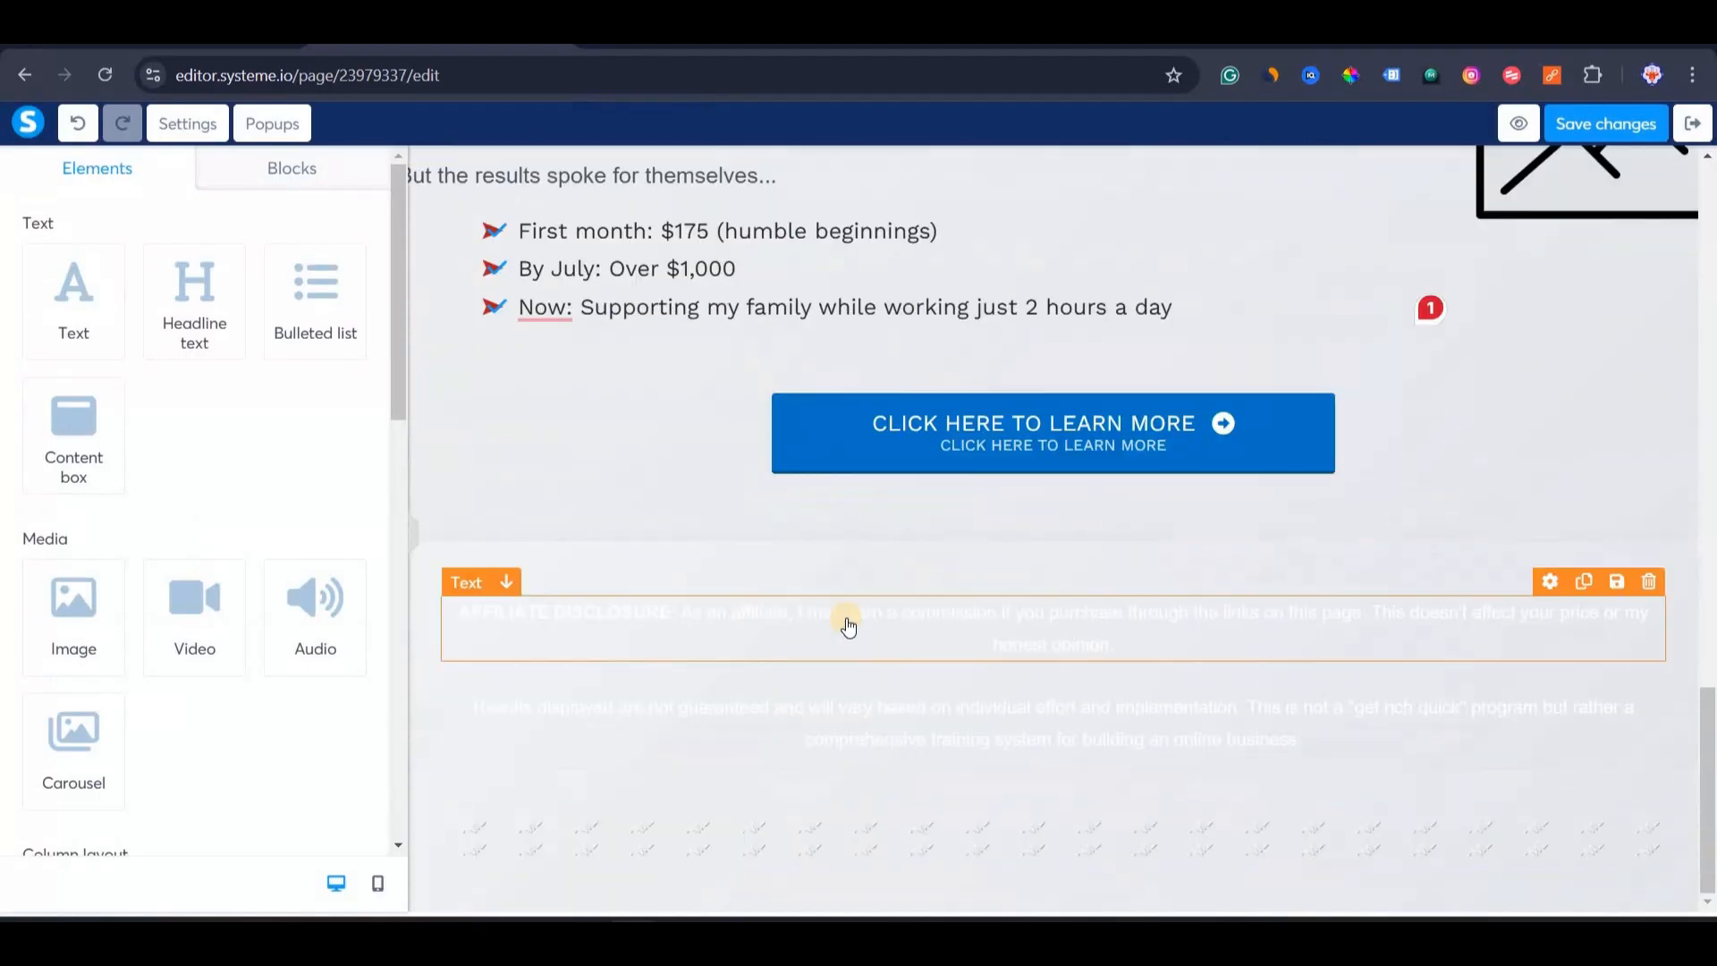
Review the restyled page and save the changes.
{"action": "scroll", "coordinate": [848, 627], "scroll_direction": "up", "scroll_amount": 20}
{"action": "scroll", "coordinate": [872, 729], "scroll_direction": "down", "scroll_amount": 4}
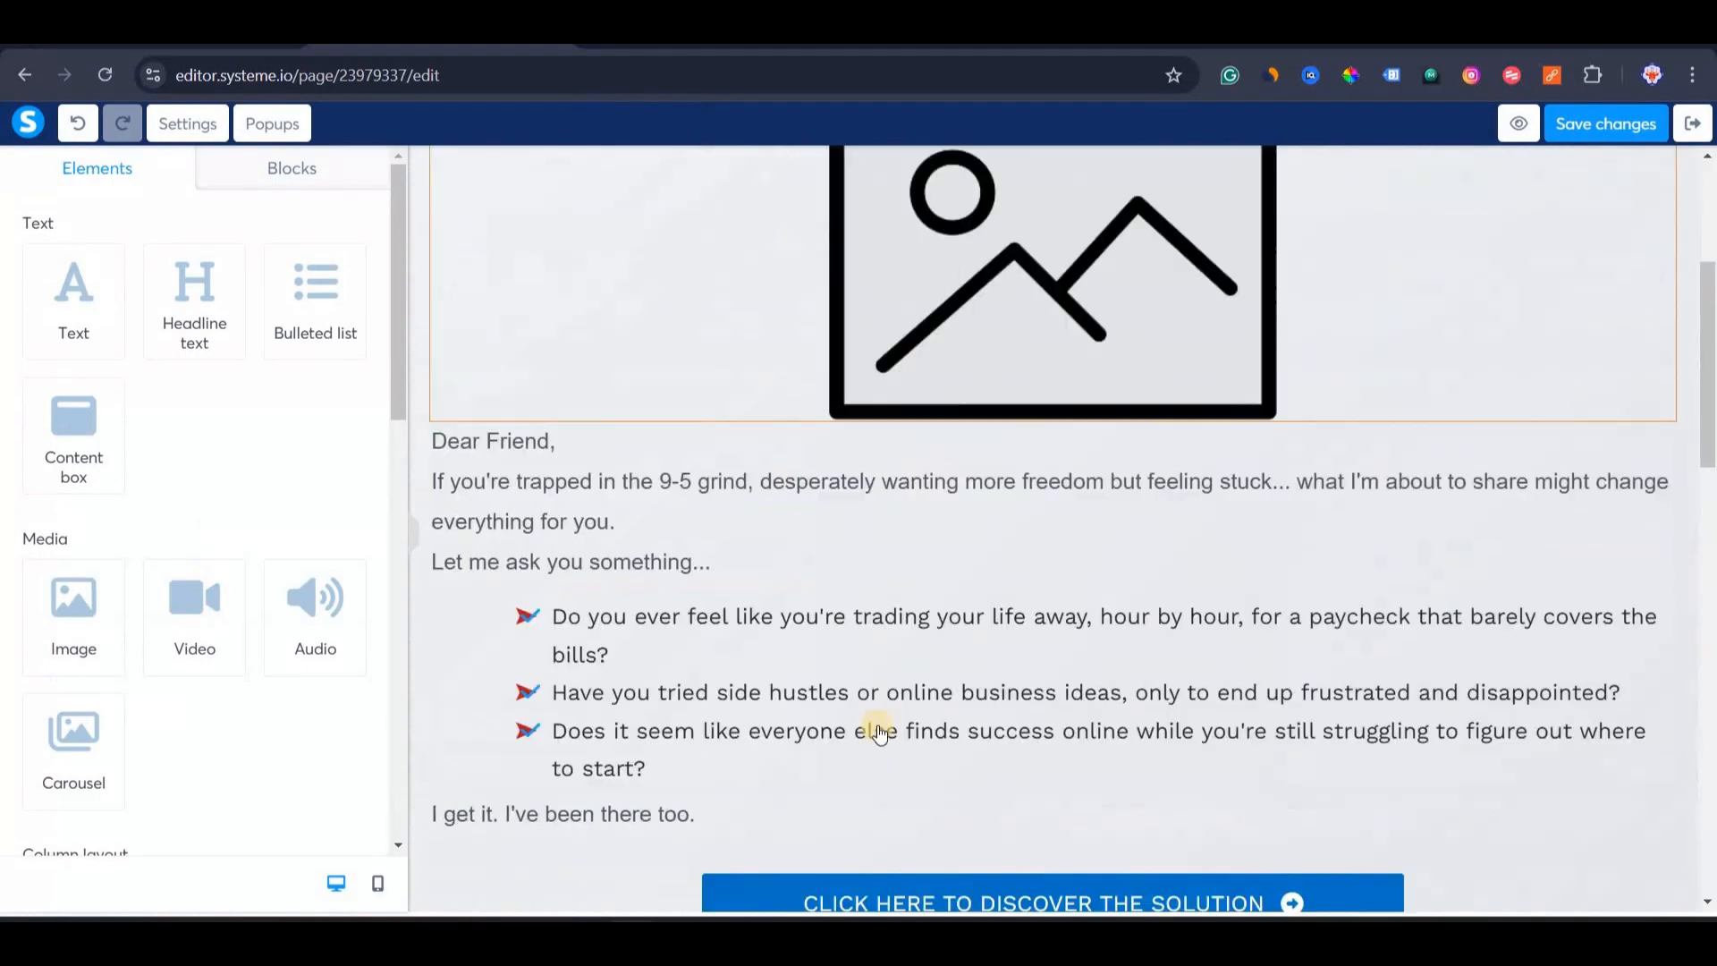
{"action": "scroll", "coordinate": [881, 698], "scroll_direction": "up", "scroll_amount": 4}
{"action": "scroll", "coordinate": [862, 689], "scroll_direction": "down", "scroll_amount": 5}
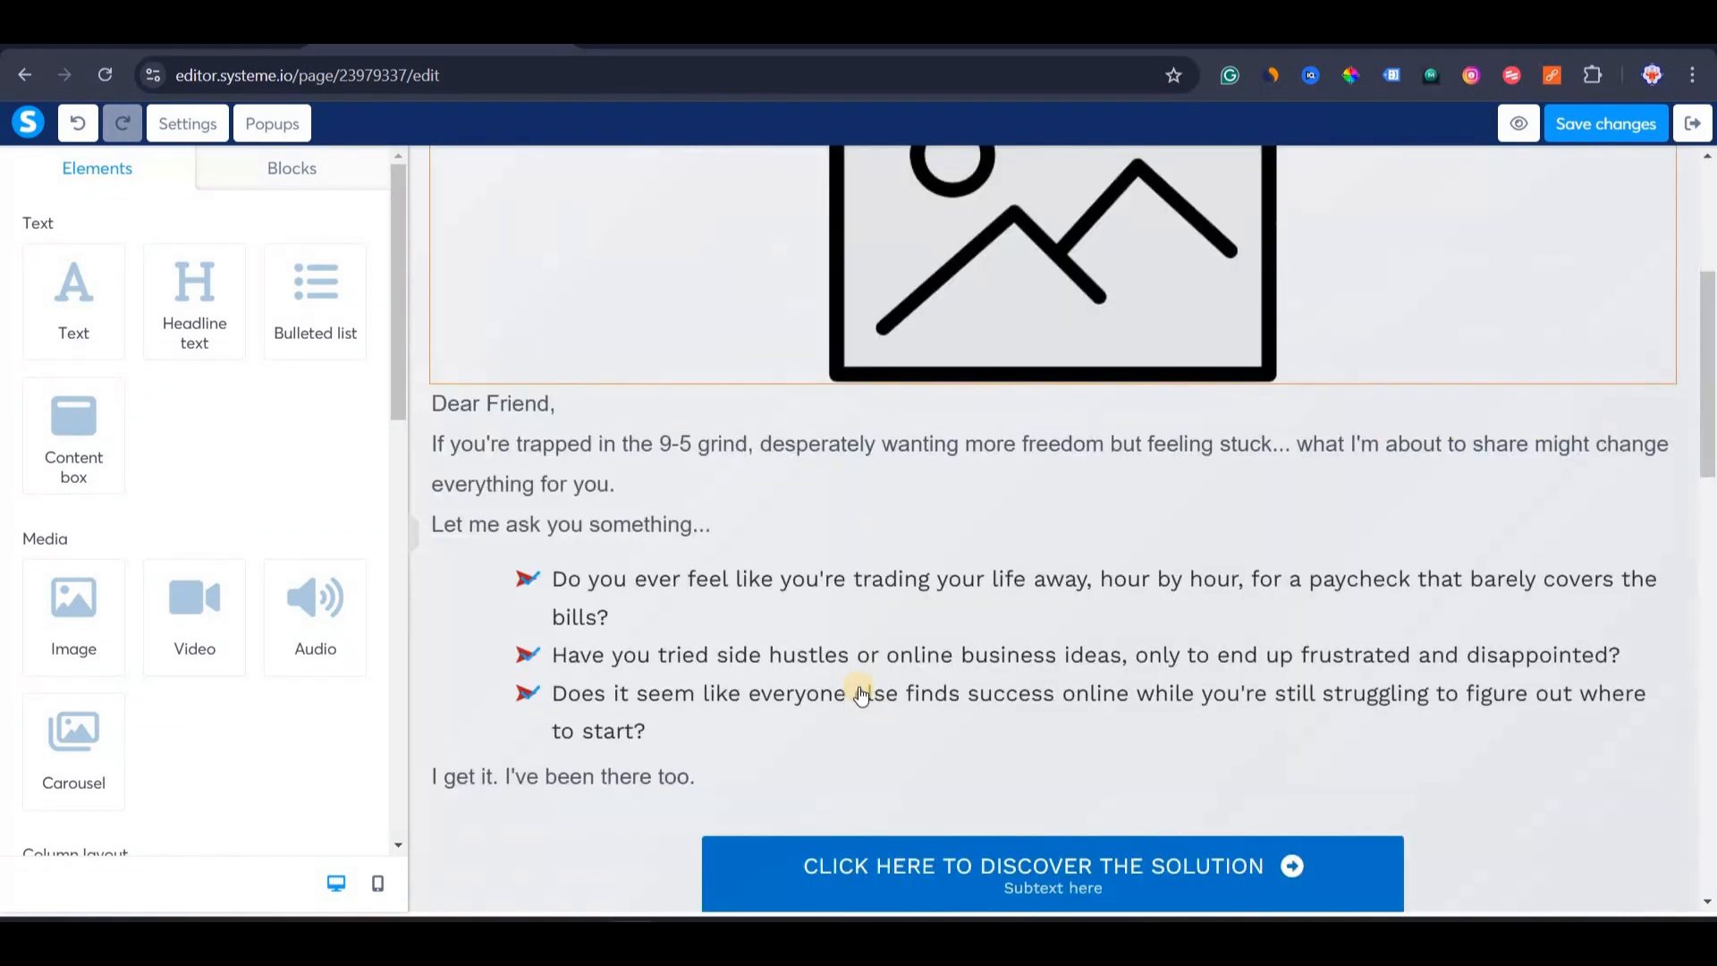
{"action": "scroll", "coordinate": [708, 668], "scroll_direction": "up", "scroll_amount": 5}
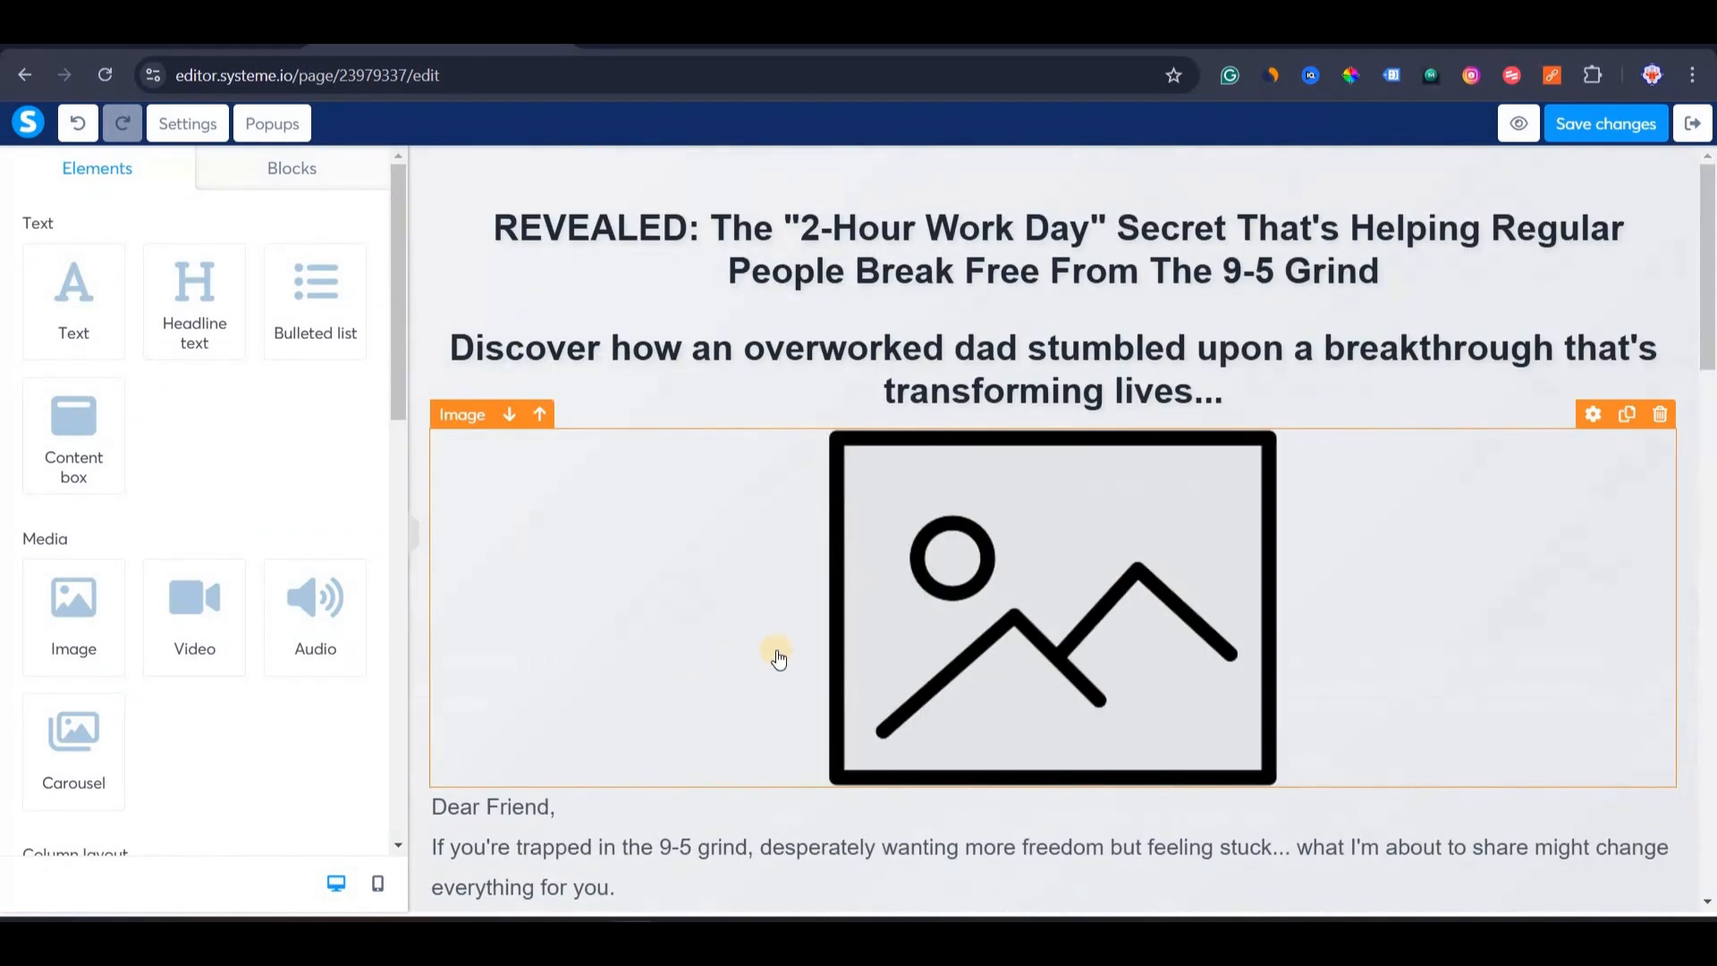
{"action": "scroll", "coordinate": [778, 659], "scroll_direction": "down", "scroll_amount": 8}
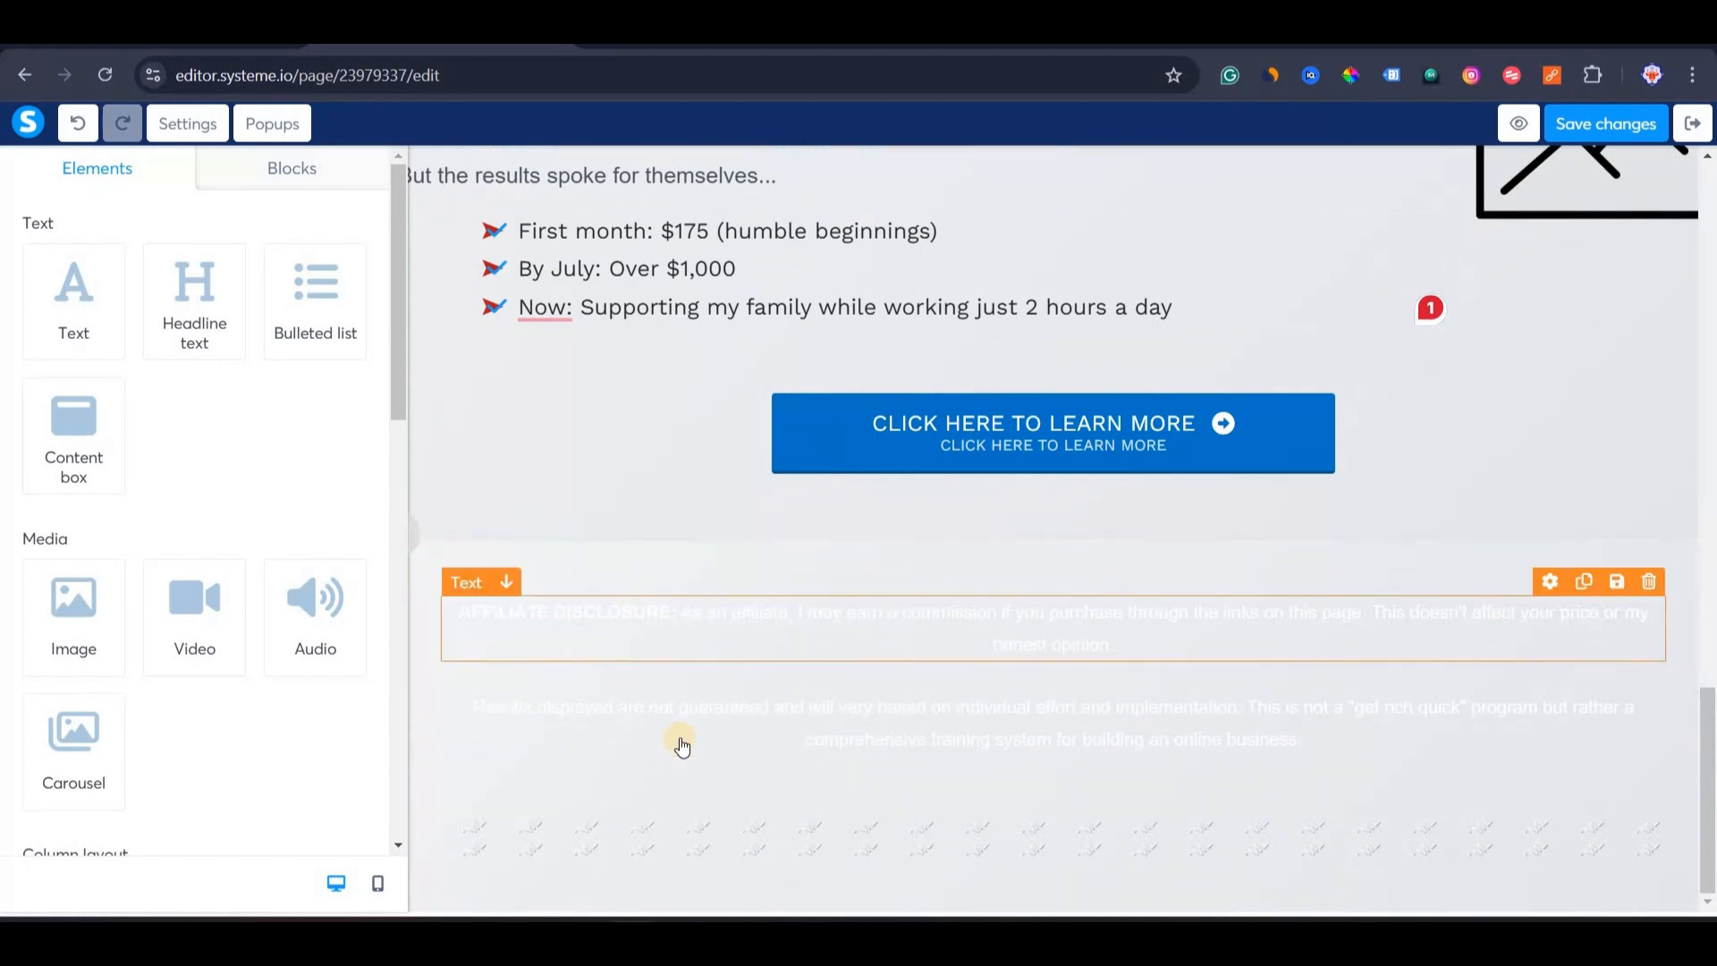
{"action": "scroll", "coordinate": [679, 742], "scroll_direction": "up", "scroll_amount": 10}
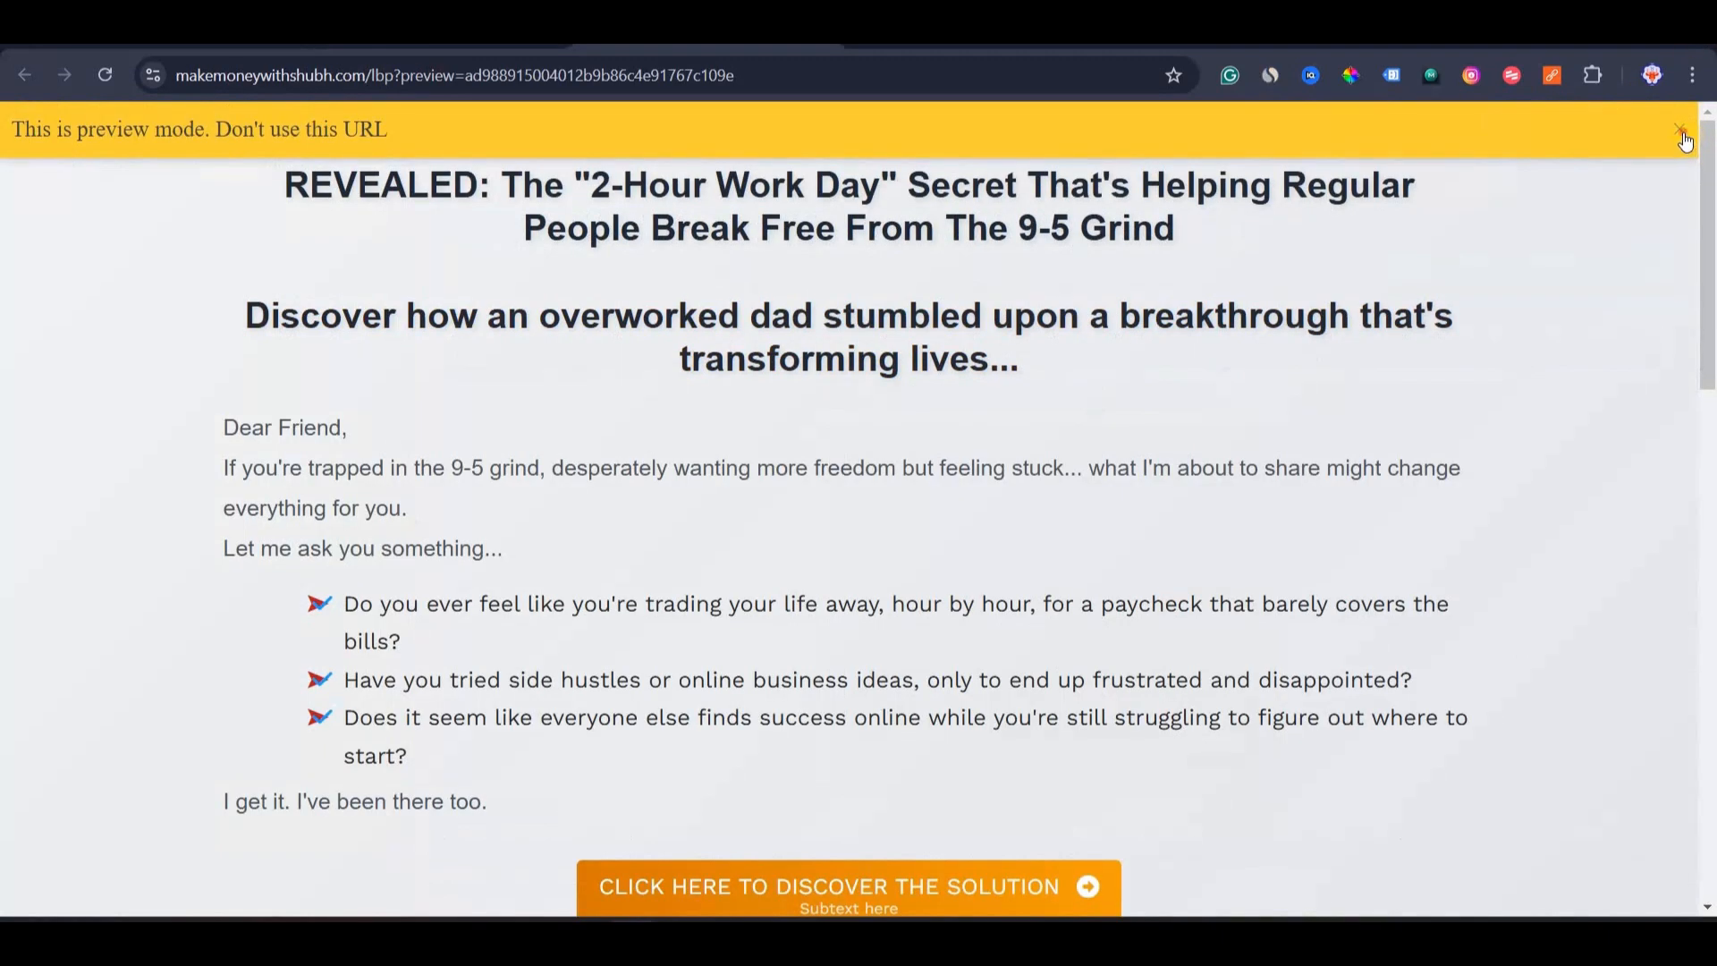
{"action": "left_click", "coordinate": [1682, 133]}
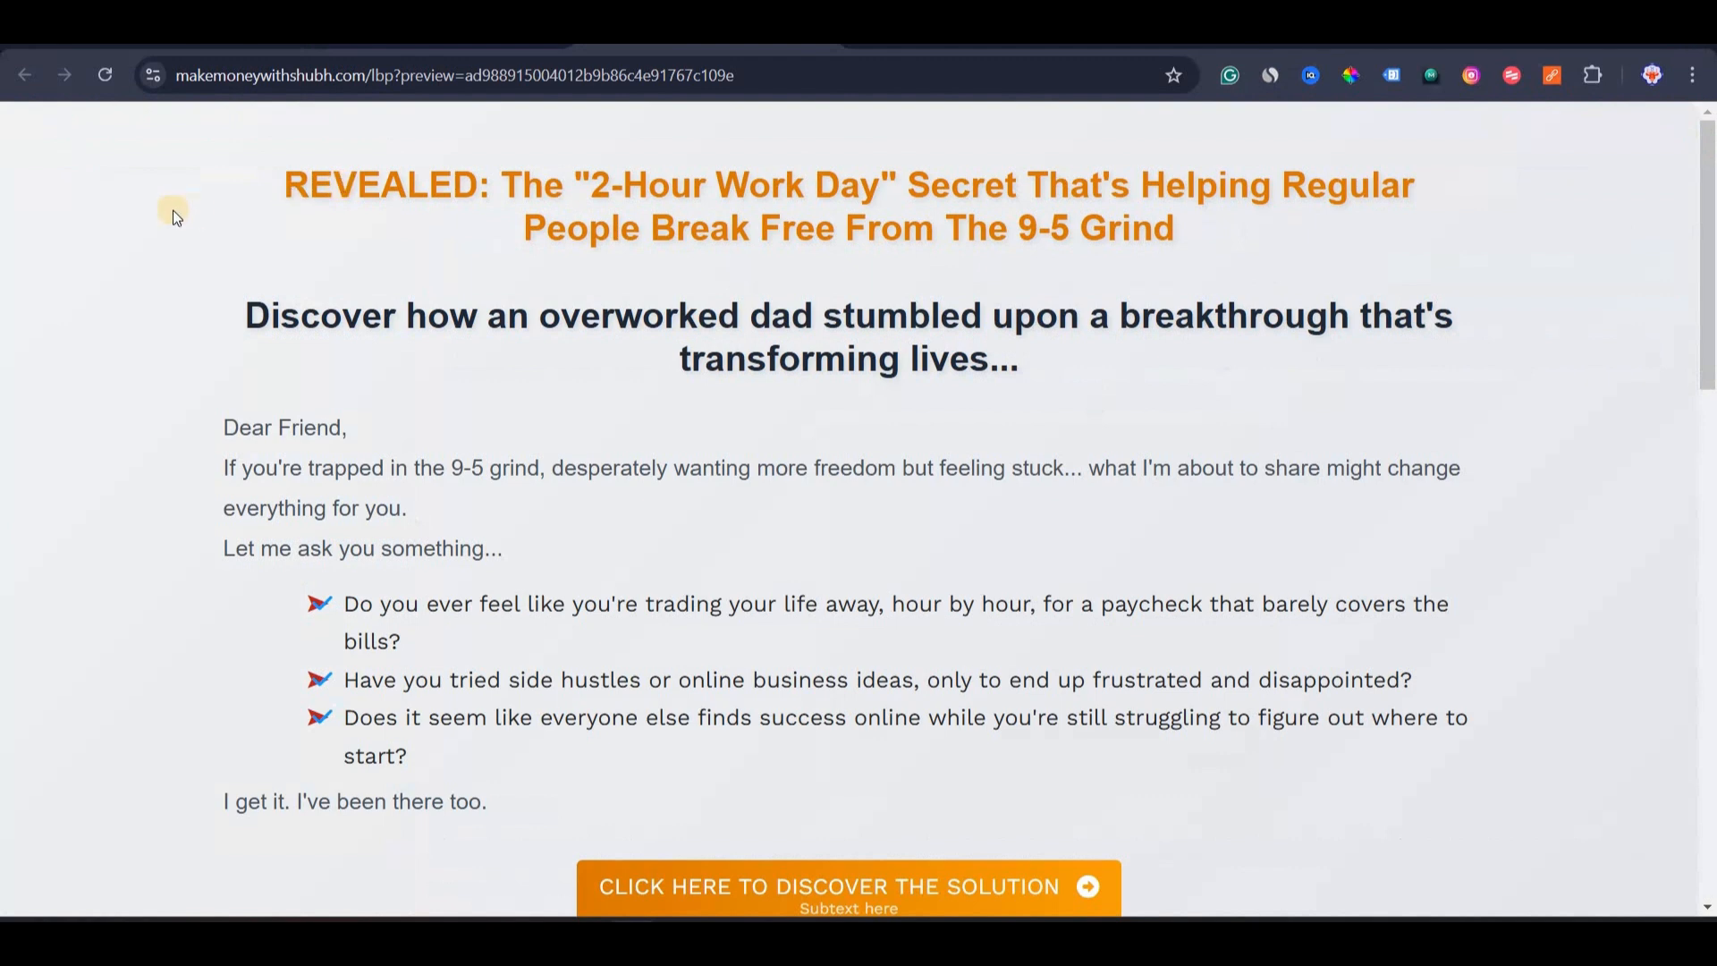
Scroll the editor down to the affiliate disclosure section, inspecting the bullet points on the way.
{"action": "scroll", "coordinate": [642, 265], "scroll_direction": "down", "scroll_amount": 3}
{"action": "scroll", "coordinate": [767, 287], "scroll_direction": "up", "scroll_amount": 2}
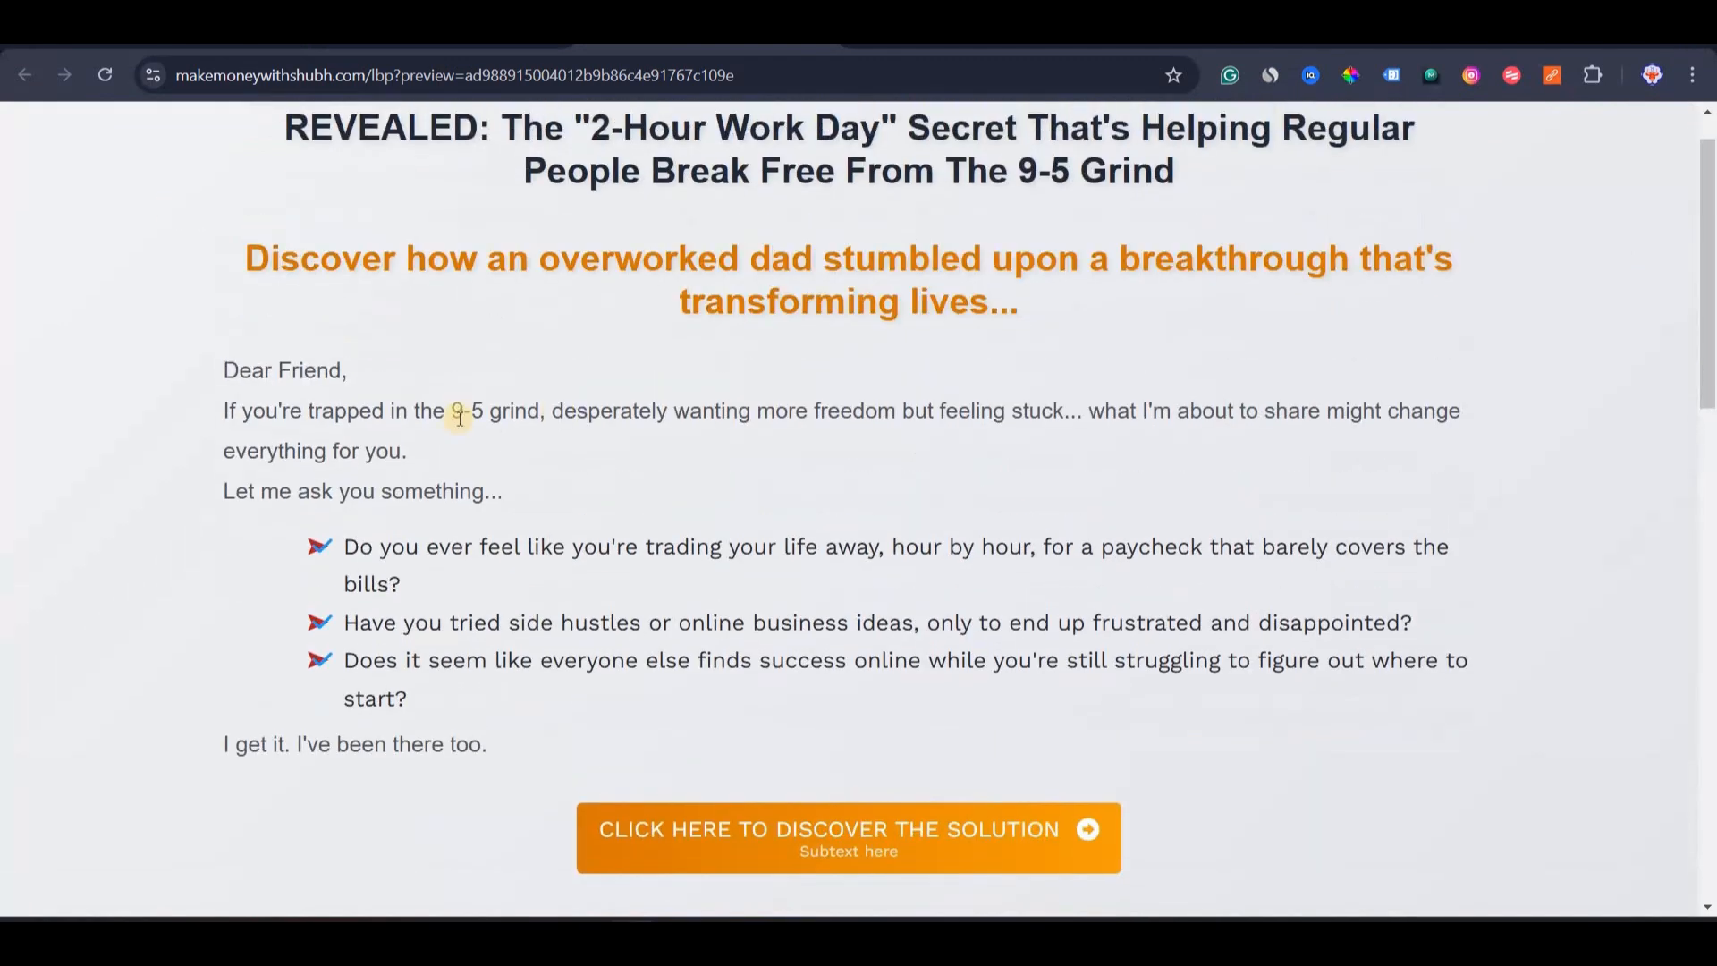
{"action": "scroll", "coordinate": [315, 544], "scroll_direction": "down", "scroll_amount": 3}
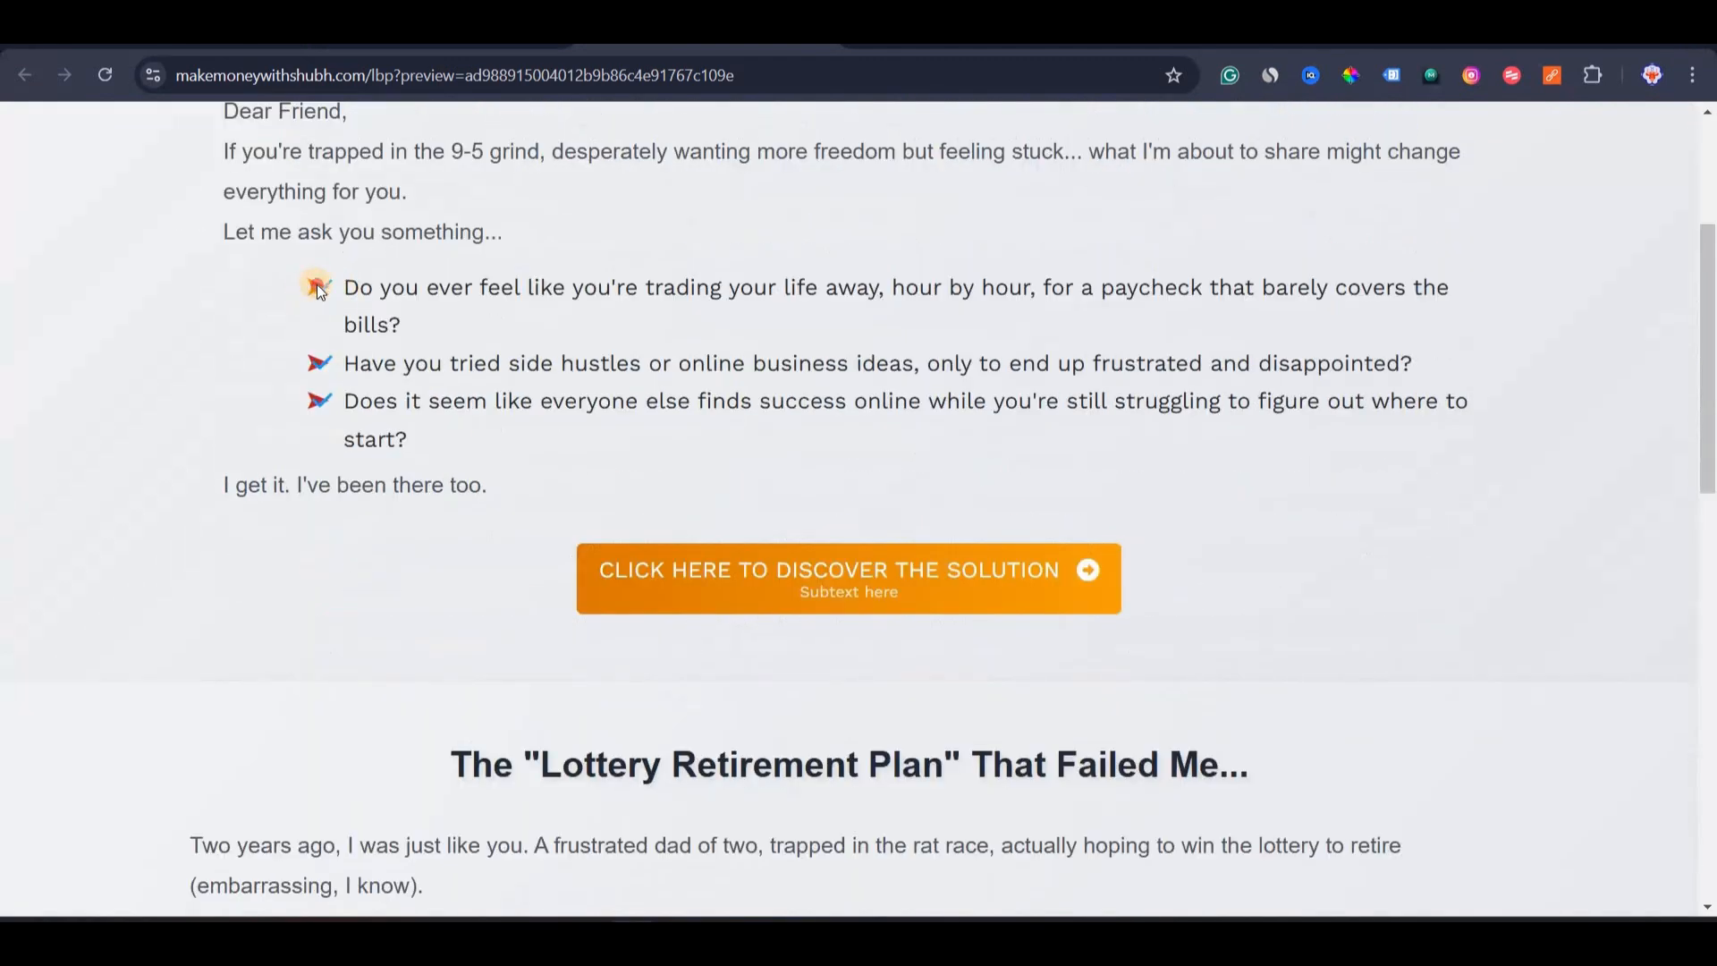
{"action": "left_click_drag", "start_coordinate": [310, 339], "coordinate": [234, 395]}
{"action": "left_click", "coordinate": [234, 399]}
{"action": "scroll", "coordinate": [456, 392], "scroll_direction": "down", "scroll_amount": 3}
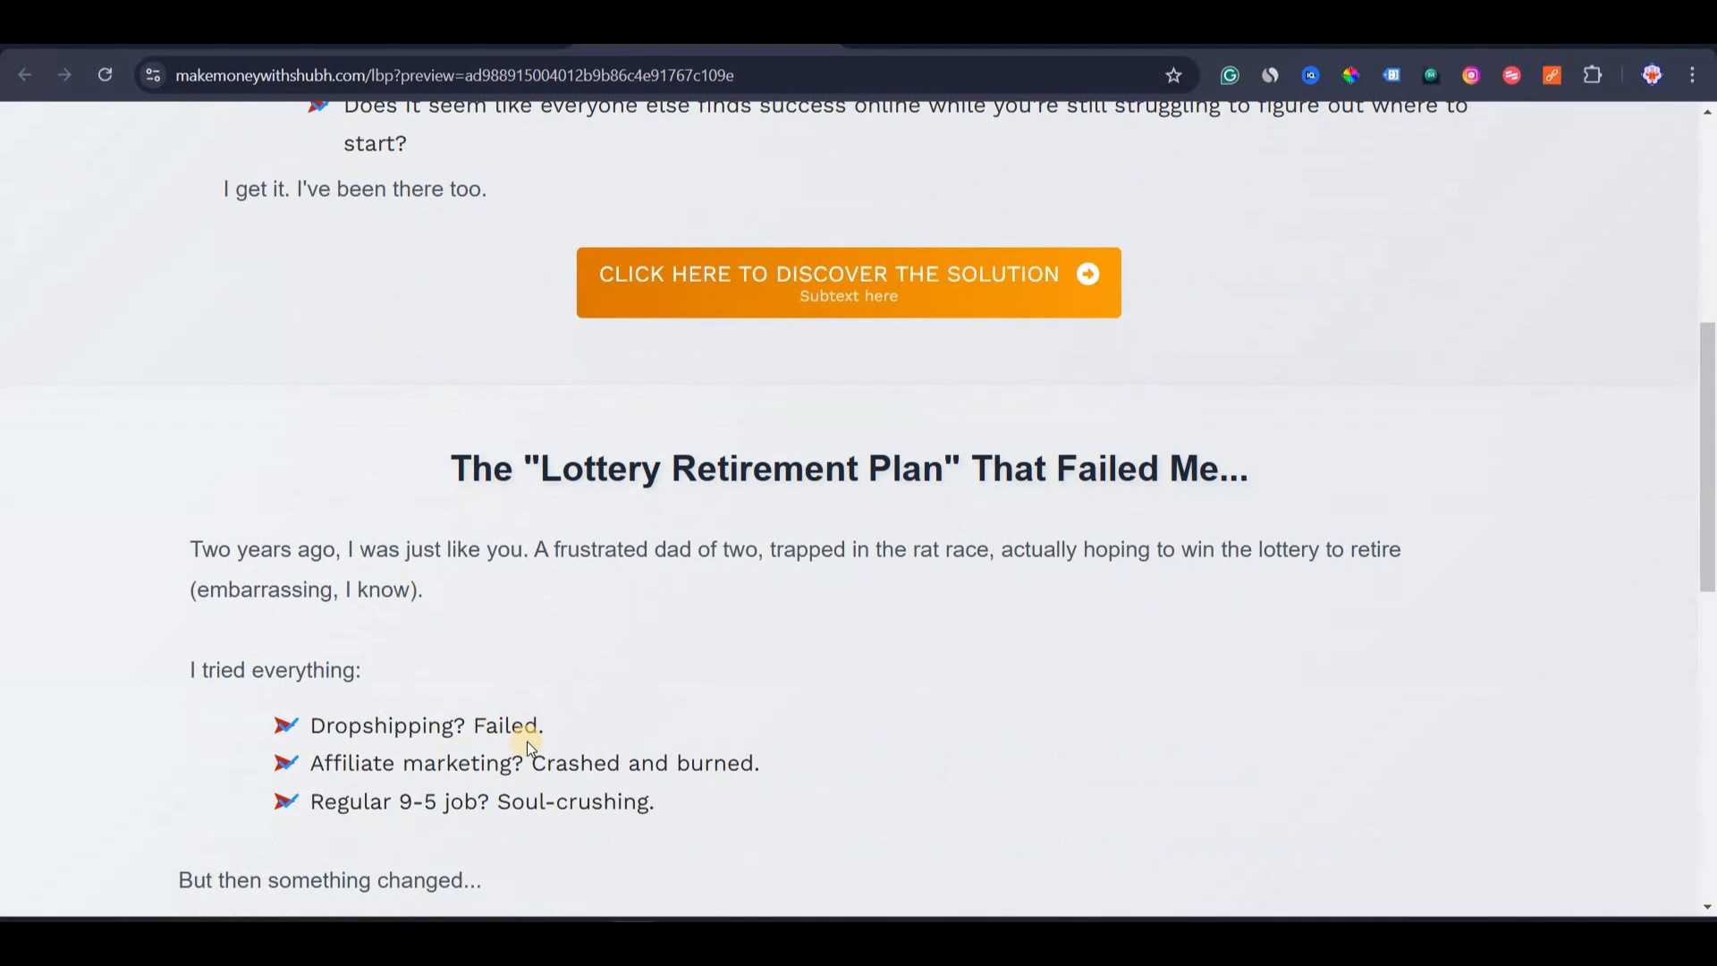
{"action": "scroll", "coordinate": [527, 742], "scroll_direction": "up", "scroll_amount": 2}
{"action": "scroll", "coordinate": [778, 560], "scroll_direction": "down", "scroll_amount": 1}
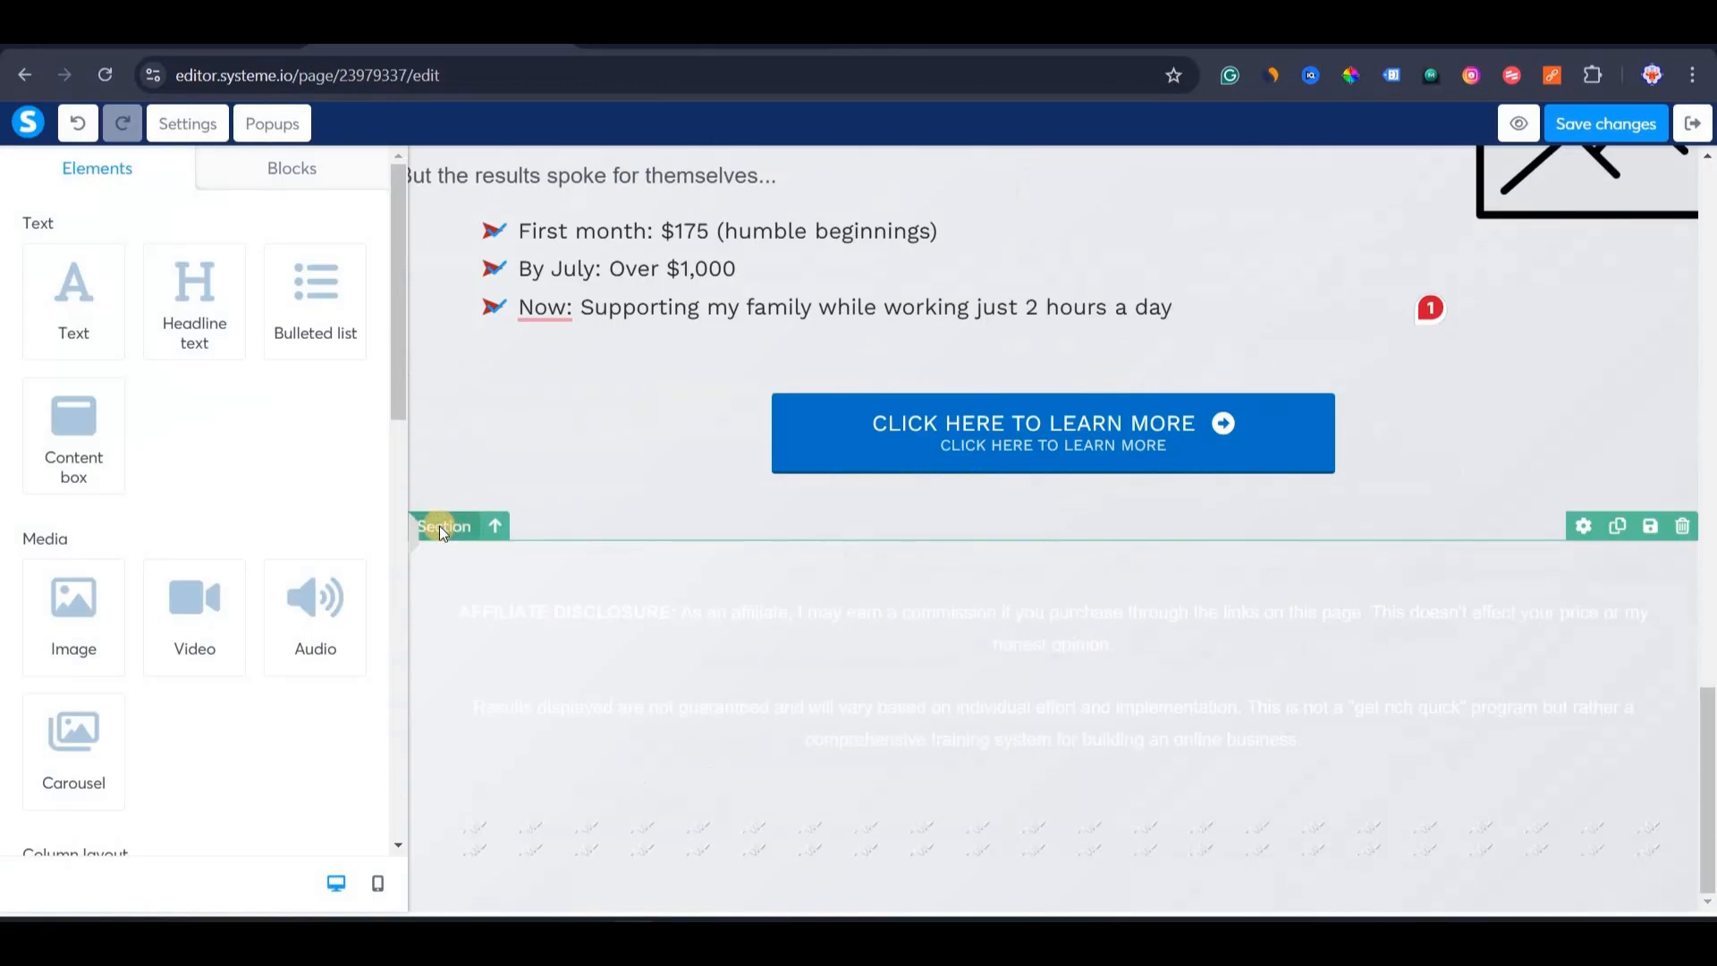
Check the footer section's background colour in its settings, leaving it unchanged.
{"action": "left_click", "coordinate": [438, 526]}
{"action": "left_click", "coordinate": [28, 534]}
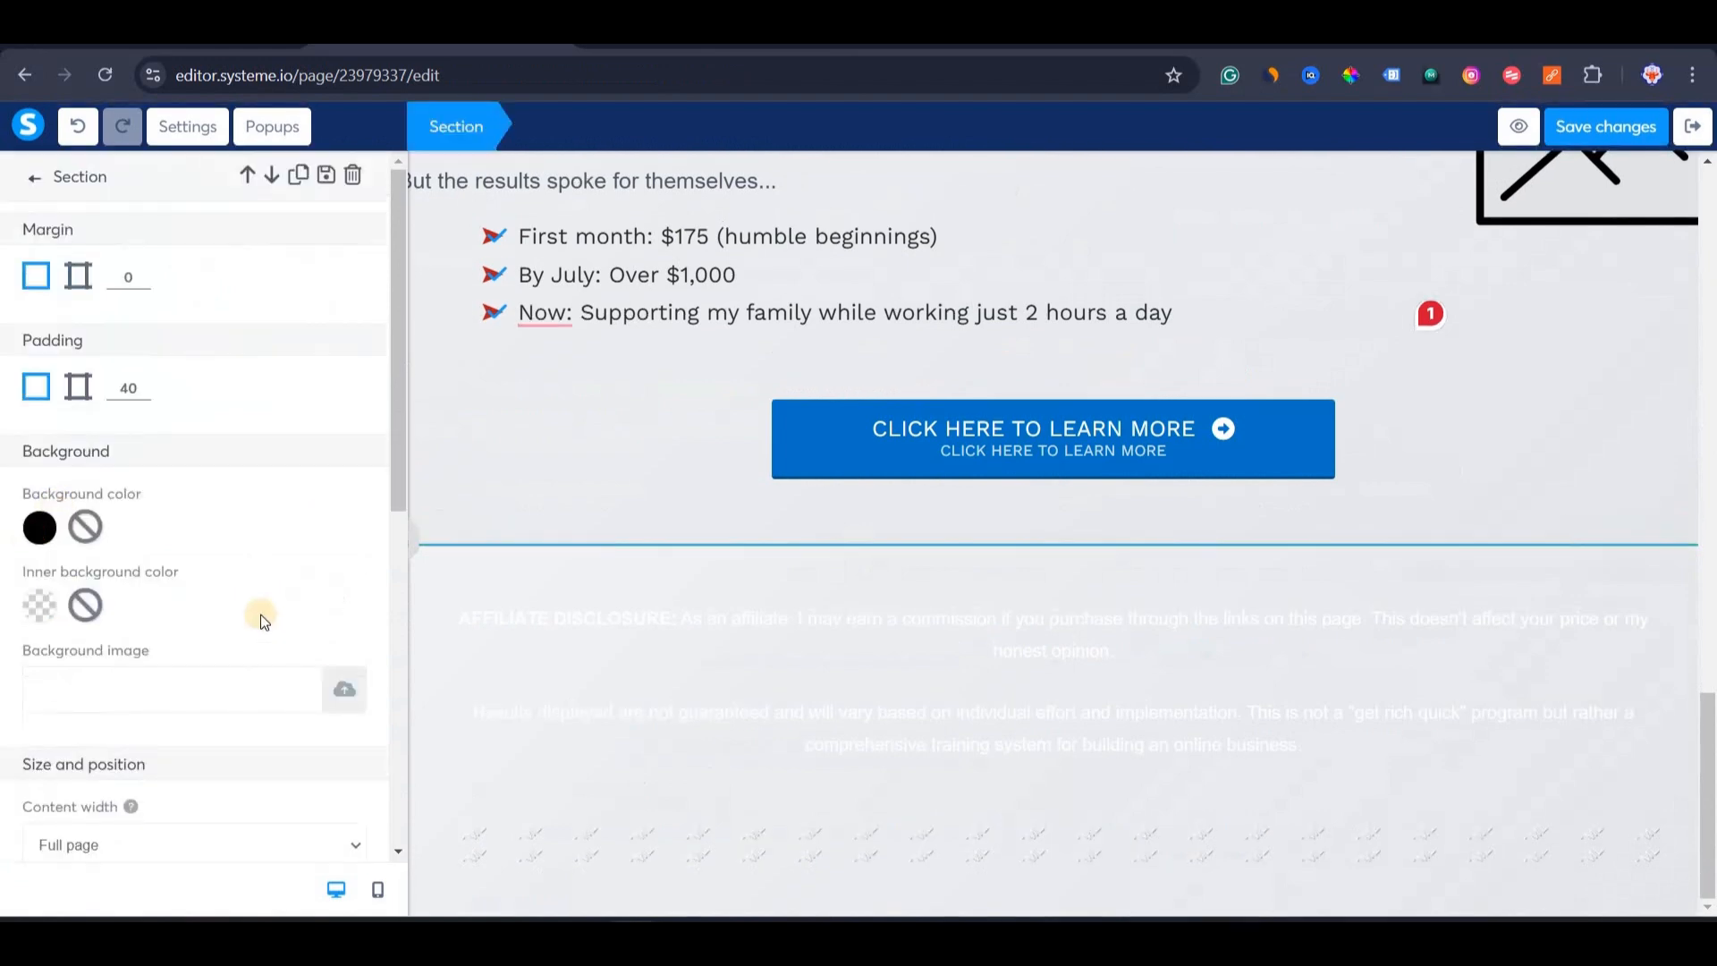
{"action": "left_click", "coordinate": [539, 507]}
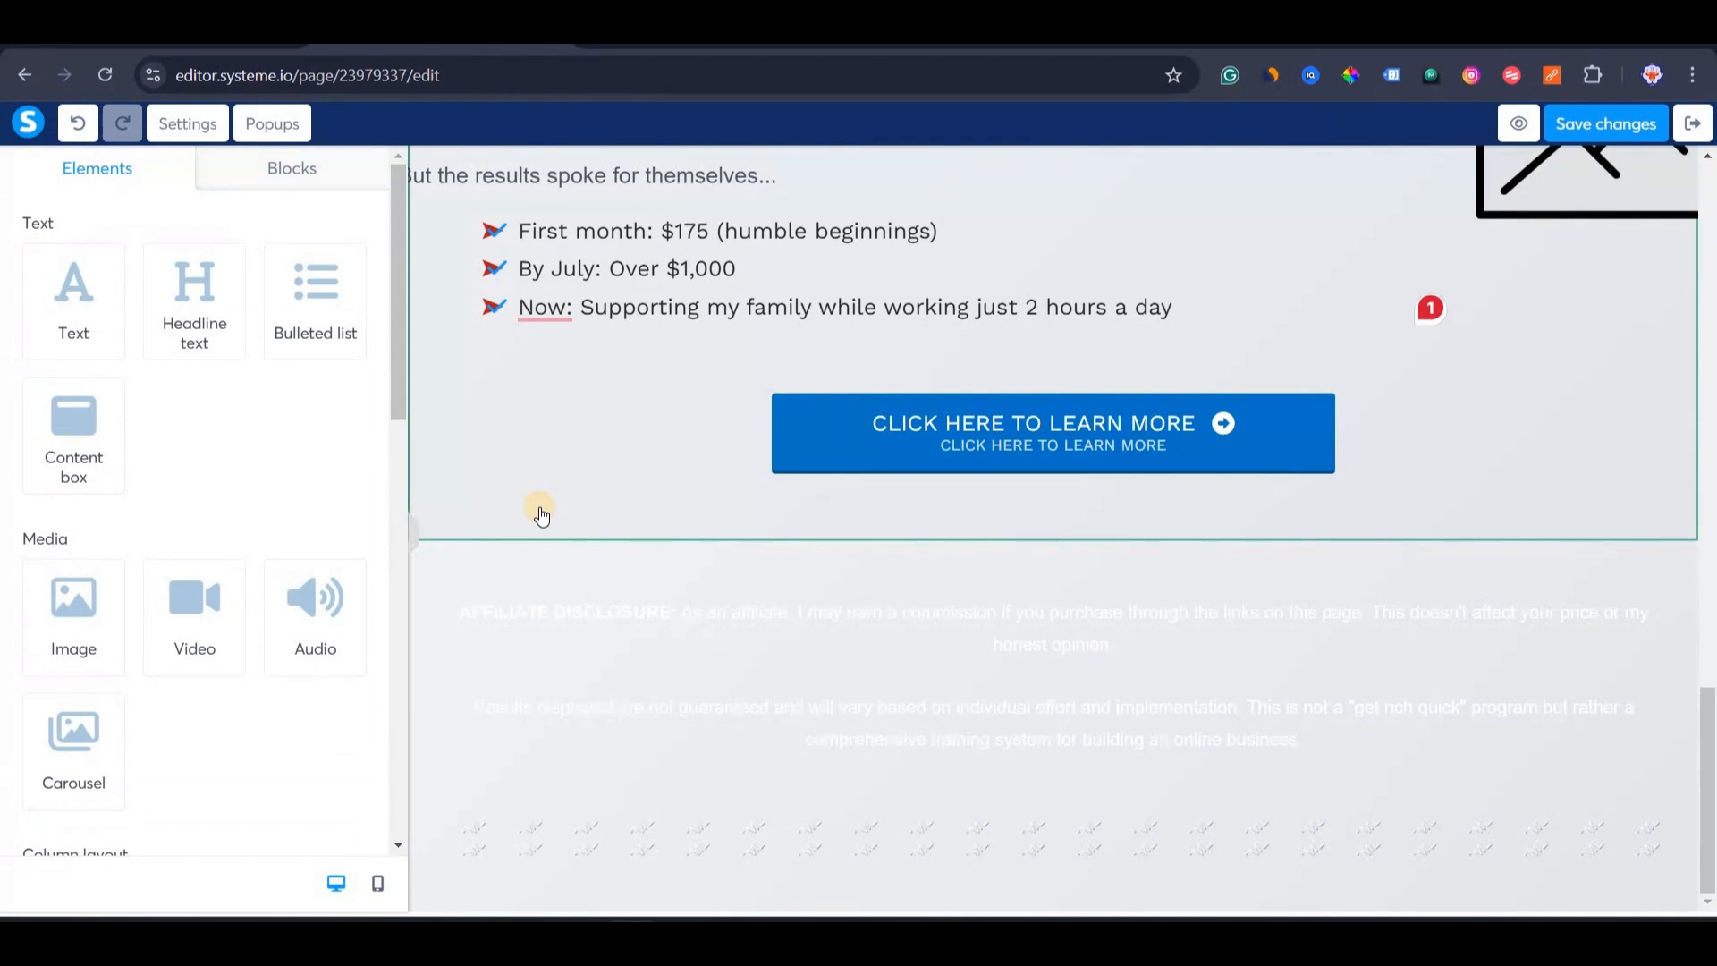
Remove the blue icon colour from the results bulleted list.
{"action": "scroll", "coordinate": [617, 465], "scroll_direction": "up", "scroll_amount": 2}
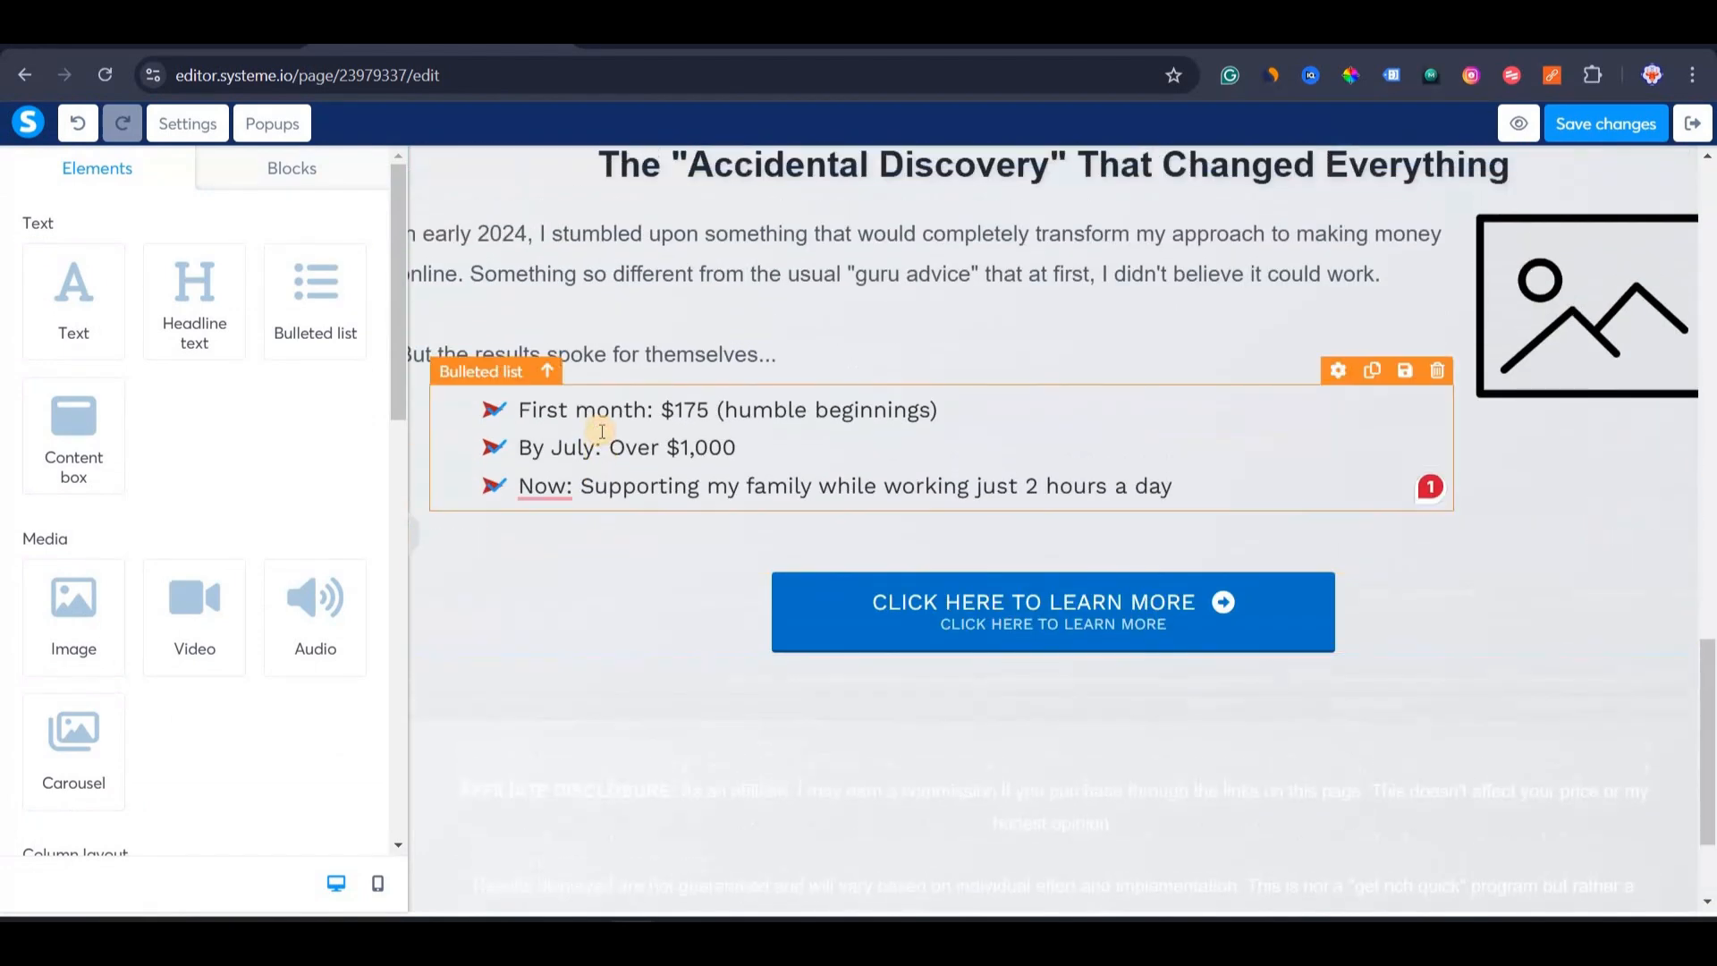
{"action": "left_click", "coordinate": [602, 432]}
{"action": "scroll", "coordinate": [251, 610], "scroll_direction": "down", "scroll_amount": 5}
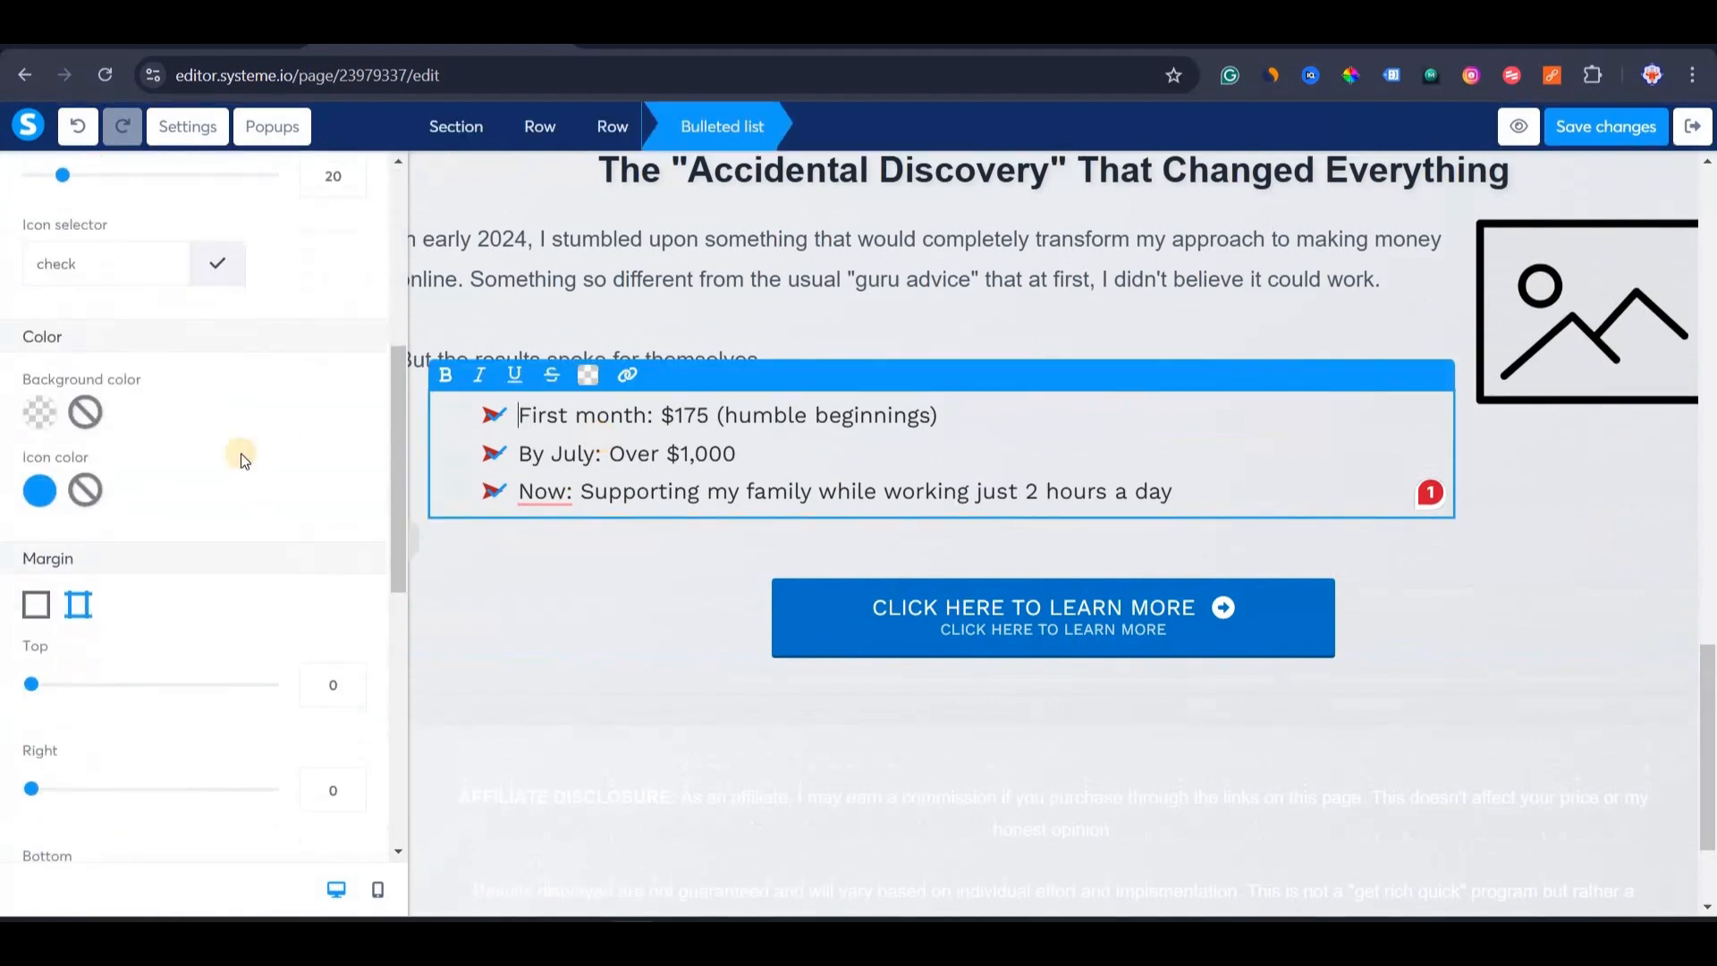
{"action": "scroll", "coordinate": [214, 402], "scroll_direction": "up", "scroll_amount": 1}
{"action": "left_click", "coordinate": [212, 361]}
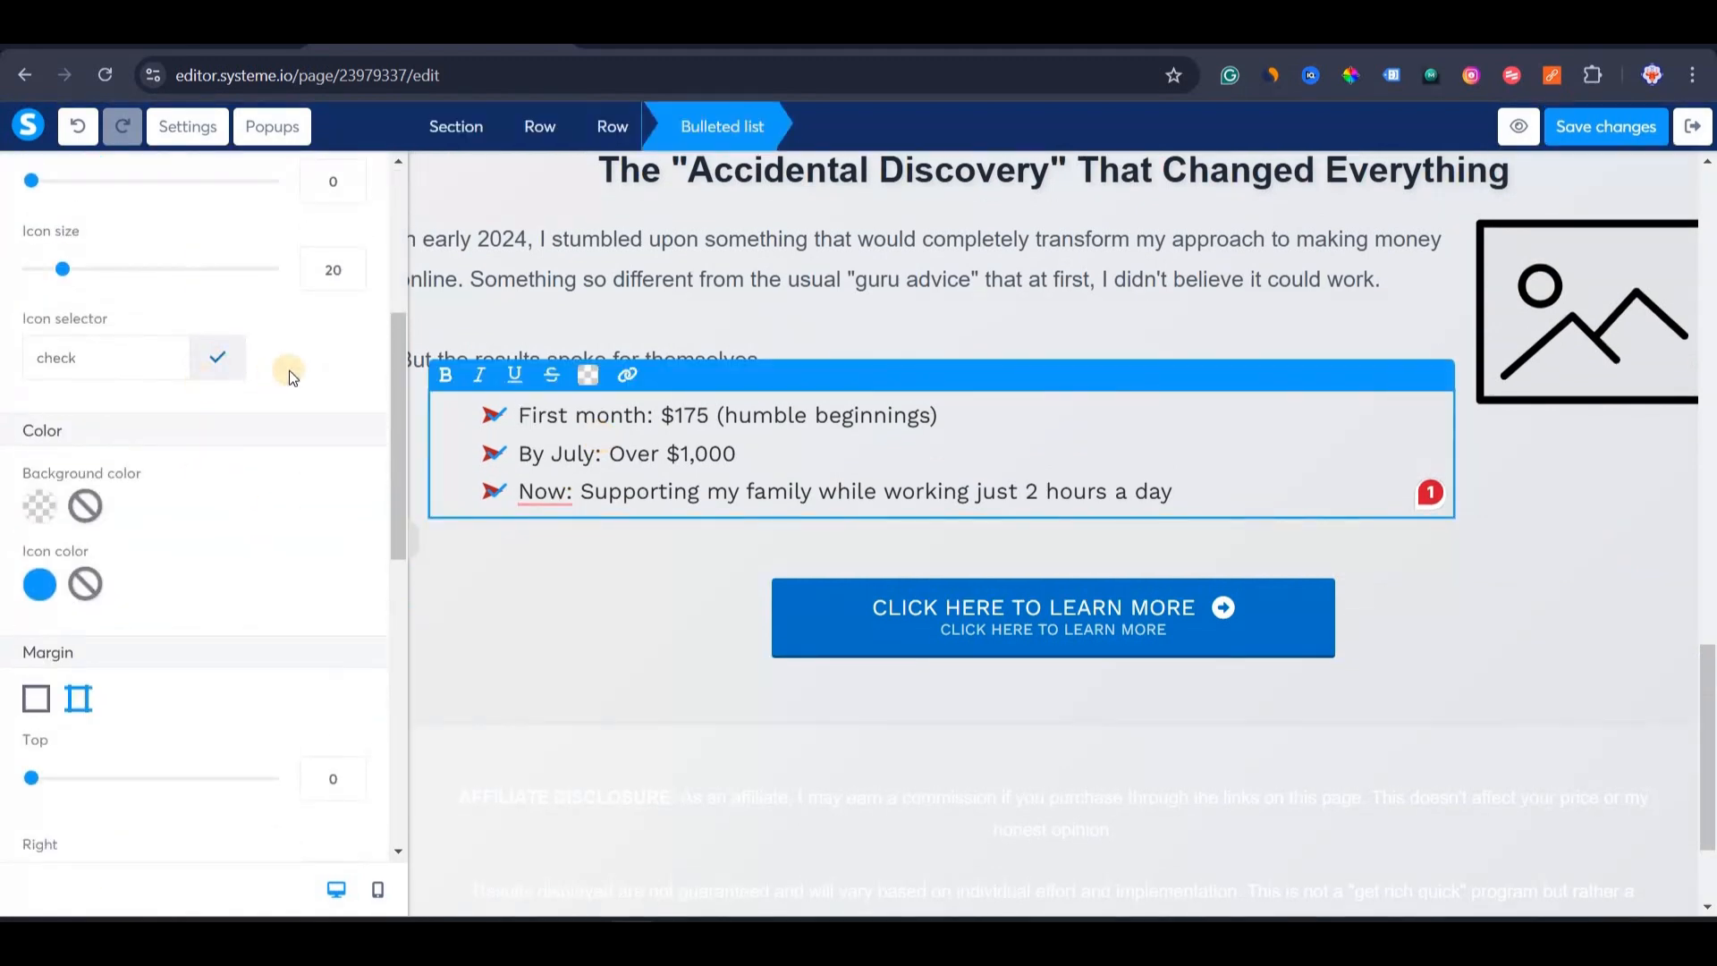
{"action": "left_click", "coordinate": [288, 367]}
{"action": "left_click", "coordinate": [62, 574]}
{"action": "left_click", "coordinate": [82, 586]}
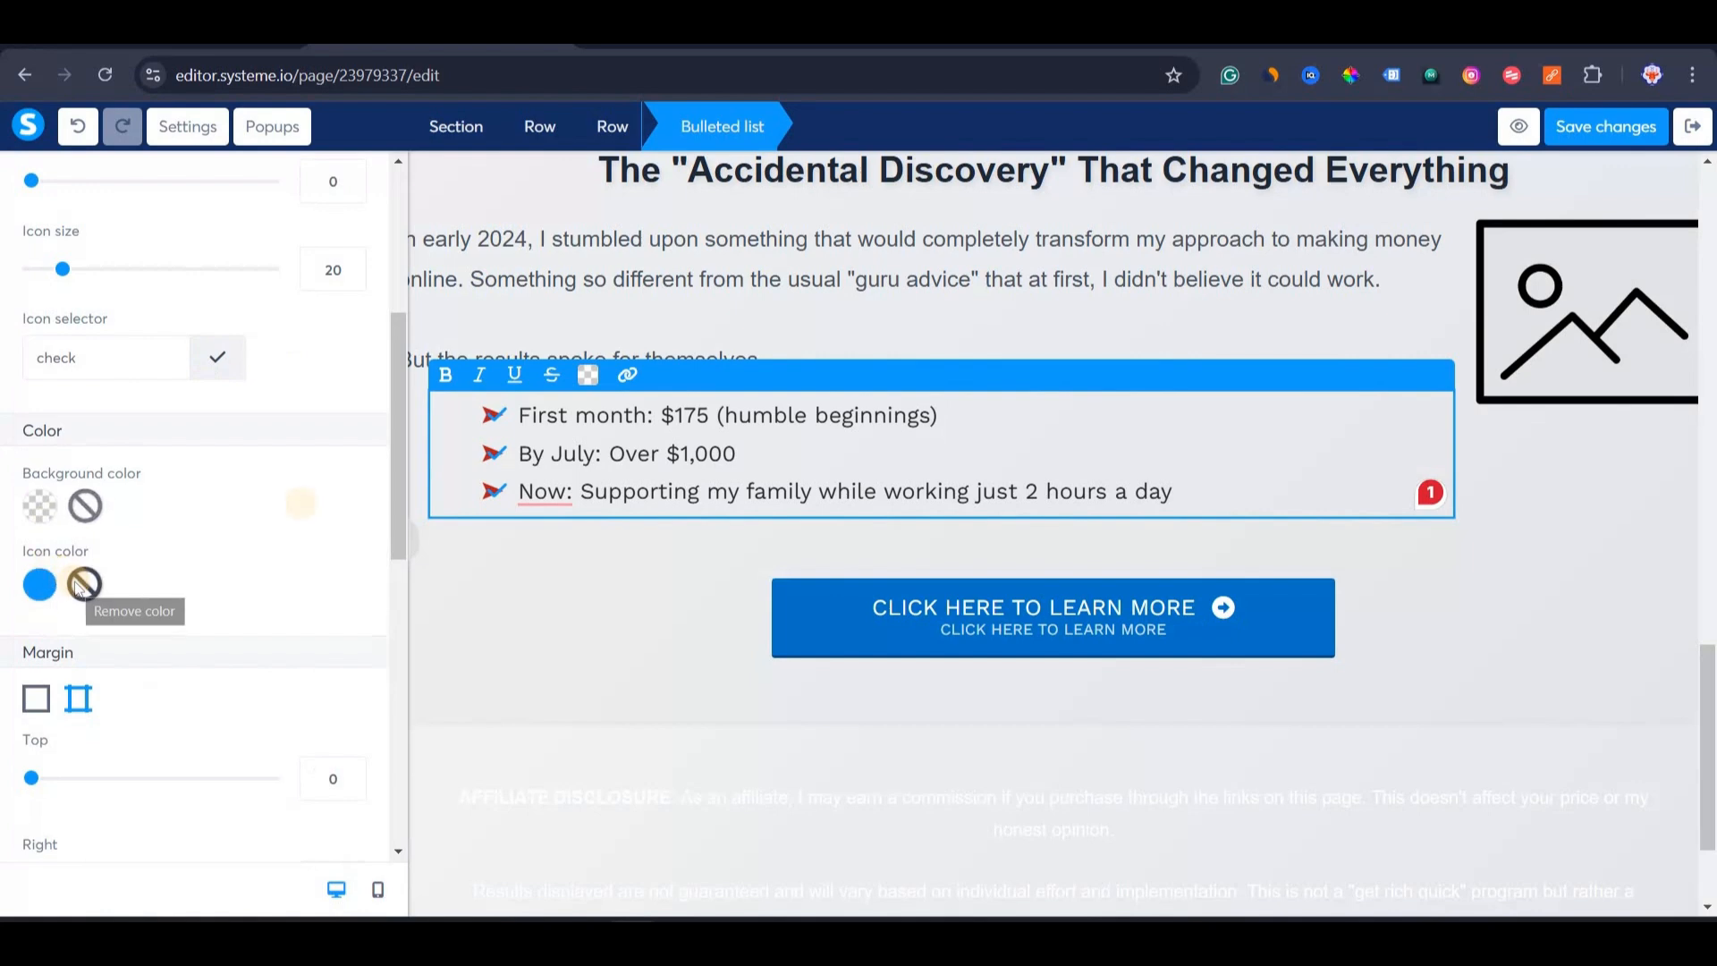
{"action": "left_click", "coordinate": [702, 329]}
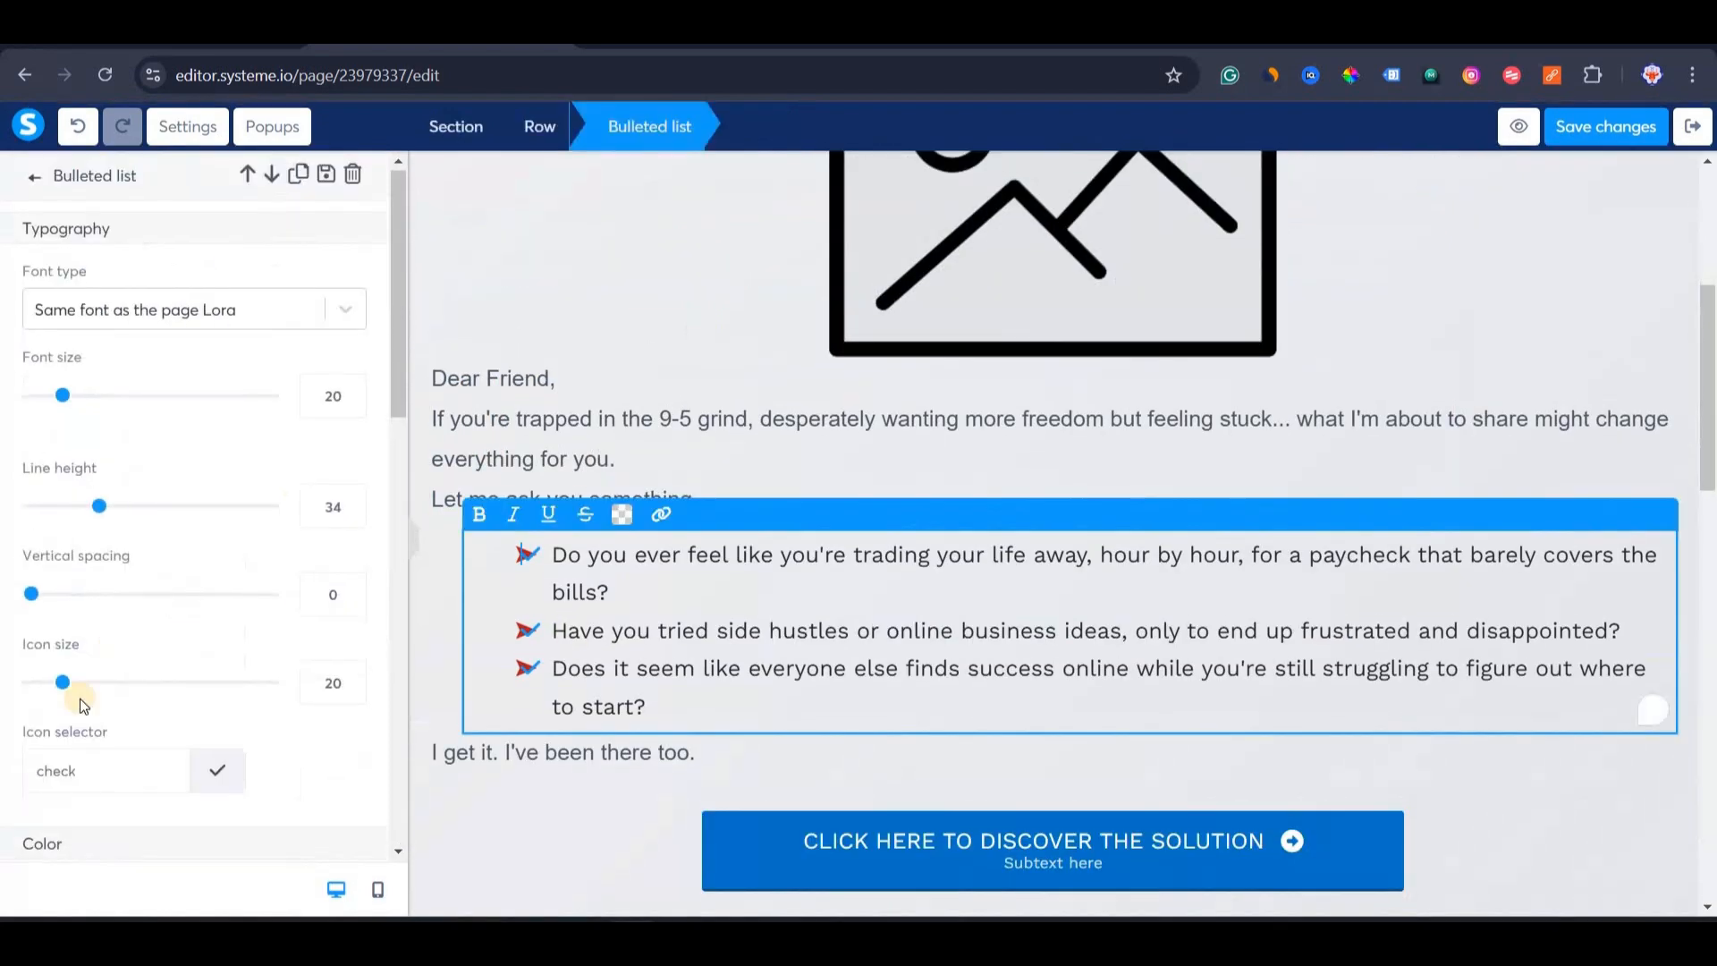
Remove the blue icon colour from the Dear Friend bulleted list.
{"action": "scroll", "coordinate": [79, 700], "scroll_direction": "down", "scroll_amount": 10}
{"action": "scroll", "coordinate": [107, 376], "scroll_direction": "up", "scroll_amount": 3}
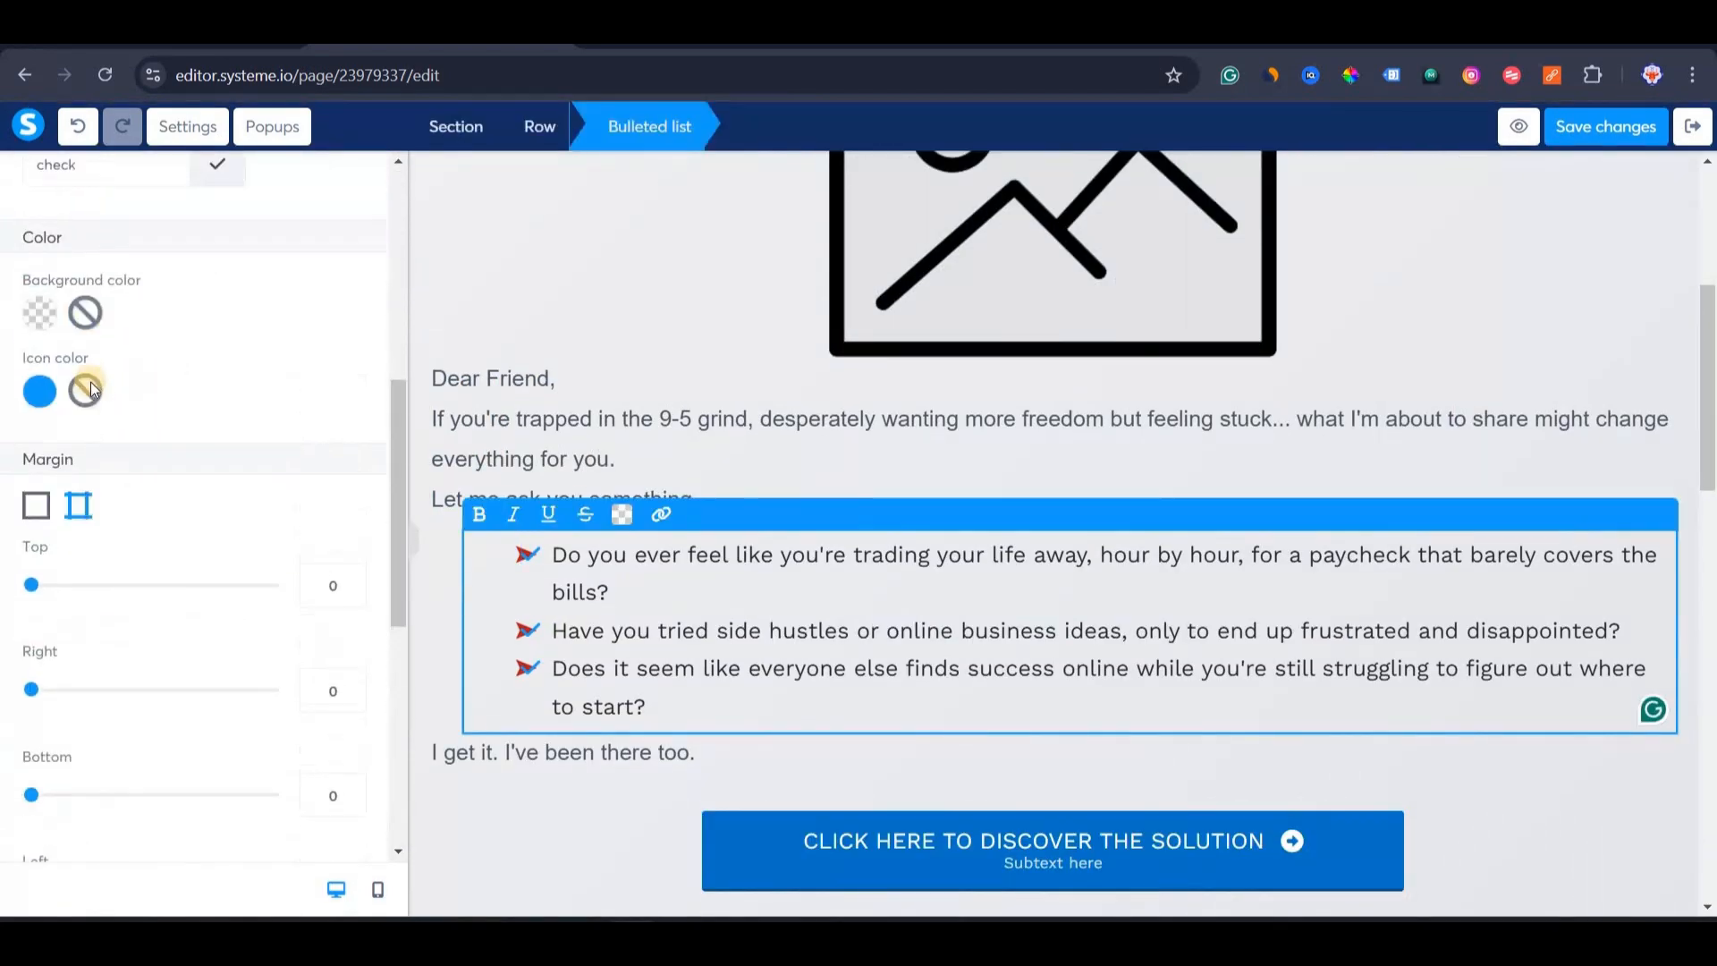
{"action": "left_click", "coordinate": [87, 391]}
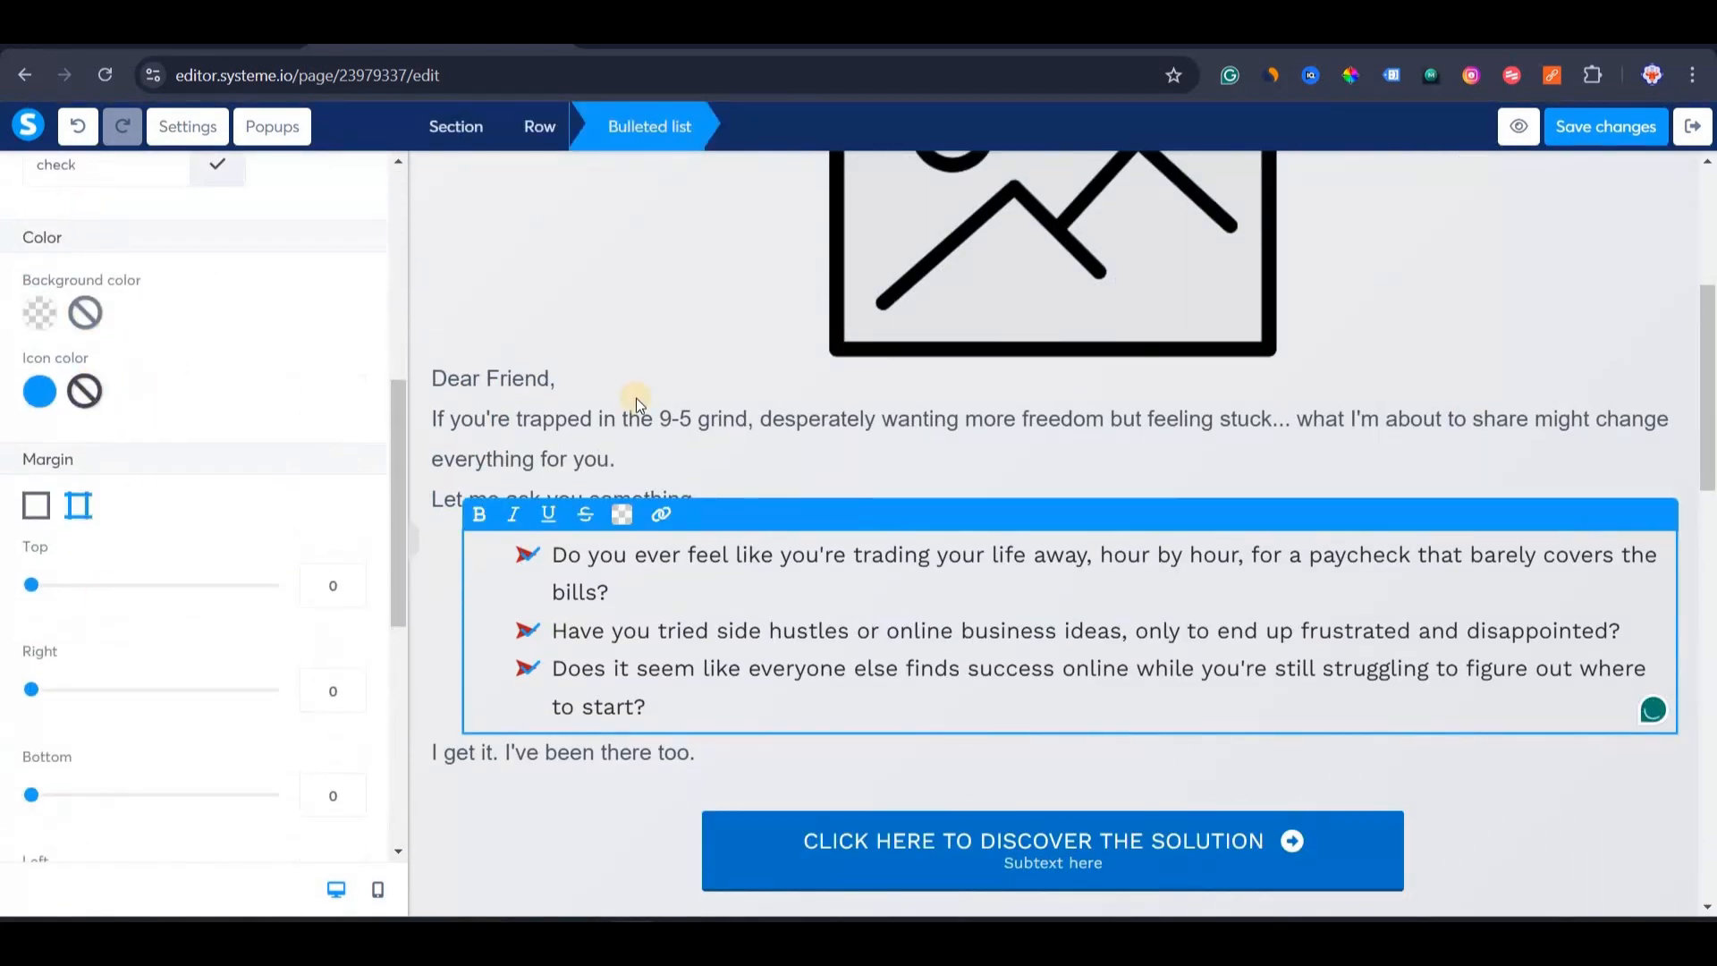
{"action": "left_click", "coordinate": [658, 336]}
{"action": "scroll", "coordinate": [733, 393], "scroll_direction": "up", "scroll_amount": 5}
{"action": "scroll", "coordinate": [1026, 509], "scroll_direction": "down", "scroll_amount": 2}
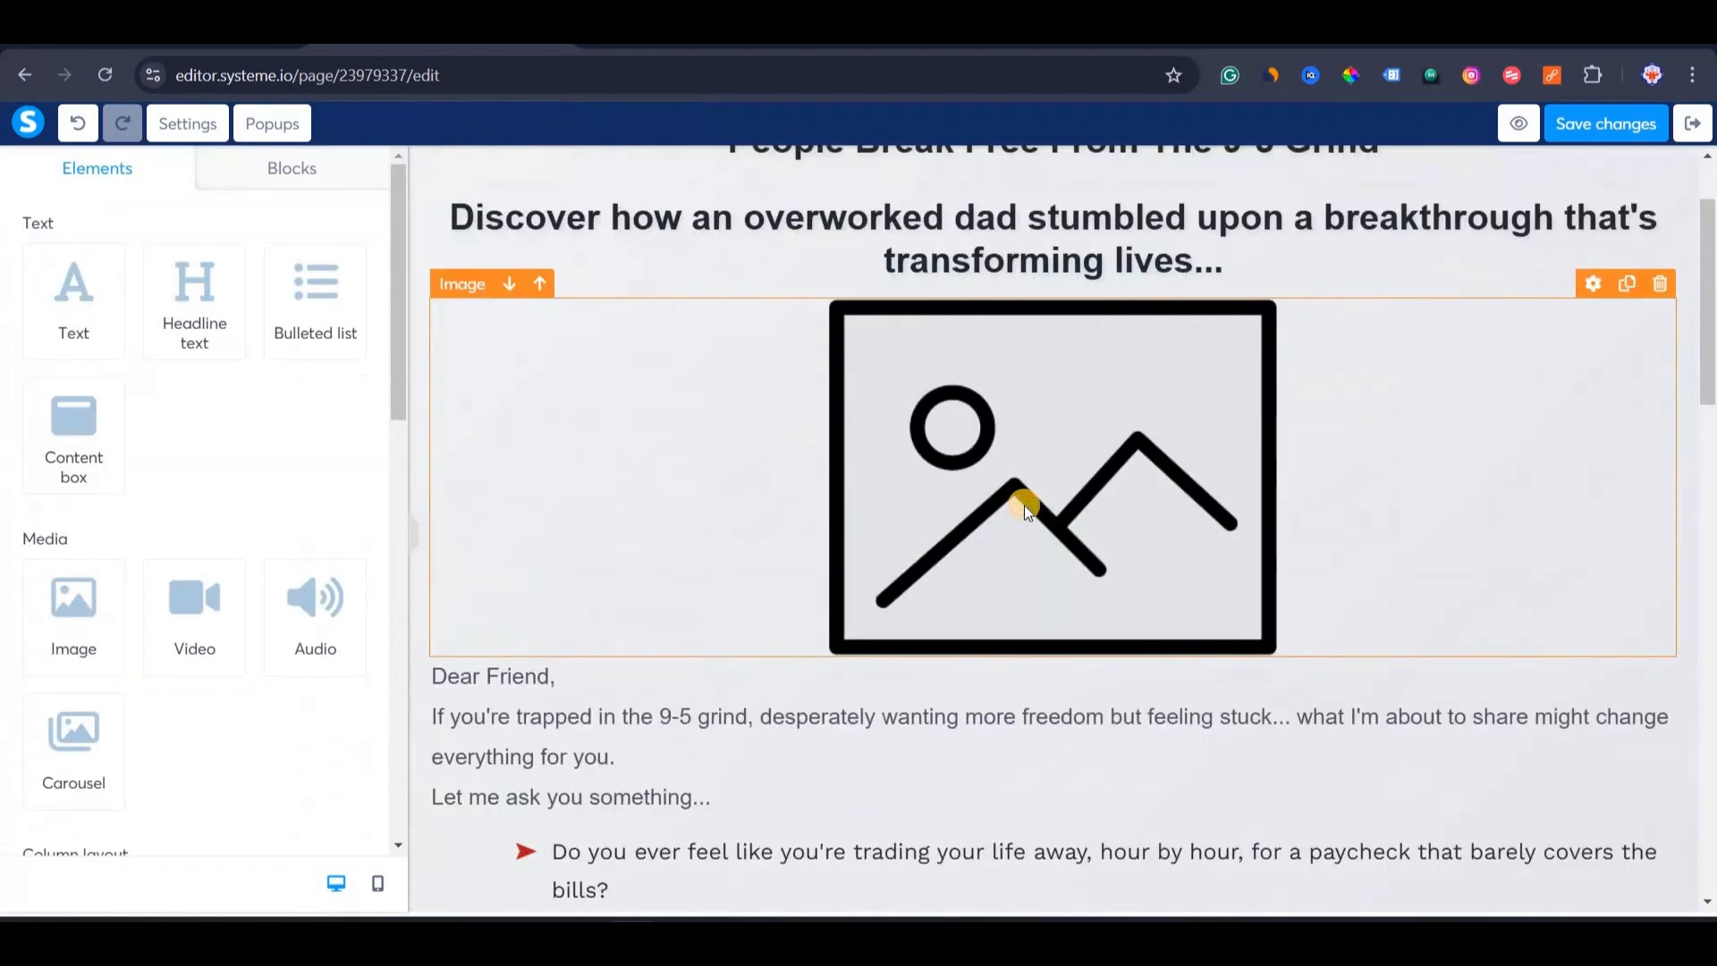
Replace the placeholder image under the headline with the uploaded 1510654428.webp tablet picture.
{"action": "left_click", "coordinate": [1026, 509]}
{"action": "left_click", "coordinate": [344, 268]}
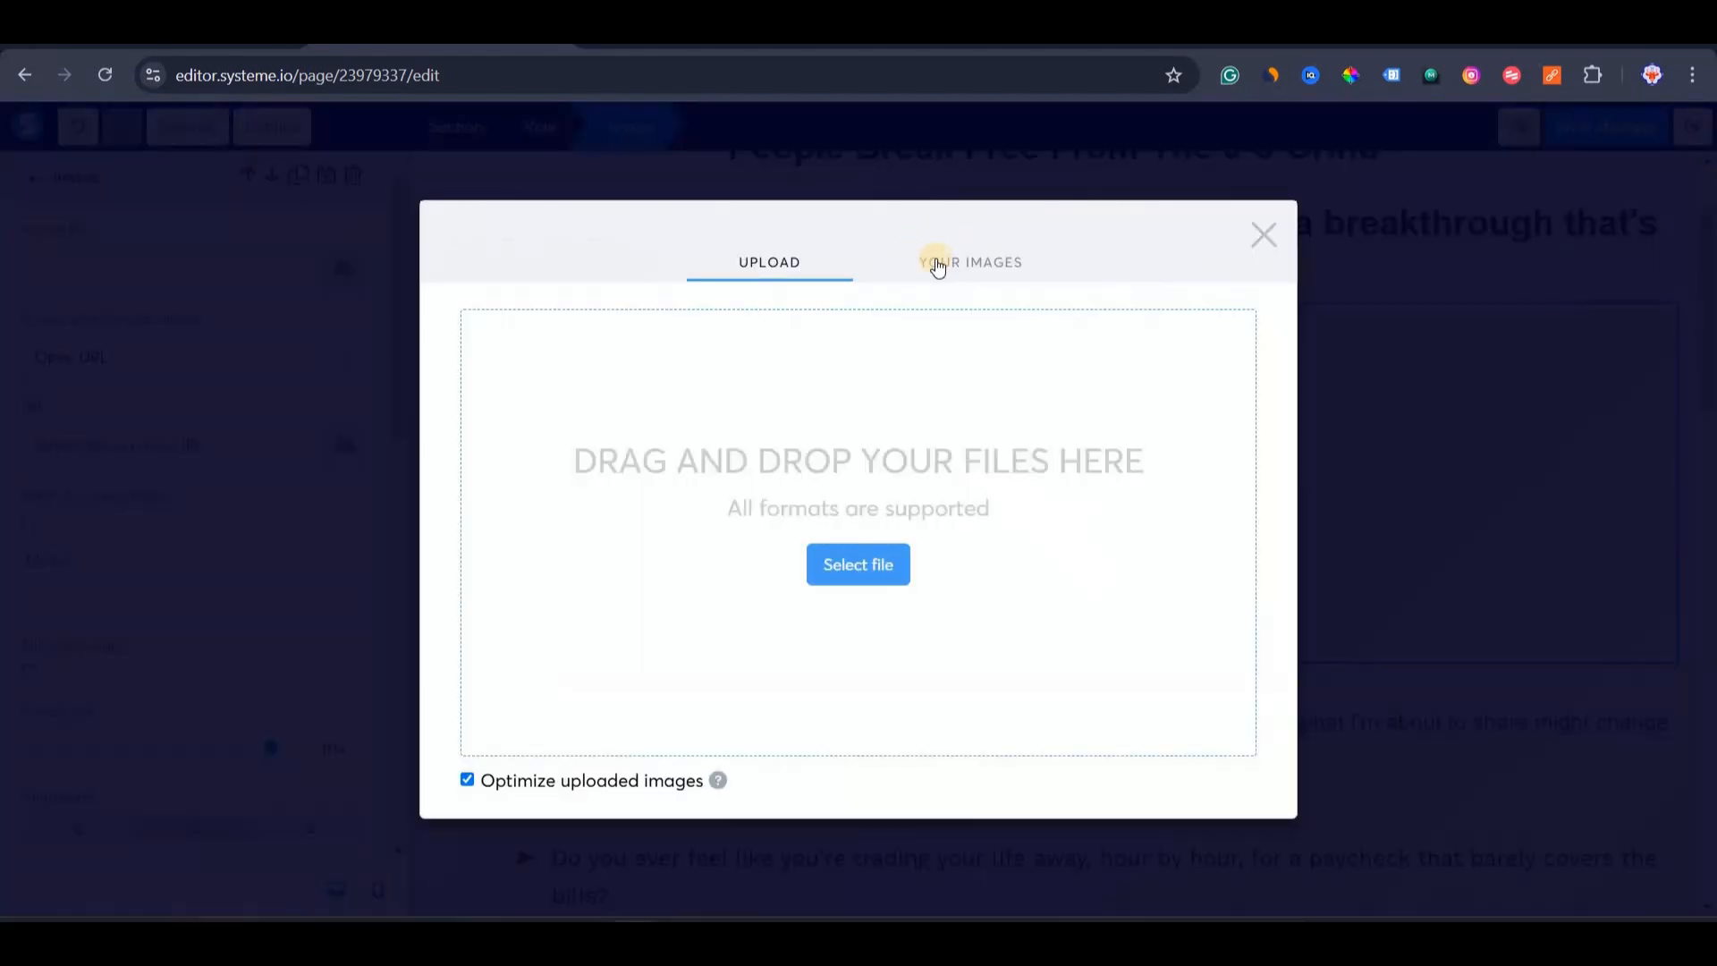
{"action": "left_click", "coordinate": [948, 263]}
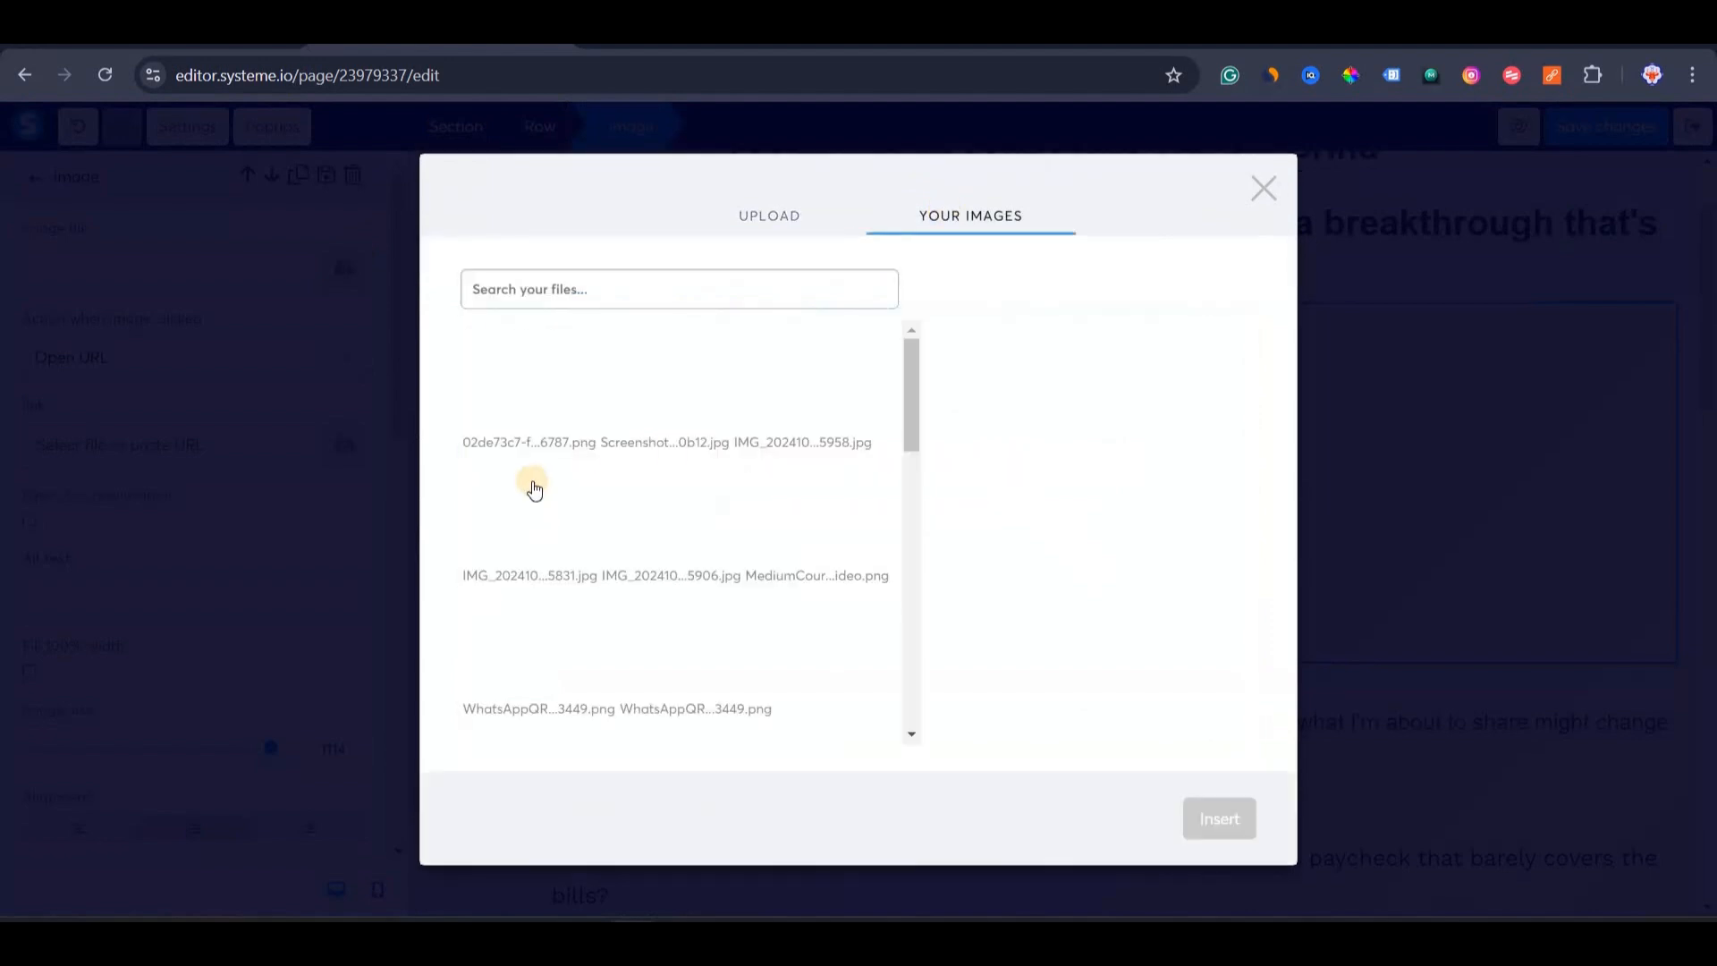
{"action": "scroll", "coordinate": [556, 730], "scroll_direction": "down", "scroll_amount": 10}
{"action": "left_click", "coordinate": [798, 410]}
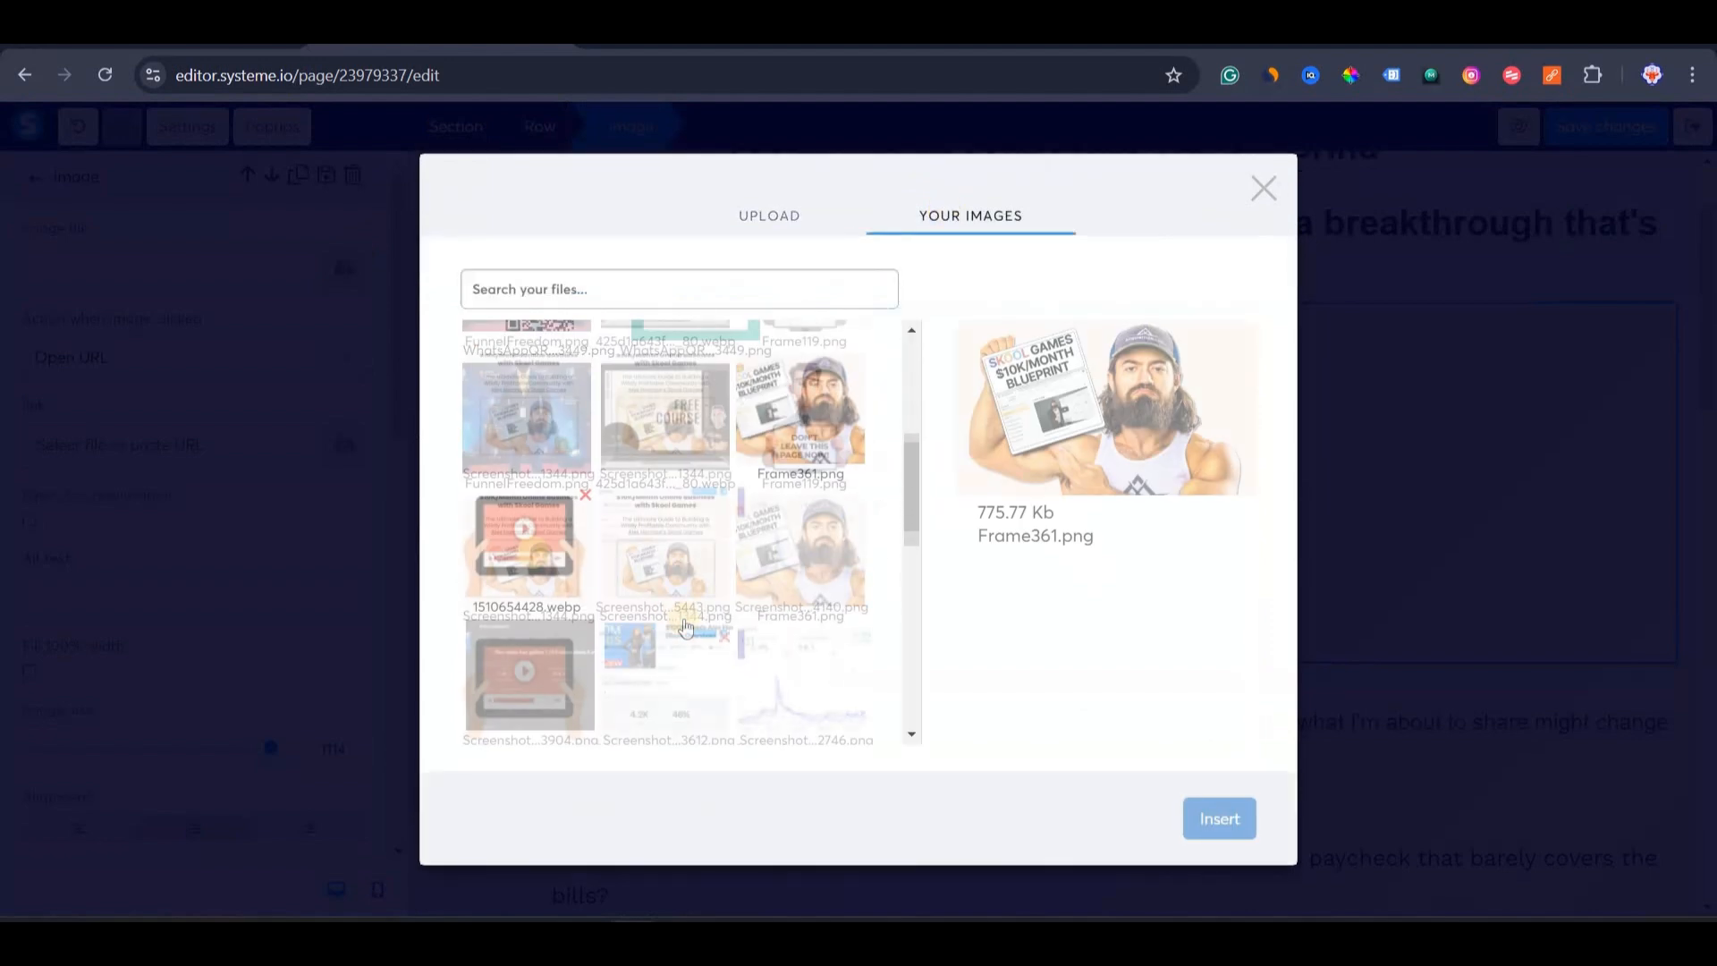
{"action": "left_click", "coordinate": [524, 545]}
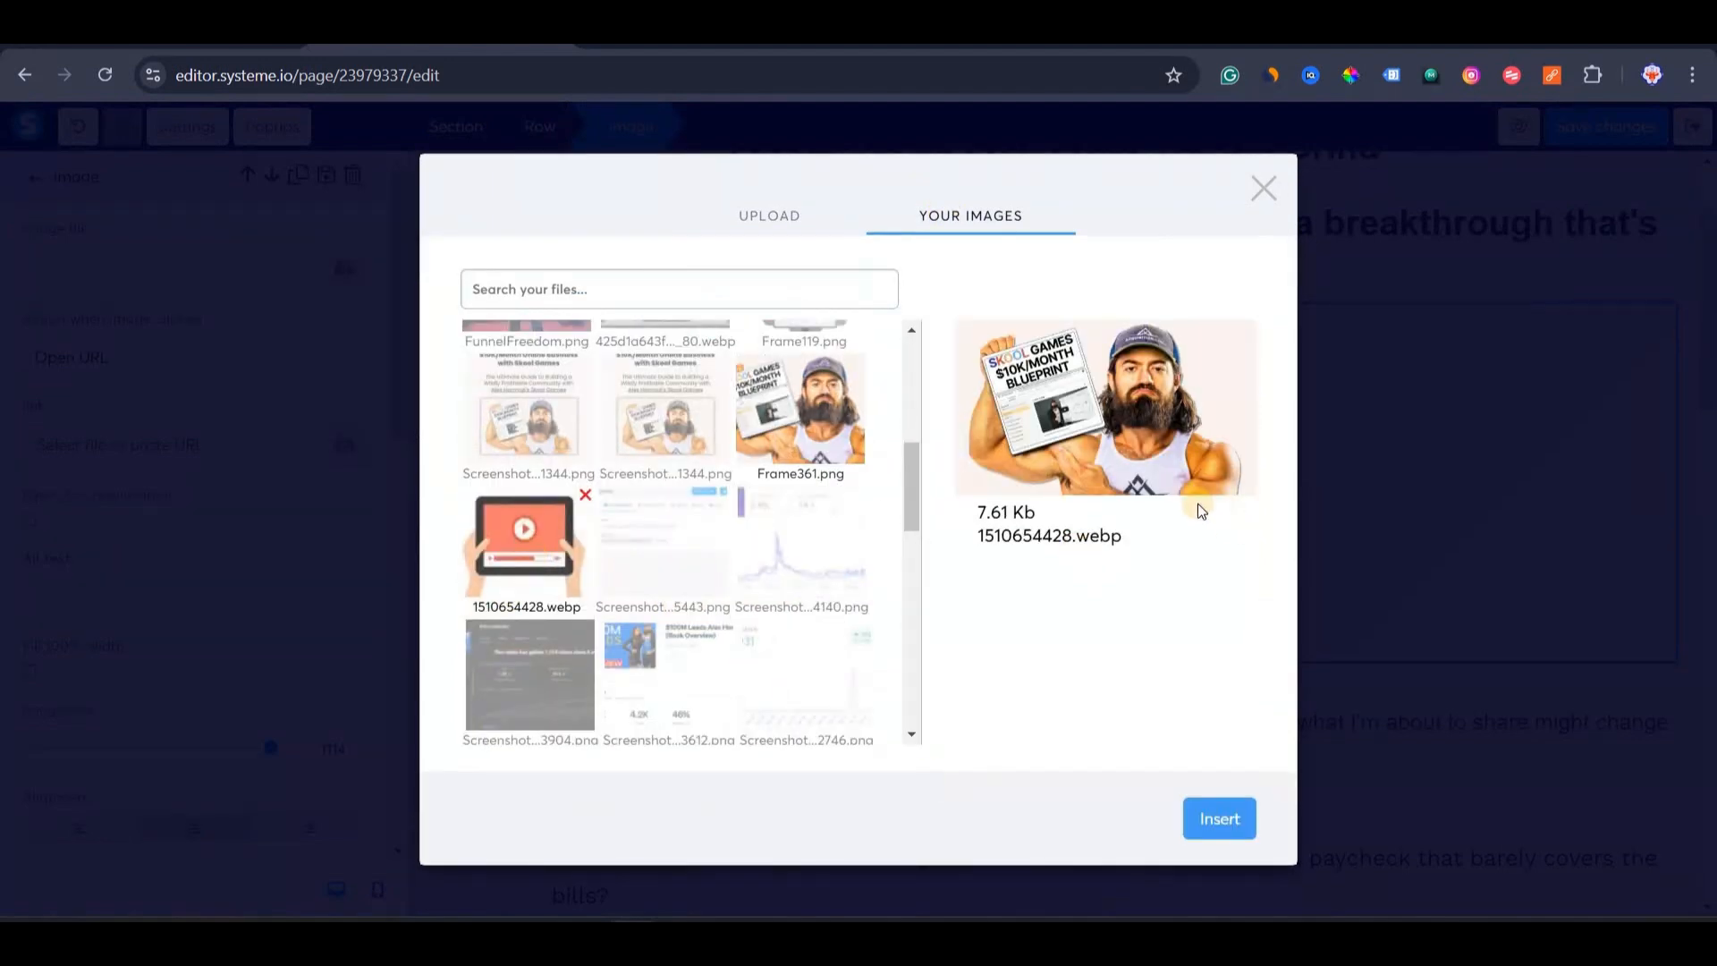
{"action": "left_click", "coordinate": [1219, 819]}
{"action": "left_click", "coordinate": [824, 681]}
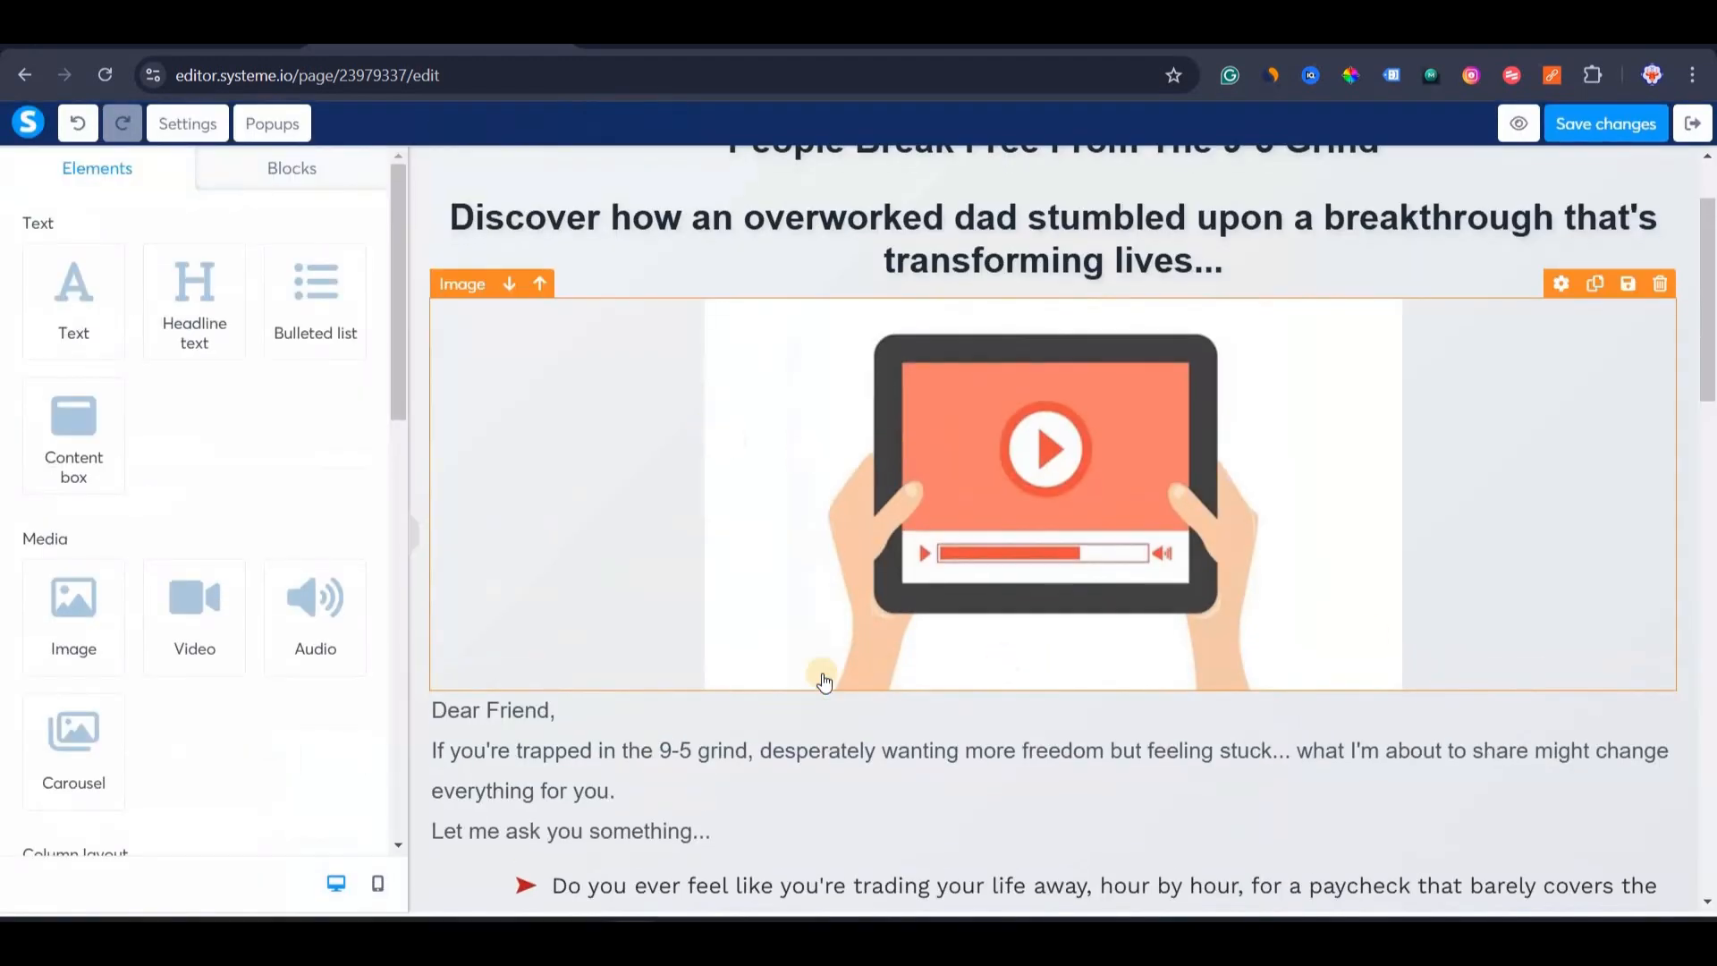
Save the page and scroll through its live preview before returning to ChatGPT.
{"action": "scroll", "coordinate": [824, 682], "scroll_direction": "down", "scroll_amount": 9}
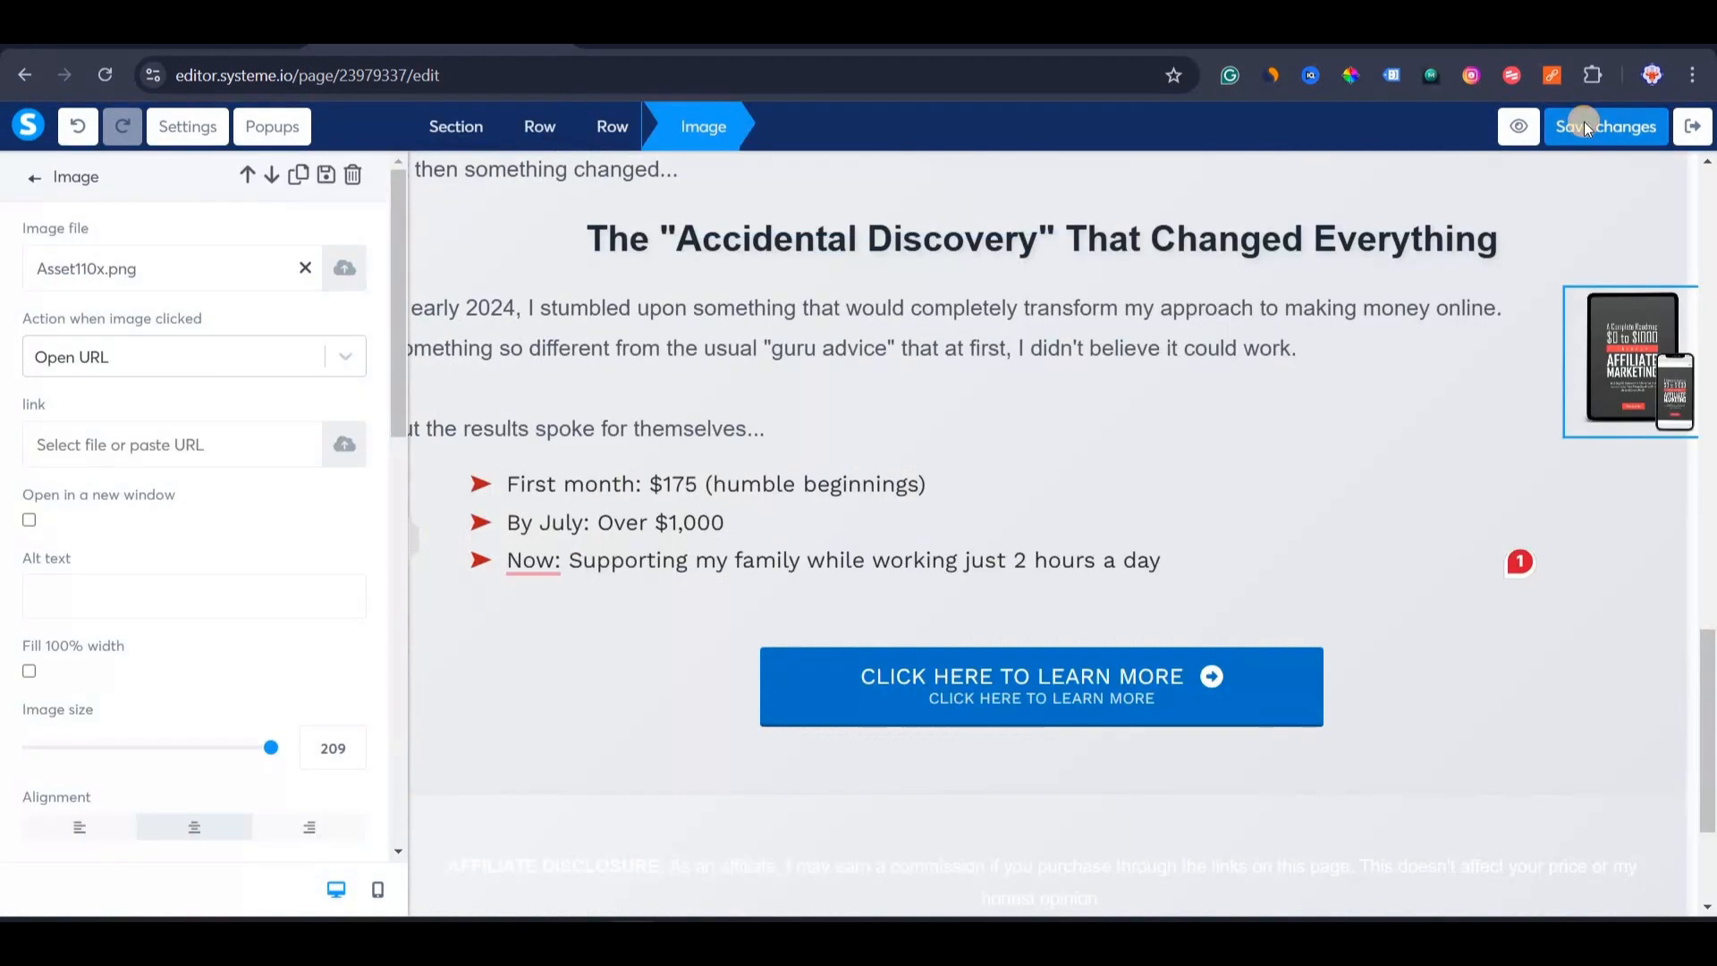
{"action": "left_click", "coordinate": [1584, 124]}
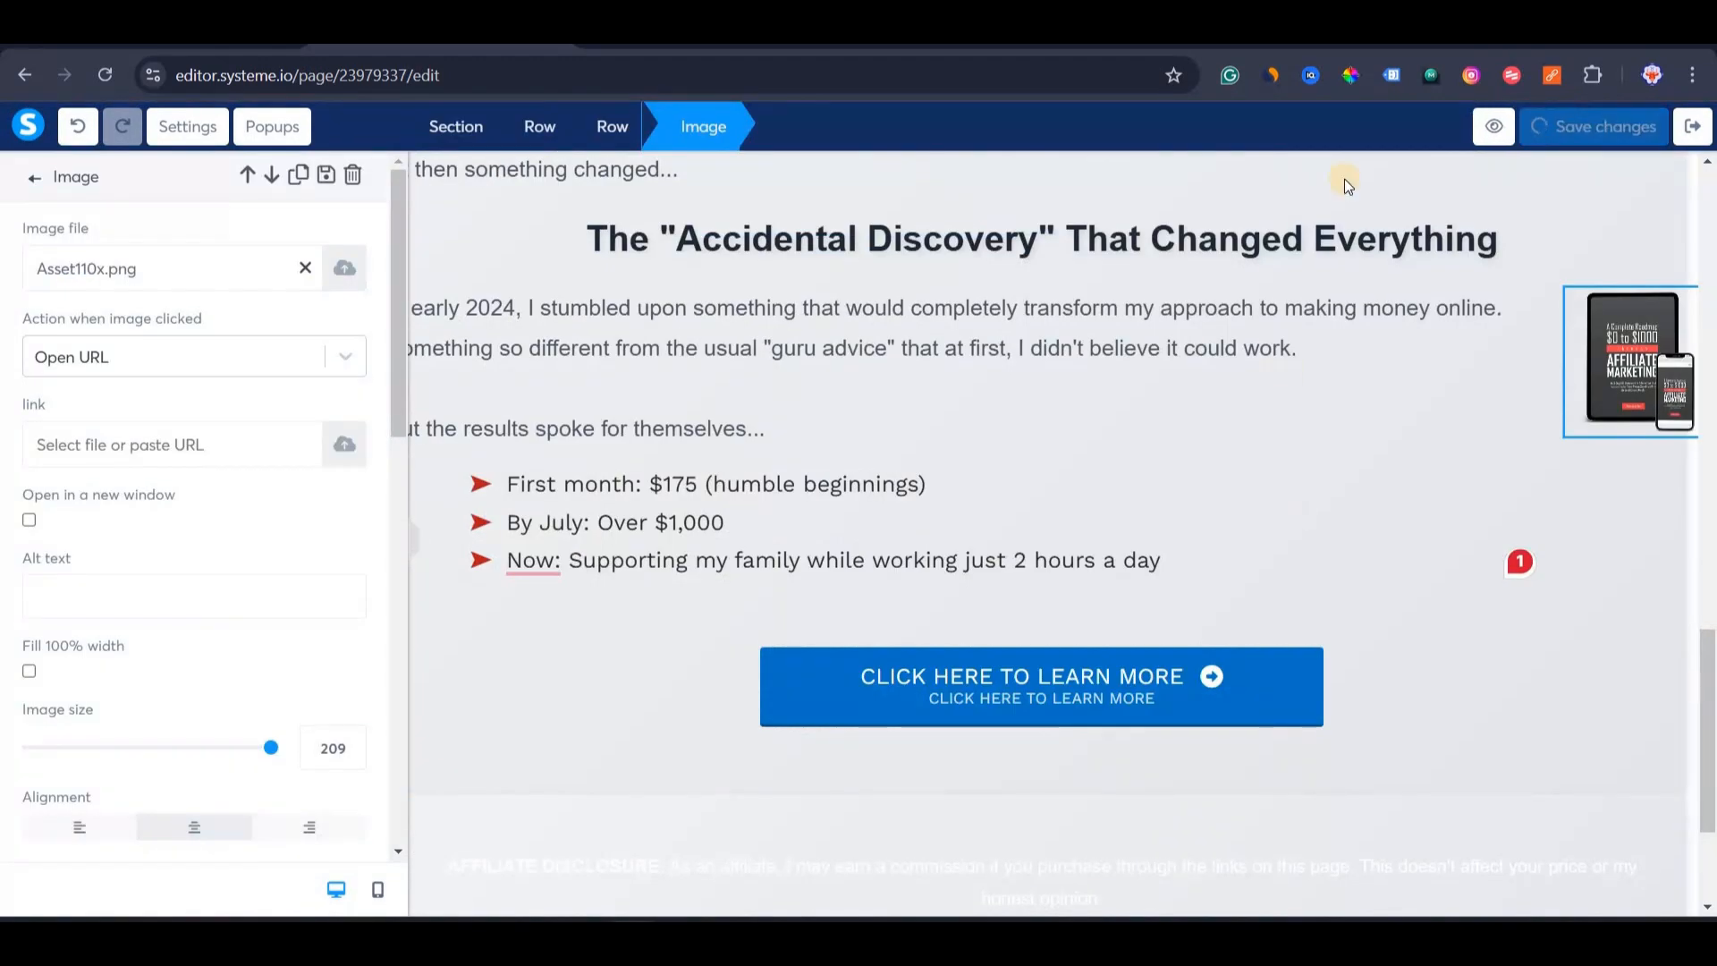
{"action": "left_click", "coordinate": [1522, 126]}
{"action": "scroll", "coordinate": [365, 472], "scroll_direction": "down", "scroll_amount": 1}
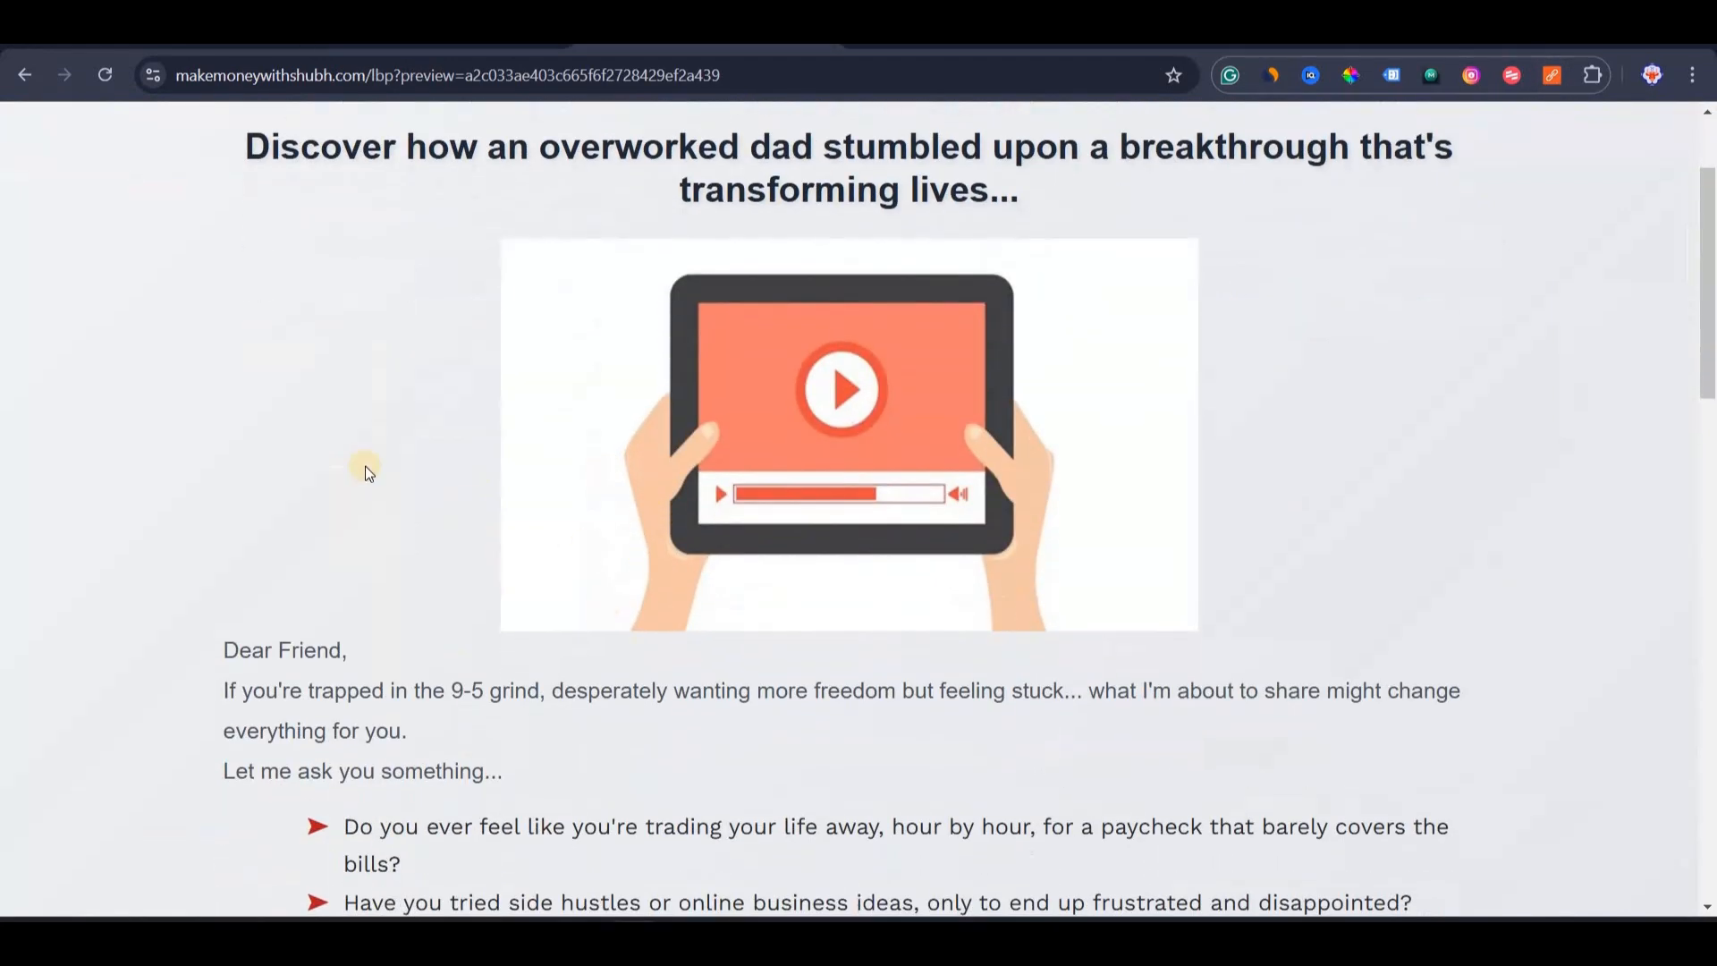
{"action": "scroll", "coordinate": [1075, 744], "scroll_direction": "down", "scroll_amount": 15}
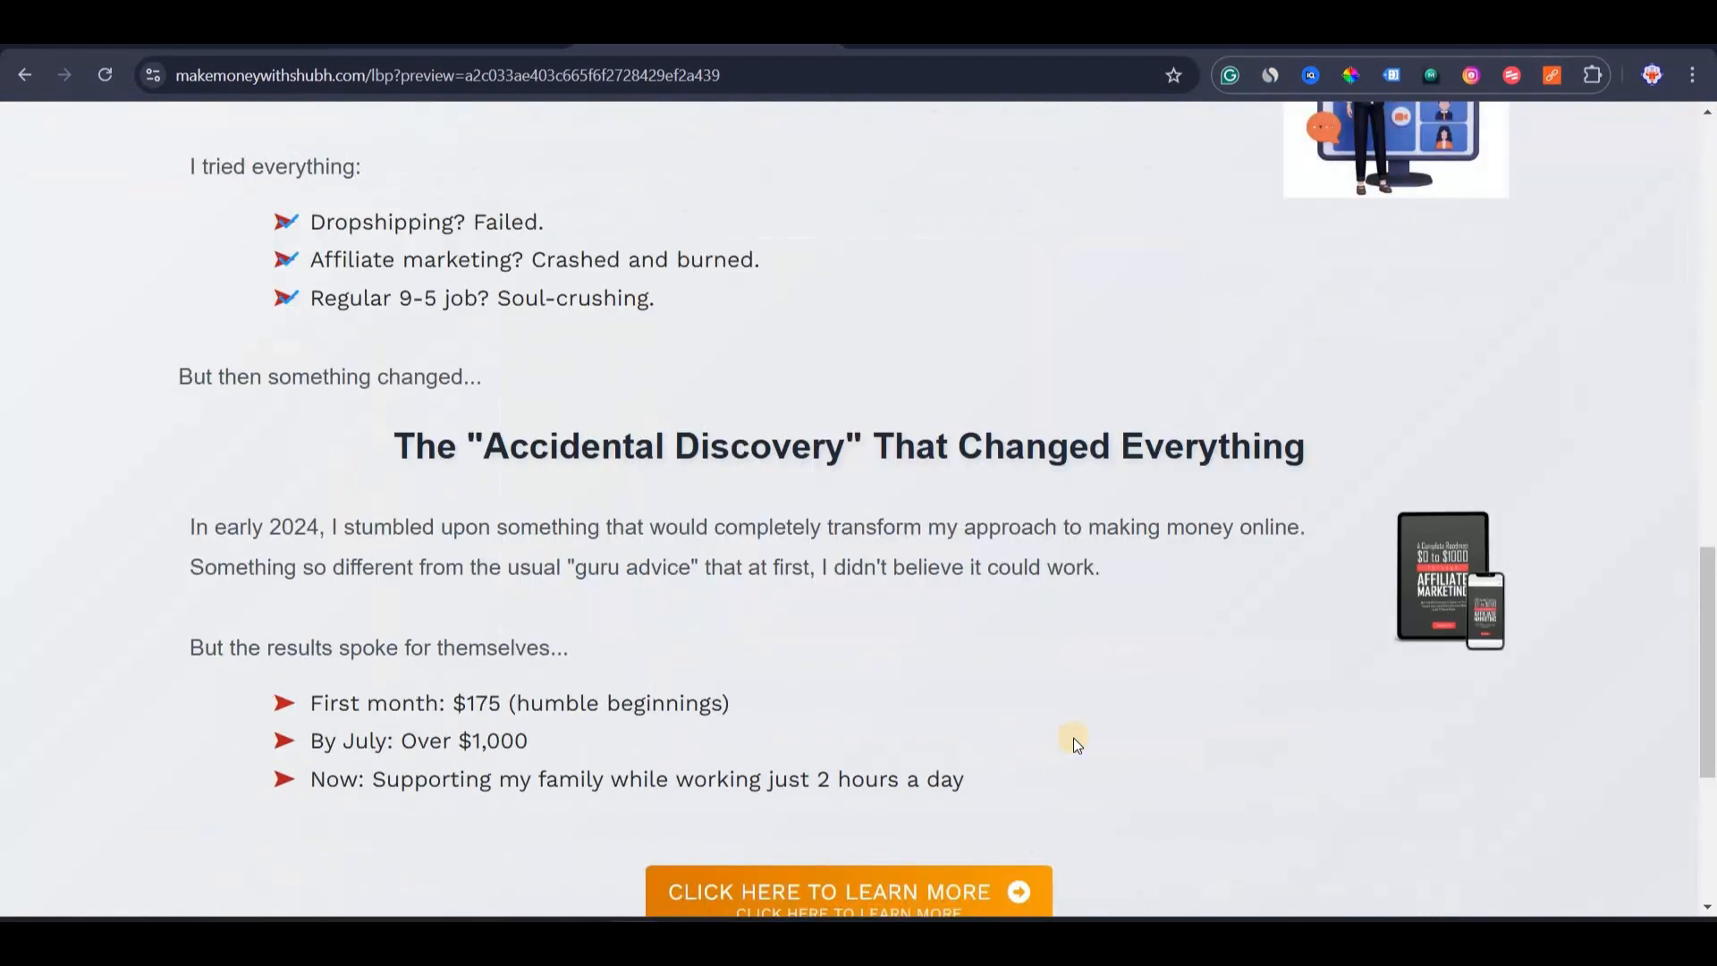
{"action": "scroll", "coordinate": [961, 565], "scroll_direction": "up", "scroll_amount": 8}
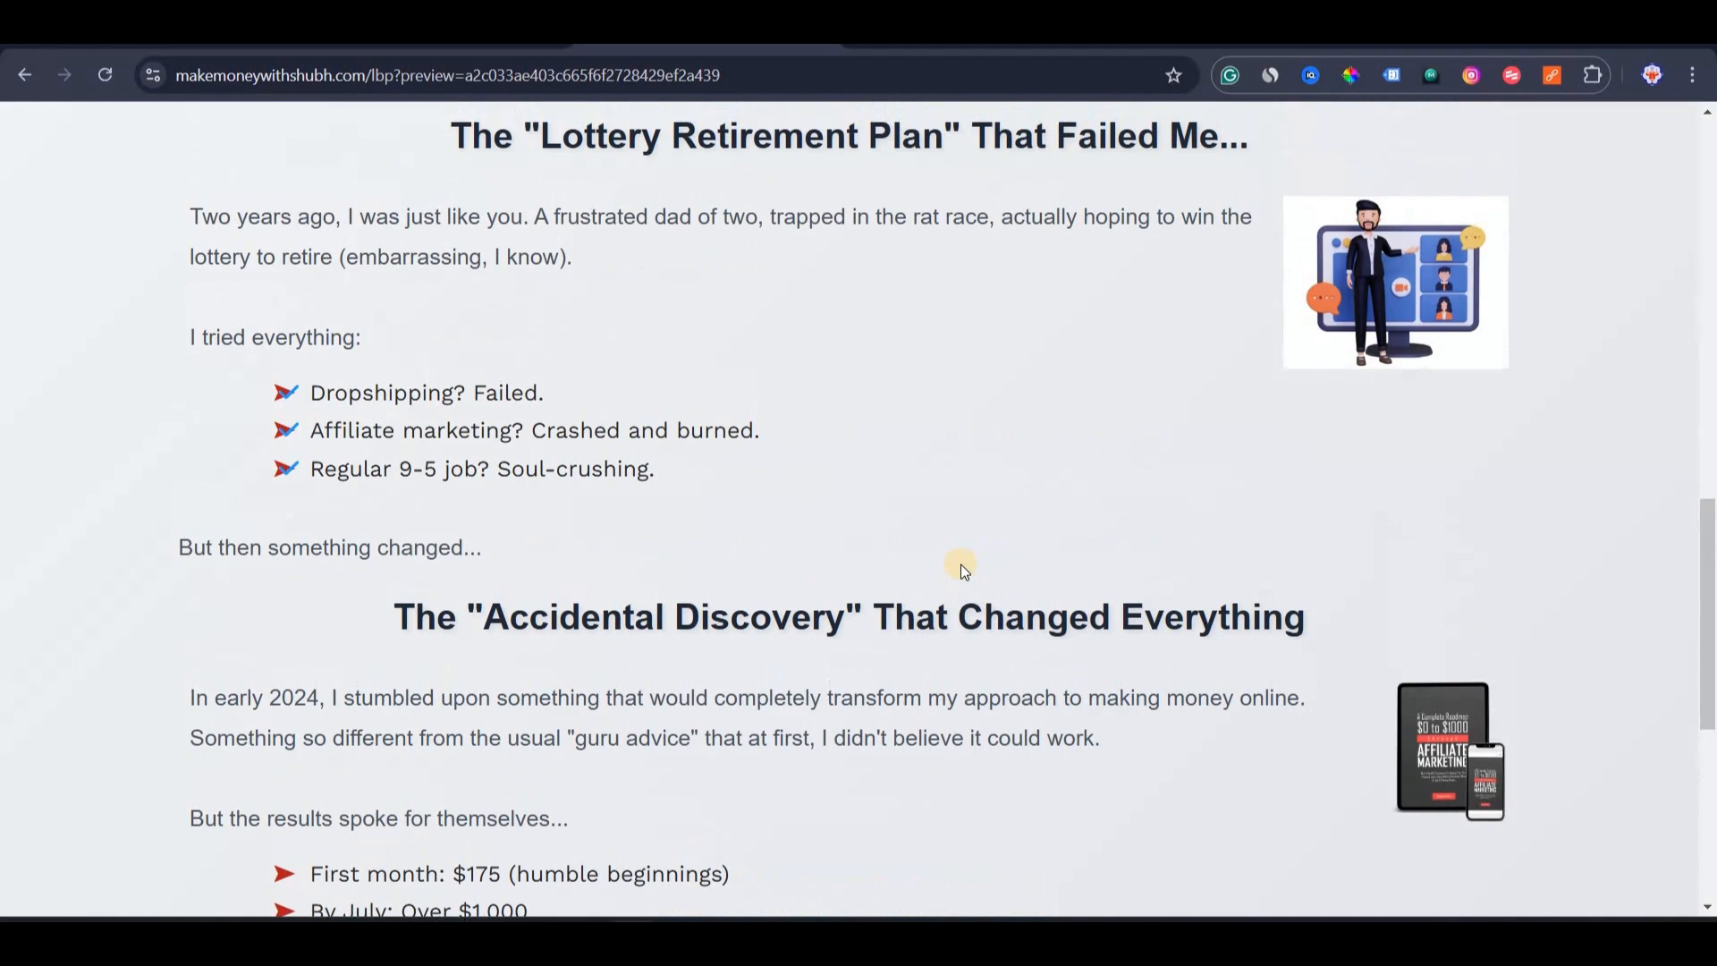
{"action": "scroll", "coordinate": [892, 371], "scroll_direction": "down", "scroll_amount": 13}
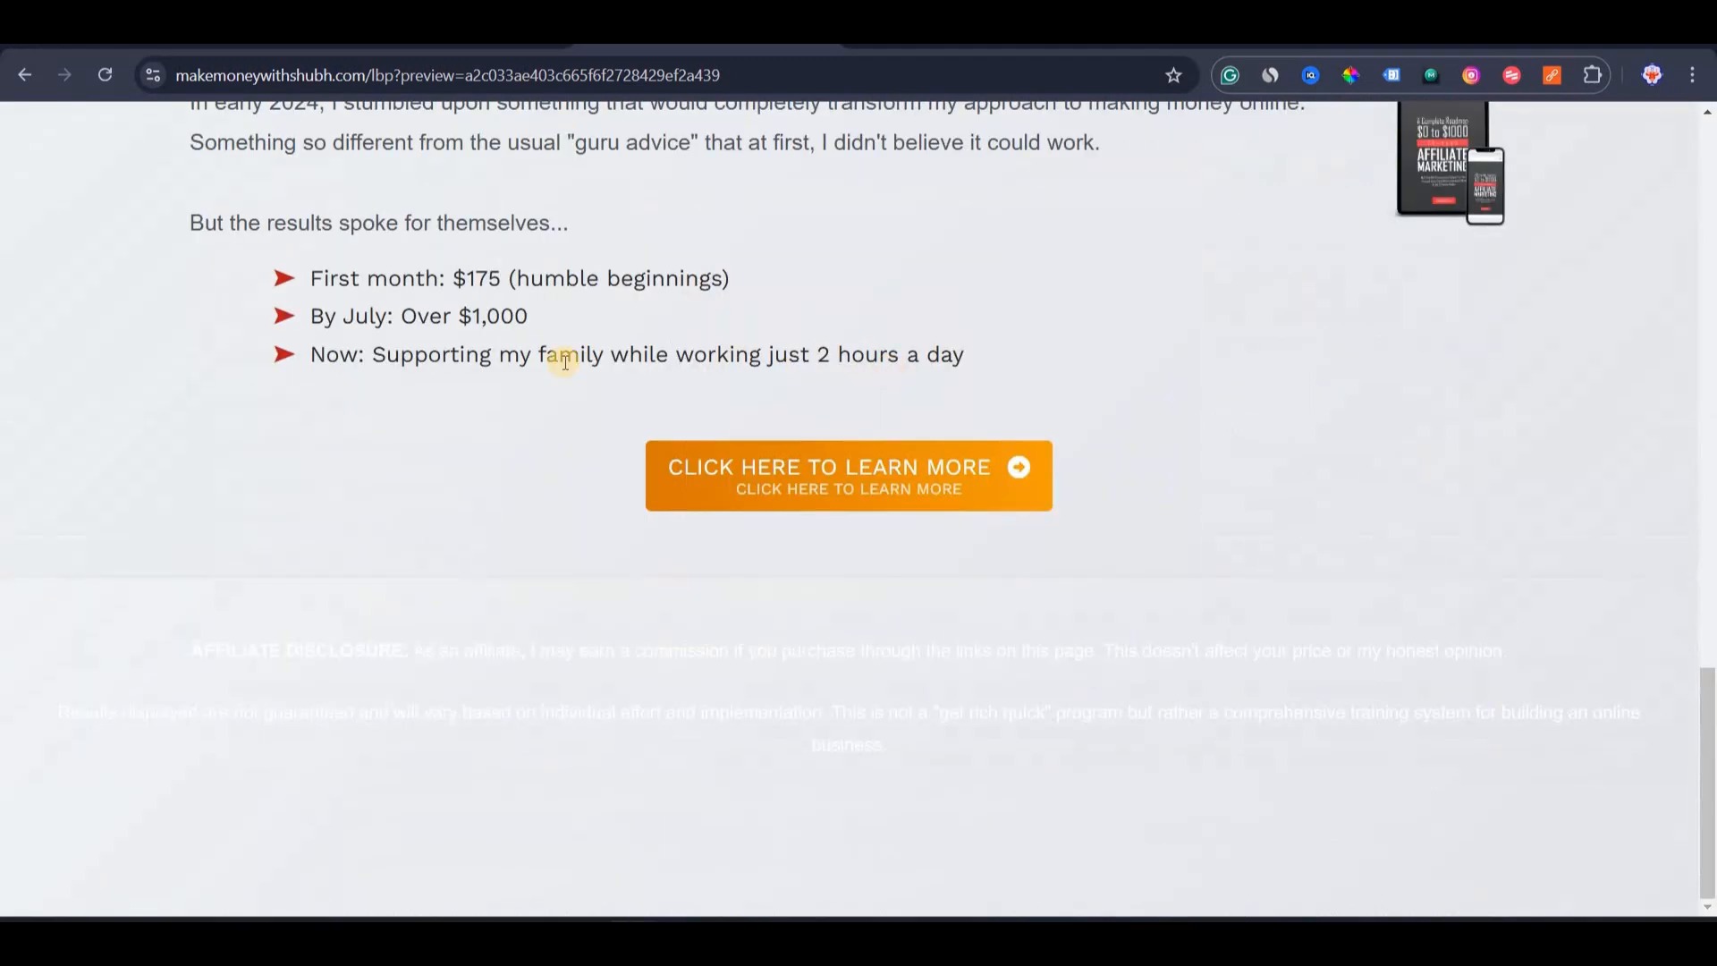
{"action": "scroll", "coordinate": [565, 361], "scroll_direction": "up", "scroll_amount": 15}
{"action": "scroll", "coordinate": [701, 153], "scroll_direction": "down", "scroll_amount": 15}
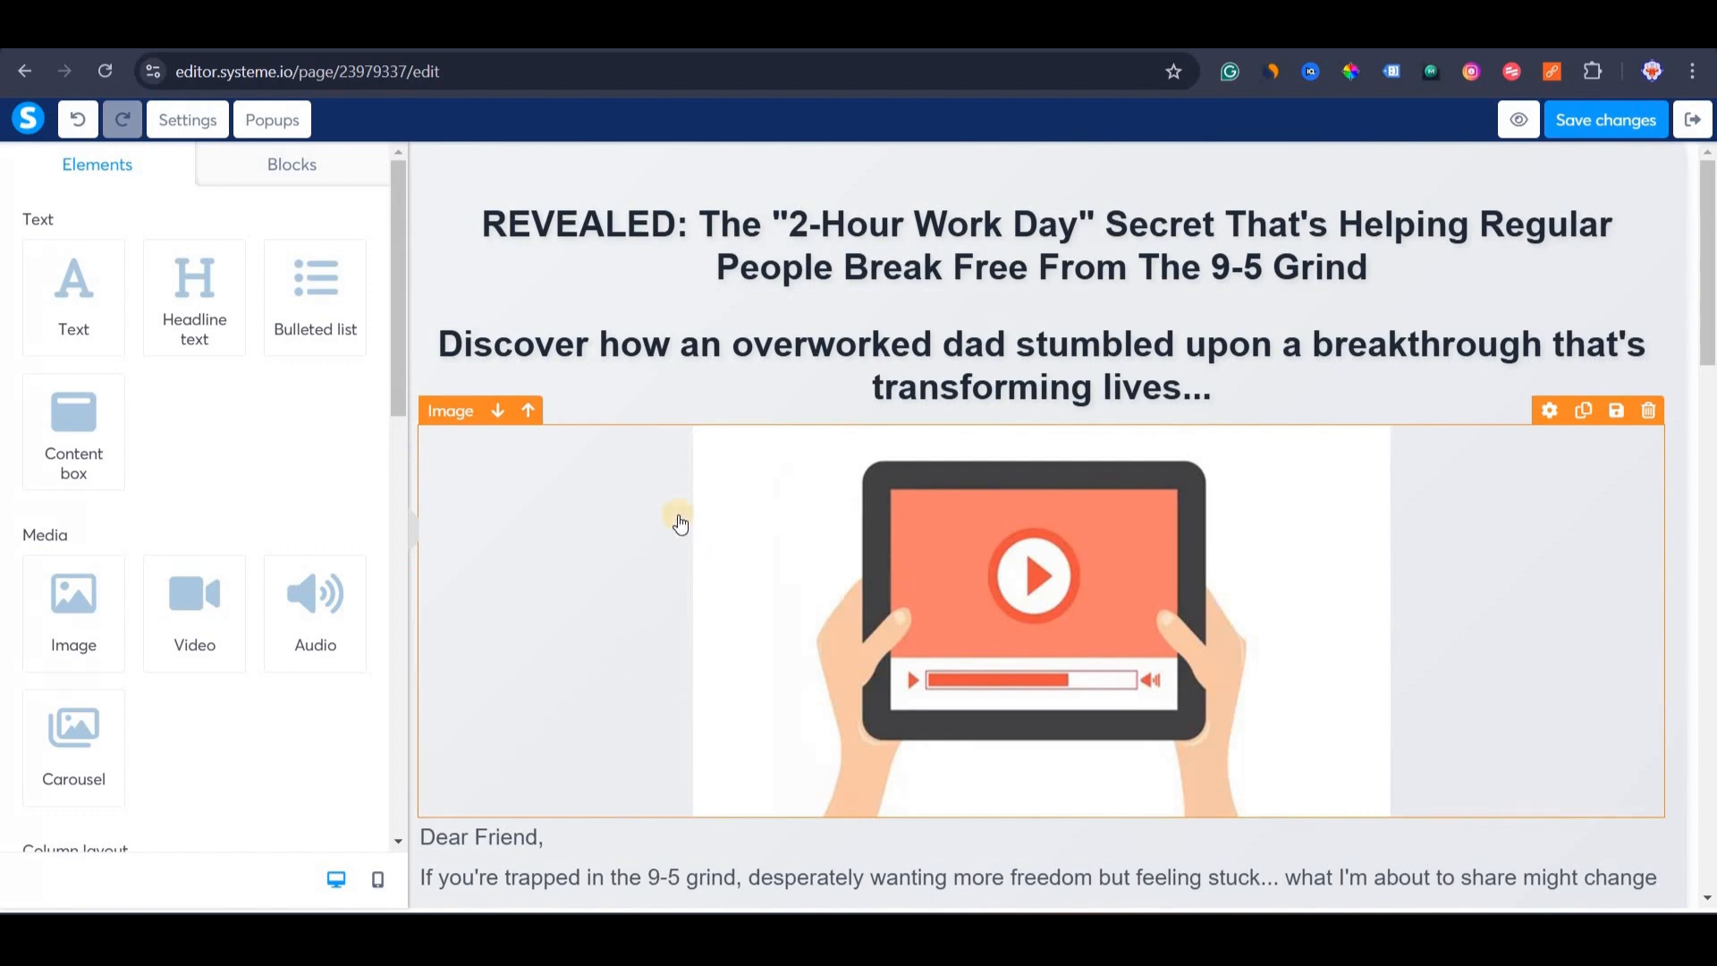
{"action": "scroll", "coordinate": [680, 523], "scroll_direction": "down", "scroll_amount": 15}
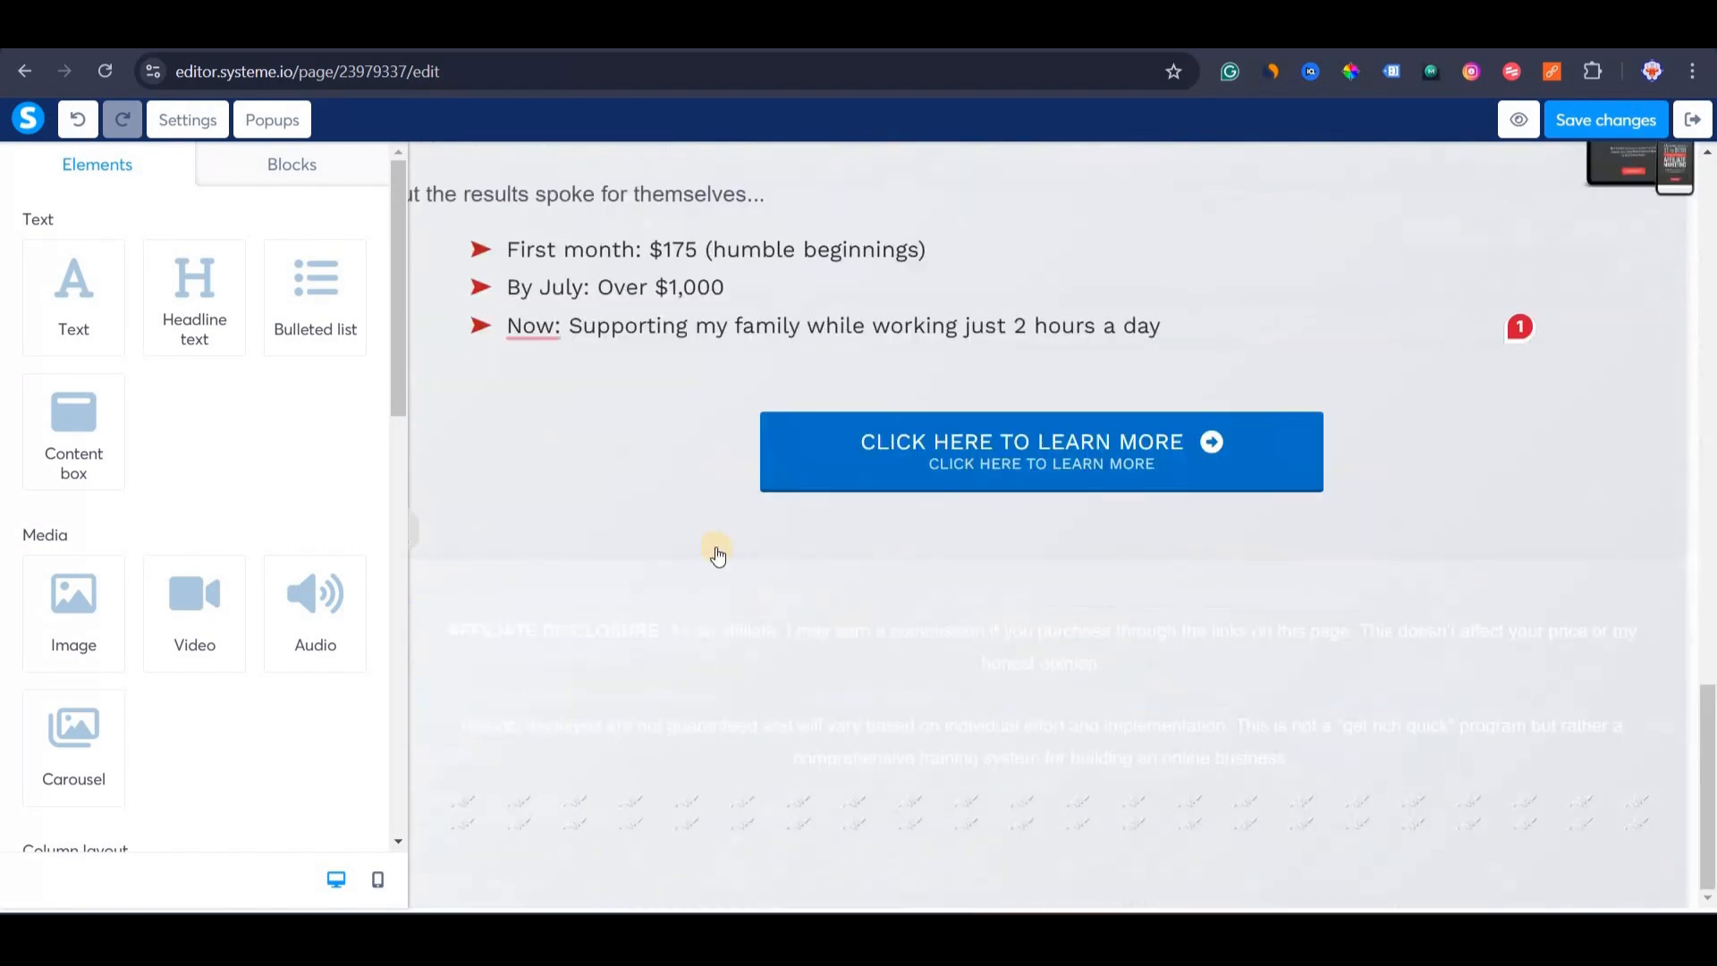
{"action": "scroll", "coordinate": [662, 284], "scroll_direction": "up", "scroll_amount": 15}
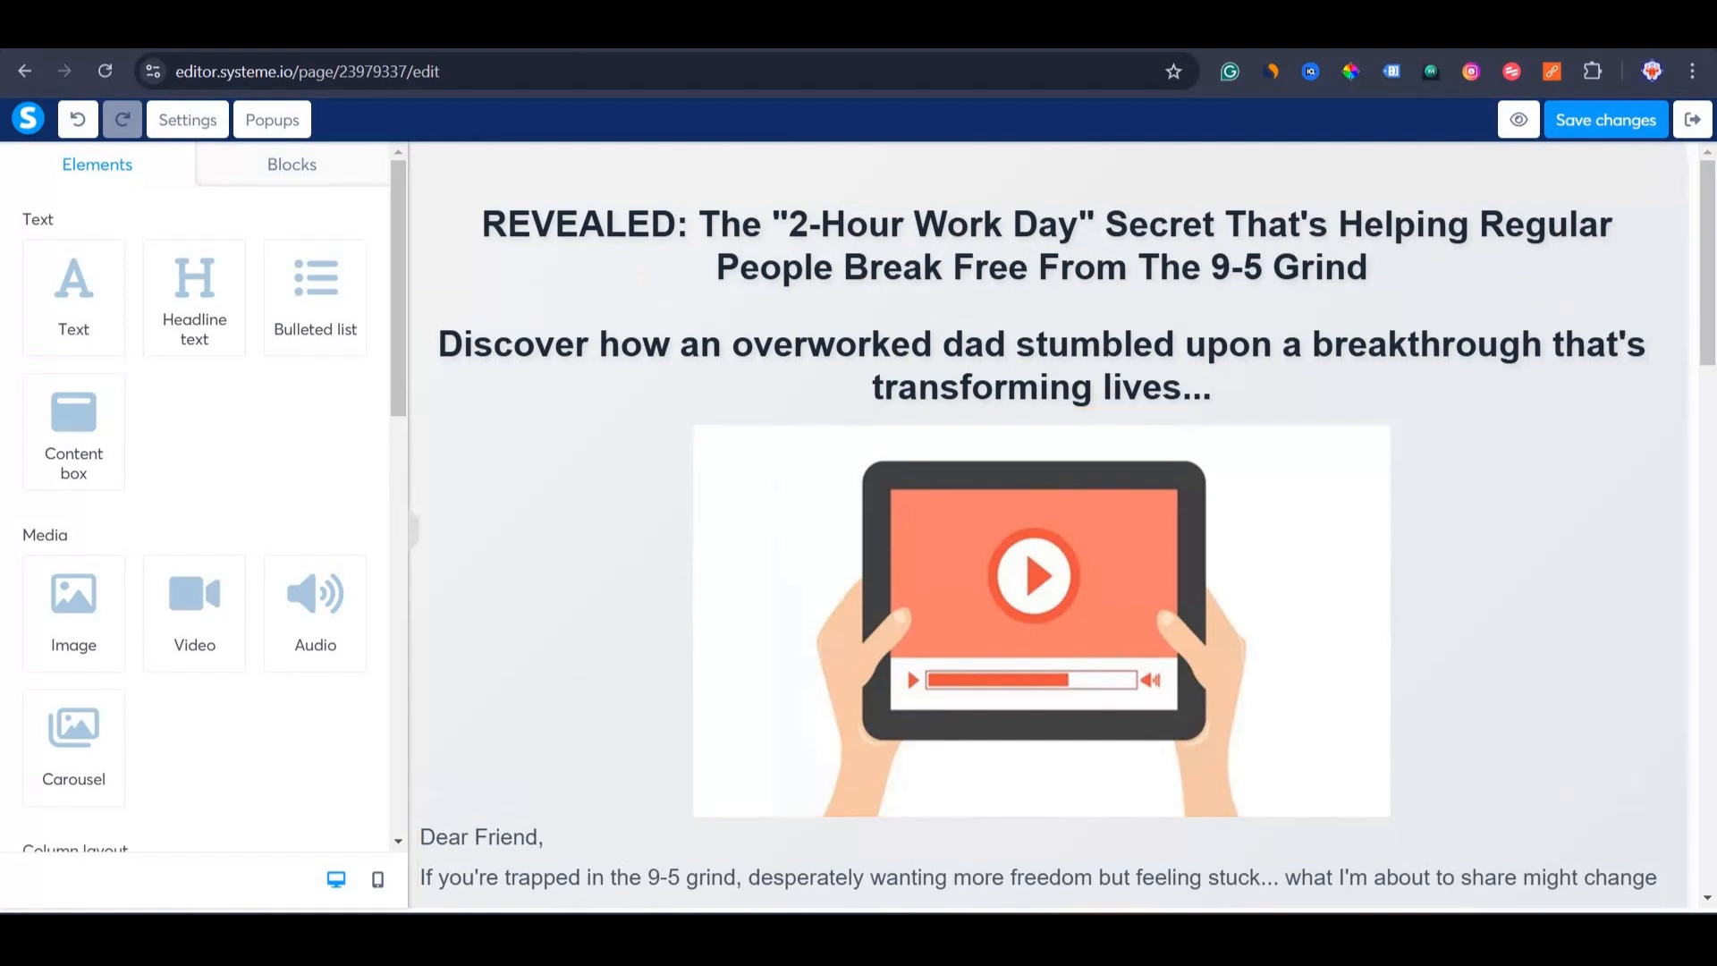
{"action": "left_click", "coordinate": [482, 937]}
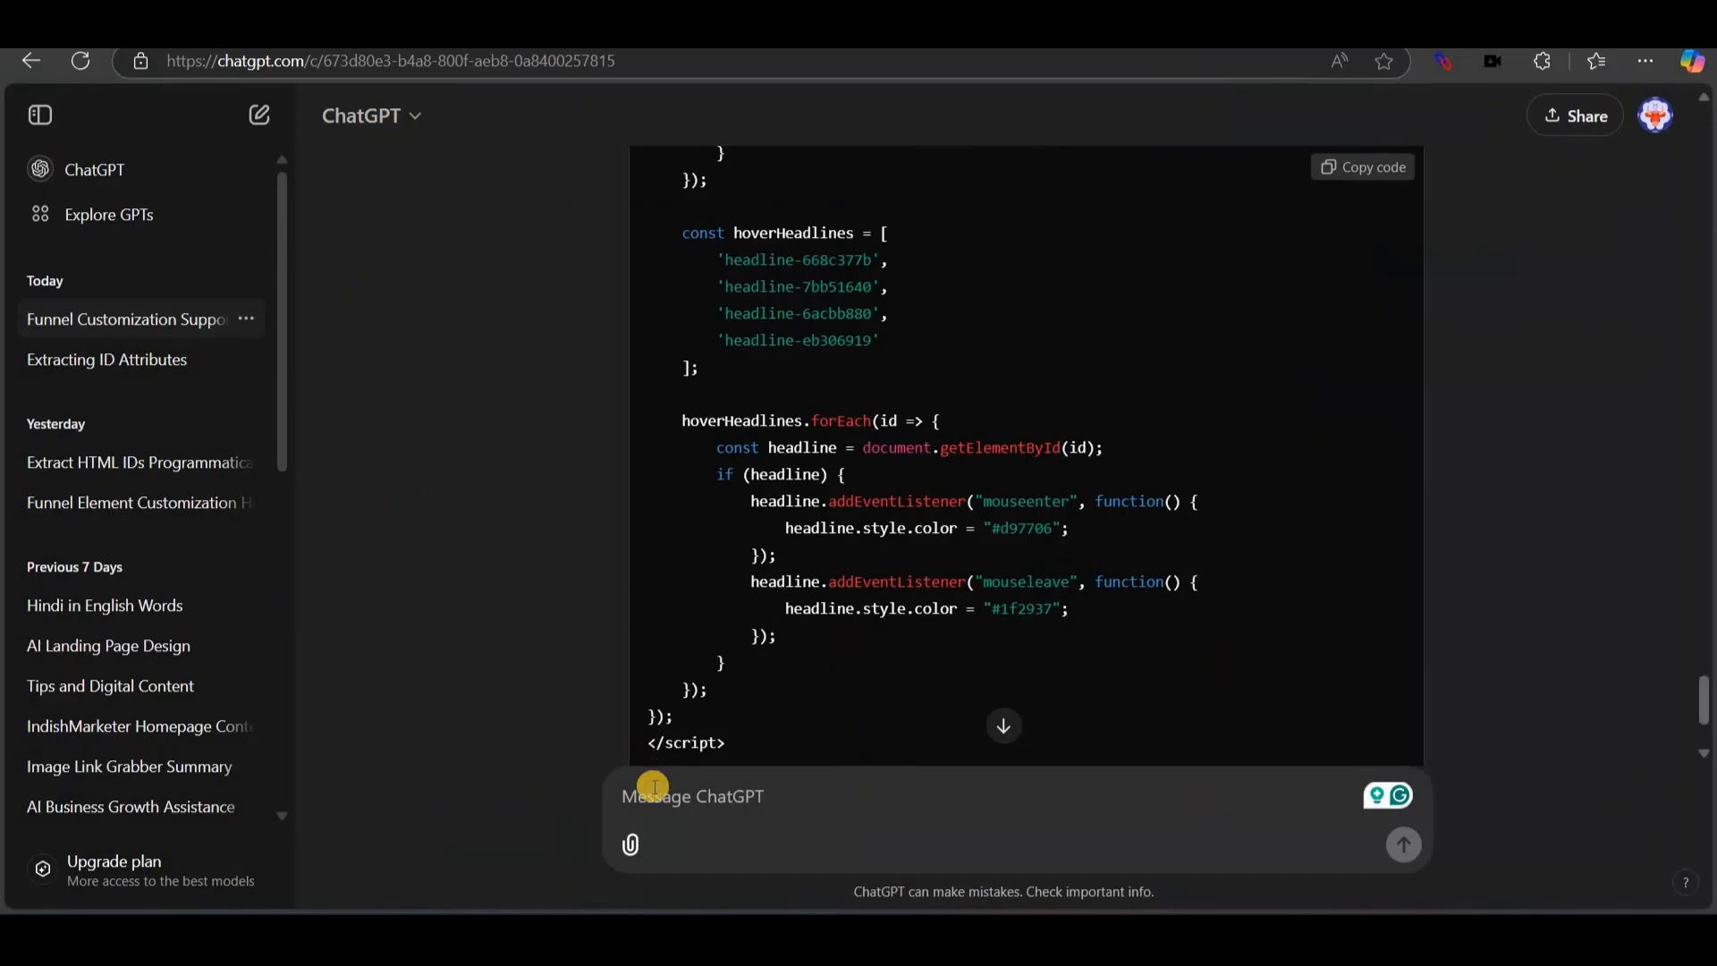
Paste the numbered design-requirements prompt into ChatGPT and review its margin, shadow and black-section items.
{"action": "left_click", "coordinate": [652, 788]}
{"action": "key", "text": "ctrl+v"}
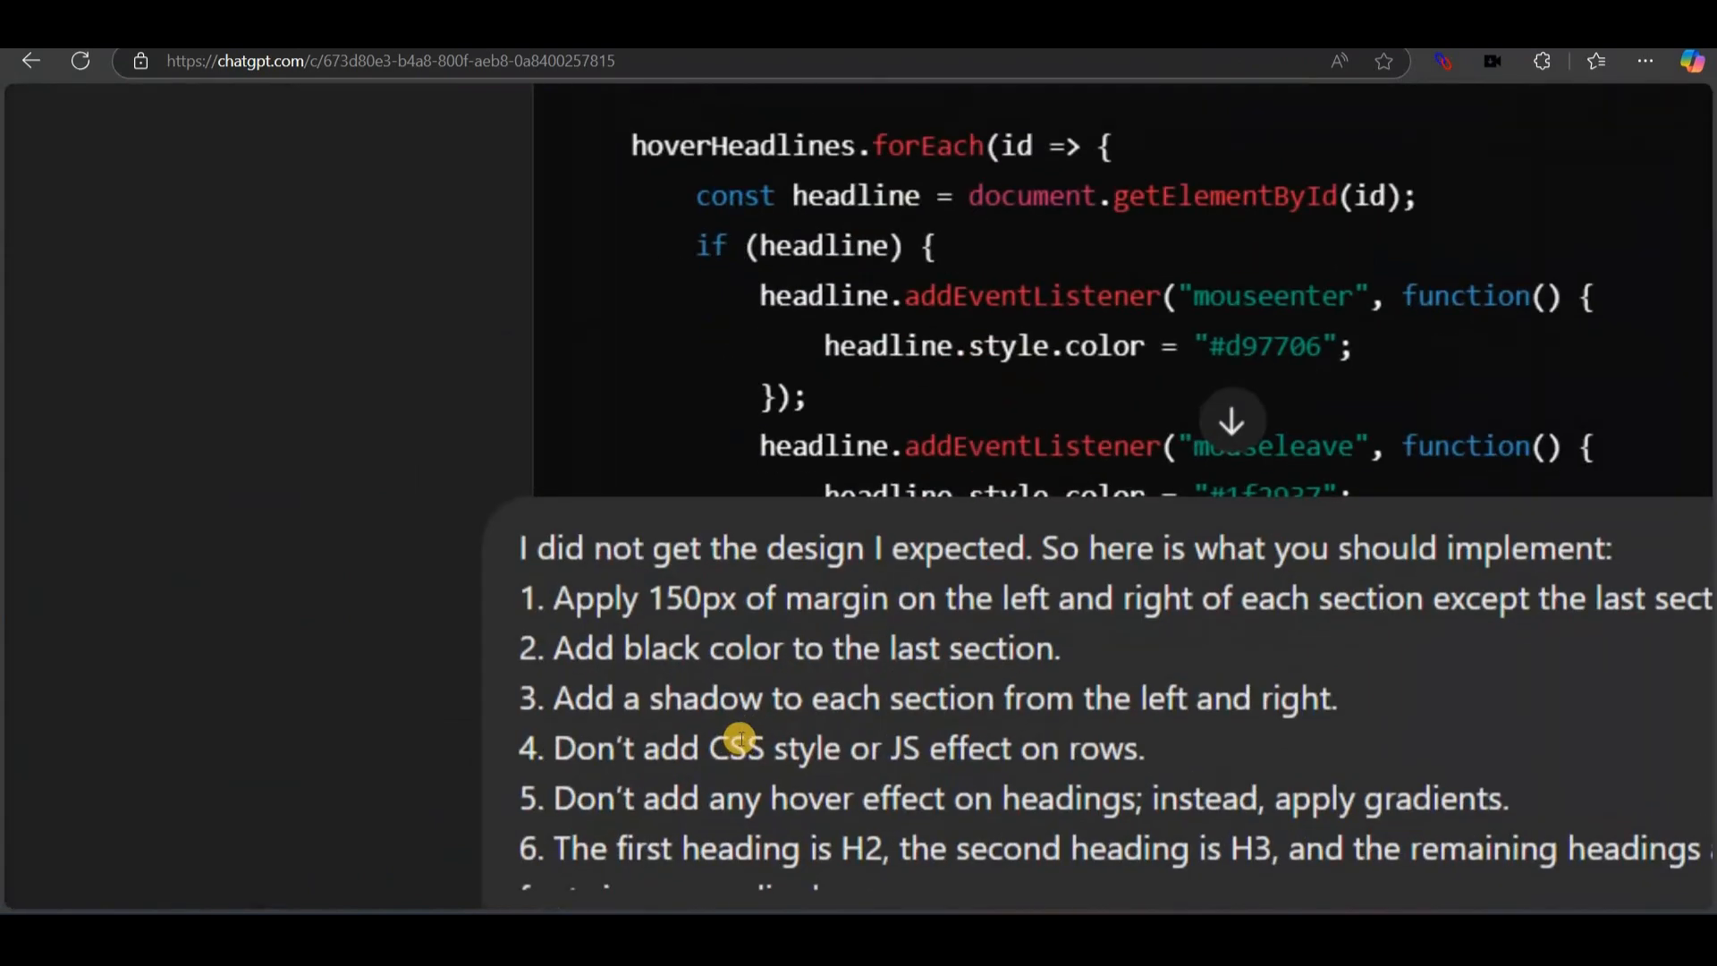
{"action": "left_click_drag", "start_coordinate": [254, 576], "coordinate": [1288, 567]}
{"action": "left_click", "coordinate": [498, 624]}
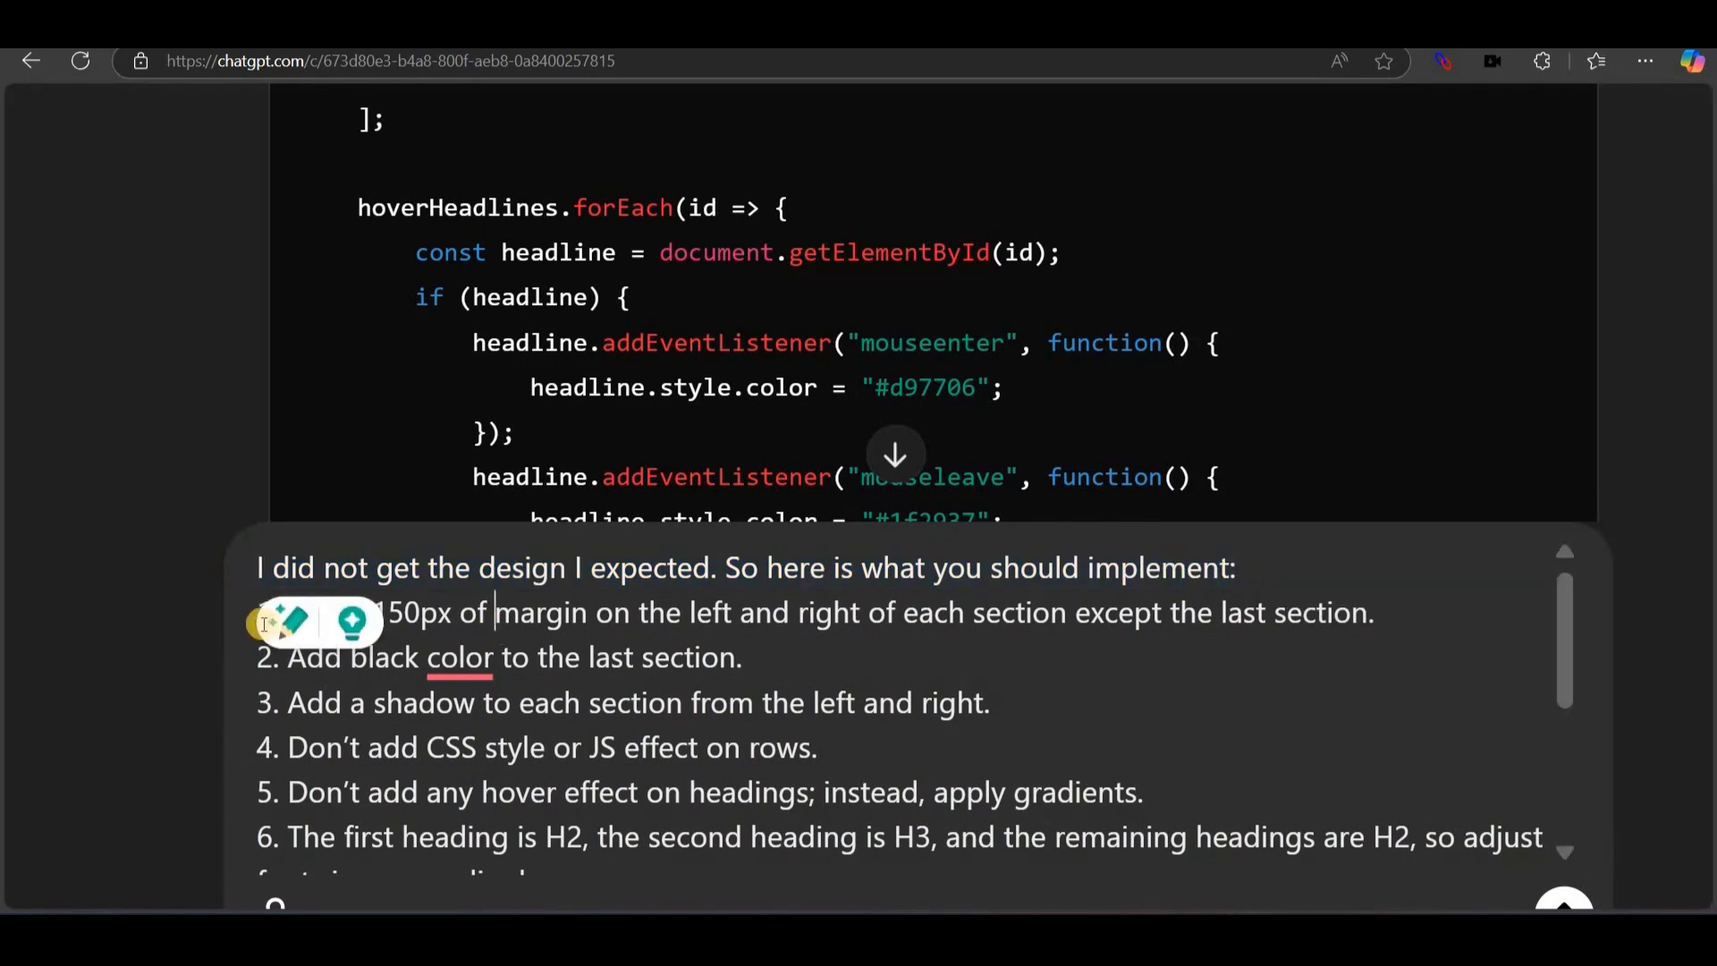
{"action": "left_click", "coordinate": [287, 615]}
{"action": "left_click", "coordinate": [636, 608], "text": "shift"}
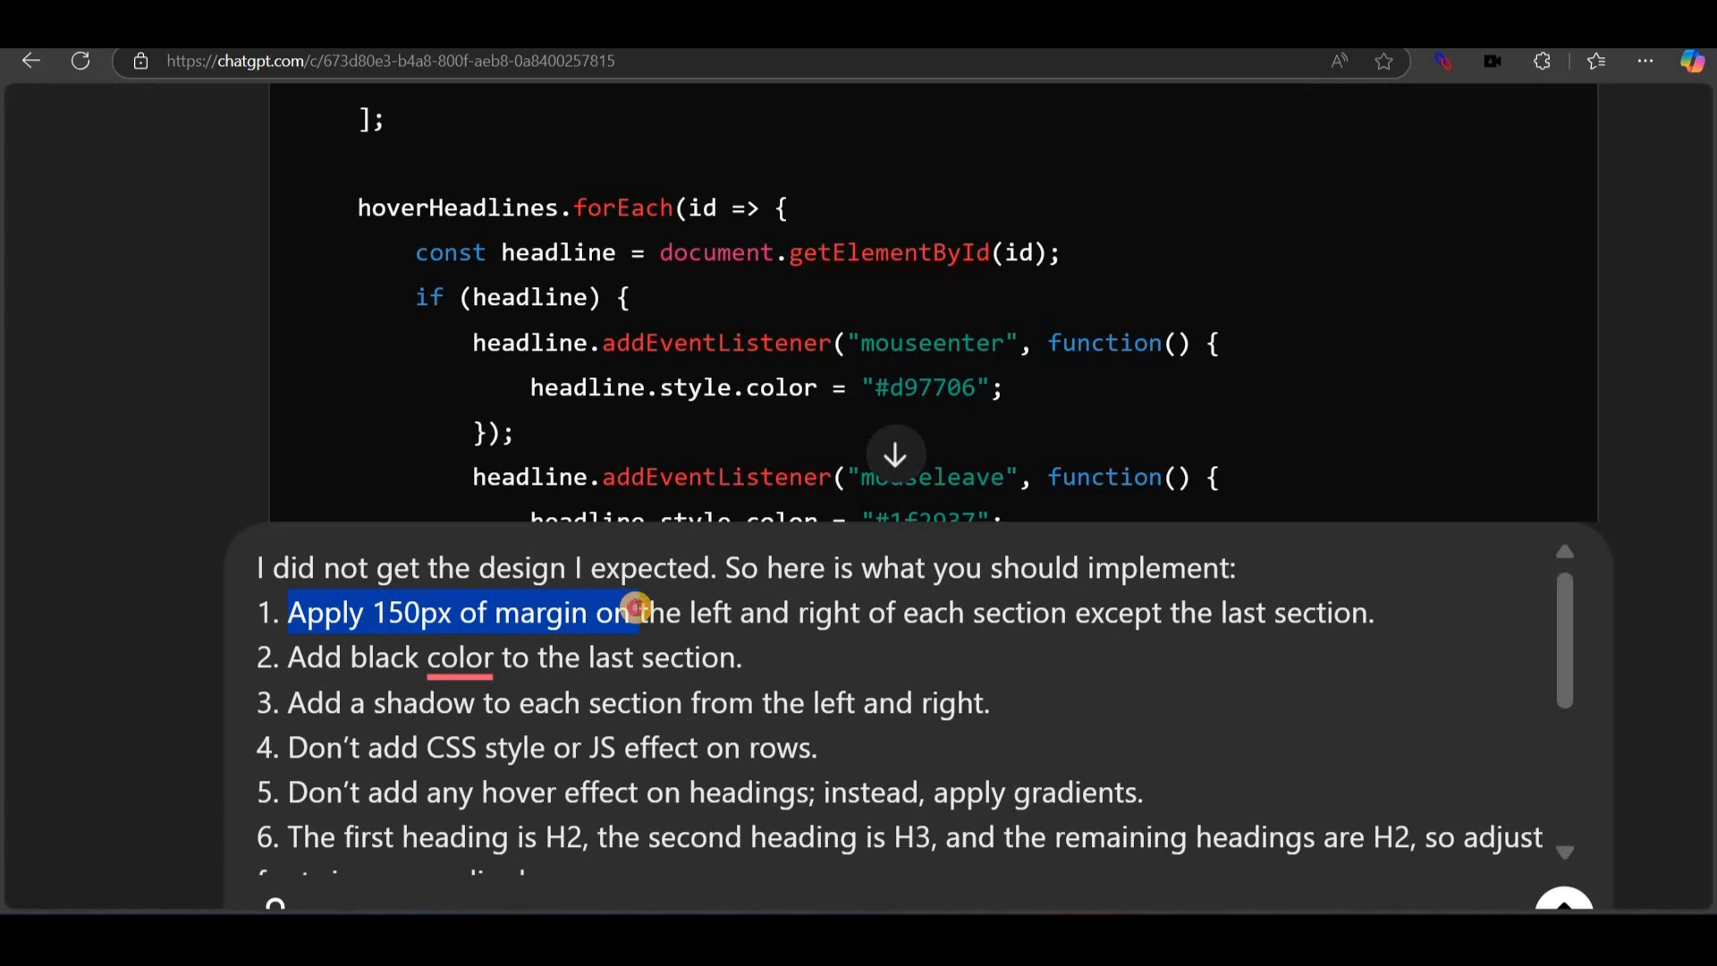
{"action": "left_click", "coordinate": [1274, 617], "text": "shift"}
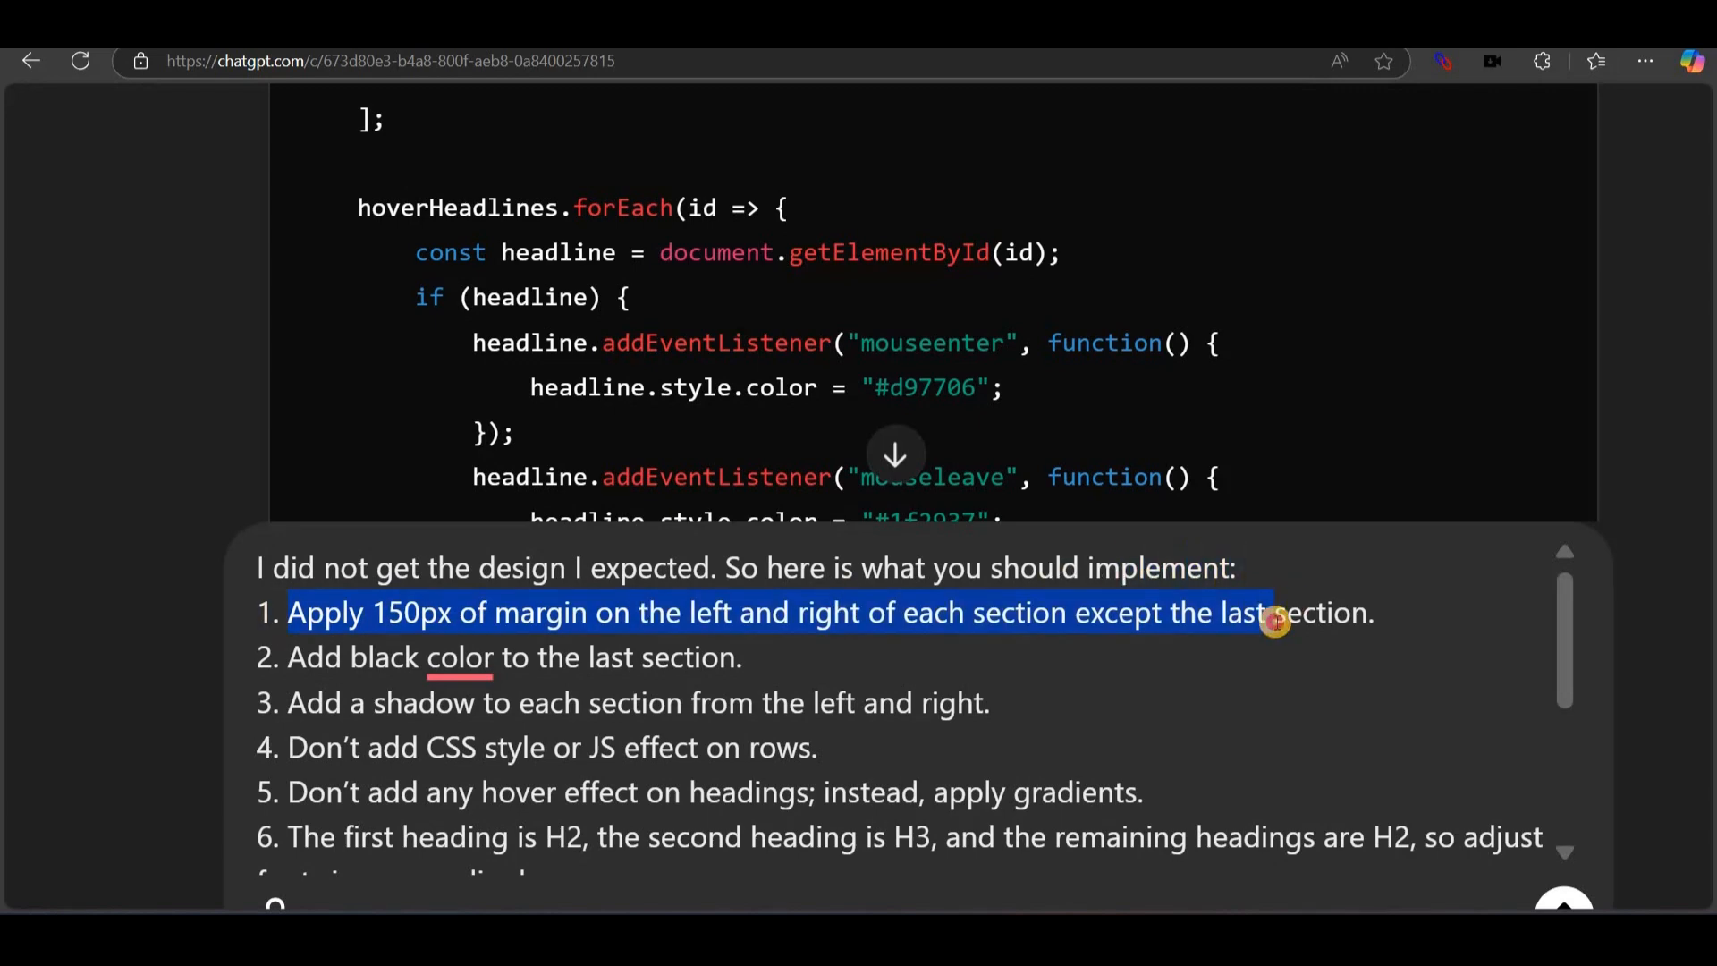
{"action": "left_click_drag", "start_coordinate": [1275, 621], "coordinate": [1419, 622]}
{"action": "left_click_drag", "start_coordinate": [523, 713], "coordinate": [525, 735]}
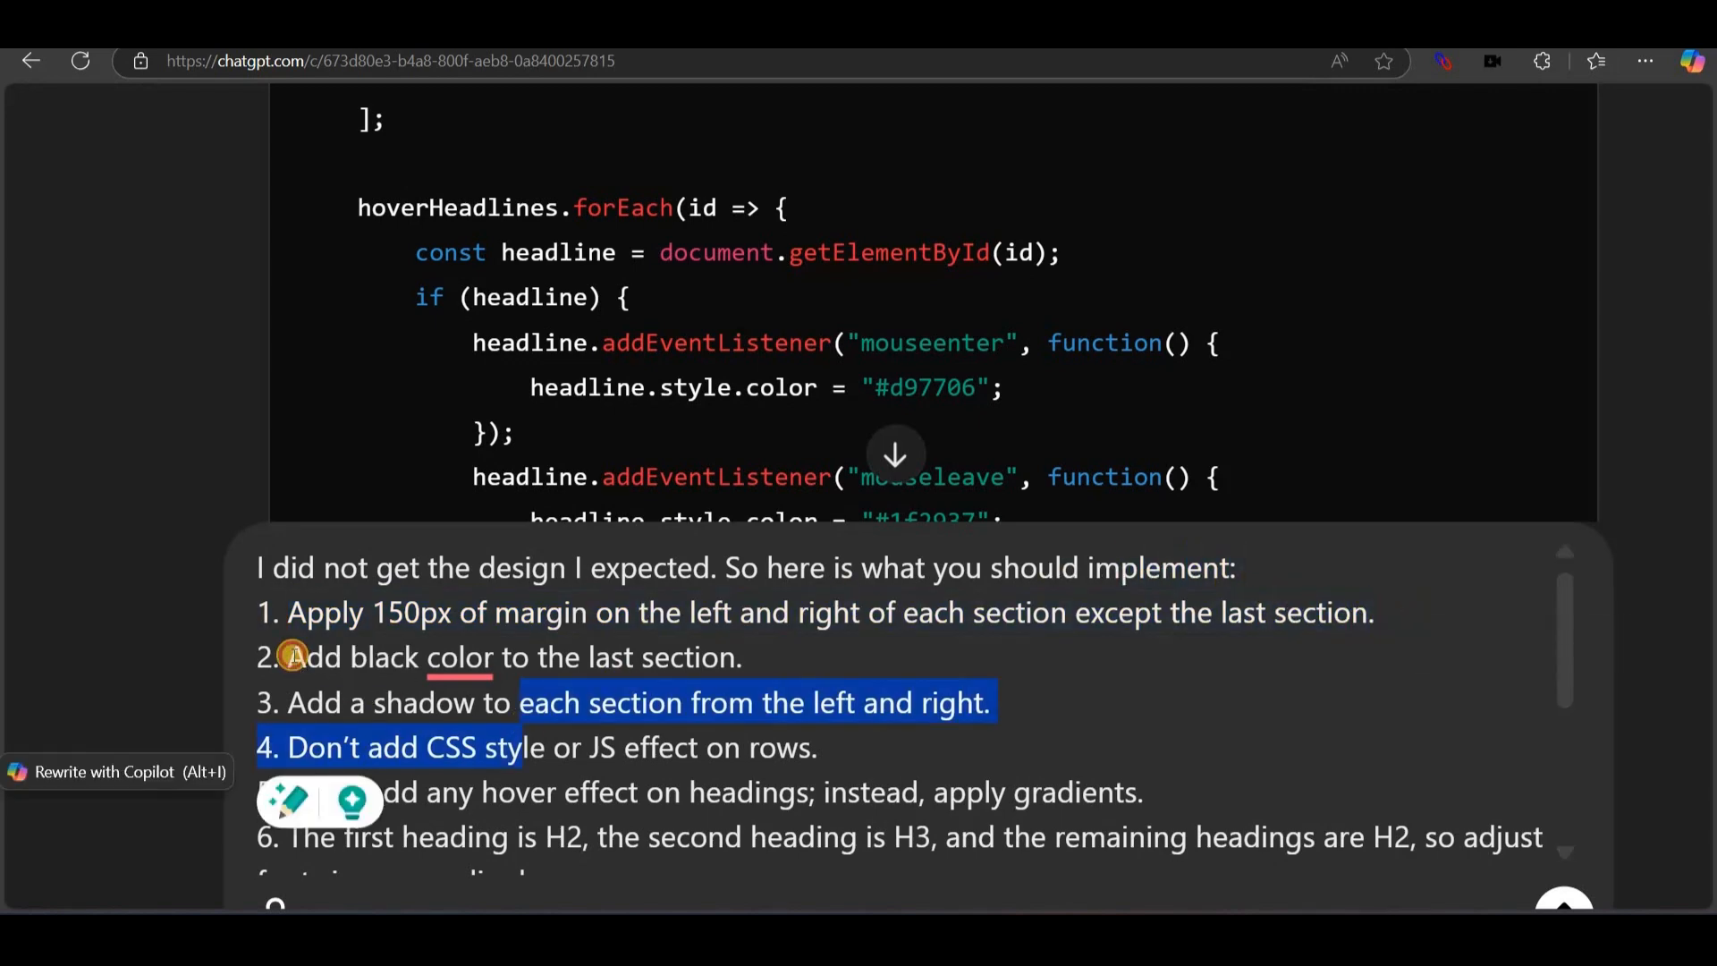
{"action": "left_click_drag", "start_coordinate": [294, 656], "coordinate": [735, 657]}
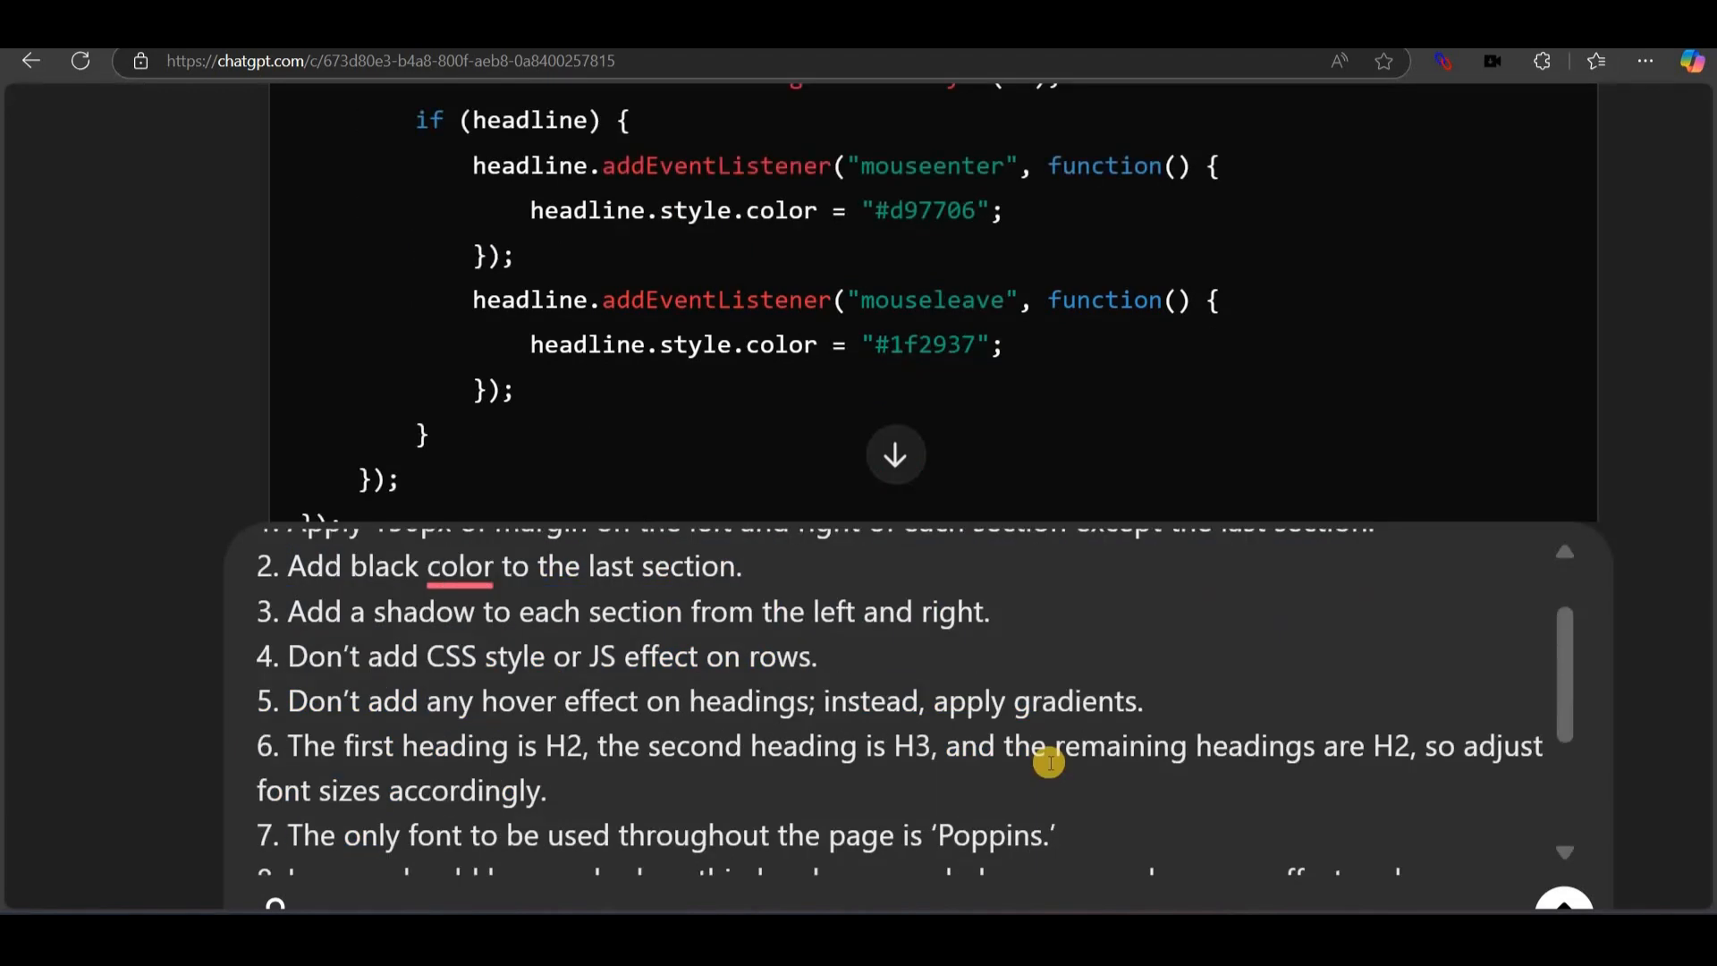
{"action": "scroll", "coordinate": [1046, 759], "scroll_direction": "down", "scroll_amount": 1}
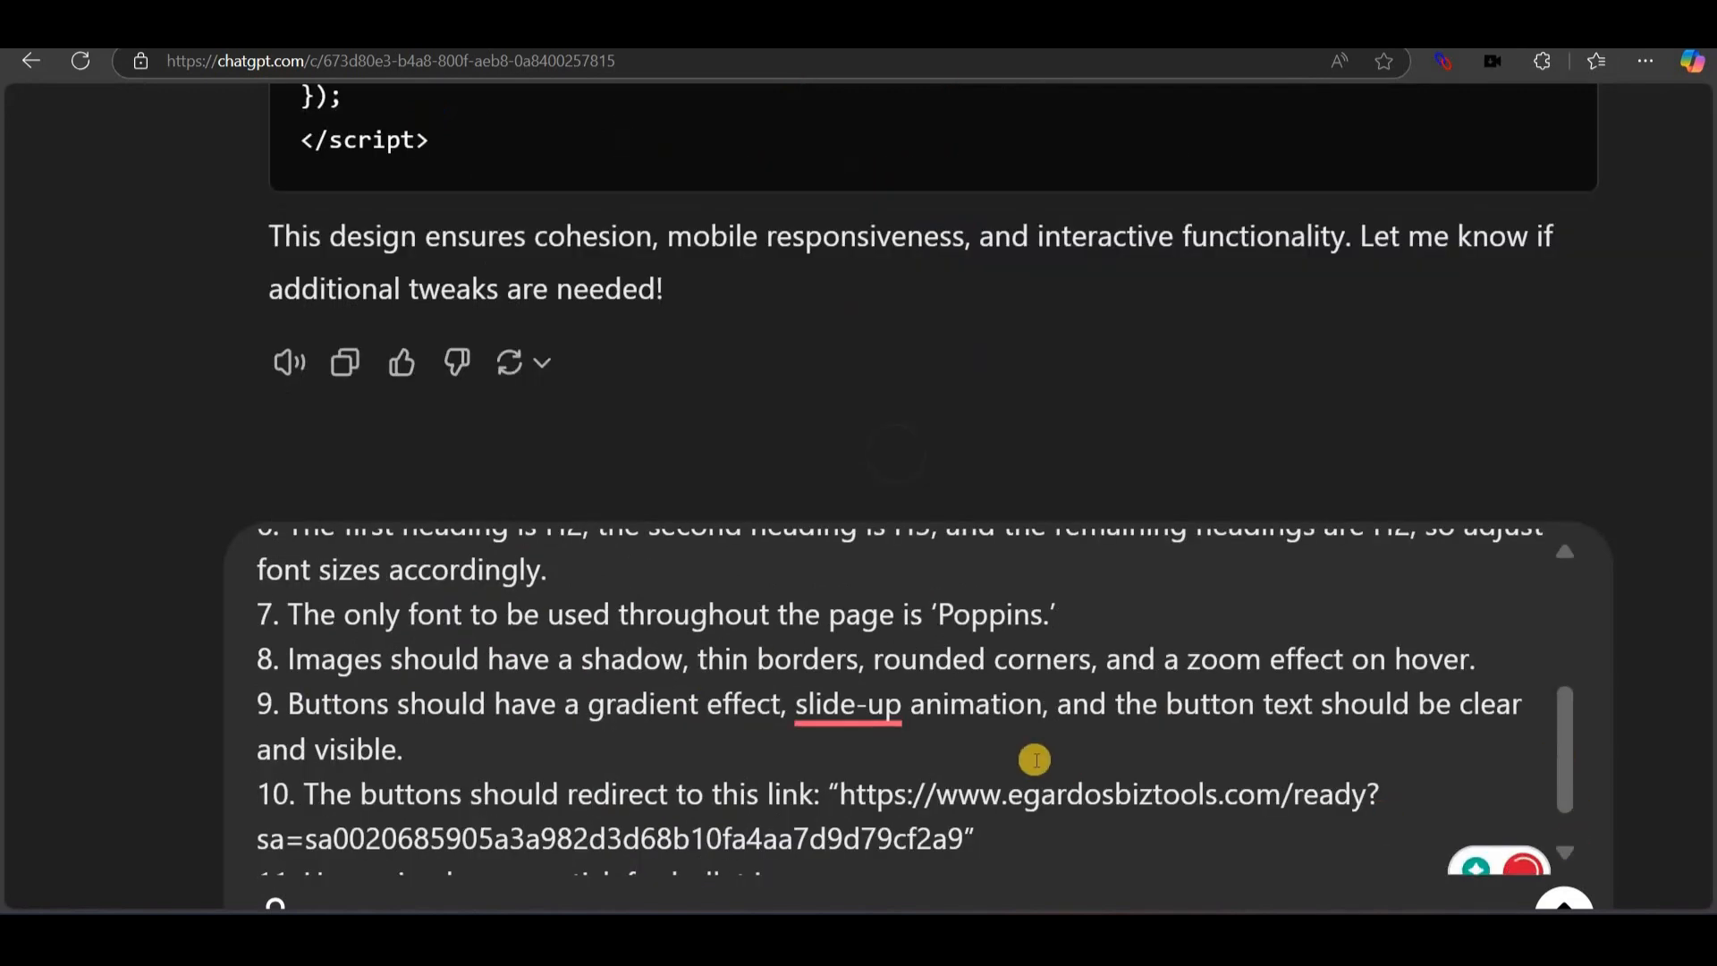
{"action": "scroll", "coordinate": [1027, 760], "scroll_direction": "down", "scroll_amount": 1}
Send the revised requirements and copy the CSS from ChatGPT's new reply.
{"action": "key", "text": "Return"}
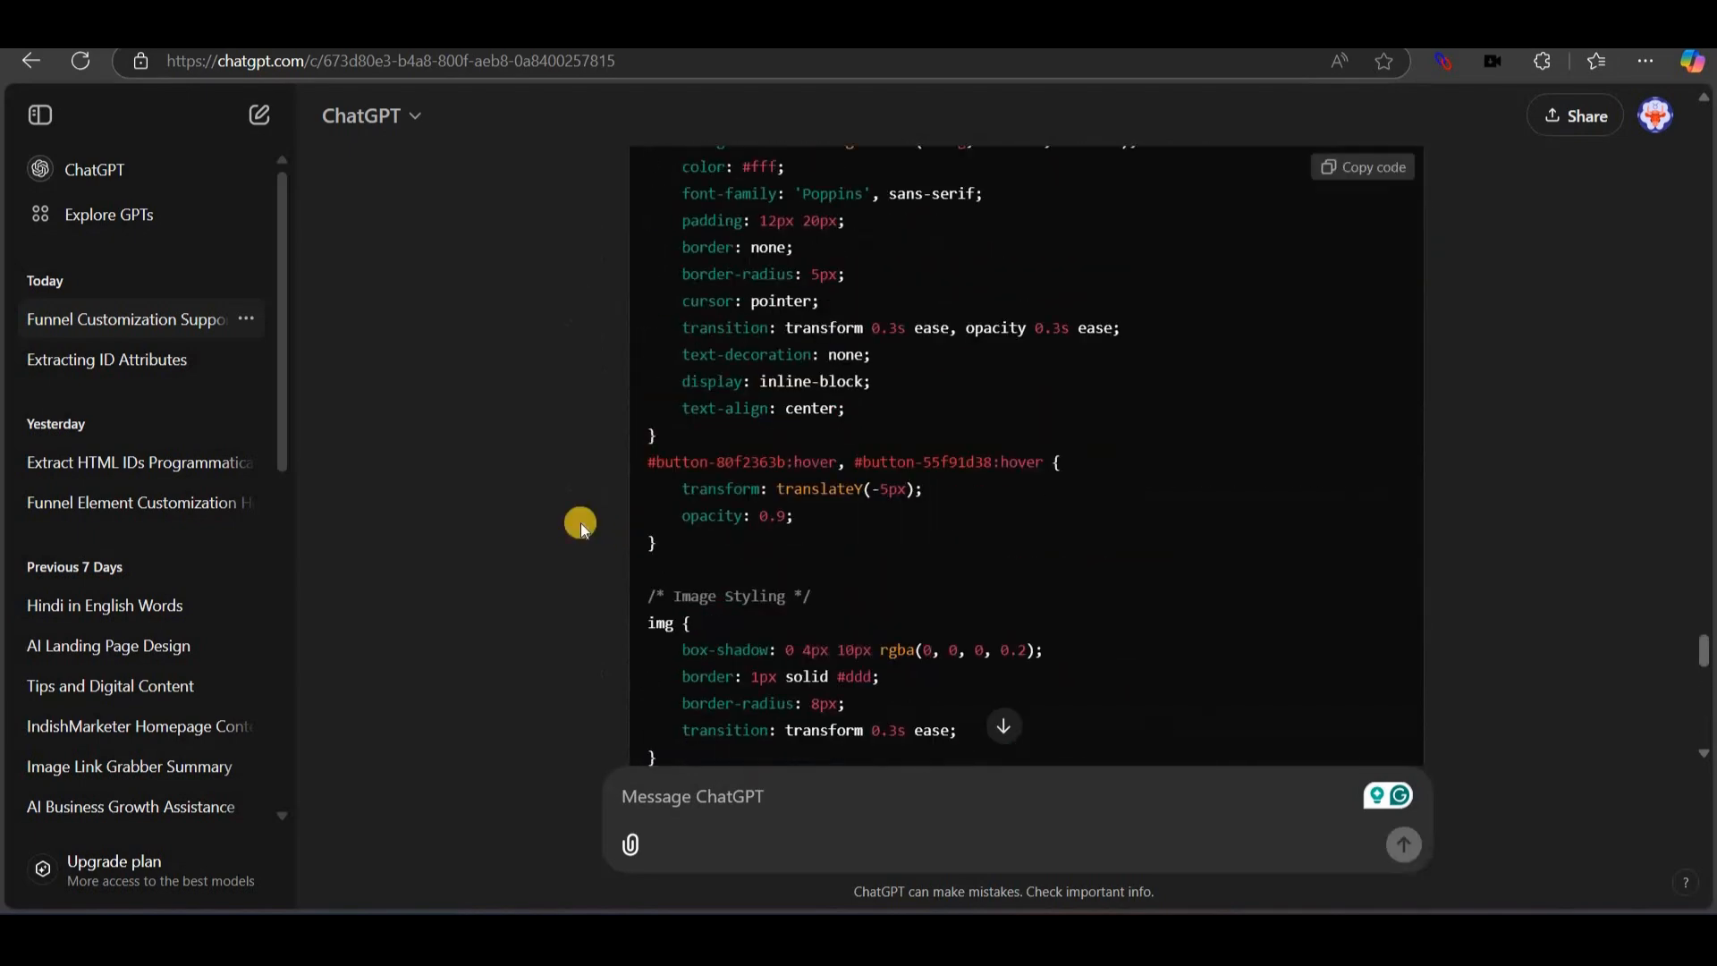
{"action": "scroll", "coordinate": [581, 522], "scroll_direction": "up", "scroll_amount": 15}
{"action": "scroll", "coordinate": [581, 522], "scroll_direction": "up", "scroll_amount": 8}
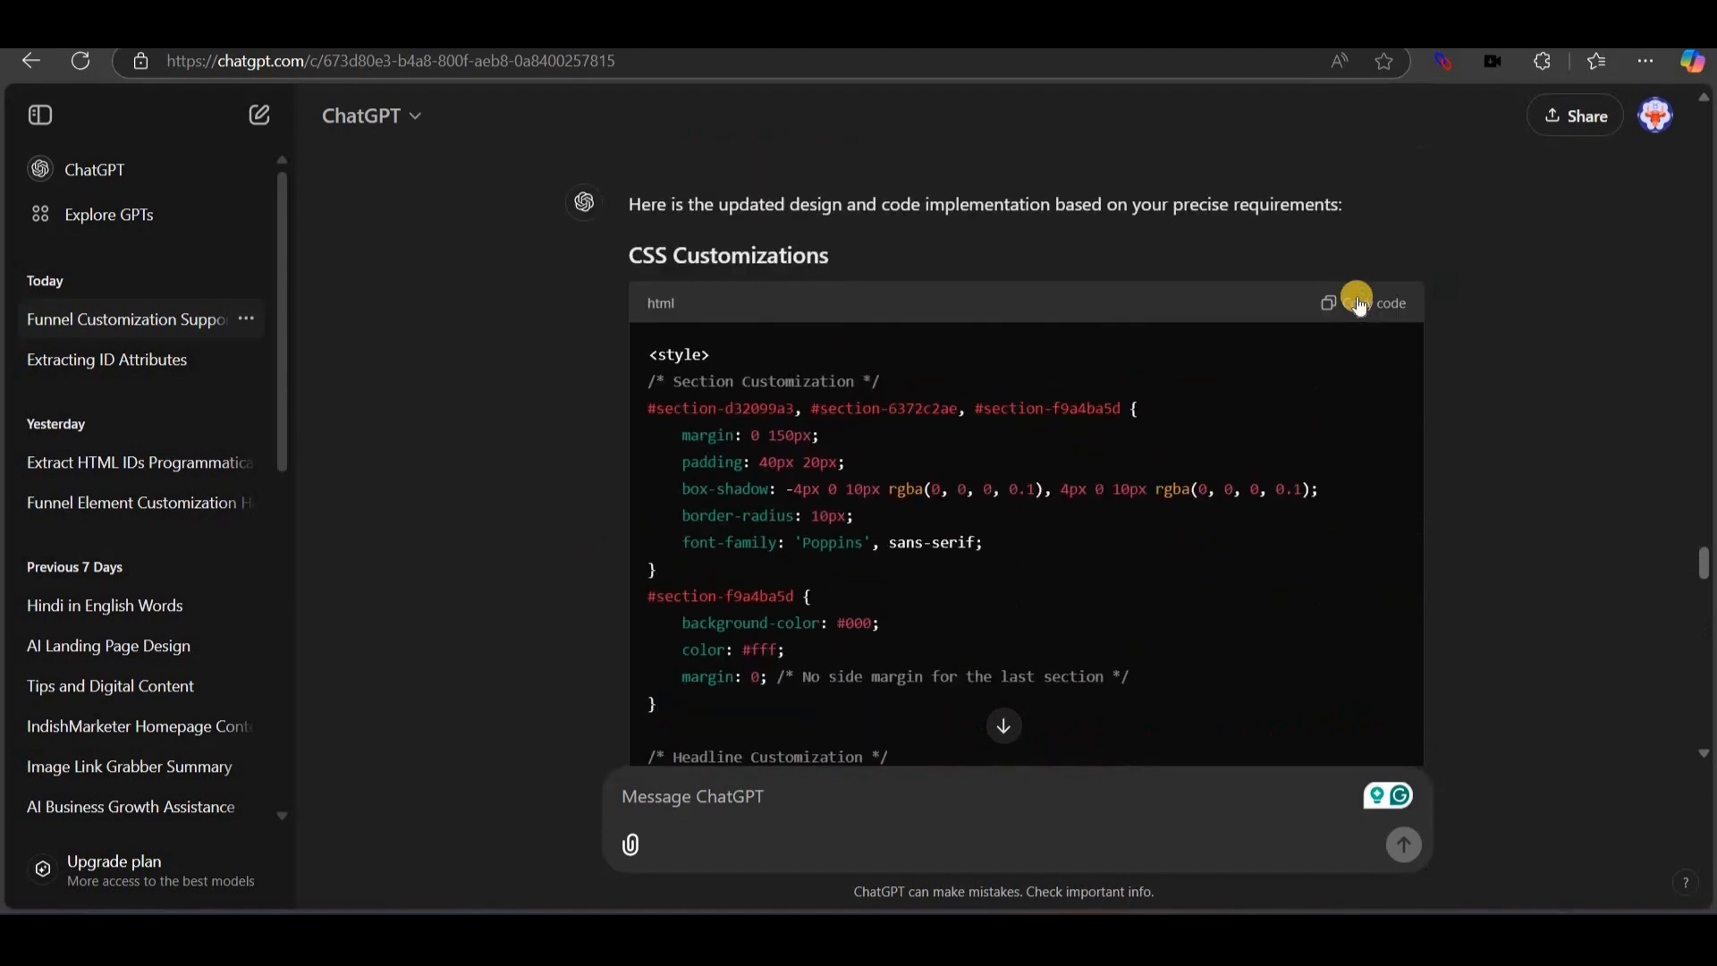
{"action": "left_click", "coordinate": [1358, 302]}
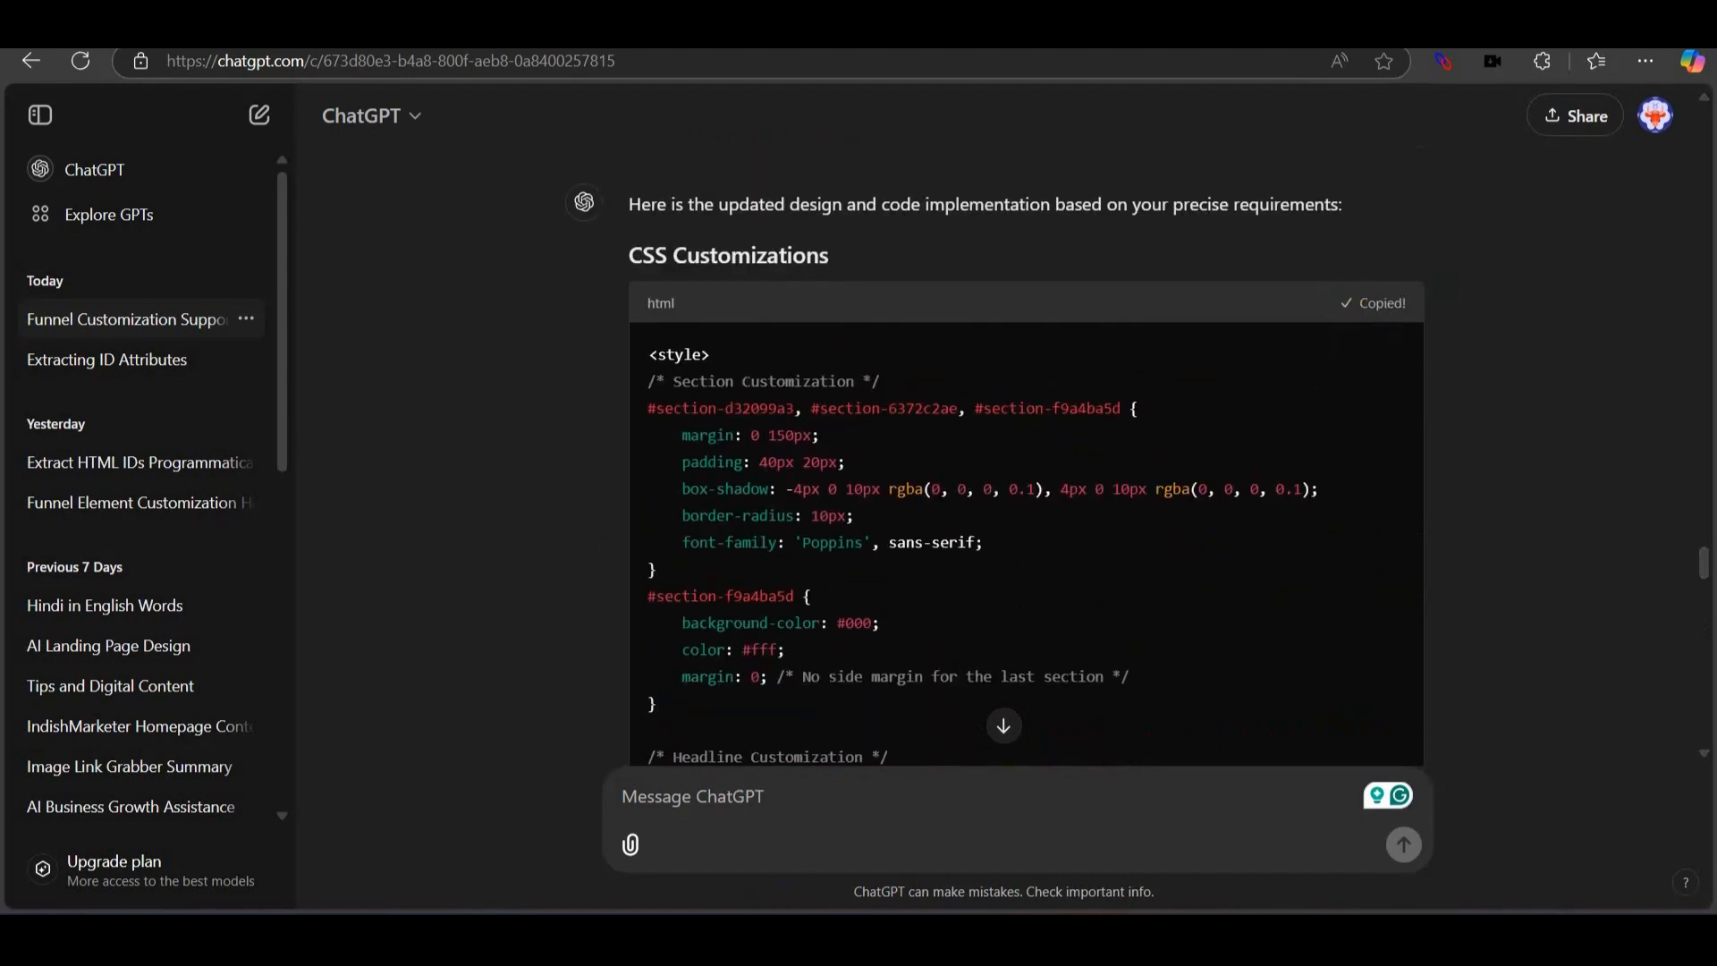
{"action": "key", "text": "alt+Tab"}
{"action": "scroll", "coordinate": [796, 330], "scroll_direction": "down", "scroll_amount": 20}
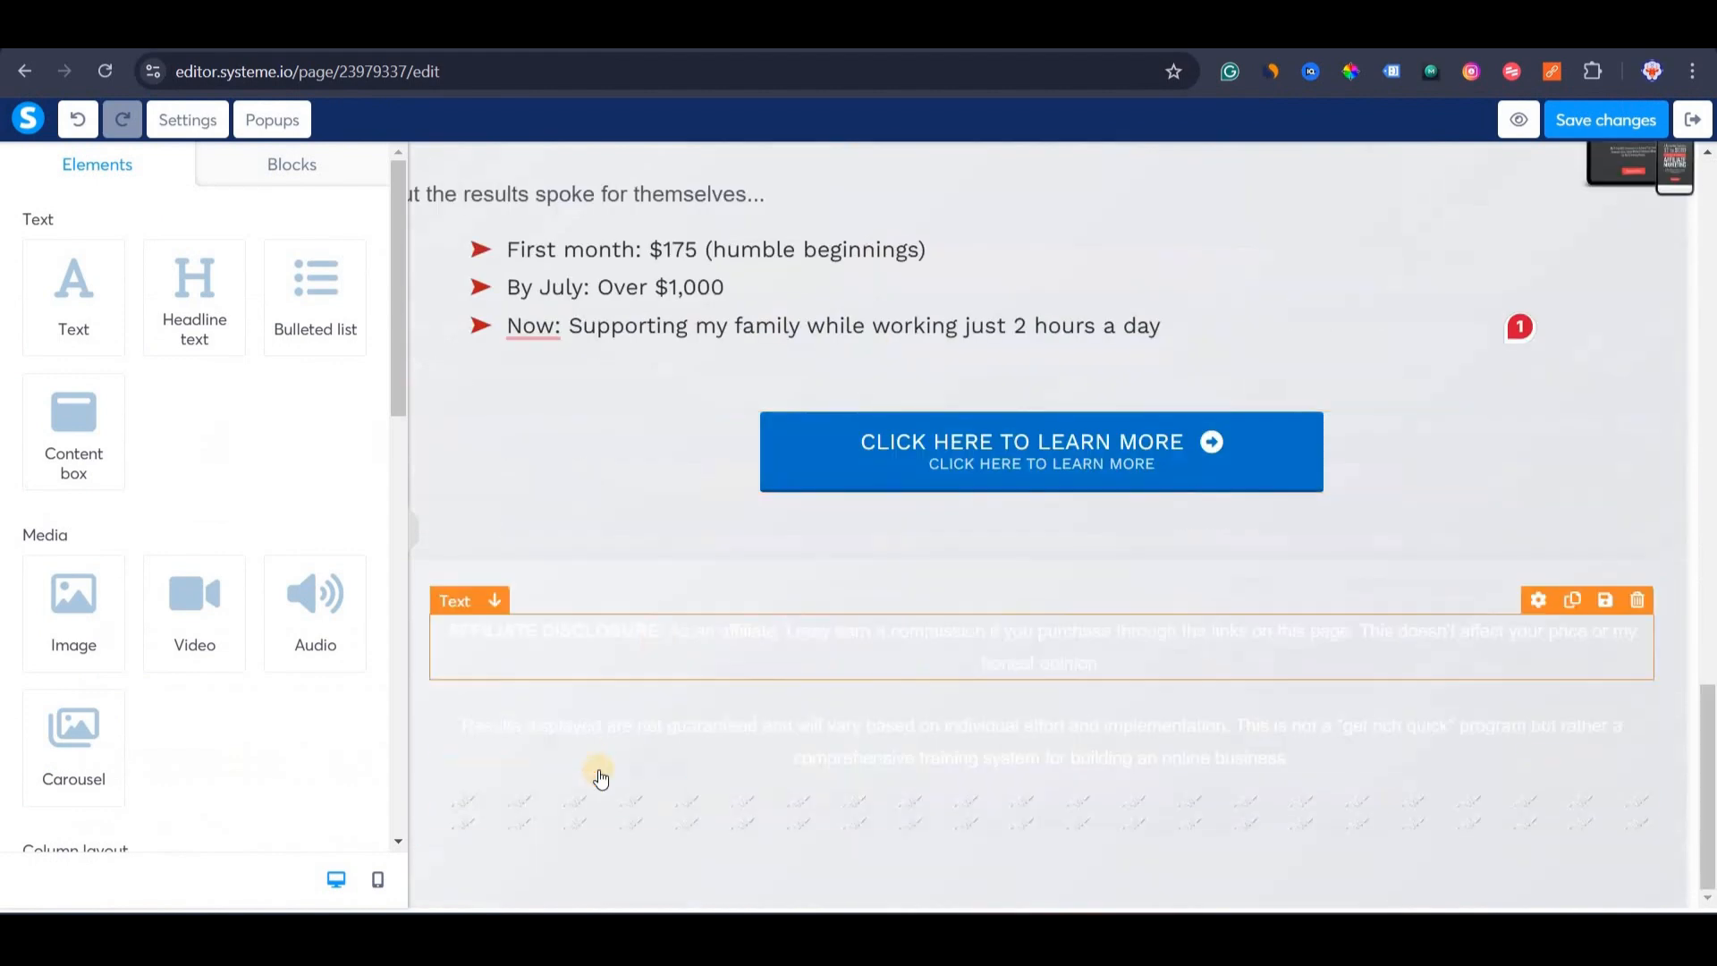
Replace the old code in the custom code block under the disclosure with the new CSS and save it.
{"action": "left_click", "coordinate": [594, 793]}
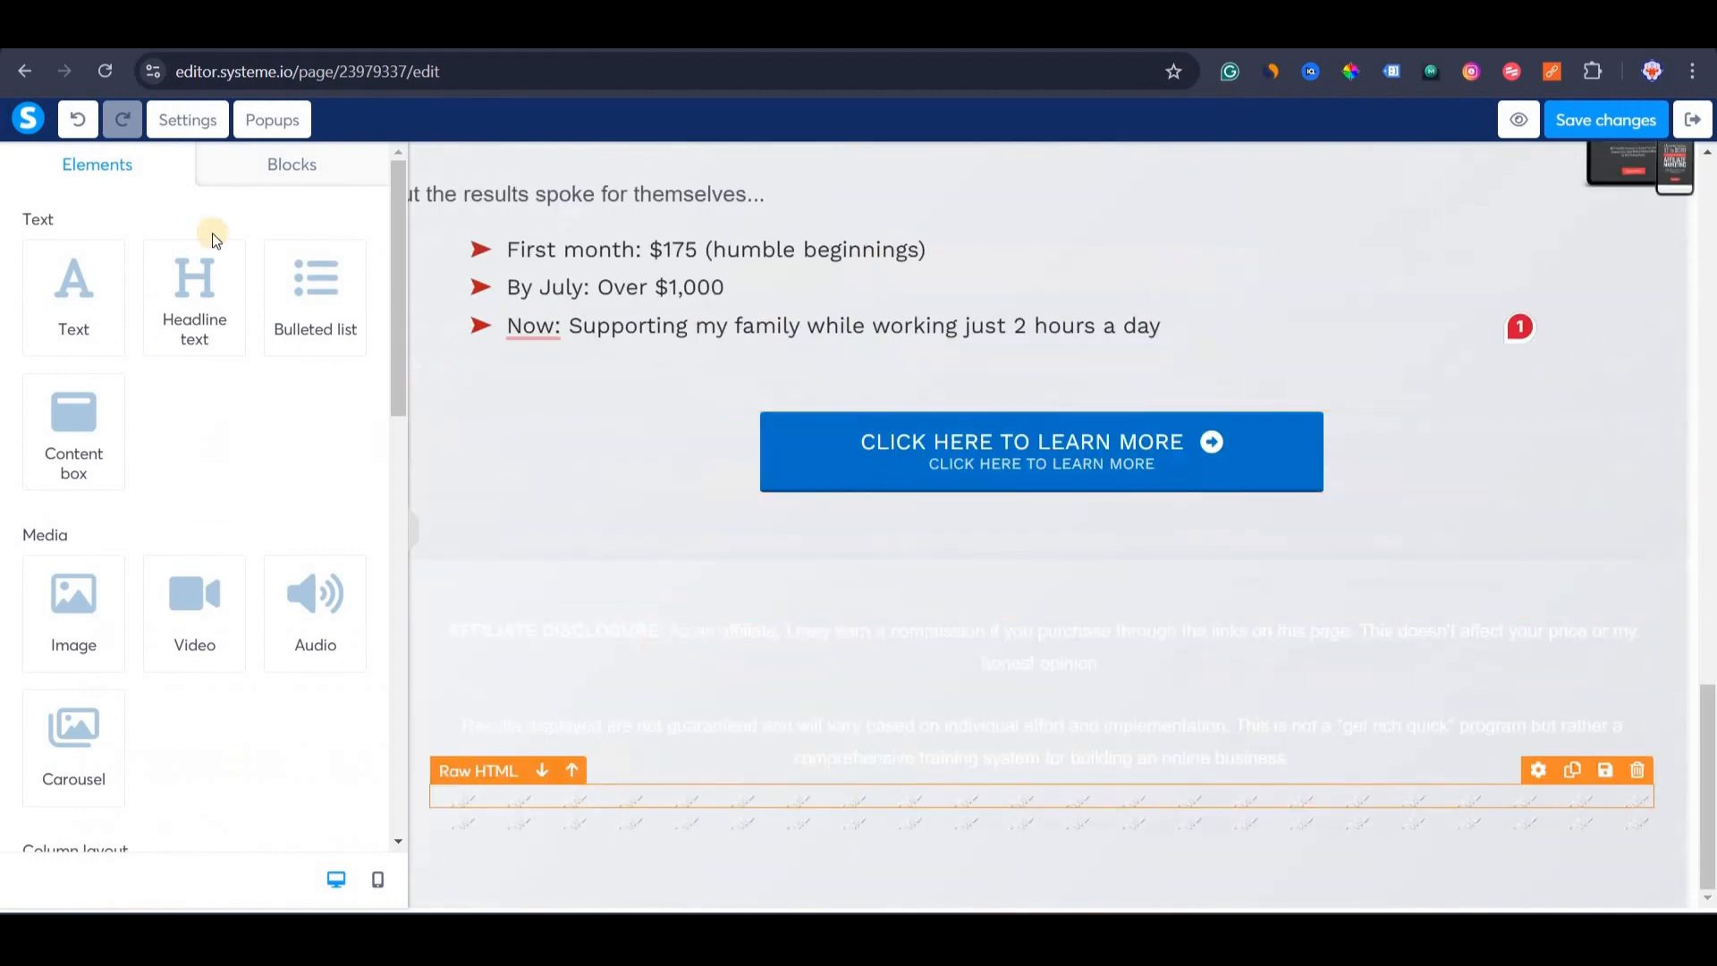
{"action": "left_click", "coordinate": [78, 293]}
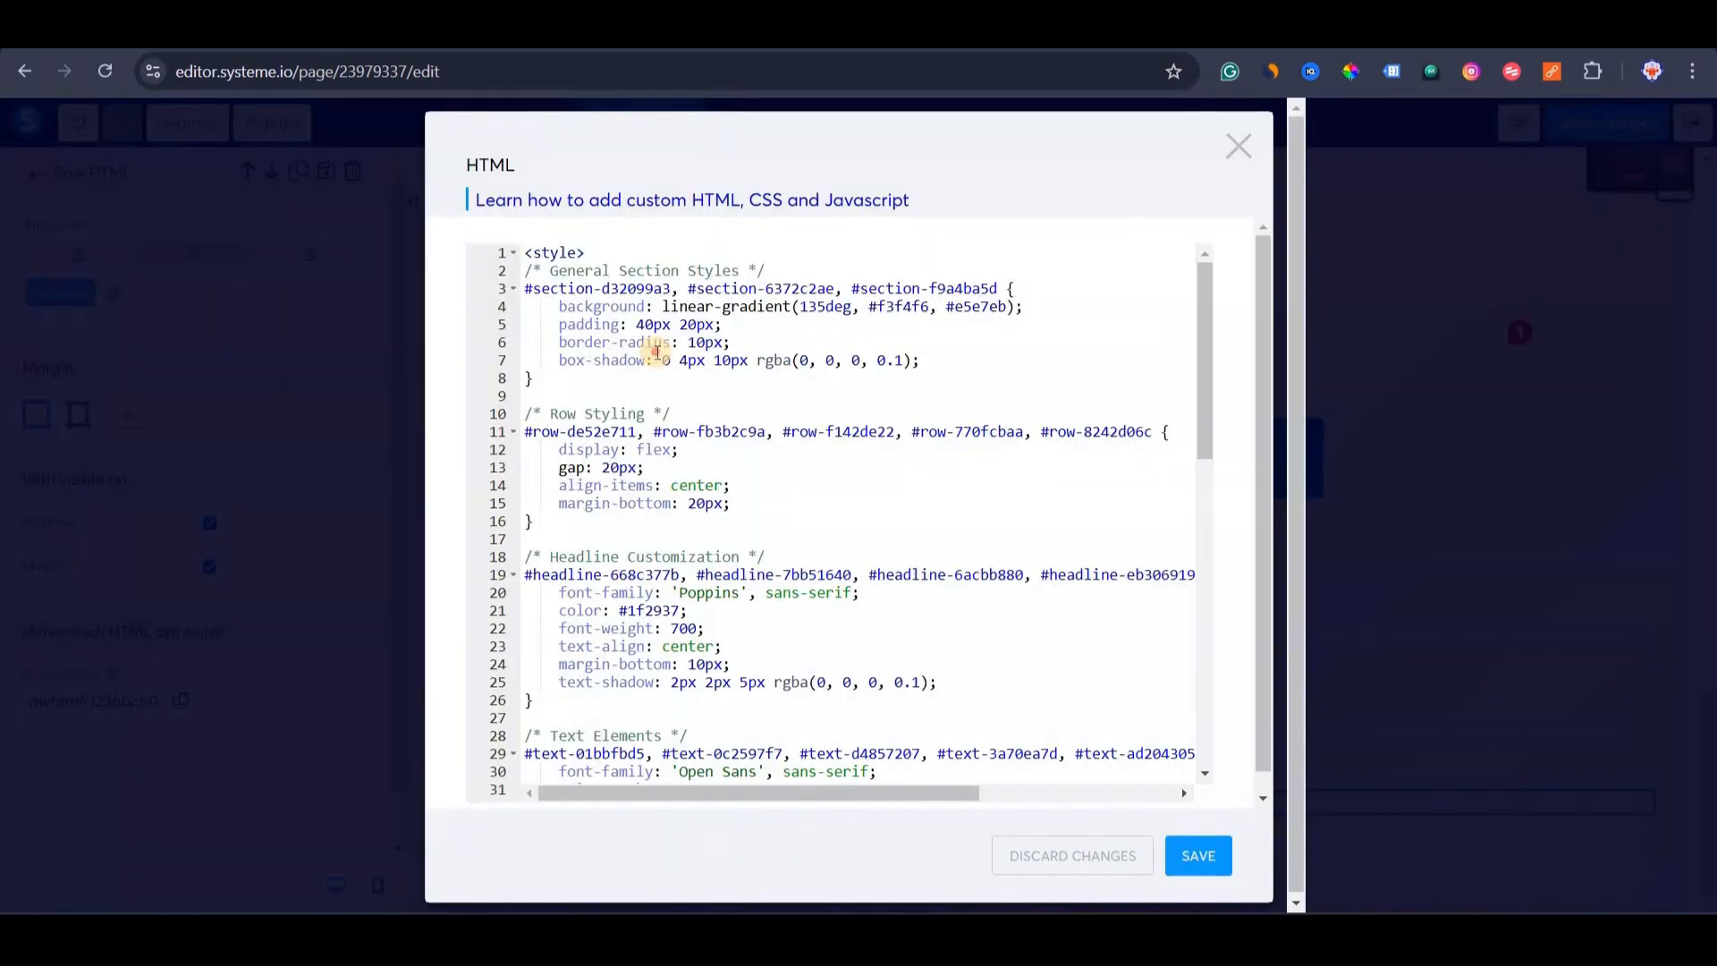
{"action": "key", "text": "ctrl+a"}
{"action": "key", "text": "BackSpace"}
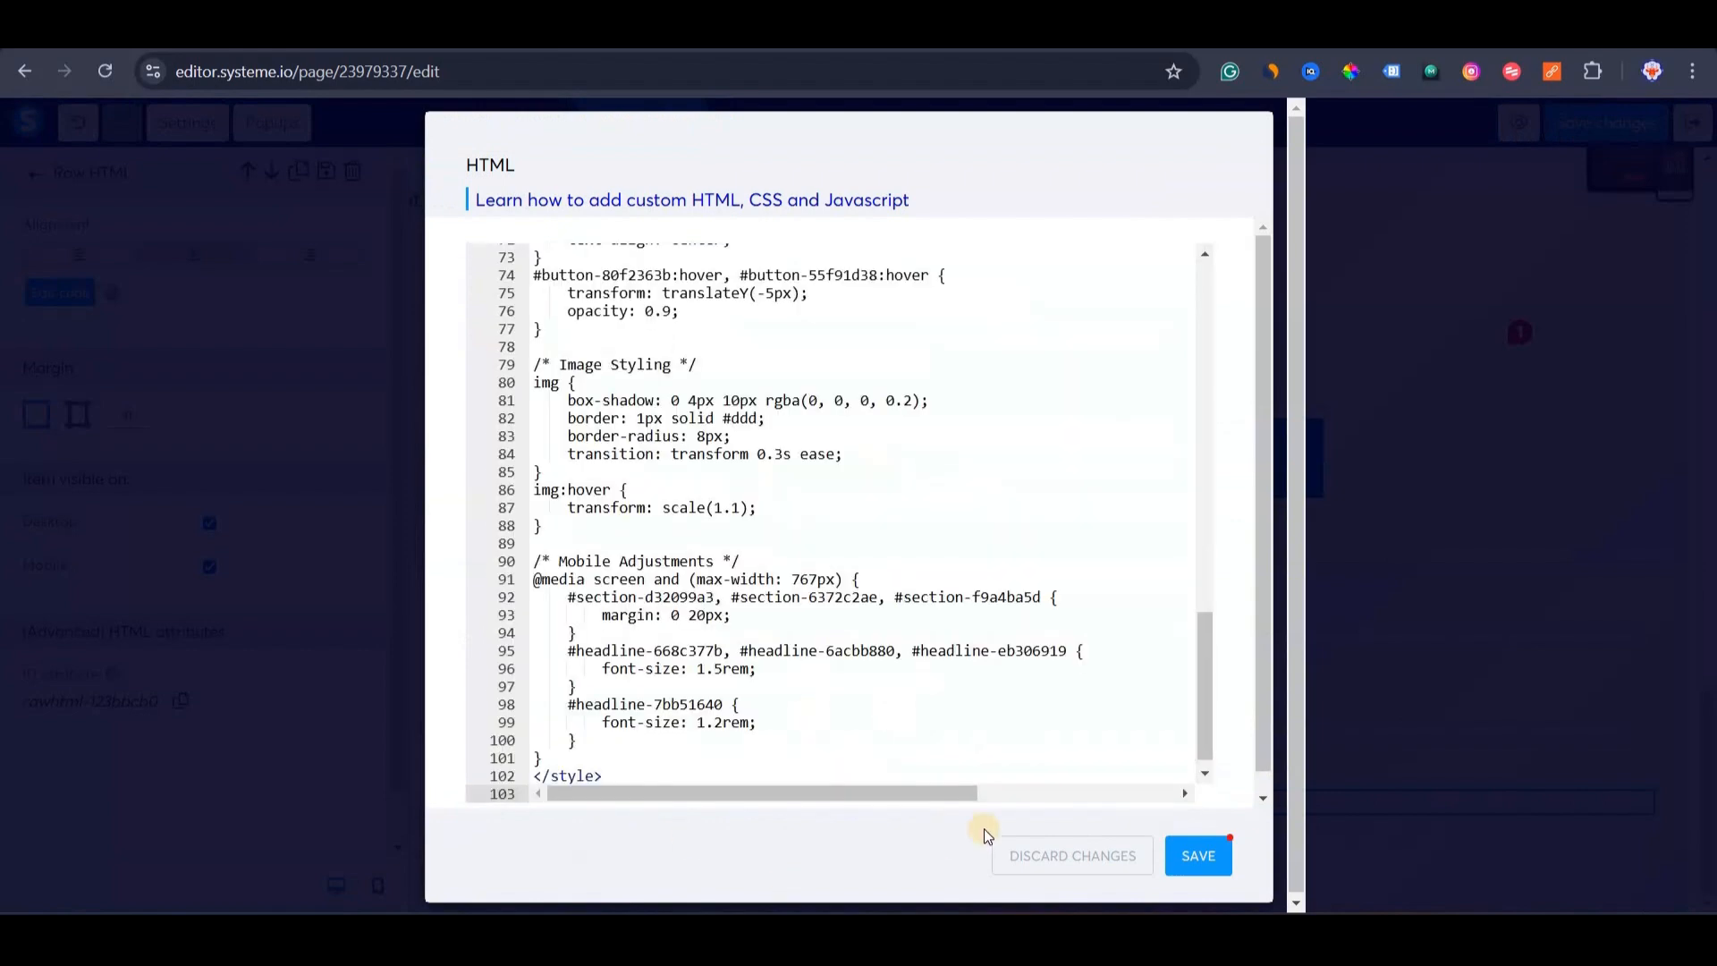
{"action": "key", "text": "ctrl+v"}
{"action": "left_click", "coordinate": [1181, 861]}
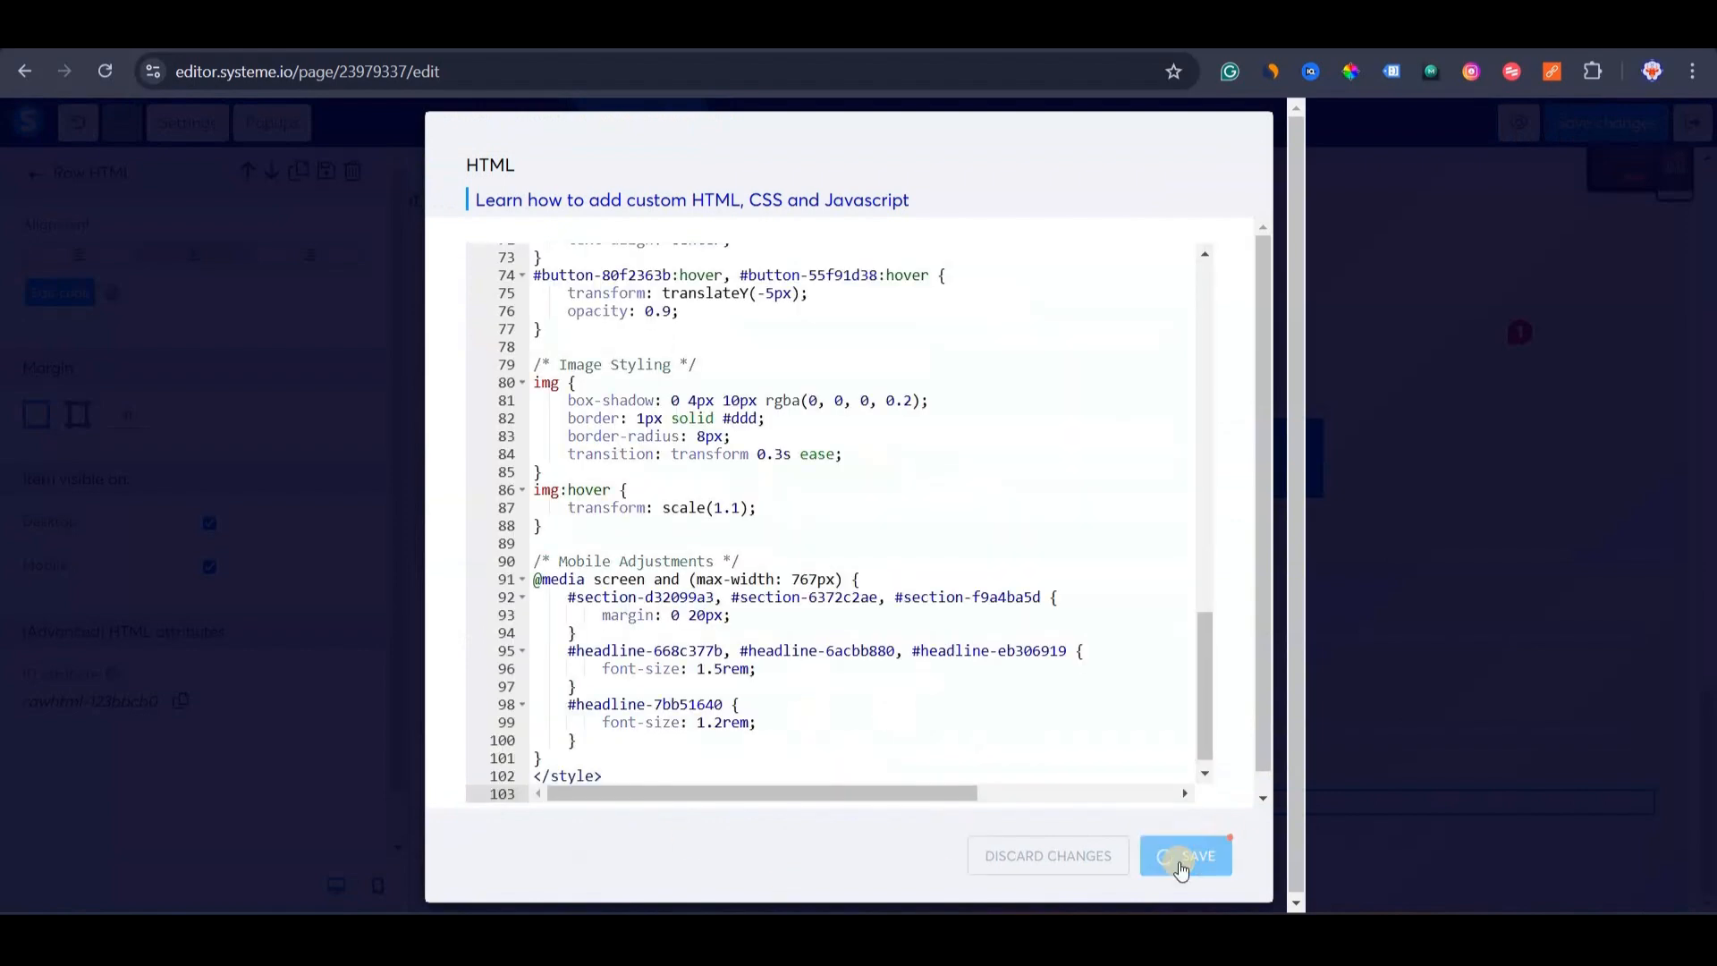
{"action": "scroll", "coordinate": [635, 533], "scroll_direction": "up", "scroll_amount": 15}
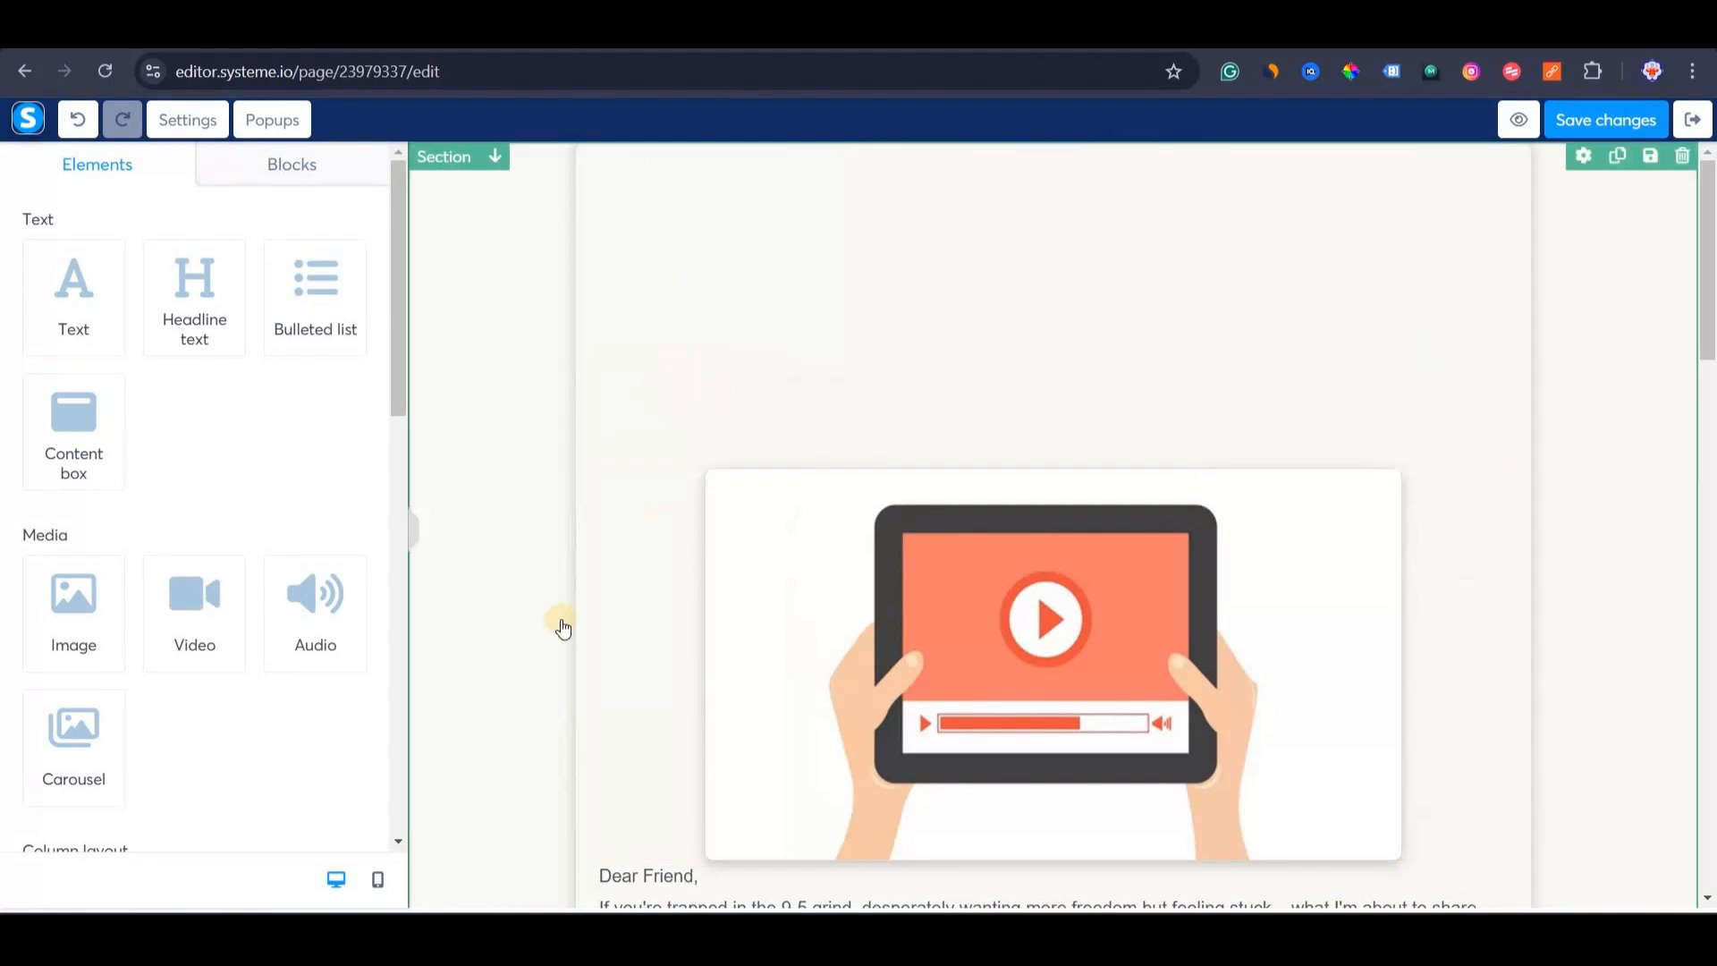
{"action": "scroll", "coordinate": [560, 624], "scroll_direction": "down", "scroll_amount": 15}
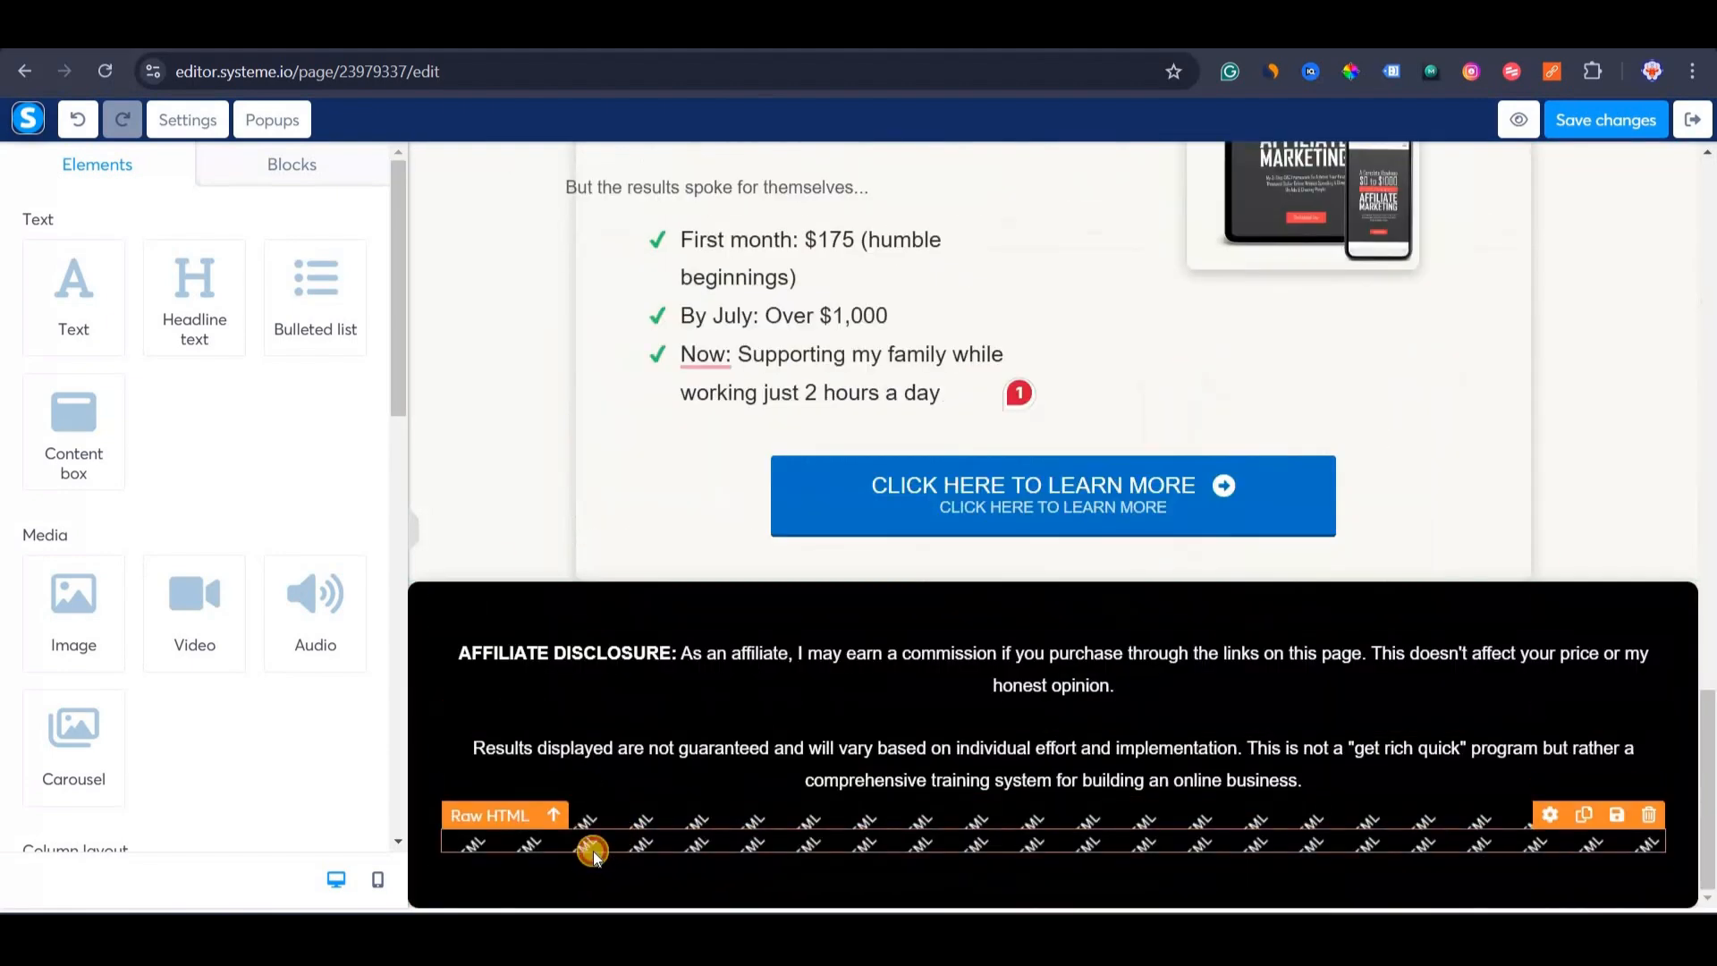
Replace the footer script block with ChatGPT's button hover-lift JavaScript and save the page.
{"action": "left_click", "coordinate": [592, 850]}
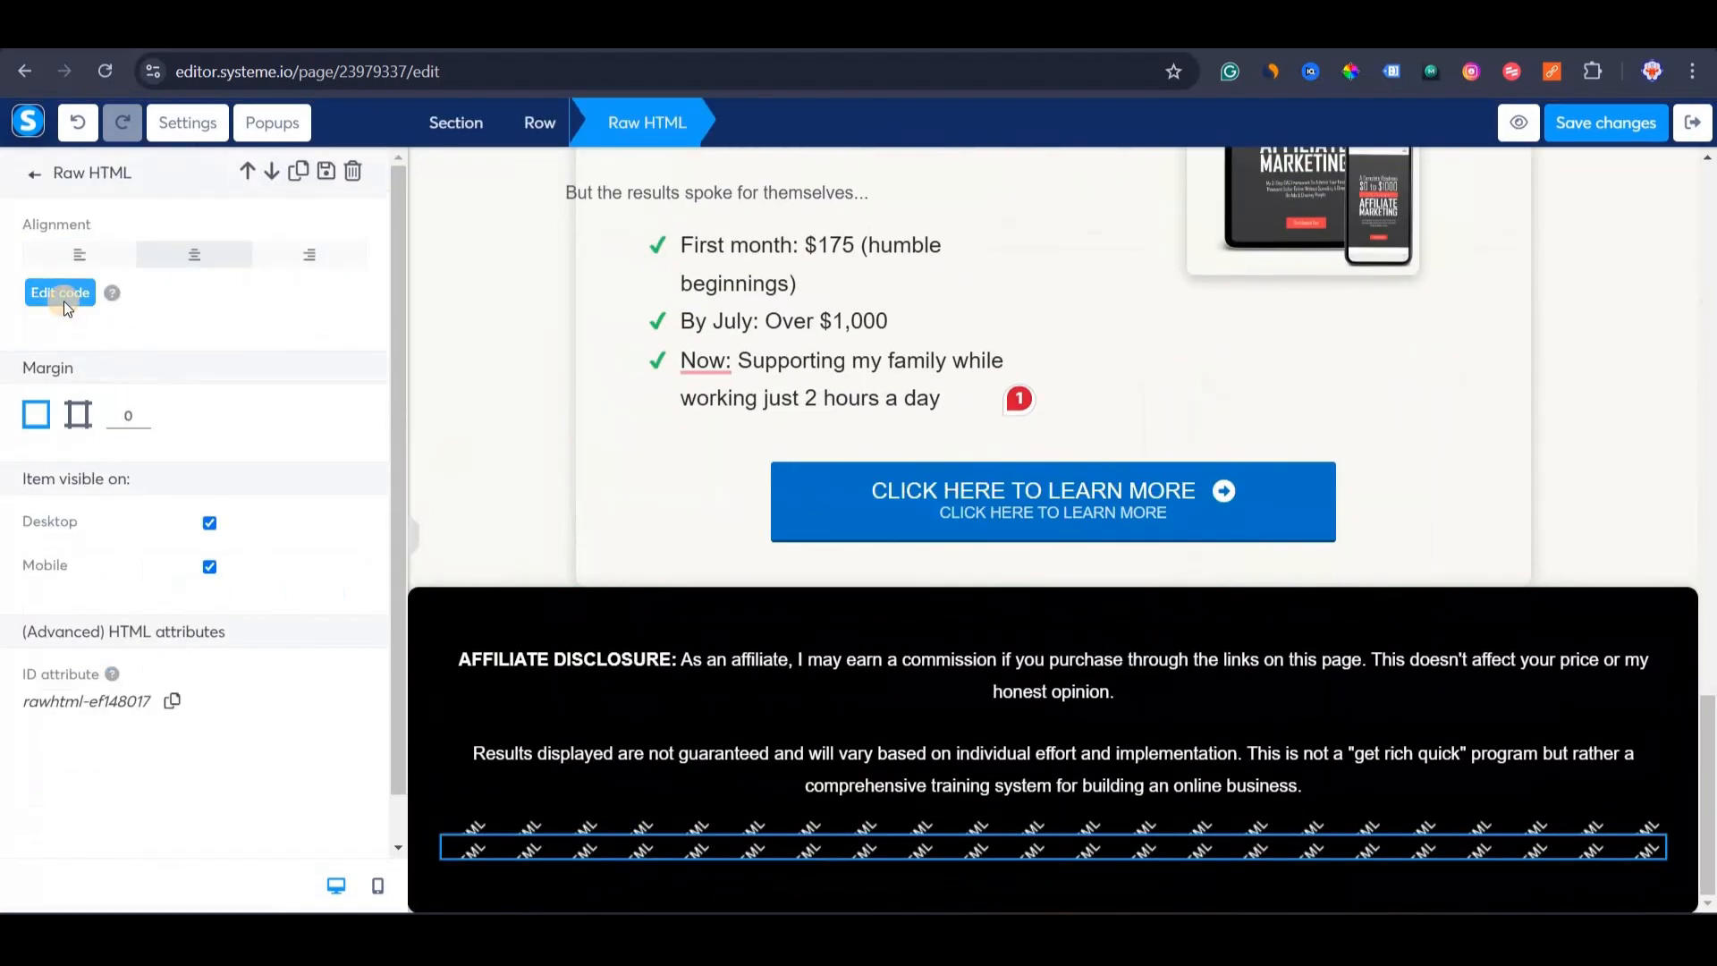
{"action": "left_click", "coordinate": [63, 300]}
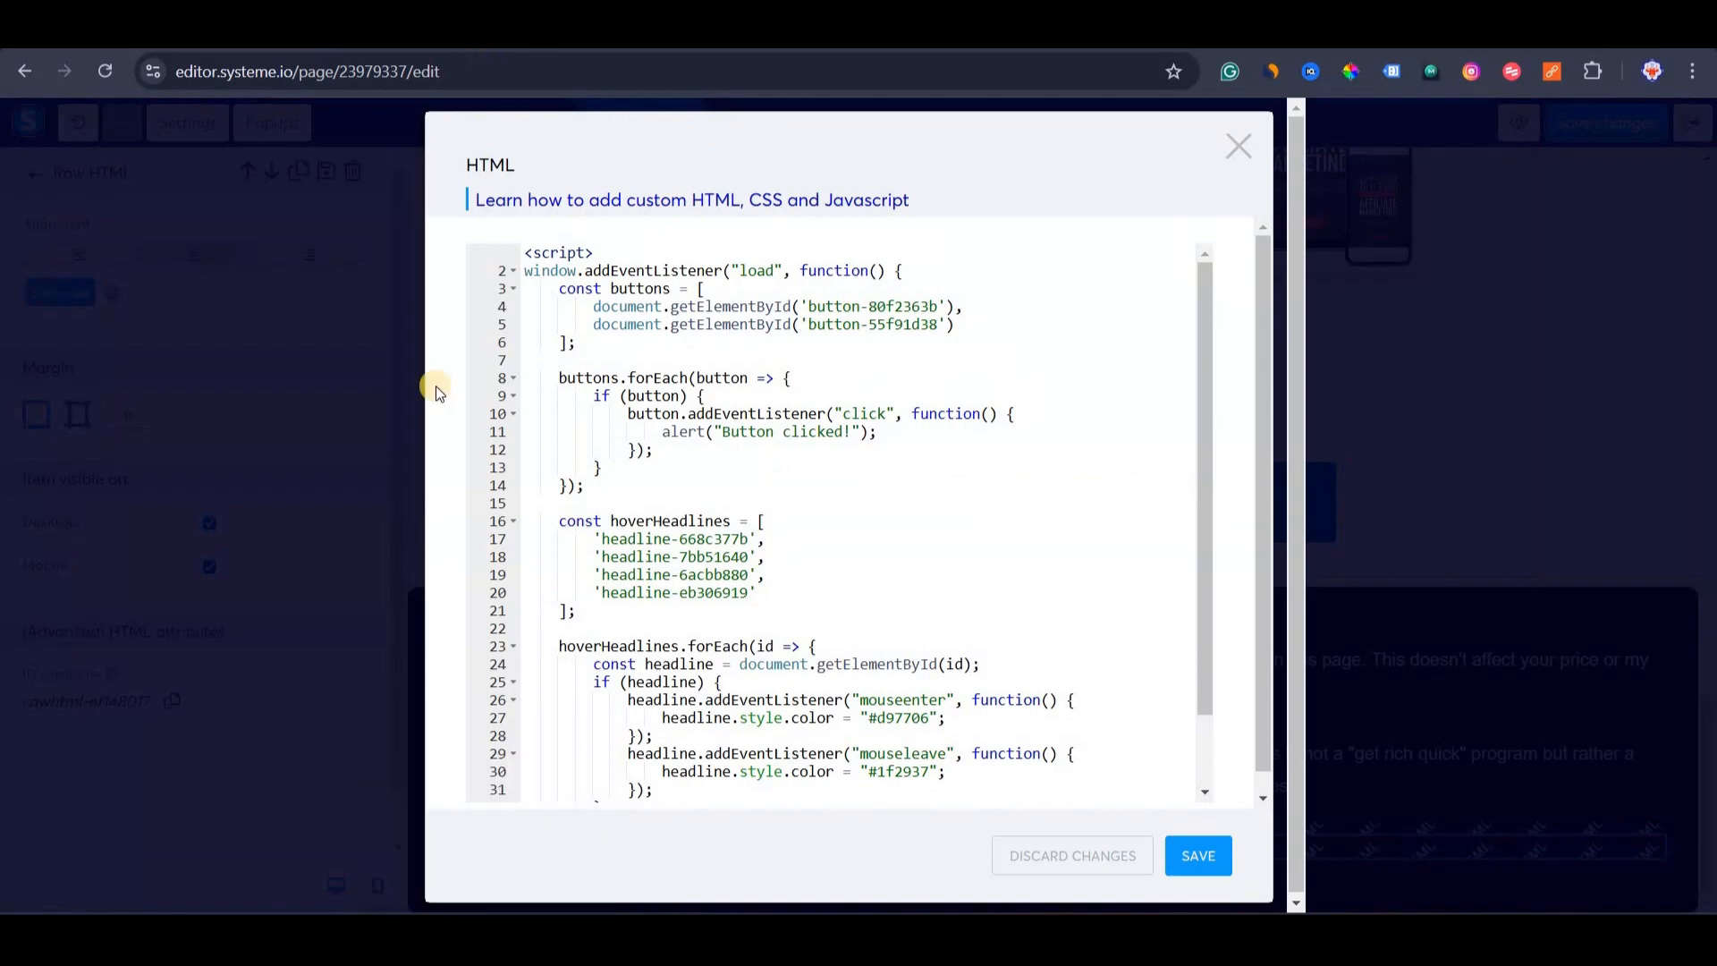
{"action": "key", "text": "alt+Tab"}
{"action": "scroll", "coordinate": [813, 608], "scroll_direction": "down", "scroll_amount": 10}
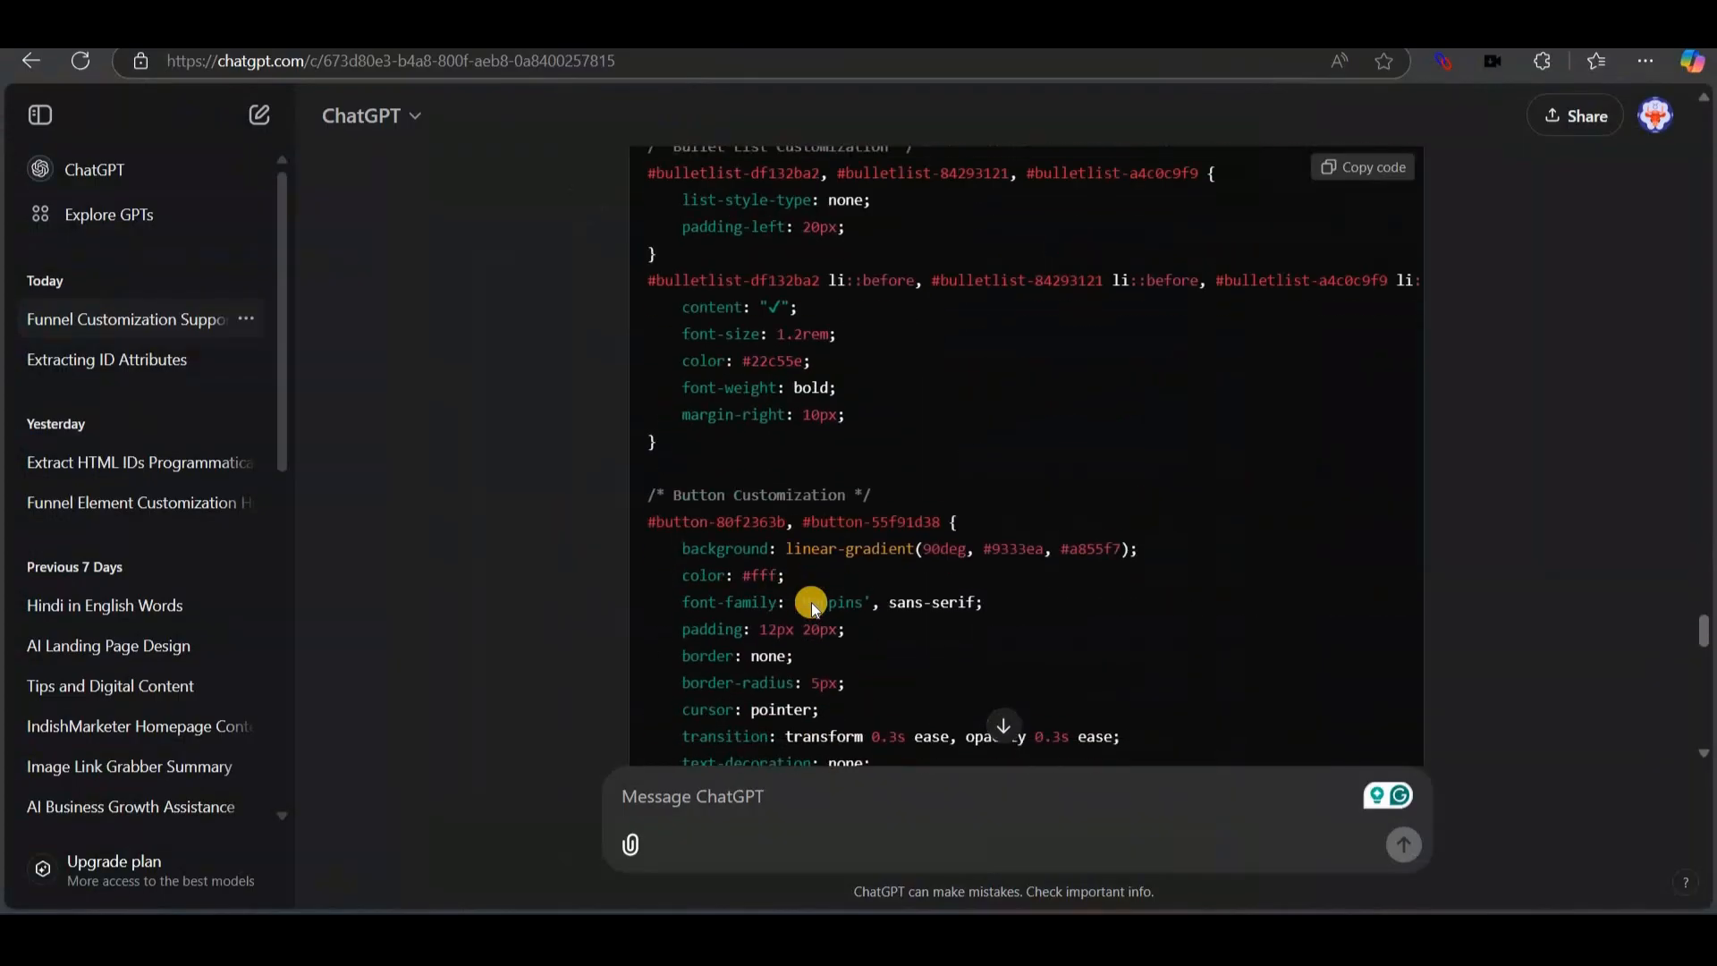
{"action": "scroll", "coordinate": [812, 608], "scroll_direction": "down", "scroll_amount": 10}
{"action": "left_click", "coordinate": [1360, 249]}
{"action": "key", "text": "alt+Tab"}
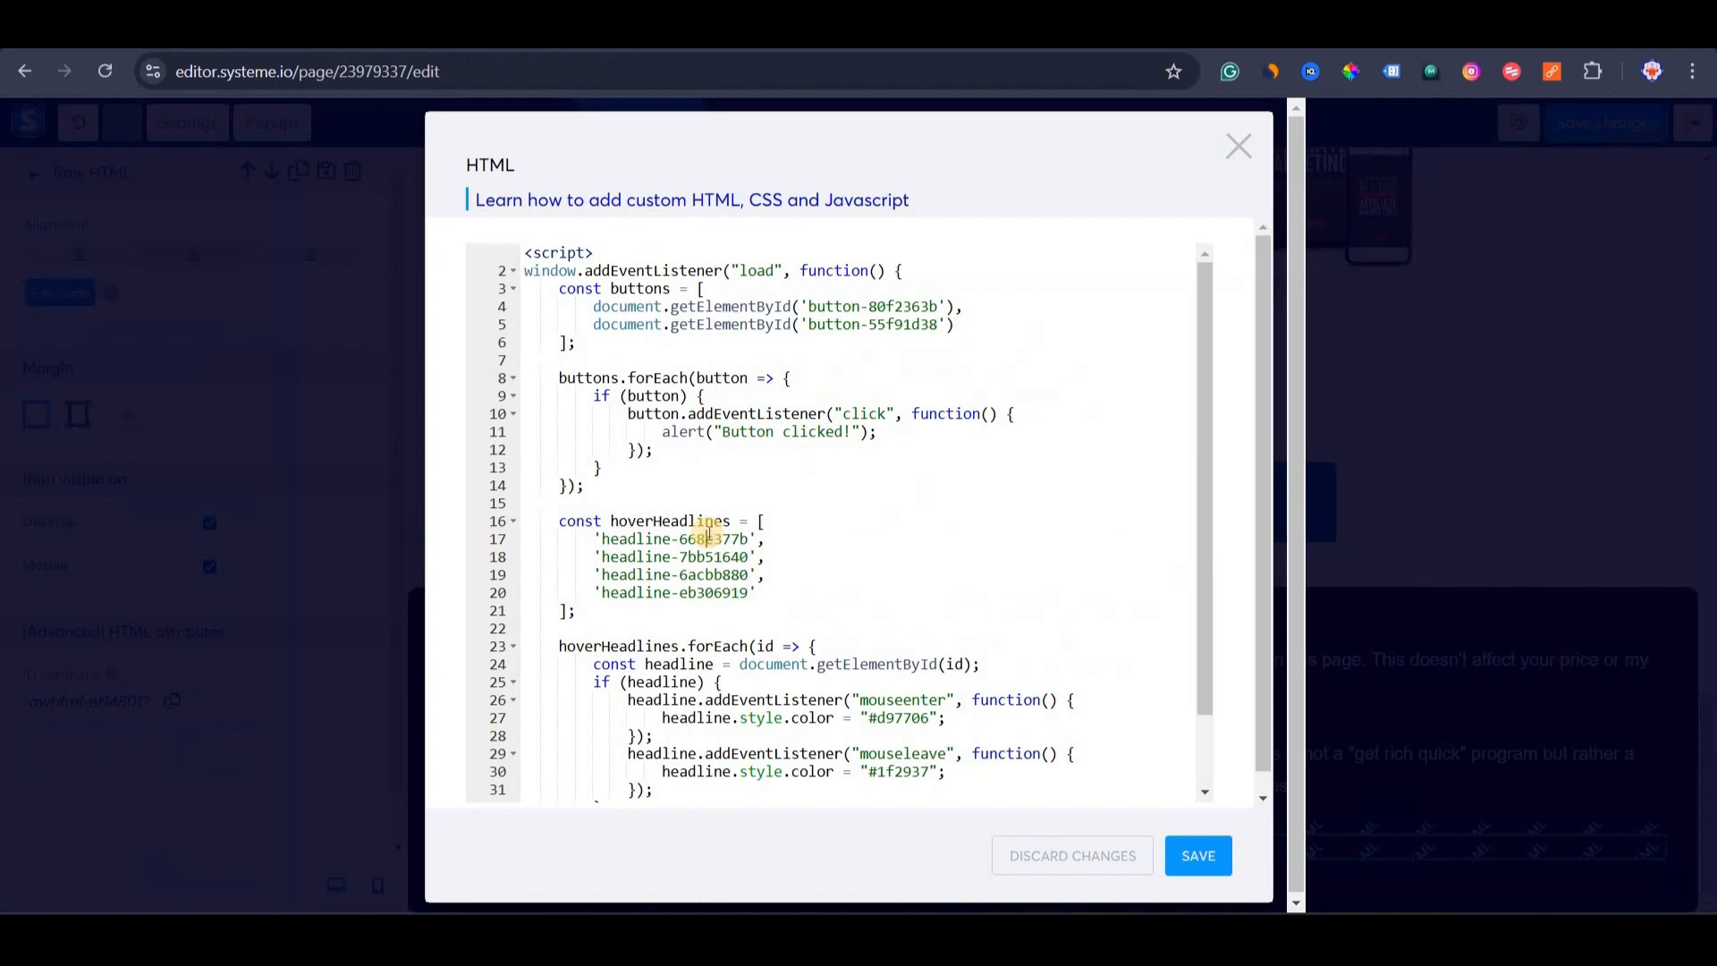
{"action": "key", "text": "ctrl+a"}
{"action": "key", "text": "ctrl+v"}
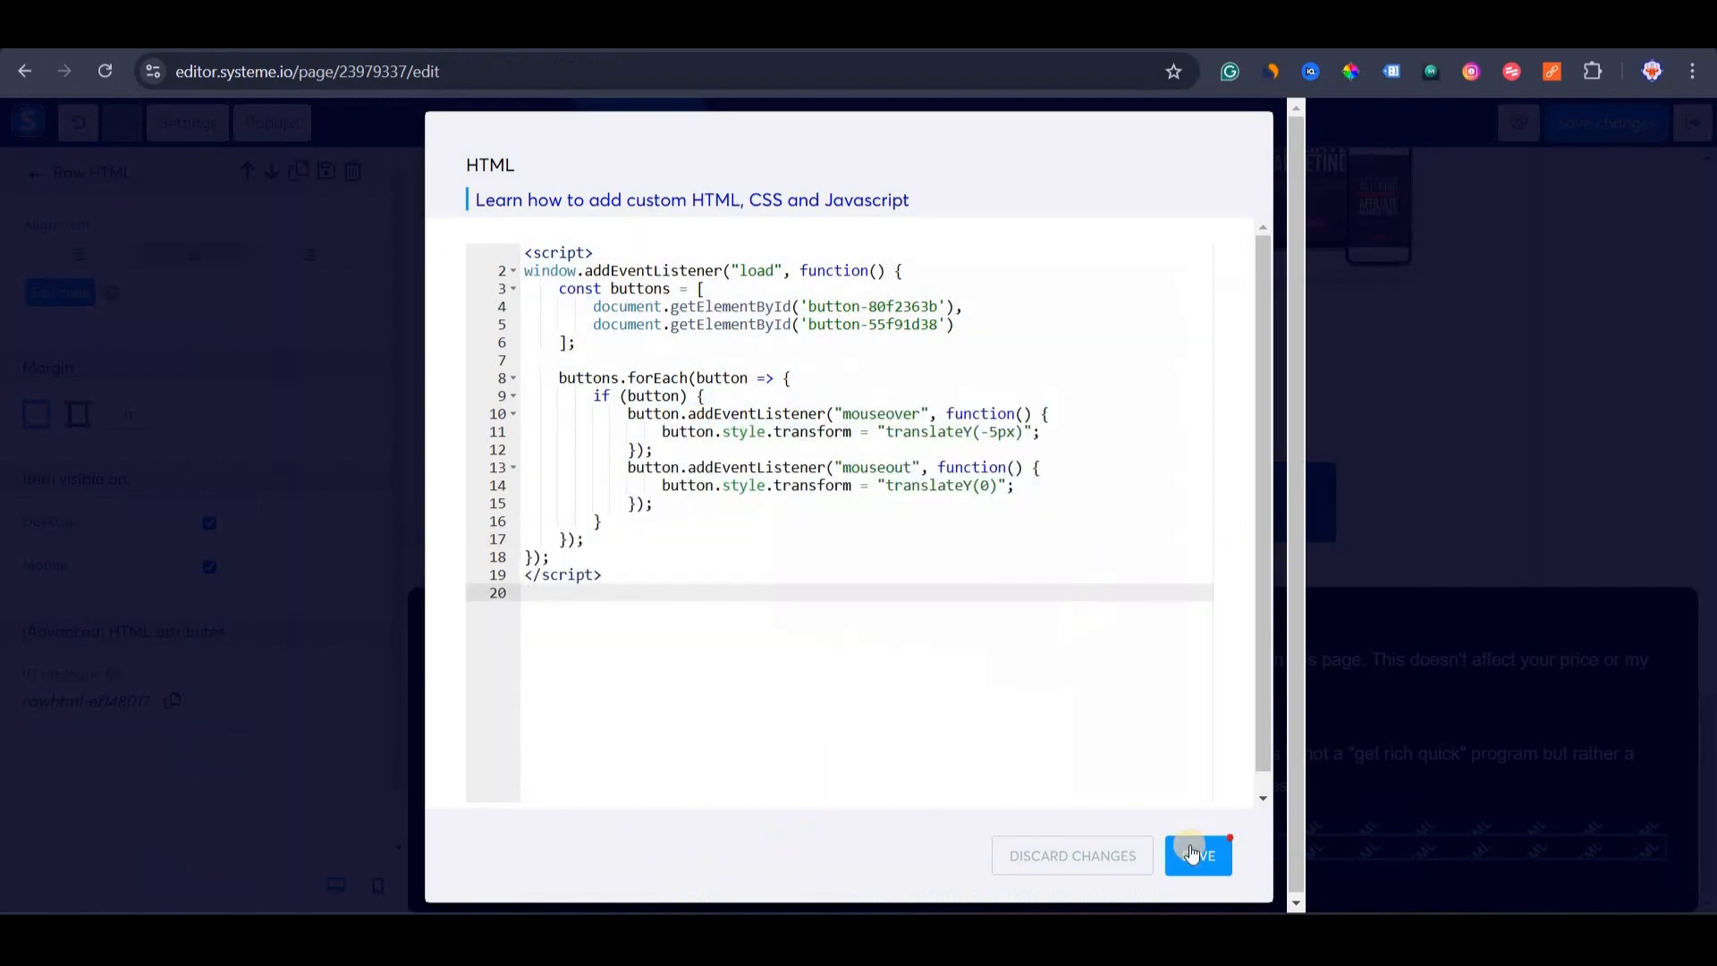
{"action": "left_click", "coordinate": [1195, 855]}
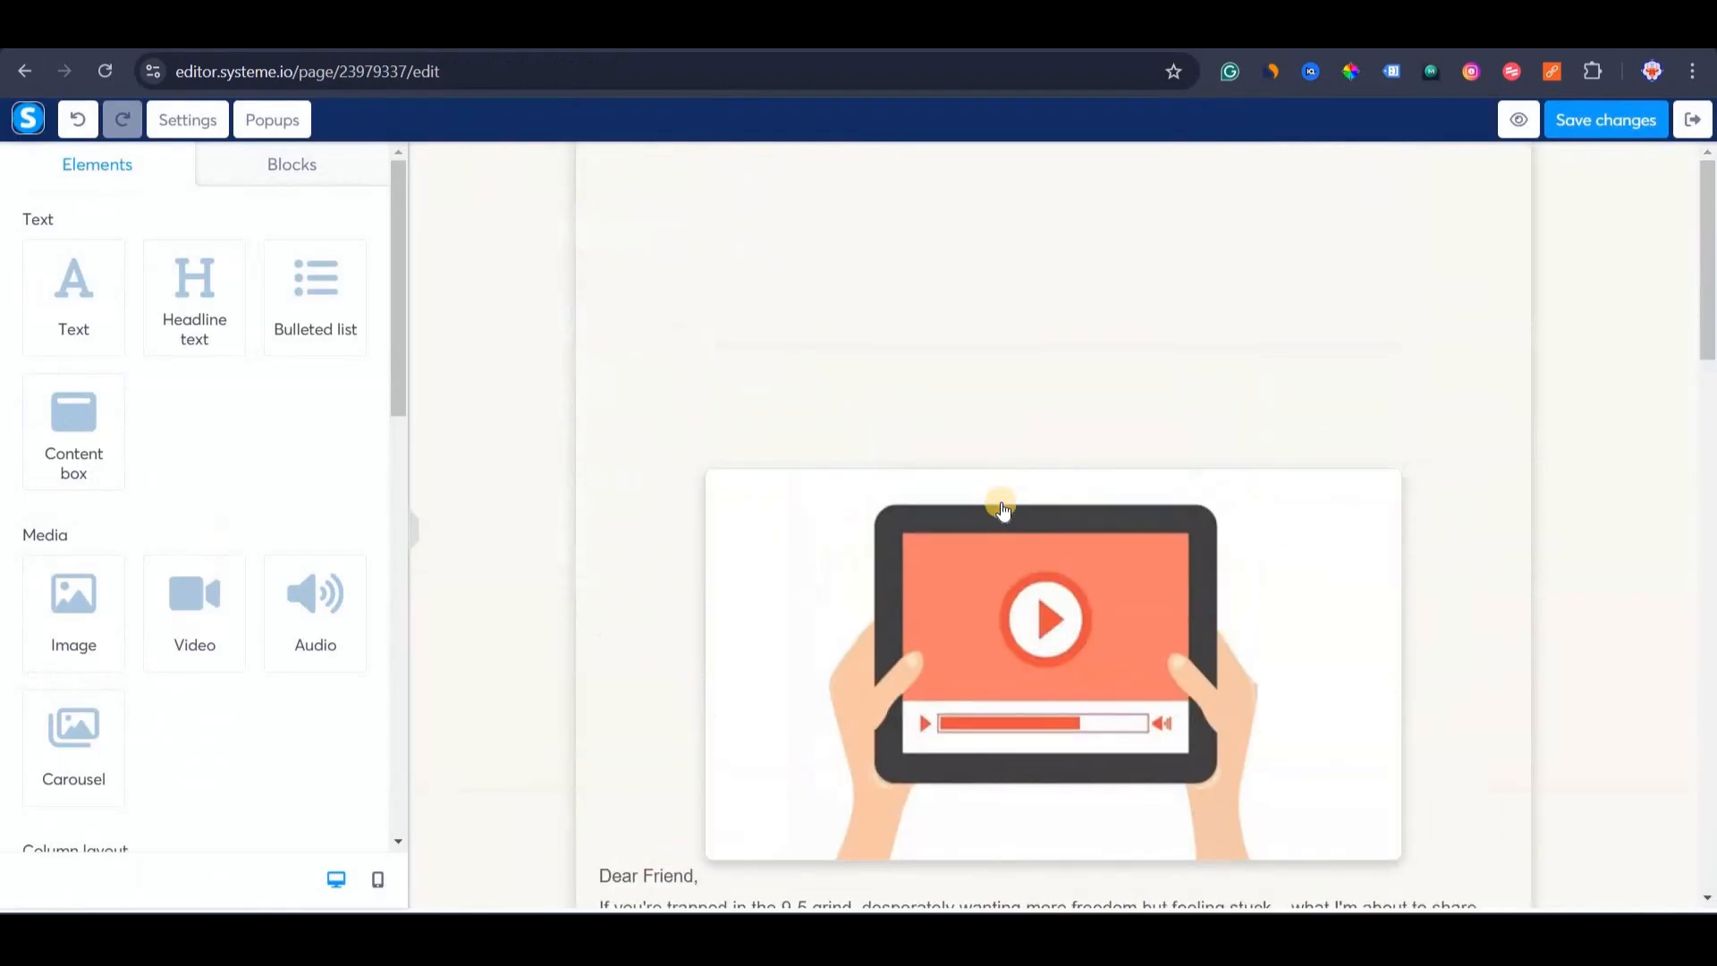
{"action": "scroll", "coordinate": [712, 494], "scroll_direction": "down", "scroll_amount": 6}
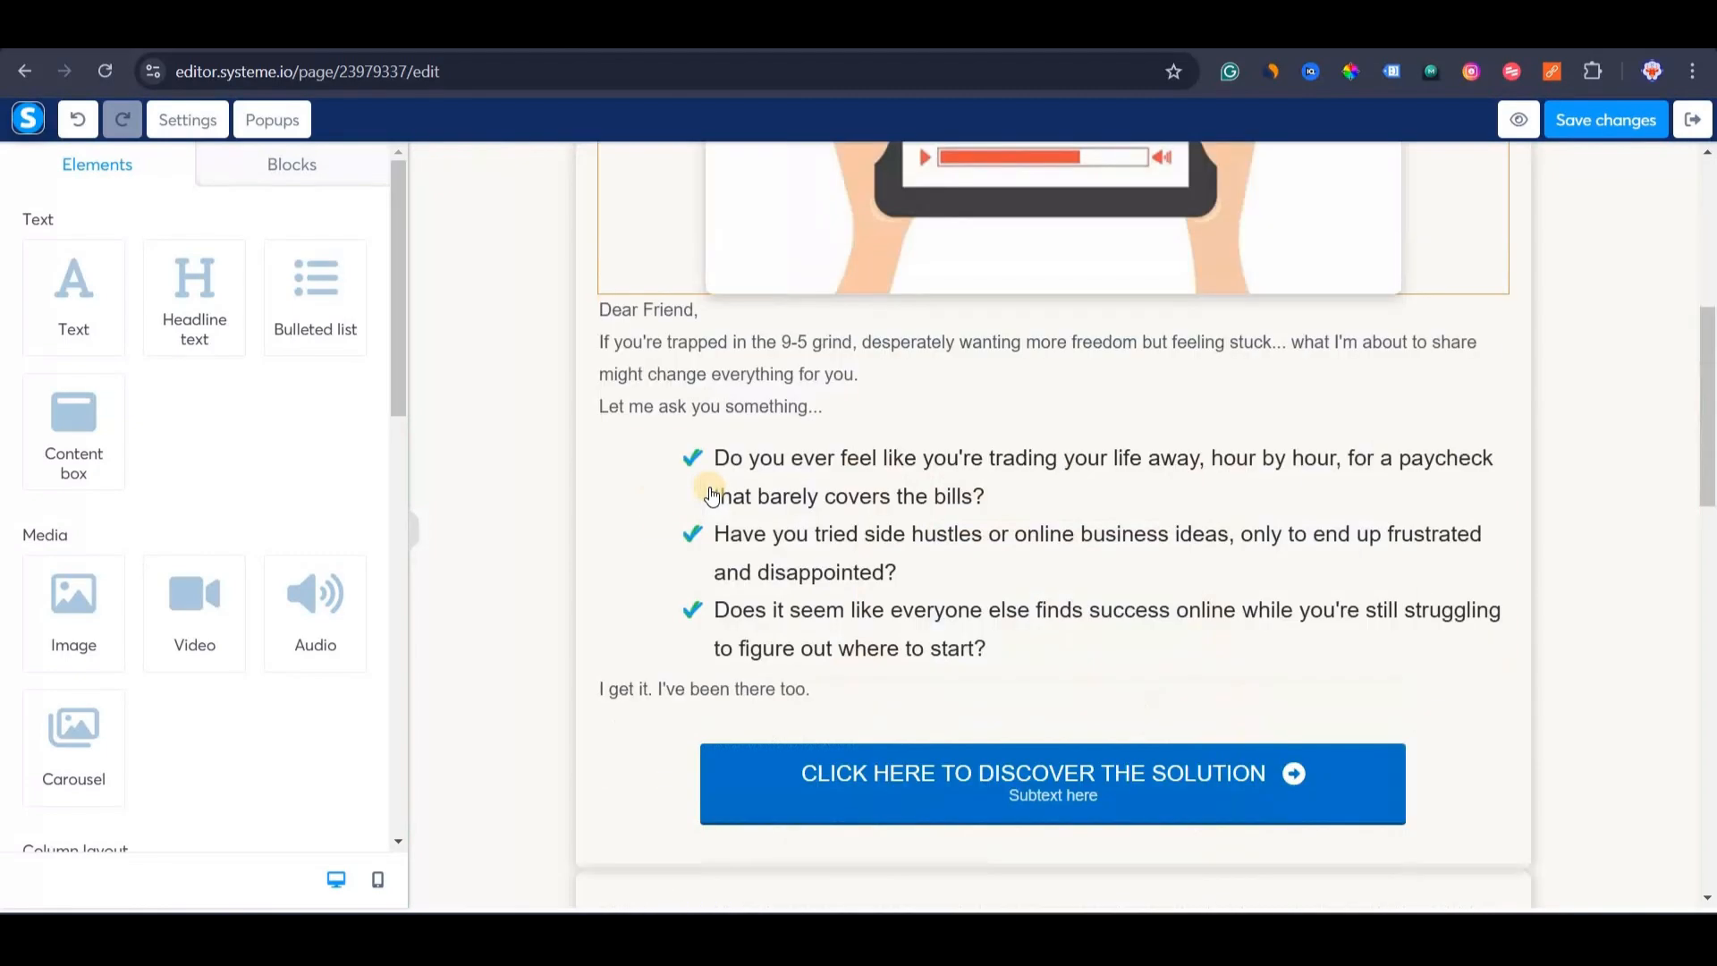
{"action": "scroll", "coordinate": [711, 494], "scroll_direction": "up", "scroll_amount": 6}
{"action": "left_click", "coordinate": [1588, 119]}
{"action": "left_click", "coordinate": [1514, 120]}
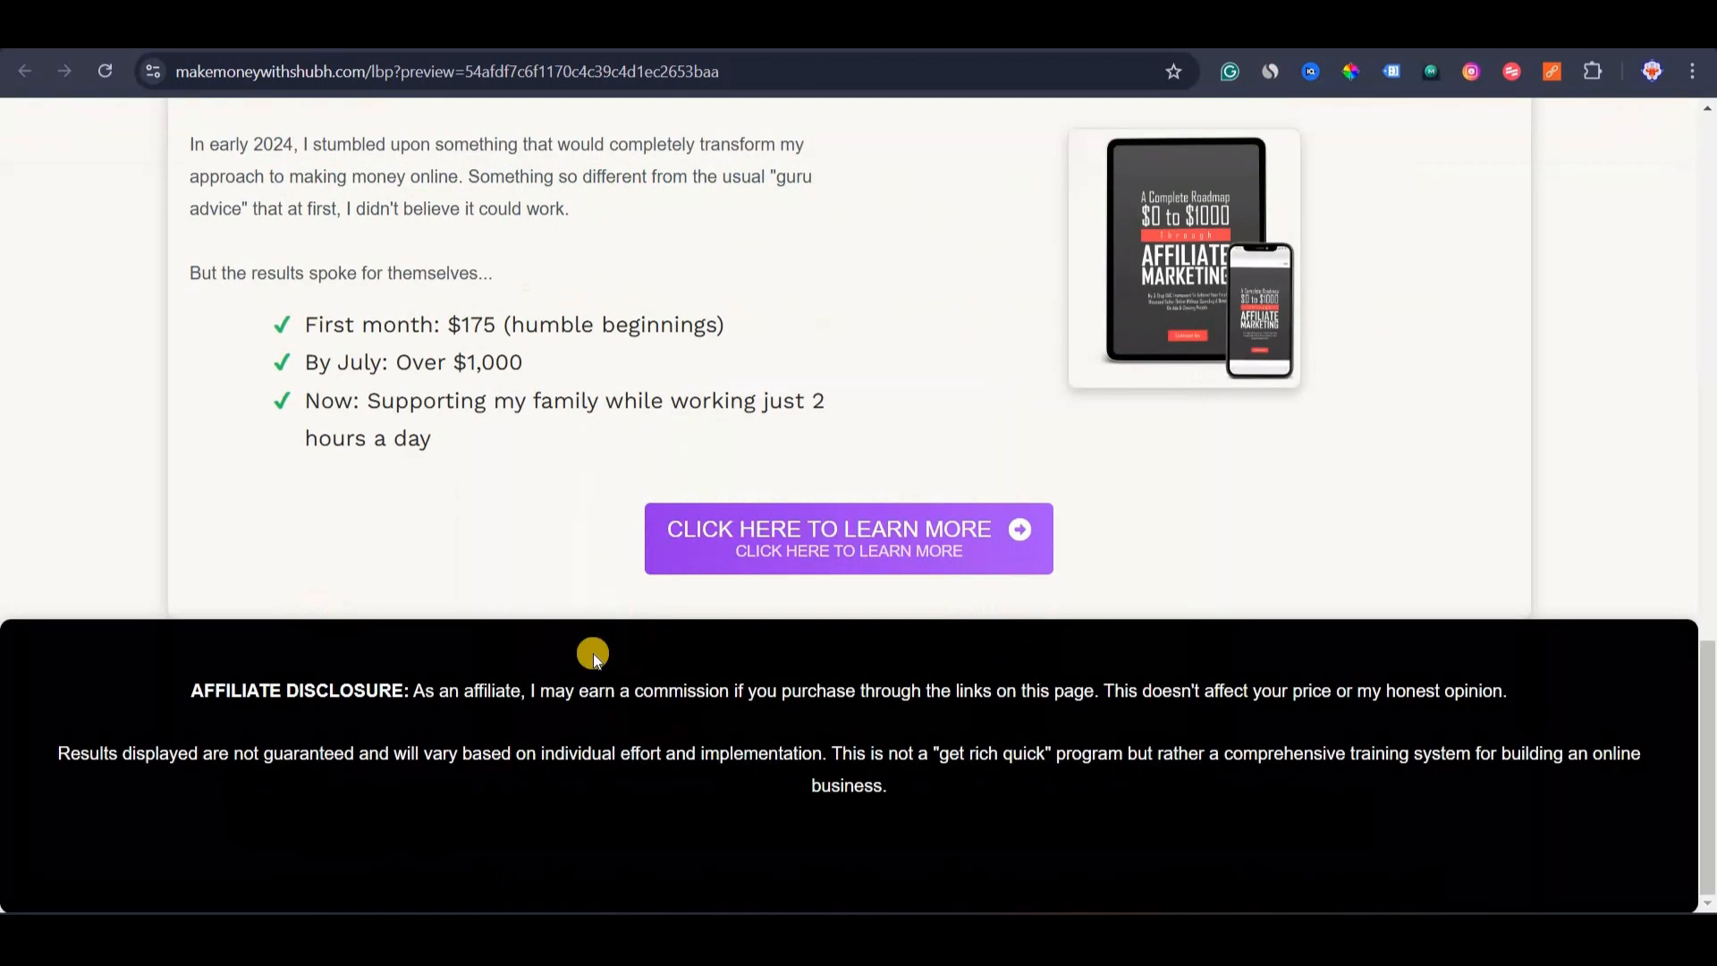
{"action": "scroll", "coordinate": [716, 646], "scroll_direction": "up", "scroll_amount": 15}
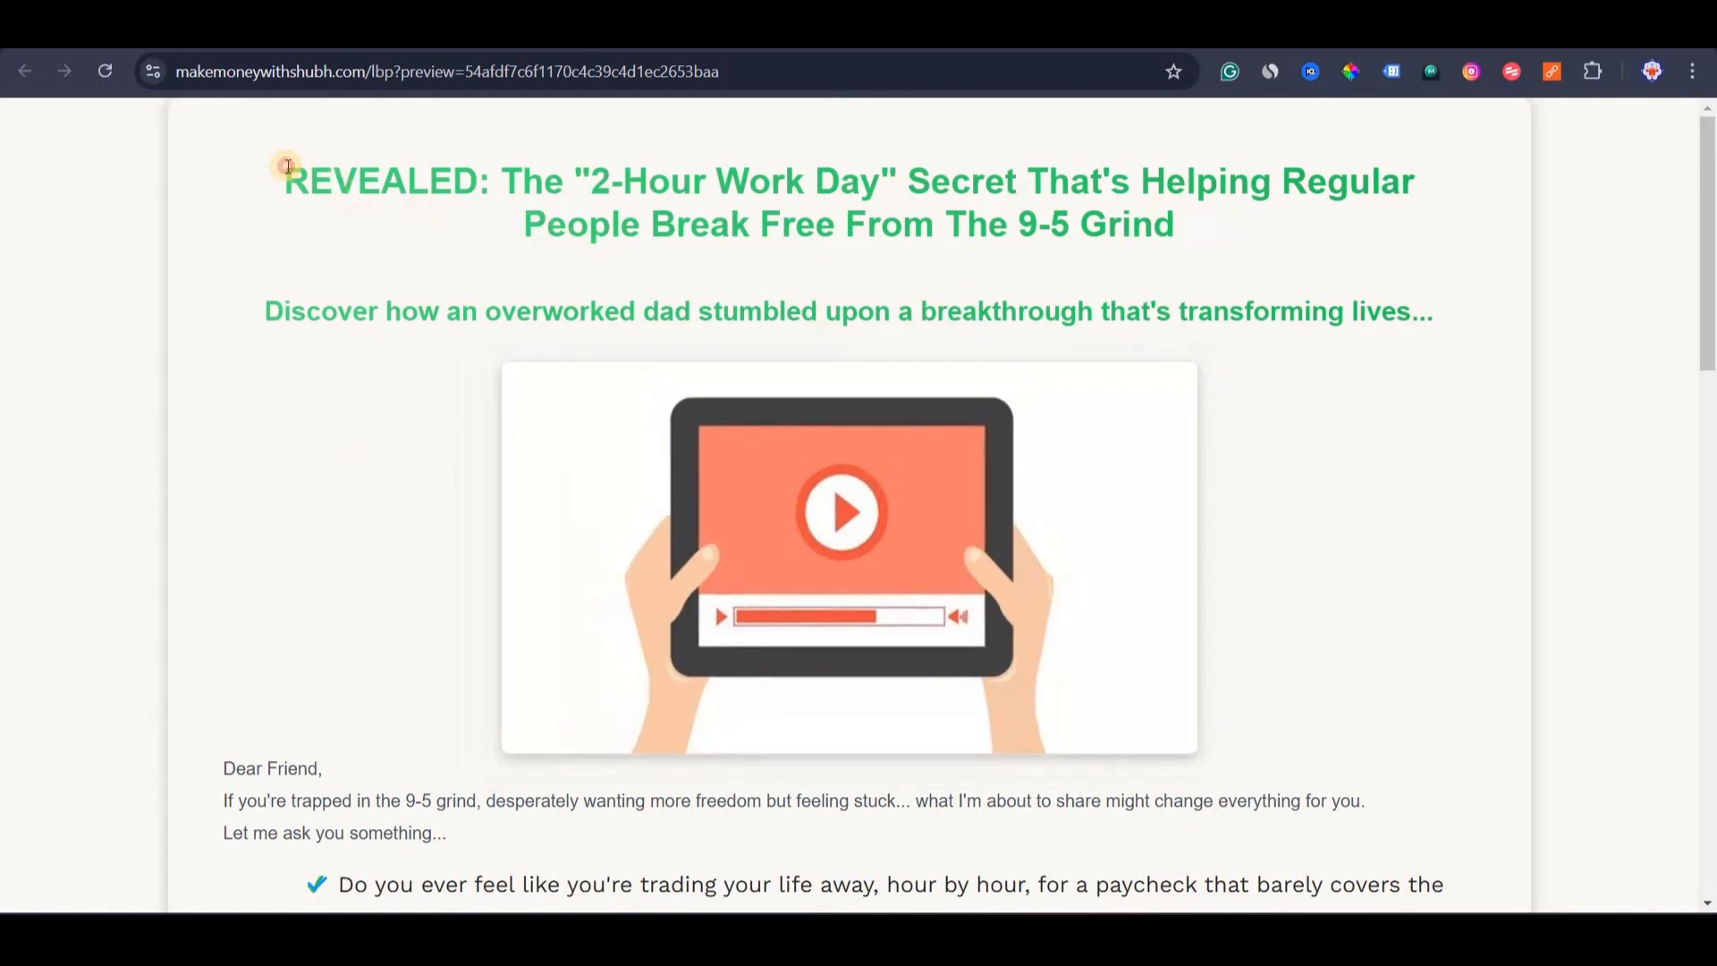
{"action": "left_click_drag", "start_coordinate": [287, 167], "coordinate": [1209, 234]}
{"action": "left_click", "coordinate": [394, 347]}
{"action": "scroll", "coordinate": [475, 375], "scroll_direction": "down", "scroll_amount": 10}
{"action": "scroll", "coordinate": [728, 474], "scroll_direction": "up", "scroll_amount": 3}
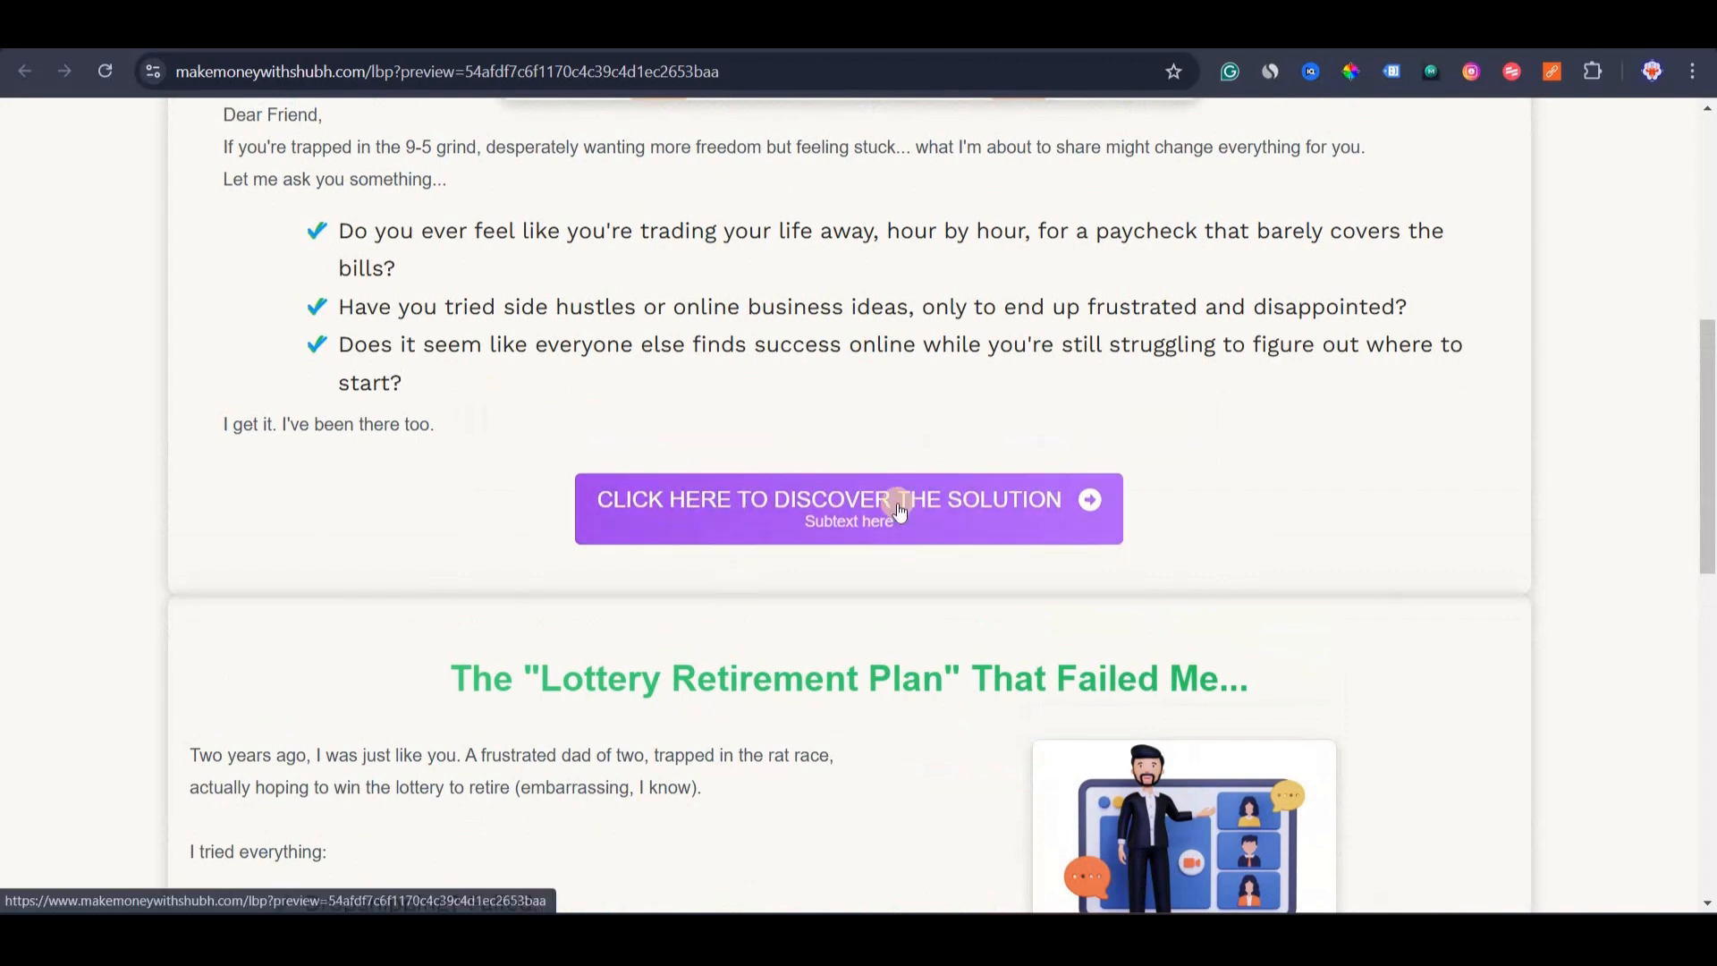
{"action": "scroll", "coordinate": [862, 506], "scroll_direction": "down", "scroll_amount": 5}
{"action": "scroll", "coordinate": [759, 555], "scroll_direction": "down", "scroll_amount": 10}
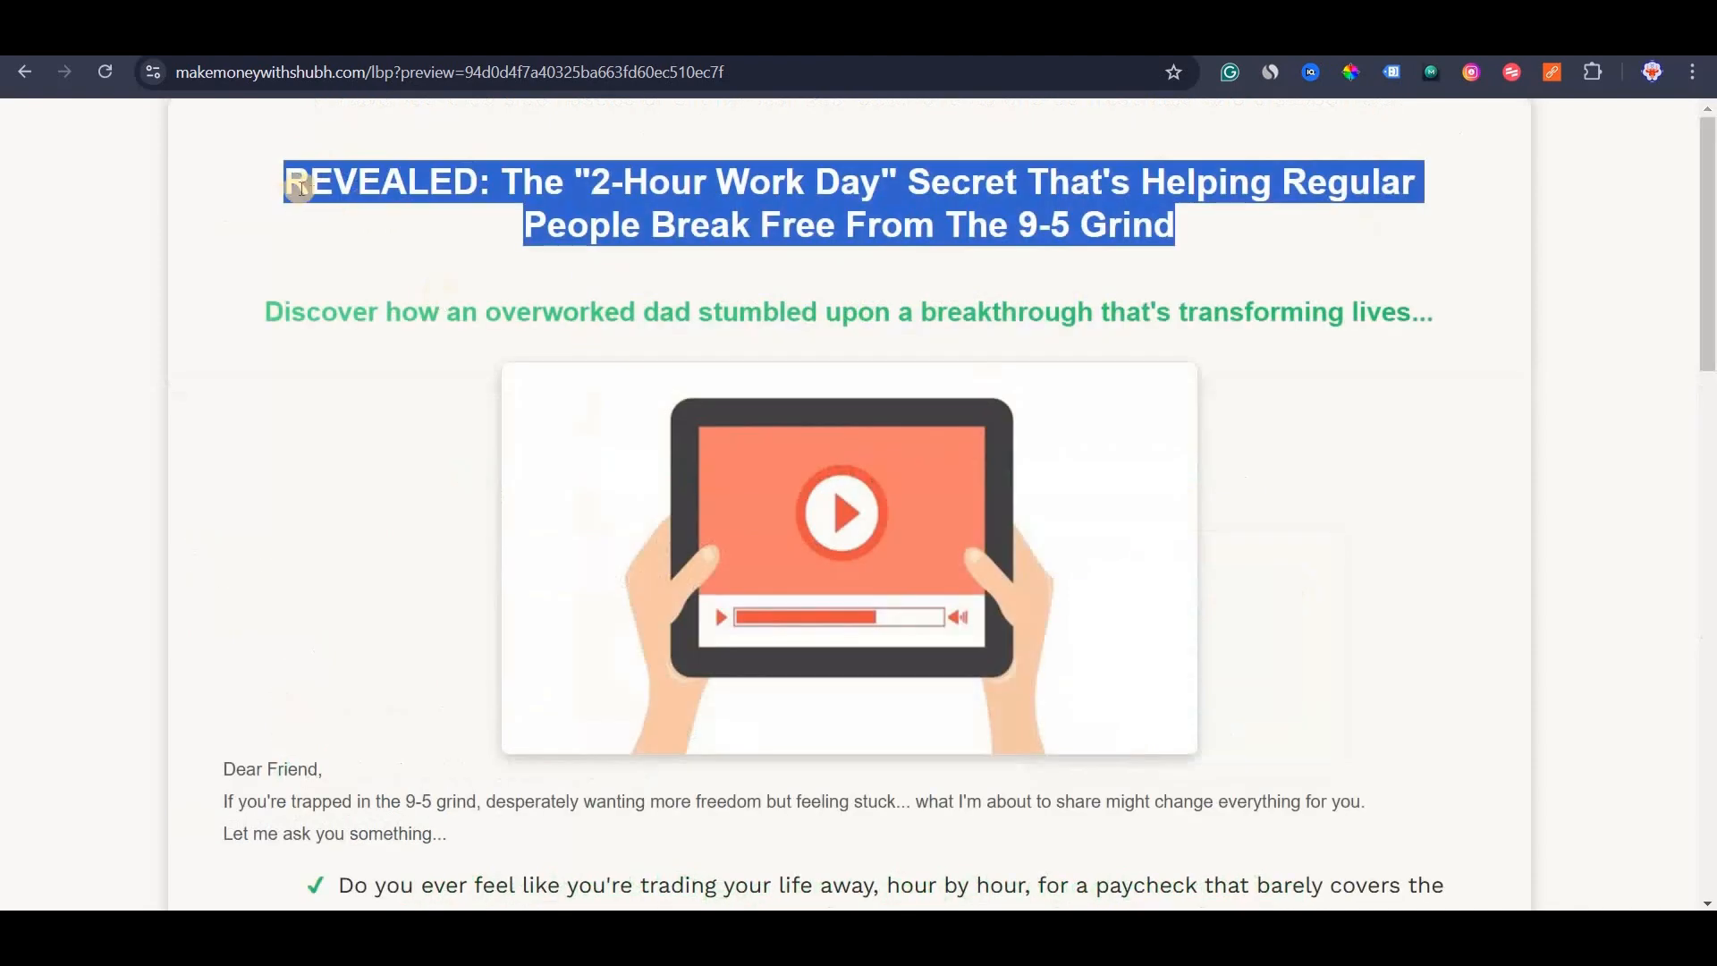
{"action": "left_click", "coordinate": [284, 182]}
{"action": "left_click", "coordinate": [1069, 183], "text": "shift"}
{"action": "left_click", "coordinate": [1259, 234], "text": "shift"}
{"action": "left_click", "coordinate": [284, 184]}
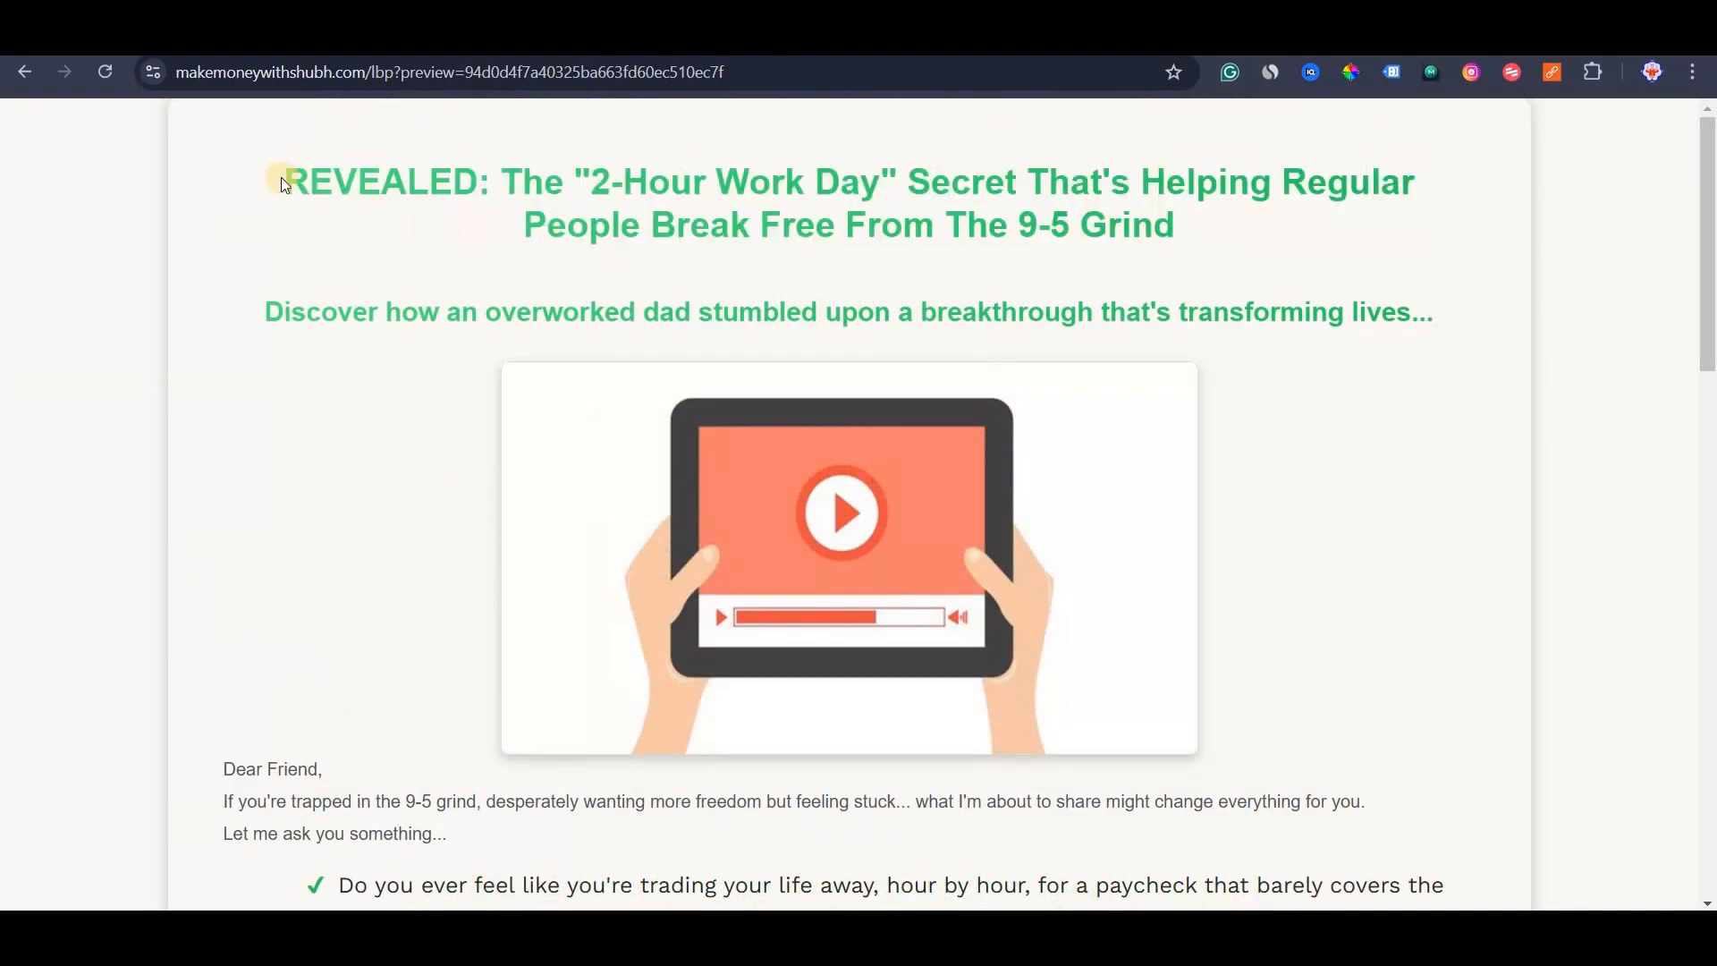
{"action": "left_click", "coordinate": [1287, 180], "text": "shift"}
{"action": "left_click", "coordinate": [1212, 237], "text": "shift"}
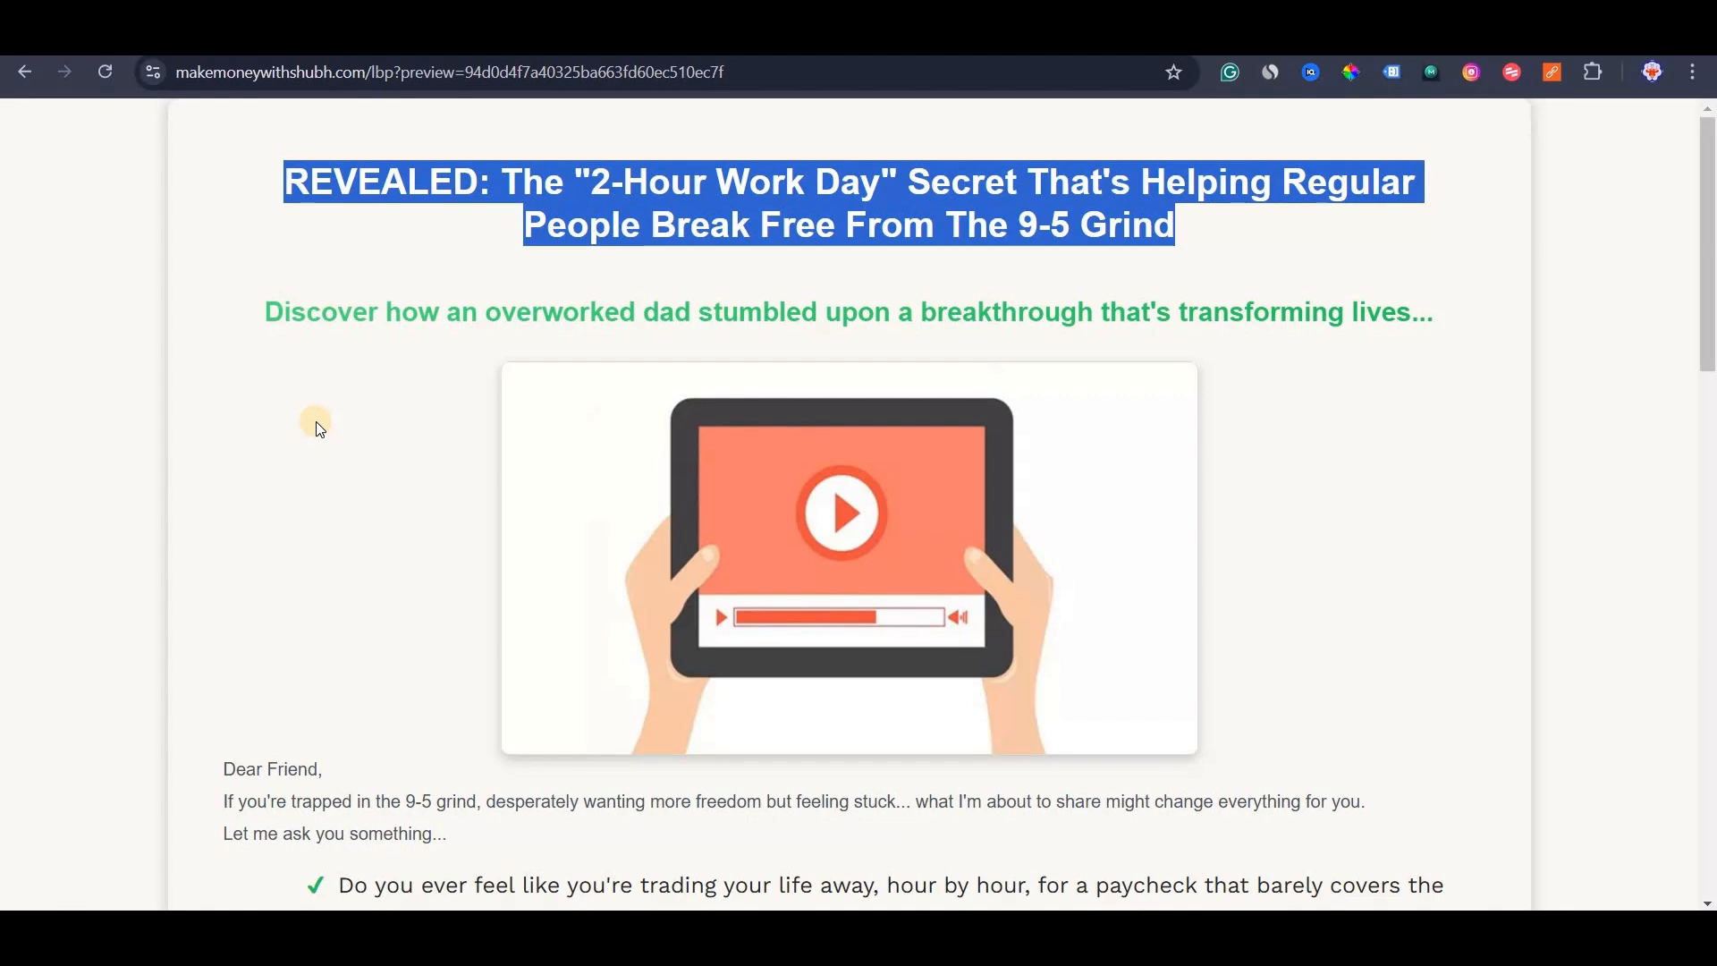
{"action": "left_click", "coordinate": [346, 602]}
{"action": "scroll", "coordinate": [430, 604], "scroll_direction": "down", "scroll_amount": 10}
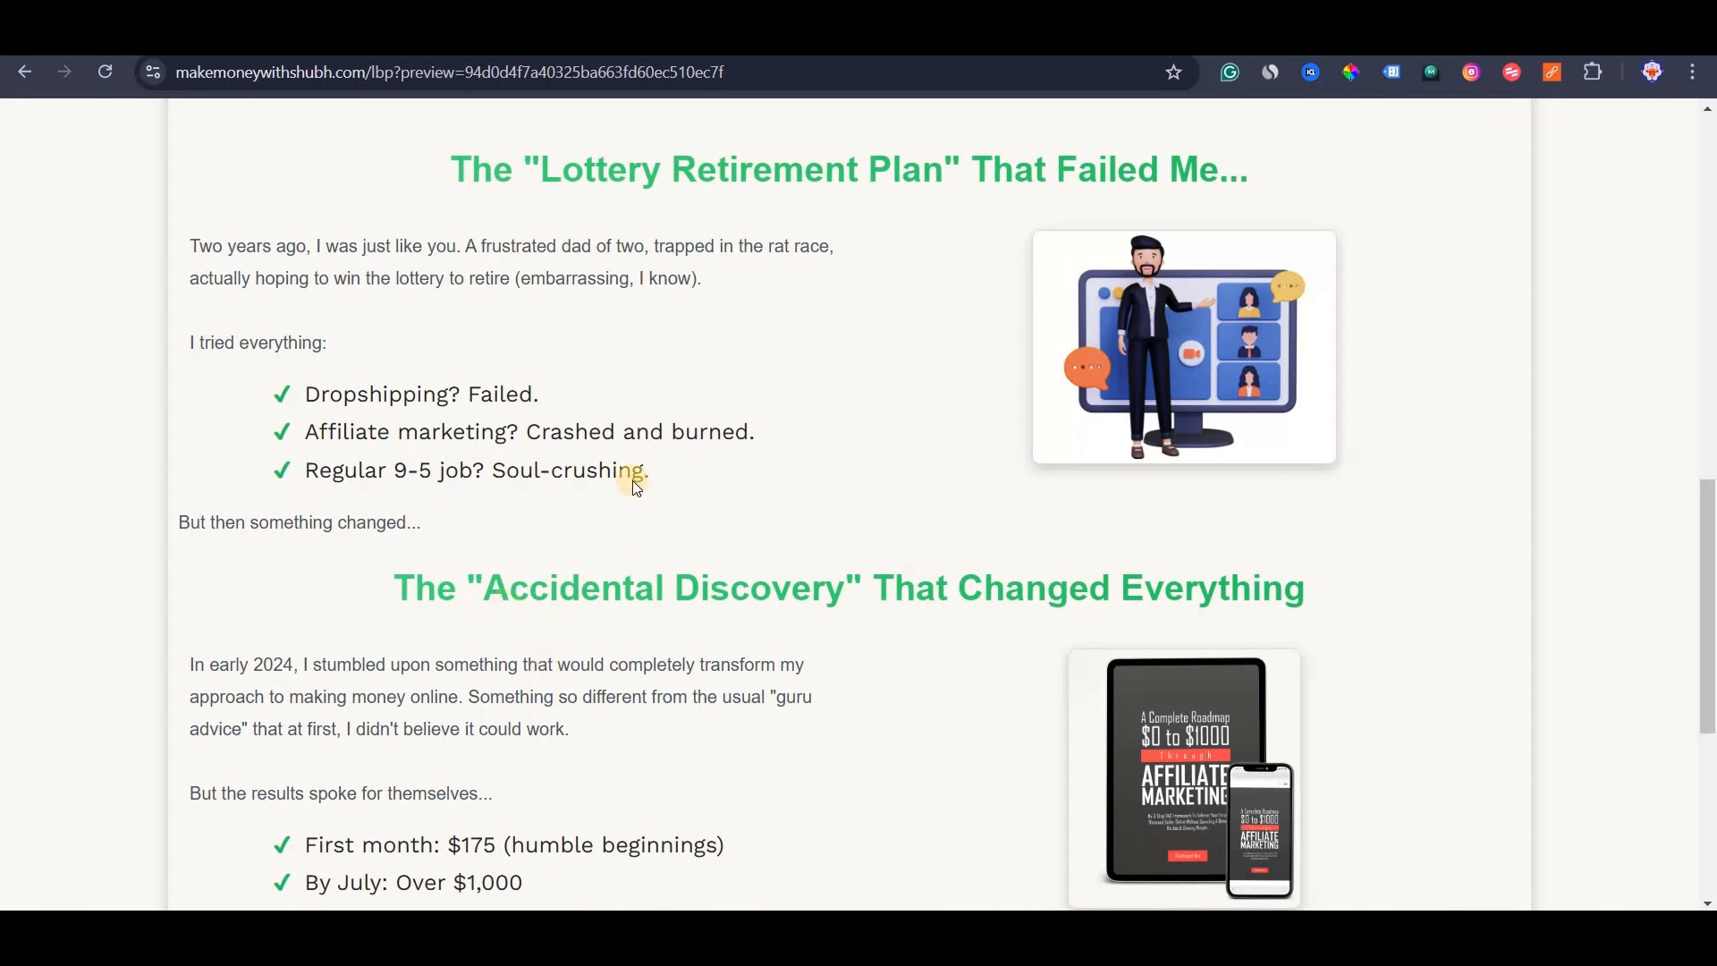
{"action": "scroll", "coordinate": [636, 487], "scroll_direction": "down", "scroll_amount": 5}
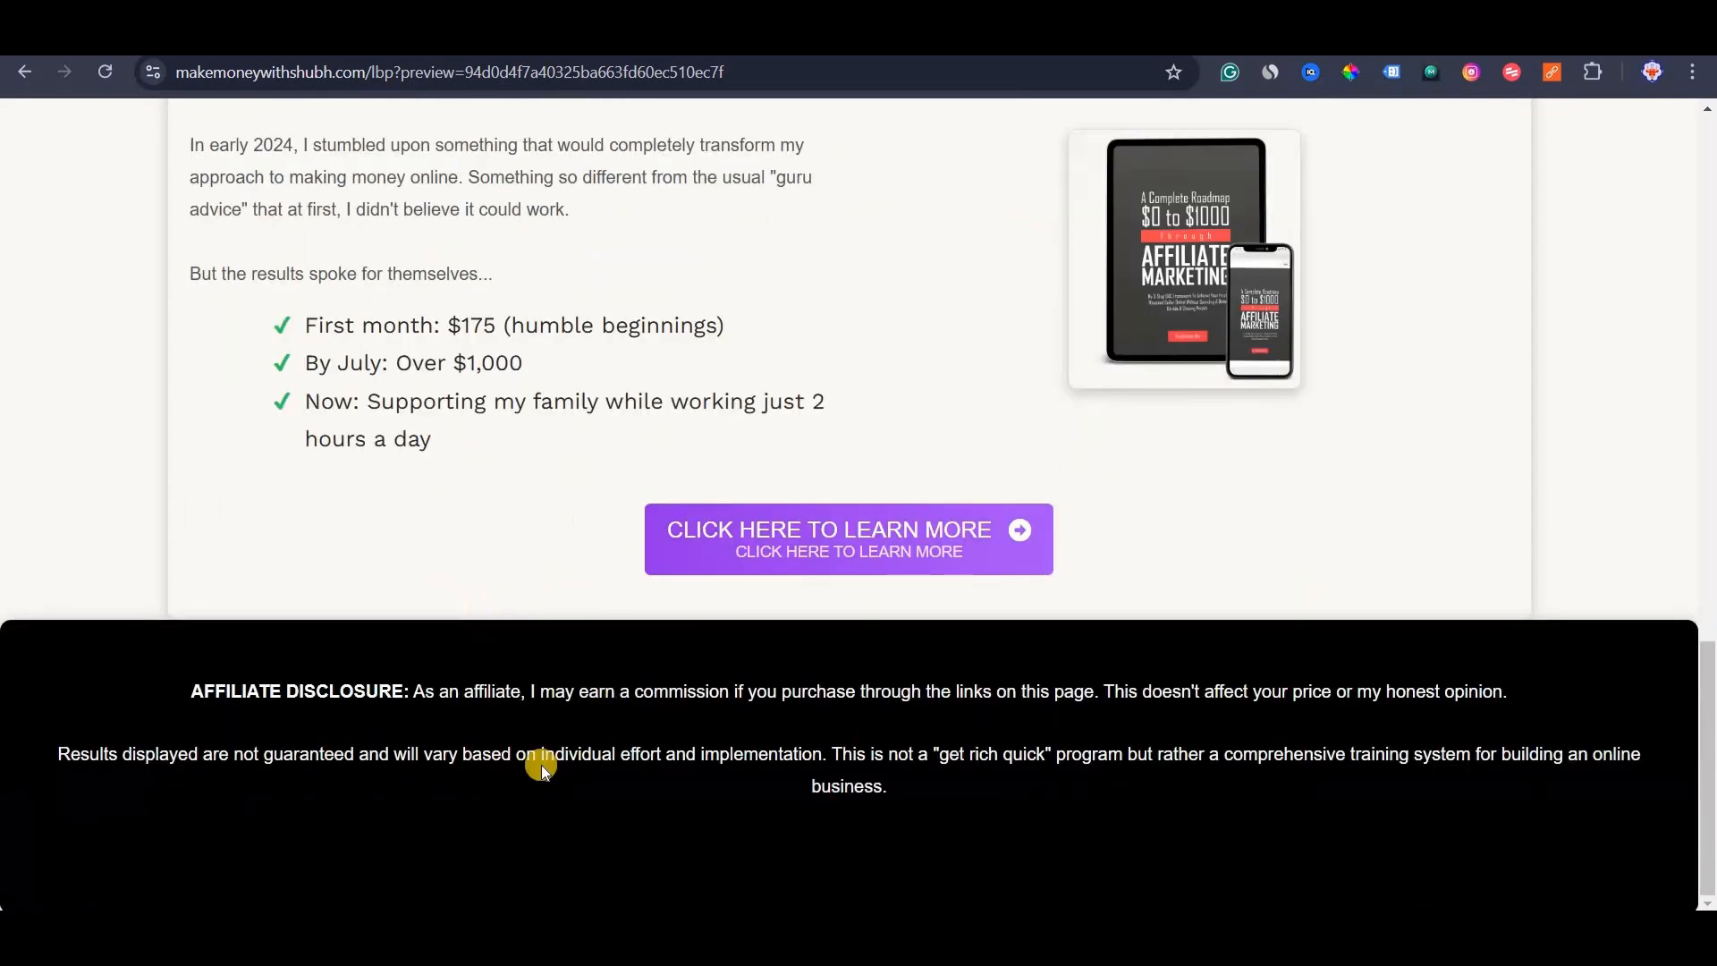
{"action": "scroll", "coordinate": [541, 765], "scroll_direction": "up", "scroll_amount": 17}
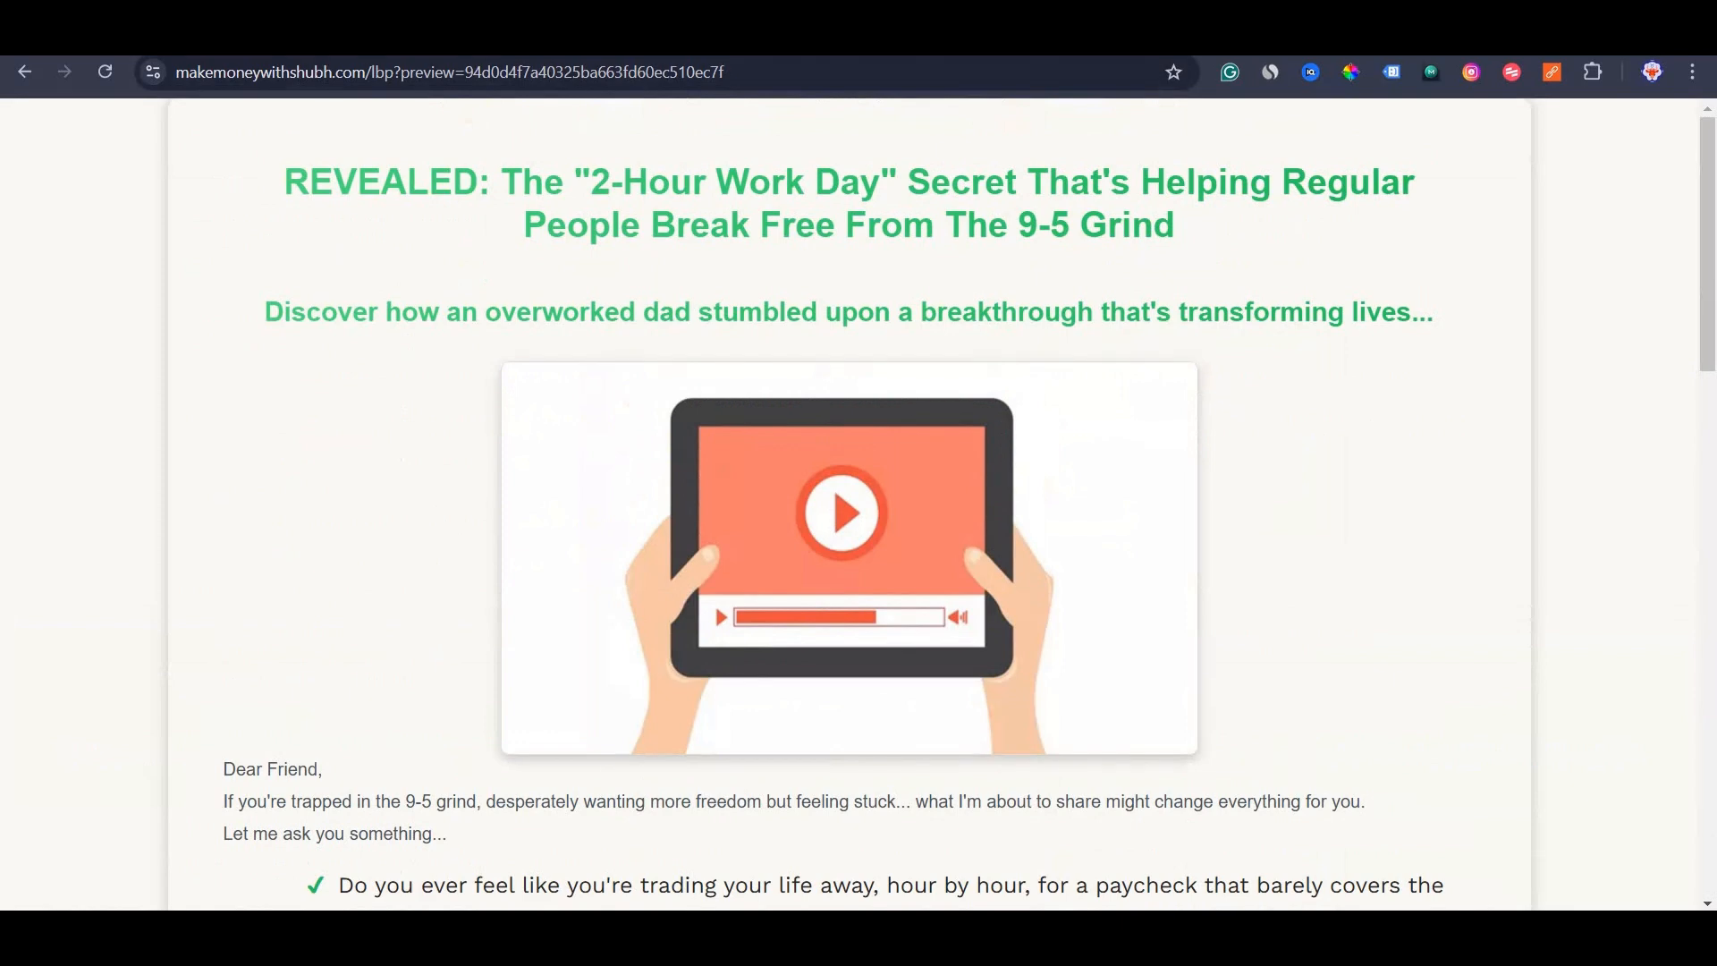
{"action": "key", "text": "ctrl+shift+Tab"}
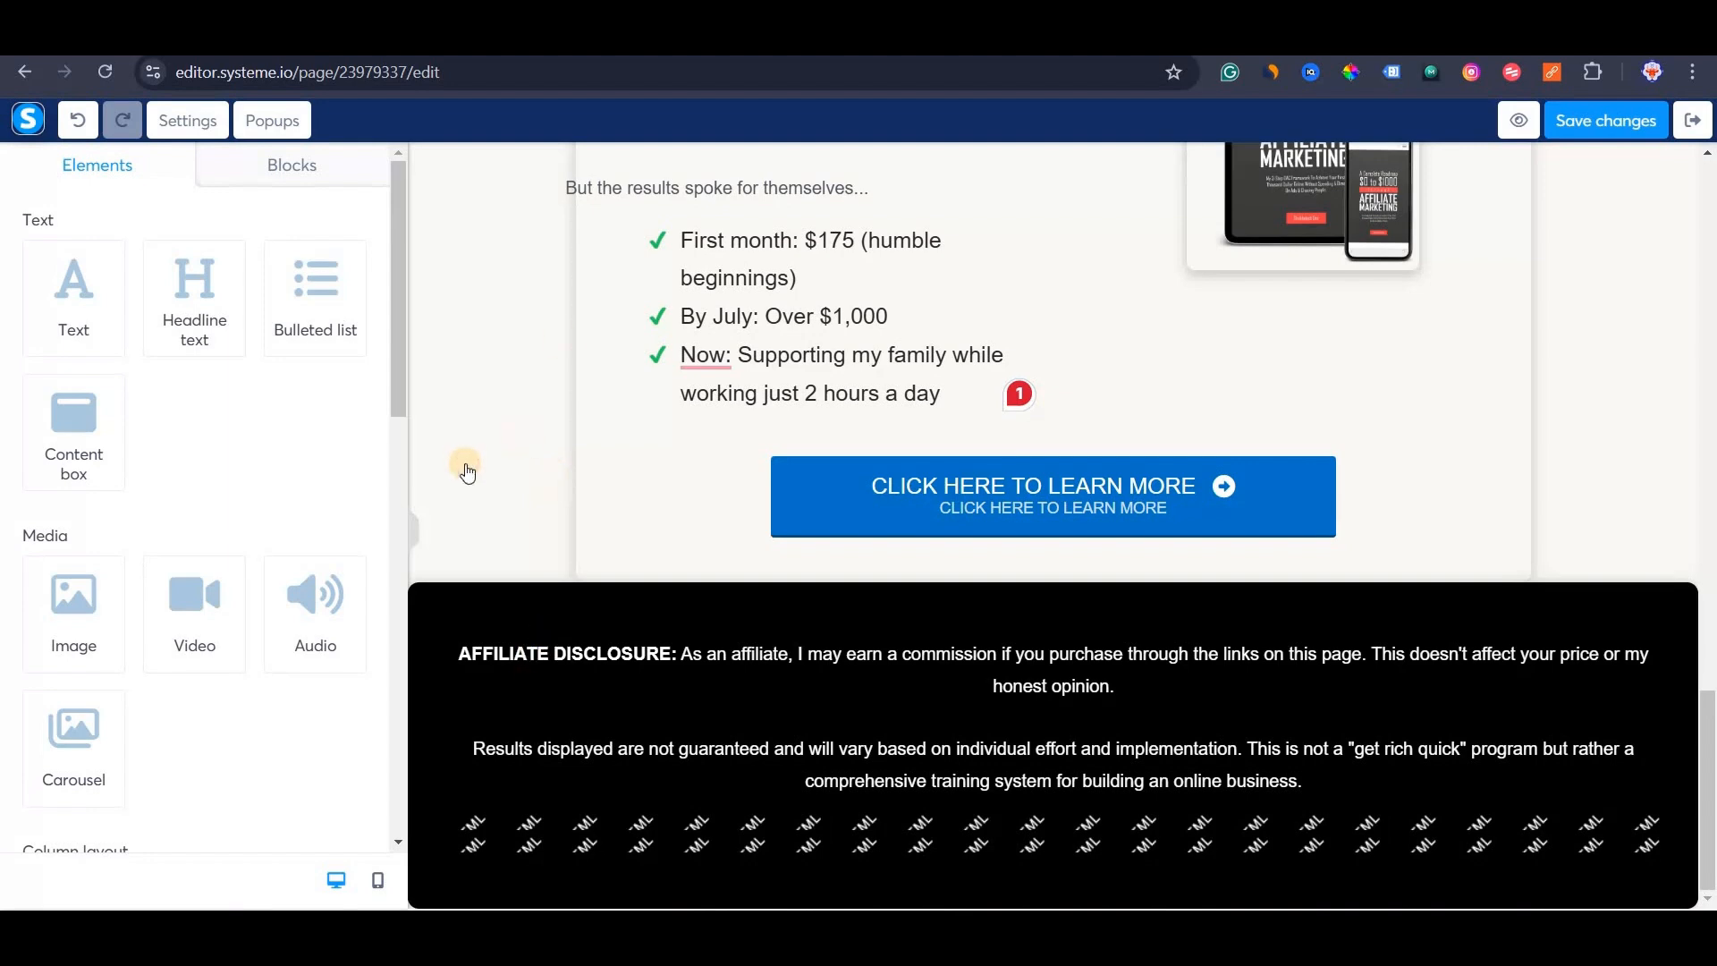
Add a new section with a headline, text paragraph and content box below the disclosure.
{"action": "scroll", "coordinate": [185, 387], "scroll_direction": "down", "scroll_amount": 3}
{"action": "left_click_drag", "start_coordinate": [758, 859], "coordinate": [783, 827]}
{"action": "scroll", "coordinate": [1154, 492], "scroll_direction": "down", "scroll_amount": 3}
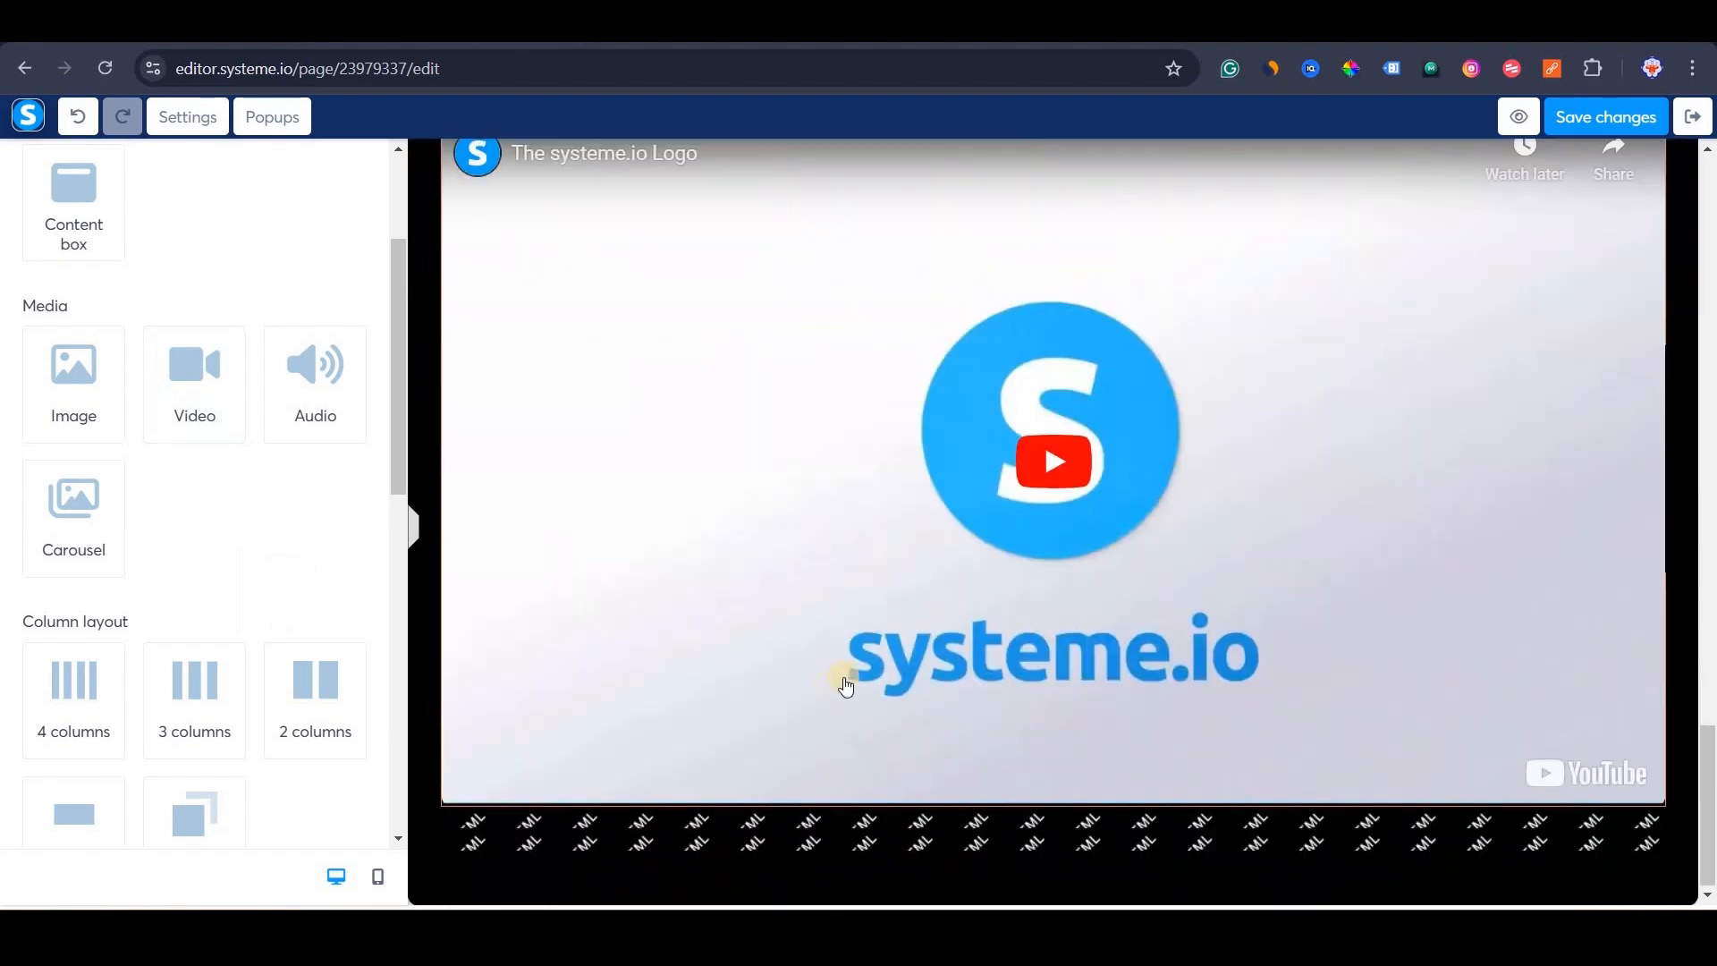
{"action": "scroll", "coordinate": [872, 800], "scroll_direction": "up", "scroll_amount": 7}
{"action": "scroll", "coordinate": [187, 474], "scroll_direction": "down", "scroll_amount": 4}
{"action": "left_click_drag", "start_coordinate": [186, 474], "coordinate": [644, 548]}
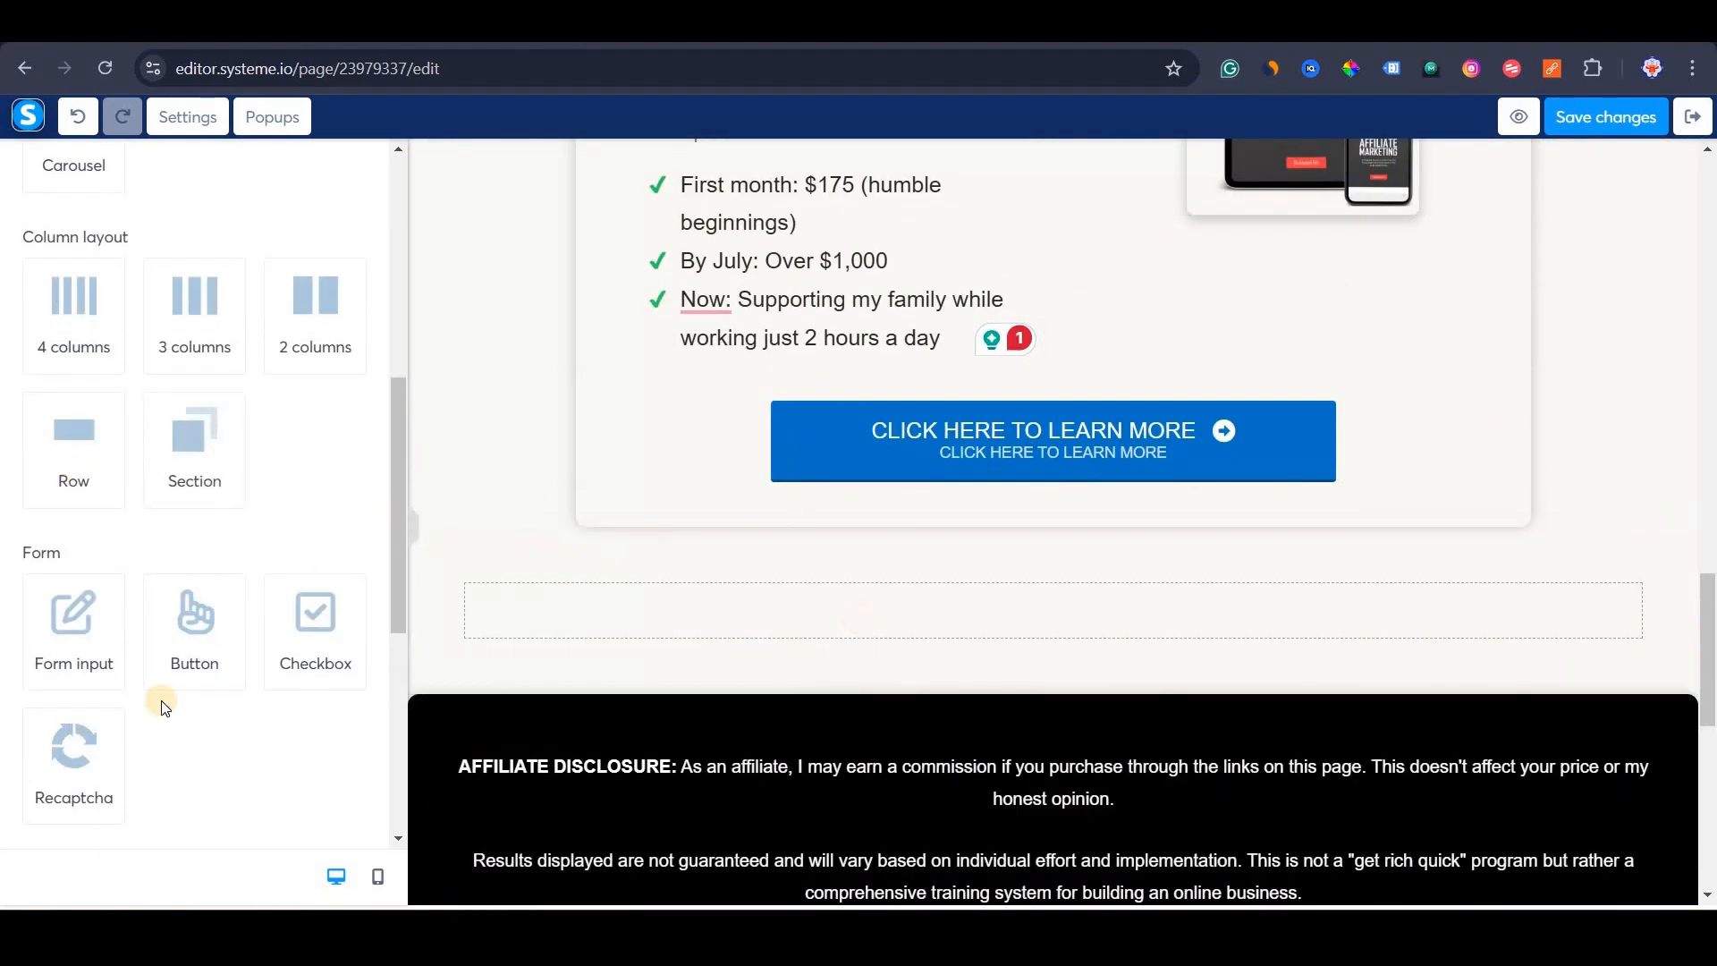
{"action": "scroll", "coordinate": [172, 626], "scroll_direction": "up", "scroll_amount": 6}
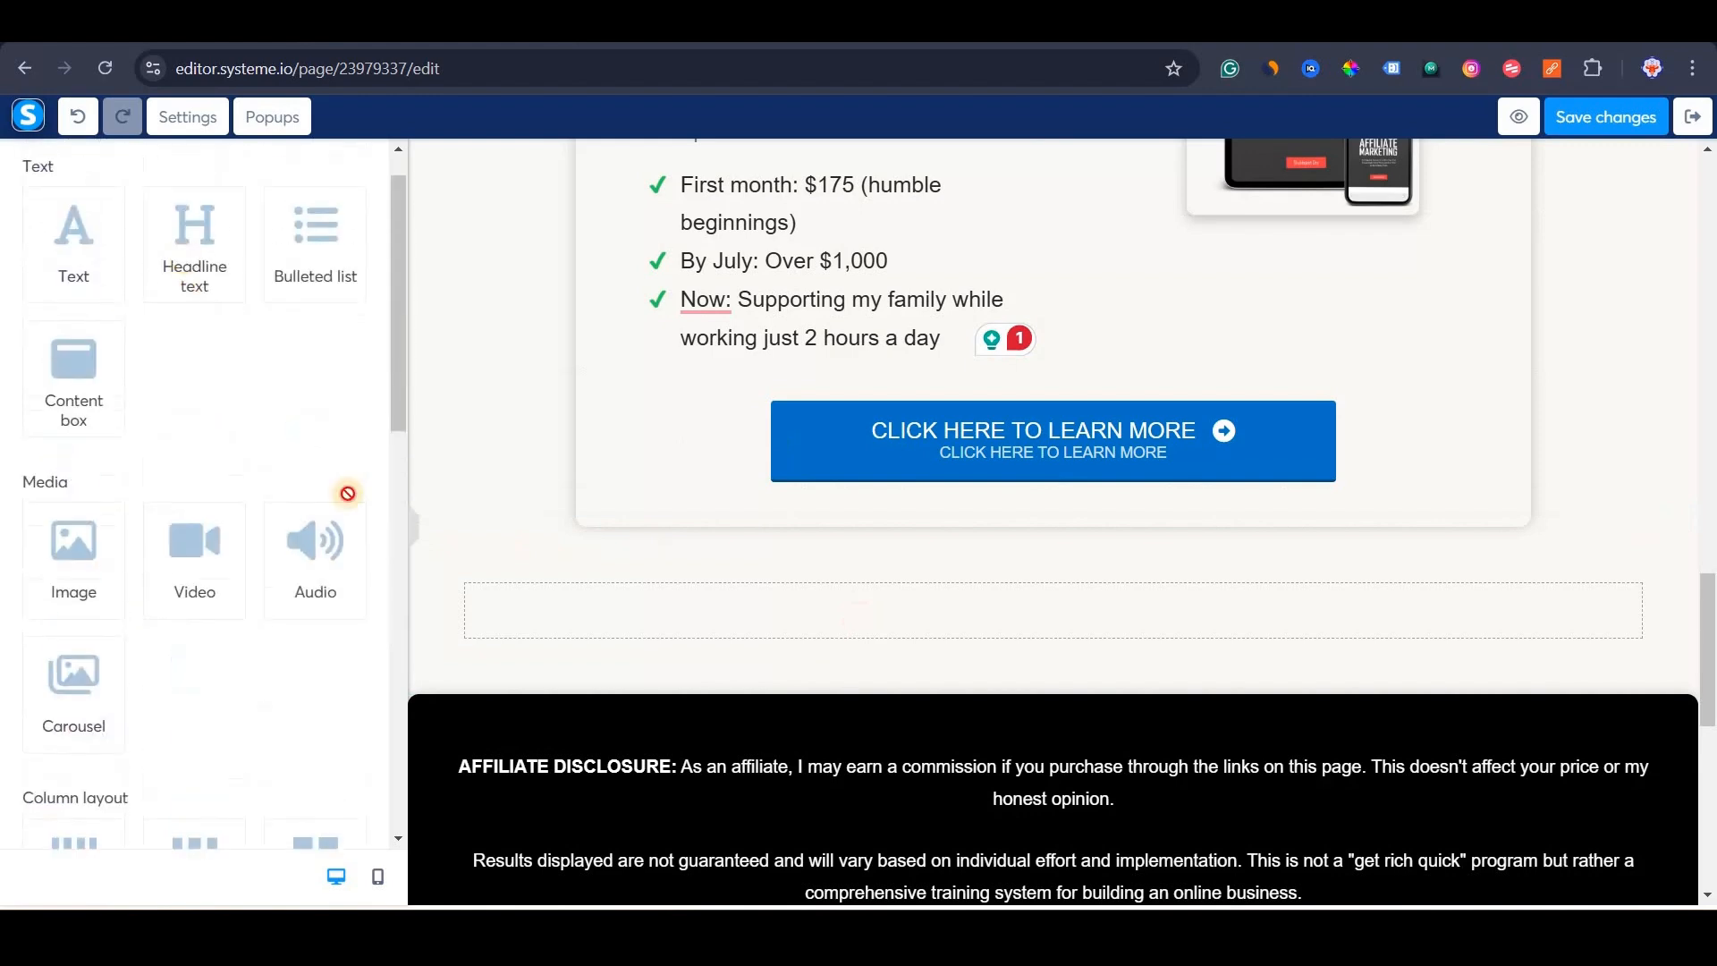
{"action": "left_click_drag", "start_coordinate": [194, 241], "coordinate": [820, 601]}
{"action": "left_click_drag", "start_coordinate": [72, 241], "coordinate": [917, 656]}
{"action": "left_click_drag", "start_coordinate": [73, 375], "coordinate": [1031, 567]}
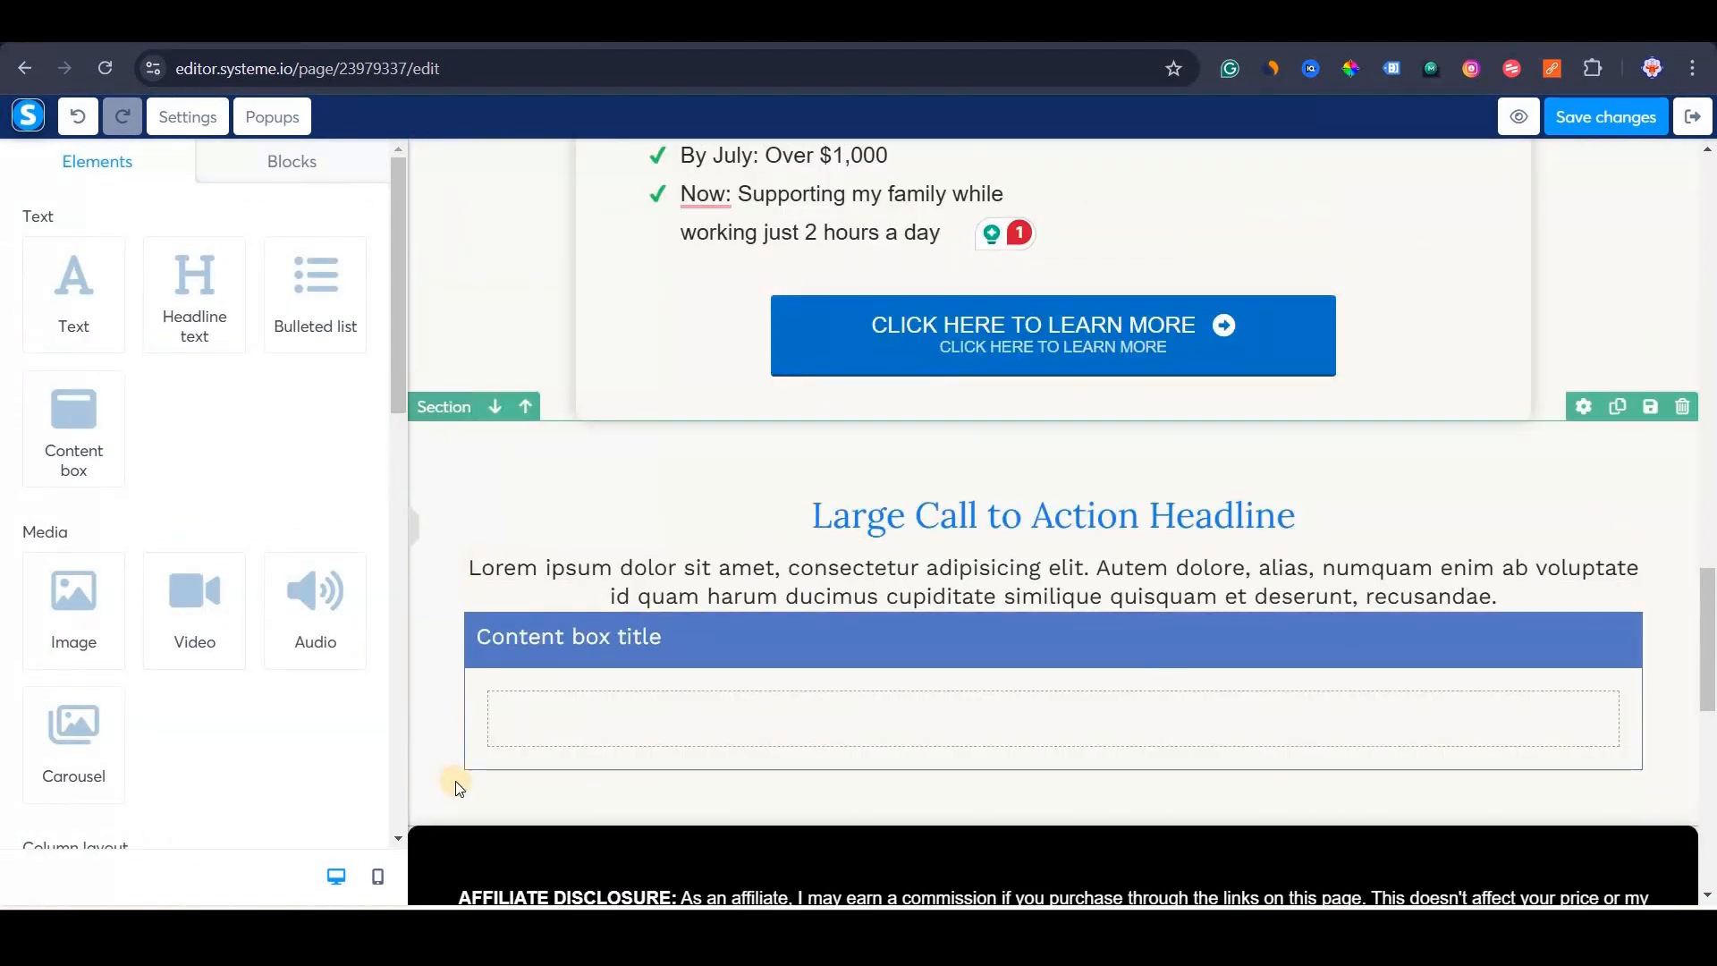
{"action": "scroll", "coordinate": [797, 414], "scroll_direction": "down", "scroll_amount": 8}
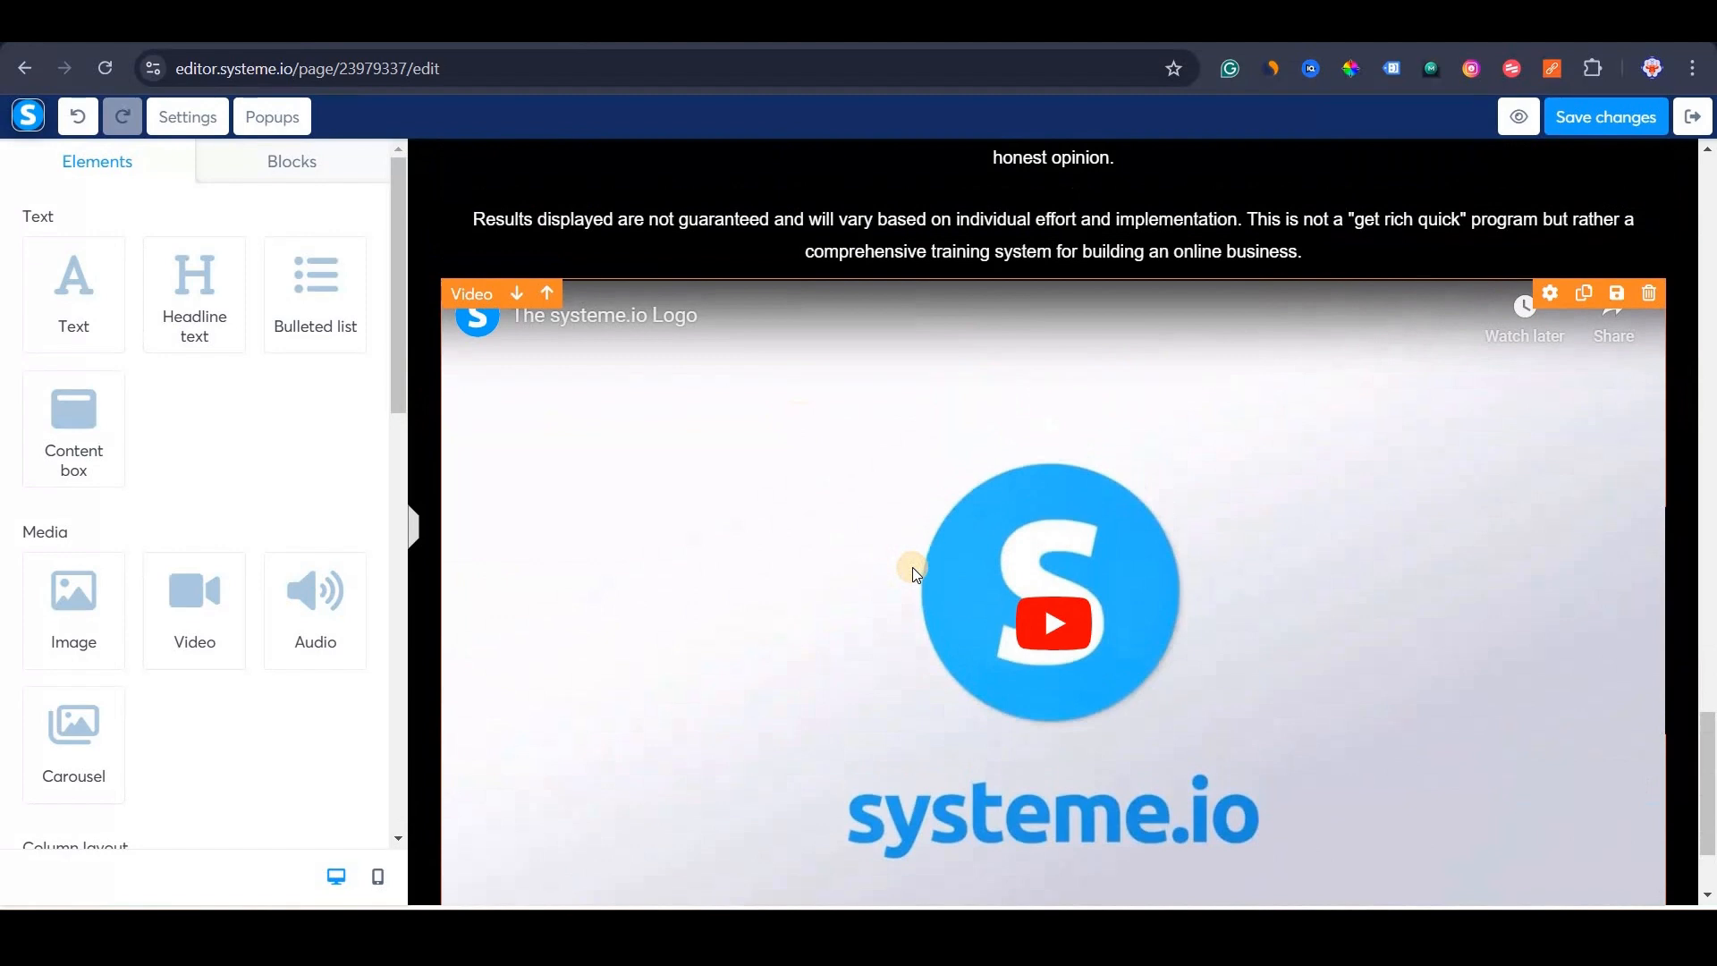
Switch the bottom YouTube video to an uploaded file, SchoolGames.mp4.
{"action": "left_click", "coordinate": [912, 567]}
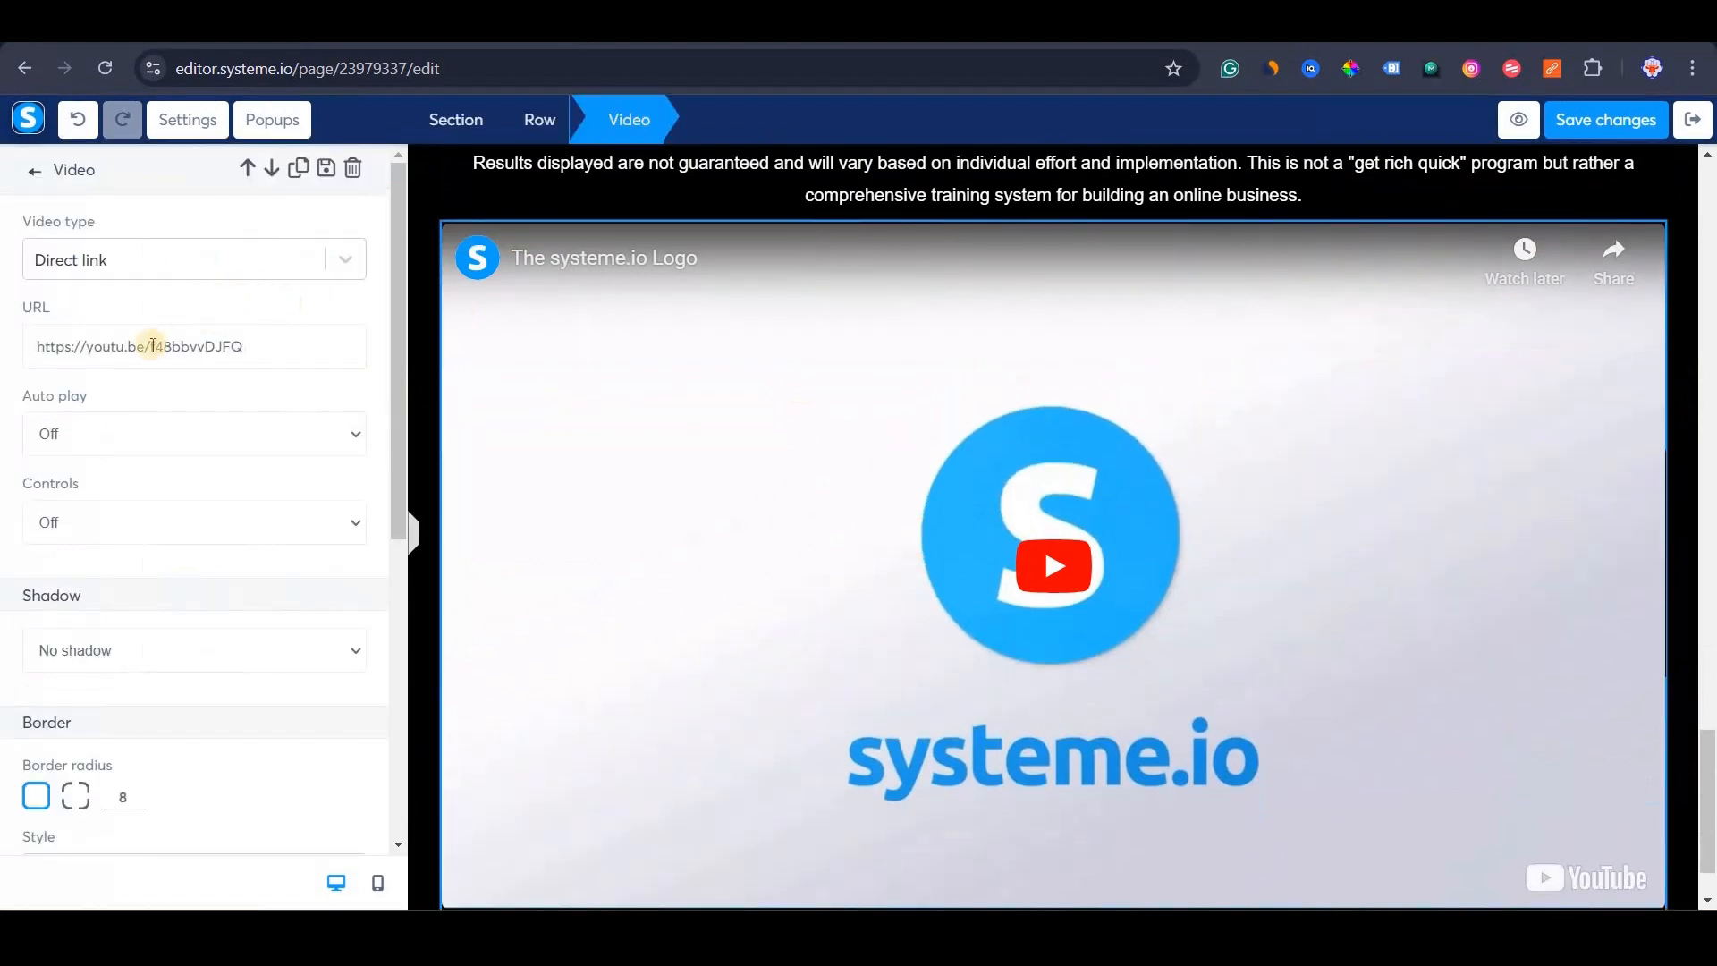
{"action": "left_click", "coordinate": [345, 252]}
{"action": "left_click", "coordinate": [338, 391]}
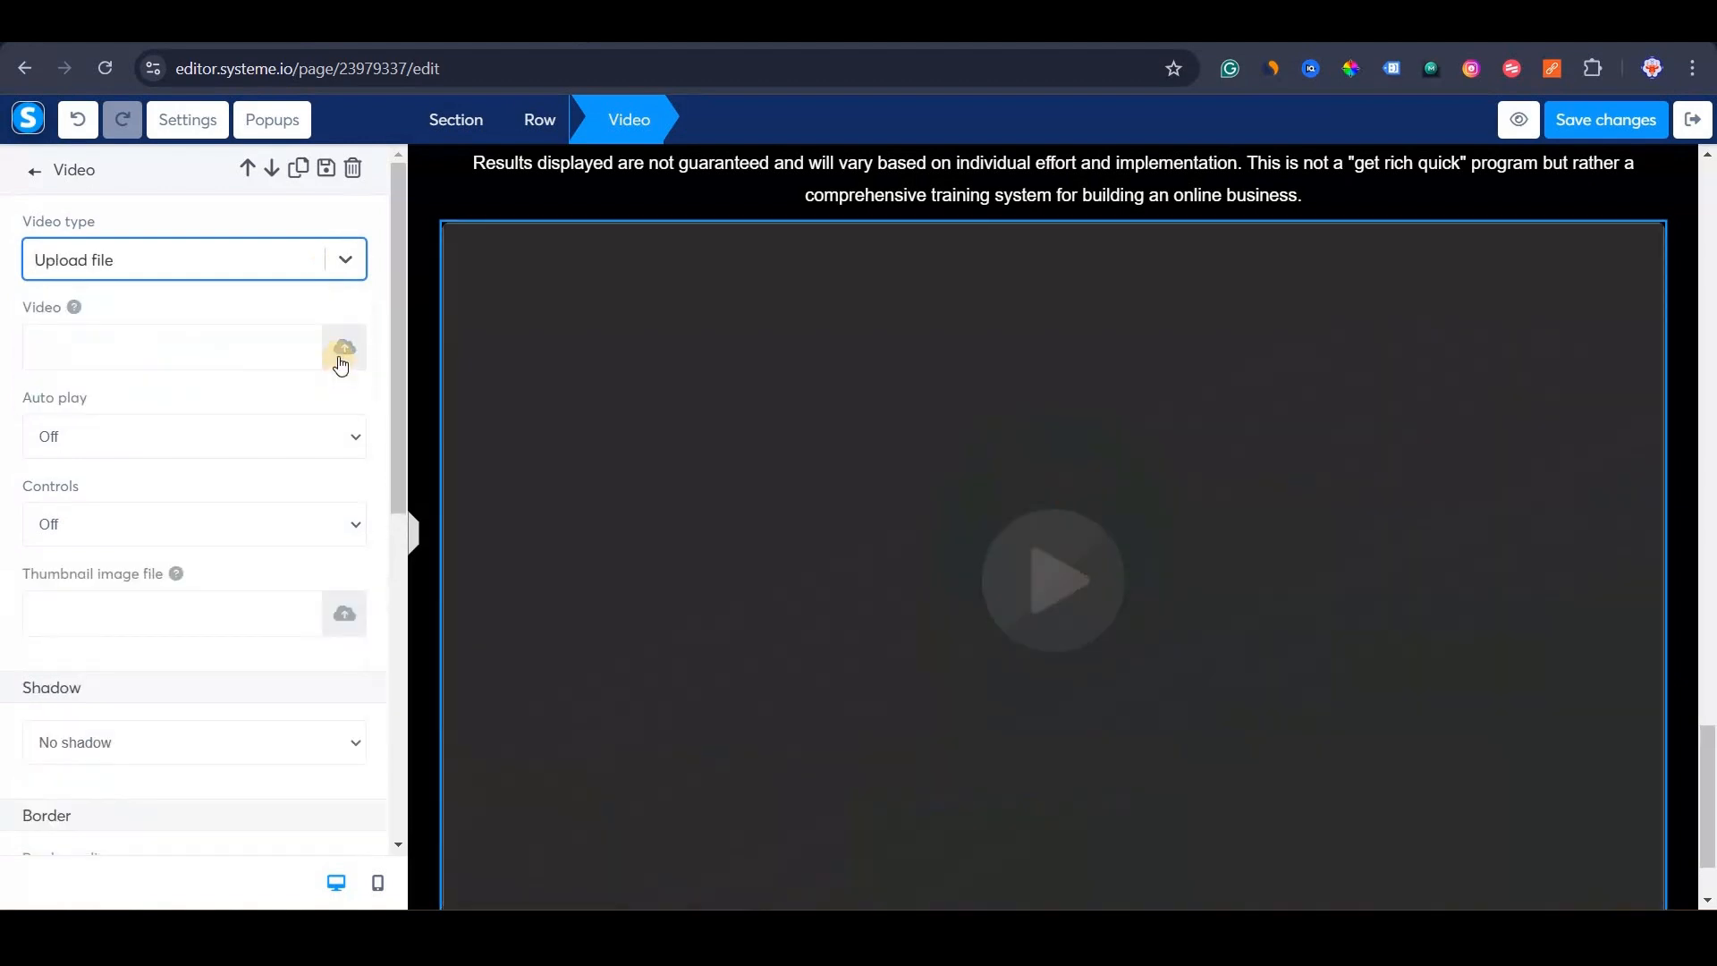
{"action": "left_click", "coordinate": [342, 351]}
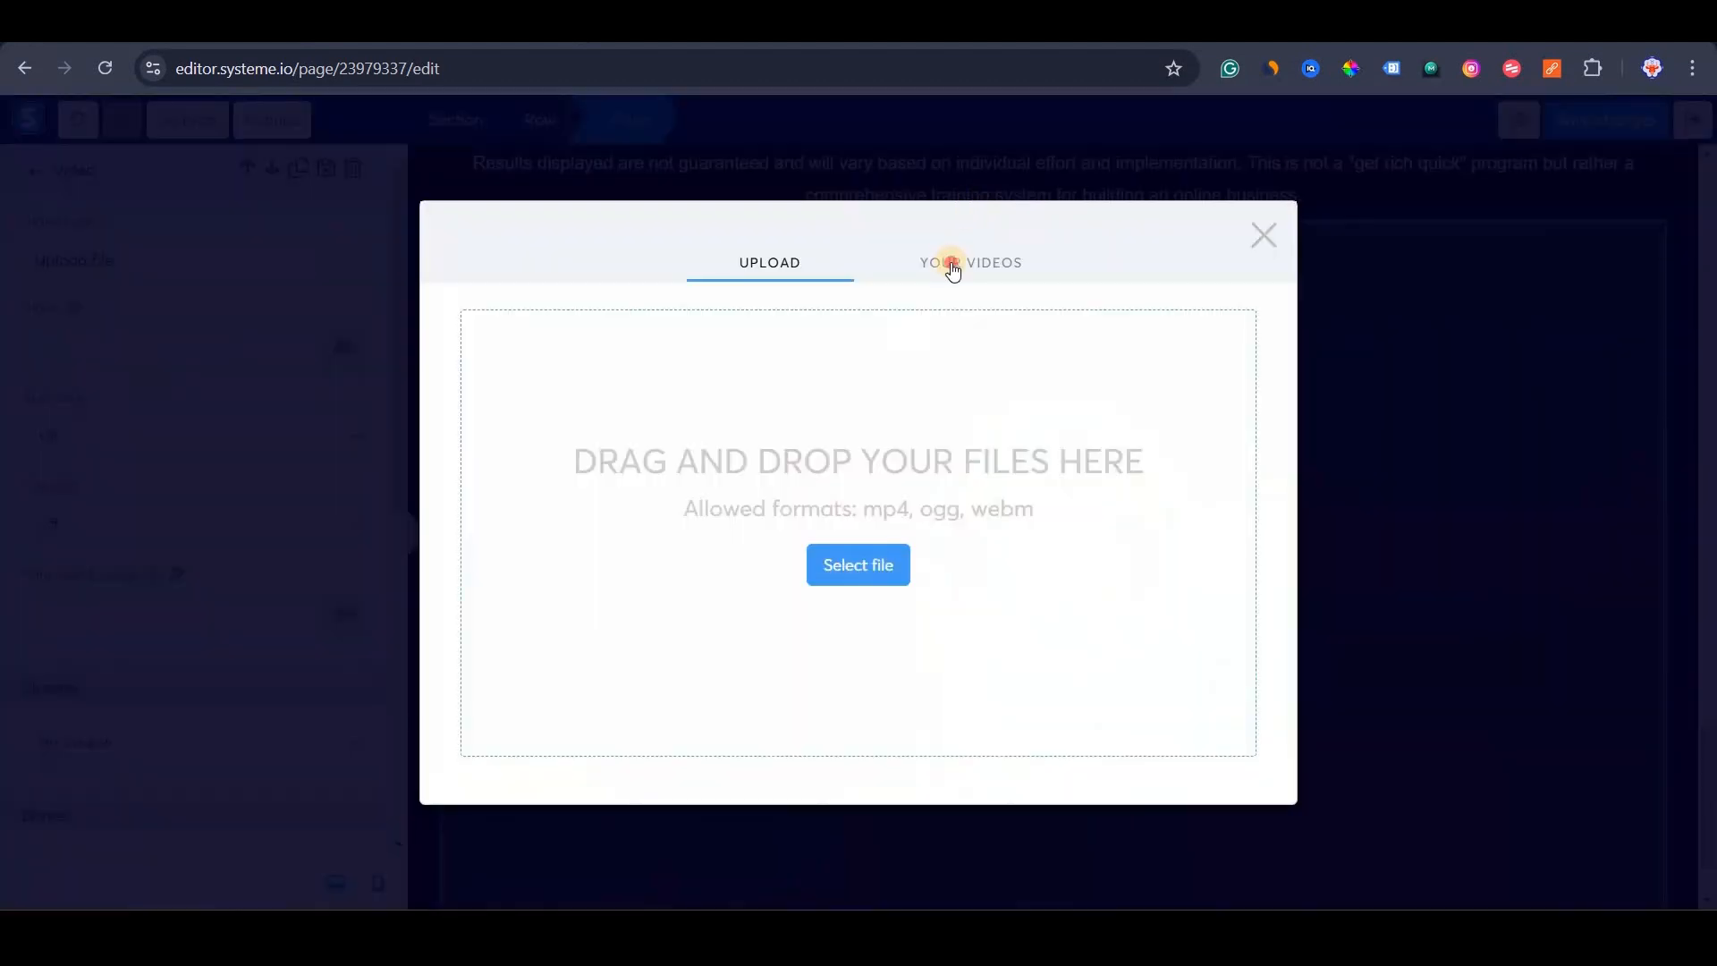
{"action": "left_click", "coordinate": [677, 394]}
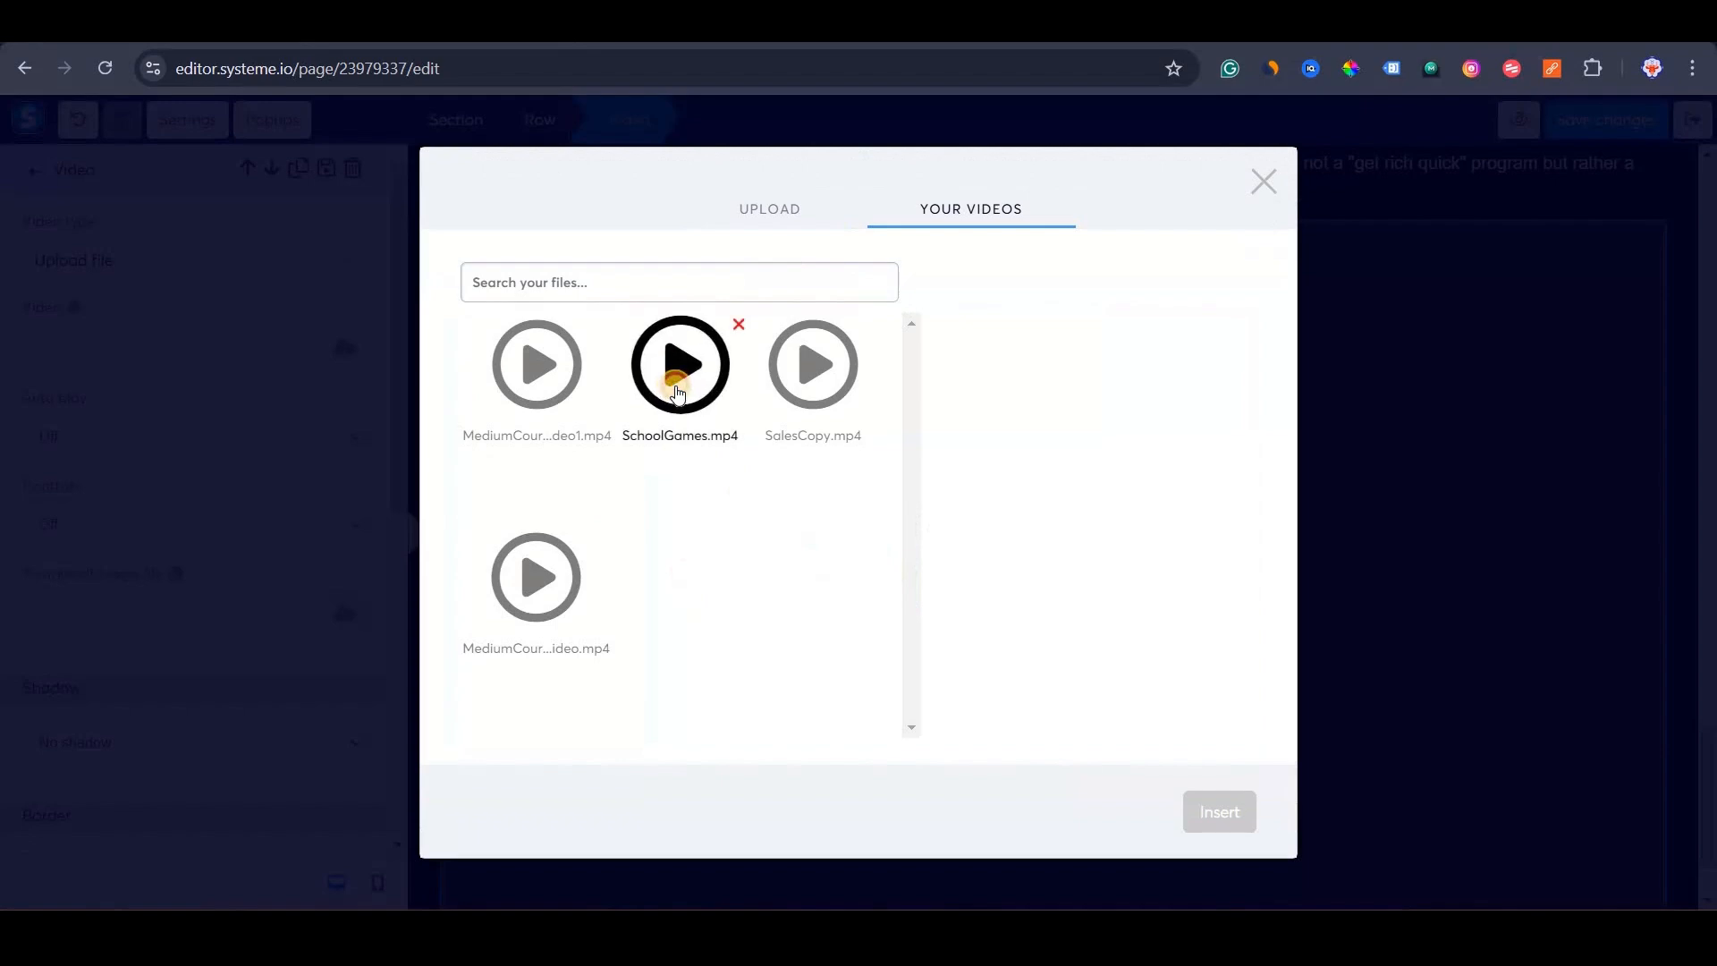
{"action": "left_click", "coordinate": [1218, 811]}
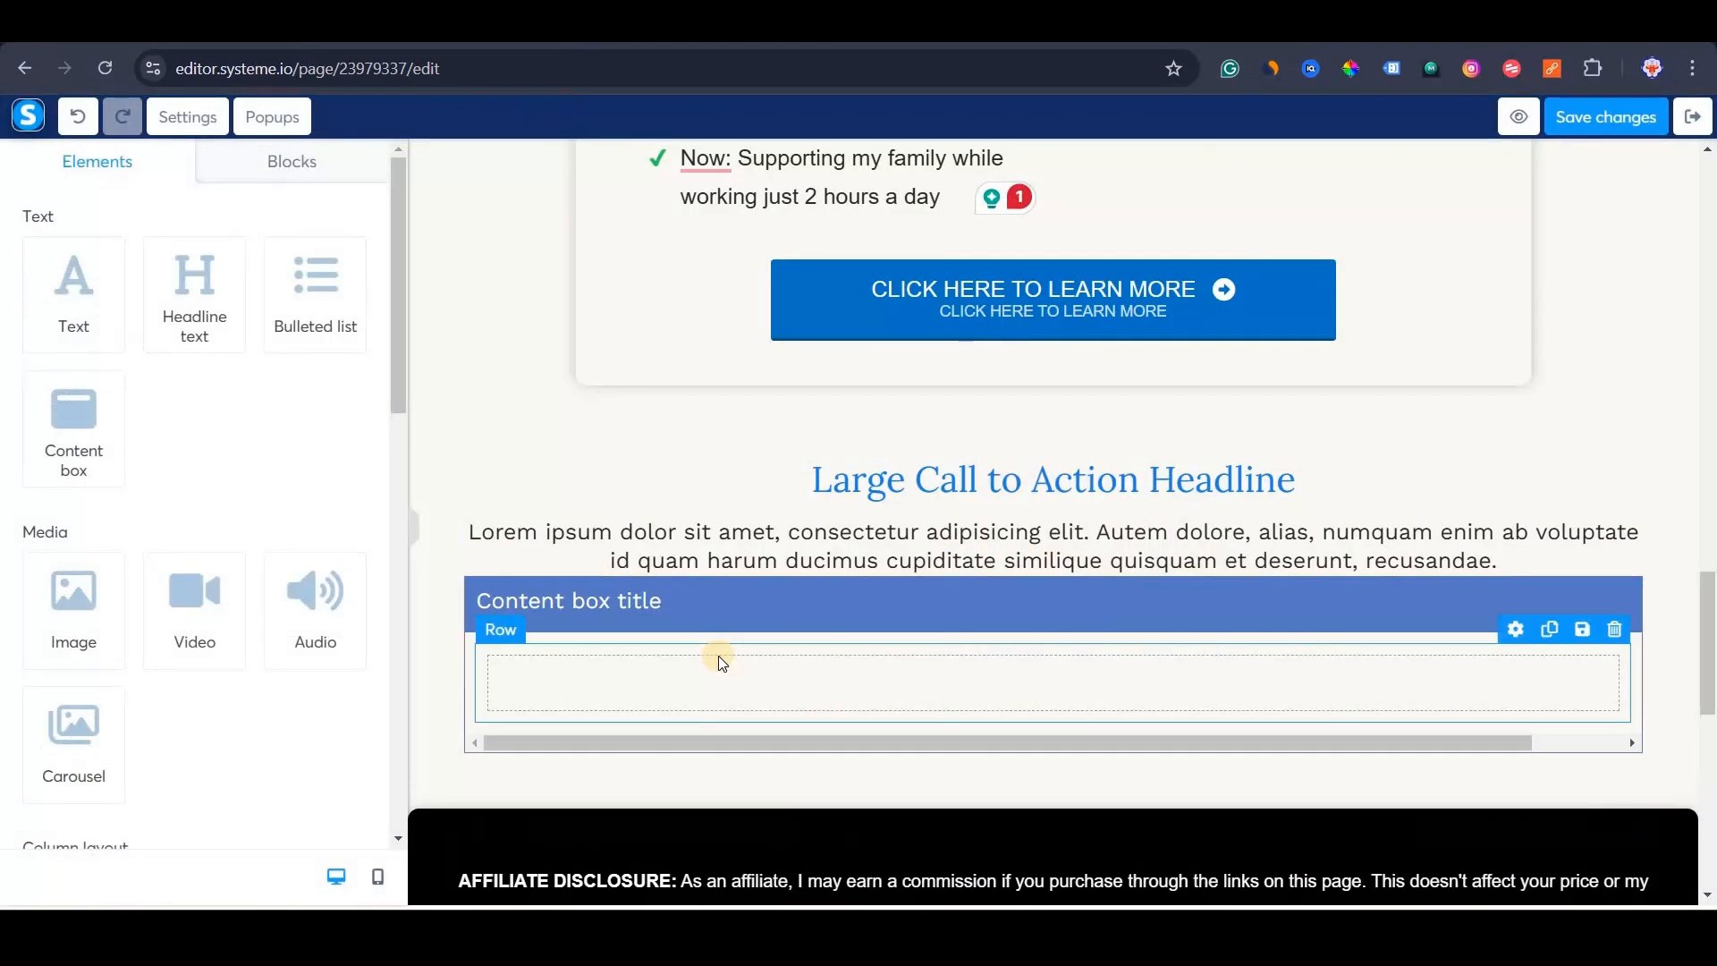
Reselect the SchoolGames.mp4 video element and bring up its autoplay options.
{"action": "scroll", "coordinate": [878, 649], "scroll_direction": "down", "scroll_amount": 3}
{"action": "scroll", "coordinate": [604, 572], "scroll_direction": "down", "scroll_amount": 6}
{"action": "scroll", "coordinate": [604, 572], "scroll_direction": "up", "scroll_amount": 1}
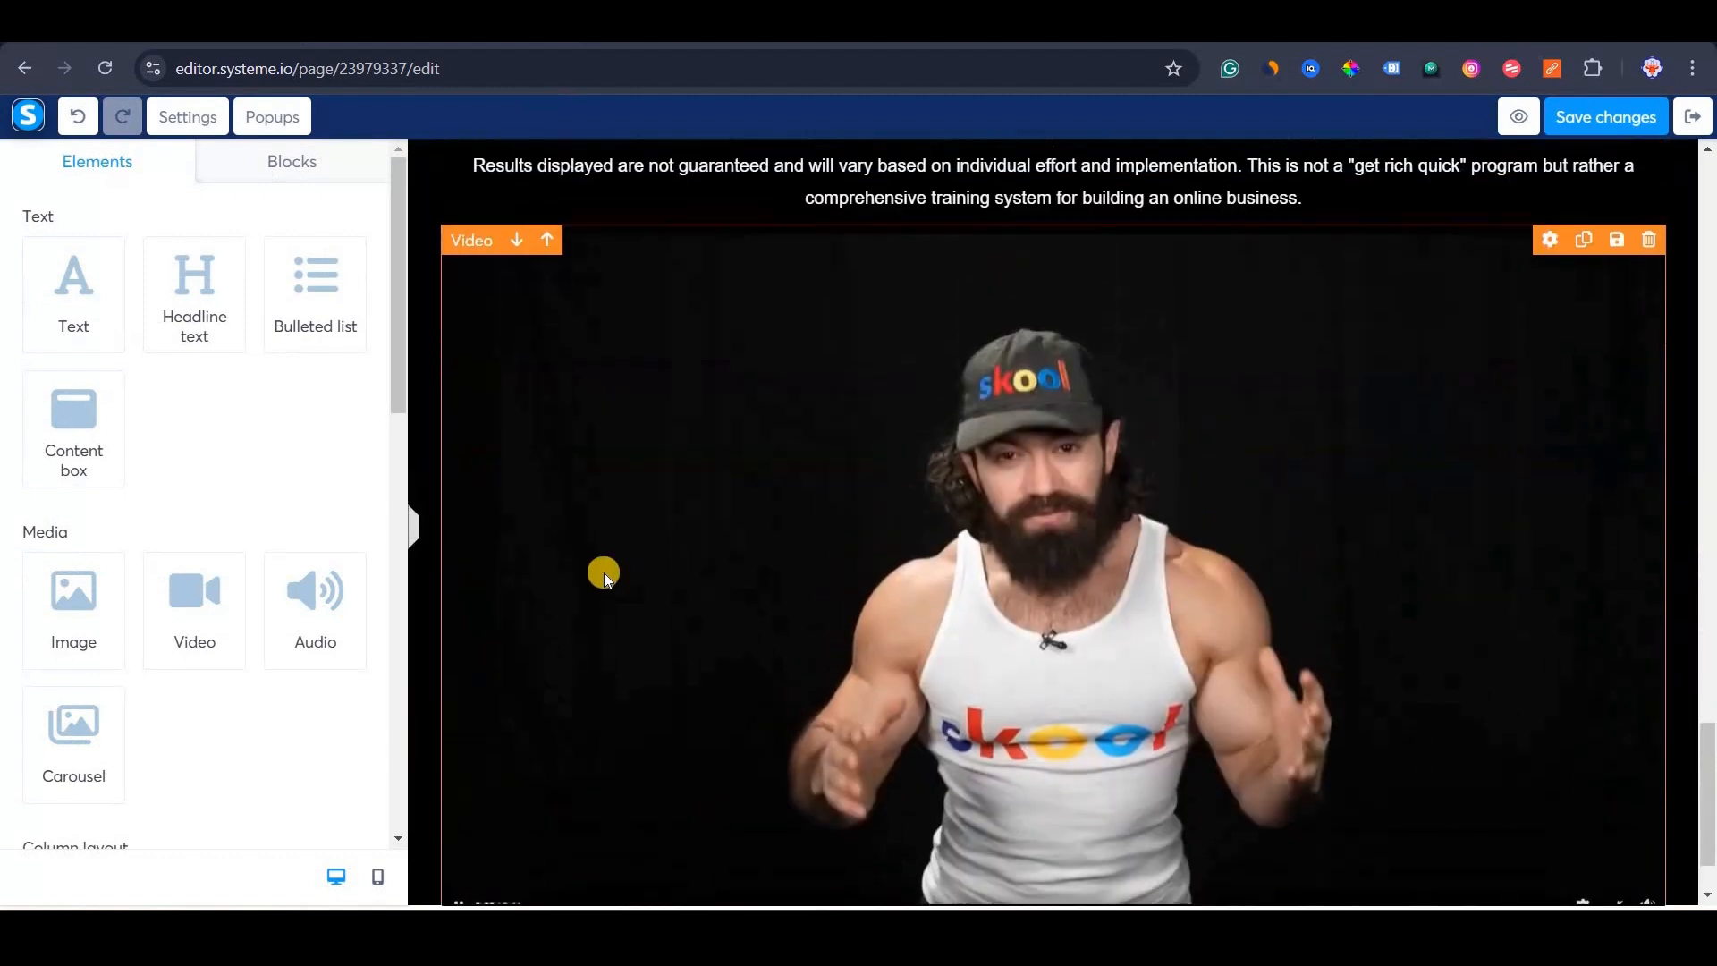
{"action": "left_click", "coordinate": [614, 540]}
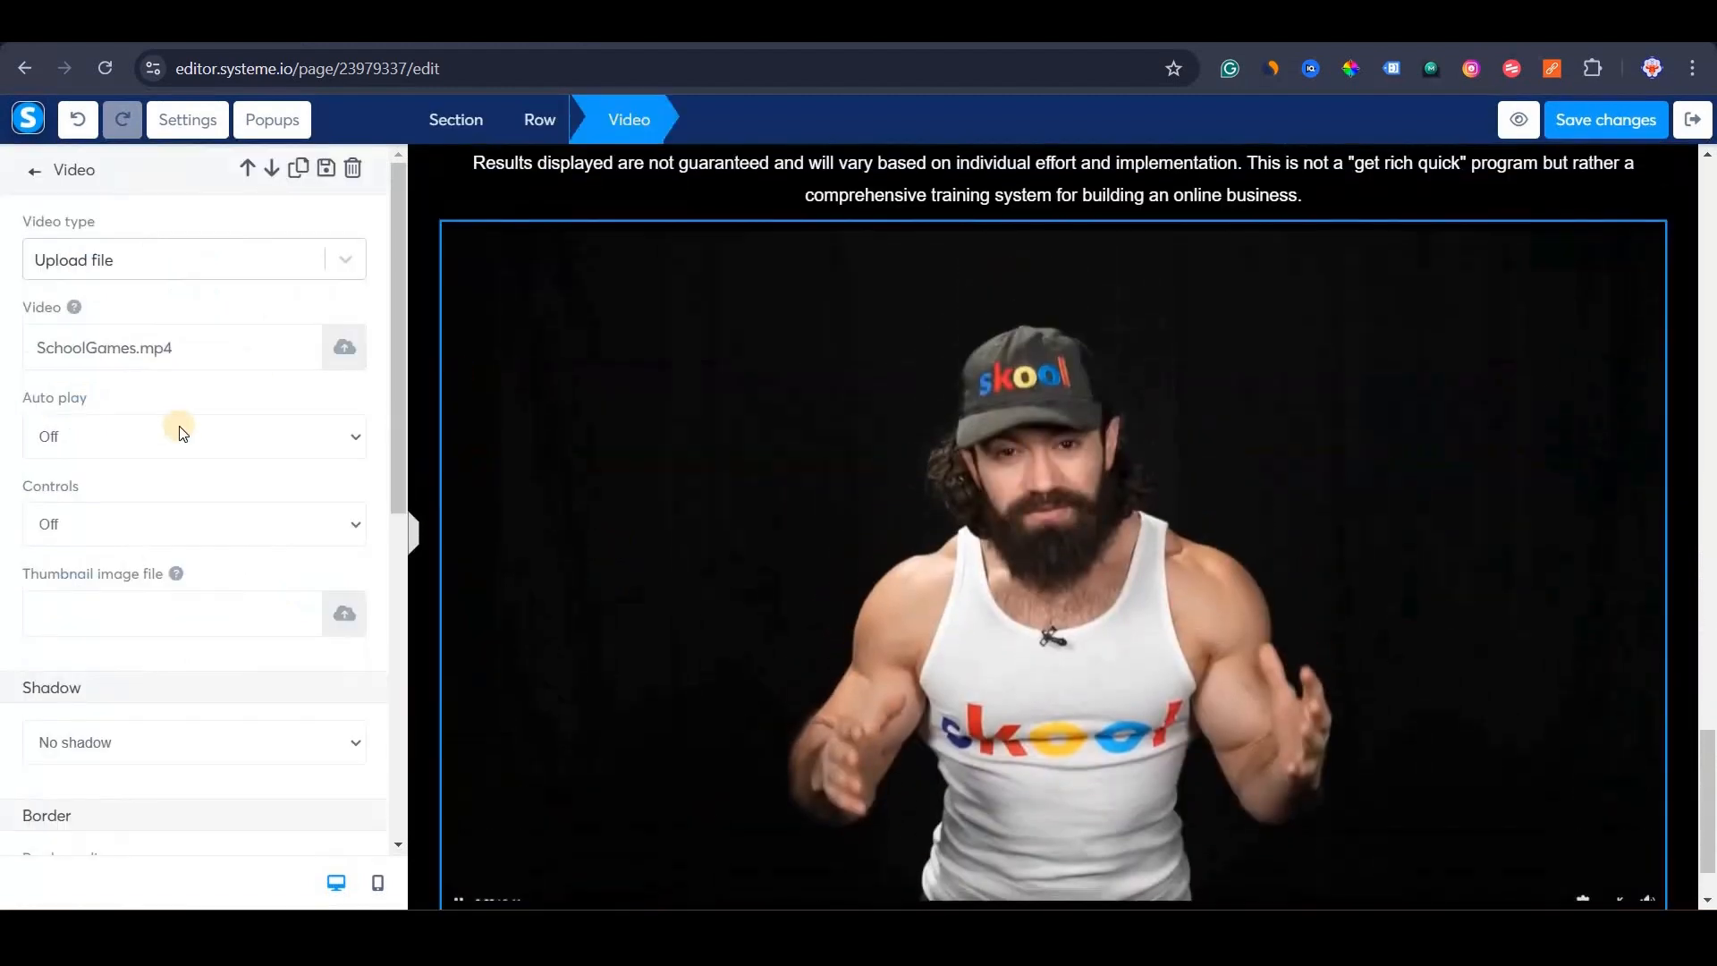
{"action": "scroll", "coordinate": [141, 252], "scroll_direction": "down", "scroll_amount": 2}
{"action": "left_click", "coordinate": [139, 264]}
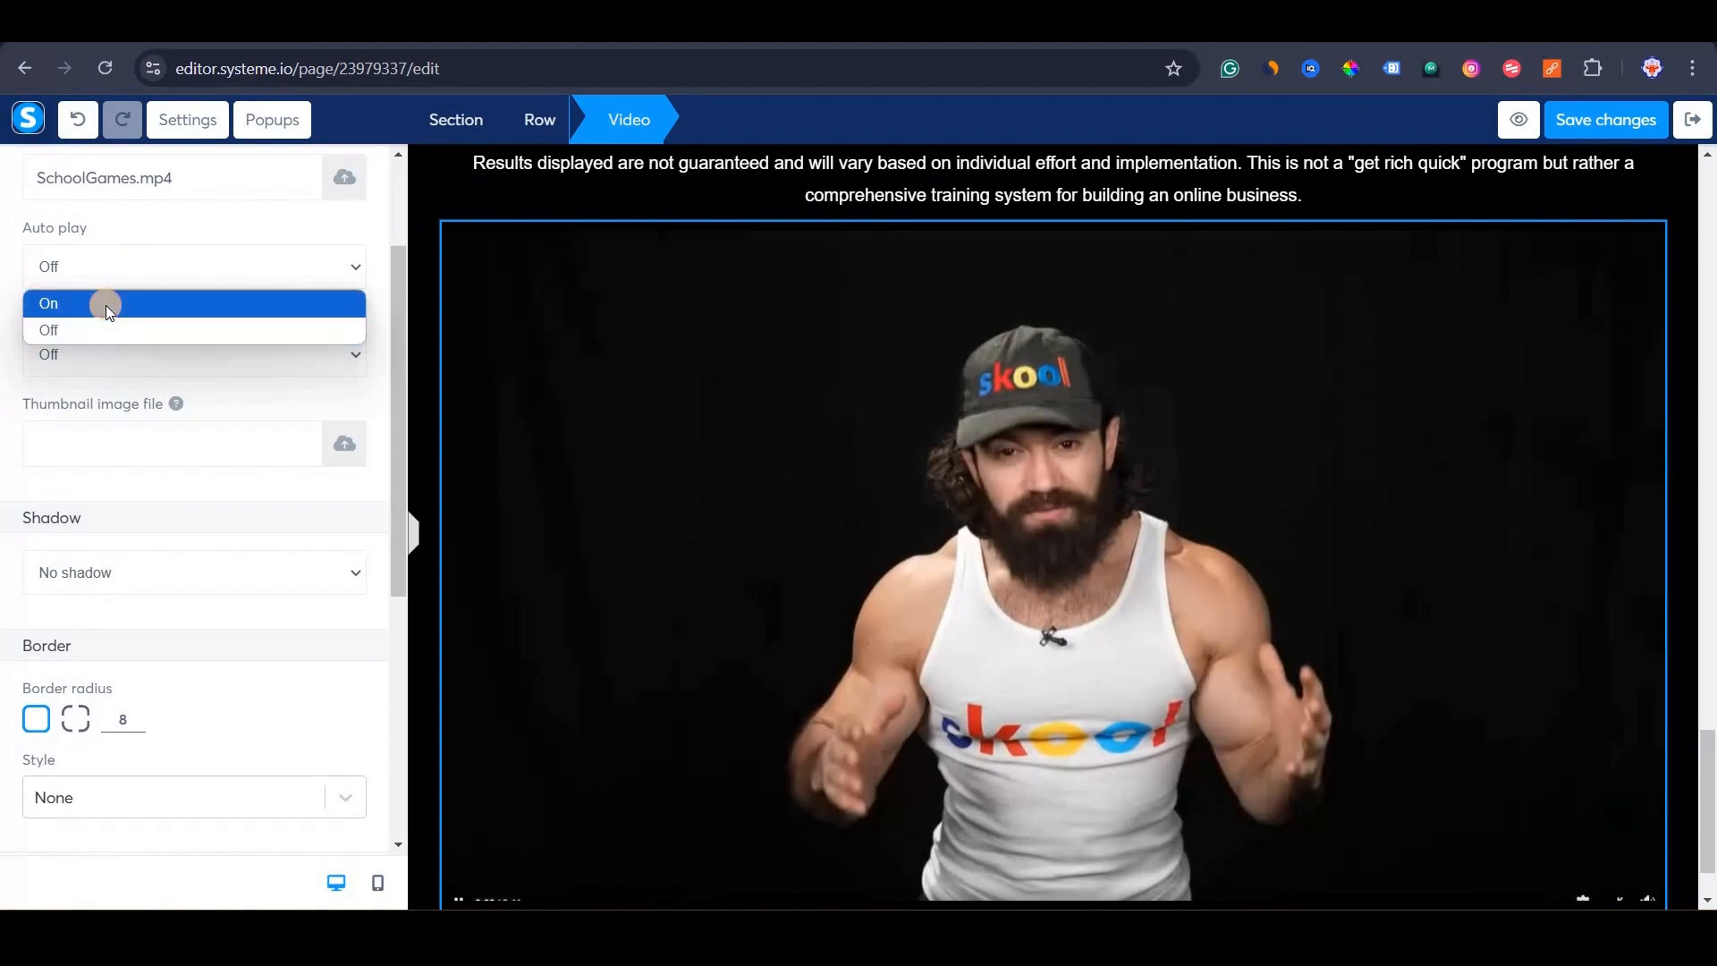
{"action": "scroll", "coordinate": [673, 885], "scroll_direction": "down", "scroll_amount": 6}
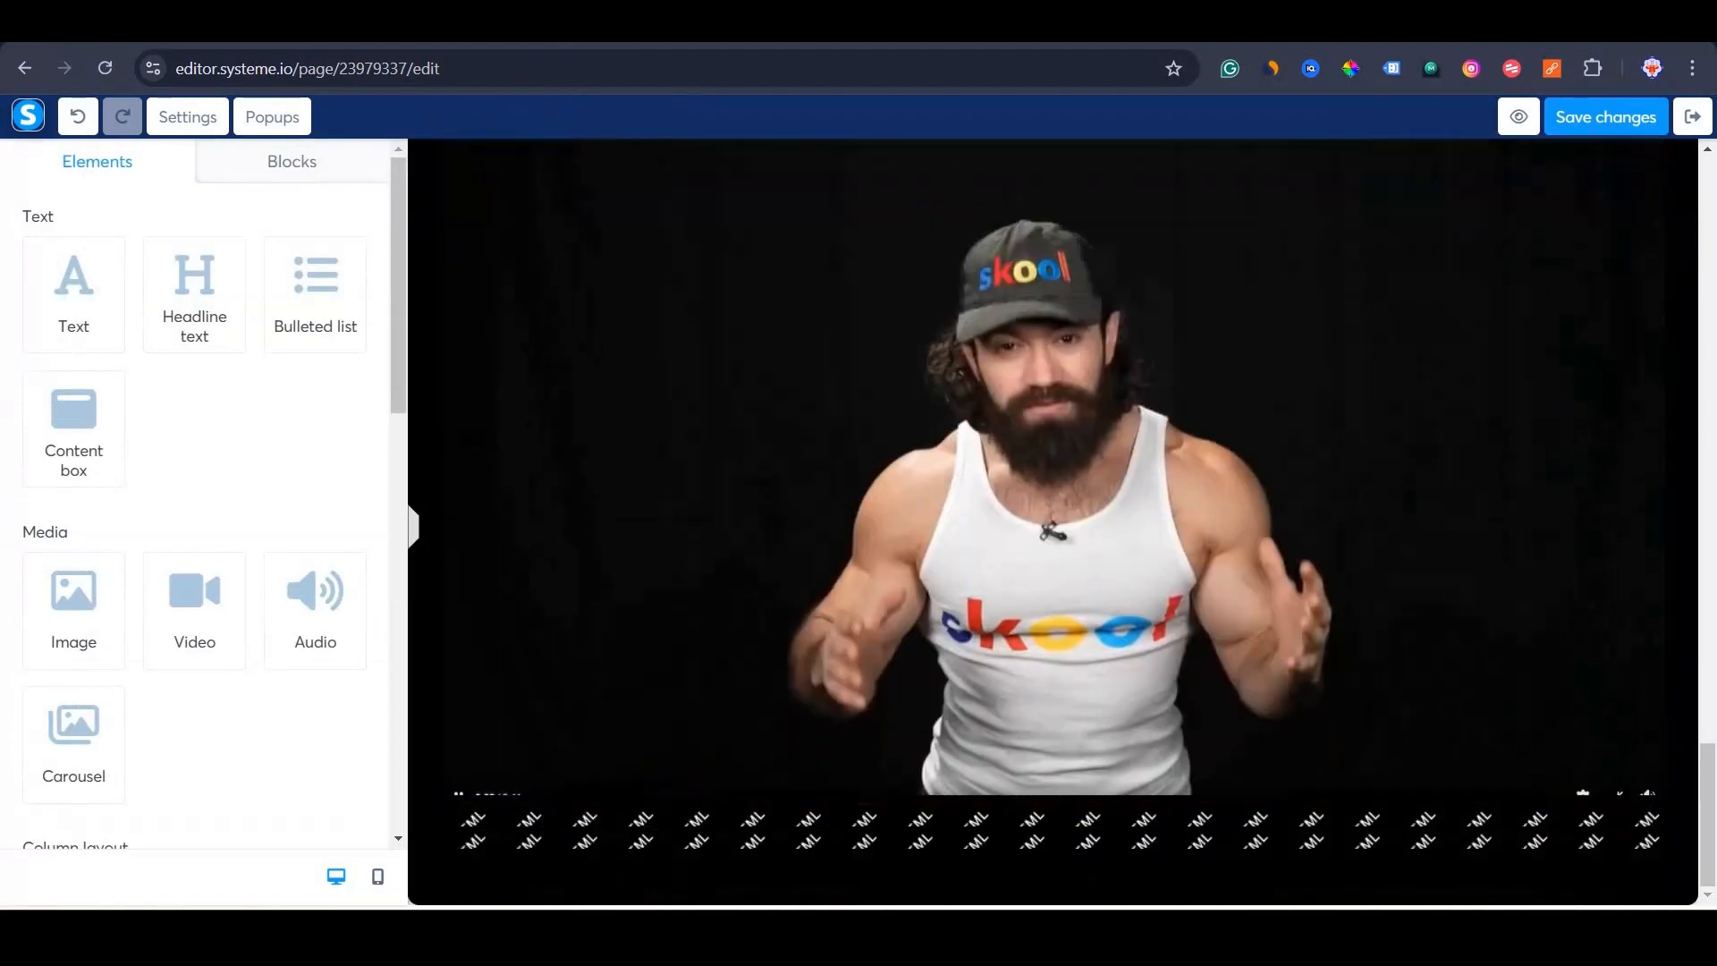
Copy the 'Add CSS & JS to Specific Element' prompt from Prompt Library cell B5 into a blank ChatGPT chat.
{"action": "left_click", "coordinate": [483, 931]}
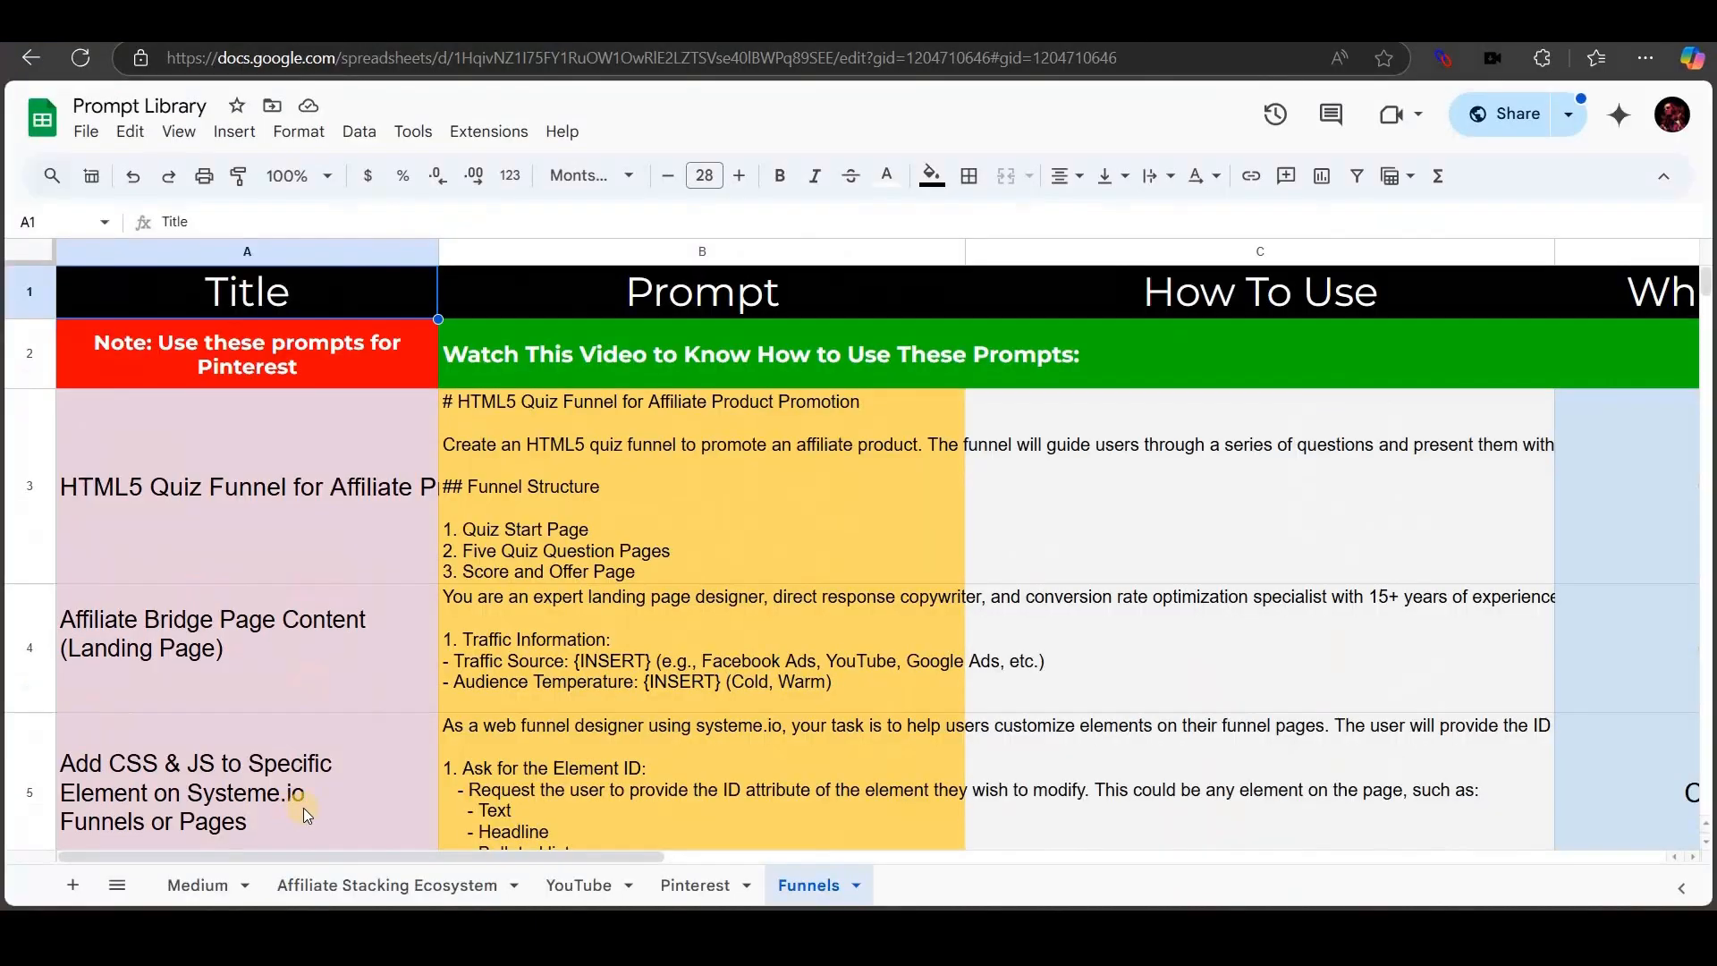
{"action": "scroll", "coordinate": [192, 635], "scroll_direction": "down", "scroll_amount": 3}
{"action": "scroll", "coordinate": [26, 581], "scroll_direction": "down", "scroll_amount": 2}
{"action": "left_click", "coordinate": [27, 581]}
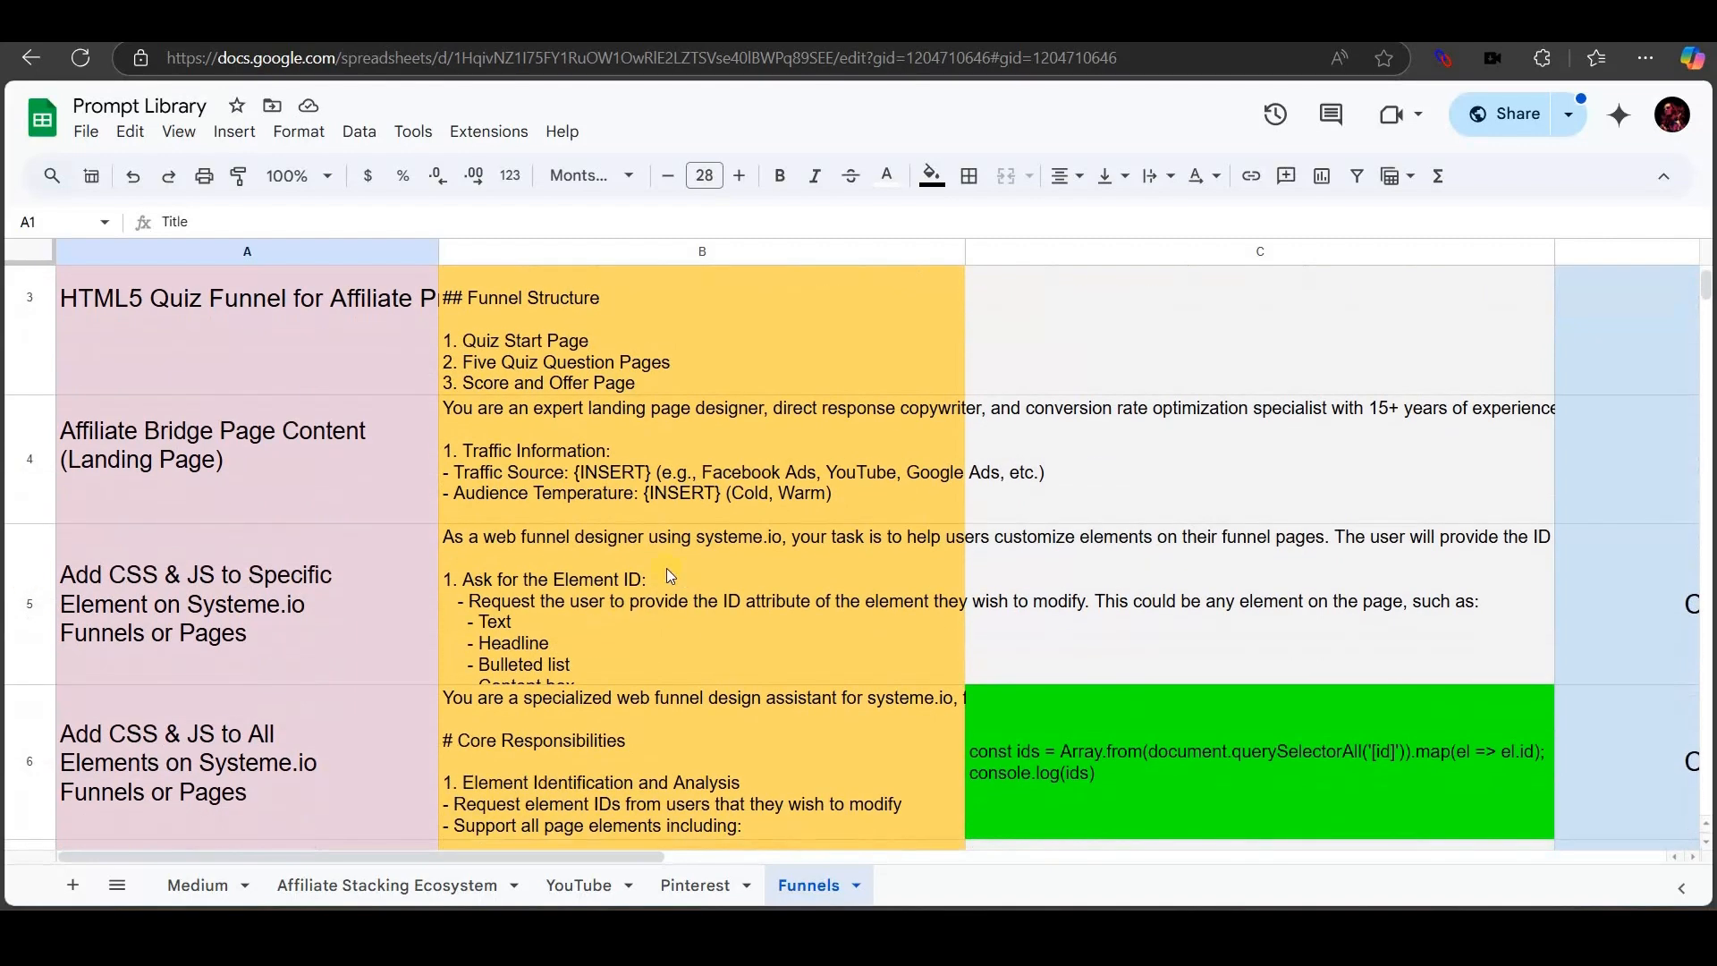
{"action": "left_click", "coordinate": [667, 566]}
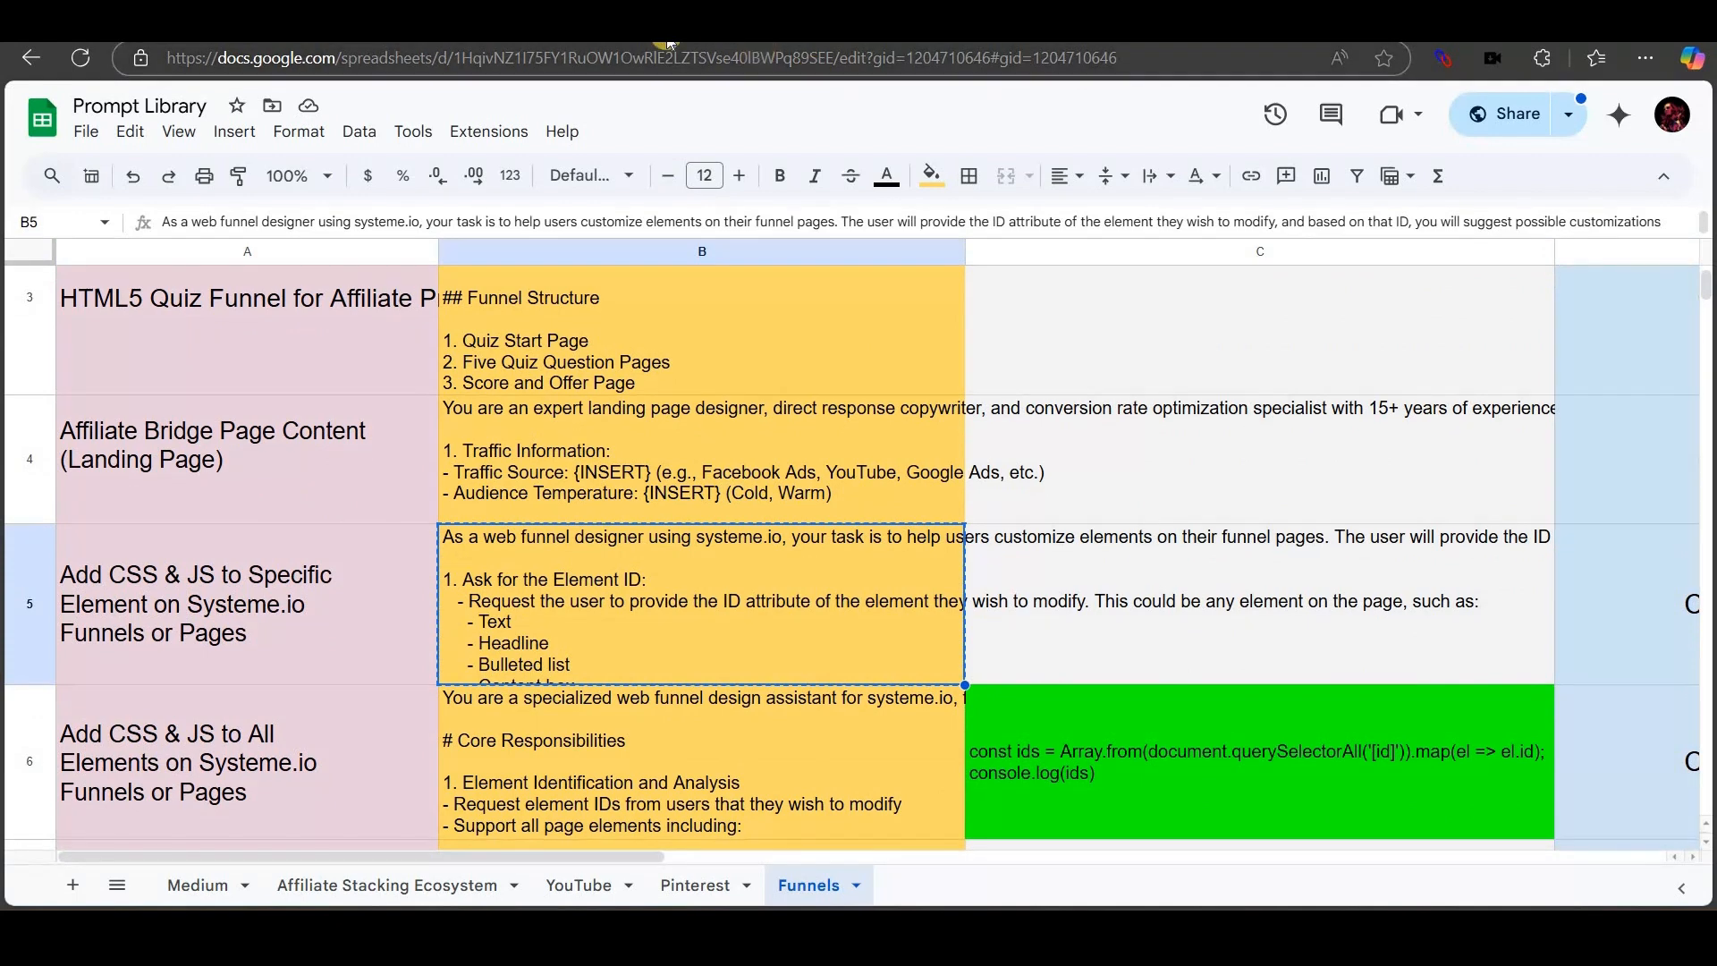
{"action": "left_click", "coordinate": [313, 27]}
{"action": "left_click", "coordinate": [663, 458]}
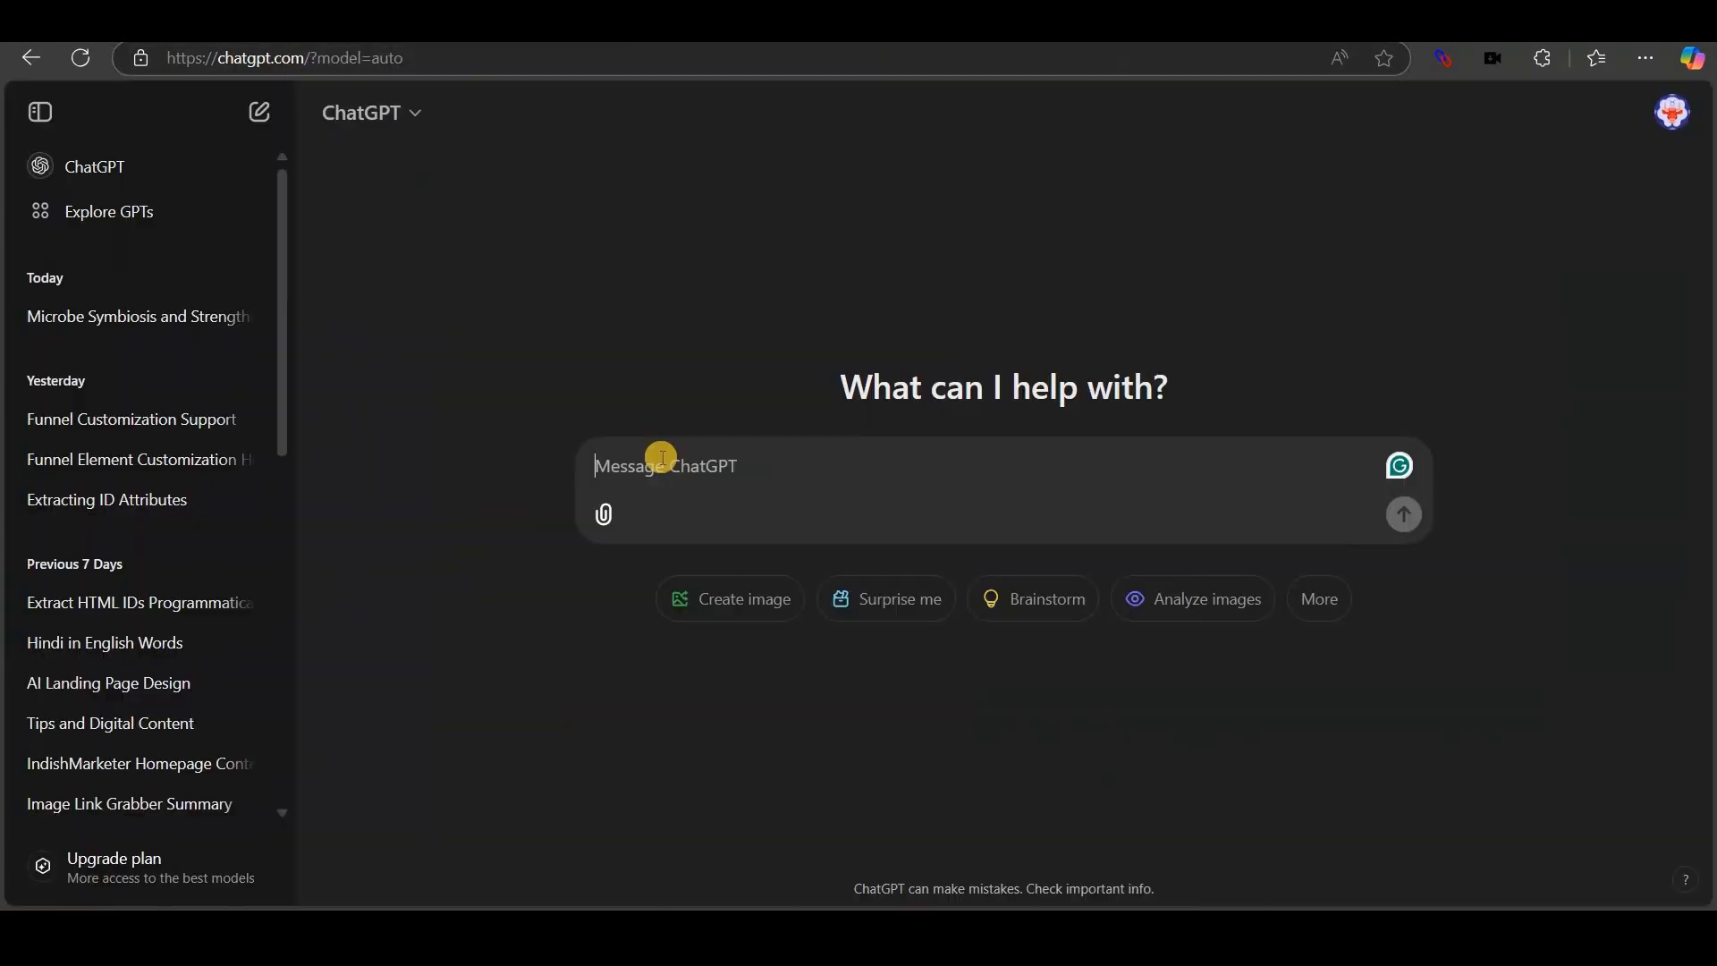
Send the element prompt, then paste the video's ID video-5eb51620 into a new ChatGPT message.
{"action": "key", "text": "ctrl+v"}
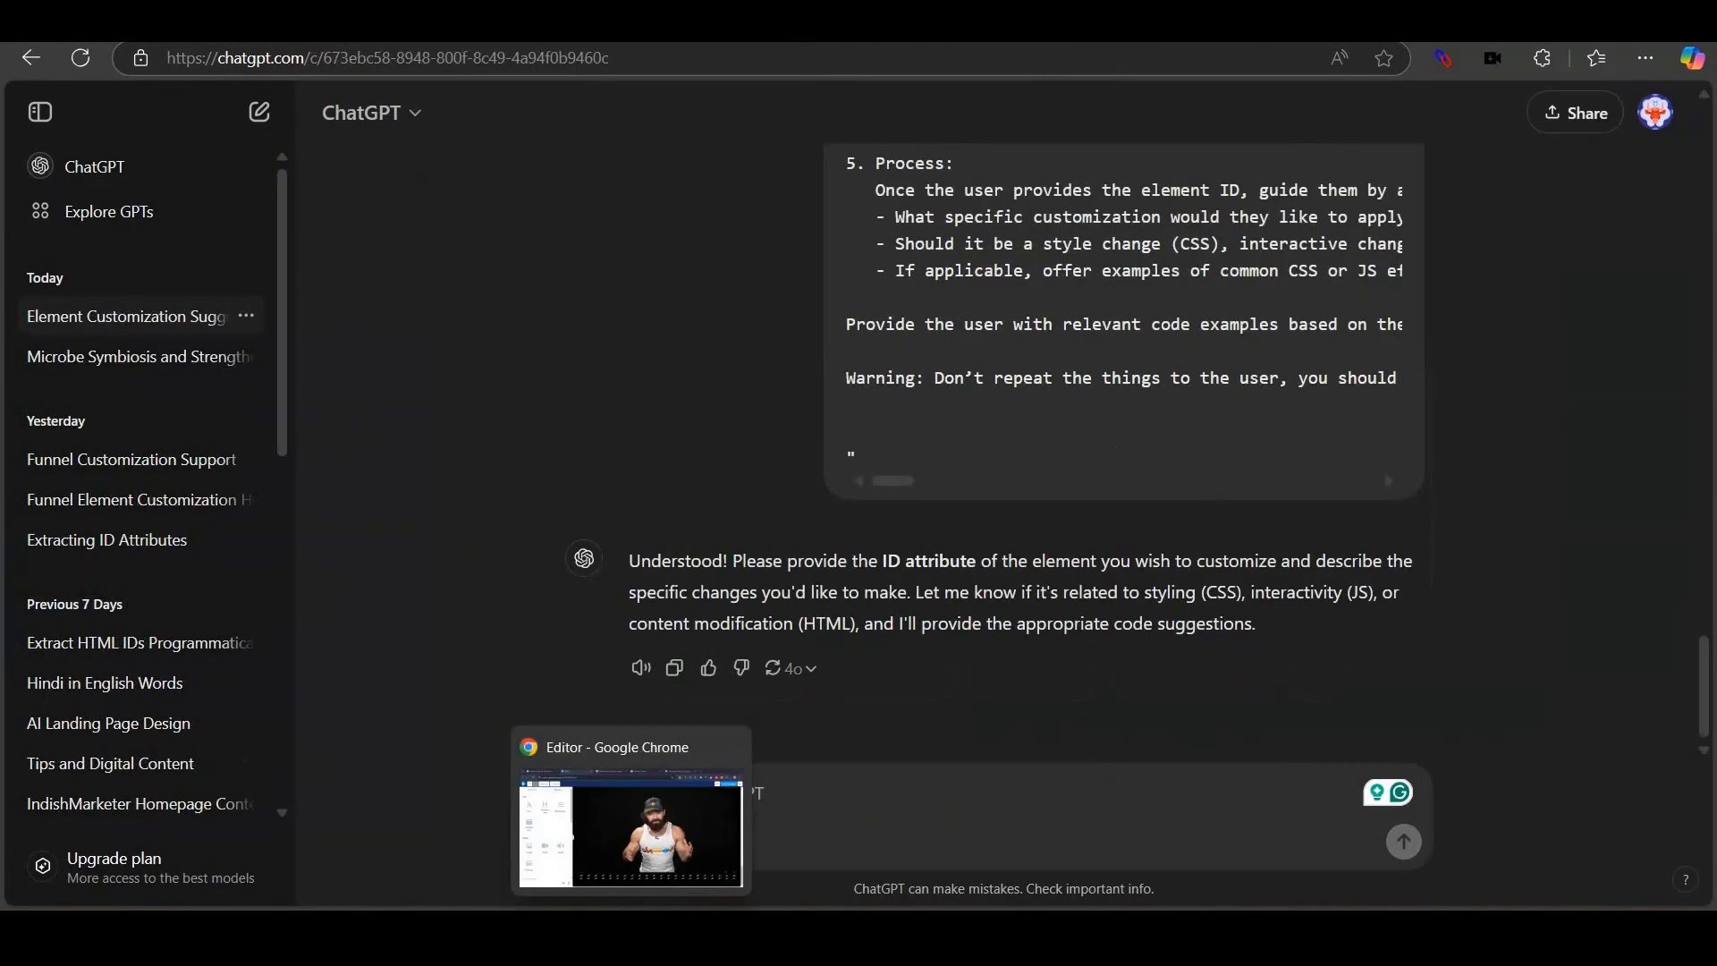
{"action": "left_click", "coordinate": [689, 813]}
{"action": "left_click", "coordinate": [498, 559]}
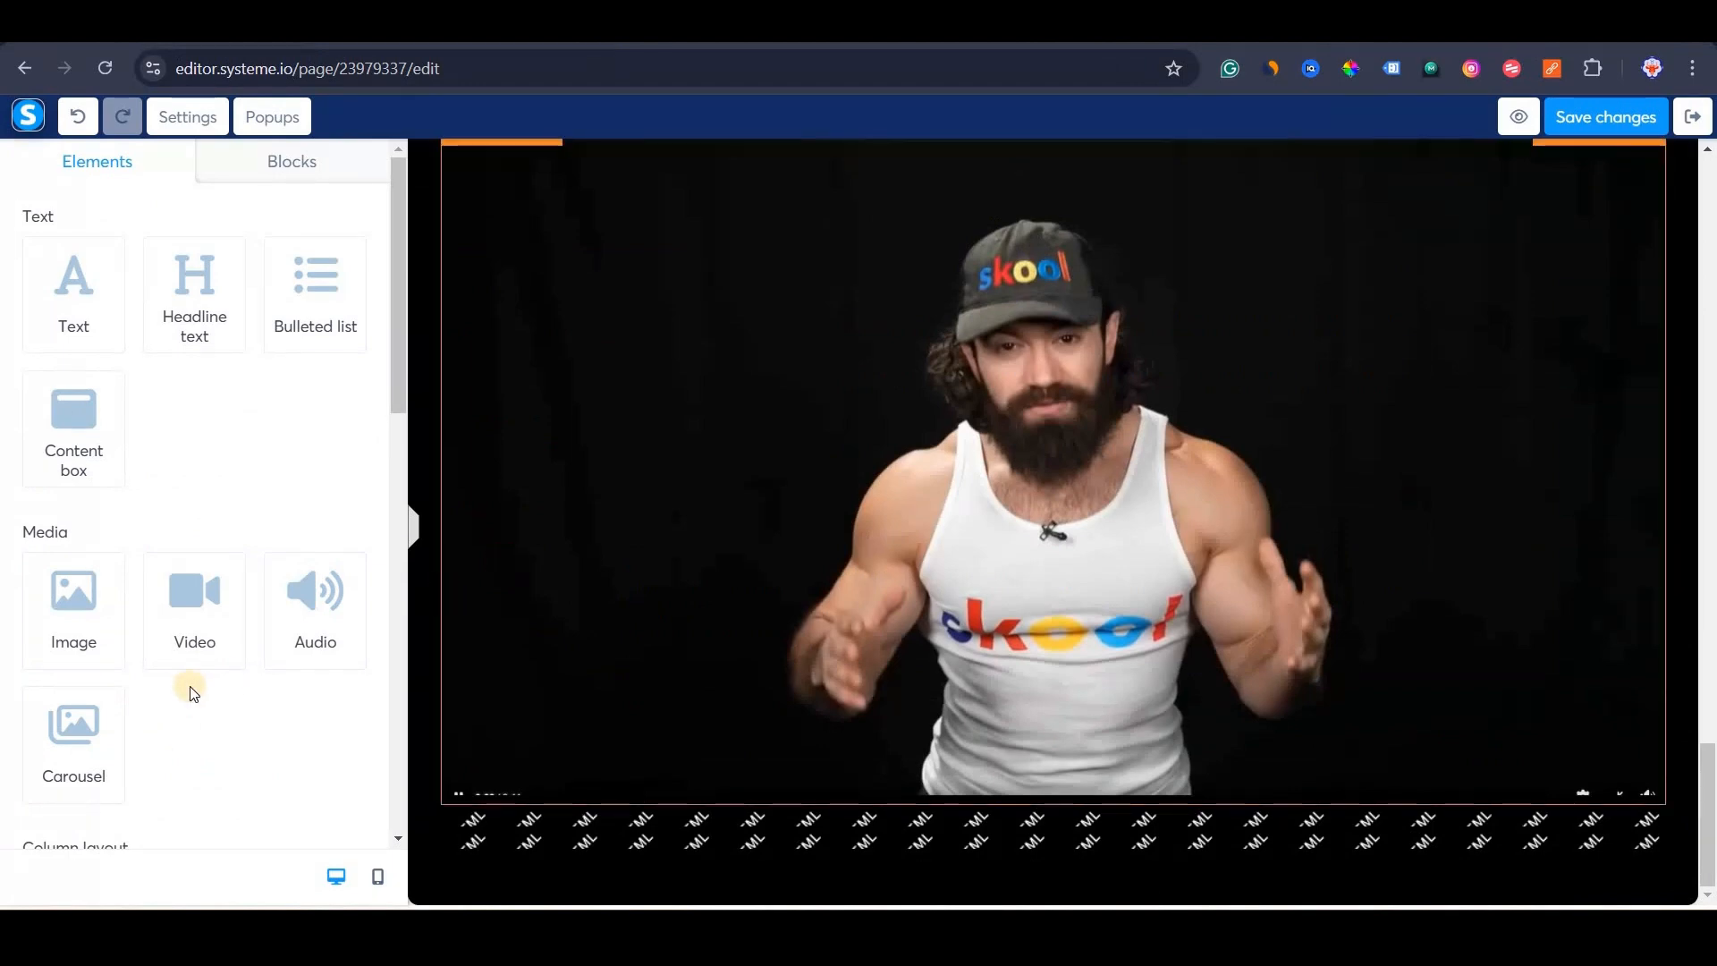
{"action": "scroll", "coordinate": [179, 849], "scroll_direction": "down", "scroll_amount": 7}
{"action": "left_click", "coordinate": [161, 846]}
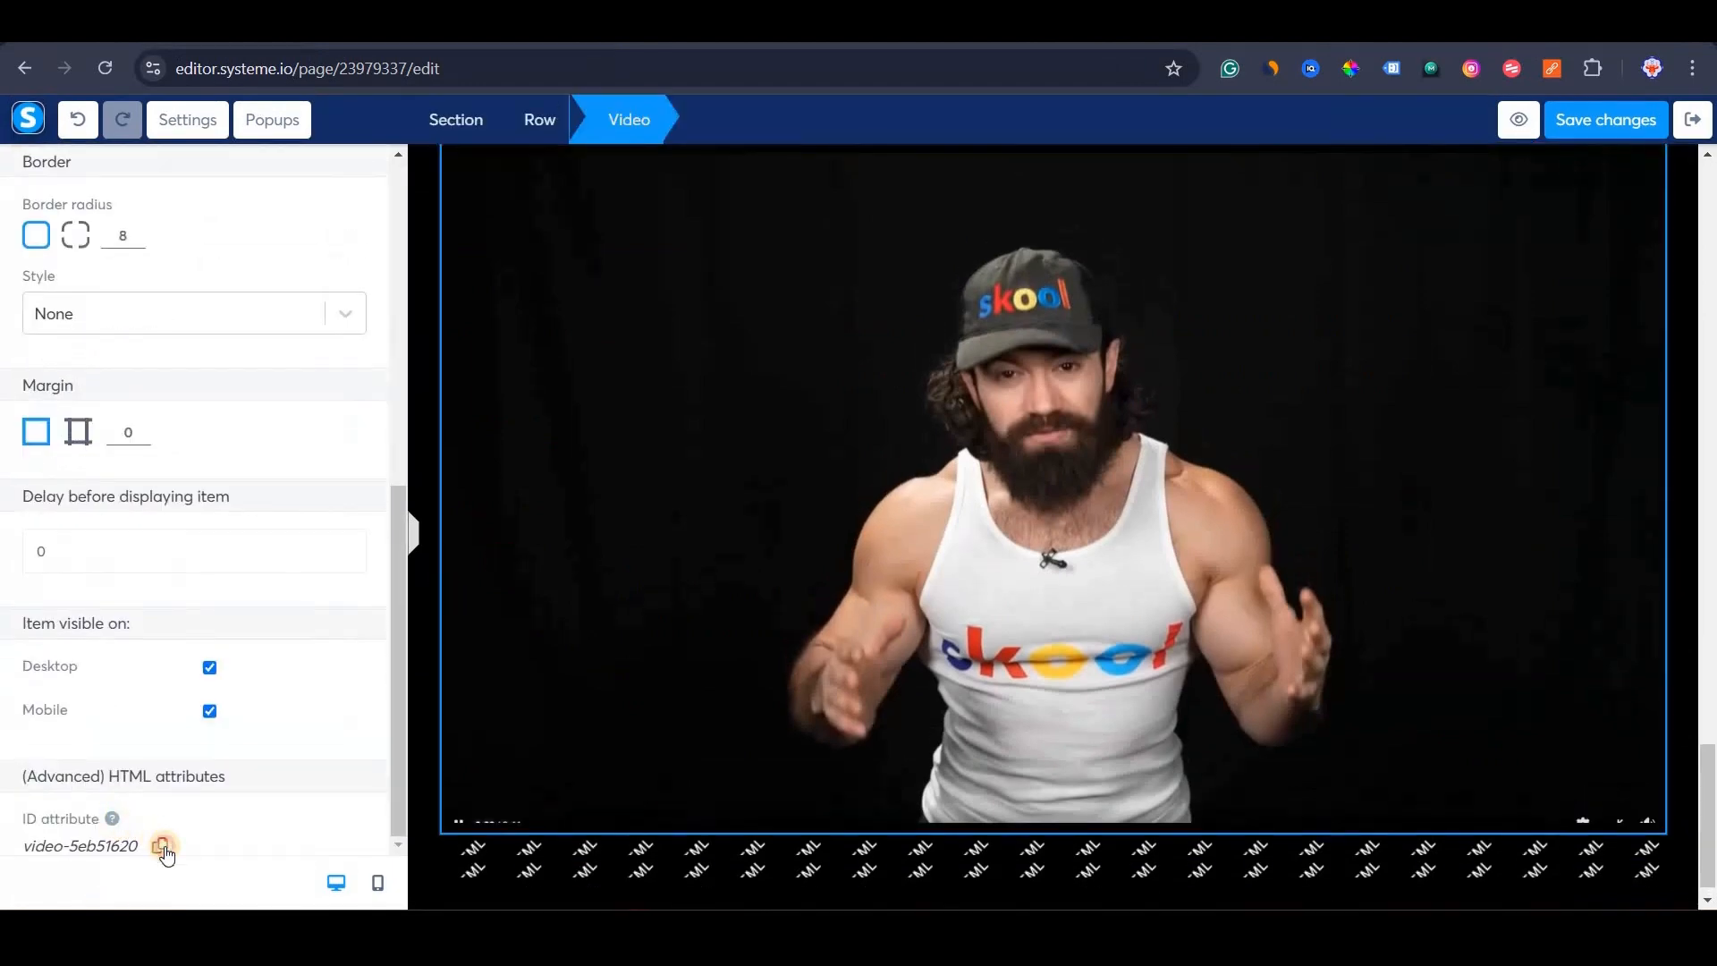
{"action": "key", "text": "alt+Tab"}
{"action": "key", "text": "ctrl+v"}
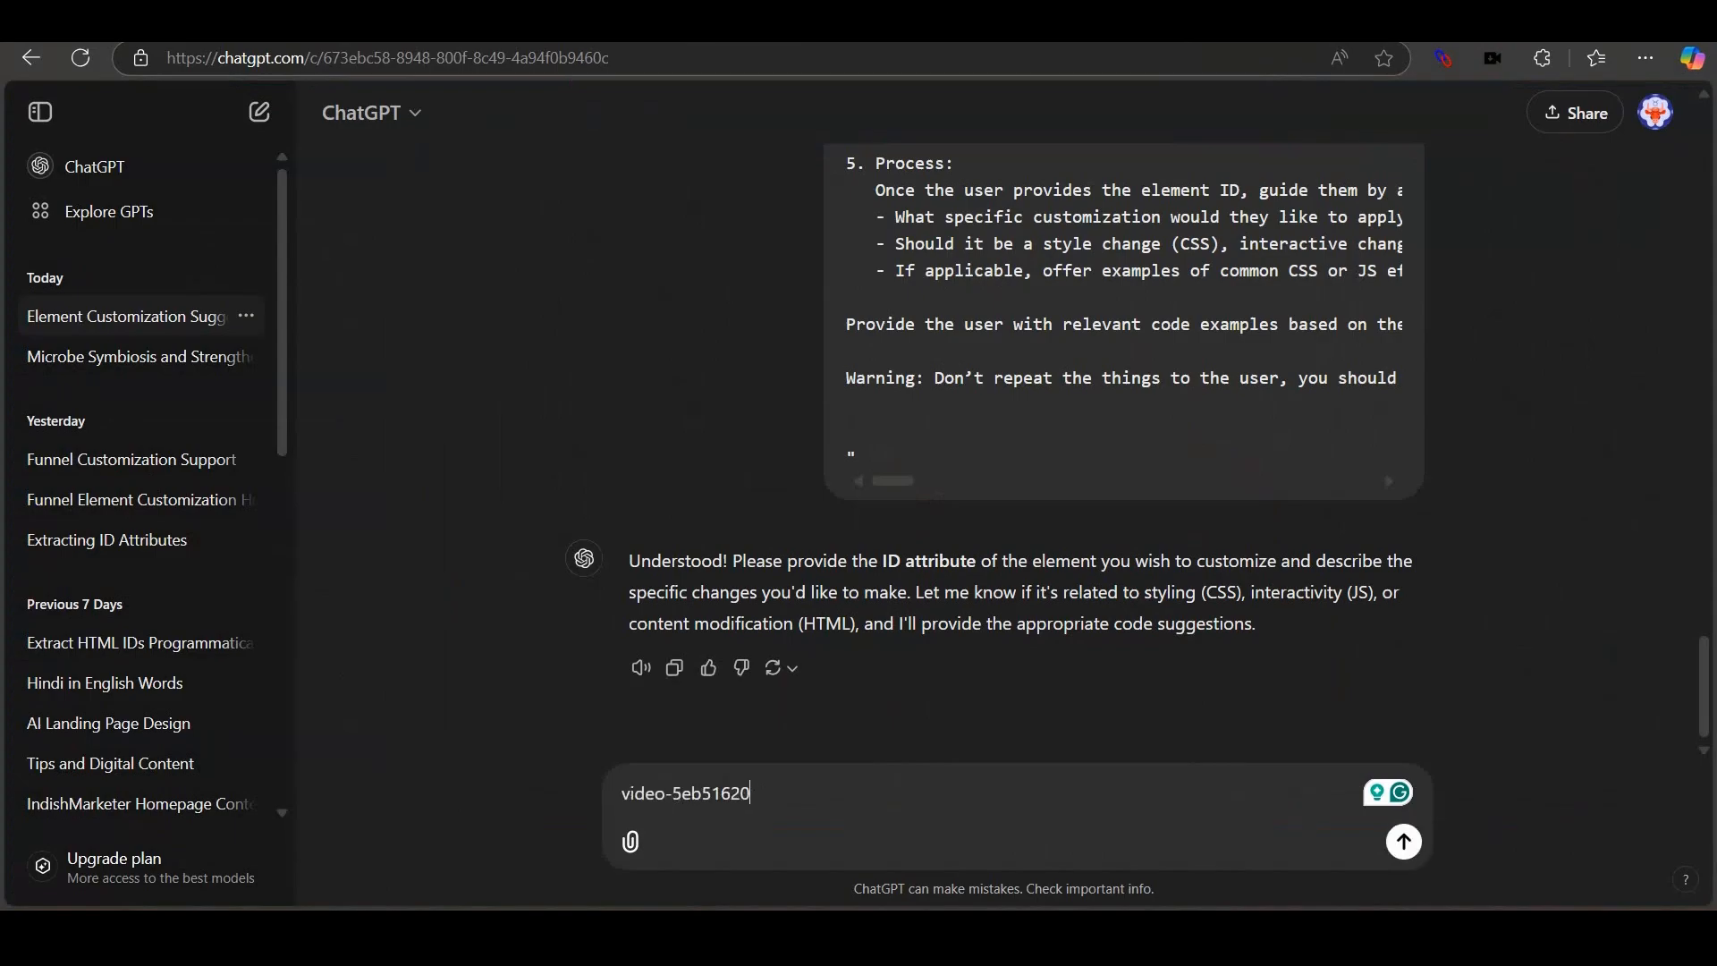
Select the section holding the new headline, section-330b2bf5, in the systeme.io editor.
{"action": "key", "text": "alt+Tab"}
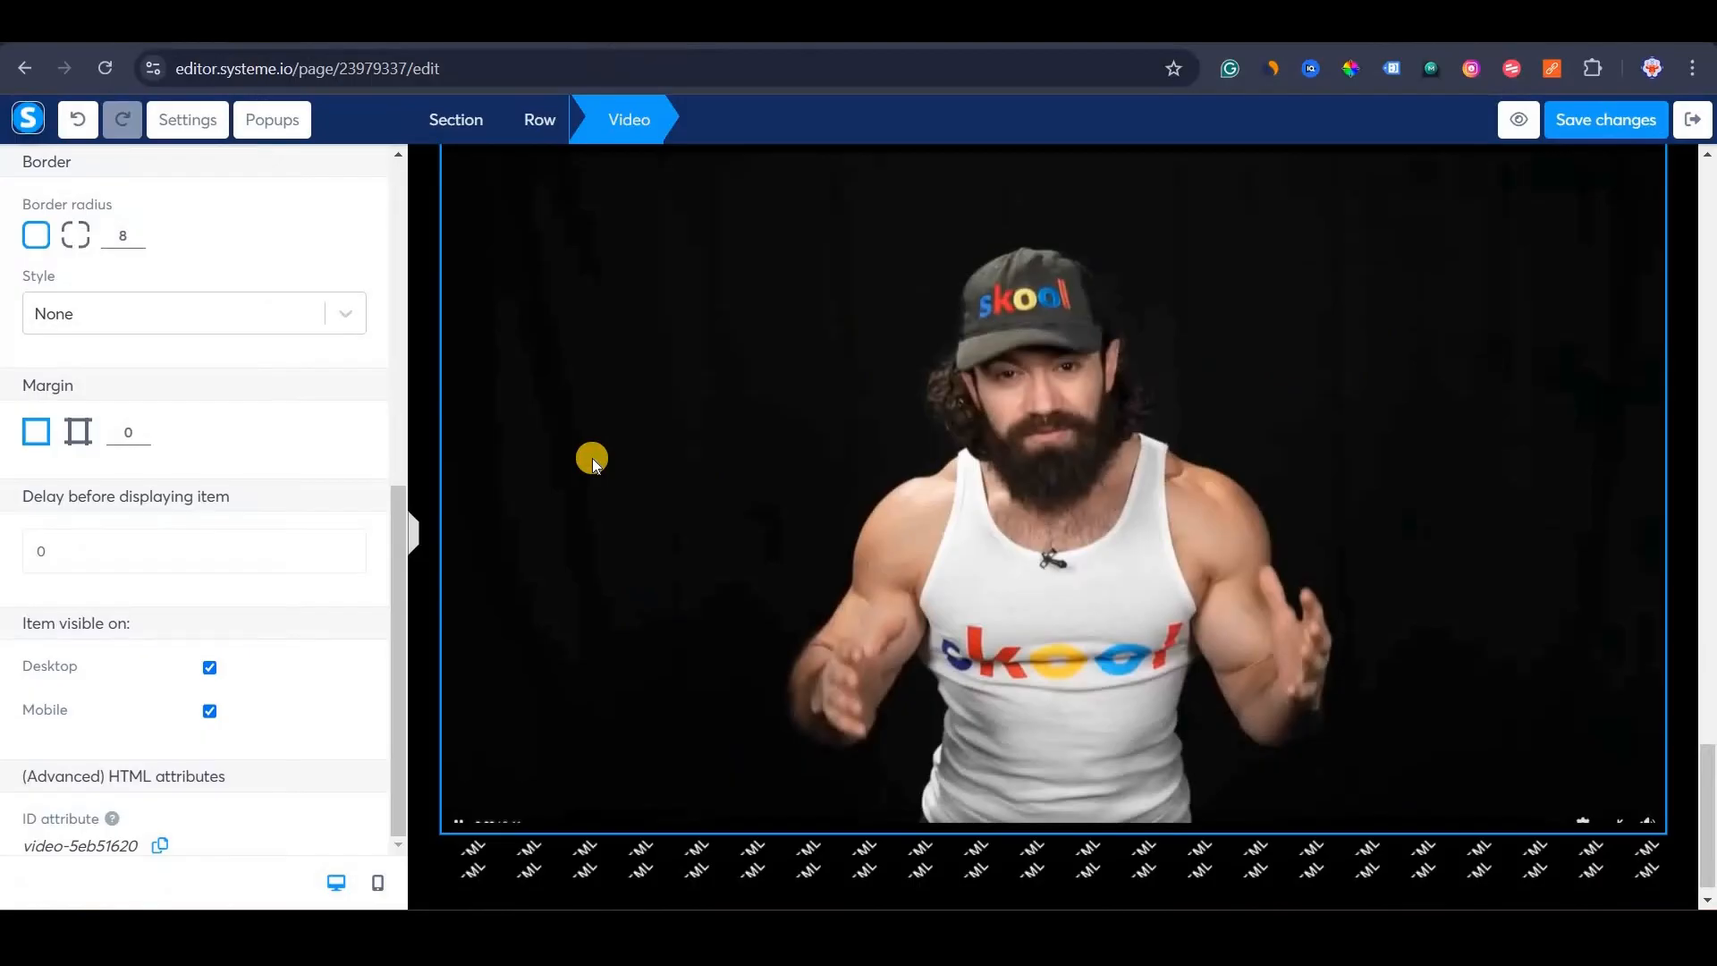
{"action": "left_click", "coordinate": [592, 458]}
{"action": "scroll", "coordinate": [590, 456], "scroll_direction": "up", "scroll_amount": 10}
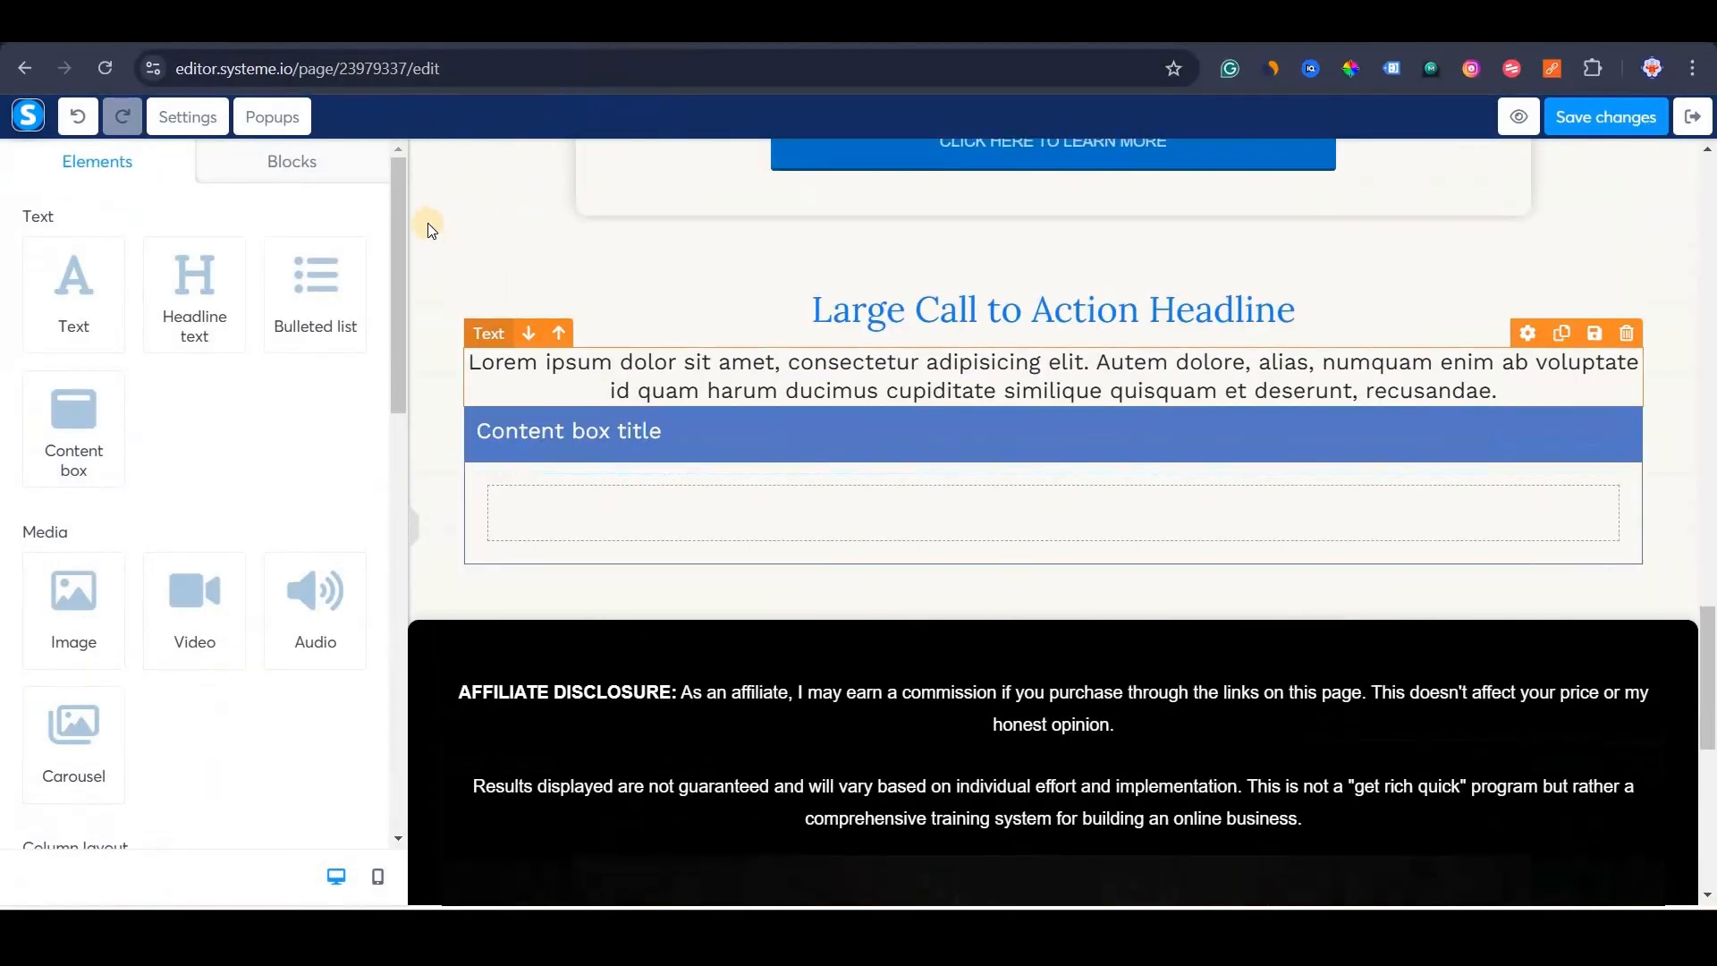
{"action": "left_click", "coordinate": [432, 205]}
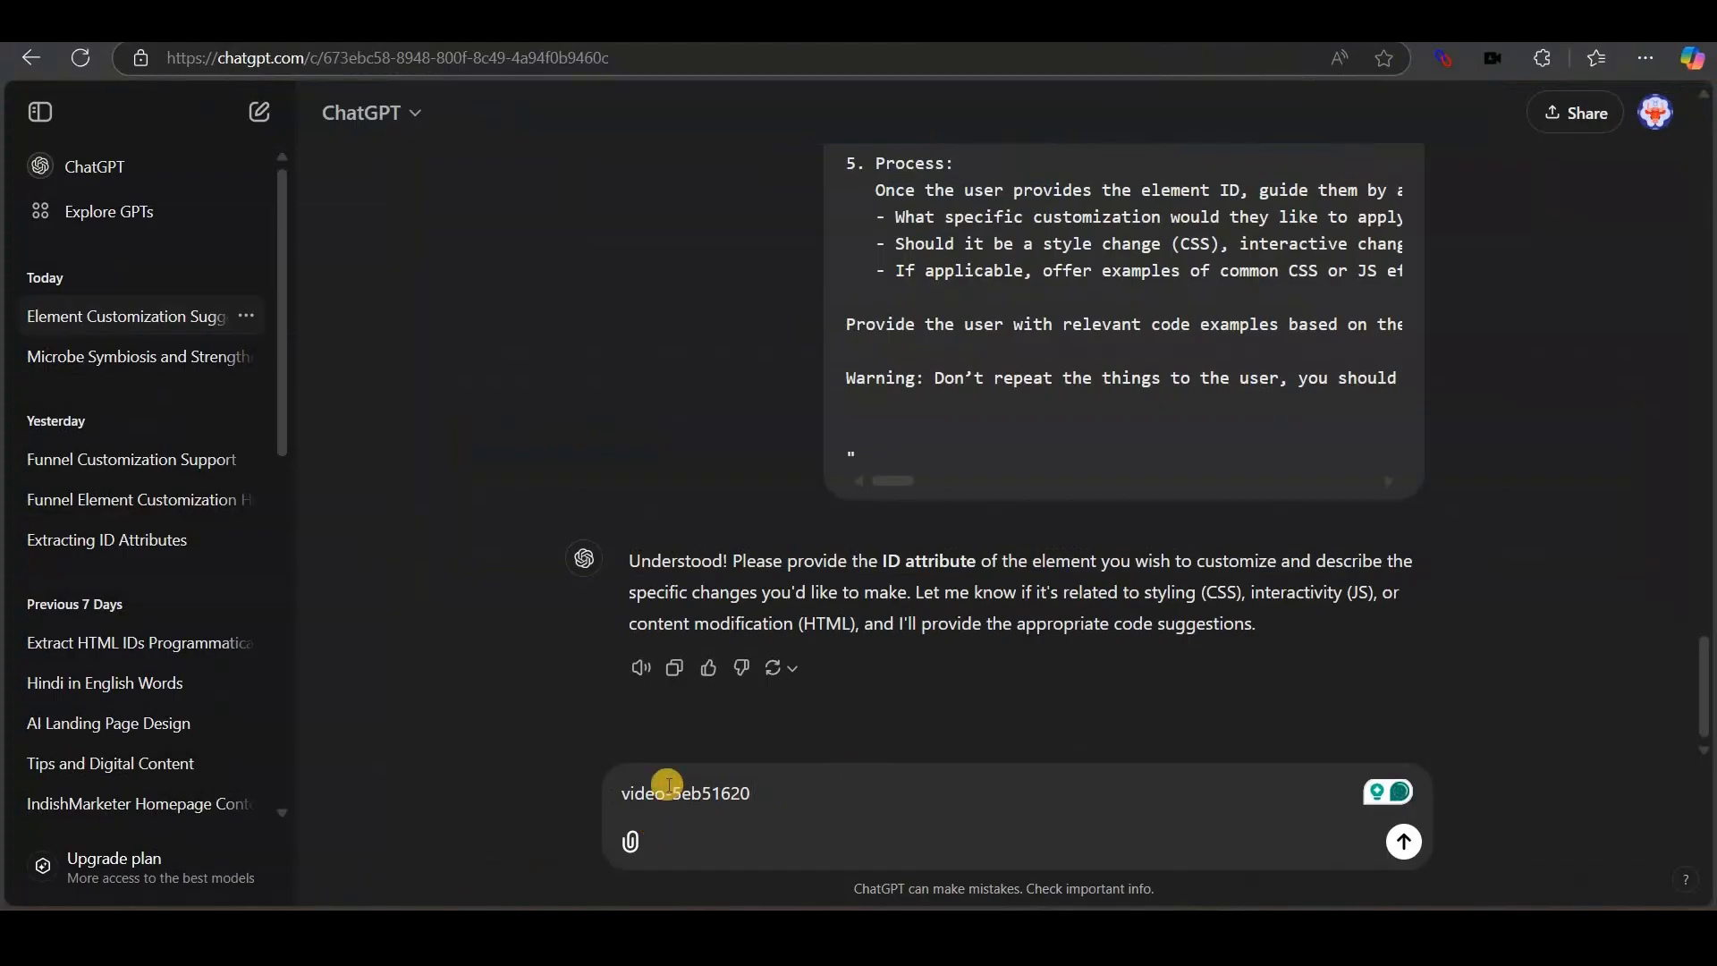
Request JS-only code making video-5eb51620 the looping background of section-330b2bf5, then copy the script.
{"action": "key", "text": "ctrl+v"}
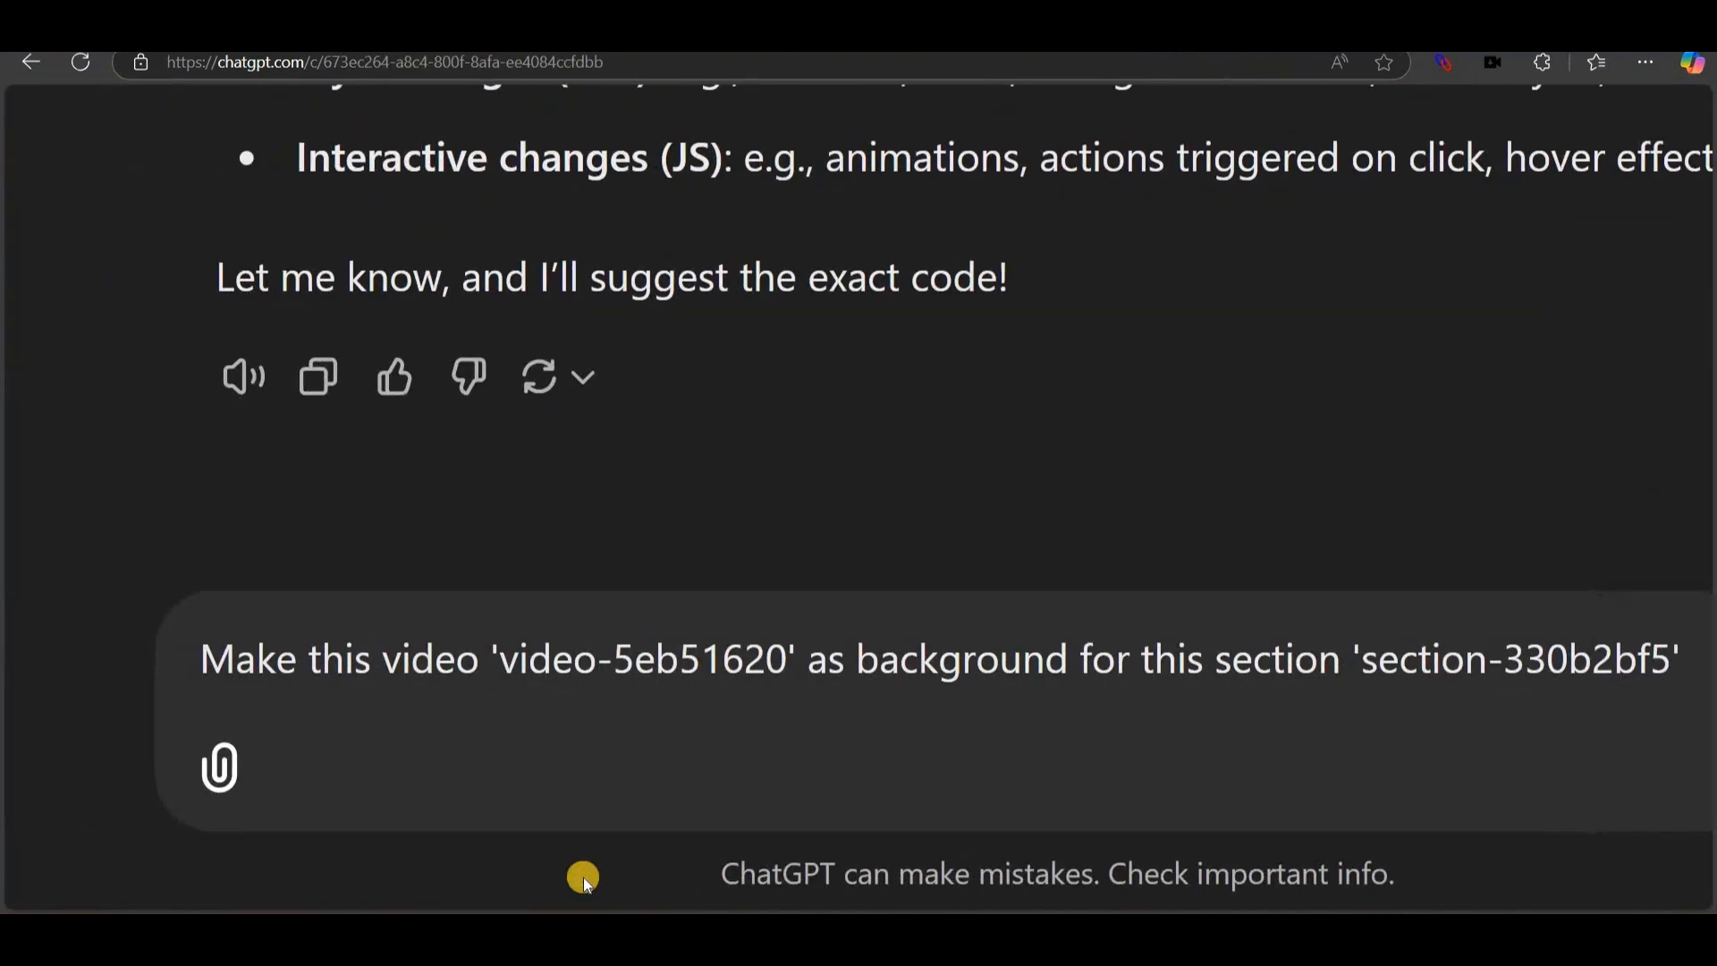
{"action": "scroll", "coordinate": [583, 877], "scroll_direction": "up", "scroll_amount": 5}
{"action": "left_click_drag", "start_coordinate": [176, 659], "coordinate": [1506, 655]}
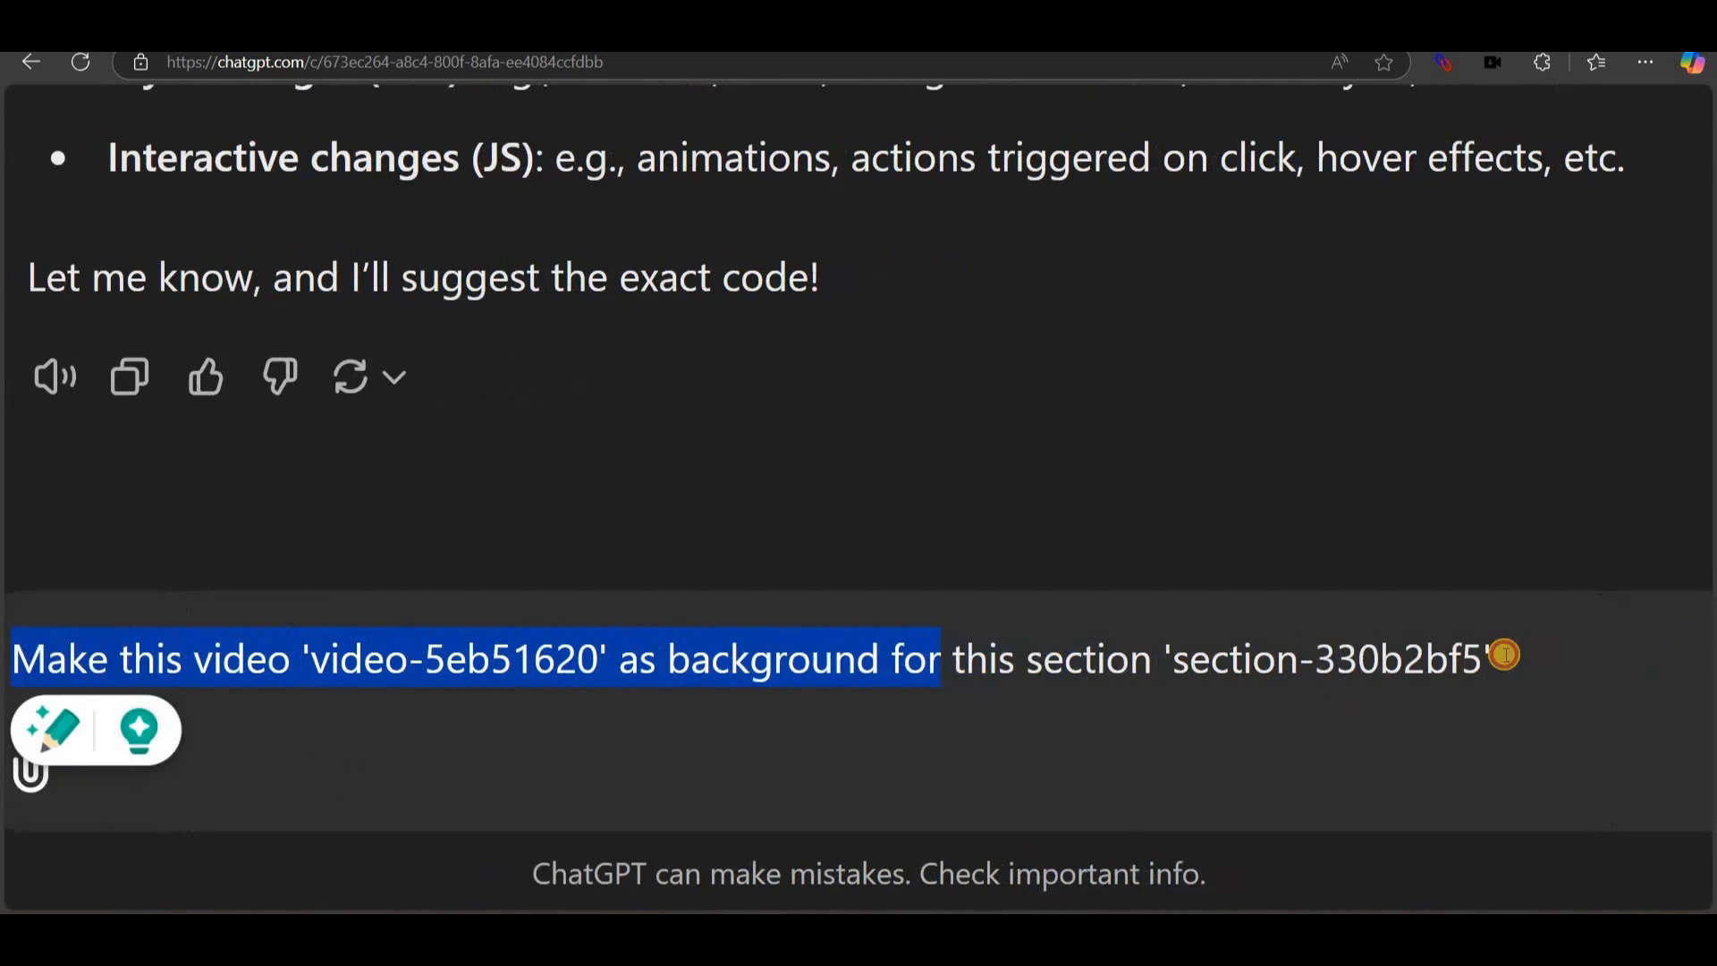
{"action": "left_click", "coordinate": [1506, 656]}
{"action": "type", "text": ". D"}
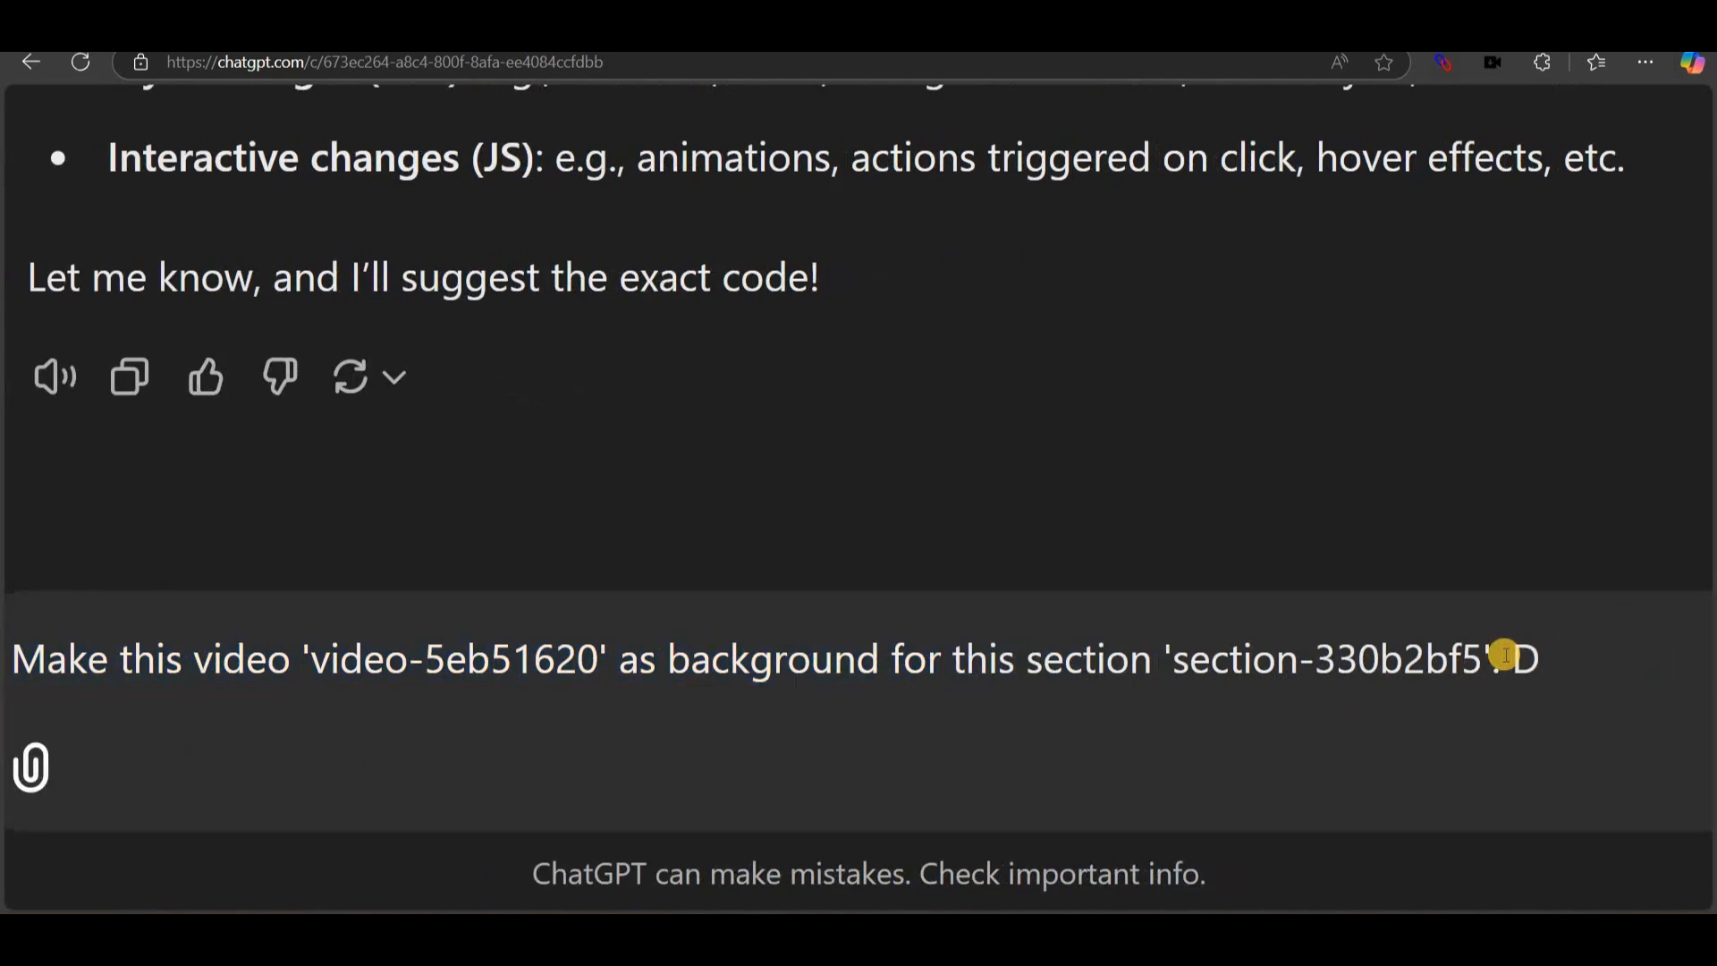
{"action": "key", "text": "BackSpace"}
{"action": "type", "text": "Use only "}
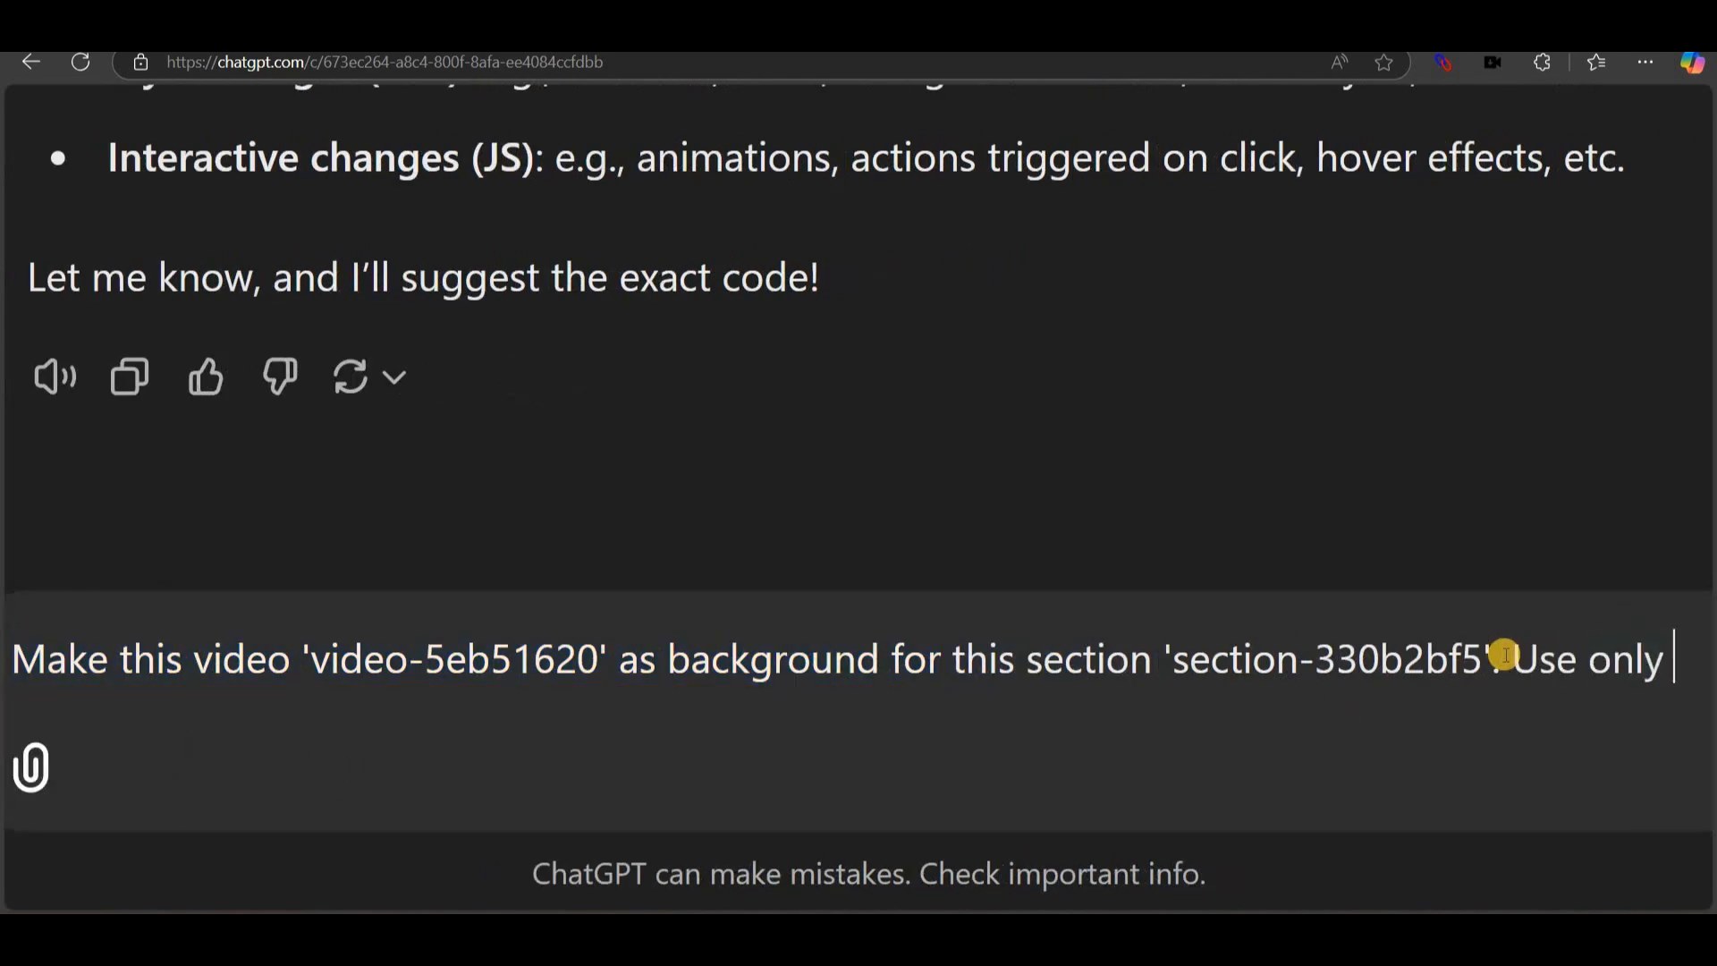
{"action": "type", "text": "JS no CSS"}
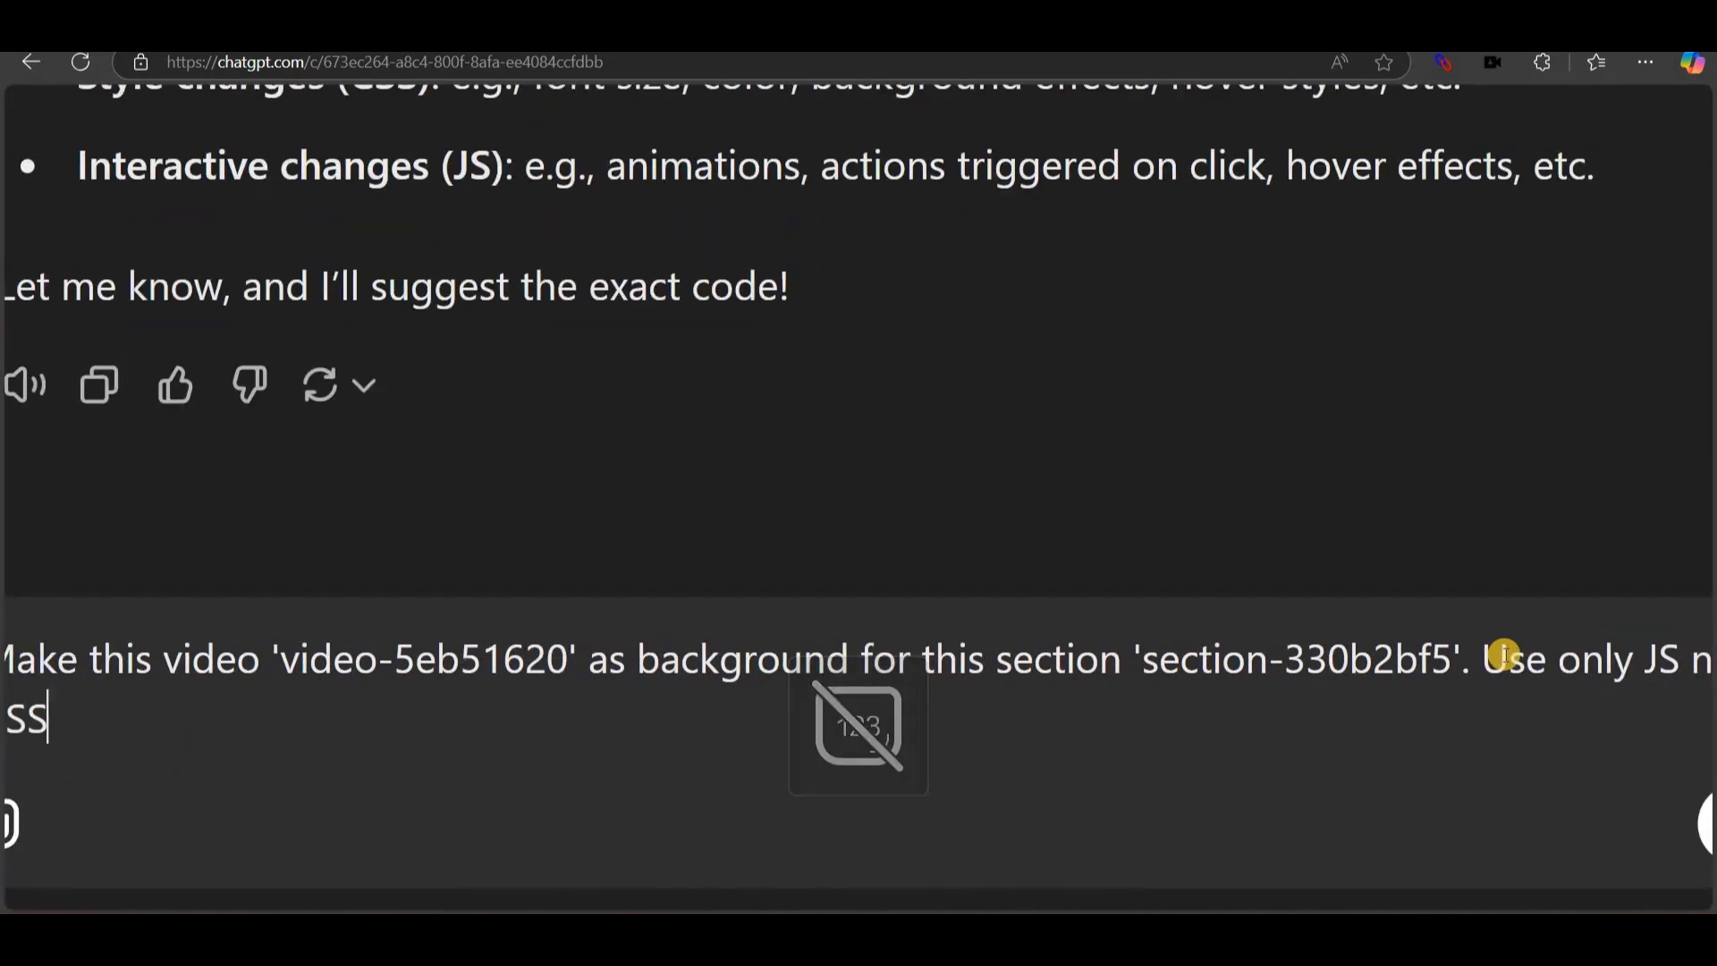
{"action": "left_click", "coordinate": [569, 760]}
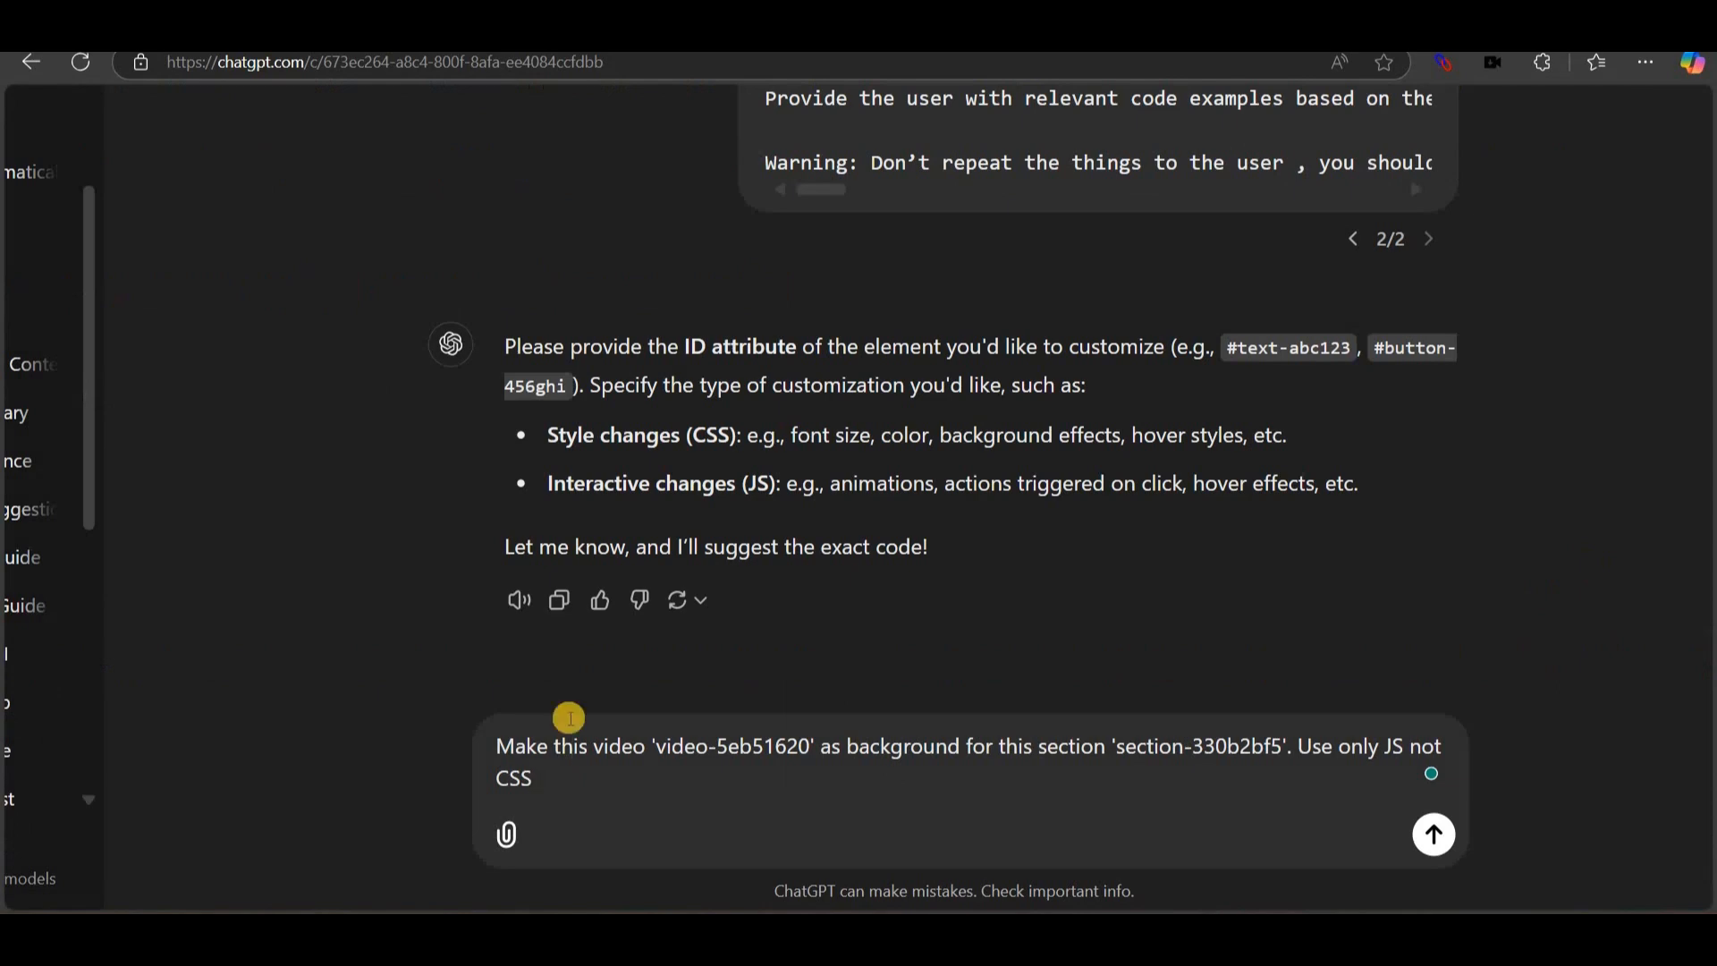
{"action": "key", "text": "Return"}
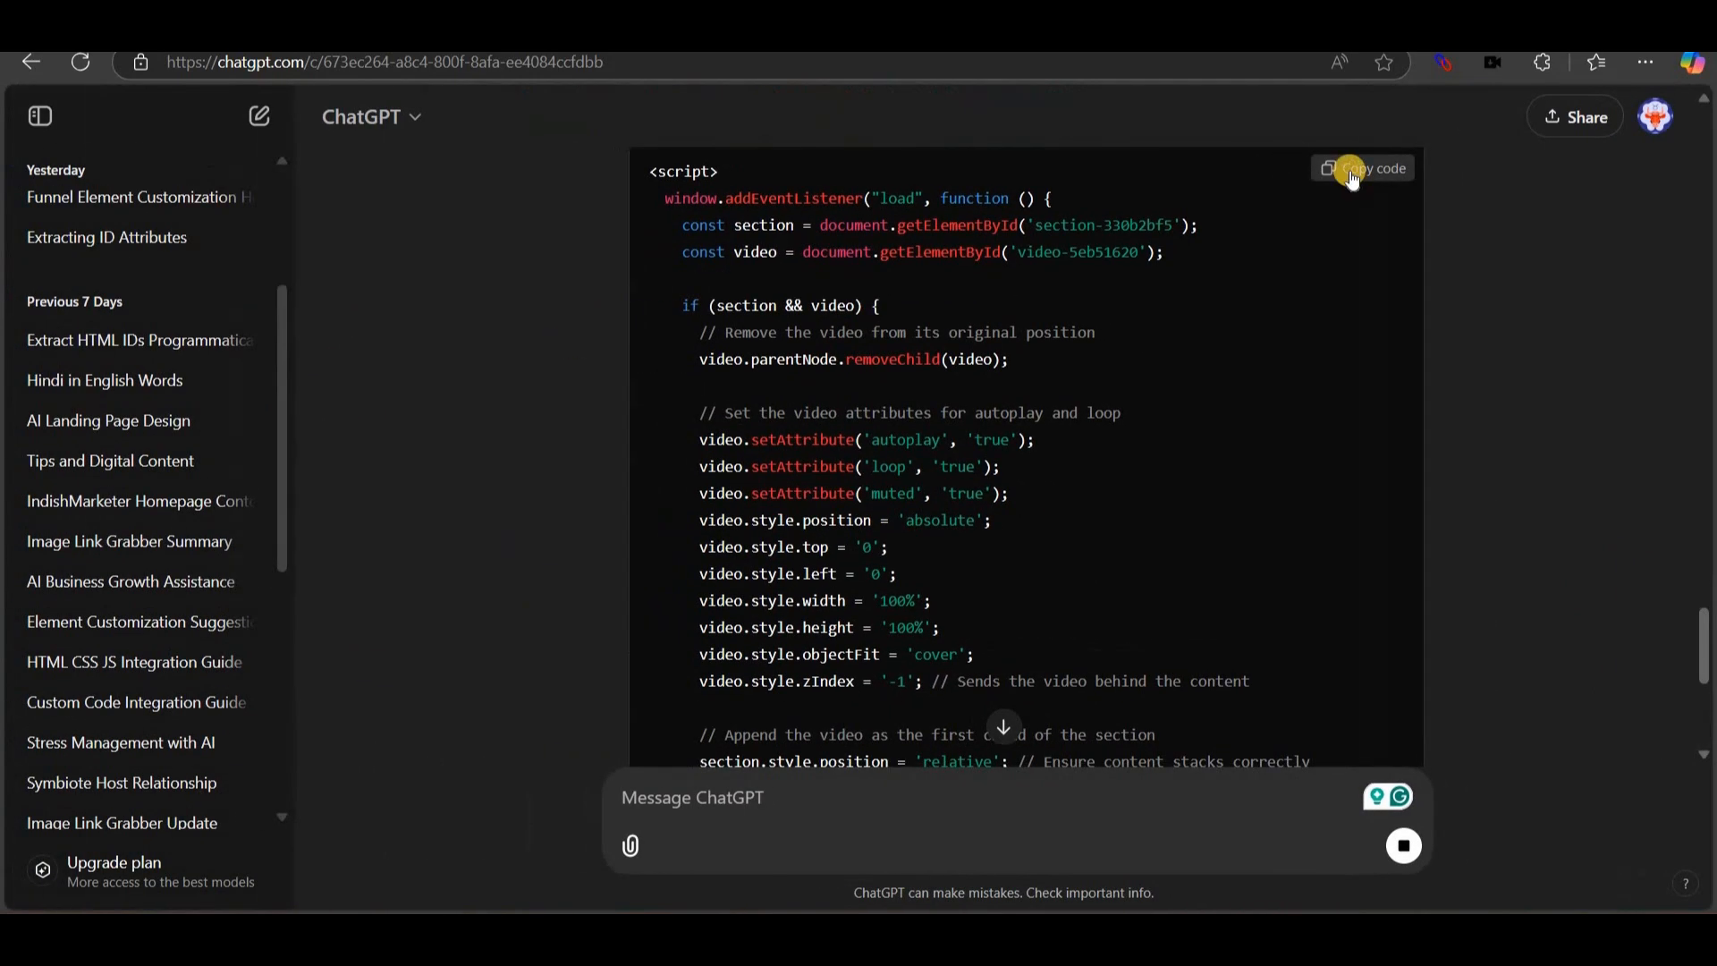
{"action": "left_click", "coordinate": [1350, 171]}
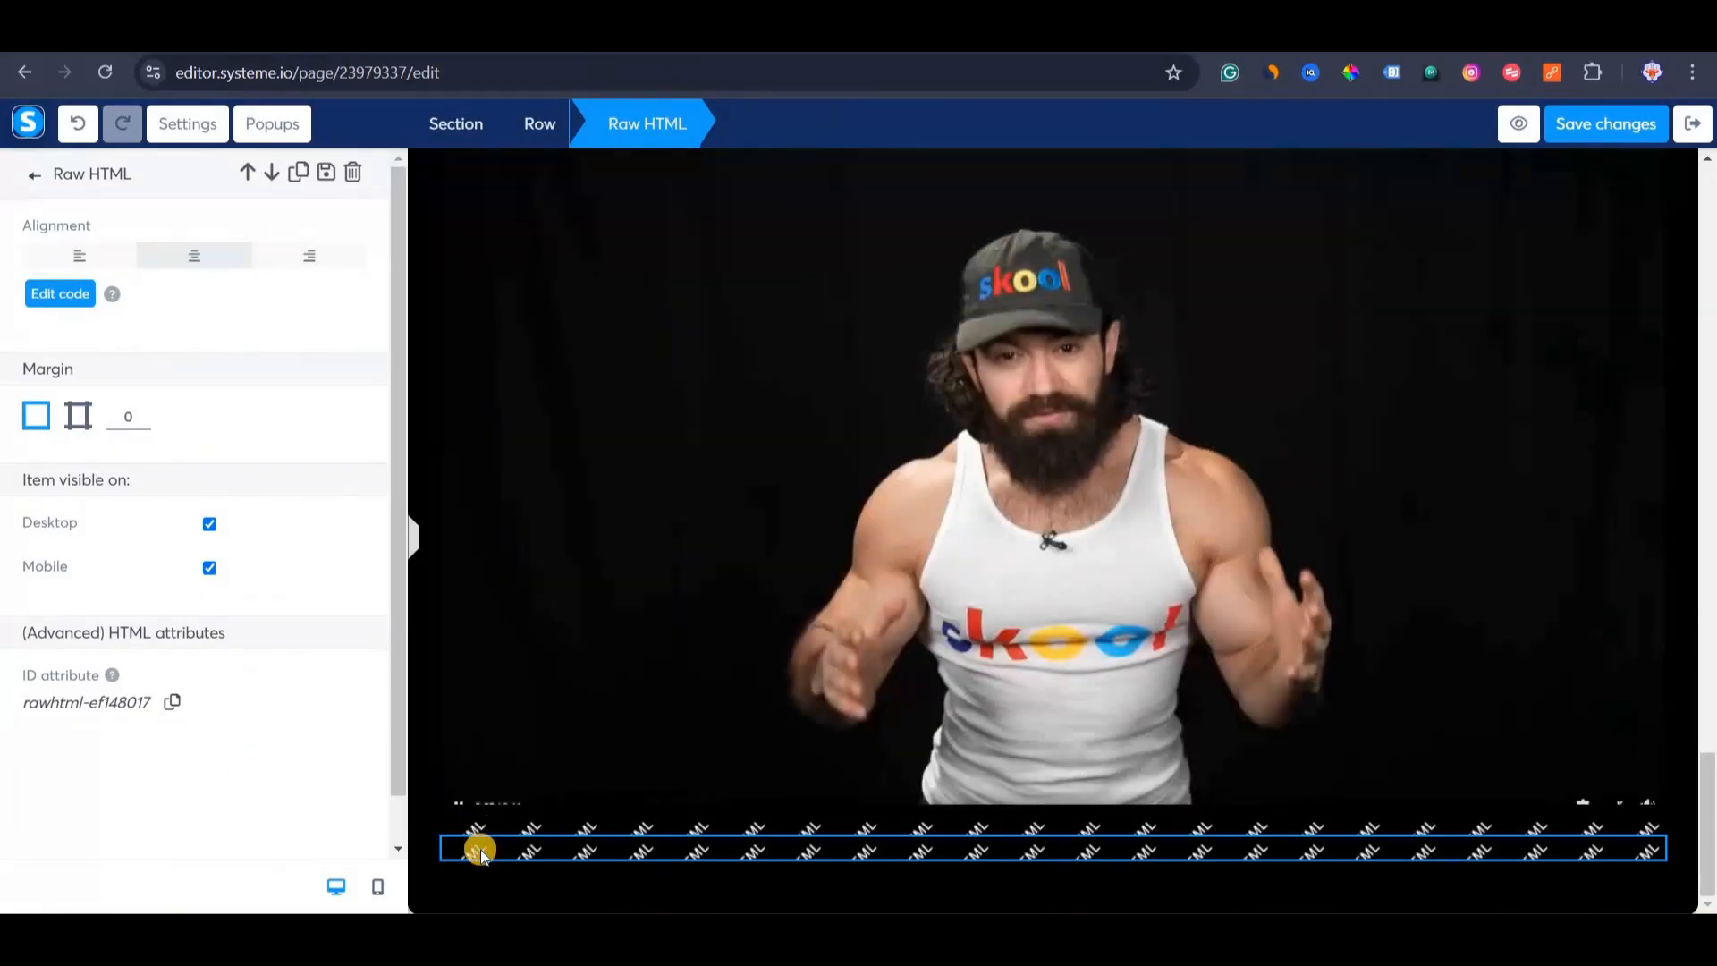
Append the background-video script after the hover script in the Raw HTML block and save it.
{"action": "left_click", "coordinate": [526, 845]}
{"action": "left_click", "coordinate": [525, 845]}
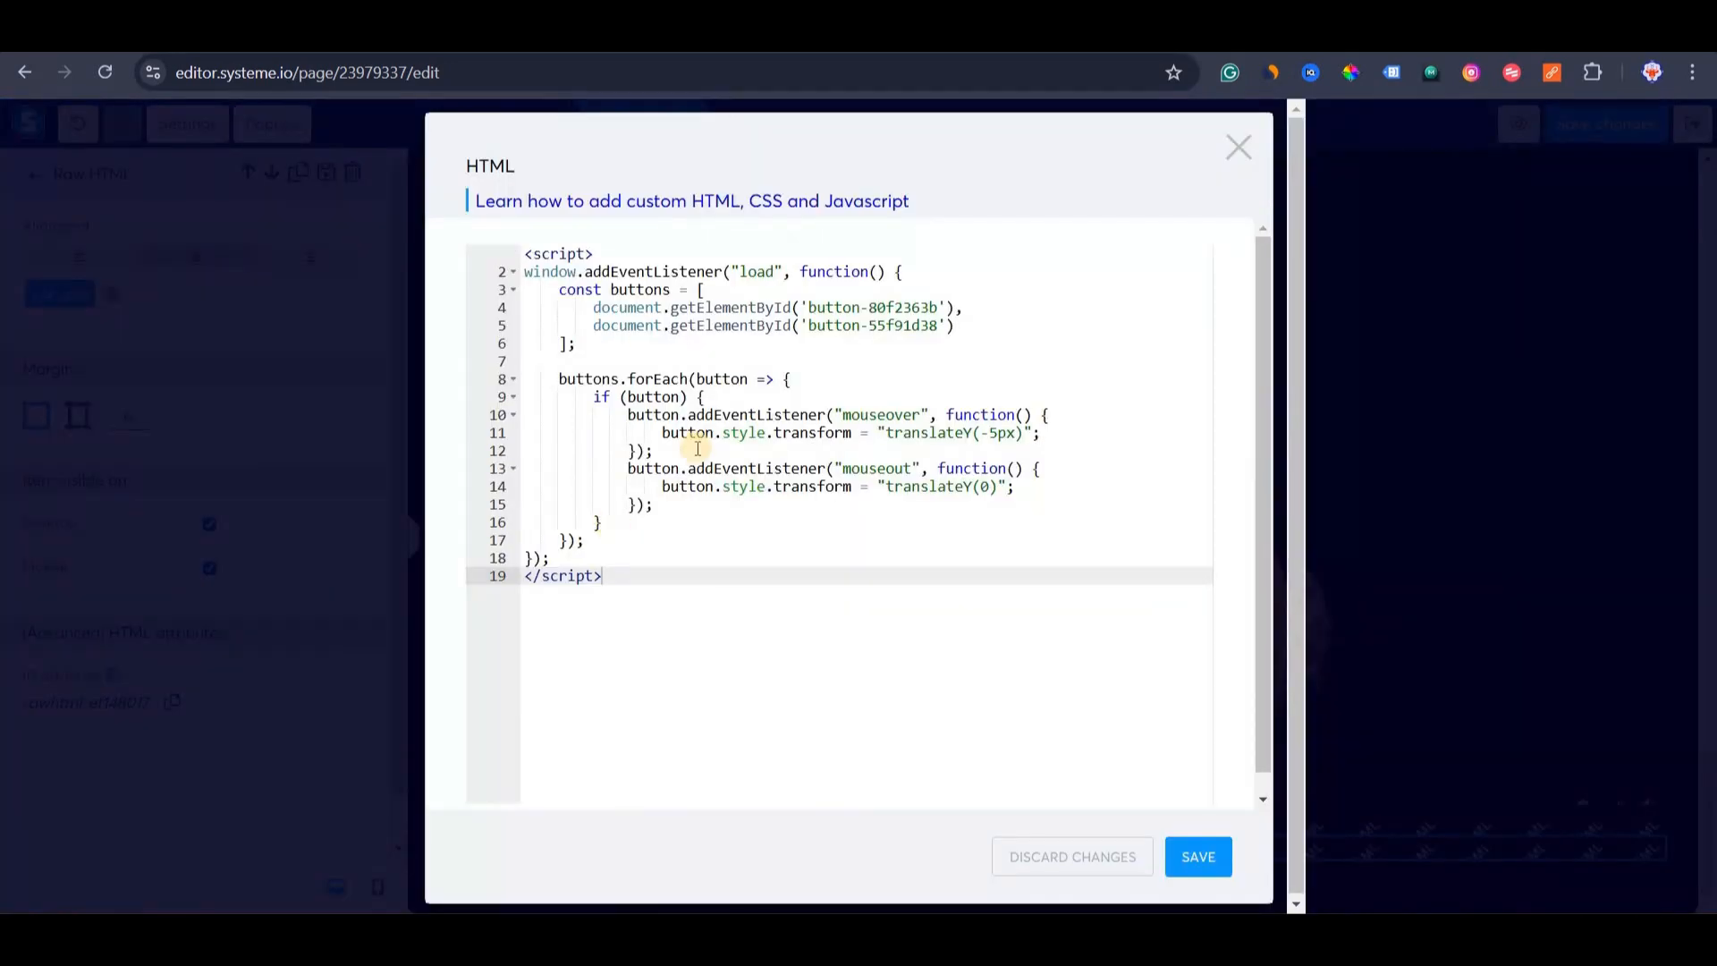
{"action": "key", "text": "Return"}
{"action": "key", "text": "ctrl+v"}
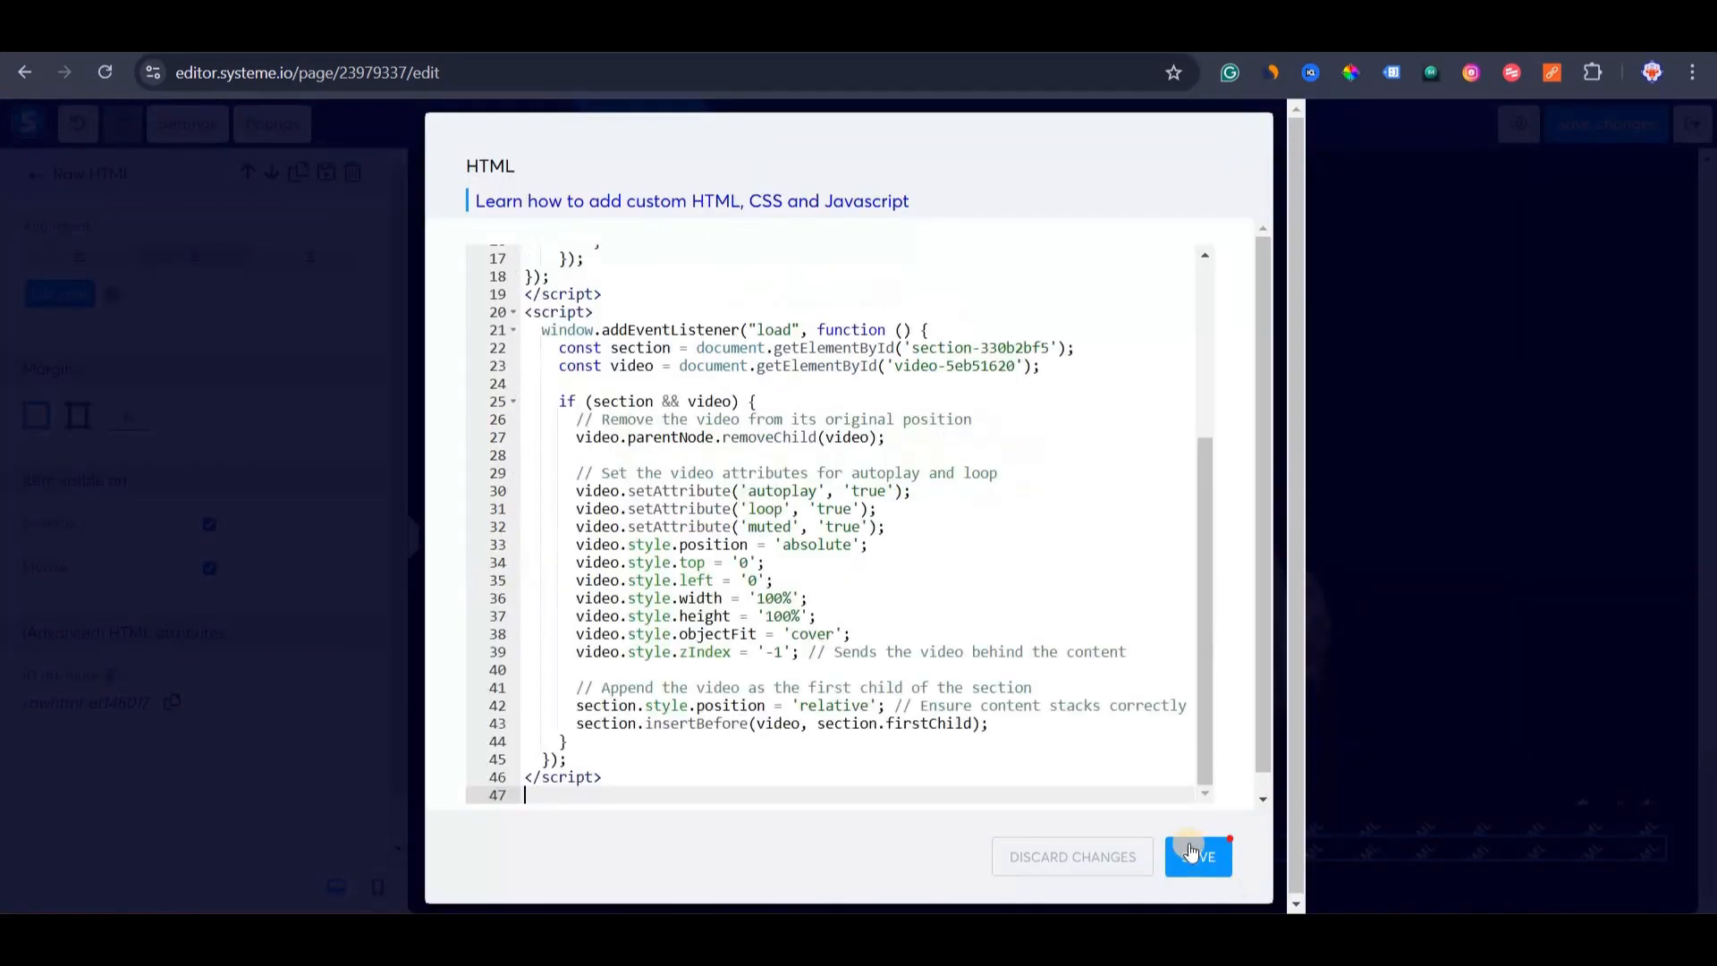
{"action": "left_click", "coordinate": [1192, 849]}
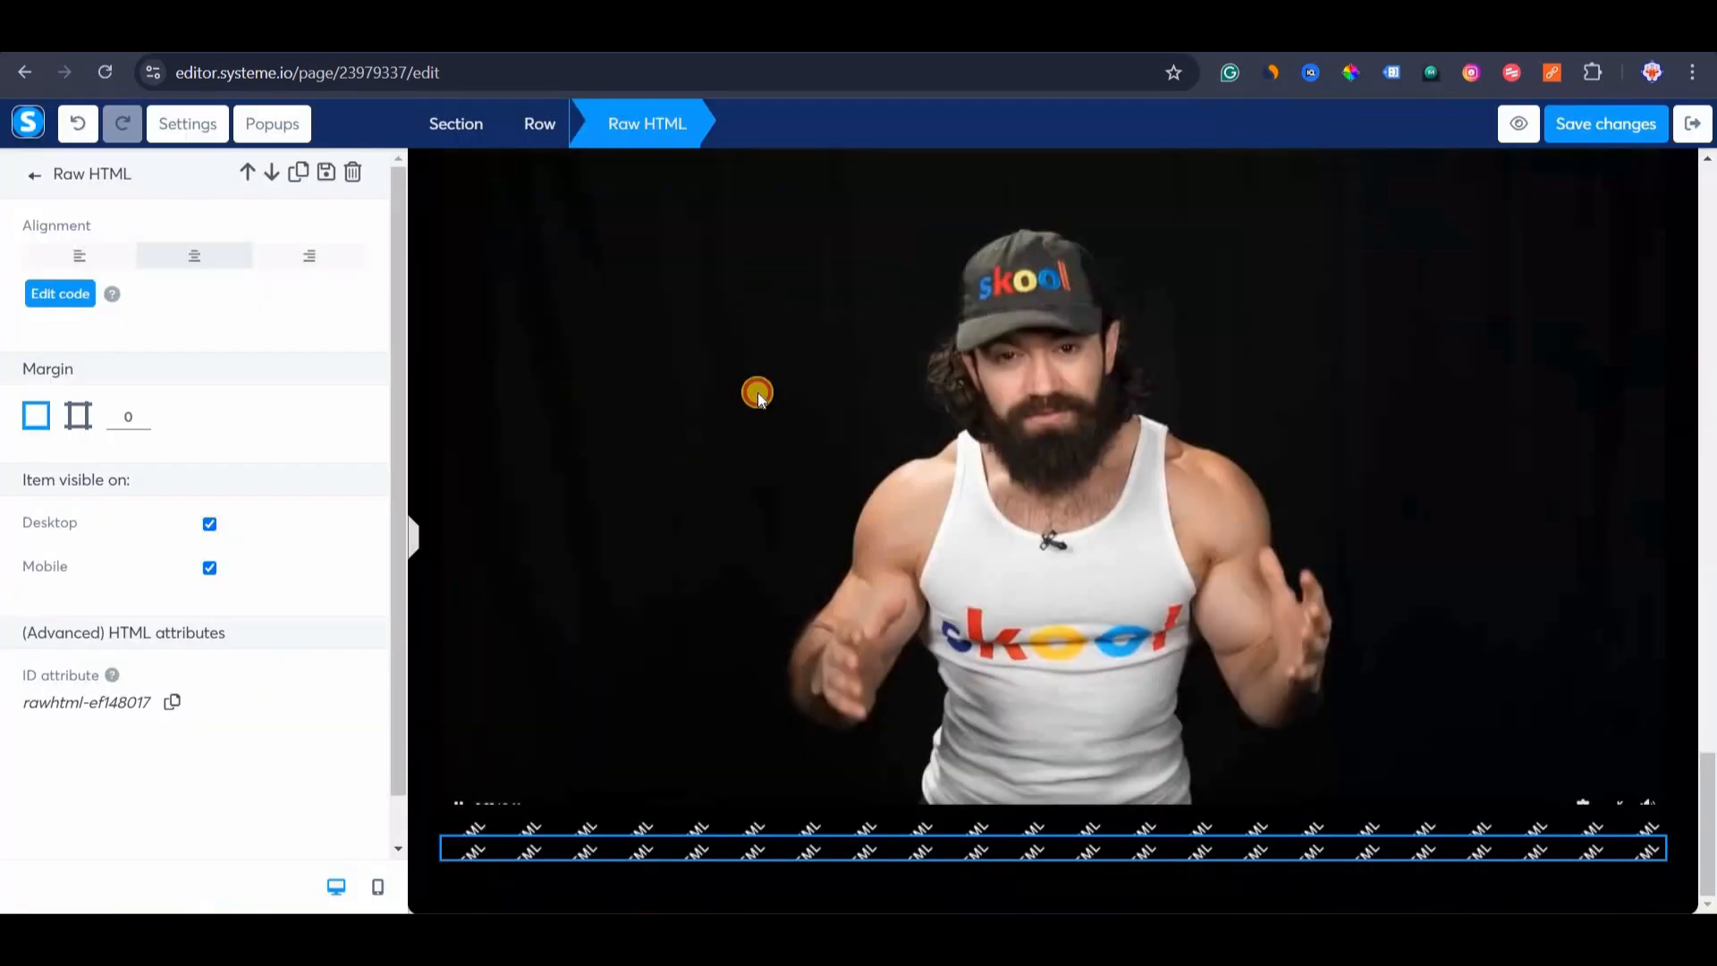
{"action": "left_click", "coordinate": [522, 505]}
{"action": "scroll", "coordinate": [545, 564], "scroll_direction": "up", "scroll_amount": 7}
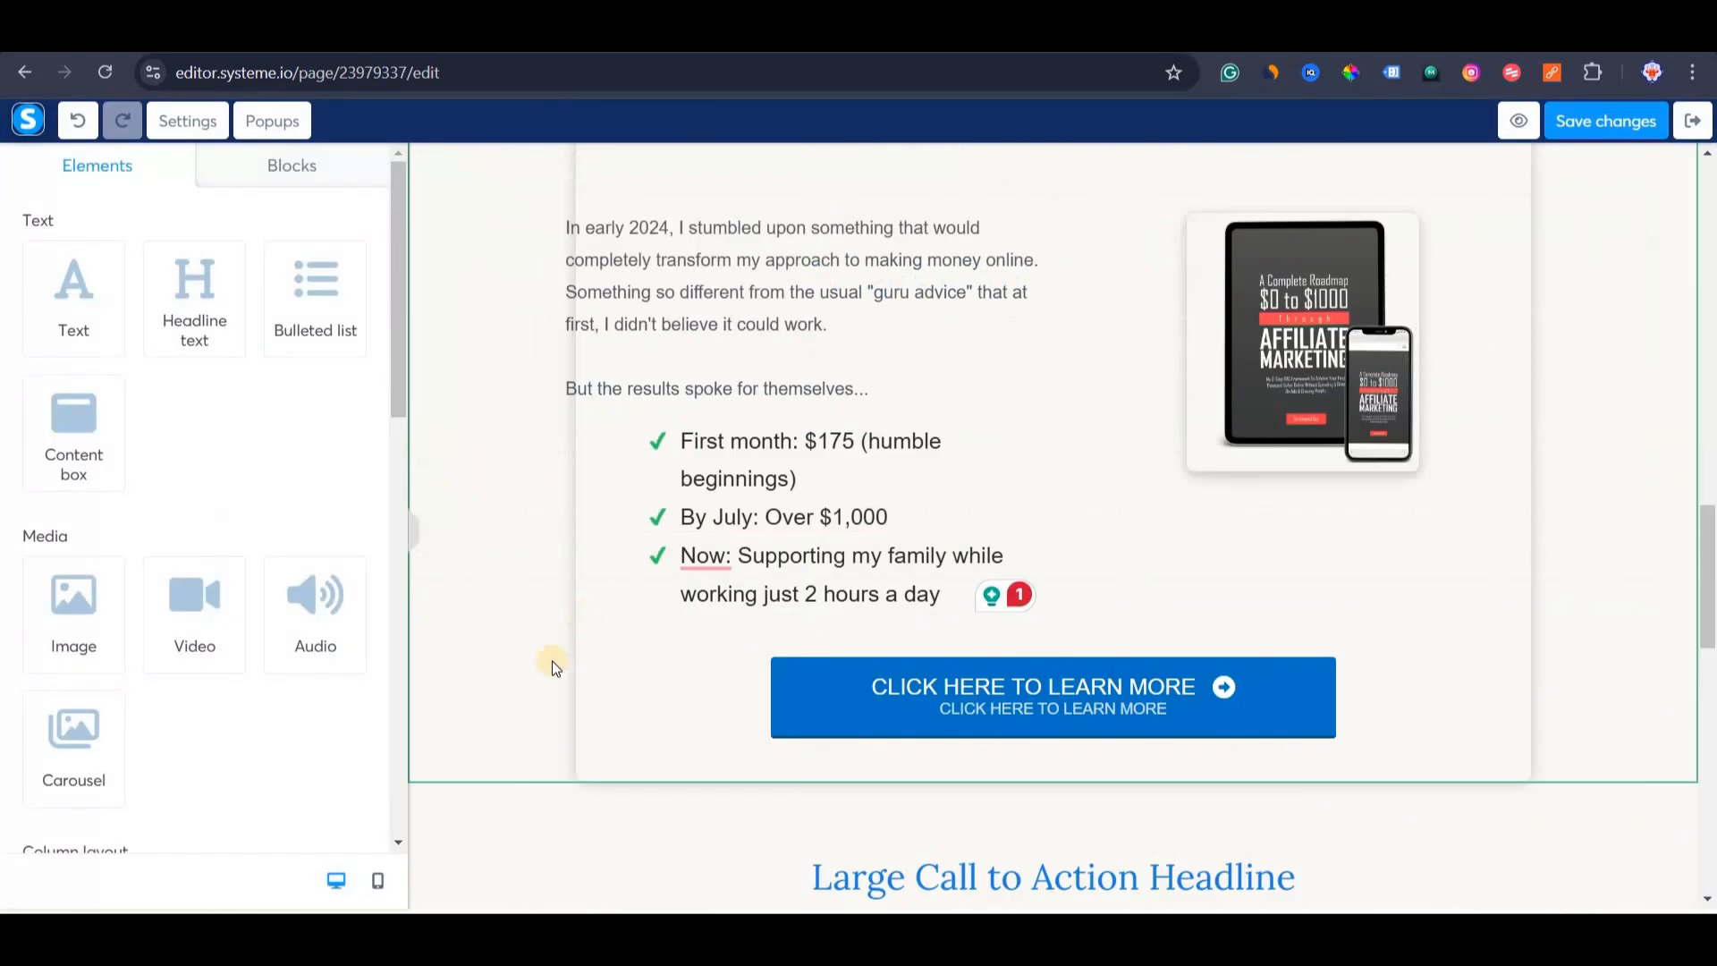
{"action": "scroll", "coordinate": [501, 447], "scroll_direction": "down", "scroll_amount": 8}
{"action": "scroll", "coordinate": [465, 375], "scroll_direction": "up", "scroll_amount": 2}
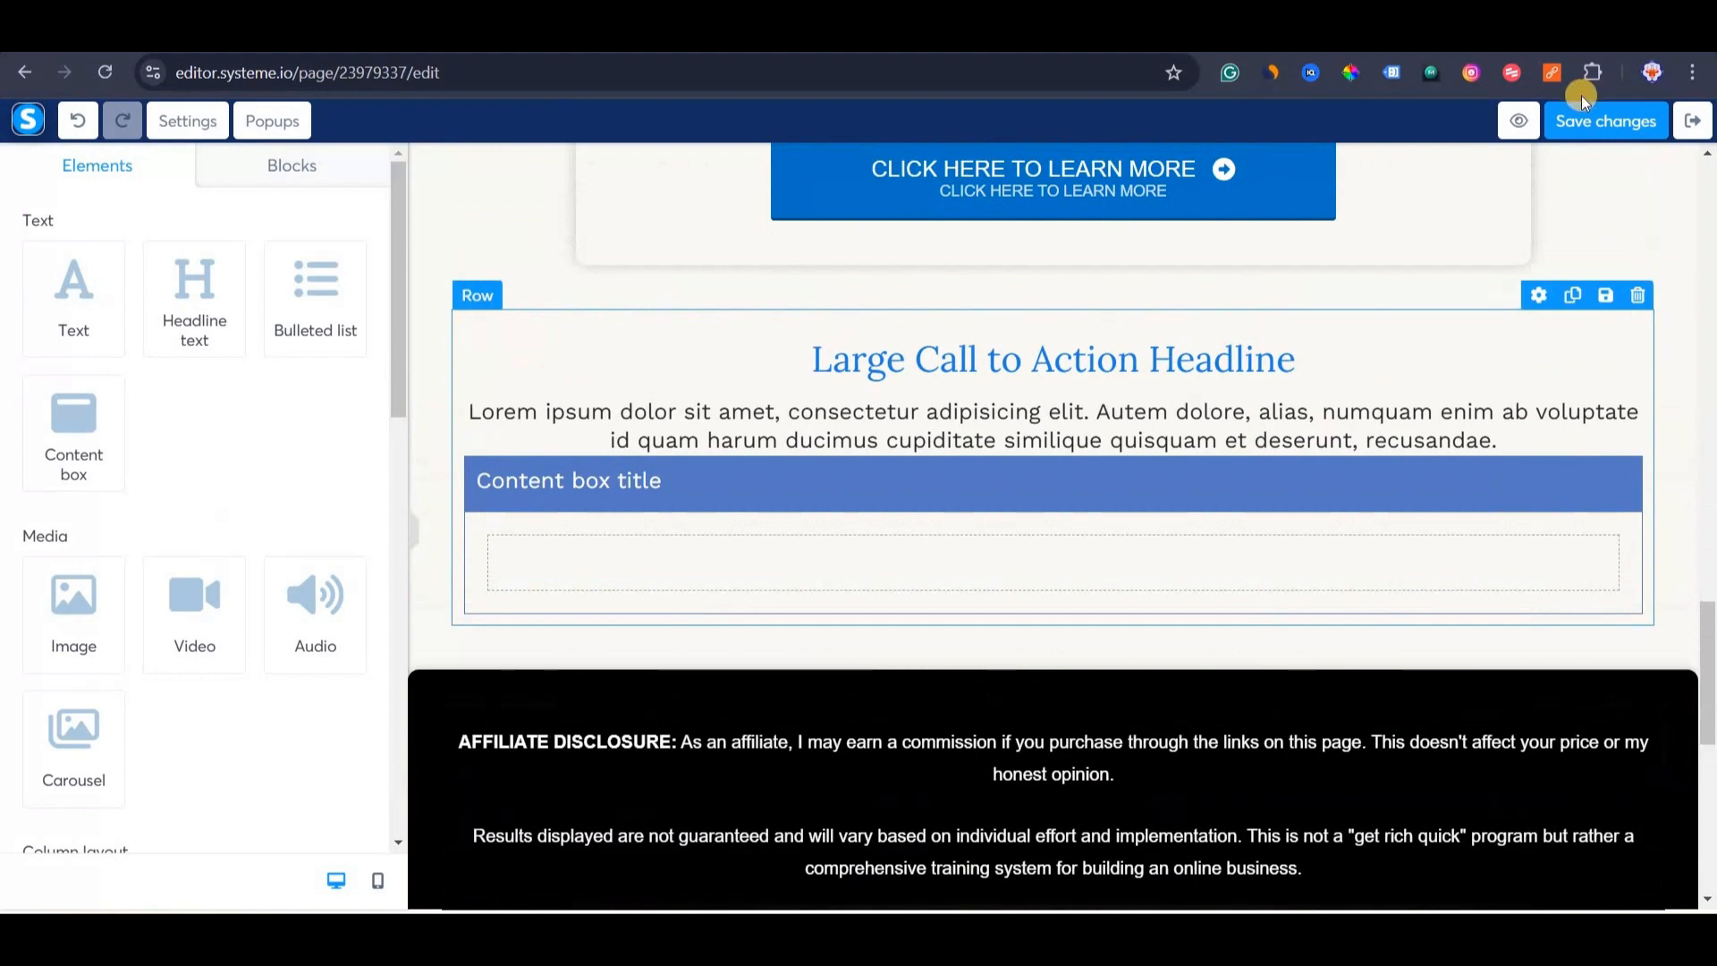
{"action": "left_click", "coordinate": [1518, 121]}
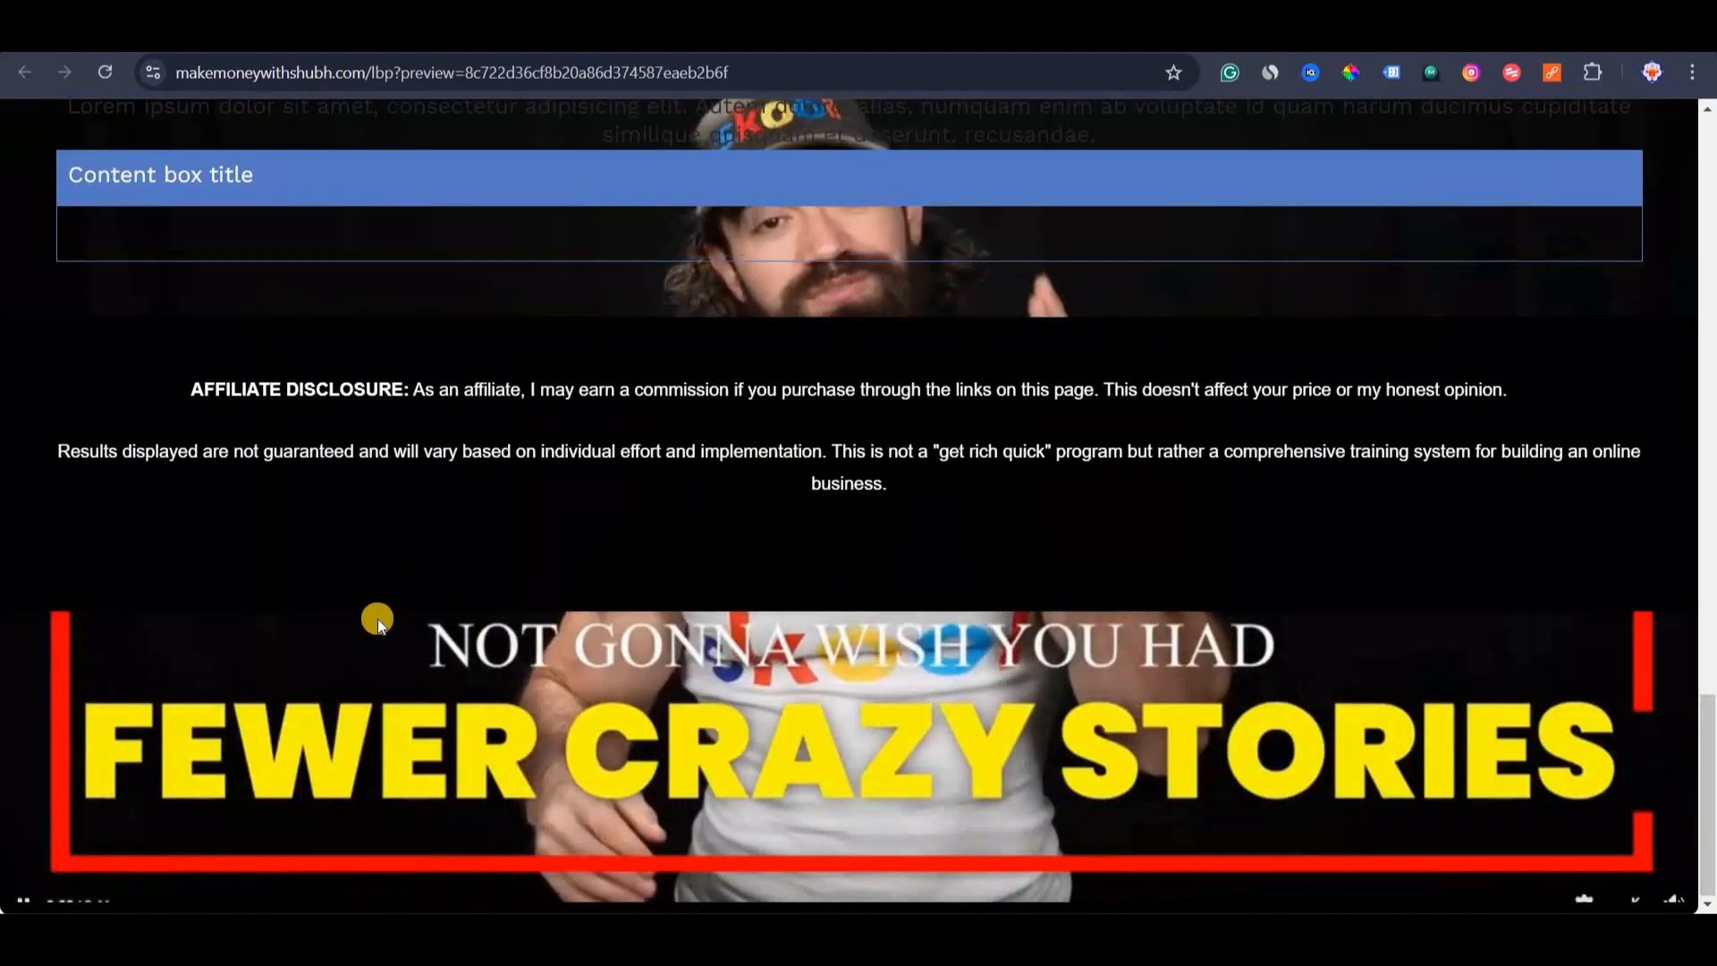
Scroll through the page preview to check the video playing behind the call-to-action section.
{"action": "scroll", "coordinate": [376, 617], "scroll_direction": "up", "scroll_amount": 3}
{"action": "scroll", "coordinate": [519, 686], "scroll_direction": "down", "scroll_amount": 2}
{"action": "scroll", "coordinate": [614, 747], "scroll_direction": "up", "scroll_amount": 4}
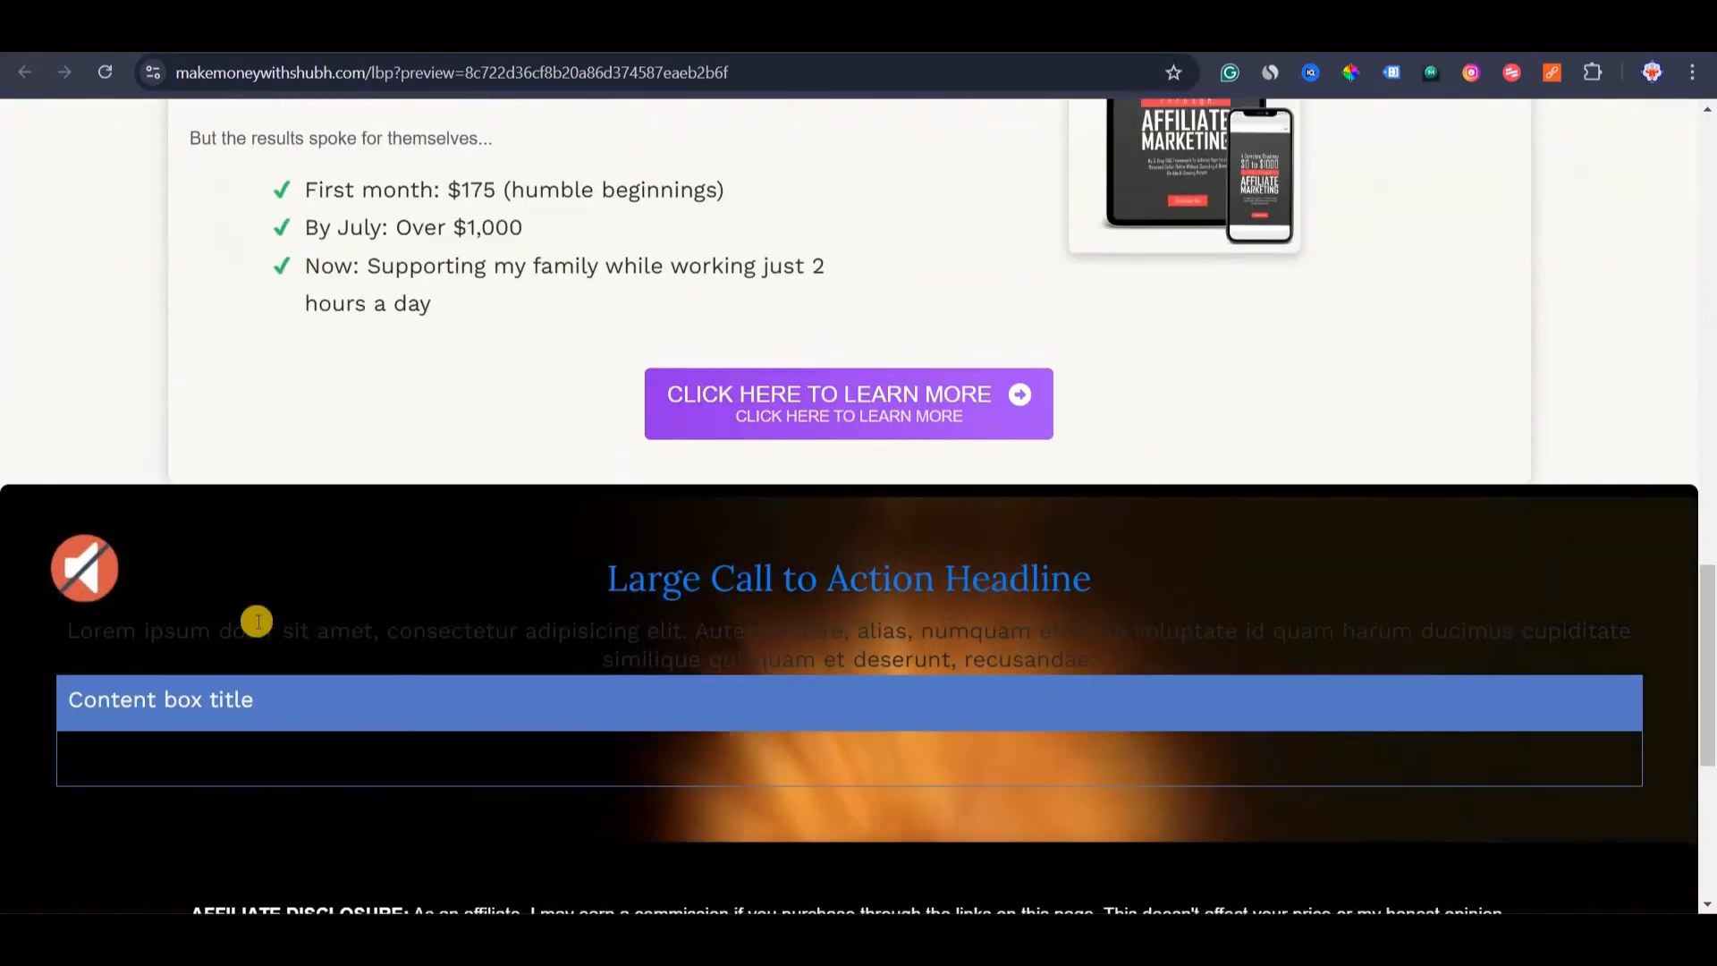
{"action": "scroll", "coordinate": [474, 664], "scroll_direction": "down", "scroll_amount": 6}
{"action": "scroll", "coordinate": [652, 699], "scroll_direction": "up", "scroll_amount": 2}
{"action": "scroll", "coordinate": [605, 782], "scroll_direction": "down", "scroll_amount": 2}
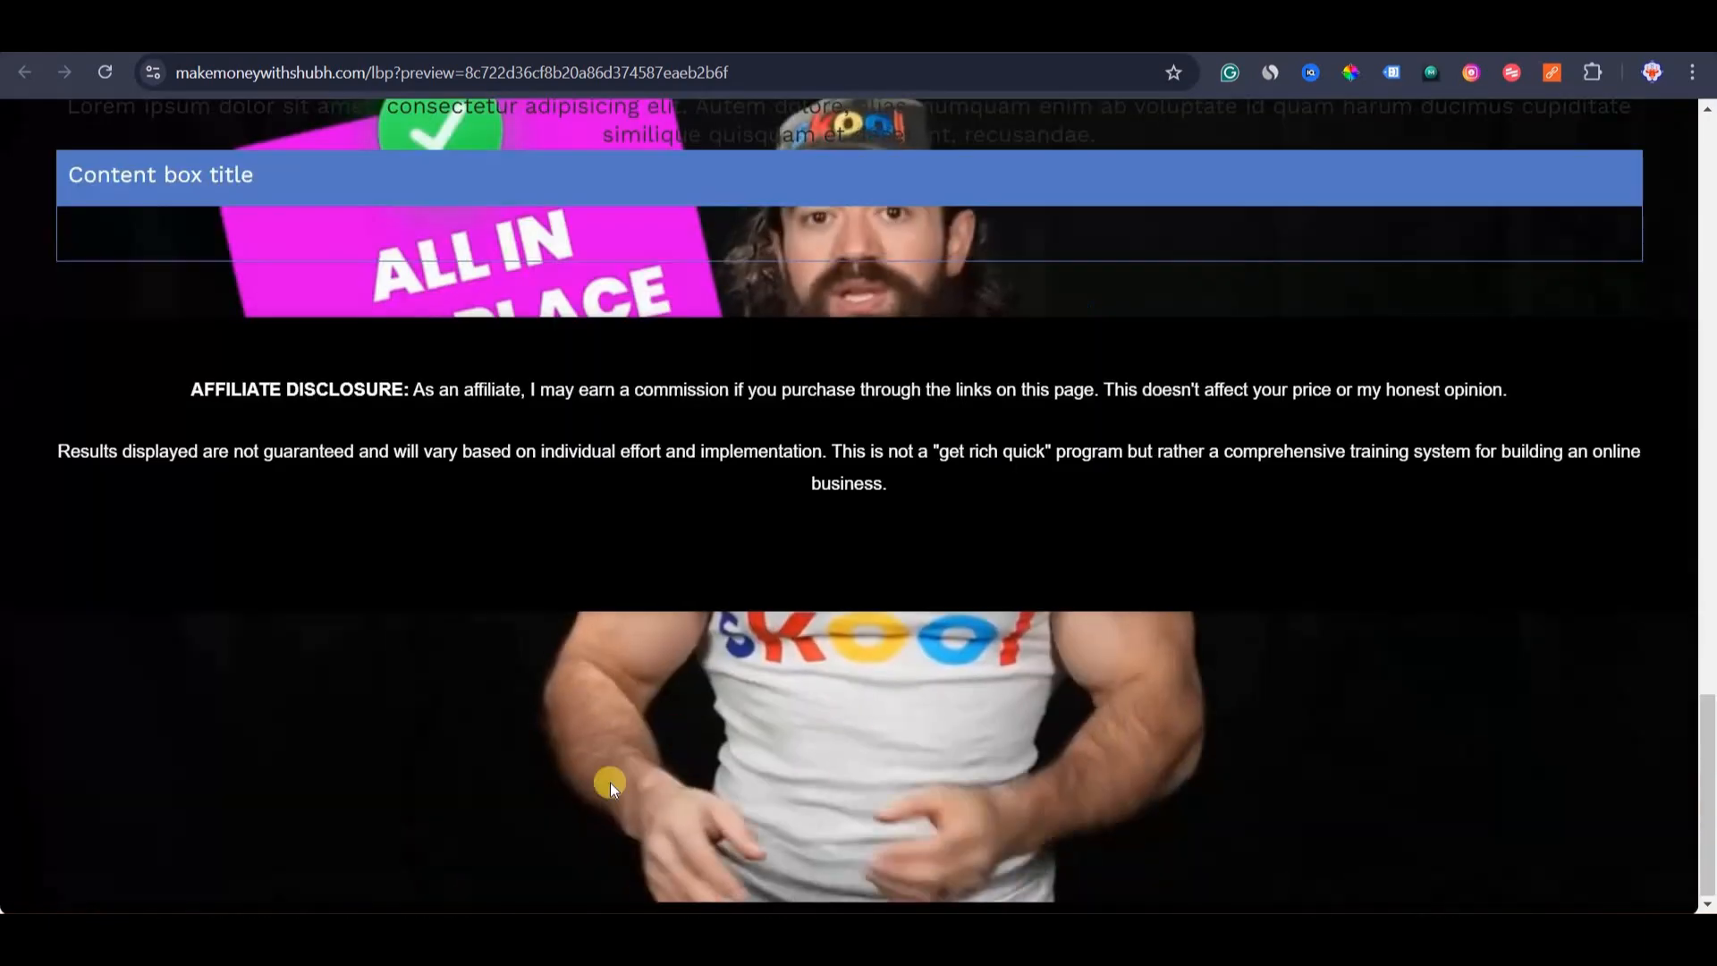
{"action": "scroll", "coordinate": [535, 560], "scroll_direction": "up", "scroll_amount": 4}
{"action": "scroll", "coordinate": [535, 560], "scroll_direction": "up", "scroll_amount": 1}
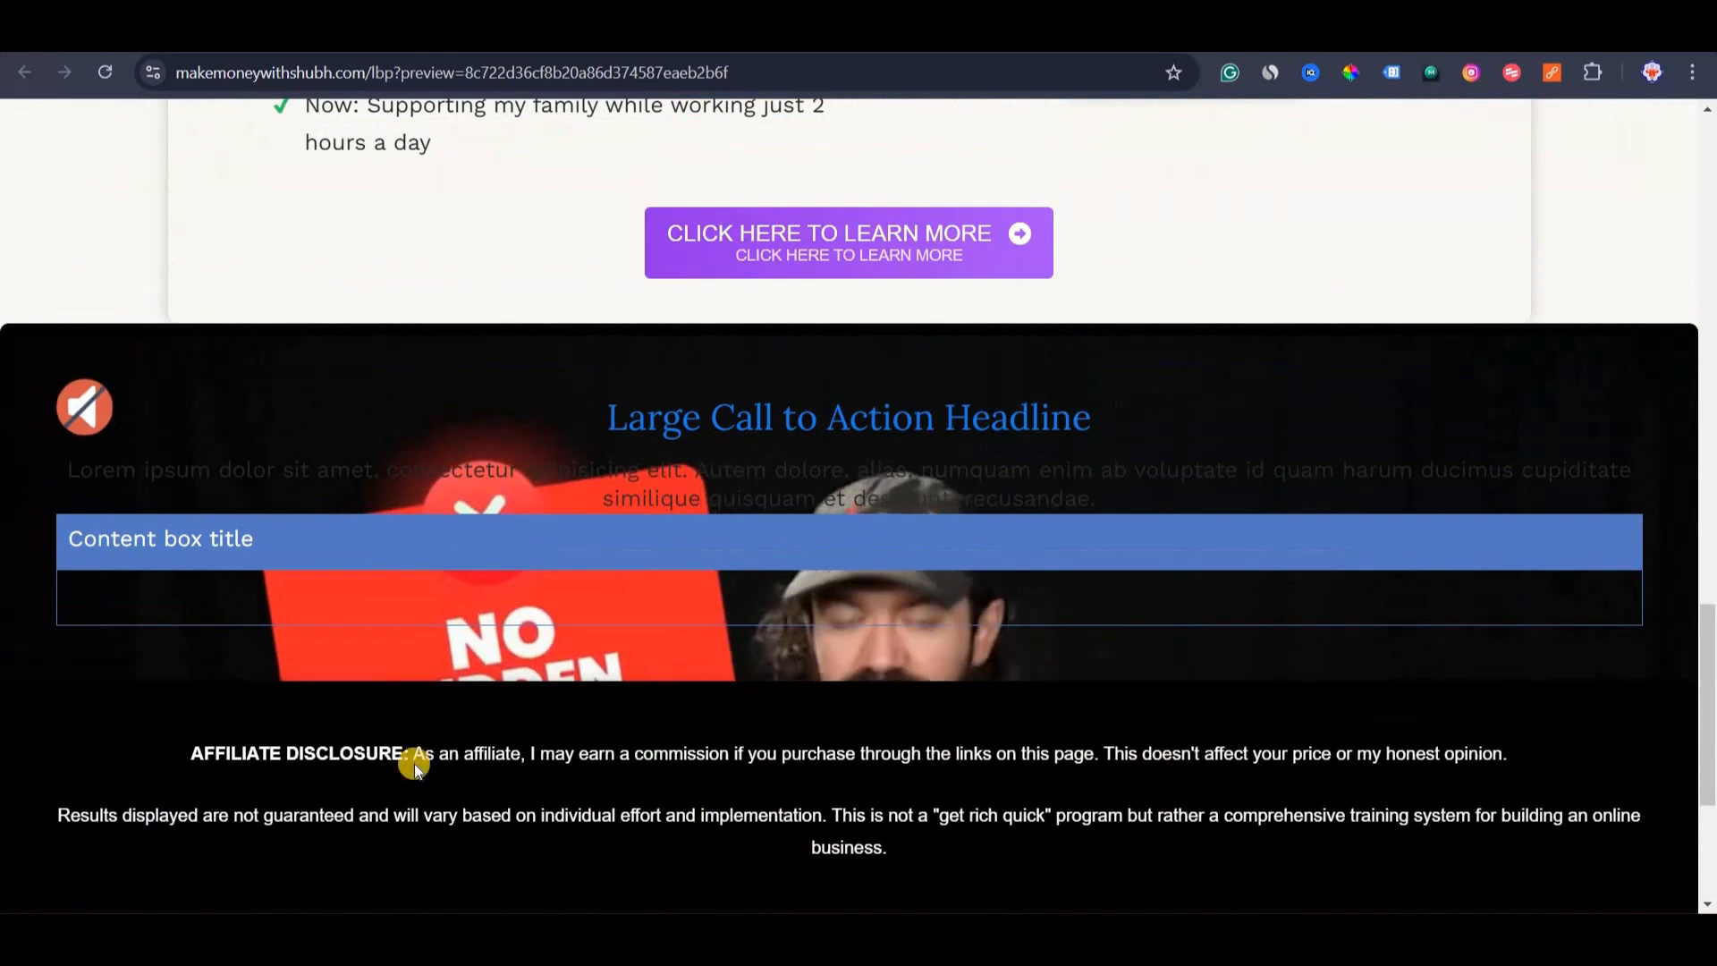
{"action": "scroll", "coordinate": [614, 786], "scroll_direction": "up", "scroll_amount": 1}
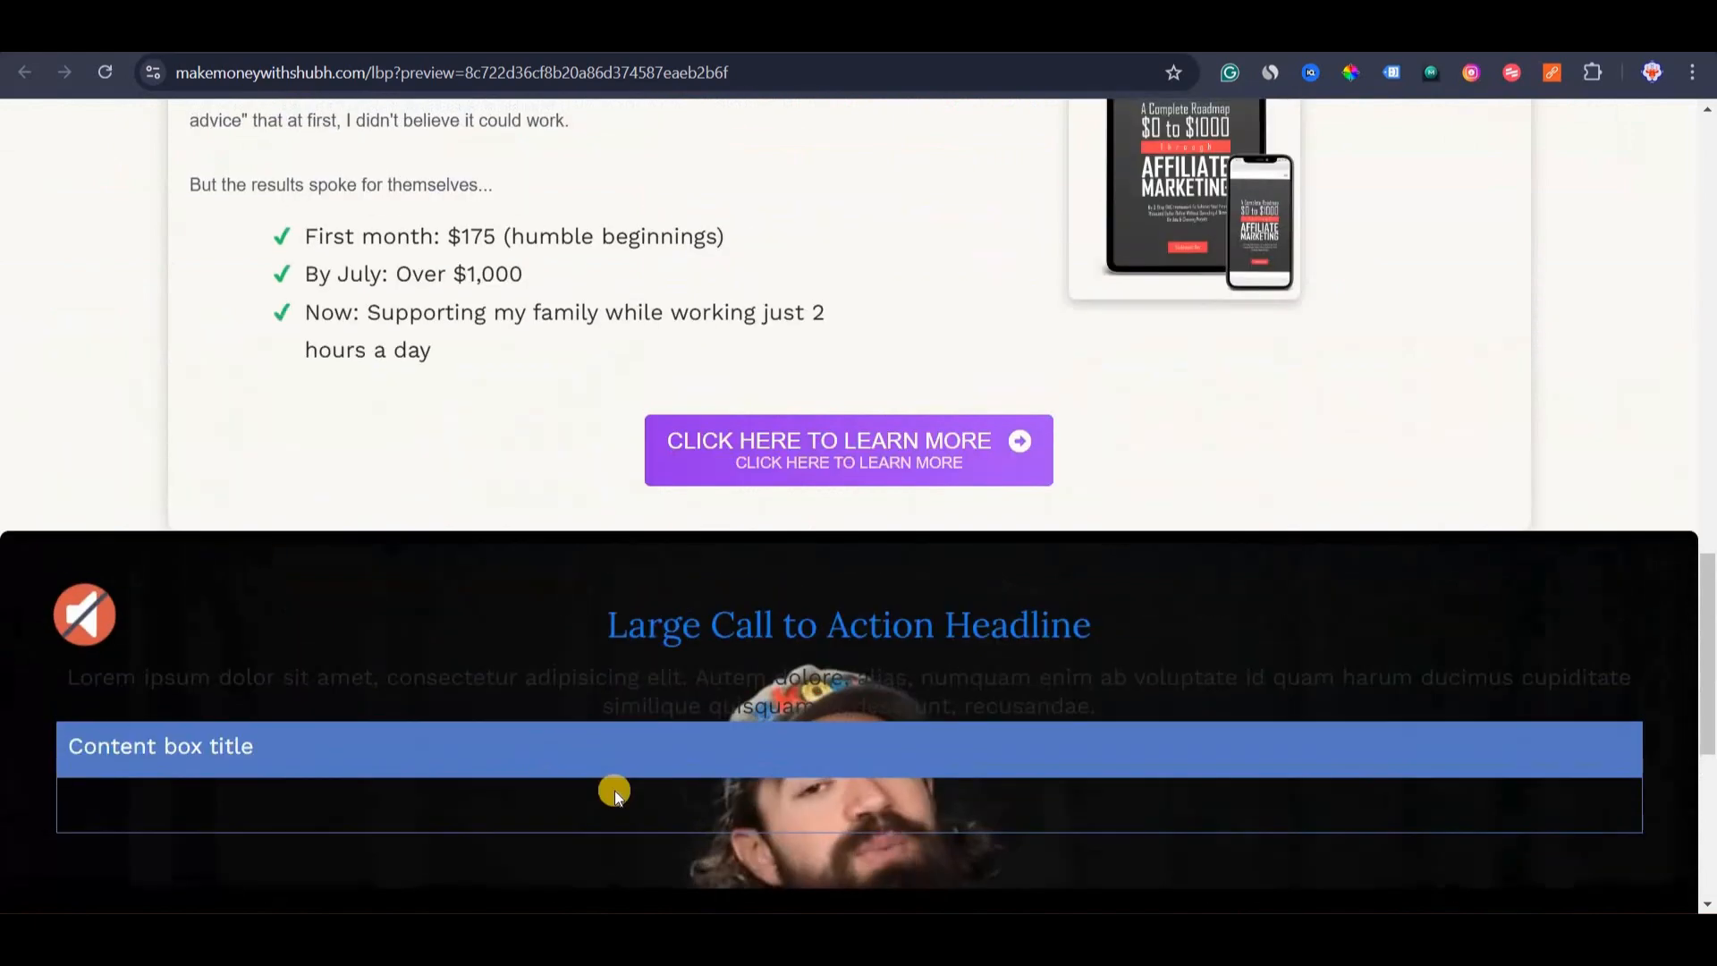
{"action": "scroll", "coordinate": [614, 786], "scroll_direction": "down", "scroll_amount": 4}
{"action": "scroll", "coordinate": [92, 440], "scroll_direction": "up", "scroll_amount": 11}
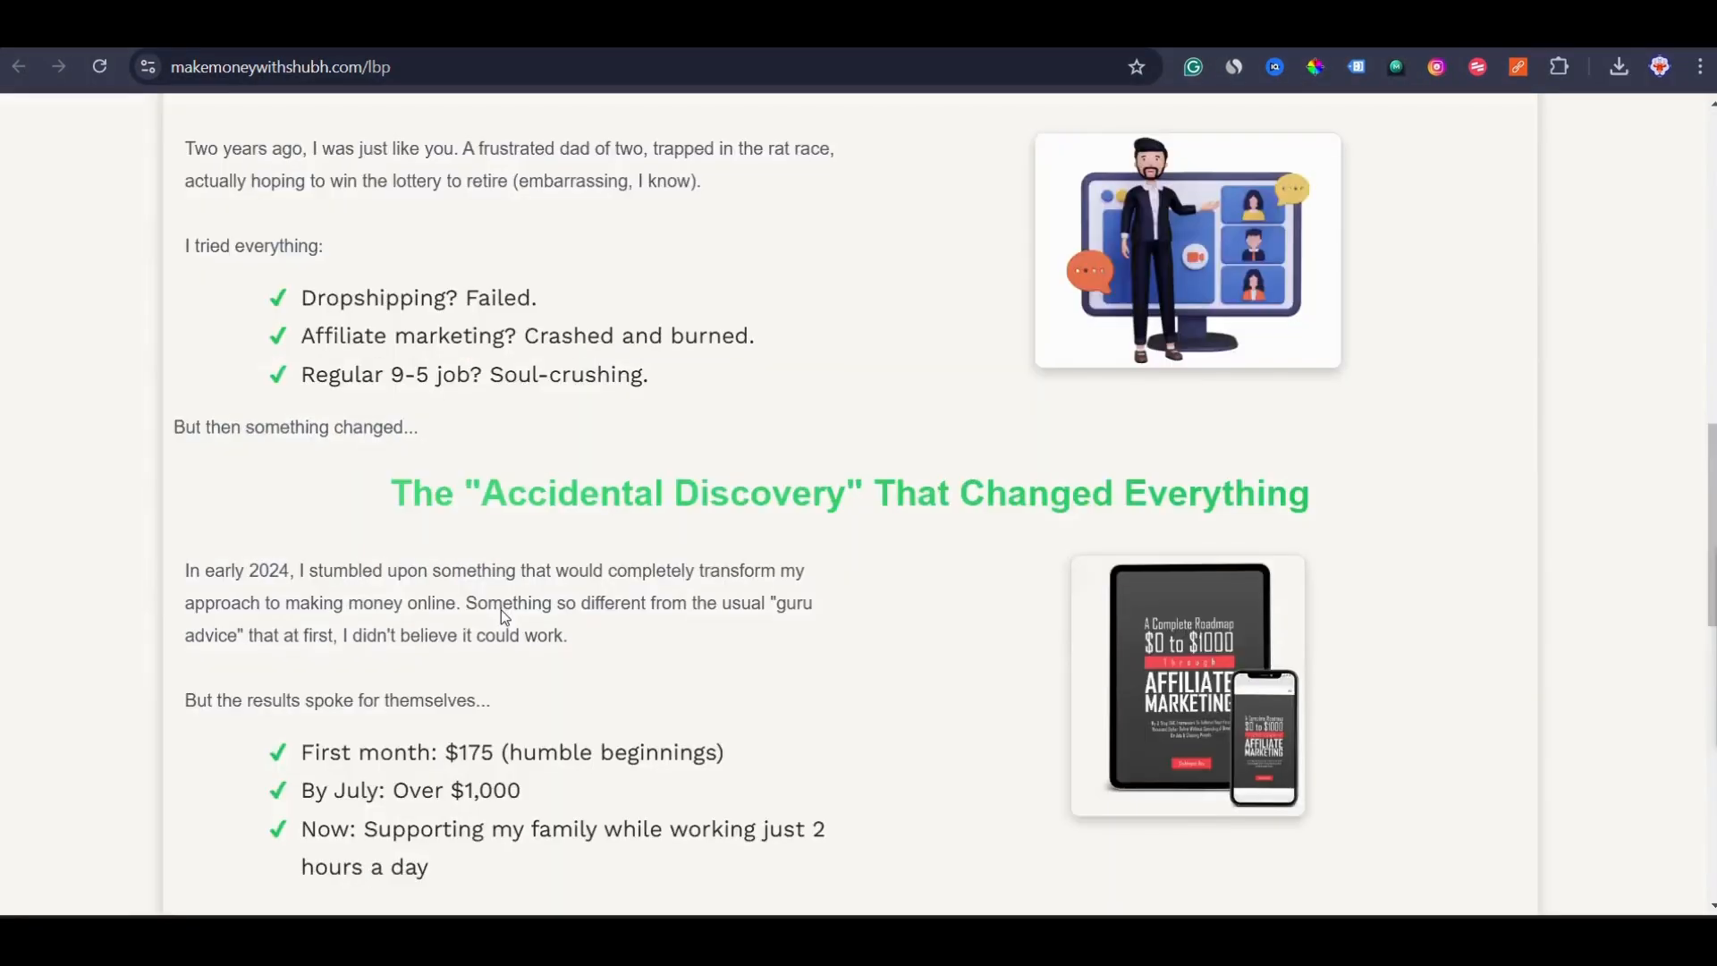
{"action": "scroll", "coordinate": [401, 373], "scroll_direction": "down", "scroll_amount": 3}
{"action": "scroll", "coordinate": [400, 374], "scroll_direction": "up", "scroll_amount": 8}
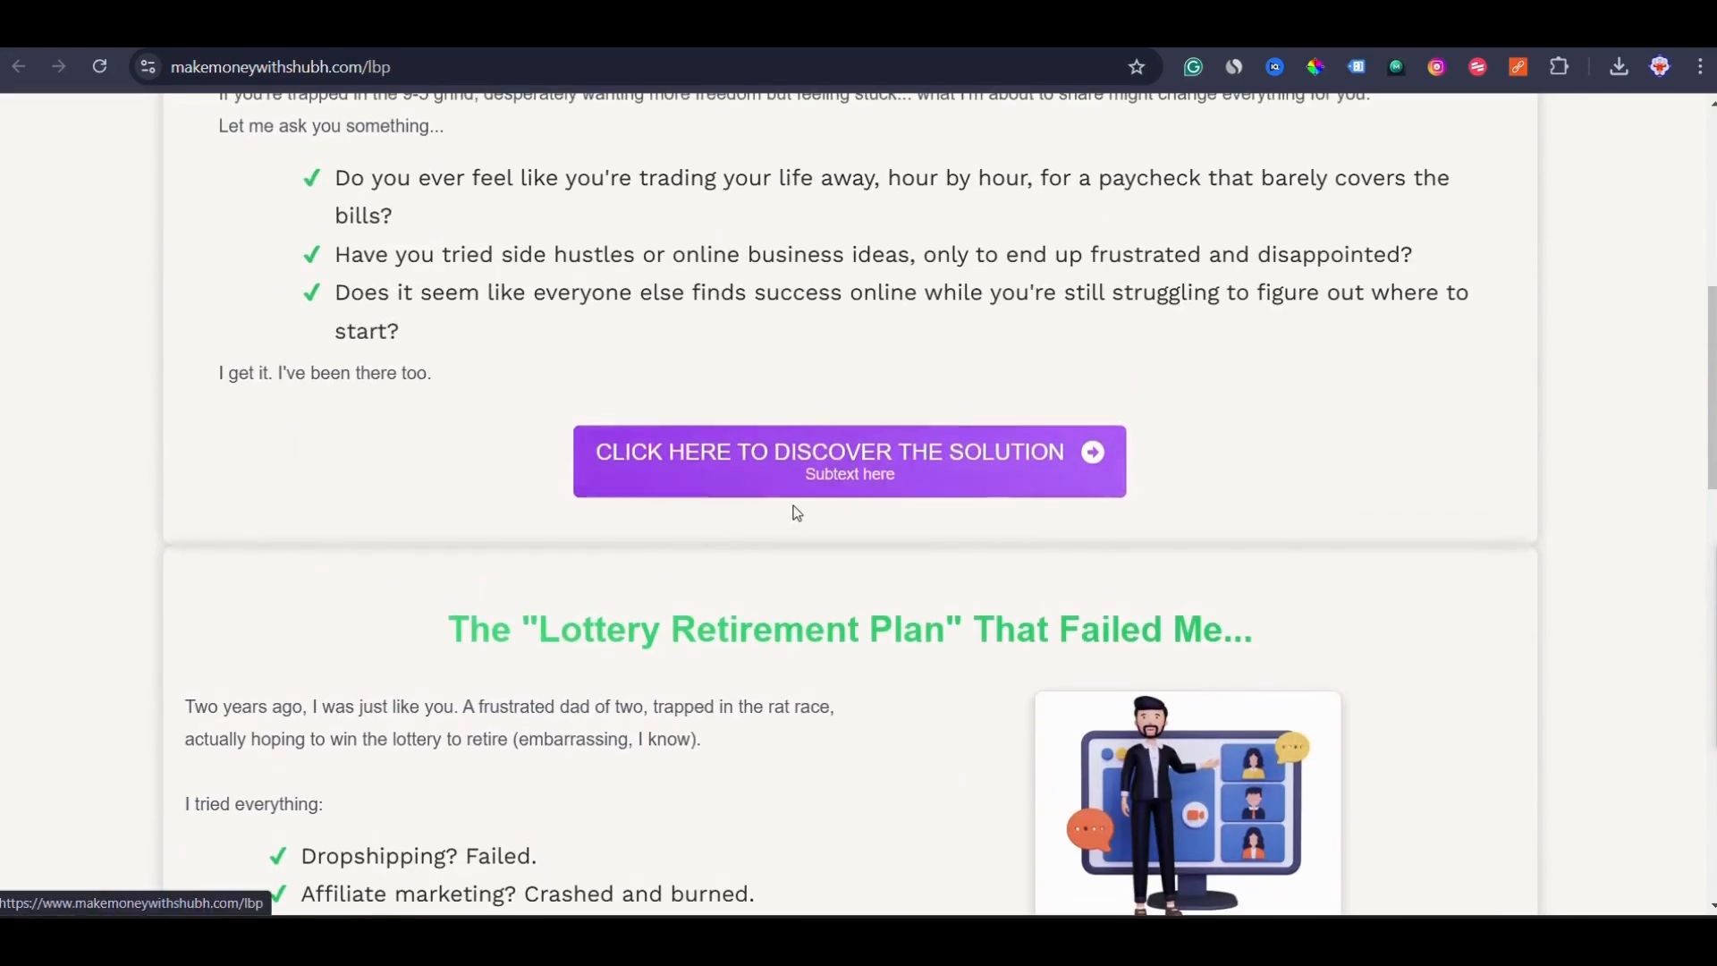
{"action": "scroll", "coordinate": [793, 510], "scroll_direction": "up", "scroll_amount": 4}
{"action": "scroll", "coordinate": [807, 236], "scroll_direction": "up", "scroll_amount": 3}
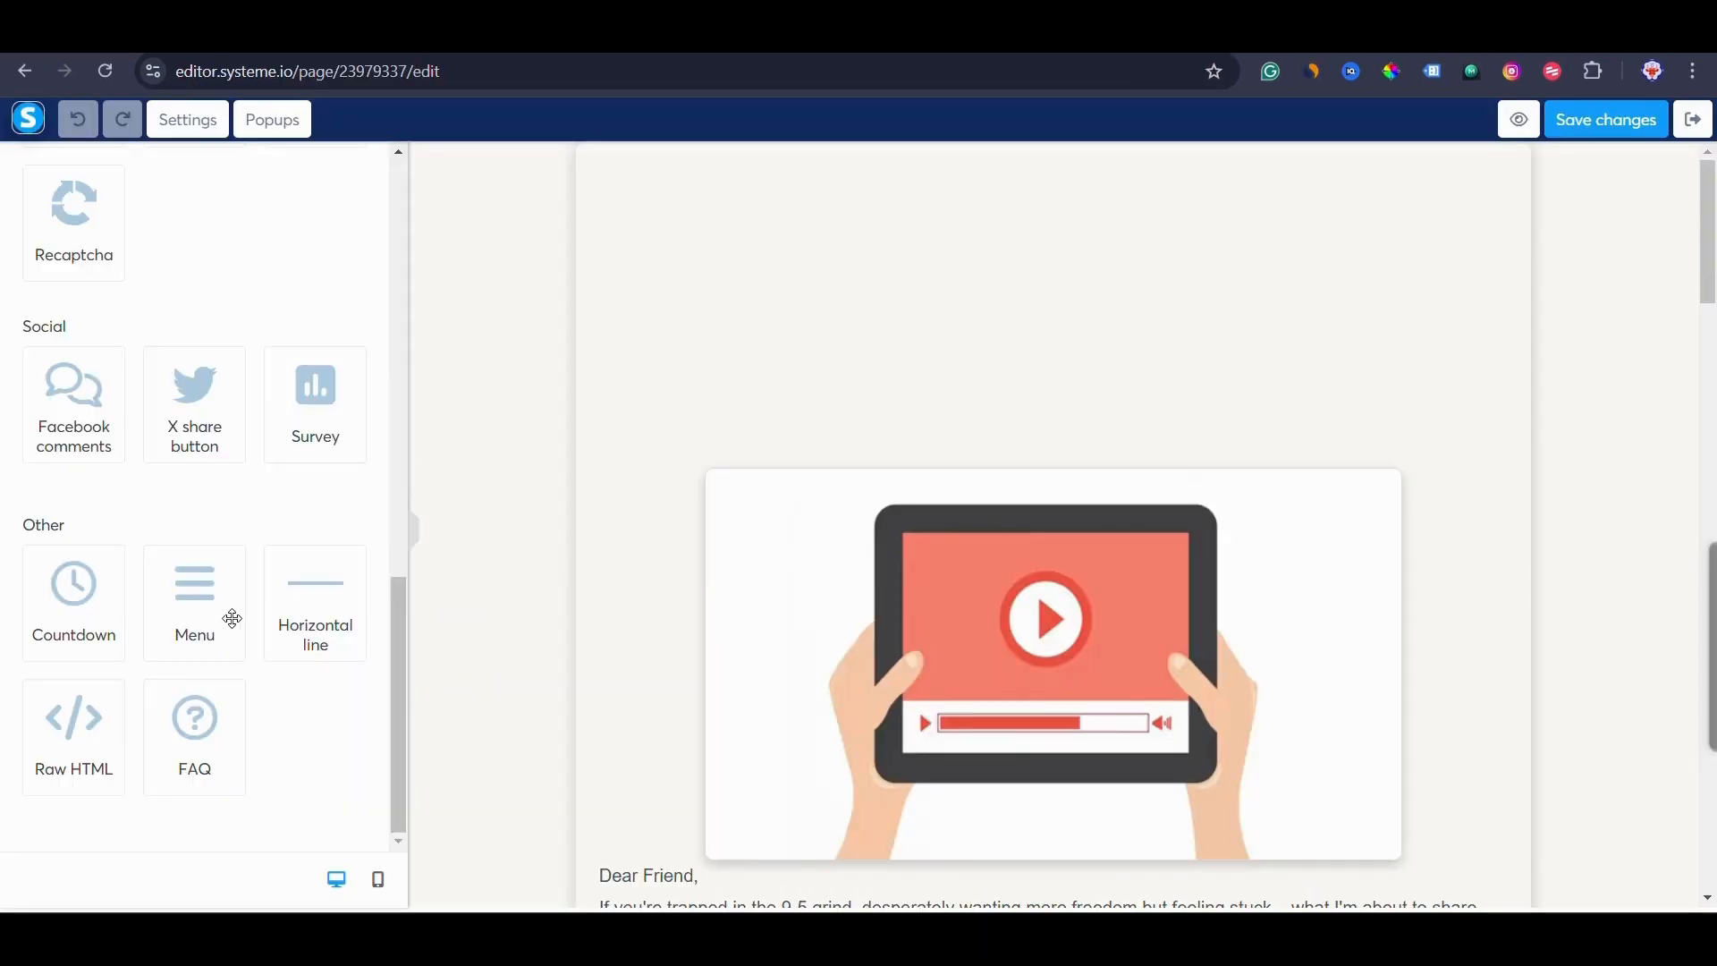
{"action": "scroll", "coordinate": [309, 405], "scroll_direction": "up", "scroll_amount": 1}
{"action": "scroll", "coordinate": [309, 405], "scroll_direction": "up", "scroll_amount": 6}
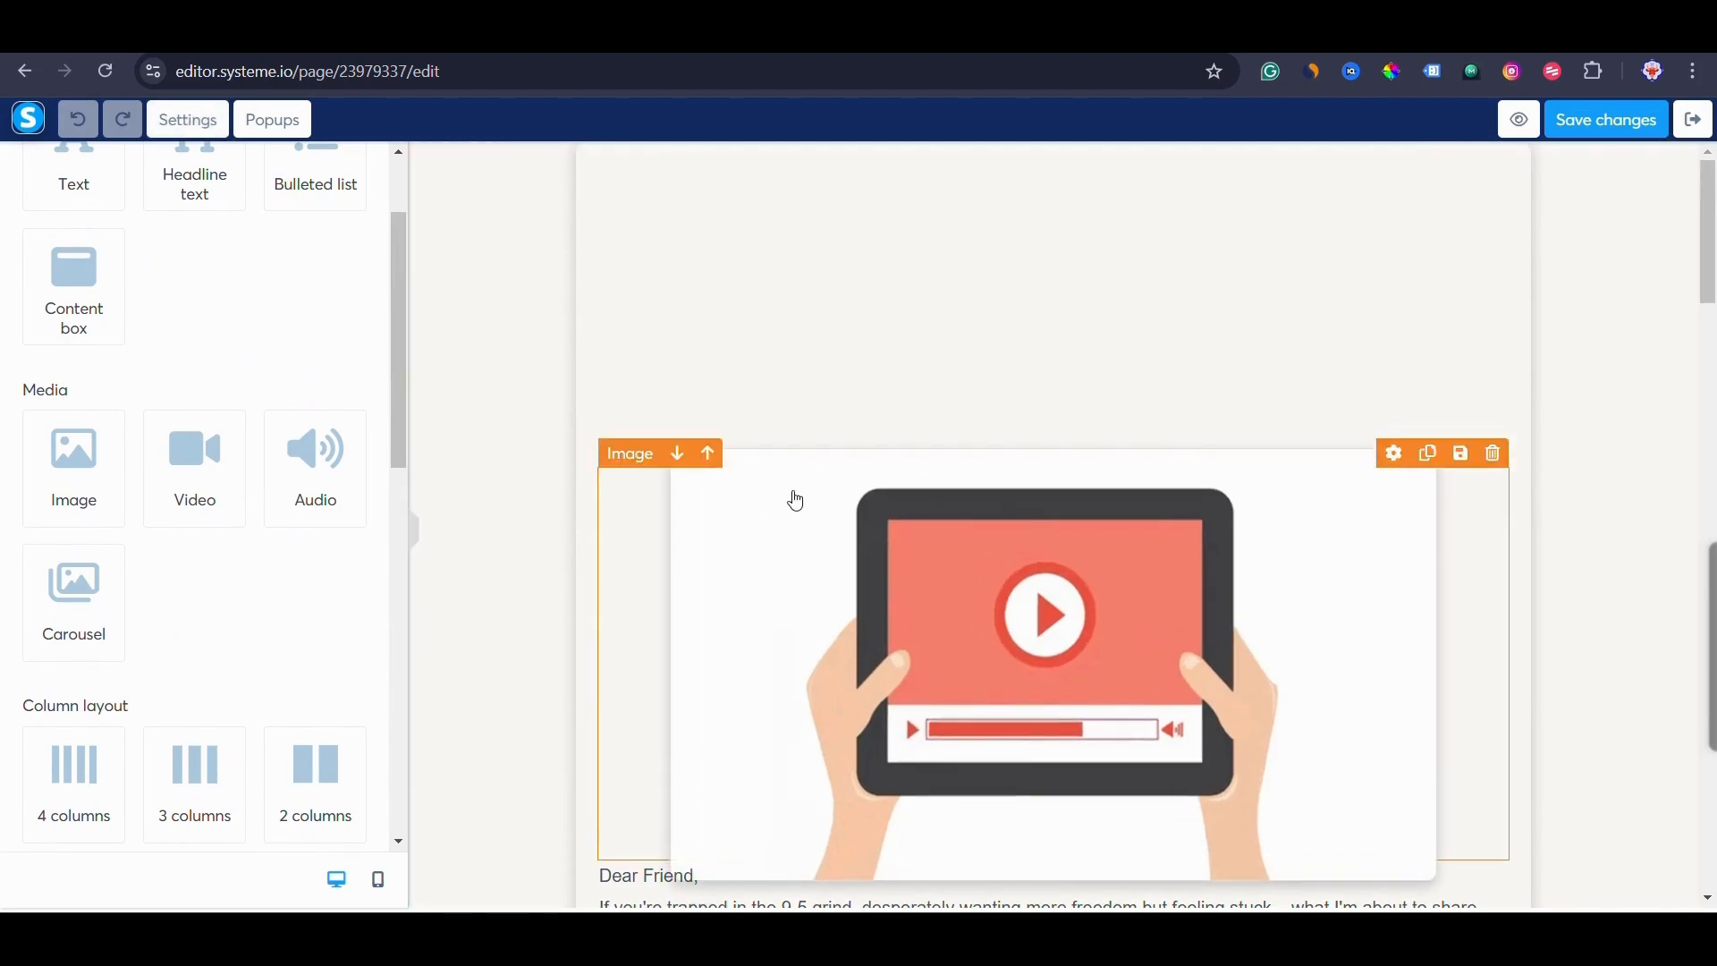
Inspect the tablet video image's settings, toggling its margin between per-side and all sides.
{"action": "left_click", "coordinate": [794, 498]}
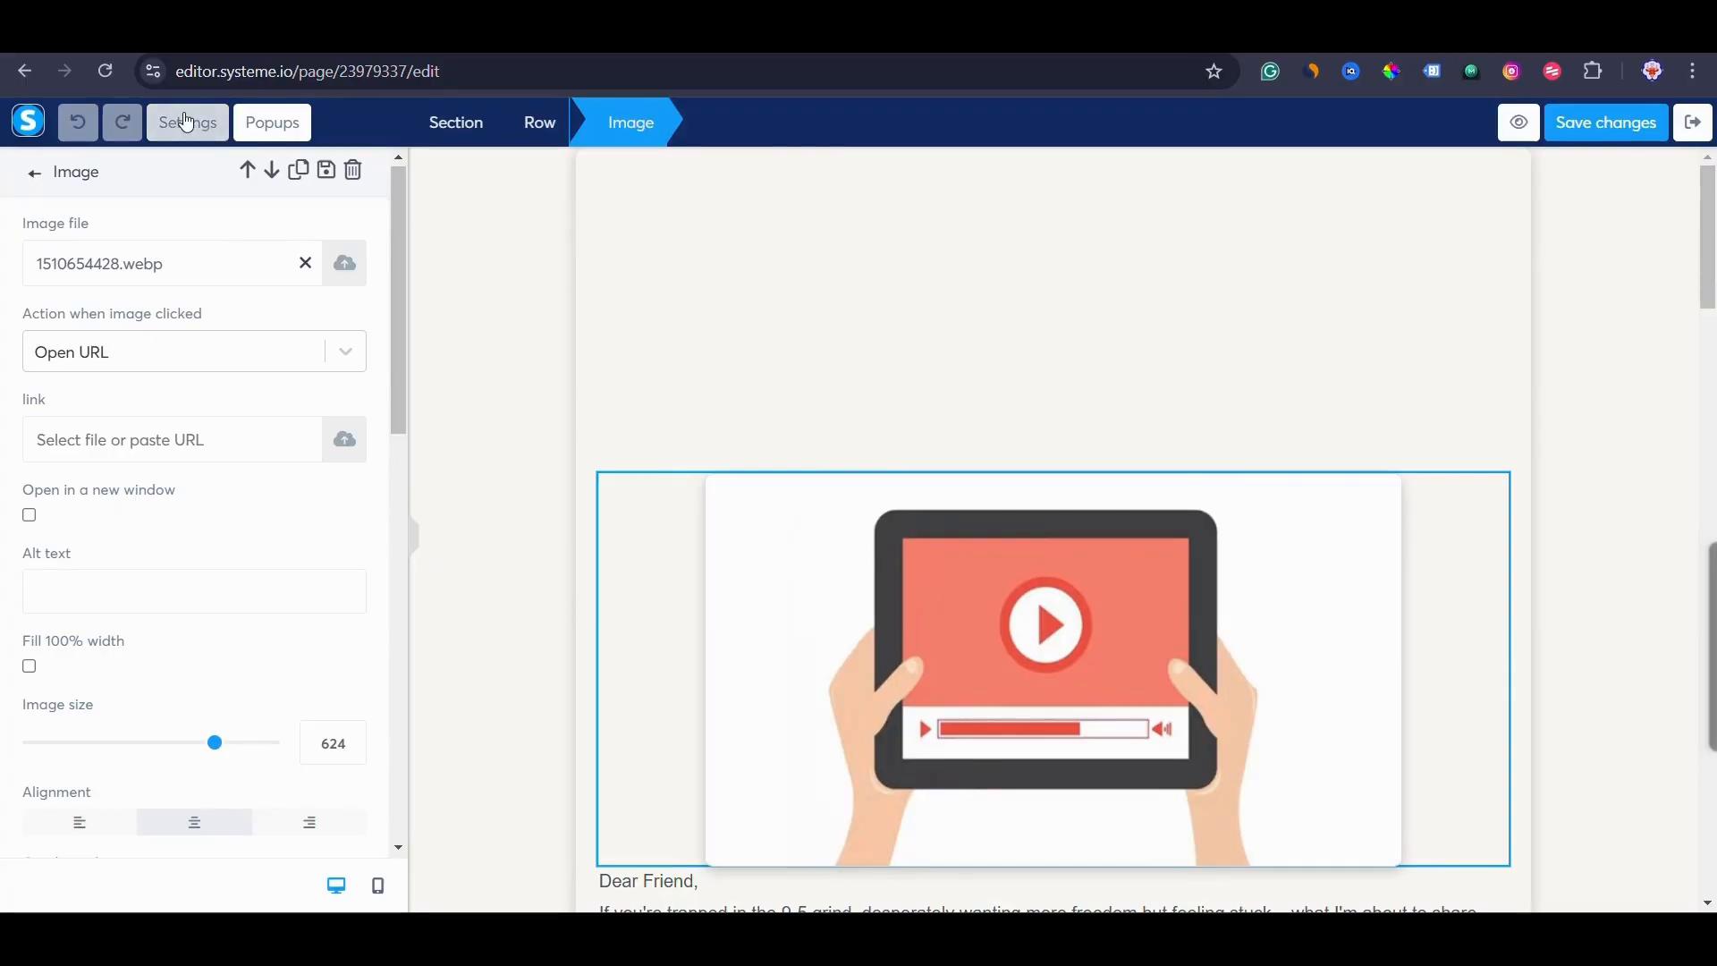
{"action": "left_click", "coordinate": [186, 122]}
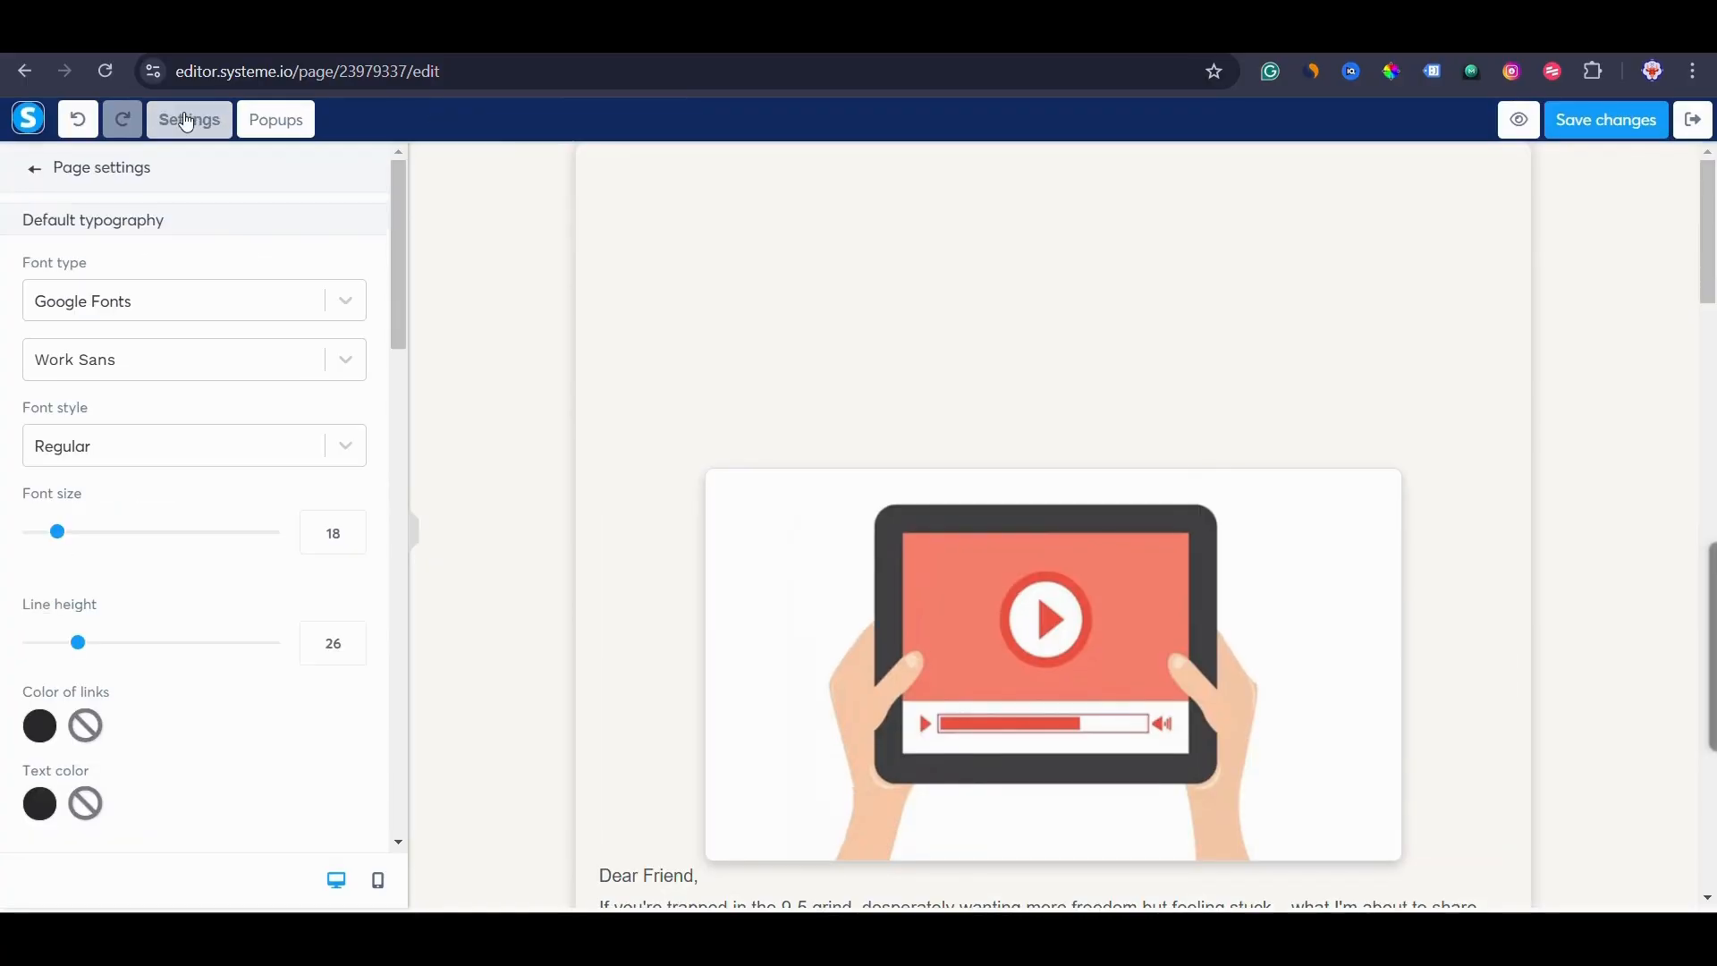
{"action": "left_click", "coordinate": [843, 533]}
{"action": "left_click", "coordinate": [840, 534]}
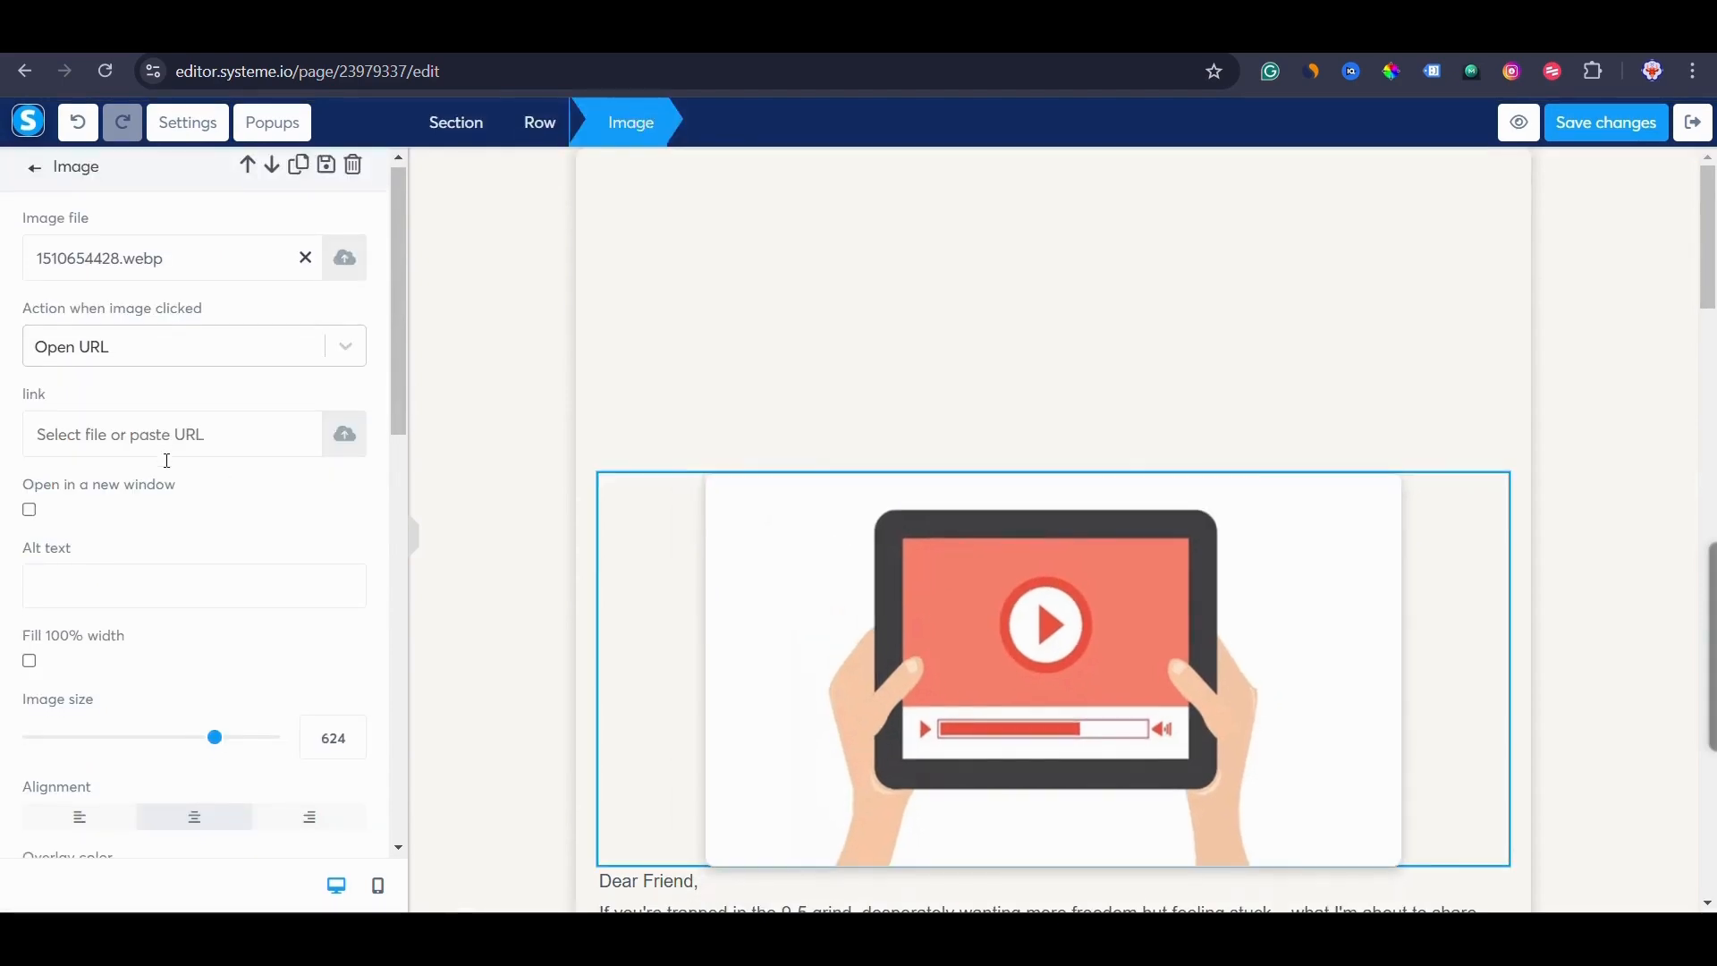
{"action": "scroll", "coordinate": [126, 716], "scroll_direction": "down", "scroll_amount": 7}
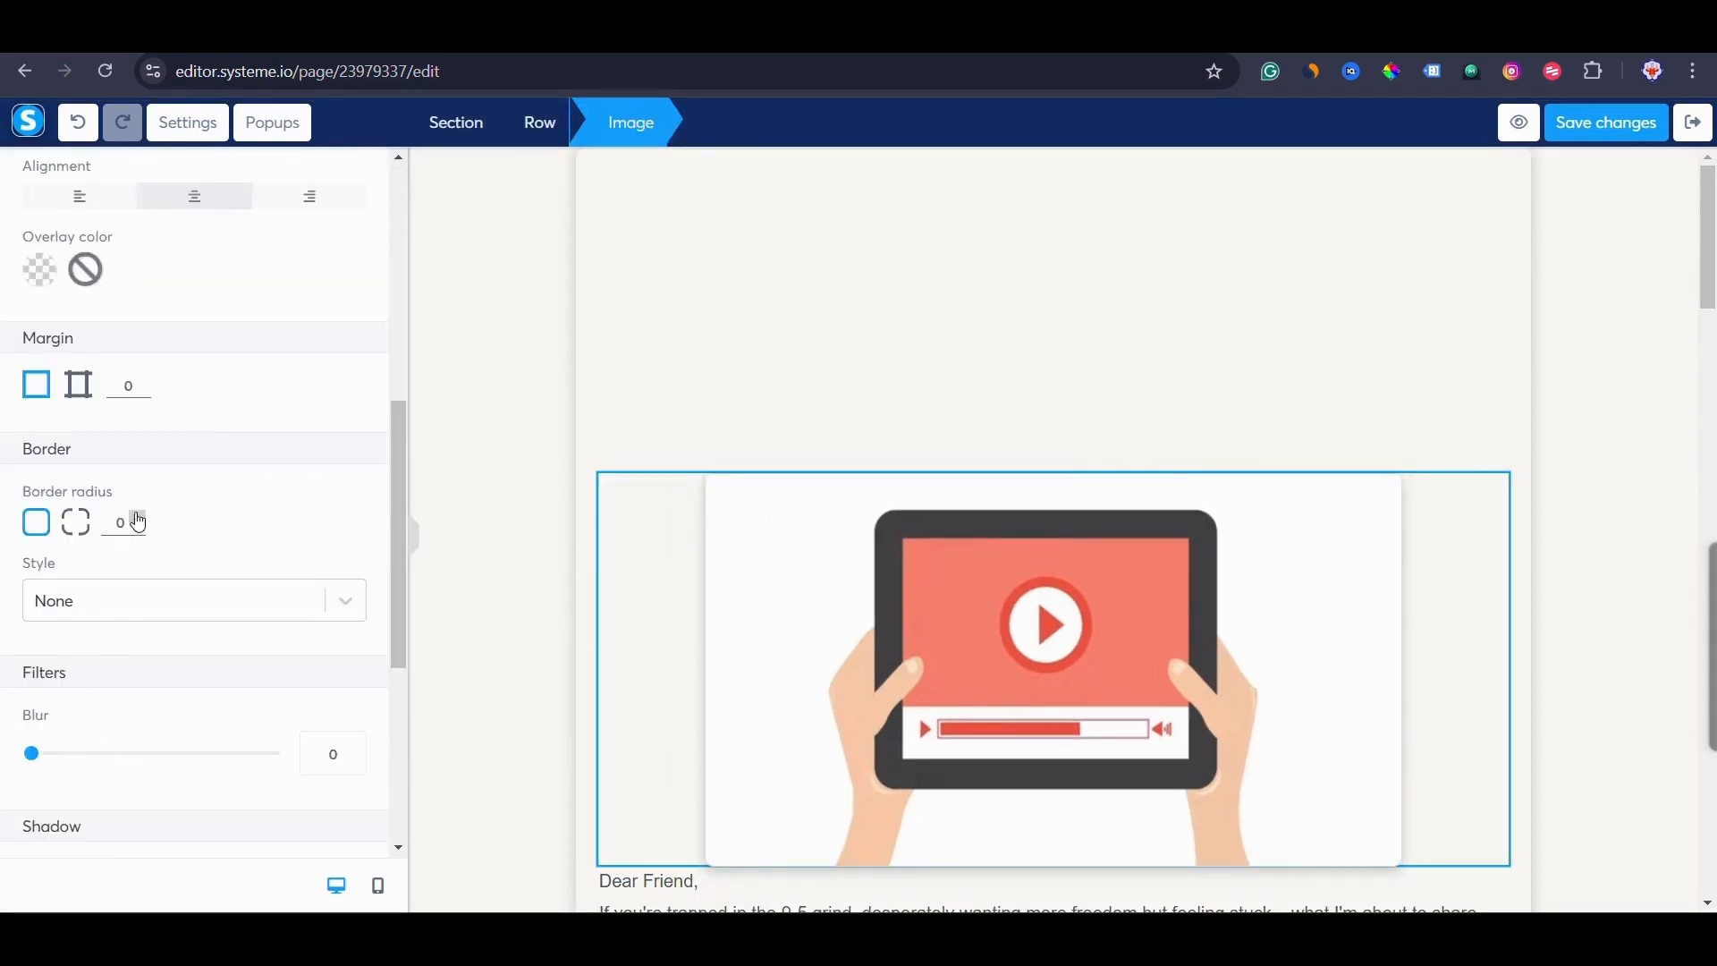
{"action": "left_click", "coordinate": [79, 384]}
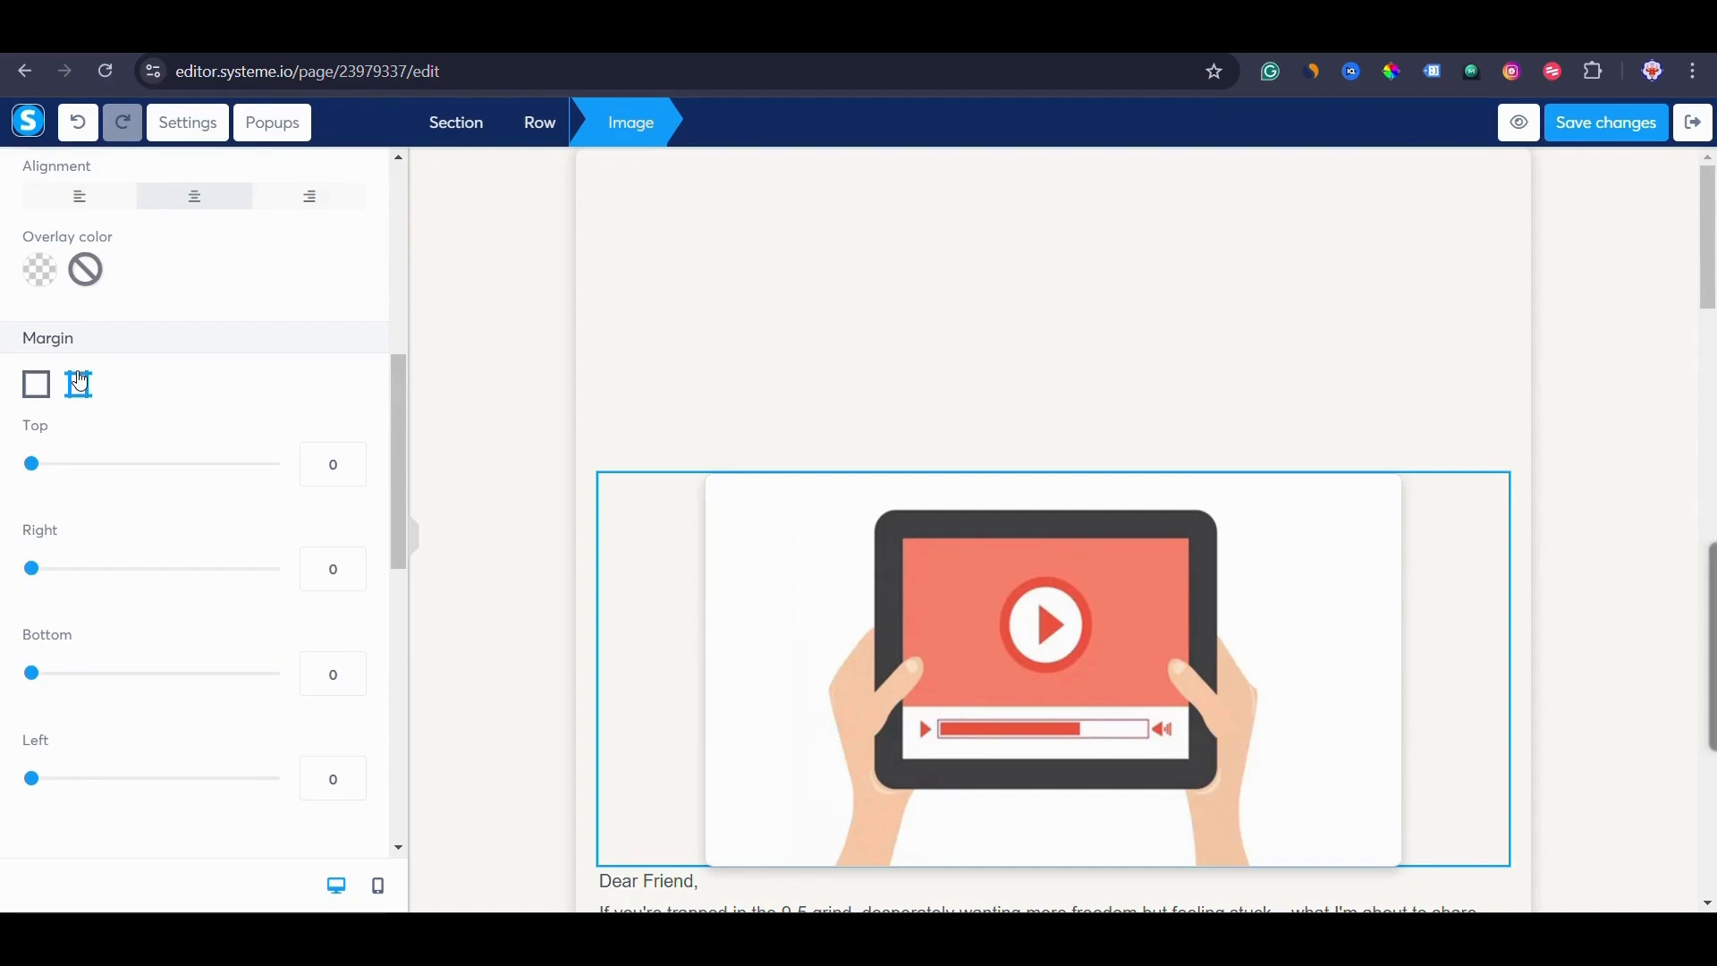
{"action": "left_click", "coordinate": [33, 382]}
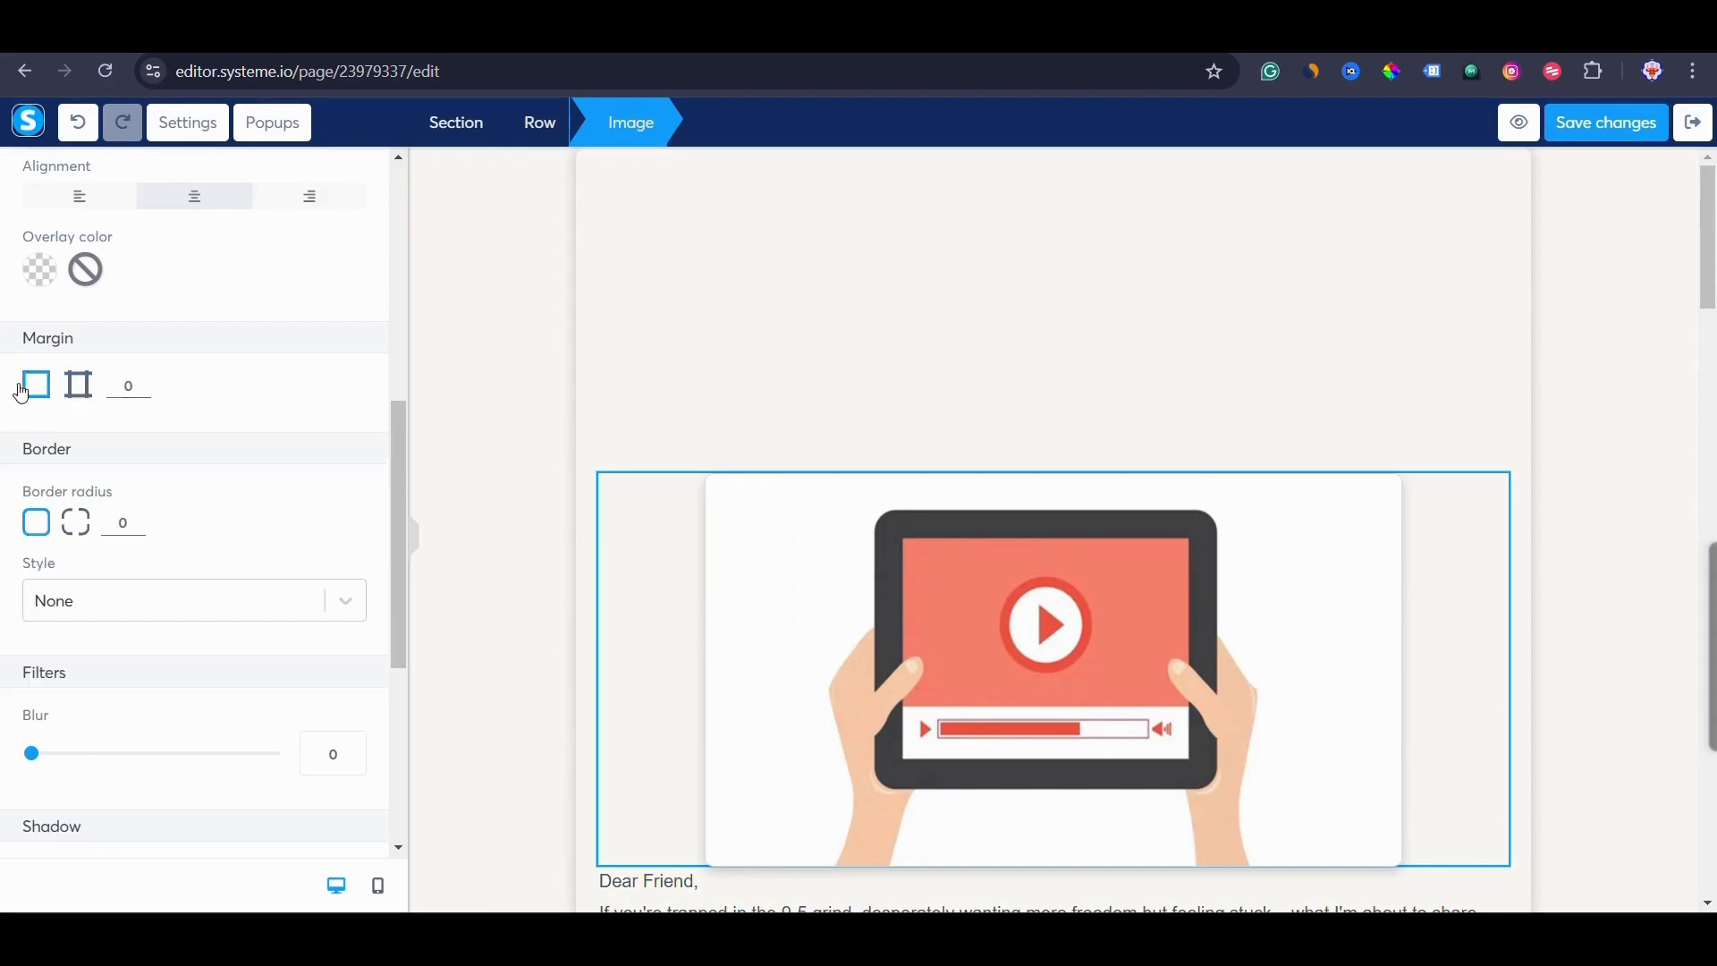
{"action": "scroll", "coordinate": [249, 551], "scroll_direction": "down", "scroll_amount": 5}
{"action": "scroll", "coordinate": [286, 520], "scroll_direction": "up", "scroll_amount": 5}
{"action": "scroll", "coordinate": [282, 532], "scroll_direction": "up", "scroll_amount": 7}
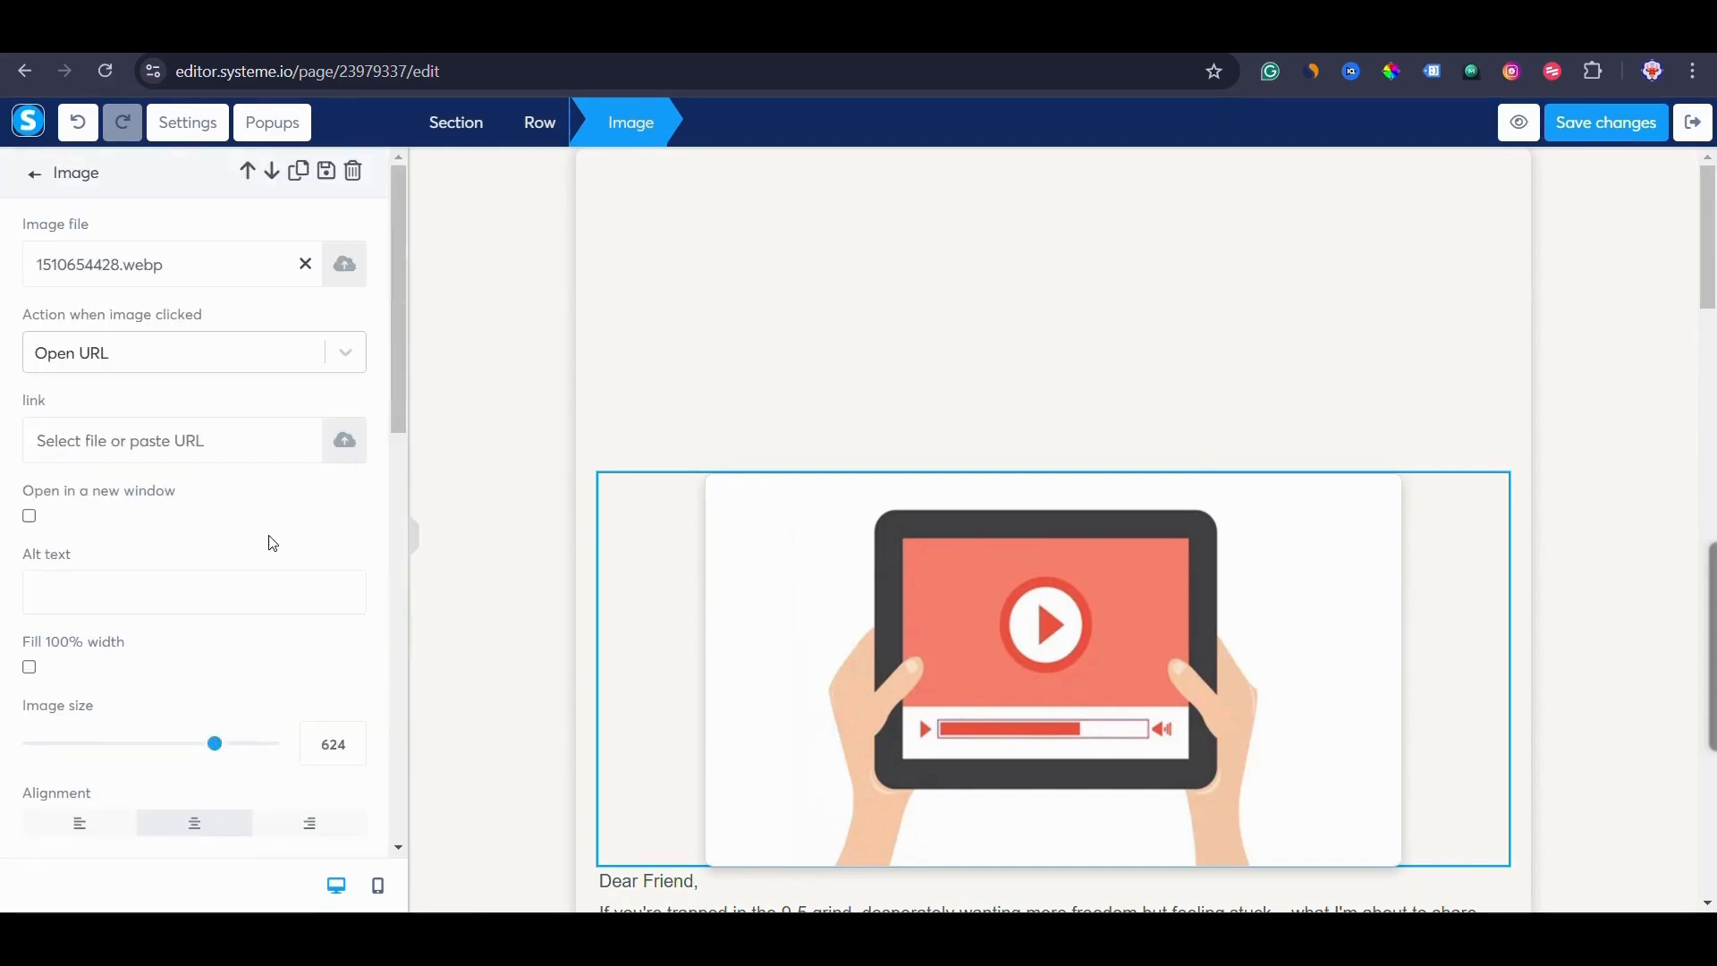